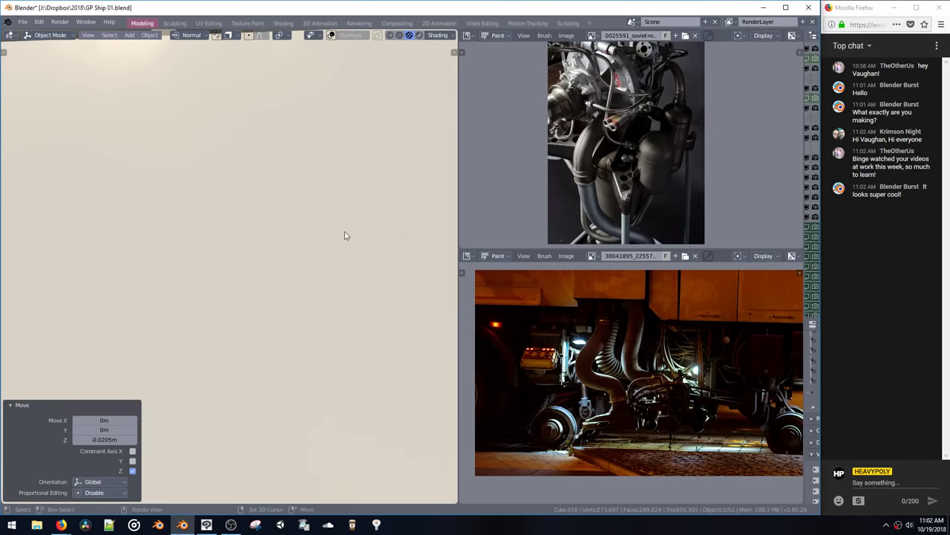
# Step: Bevel the cube's upper edge facing the ship body with an amount of about 0.08 and 9 segments
pyautogui.press('Tab')
pyautogui.press('space')
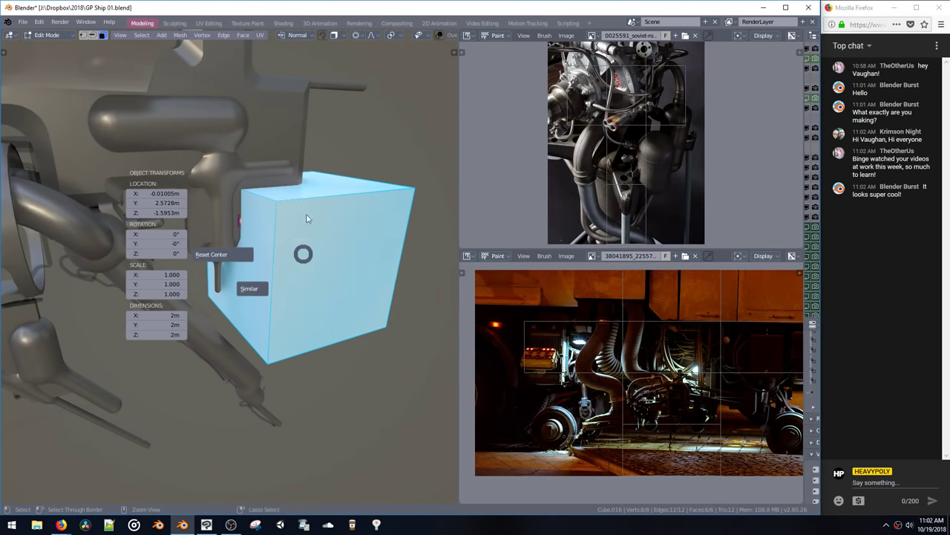
pyautogui.click(259, 194)
pyautogui.hotkey('ctrl', 'b')
pyautogui.scroll(8, 258, 325)
pyautogui.click(258, 324)
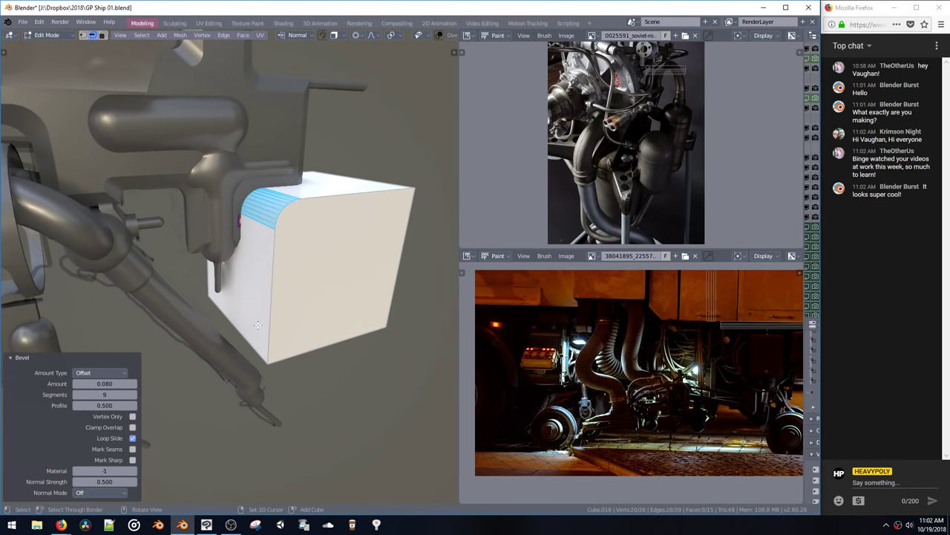
# Step: Subtract the rounded cube from the ship body with a Live Subtract boolean and select the resulting cutter
pyautogui.moveTo(286, 248); pyautogui.dragTo(251, 243, button='middle')
pyautogui.press('space')
pyautogui.moveTo(261, 150); pyautogui.dragTo(308, 145, button='middle')
pyautogui.hotkey('shift', 'space')
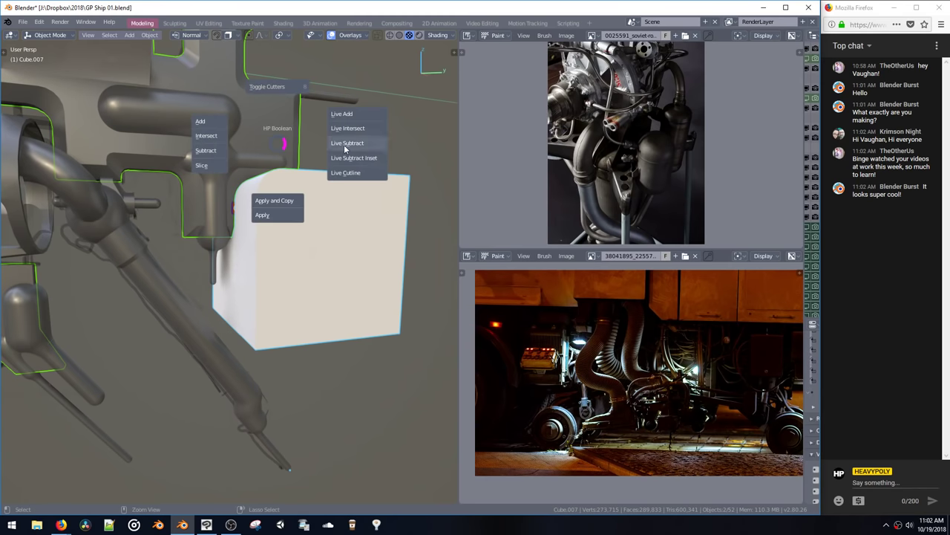
pyautogui.click(344, 148)
pyautogui.moveTo(354, 162); pyautogui.dragTo(298, 194, button='middle')
pyautogui.click(294, 181)
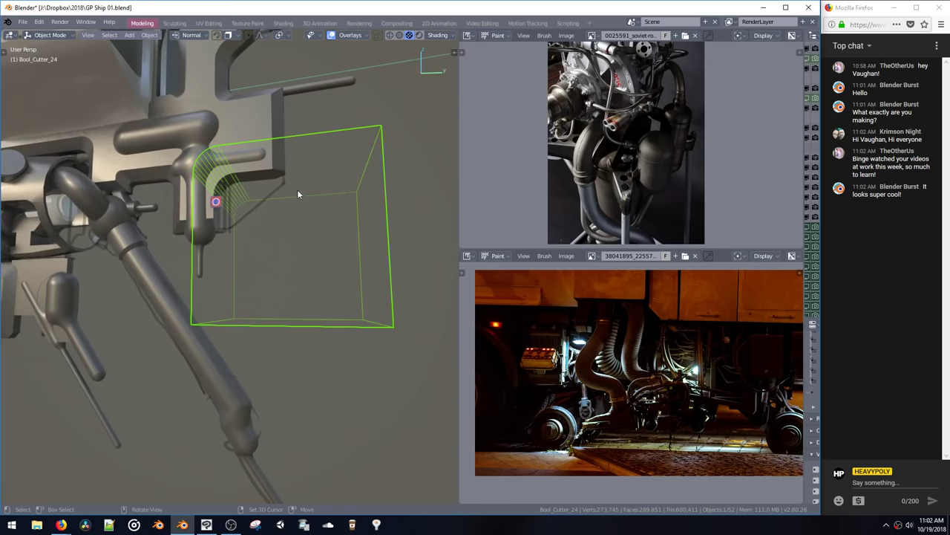
# Step: Lower the cutter about 0.017 m along Z and move it outward along Y toward the body's corner
pyautogui.click(341, 197)
pyautogui.press('g')
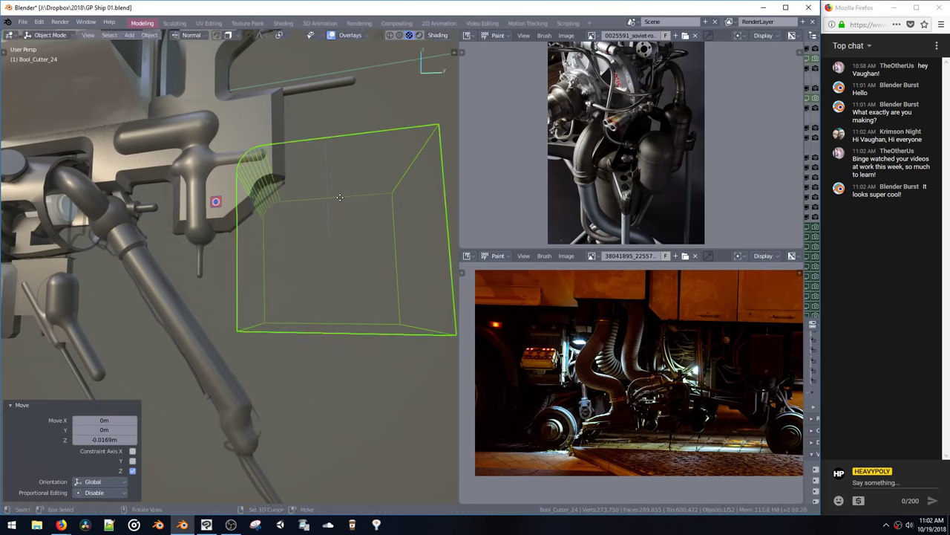
pyautogui.press('g')
pyautogui.press('y')
pyautogui.click(350, 196)
# Step: Scale the whole cutter mesh to about 0.256 along X and shift it sideways along X
pyautogui.moveTo(349, 196); pyautogui.dragTo(304, 210, button='middle')
pyautogui.press('space')
pyautogui.click(369, 160)
pyautogui.moveTo(369, 159); pyautogui.dragTo(298, 188, button='middle')
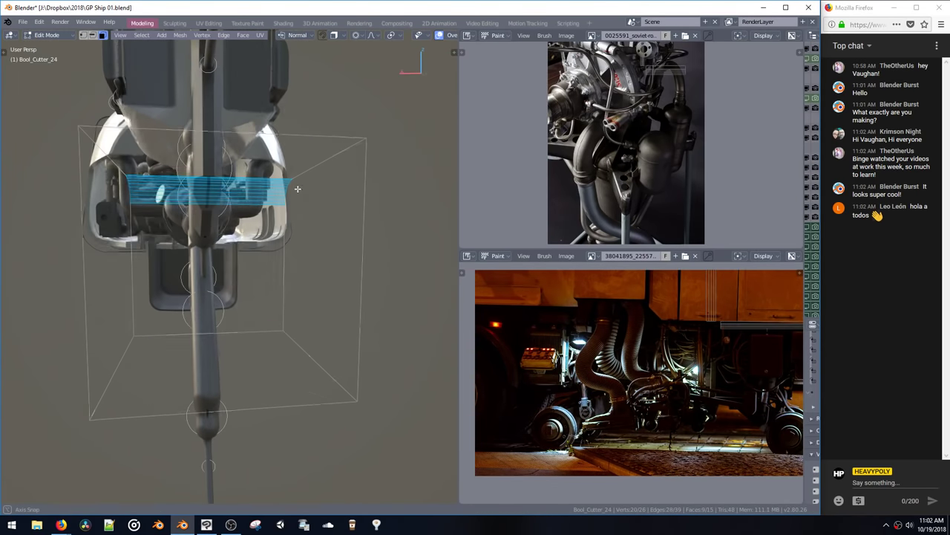
pyautogui.click(340, 256)
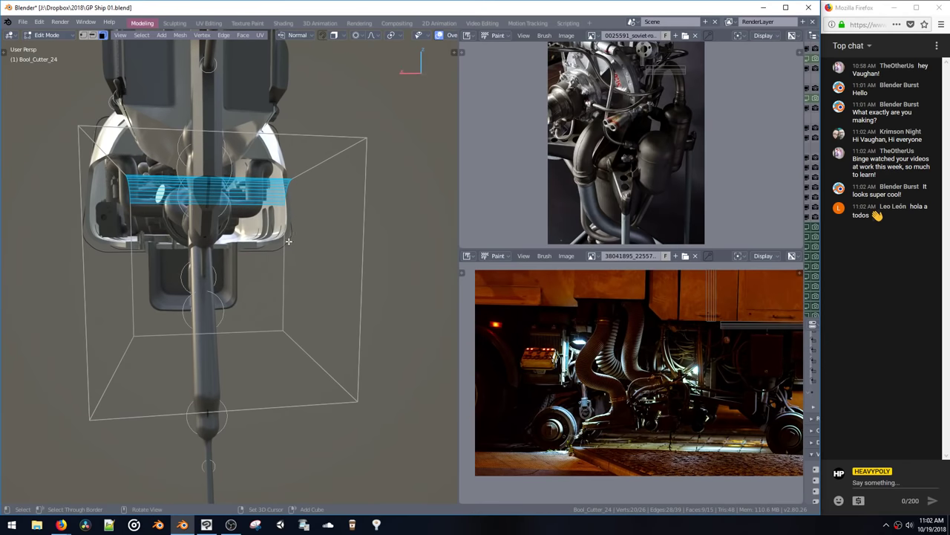
pyautogui.hotkey('ctrl', 'l')
pyautogui.press('x')
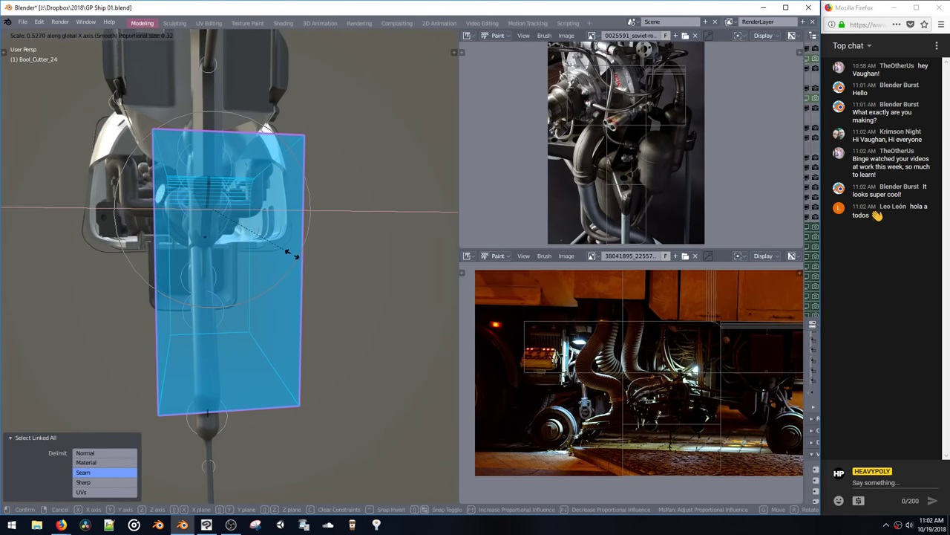
pyautogui.click(230, 251)
pyautogui.press('x')
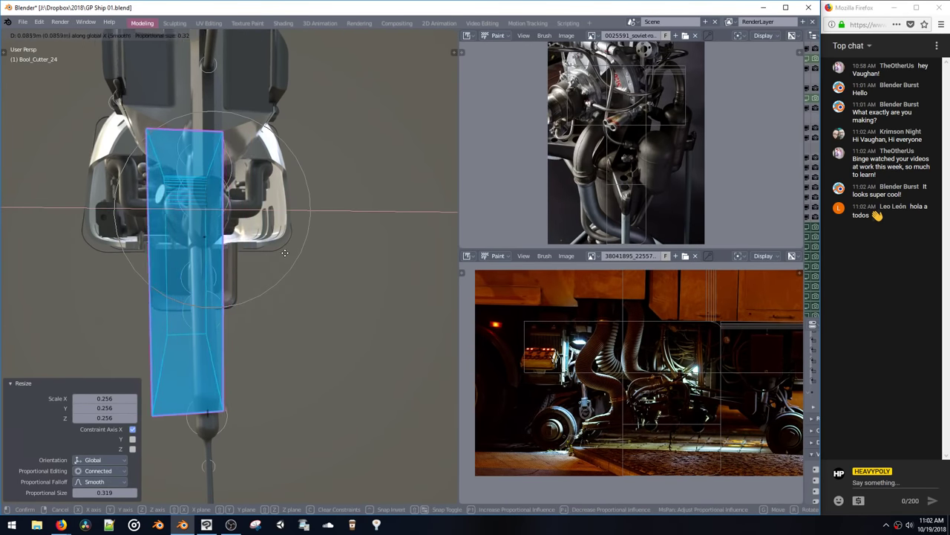
pyautogui.click(288, 253)
# Step: Bevel the edge loop around the cutter's side face with an amount of about 0.008 and 5 segments
pyautogui.moveTo(289, 253); pyautogui.dragTo(241, 253, button='middle')
pyautogui.hotkey('ctrl', 'b')
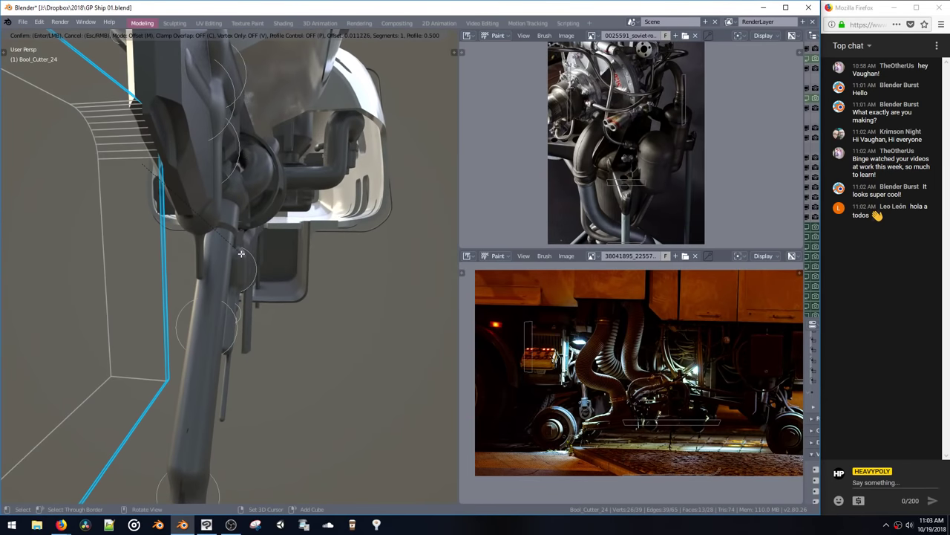
pyautogui.scroll(1, 259, 285)
pyautogui.click(259, 286)
pyautogui.moveTo(260, 285); pyautogui.dragTo(320, 229, button='middle')
pyautogui.scroll(-3, 309, 256)
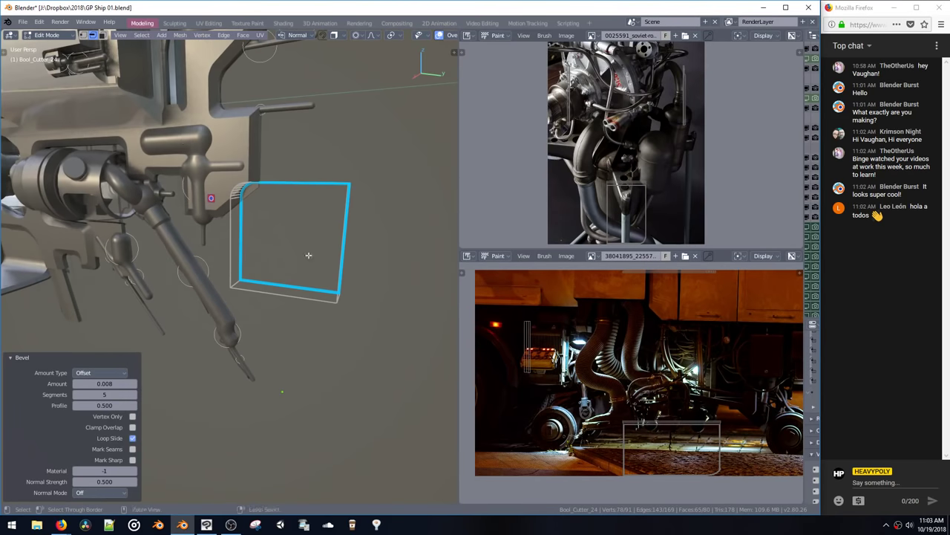
# Step: Duplicate the whole cutter box about 0.64 m up along Z and shift the copy about -0.02 m along Y
pyautogui.moveTo(238, 200); pyautogui.dragTo(365, 333)
pyautogui.moveTo(177, 143); pyautogui.dragTo(366, 339)
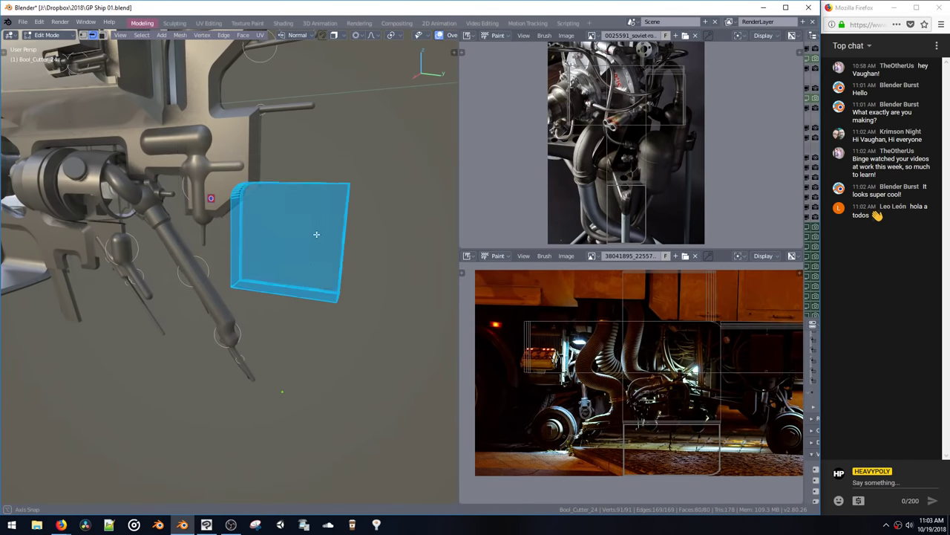
pyautogui.moveTo(316, 234); pyautogui.dragTo(323, 227, button='middle')
pyautogui.middleClick(322, 172)
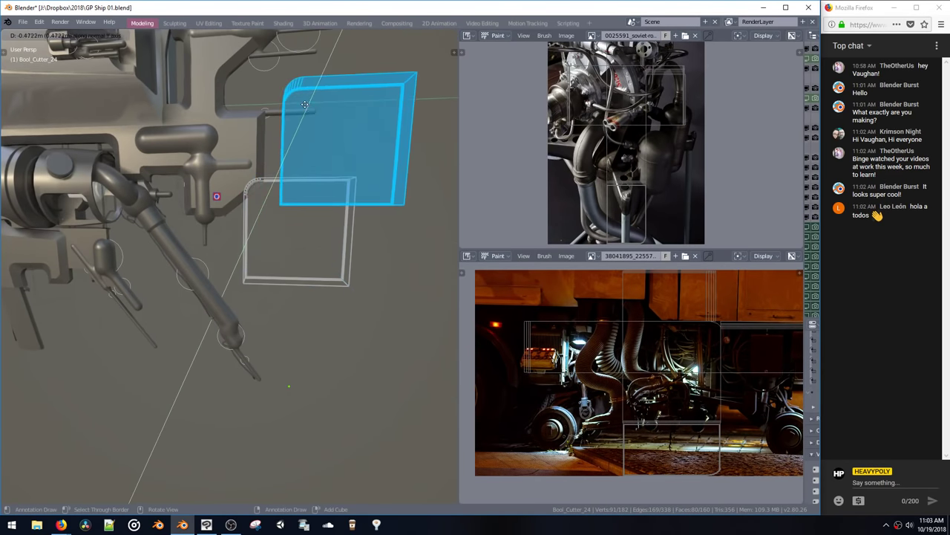
pyautogui.press('z')
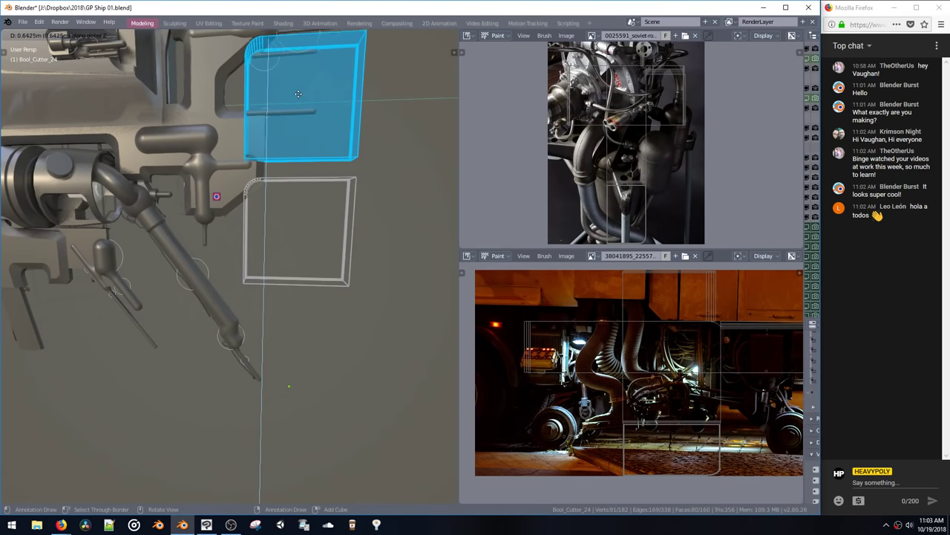
pyautogui.click(298, 94)
pyautogui.moveTo(298, 96); pyautogui.dragTo(276, 179, button='middle')
pyautogui.press('g')
pyautogui.press('z')
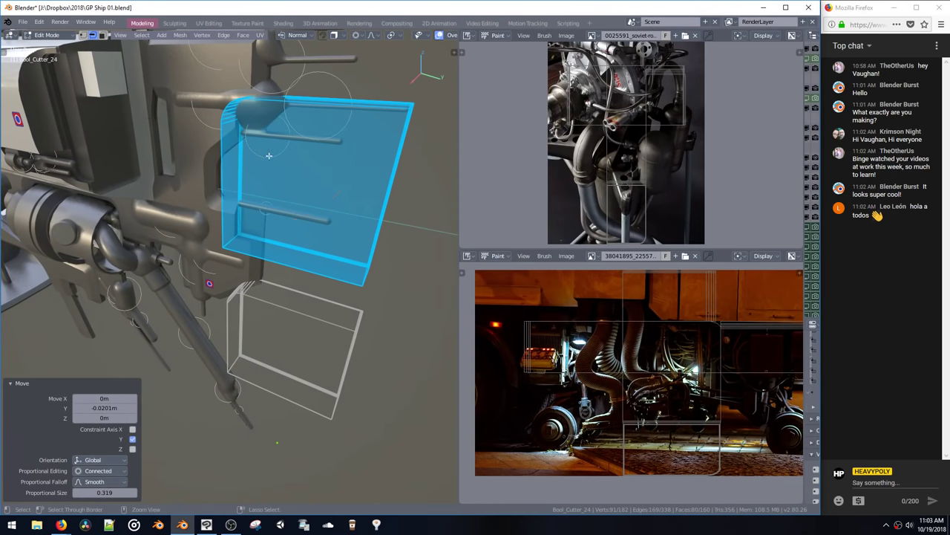
# Step: Bevel the upper cutter box's lower inner corner edges to round that corner, and leave Edit Mode
pyautogui.moveTo(269, 155); pyautogui.dragTo(266, 247, button='middle')
pyautogui.click(292, 177)
pyautogui.hotkey('ctrl', 'b')
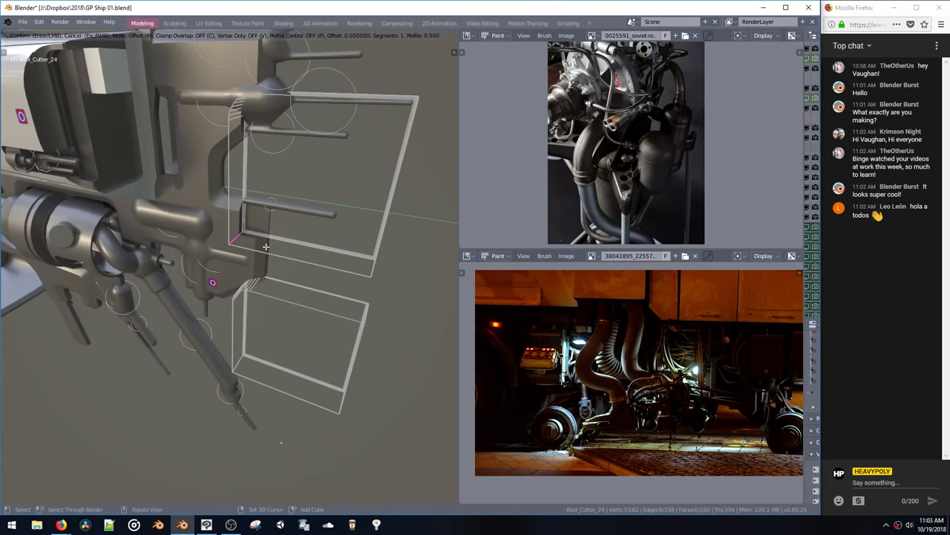
pyautogui.click(282, 292)
pyautogui.press('Tab')
pyautogui.moveTo(314, 227); pyautogui.dragTo(322, 216, button='middle')
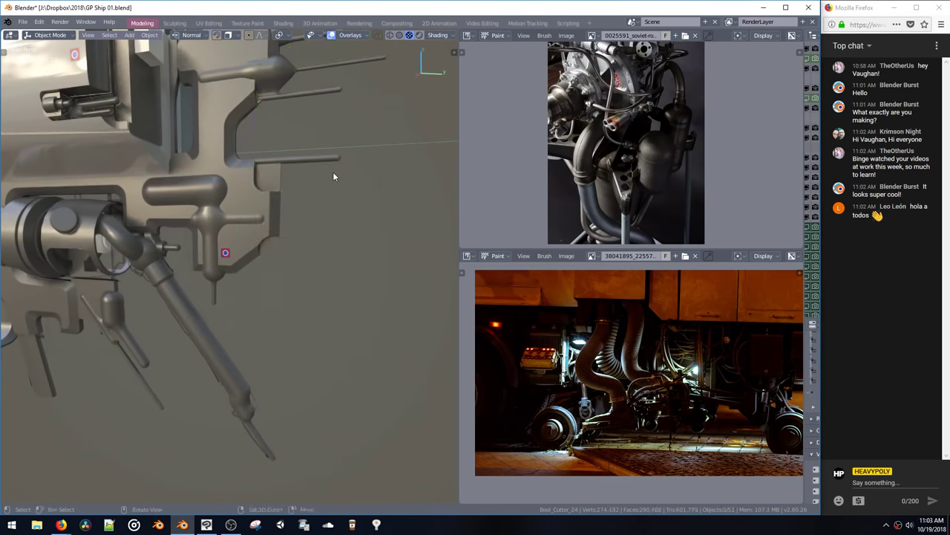
# Step: Show the hidden boolean cutters and select the one cutting the notches at the ship body's end
pyautogui.moveTo(333, 176); pyautogui.dragTo(305, 234, button='middle')
pyautogui.press('Tab')
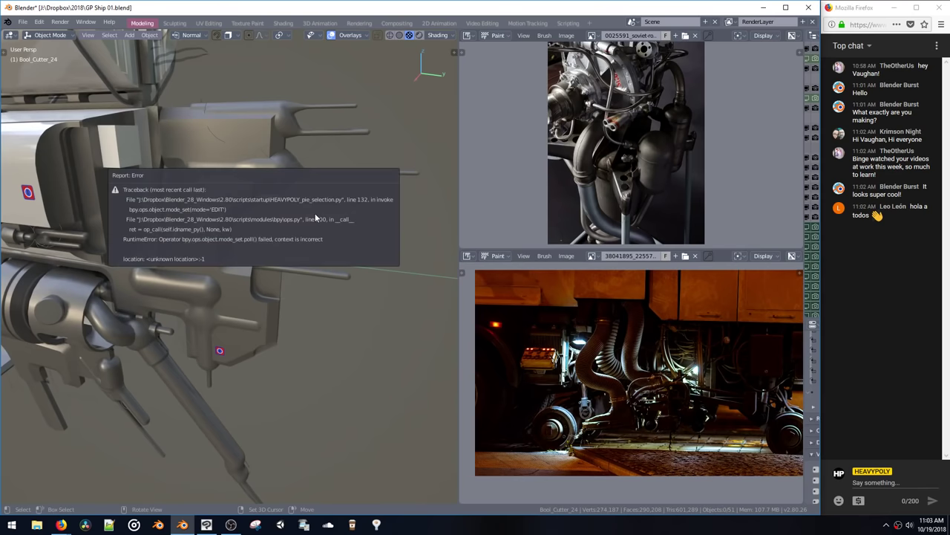
pyautogui.press('Escape')
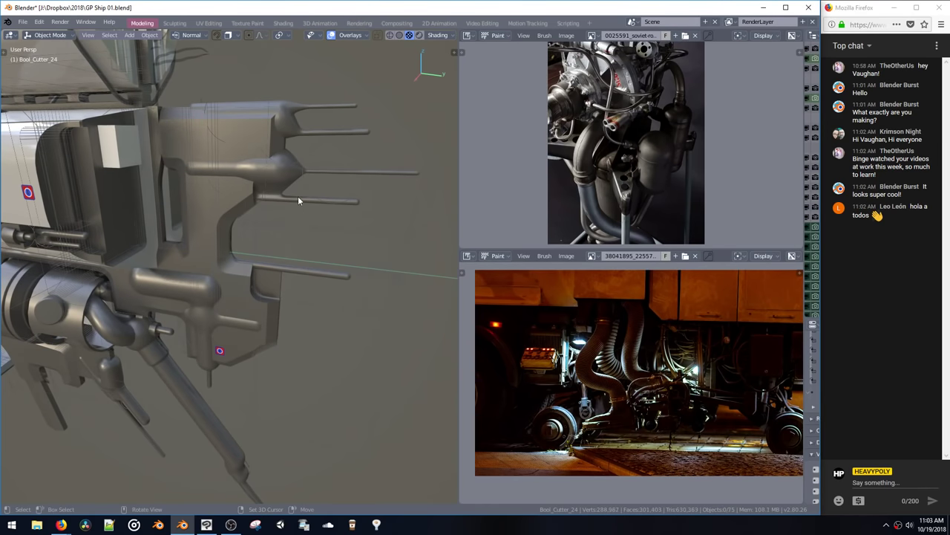
pyautogui.click(244, 237)
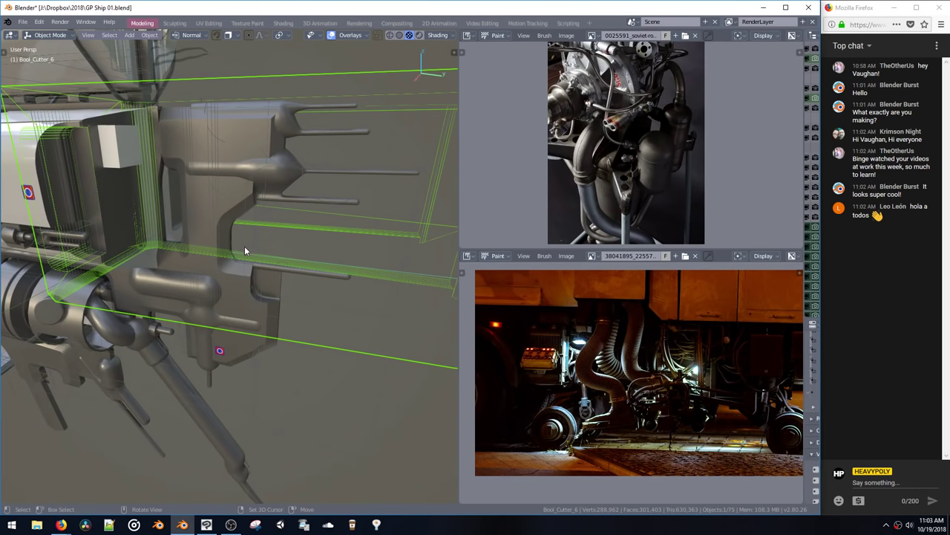
pyautogui.click(247, 249)
pyautogui.keyDown('shift'); pyautogui.moveTo(336, 355); pyautogui.dragTo(329, 307, button='middle'); pyautogui.keyUp('shift')
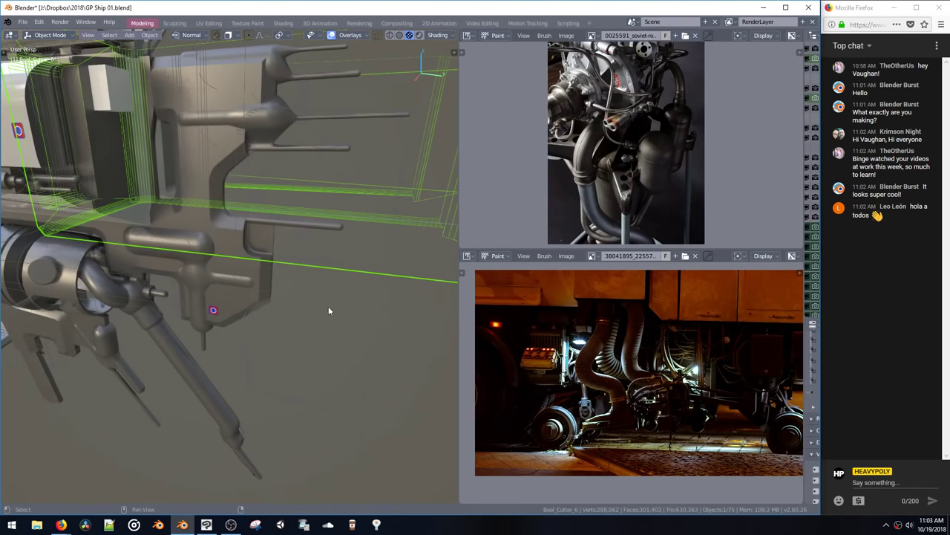
pyautogui.moveTo(387, 295)
pyautogui.mouseDown(button='middle')
pyautogui.moveTo(383, 283)
pyautogui.moveTo(379, 301)
pyautogui.mouseUp(button='middle')
pyautogui.click(384, 286)
# Step: Duplicate the upper cutter box about 0.607 m up along Z and shift the copy inward along Y
pyautogui.press('space')
pyautogui.keyDown('shift'); pyautogui.moveTo(390, 223); pyautogui.dragTo(335, 292, button='middle'); pyautogui.keyUp('shift')
pyautogui.hotkey('ctrl', 'l')
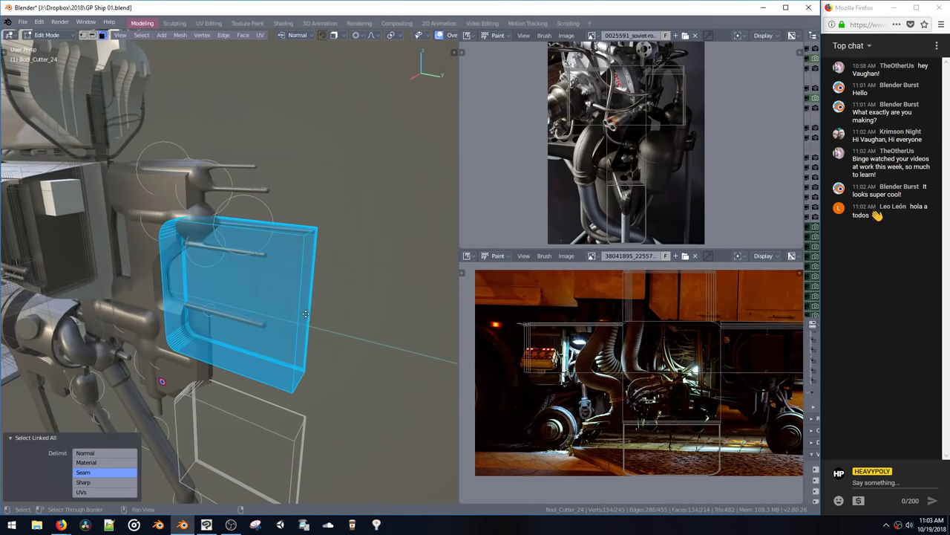
pyautogui.hotkey('shift', 'd')
pyautogui.press('z')
pyautogui.click(306, 173)
pyautogui.moveTo(306, 176); pyautogui.dragTo(324, 190, button='middle')
pyautogui.press('y')
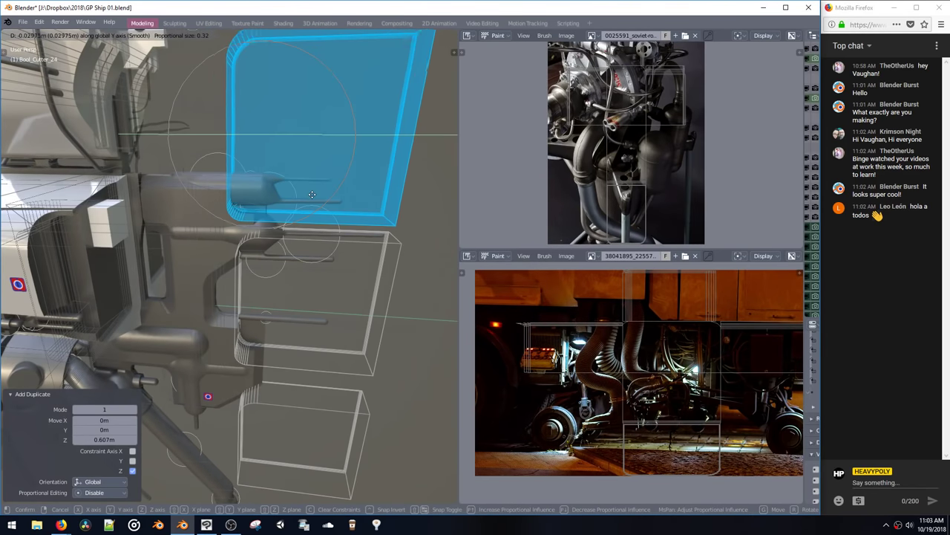
pyautogui.click(312, 192)
# Step: Select the entire topmost cutter box and move it about -0.029 m along Y
pyautogui.press('Tab')
pyautogui.moveTo(315, 263); pyautogui.dragTo(360, 165, button='middle')
pyautogui.press('Tab')
pyautogui.hotkey('ctrl', 'l')
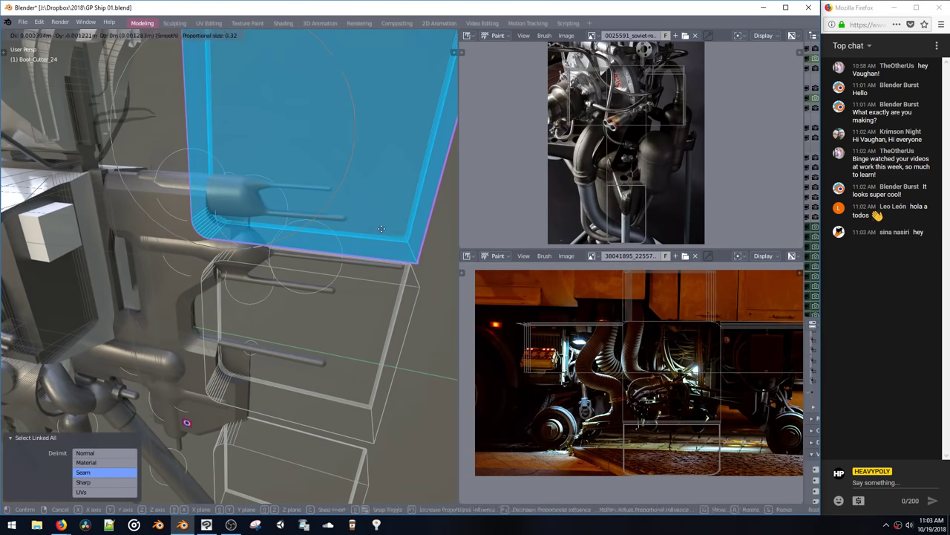
pyautogui.press('g')
pyautogui.press('y')
pyautogui.click(394, 236)
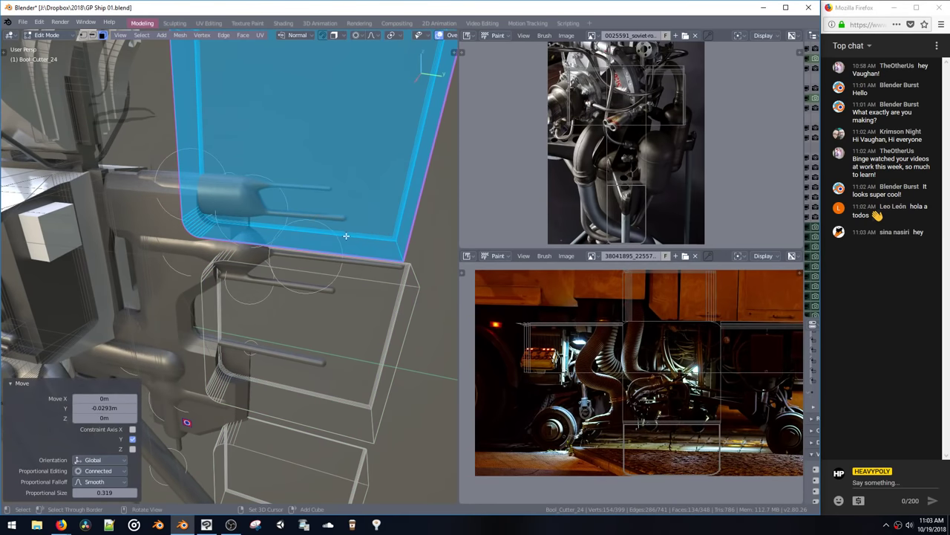
# Step: Duplicate the topmost cutter box's outer end face about -0.571 m along Y and thicken it by about 0.012 into a thin slab
pyautogui.moveTo(346, 232)
pyautogui.keyDown('shift'); pyautogui.mouseDown(button='middle')
pyautogui.moveTo(381, 240)
pyautogui.moveTo(337, 244)
pyautogui.moveTo(357, 243)
pyautogui.mouseUp(button='middle'); pyautogui.keyUp('shift')
pyautogui.scroll(-2, 337, 245)
pyautogui.hotkey('shift', 's')
pyautogui.moveTo(394, 208); pyautogui.dragTo(294, 206, button='middle')
pyautogui.click(235, 203)
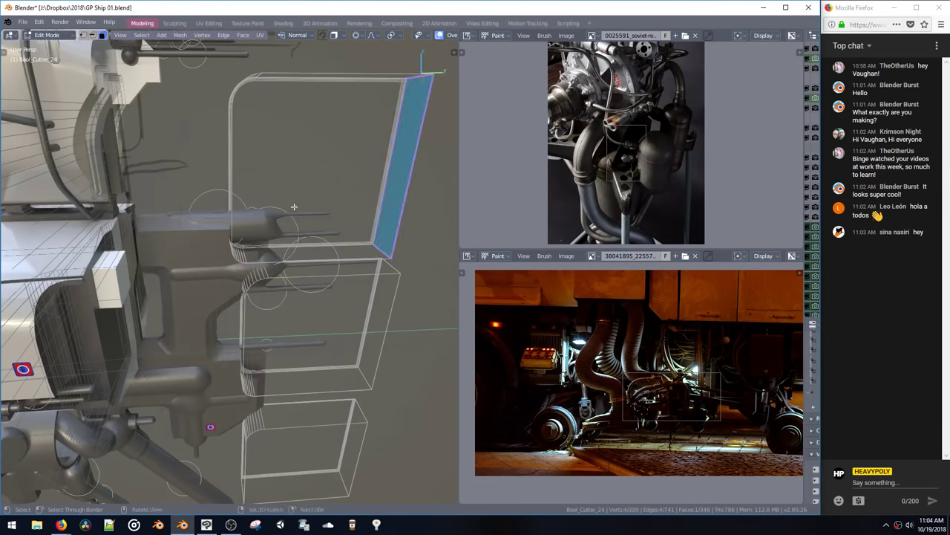
pyautogui.click(122, 214)
pyautogui.moveTo(217, 236); pyautogui.dragTo(327, 242, button='middle')
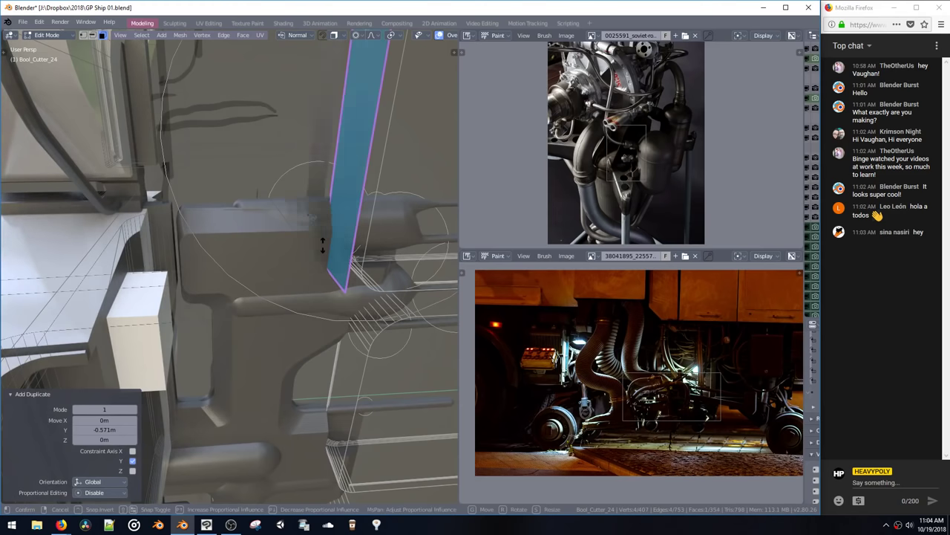
pyautogui.hotkey('alt', 's')
pyautogui.click(307, 262)
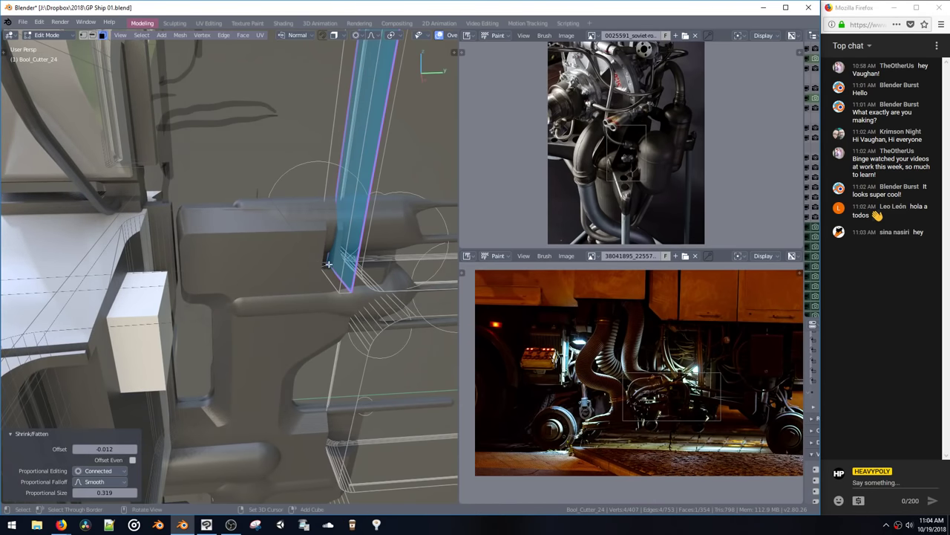
# Step: Bevel the thin slab's lower end edges with an amount of about 0.007 and 4 segments
pyautogui.moveTo(353, 269); pyautogui.dragTo(268, 208, button='middle')
pyautogui.hotkey('ctrl', 'l')
pyautogui.hotkey('ctrl', 'space')
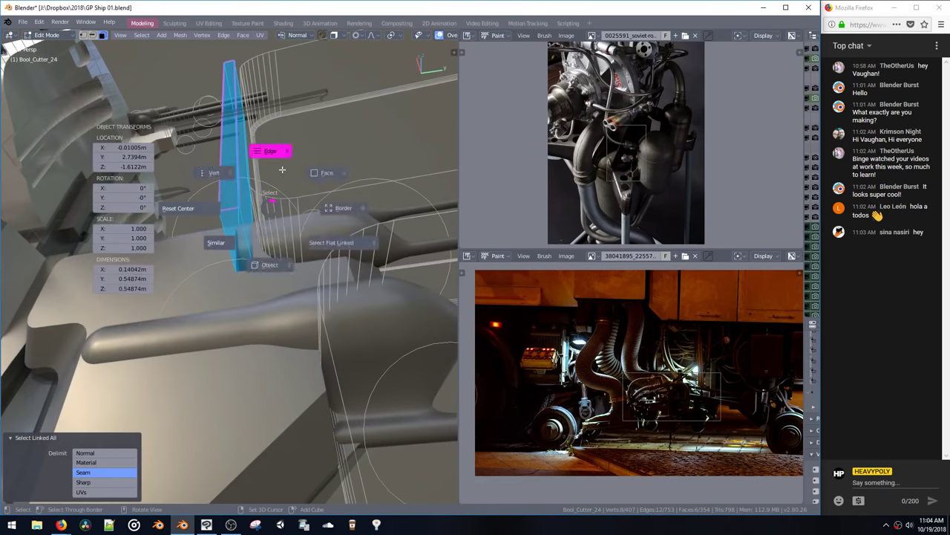
pyautogui.click(281, 169)
pyautogui.moveTo(234, 256); pyautogui.dragTo(274, 332, button='middle')
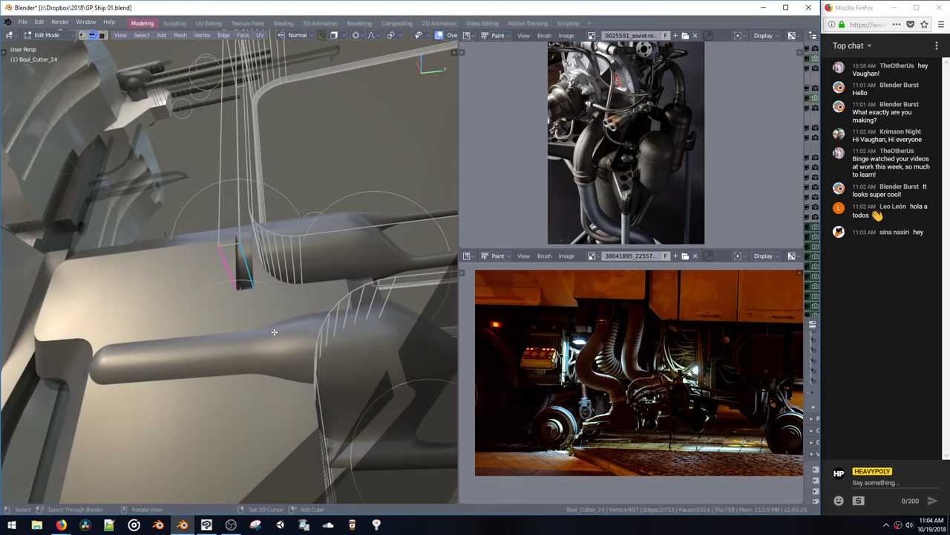
pyautogui.click(293, 369)
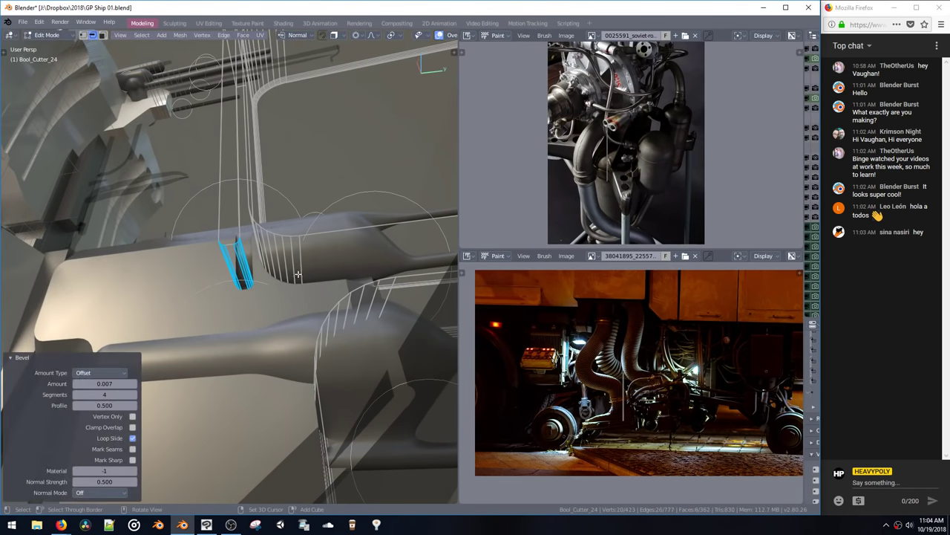
# Step: Move the thin slab about -0.0065 m along Y and duplicate it about -0.036 m further along Y
pyautogui.moveTo(294, 369); pyautogui.dragTo(218, 304, button='middle')
pyautogui.hotkey('ctrl', 'l')
pyautogui.press('g')
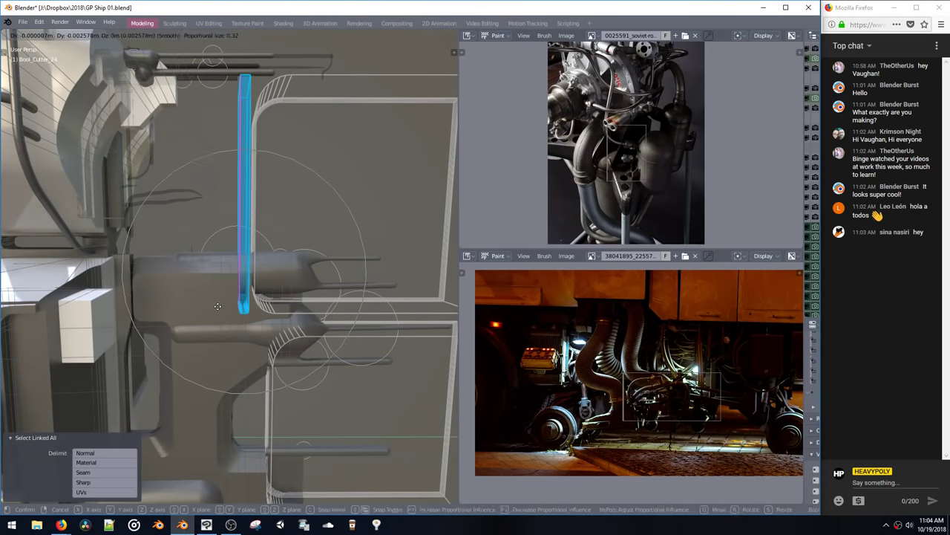
pyautogui.click(239, 312)
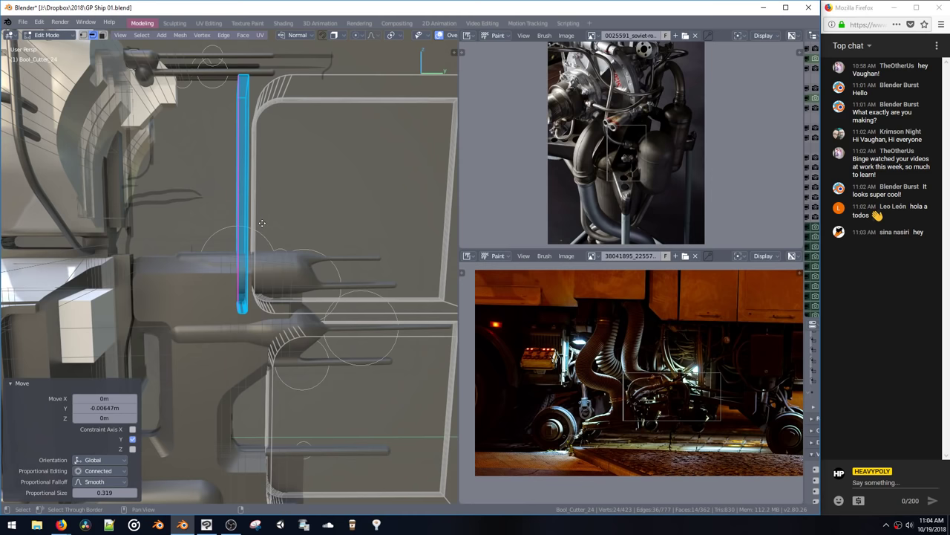
pyautogui.click(323, 232)
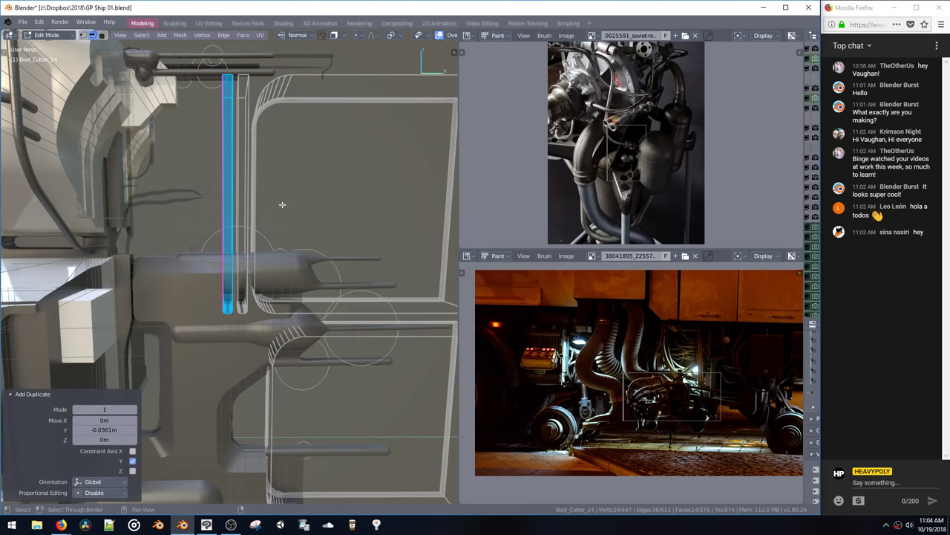
# Step: Select the upper ends of the topmost cutter box and both thin slabs and lower them along Z
pyautogui.moveTo(275, 204); pyautogui.dragTo(208, 130, button='middle')
pyautogui.moveTo(386, 233); pyautogui.dragTo(368, 230)
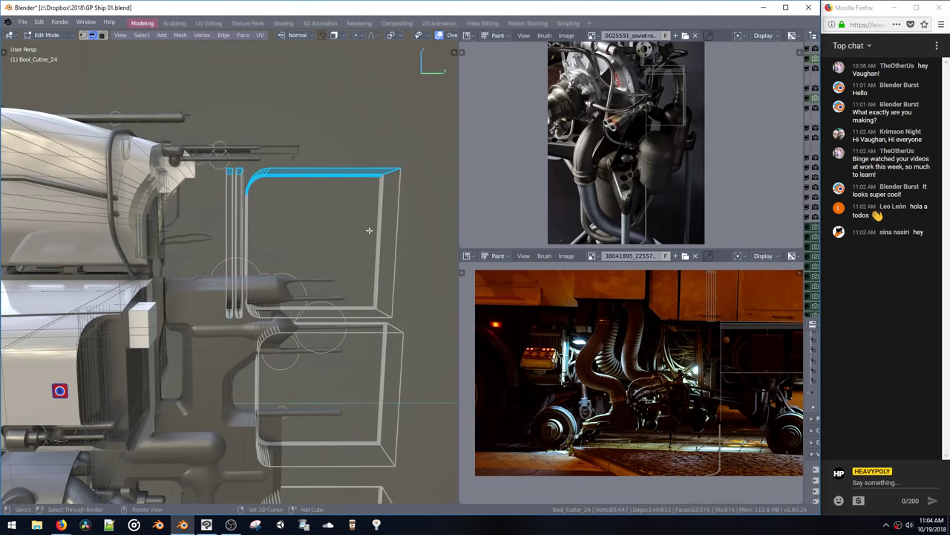
pyautogui.press('g')
pyautogui.press('z')
pyautogui.click(368, 299)
pyautogui.moveTo(368, 298); pyautogui.dragTo(330, 234, button='middle')
pyautogui.press('g')
pyautogui.click(323, 233)
# Step: Finish editing the cutter object and hide the boolean cutters
pyautogui.scroll(-3, 323, 249)
pyautogui.press('Tab')
pyautogui.hotkey('ctrl', 'shift', 'b')
pyautogui.click(306, 216)
# Step: Add a mesh cube with a 1 m radius and scale it down uniformly to about 0.146
pyautogui.hotkey('shift', 'a')
pyautogui.moveTo(331, 231)
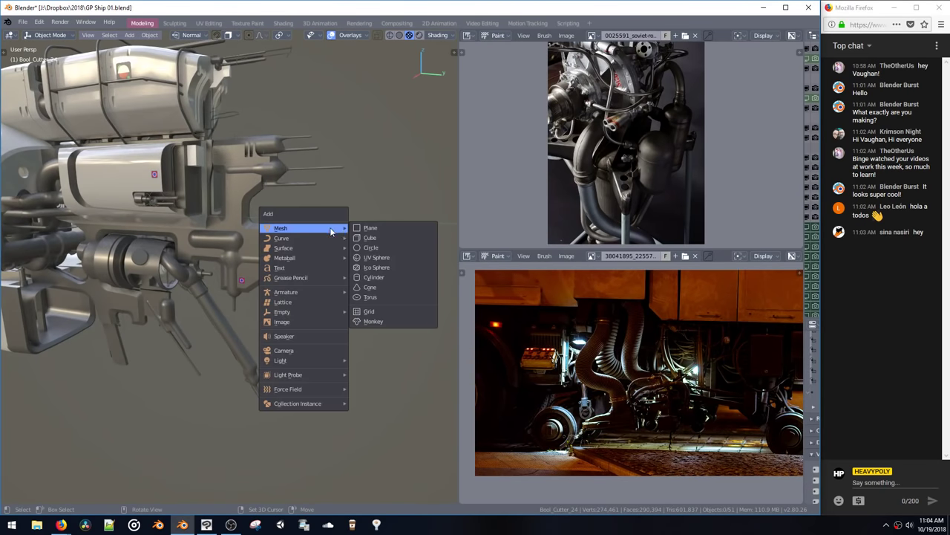
pyautogui.click(369, 237)
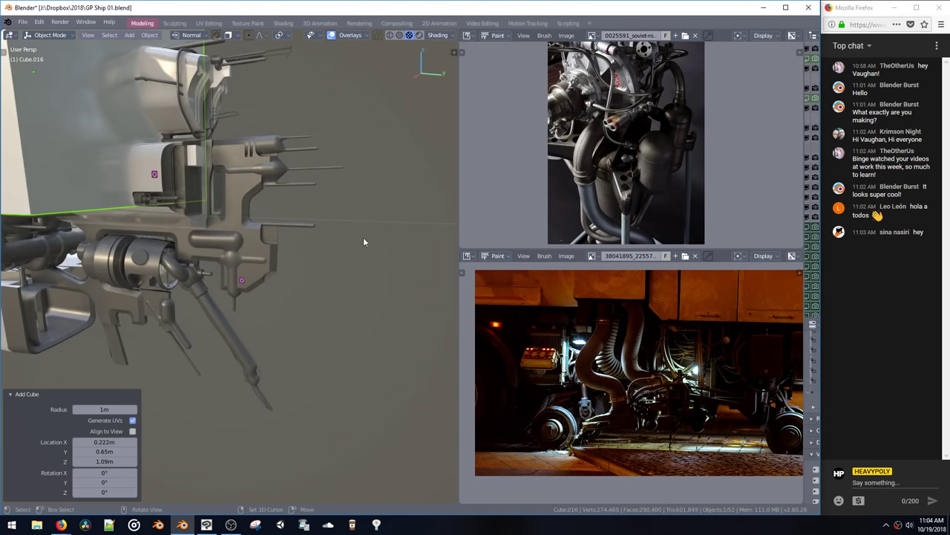
pyautogui.click(268, 149)
pyautogui.moveTo(269, 151); pyautogui.dragTo(316, 167, button='middle')
pyautogui.press('s')
pyautogui.click(143, 111)
pyautogui.moveTo(133, 123); pyautogui.dragTo(267, 93, button='middle')
pyautogui.click(166, 78)
pyautogui.moveTo(160, 83); pyautogui.dragTo(191, 76, button='middle')
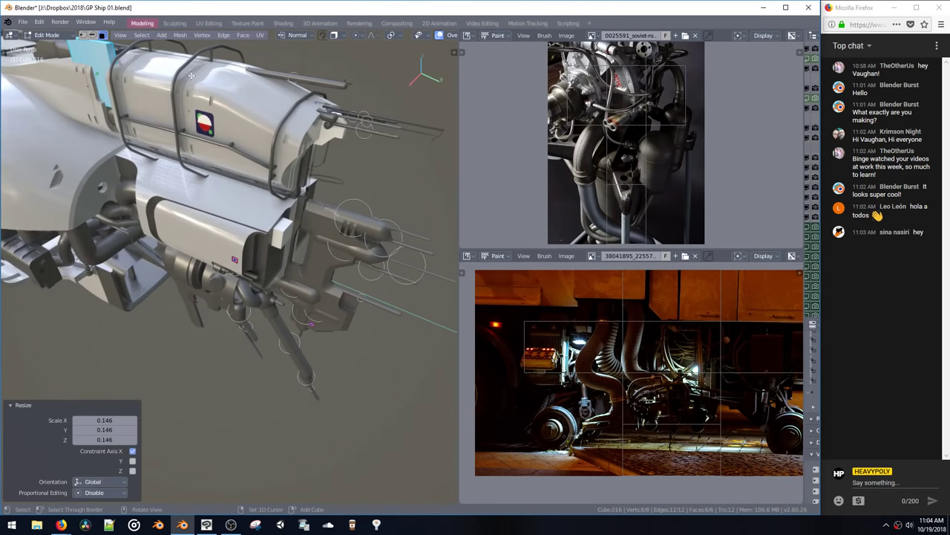
# Step: Move the cube to the rear lower part of the hull, about -0.192, 0.112 and -0.083 m in X, Y and Z, and shrink it
pyautogui.click(433, 172)
pyautogui.press('g')
pyautogui.press('z')
pyautogui.click(376, 358)
pyautogui.moveTo(371, 339); pyautogui.dragTo(317, 315, button='middle')
pyautogui.press('g')
pyautogui.click(347, 328)
pyautogui.press('s')
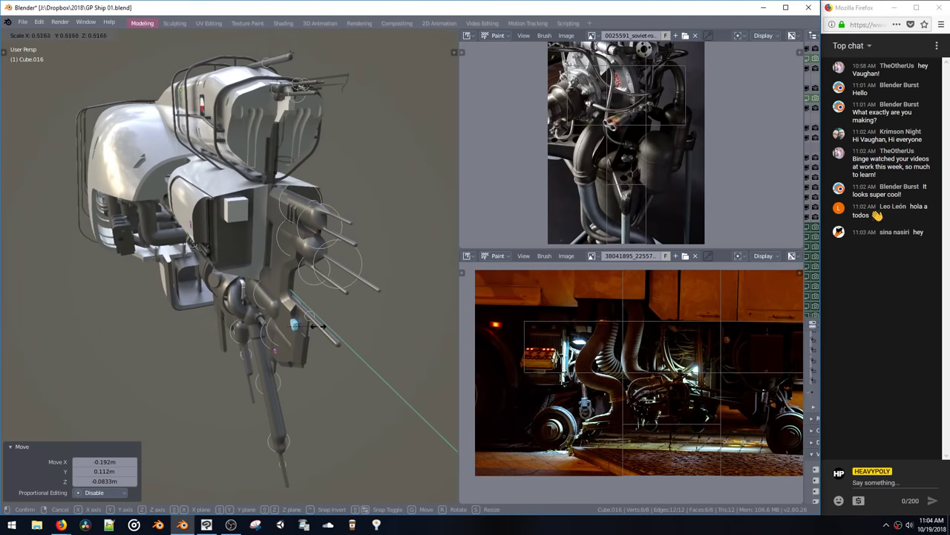
# Step: Fit the small cube into the rear rounded notch by moving it along Z and about -0.0093 m along X
pyautogui.moveTo(302, 305); pyautogui.dragTo(290, 240, button='middle')
pyautogui.scroll(5, 278, 255)
pyautogui.scroll(-4, 273, 264)
pyautogui.press('g')
pyautogui.press('z')
pyautogui.click(304, 240)
pyautogui.press('g')
pyautogui.press('x')
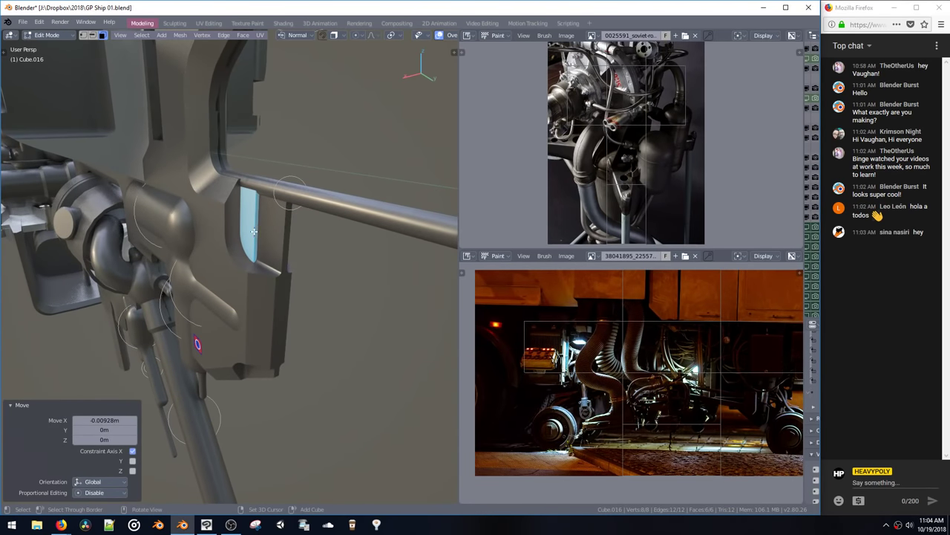
# Step: Move the cube's rear face about 0.039 m along Y and finish editing the cube
pyautogui.click(254, 232)
pyautogui.click(271, 254)
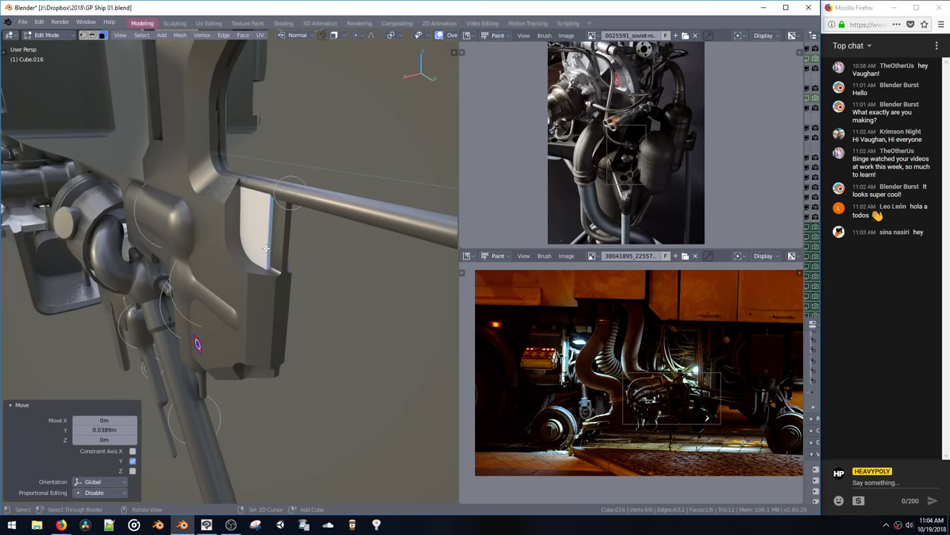
pyautogui.moveTo(271, 253); pyautogui.dragTo(319, 236, button='middle')
pyautogui.scroll(-4, 289, 263)
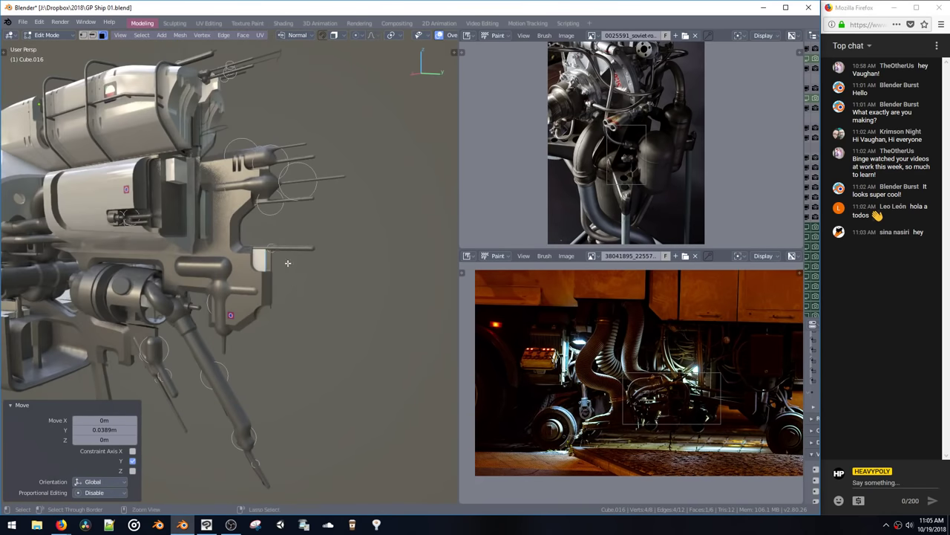
pyautogui.keyDown('shift'); pyautogui.moveTo(252, 216); pyautogui.dragTo(357, 194, button='middle'); pyautogui.keyUp('shift')
pyautogui.press('Tab')
# Step: Show the hidden boolean cutters again
pyautogui.moveTo(293, 215); pyautogui.dragTo(404, 239, button='middle')
pyautogui.scroll(-3, 270, 223)
pyautogui.hotkey('ctrl', 'b')
pyautogui.click(288, 214)
pyautogui.keyDown('shift'); pyautogui.moveTo(256, 202); pyautogui.dragTo(320, 197, button='middle'); pyautogui.keyUp('shift')
# Step: Inspect the boolean cutter boxes around the engine bay by selecting their linked faces
pyautogui.press('Tab')
pyautogui.click(317, 179)
pyautogui.hotkey('ctrl', 'l')
pyautogui.click(314, 282)
pyautogui.moveTo(314, 282); pyautogui.dragTo(320, 217, button='middle')
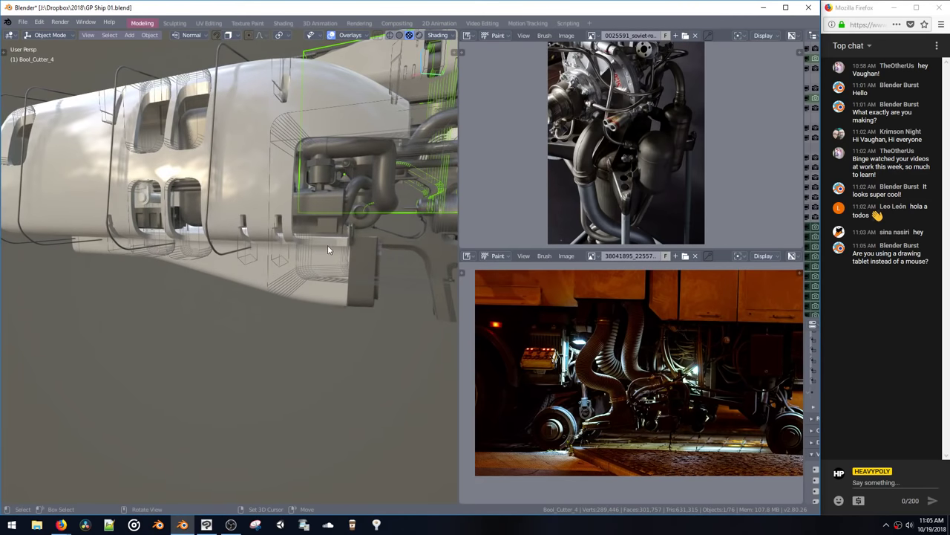
pyautogui.click(325, 288)
pyautogui.moveTo(323, 286); pyautogui.dragTo(300, 278, button='middle')
pyautogui.hotkey('ctrl', 'Tab')
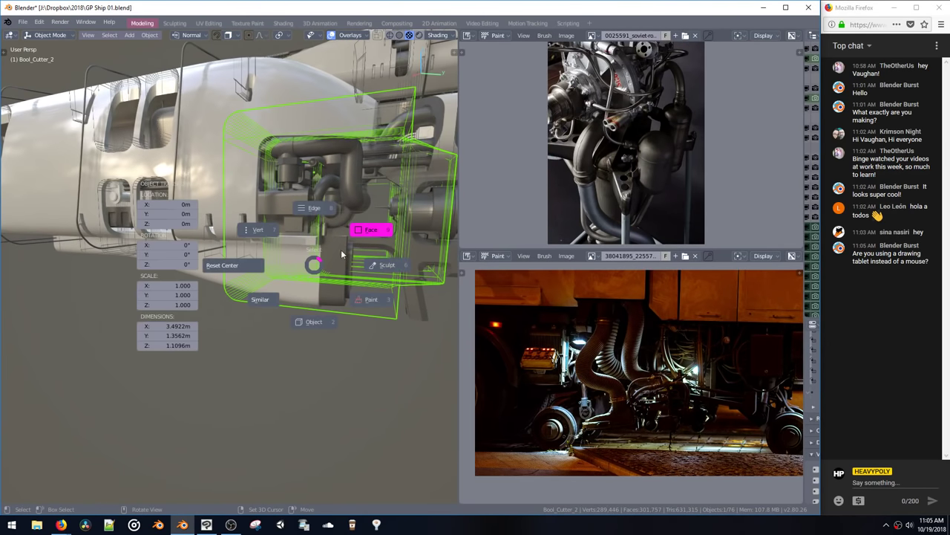
pyautogui.click(352, 247)
pyautogui.click(334, 275)
pyautogui.doubleClick(329, 275)
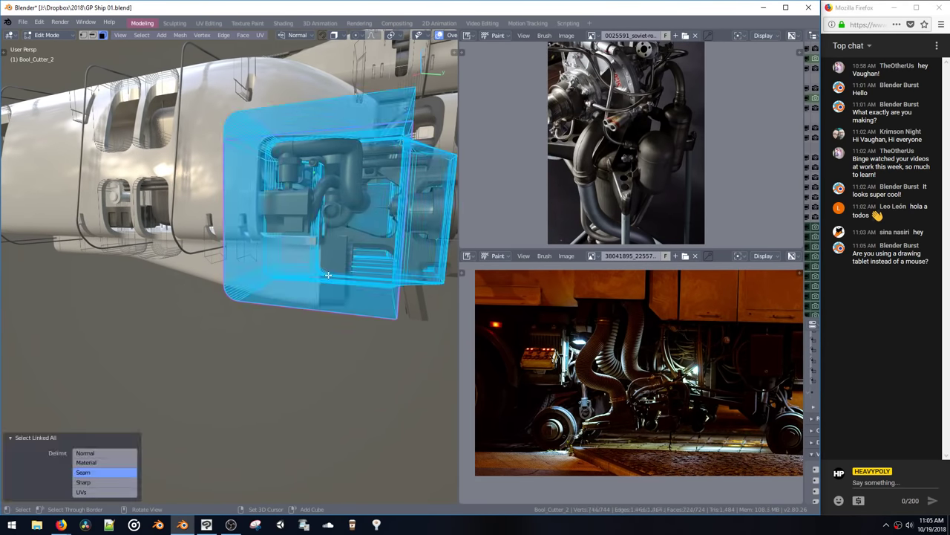
pyautogui.click(330, 272)
pyautogui.hotkey('ctrl', 'l')
pyautogui.moveTo(327, 274); pyautogui.dragTo(310, 263, button='middle')
# Step: Edit the lower housing beneath the engine bay and inset the end face of its rounded opening by about 0.033 m
pyautogui.click(296, 273)
pyautogui.click(296, 274)
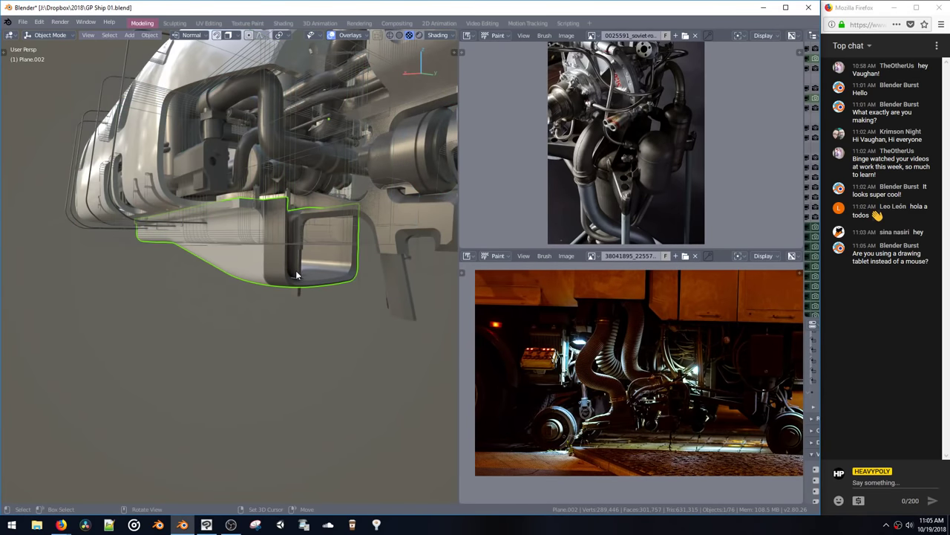
pyautogui.click(323, 229)
pyautogui.moveTo(323, 229); pyautogui.dragTo(308, 199, button='middle')
pyautogui.moveTo(316, 155); pyautogui.dragTo(352, 318, button='middle')
pyautogui.click(350, 309)
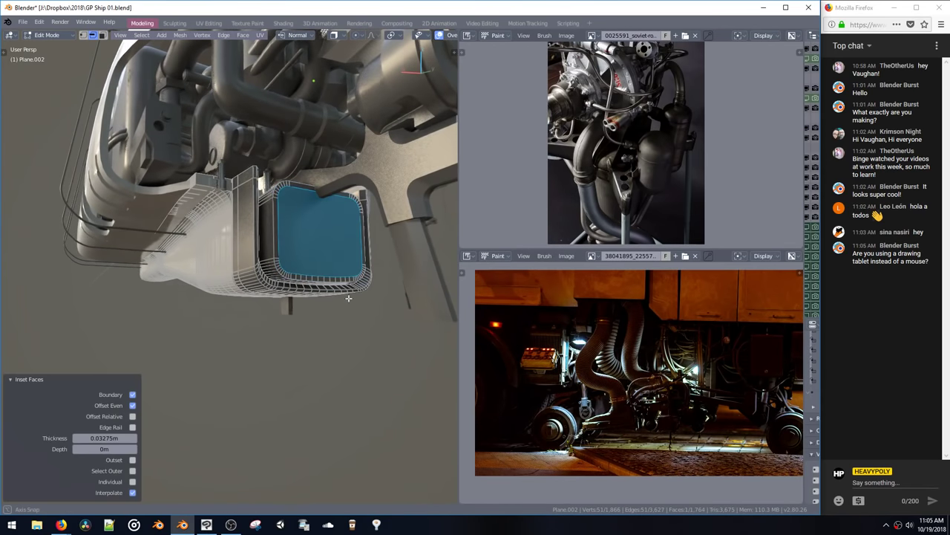
# Step: Extrude the inset face with a Shrink/Fatten offset of about 0.174 and scale it by about 1.125
pyautogui.moveTo(349, 298); pyautogui.dragTo(353, 307, button='middle')
pyautogui.hotkey('alt', 's')
pyautogui.click(334, 301)
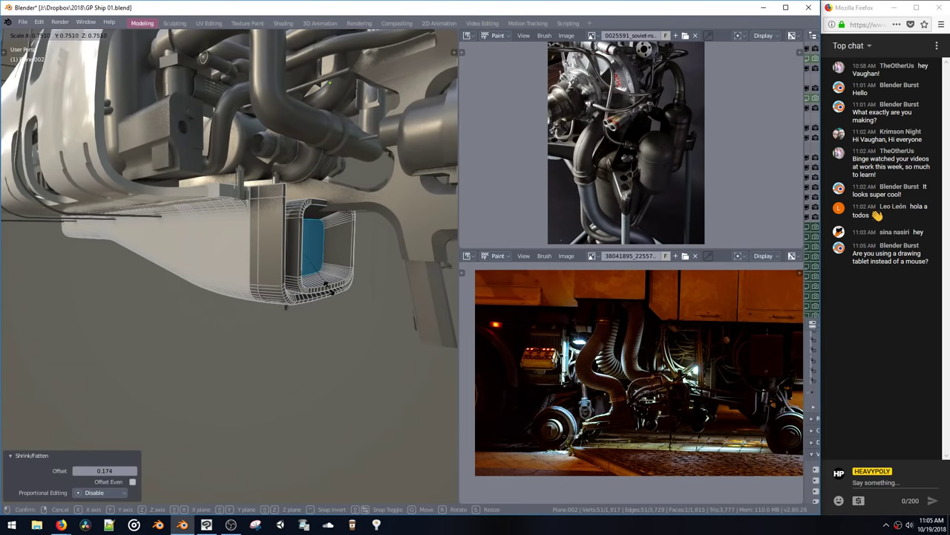
pyautogui.click(334, 280)
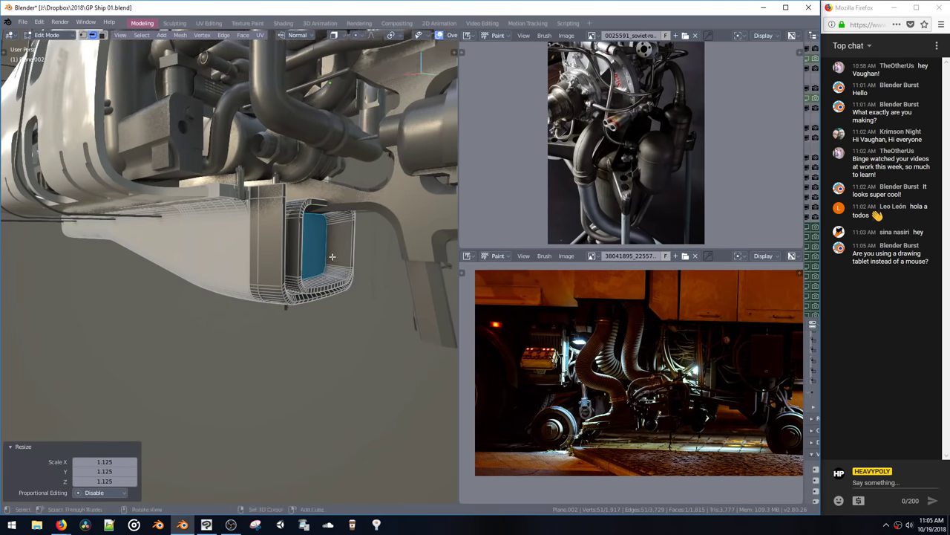
# Step: Bevel the edge loop around the opening's rim with an amount of about 0.013 and 3 segments
pyautogui.moveTo(332, 257); pyautogui.dragTo(308, 297, button='middle')
pyautogui.keyDown('alt'); pyautogui.click(284, 244); pyautogui.keyUp('alt')
pyautogui.hotkey('ctrl', 'b')
pyautogui.scroll(2, 314, 304)
pyautogui.click(313, 304)
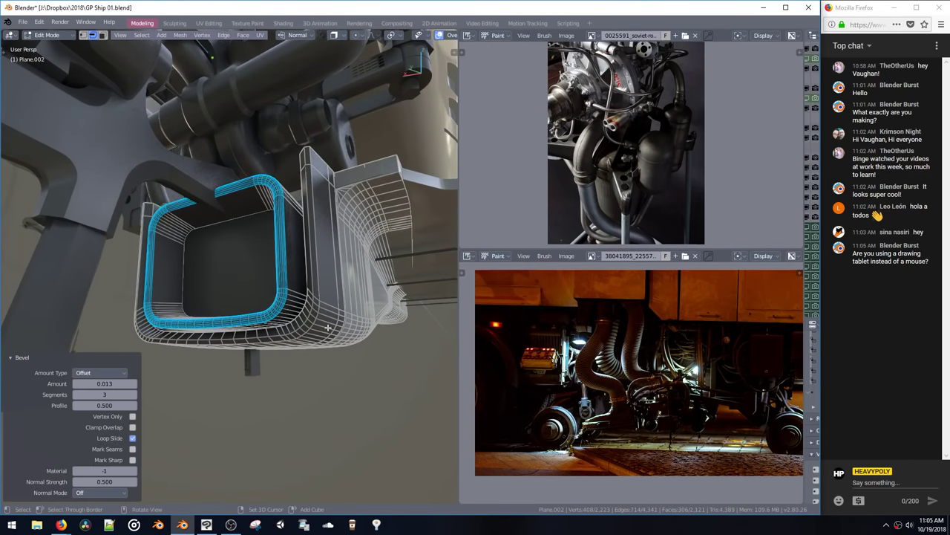
# Step: Select the recessed inner face of the housing's opening and extrude it along Y
pyautogui.moveTo(175, 256); pyautogui.dragTo(291, 295, button='middle')
pyautogui.click(256, 259)
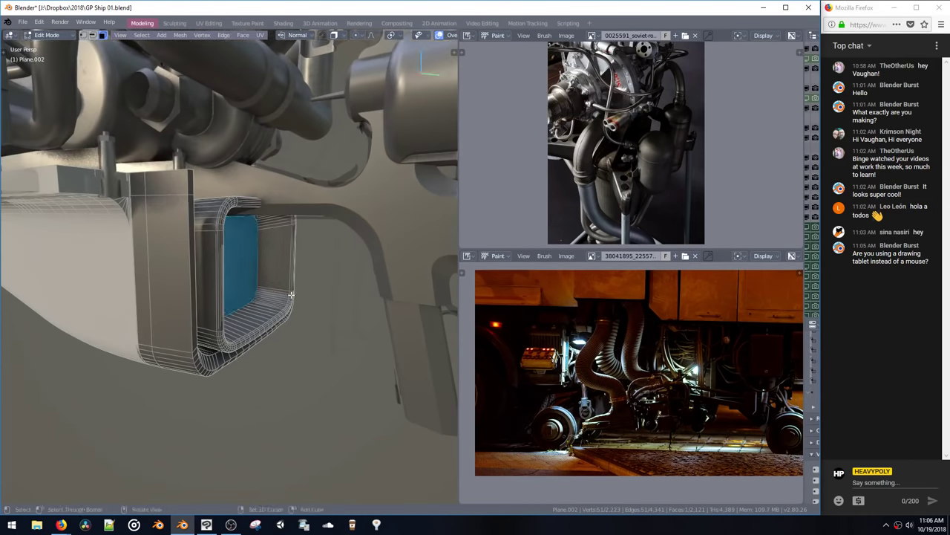
pyautogui.click(265, 264)
pyautogui.moveTo(265, 265); pyautogui.dragTo(330, 277, button='middle')
pyautogui.press('g')
pyautogui.press('y')
pyautogui.click(248, 265)
pyautogui.moveTo(327, 233); pyautogui.dragTo(280, 248, button='middle')
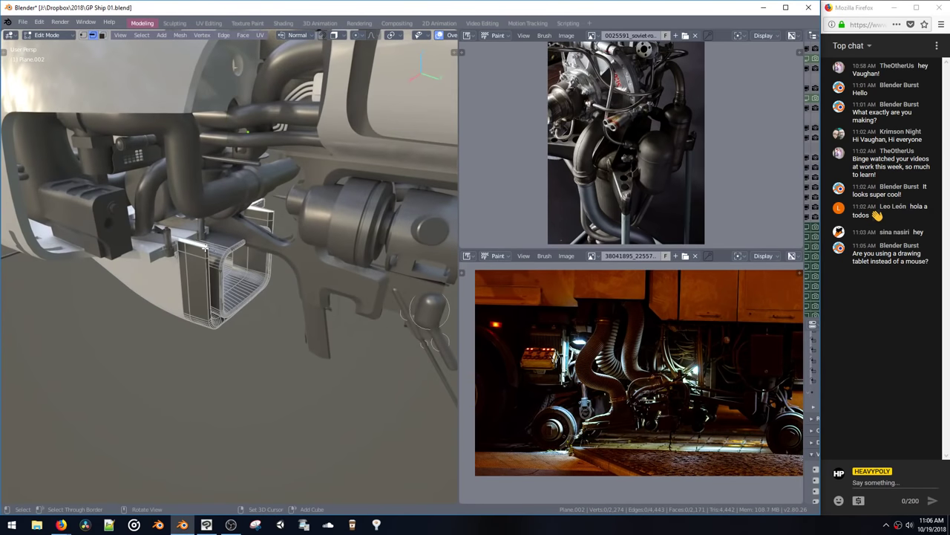
pyautogui.moveTo(225, 259); pyautogui.dragTo(183, 239, button='middle')
pyautogui.hotkey('ctrl', 'b')
pyautogui.click(219, 290)
pyautogui.moveTo(219, 288); pyautogui.dragTo(195, 262, button='middle')
pyautogui.hotkey('ctrl', 'z')
# Step: Bevel the upper corner edge of the housing's upright plate with an amount of about 0.040 and 6 segments
pyautogui.hotkey('ctrl', 'b')
pyautogui.scroll(5, 232, 269)
pyautogui.click(260, 303)
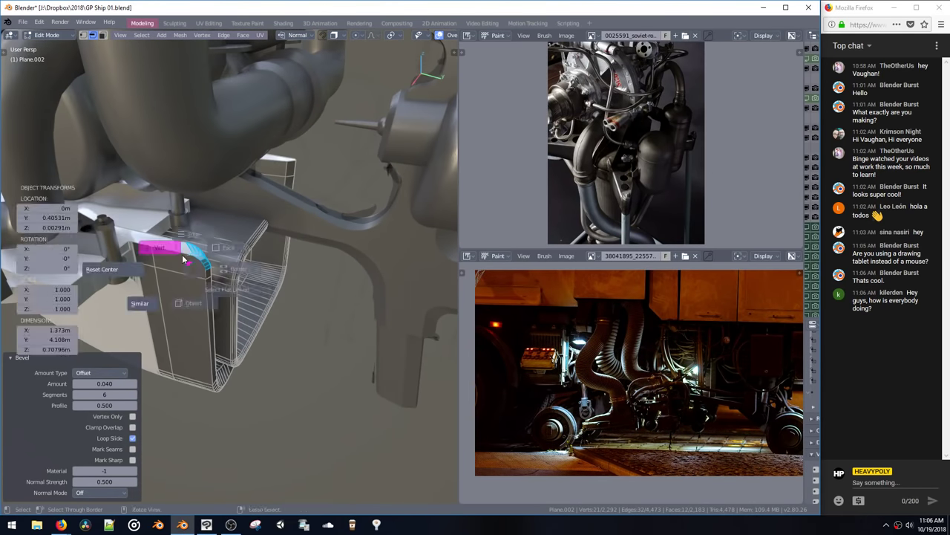
# Step: Knife-cut new edges across the upright plate's upper face and down its side where it meets the flange
pyautogui.press('1')
pyautogui.keyDown('ctrl'); pyautogui.keyDown('shift'); pyautogui.middleClick(139, 253); pyautogui.keyUp('shift'); pyautogui.keyUp('ctrl')
pyautogui.moveTo(294, 291); pyautogui.dragTo(263, 293, button='middle')
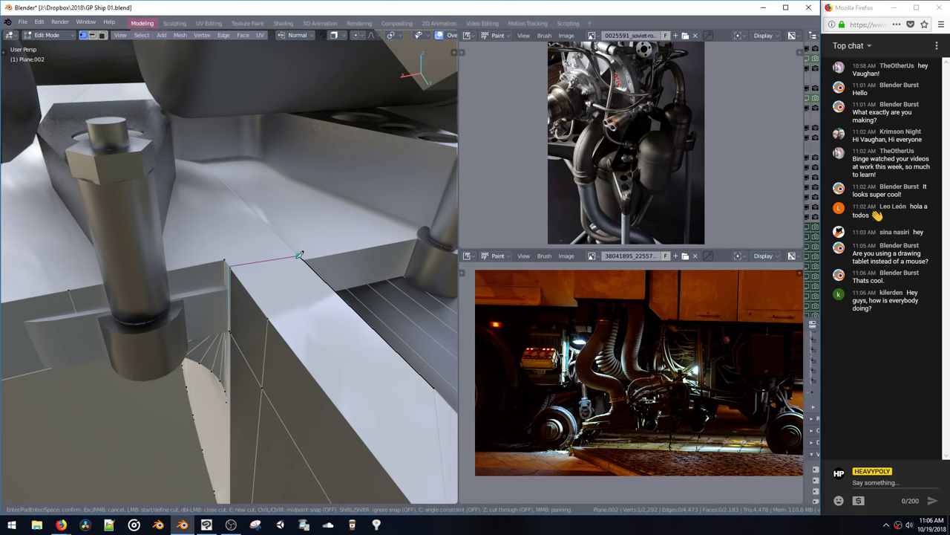
pyautogui.press('Return')
pyautogui.moveTo(300, 255); pyautogui.dragTo(253, 288, button='middle')
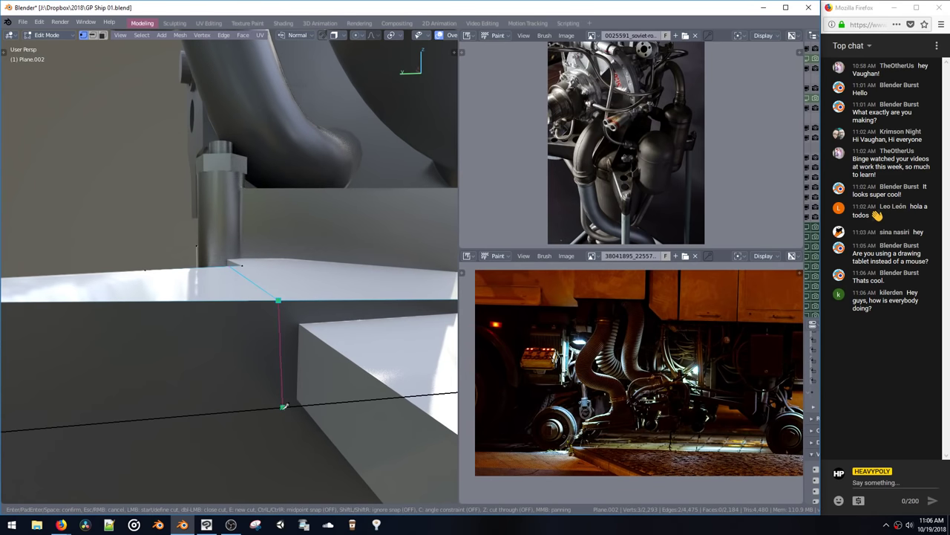
pyautogui.moveTo(274, 365); pyautogui.dragTo(311, 339, button='middle')
pyautogui.press('space')
# Step: Select the plate's upper and rounded corner faces and apply the Glossy material to them
pyautogui.click(378, 271)
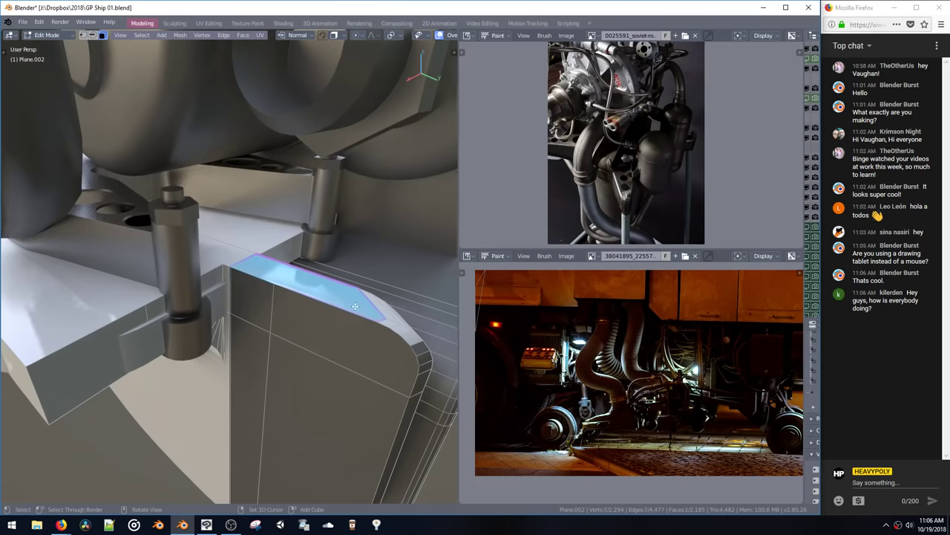
pyautogui.moveTo(355, 306); pyautogui.dragTo(149, 346, button='middle')
pyautogui.press('b')
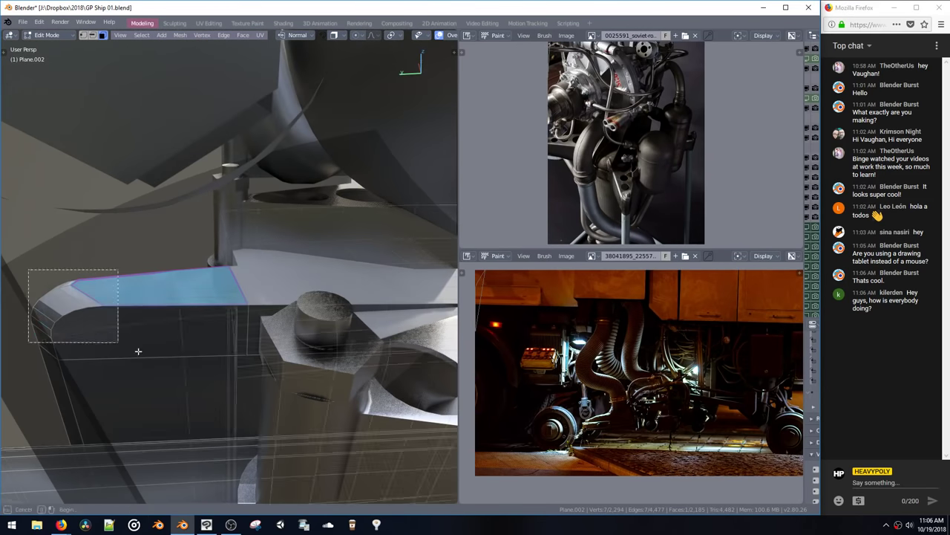
pyautogui.moveTo(138, 351); pyautogui.dragTo(144, 354)
pyautogui.moveTo(152, 345); pyautogui.dragTo(299, 342, button='middle')
pyautogui.hotkey('shift', 'v')
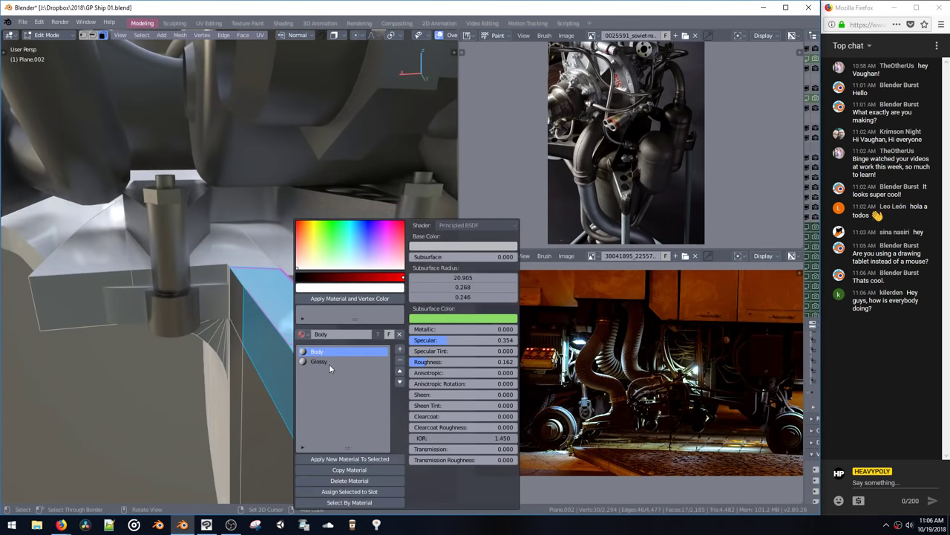
pyautogui.click(327, 362)
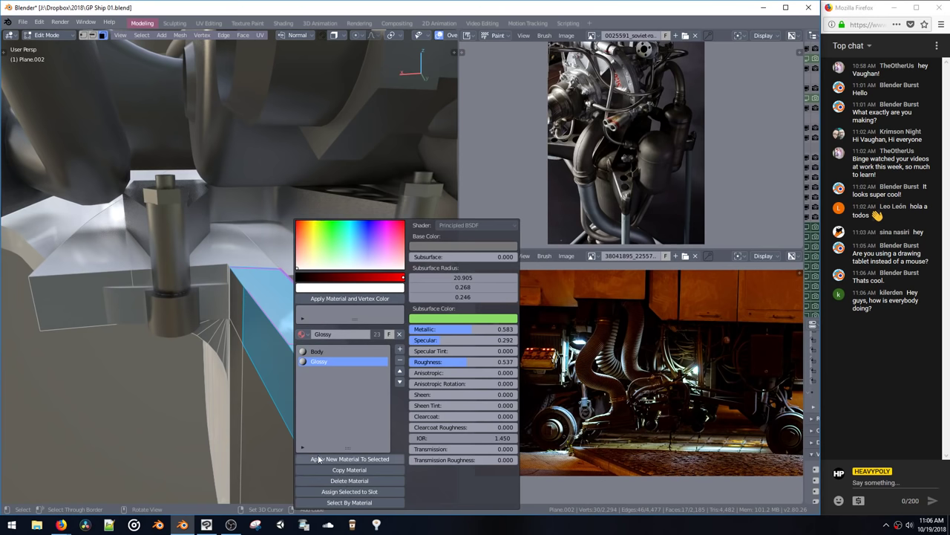
pyautogui.click(316, 300)
pyautogui.moveTo(215, 287); pyautogui.dragTo(299, 282, button='middle')
pyautogui.press('Tab')
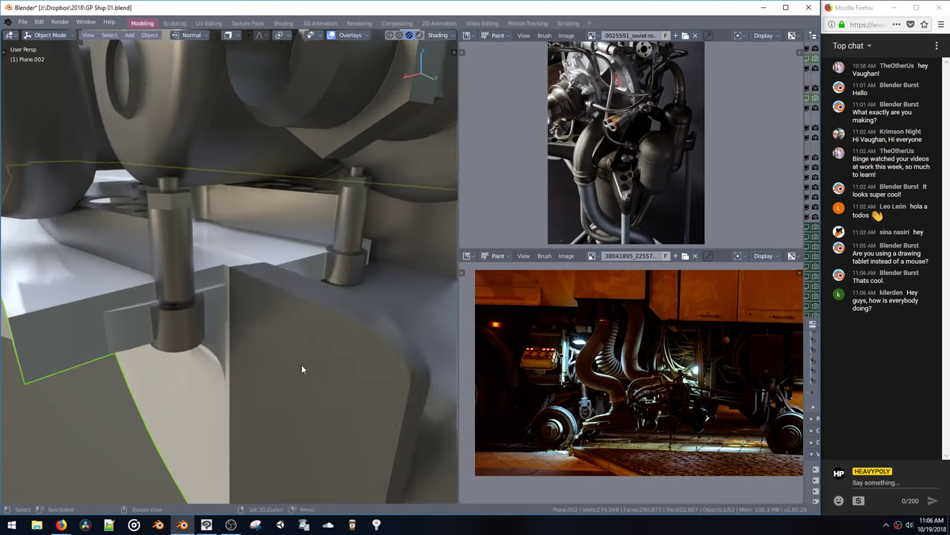
pyautogui.moveTo(301, 364); pyautogui.dragTo(248, 299, button='middle')
# Step: Select the linked frame around the opening, copy its material to a new slot and set that slot to Metal
pyautogui.press('Tab')
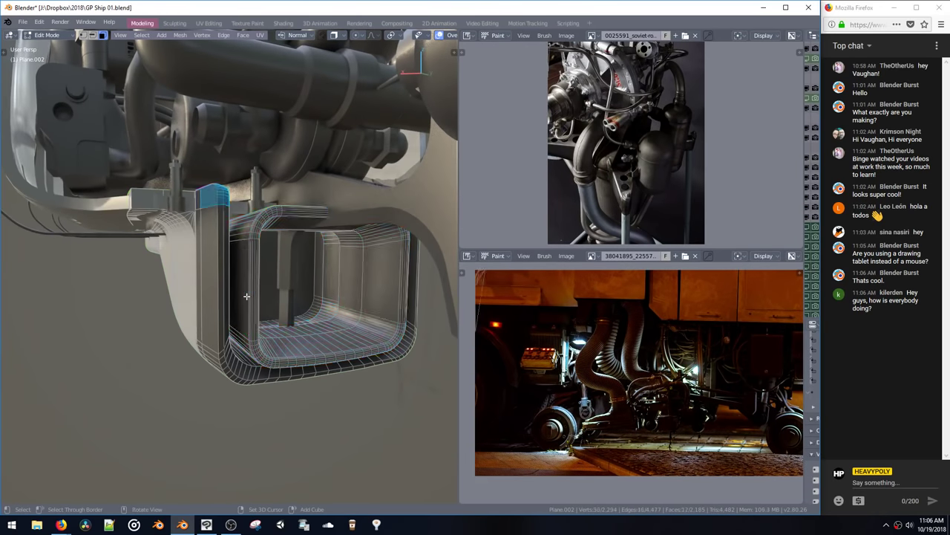
pyautogui.hotkey('ctrl', 'l')
pyautogui.hotkey('shift', 'v')
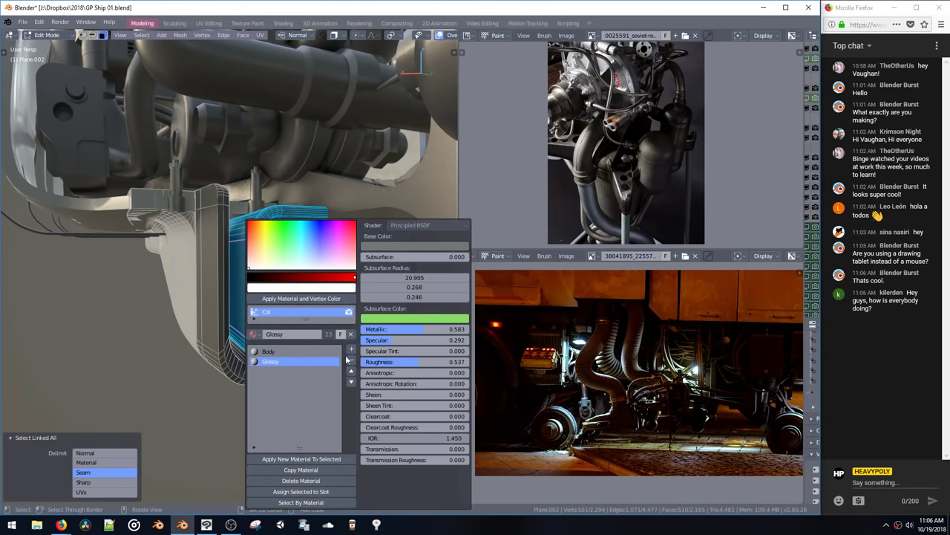
pyautogui.click(320, 470)
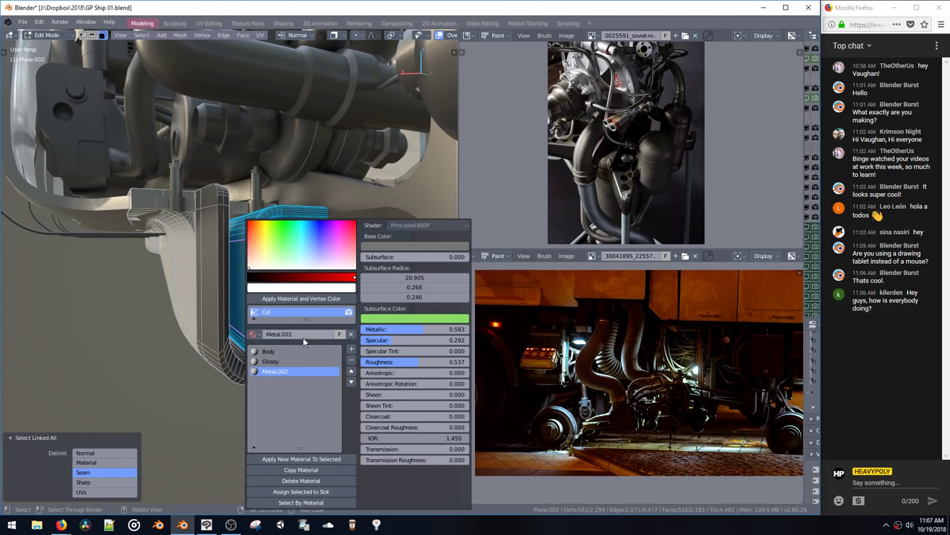
pyautogui.click(254, 335)
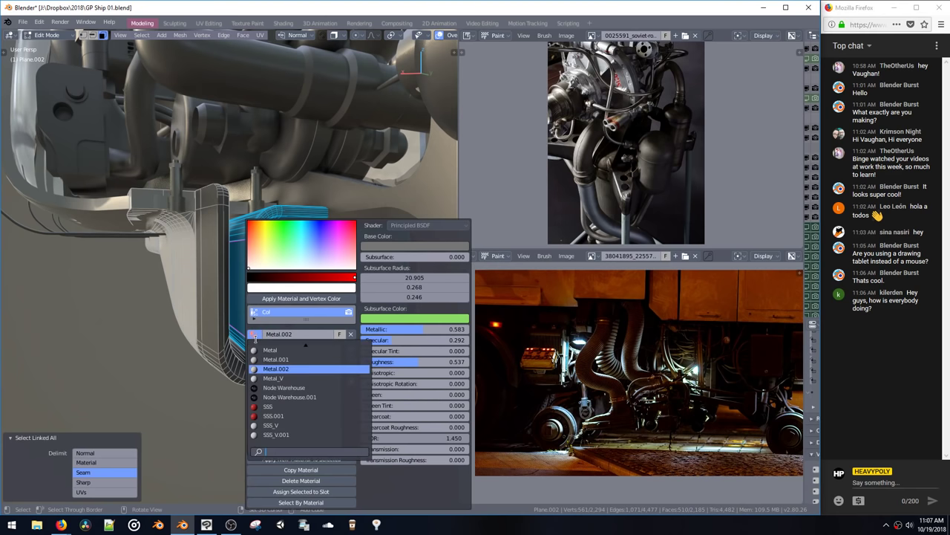
pyautogui.click(270, 352)
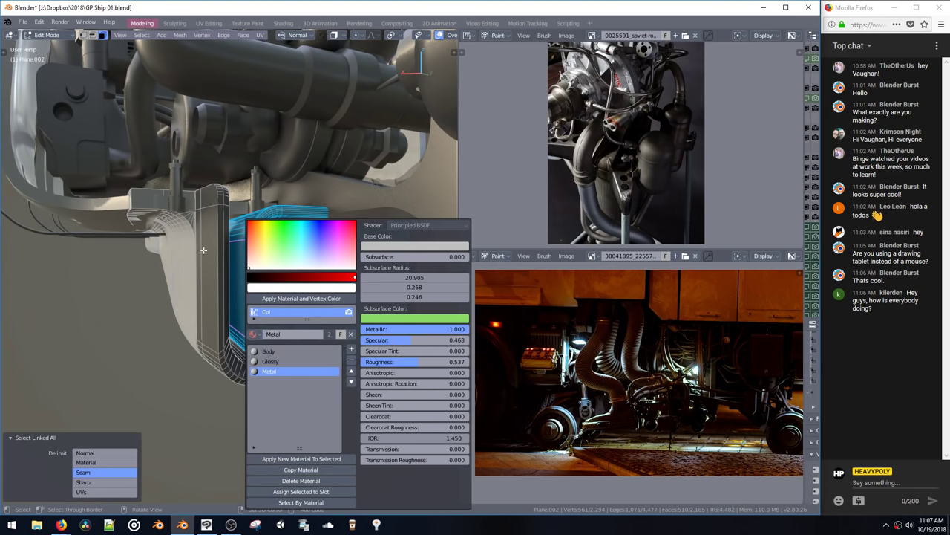
# Step: Finish editing the lower housing and show the boolean cutters on the ship
pyautogui.moveTo(222, 316); pyautogui.dragTo(277, 249, button='middle')
pyautogui.press('Tab')
pyautogui.press('b')
pyautogui.click(284, 215)
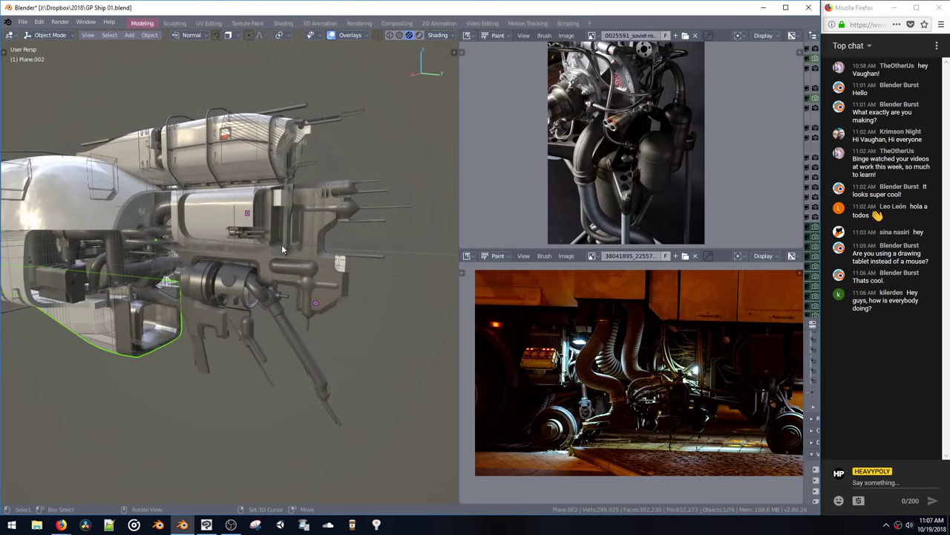
# Step: Select the entire middle rear cutter box and duplicate it about -1.51 m along Y
pyautogui.click(354, 274)
pyautogui.press('Tab')
pyautogui.click(352, 269)
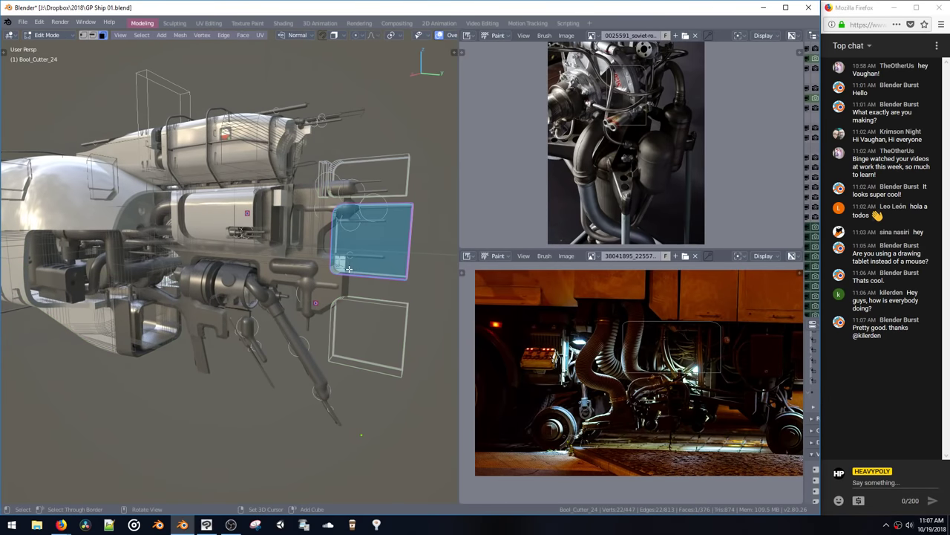
pyautogui.hotkey('ctrl', 'l')
pyautogui.moveTo(349, 269); pyautogui.dragTo(365, 256, button='middle')
pyautogui.press('y')
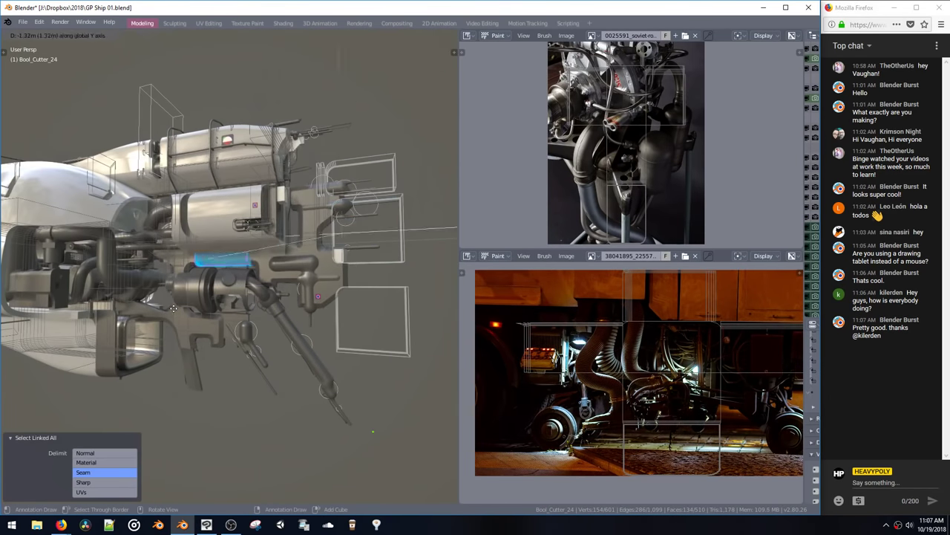
pyautogui.click(169, 300)
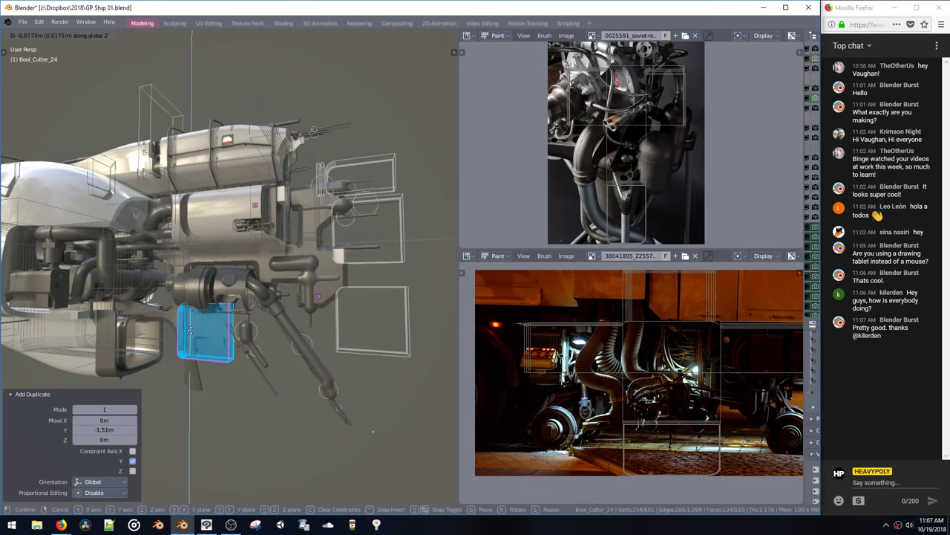
# Step: Lower the duplicated cutter box about 0.92 m along Z onto the lower bracket, then undo the small follow-up adjustment
pyautogui.click(191, 324)
pyautogui.moveTo(191, 324); pyautogui.dragTo(274, 312, button='middle')
pyautogui.press('KP_Decimal')
pyautogui.press('g')
pyautogui.press('z')
pyautogui.press('g')
pyautogui.click(250, 337)
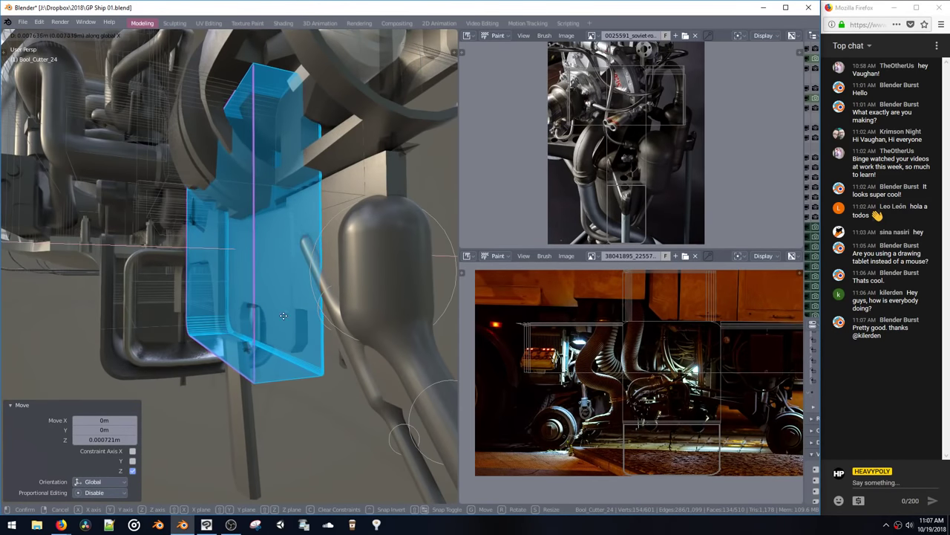
pyautogui.rightClick(285, 316)
pyautogui.hotkey('ctrl', 'z')
# Step: Fine-position the duplicated box over the lower bracket along Z and X, with X moves of about 0.0152, -0.0158 and -0.00731 m
pyautogui.moveTo(273, 310); pyautogui.dragTo(288, 283, button='middle')
pyautogui.press('g')
pyautogui.press('x')
pyautogui.click(236, 321)
pyautogui.press('z')
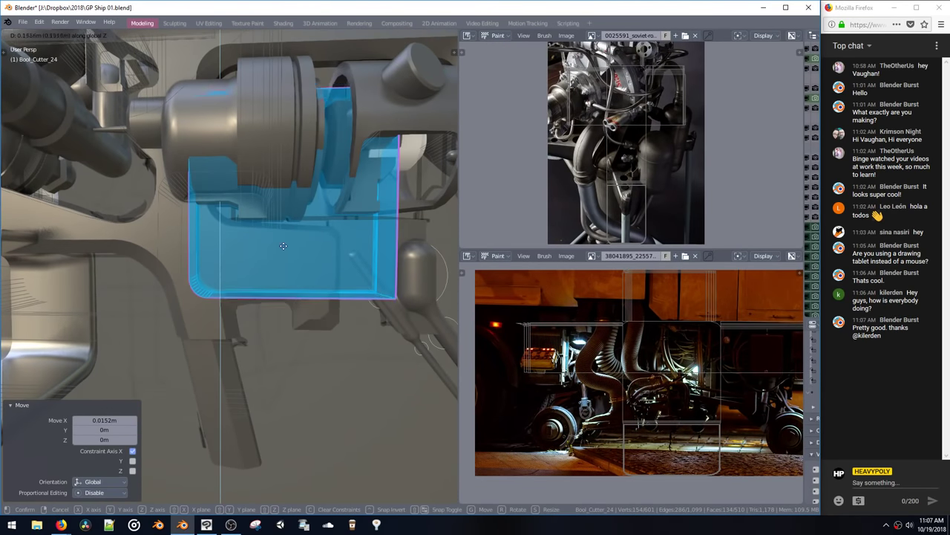
pyautogui.click(276, 280)
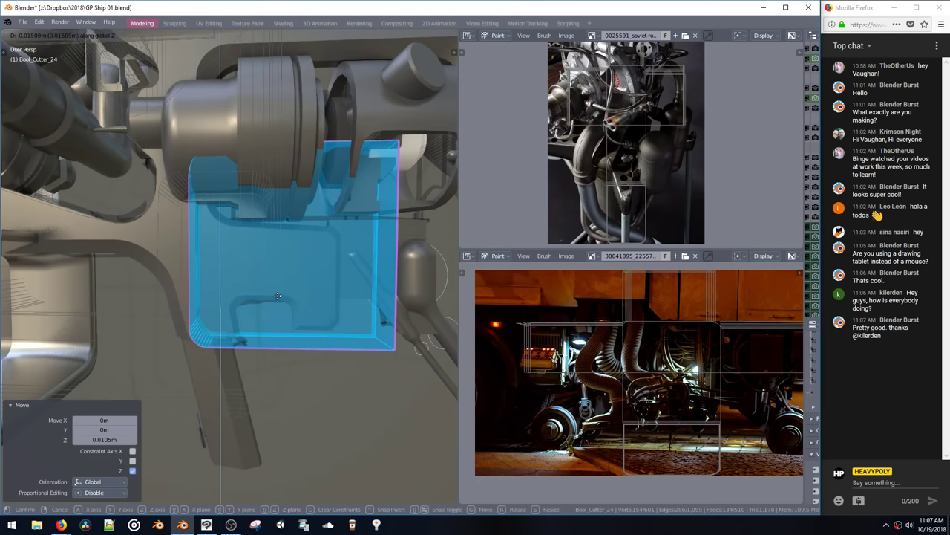
pyautogui.click(277, 297)
pyautogui.moveTo(277, 296); pyautogui.dragTo(274, 320, button='middle')
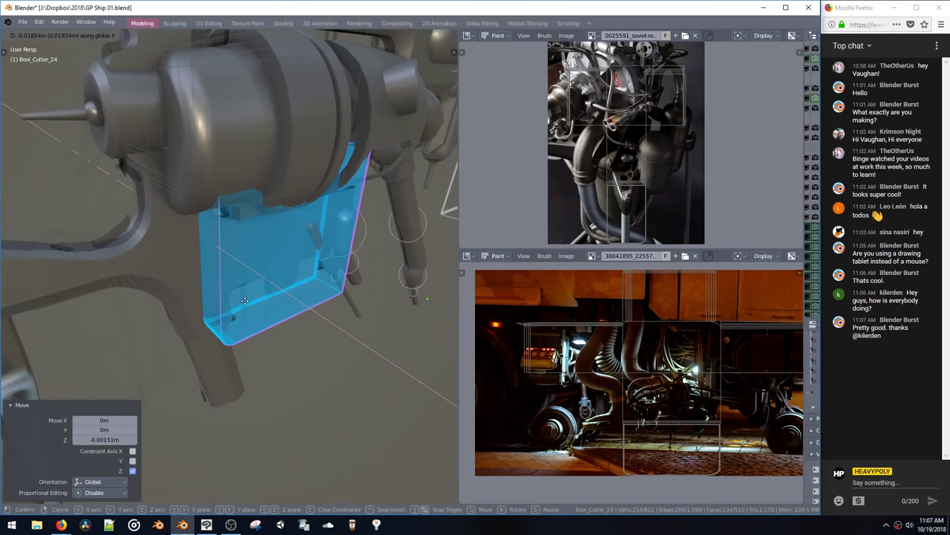
pyautogui.press('g')
pyautogui.press('x')
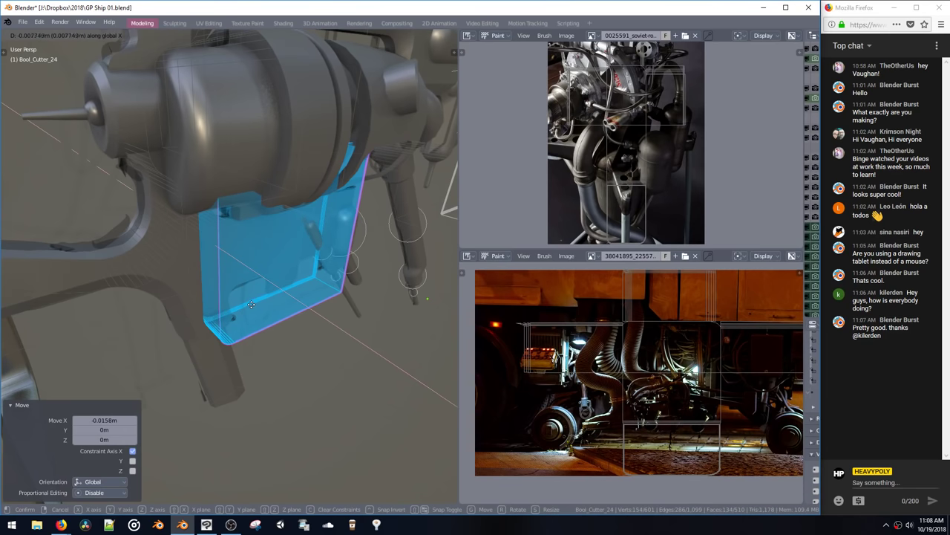
pyautogui.moveTo(259, 305); pyautogui.dragTo(226, 193, button='middle')
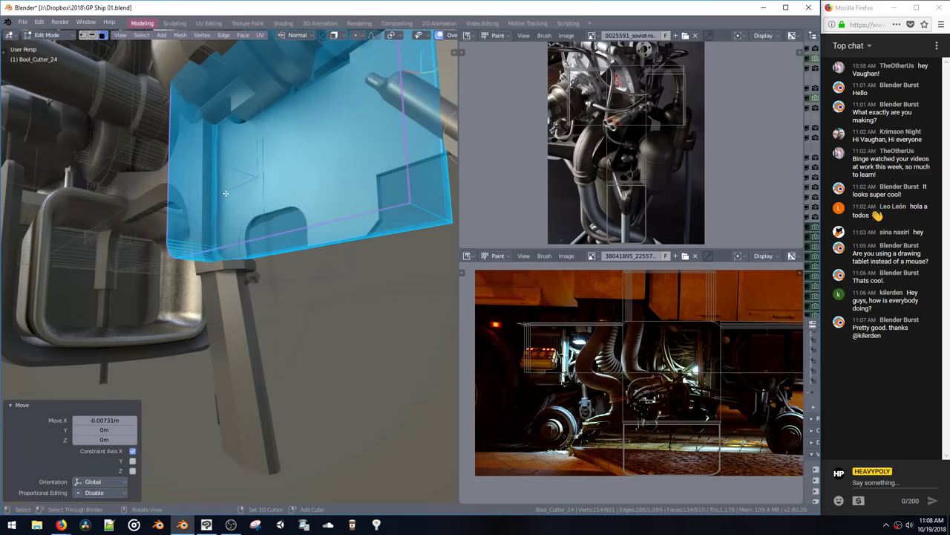
# Step: Select the upper part of the duplicated cutter box and lower it about 0.283 m along Z to shorten the box
pyautogui.moveTo(311, 361); pyautogui.dragTo(313, 366)
pyautogui.press('space')
pyautogui.moveTo(297, 348); pyautogui.dragTo(202, 234, button='middle')
pyautogui.hotkey('ctrl', 'l')
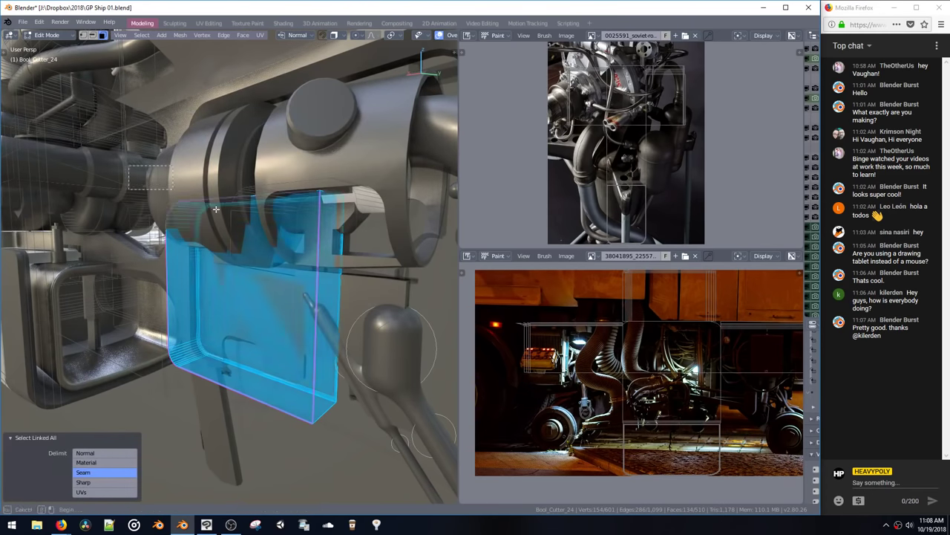
pyautogui.moveTo(216, 209); pyautogui.dragTo(349, 260)
pyautogui.moveTo(248, 228); pyautogui.dragTo(212, 201, button='middle')
pyautogui.moveTo(193, 189); pyautogui.dragTo(409, 259)
pyautogui.moveTo(409, 259); pyautogui.dragTo(330, 236, button='middle')
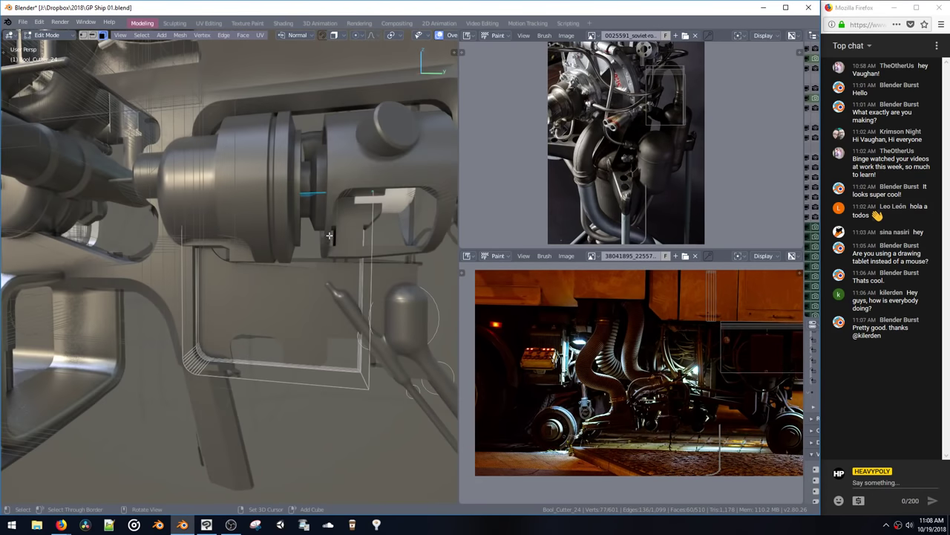
pyautogui.click(318, 325)
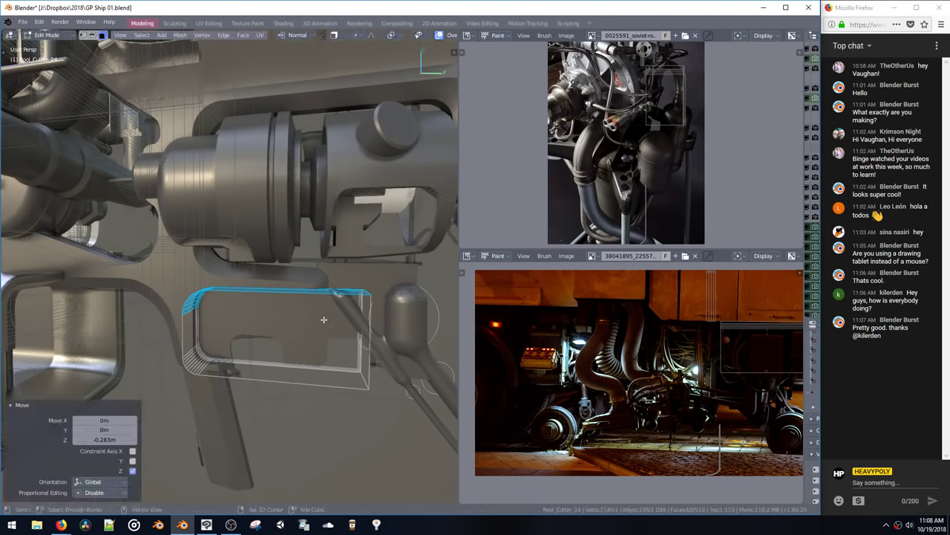
# Step: Check the cut on the bracket, then select the whole cutter mesh and shift it slightly along X
pyautogui.moveTo(322, 320); pyautogui.dragTo(275, 314, button='middle')
pyautogui.press('Tab')
pyautogui.moveTo(284, 361); pyautogui.dragTo(270, 290, button='middle')
pyautogui.press('Tab')
pyautogui.moveTo(325, 228); pyautogui.dragTo(282, 282, button='middle')
pyautogui.press('a')
pyautogui.press('g')
pyautogui.press('x')
pyautogui.click(210, 295)
# Step: Adjust the whole cutter mesh slightly in height along Z, starting with a move of about 0.0058 m
pyautogui.press('space')
pyautogui.click(273, 348)
pyautogui.moveTo(274, 346); pyautogui.dragTo(308, 321, button='middle')
pyautogui.press('Tab')
pyautogui.press('g')
pyautogui.press('z')
pyautogui.click(286, 335)
pyautogui.press('g')
pyautogui.press('z')
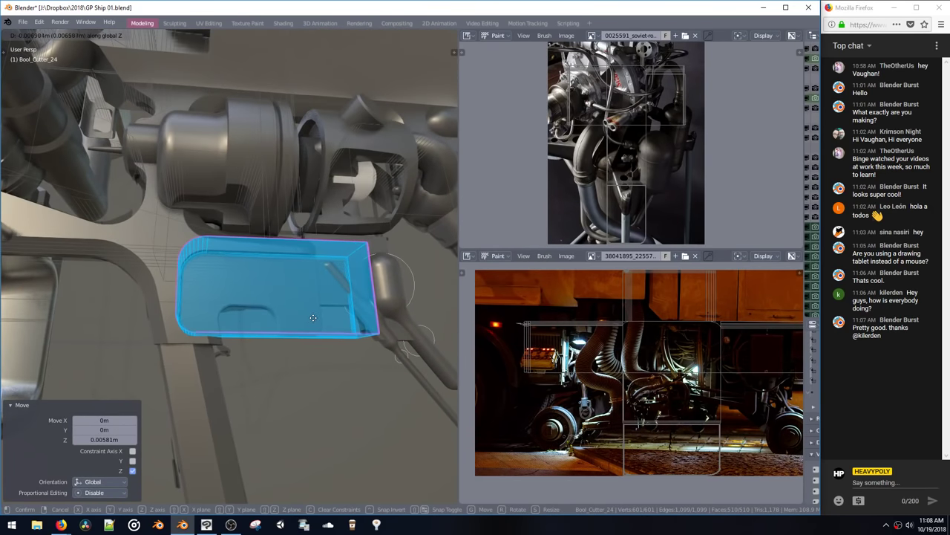
pyautogui.click(313, 318)
# Step: Bevel the edge loop along the lower bracket's curved underside by 0.004 with one segment and finish editing the bracket
pyautogui.press('Tab')
pyautogui.moveTo(195, 282); pyautogui.dragTo(217, 278, button='middle')
pyautogui.click(220, 290)
pyautogui.press('space')
pyautogui.doubleClick(257, 286)
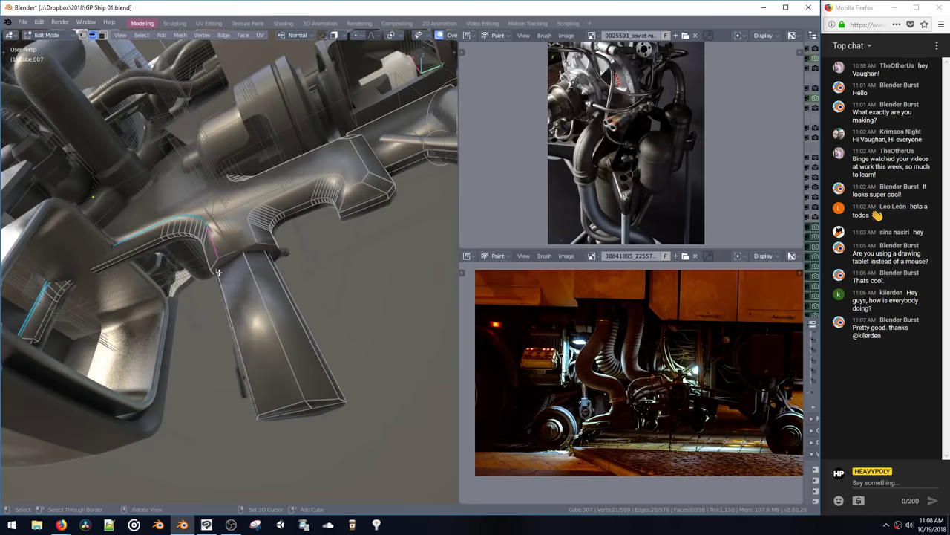
pyautogui.hotkey('ctrl', 'b')
pyautogui.click(222, 283)
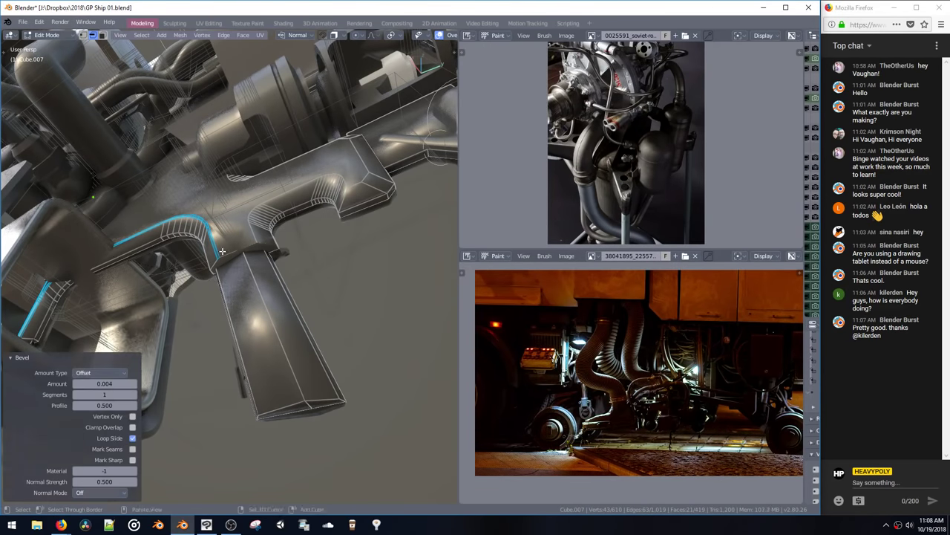
pyautogui.click(221, 255)
pyautogui.press('space')
# Step: Select the lower vertices of the short rounded cutter box on the bracket and raise them about 0.0435 m along Z
pyautogui.moveTo(227, 294); pyautogui.dragTo(262, 289, button='middle')
pyautogui.click(346, 350)
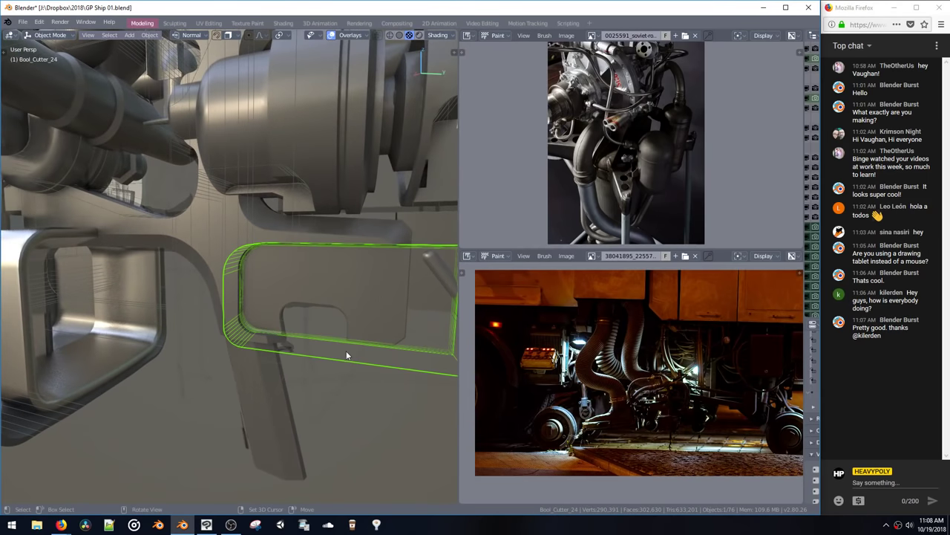
pyautogui.moveTo(346, 350); pyautogui.dragTo(304, 357, button='middle')
pyautogui.hotkey('ctrl', 'Tab')
pyautogui.click(349, 314)
pyautogui.moveTo(349, 314); pyautogui.dragTo(191, 306, button='middle')
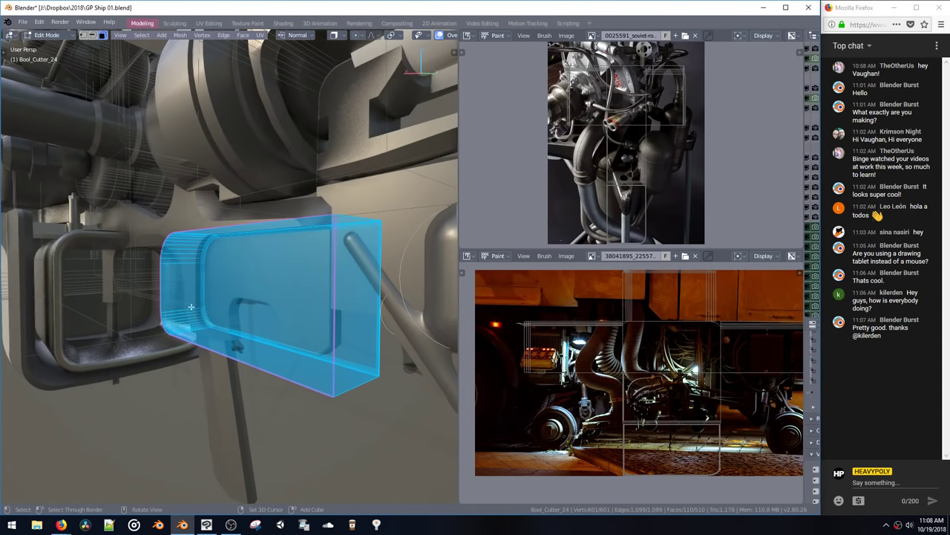
pyautogui.moveTo(276, 367); pyautogui.dragTo(390, 414)
pyautogui.hotkey('ctrl', 'Tab')
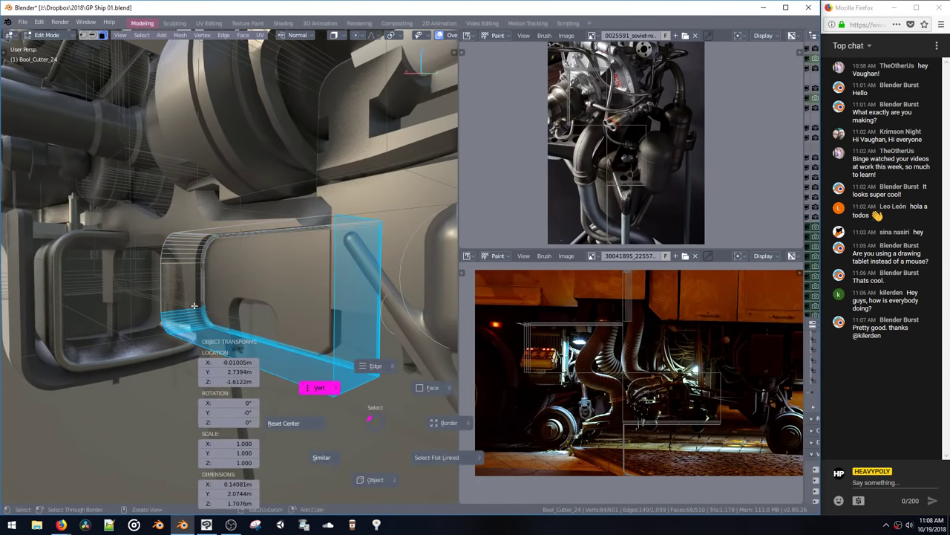
pyautogui.click(320, 386)
pyautogui.moveTo(155, 300); pyautogui.dragTo(435, 466)
pyautogui.moveTo(269, 375); pyautogui.dragTo(397, 452)
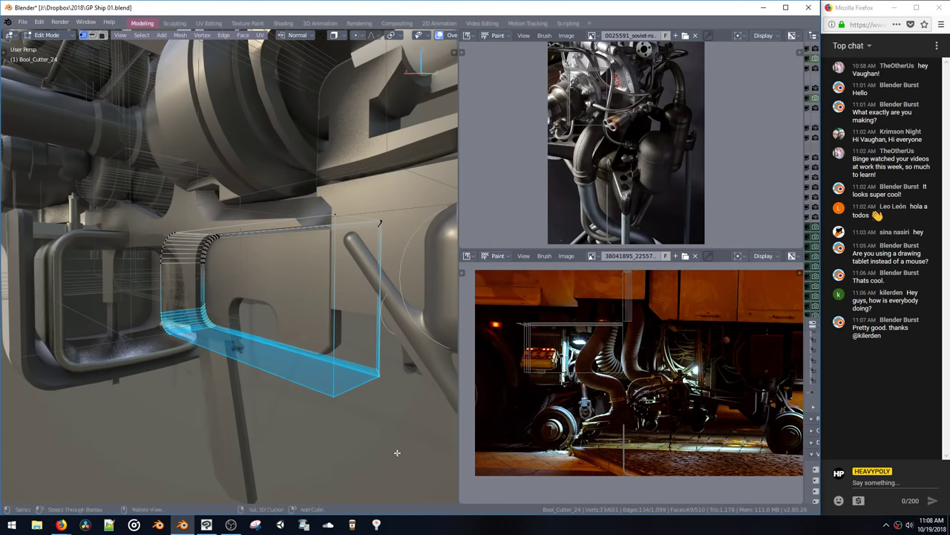
pyautogui.press('g')
pyautogui.press('z')
pyautogui.click(389, 425)
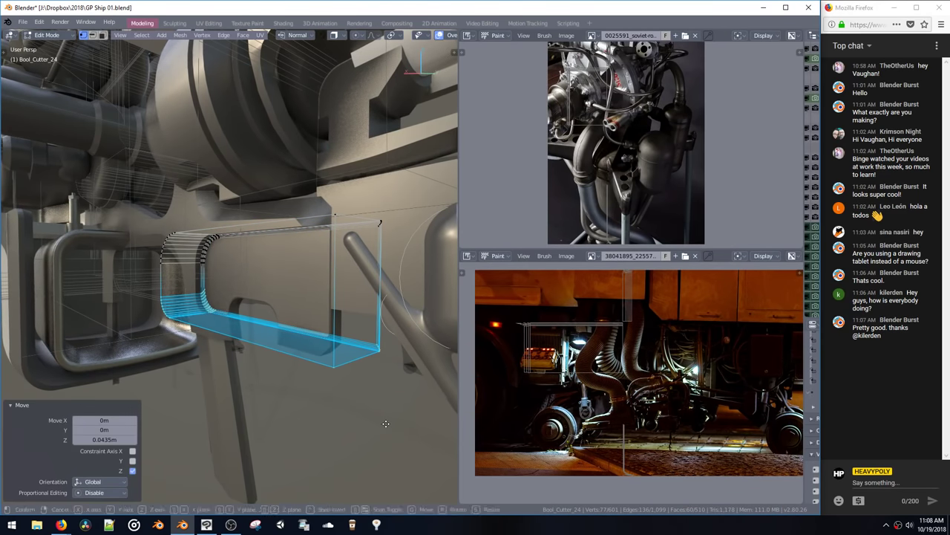
# Step: Finish editing the cutter, hide the boolean cutters and inspect the ship's lower side
pyautogui.press('Tab')
pyautogui.moveTo(384, 439); pyautogui.dragTo(313, 363, button='middle')
pyautogui.scroll(-3, 312, 343)
pyautogui.hotkey('ctrl', 'shift', 'b')
pyautogui.click(312, 302)
pyautogui.moveTo(312, 301); pyautogui.dragTo(228, 334, button='middle')
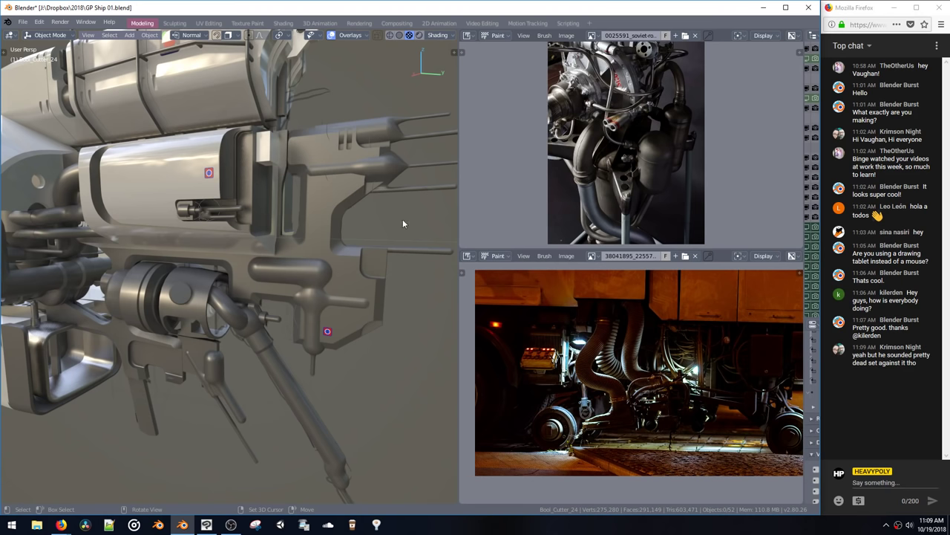
pyautogui.moveTo(403, 223); pyautogui.dragTo(366, 212, button='middle')
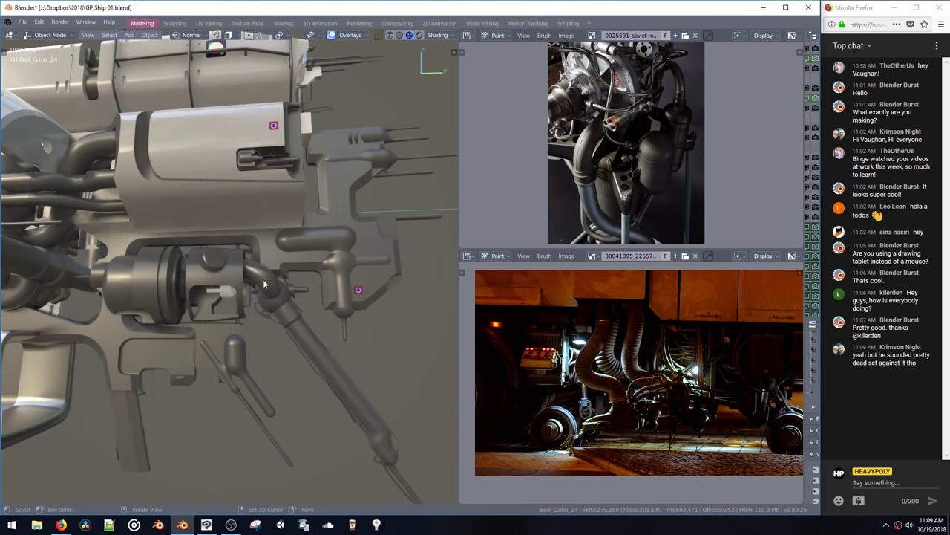
pyautogui.moveTo(197, 289); pyautogui.dragTo(225, 236, button='middle')
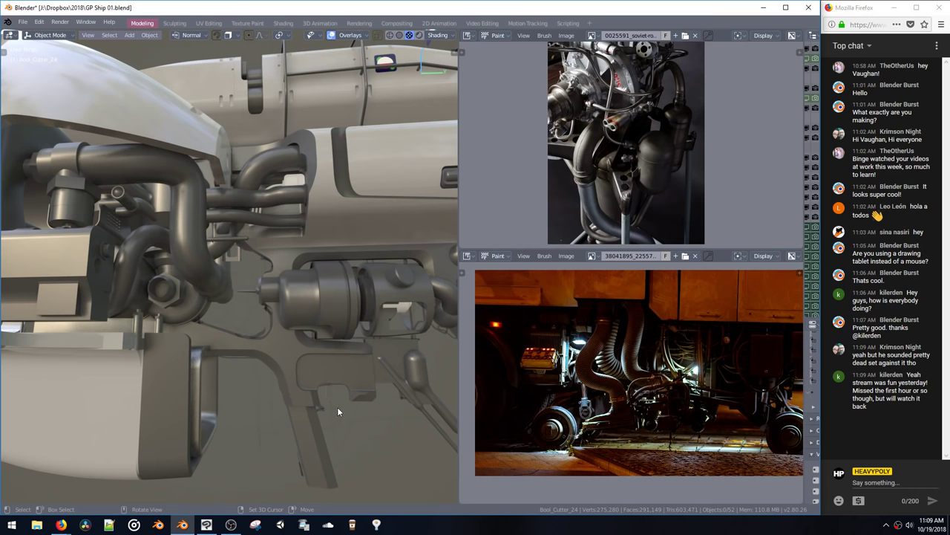
# Step: Switch to Firefox and search the web for "animal skull"
pyautogui.moveTo(61, 524)
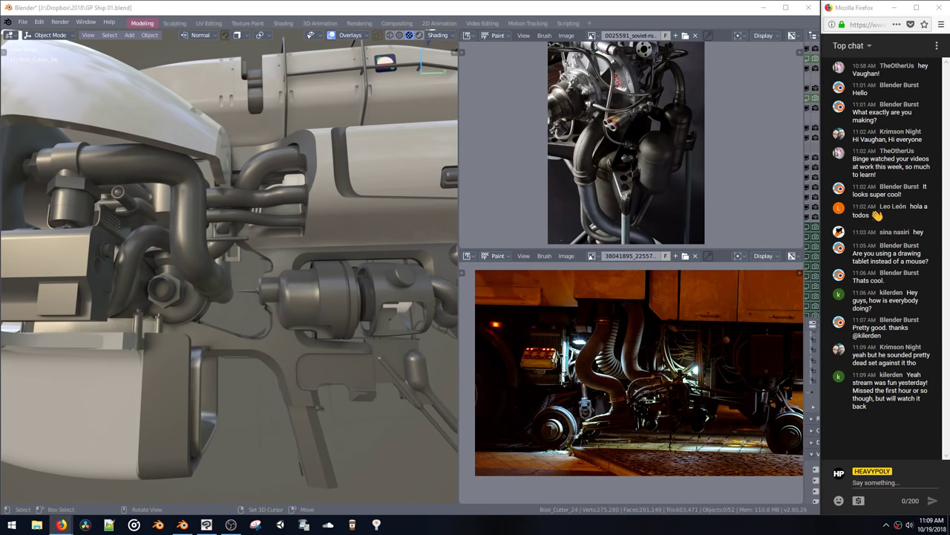
pyautogui.moveTo(387, 534); pyautogui.dragTo(393, 129)
pyautogui.click(381, 186)
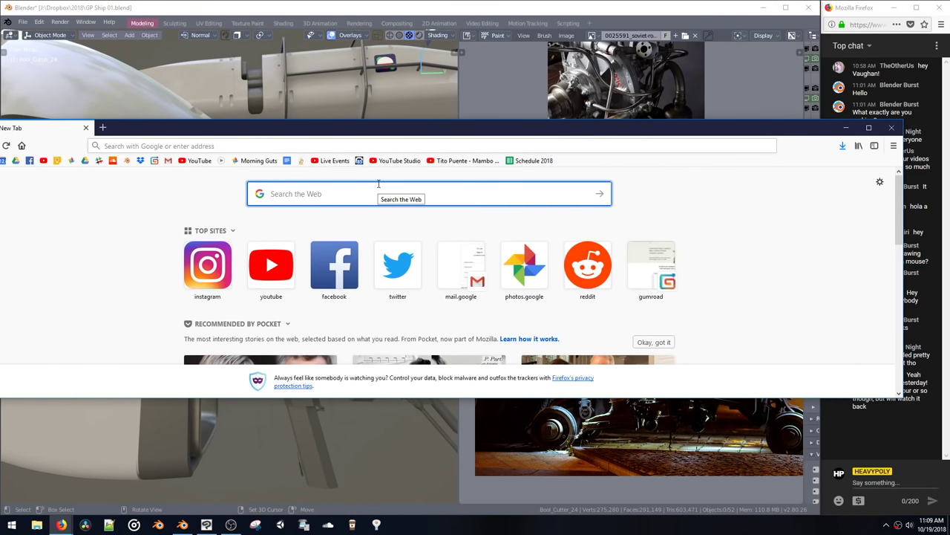
pyautogui.write('animal skull')
pyautogui.press('Return')
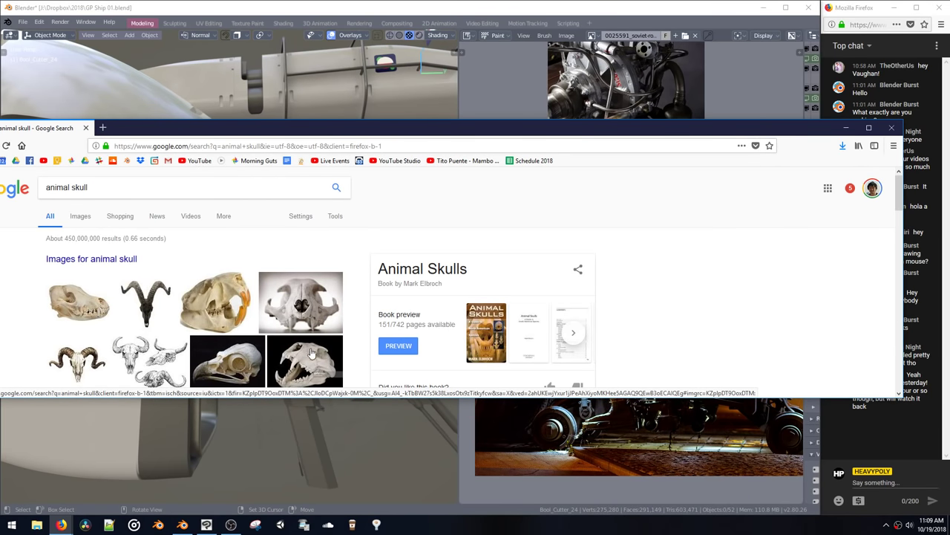
# Step: Examine the beaver, coyote and rat skull images as shape references, then return to Blender
pyautogui.click(216, 310)
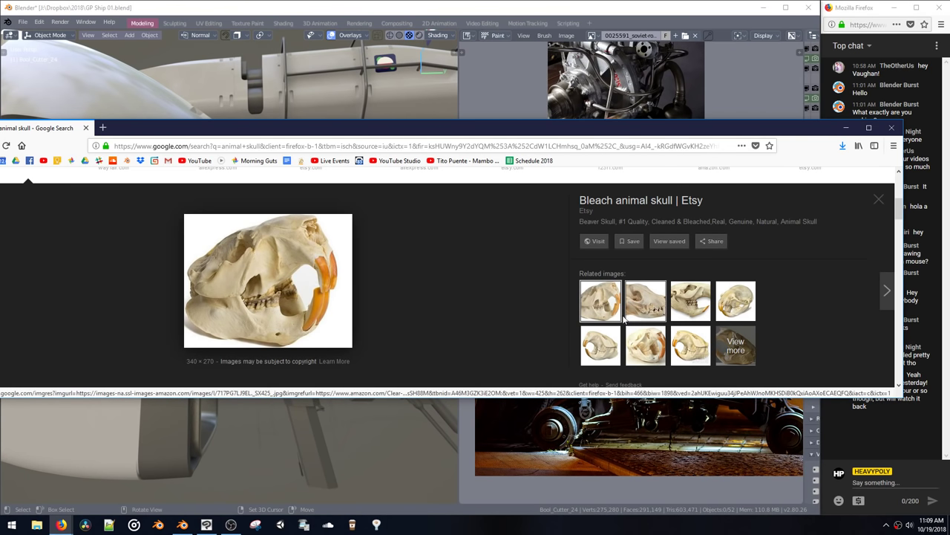
pyautogui.click(637, 303)
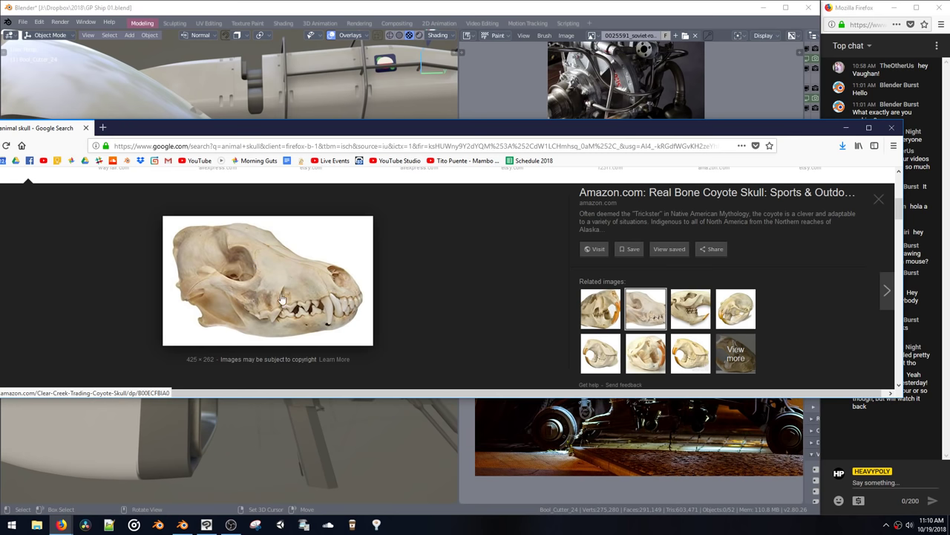
pyautogui.click(690, 305)
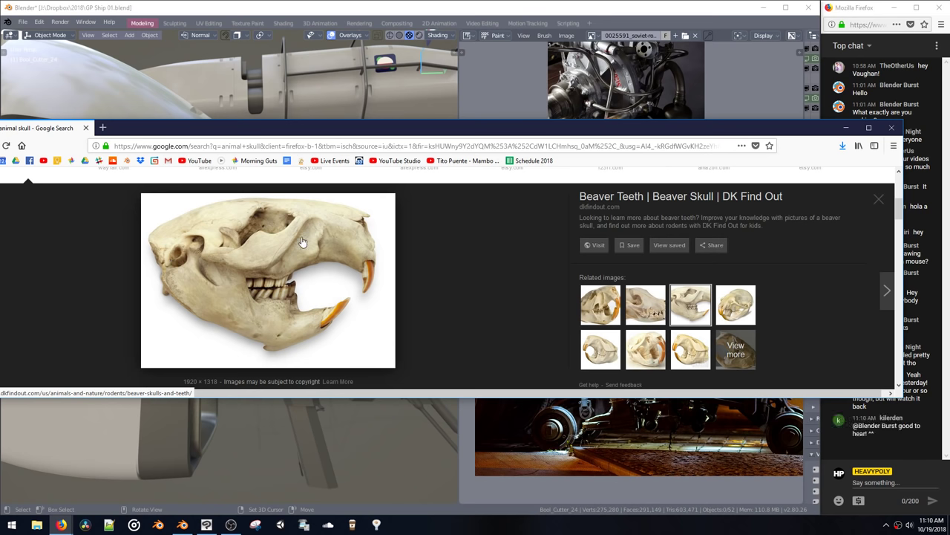
pyautogui.click(736, 305)
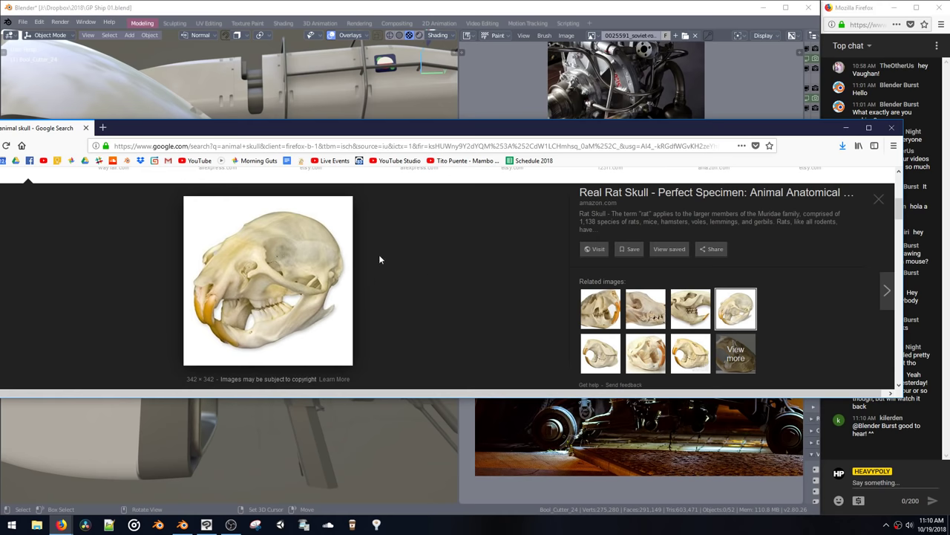
pyautogui.click(846, 128)
# Step: Show the boolean cutters, select the entire lower rear cutter box and duplicate it about -0.952 m along Y
pyautogui.moveTo(314, 242); pyautogui.dragTo(314, 280, button='middle')
pyautogui.moveTo(419, 313); pyautogui.dragTo(324, 263, button='middle')
pyautogui.hotkey('ctrl', 'b')
pyautogui.click(326, 227)
pyautogui.click(309, 283)
pyautogui.press('space')
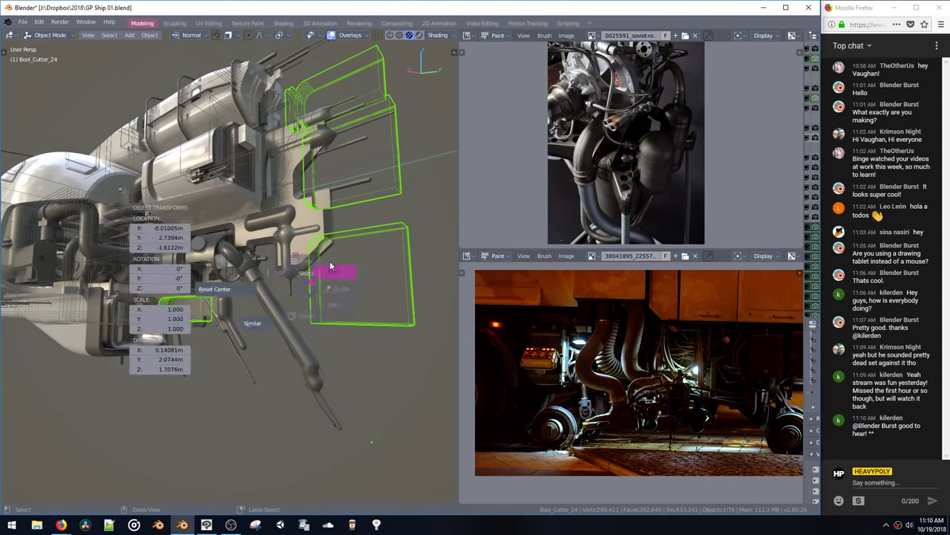
pyautogui.moveTo(437, 362); pyautogui.dragTo(309, 237)
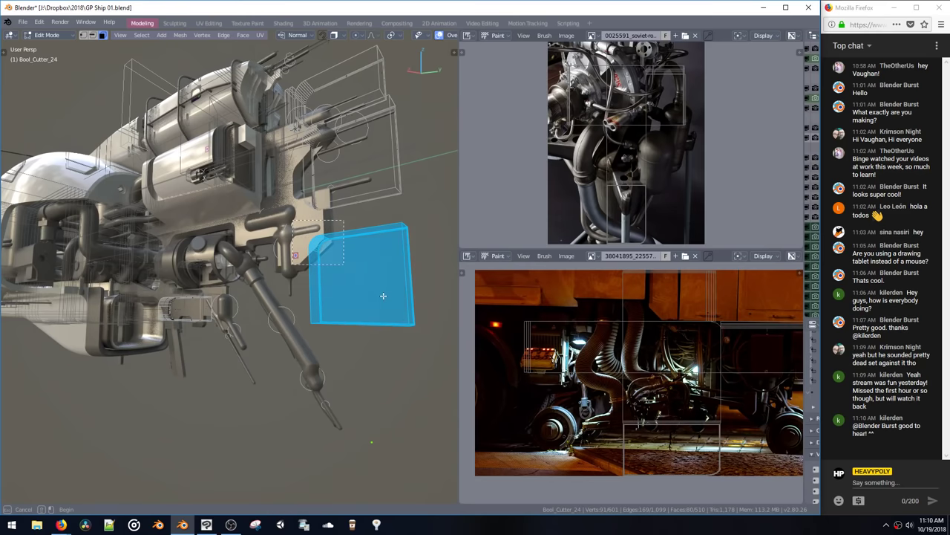
pyautogui.moveTo(382, 293); pyautogui.dragTo(413, 293, button='middle')
pyautogui.hotkey('shift', 'd')
pyautogui.press('y')
pyautogui.click(281, 290)
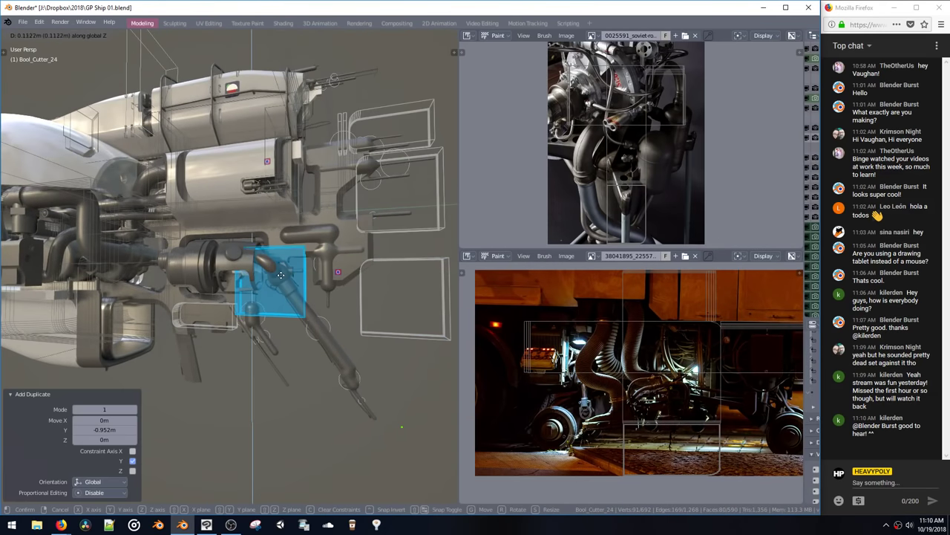
# Step: Position the new duplicate around the angled pipe's joint, moving it about -0.0658 m in Z, -0.0293 m in Y and 0.0331 m in Z
pyautogui.press('g')
pyautogui.press('z')
pyautogui.click(289, 287)
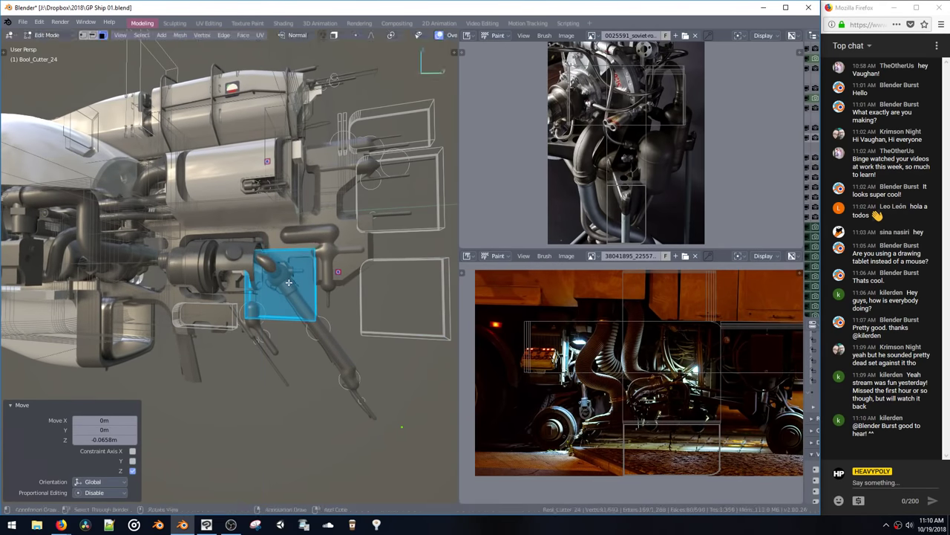
pyautogui.press('g')
pyautogui.press('y')
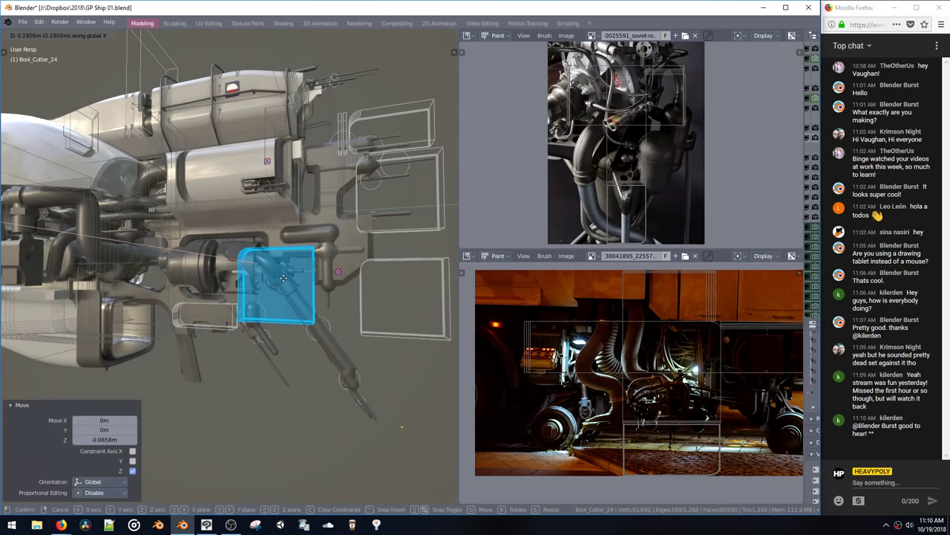
pyautogui.click(286, 278)
pyautogui.press('g')
pyautogui.press('z')
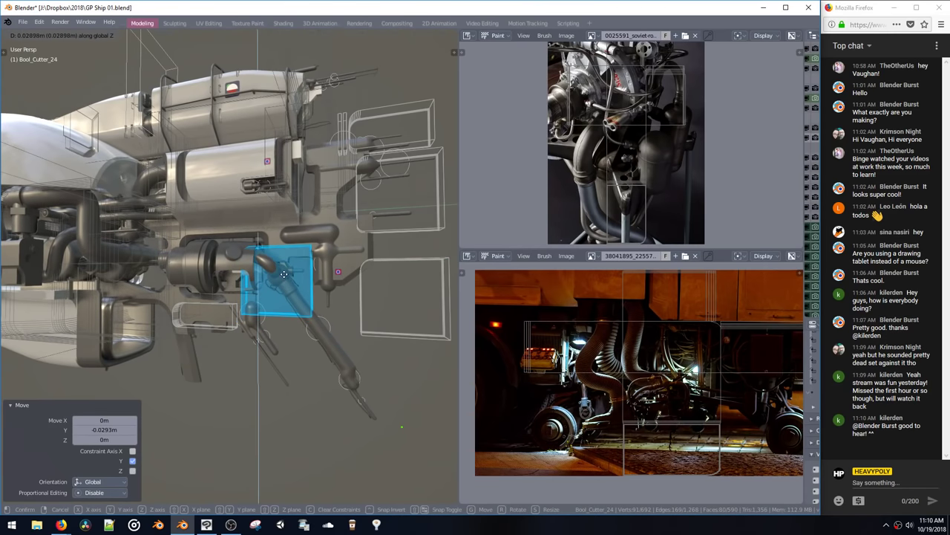
pyautogui.click(287, 274)
# Step: Bevel the upper rear corner edge of the cutter around the angled pipe's joint into a rounded corner
pyautogui.press('KP_Decimal')
pyautogui.moveTo(330, 299); pyautogui.dragTo(312, 315, button='middle')
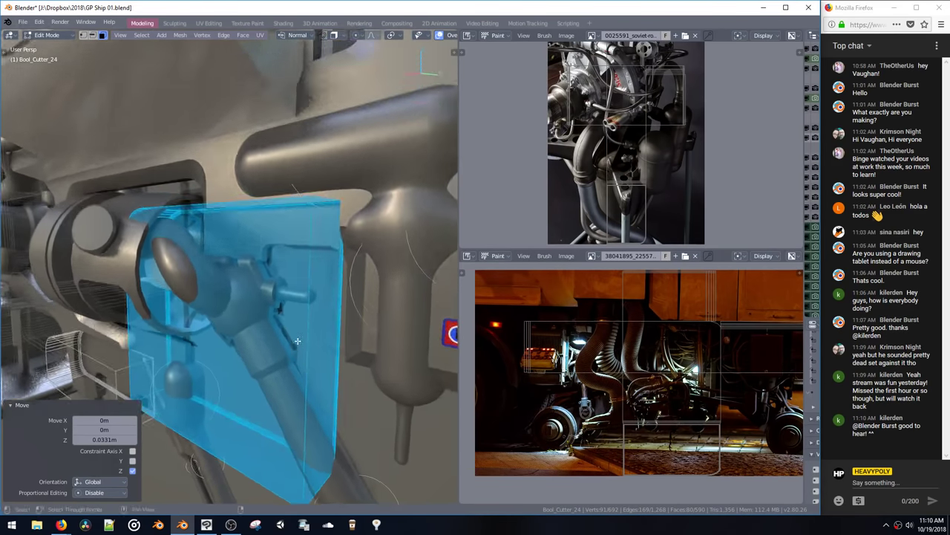
pyautogui.press('space')
pyautogui.click(312, 260)
pyautogui.doubleClick(323, 197)
pyautogui.moveTo(323, 196); pyautogui.dragTo(349, 216, button='middle')
pyautogui.hotkey('ctrl', 'b')
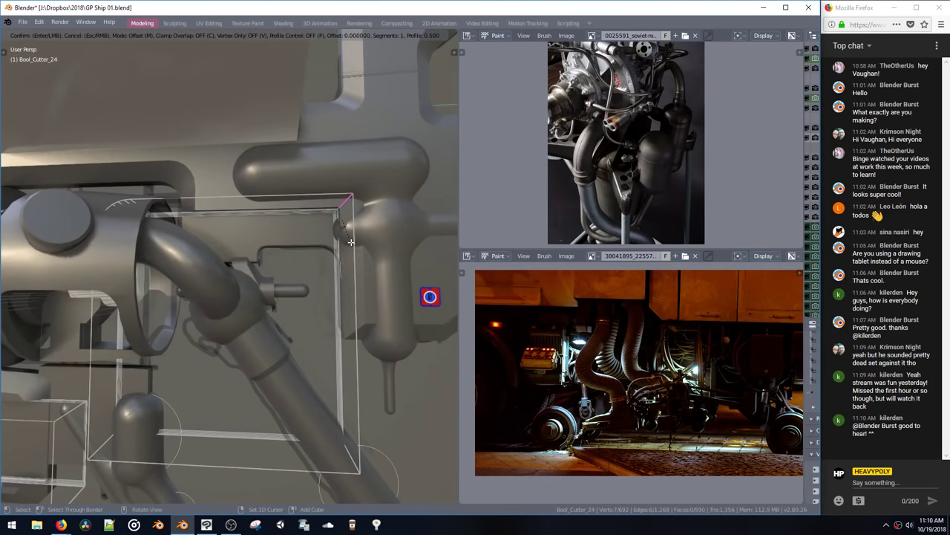
pyautogui.scroll(8, 351, 230)
pyautogui.click(348, 273)
pyautogui.press('a')
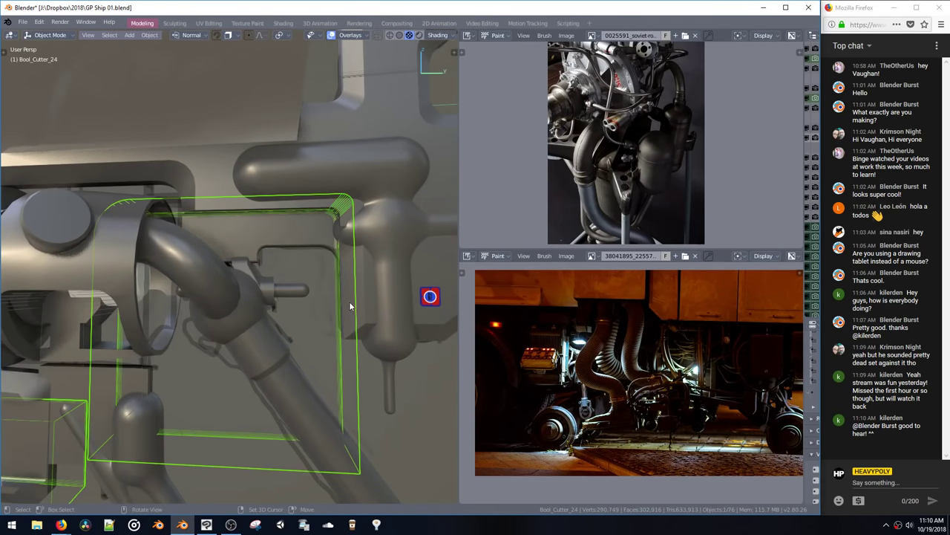
# Step: Select the entire pipe-joint cutter and move it about 0.0098 m in Z and 0.0146 m in Y
pyautogui.press('g')
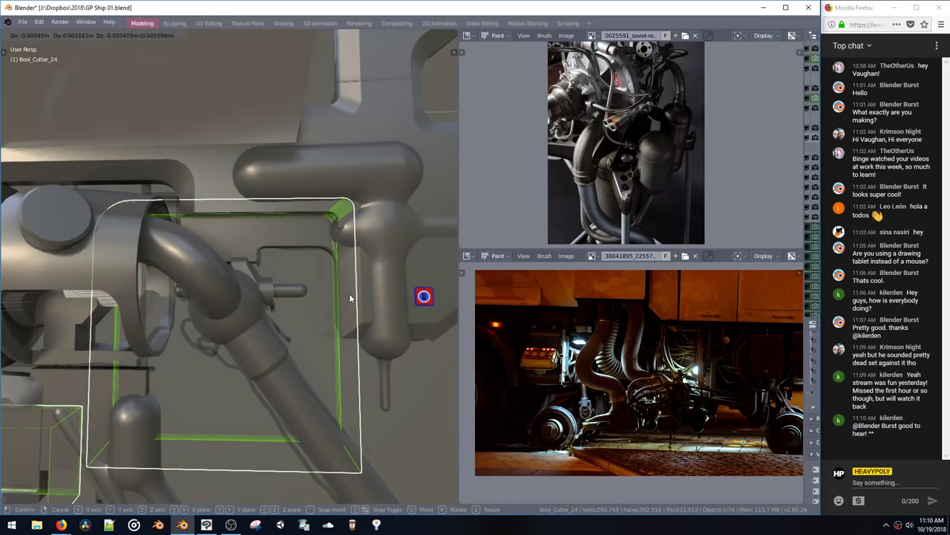
pyautogui.click(350, 294)
pyautogui.press('space')
pyautogui.click(356, 272)
pyautogui.doubleClick(332, 291)
pyautogui.press('g')
pyautogui.press('z')
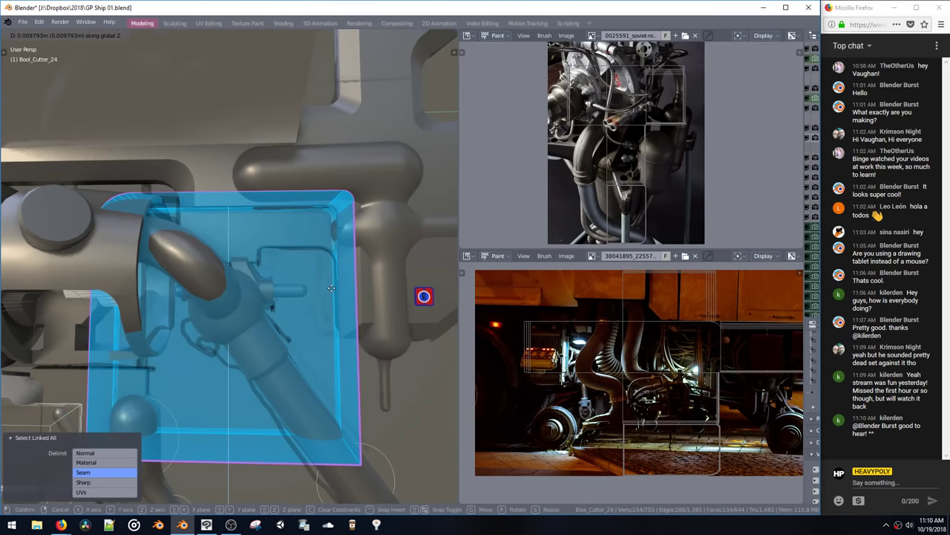
pyautogui.click(331, 287)
pyautogui.press('g')
pyautogui.press('y')
pyautogui.click(338, 290)
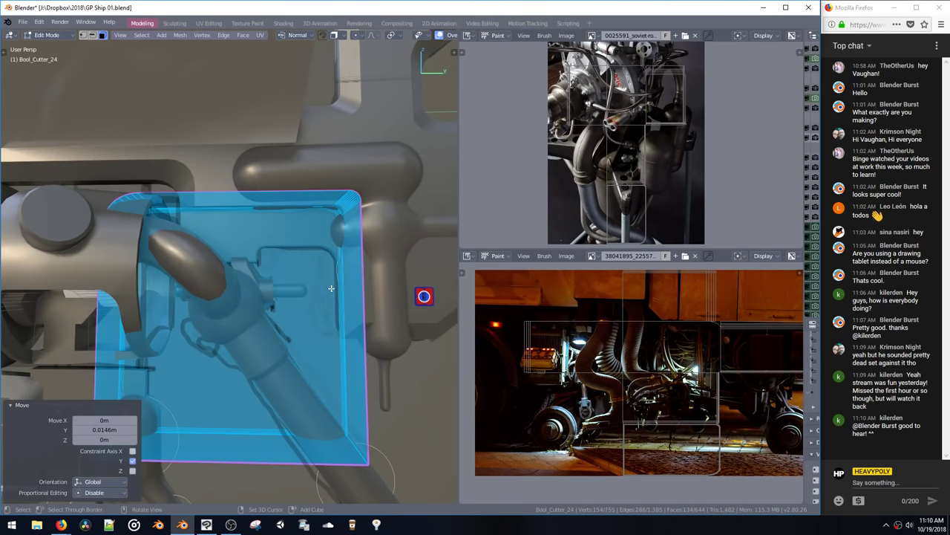
# Step: Check the cut in Object Mode, then nudge the pipe-joint cutter along Z once more
pyautogui.press('space')
pyautogui.click(331, 326)
pyautogui.moveTo(331, 323); pyautogui.dragTo(317, 288, button='middle')
pyautogui.press('space')
pyautogui.click(347, 259)
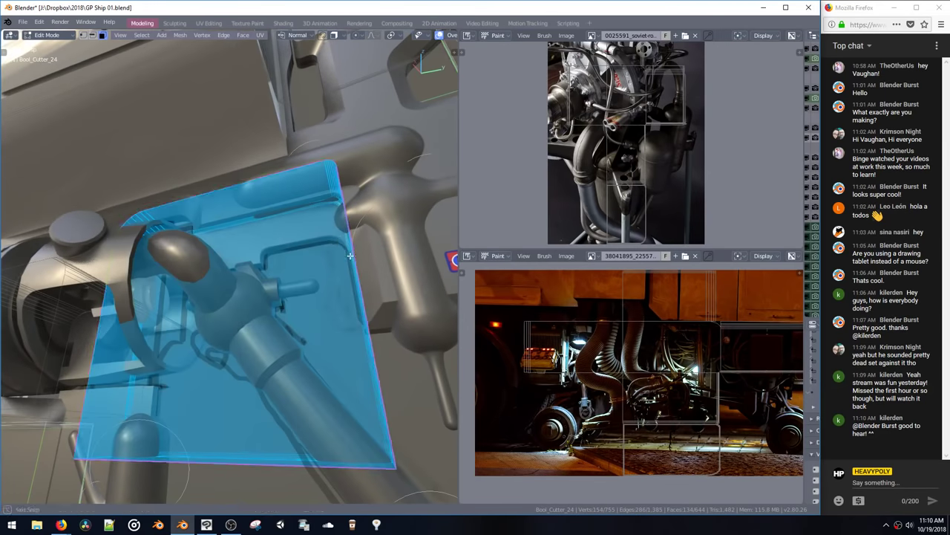
pyautogui.press('g')
pyautogui.moveTo(350, 256); pyautogui.dragTo(290, 337, button='middle')
pyautogui.press('z')
pyautogui.click(354, 272)
pyautogui.press('space')
pyautogui.click(349, 299)
# Step: Hide the large box cutters above and behind the ship that obstruct the hull
pyautogui.press('a')
pyautogui.press('a')
pyautogui.press('a')
pyautogui.moveTo(254, 280); pyautogui.dragTo(334, 218, button='middle')
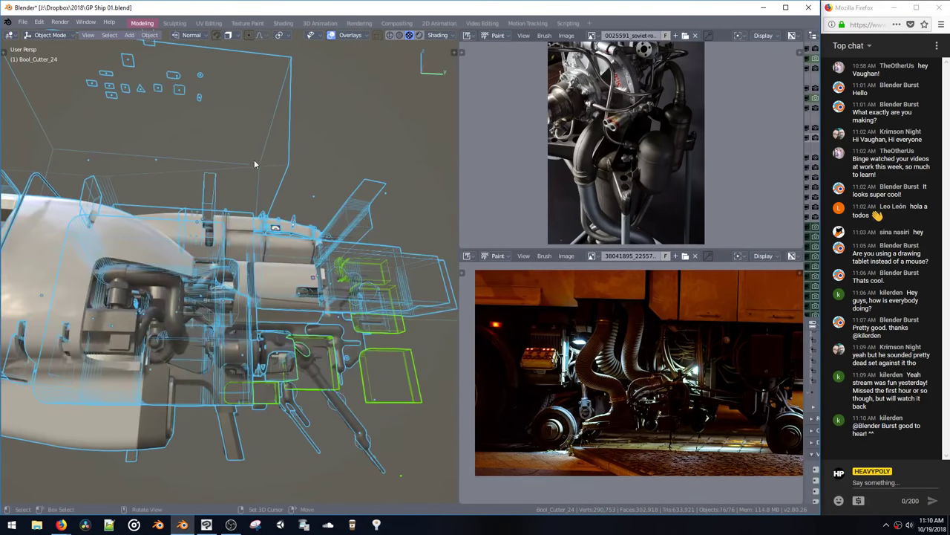
pyautogui.click(288, 176)
pyautogui.press('h')
pyautogui.click(359, 226)
pyautogui.press('h')
pyautogui.click(383, 260)
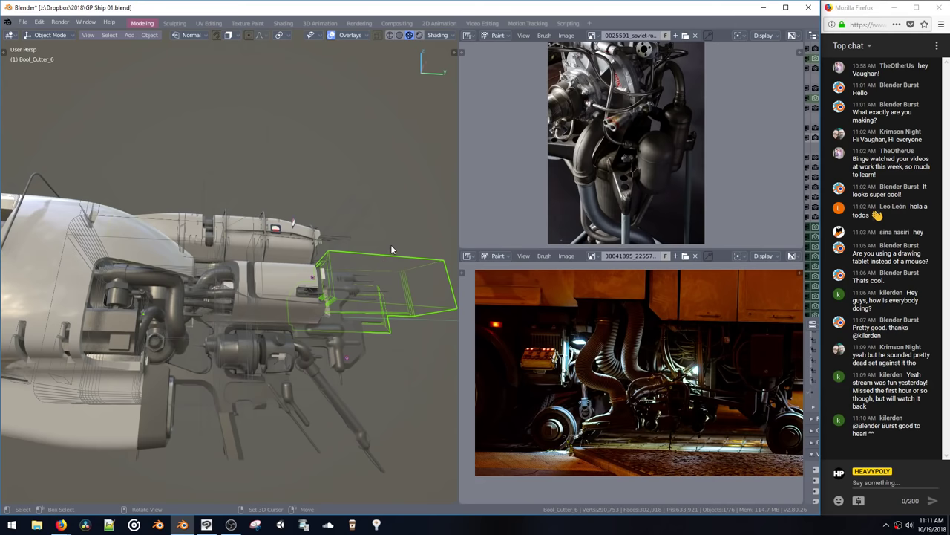
pyautogui.press('h')
pyautogui.click(386, 364)
pyautogui.keyDown('shift'); pyautogui.moveTo(159, 356); pyautogui.dragTo(284, 299, button='middle'); pyautogui.keyUp('shift')
pyautogui.click(221, 316)
pyautogui.press('h')
# Step: Duplicate the small slot cutter on the hull's lower edge about -0.945 m along Y
pyautogui.click(229, 279)
pyautogui.keyDown('shift'); pyautogui.moveTo(228, 280); pyautogui.dragTo(248, 361, button='middle'); pyautogui.keyUp('shift')
pyautogui.press('space')
pyautogui.click(286, 282)
pyautogui.keyDown('shift'); pyautogui.moveTo(285, 283); pyautogui.dragTo(371, 230, button='middle'); pyautogui.keyUp('shift')
pyautogui.moveTo(229, 246); pyautogui.dragTo(281, 368)
pyautogui.hotkey('shift', 'd')
pyautogui.press('y')
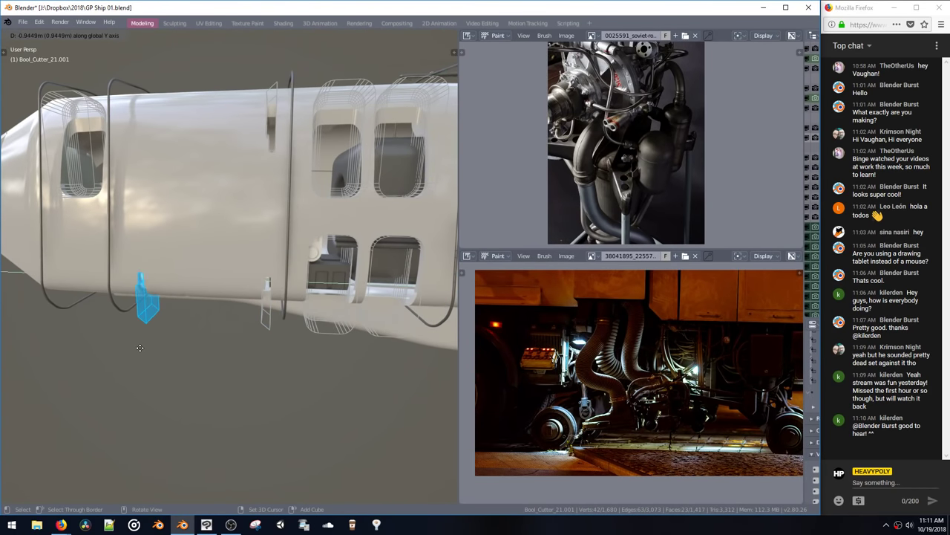
pyautogui.click(139, 348)
# Step: Make another copy of the small slot cutter along Y and return to Object Mode
pyautogui.moveTo(138, 348); pyautogui.dragTo(201, 285, button='middle')
pyautogui.hotkey('shift', 'd')
pyautogui.press('y')
pyautogui.click(190, 294)
pyautogui.press('space')
pyautogui.click(206, 344)
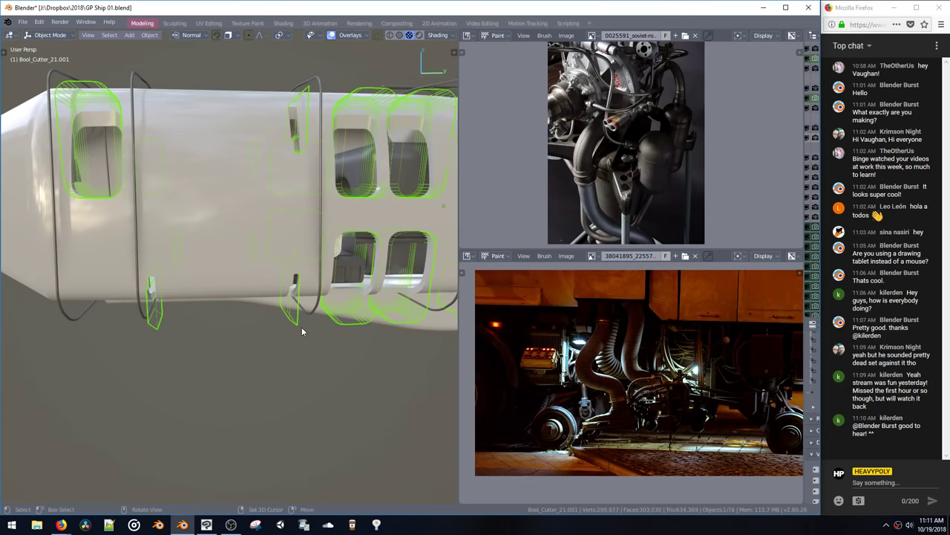
# Step: Examine the hull's window and slot cut-outs and the large upper boolean cutters from several angles
pyautogui.moveTo(302, 327); pyautogui.dragTo(312, 275, button='middle')
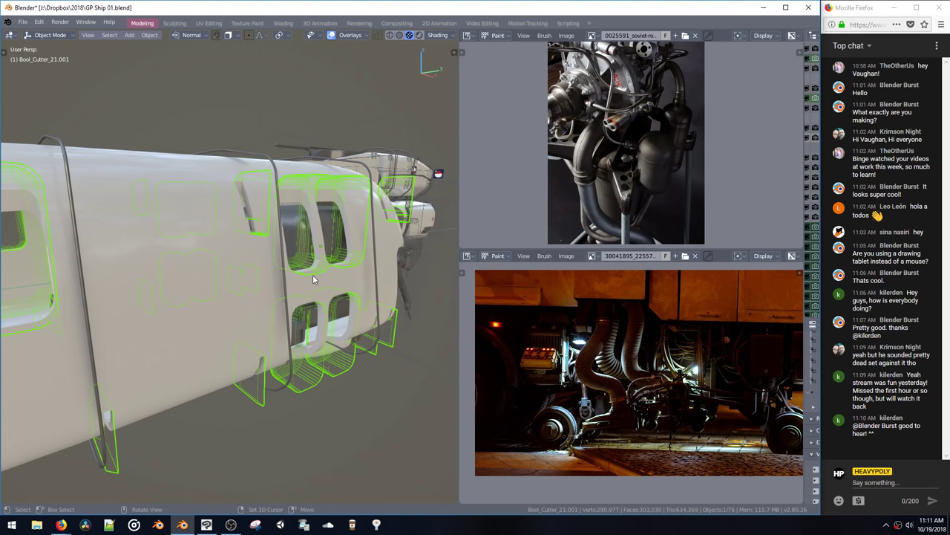
pyautogui.moveTo(313, 279)
pyautogui.mouseDown(button='middle')
pyautogui.moveTo(323, 283)
pyautogui.moveTo(306, 289)
pyautogui.mouseUp(button='middle')
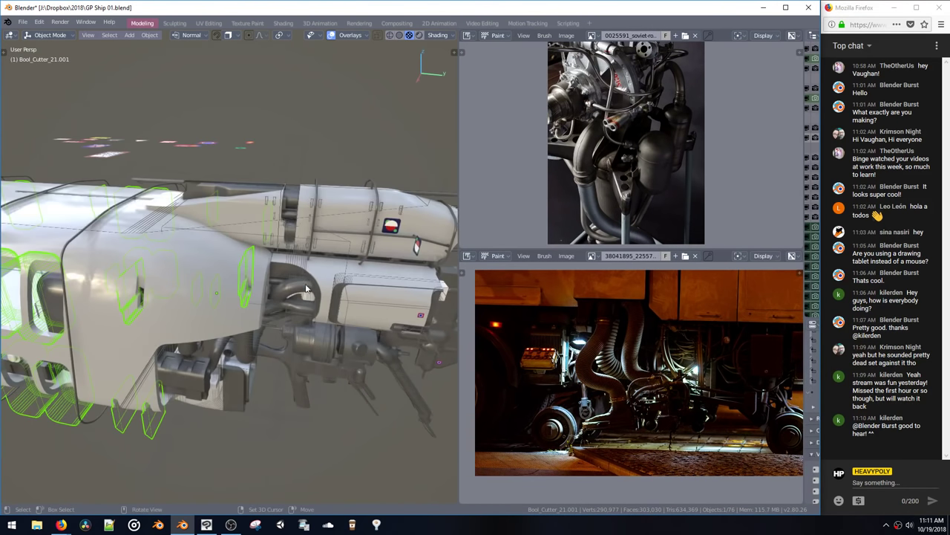
pyautogui.click(301, 169)
pyautogui.moveTo(300, 170); pyautogui.dragTo(254, 162, button='middle')
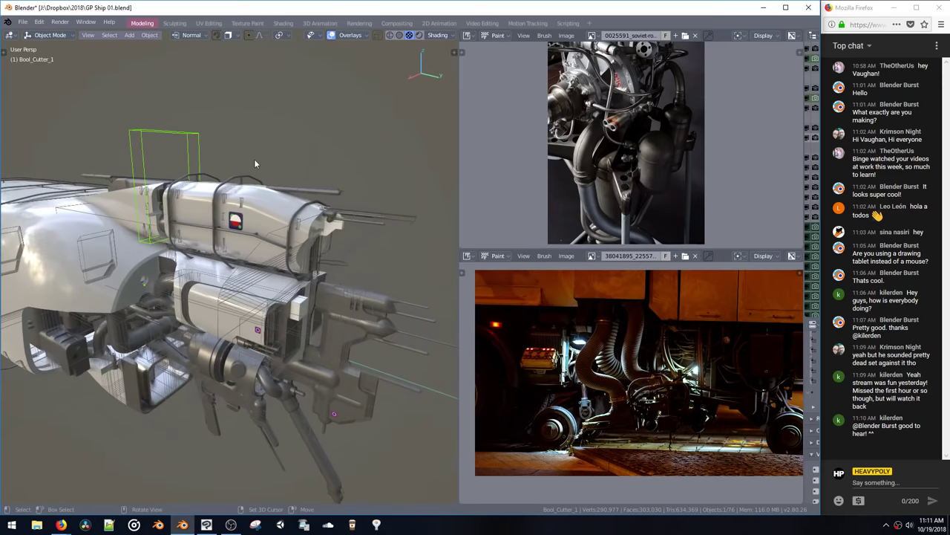
pyautogui.click(288, 160)
pyautogui.scroll(3, 287, 186)
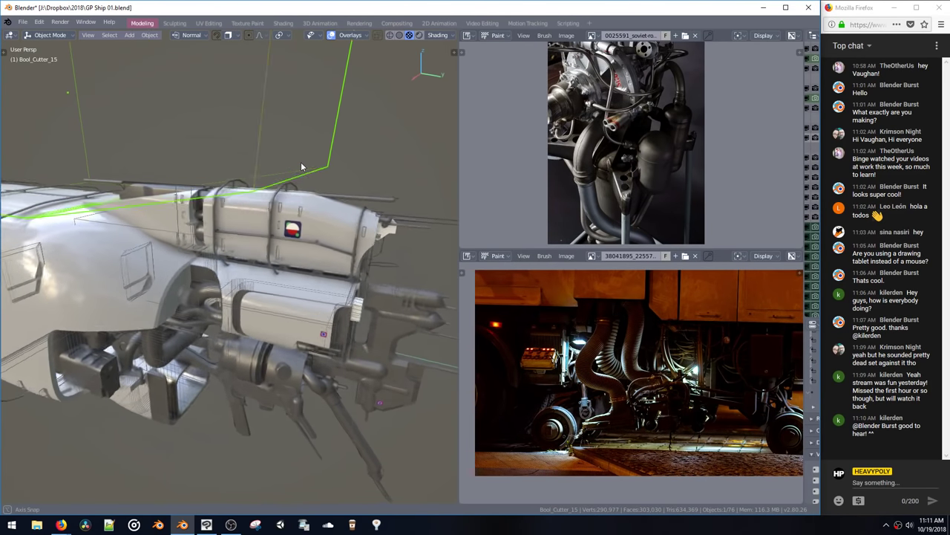
pyautogui.press('Tab')
pyautogui.moveTo(286, 186)
pyautogui.mouseDown(button='middle')
pyautogui.moveTo(321, 191)
pyautogui.moveTo(308, 202)
pyautogui.moveTo(238, 198)
pyautogui.moveTo(246, 182)
pyautogui.moveTo(235, 161)
pyautogui.moveTo(267, 161)
pyautogui.moveTo(323, 104)
pyautogui.moveTo(282, 169)
pyautogui.moveTo(282, 188)
pyautogui.mouseUp(button='middle')
pyautogui.click(257, 213)
pyautogui.press('space')
pyautogui.click(287, 235)
pyautogui.moveTo(289, 224); pyautogui.dragTo(293, 256, button='middle')
# Step: Select the entire lower rear box cutter and duplicate it about 0.822 m along Z
pyautogui.click(292, 250)
pyautogui.click(292, 273)
pyautogui.press('Tab')
pyautogui.doubleClick(281, 290)
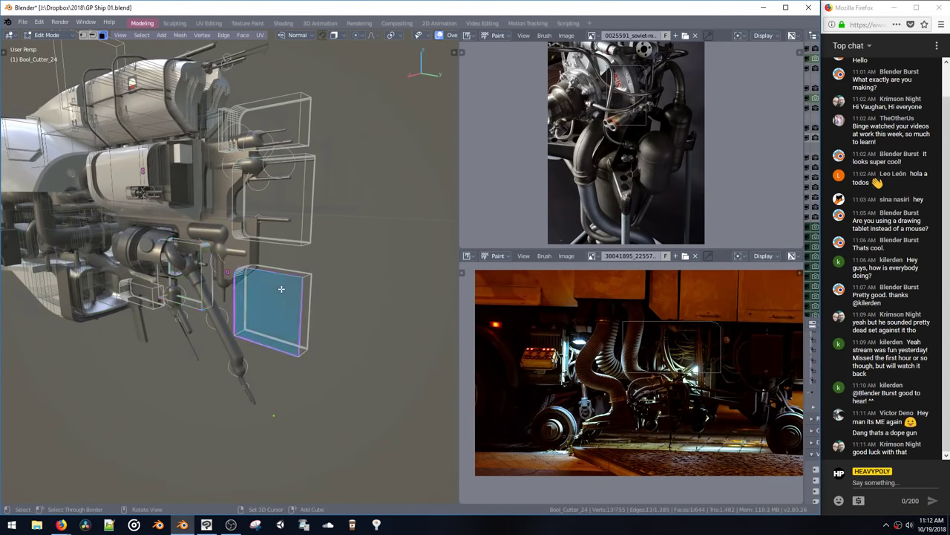
pyautogui.moveTo(281, 290); pyautogui.dragTo(309, 295, button='middle')
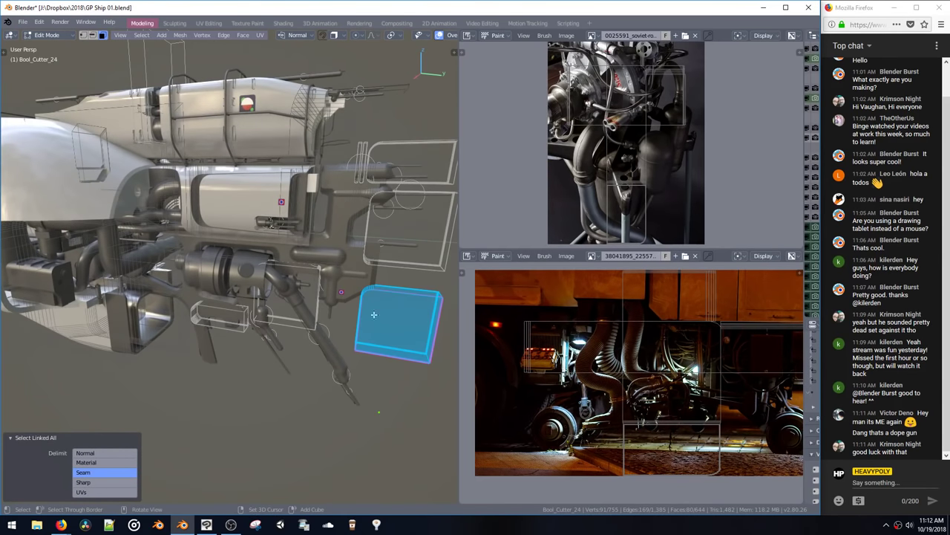
pyautogui.press('g')
pyautogui.press('z')
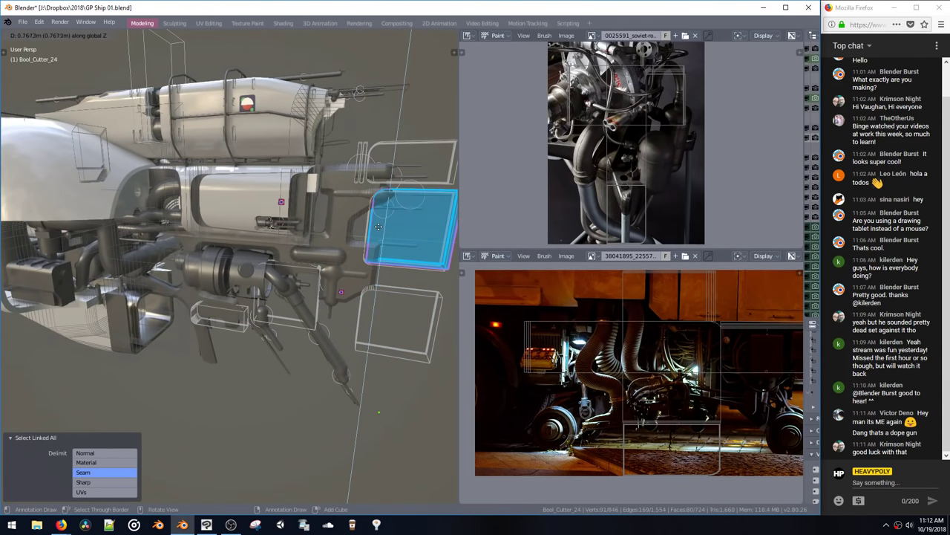
pyautogui.click(378, 226)
# Step: Move the duplicated box cutter about -0.806 m along Y and scale it to 0.466
pyautogui.press('g')
pyautogui.press('y')
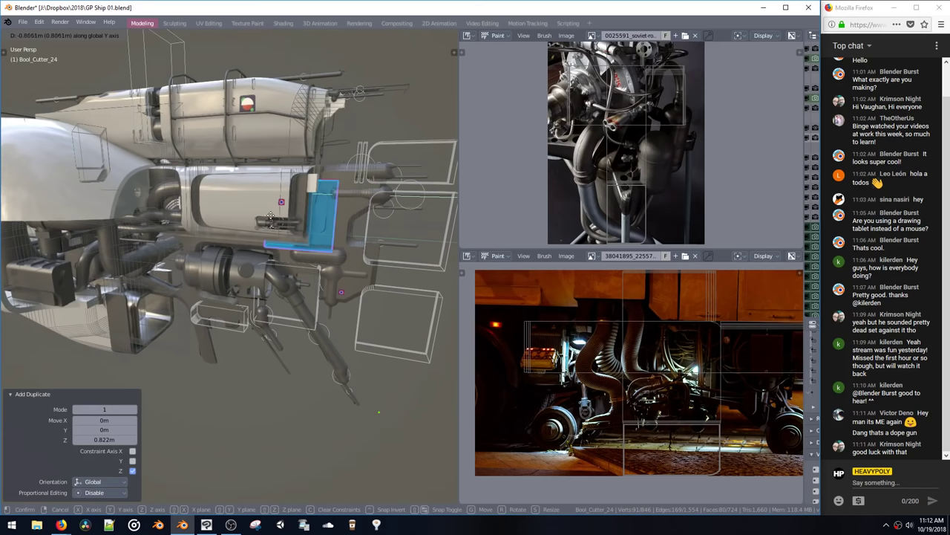
pyautogui.click(271, 216)
pyautogui.press('s')
pyautogui.click(312, 228)
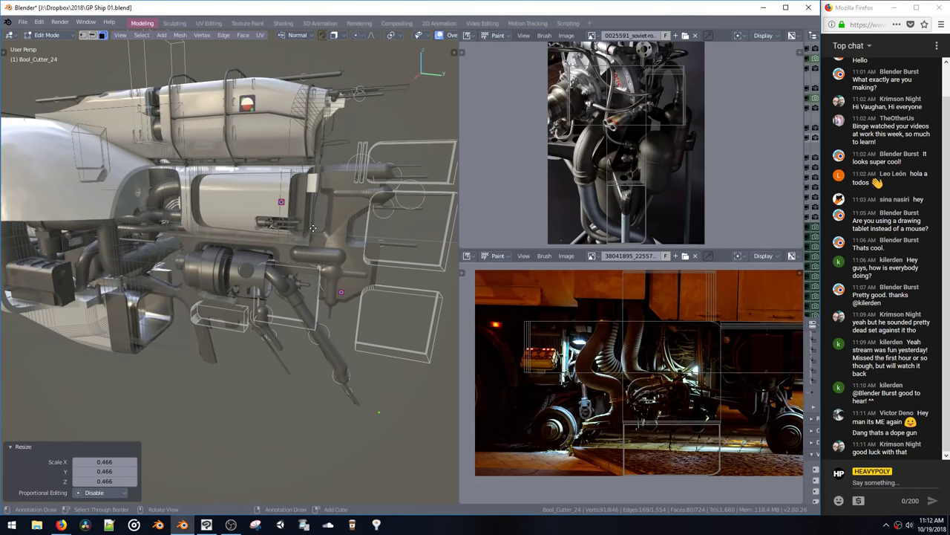
# Step: Position the scaled cutter along Y over the bracket beside the white box, ending with a -0.0475 m shift
pyautogui.hotkey('shift', 'd')
pyautogui.press('y')
pyautogui.click(350, 231)
pyautogui.moveTo(350, 230); pyautogui.dragTo(332, 246, button='middle')
pyautogui.press('KP_Decimal')
pyautogui.press('g')
pyautogui.press('y')
pyautogui.click(311, 243)
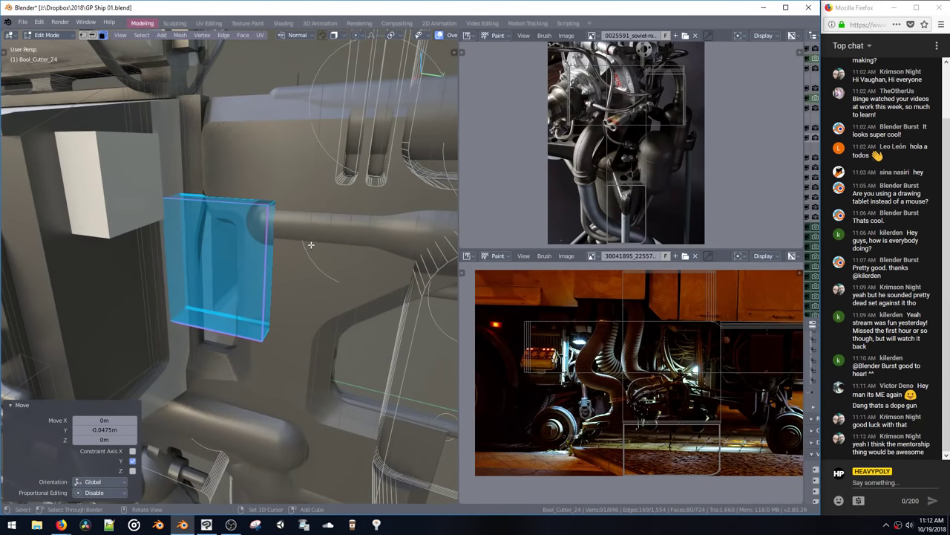
# Step: Bevel the corner edges of the small cutter on the bracket
pyautogui.moveTo(311, 243); pyautogui.dragTo(284, 285, button='middle')
pyautogui.press('space')
pyautogui.keyDown('alt'); pyautogui.click(264, 305); pyautogui.keyUp('alt')
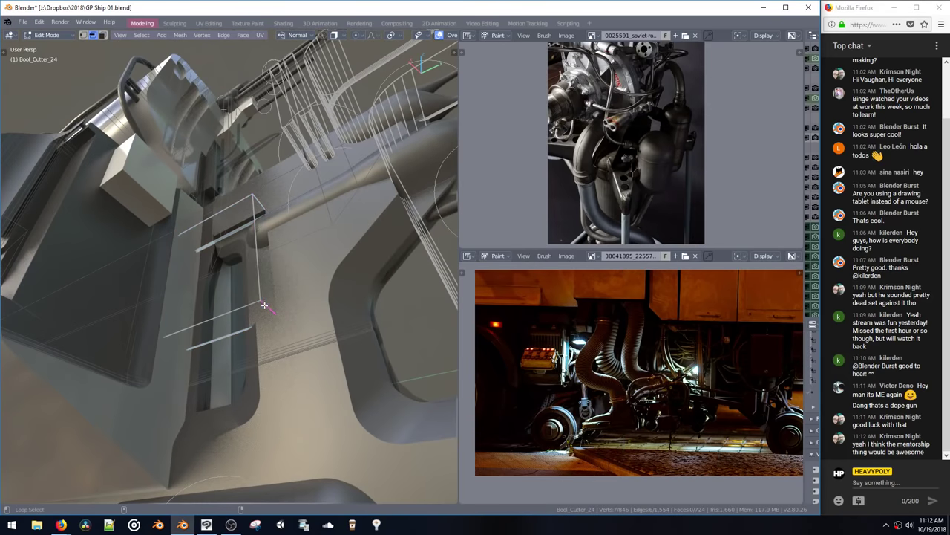
pyautogui.scroll(1, 372, 336)
pyautogui.click(372, 335)
# Step: Duplicate the middle rear cutter's underside face about 0.106 m in Z and thicken it about 0.034 m into a thin box
pyautogui.moveTo(343, 254); pyautogui.dragTo(362, 208, button='middle')
pyautogui.press('Tab')
pyautogui.press('Tab')
pyautogui.press('e')
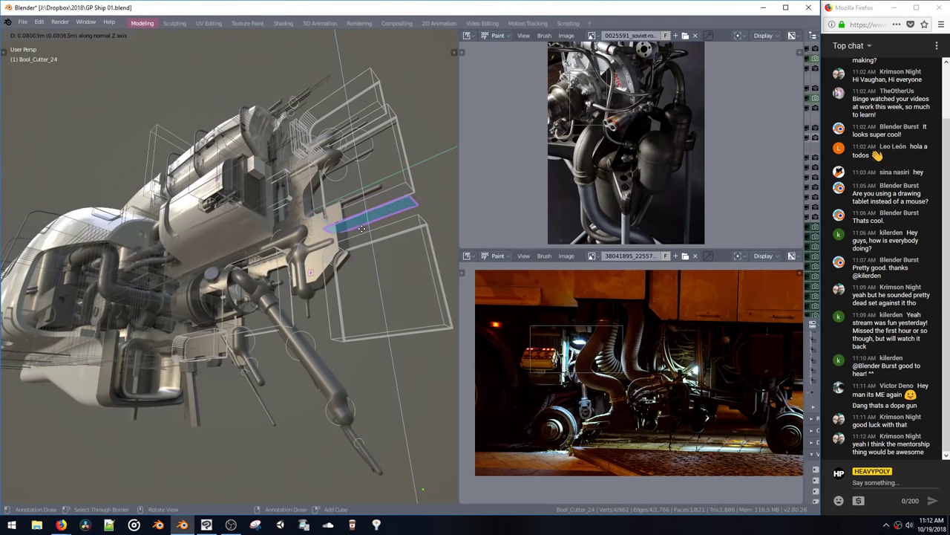
pyautogui.click(361, 234)
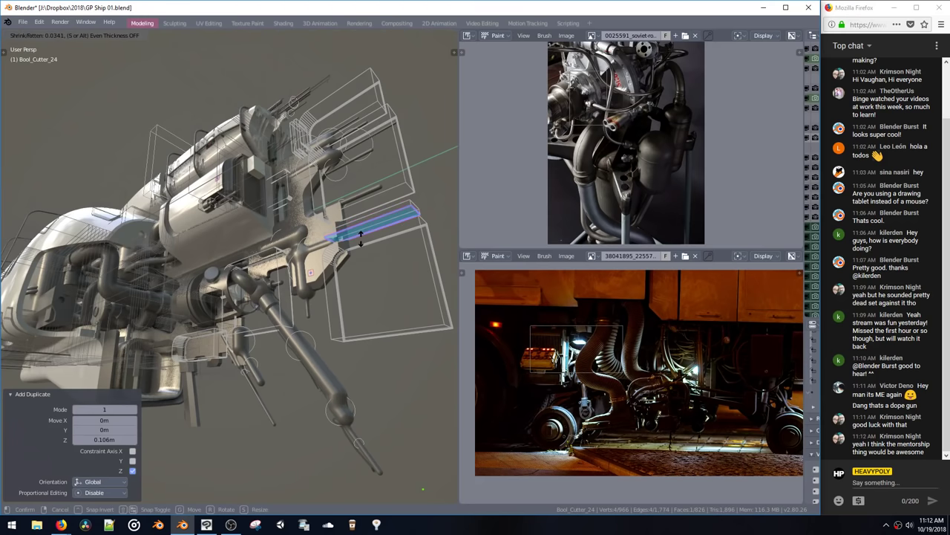
pyautogui.click(361, 237)
# Step: Select the entire thin box cutter and move it -0.0456 m along Y and -0.031 m along X
pyautogui.scroll(5, 360, 232)
pyautogui.moveTo(358, 228); pyautogui.dragTo(343, 241, button='middle')
pyautogui.doubleClick(355, 237)
pyautogui.press('g')
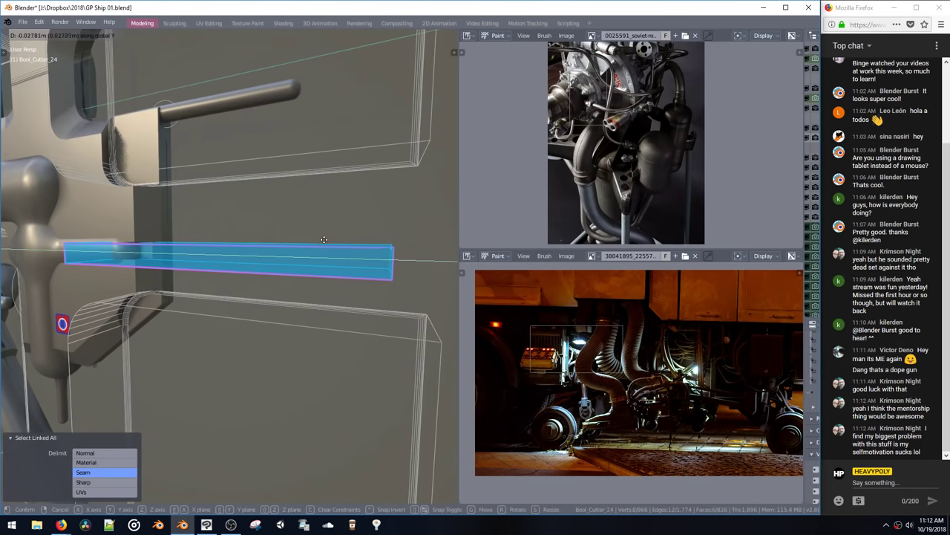
pyautogui.click(310, 241)
pyautogui.moveTo(267, 249); pyautogui.dragTo(290, 259, button='middle')
pyautogui.press('g')
pyautogui.press('x')
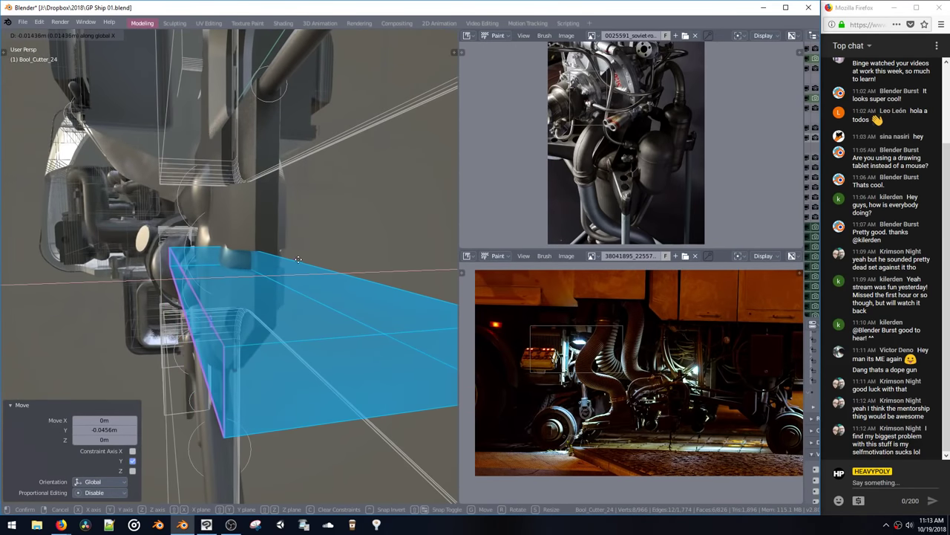
pyautogui.click(436, 270)
# Step: Shift the thin cutter 0.0291 m along X and scale it to about 0.855 in Z
pyautogui.moveTo(437, 270); pyautogui.dragTo(249, 221, button='middle')
pyautogui.press('g')
pyautogui.press('x')
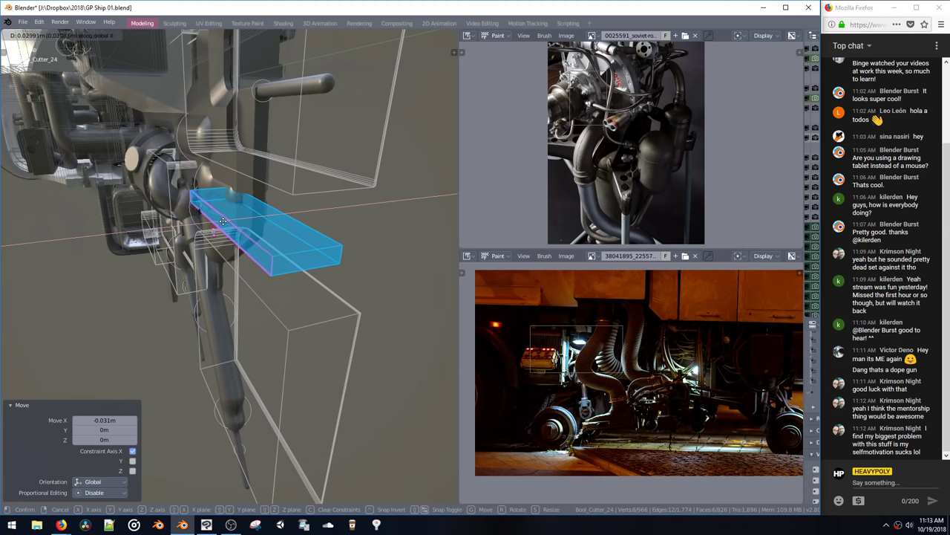
pyautogui.click(223, 220)
pyautogui.moveTo(223, 221); pyautogui.dragTo(286, 256, button='middle')
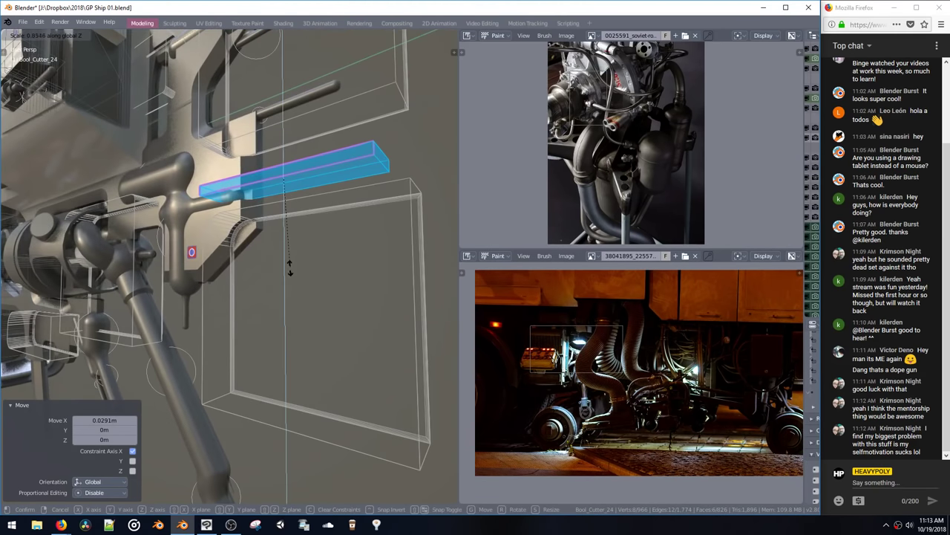
# Step: Bevel the thin cutter's inner lengthwise edge and return to Object Mode
pyautogui.press('space')
pyautogui.click(291, 188)
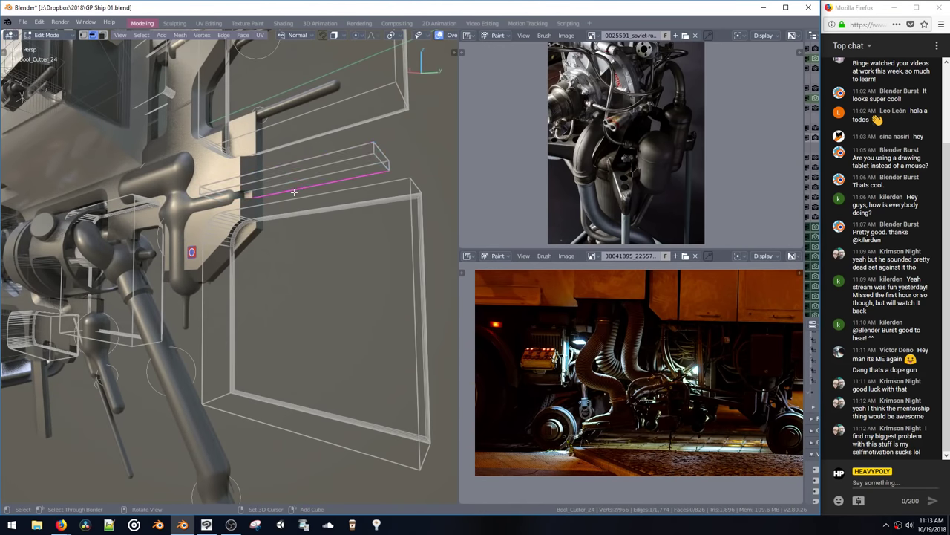
pyautogui.moveTo(293, 191); pyautogui.dragTo(226, 207, button='middle')
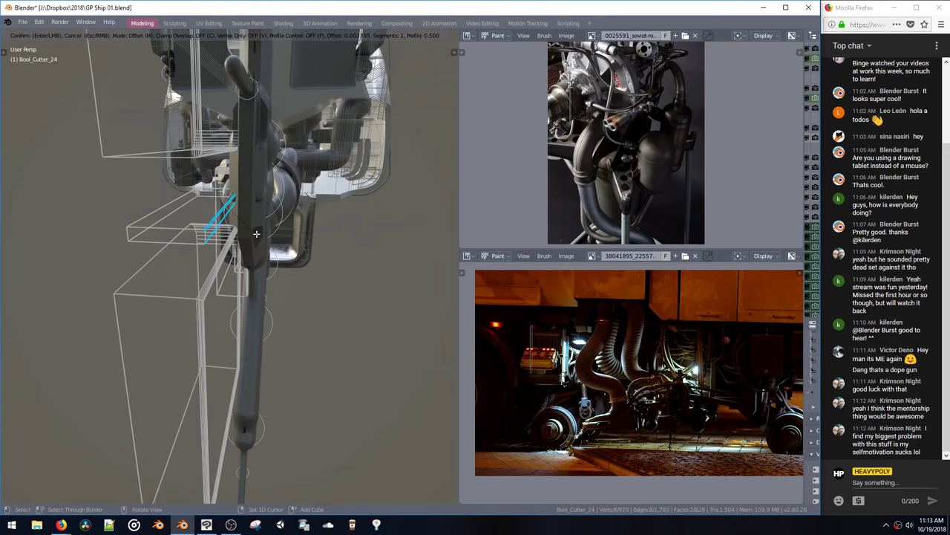
pyautogui.click(274, 255)
pyautogui.moveTo(241, 230); pyautogui.dragTo(303, 218, button='middle')
pyautogui.press('space')
pyautogui.click(308, 271)
# Step: Assign an existing material from the material list to the white connector box and its three tubes
pyautogui.moveTo(308, 271); pyautogui.dragTo(273, 232, button='middle')
pyautogui.press('h')
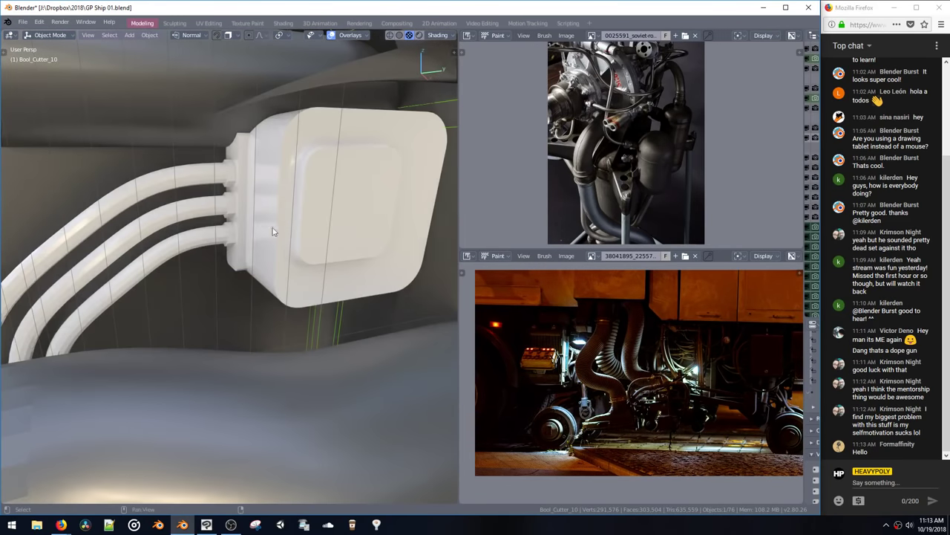
pyautogui.click(353, 215)
pyautogui.moveTo(354, 216); pyautogui.dragTo(237, 237, button='middle')
pyautogui.press('Tab')
pyautogui.moveTo(260, 186); pyautogui.dragTo(295, 202, button='middle')
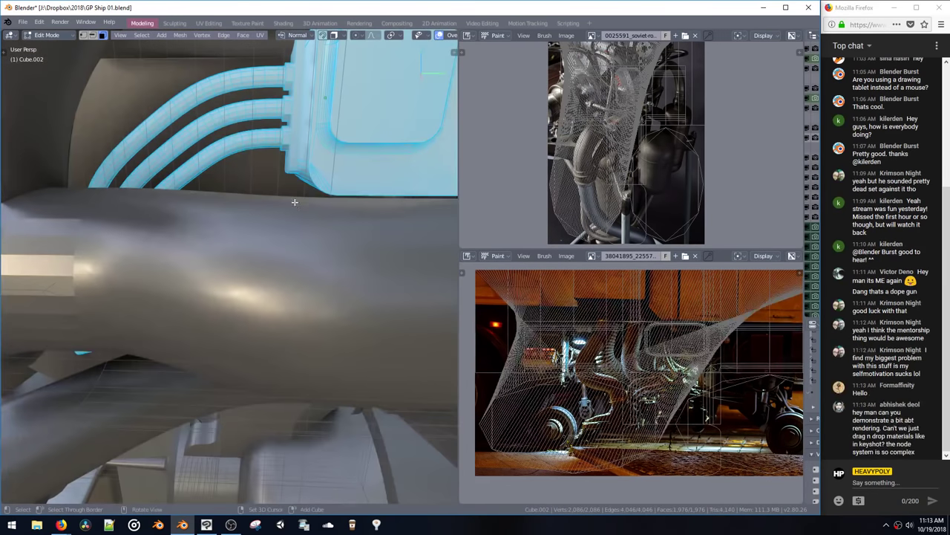
pyautogui.hotkey('shift', 'v')
pyautogui.click(300, 320)
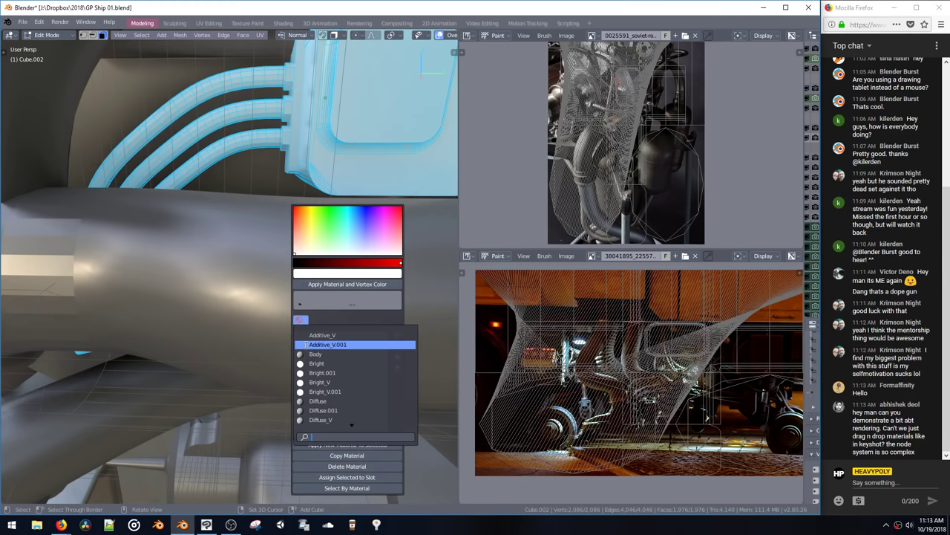
pyautogui.click(313, 336)
pyautogui.keyDown('ctrl'); pyautogui.moveTo(262, 245); pyautogui.dragTo(276, 297, button='middle'); pyautogui.keyUp('ctrl')
pyautogui.press('Tab')
# Step: Place a linked duplicate of the orange-framed instruction decal near the pipes, offset -1.29 m in X, 0.915 m in Y and -1.19 m in Z
pyautogui.scroll(-2, 260, 234)
pyautogui.scroll(-3, 271, 226)
pyautogui.moveTo(275, 253); pyautogui.dragTo(223, 278, button='middle')
pyautogui.keyDown('shift'); pyautogui.moveTo(186, 249); pyautogui.dragTo(286, 238, button='middle'); pyautogui.keyUp('shift')
pyautogui.scroll(3, 282, 235)
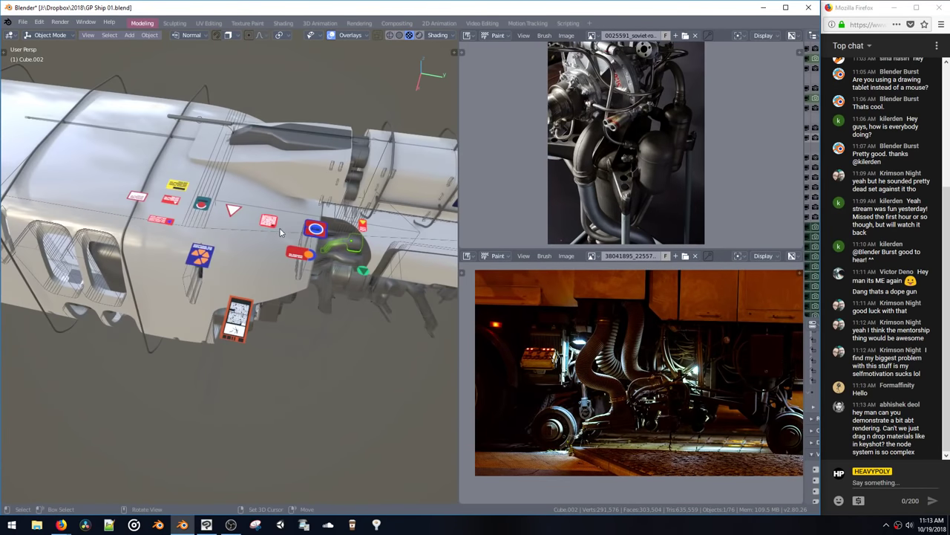
pyautogui.click(237, 318)
pyautogui.moveTo(236, 318); pyautogui.dragTo(183, 228, button='middle')
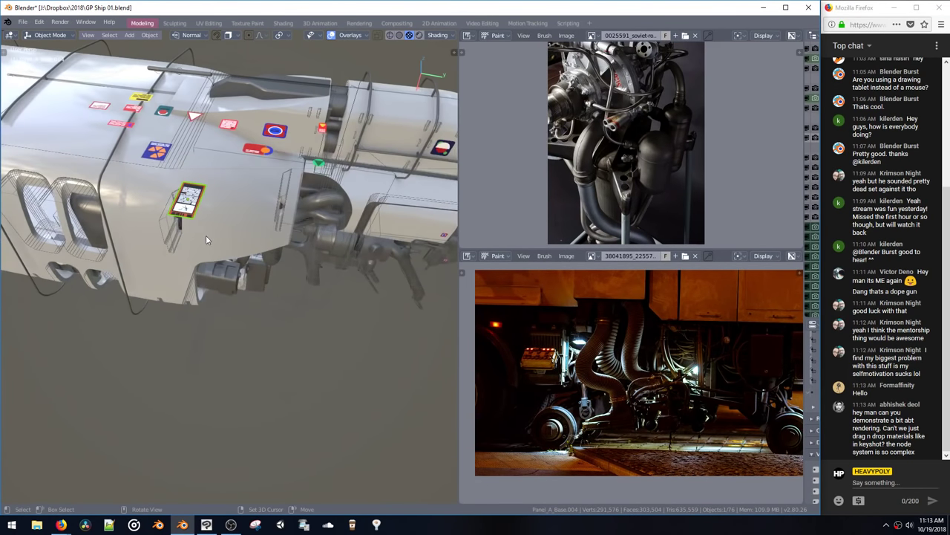
pyautogui.click(357, 213)
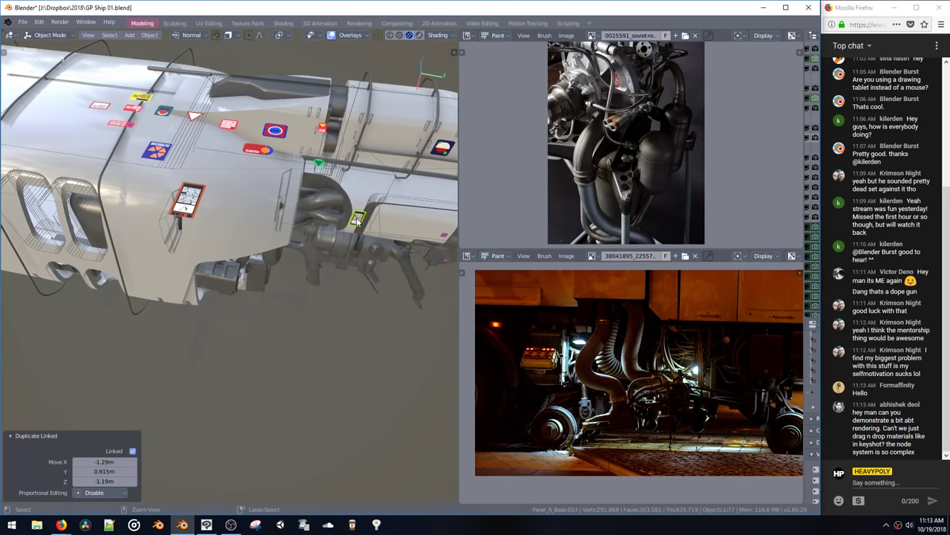
# Step: Move the decal copy -0.394 m in X, -0.115 m in Y and -0.251 m in Z onto the connector box and scale it to 0.32
pyautogui.press('KP_Decimal')
pyautogui.keyDown('ctrl'); pyautogui.moveTo(231, 293); pyautogui.dragTo(222, 268, button='middle'); pyautogui.keyUp('ctrl')
pyautogui.press('g')
pyautogui.click(235, 243)
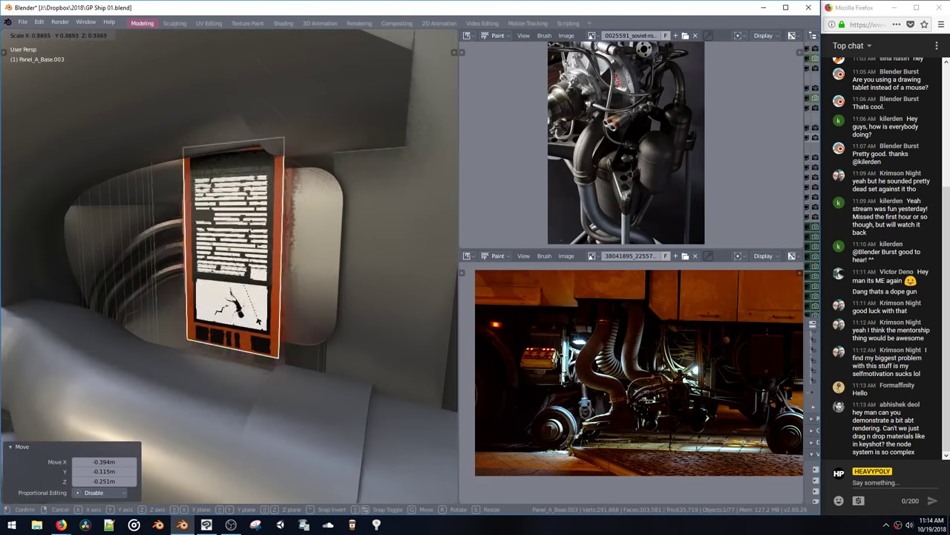
pyautogui.press('s')
pyautogui.click(239, 282)
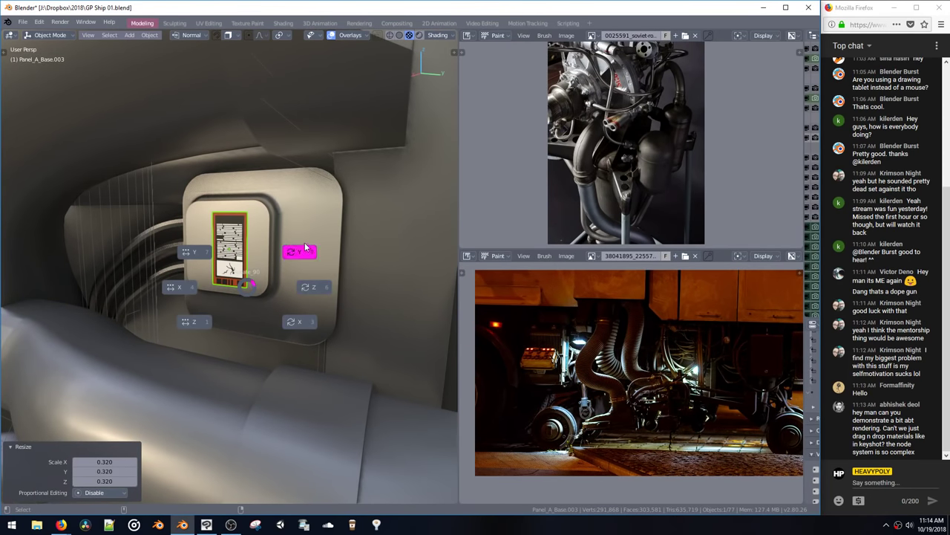
# Step: Turn the small decal 180° about X and shift it 0.0133 m along Y
pyautogui.click(295, 328)
pyautogui.hotkey('alt', 'c')
pyautogui.click(336, 358)
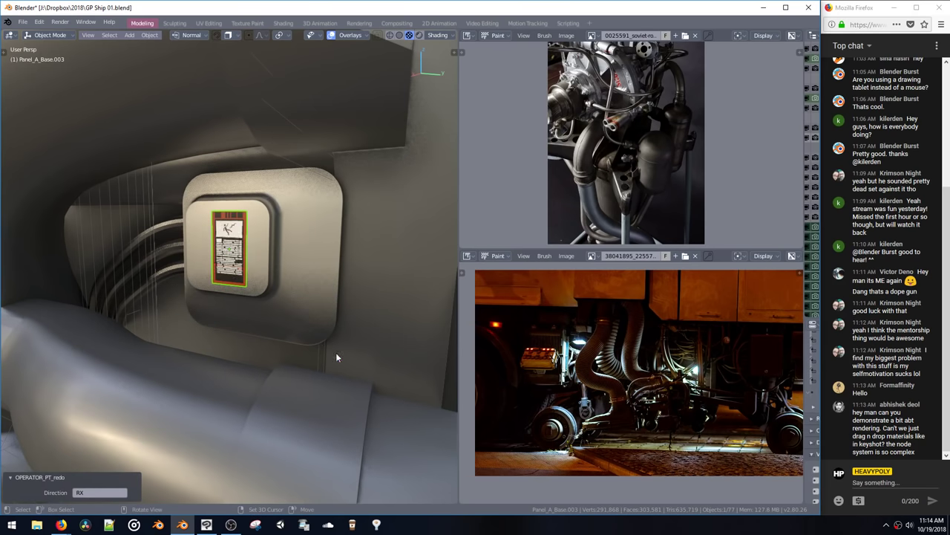
pyautogui.press('g')
pyautogui.click(280, 292)
# Step: Shrink the connector box decal slightly and slide it further along Y
pyautogui.press('s')
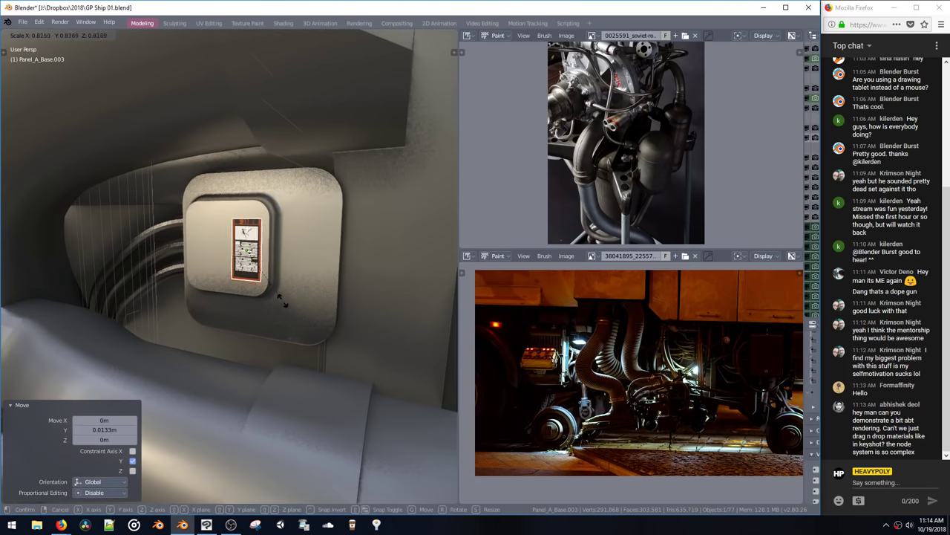
pyautogui.click(281, 297)
pyautogui.press('g')
pyautogui.press('y')
pyautogui.click(331, 282)
# Step: Reposition the decal over the connector box's outer plate and move it along X to sit against the surface
pyautogui.moveTo(327, 282); pyautogui.dragTo(257, 265, button='middle')
pyautogui.press('g')
pyautogui.keyDown('ctrl'); pyautogui.click(264, 277); pyautogui.keyUp('ctrl')
pyautogui.press('g')
pyautogui.press('x')
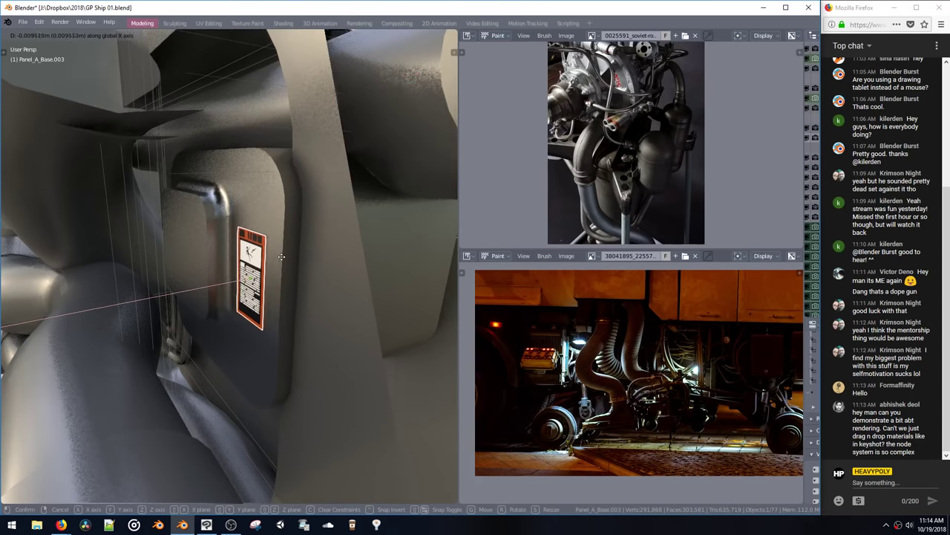
pyautogui.click(284, 257)
# Step: Fine-tune the size of the connector box decal with two further scalings
pyautogui.press('s')
pyautogui.click(308, 273)
pyautogui.moveTo(308, 273); pyautogui.dragTo(274, 292, button='middle')
pyautogui.press('s')
pyautogui.click(333, 291)
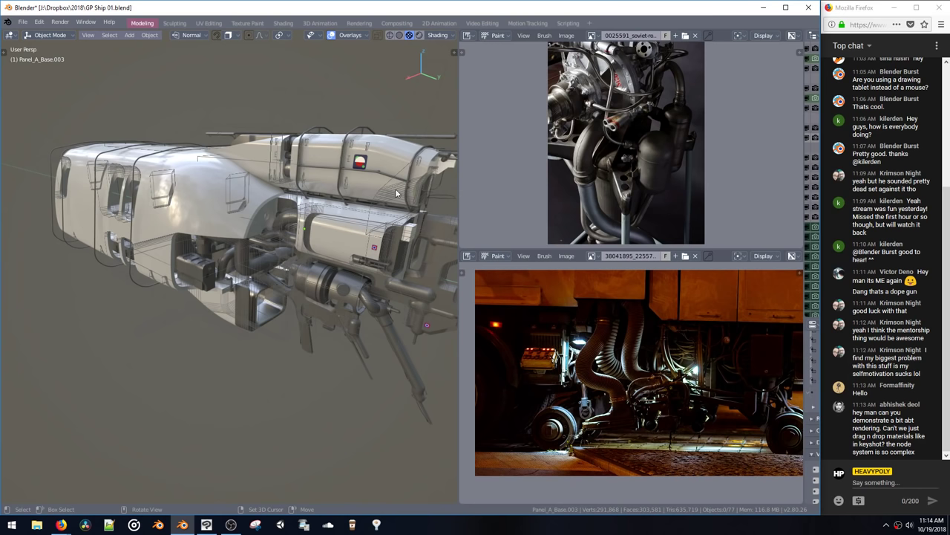
# Step: Open the hull's boolean cutters in Edit Mode and flip the end face of the rear slot cutter in Z
pyautogui.moveTo(329, 223); pyautogui.dragTo(237, 174, button='middle')
pyautogui.click(196, 178)
pyautogui.click(162, 184)
pyautogui.press('space')
pyautogui.click(184, 205)
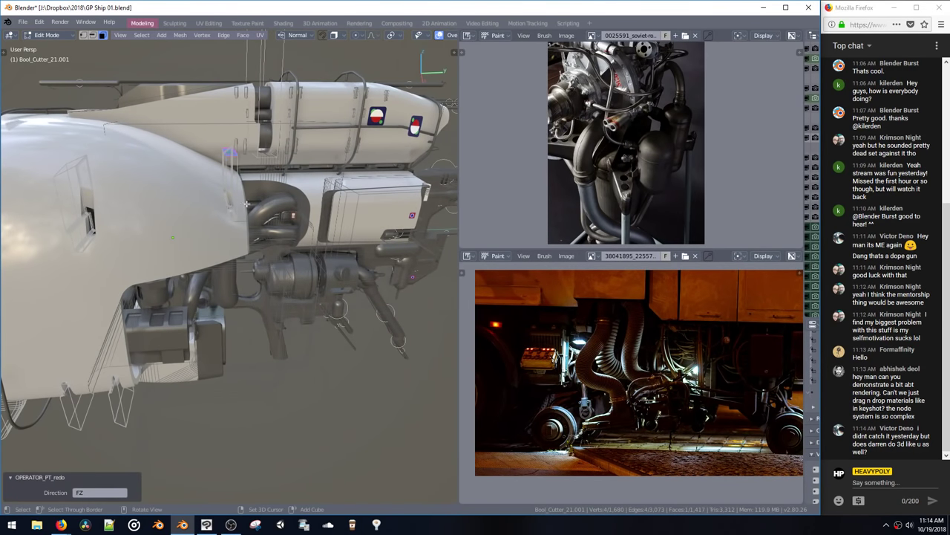
pyautogui.moveTo(256, 205); pyautogui.dragTo(239, 188, button='middle')
pyautogui.scroll(2, 239, 188)
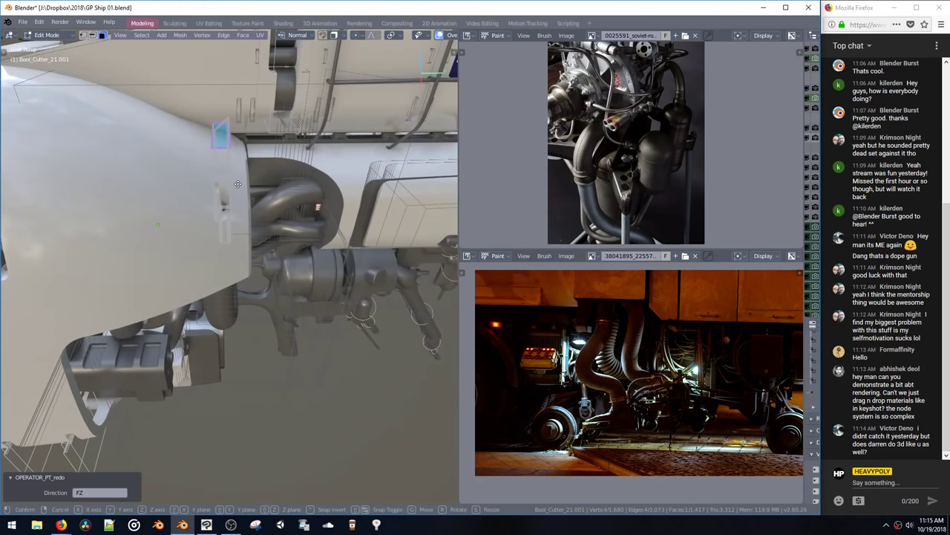
pyautogui.click(235, 151)
# Step: Flip the selected upper end geometry of the rear slot cutter in Z
pyautogui.moveTo(245, 157); pyautogui.dragTo(361, 147, button='middle')
pyautogui.press('space')
pyautogui.click(309, 66)
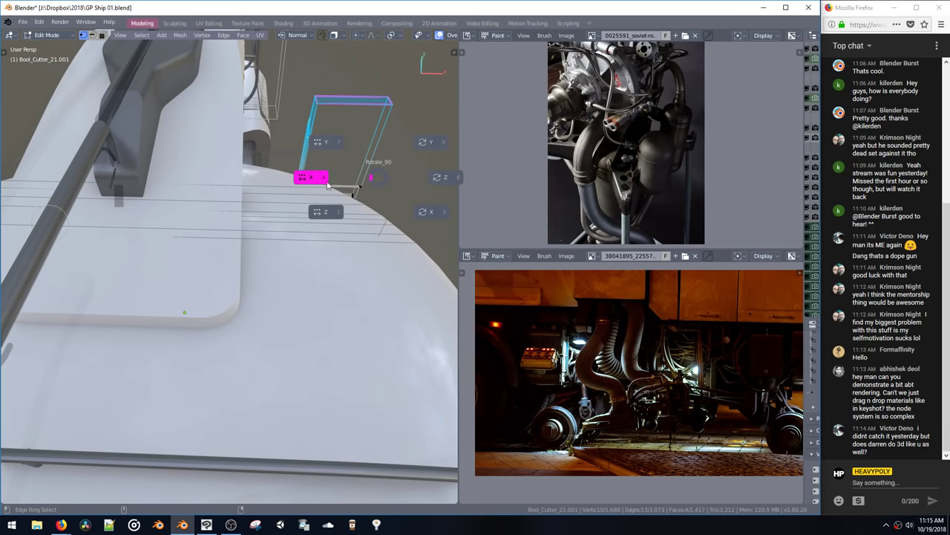
pyautogui.click(326, 211)
pyautogui.moveTo(327, 210); pyautogui.dragTo(234, 179, button='middle')
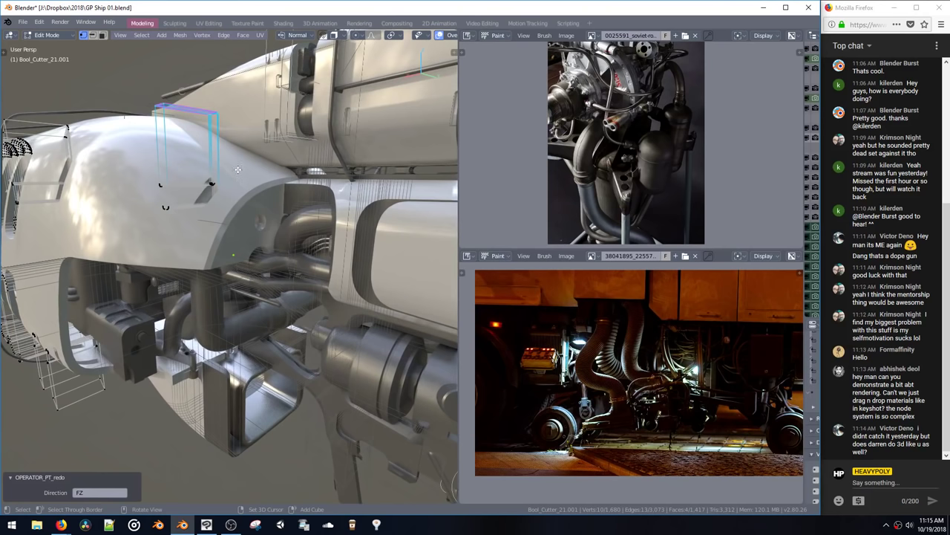
# Step: Box-select the vertices along one side of the rear slot cutter and return to Object Mode
pyautogui.moveTo(231, 170); pyautogui.dragTo(272, 253, button='middle')
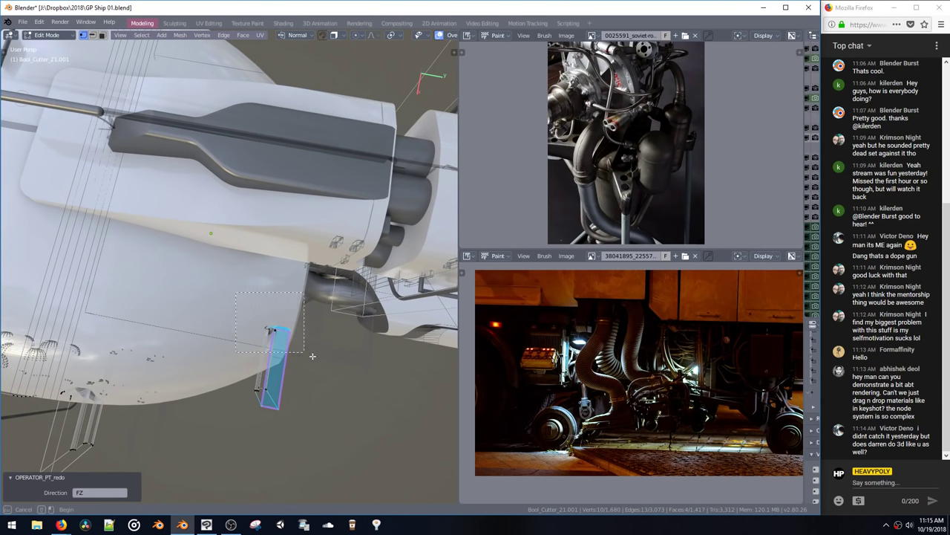
pyautogui.moveTo(313, 356); pyautogui.dragTo(315, 357)
pyautogui.moveTo(314, 335); pyautogui.dragTo(287, 275, button='middle')
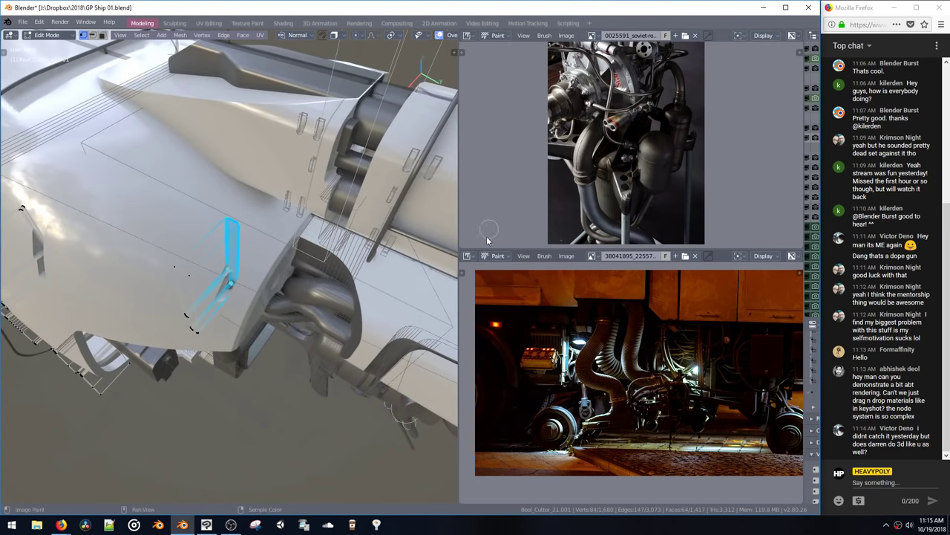
pyautogui.moveTo(271, 263); pyautogui.dragTo(310, 238, button='middle')
pyautogui.press('KP_Decimal')
pyautogui.scroll(-3, 256, 271)
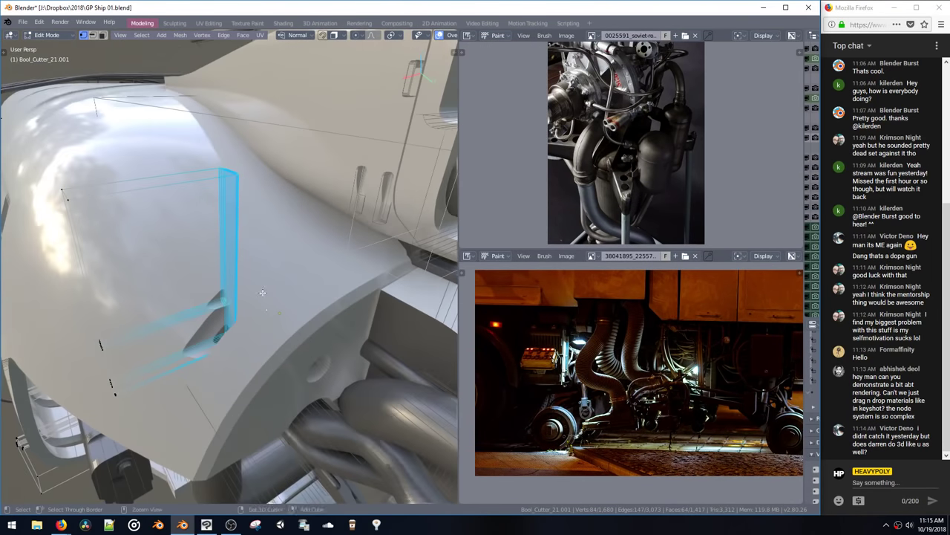
pyautogui.keyDown('shift'); pyautogui.moveTo(245, 264); pyautogui.dragTo(337, 179, button='middle'); pyautogui.keyUp('shift')
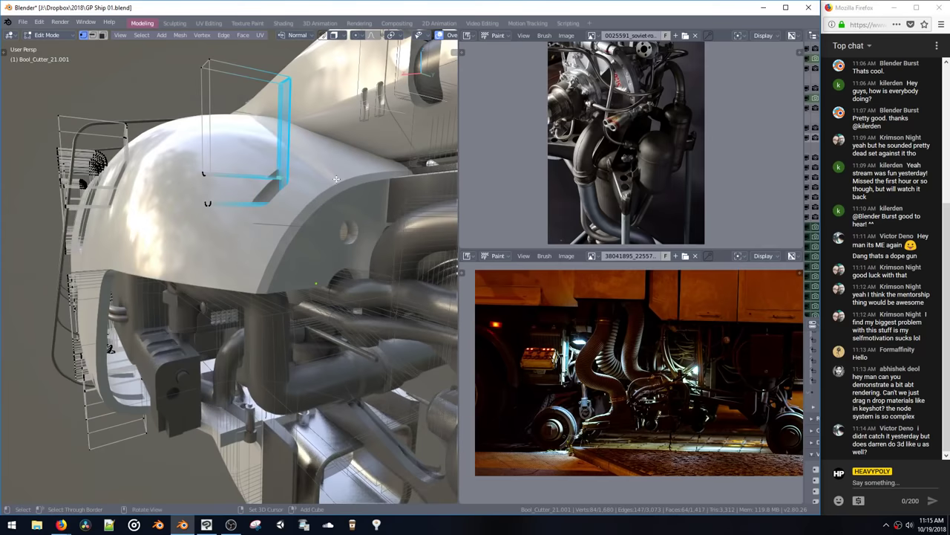
pyautogui.press('space')
pyautogui.click(307, 291)
pyautogui.moveTo(306, 277); pyautogui.dragTo(329, 275, button='middle')
pyautogui.click(314, 239)
pyautogui.moveTo(291, 242); pyautogui.dragTo(287, 200, button='middle')
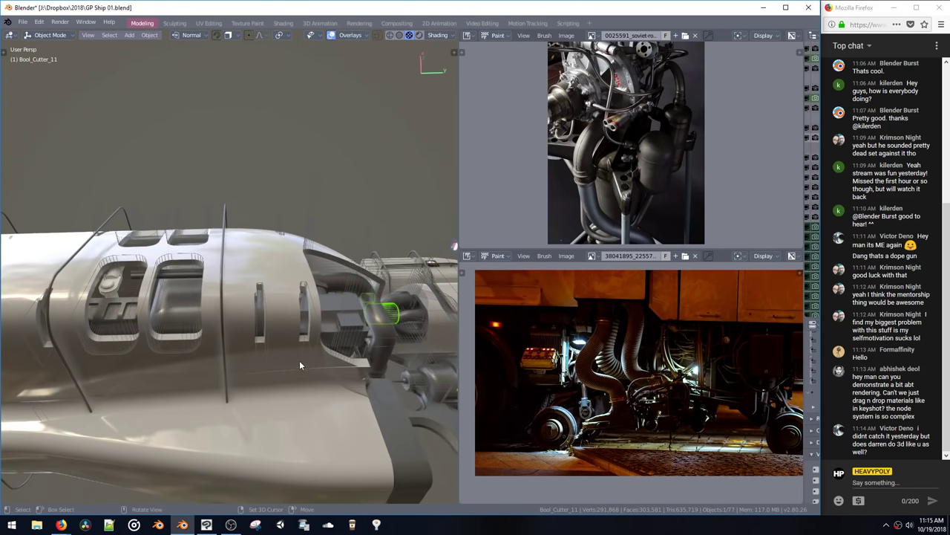
# Step: Bevel the end-face edge loops of the hull's slot cutters by 0.012 m with 3 segments
pyautogui.hotkey('ctrl', 'Tab')
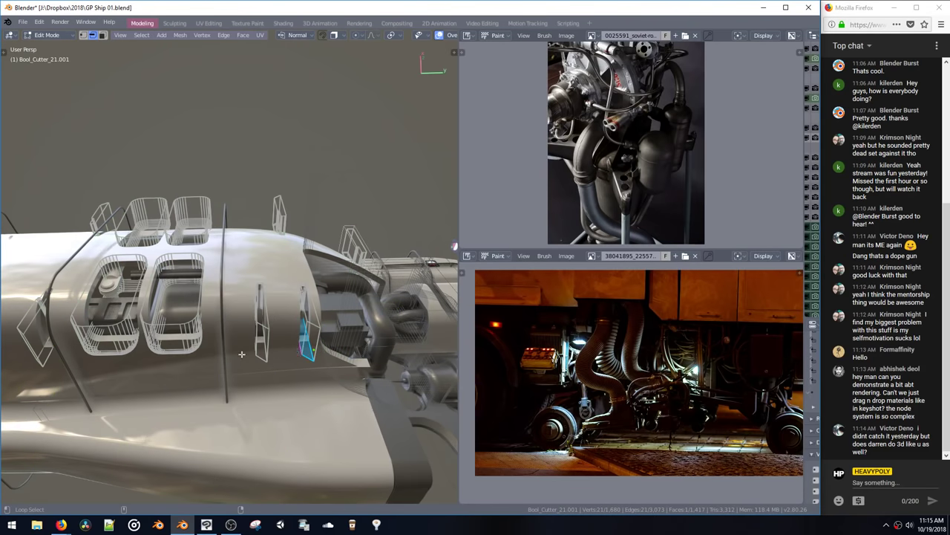
pyautogui.keyDown('shift'); pyautogui.click(254, 352); pyautogui.keyUp('shift')
pyautogui.moveTo(254, 352); pyautogui.dragTo(166, 347, button='middle')
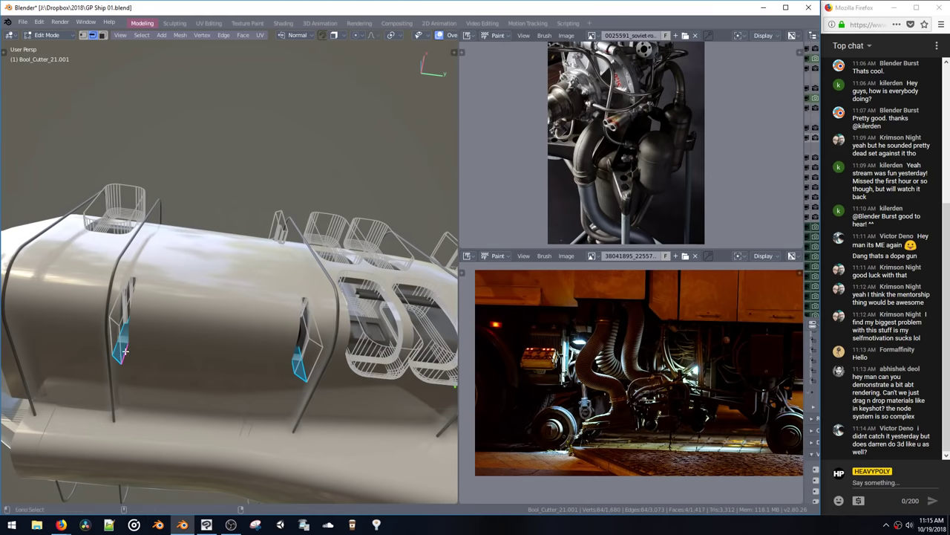
pyautogui.keyDown('alt'); pyautogui.moveTo(125, 351); pyautogui.dragTo(230, 219); pyautogui.keyUp('alt')
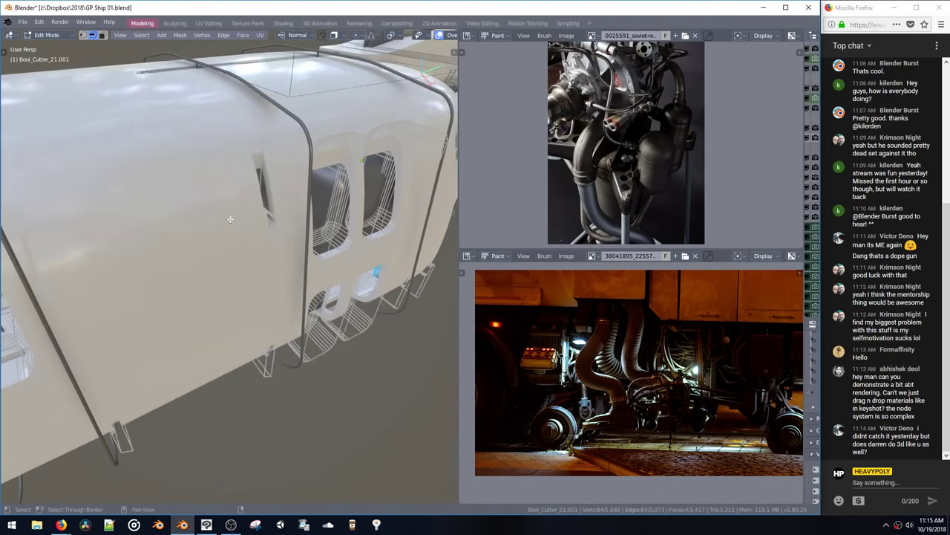
pyautogui.moveTo(230, 219); pyautogui.dragTo(262, 279, button='middle')
pyautogui.moveTo(253, 338); pyautogui.dragTo(287, 297, button='middle')
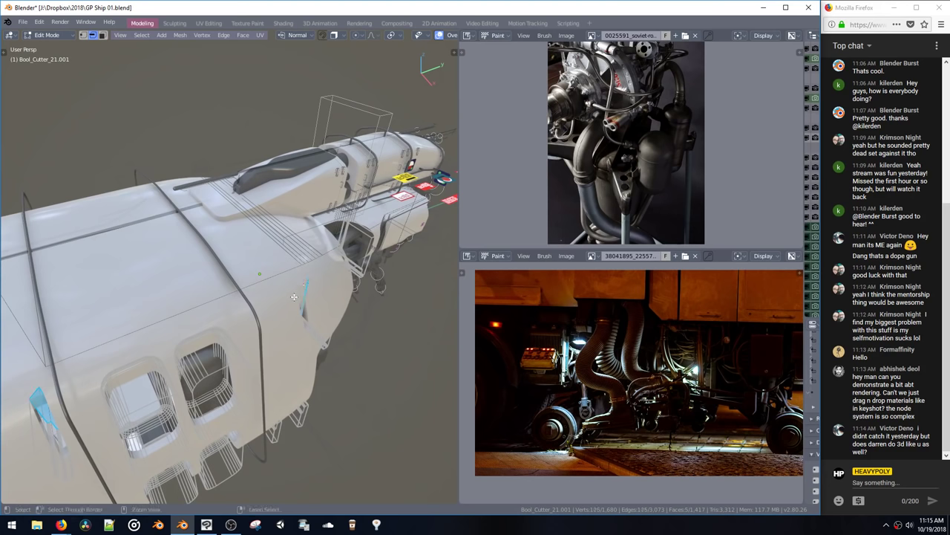
pyautogui.moveTo(295, 350); pyautogui.dragTo(308, 311, button='middle')
pyautogui.hotkey('ctrl', 'b')
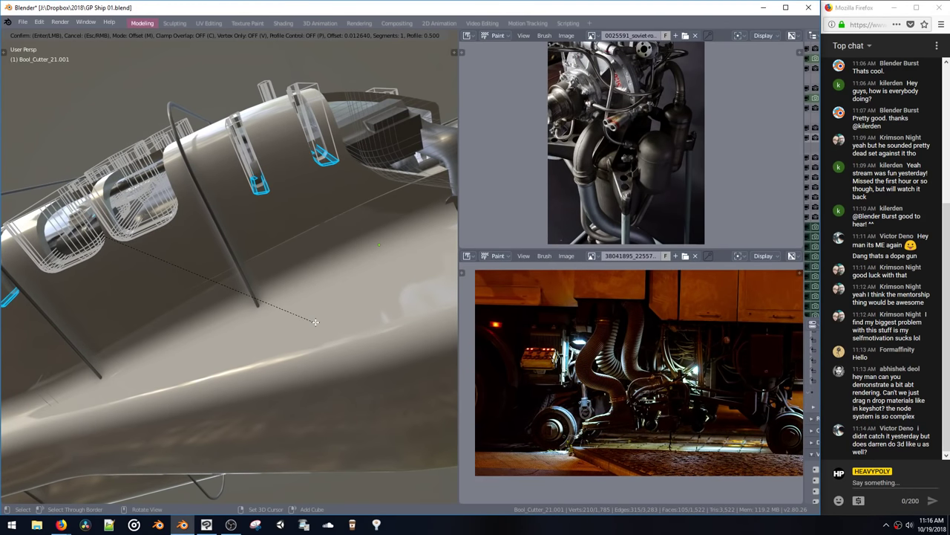
pyautogui.click(330, 349)
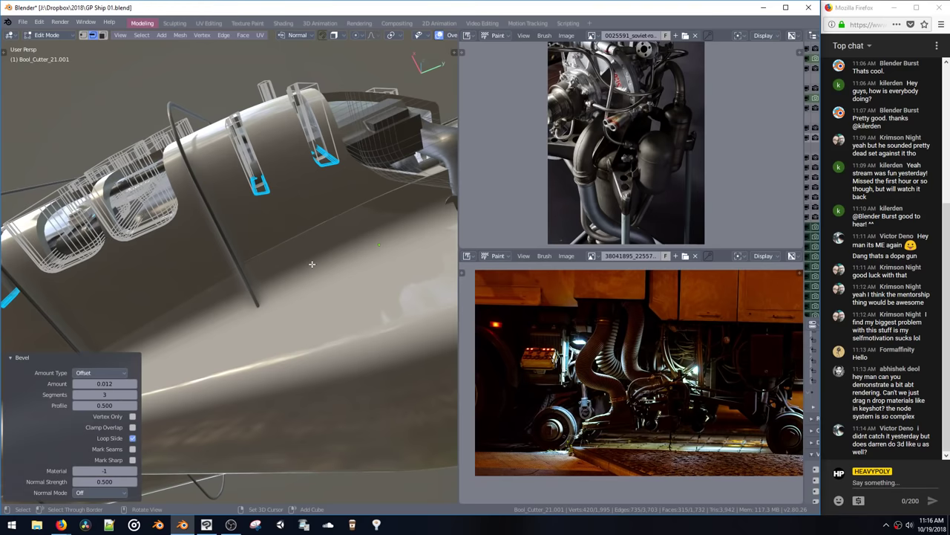
pyautogui.moveTo(316, 261)
pyautogui.mouseDown(button='middle')
pyautogui.moveTo(323, 256)
pyautogui.moveTo(311, 254)
pyautogui.mouseUp(button='middle')
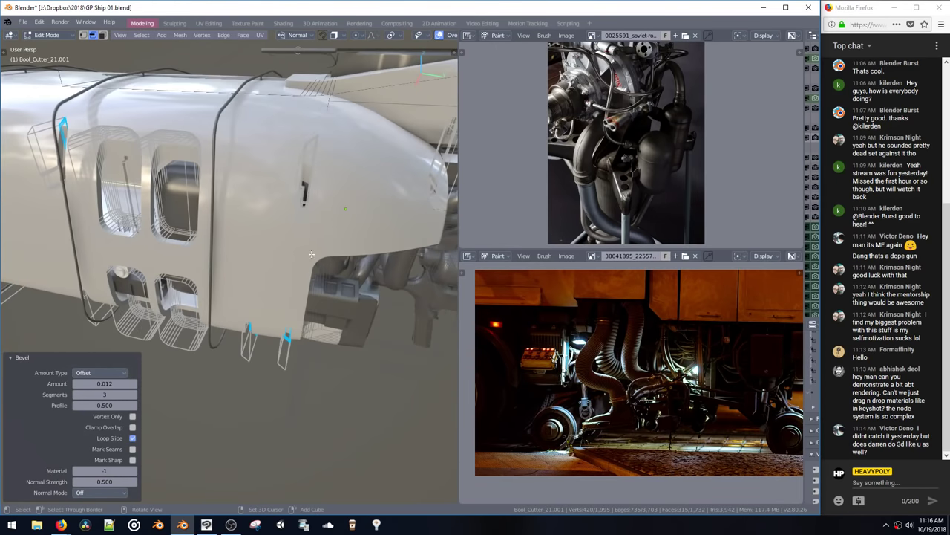
# Step: Extend the upper end of the slot cutter ahead of the side windows upwards and return to Object Mode
pyautogui.click(304, 210)
pyautogui.hotkey('ctrl', 'l')
pyautogui.moveTo(307, 220); pyautogui.dragTo(226, 200, button='middle')
pyautogui.rightClick(194, 128)
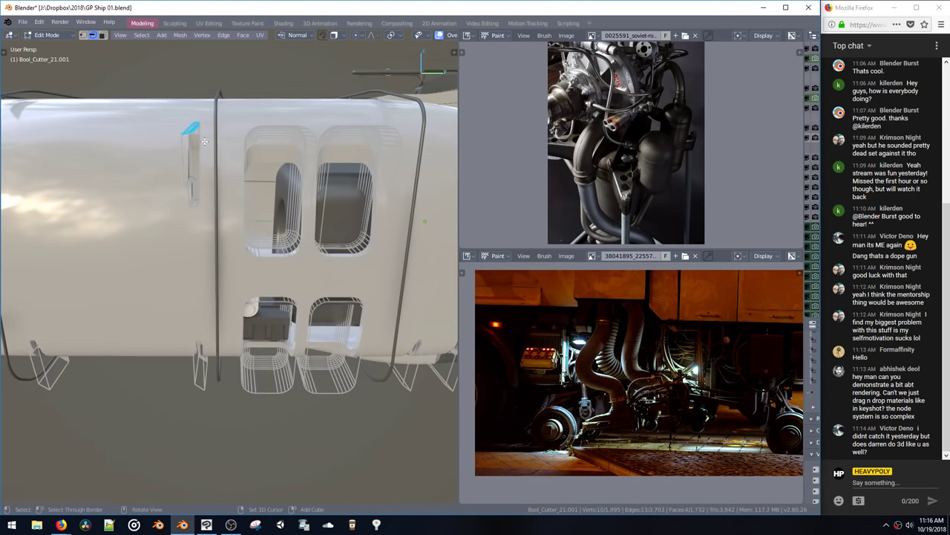
pyautogui.press('g')
pyautogui.click(202, 113)
pyautogui.press('space')
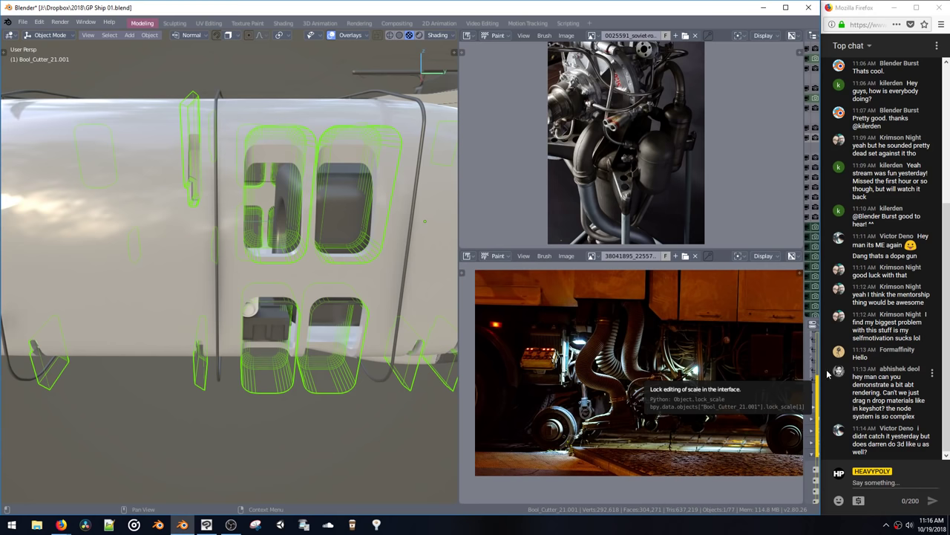
# Step: Save the spaceship file
pyautogui.moveTo(332, 196); pyautogui.dragTo(241, 225, button='middle')
pyautogui.hotkey('ctrl', 's')
pyautogui.click(305, 231)
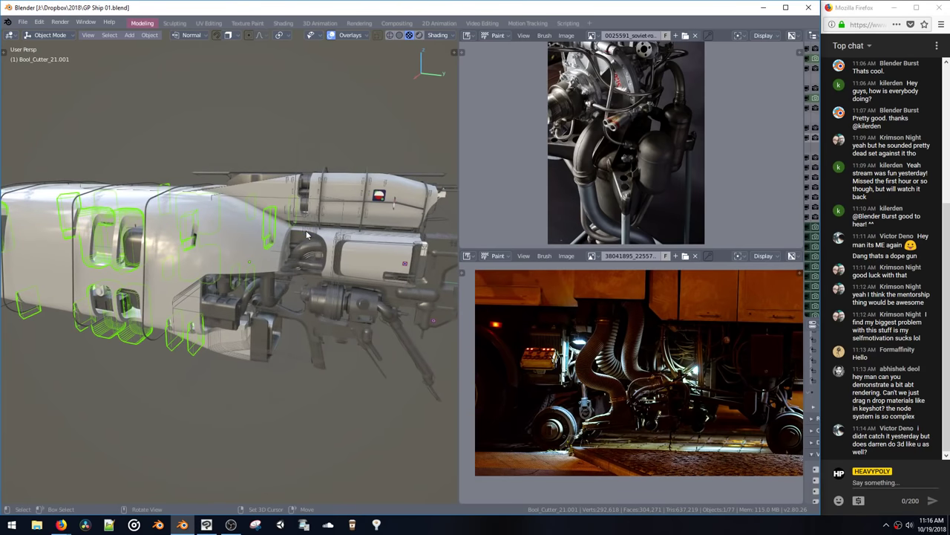
# Step: Select the band of faces around the front of the upper engine pod and give it a copy of the Body material
pyautogui.moveTo(298, 226)
pyautogui.mouseDown(button='middle')
pyautogui.moveTo(273, 229)
pyautogui.moveTo(282, 221)
pyautogui.mouseUp(button='middle')
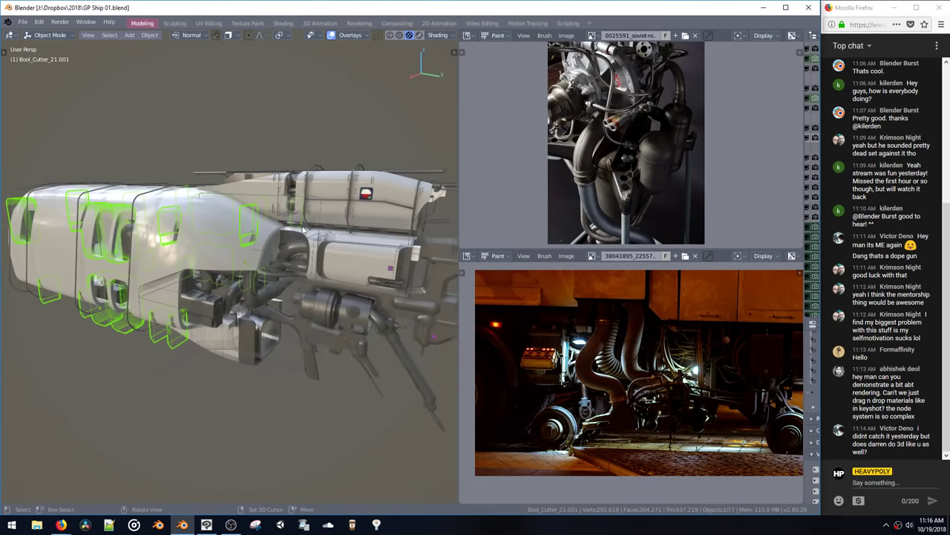
pyautogui.click(339, 214)
pyautogui.press('Tab')
pyautogui.hotkey('ctrl', 'l')
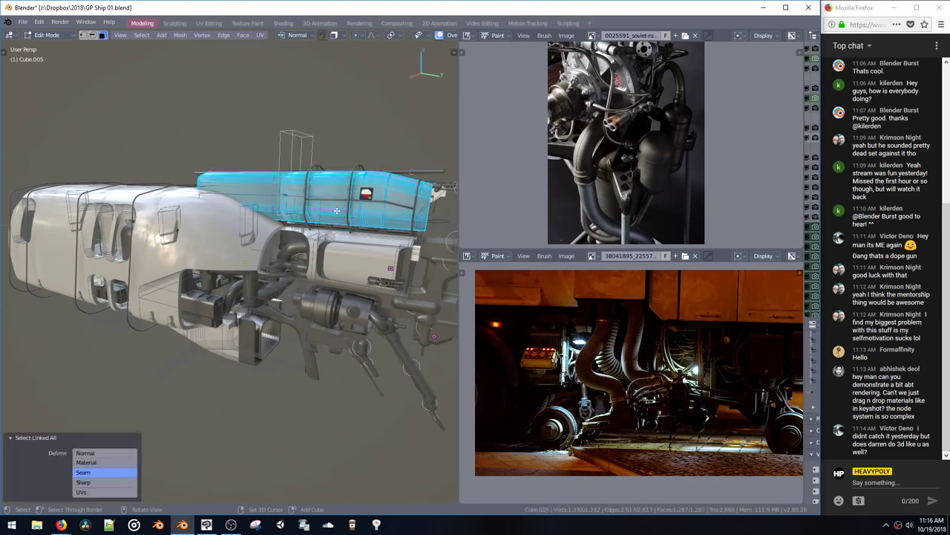
pyautogui.moveTo(325, 202); pyautogui.dragTo(312, 235, button='middle')
pyautogui.click(286, 204)
pyautogui.doubleClick(305, 224)
pyautogui.hotkey('shift', 'v')
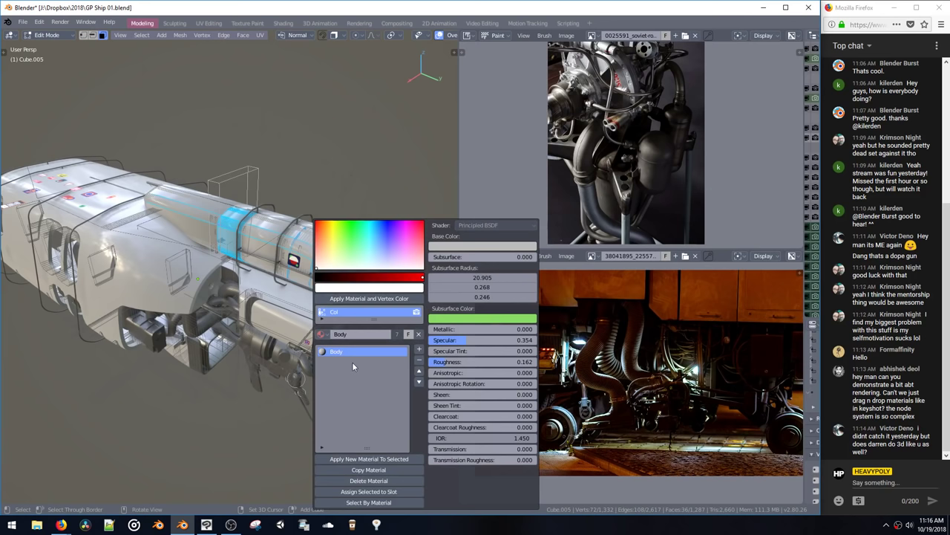
pyautogui.click(354, 469)
# Step: Set the copied material's base color to blue and return to Object Mode
pyautogui.click(460, 245)
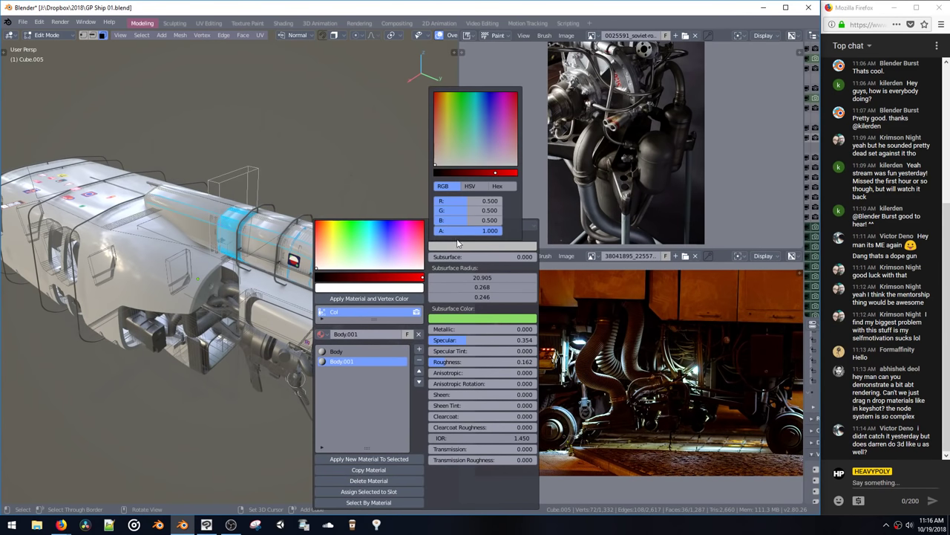
pyautogui.moveTo(474, 129); pyautogui.dragTo(485, 111)
pyautogui.press('space')
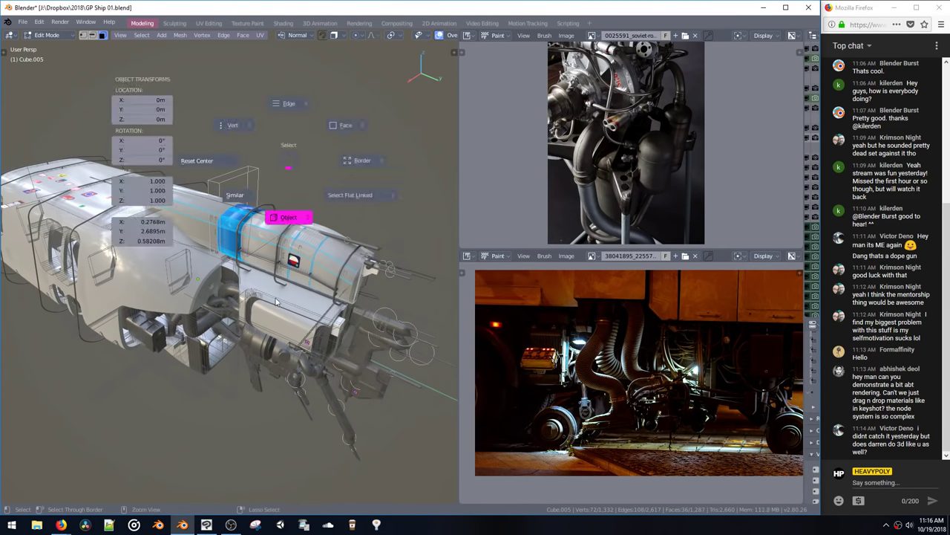
# Step: Set the blue band material's roughness to 0.546 and raise its metallic value
pyautogui.moveTo(327, 227); pyautogui.dragTo(361, 177, button='middle')
pyautogui.hotkey('shift', 'v')
pyautogui.moveTo(519, 280); pyautogui.dragTo(658, 289)
pyautogui.moveTo(568, 283); pyautogui.dragTo(423, 280)
pyautogui.moveTo(490, 314); pyautogui.dragTo(539, 313)
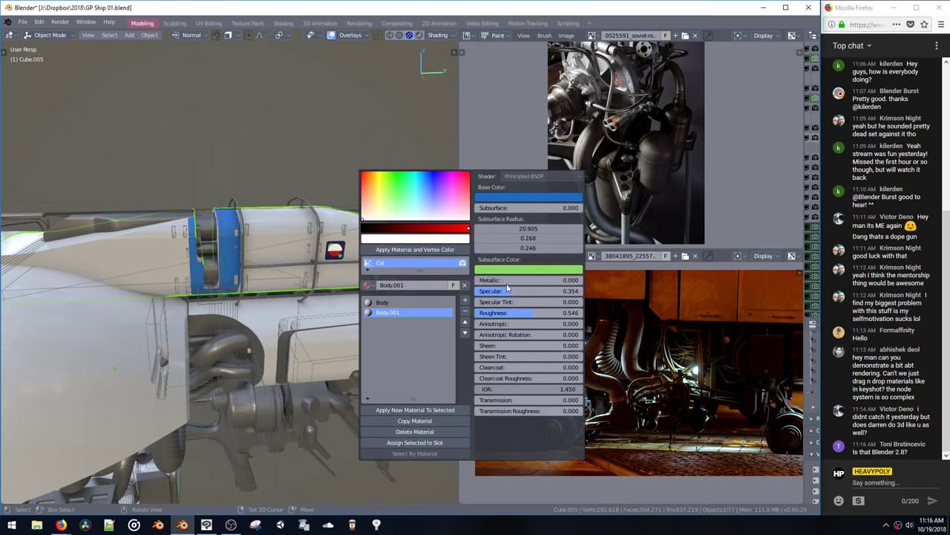
pyautogui.moveTo(506, 283); pyautogui.dragTo(628, 282)
# Step: Add a loop cut around the lower engine pod and slide it along the Y axis close to the pod's rear end
pyautogui.moveTo(251, 205)
pyautogui.mouseDown(button='middle')
pyautogui.moveTo(201, 210)
pyautogui.moveTo(258, 195)
pyautogui.mouseUp(button='middle')
pyautogui.keyDown('shift'); pyautogui.moveTo(280, 275); pyautogui.dragTo(281, 214, button='middle'); pyautogui.keyUp('shift')
pyautogui.click(344, 265)
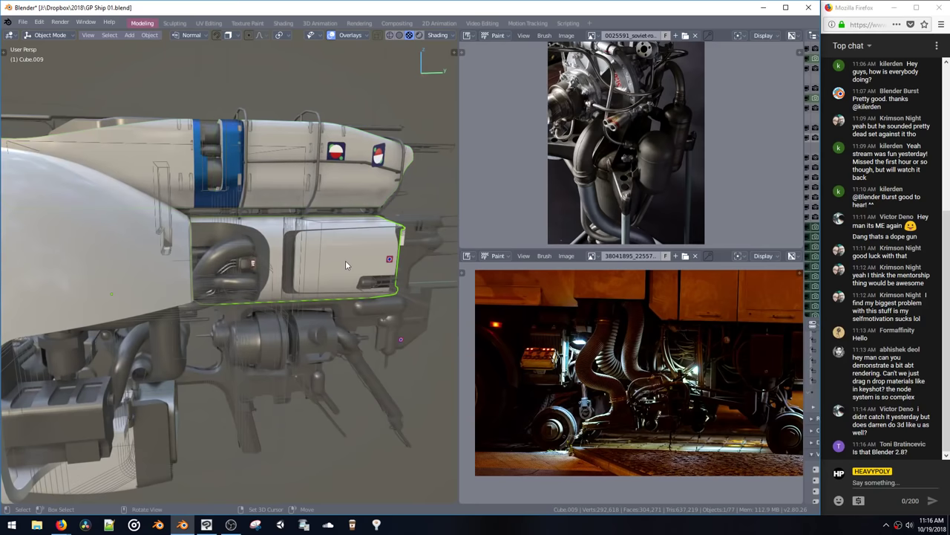
pyautogui.press('Tab')
pyautogui.moveTo(344, 266); pyautogui.dragTo(297, 264, button='middle')
pyautogui.hotkey('ctrl', 'r')
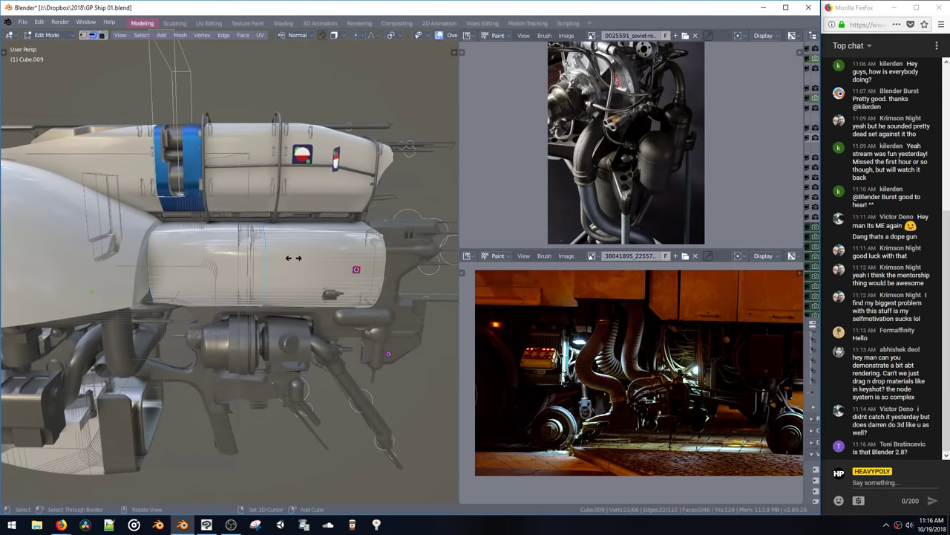
pyautogui.click(296, 264)
pyautogui.click(305, 258)
pyautogui.press('g')
pyautogui.press('y')
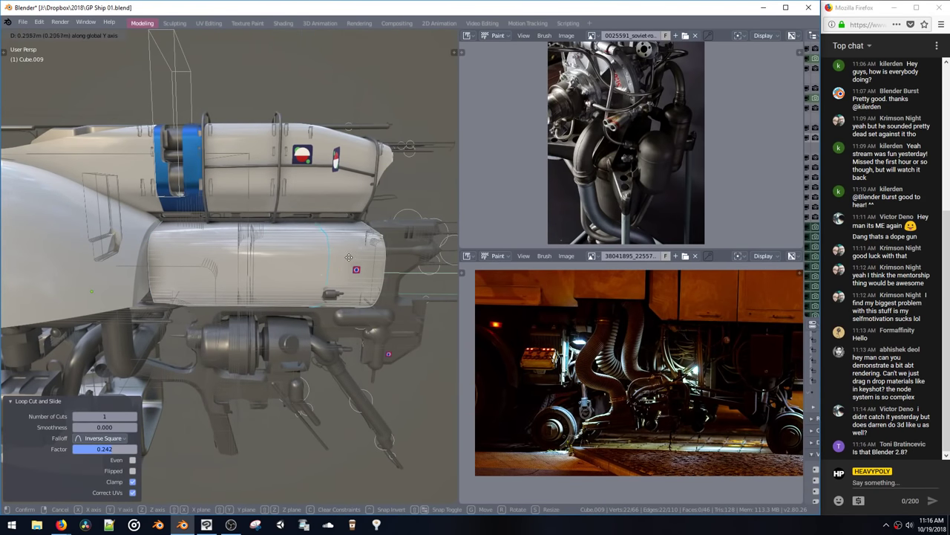
pyautogui.click(366, 261)
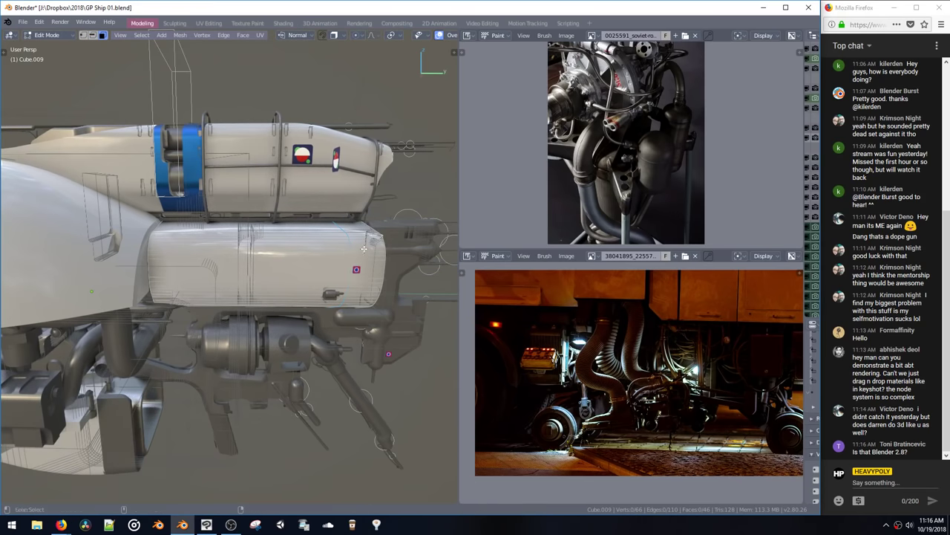
# Step: Select the faces of the lower pod's rear band and assign the Metal material to them in a new material slot
pyautogui.moveTo(360, 260); pyautogui.dragTo(329, 253, button='middle')
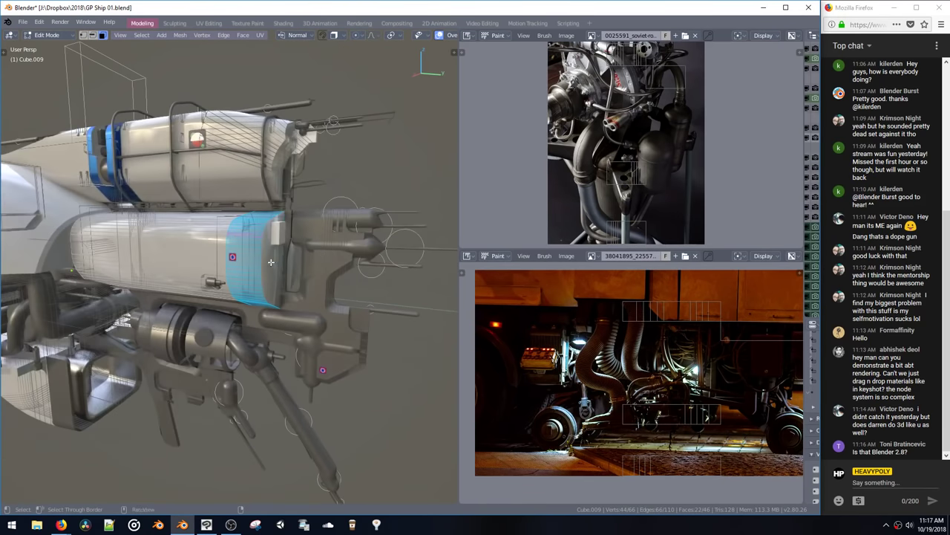
pyautogui.keyDown('shift'); pyautogui.click(271, 262); pyautogui.keyUp('shift')
pyautogui.hotkey('shift', 'v')
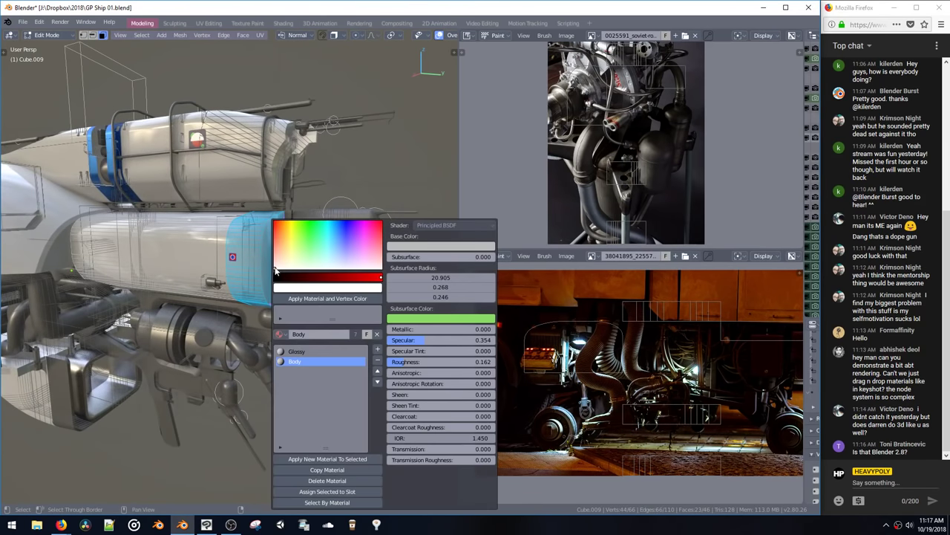
pyautogui.click(378, 349)
pyautogui.click(282, 334)
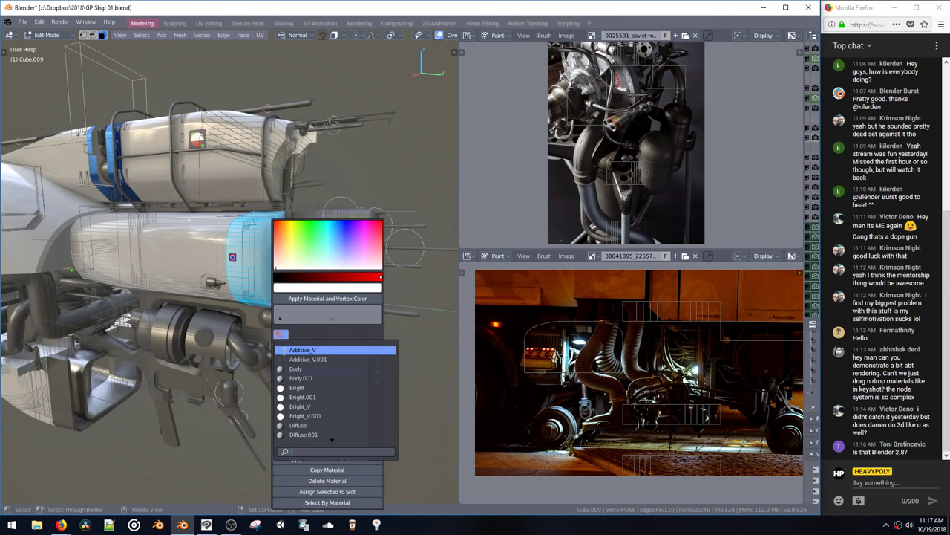
pyautogui.write('met')
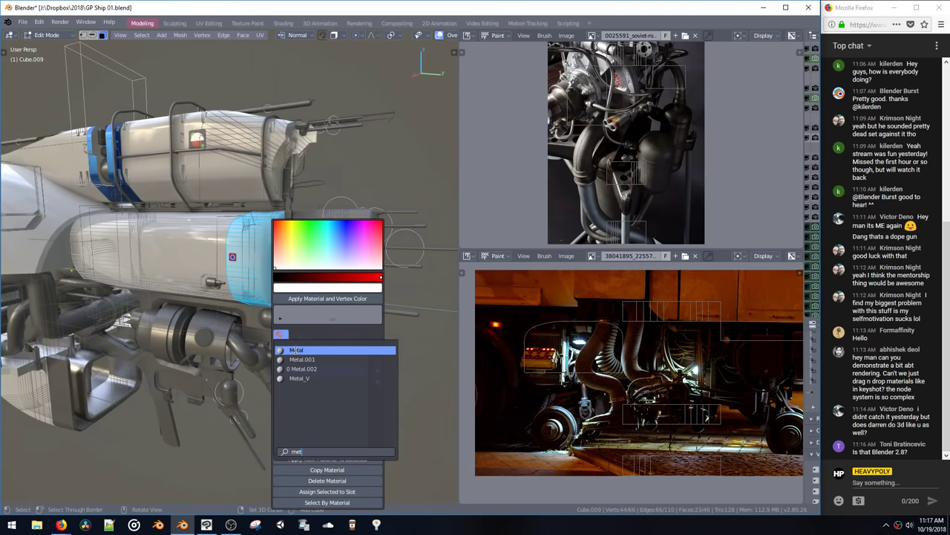
pyautogui.click(293, 349)
# Step: Rename the upper engine pod's blue band material to Metal Blue
pyautogui.moveTo(212, 180); pyautogui.dragTo(244, 196, button='middle')
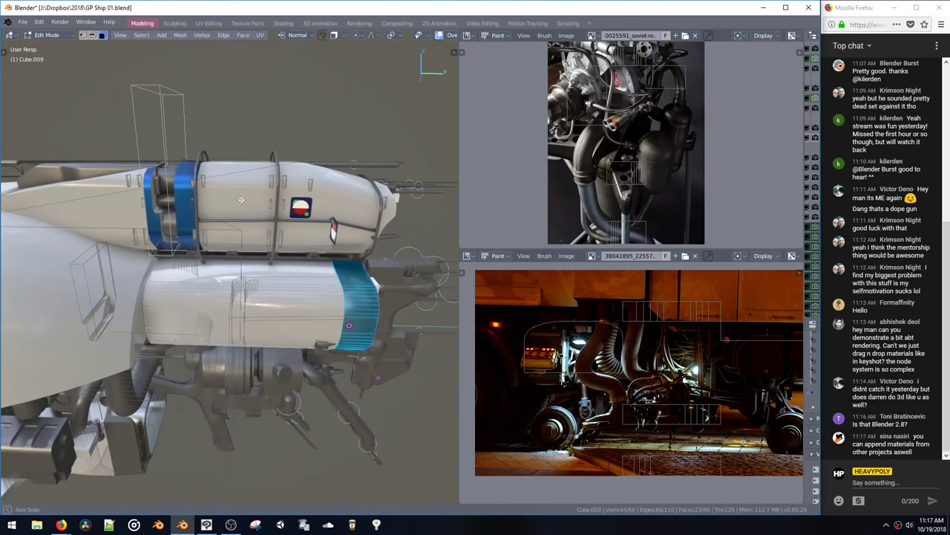
pyautogui.press('space')
pyautogui.click(227, 272)
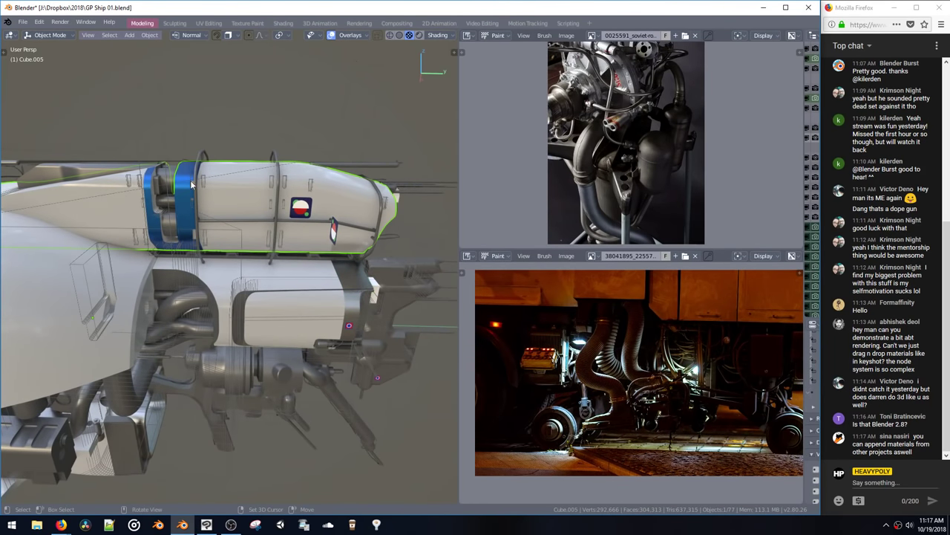
pyautogui.press('Tab')
pyautogui.click(182, 198)
pyautogui.hotkey('shift', 'v')
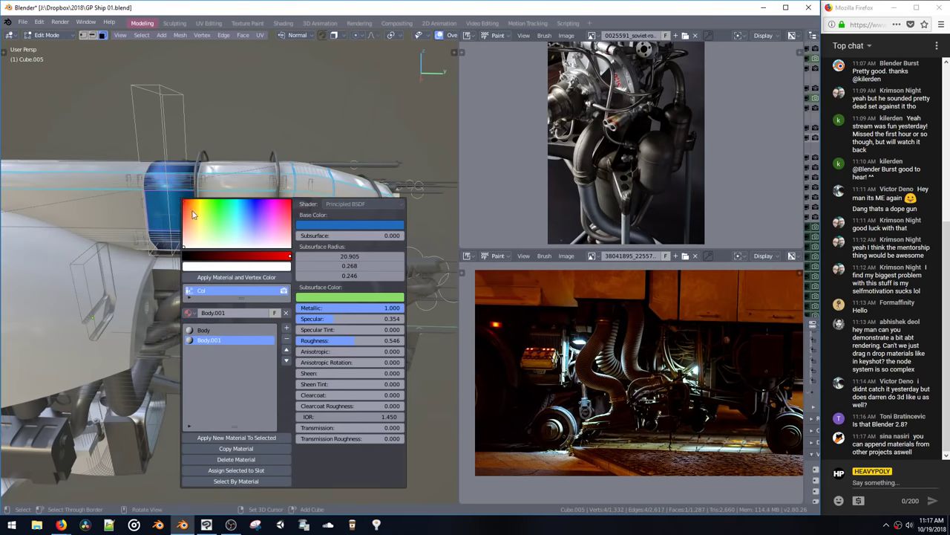
pyautogui.click(223, 313)
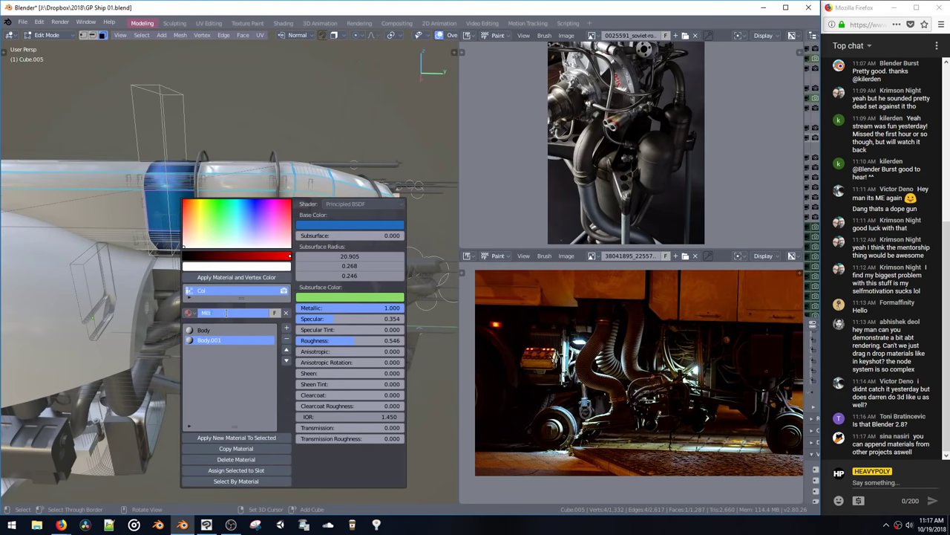
pyautogui.write('Metal Blue')
pyautogui.press('Return')
# Step: Assign the Metal Blue material to the lower engine pod's rear band in place of Metal, and return to Object Mode
pyautogui.press('space')
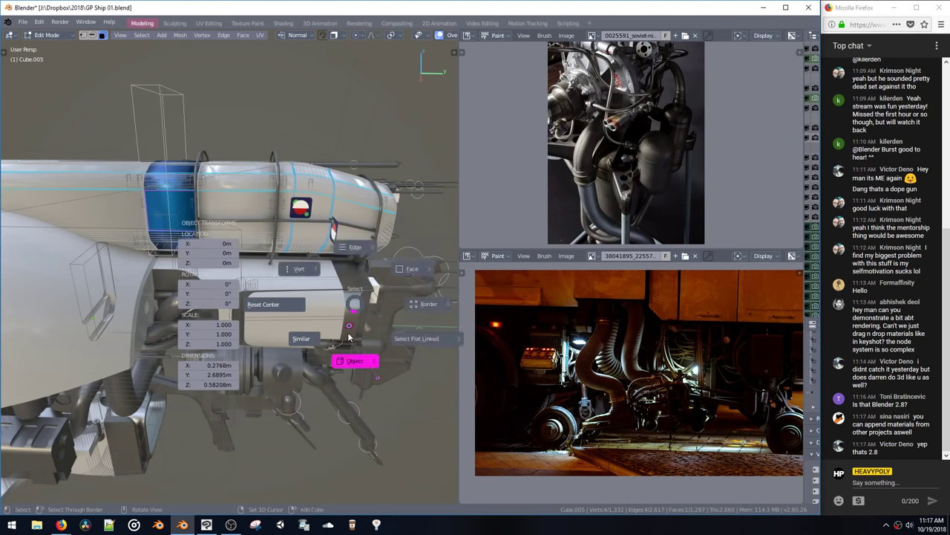
pyautogui.click(349, 337)
pyautogui.click(345, 306)
pyautogui.press('space')
pyautogui.click(353, 282)
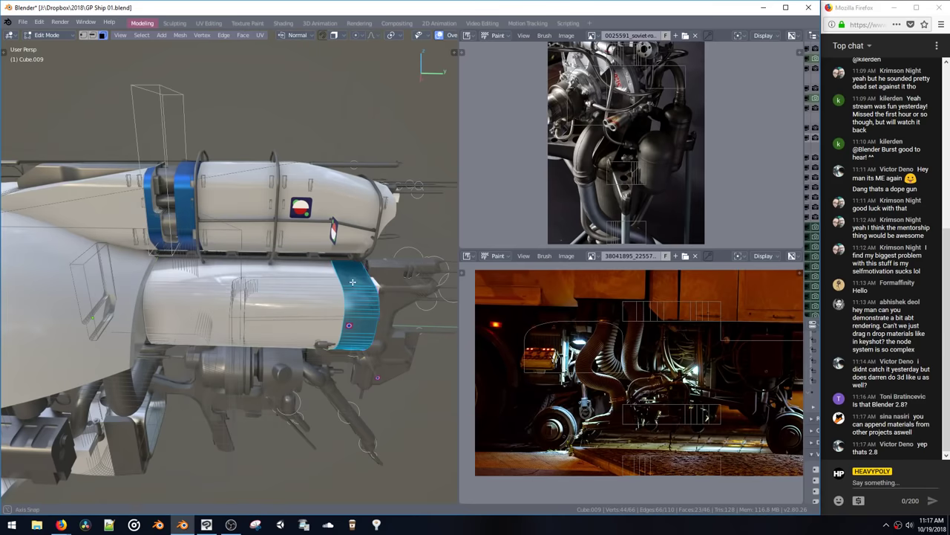
pyautogui.moveTo(353, 282); pyautogui.dragTo(352, 337, button='middle')
pyautogui.hotkey('shift', 'v')
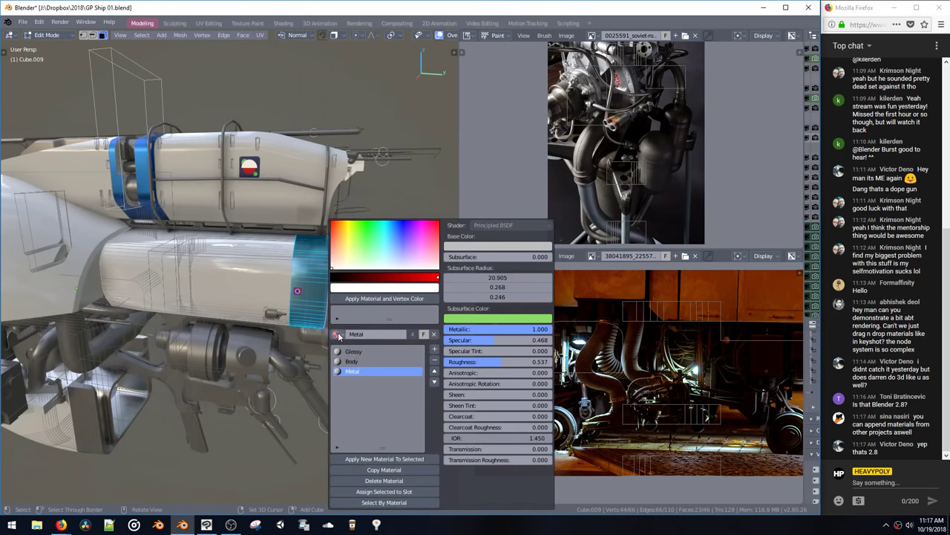
pyautogui.click(337, 335)
pyautogui.click(360, 407)
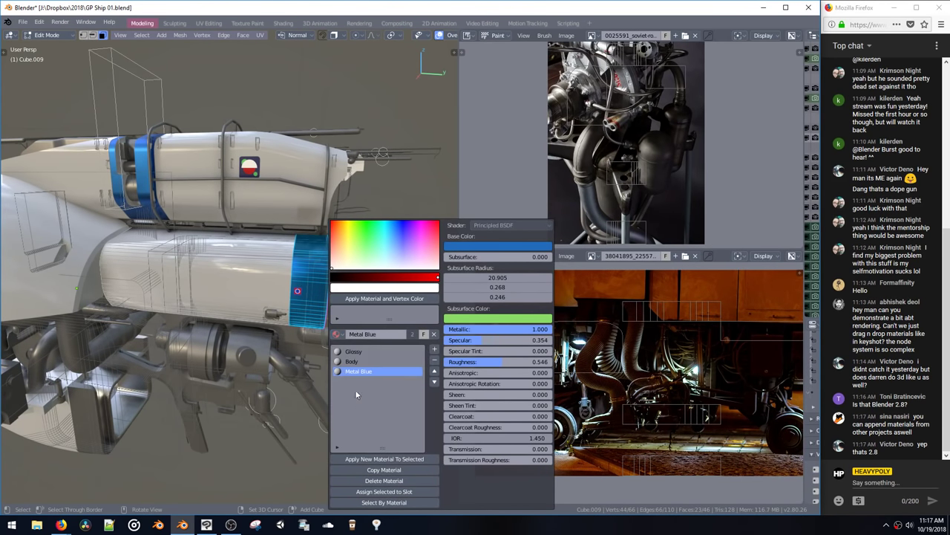
pyautogui.moveTo(319, 320); pyautogui.dragTo(254, 275, button='middle')
pyautogui.click(275, 280)
pyautogui.press('space')
pyautogui.click(283, 294)
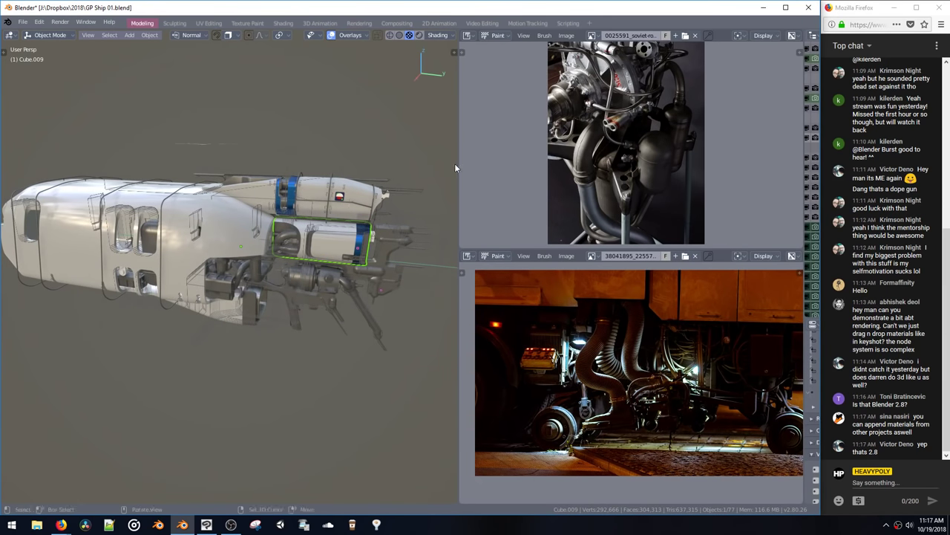
# Step: Widen the 3D viewport, select the bar cage around the hull, and change the lower image editor to Properties showing the cage's modifiers
pyautogui.moveTo(458, 166); pyautogui.dragTo(514, 169)
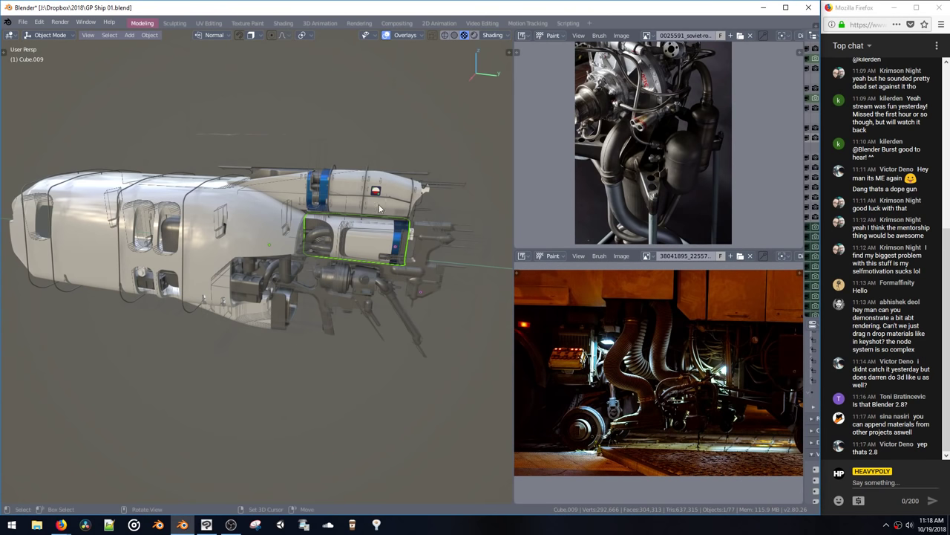
pyautogui.moveTo(373, 208); pyautogui.dragTo(322, 260, button='middle')
pyautogui.click(325, 258)
pyautogui.click(347, 294)
pyautogui.hotkey('ctrl', 'alt', 'shift', 'space')
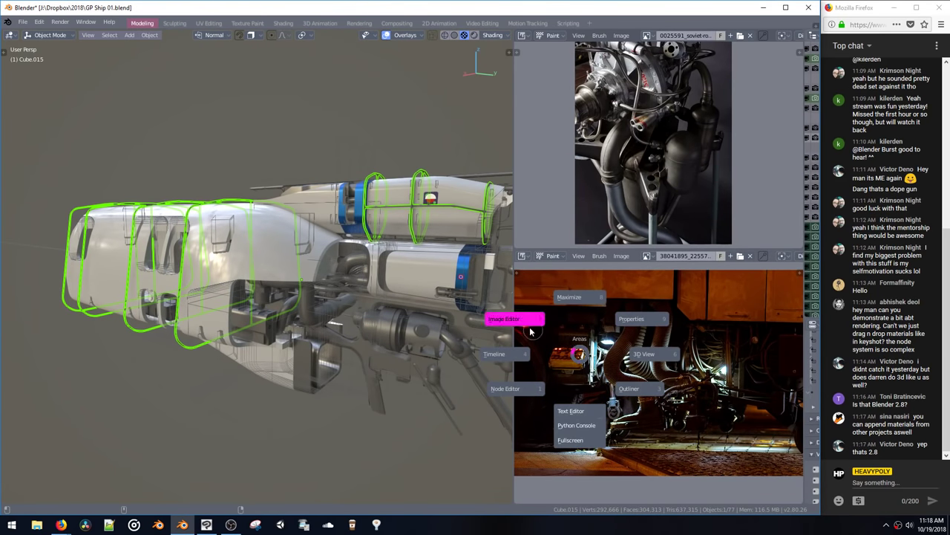
pyautogui.click(623, 319)
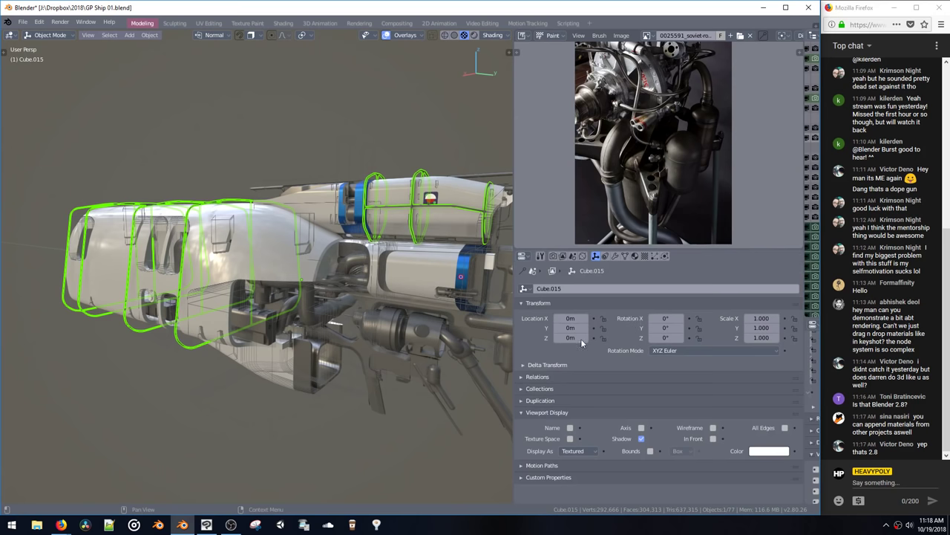
pyautogui.click(615, 255)
# Step: Set the thickness of the bar cage's Wireframe modifier to 0.0396
pyautogui.scroll(-4, 608, 356)
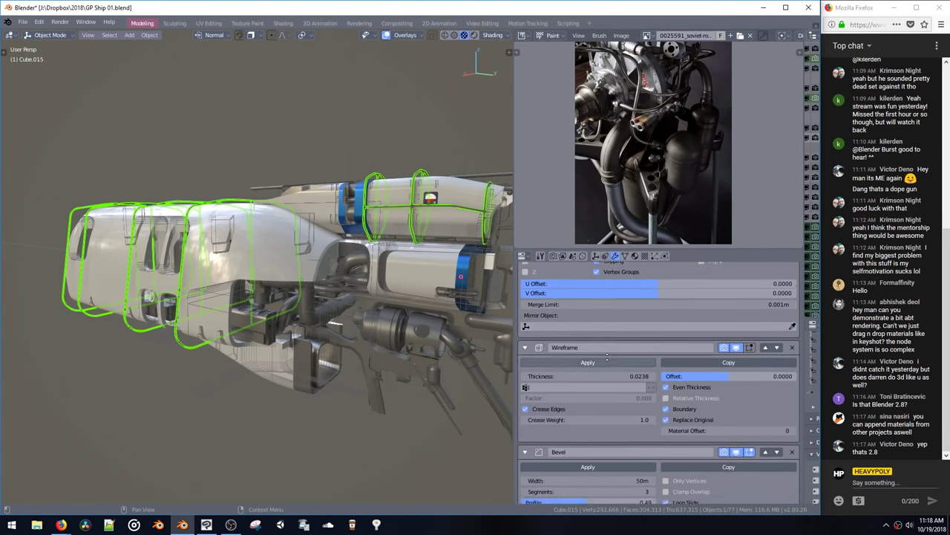
pyautogui.scroll(-1, 616, 341)
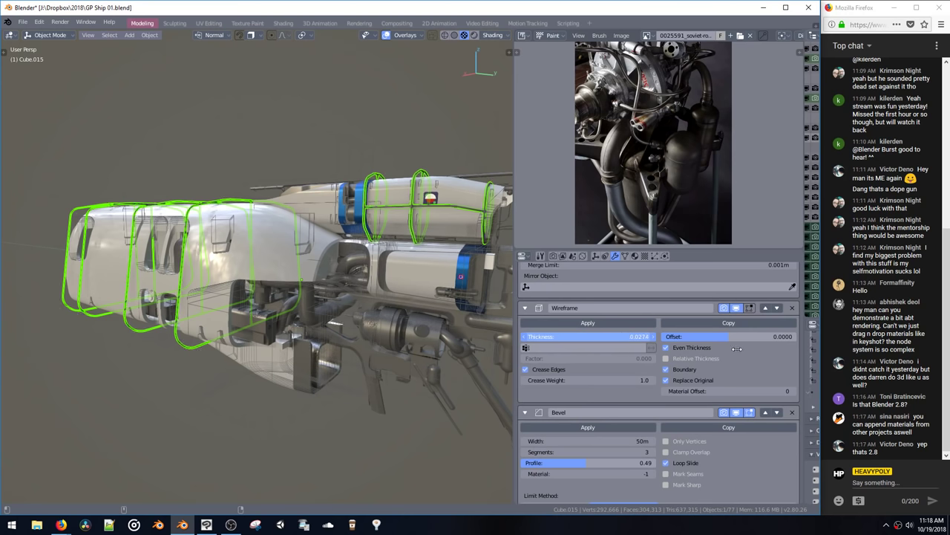
pyautogui.moveTo(579, 335)
pyautogui.mouseDown()
pyautogui.moveTo(617, 335)
pyautogui.moveTo(567, 335)
pyautogui.mouseUp()
pyautogui.moveTo(249, 217); pyautogui.dragTo(201, 224, button='middle')
pyautogui.press('Tab')
pyautogui.moveTo(159, 187); pyautogui.dragTo(291, 209, button='middle')
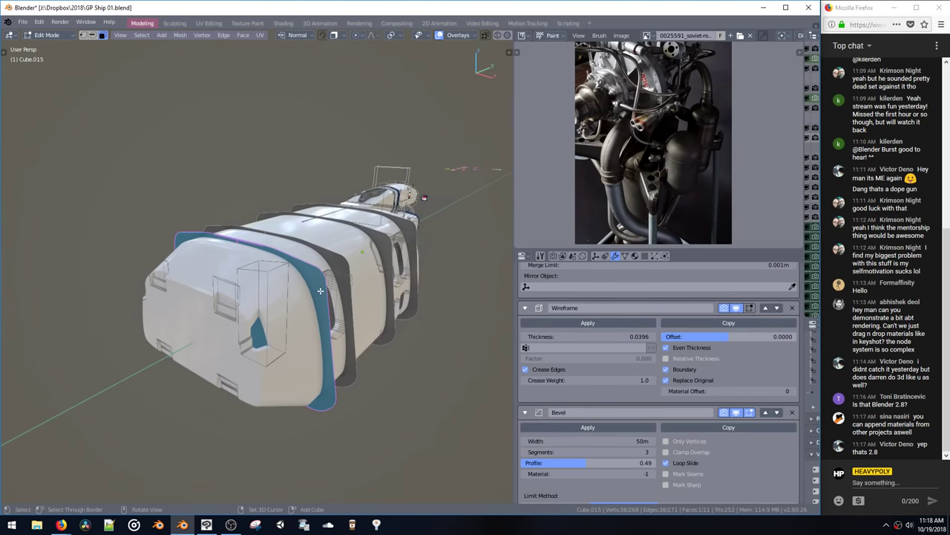
pyautogui.press('1')
pyautogui.press('space')
pyautogui.press('space')
pyautogui.press('Tab')
# Step: Duplicate the hull's edge loop between the front bars and move the copy -1.96 m along Y, ahead of the nose
pyautogui.click(333, 245)
pyautogui.press('Tab')
pyautogui.moveTo(333, 244); pyautogui.dragTo(318, 232, button='middle')
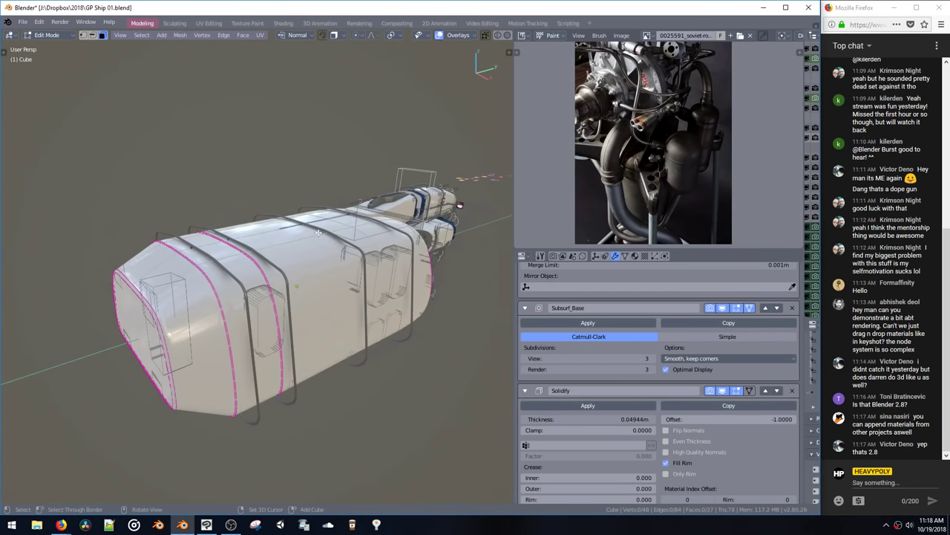
pyautogui.press('space')
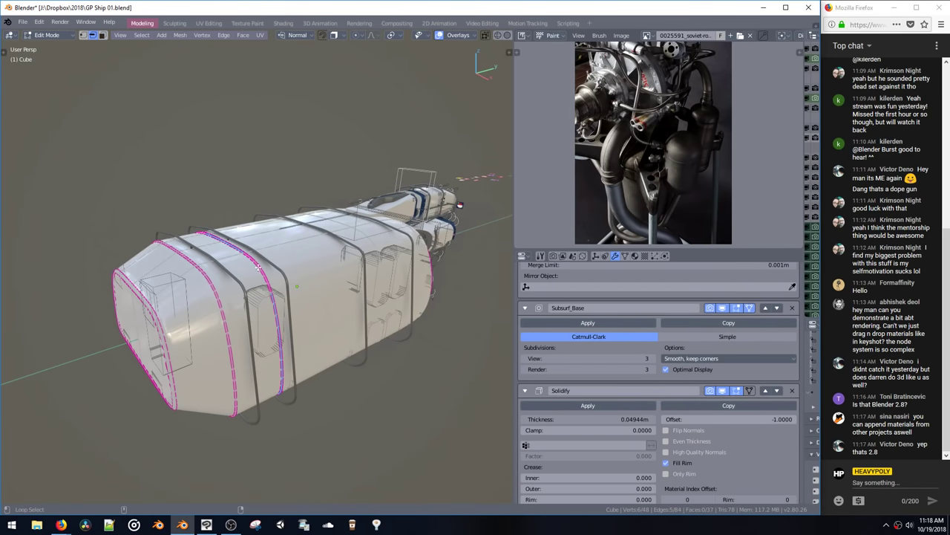
pyautogui.doubleClick(259, 263)
pyautogui.keyDown('shift'); pyautogui.moveTo(248, 272); pyautogui.dragTo(295, 235, button='middle'); pyautogui.keyUp('shift')
pyautogui.hotkey('shift', 'd')
pyautogui.press('y')
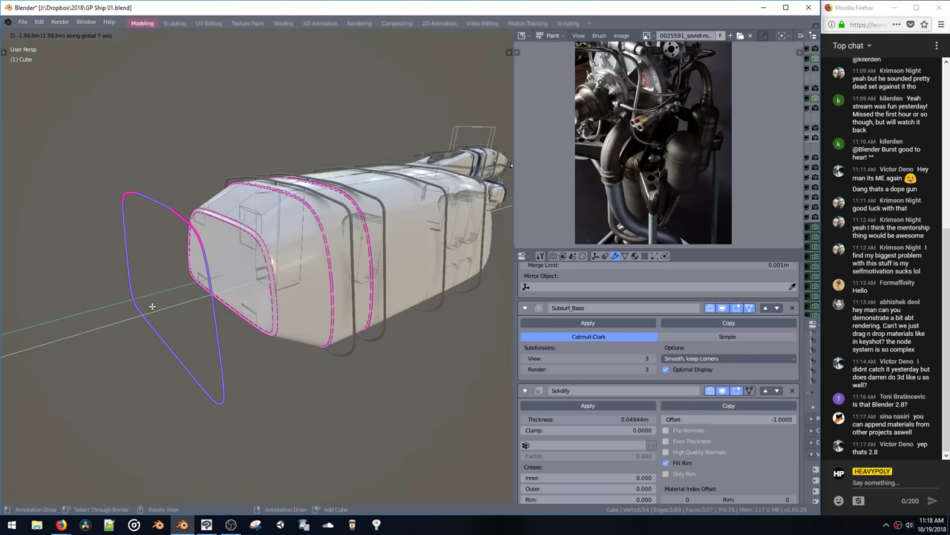
pyautogui.click(208, 297)
pyautogui.moveTo(208, 297); pyautogui.dragTo(223, 292, button='middle')
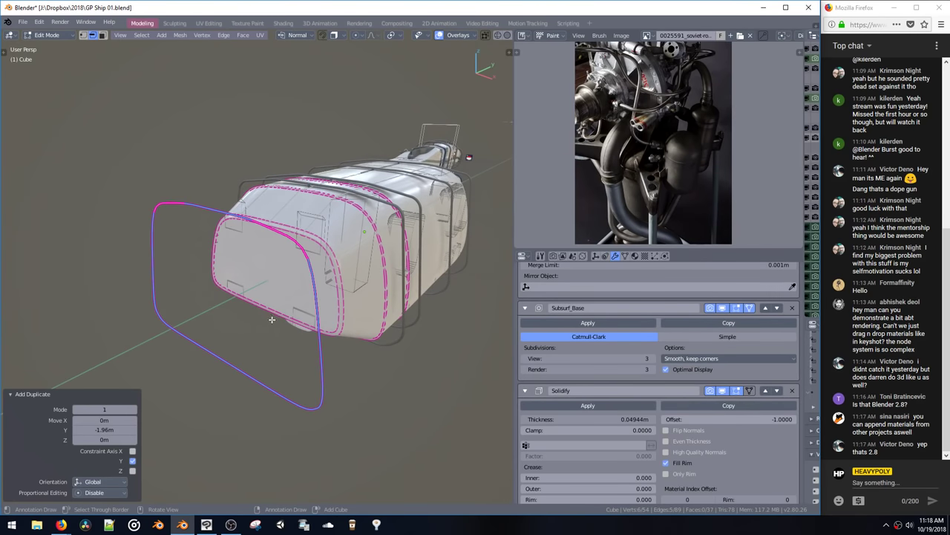
# Step: Separate the duplicated edge loop into its own object and fill it with a face
pyautogui.press('p')
pyautogui.click(272, 309)
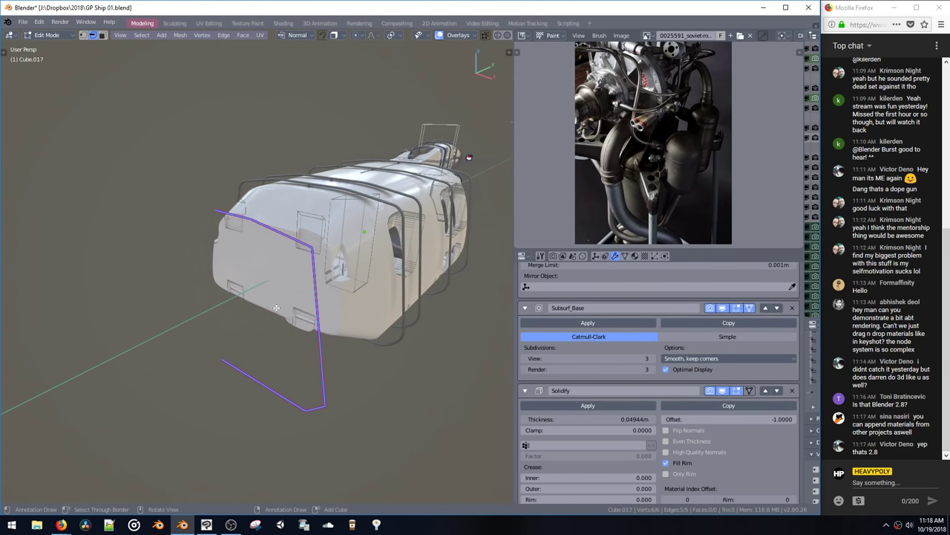
pyautogui.press('f')
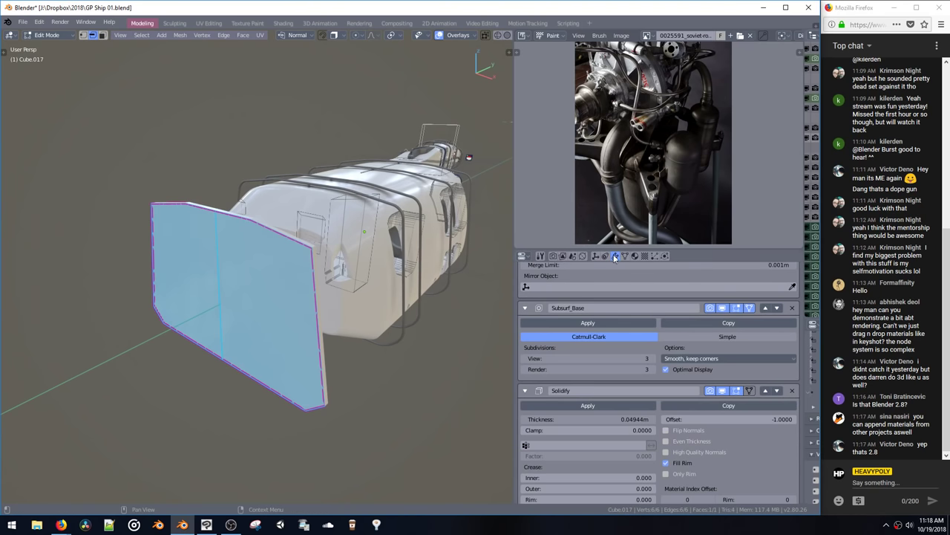
# Step: Try subdivision level 0 on the new panel's Subsurf_Base modifier and restore its view and render levels to 3
pyautogui.hotkey('ctrl', '0')
pyautogui.hotkey('ctrl', '1')
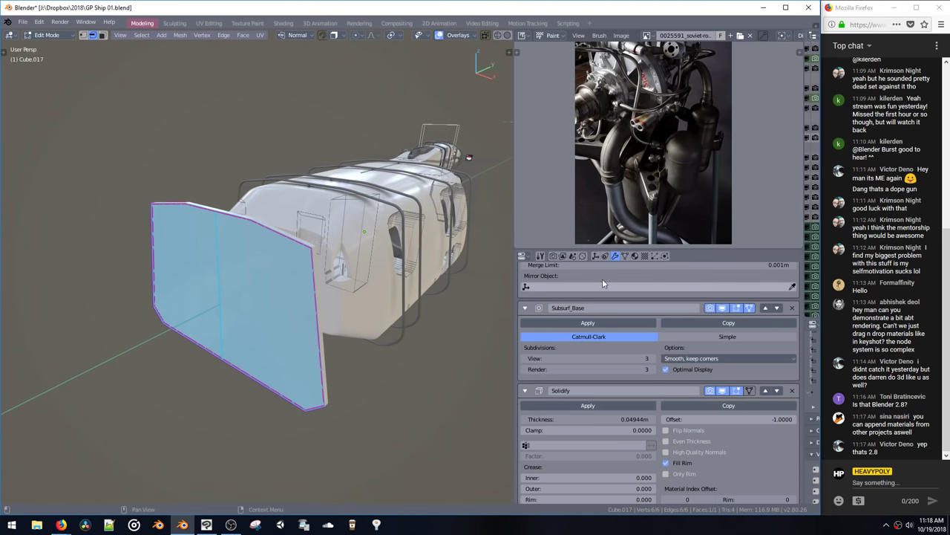
pyautogui.hotkey('ctrl', '0')
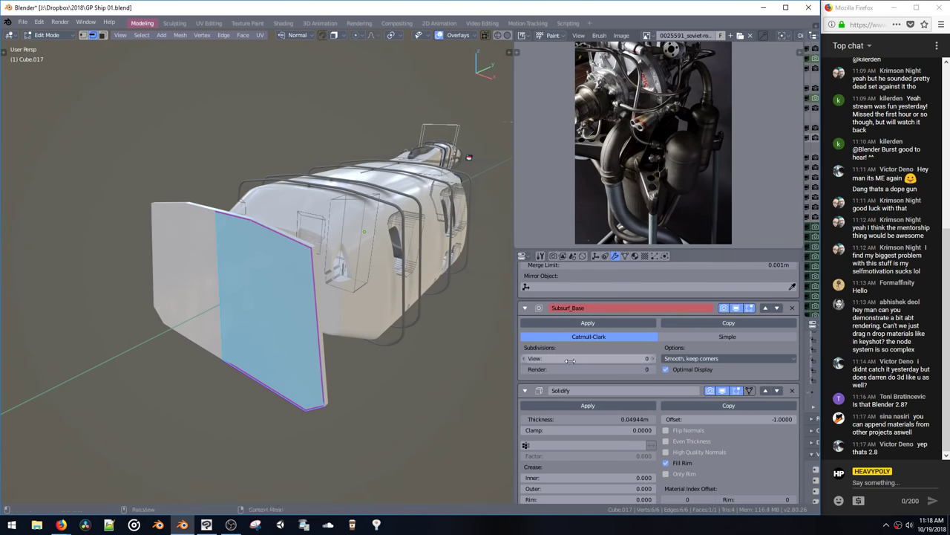
pyautogui.scroll(2, 652, 371)
pyautogui.click(652, 383)
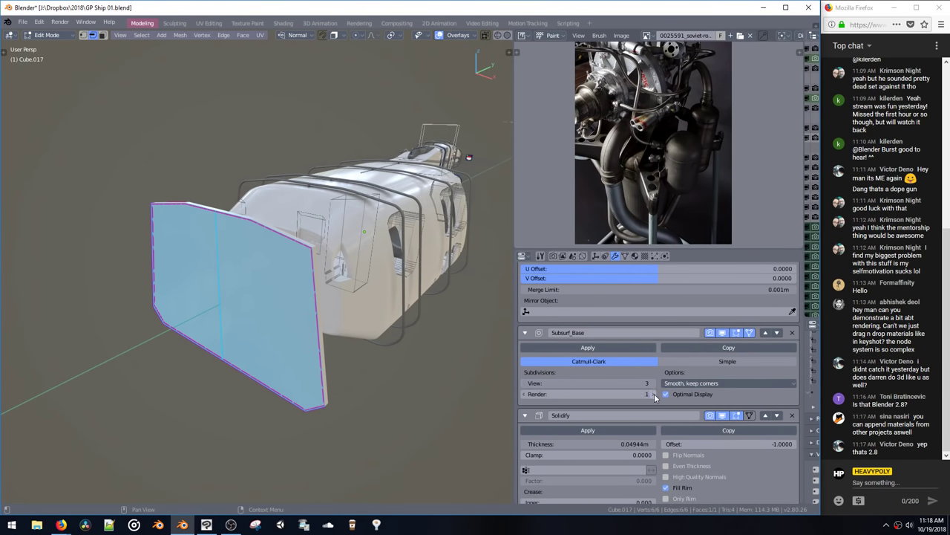
pyautogui.click(654, 394)
pyautogui.click(654, 394)
# Step: Try the Simple subdivision type on the panel's first Subsurf_Base modifier and remove that modifier
pyautogui.moveTo(324, 251); pyautogui.dragTo(371, 234, button='middle')
pyautogui.click(359, 240)
pyautogui.scroll(3, 732, 307)
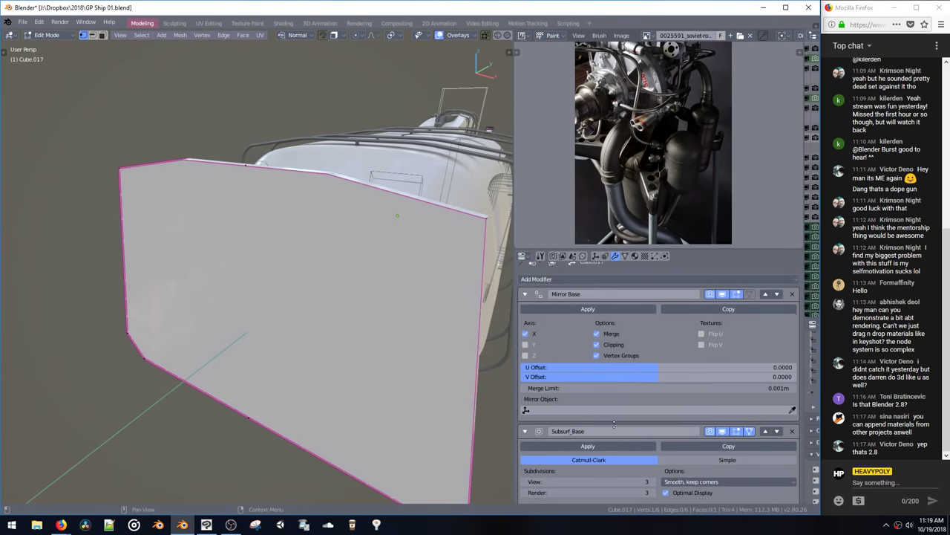
pyautogui.scroll(-3, 733, 308)
pyautogui.scroll(4, 732, 307)
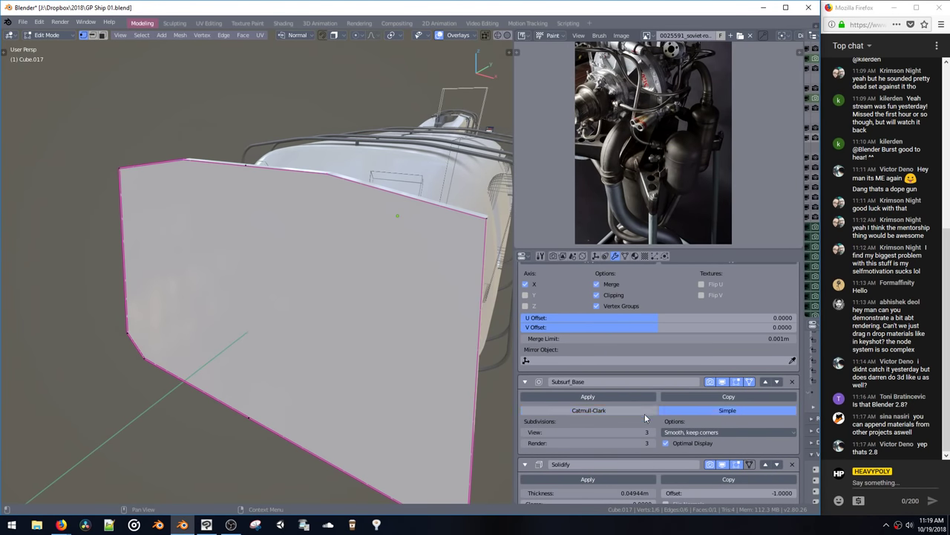
pyautogui.click(682, 435)
pyautogui.click(679, 433)
pyautogui.click(680, 433)
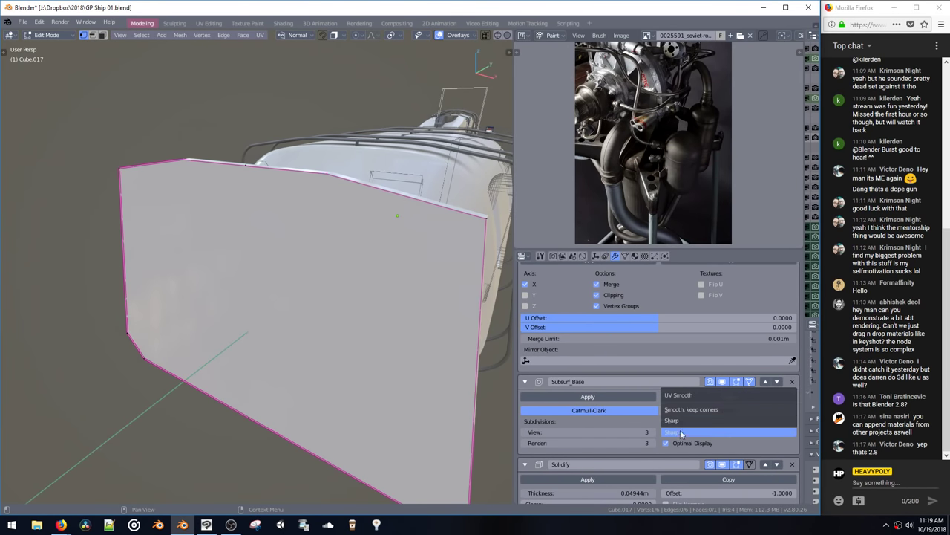
pyautogui.click(681, 410)
pyautogui.click(791, 382)
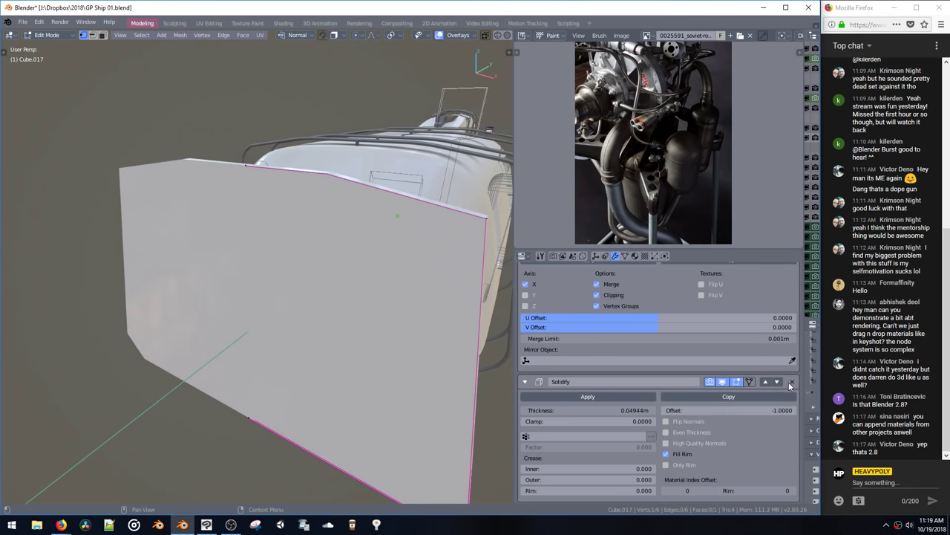
# Step: Select the panel's entire linked mesh and return to object mode
pyautogui.moveTo(315, 275); pyautogui.dragTo(323, 307, button='middle')
pyautogui.hotkey('ctrl', 'l')
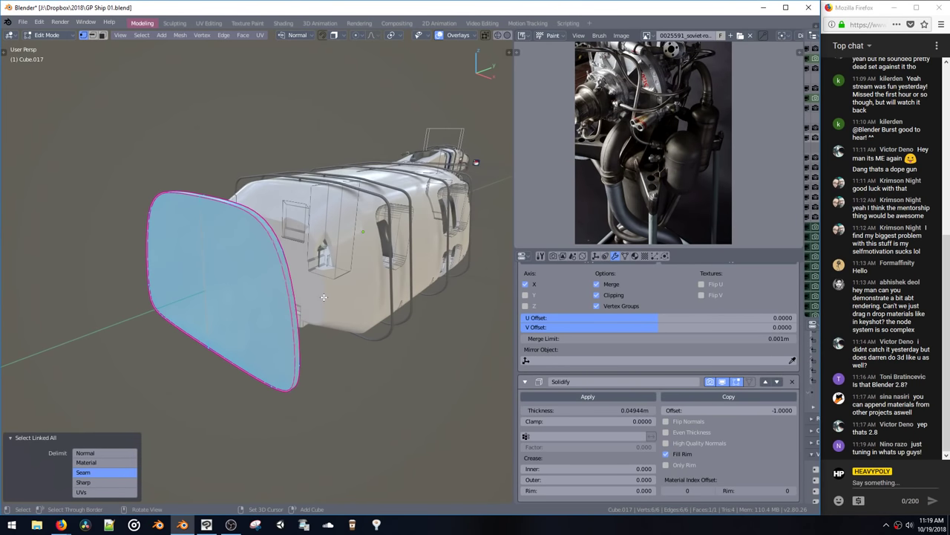
pyautogui.hotkey('ctrl', 'Tab')
pyautogui.click(324, 328)
pyautogui.press('Tab')
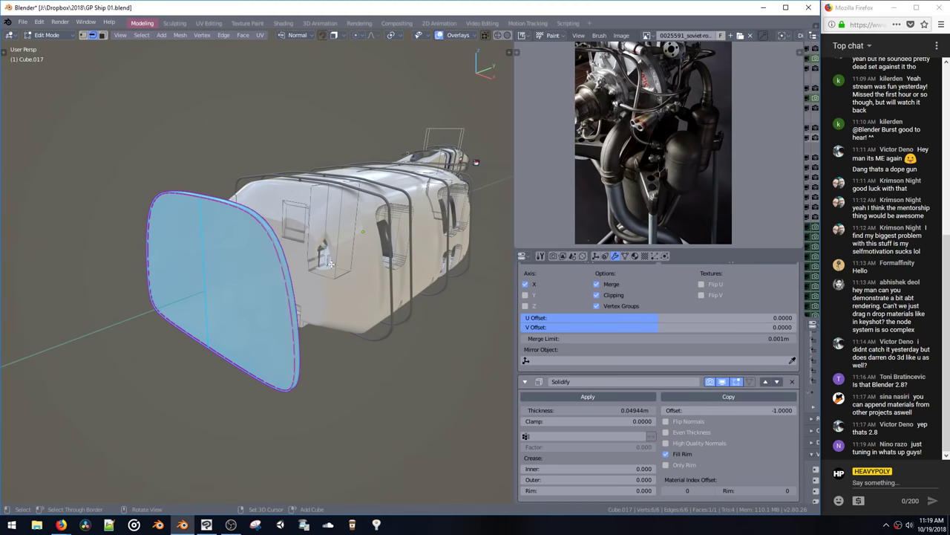
pyautogui.scroll(3, 585, 328)
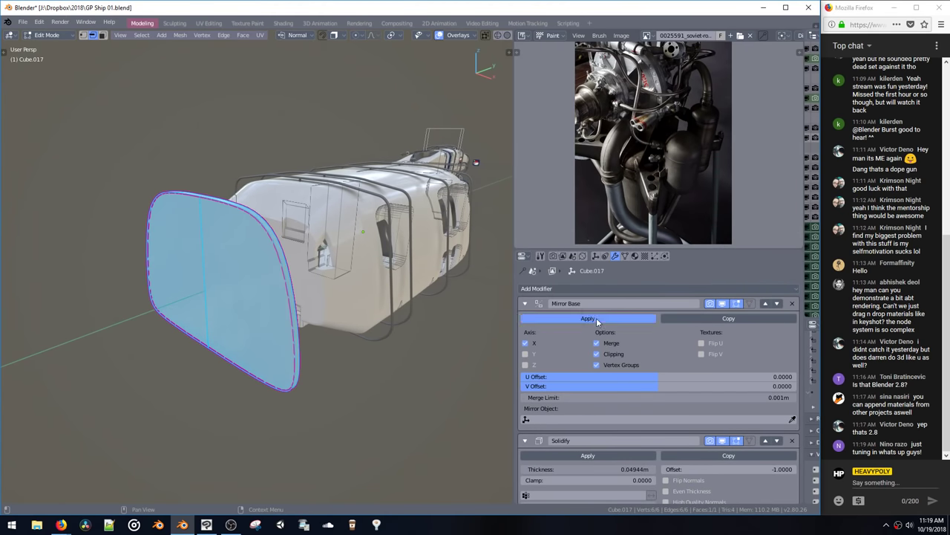
pyautogui.hotkey('ctrl', 'Tab')
pyautogui.click(404, 324)
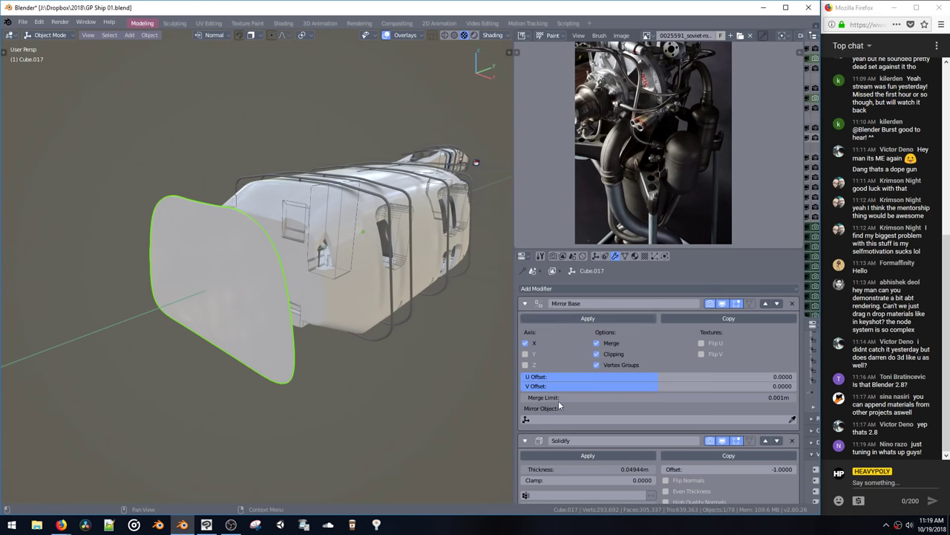
# Step: Remove all Bool_Cutter modifiers and the trailing Subsurf_Base modifier from the panel
pyautogui.scroll(-6, 568, 381)
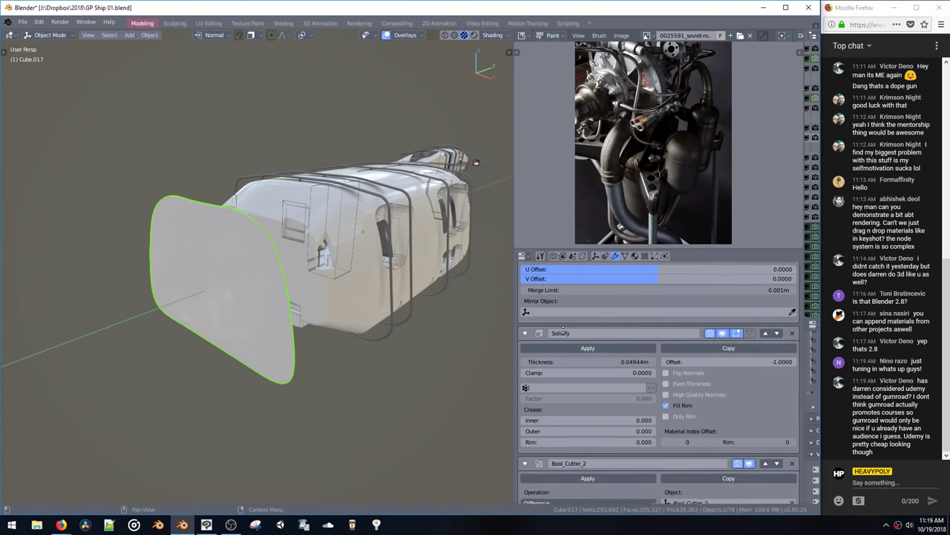
pyautogui.scroll(-8, 571, 337)
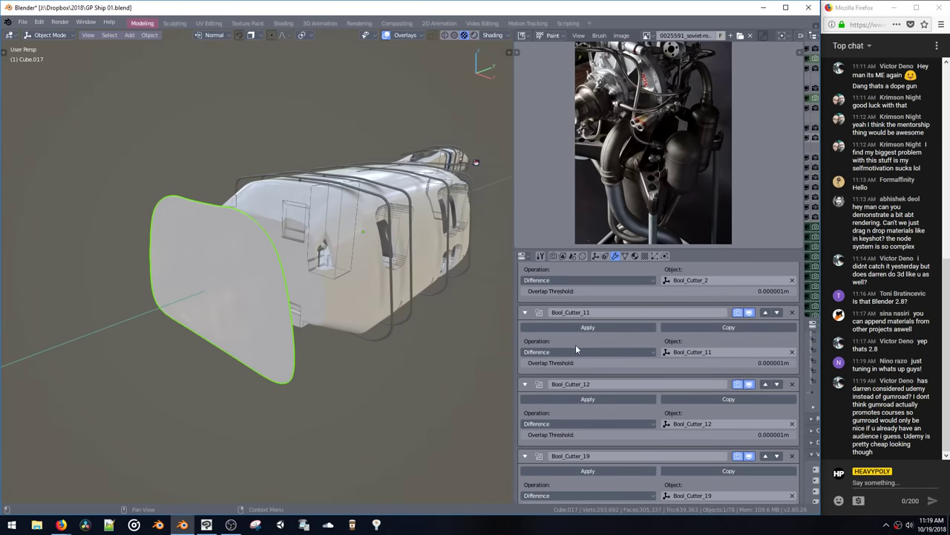
pyautogui.scroll(-6, 574, 346)
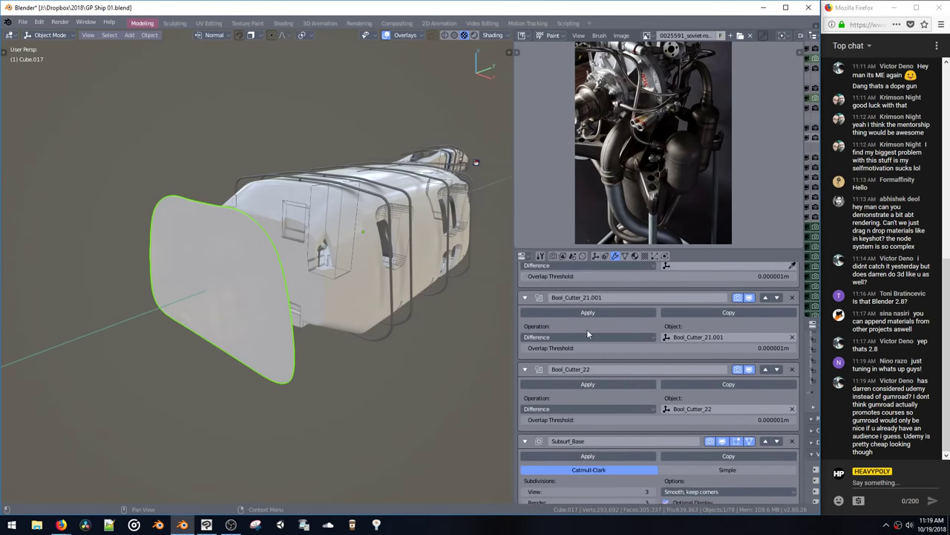
pyautogui.scroll(12, 579, 368)
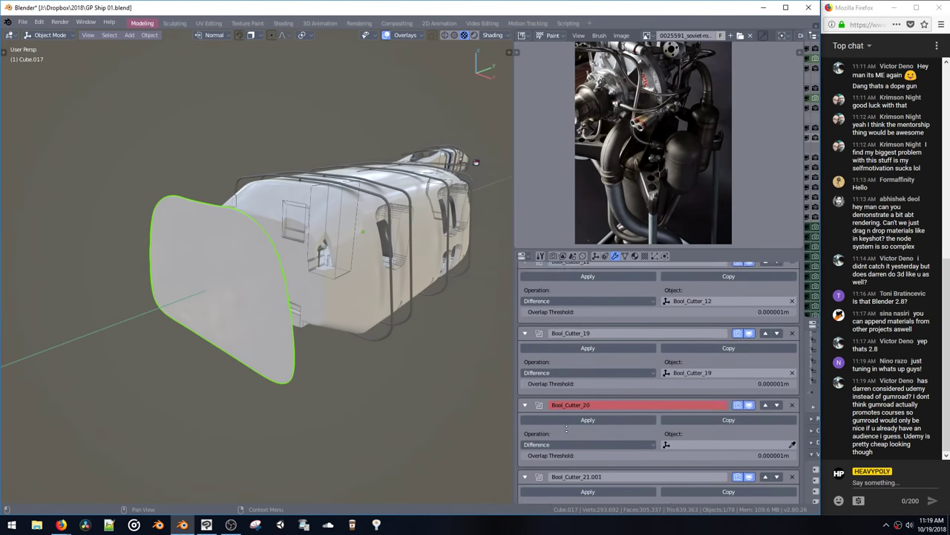
pyautogui.scroll(3, 742, 416)
pyautogui.click(792, 444)
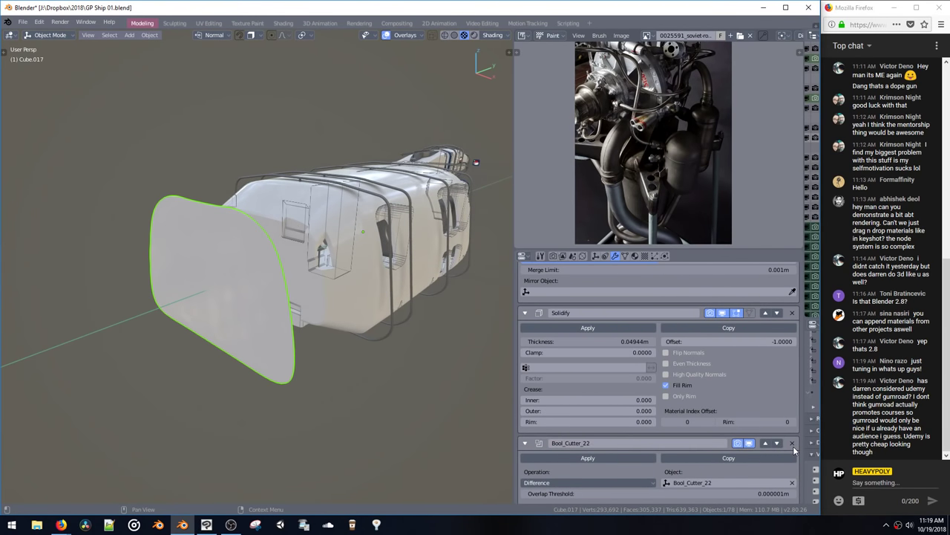
pyautogui.click(793, 443)
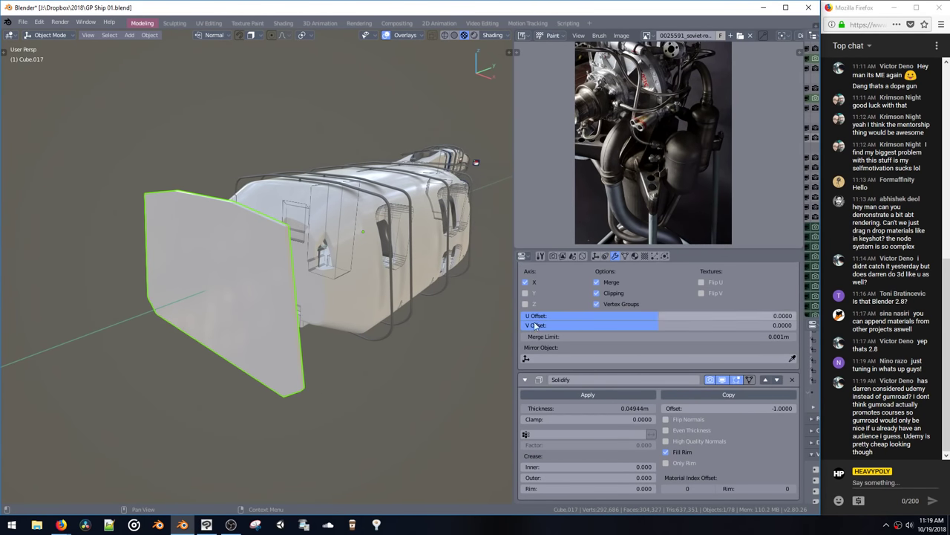
# Step: Apply the panel's Mirror Base modifier and replace its Solidify modifier with a level 3 Subsurf_Base
pyautogui.scroll(2, 703, 402)
pyautogui.click(601, 318)
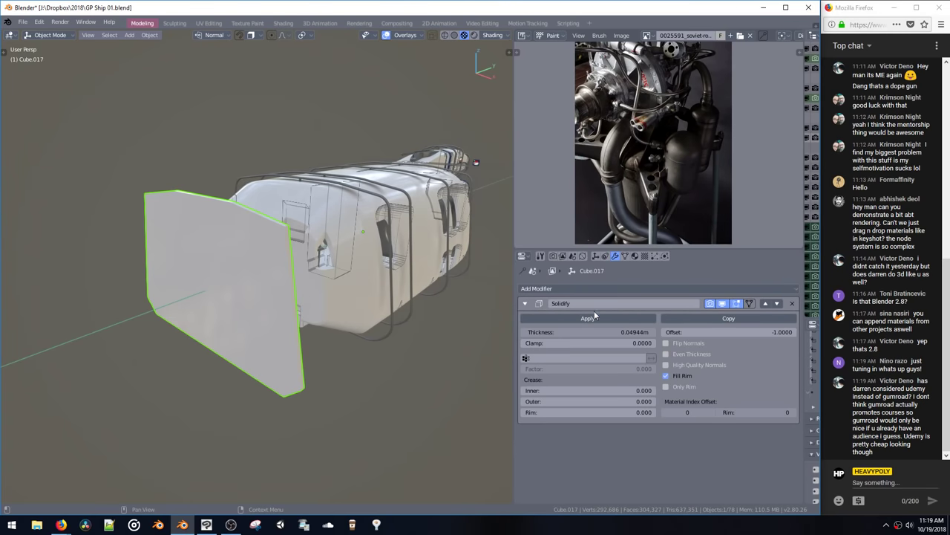
pyautogui.click(557, 319)
pyautogui.press('Tab')
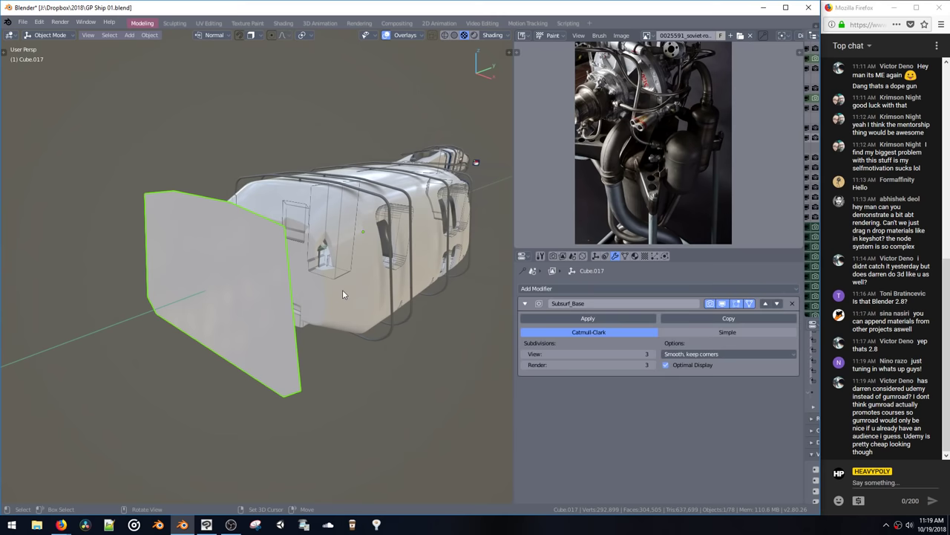
# Step: Clear the creases on the panel's edges and apply its Subsurf_Base modifier
pyautogui.moveTo(319, 269); pyautogui.dragTo(340, 287, button='middle')
pyautogui.press('space')
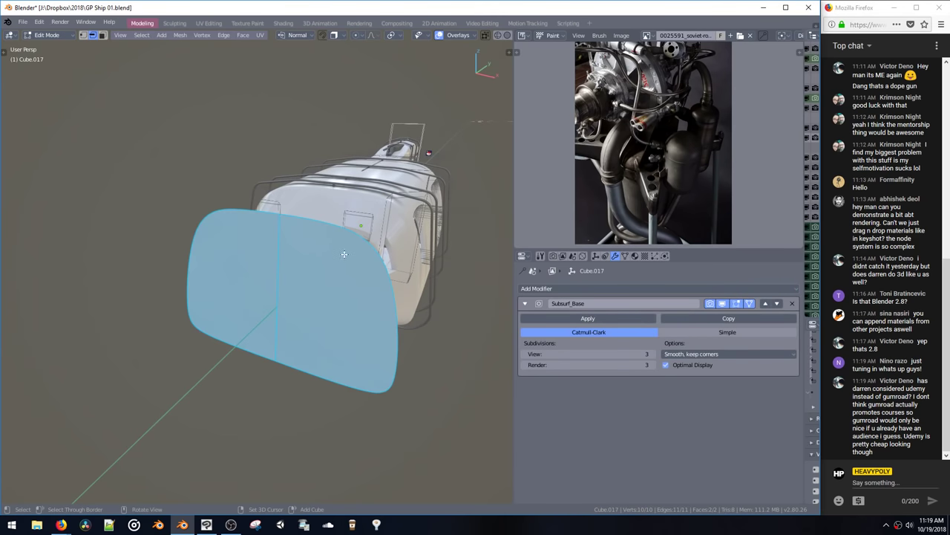
pyautogui.hotkey('ctrl', 'Tab')
pyautogui.click(415, 334)
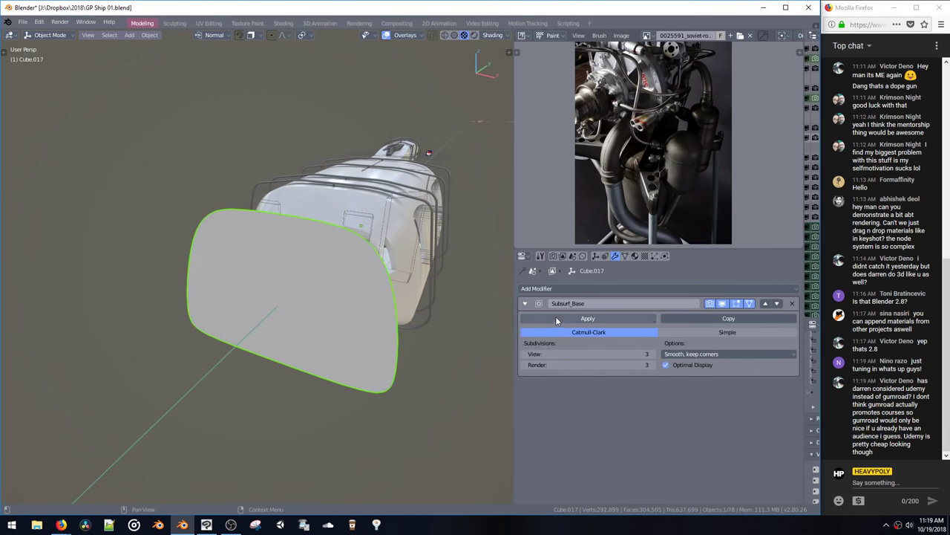
pyautogui.click(555, 318)
# Step: Select the subdivided panel mesh in edit mode and reduce the selection to its boundary loop
pyautogui.press('Tab')
pyautogui.keyDown('alt'); pyautogui.click(311, 220); pyautogui.keyUp('alt')
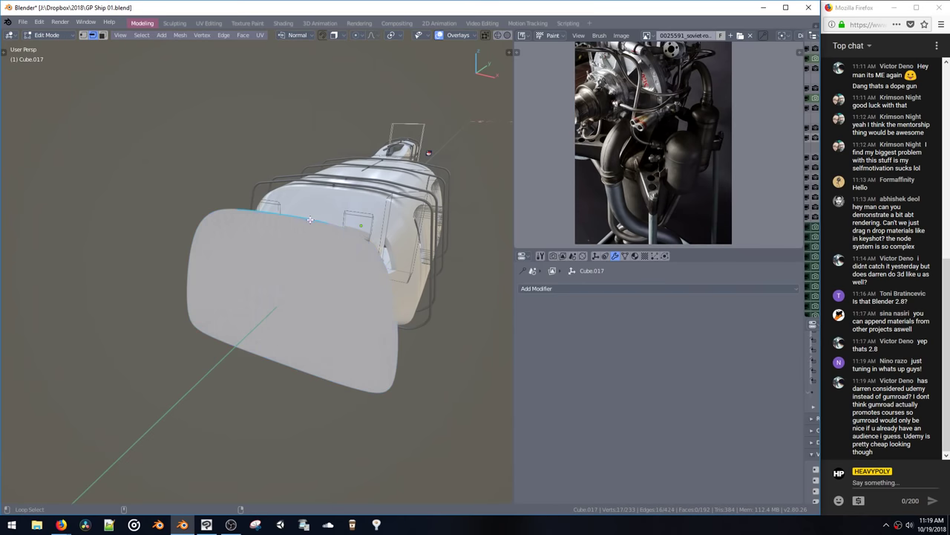
pyautogui.hotkey('ctrl', 'l')
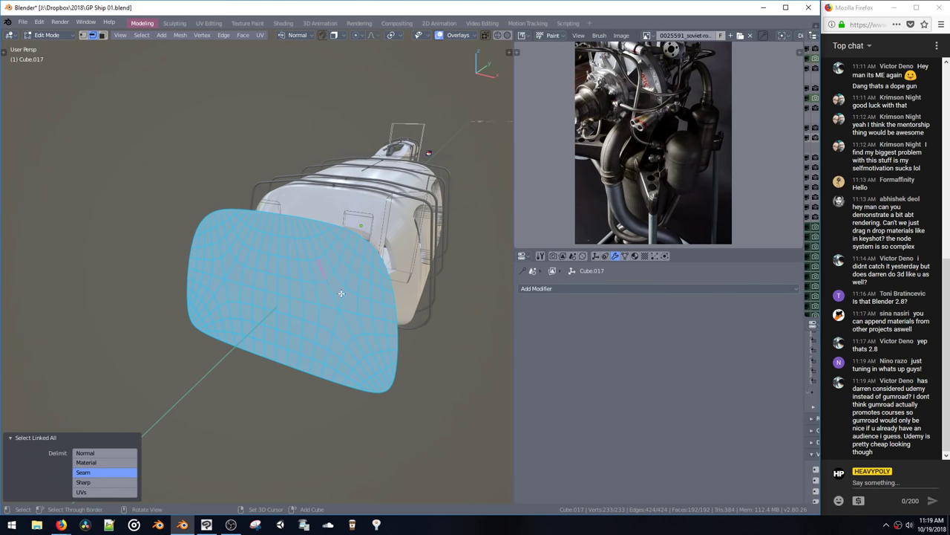
pyautogui.press('space')
pyautogui.click(379, 303)
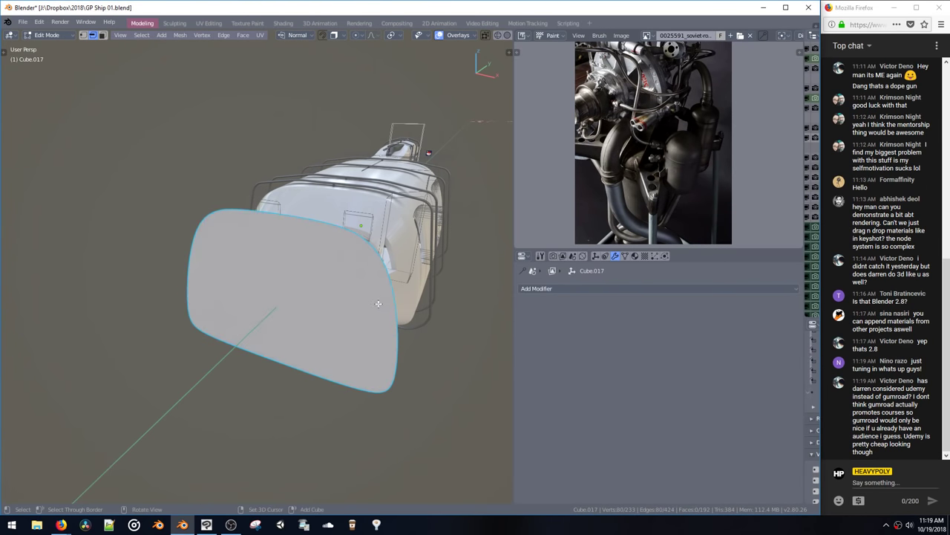
# Step: Duplicate the panel's boundary loop in place and scale the copy by 1.13
pyautogui.hotkey('shift', 'd')
pyautogui.rightClick(382, 318)
pyautogui.press('s')
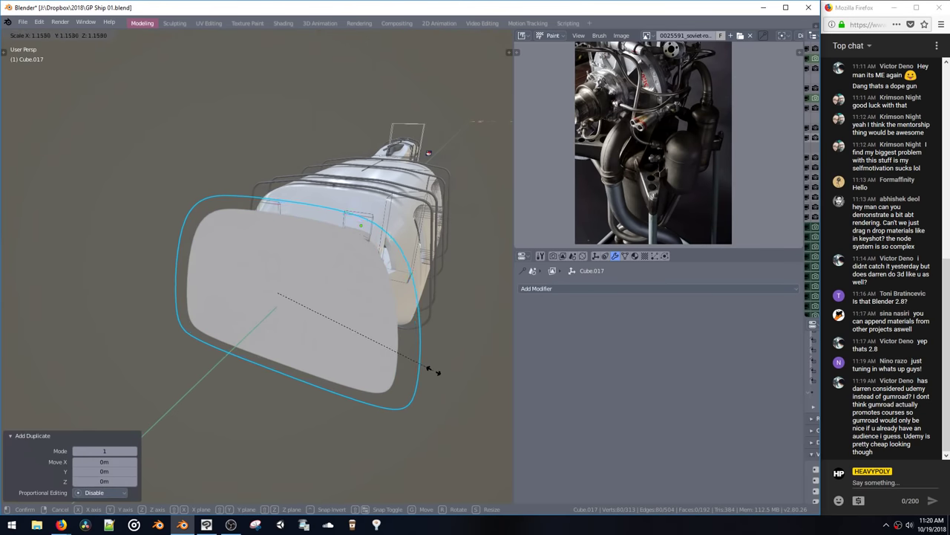
pyautogui.click(434, 370)
# Step: Move the enlarged loop about 1.6 m along Y so it surrounds the hull at the front bar
pyautogui.moveTo(434, 370); pyautogui.dragTo(371, 334, button='middle')
pyautogui.press('g')
pyautogui.press('y')
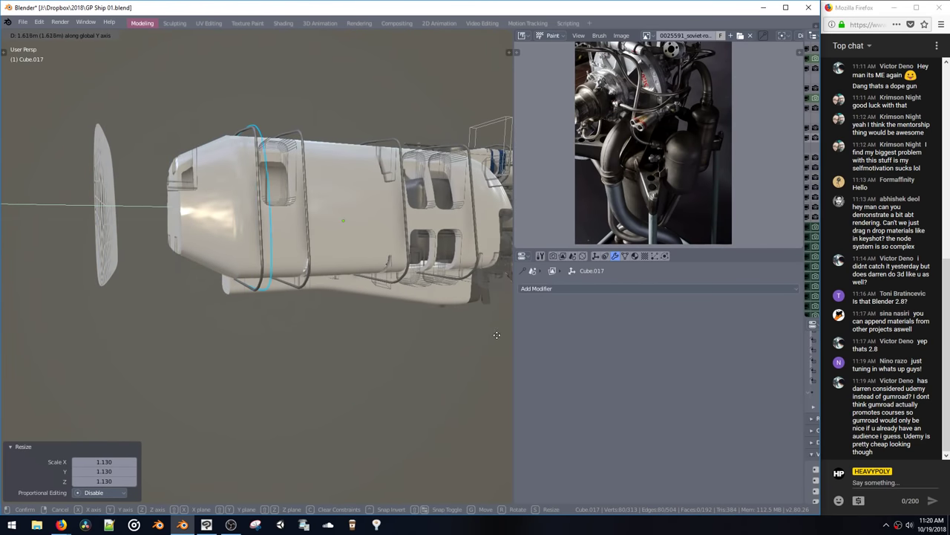
pyautogui.click(494, 335)
# Step: Select the enlarged loop around the hull and fill it with a single face
pyautogui.moveTo(492, 336); pyautogui.dragTo(165, 163, button='middle')
pyautogui.press('Tab')
pyautogui.press('Tab')
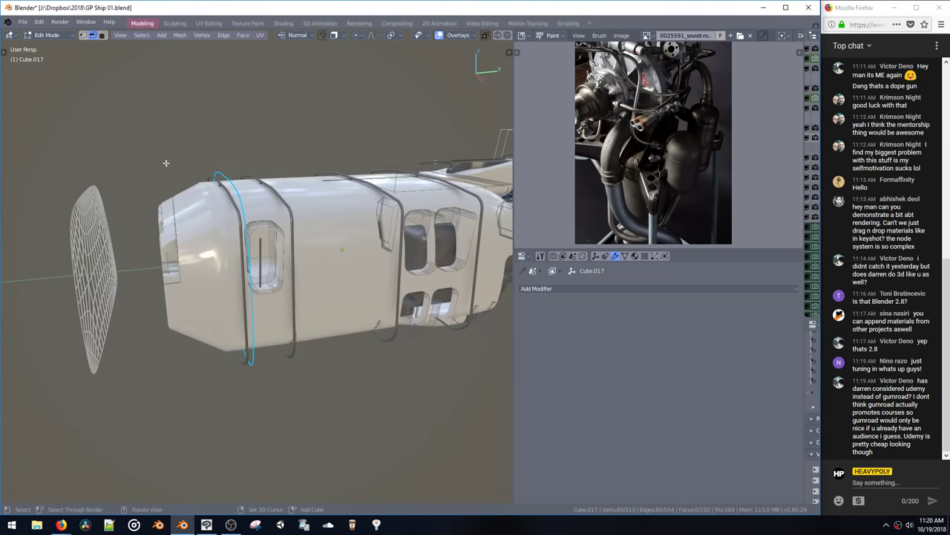
pyautogui.moveTo(165, 162); pyautogui.dragTo(297, 388)
pyautogui.press('f')
# Step: Delete the original subdivided panel ahead of the nose and return to object mode
pyautogui.moveTo(122, 232)
pyautogui.mouseDown(button='middle')
pyautogui.moveTo(163, 238)
pyautogui.moveTo(71, 175)
pyautogui.mouseUp(button='middle')
pyautogui.moveTo(71, 175); pyautogui.dragTo(202, 410)
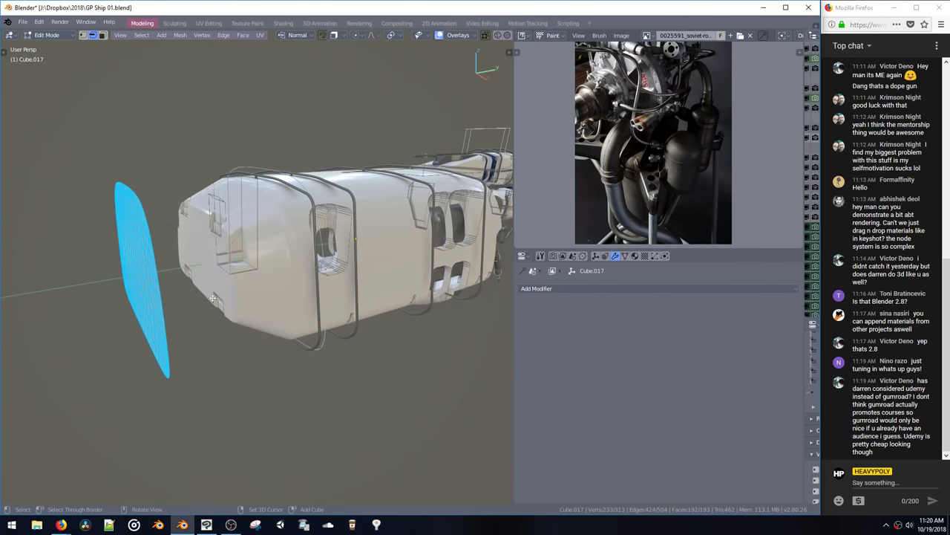
pyautogui.press('x')
pyautogui.moveTo(212, 298); pyautogui.dragTo(180, 231, button='middle')
pyautogui.press('Tab')
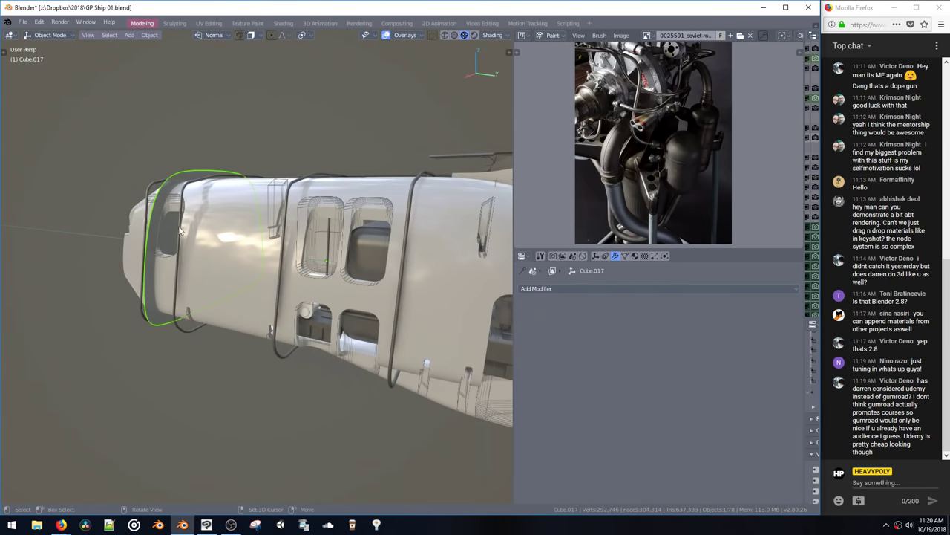
# Step: Delete the three front hull bars from the bar cage mesh
pyautogui.click(178, 219)
pyautogui.press('space')
pyautogui.moveTo(111, 160); pyautogui.dragTo(426, 419)
pyautogui.moveTo(426, 419); pyautogui.dragTo(352, 282, button='middle')
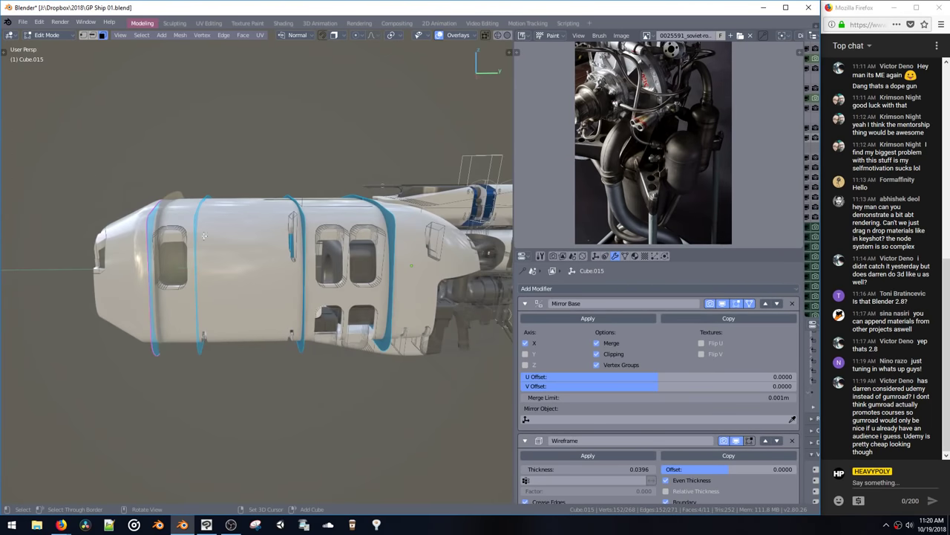
pyautogui.moveTo(87, 169); pyautogui.dragTo(329, 406)
pyautogui.press('x')
pyautogui.moveTo(326, 401); pyautogui.dragTo(182, 278, button='middle')
# Step: Join the new filled loop object into the bar cage object
pyautogui.press('space')
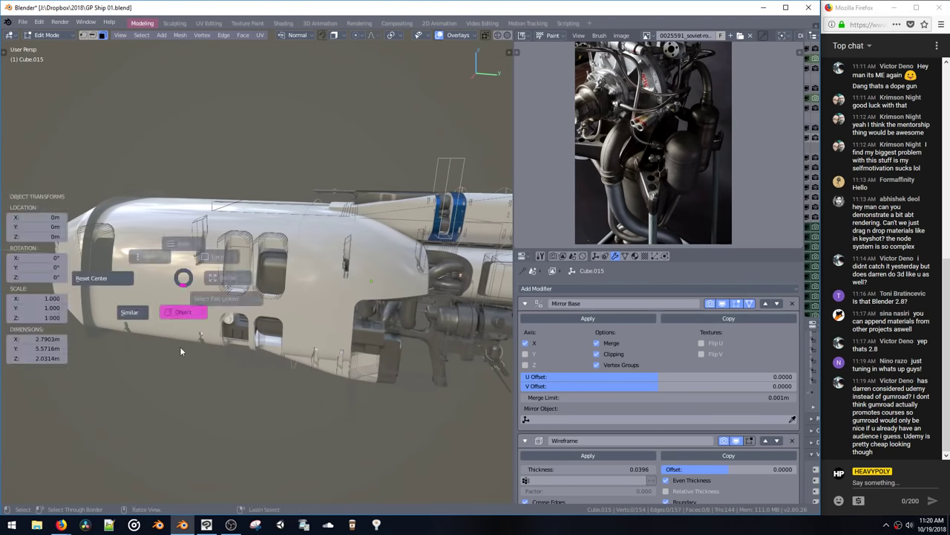
pyautogui.click(99, 201)
pyautogui.moveTo(115, 214); pyautogui.dragTo(219, 204, button='middle')
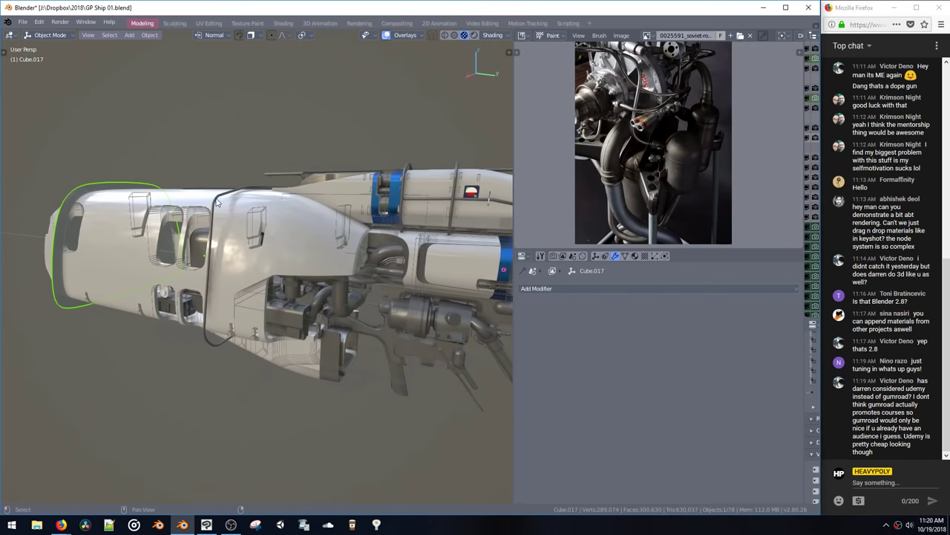
pyautogui.click(214, 208)
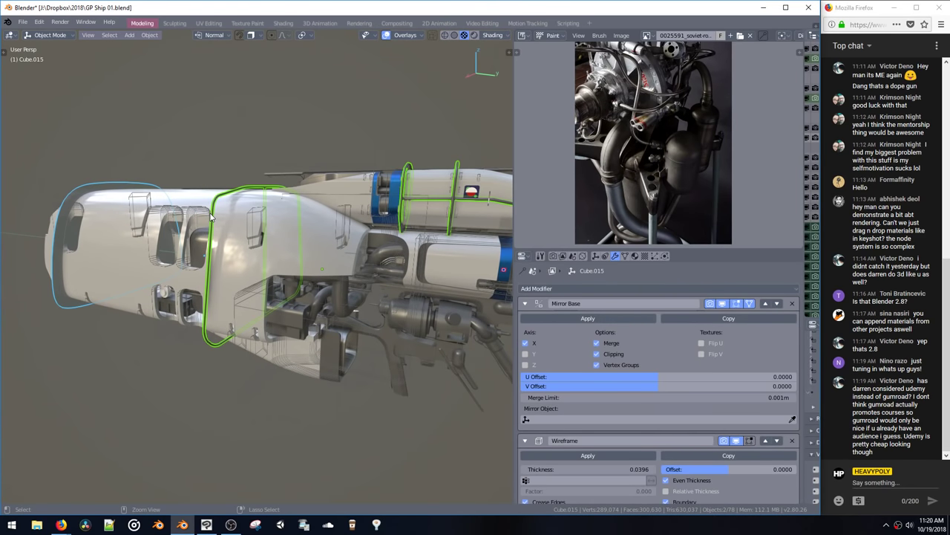
pyautogui.hotkey('ctrl', 'j')
# Step: Delete the remaining old hull bar geometry from the joined bar cage mesh
pyautogui.moveTo(213, 214); pyautogui.dragTo(182, 196, button='middle')
pyautogui.press('Tab')
pyautogui.hotkey('ctrl', 'Tab')
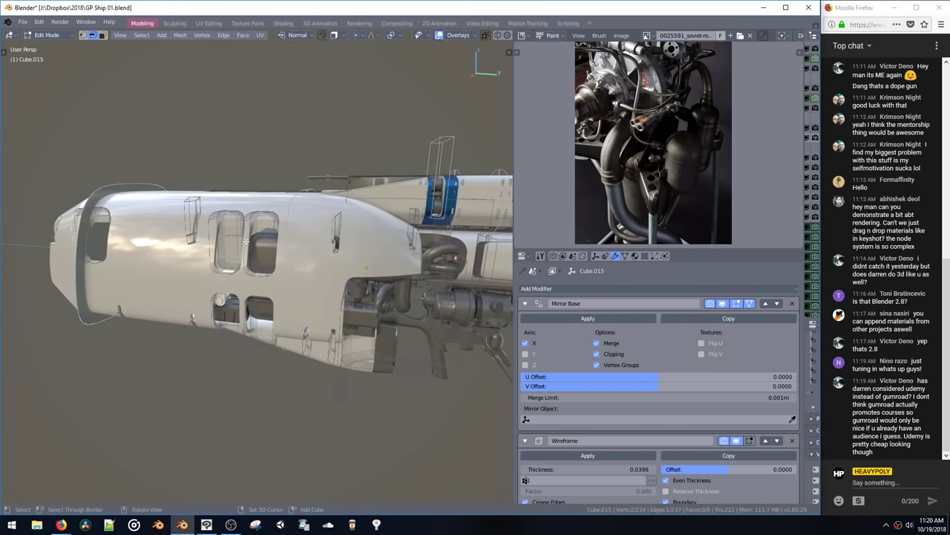
pyautogui.hotkey('ctrl', 'Tab')
pyautogui.click(249, 251)
pyautogui.press('Tab')
pyautogui.press('x')
# Step: Select the new loop's linked mesh around the hull front and crease its edges
pyautogui.doubleClick(102, 209)
pyautogui.hotkey('shift', 'e')
pyautogui.click(158, 208)
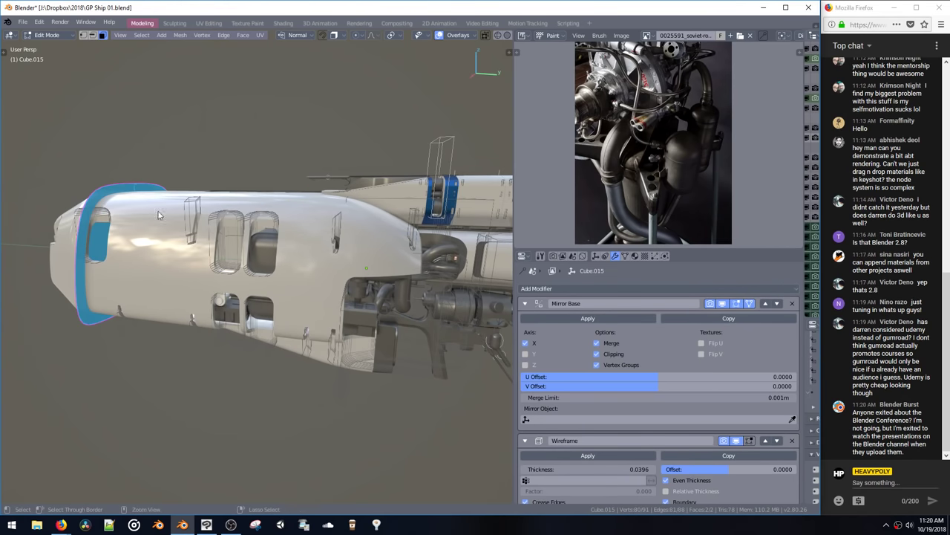
# Step: Select the new loop's vertices across the hull front from the orthographic top view and remove the bar cage's Mirror Base modifier
pyautogui.hotkey('ctrl', 'Tab')
pyautogui.click(153, 265)
pyautogui.keyDown('ctrl'); pyautogui.moveTo(164, 241); pyautogui.dragTo(111, 241, button='middle'); pyautogui.keyUp('ctrl')
pyautogui.keyDown('shift'); pyautogui.moveTo(112, 241); pyautogui.dragTo(174, 218, button='middle'); pyautogui.keyUp('shift')
pyautogui.press('Tab')
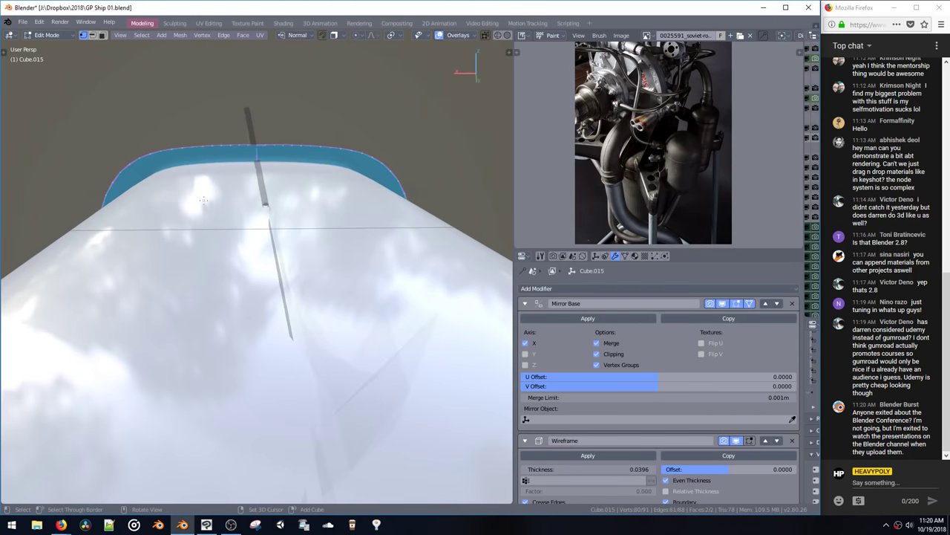
pyautogui.moveTo(393, 171); pyautogui.dragTo(355, 175, button='middle')
pyautogui.press('v')
pyautogui.click(322, 152)
pyautogui.keyDown('shift'); pyautogui.moveTo(312, 198); pyautogui.dragTo(342, 213, button='middle'); pyautogui.keyUp('shift')
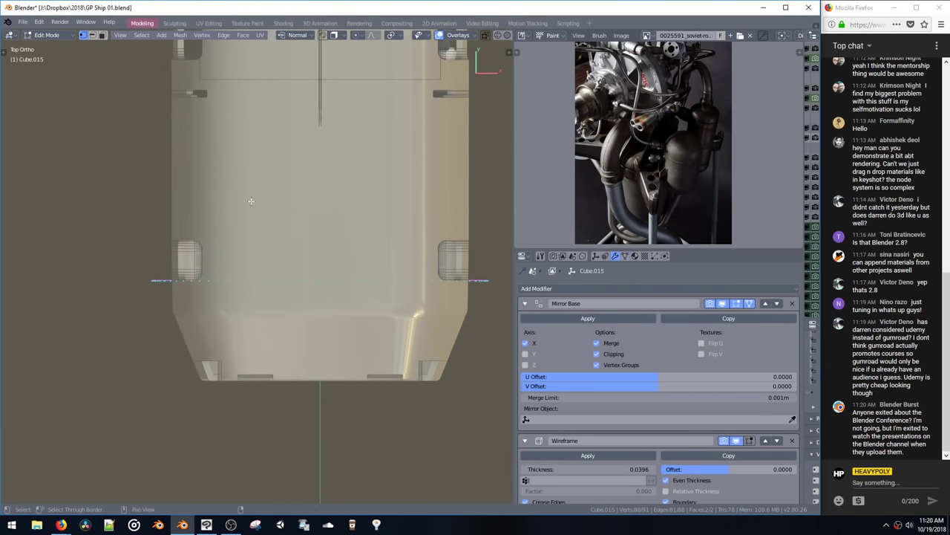
pyautogui.moveTo(91, 209); pyautogui.dragTo(311, 352)
pyautogui.moveTo(121, 257); pyautogui.dragTo(320, 335)
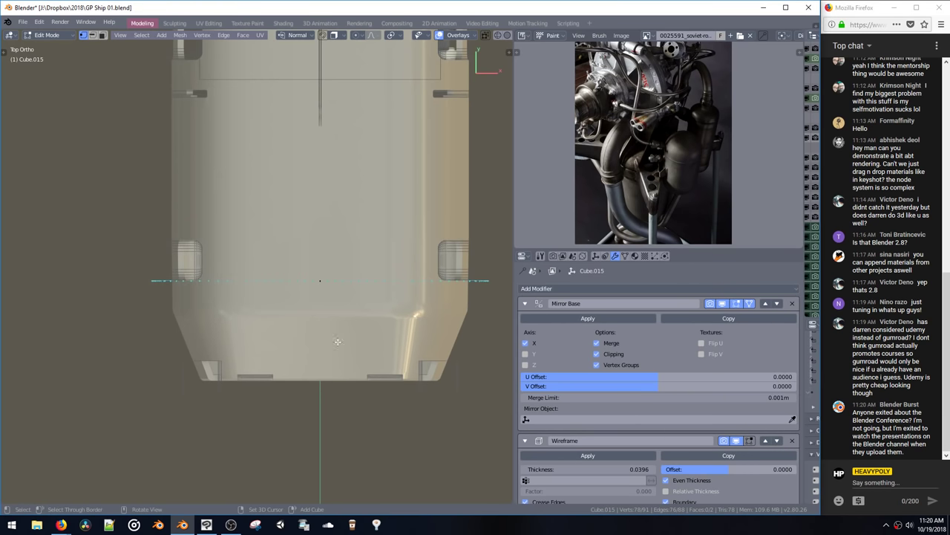
pyautogui.click(793, 304)
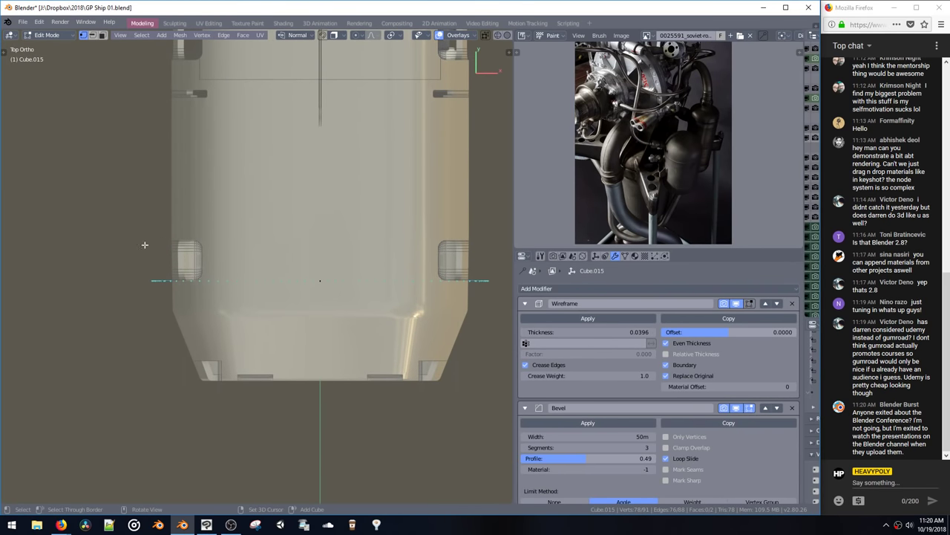
# Step: Delete the front loop's vertices on one side of the hull's centre line, keeping only the half needed for mirroring
pyautogui.moveTo(128, 241); pyautogui.dragTo(291, 319)
pyautogui.moveTo(310, 309); pyautogui.dragTo(148, 214, button='middle')
pyautogui.click(644, 289)
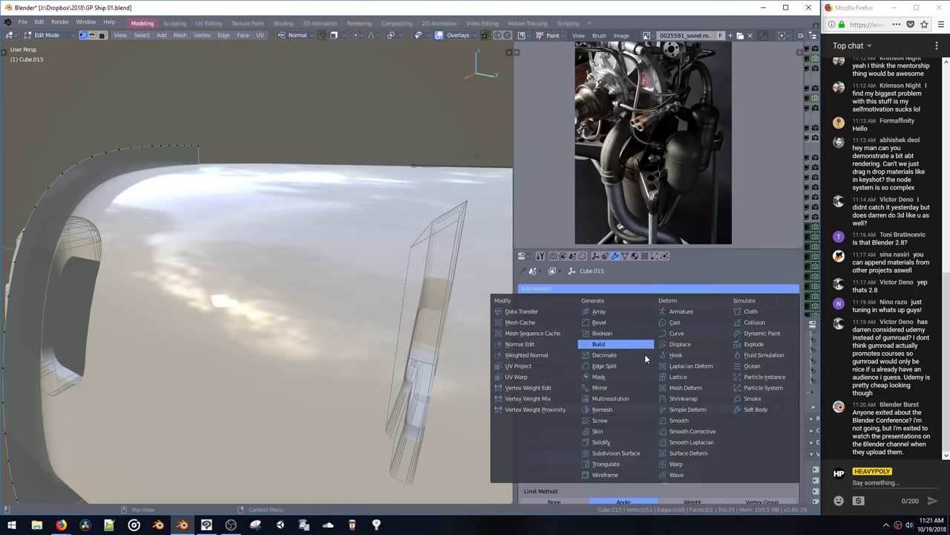
pyautogui.click(624, 386)
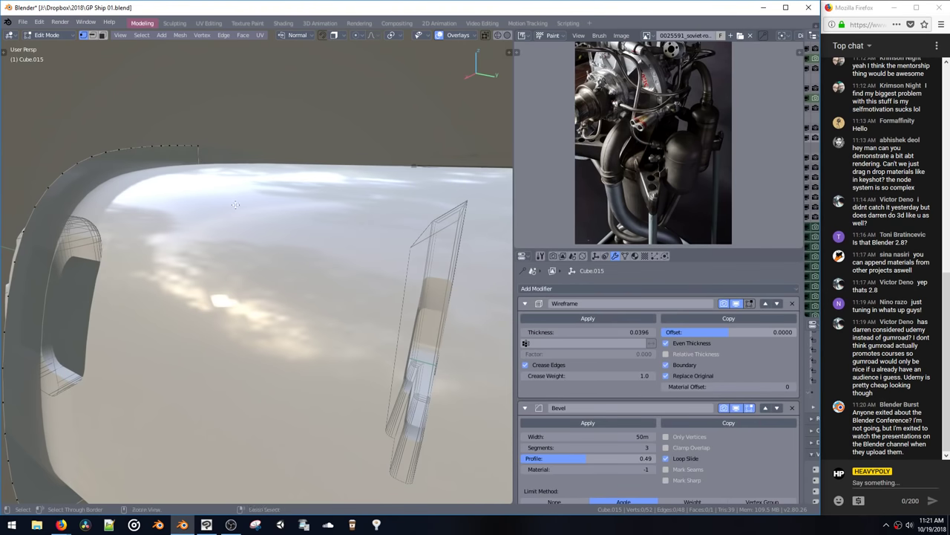
pyautogui.moveTo(235, 204); pyautogui.dragTo(442, 266, button='middle')
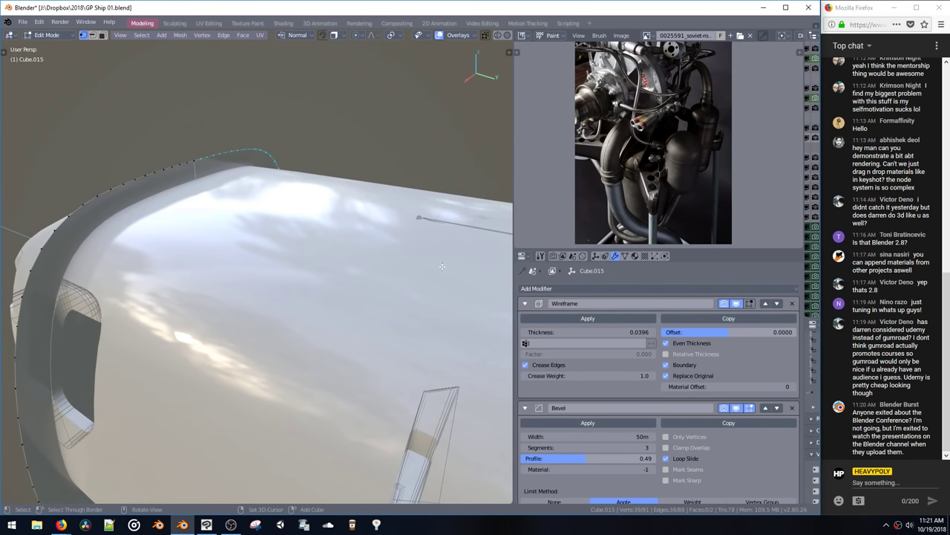
pyautogui.press('x')
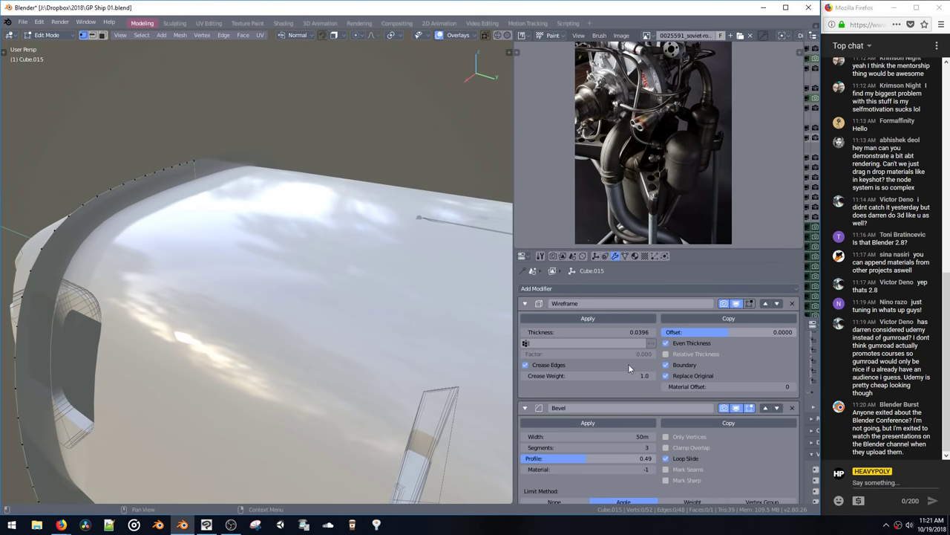
# Step: Remove the old Mirror modifier after the Bevel and mirror the half loop across X with a fresh symmetry modifier
pyautogui.scroll(-8, 629, 371)
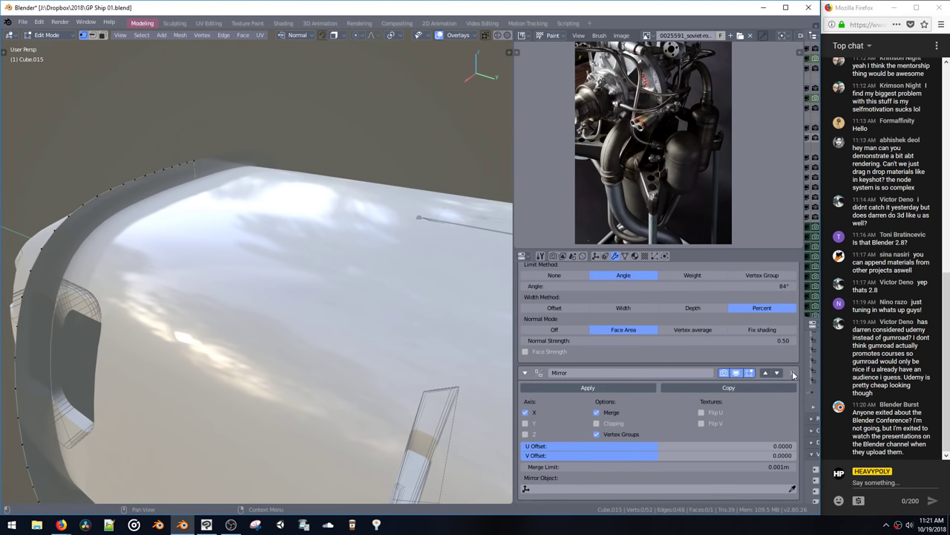
pyautogui.click(791, 372)
pyautogui.press('Tab')
pyautogui.moveTo(237, 237); pyautogui.dragTo(322, 225, button='middle')
pyautogui.hotkey('alt', 'shift', 'x')
pyautogui.click(306, 223)
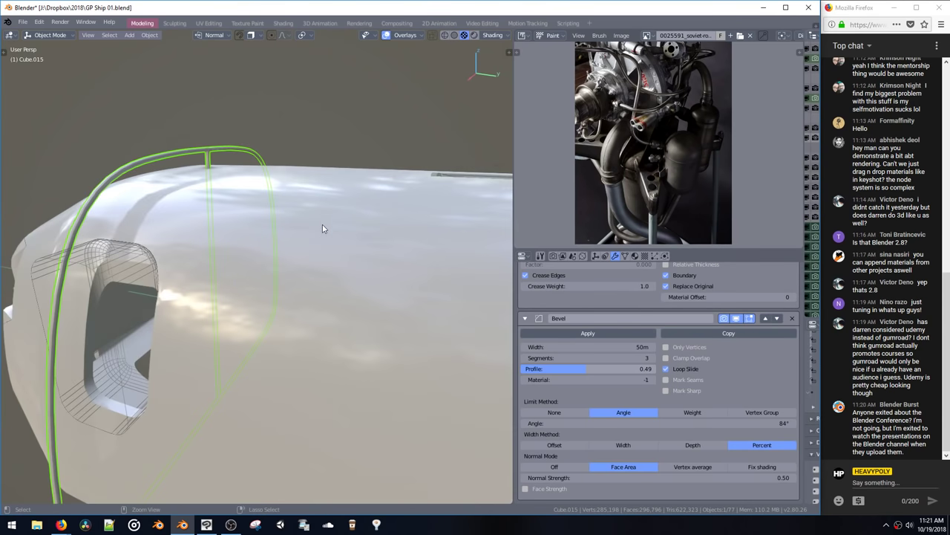
pyautogui.scroll(-6, 314, 258)
pyautogui.keyDown('shift'); pyautogui.moveTo(367, 288); pyautogui.dragTo(256, 262, button='middle'); pyautogui.keyUp('shift')
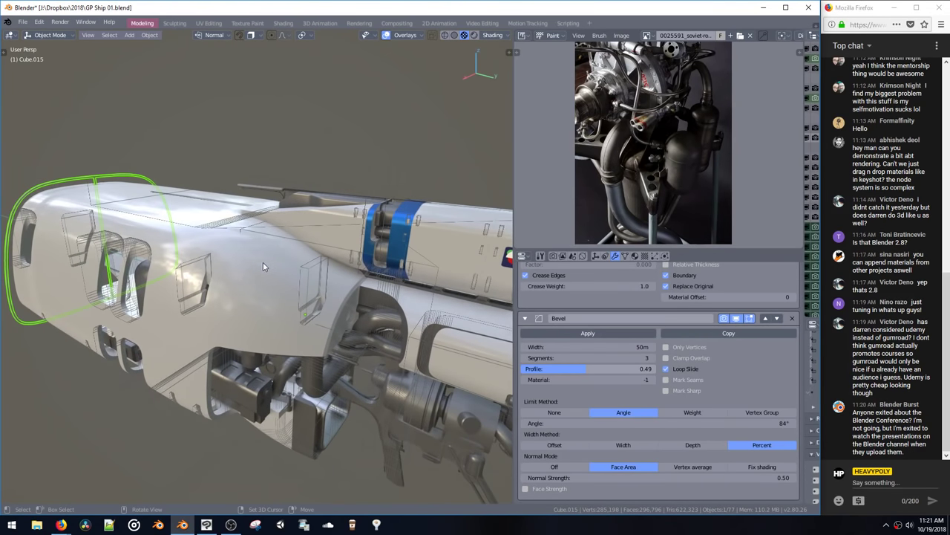
# Step: Switch to the Firefox live chat and read the comments about Udemy, Gumroad and the Blender Conference
pyautogui.press('shift')
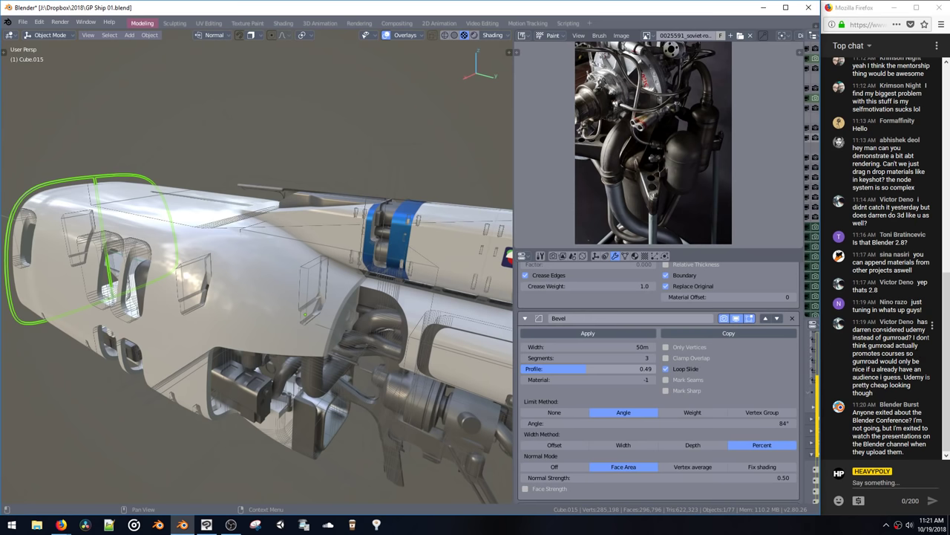
pyautogui.moveTo(883, 328); pyautogui.dragTo(882, 354)
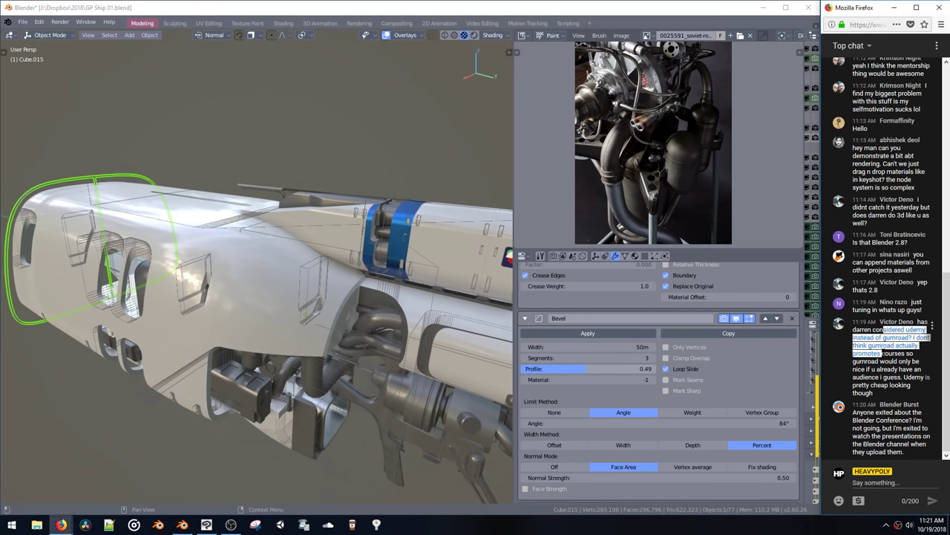
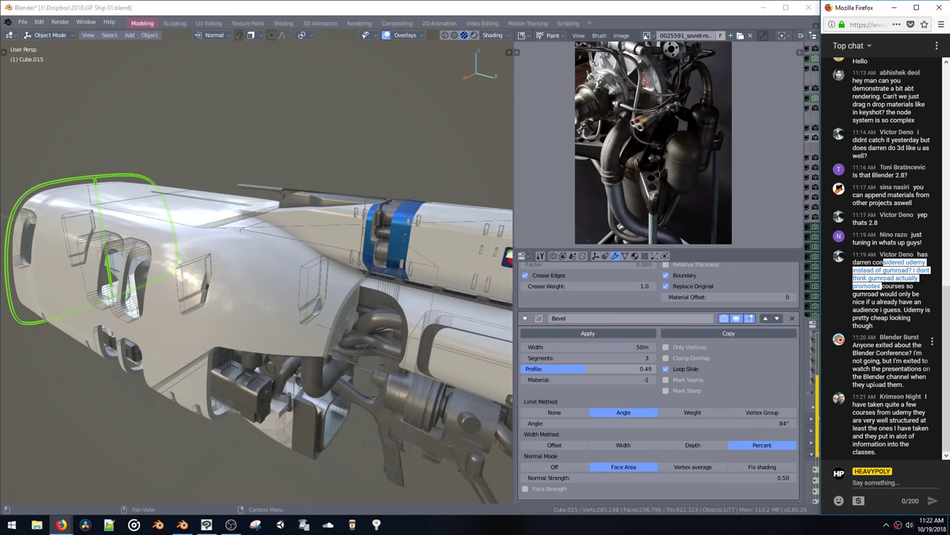
pyautogui.click(899, 360)
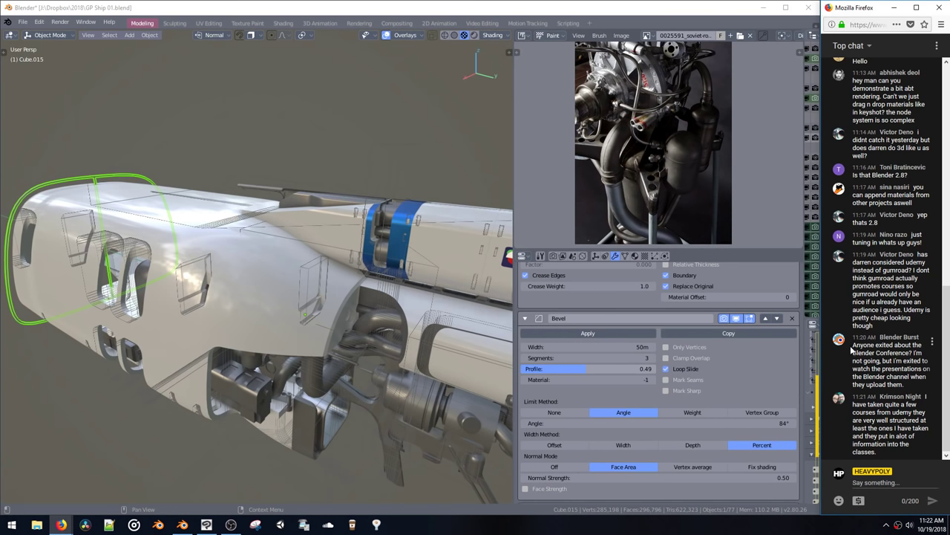
pyautogui.moveTo(852, 349); pyautogui.dragTo(906, 392)
pyautogui.click(906, 392)
# Step: Duplicate the front loop's filled face rearward along the hull by about 0.73 m in Edit Mode
pyautogui.moveTo(361, 269)
pyautogui.mouseDown(button='middle')
pyautogui.moveTo(361, 255)
pyautogui.moveTo(423, 246)
pyautogui.moveTo(371, 260)
pyautogui.mouseUp(button='middle')
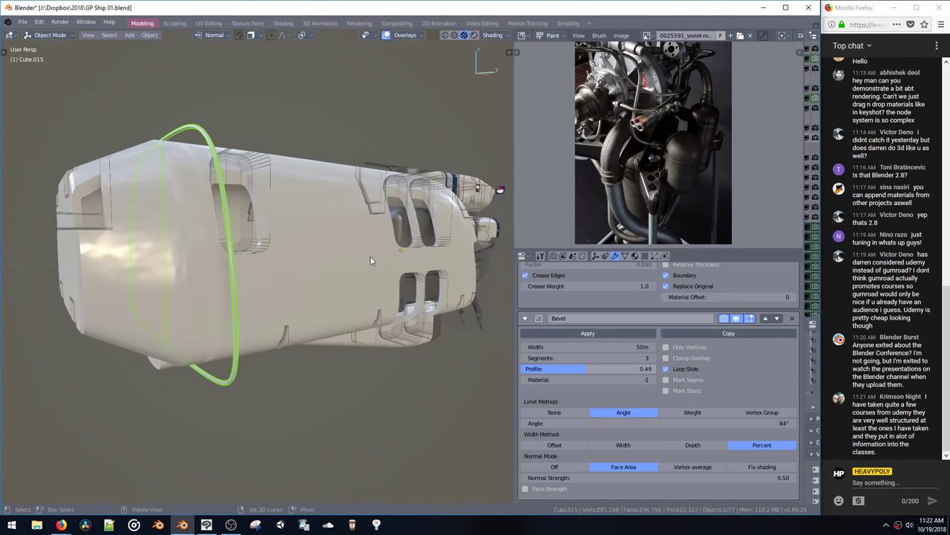
pyautogui.press('space')
pyautogui.click(223, 278)
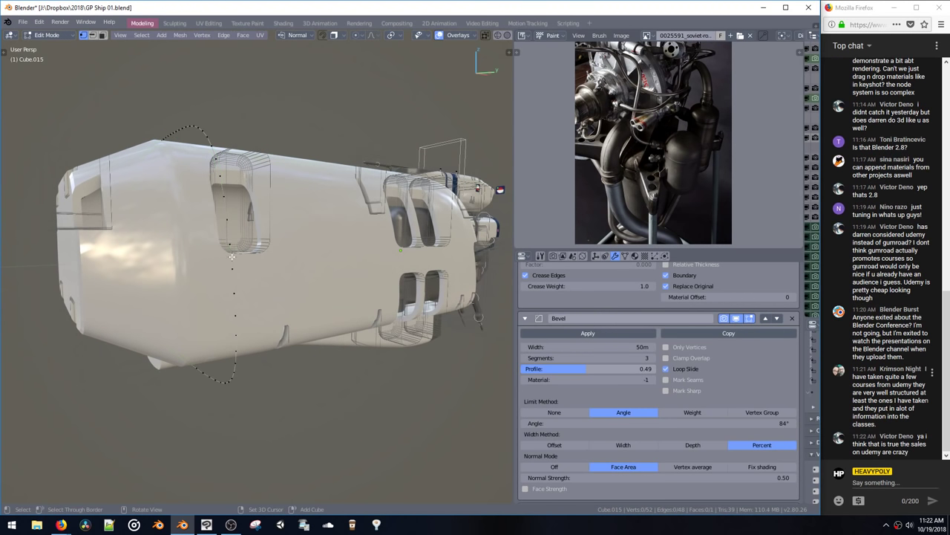
pyautogui.moveTo(211, 254); pyautogui.dragTo(147, 238, button='middle')
pyautogui.moveTo(184, 293); pyautogui.dragTo(272, 489)
pyautogui.moveTo(216, 409); pyautogui.dragTo(192, 430, button='middle')
pyautogui.press('e')
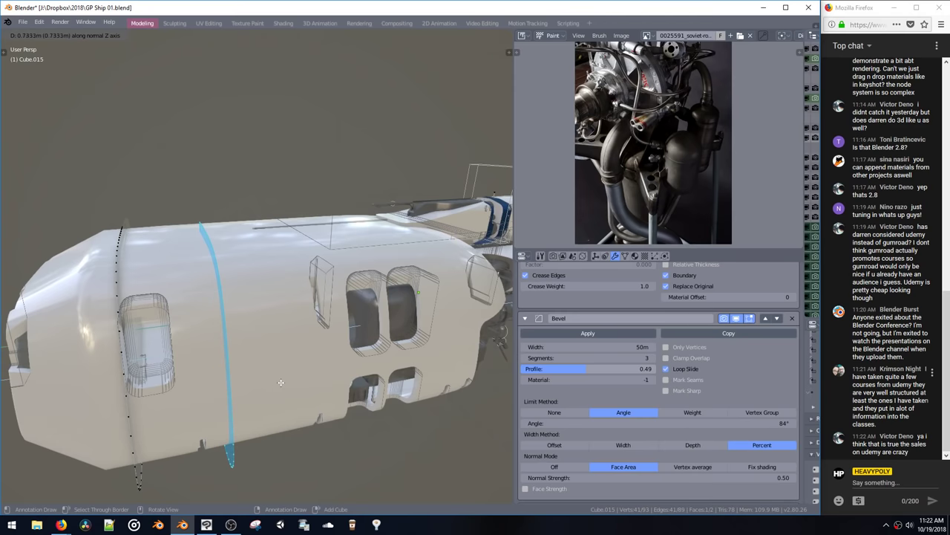
pyautogui.click(281, 383)
# Step: Place further loop copies rearward along Y, shifting one by 0.329 m and offsetting the rearmost by about 0.8 m
pyautogui.moveTo(281, 382)
pyautogui.mouseDown(button='middle')
pyautogui.moveTo(312, 356)
pyautogui.moveTo(272, 378)
pyautogui.mouseUp(button='middle')
pyautogui.press('g')
pyautogui.press('y')
pyautogui.click(305, 364)
pyautogui.hotkey('shift', 'd')
pyautogui.press('y')
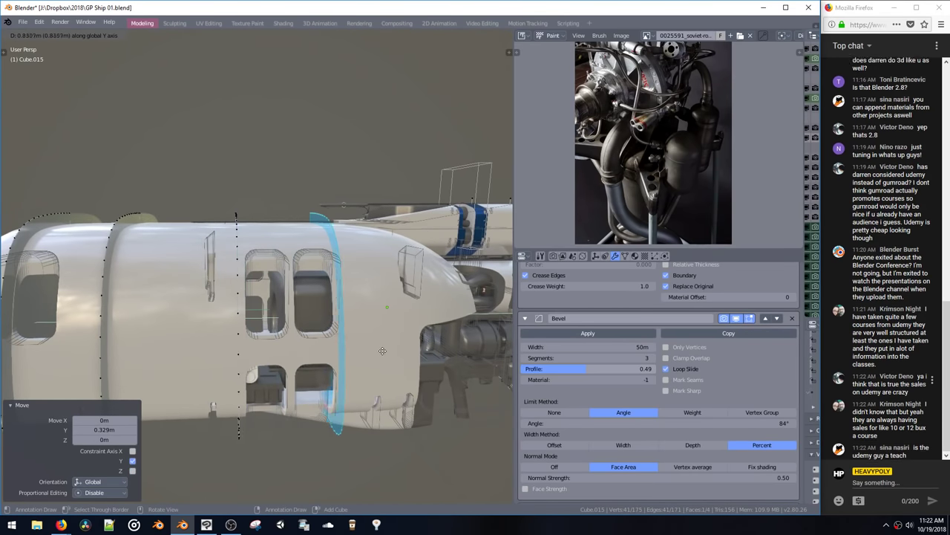
pyautogui.click(382, 350)
pyautogui.moveTo(382, 350); pyautogui.dragTo(270, 332, button='middle')
# Step: Try insetting the rearmost loop's face and preview the wireframed bar cage in Object Mode
pyautogui.press('Tab')
pyautogui.press('Tab')
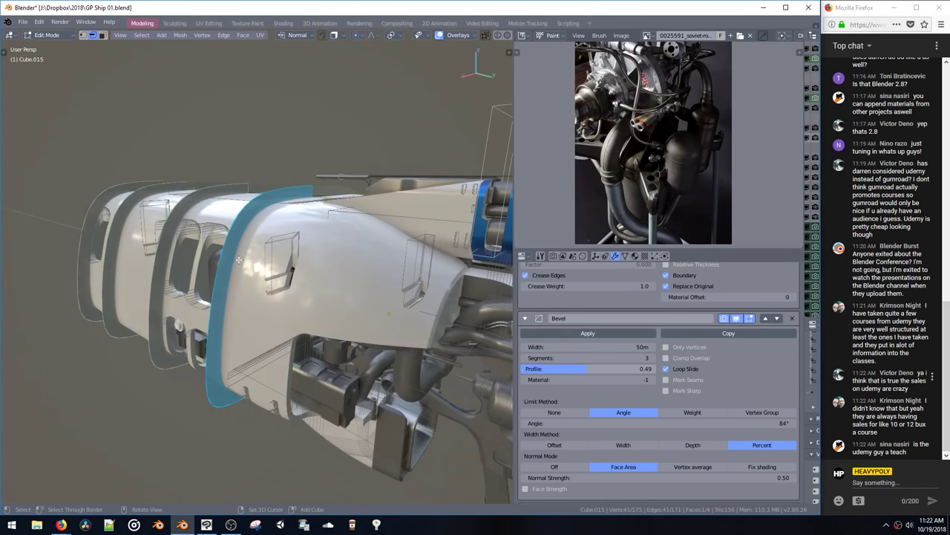
pyautogui.moveTo(238, 259); pyautogui.dragTo(231, 294, button='middle')
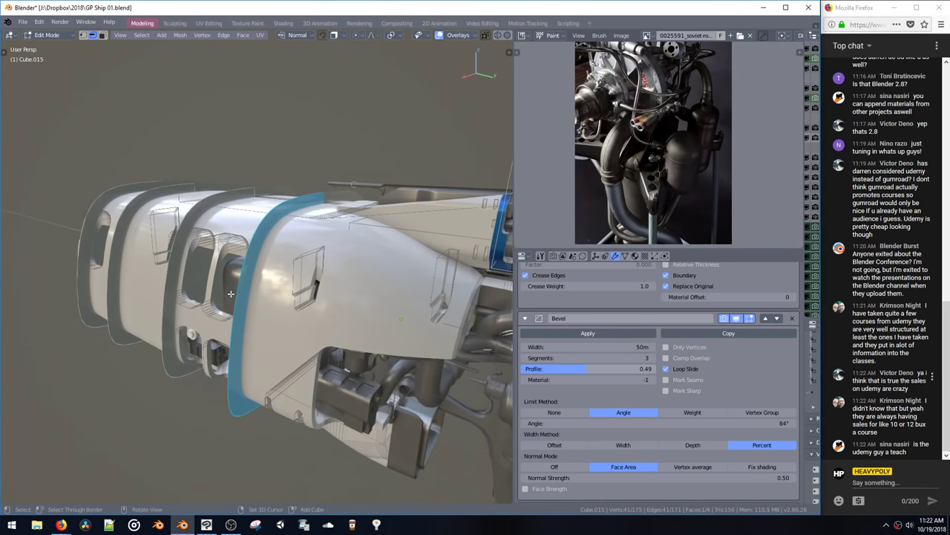
pyautogui.press('i')
pyautogui.click(321, 367)
pyautogui.press('space')
pyautogui.click(321, 406)
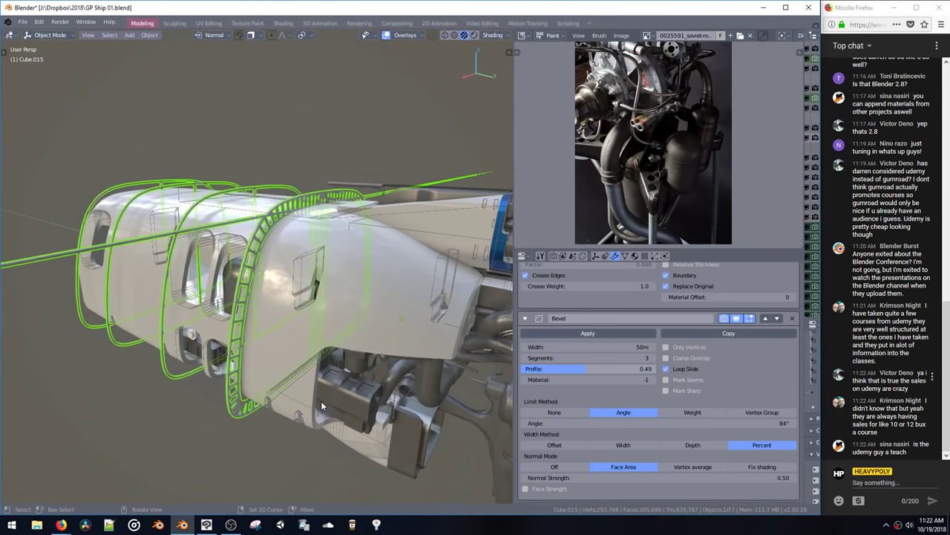
pyautogui.moveTo(321, 401)
pyautogui.mouseDown(button='middle')
pyautogui.moveTo(301, 402)
pyautogui.moveTo(299, 392)
pyautogui.moveTo(314, 382)
pyautogui.moveTo(310, 402)
pyautogui.mouseUp(button='middle')
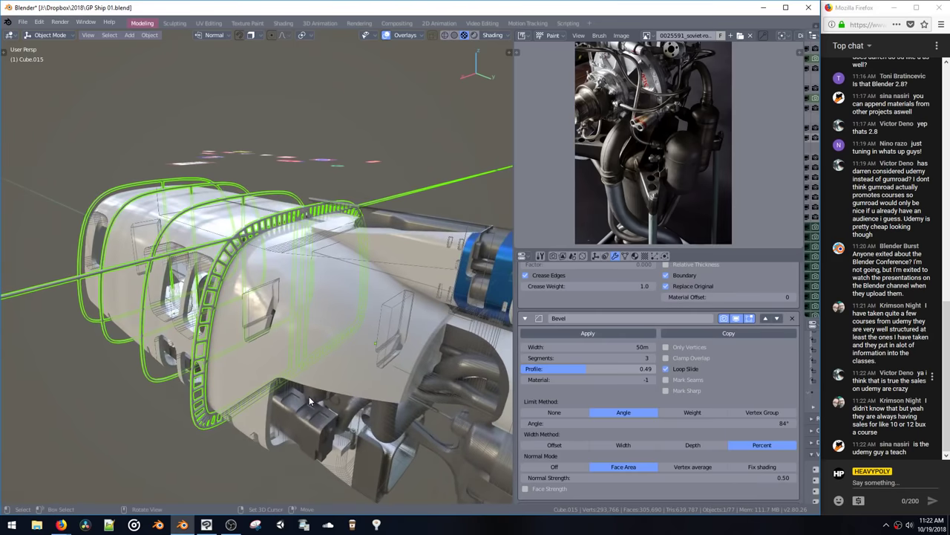
# Step: Inspect the inset's edges and inner face at the hull's centre line and undo the inset
pyautogui.press('Tab')
pyautogui.press('space')
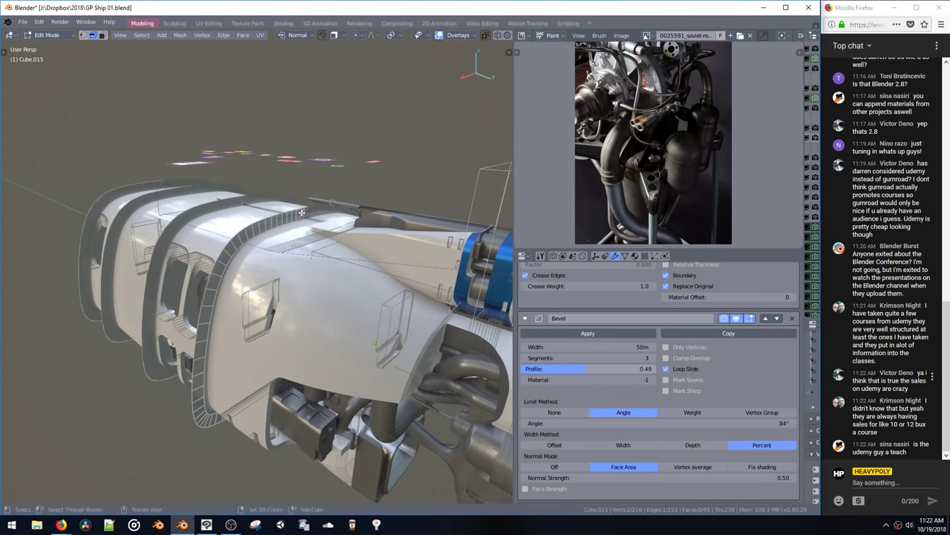
pyautogui.press('KP_Decimal')
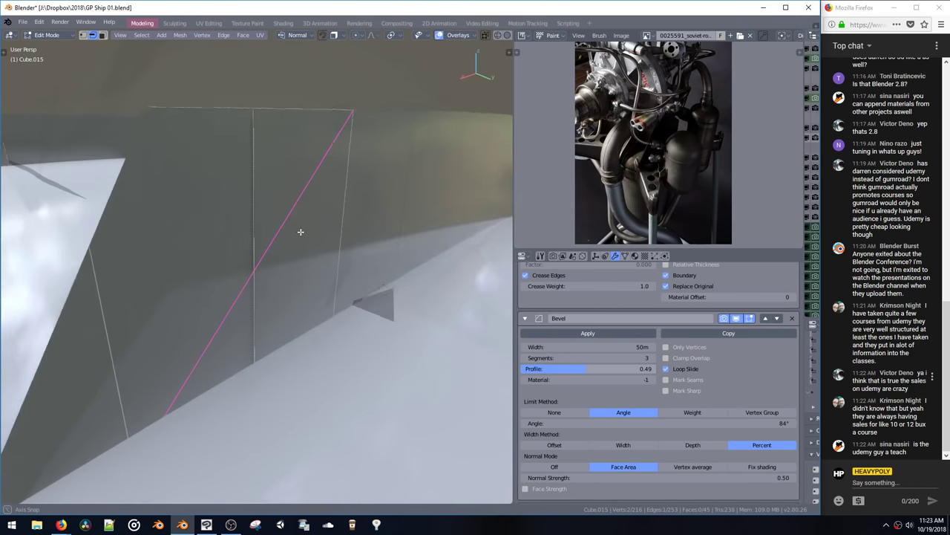
pyautogui.moveTo(301, 231); pyautogui.dragTo(195, 295, button='middle')
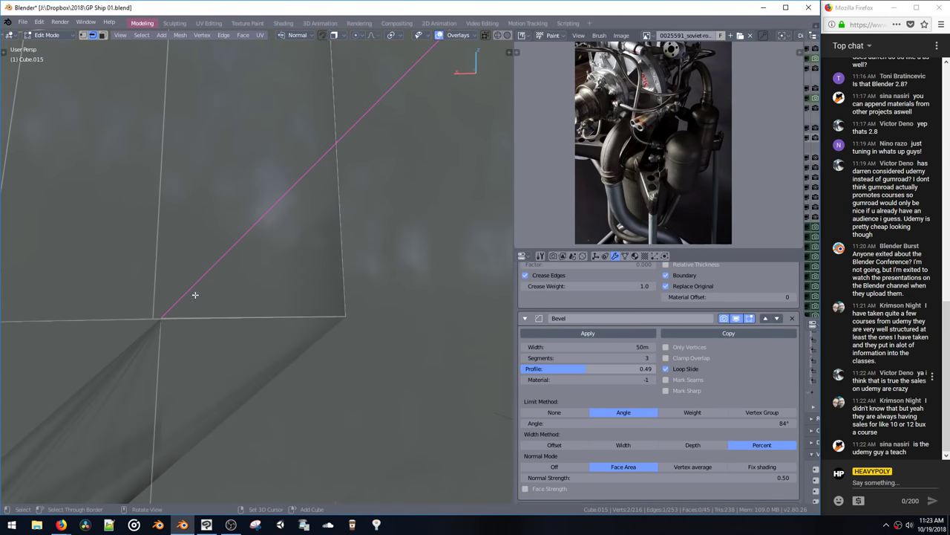
pyautogui.click(161, 350)
pyautogui.keyDown('ctrl'); pyautogui.moveTo(159, 351); pyautogui.dragTo(205, 389, button='middle'); pyautogui.keyUp('ctrl')
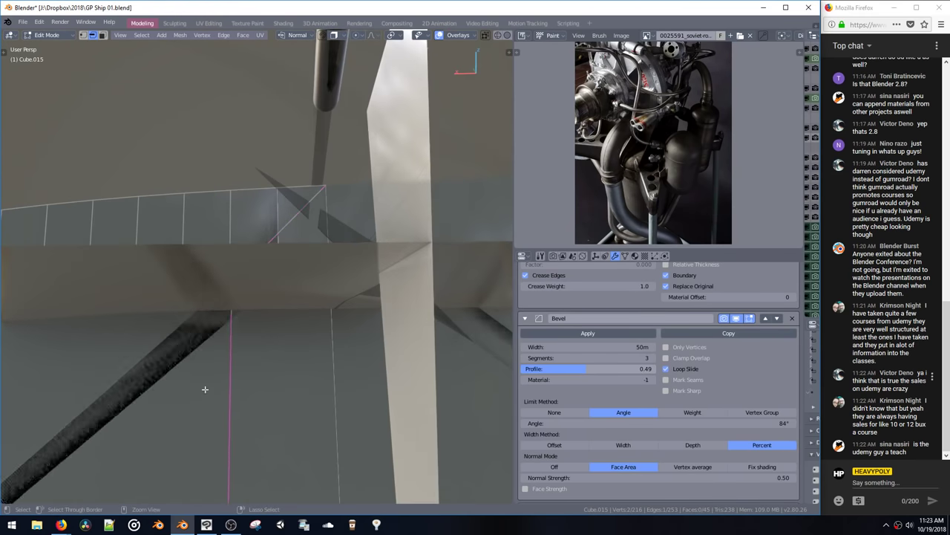
pyautogui.click(190, 363)
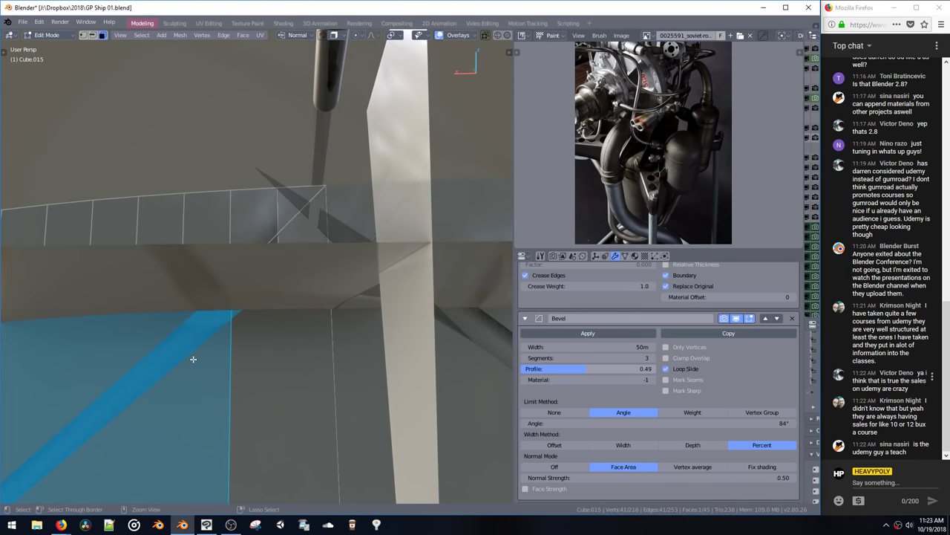
pyautogui.hotkey('ctrl', 'z')
pyautogui.hotkey('ctrl', 'z')
pyautogui.hotkey('ctrl', 'z')
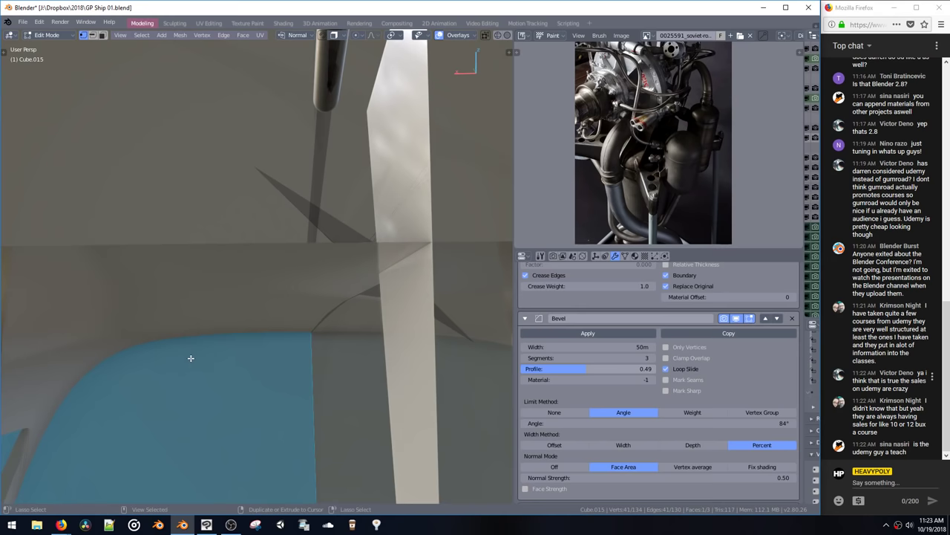
pyautogui.hotkey('ctrl', 'z')
pyautogui.moveTo(191, 346); pyautogui.dragTo(193, 359, button='middle')
# Step: Inset the rearmost loop's face by about 0.16 m and delete the slanted face along the centre line
pyautogui.press('space')
pyautogui.moveTo(240, 337); pyautogui.dragTo(319, 393, button='middle')
pyautogui.press('i')
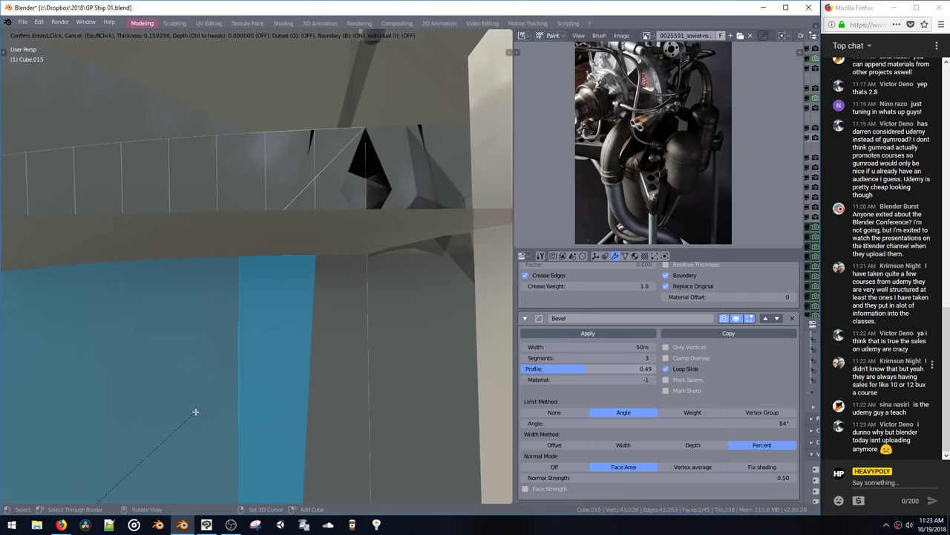
pyautogui.click(195, 412)
pyautogui.click(303, 407)
pyautogui.click(334, 429)
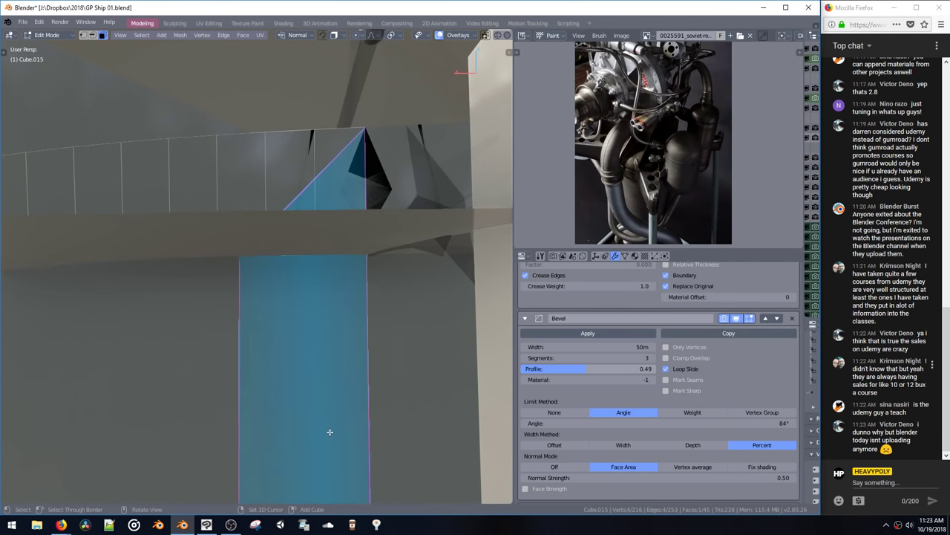
pyautogui.press('x')
pyautogui.press('2')
# Step: Move the inset's inner centre edge along X to the mirror plane, by 0.128 m first, using the Clip at Center symmetry option
pyautogui.click(242, 383)
pyautogui.press('g')
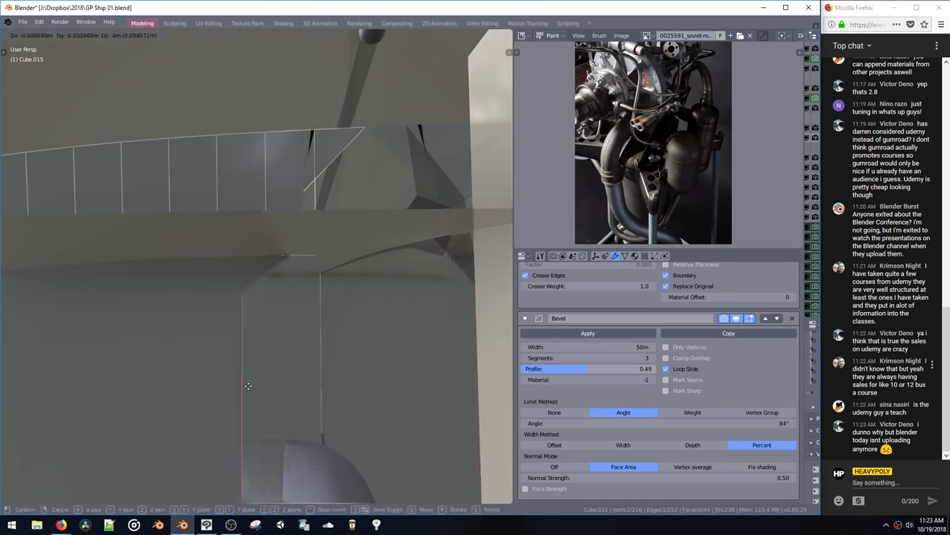
pyautogui.press('x')
pyautogui.click(349, 408)
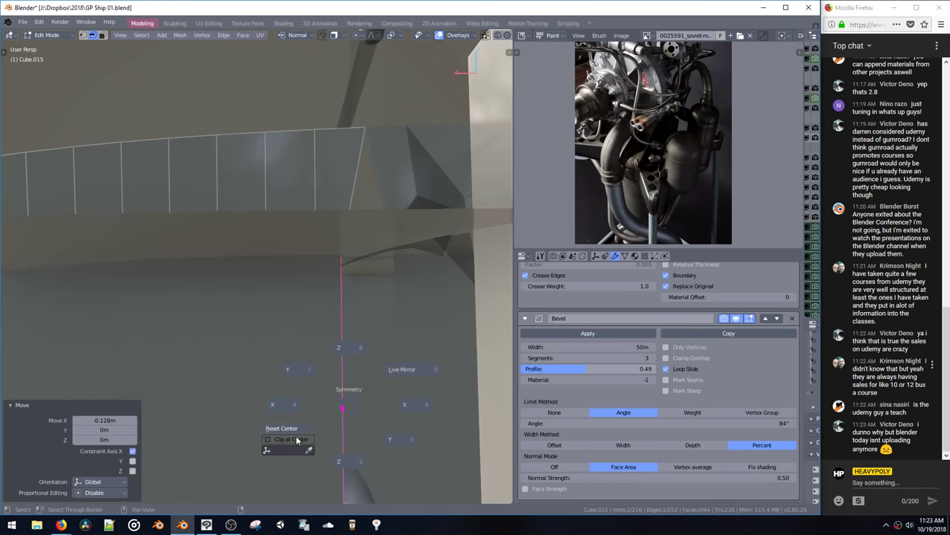
pyautogui.press('g')
pyautogui.press('x')
pyautogui.click(355, 401)
# Step: In wireframe shading, merge two vertices at the inner lower corner of the rear laddered band using At Last
pyautogui.moveTo(354, 401)
pyautogui.keyDown('shift'); pyautogui.mouseDown(button='middle')
pyautogui.moveTo(329, 284)
pyautogui.moveTo(295, 396)
pyautogui.moveTo(265, 362)
pyautogui.moveTo(275, 343)
pyautogui.moveTo(238, 335)
pyautogui.moveTo(270, 364)
pyautogui.moveTo(245, 366)
pyautogui.moveTo(244, 331)
pyautogui.moveTo(244, 377)
pyautogui.moveTo(231, 341)
pyautogui.moveTo(233, 268)
pyautogui.mouseUp(button='middle'); pyautogui.keyUp('shift')
pyautogui.press('z')
pyautogui.click(240, 323)
pyautogui.press('Tab')
pyautogui.click(245, 379)
pyautogui.press('Tab')
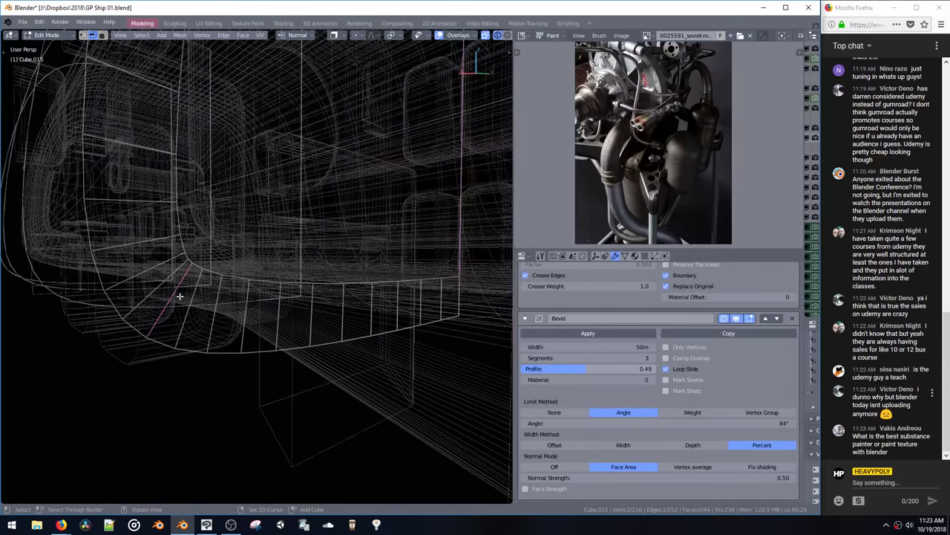
pyautogui.hotkey('ctrl', 'Tab')
pyautogui.click(189, 264)
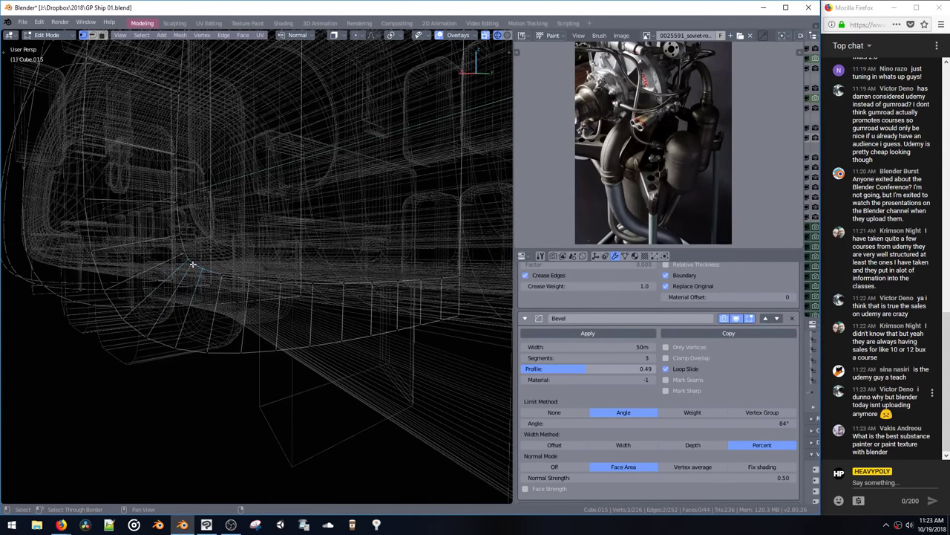
pyautogui.hotkey('alt', 'm')
pyautogui.click(186, 289)
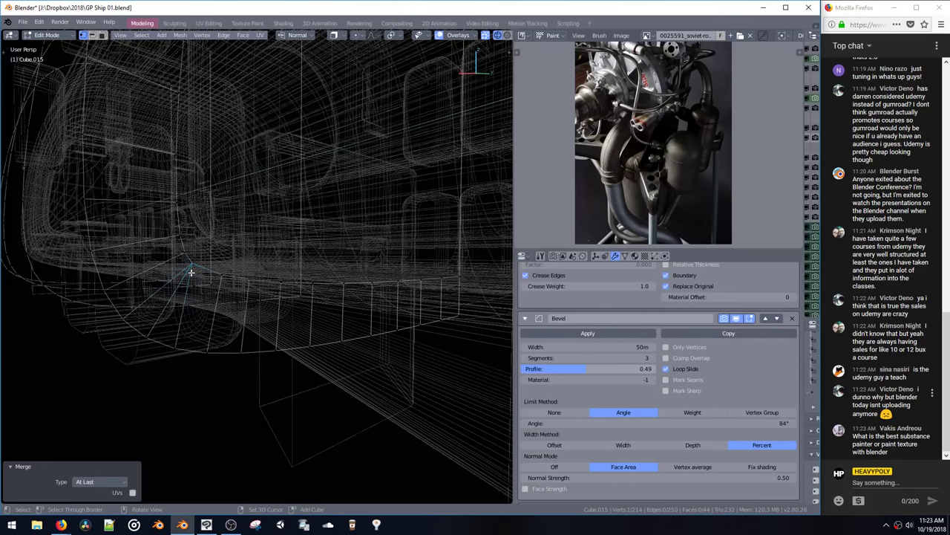
# Step: Slide the merged corner vertex along its edge by a factor of about 0.218 and adjust it along Z
pyautogui.hotkey('shift', 'v')
pyautogui.click(200, 276)
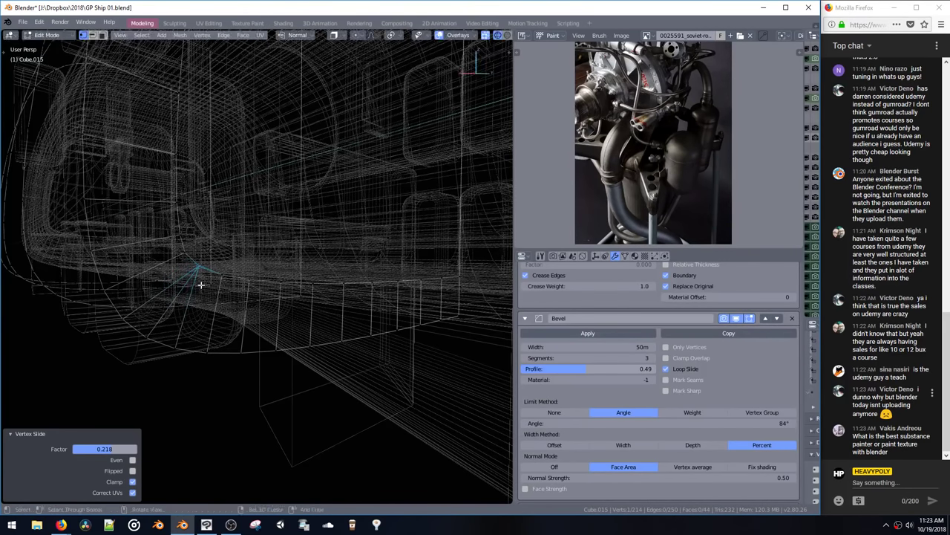
pyautogui.press('g')
pyautogui.press('z')
pyautogui.click(201, 274)
# Step: Inspect the laddered band's corner in Object Mode, first in wireframe and then with Material shading
pyautogui.press('space')
pyautogui.click(205, 315)
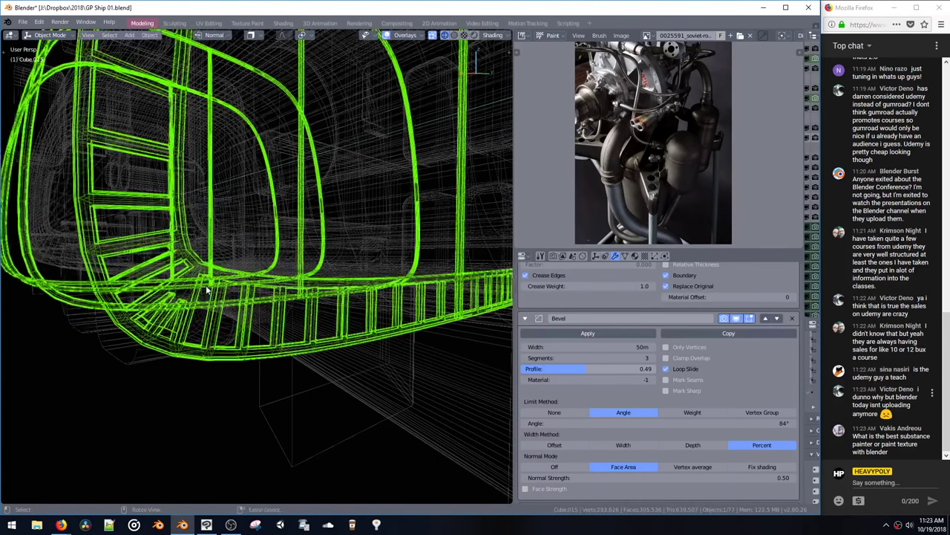
pyautogui.moveTo(206, 319)
pyautogui.mouseDown(button='middle')
pyautogui.moveTo(212, 344)
pyautogui.moveTo(264, 329)
pyautogui.moveTo(305, 361)
pyautogui.moveTo(202, 361)
pyautogui.mouseUp(button='middle')
pyautogui.press('z')
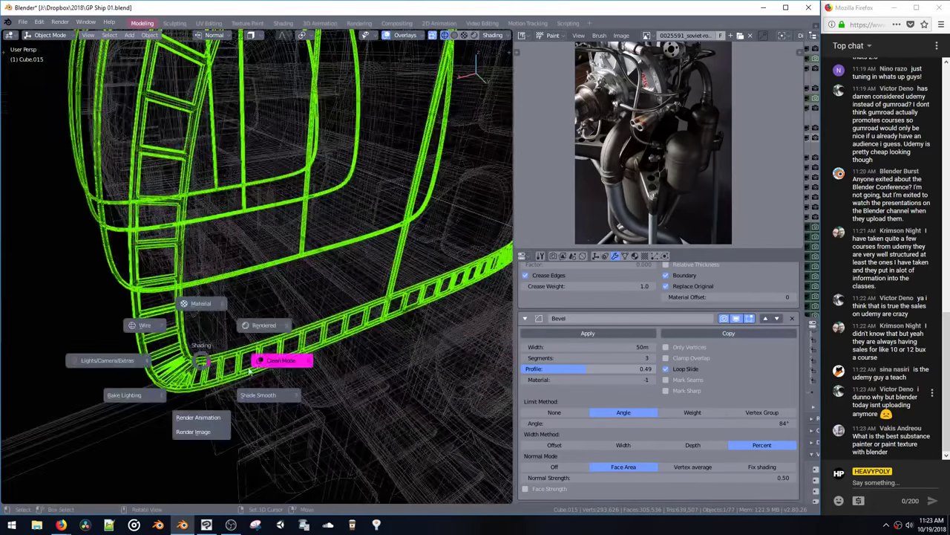
pyautogui.click(192, 312)
pyautogui.moveTo(193, 313)
pyautogui.mouseDown(button='middle')
pyautogui.moveTo(238, 333)
pyautogui.moveTo(242, 294)
pyautogui.mouseUp(button='middle')
# Step: Dissolve the edge between two neighbouring narrow faces at the rear band's lower corner
pyautogui.press('Tab')
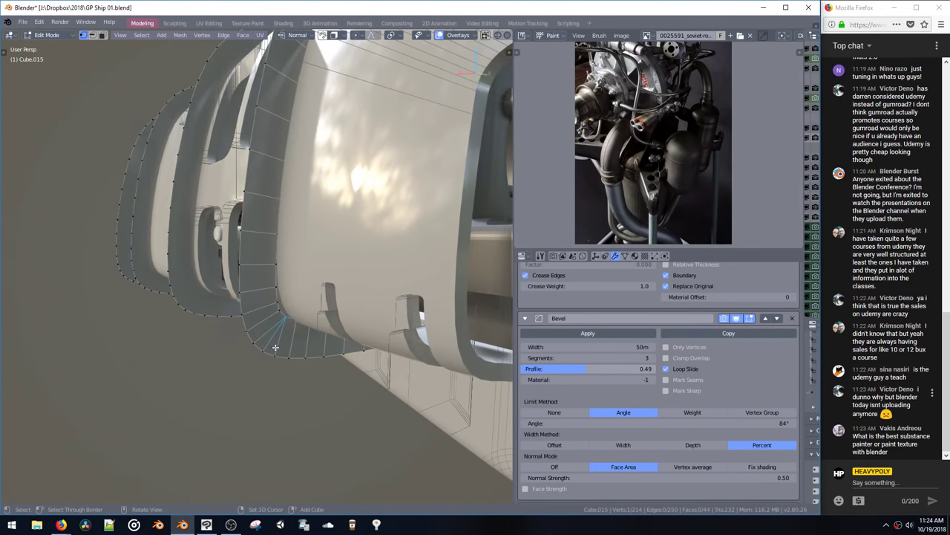
pyautogui.hotkey('ctrl', 'space')
pyautogui.click(277, 288)
pyautogui.hotkey('ctrl', 'space')
pyautogui.click(300, 315)
pyautogui.click(281, 340)
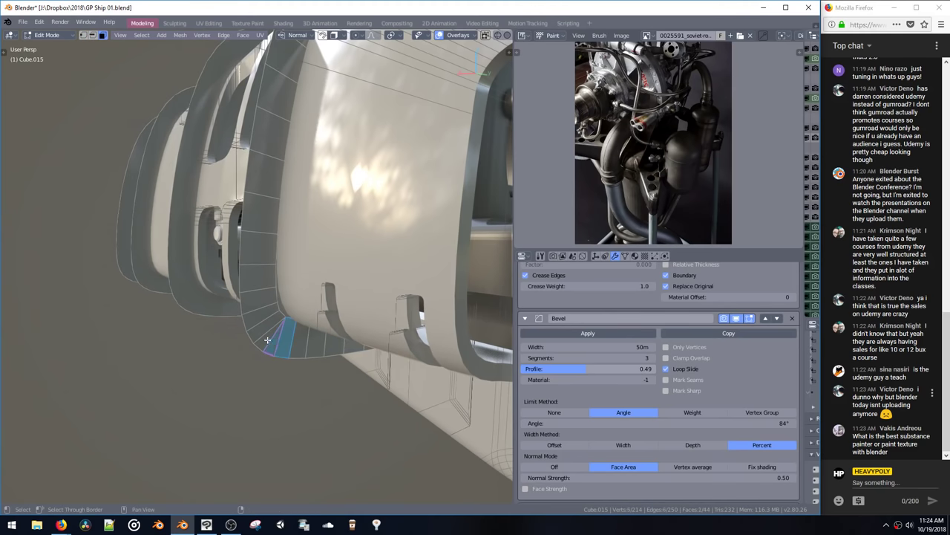
pyautogui.hotkey('ctrl', 'x')
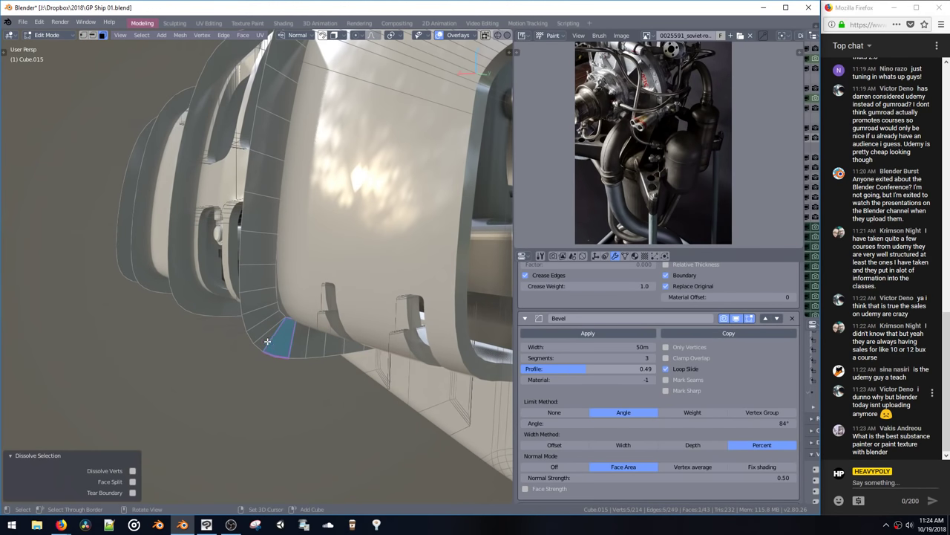
# Step: Dissolve the edge between the next two faces around the lower corner and preview the ladder in Object Mode
pyautogui.click(265, 340)
pyautogui.keyDown('shift'); pyautogui.click(260, 334); pyautogui.keyUp('shift')
pyautogui.hotkey('ctrl', 'x')
pyautogui.hotkey('ctrl', 'space')
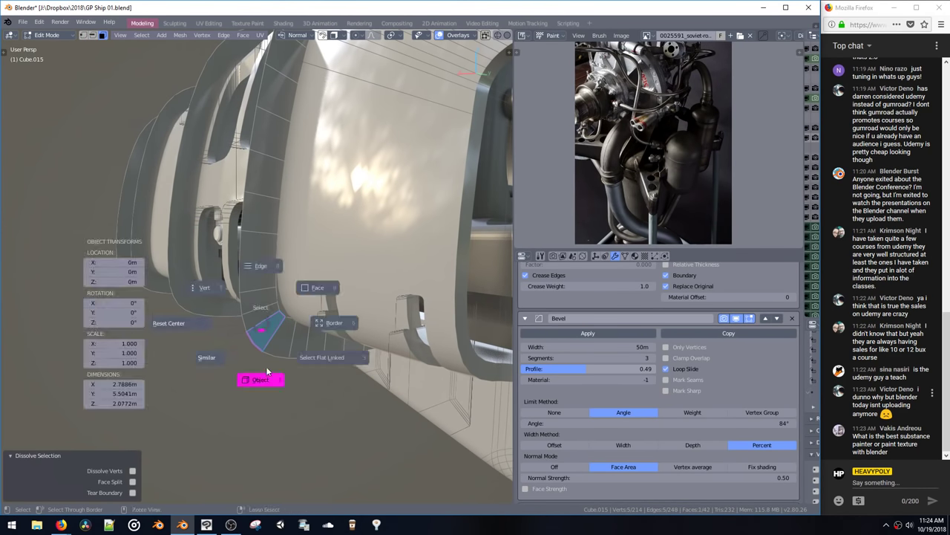
pyautogui.click(267, 369)
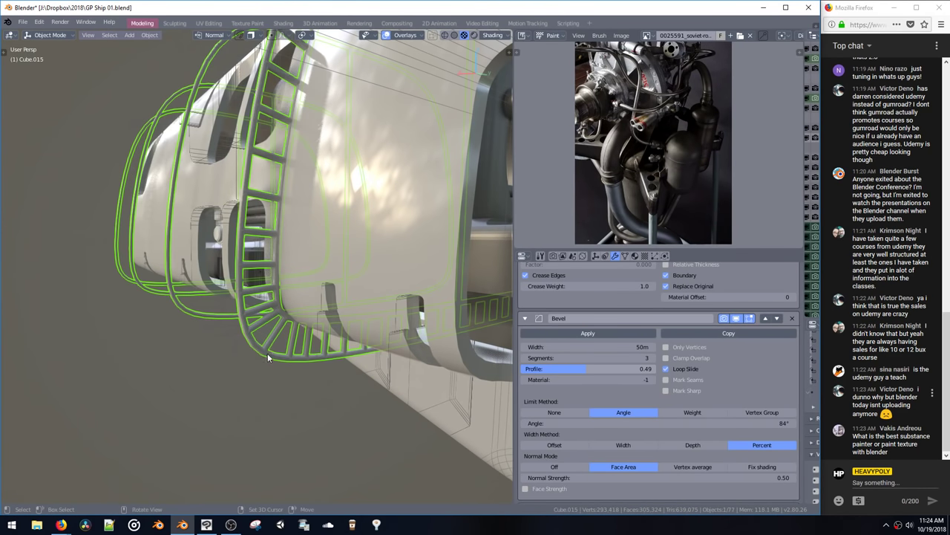
# Step: Move the rear band's lowest inner corner vertex by about -0.024 m along X and adjust its height along Z
pyautogui.hotkey('ctrl', 'space')
pyautogui.click(254, 314)
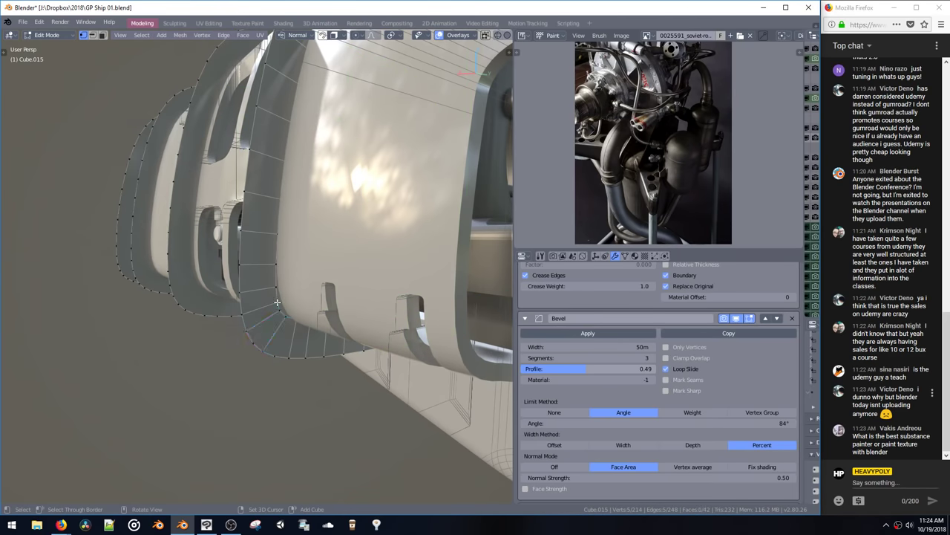
pyautogui.moveTo(282, 319); pyautogui.dragTo(275, 307, button='middle')
pyautogui.press('g')
pyautogui.press('x')
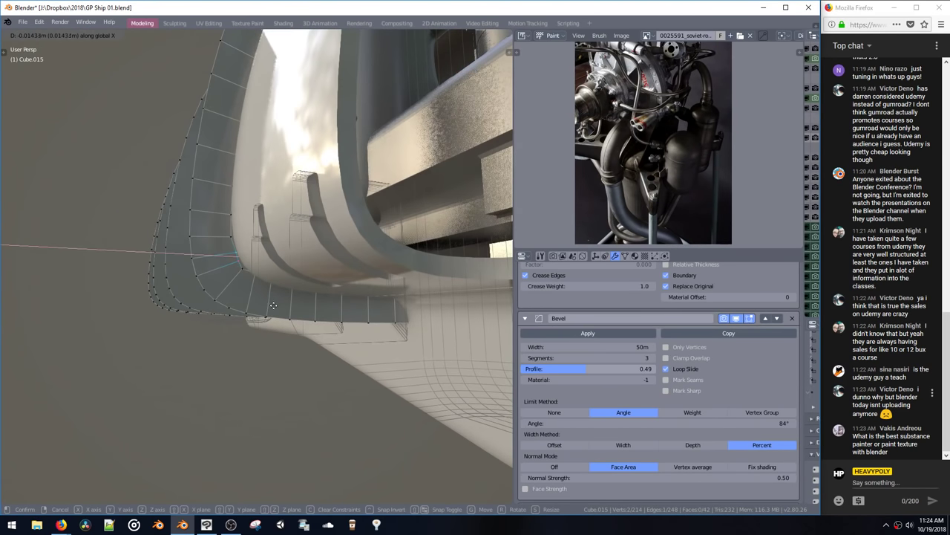
pyautogui.click(278, 306)
pyautogui.press('g')
pyautogui.press('x')
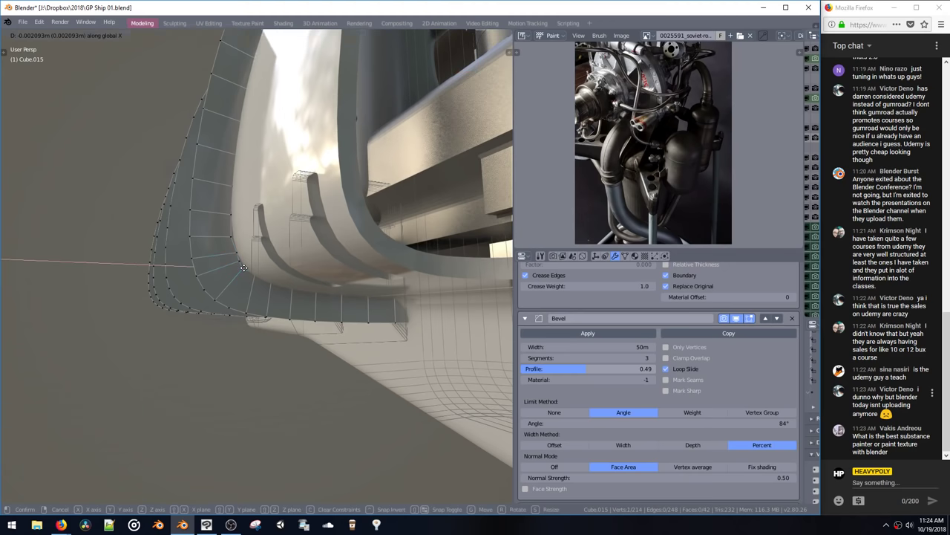
pyautogui.click(289, 283)
pyautogui.press('g')
pyautogui.press('z')
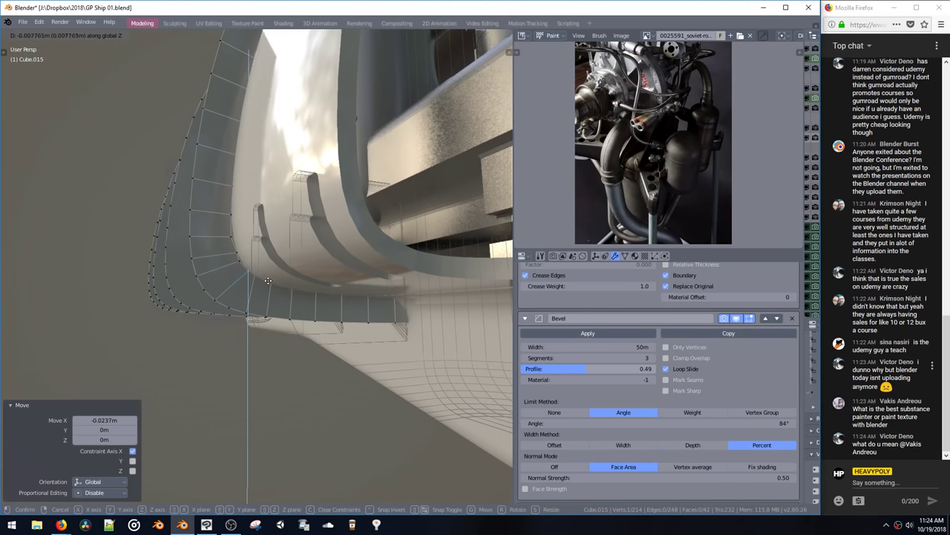
pyautogui.click(271, 271)
# Step: Shift the next two inner corner vertices along X, the first by about -0.009 m, and return to Object Mode
pyautogui.click(242, 262)
pyautogui.press('g')
pyautogui.press('x')
pyautogui.click(243, 260)
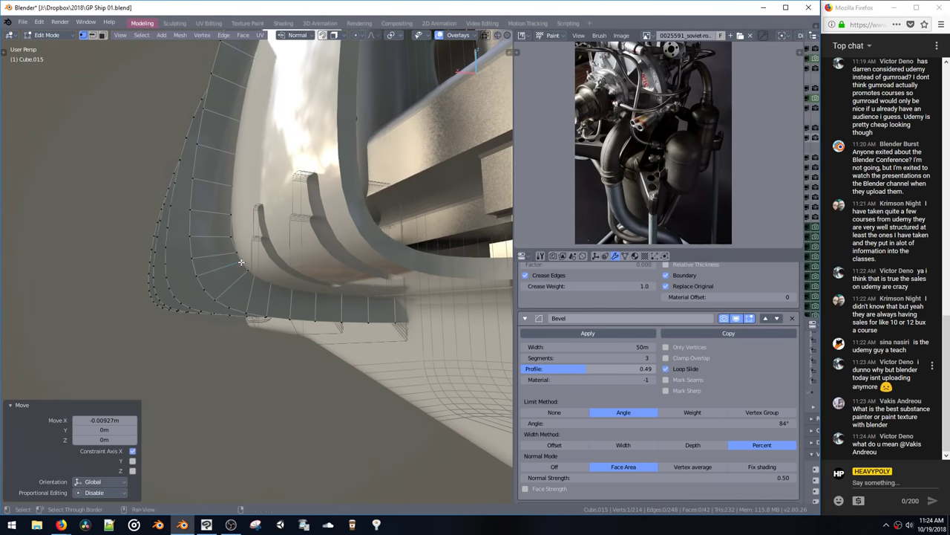
pyautogui.click(230, 240)
pyautogui.press('g')
pyautogui.press('x')
pyautogui.click(232, 242)
pyautogui.moveTo(232, 241); pyautogui.dragTo(285, 338, button='middle')
pyautogui.press('Tab')
# Step: Remove the Body material slot from the bar cage and copy its Glossy material as a new material named Rails
pyautogui.moveTo(352, 261); pyautogui.dragTo(270, 310, button='middle')
pyautogui.hotkey('shift', 'v')
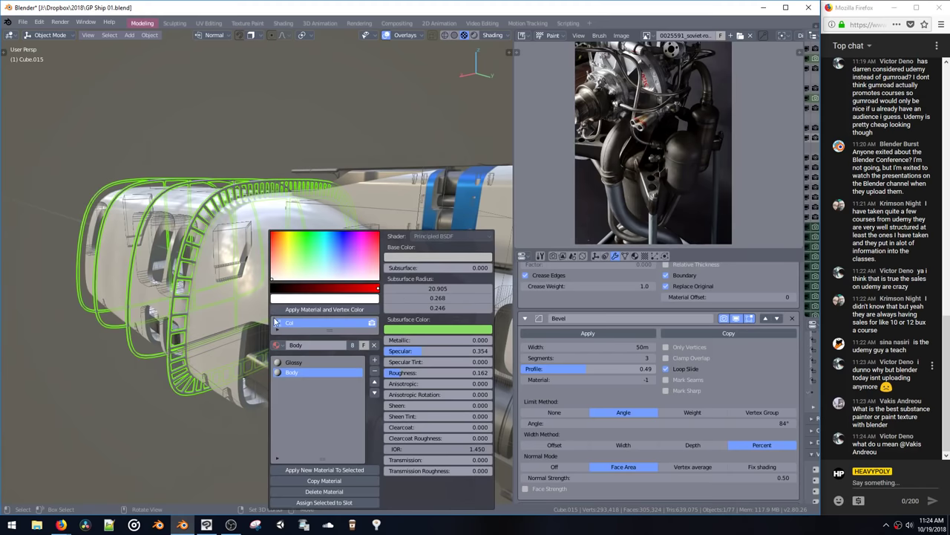
pyautogui.click(373, 372)
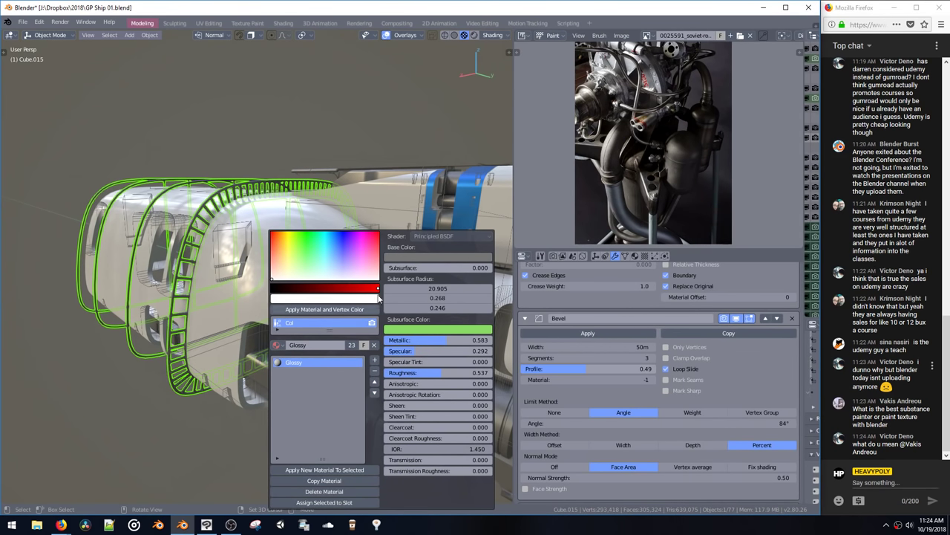
pyautogui.click(317, 481)
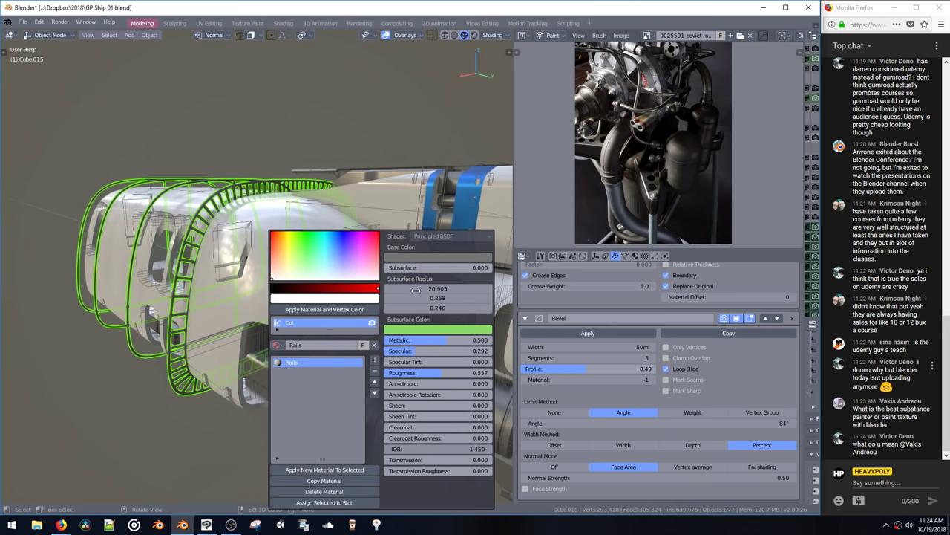
# Step: Change the Rails material's base color to a bright, saturated orange
pyautogui.click(410, 257)
pyautogui.moveTo(437, 163); pyautogui.dragTo(397, 126)
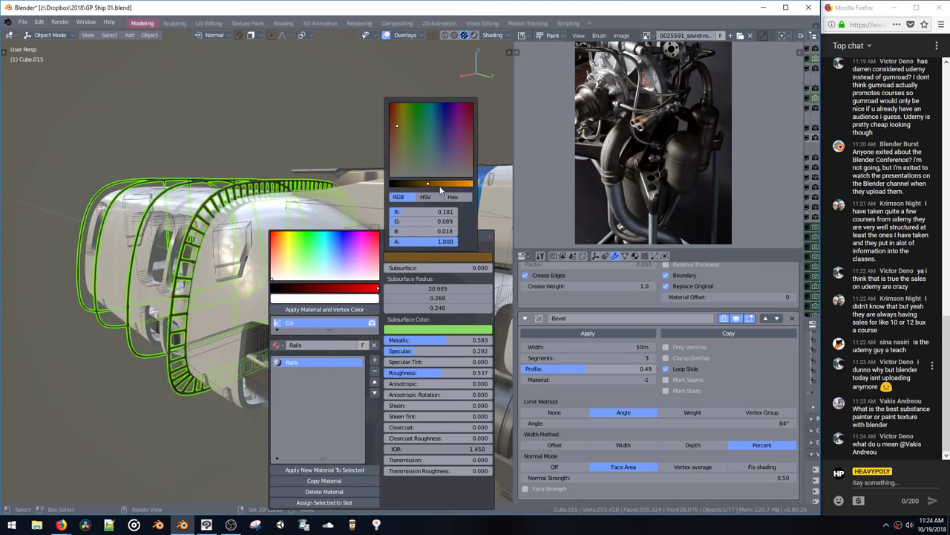
pyautogui.moveTo(439, 185); pyautogui.dragTo(474, 184)
pyautogui.moveTo(260, 223); pyautogui.dragTo(323, 225, button='middle')
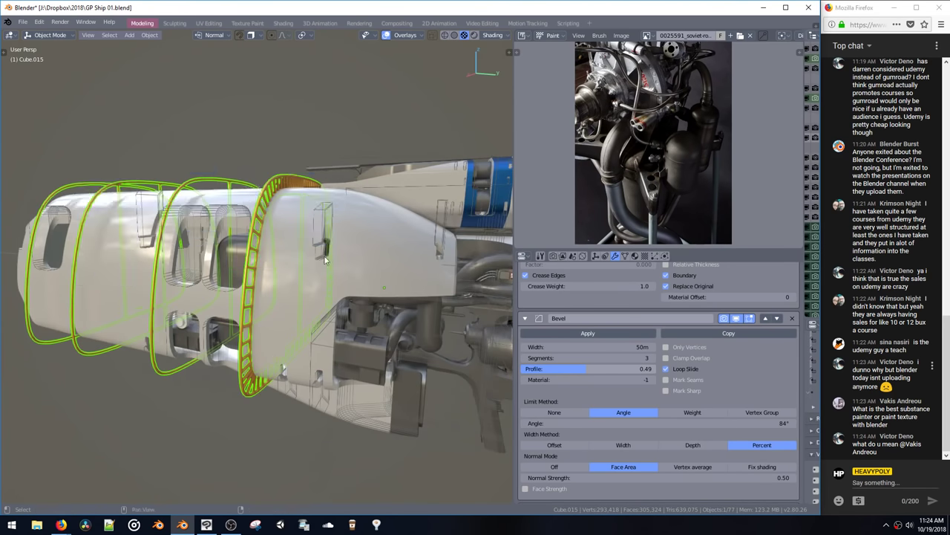
# Step: Examine the whole ship with the orange rails and check the upper engine pod's mesh in Edit Mode
pyautogui.press('a')
pyautogui.keyDown('shift'); pyautogui.moveTo(397, 254); pyautogui.dragTo(316, 213, button='middle'); pyautogui.keyUp('shift')
pyautogui.press('a')
pyautogui.scroll(-4, 267, 286)
pyautogui.click(315, 214)
pyautogui.click(318, 234)
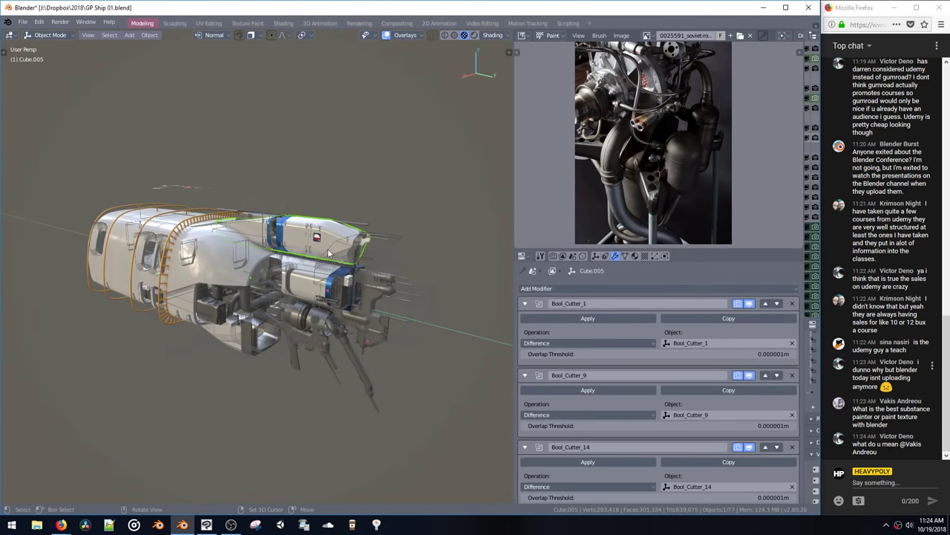
pyautogui.click(330, 253)
pyautogui.click(318, 242)
pyautogui.moveTo(294, 243); pyautogui.dragTo(284, 234, button='middle')
pyautogui.press('space')
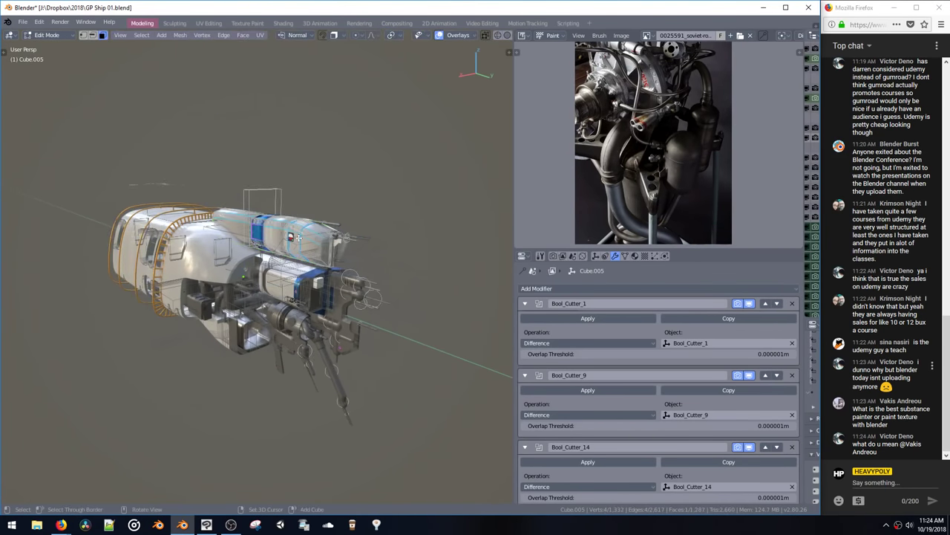
pyautogui.press('space')
pyautogui.press('space')
# Step: Try to extrude the bar cage's leftover edges above the upper engine pod by about 0.25 m along X
pyautogui.click(180, 233)
pyautogui.press('space')
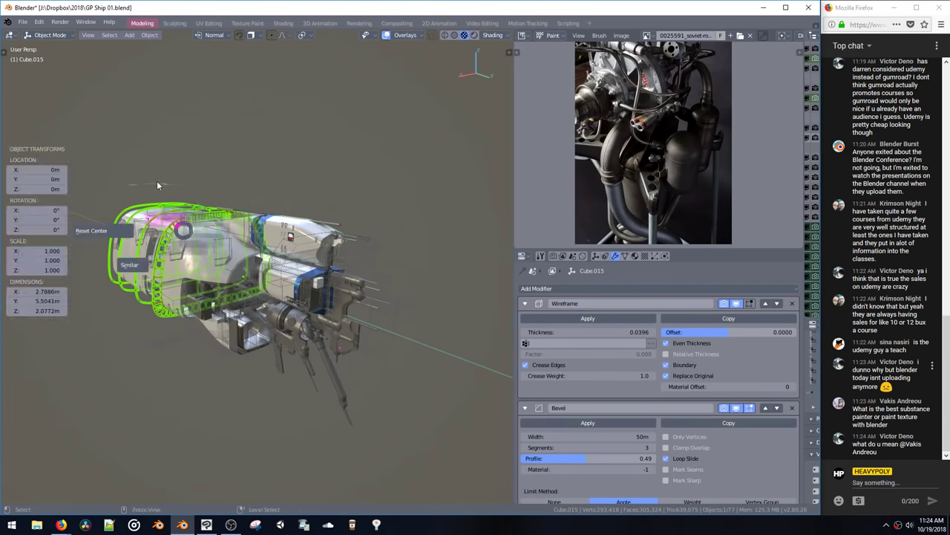
pyautogui.moveTo(164, 165); pyautogui.dragTo(147, 141, button='middle')
pyautogui.moveTo(73, 144); pyautogui.dragTo(437, 391)
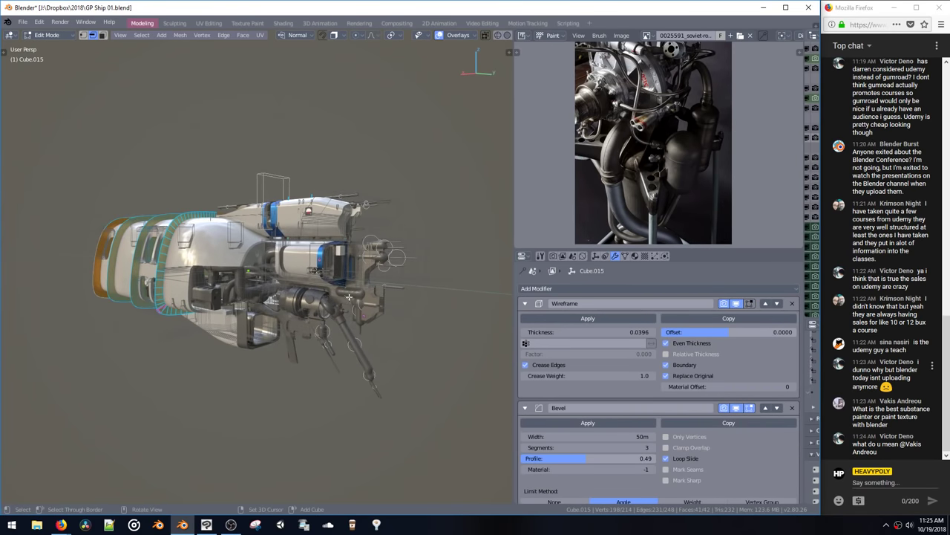
pyautogui.moveTo(273, 217); pyautogui.dragTo(373, 291)
pyautogui.moveTo(269, 190); pyautogui.dragTo(280, 219, button='middle')
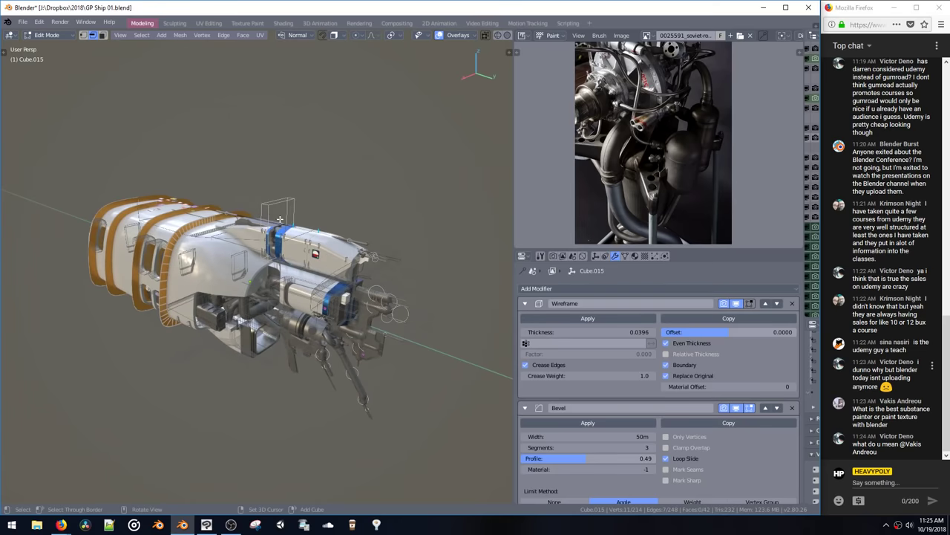
pyautogui.moveTo(386, 318); pyautogui.dragTo(387, 317)
pyautogui.moveTo(356, 260); pyautogui.dragTo(338, 286, button='middle')
pyautogui.press('e')
pyautogui.press('x')
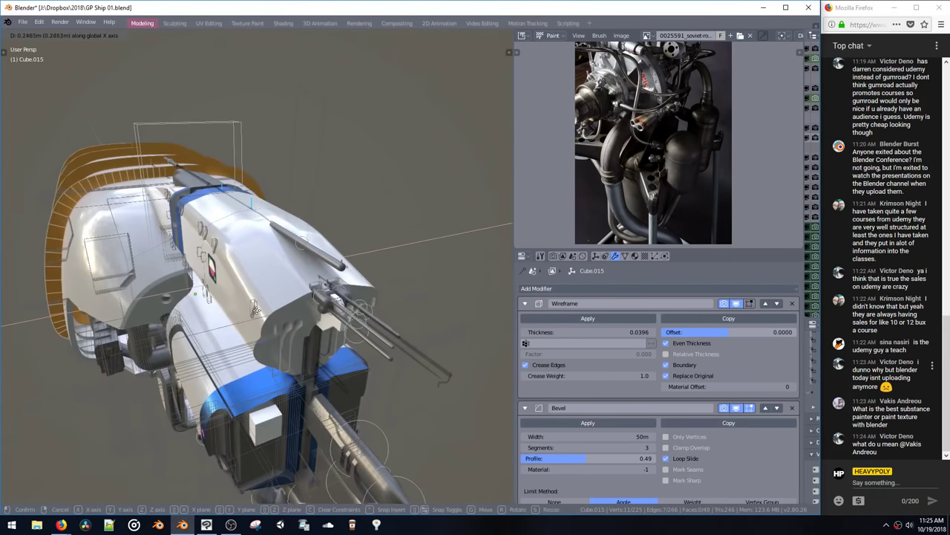
pyautogui.click(251, 310)
pyautogui.press('Tab')
pyautogui.moveTo(265, 289); pyautogui.dragTo(232, 300, button='middle')
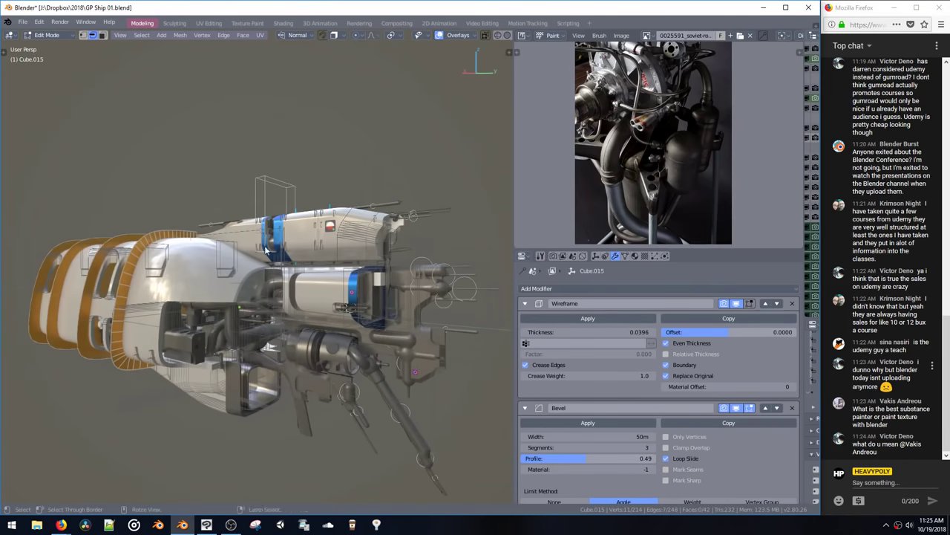
# Step: Save the scene as a new version named GP Ship 01B.blend
pyautogui.click(23, 22)
pyautogui.click(34, 109)
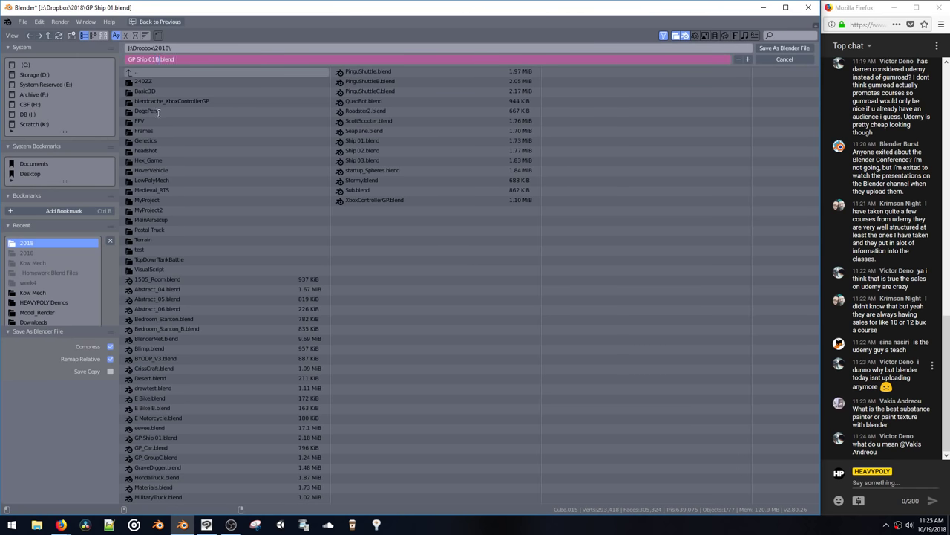
pyautogui.press('Return')
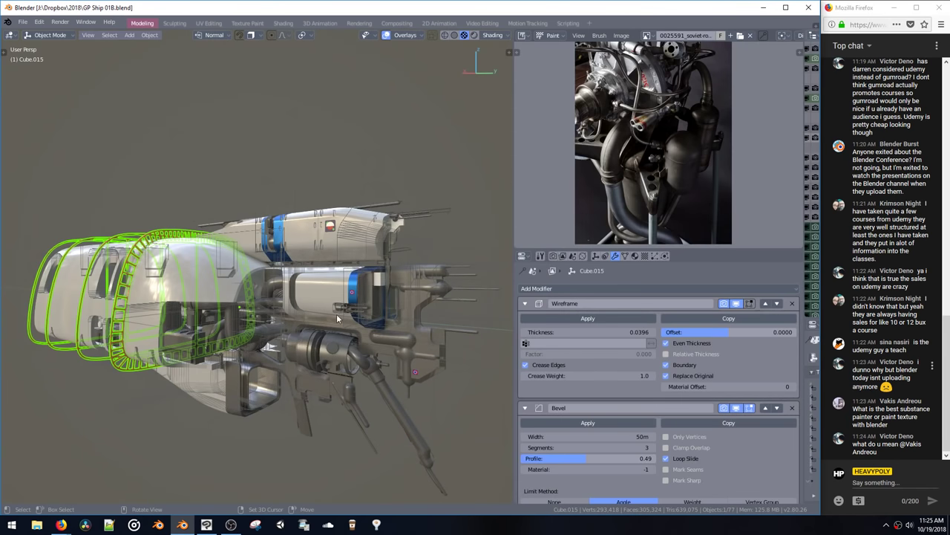
# Step: Open the earlier version of the ship, GP Ship 01.blend
pyautogui.hotkey('ctrl', 'o')
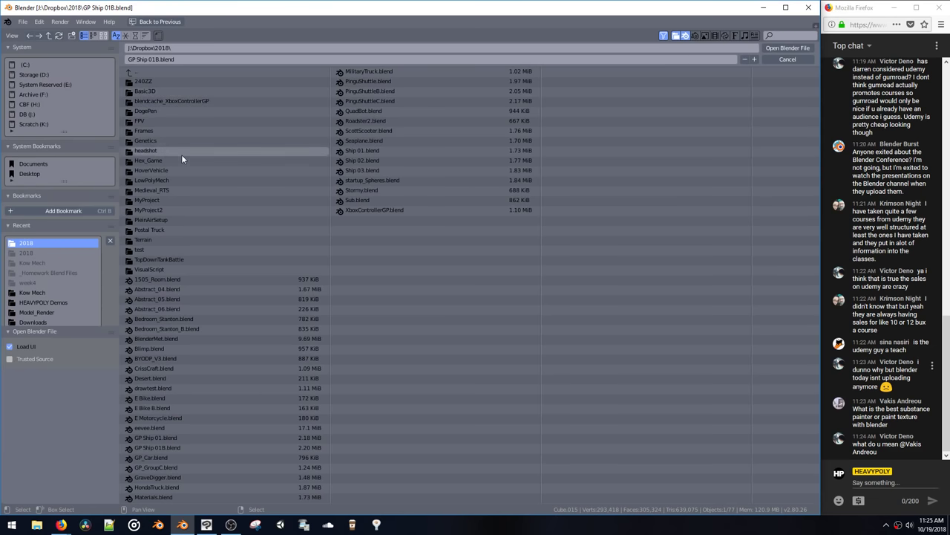
pyautogui.click(192, 437)
pyautogui.press('Return')
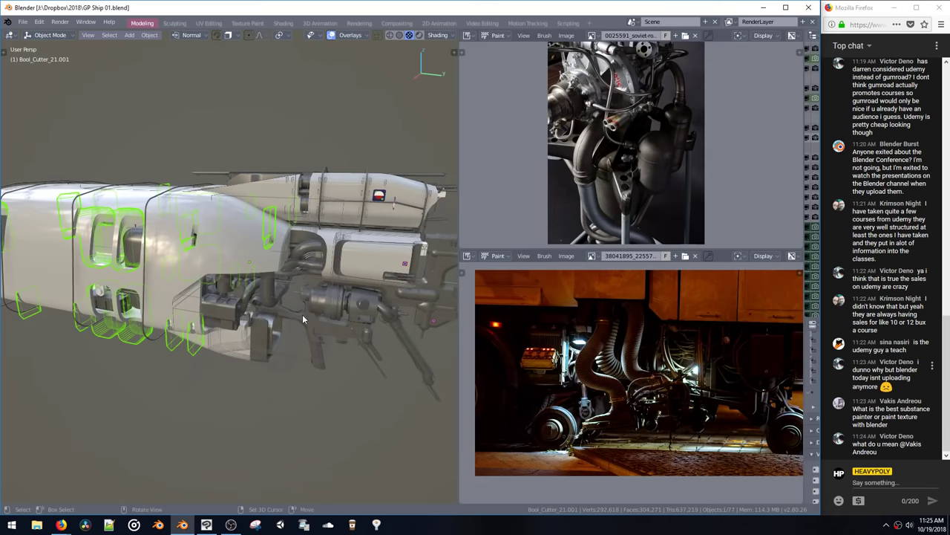
# Step: Copy the bar cage with the upper engine pod rails and open the newer version, GP Ship 01B.blend
pyautogui.click(361, 167)
pyautogui.moveTo(361, 169); pyautogui.dragTo(310, 210, button='middle')
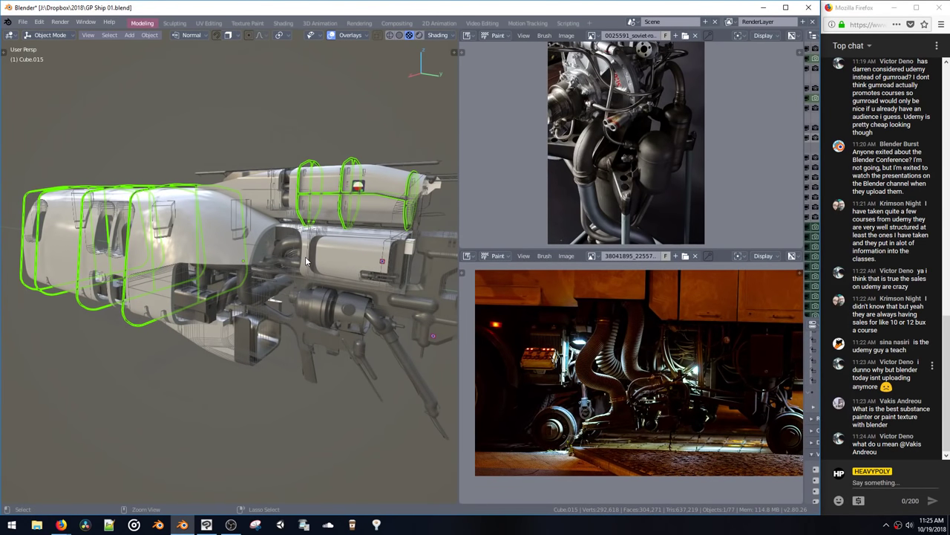
pyautogui.hotkey('ctrl', 's')
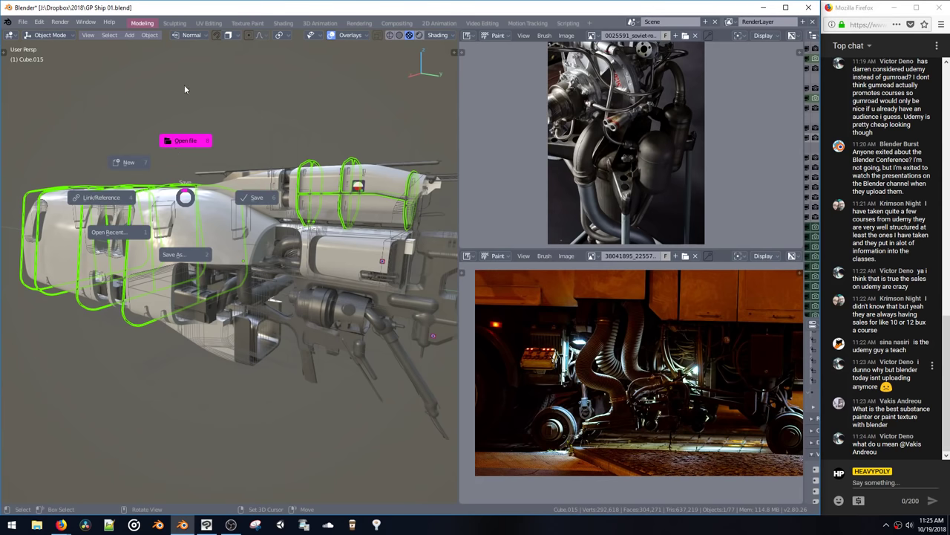
pyautogui.click(180, 146)
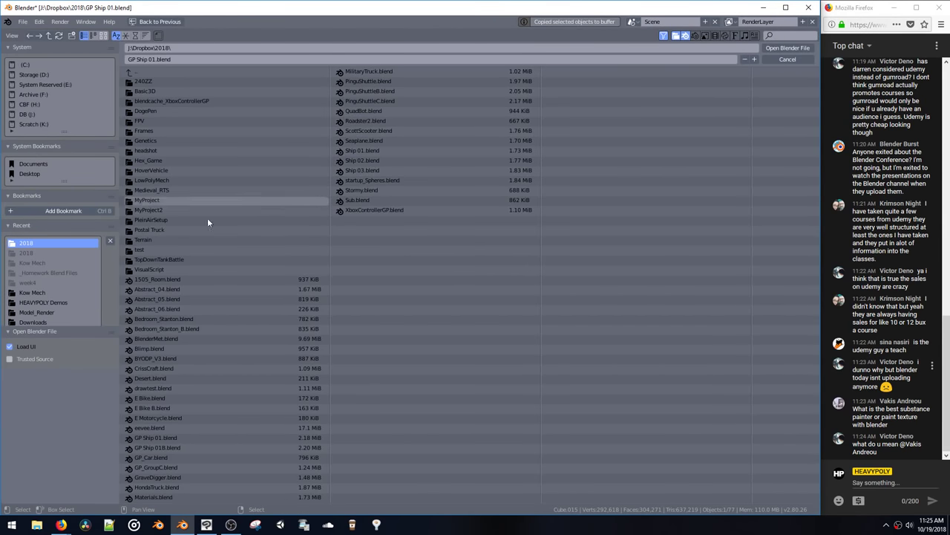
pyautogui.doubleClick(155, 448)
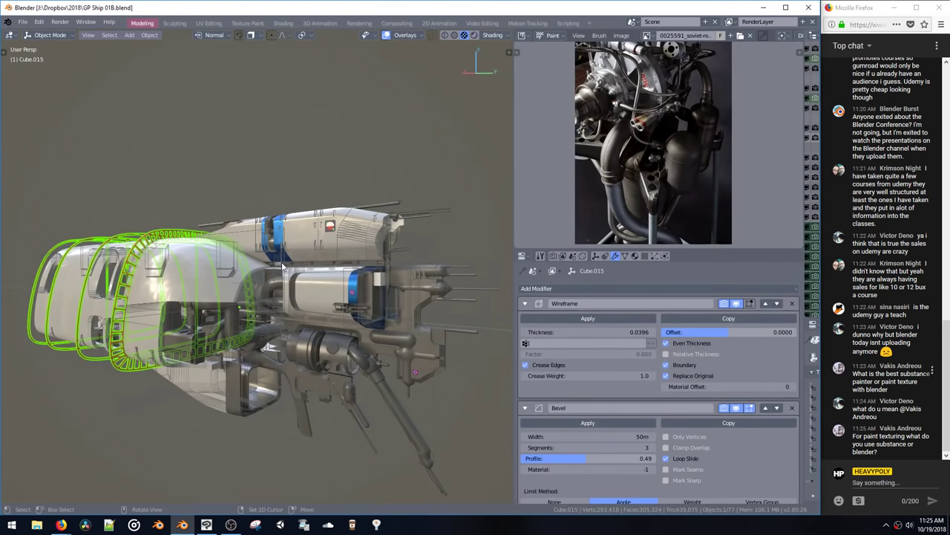
# Step: Paste the copied bar cage into the scene and check its mesh against the existing laddered cage
pyautogui.hotkey('ctrl', 'v')
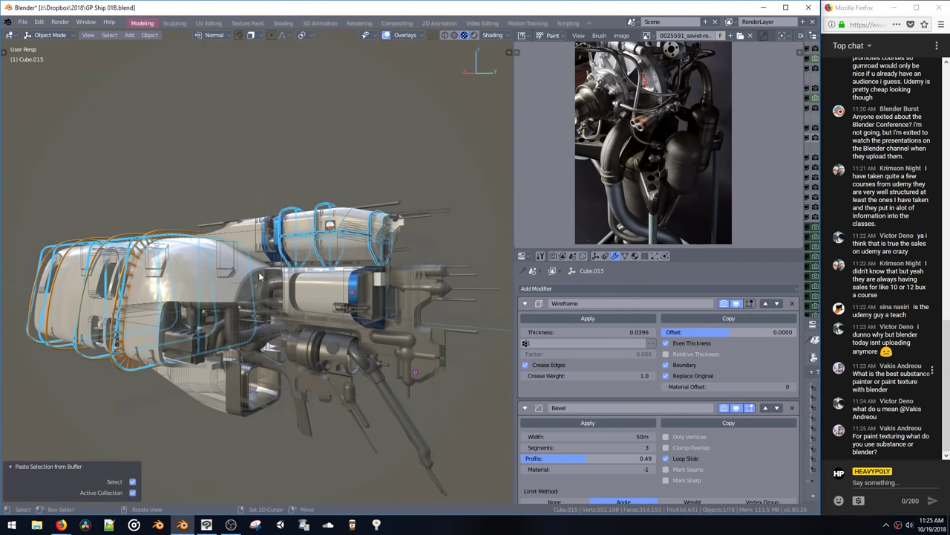
pyautogui.moveTo(260, 276); pyautogui.dragTo(235, 255, button='middle')
pyautogui.press('Tab')
pyautogui.keyDown('shift'); pyautogui.moveTo(46, 190); pyautogui.dragTo(66, 188, button='middle'); pyautogui.keyUp('shift')
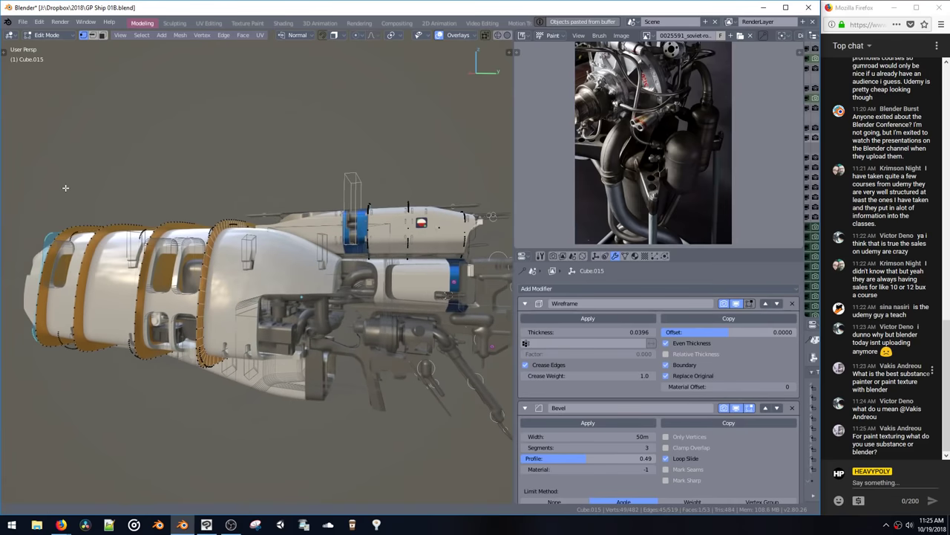
pyautogui.press('Tab')
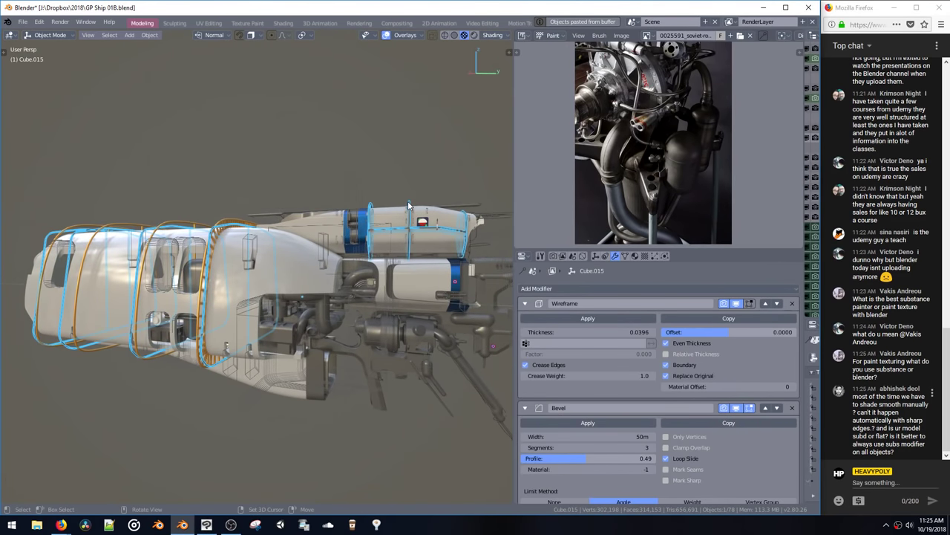
# Step: Delete the hull hoops from the pasted cage mesh, leaving only the rails around the upper engine pod
pyautogui.click(408, 205)
pyautogui.press('Tab')
pyautogui.moveTo(18, 192); pyautogui.dragTo(304, 443)
pyautogui.press('x')
pyautogui.press('Tab')
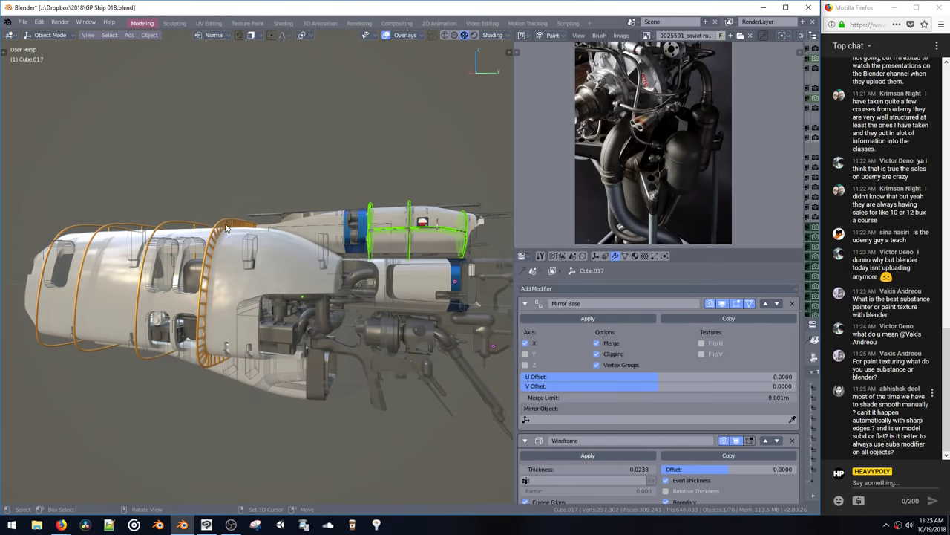
# Step: Join the upper engine pod rails with the laddered hull cage into one object
pyautogui.moveTo(225, 230); pyautogui.dragTo(405, 204, button='middle')
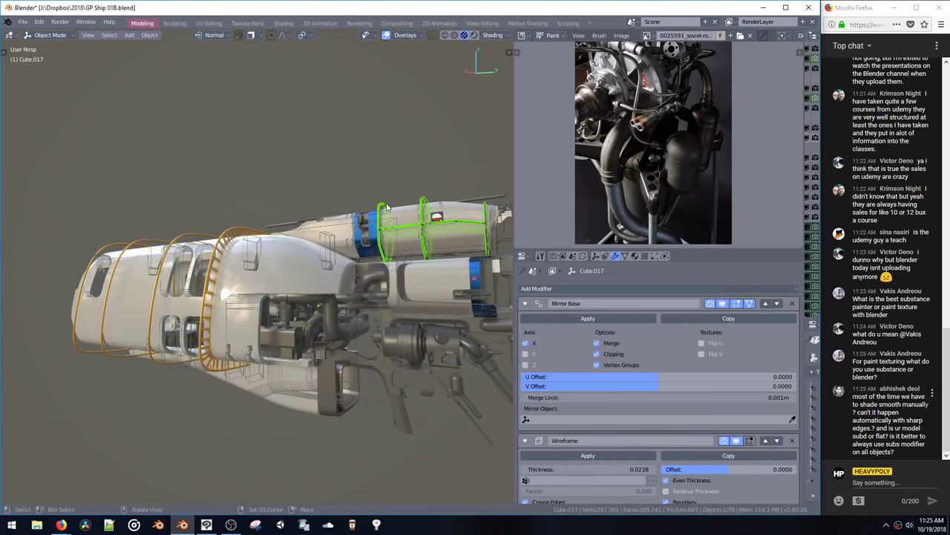
pyautogui.hotkey('ctrl', 'j')
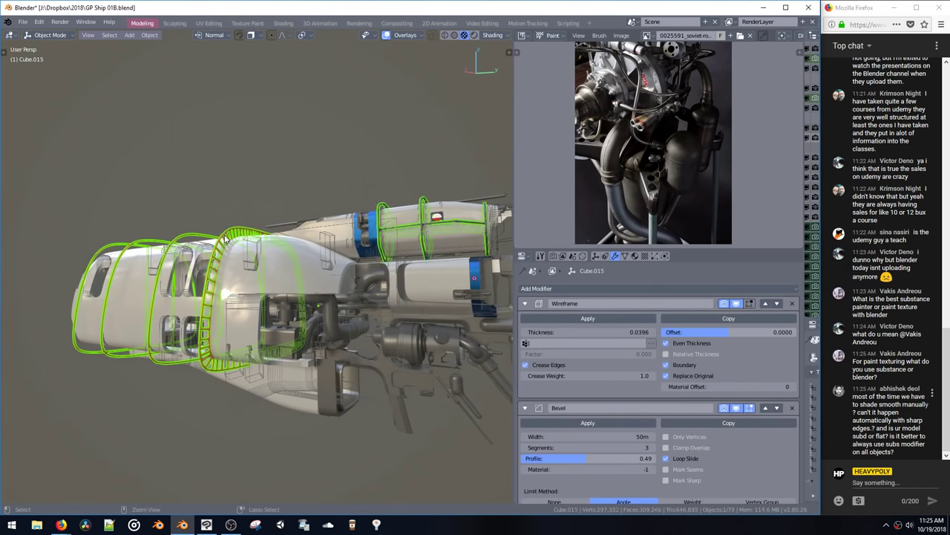
pyautogui.moveTo(230, 242)
pyautogui.mouseDown(button='middle')
pyautogui.moveTo(282, 249)
pyautogui.moveTo(262, 283)
pyautogui.moveTo(195, 278)
pyautogui.moveTo(241, 267)
pyautogui.moveTo(288, 281)
pyautogui.mouseUp(button='middle')
# Step: Remove the Glossy.002 and Body.001 material slots from the joined cage, keeping only Rails
pyautogui.hotkey('shift', 'v')
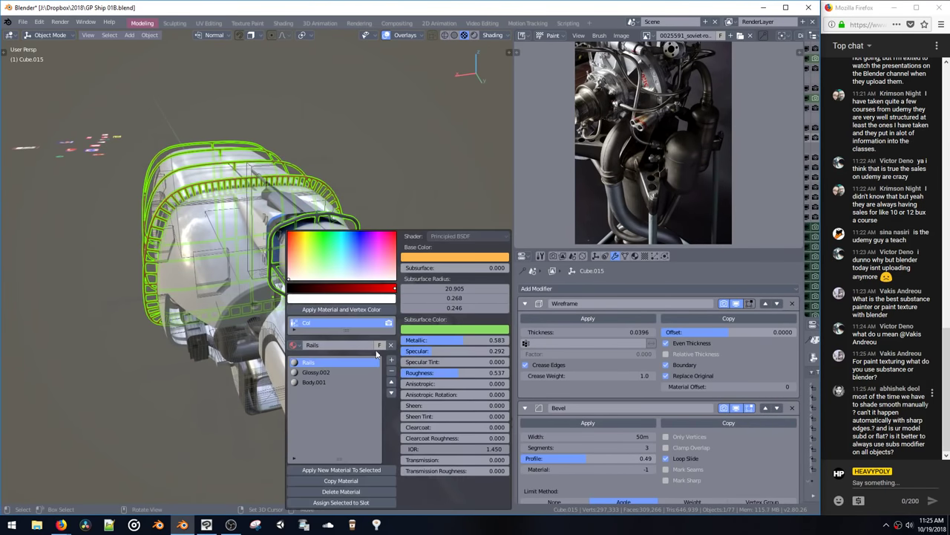
pyautogui.click(361, 372)
pyautogui.click(391, 371)
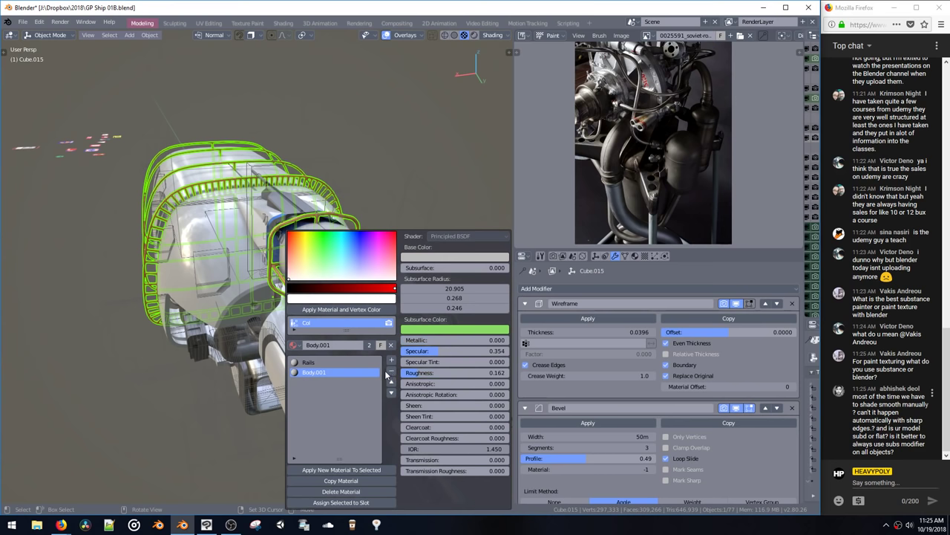
pyautogui.click(393, 372)
# Step: Deselect everything and switch the viewport to Clean Mode to show the ship without overlays
pyautogui.moveTo(233, 192)
pyautogui.mouseDown(button='middle')
pyautogui.moveTo(295, 224)
pyautogui.moveTo(258, 264)
pyautogui.moveTo(286, 251)
pyautogui.mouseUp(button='middle')
pyautogui.hotkey('alt', 'a')
pyautogui.press('z')
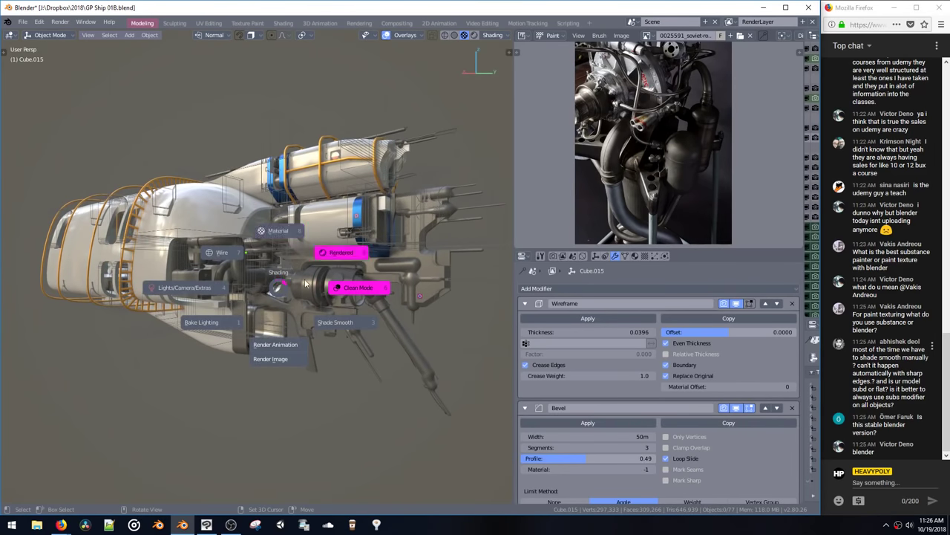
pyautogui.click(347, 289)
# Step: Change the Rails material's base color to a dark brown and check the rails from several sides of the ship
pyautogui.hotkey('shift', 'v')
pyautogui.click(457, 258)
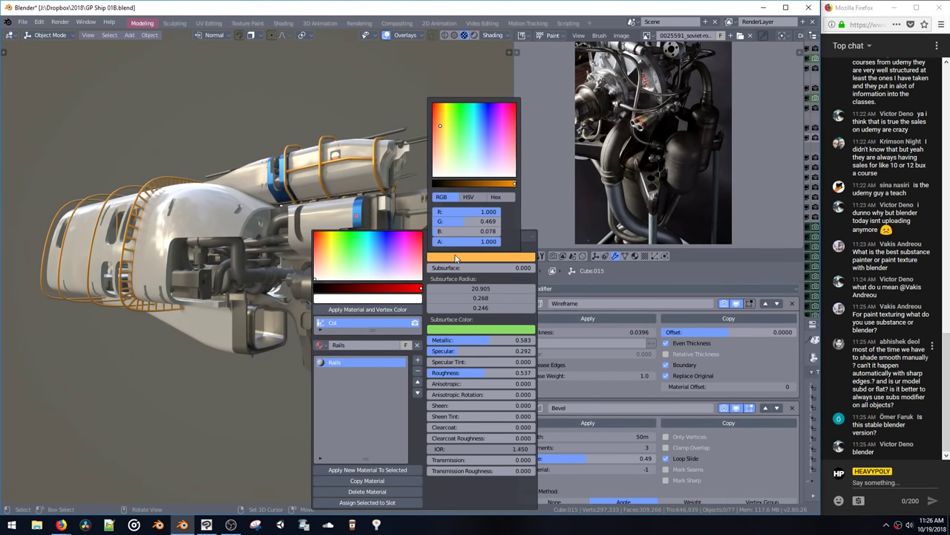
pyautogui.moveTo(470, 146); pyautogui.dragTo(436, 104)
pyautogui.moveTo(454, 184)
pyautogui.mouseDown()
pyautogui.moveTo(440, 185)
pyautogui.moveTo(470, 184)
pyautogui.mouseUp()
pyautogui.moveTo(455, 125); pyautogui.dragTo(544, 165)
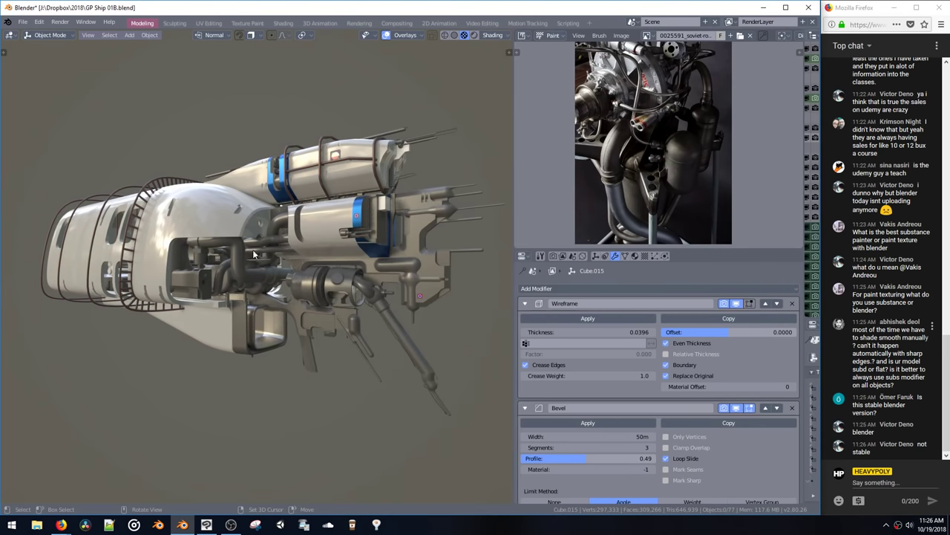
pyautogui.moveTo(312, 223); pyautogui.dragTo(276, 256, button='middle')
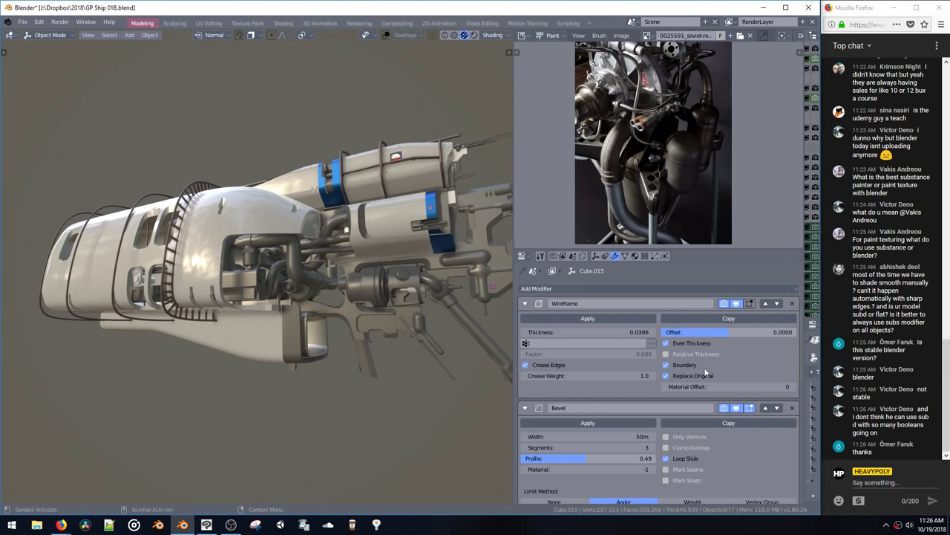
pyautogui.moveTo(445, 362); pyautogui.dragTo(386, 361, button='middle')
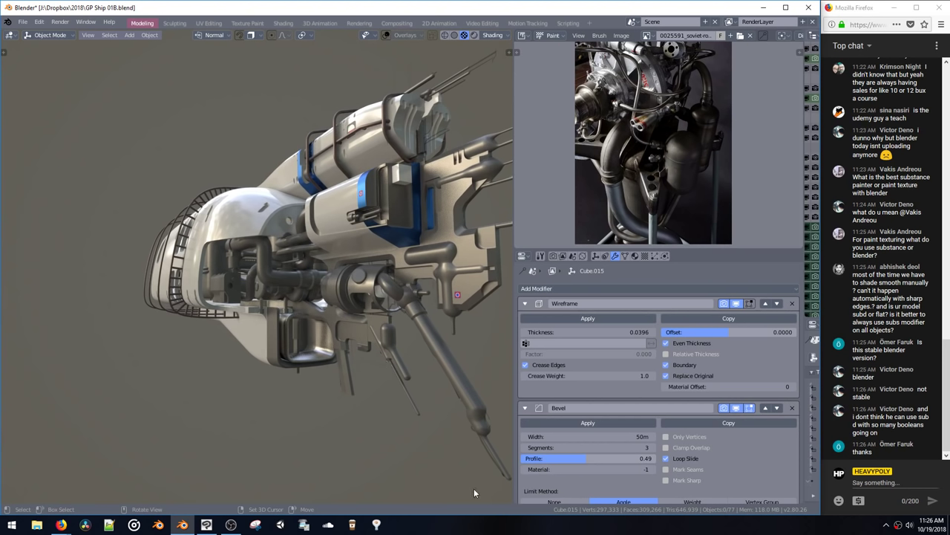
pyautogui.moveTo(461, 379); pyautogui.dragTo(465, 409, button='middle')
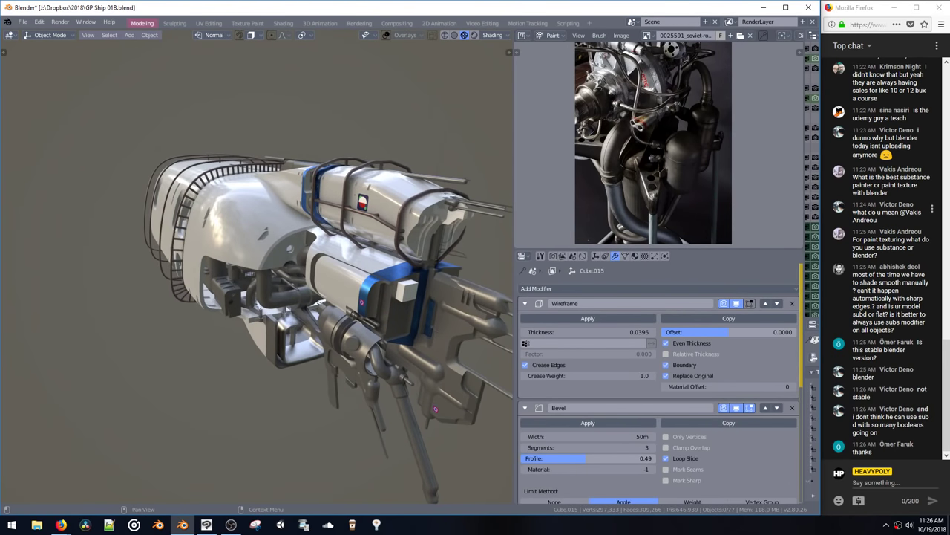
# Step: Read back through the recent live chat messages in the browser window, including the question about smooth shading
pyautogui.scroll(3, 891, 212)
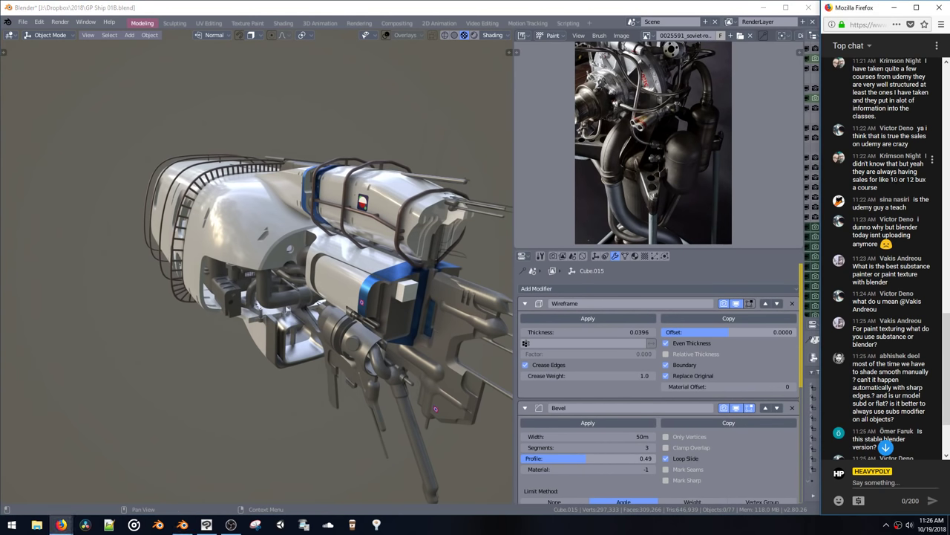
pyautogui.scroll(3, 904, 145)
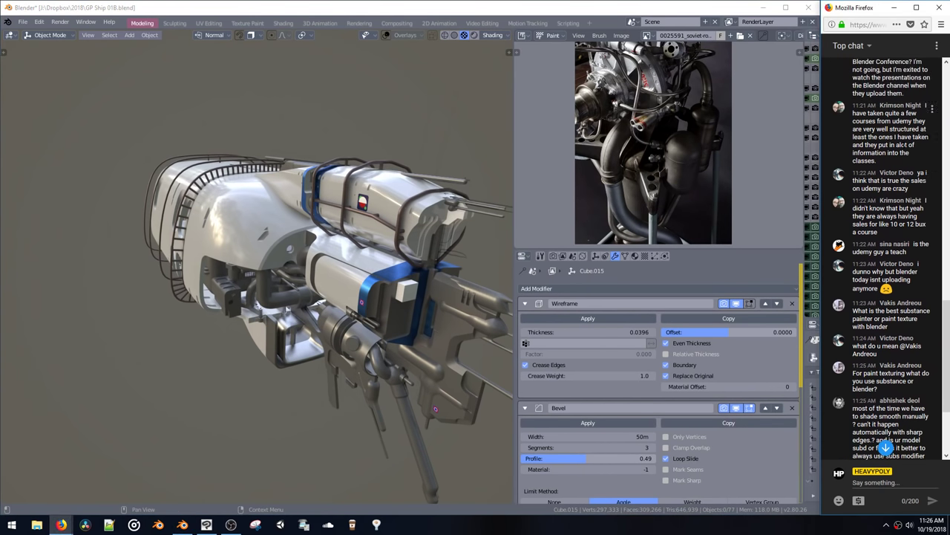
pyautogui.scroll(-4, 904, 148)
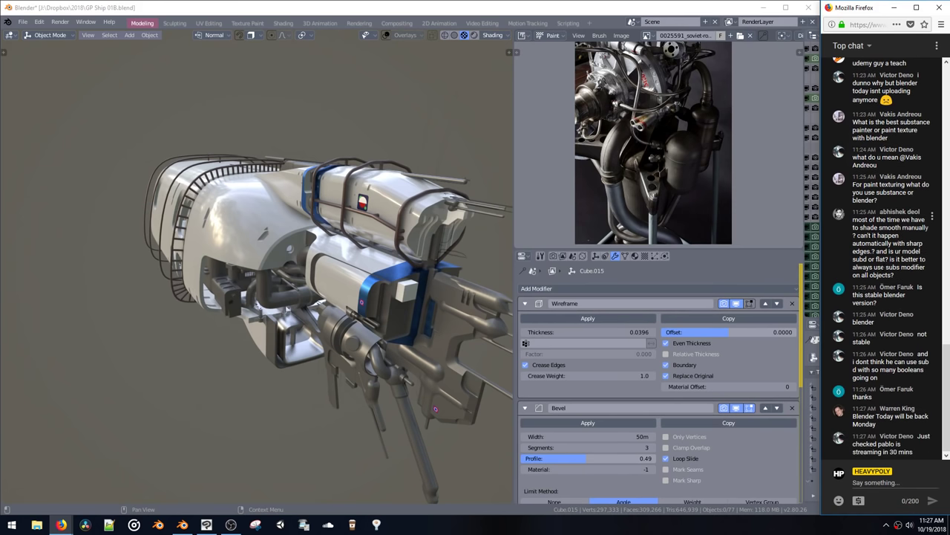
pyautogui.moveTo(853, 221); pyautogui.dragTo(885, 247)
pyautogui.click(899, 267)
pyautogui.click(870, 220)
pyautogui.click(885, 247)
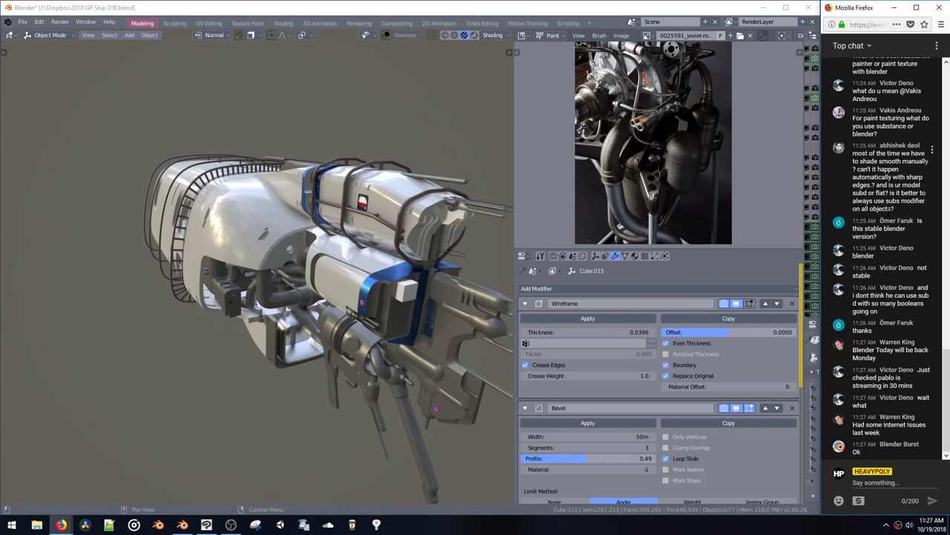
# Step: Expand the Normals settings in the cage's mesh data and enter 25° as the Auto Smooth angle
pyautogui.click(626, 256)
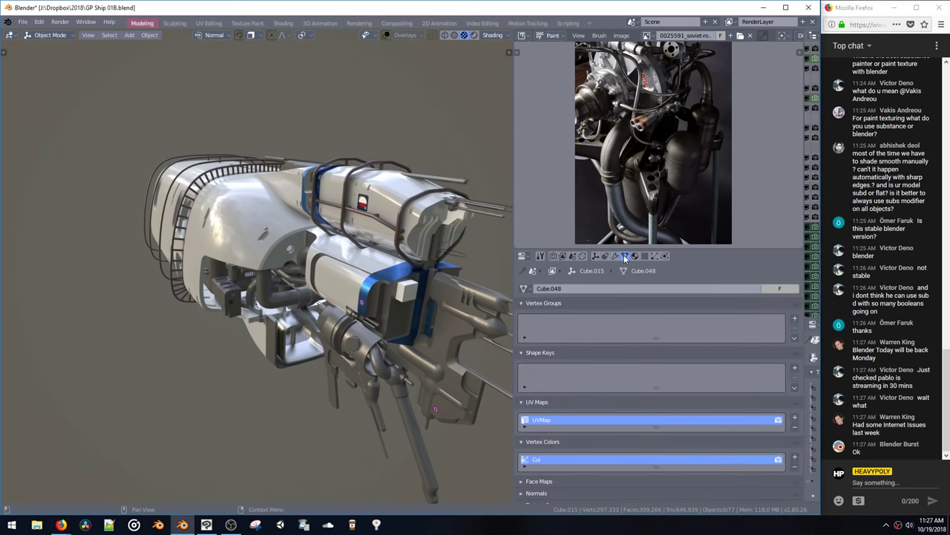
pyautogui.scroll(-2, 635, 346)
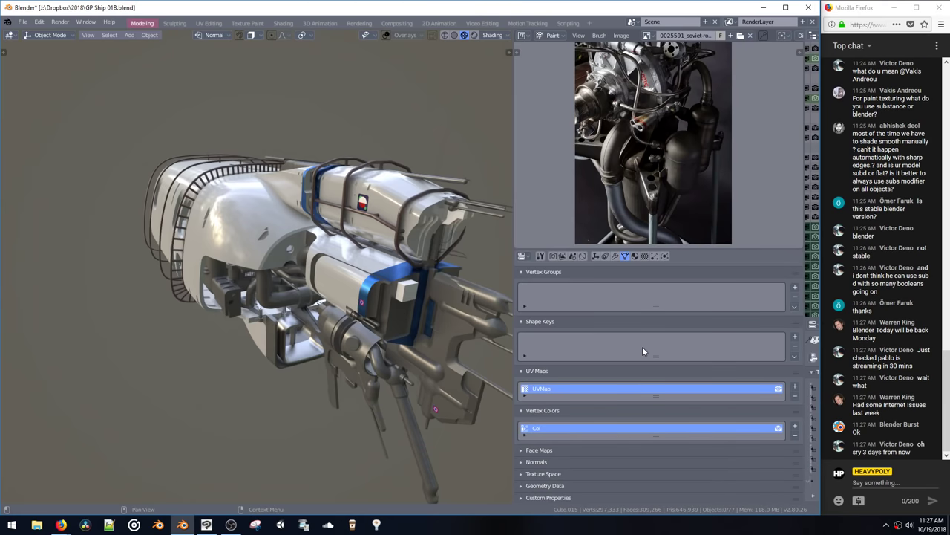
pyautogui.click(563, 452)
pyautogui.scroll(-2, 562, 451)
pyautogui.click(551, 461)
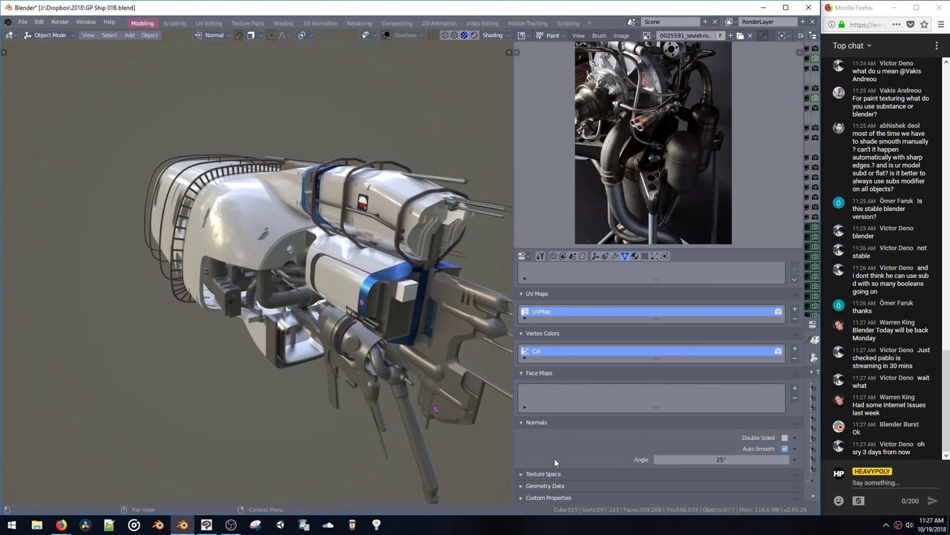
pyautogui.scroll(-2, 554, 457)
pyautogui.moveTo(733, 461); pyautogui.dragTo(696, 459)
pyautogui.click(696, 459)
pyautogui.write('25')
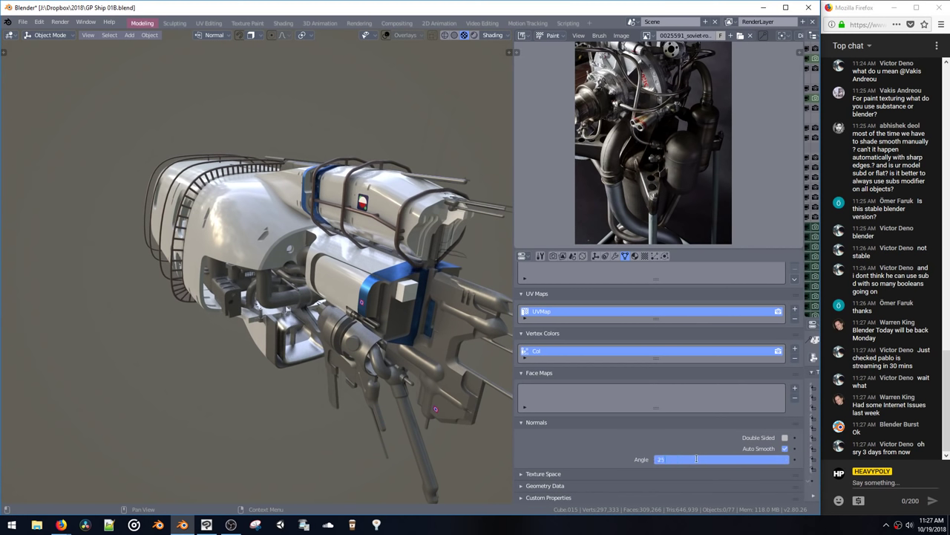
pyautogui.press('Return')
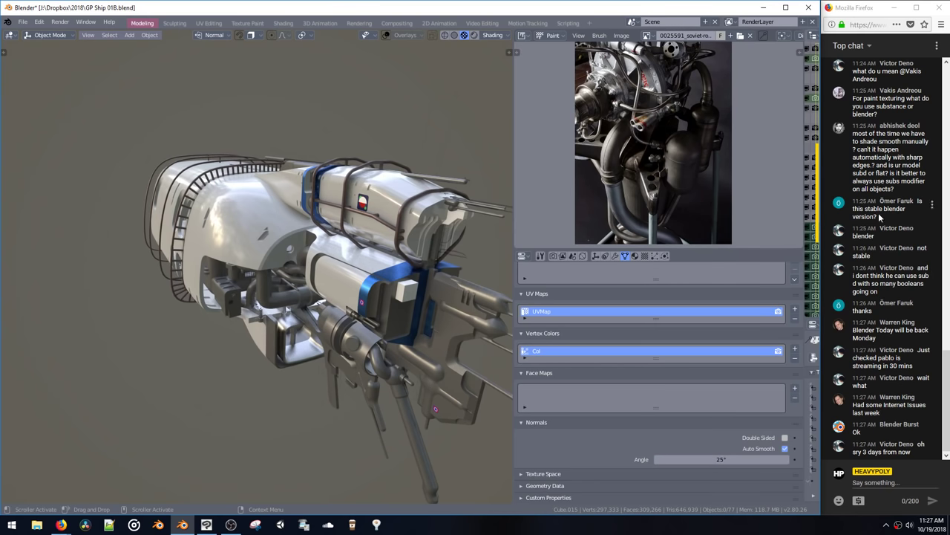
# Step: Read the chat messages about using subdivision modifiers on a model with many booleans
pyautogui.click(883, 157)
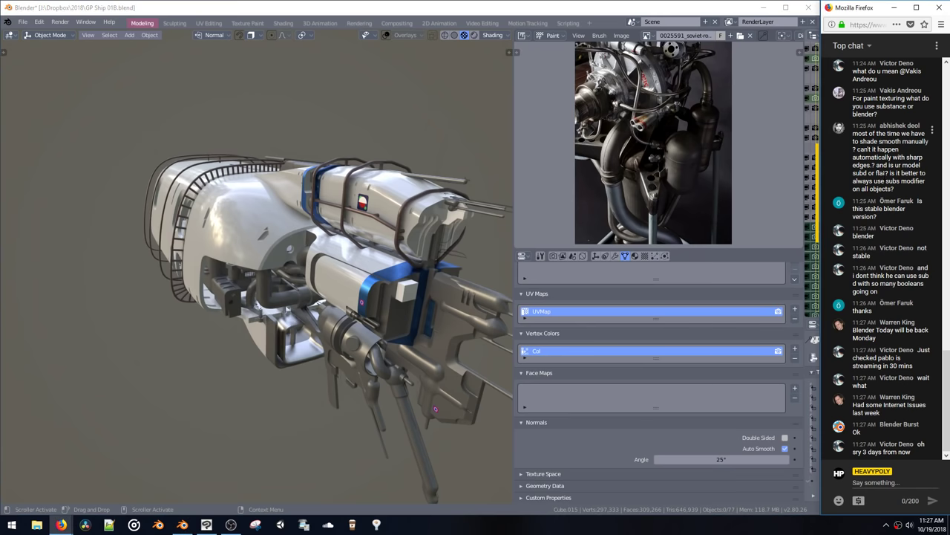
pyautogui.moveTo(878, 173); pyautogui.dragTo(910, 248)
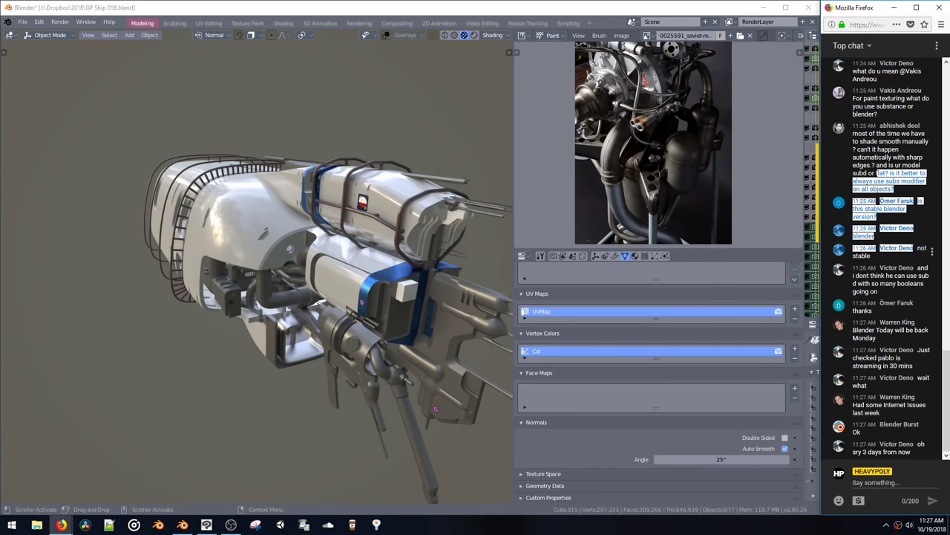
pyautogui.click(914, 249)
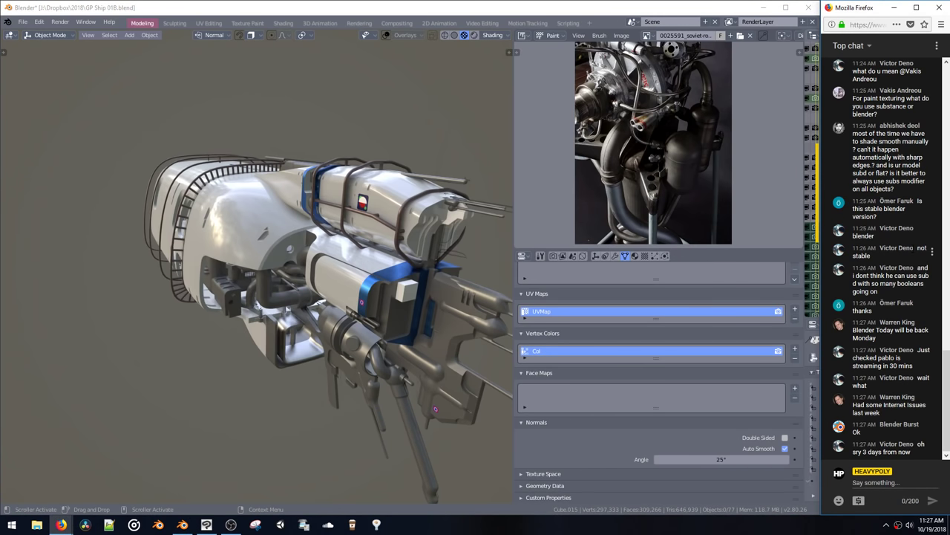
pyautogui.tripleClick(925, 280)
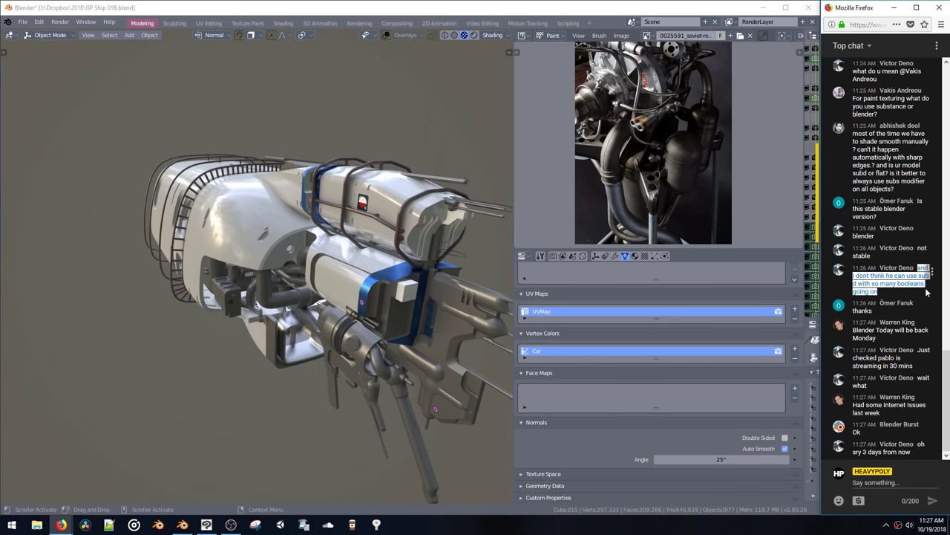
pyautogui.click(926, 292)
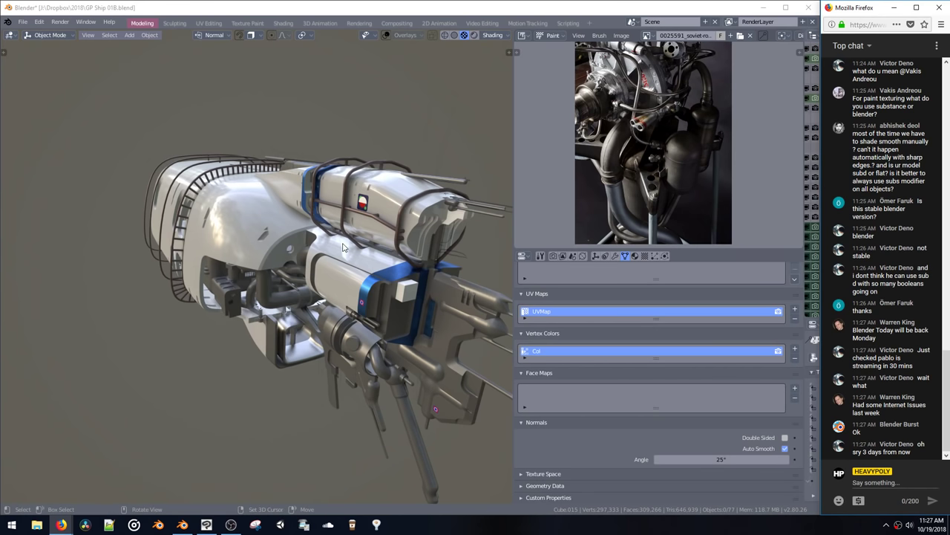
# Step: Review the Boolean operations available for the white hull and turn on the viewport overlays to show its cutter outlines
pyautogui.moveTo(219, 243); pyautogui.dragTo(239, 260, button='middle')
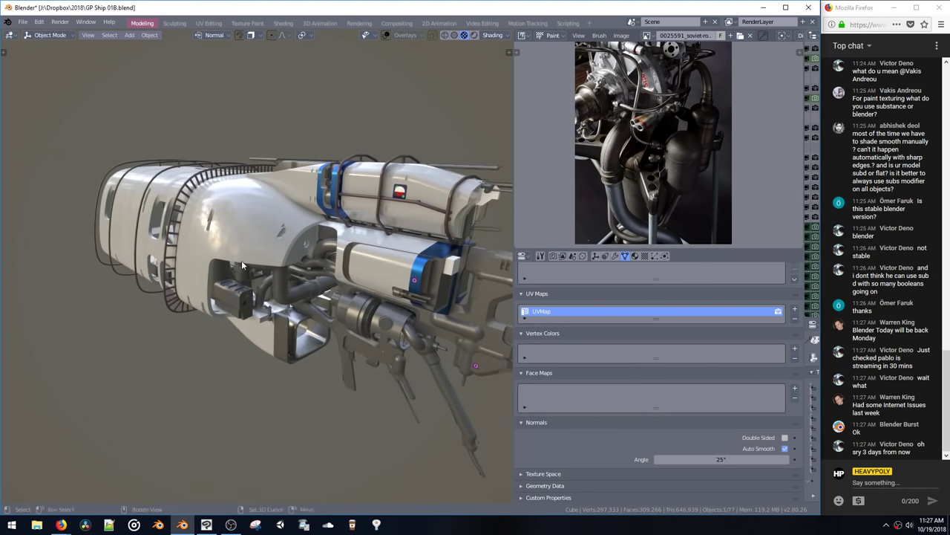
pyautogui.hotkey('ctrl', 'shift', 'b')
pyautogui.click(300, 265)
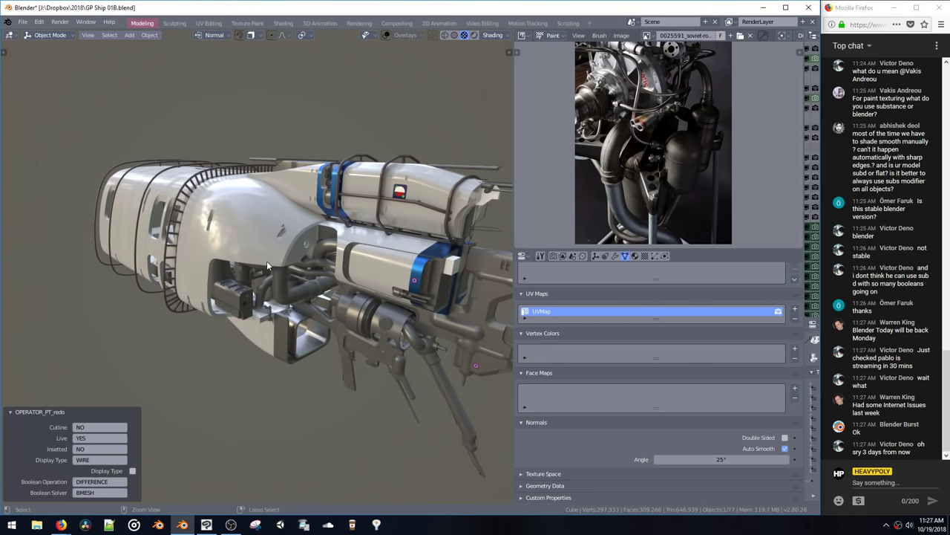
pyautogui.hotkey('ctrl', 'shift', 'b')
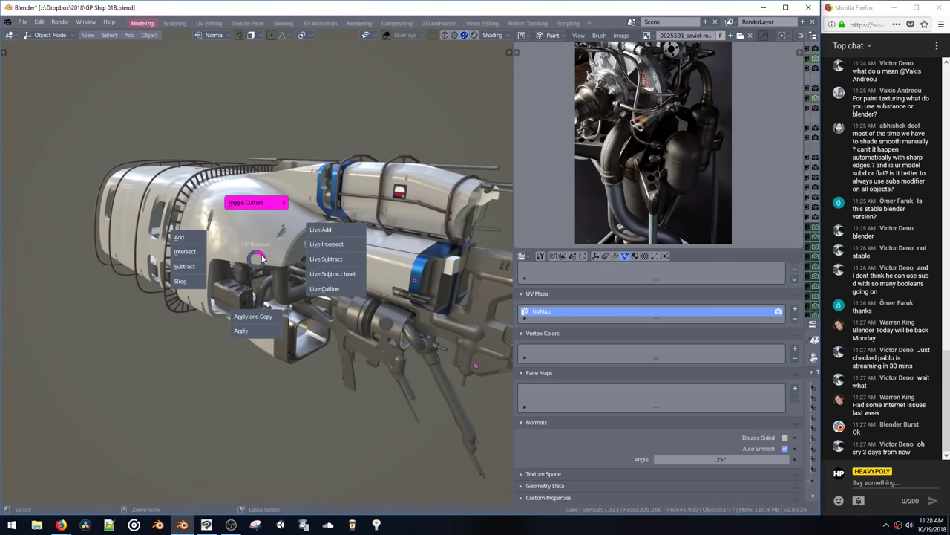
pyautogui.press('Escape')
pyautogui.hotkey('ctrl', 'space')
pyautogui.press('Escape')
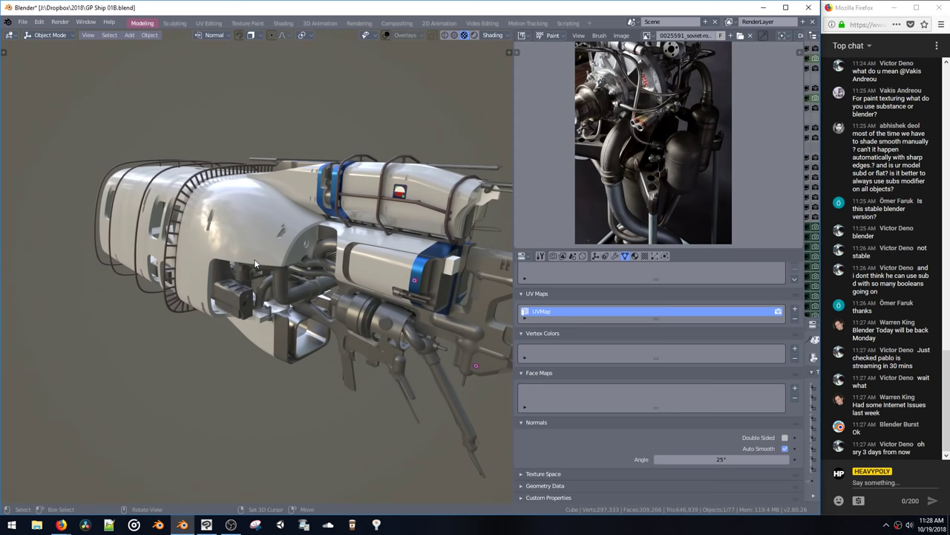
pyautogui.press('z')
pyautogui.click(282, 258)
pyautogui.moveTo(280, 253); pyautogui.dragTo(263, 235, button='middle')
# Step: Select two edges on the top of the hull mesh and raise them 0.741 m along Z
pyautogui.press('Tab')
pyautogui.keyDown('shift'); pyautogui.moveTo(252, 190); pyautogui.dragTo(303, 254, button='middle'); pyautogui.keyUp('shift')
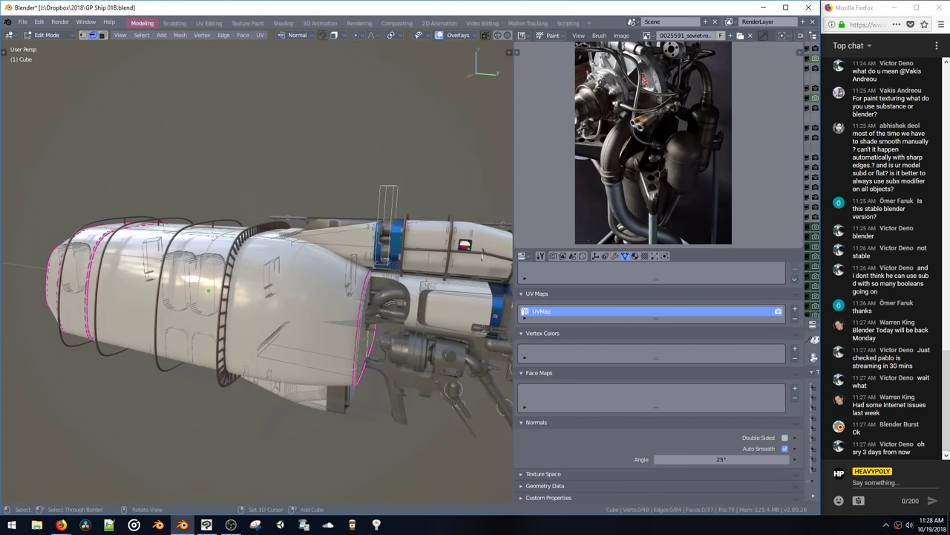
pyautogui.click(213, 237)
pyautogui.keyDown('shift'); pyautogui.click(225, 225); pyautogui.keyUp('shift')
pyautogui.press('g')
pyautogui.press('z')
pyautogui.click(226, 204)
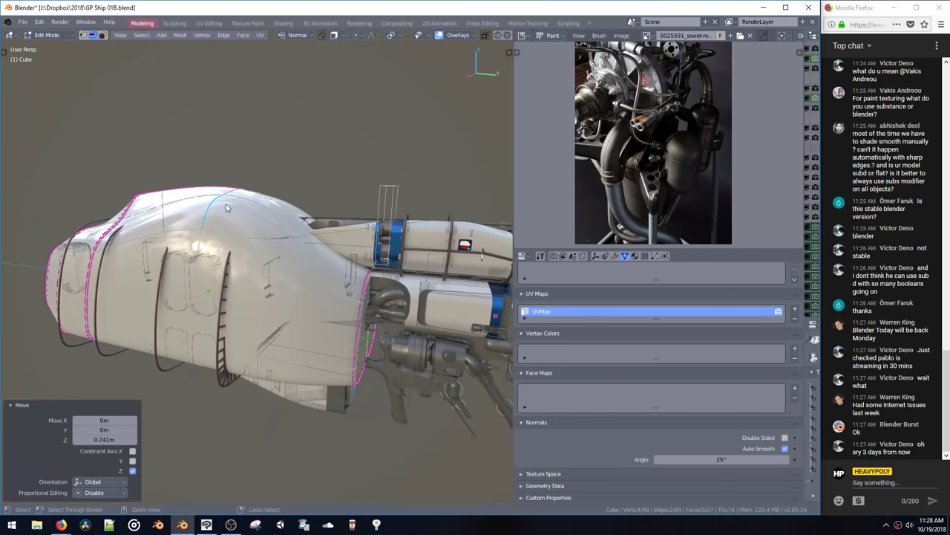
# Step: Inspect the raised hull around the window cutouts and undo the edge move
pyautogui.press('Tab')
pyautogui.moveTo(234, 222); pyautogui.dragTo(334, 223, button='middle')
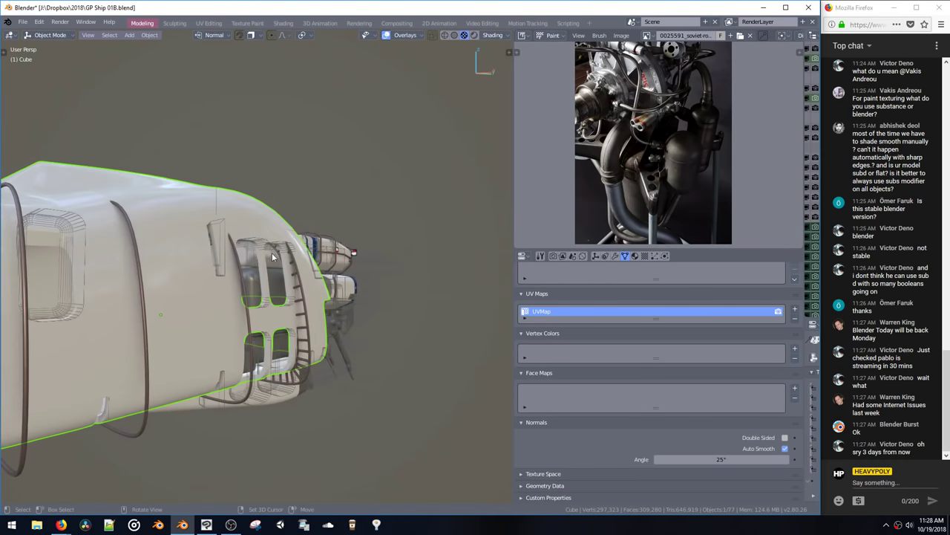
pyautogui.click(271, 249)
pyautogui.moveTo(271, 250)
pyautogui.mouseDown(button='middle')
pyautogui.moveTo(236, 279)
pyautogui.moveTo(225, 248)
pyautogui.moveTo(271, 242)
pyautogui.mouseUp(button='middle')
pyautogui.hotkey('ctrl', 'z')
pyautogui.hotkey('ctrl', 'z')
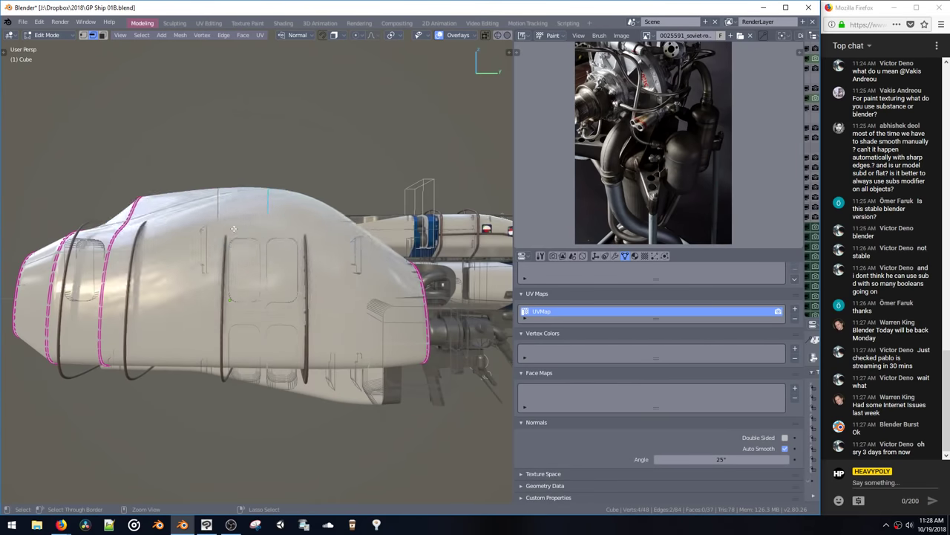
pyautogui.hotkey('ctrl', 'z')
# Step: Pull one edge on the side of the hull outward to bulge the area beside the windows
pyautogui.moveTo(323, 256); pyautogui.dragTo(335, 295, button='middle')
pyautogui.click(307, 288)
pyautogui.press('e')
pyautogui.click(270, 315)
# Step: Select the Boolean cutter mesh in face mode and move the outer face of the rear window cutter along X
pyautogui.hotkey('ctrl', 'space')
pyautogui.click(265, 363)
pyautogui.scroll(1, 334, 290)
pyautogui.click(331, 263)
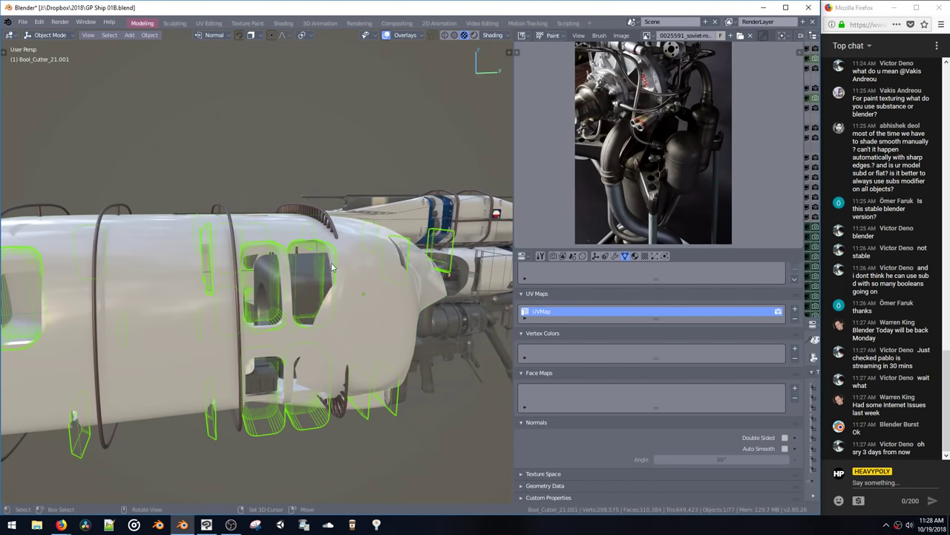
pyautogui.hotkey('ctrl', 'space')
pyautogui.click(363, 222)
pyautogui.click(316, 287)
pyautogui.moveTo(392, 279); pyautogui.dragTo(407, 275, button='middle')
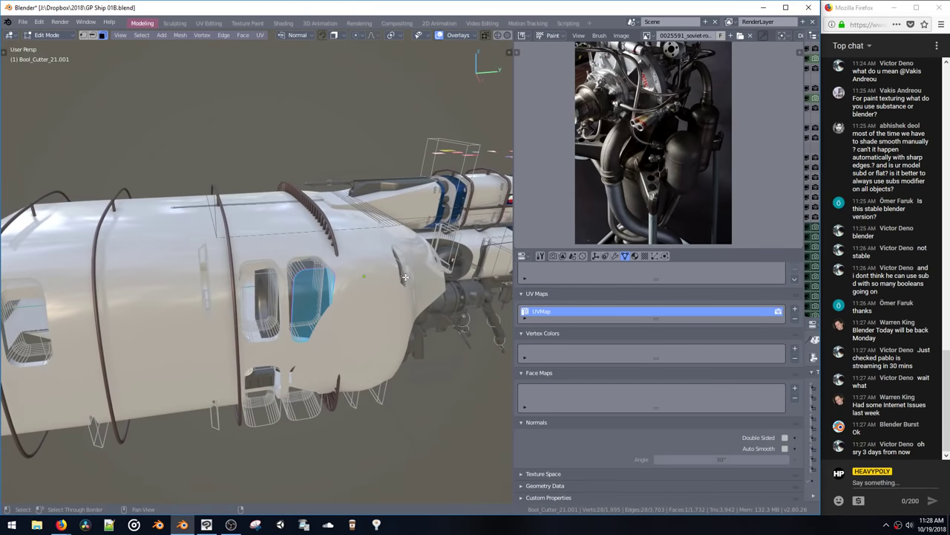
pyautogui.press('g')
pyautogui.press('x')
pyautogui.click(447, 318)
# Step: Move the outer faces of the lower window and slot cutters 0.516 m along X, then return to object mode and deselect everything
pyautogui.moveTo(447, 316); pyautogui.dragTo(424, 277, button='middle')
pyautogui.click(436, 350)
pyautogui.keyDown('shift'); pyautogui.click(398, 347); pyautogui.keyUp('shift')
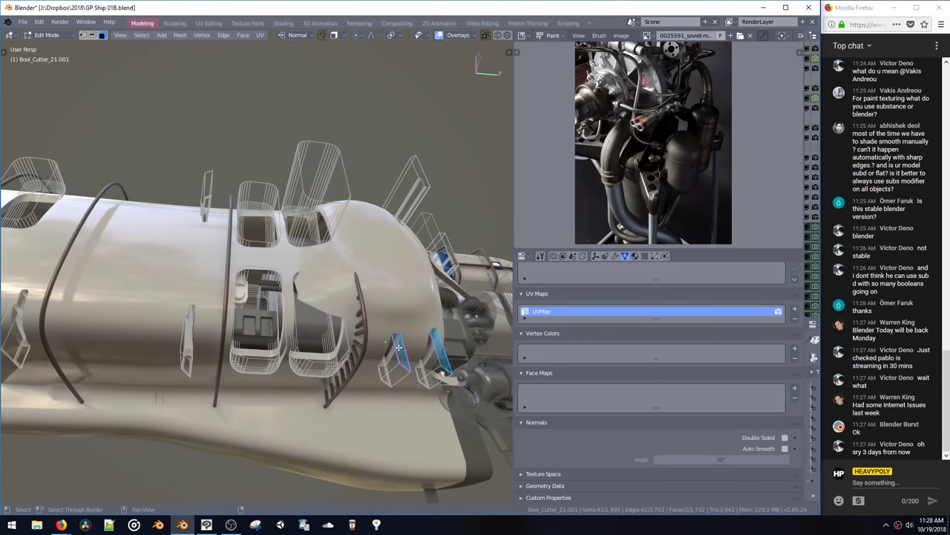
pyautogui.keyDown('shift'); pyautogui.click(329, 320); pyautogui.keyUp('shift')
pyautogui.moveTo(330, 320); pyautogui.dragTo(367, 361, button='middle')
pyautogui.press('g')
pyautogui.press('x')
pyautogui.click(429, 367)
pyautogui.press('space')
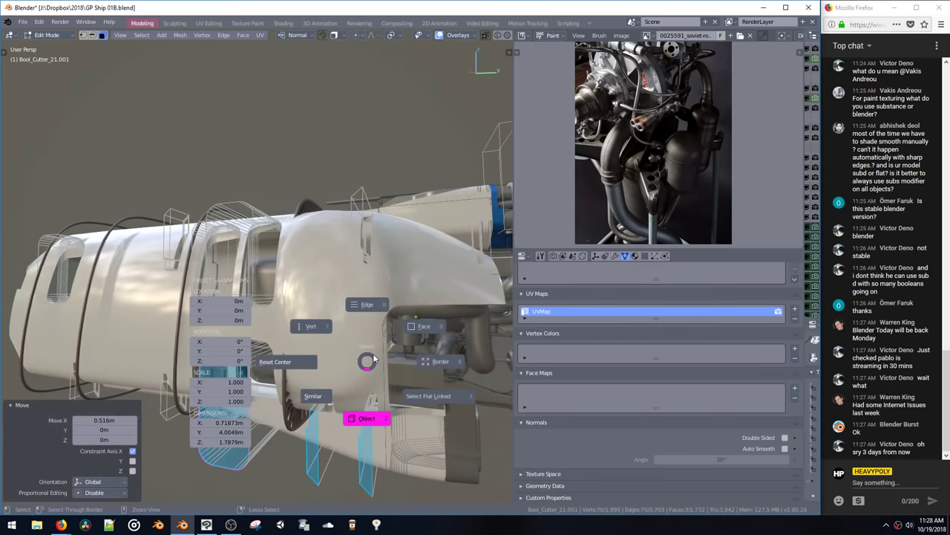
pyautogui.click(366, 413)
pyautogui.moveTo(405, 397); pyautogui.dragTo(377, 348, button='middle')
pyautogui.hotkey('alt', 'a')
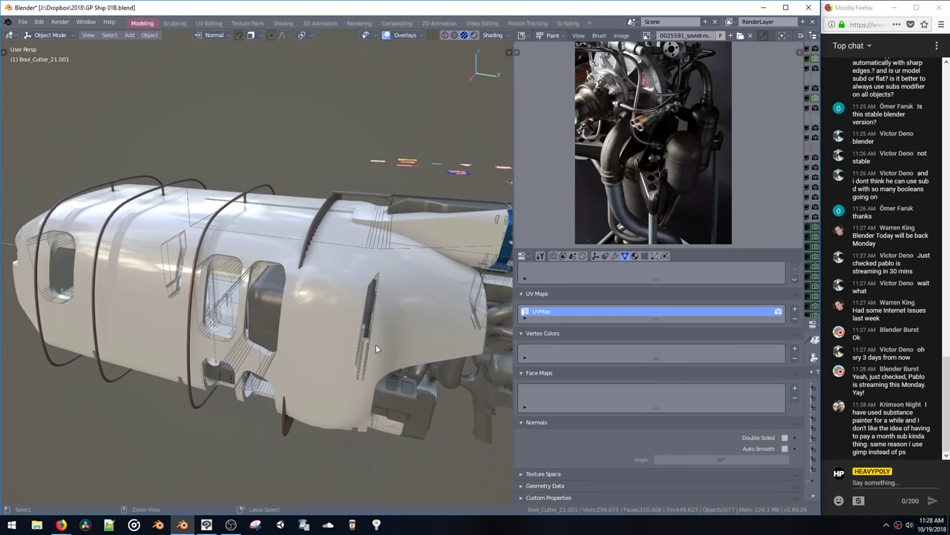
# Step: Undo the cutter face moves and the hull bulge to restore the original hull shape
pyautogui.press('a')
pyautogui.press('Tab')
pyautogui.moveTo(375, 327); pyautogui.dragTo(357, 314, button='middle')
pyautogui.hotkey('ctrl', 'z')
pyautogui.hotkey('ctrl', 'z')
pyautogui.hotkey('ctrl', 'z')
pyautogui.hotkey('ctrl', 'z')
pyautogui.hotkey('ctrl', 'z')
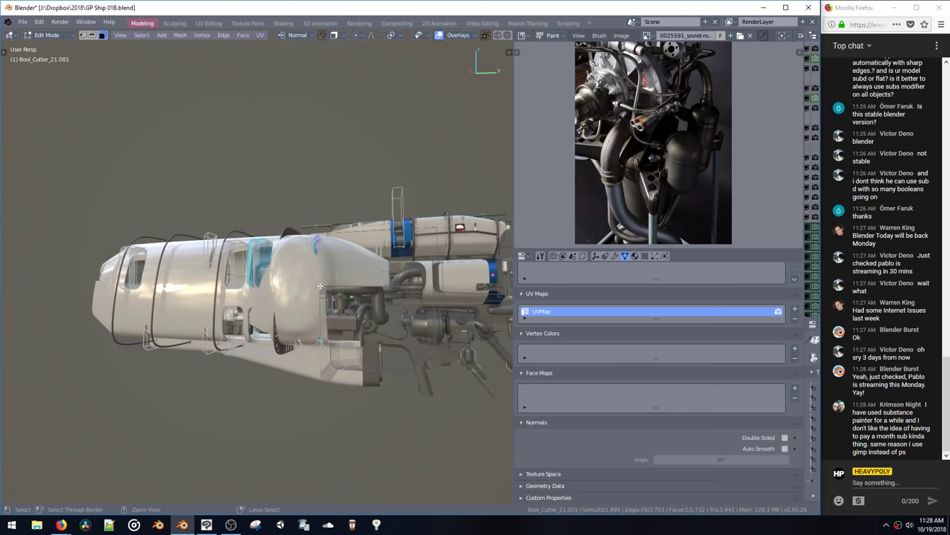
pyautogui.hotkey('ctrl', 'z')
pyautogui.hotkey('ctrl', 'z')
pyautogui.hotkey('ctrl', 'z')
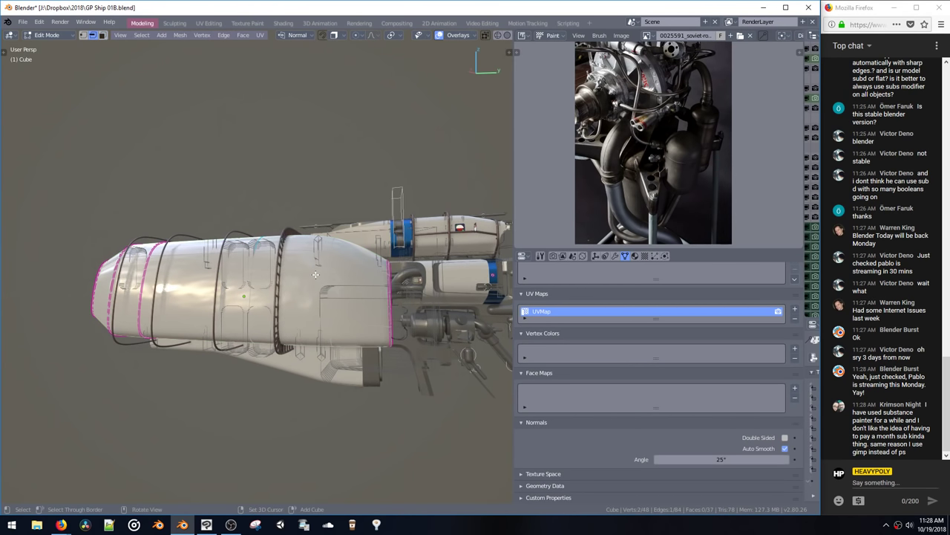
# Step: Return to object mode and save the ship file
pyautogui.moveTo(316, 271); pyautogui.dragTo(246, 273, button='middle')
pyautogui.press('space')
pyautogui.hotkey('ctrl', 's')
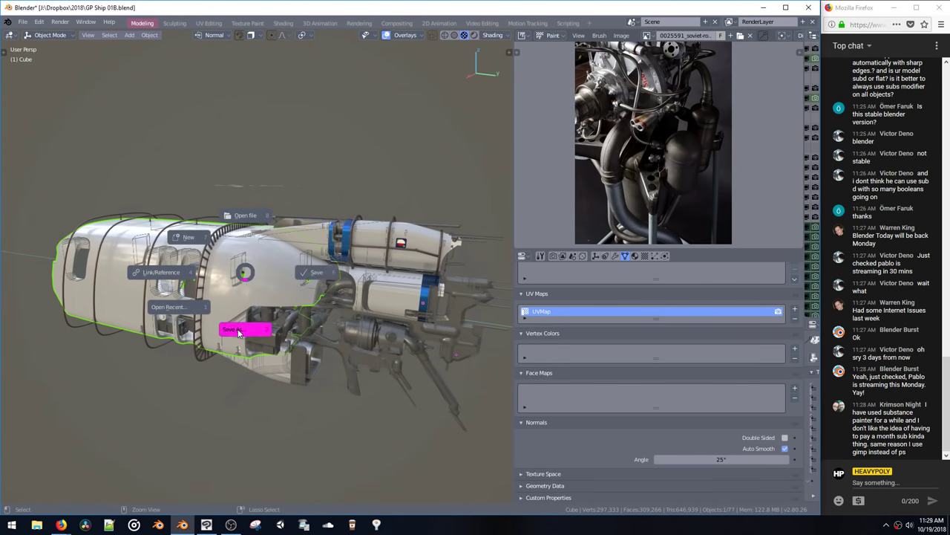
pyautogui.click(311, 277)
# Step: Select the bar cage around the hull and open its mesh for editing
pyautogui.keyDown('ctrl'); pyautogui.moveTo(273, 264); pyautogui.dragTo(230, 234, button='middle'); pyautogui.keyUp('ctrl')
pyautogui.click(239, 260)
pyautogui.press('Tab')
# Step: Try deleting the linked ladder strip from the cage mesh, then undo the deletion
pyautogui.doubleClick(227, 247)
pyautogui.press('x')
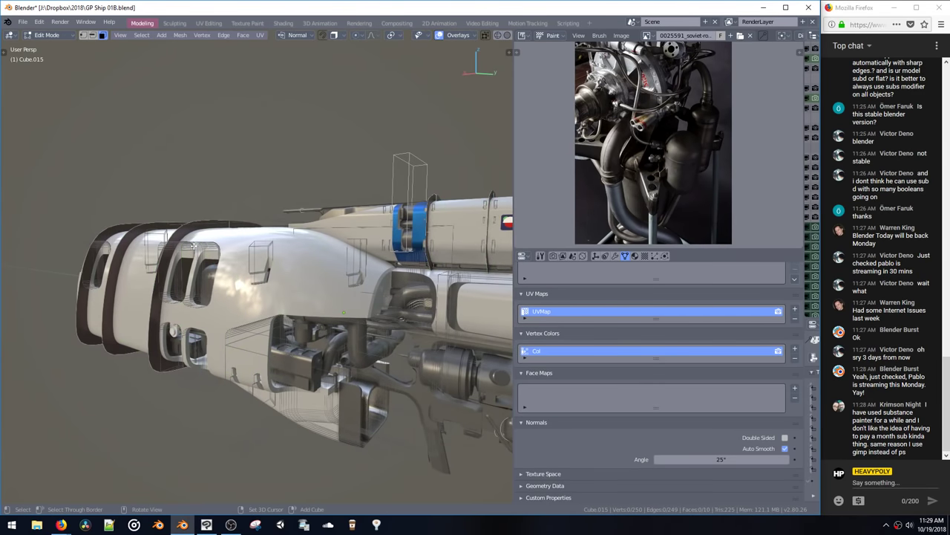
pyautogui.hotkey('ctrl', 'z')
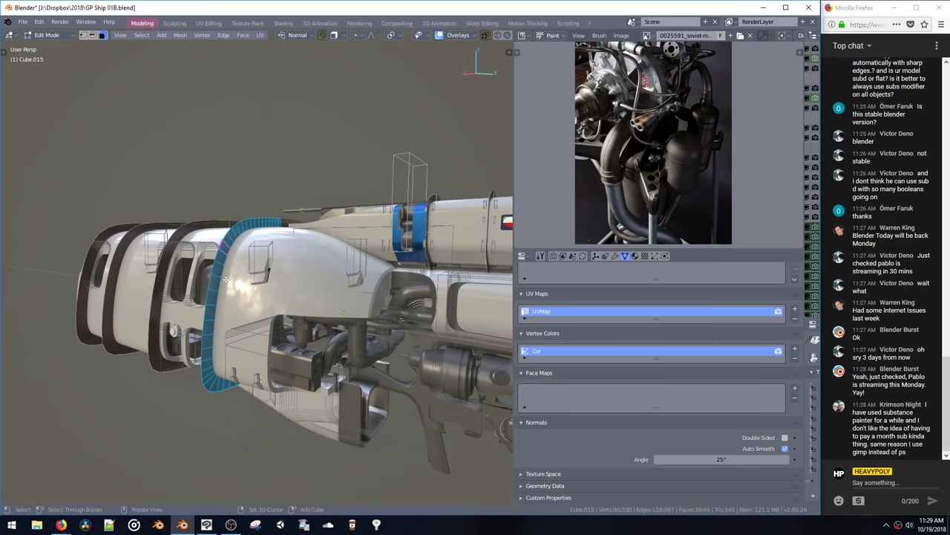
# Step: Duplicate two single faces of the ladder strip onto the neighbouring cage rib, offset by -0.877 m along Y and -0.88 m along normal Z
pyautogui.click(216, 287)
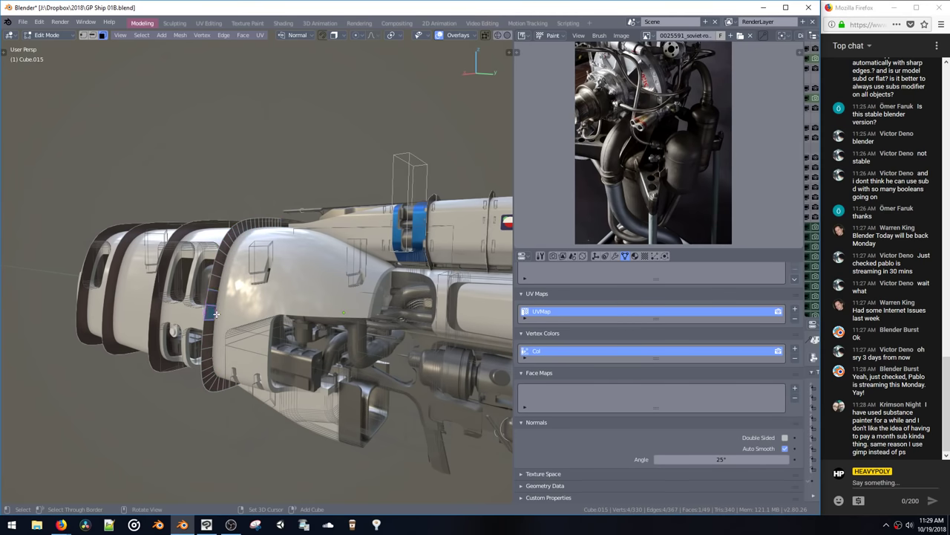
pyautogui.press('g')
pyautogui.press('y')
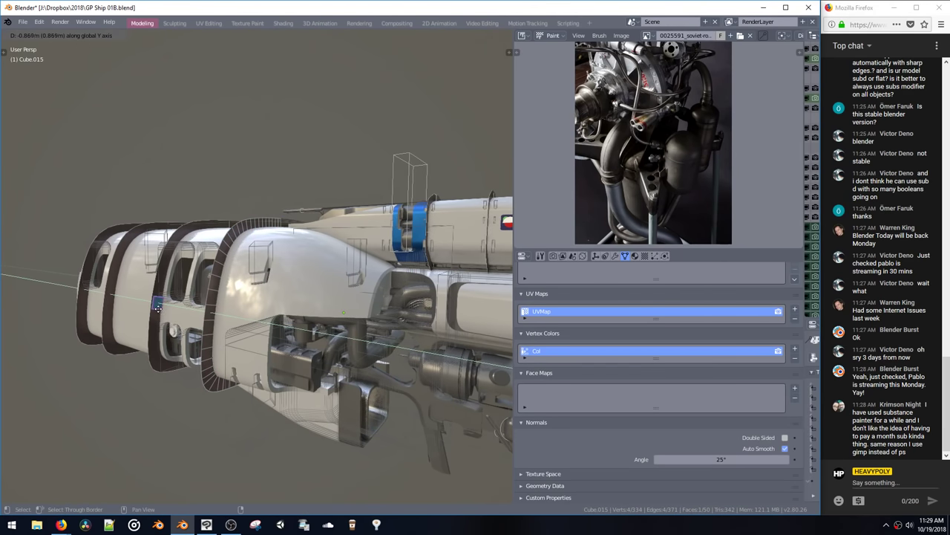
pyautogui.click(163, 310)
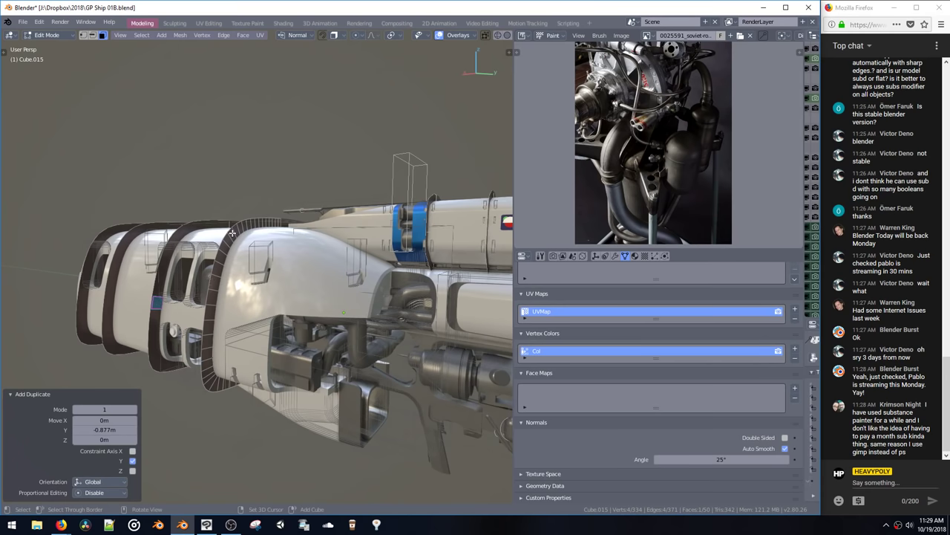
pyautogui.hotkey('alt', 'a')
pyautogui.press('e')
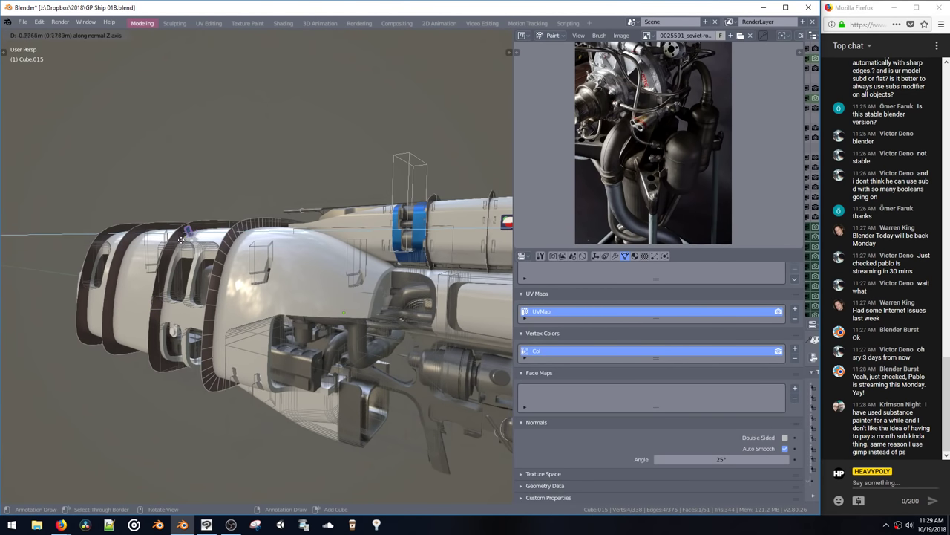
pyautogui.click(221, 256)
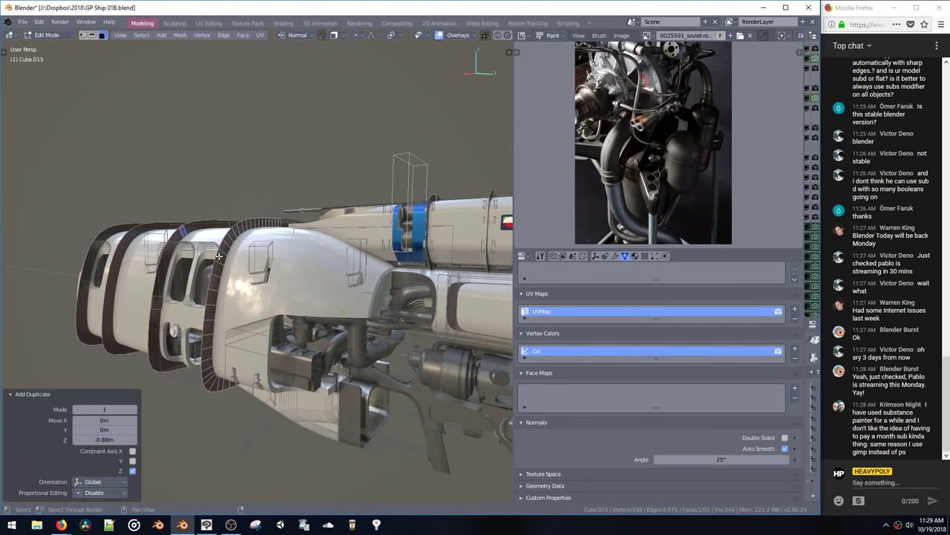
# Step: Duplicate three lower ladder-strip faces about -0.87 m along Y onto the neighbouring rib and dissolve them into one face
pyautogui.moveTo(221, 256); pyautogui.dragTo(257, 295, button='middle')
pyautogui.keyDown('shift'); pyautogui.click(265, 291); pyautogui.keyUp('shift')
pyautogui.hotkey('shift', 'd')
pyautogui.press('x')
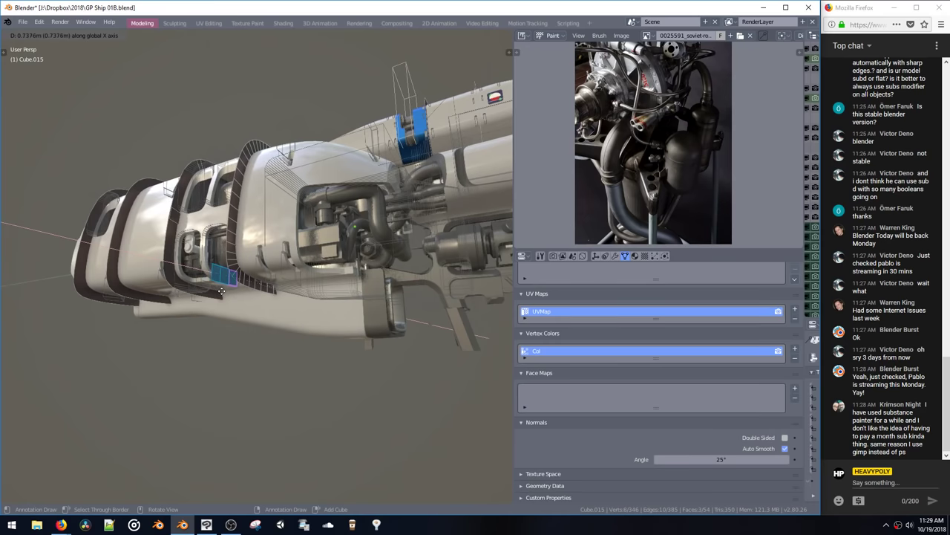
pyautogui.press('y')
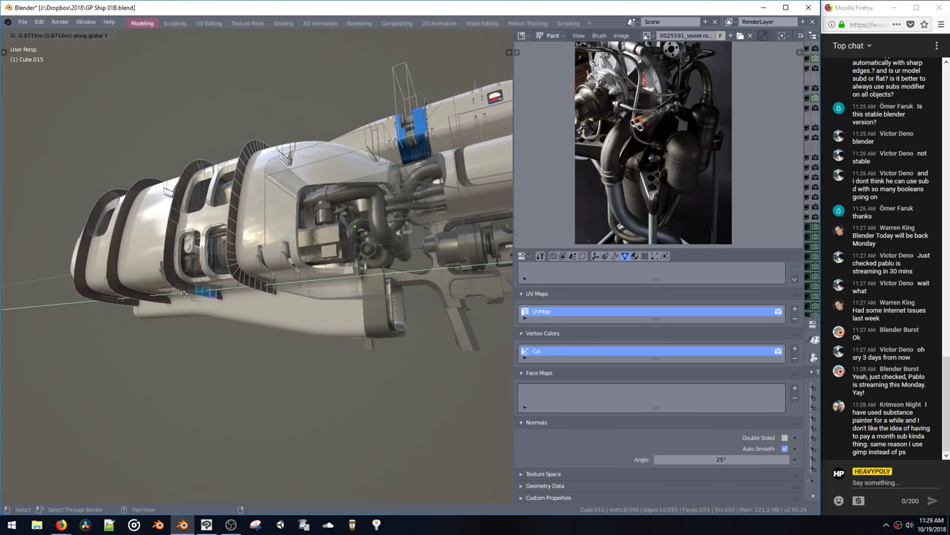
pyautogui.click(178, 287)
pyautogui.hotkey('ctrl', 'x')
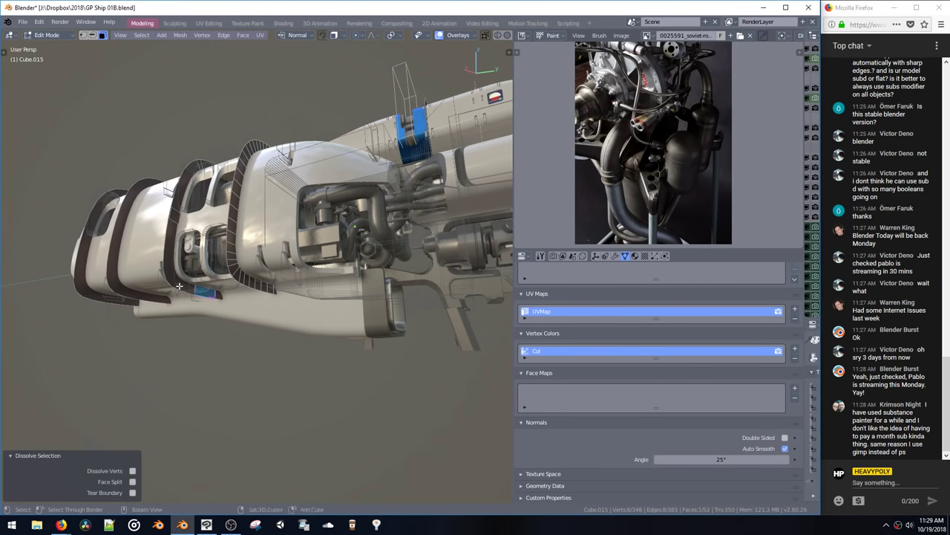
pyautogui.press('space')
pyautogui.press('space')
# Step: Select the whole ladder strip again, try removing it and compare the cage in object and edit mode
pyautogui.doubleClick(230, 257)
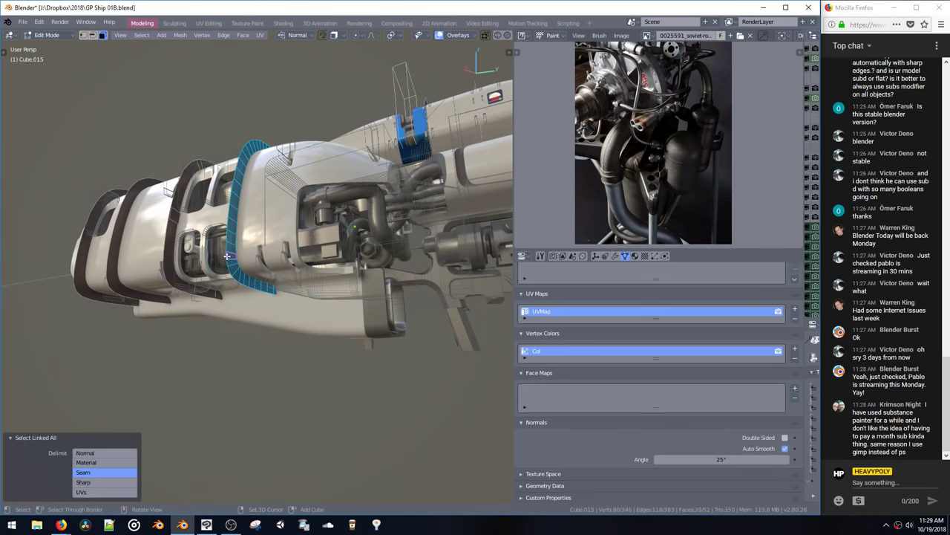
pyautogui.press('x')
pyautogui.press('Tab')
pyautogui.moveTo(226, 258)
pyautogui.mouseDown(button='middle')
pyautogui.moveTo(211, 284)
pyautogui.moveTo(220, 244)
pyautogui.moveTo(230, 244)
pyautogui.mouseUp(button='middle')
pyautogui.press('Tab')
pyautogui.doubleClick(224, 251)
pyautogui.press('space')
pyautogui.press('Tab')
pyautogui.press('Tab')
# Step: Duplicate a run of side faces from the ladder strip onto the neighbouring rib, dissolve them into one panel and nudge it along Y
pyautogui.click(212, 262)
pyautogui.keyDown('ctrl'); pyautogui.keyDown('shift'); pyautogui.click(217, 216); pyautogui.keyUp('shift'); pyautogui.keyUp('ctrl')
pyautogui.hotkey('shift', 'd')
pyautogui.press('x')
pyautogui.click(172, 254)
pyautogui.hotkey('ctrl', 'x')
pyautogui.press('g')
pyautogui.press('x')
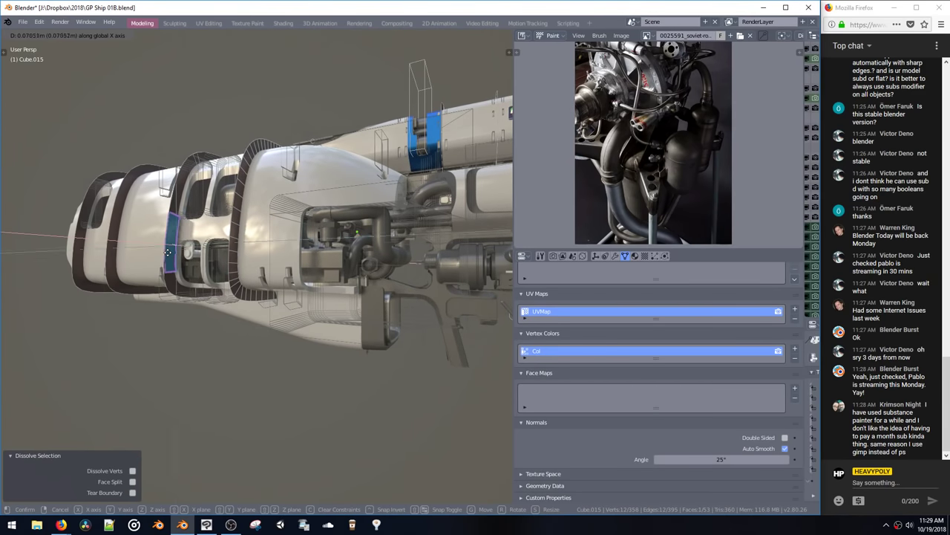
pyautogui.press('y')
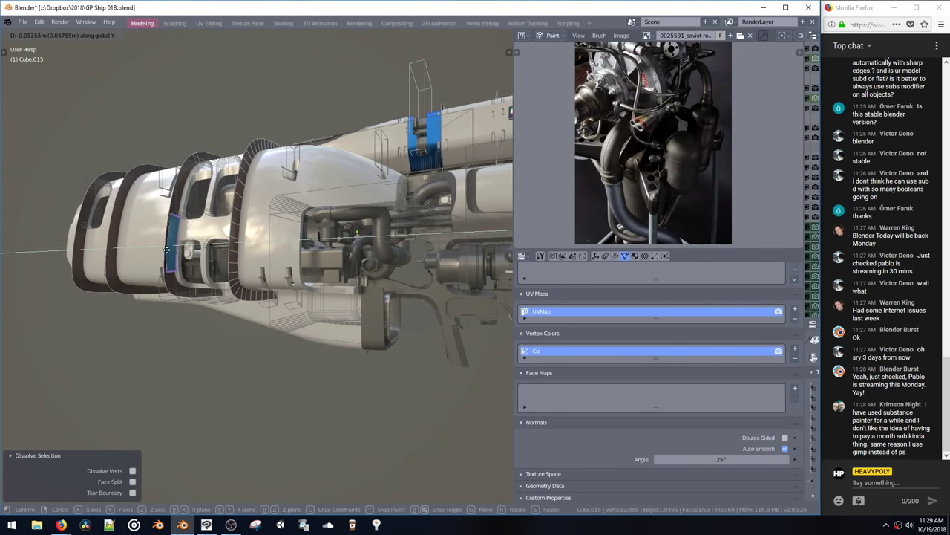
pyautogui.click(170, 251)
# Step: Remove the small overlapping face on the rib, move the long panel 0.012 m along Y and check the bars in object mode
pyautogui.click(174, 221)
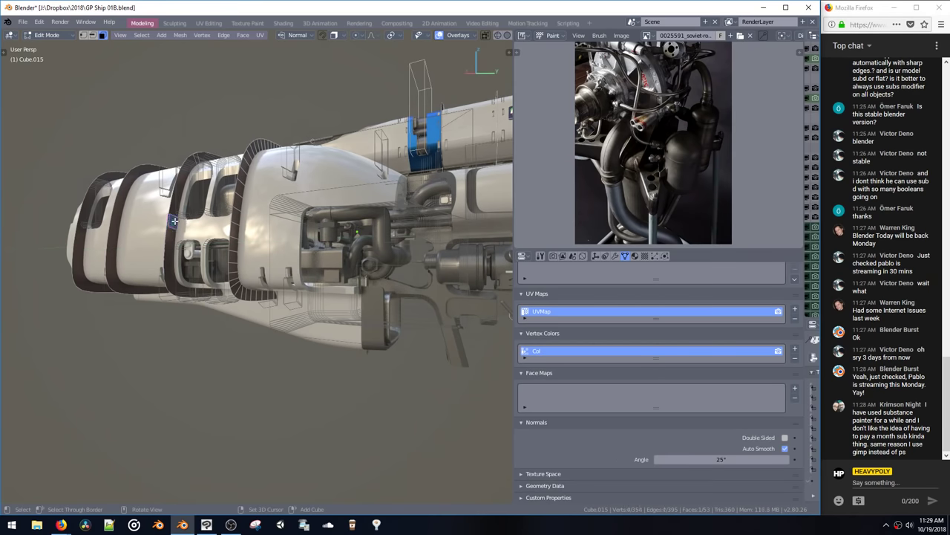
pyautogui.click(166, 233)
pyautogui.moveTo(166, 233)
pyautogui.mouseDown(button='middle')
pyautogui.moveTo(254, 231)
pyautogui.moveTo(164, 227)
pyautogui.mouseUp(button='middle')
pyautogui.scroll(3, 223, 233)
pyautogui.press('g')
pyautogui.press('y')
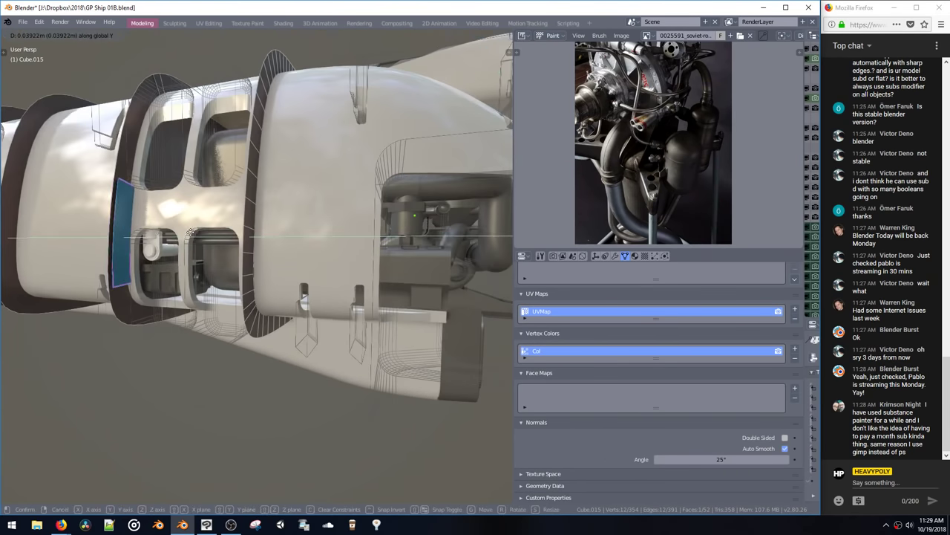
pyautogui.click(158, 226)
pyautogui.press('space')
pyautogui.press('space')
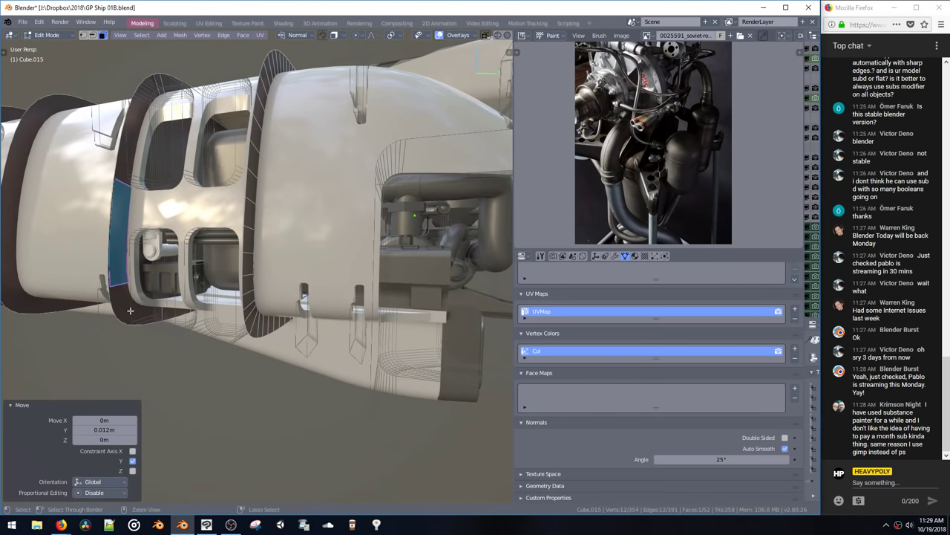
pyautogui.press('space')
pyautogui.click(166, 275)
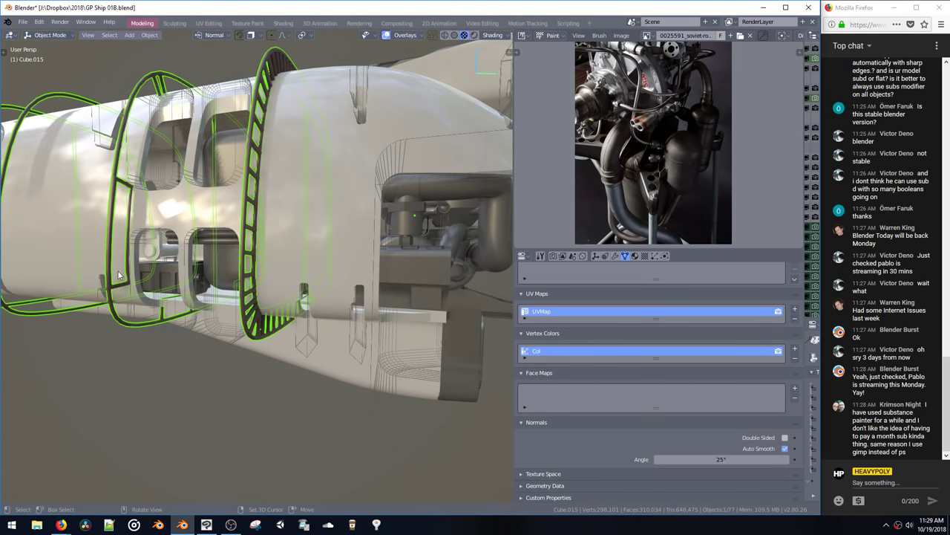
# Step: Duplicate a run of upper ladder-strip faces onto the neighbouring rib and dissolve the copies into one panel
pyautogui.moveTo(159, 223); pyautogui.dragTo(171, 247, button='middle')
pyautogui.press('Tab')
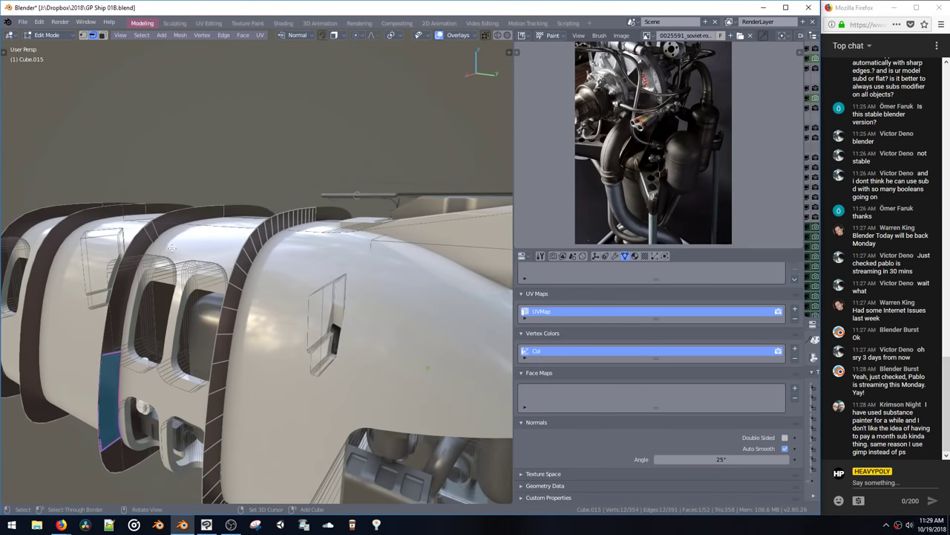
pyautogui.click(229, 301)
pyautogui.moveTo(251, 268); pyautogui.dragTo(233, 278, button='middle')
pyautogui.press('3')
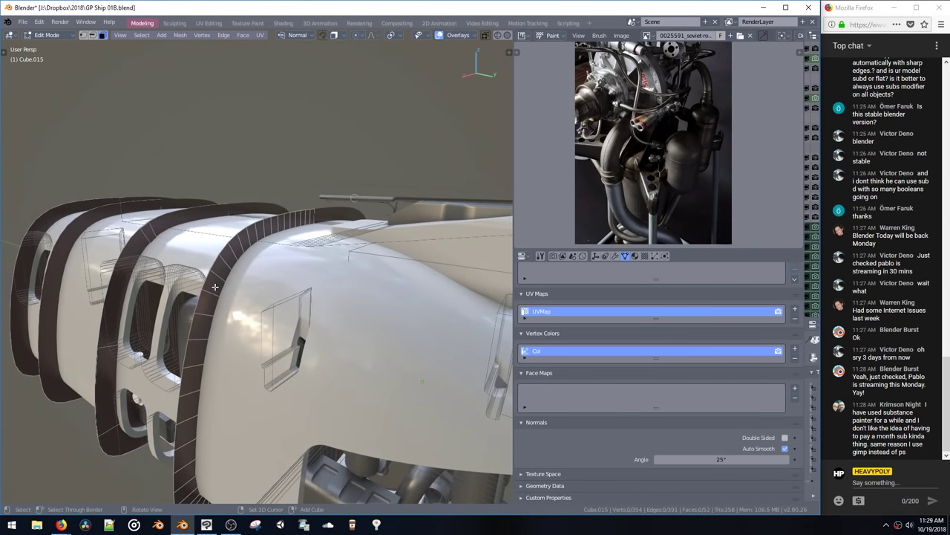
pyautogui.click(215, 286)
pyautogui.keyDown('ctrl'); pyautogui.click(255, 231); pyautogui.keyUp('ctrl')
pyautogui.moveTo(255, 231); pyautogui.dragTo(269, 227, button='middle')
pyautogui.press('d')
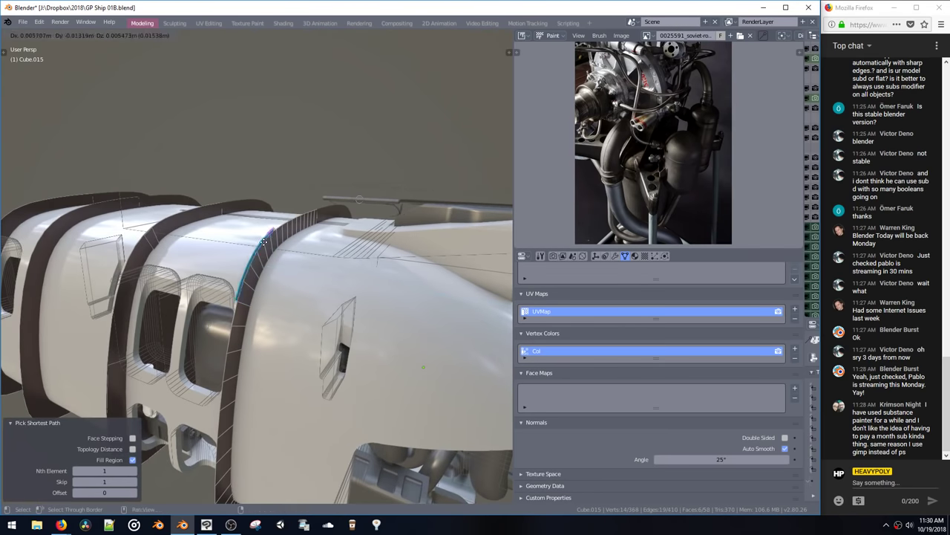
pyautogui.press('z')
pyautogui.press('z')
pyautogui.click(168, 232)
pyautogui.hotkey('ctrl', 'x')
# Step: Remove the small overlapping face on the neighbouring rib and shift the new upper panel along Y into line with it
pyautogui.click(149, 237)
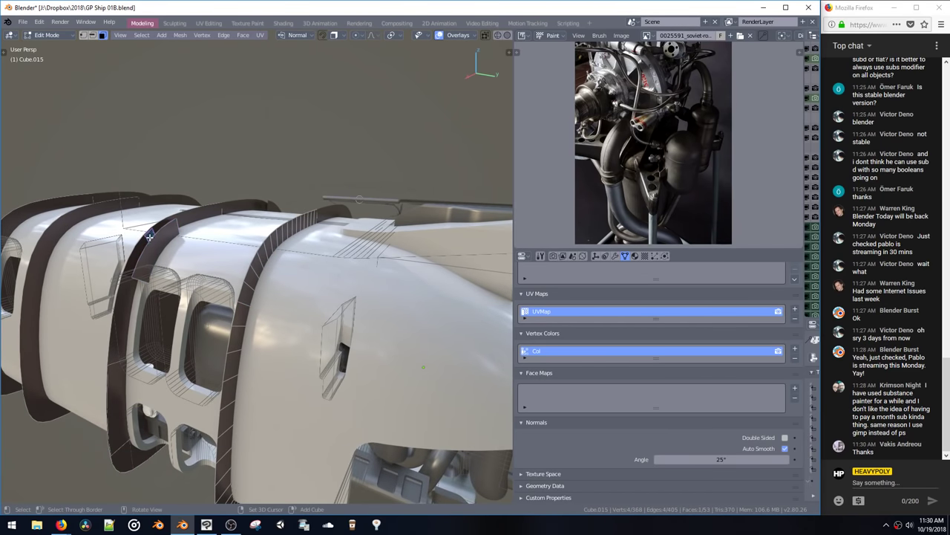
pyautogui.click(150, 250)
pyautogui.press('g')
pyautogui.press('y')
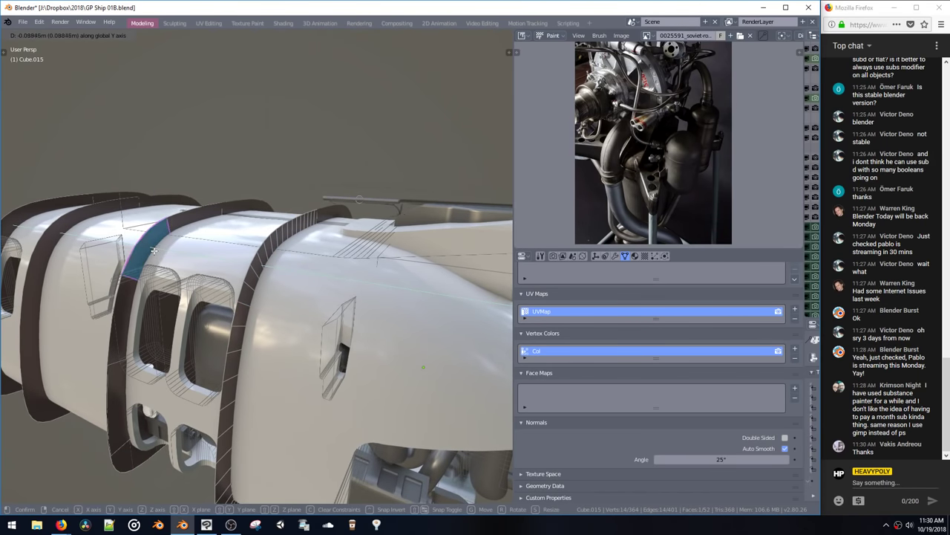
pyautogui.click(144, 250)
pyautogui.press('space')
pyautogui.click(186, 305)
pyautogui.moveTo(176, 306); pyautogui.dragTo(246, 260, button='middle')
pyautogui.press('Tab')
pyautogui.moveTo(265, 209); pyautogui.dragTo(281, 197, button='middle')
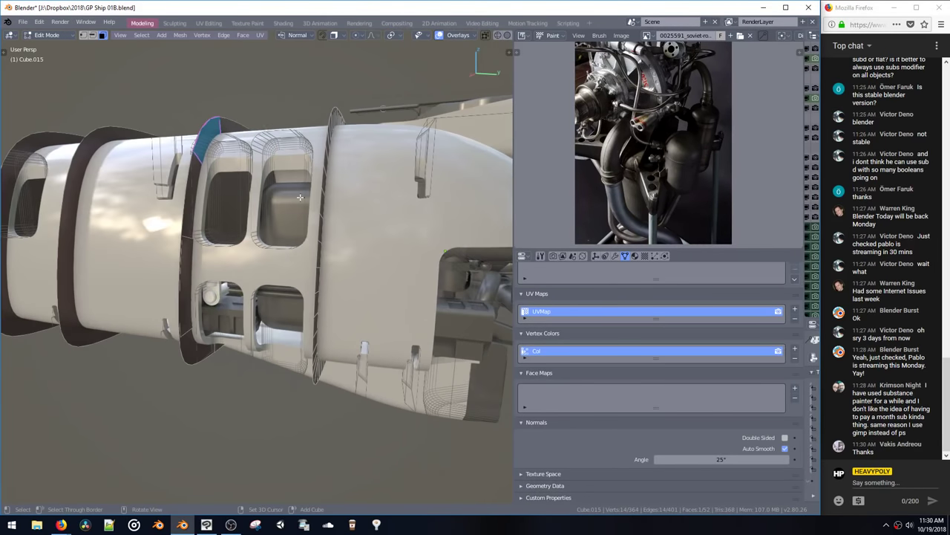
# Step: Delete the whole ladder strip from the rib nearest the engine bay
pyautogui.moveTo(311, 81); pyautogui.dragTo(363, 386)
pyautogui.moveTo(356, 356); pyautogui.dragTo(261, 231, button='middle')
pyautogui.press('x')
pyautogui.scroll(-3, 261, 231)
# Step: Duplicate the complete panelled rib strip along Y to the place of the deleted ladder strip
pyautogui.doubleClick(234, 285)
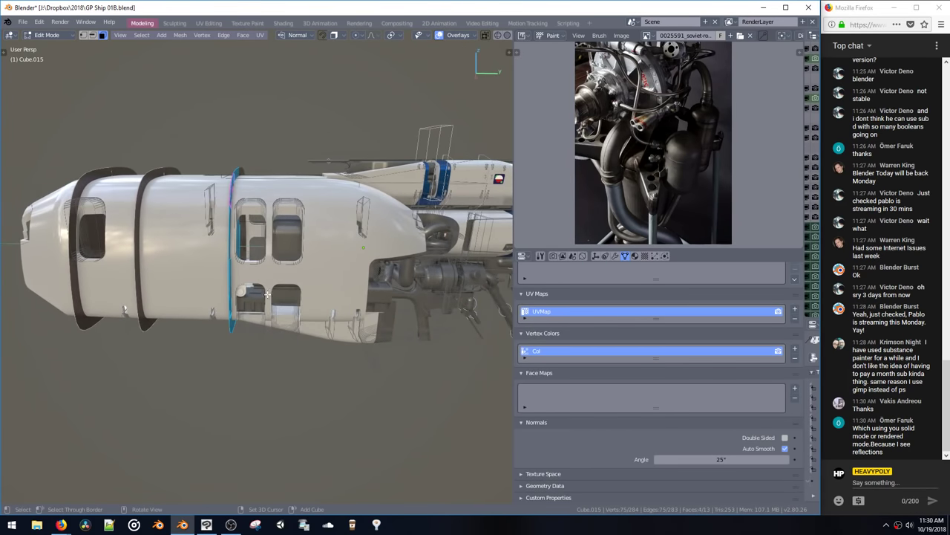
pyautogui.hotkey('shift', 'd')
pyautogui.press('z')
pyautogui.press('z')
pyautogui.click(347, 297)
# Step: Examine the copied rib strip and its lower panel up close in object and edit mode
pyautogui.press('Tab')
pyautogui.moveTo(346, 298); pyautogui.dragTo(290, 275, button='middle')
pyautogui.scroll(3, 297, 303)
pyautogui.press('space')
pyautogui.click(258, 206)
pyautogui.moveTo(257, 207); pyautogui.dragTo(249, 301, button='middle')
pyautogui.press('Tab')
pyautogui.press('Tab')
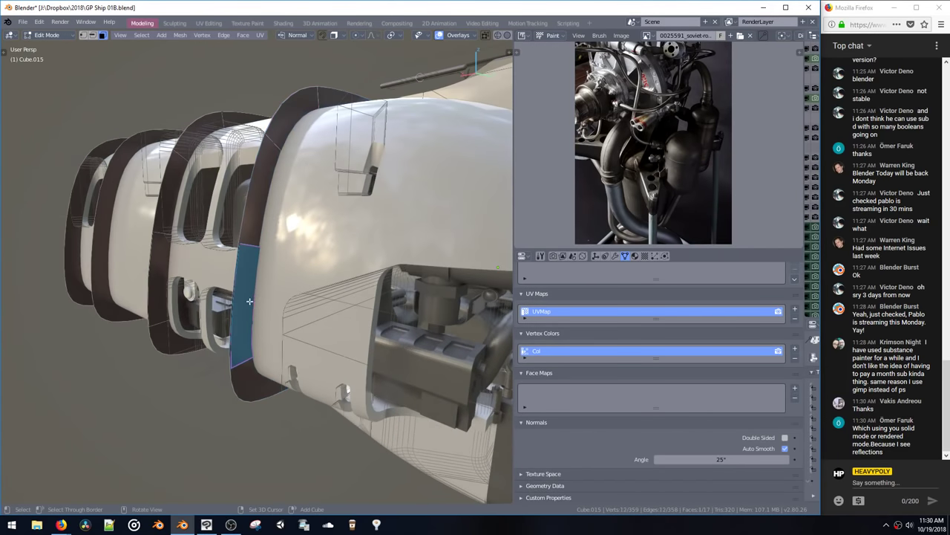
pyautogui.hotkey('shift', '2')
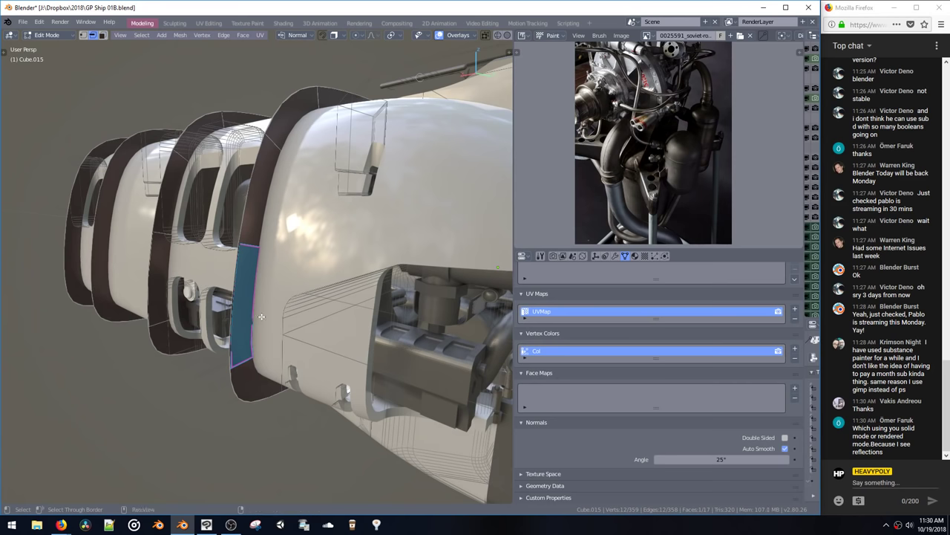
pyautogui.hotkey('alt', 's')
pyautogui.click(258, 315)
pyautogui.hotkey('ctrl', 'z')
# Step: In vertex mode, deselect the outer-side vertices of the lower panel on the rib nearest the engine bay
pyautogui.moveTo(259, 308); pyautogui.dragTo(257, 326, button='middle')
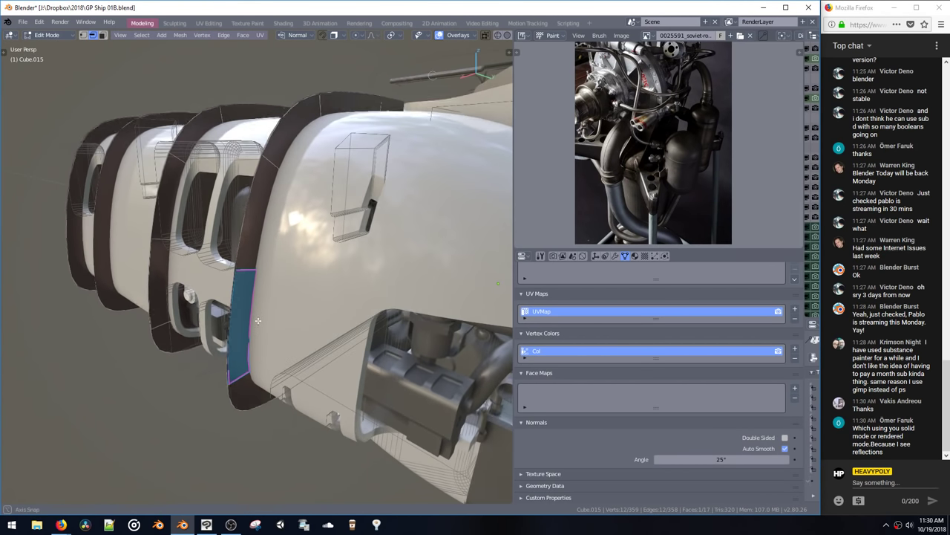
pyautogui.hotkey('ctrl', 'space')
pyautogui.keyDown('ctrl'); pyautogui.moveTo(244, 331); pyautogui.dragTo(220, 255); pyautogui.keyUp('ctrl')
pyautogui.keyDown('ctrl'); pyautogui.moveTo(210, 331); pyautogui.dragTo(233, 396); pyautogui.keyUp('ctrl')
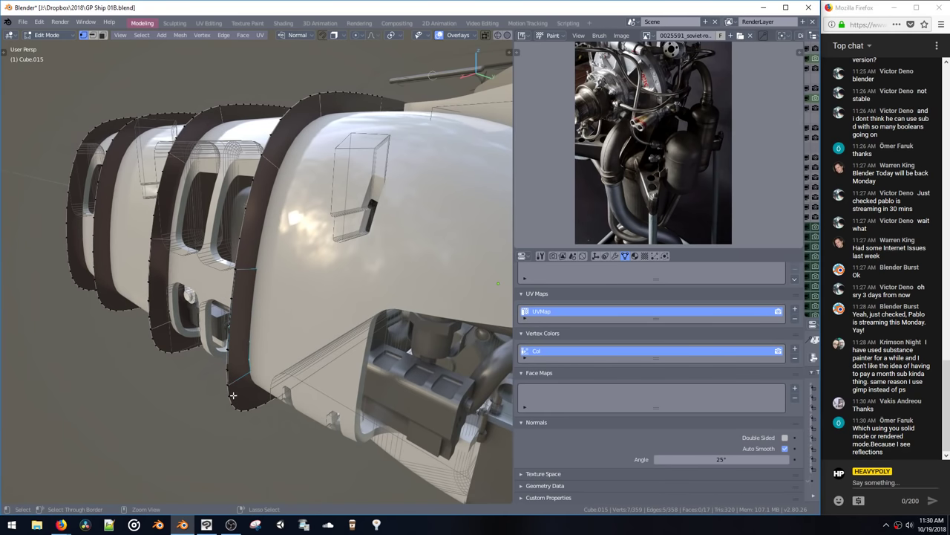
# Step: Try moving the selected vertices at the lower end of the front hoop rail along the Z axis
pyautogui.press('g')
pyautogui.press('z')
pyautogui.click(257, 344)
pyautogui.hotkey('ctrl', 'z')
# Step: Lasso-select the lower bracket vertices of the front hoop rail, reposition them against the hull and leave Edit Mode
pyautogui.keyDown('ctrl'); pyautogui.moveTo(223, 317); pyautogui.dragTo(238, 338); pyautogui.keyUp('ctrl')
pyautogui.press('g')
pyautogui.click(271, 298)
pyautogui.press('Tab')
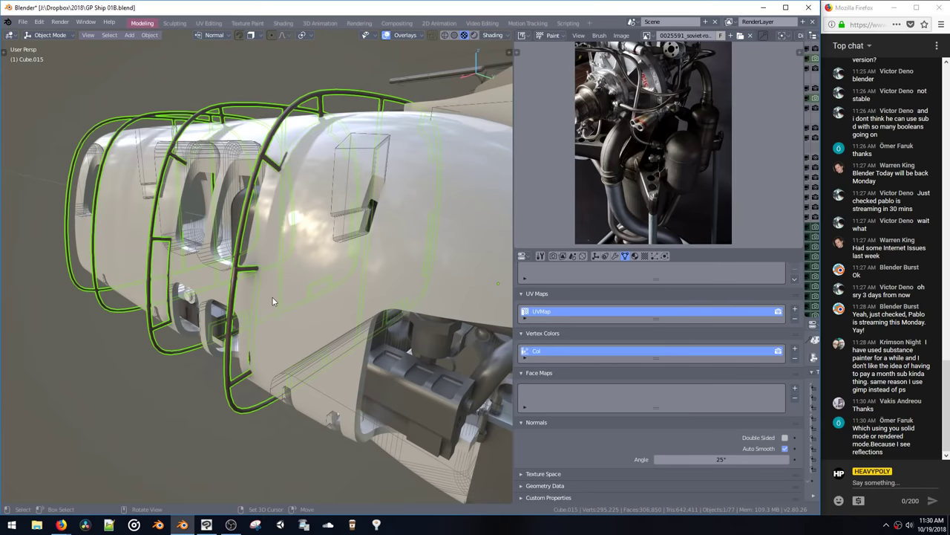
pyautogui.moveTo(271, 301); pyautogui.dragTo(252, 252, button='middle')
# Step: Move the upper bracket vertices of the front hoop rail about -0.00627 m along Z, leave Edit Mode and deselect everything
pyautogui.press('Tab')
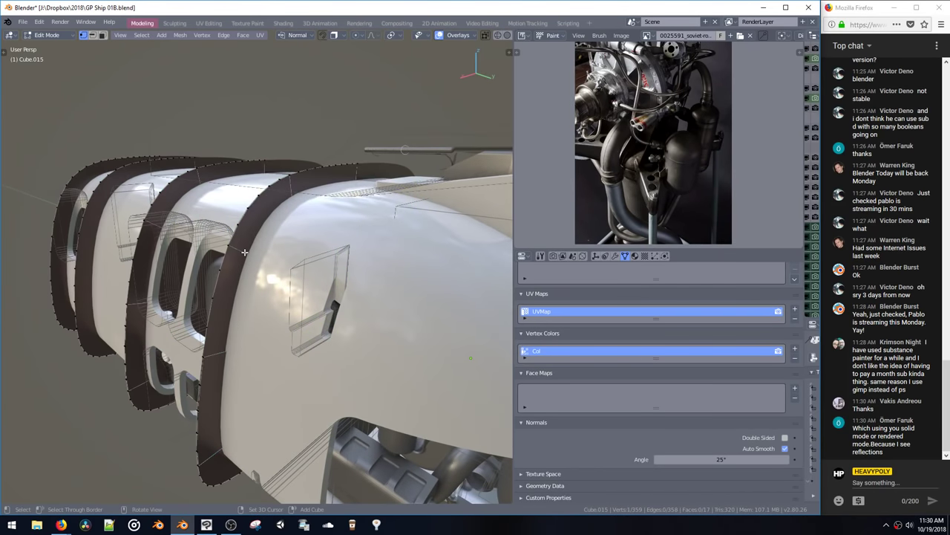
pyautogui.hotkey('ctrl', 'l')
pyautogui.keyDown('ctrl'); pyautogui.moveTo(265, 191); pyautogui.dragTo(300, 190); pyautogui.keyUp('ctrl')
pyautogui.press('g')
pyautogui.click(305, 257)
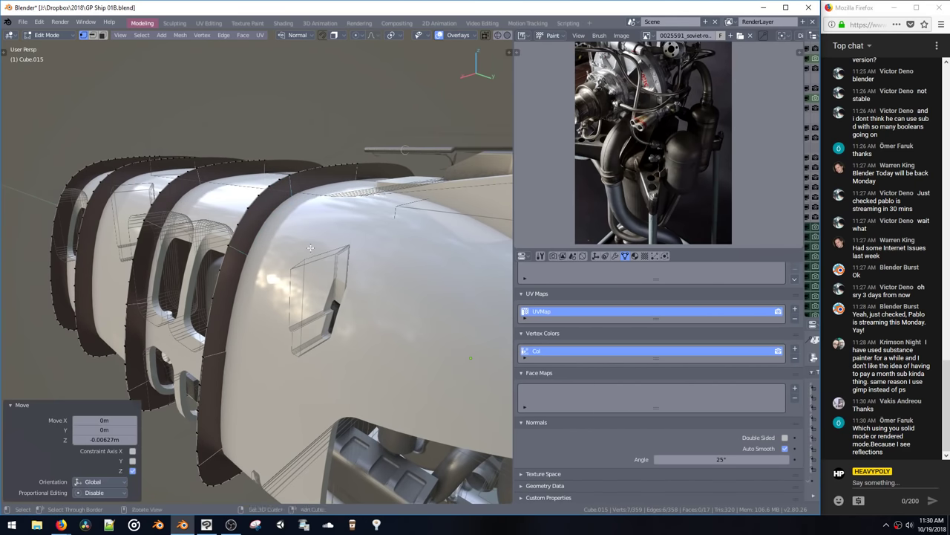
pyautogui.press('Tab')
pyautogui.moveTo(312, 282); pyautogui.dragTo(276, 260, button='middle')
pyautogui.press('a')
pyautogui.press('a')
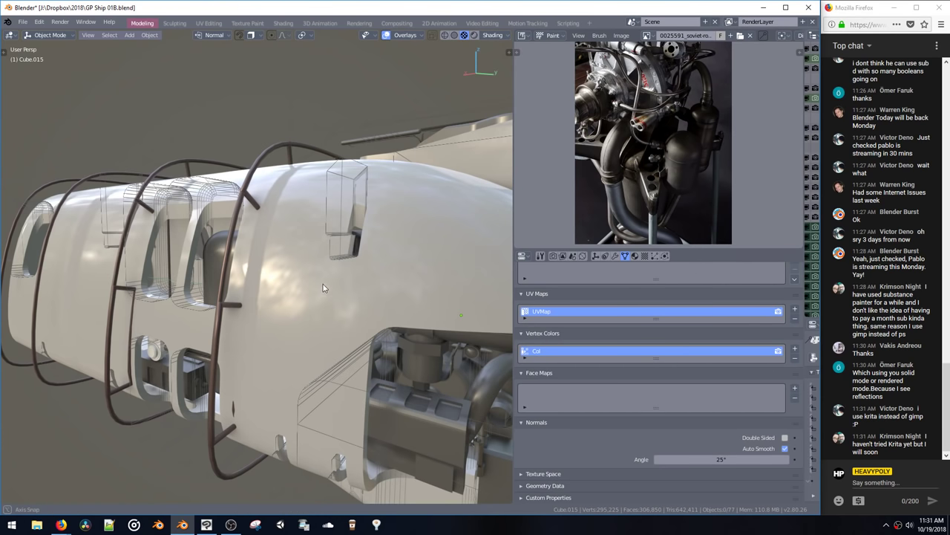
# Step: Switch the viewport to solid shading and bring the ship's side into view
pyautogui.moveTo(305, 255); pyautogui.dragTo(340, 282, button='middle')
pyautogui.press('z')
pyautogui.click(336, 228)
pyautogui.moveTo(336, 231); pyautogui.dragTo(242, 266, button='middle')
# Step: Hide the boolean cutter objects using HP Boolean's Toggle Cutters
pyautogui.hotkey('ctrl', 'b')
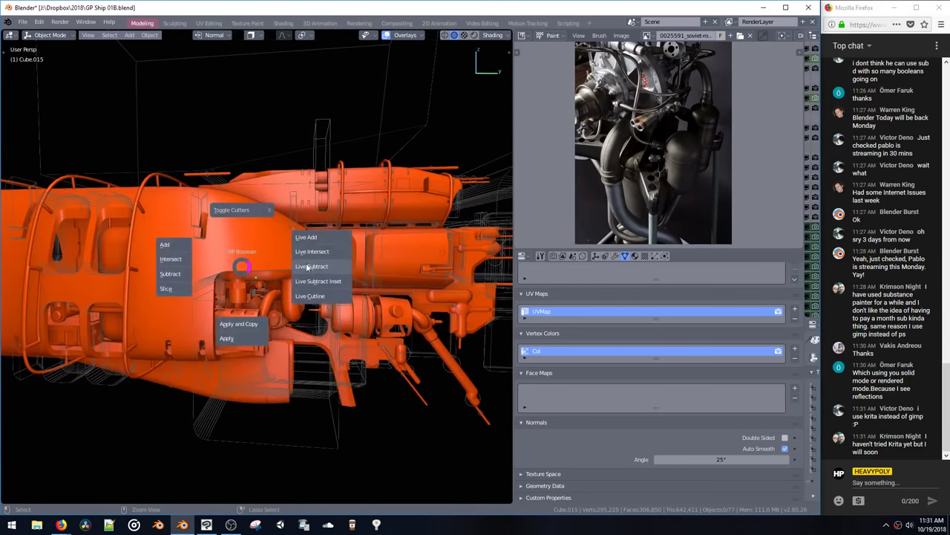
pyautogui.click(320, 267)
pyautogui.moveTo(319, 268); pyautogui.dragTo(225, 261, button='middle')
pyautogui.hotkey('ctrl', 'b')
pyautogui.click(221, 218)
pyautogui.moveTo(222, 223); pyautogui.dragTo(395, 123, button='middle')
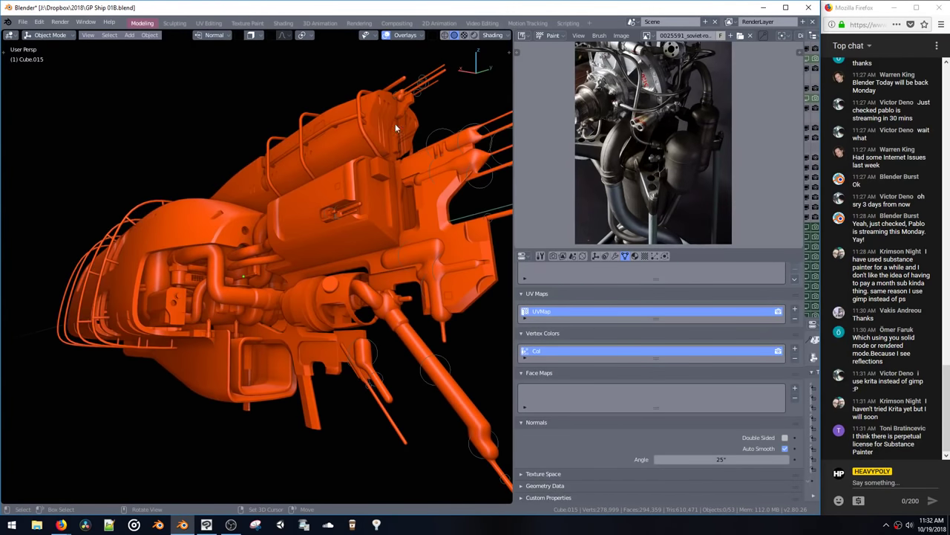
# Step: Set the solid shading colour mode to Random so each ship part gets its own tint
pyautogui.click(406, 36)
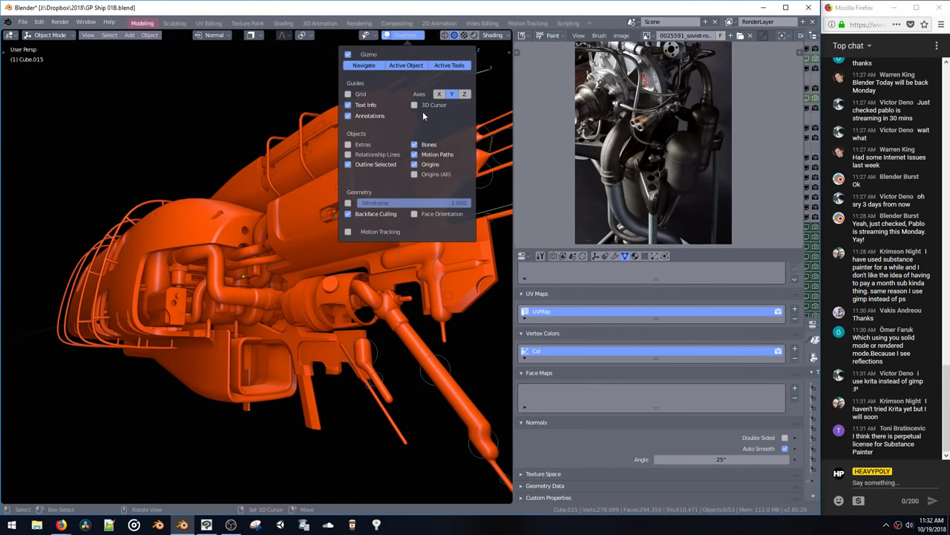
pyautogui.click(492, 35)
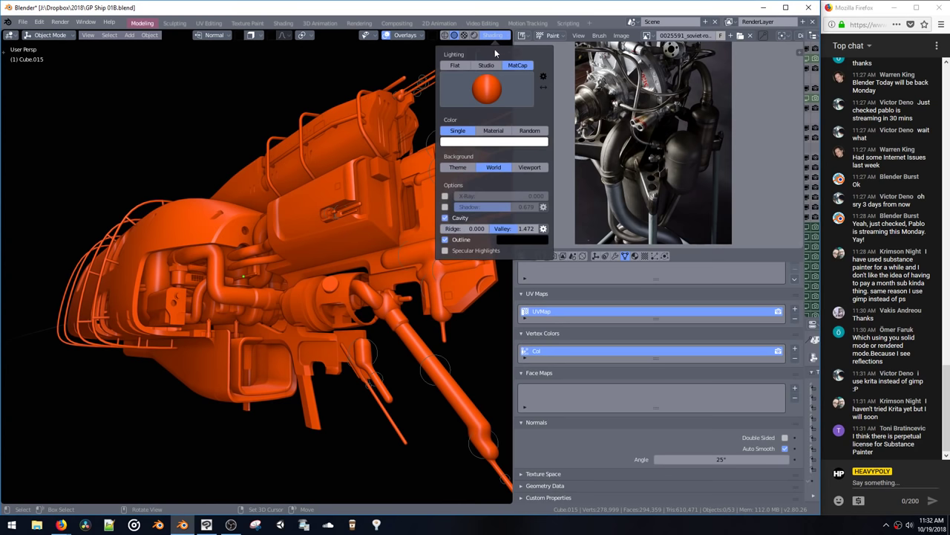
pyautogui.click(492, 131)
pyautogui.click(520, 131)
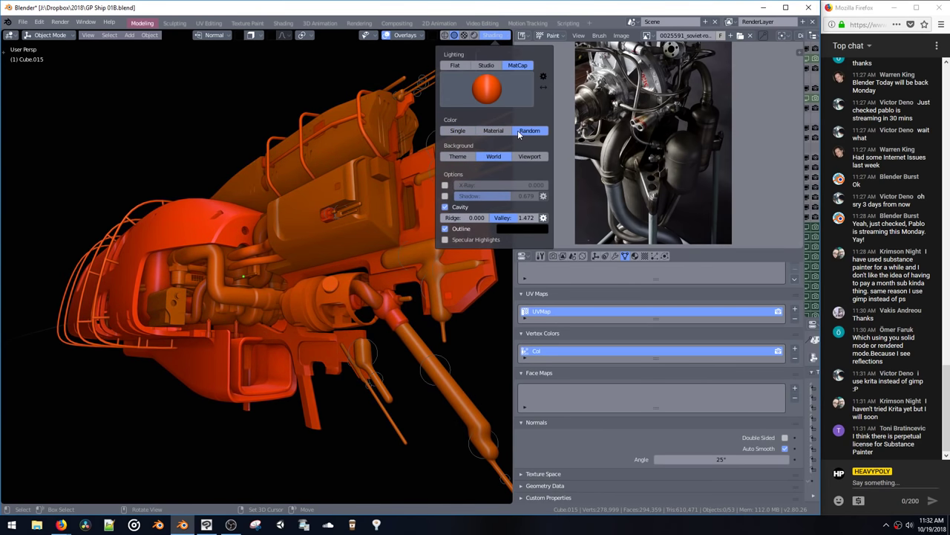
pyautogui.moveTo(423, 140)
pyautogui.mouseDown(button='middle')
pyautogui.moveTo(365, 143)
pyautogui.moveTo(421, 156)
pyautogui.moveTo(342, 126)
pyautogui.moveTo(356, 110)
pyautogui.mouseUp(button='middle')
# Step: Try the Viewport background option and bring up its colour picker
pyautogui.hotkey('shift', 'v')
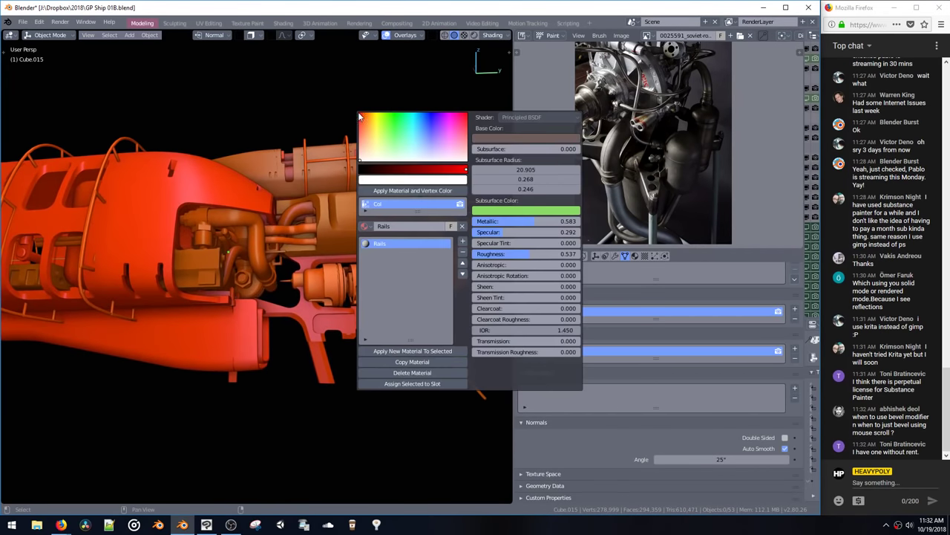
pyautogui.click(492, 35)
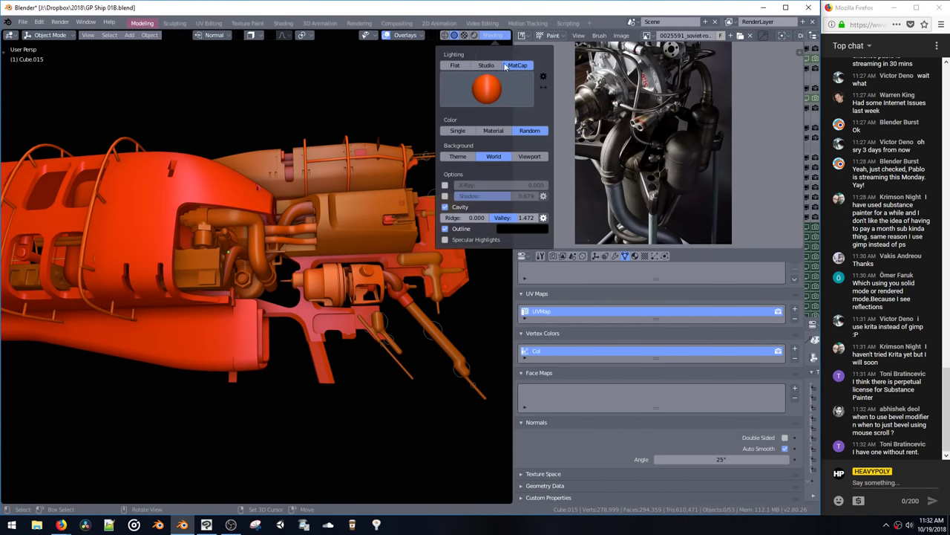
pyautogui.click(529, 156)
pyautogui.click(499, 167)
pyautogui.moveTo(494, 52); pyautogui.dragTo(418, 134)
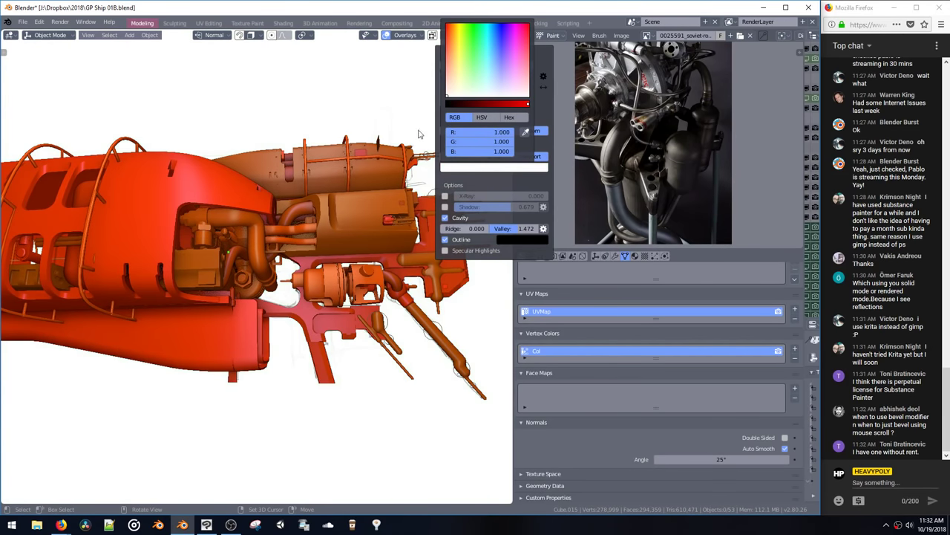
# Step: Compare the World background and set the viewport background to Theme
pyautogui.click(493, 35)
pyautogui.click(493, 36)
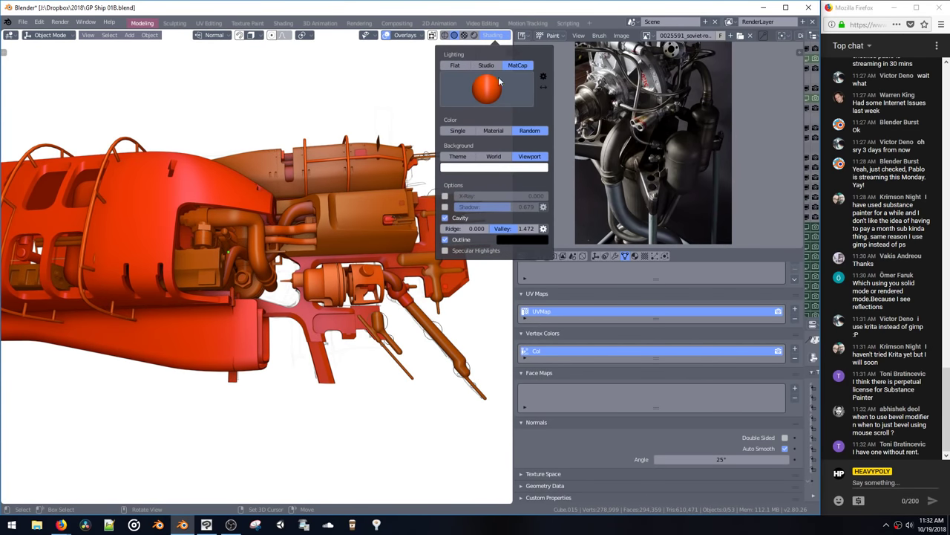
pyautogui.click(493, 155)
pyautogui.click(468, 157)
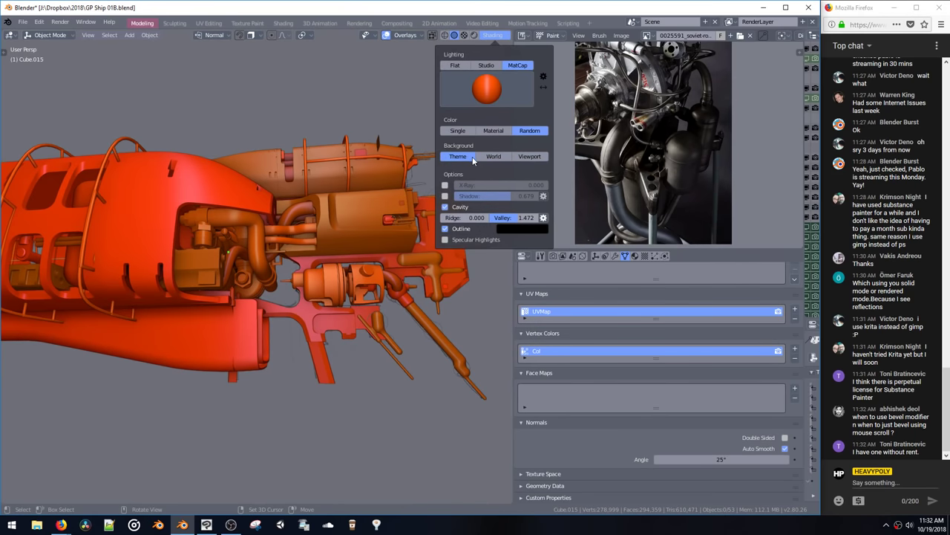
# Step: Set the cavity shading to valley 1.528, 82 samples, distance 0.418 and attenuation about 1.06
pyautogui.moveTo(515, 217)
pyautogui.mouseDown()
pyautogui.moveTo(536, 219)
pyautogui.moveTo(488, 217)
pyautogui.moveTo(526, 217)
pyautogui.moveTo(502, 219)
pyautogui.mouseUp()
pyautogui.moveTo(474, 220)
pyautogui.mouseDown()
pyautogui.moveTo(503, 221)
pyautogui.moveTo(446, 216)
pyautogui.mouseUp()
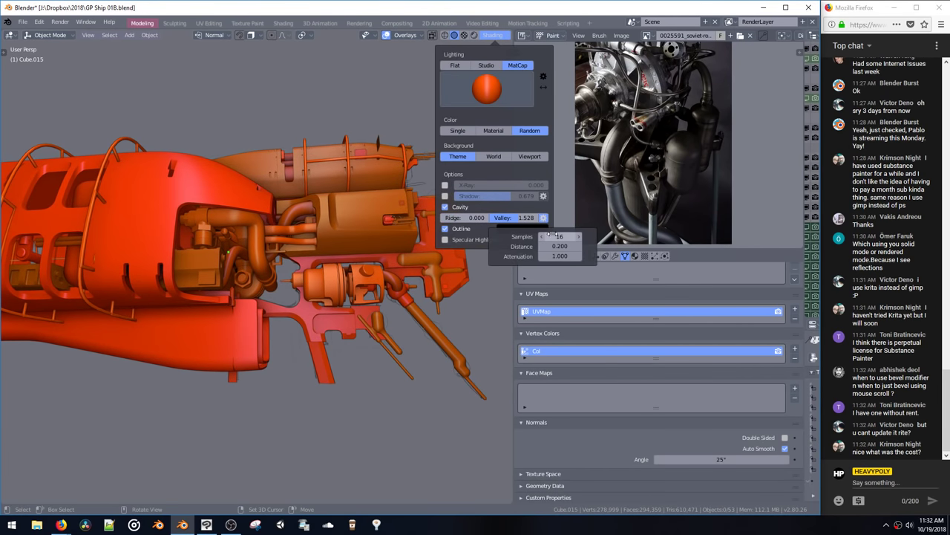
pyautogui.moveTo(560, 236)
pyautogui.mouseDown()
pyautogui.moveTo(490, 230)
pyautogui.moveTo(583, 250)
pyautogui.mouseUp()
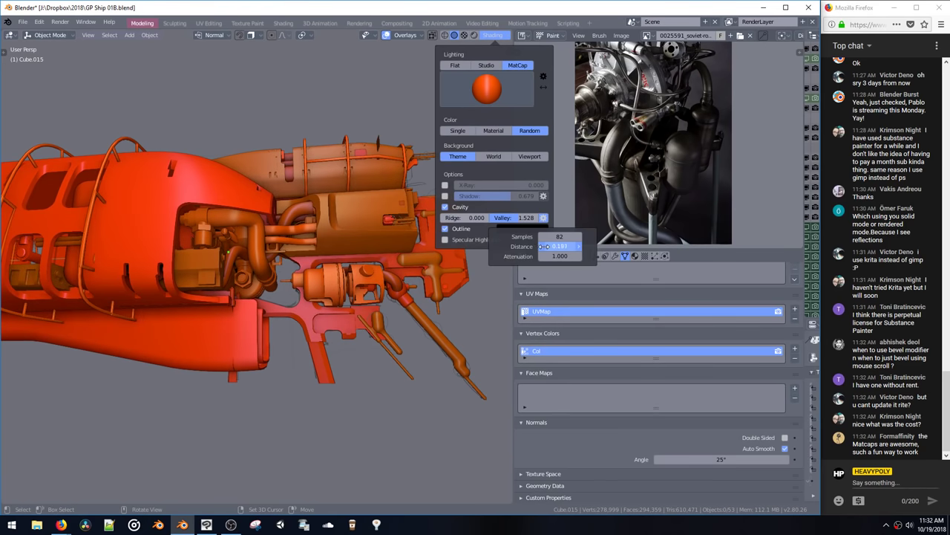
pyautogui.moveTo(550, 246)
pyautogui.mouseDown()
pyautogui.moveTo(577, 256)
pyautogui.moveTo(555, 257)
pyautogui.mouseUp()
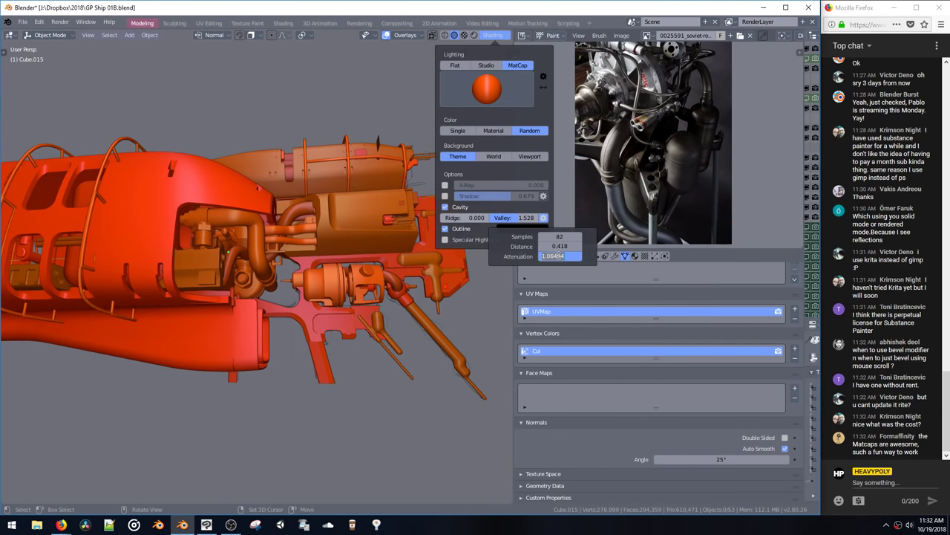
# Step: Test the specular highlights and outline options, and change the outline colour to white with RGB values of 1.000
pyautogui.click(446, 240)
pyautogui.click(446, 240)
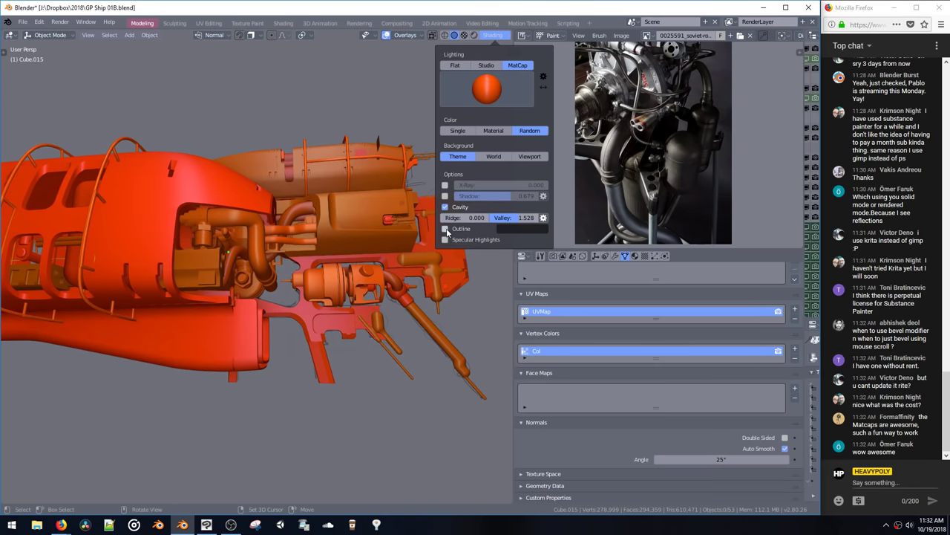
pyautogui.click(446, 229)
pyautogui.click(513, 229)
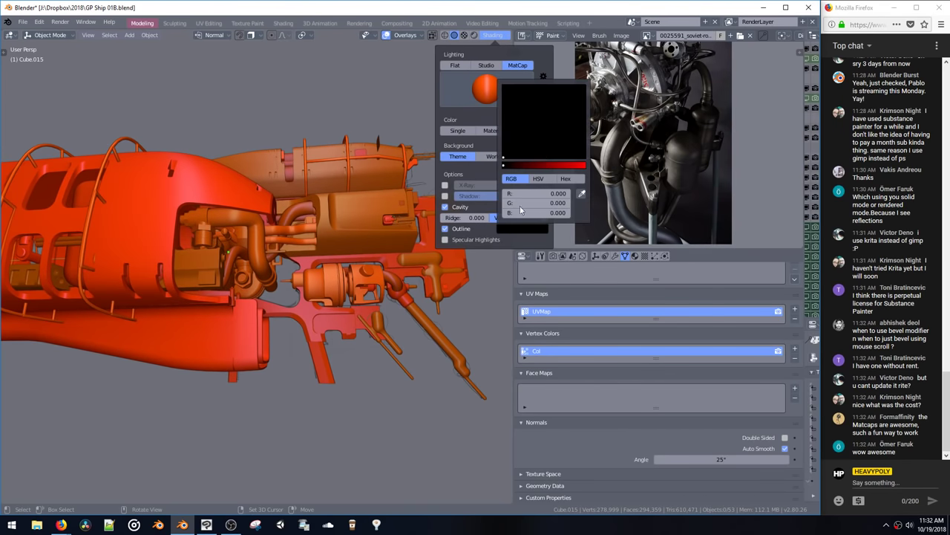
pyautogui.moveTo(557, 170); pyautogui.dragTo(585, 165)
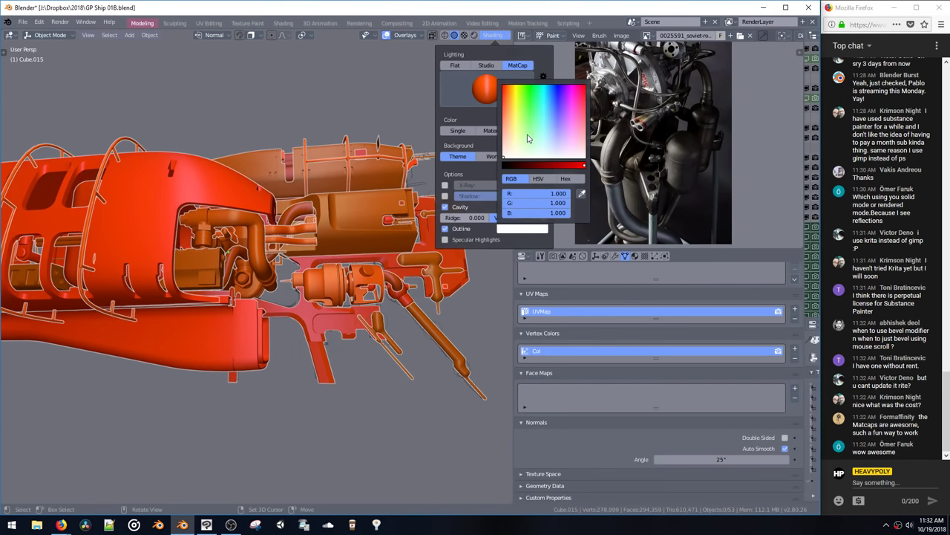
pyautogui.moveTo(300, 210)
pyautogui.mouseDown(button='middle')
pyautogui.moveTo(156, 265)
pyautogui.moveTo(270, 170)
pyautogui.moveTo(468, 108)
pyautogui.mouseUp(button='middle')
# Step: Test the outline and specular highlight options again and turn on viewport shadows, viewing the ship from the opposite side
pyautogui.click(496, 36)
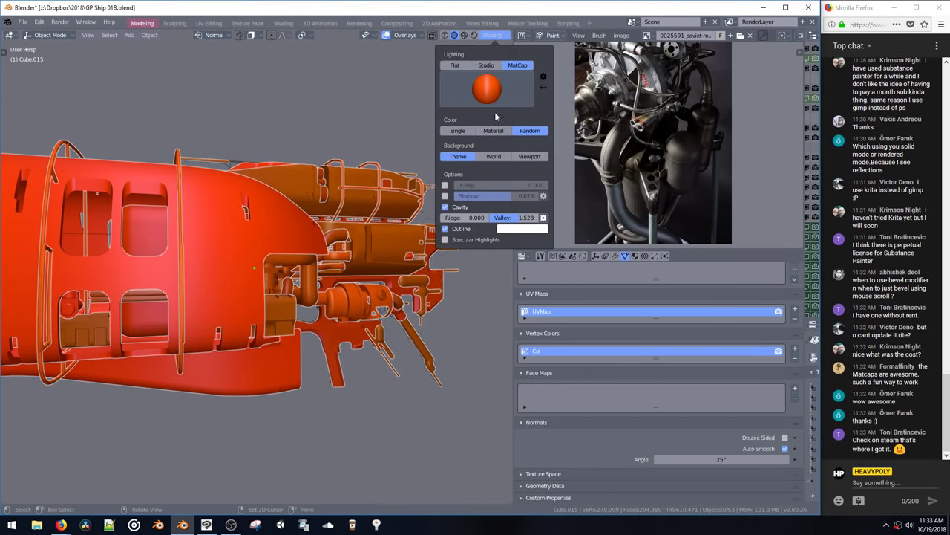
pyautogui.click(446, 229)
pyautogui.click(446, 240)
pyautogui.click(446, 197)
pyautogui.click(446, 196)
pyautogui.click(446, 197)
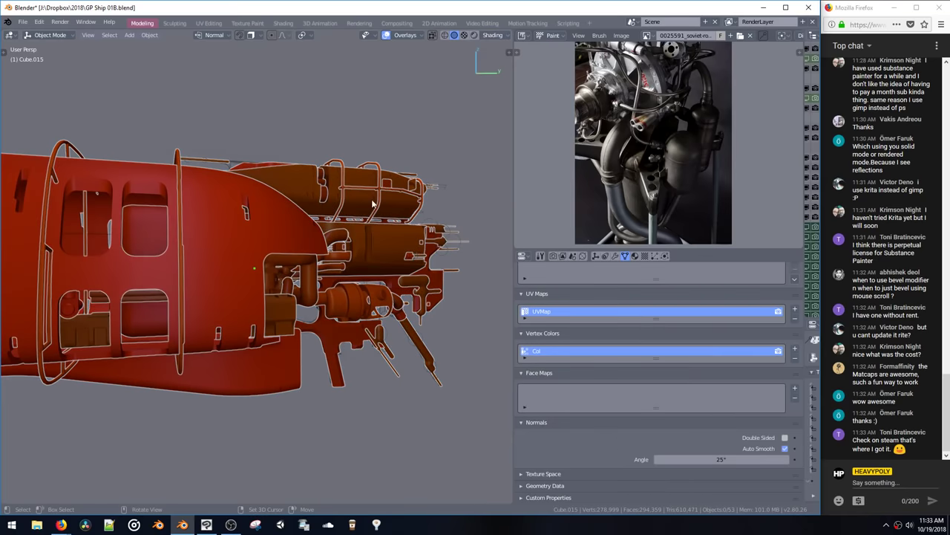
pyautogui.moveTo(371, 201)
pyautogui.mouseDown(button='middle')
pyautogui.moveTo(188, 218)
pyautogui.moveTo(349, 149)
pyautogui.mouseUp(button='middle')
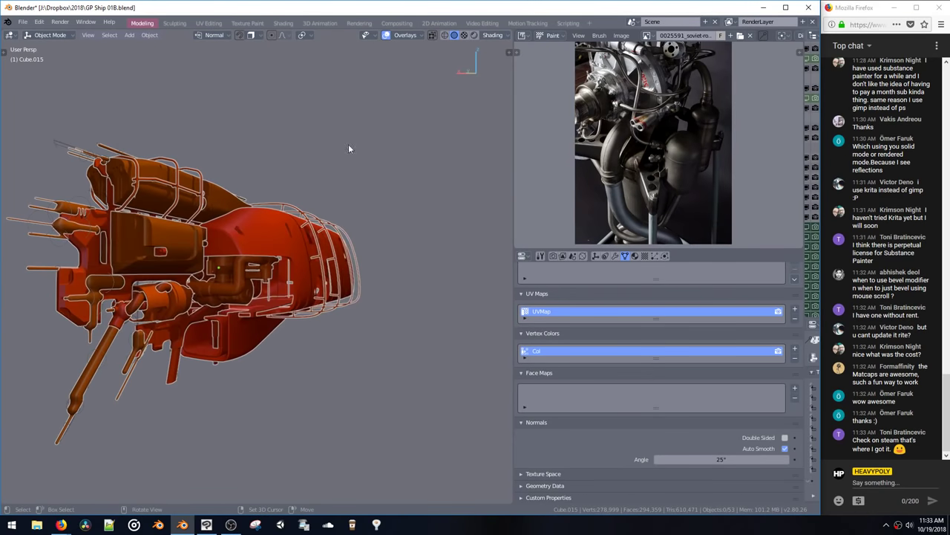
# Step: Enable X-Ray display and raise its strength until the part colours show faintly through the outlines
pyautogui.click(491, 35)
pyautogui.click(445, 185)
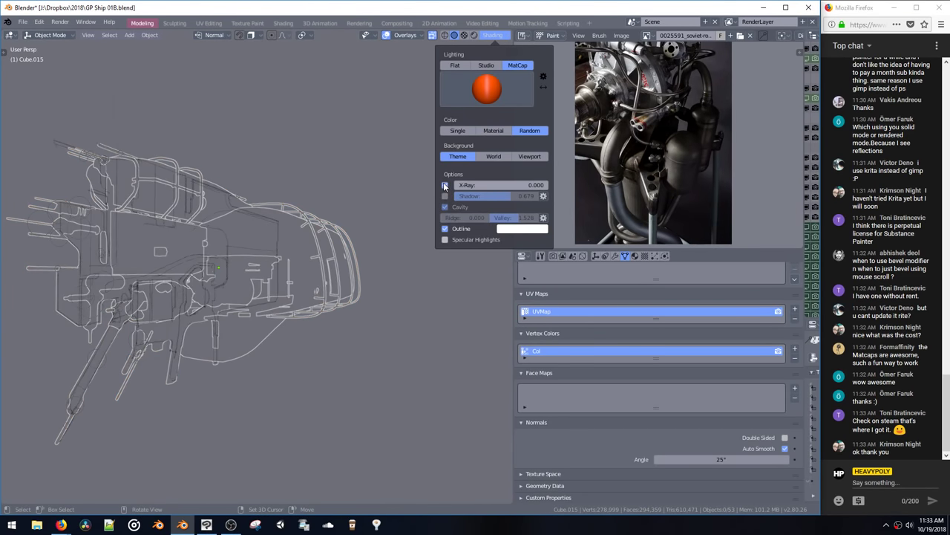
pyautogui.moveTo(349, 160)
pyautogui.mouseDown(button='middle')
pyautogui.moveTo(309, 153)
pyautogui.moveTo(382, 139)
pyautogui.moveTo(378, 164)
pyautogui.moveTo(496, 160)
pyautogui.moveTo(370, 165)
pyautogui.mouseUp(button='middle')
pyautogui.click(494, 36)
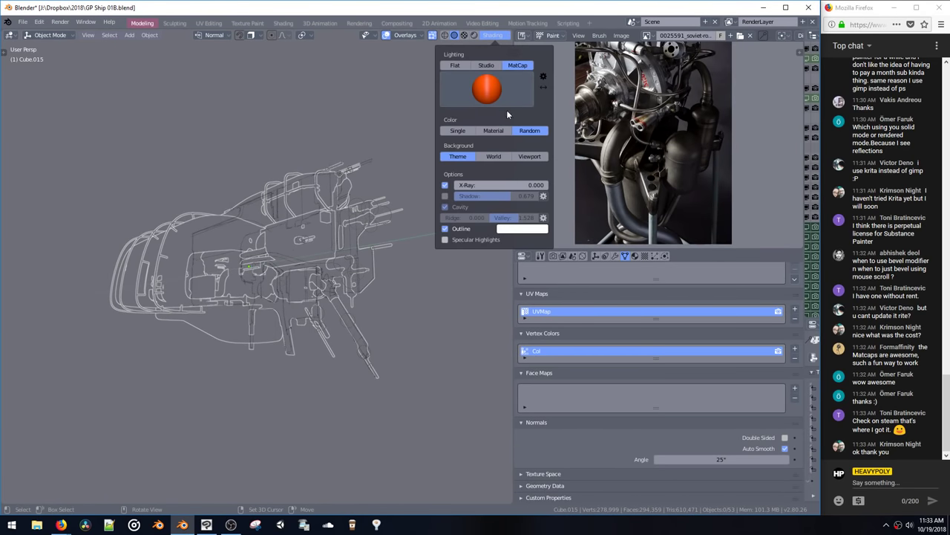
pyautogui.click(445, 186)
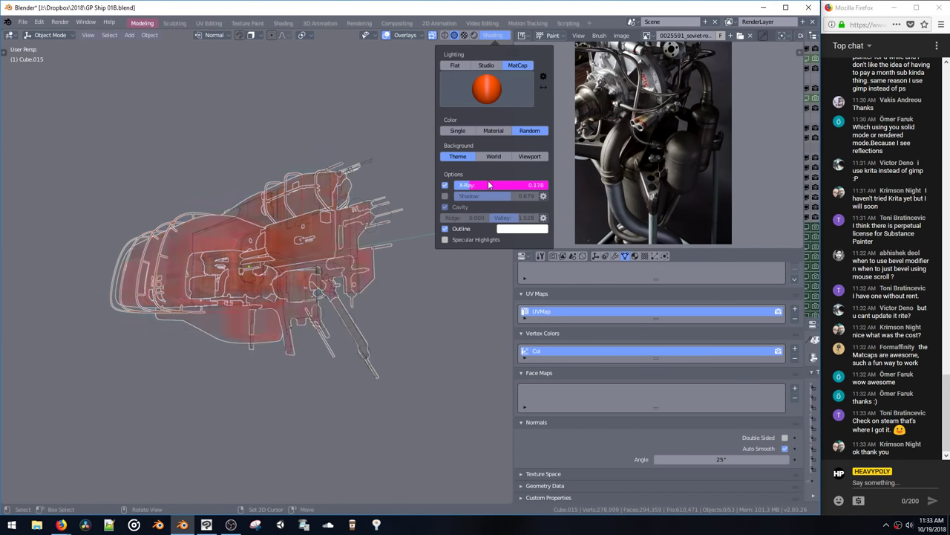
pyautogui.moveTo(488, 185); pyautogui.dragTo(535, 184)
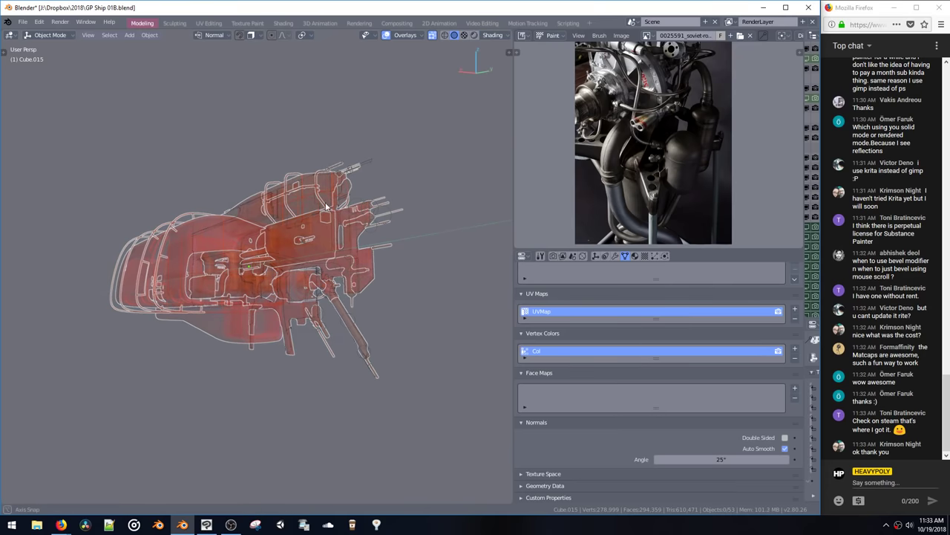
# Step: Maximize the 3D viewport to fill the whole window and view the ship from up close
pyautogui.scroll(8, 320, 184)
pyautogui.moveTo(315, 183); pyautogui.dragTo(327, 221, button='middle')
pyautogui.hotkey('ctrl', 'space')
pyautogui.click(319, 270)
pyautogui.moveTo(419, 210); pyautogui.dragTo(475, 172, button='middle')
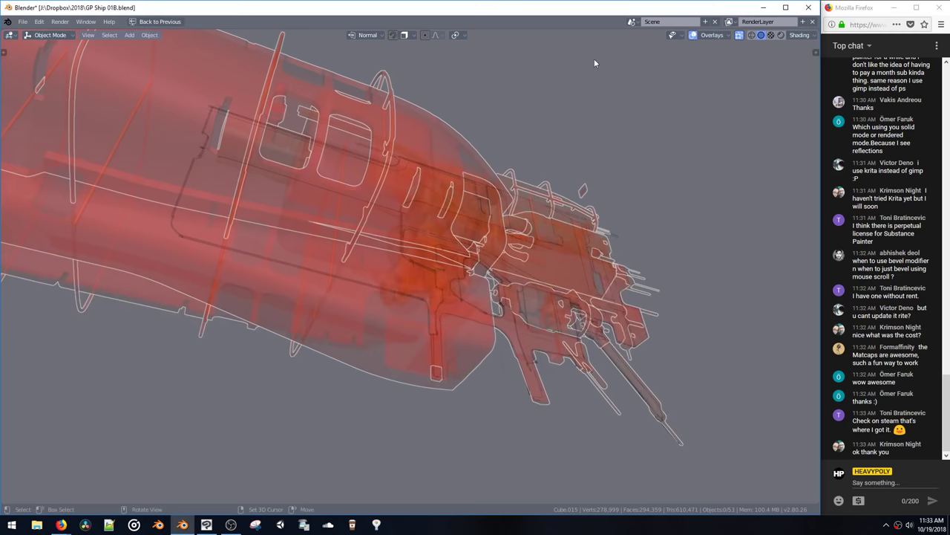
# Step: Set the X-Ray strength to 0.901
pyautogui.click(796, 36)
pyautogui.moveTo(733, 187); pyautogui.dragTo(803, 186)
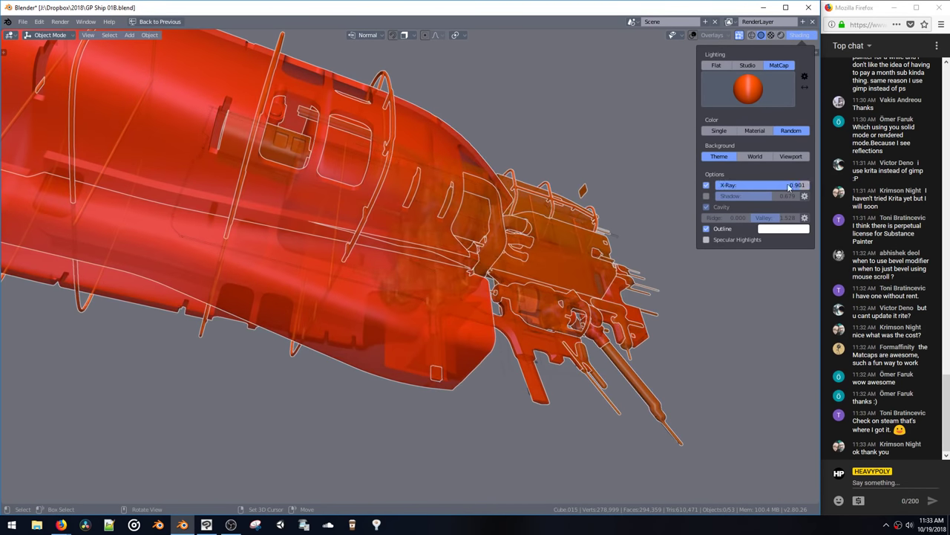
pyautogui.moveTo(416, 226)
pyautogui.mouseDown(button='middle')
pyautogui.moveTo(333, 270)
pyautogui.moveTo(330, 349)
pyautogui.moveTo(313, 228)
pyautogui.mouseUp(button='middle')
# Step: Try the dark grey matcap on the ship
pyautogui.click(799, 36)
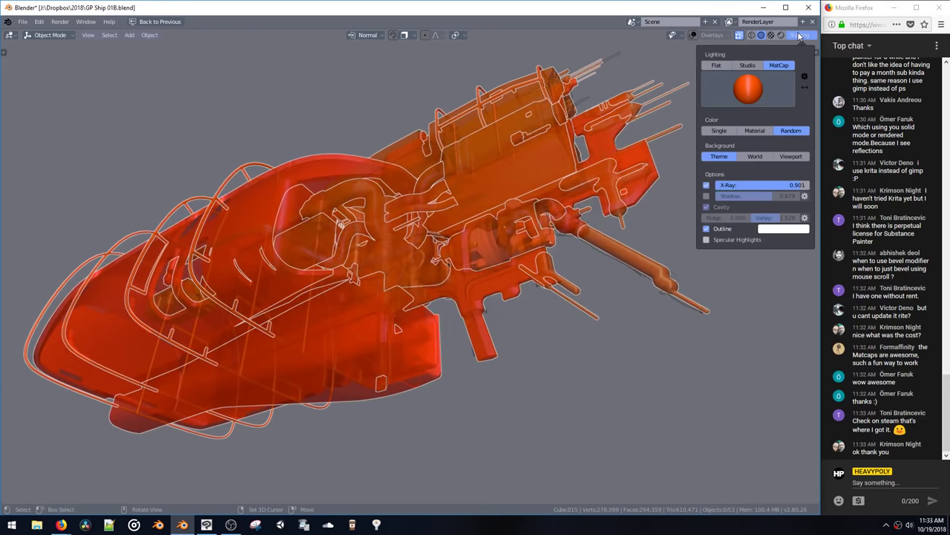
pyautogui.click(750, 89)
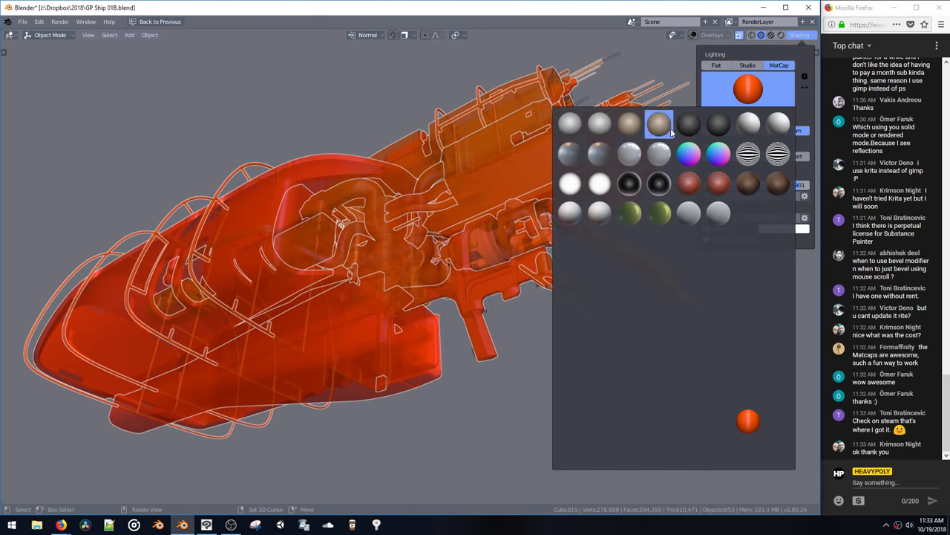
pyautogui.click(689, 125)
pyautogui.moveTo(620, 195)
pyautogui.mouseDown(button='middle')
pyautogui.moveTo(610, 156)
pyautogui.moveTo(608, 174)
pyautogui.moveTo(640, 150)
pyautogui.mouseUp(button='middle')
# Step: Change the matcap to the glossy light grey sphere and view the ship from another angle
pyautogui.click(799, 34)
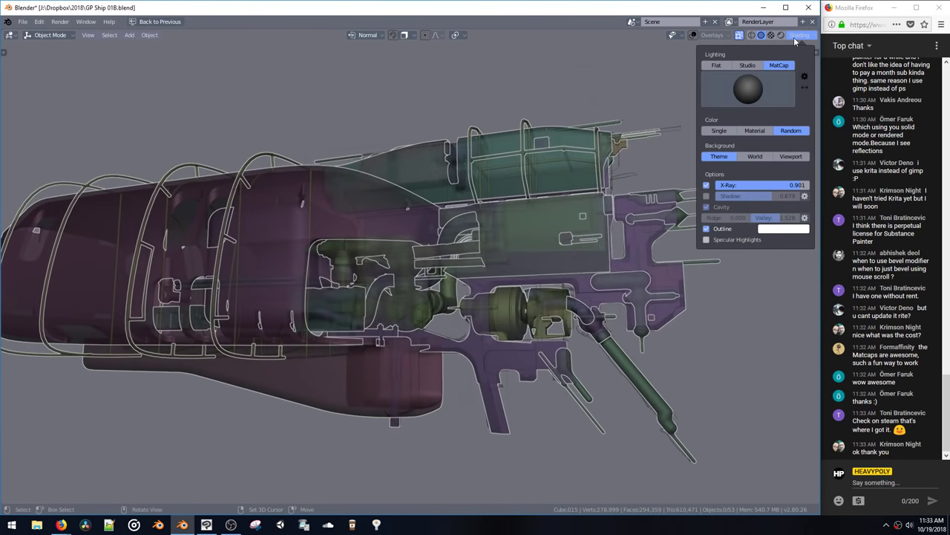
pyautogui.click(757, 89)
pyautogui.click(658, 153)
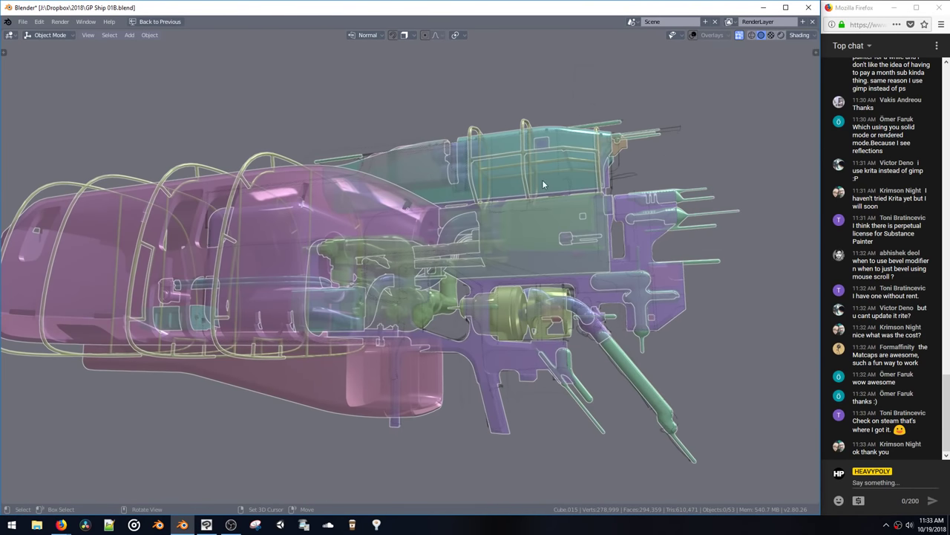
pyautogui.moveTo(632, 171)
pyautogui.mouseDown(button='middle')
pyautogui.moveTo(449, 249)
pyautogui.moveTo(431, 230)
pyautogui.moveTo(487, 209)
pyautogui.mouseUp(button='middle')
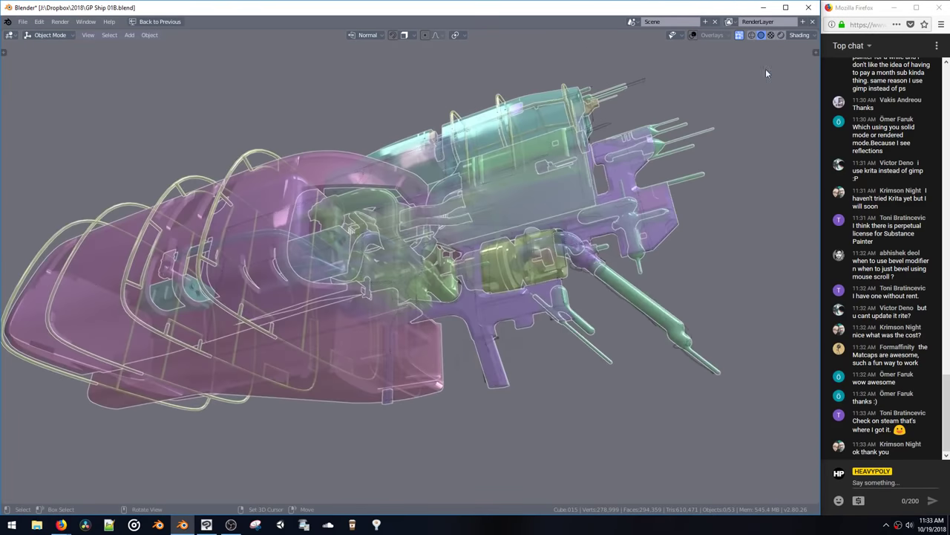
# Step: Change the ship's matcap to the black-and-white striped sphere
pyautogui.click(796, 35)
pyautogui.click(756, 100)
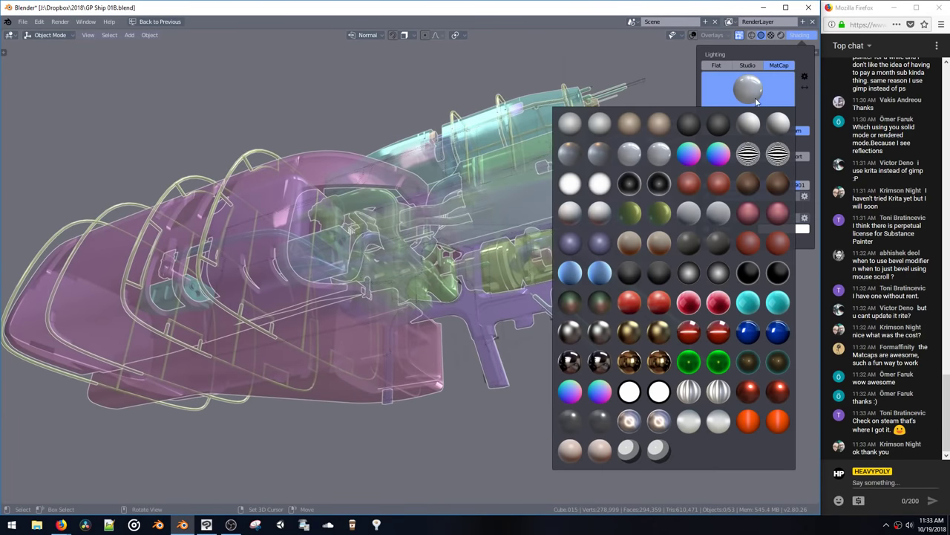
pyautogui.click(777, 154)
pyautogui.moveTo(635, 163); pyautogui.dragTo(759, 86, button='middle')
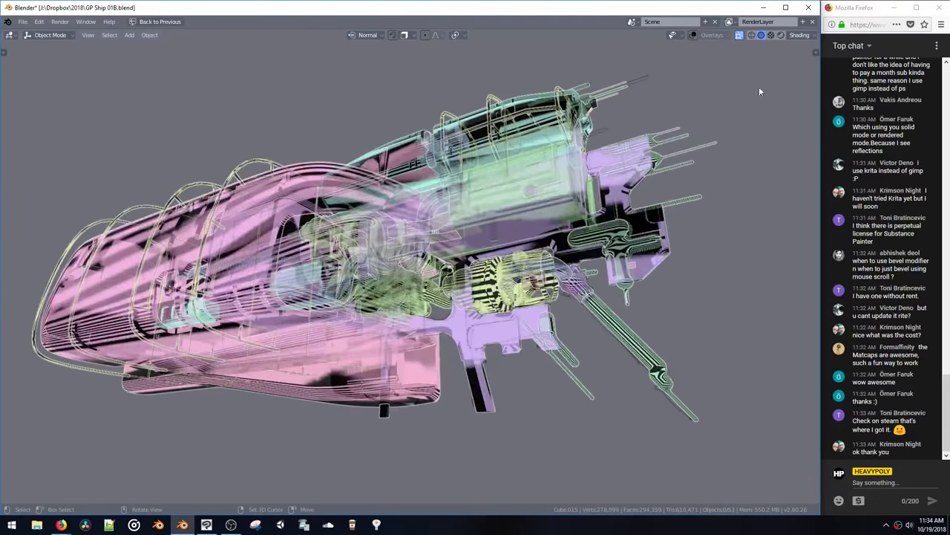
# Step: Set the X-Ray strength to 1.000 and view the striped ship from several angles
pyautogui.click(799, 35)
pyautogui.moveTo(764, 187); pyautogui.dragTo(806, 189)
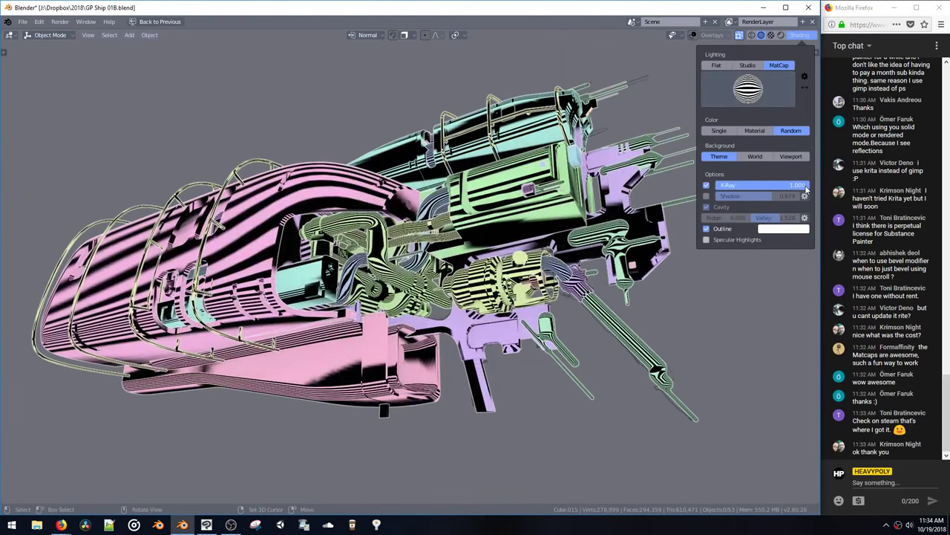
pyautogui.moveTo(742, 195)
pyautogui.mouseDown(button='middle')
pyautogui.moveTo(518, 284)
pyautogui.moveTo(516, 310)
pyautogui.moveTo(585, 253)
pyautogui.moveTo(624, 258)
pyautogui.moveTo(642, 290)
pyautogui.mouseUp(button='middle')
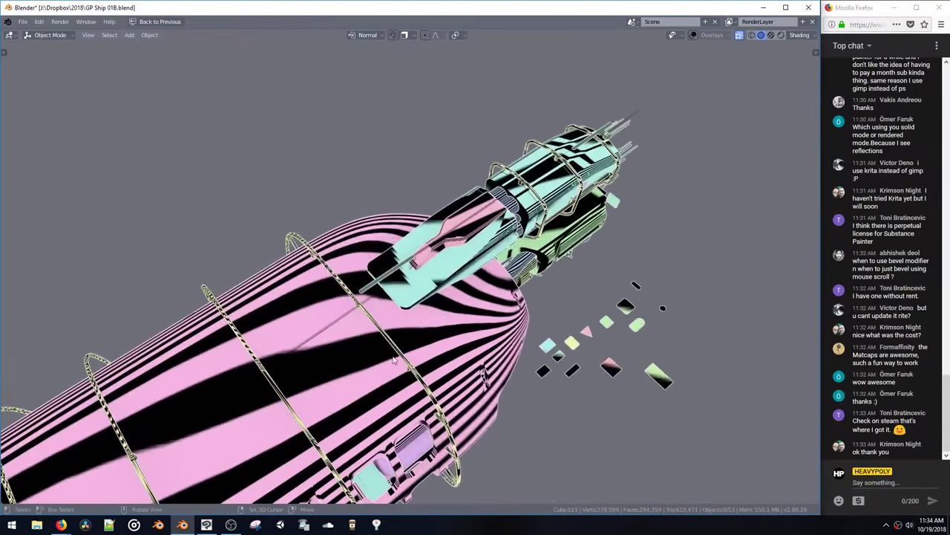
pyautogui.moveTo(393, 359); pyautogui.dragTo(739, 77, button='middle')
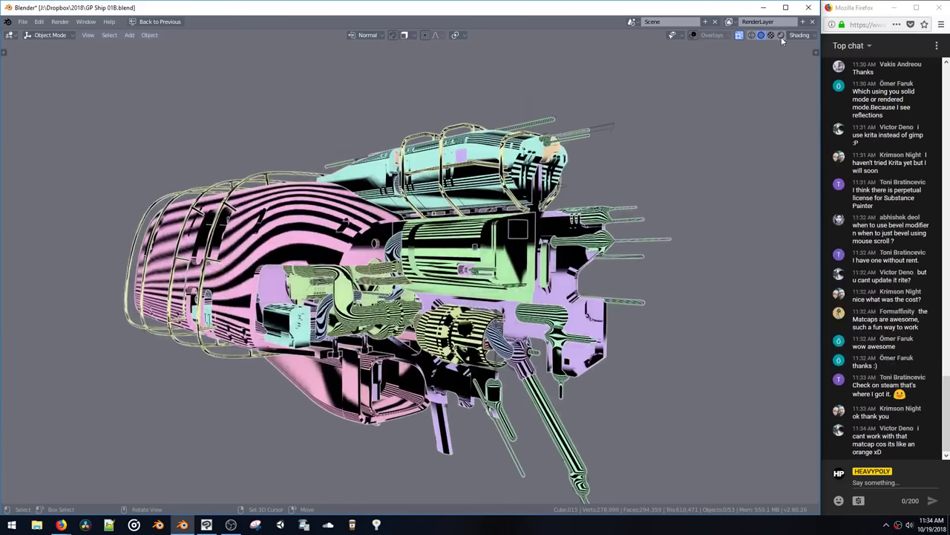
pyautogui.moveTo(261, 217); pyautogui.dragTo(759, 169, button='middle')
# Step: Change the matcap to the matte dark pink sphere
pyautogui.click(802, 36)
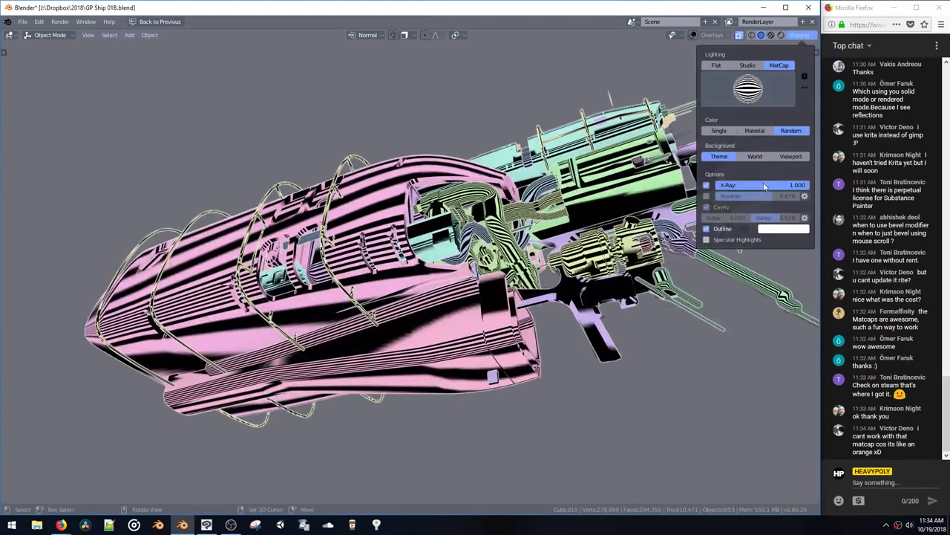
pyautogui.click(755, 93)
pyautogui.click(755, 215)
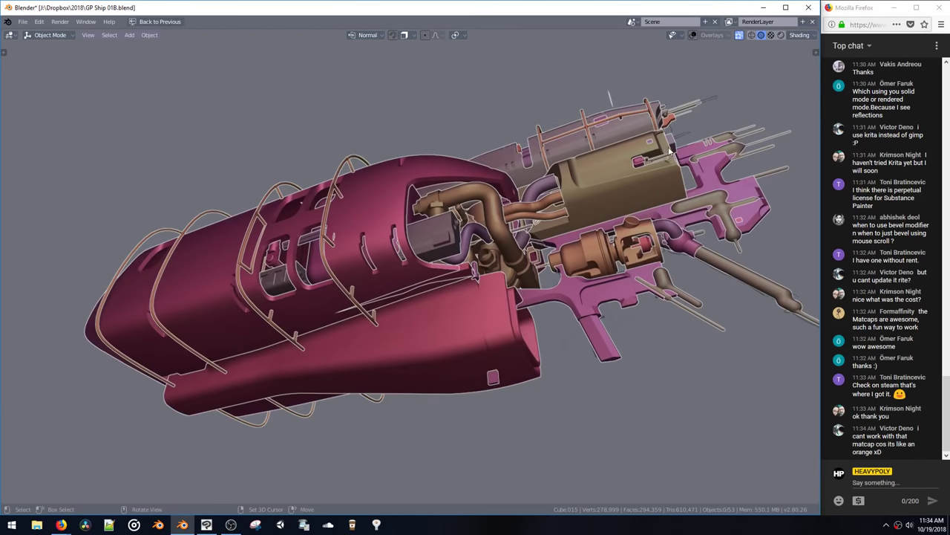
pyautogui.moveTo(698, 193)
pyautogui.mouseDown(button='middle')
pyautogui.moveTo(641, 147)
pyautogui.moveTo(651, 176)
pyautogui.moveTo(657, 171)
pyautogui.mouseUp(button='middle')
# Step: Turn off X-Ray and toggle Cavity to compare the shading, leaving Cavity enabled
pyautogui.click(799, 36)
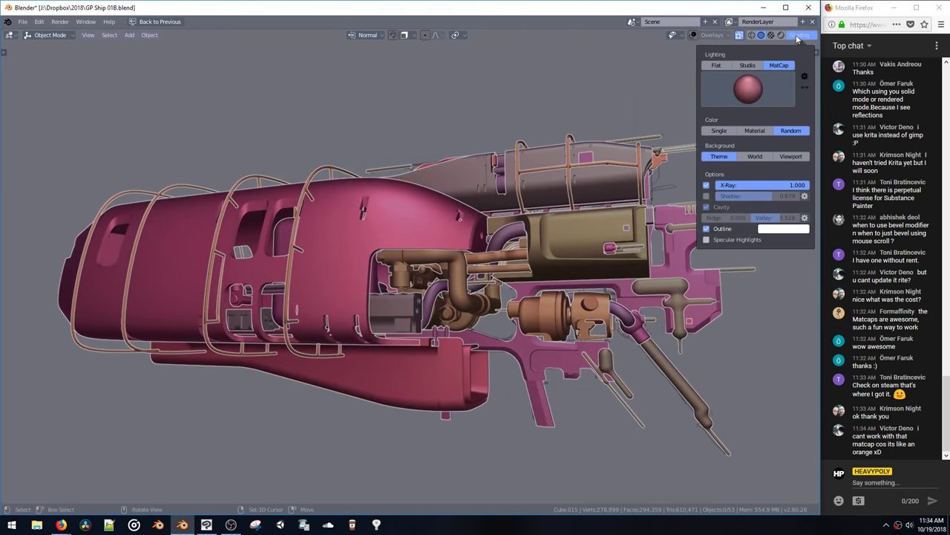
pyautogui.click(706, 196)
pyautogui.click(706, 196)
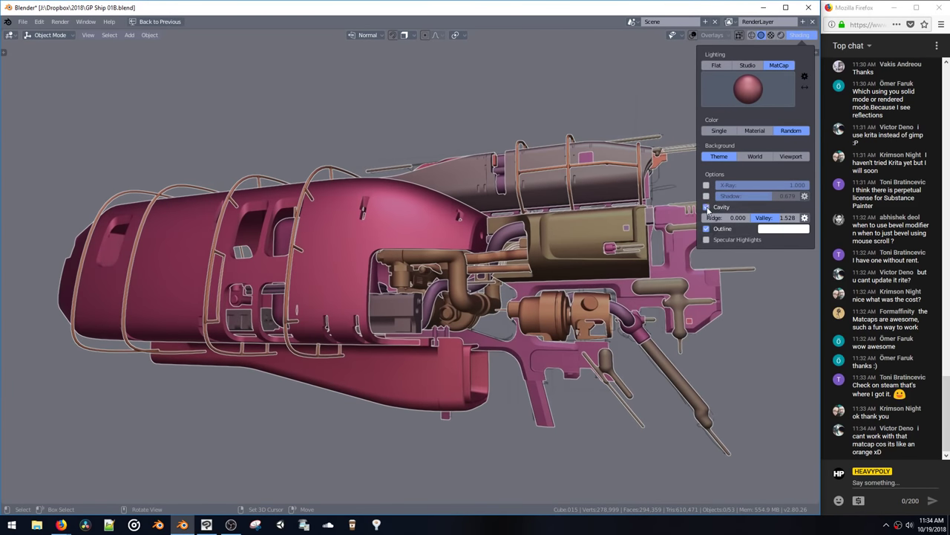
pyautogui.click(707, 207)
pyautogui.click(707, 207)
pyautogui.click(709, 207)
# Step: Try the glossy dark blue matcap on the ship
pyautogui.click(752, 102)
pyautogui.click(749, 331)
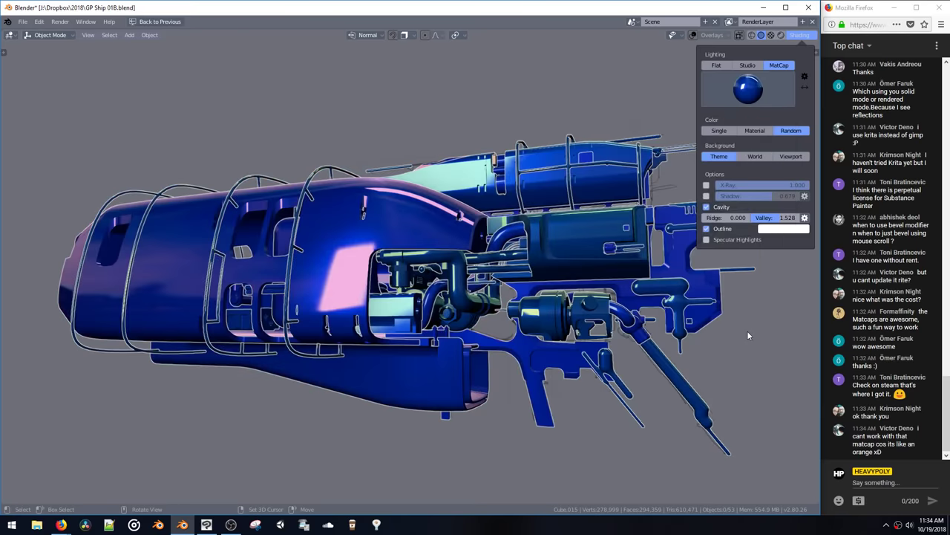
pyautogui.moveTo(446, 148)
pyautogui.mouseDown(button='middle')
pyautogui.moveTo(334, 144)
pyautogui.moveTo(521, 137)
pyautogui.moveTo(639, 147)
pyautogui.mouseUp(button='middle')
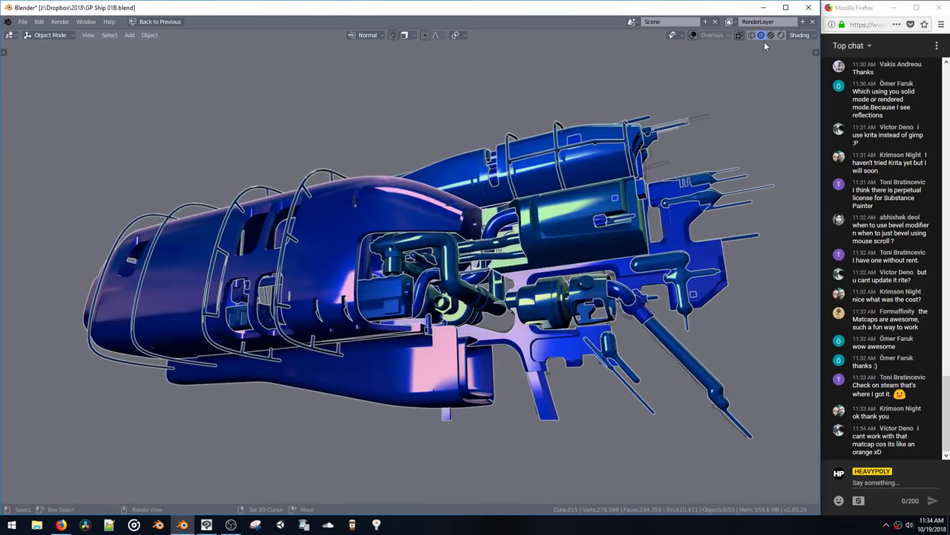
# Step: Change the matcap to the glossy red sphere with the bright horizontal highlight
pyautogui.click(799, 35)
pyautogui.click(747, 90)
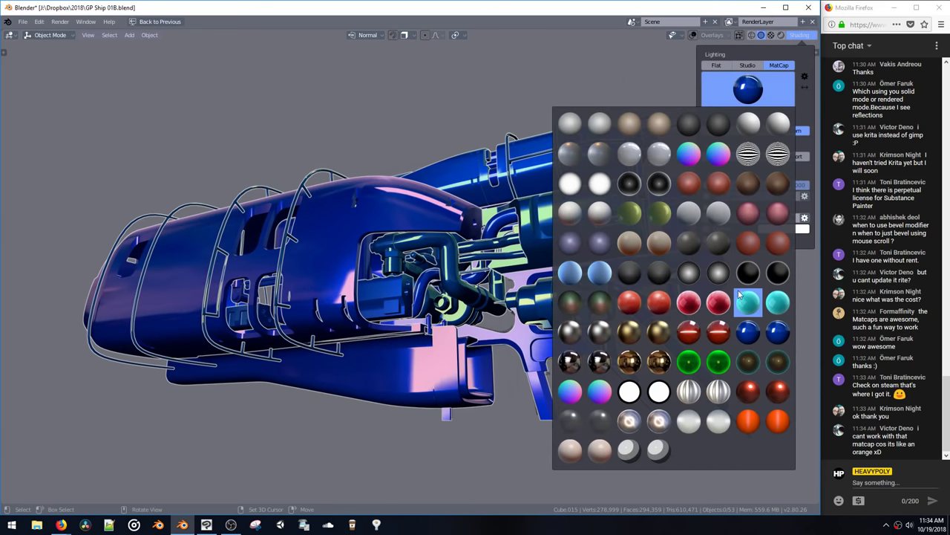
pyautogui.click(717, 335)
pyautogui.moveTo(609, 200); pyautogui.dragTo(508, 196, button='middle')
# Step: Toggle the Outline option off and on to compare the ship with and without outlines
pyautogui.click(799, 36)
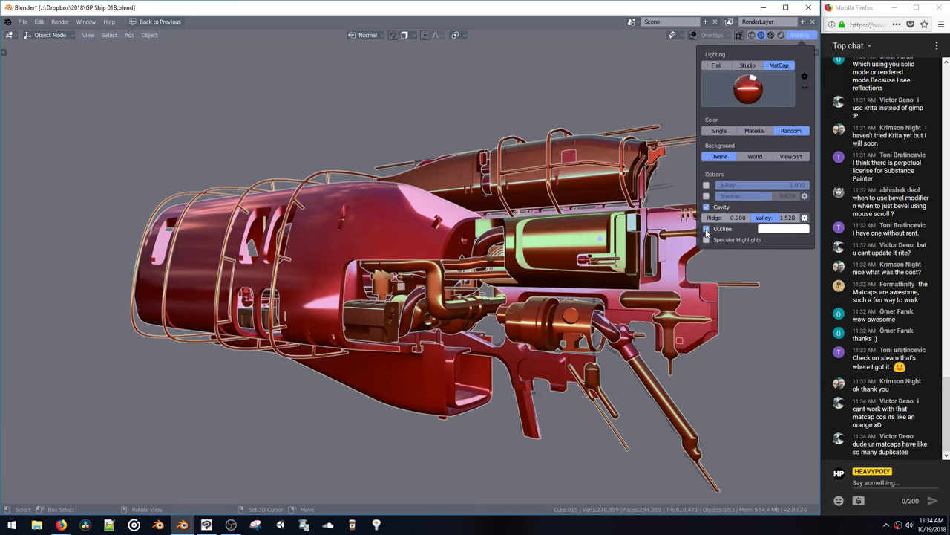
pyautogui.click(707, 230)
pyautogui.click(706, 230)
pyautogui.click(707, 230)
pyautogui.click(706, 230)
# Step: Change the outline colour to a bright pinkish red
pyautogui.click(768, 231)
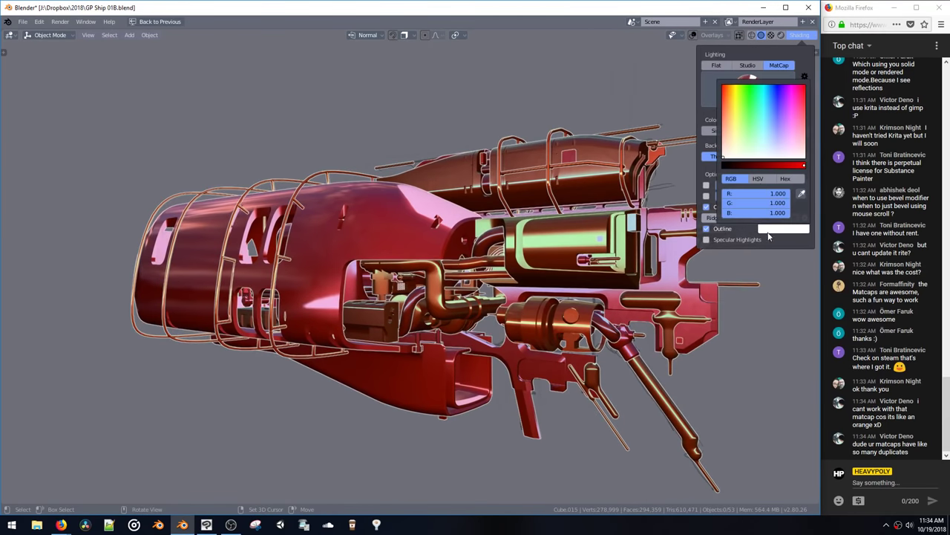
pyautogui.click(795, 113)
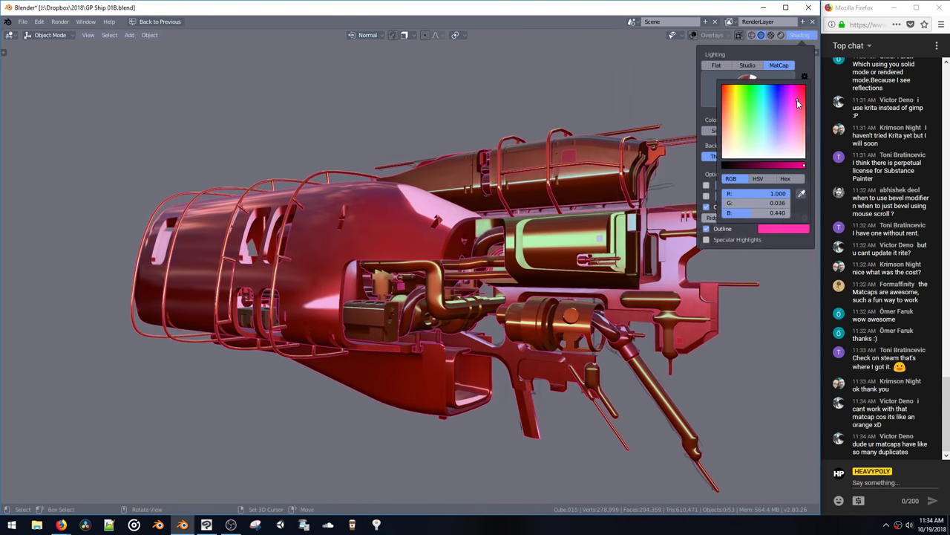
pyautogui.moveTo(797, 99); pyautogui.dragTo(801, 93)
pyautogui.moveTo(623, 148)
pyautogui.mouseDown(button='middle')
pyautogui.moveTo(567, 164)
pyautogui.moveTo(551, 121)
pyautogui.moveTo(478, 142)
pyautogui.moveTo(471, 170)
pyautogui.moveTo(555, 204)
pyautogui.moveTo(558, 151)
pyautogui.moveTo(574, 149)
pyautogui.mouseUp(button='middle')
pyautogui.moveTo(700, 118); pyautogui.dragTo(694, 107, button='middle')
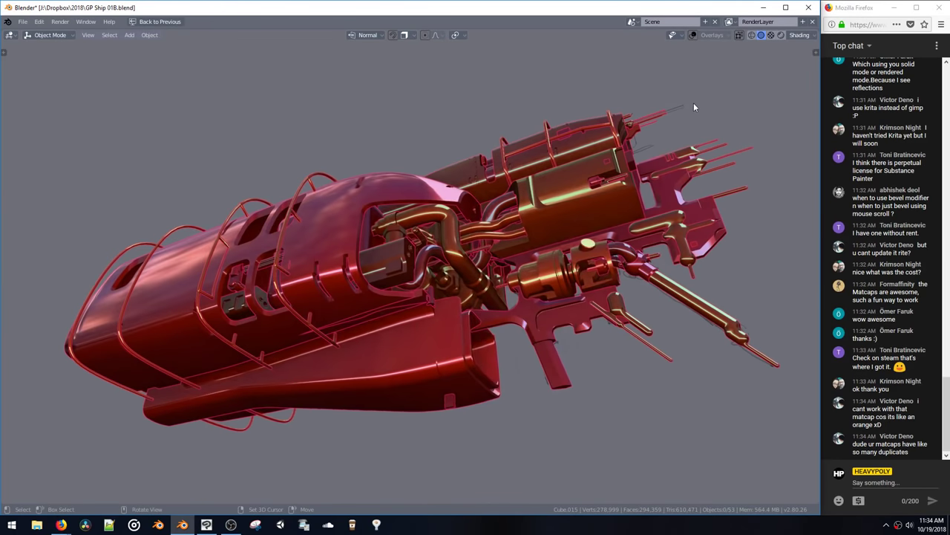
# Step: Try white as the outline colour, and darken it to black
pyautogui.click(799, 34)
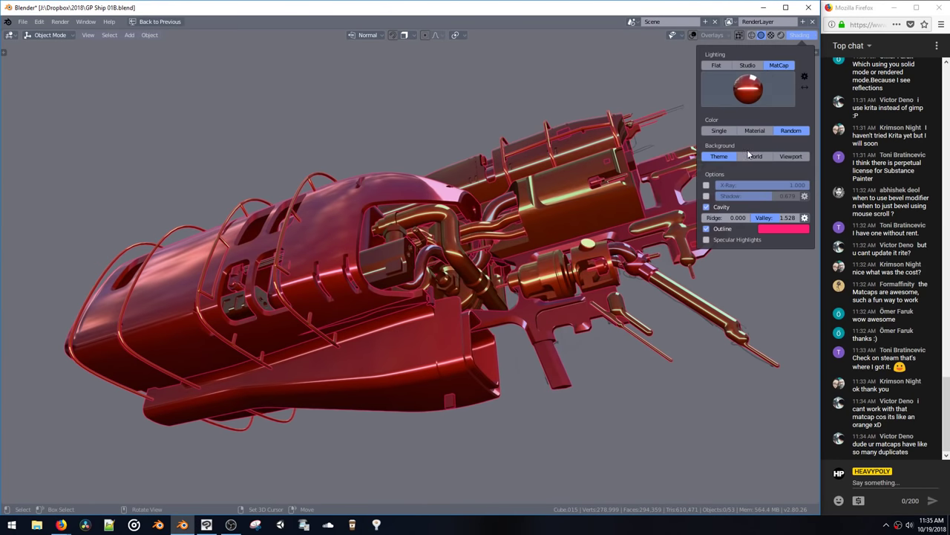
pyautogui.click(764, 230)
pyautogui.moveTo(761, 172); pyautogui.dragTo(843, 173)
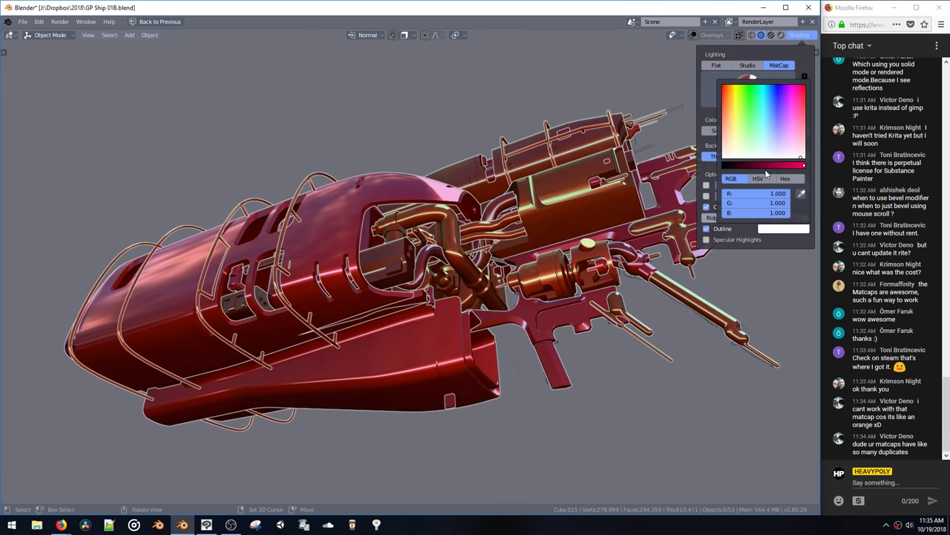
pyautogui.moveTo(772, 166); pyautogui.dragTo(669, 167)
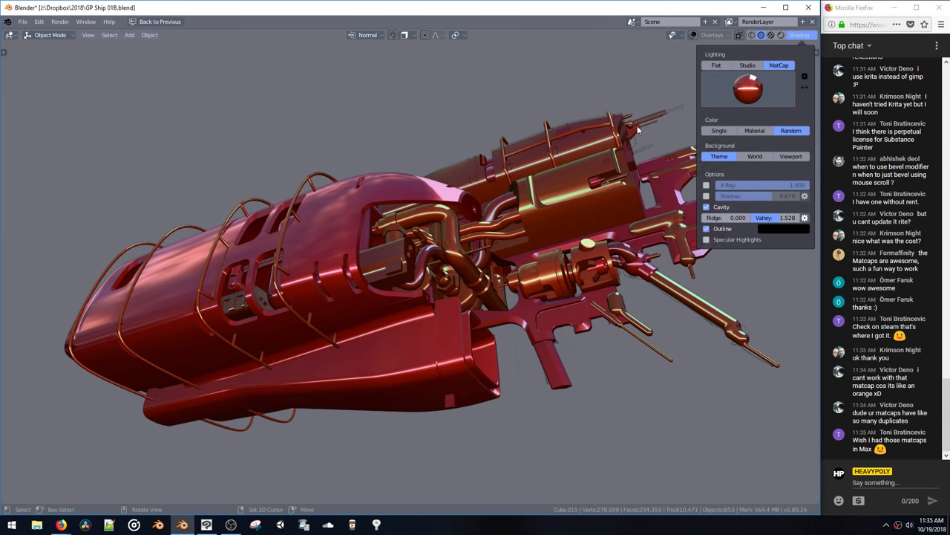
pyautogui.moveTo(643, 141)
pyautogui.mouseDown(button='middle')
pyautogui.moveTo(651, 163)
pyautogui.moveTo(668, 159)
pyautogui.mouseUp(button='middle')
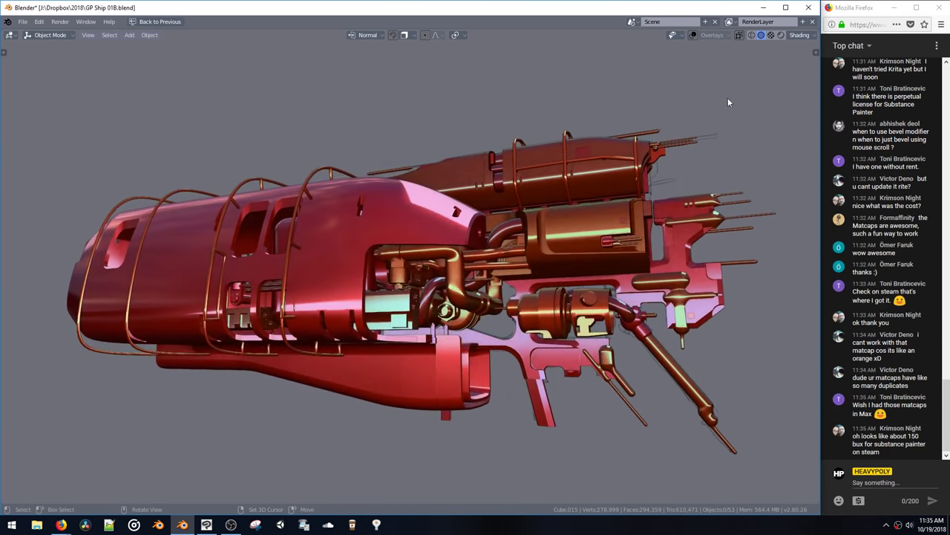
# Step: Change the matcap to the matte brown sphere and switch the viewport lighting to Flat
pyautogui.click(799, 35)
pyautogui.click(755, 99)
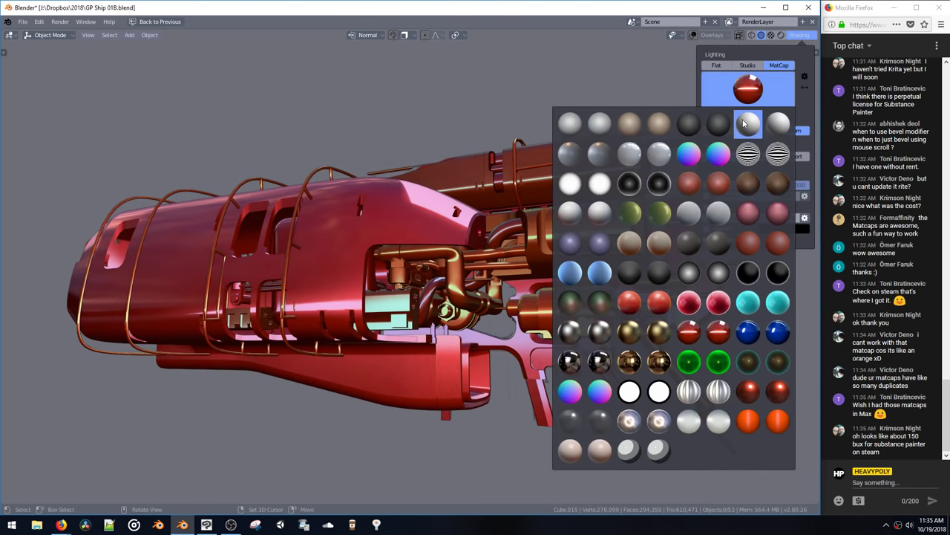
pyautogui.click(749, 189)
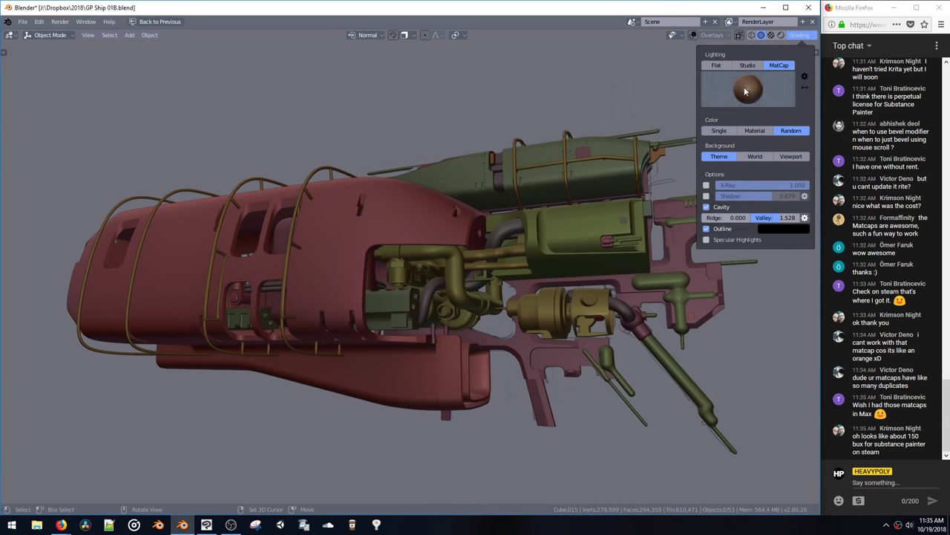
pyautogui.click(754, 66)
pyautogui.click(716, 65)
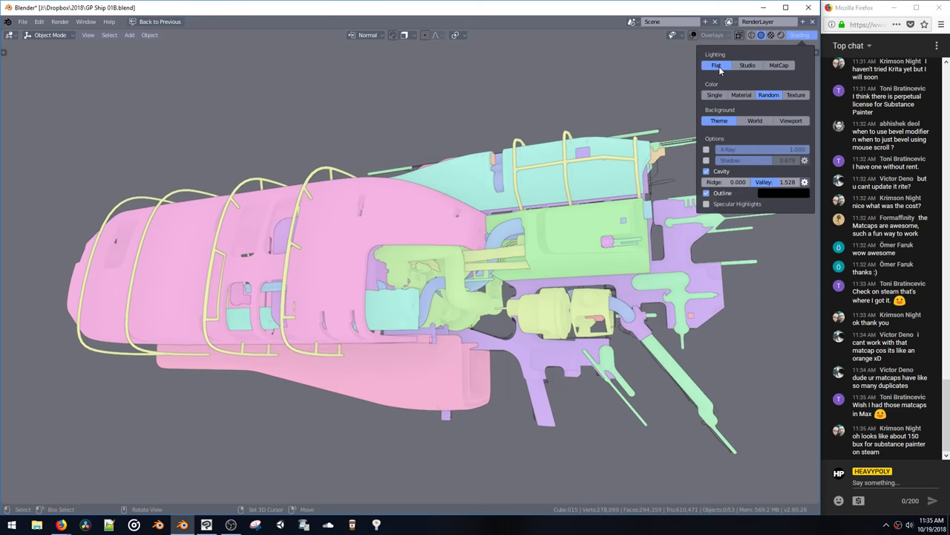
pyautogui.moveTo(601, 100)
pyautogui.mouseDown(button='middle')
pyautogui.moveTo(582, 225)
pyautogui.moveTo(641, 145)
pyautogui.mouseUp(button='middle')
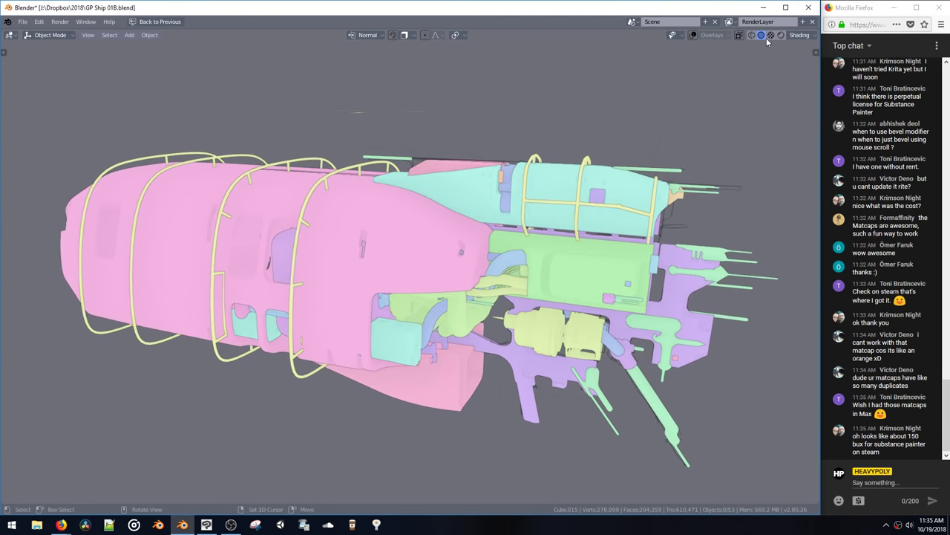
# Step: Turn off Cavity and set the outline colour to a saturated blue-violet
pyautogui.click(799, 37)
pyautogui.click(707, 172)
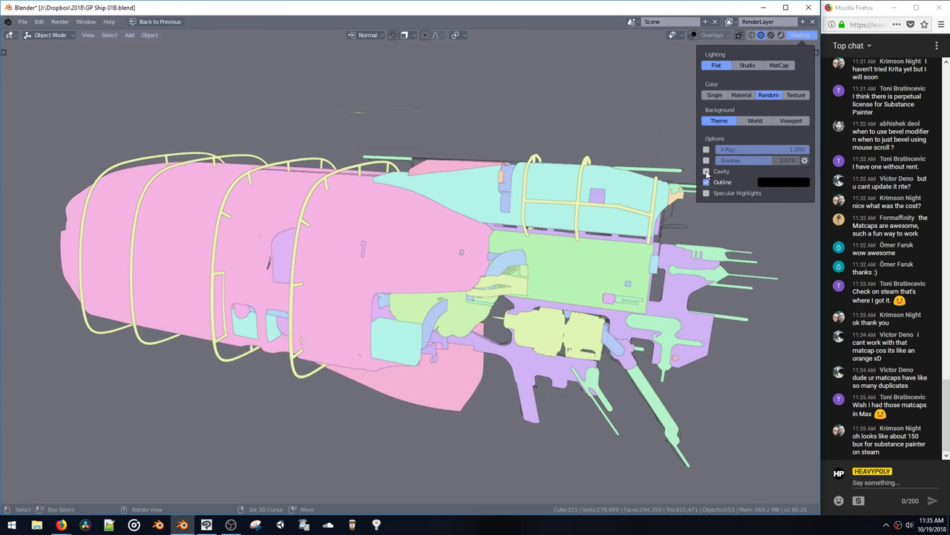
pyautogui.click(773, 184)
pyautogui.moveTo(773, 121); pyautogui.dragTo(820, 127)
pyautogui.click(775, 88)
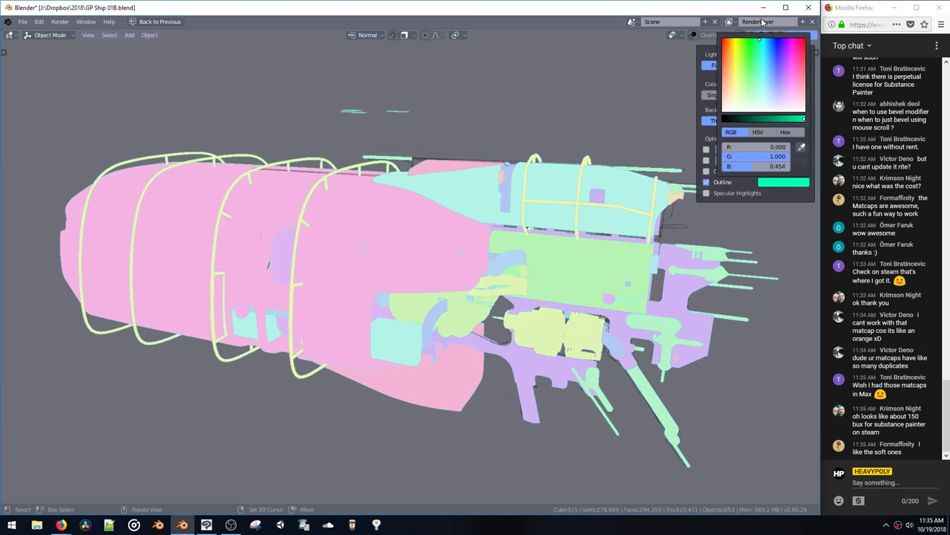
pyautogui.moveTo(762, 22); pyautogui.dragTo(789, 20)
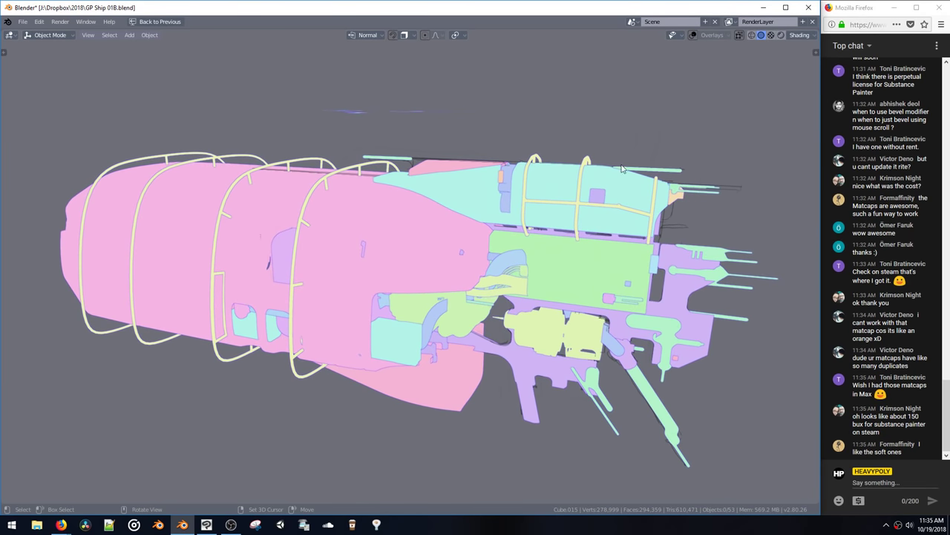
# Step: Enable Shadow on the flat-lit ship
pyautogui.moveTo(625, 170); pyautogui.dragTo(651, 175, button='middle')
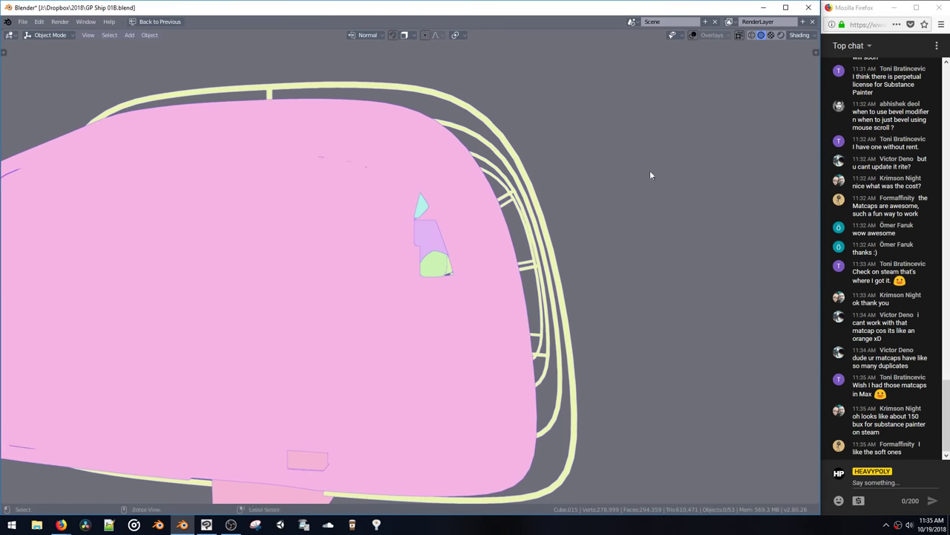
pyautogui.scroll(10, 630, 153)
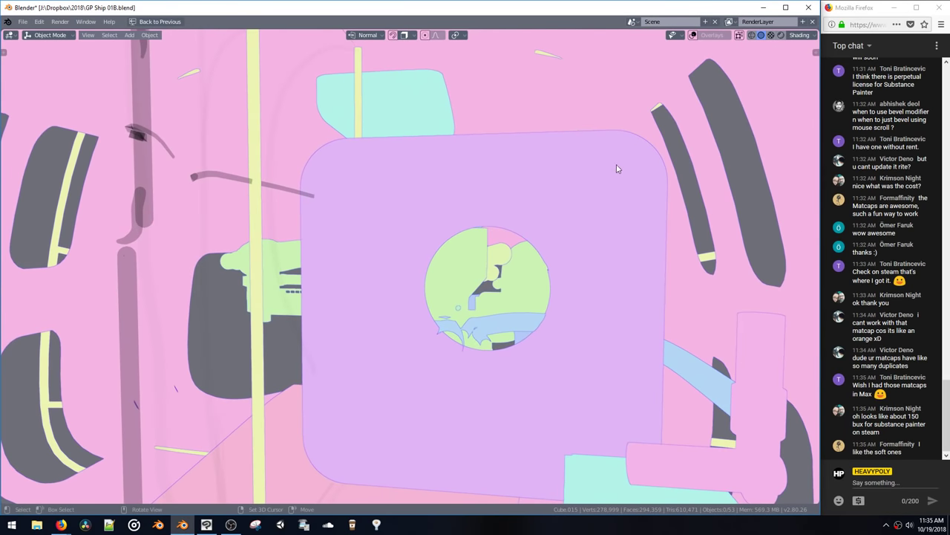
pyautogui.moveTo(617, 176); pyautogui.dragTo(663, 143, button='middle')
pyautogui.moveTo(680, 137); pyautogui.dragTo(553, 218, button='middle')
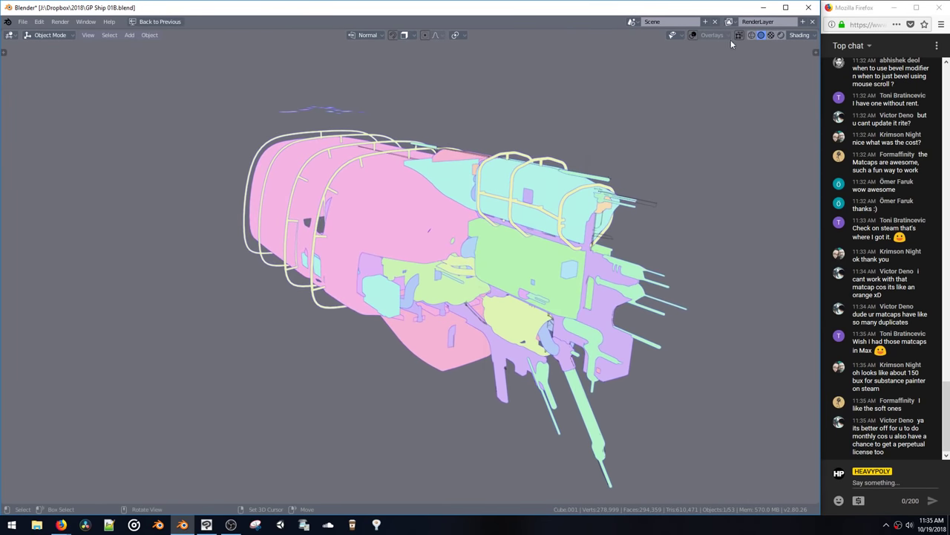
pyautogui.click(802, 36)
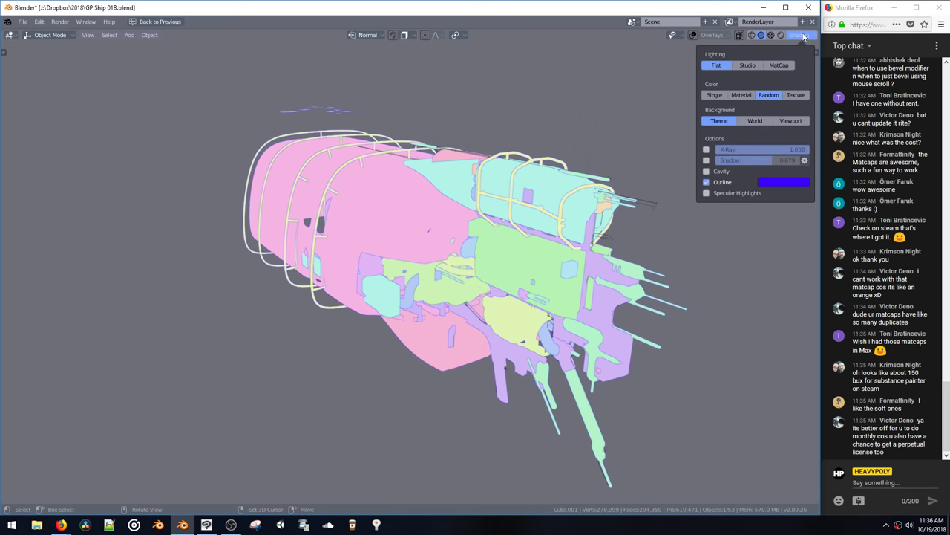
pyautogui.click(707, 161)
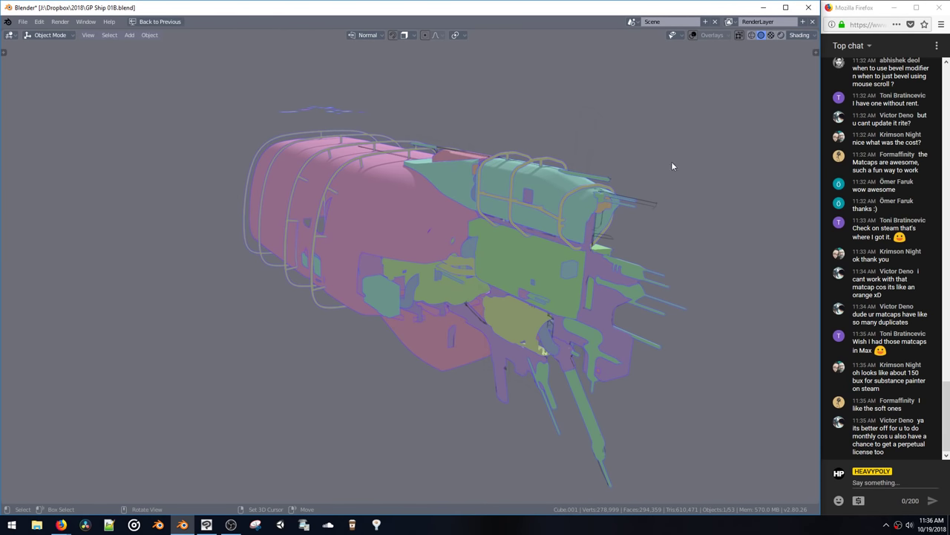
pyautogui.moveTo(671, 161)
pyautogui.mouseDown(button='middle')
pyautogui.moveTo(598, 178)
pyautogui.moveTo(505, 156)
pyautogui.moveTo(502, 143)
pyautogui.mouseUp(button='middle')
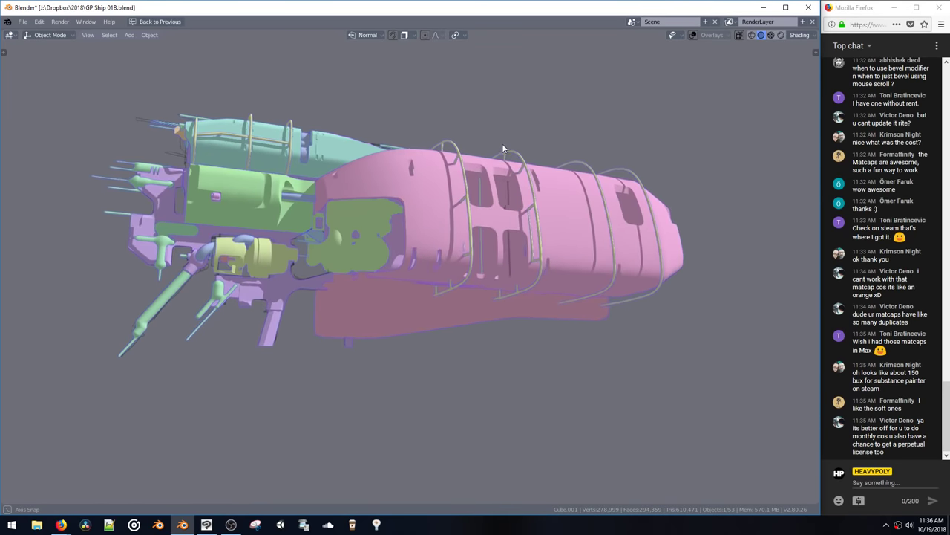
# Step: Switch the viewport colour mode to Texture
pyautogui.click(794, 36)
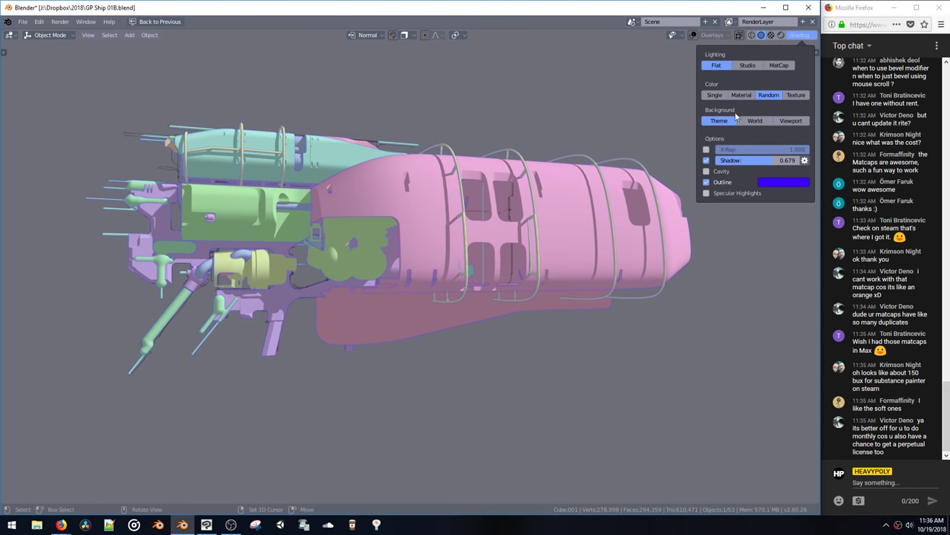
pyautogui.click(795, 95)
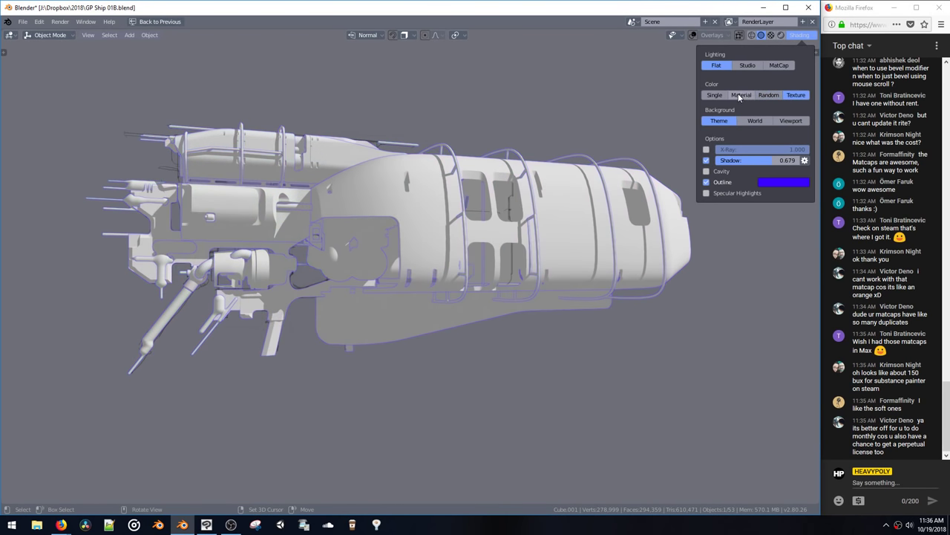
# Step: Switch the viewport colour mode to Single and set the single colour to saturated orange
pyautogui.click(714, 96)
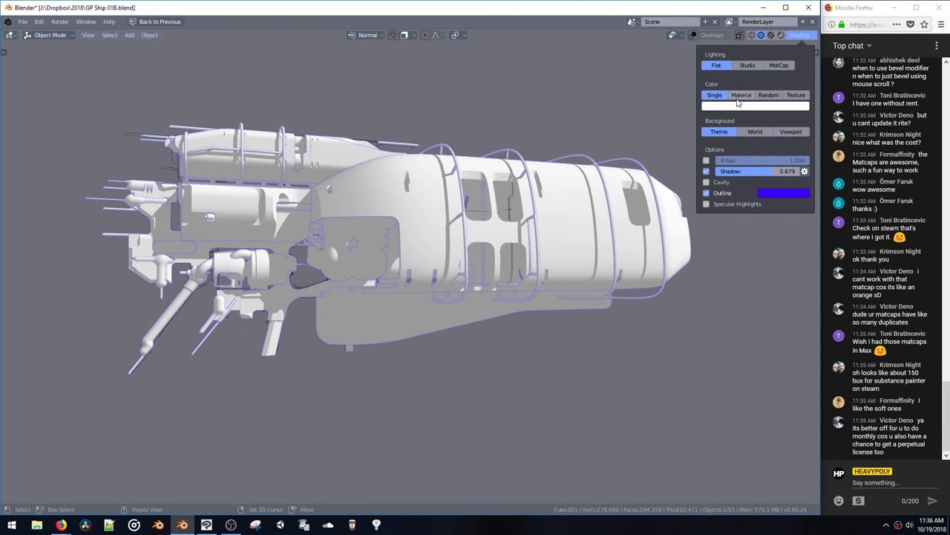
pyautogui.click(737, 105)
pyautogui.moveTo(733, 116)
pyautogui.mouseDown()
pyautogui.moveTo(750, 117)
pyautogui.moveTo(726, 119)
pyautogui.moveTo(729, 128)
pyautogui.mouseUp()
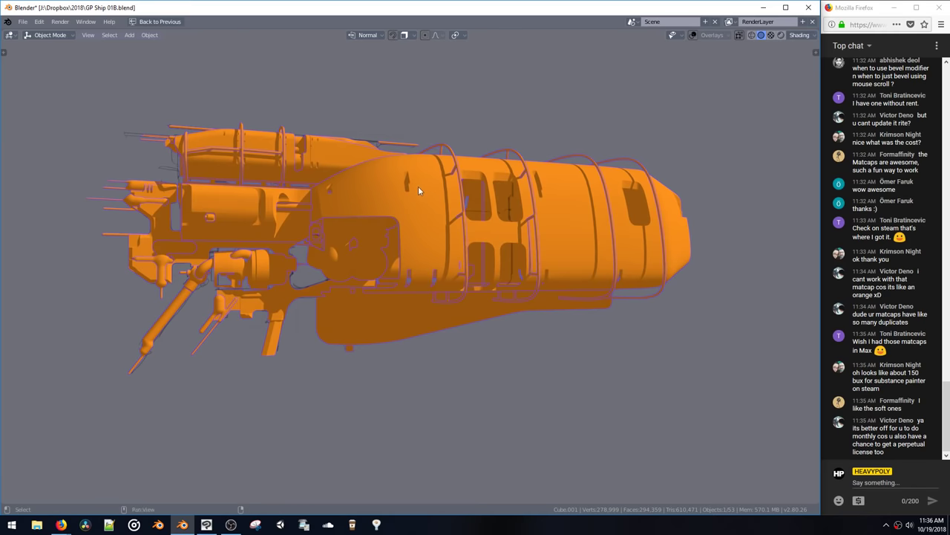
pyautogui.moveTo(418, 186)
pyautogui.mouseDown(button='middle')
pyautogui.moveTo(463, 161)
pyautogui.moveTo(598, 168)
pyautogui.mouseUp(button='middle')
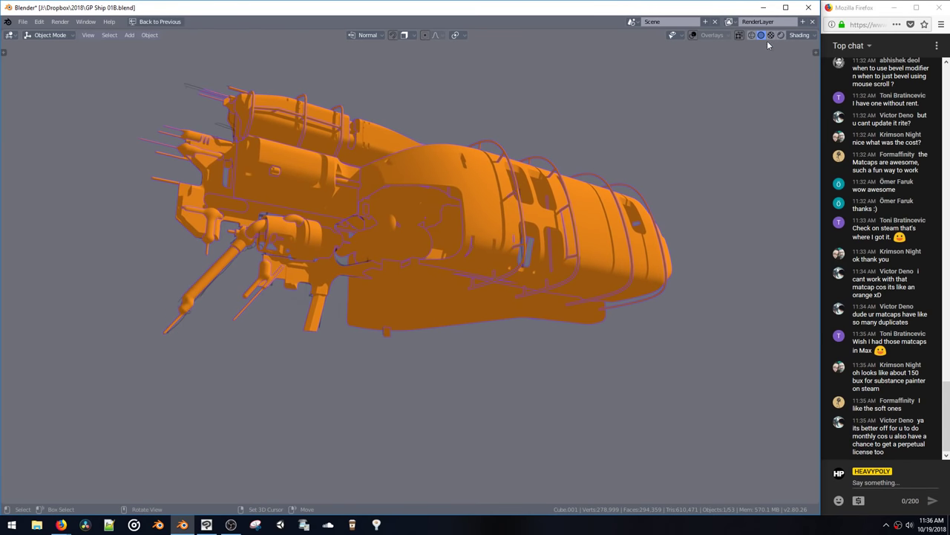
# Step: Compare the World and Viewport backgrounds, keeping Viewport with a muted greyish-purple colour
pyautogui.click(798, 36)
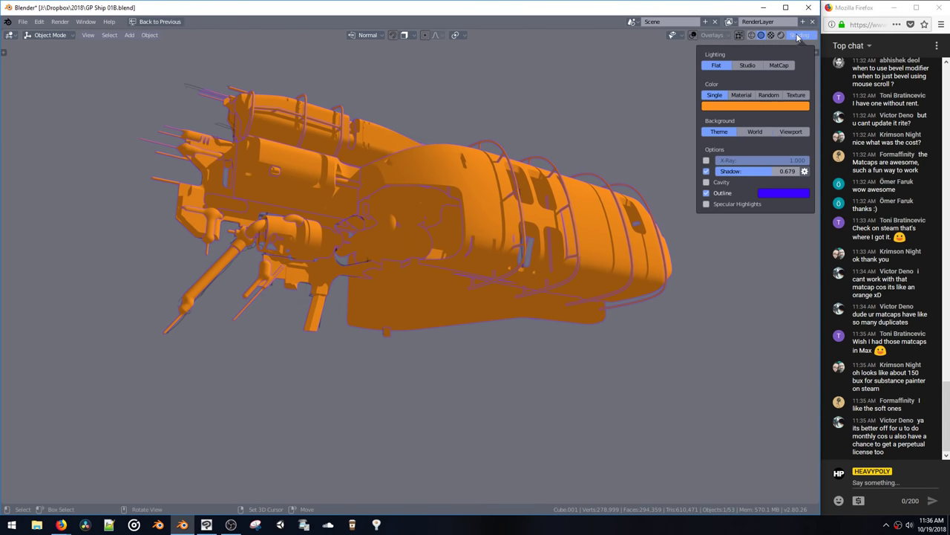
pyautogui.click(755, 132)
pyautogui.click(789, 132)
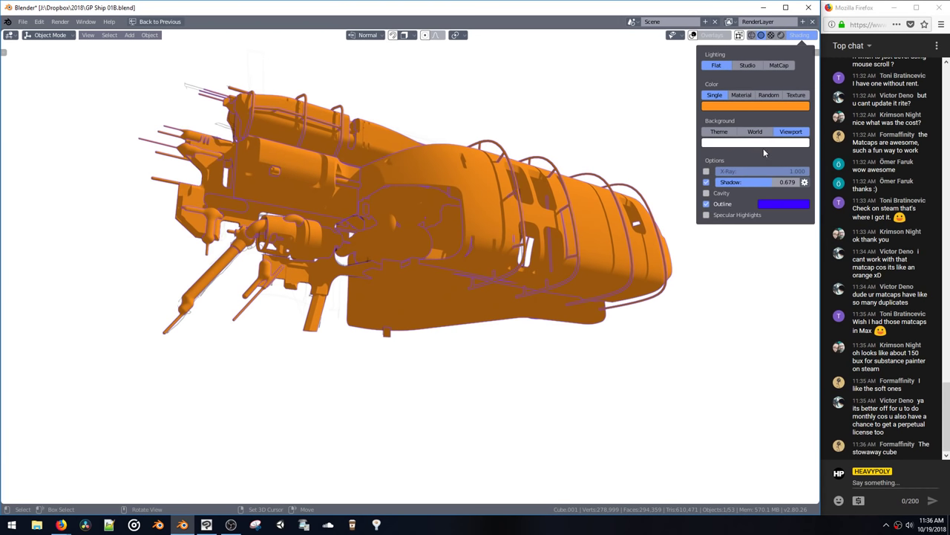
pyautogui.click(755, 135)
pyautogui.click(790, 132)
pyautogui.click(757, 143)
pyautogui.click(758, 162)
pyautogui.moveTo(759, 163)
pyautogui.mouseDown()
pyautogui.moveTo(728, 213)
pyautogui.moveTo(735, 173)
pyautogui.moveTo(799, 164)
pyautogui.moveTo(793, 214)
pyautogui.moveTo(762, 237)
pyautogui.moveTo(770, 233)
pyautogui.mouseUp()
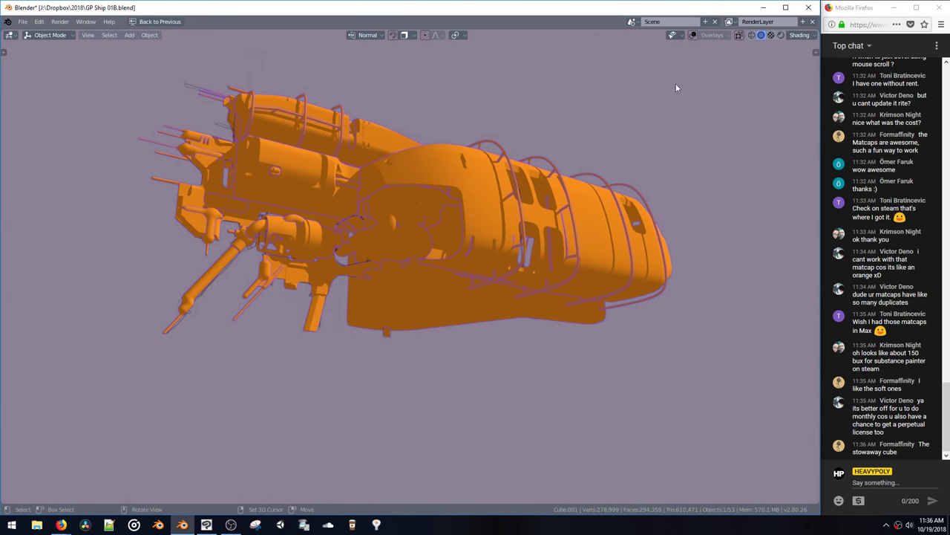
# Step: Set the viewport outline colour to black
pyautogui.click(798, 35)
pyautogui.click(771, 205)
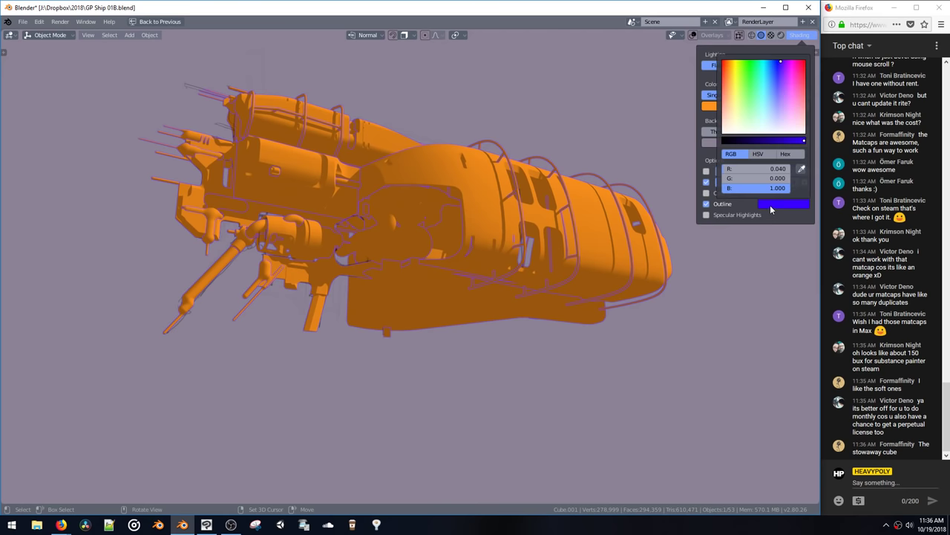
pyautogui.click(772, 120)
pyautogui.moveTo(772, 120); pyautogui.dragTo(711, 49)
pyautogui.moveTo(728, 139); pyautogui.dragTo(708, 144)
pyautogui.moveTo(504, 149)
pyautogui.mouseDown(button='middle')
pyautogui.moveTo(558, 154)
pyautogui.moveTo(556, 168)
pyautogui.moveTo(594, 225)
pyautogui.moveTo(600, 206)
pyautogui.moveTo(579, 210)
pyautogui.mouseUp(button='middle')
pyautogui.scroll(4, 564, 197)
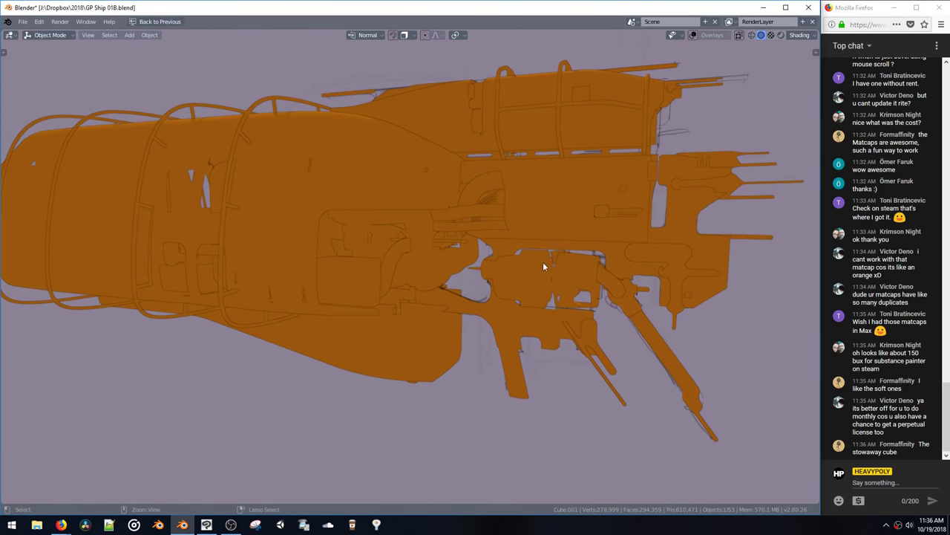
# Step: Examine the mesh wireframes of the rear engine housing and engine cylinders in Edit Mode, returning to Object Mode
pyautogui.click(548, 215)
pyautogui.press('Tab')
pyautogui.moveTo(562, 177); pyautogui.dragTo(535, 138, button='middle')
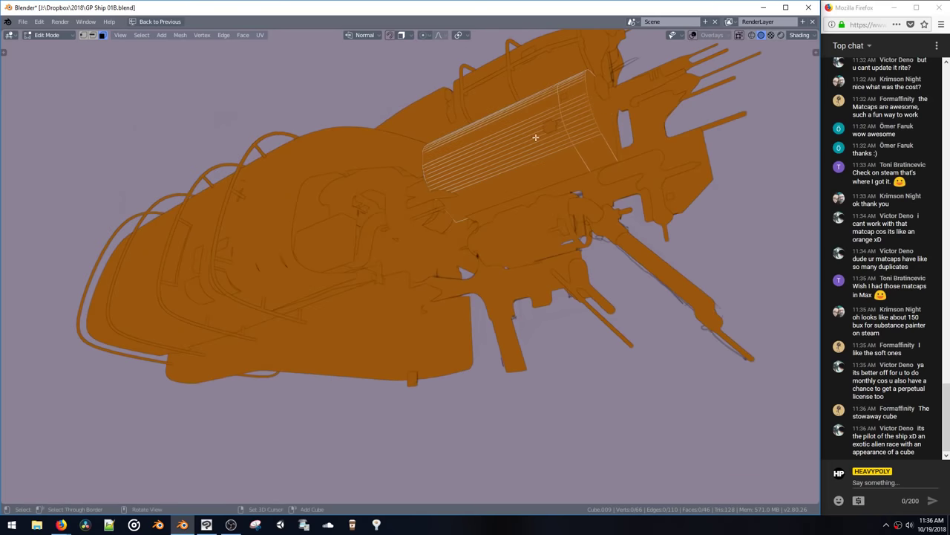
pyautogui.hotkey('ctrl', 'space')
pyautogui.hotkey('ctrl', 'space')
pyautogui.press('Tab')
pyautogui.moveTo(551, 193); pyautogui.dragTo(566, 166, button='middle')
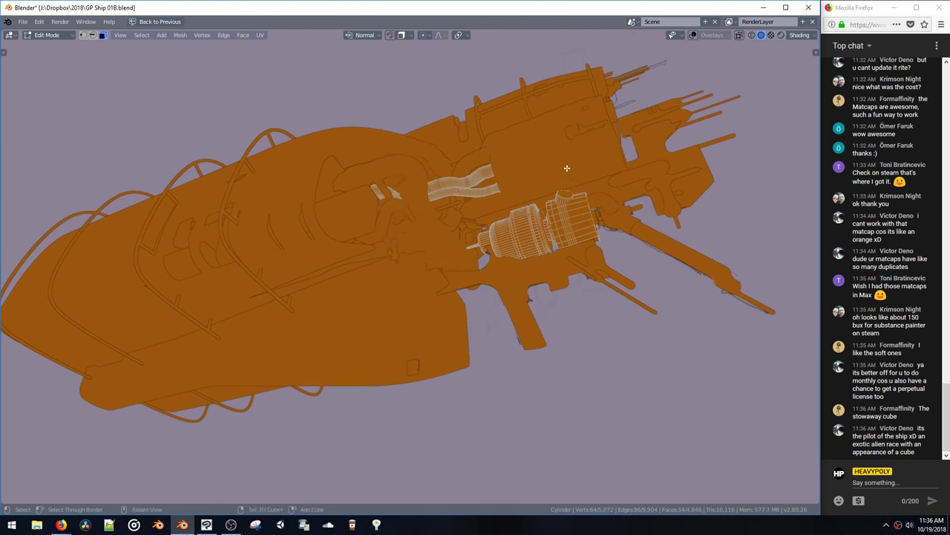
pyautogui.press('Tab')
pyautogui.moveTo(544, 208); pyautogui.dragTo(476, 176, button='middle')
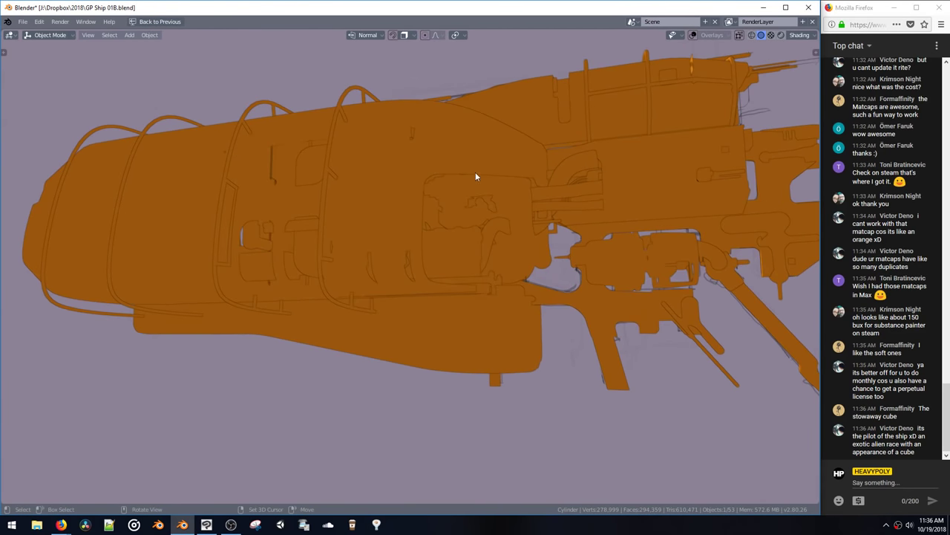
# Step: Enable Cavity shading on the orange ship
pyautogui.click(784, 35)
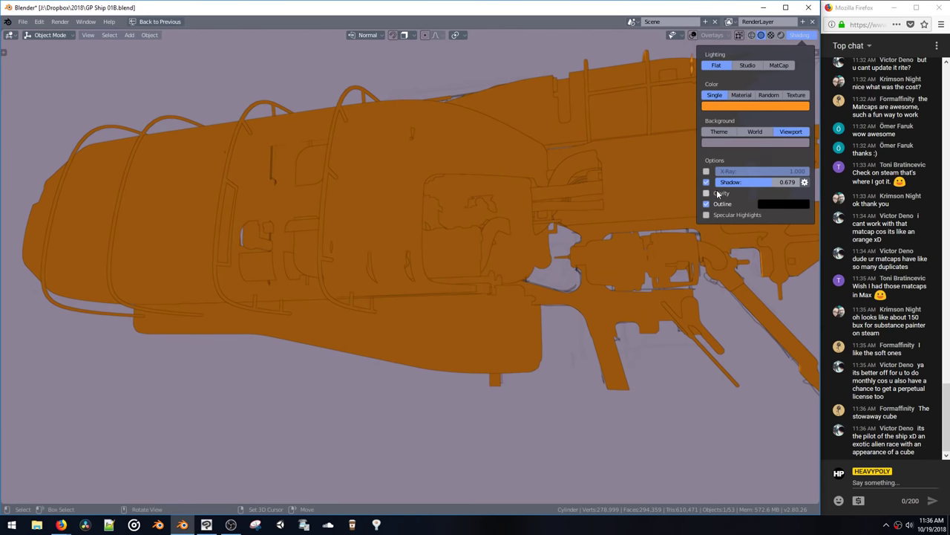
pyautogui.click(717, 193)
pyautogui.moveTo(598, 181)
pyautogui.mouseDown(button='middle')
pyautogui.moveTo(546, 153)
pyautogui.moveTo(554, 177)
pyautogui.moveTo(526, 183)
pyautogui.moveTo(552, 156)
pyautogui.moveTo(561, 181)
pyautogui.moveTo(554, 147)
pyautogui.moveTo(586, 156)
pyautogui.mouseUp(button='middle')
# Step: Turn the shadow light direction towards the viewer and set Shadow Shift to 14°
pyautogui.click(799, 34)
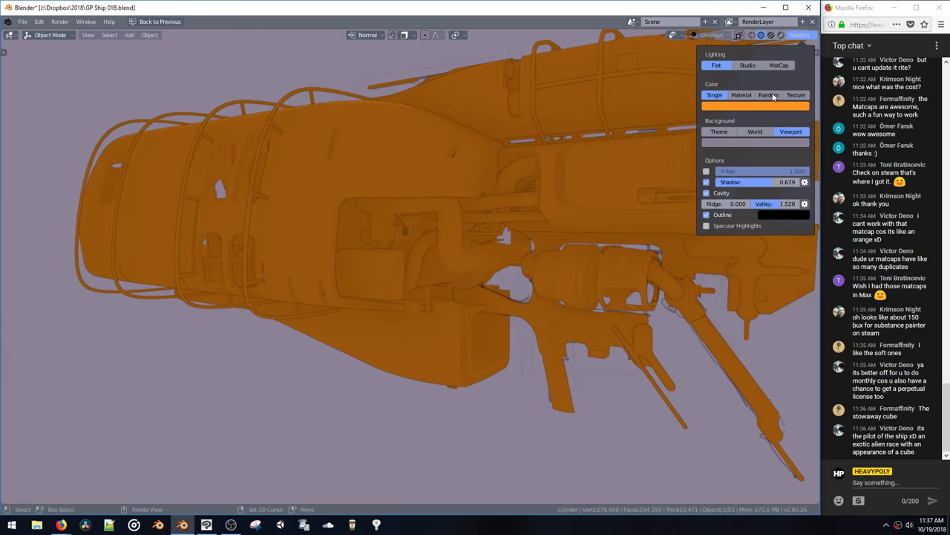
pyautogui.click(804, 183)
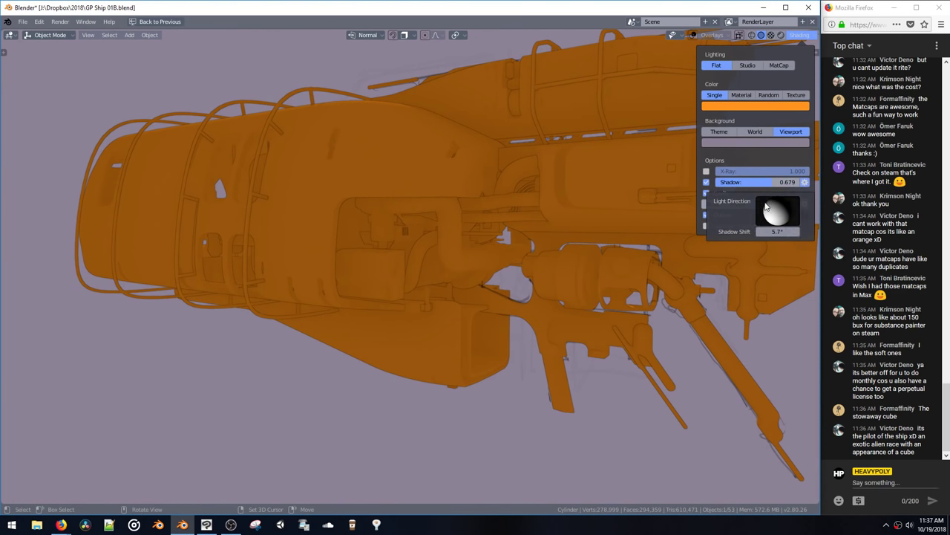
pyautogui.moveTo(771, 210); pyautogui.dragTo(795, 182)
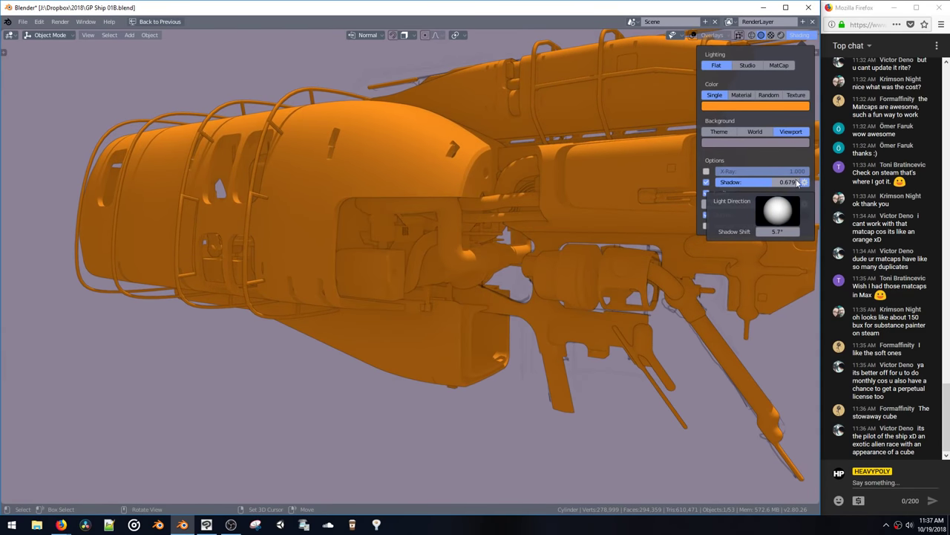
pyautogui.moveTo(782, 230)
pyautogui.mouseDown()
pyautogui.moveTo(845, 230)
pyautogui.moveTo(752, 233)
pyautogui.mouseUp()
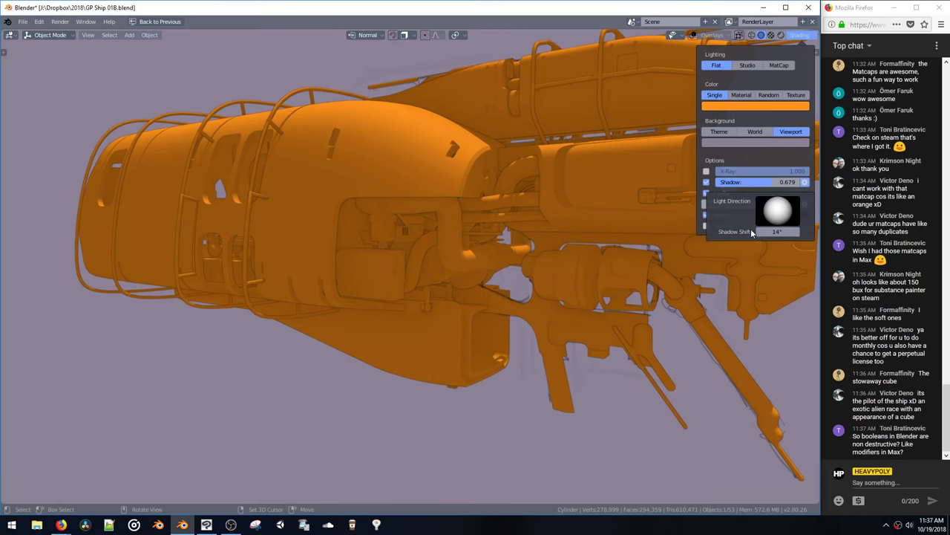
# Step: Set the cavity samples to about 20
pyautogui.click(800, 36)
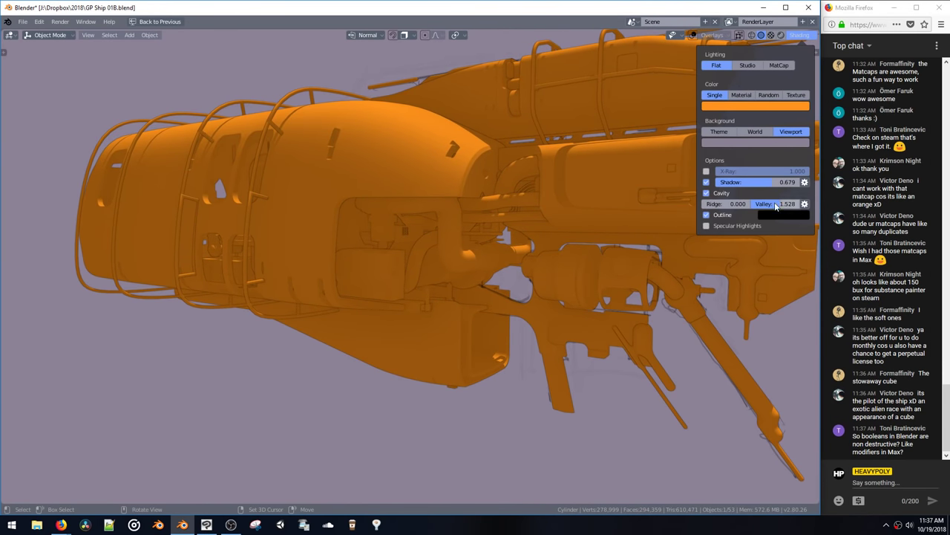
pyautogui.click(805, 204)
pyautogui.moveTo(795, 223); pyautogui.dragTo(767, 224)
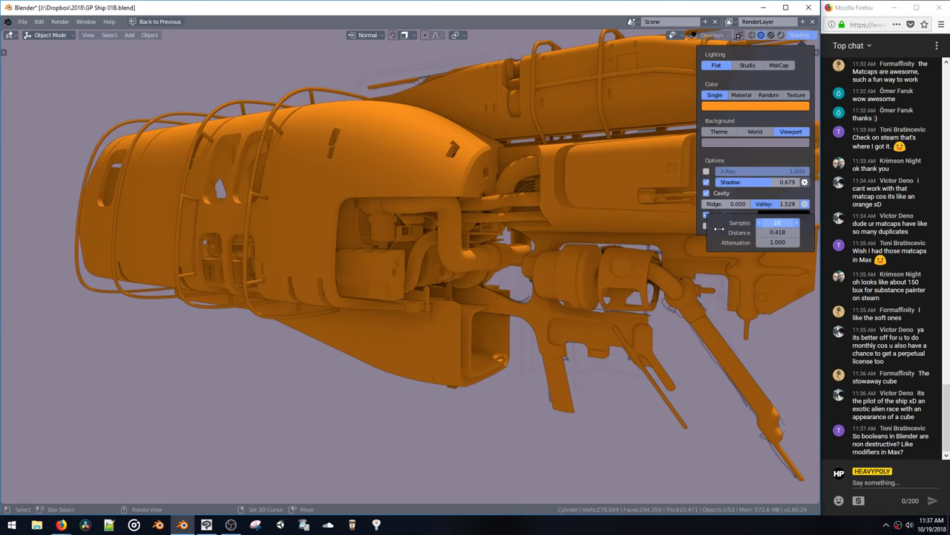
pyautogui.moveTo(631, 175)
pyautogui.mouseDown(button='middle')
pyautogui.moveTo(610, 172)
pyautogui.moveTo(622, 147)
pyautogui.moveTo(604, 155)
pyautogui.moveTo(576, 224)
pyautogui.moveTo(569, 191)
pyautogui.moveTo(596, 152)
pyautogui.mouseUp(button='middle')
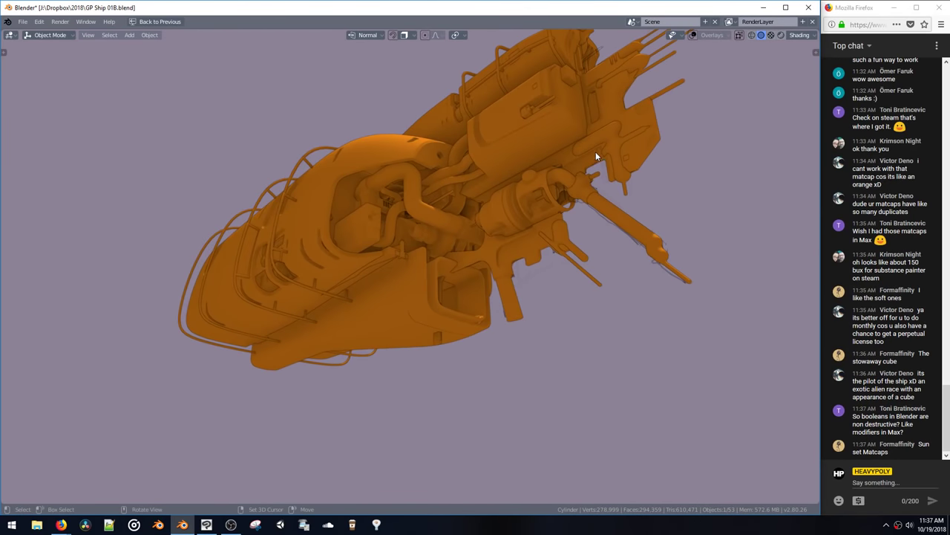
# Step: Raise the cavity Ridge strength to 2.500
pyautogui.click(800, 35)
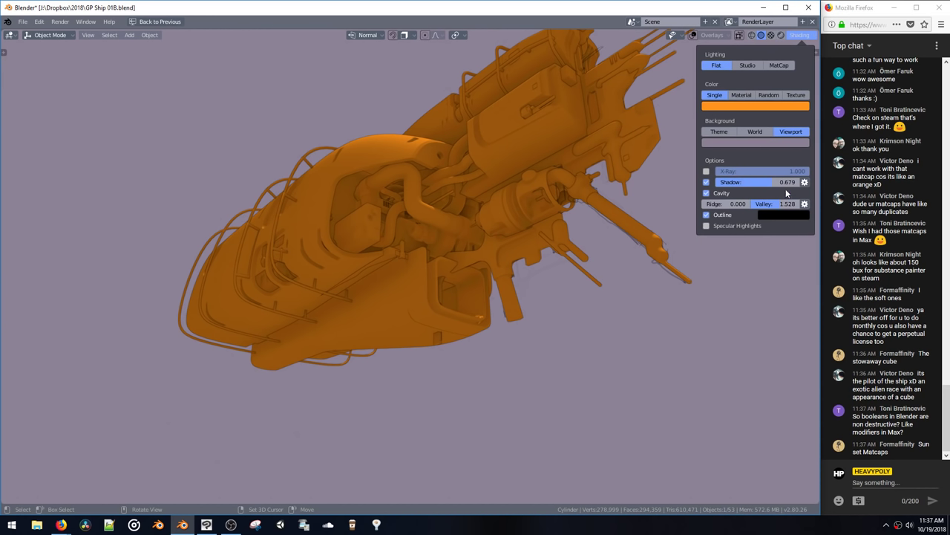
pyautogui.moveTo(732, 208); pyautogui.dragTo(769, 203)
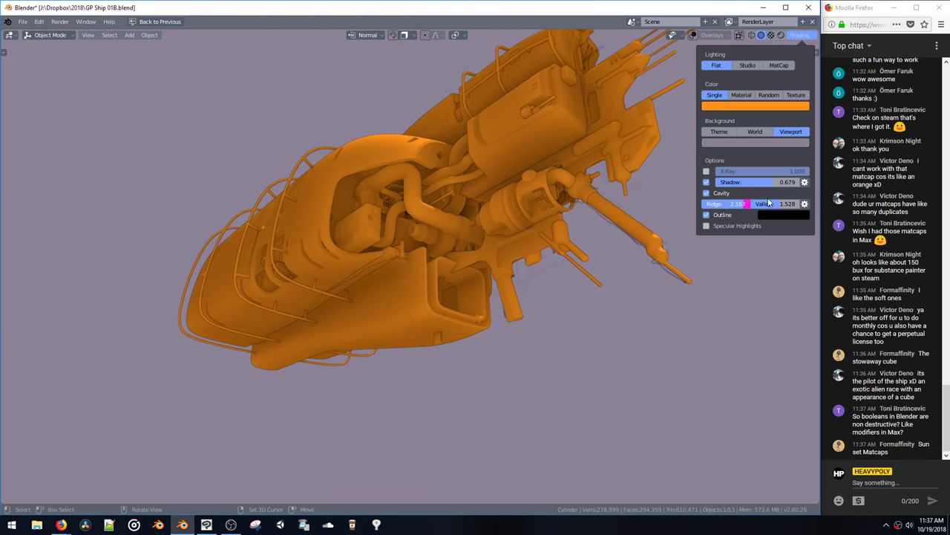
pyautogui.click(727, 207)
pyautogui.press('Return')
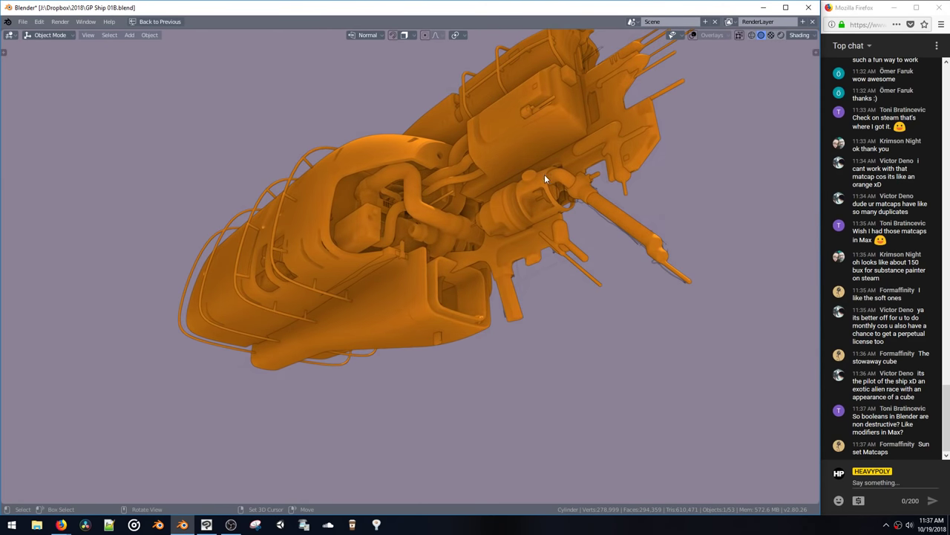
pyautogui.moveTo(545, 174)
pyautogui.mouseDown(button='middle')
pyautogui.moveTo(556, 182)
pyautogui.moveTo(562, 232)
pyautogui.moveTo(596, 152)
pyautogui.mouseUp(button='middle')
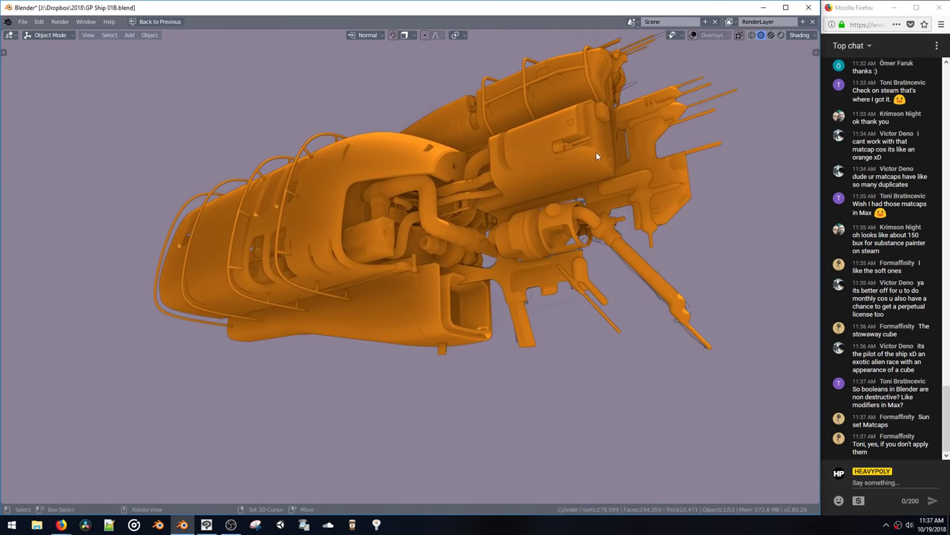
# Step: Set the cavity Ridge strength to 0.000 and increase the Valley strength
pyautogui.click(797, 34)
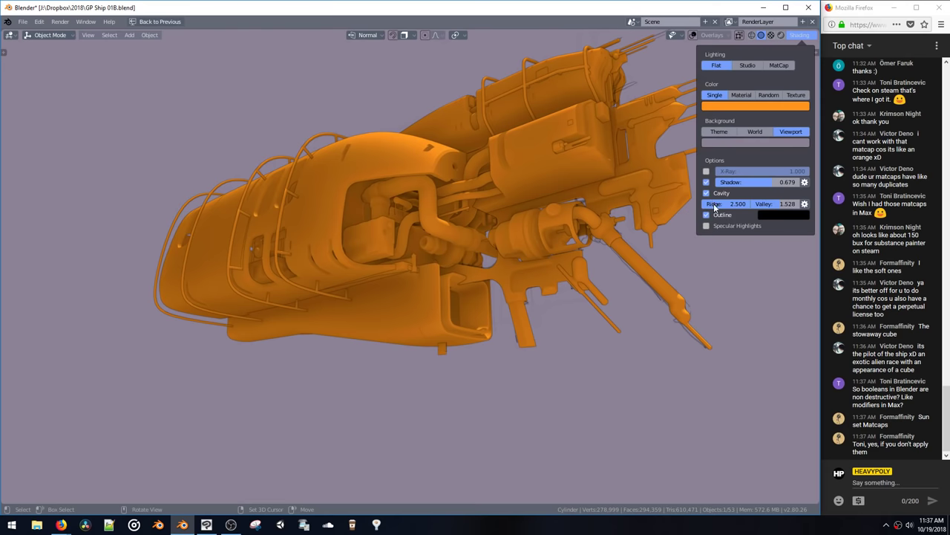
pyautogui.moveTo(703, 206)
pyautogui.mouseDown()
pyautogui.moveTo(666, 204)
pyautogui.moveTo(787, 203)
pyautogui.moveTo(674, 208)
pyautogui.mouseUp()
pyautogui.moveTo(780, 204); pyautogui.dragTo(804, 205)
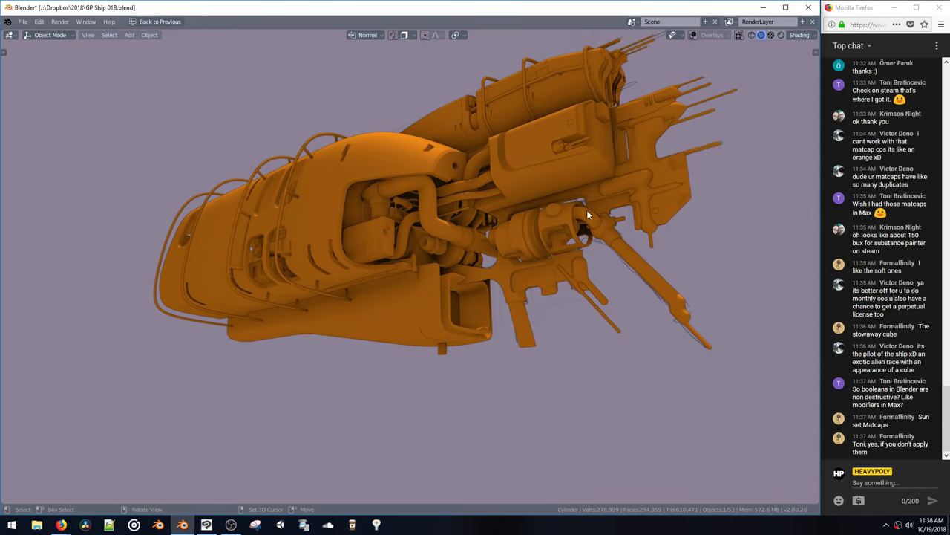
pyautogui.moveTo(587, 210)
pyautogui.mouseDown(button='middle')
pyautogui.moveTo(600, 231)
pyautogui.moveTo(612, 210)
pyautogui.moveTo(613, 250)
pyautogui.moveTo(614, 211)
pyautogui.moveTo(543, 180)
pyautogui.moveTo(436, 227)
pyautogui.mouseUp(button='middle')
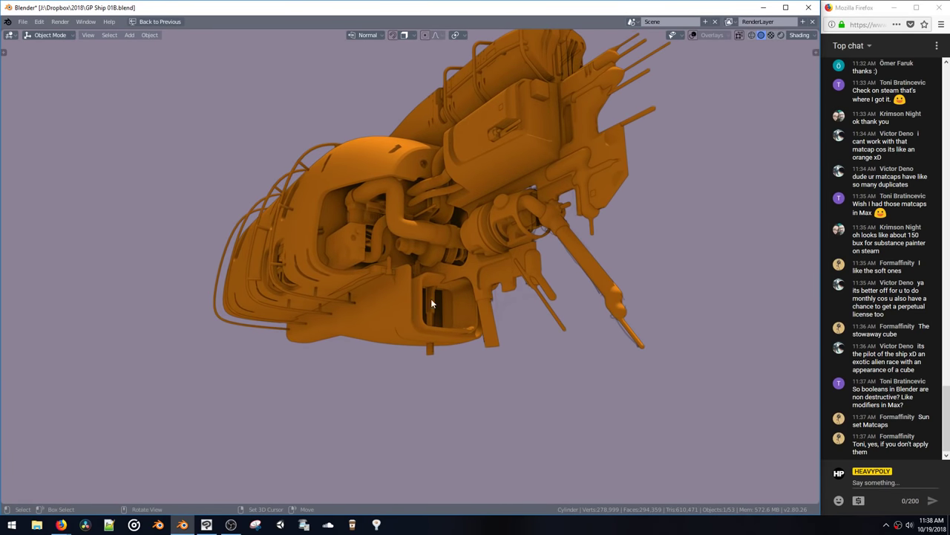
pyautogui.moveTo(428, 264)
pyautogui.mouseDown(button='middle')
pyautogui.moveTo(524, 255)
pyautogui.moveTo(478, 268)
pyautogui.moveTo(492, 276)
pyautogui.moveTo(486, 266)
pyautogui.mouseUp(button='middle')
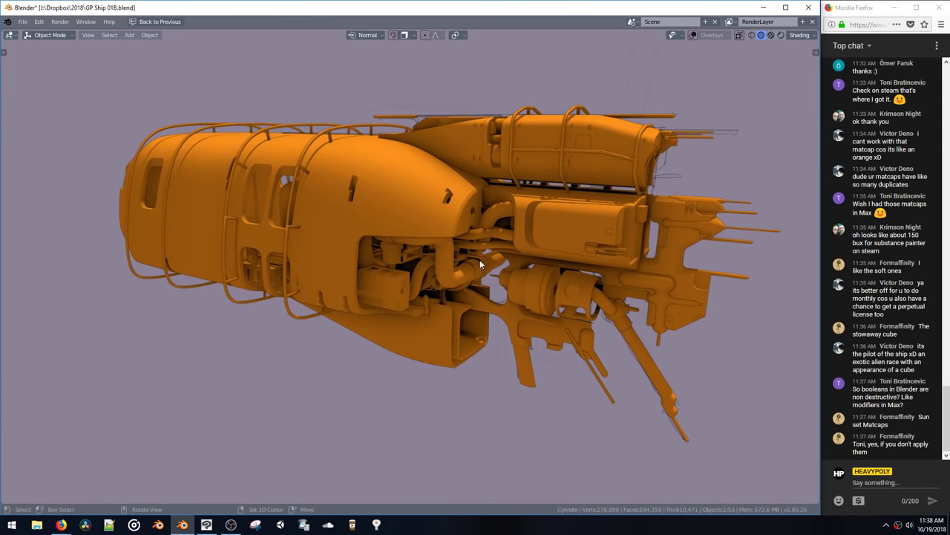
# Step: Set the cavity Valley strength to 2.500 and the cavity distance to 1.000
pyautogui.click(785, 35)
pyautogui.moveTo(779, 208)
pyautogui.mouseDown()
pyautogui.moveTo(740, 207)
pyautogui.moveTo(806, 207)
pyautogui.moveTo(759, 235)
pyautogui.moveTo(905, 242)
pyautogui.mouseUp()
pyautogui.click(804, 206)
pyautogui.click(807, 205)
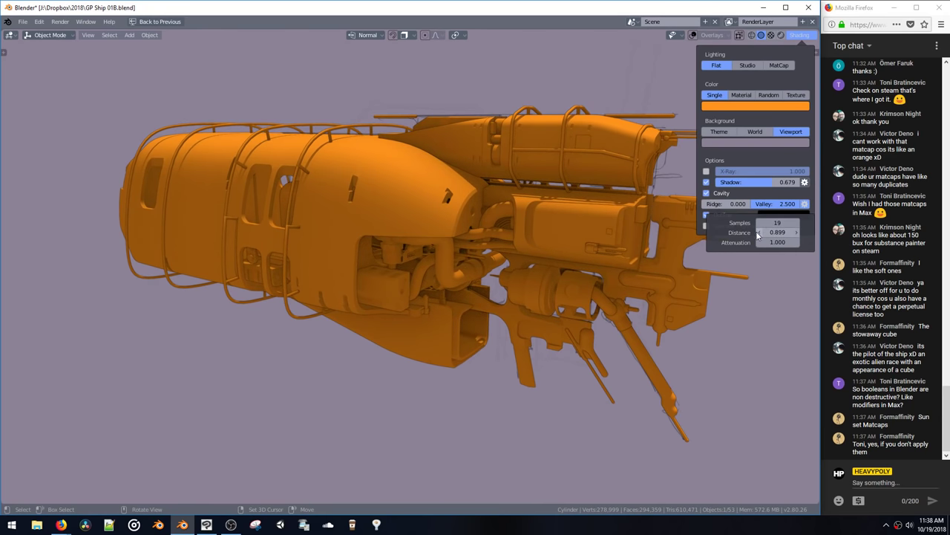
pyautogui.moveTo(782, 232); pyautogui.dragTo(761, 236)
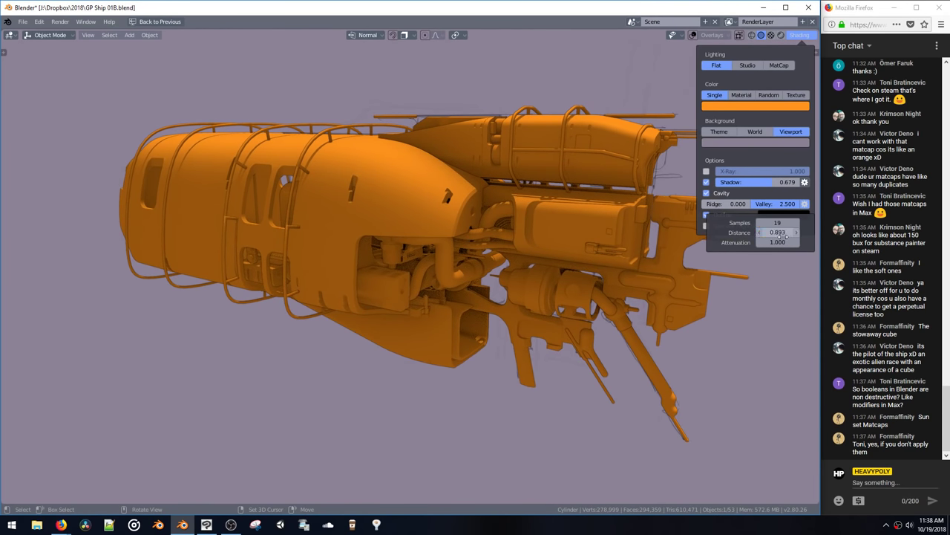
pyautogui.press('Return')
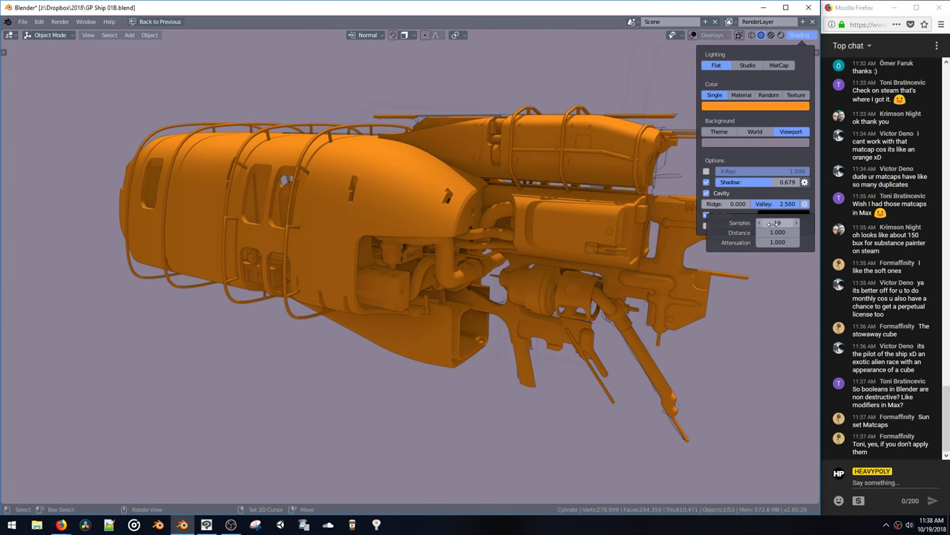
# Step: Try lower and higher Attenuation values for the cavity shading
pyautogui.moveTo(740, 247)
pyautogui.mouseDown()
pyautogui.moveTo(756, 245)
pyautogui.moveTo(655, 254)
pyautogui.mouseUp()
pyautogui.moveTo(781, 242)
pyautogui.mouseDown()
pyautogui.moveTo(874, 235)
pyautogui.moveTo(739, 233)
pyautogui.moveTo(771, 231)
pyautogui.moveTo(744, 232)
pyautogui.moveTo(753, 232)
pyautogui.mouseUp()
pyautogui.moveTo(778, 243); pyautogui.dragTo(795, 245)
pyautogui.moveTo(657, 226)
pyautogui.mouseDown(button='middle')
pyautogui.moveTo(607, 193)
pyautogui.moveTo(609, 178)
pyautogui.moveTo(606, 222)
pyautogui.moveTo(646, 207)
pyautogui.moveTo(652, 230)
pyautogui.mouseUp(button='middle')
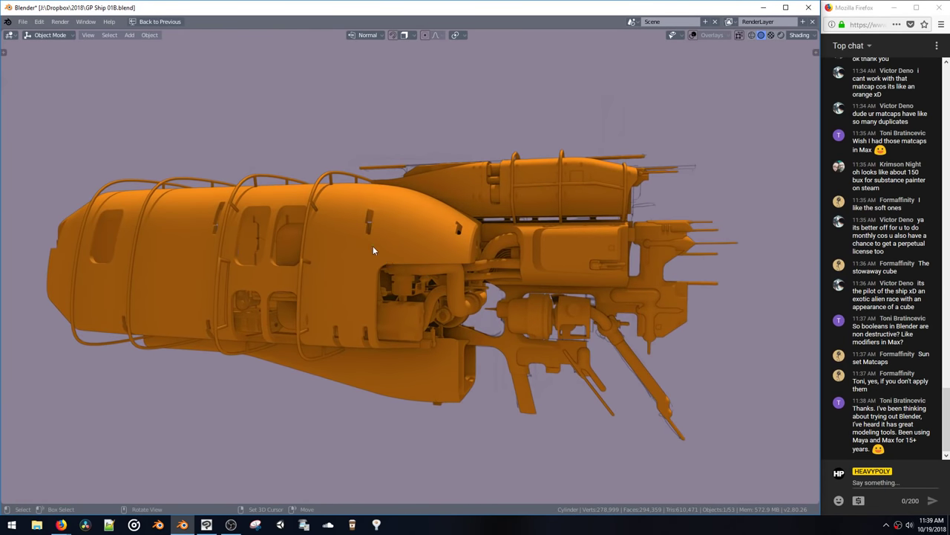
pyautogui.moveTo(374, 251); pyautogui.dragTo(374, 223, button='middle')
pyautogui.click(395, 223)
pyautogui.press('space')
pyautogui.moveTo(441, 188); pyautogui.dragTo(447, 196, button='middle')
pyautogui.press('space')
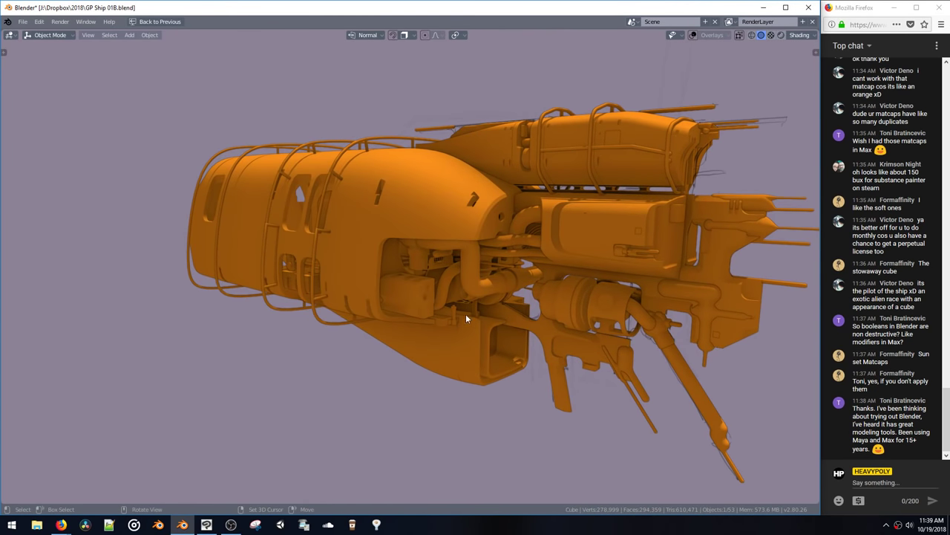
# Step: Bring up the selected part's material settings and pick the Body material slot
pyautogui.moveTo(541, 273); pyautogui.dragTo(550, 184, button='middle')
pyautogui.hotkey('shift', 'a')
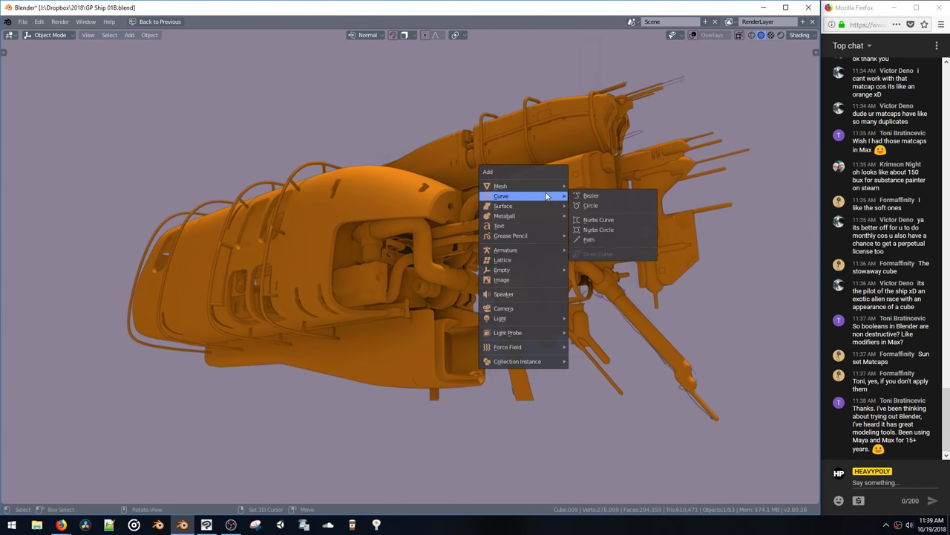
pyautogui.press('Escape')
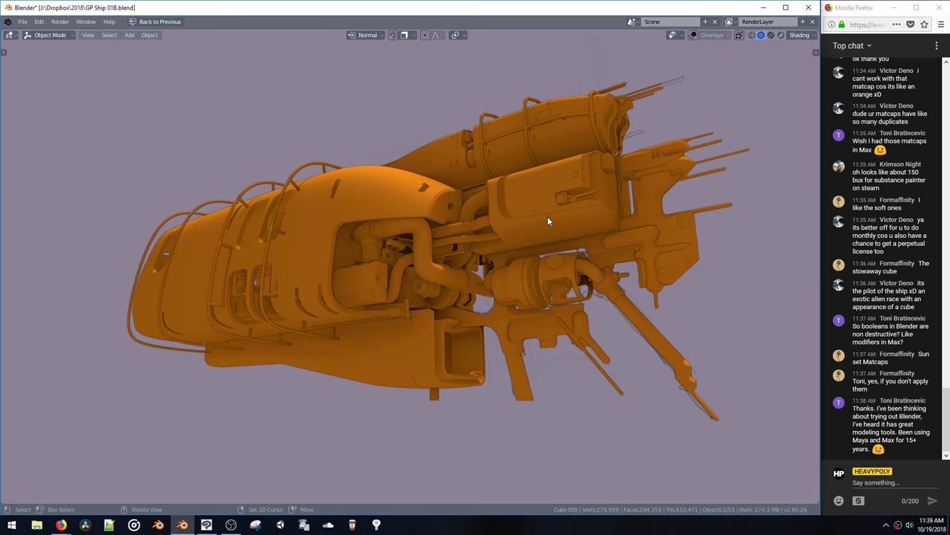
pyautogui.hotkey('shift', 'v')
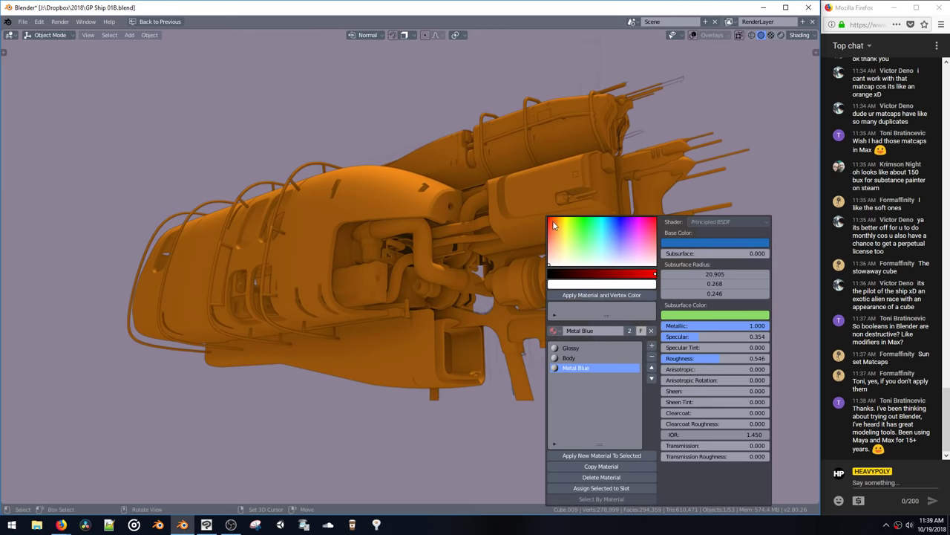
pyautogui.click(568, 358)
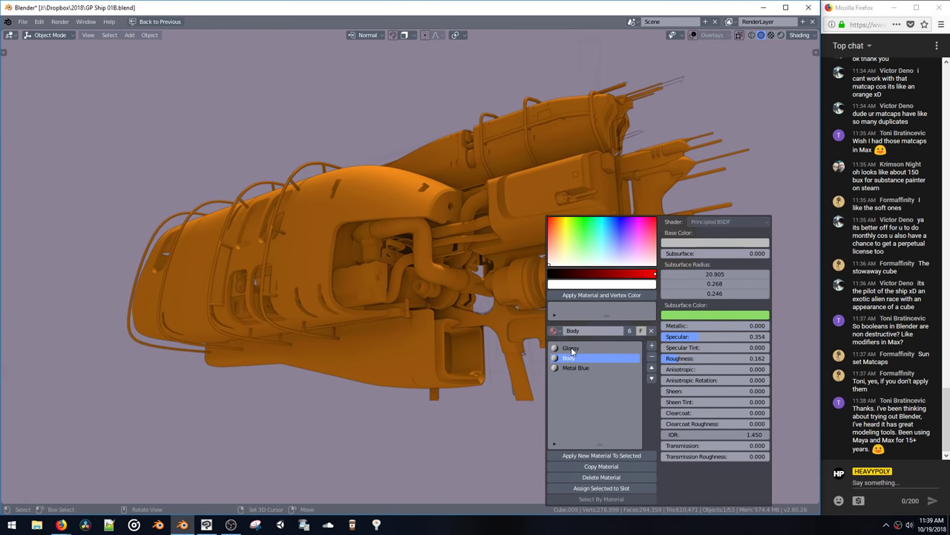
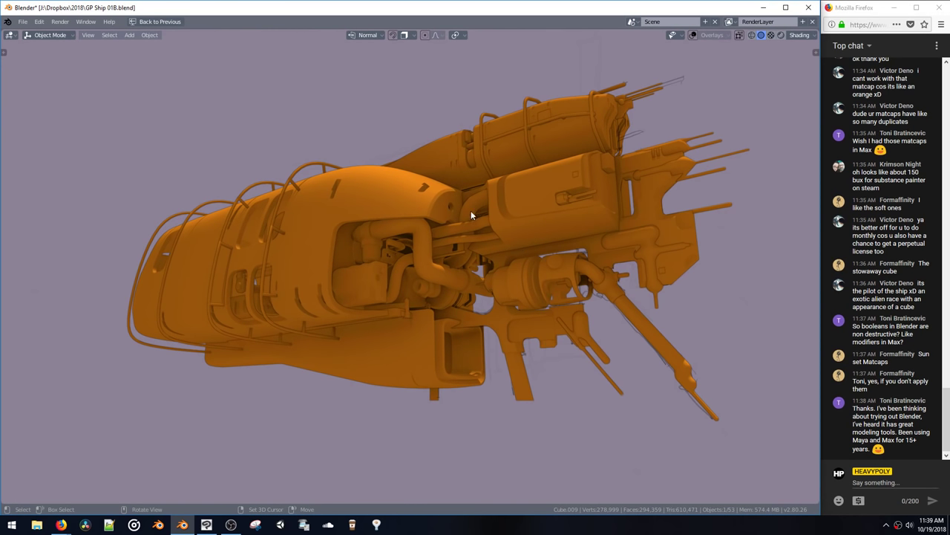
pyautogui.moveTo(470, 211); pyautogui.dragTo(424, 201, button='middle')
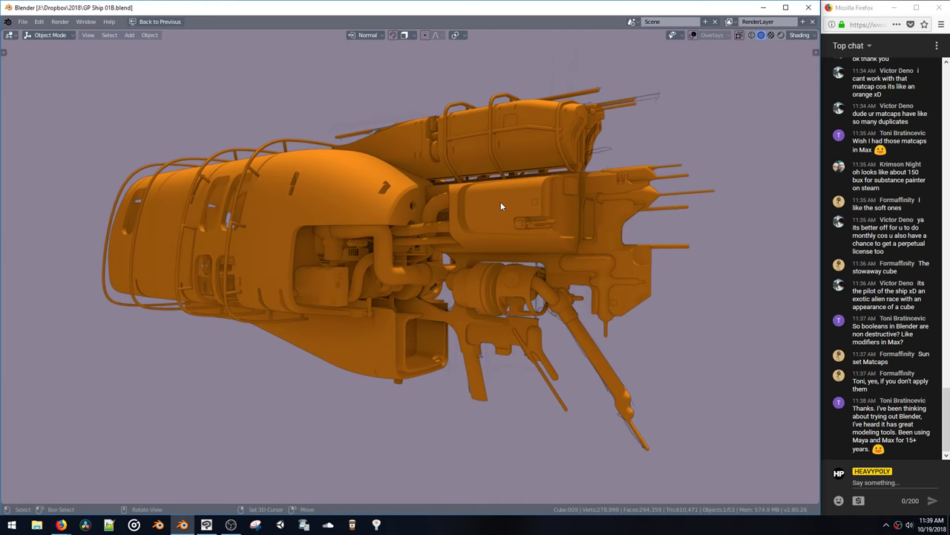
pyautogui.hotkey('ctrl', 'b')
pyautogui.click(548, 258)
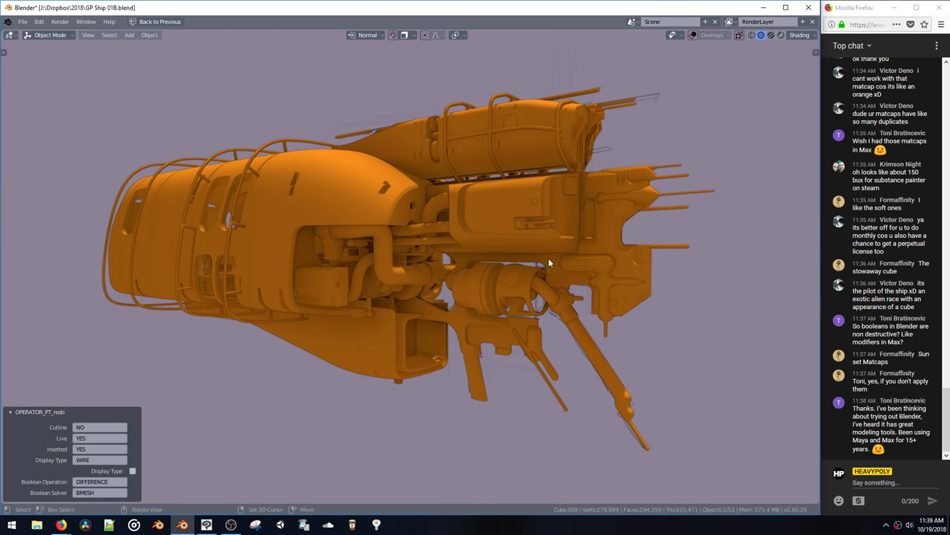
pyautogui.hotkey('ctrl', 'z')
# Step: Toggle the hidden boolean cutters and the viewport overlays on around the ship
pyautogui.moveTo(445, 234); pyautogui.dragTo(456, 225, button='middle')
pyautogui.hotkey('ctrl', 'b')
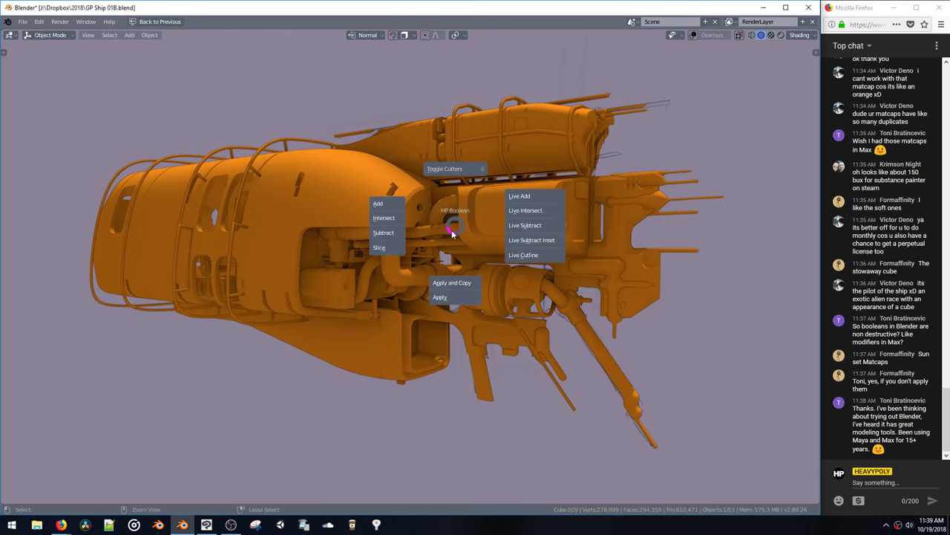
pyautogui.click(451, 178)
pyautogui.moveTo(470, 187); pyautogui.dragTo(496, 230, button='middle')
pyautogui.press('z')
pyautogui.click(556, 229)
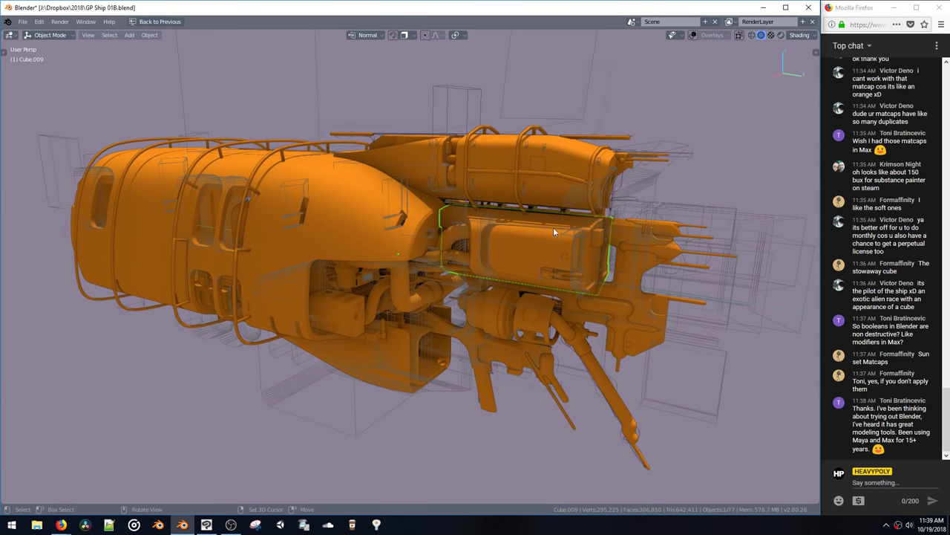
# Step: Select the boolean cutter above the rear side box and move it -0.601 m along Y
pyautogui.moveTo(556, 229); pyautogui.dragTo(529, 234, button='middle')
pyautogui.click(566, 186)
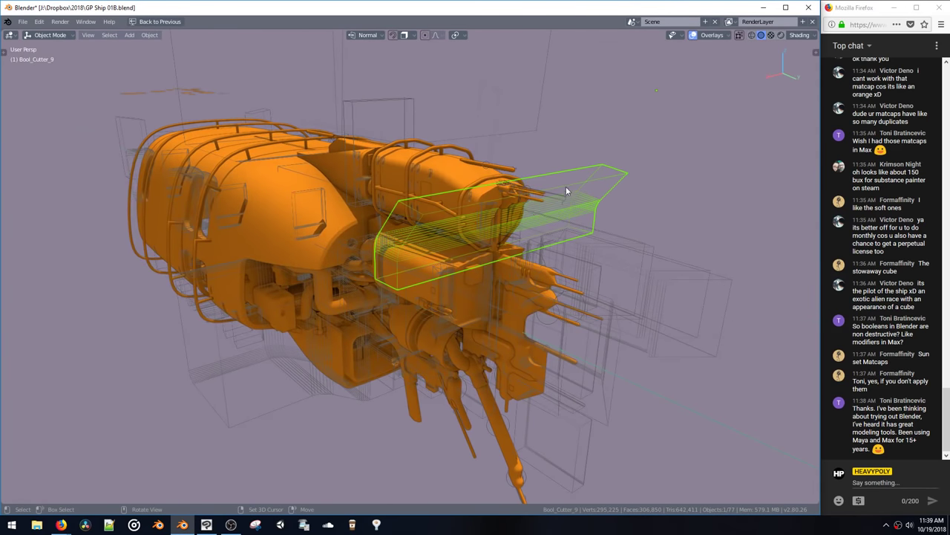
pyautogui.moveTo(565, 186); pyautogui.dragTo(536, 219, button='middle')
pyautogui.scroll(5, 536, 219)
pyautogui.press('g')
pyautogui.press('x')
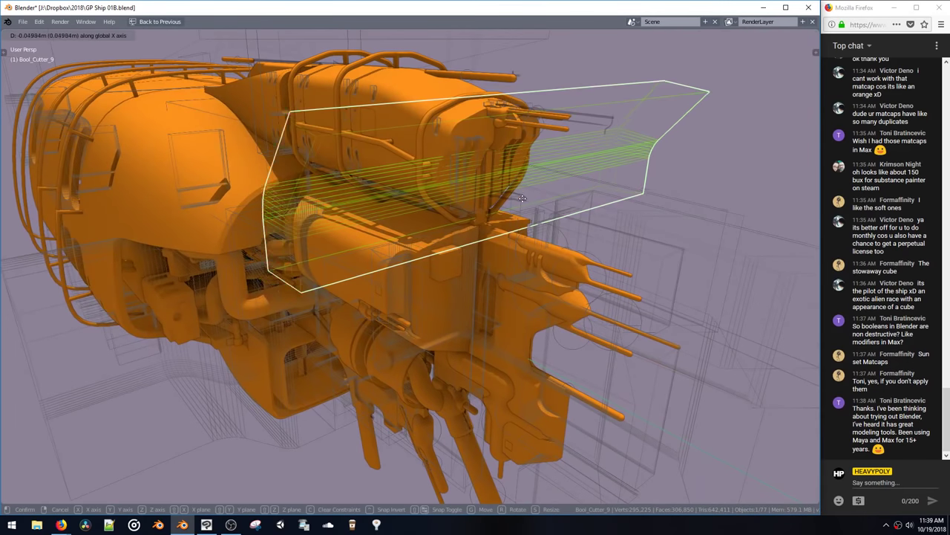
pyautogui.press('y')
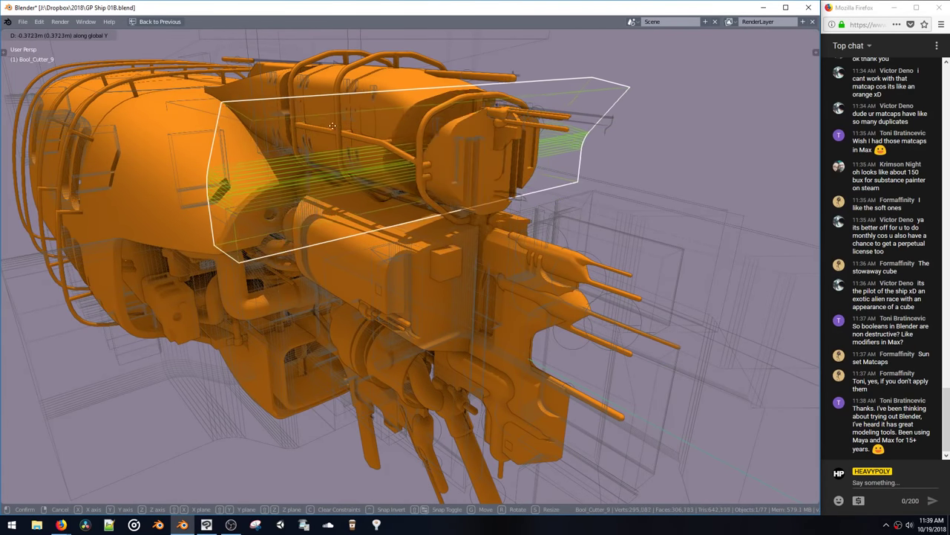
pyautogui.click(224, 84)
# Step: Move the upper rear cutter 0.596 m along Y, then fine-tune its position on the same axis
pyautogui.moveTo(226, 85); pyautogui.dragTo(359, 112, button='middle')
pyautogui.press('g')
pyautogui.press('y')
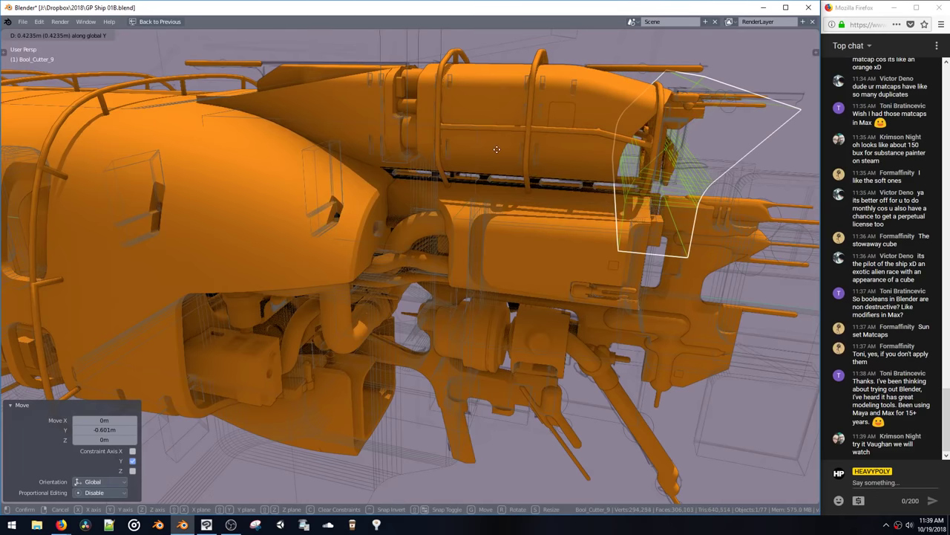
pyautogui.click(580, 170)
pyautogui.moveTo(580, 171); pyautogui.dragTo(528, 197, button='middle')
pyautogui.press('g')
pyautogui.press('y')
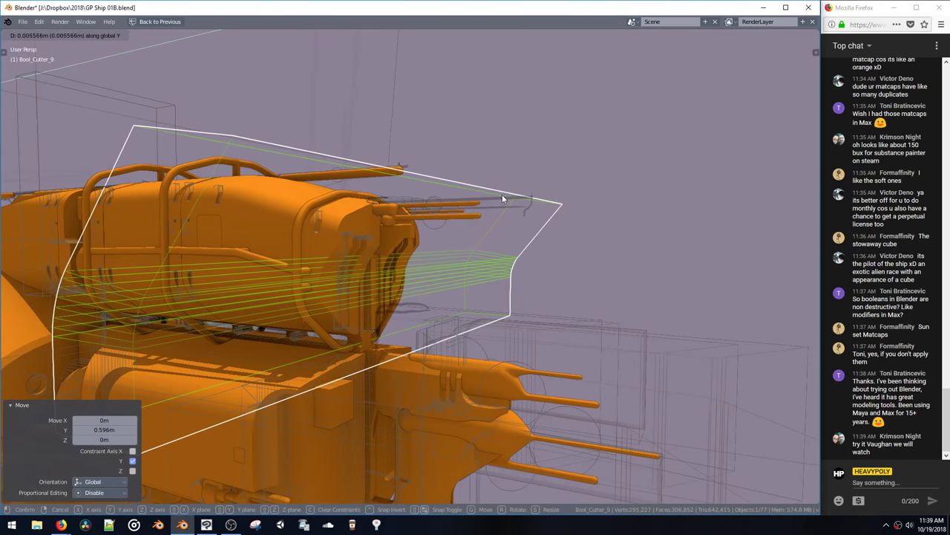
pyautogui.click(503, 197)
# Step: Select all of the upper rear cutter's linked geometry in Edit Mode, scale it to 0.390 along X and adjust its X position
pyautogui.moveTo(503, 197); pyautogui.dragTo(464, 205, button='middle')
pyautogui.press('space')
pyautogui.moveTo(529, 178); pyautogui.dragTo(515, 246, button='middle')
pyautogui.click(515, 247)
pyautogui.hotkey('ctrl', 'l')
pyautogui.moveTo(619, 254); pyautogui.dragTo(621, 262, button='middle')
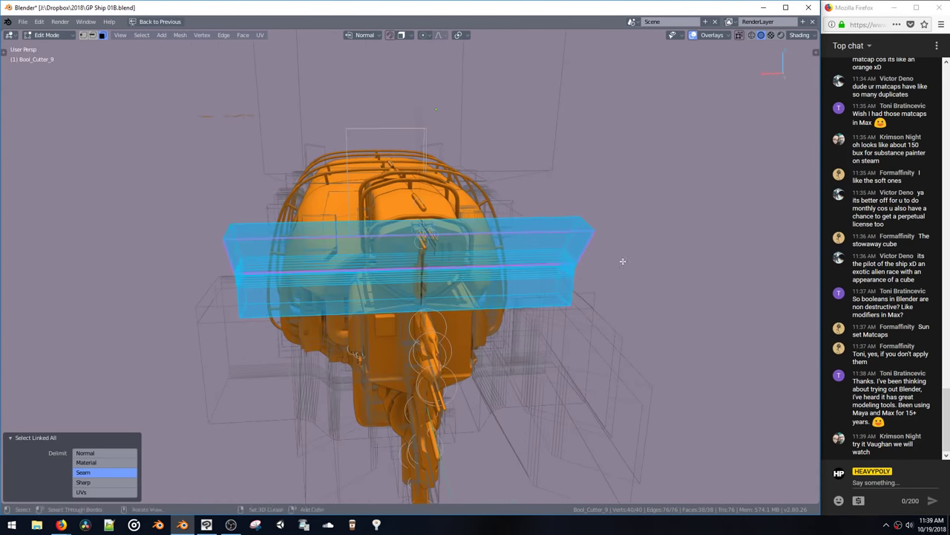
pyautogui.press('s')
pyautogui.press('x')
pyautogui.click(495, 256)
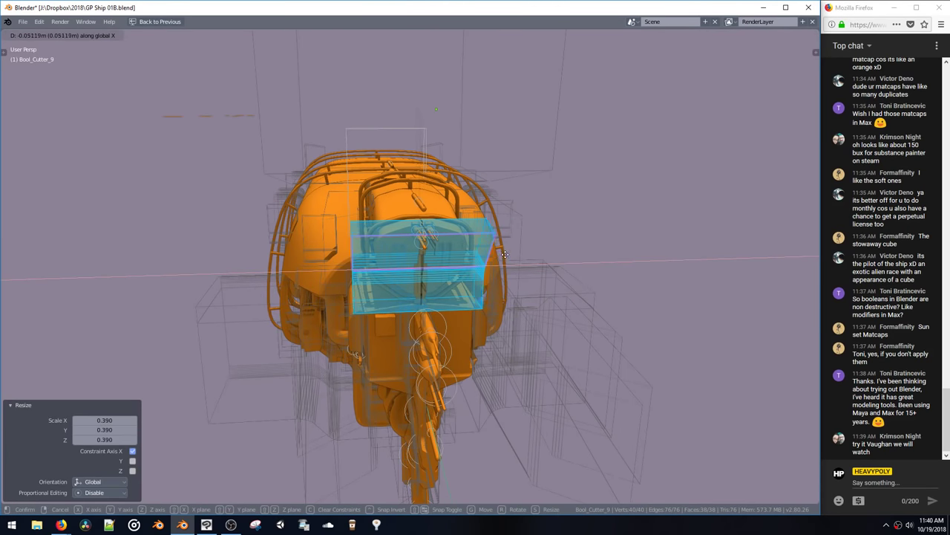
pyautogui.hotkey('ctrl', 'Tab')
pyautogui.click(510, 310)
# Step: Select the cutter around the hull's lower side opening and move it -0.528 m along Z
pyautogui.moveTo(513, 311); pyautogui.dragTo(407, 276, button='middle')
pyautogui.click(367, 343)
pyautogui.press('g')
pyautogui.press('z')
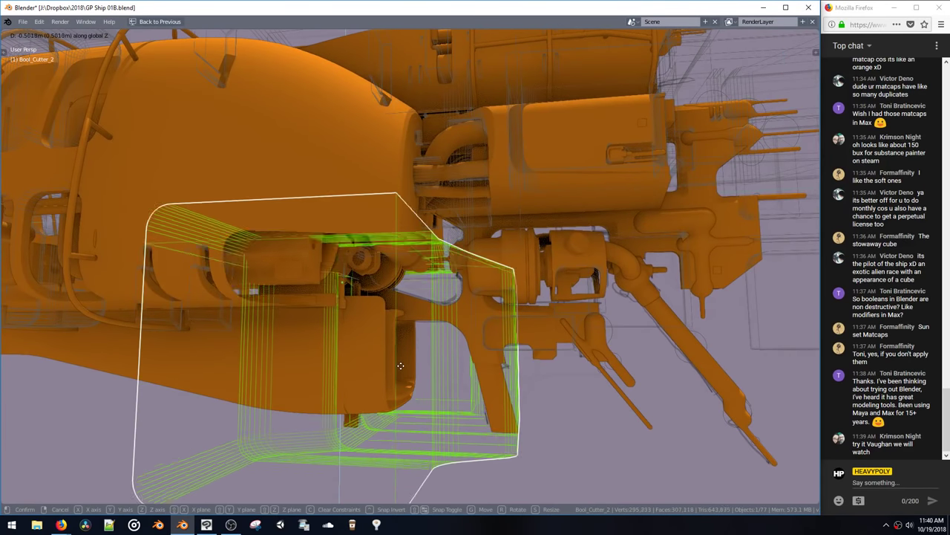
pyautogui.click(403, 357)
pyautogui.moveTo(409, 340)
pyautogui.mouseDown(button='middle')
pyautogui.moveTo(394, 308)
pyautogui.moveTo(339, 321)
pyautogui.moveTo(382, 363)
pyautogui.moveTo(451, 364)
pyautogui.moveTo(449, 354)
pyautogui.moveTo(419, 343)
pyautogui.mouseUp(button='middle')
pyautogui.press('g')
pyautogui.press('z')
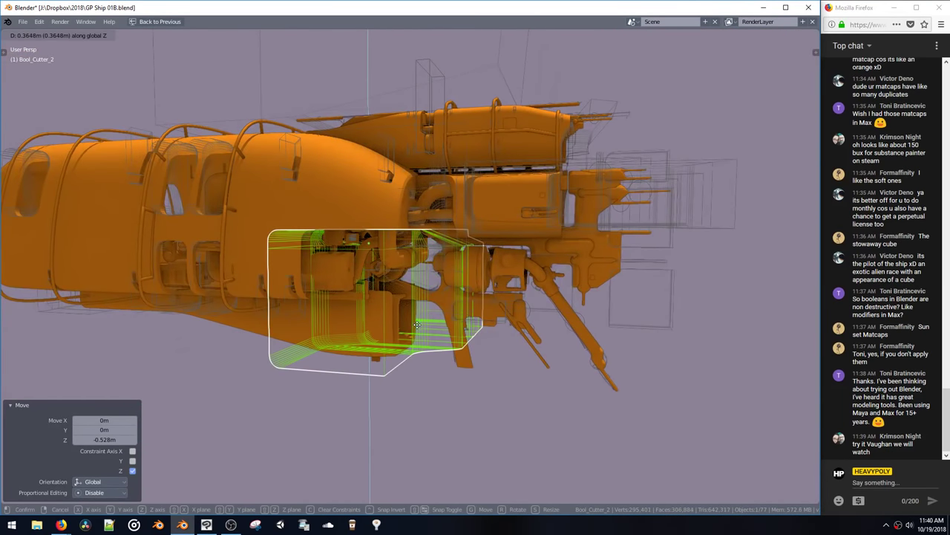
pyautogui.rightClick(416, 323)
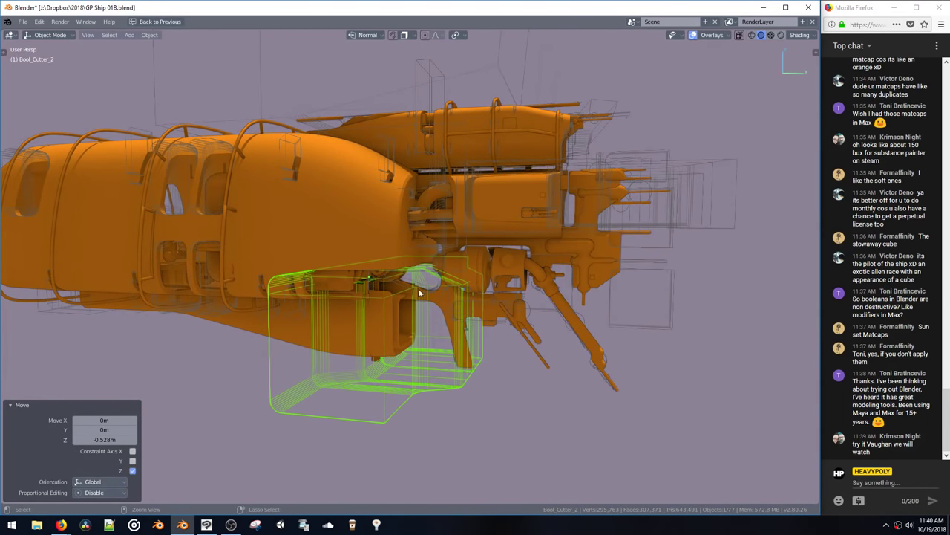
# Step: Reposition the side opening's cutter along Z and save the file
pyautogui.moveTo(418, 294); pyautogui.dragTo(398, 252, button='middle')
pyautogui.press('g')
pyautogui.press('z')
pyautogui.click(394, 413)
pyautogui.moveTo(394, 413); pyautogui.dragTo(365, 251, button='middle')
pyautogui.hotkey('ctrl', 's')
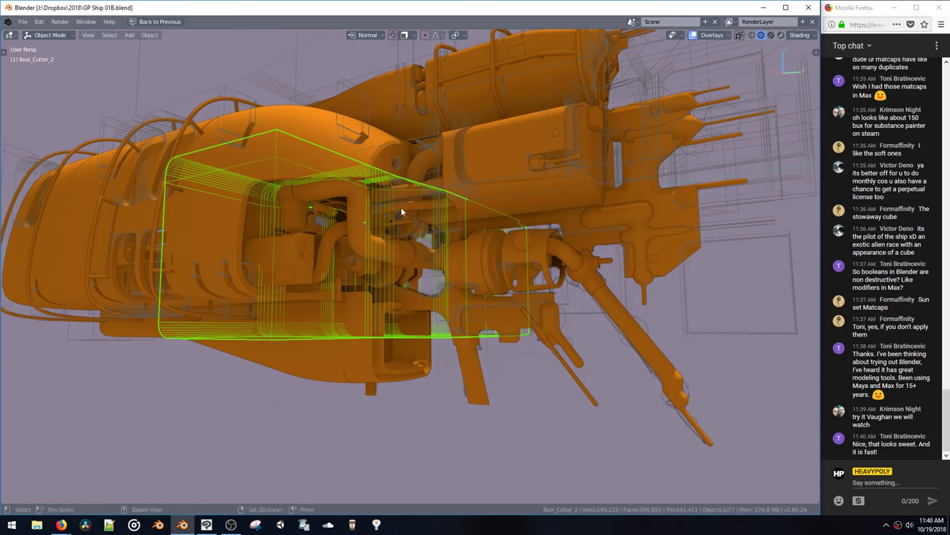
# Step: Add the main hull to the selection with the side opening's cutter and run Live Cutline
pyautogui.moveTo(342, 199)
pyautogui.mouseDown(button='middle')
pyautogui.moveTo(365, 212)
pyautogui.moveTo(346, 187)
pyautogui.mouseUp(button='middle')
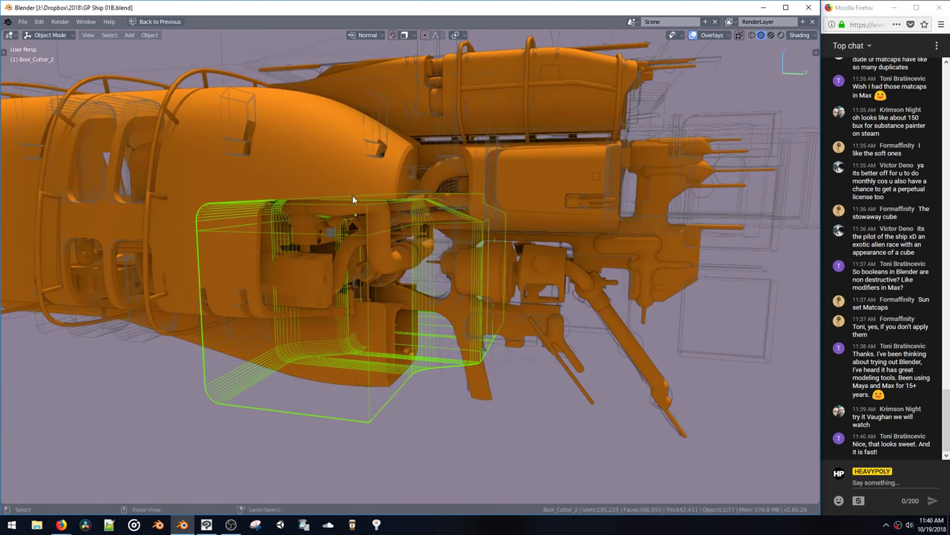
pyautogui.hotkey('ctrl', 'b')
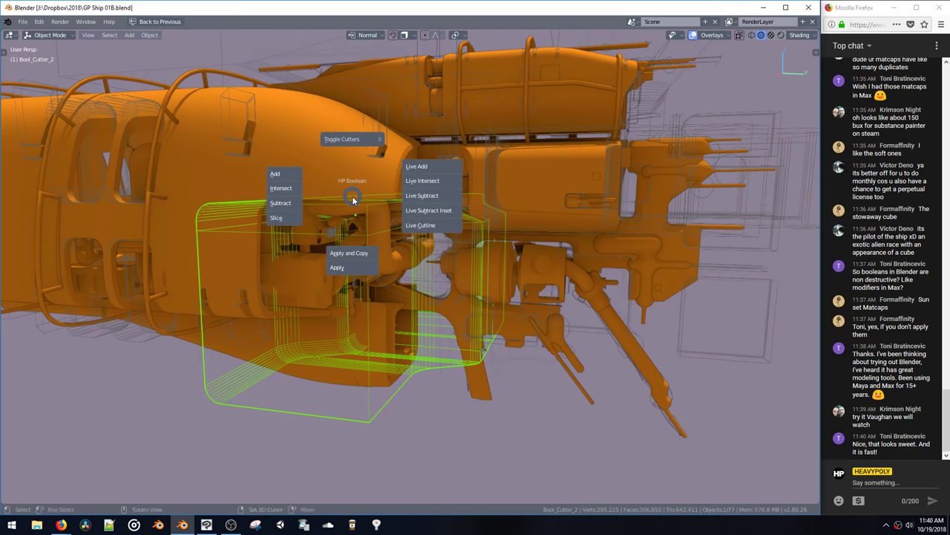
pyautogui.click(352, 196)
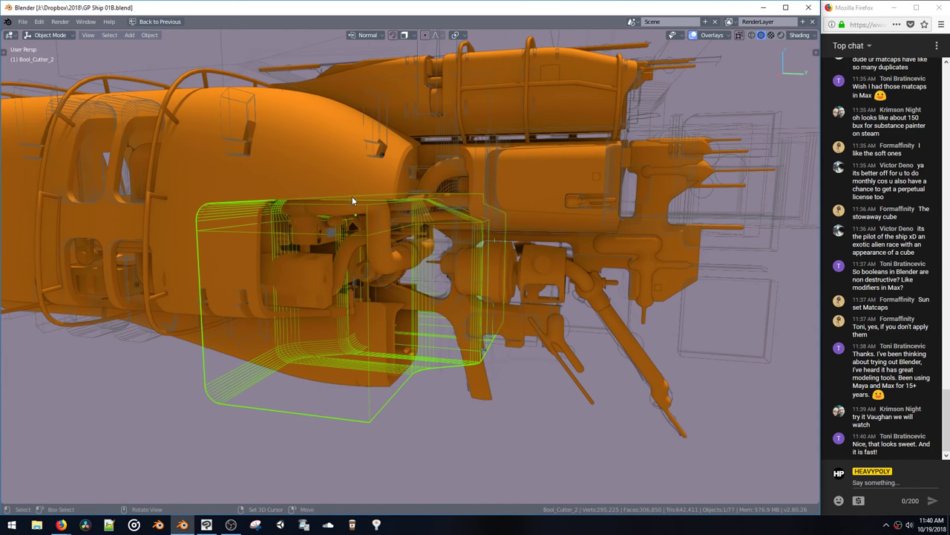
pyautogui.keyDown('shift'); pyautogui.click(344, 188); pyautogui.keyUp('shift')
pyautogui.hotkey('ctrl', 'shift', 'b')
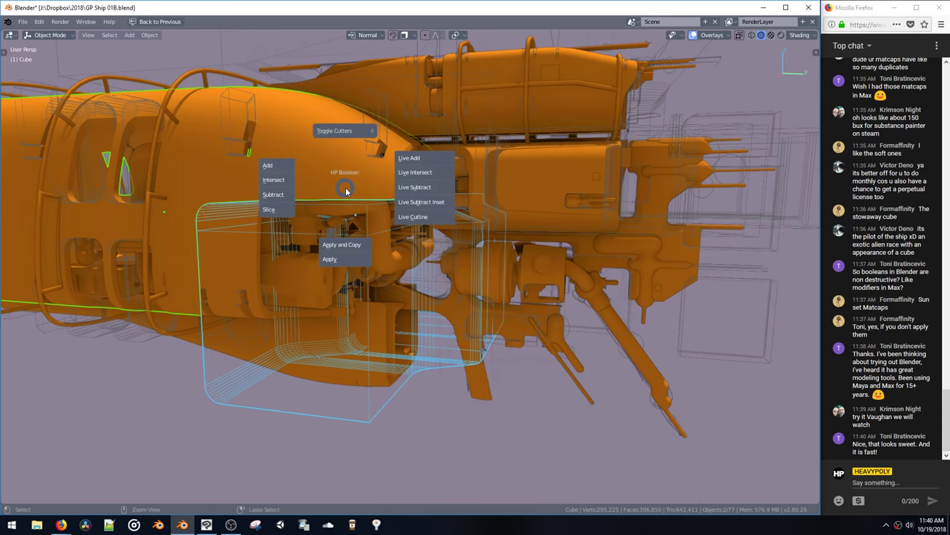
pyautogui.click(406, 218)
pyautogui.moveTo(398, 213); pyautogui.dragTo(402, 204, button='middle')
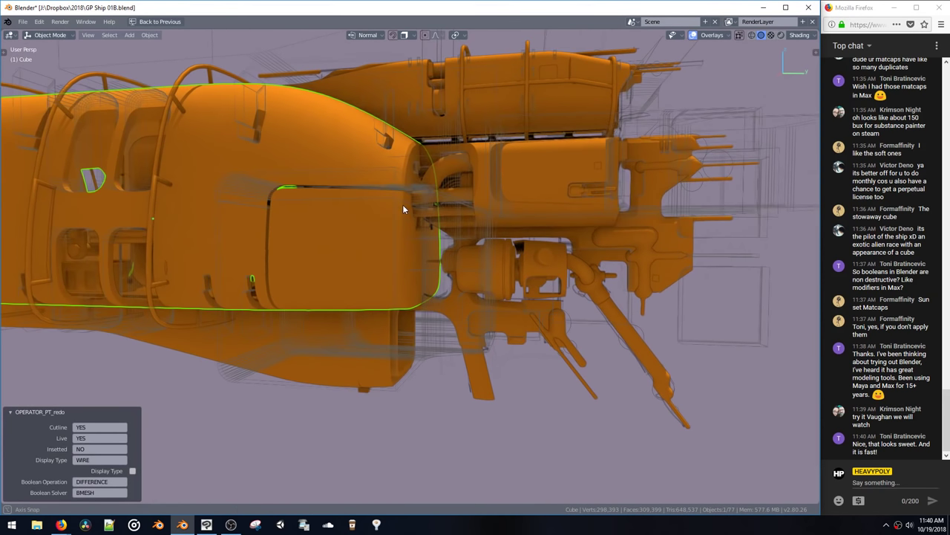
# Step: Select the hull's new cutline cutter and try moving it down along Z
pyautogui.click(365, 176)
pyautogui.press('g')
pyautogui.press('z')
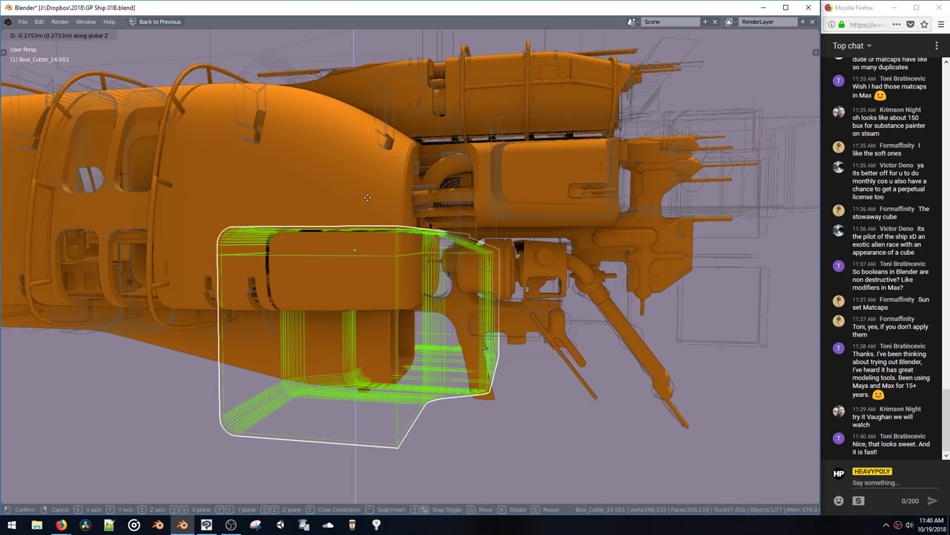
pyautogui.click(370, 193)
pyautogui.moveTo(370, 193); pyautogui.dragTo(369, 173, button='middle')
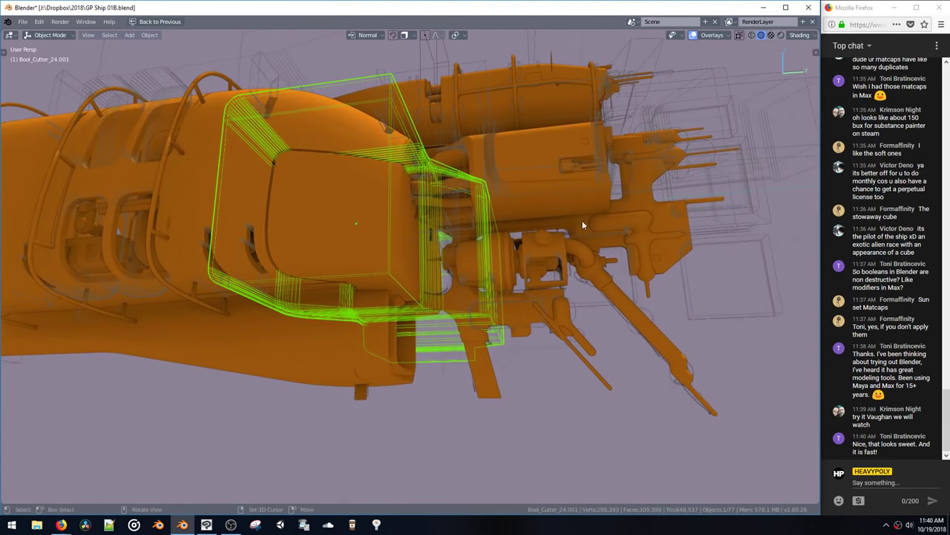
pyautogui.hotkey('shift', 'space')
pyautogui.click(621, 262)
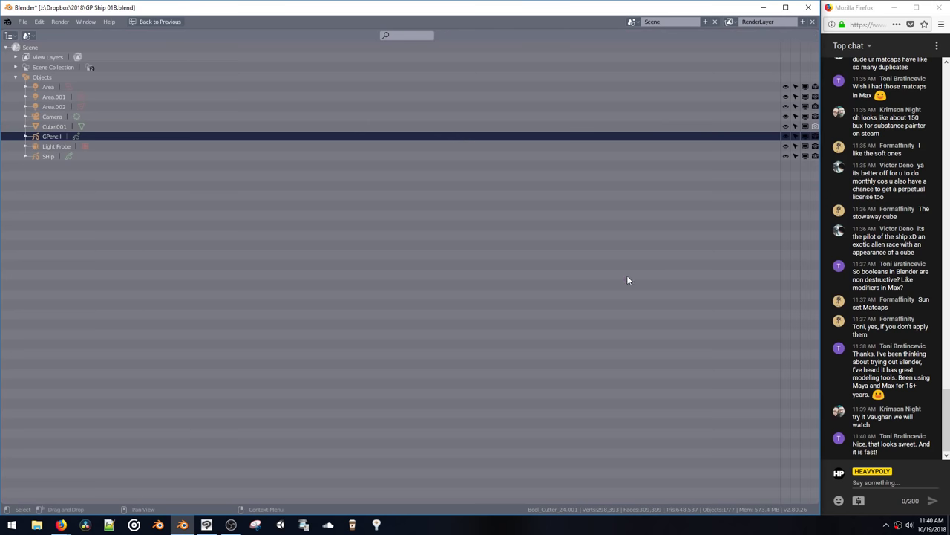
pyautogui.hotkey('ctrl', 'alt', 's')
pyautogui.hotkey('ctrl', 'alt', 's')
pyautogui.click(609, 235)
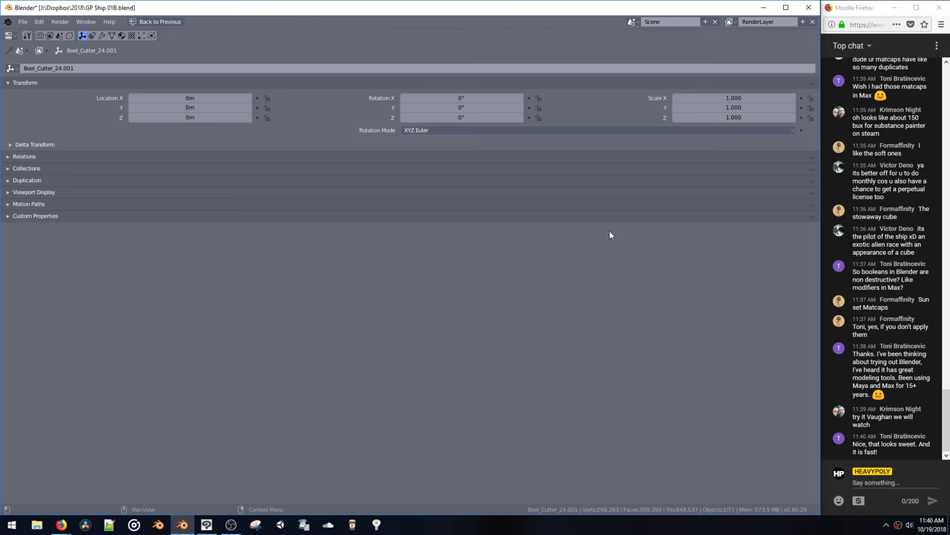
# Step: Restore the multi-area Modeling layout with the Properties editor beside the 3D viewport
pyautogui.hotkey('ctrl', 'space')
pyautogui.hotkey('ctrl', 'alt', 's')
pyautogui.click(395, 205)
pyautogui.hotkey('ctrl', 'alt', 's')
pyautogui.click(394, 204)
pyautogui.hotkey('ctrl', 'alt', 's')
pyautogui.click(459, 234)
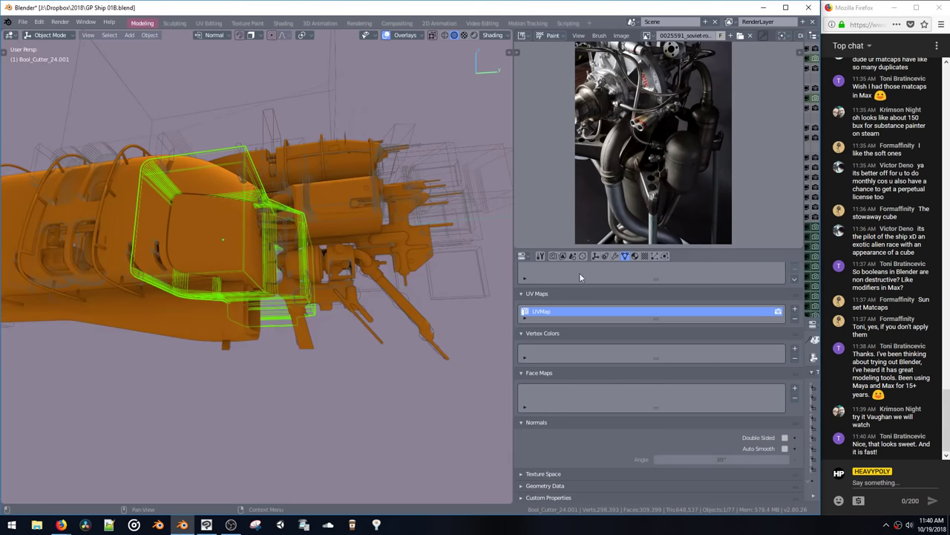
# Step: Set the Cutline modifier's thickness to 0.01143 m on the selected cutter
pyautogui.click(616, 256)
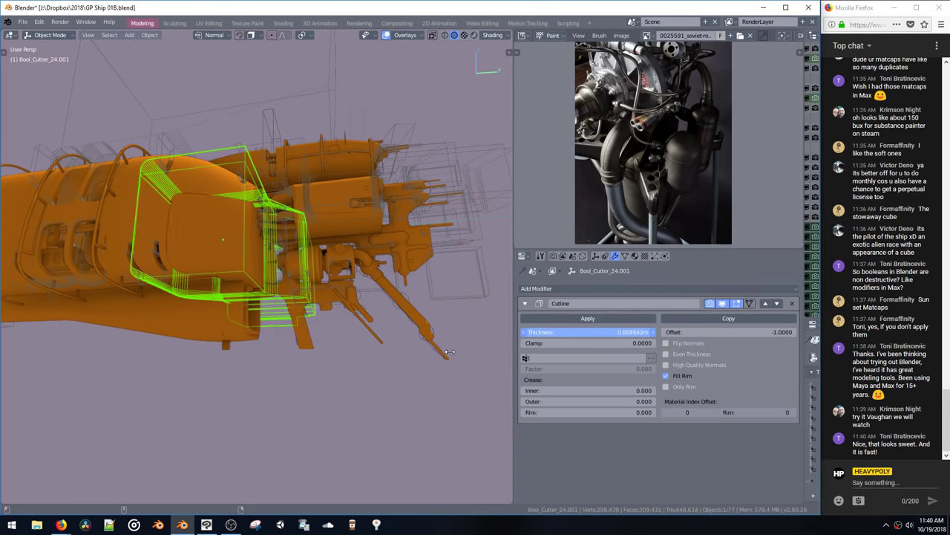
pyautogui.moveTo(450, 354); pyautogui.dragTo(436, 354)
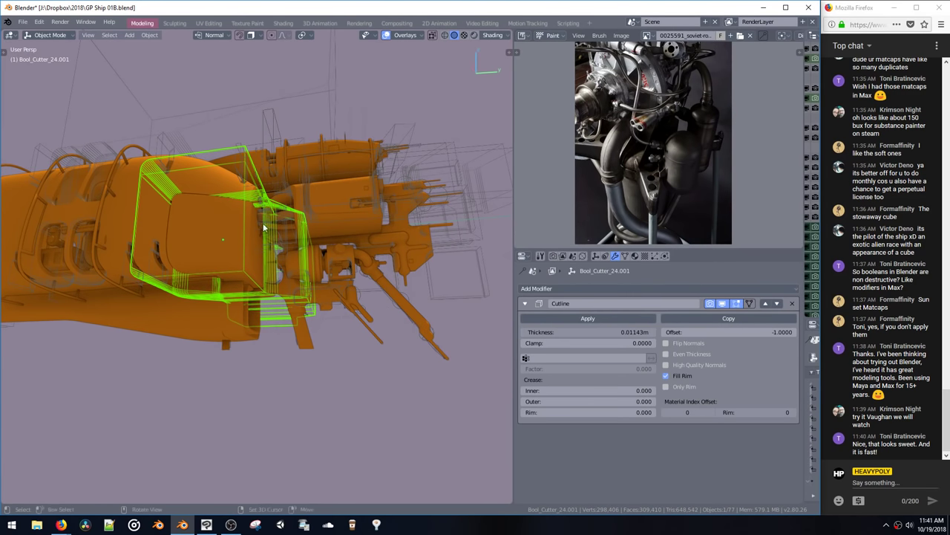
pyautogui.moveTo(267, 227); pyautogui.dragTo(288, 245, button='middle')
# Step: Run the HP Boolean Apply operation on the selected cutline cutter
pyautogui.hotkey('ctrl', 'b')
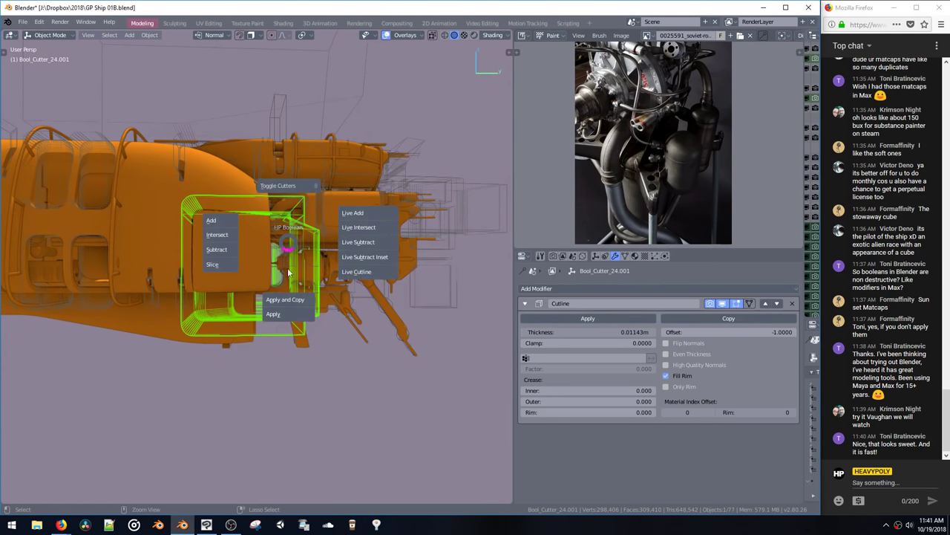
pyautogui.click(273, 314)
pyautogui.moveTo(255, 254); pyautogui.dragTo(265, 287, button='middle')
# Step: Select the main hull and try to apply its live booleans with HP Boolean Apply
pyautogui.click(286, 182)
pyautogui.click(273, 226)
pyautogui.click(242, 235)
pyautogui.moveTo(242, 234); pyautogui.dragTo(292, 170, button='middle')
pyautogui.click(294, 166)
pyautogui.click(279, 182)
pyautogui.hotkey('ctrl', 'shift', 'b')
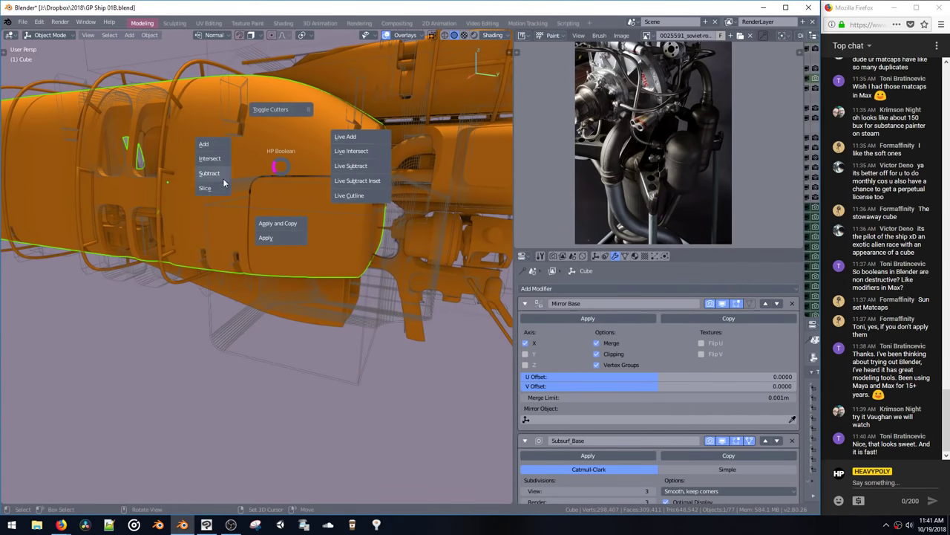
pyautogui.click(280, 238)
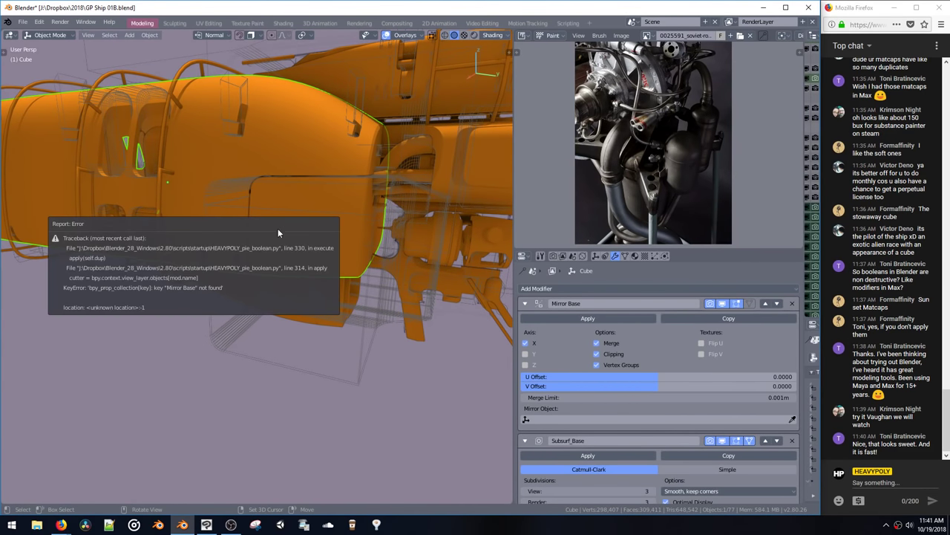
# Step: Apply the hull's Mirror Base, Subsurf_Base and Solidify modifiers, followed by its first Bool_Cutter modifiers up to Bool_Cutter_19
pyautogui.moveTo(285, 148); pyautogui.dragTo(281, 194, button='middle')
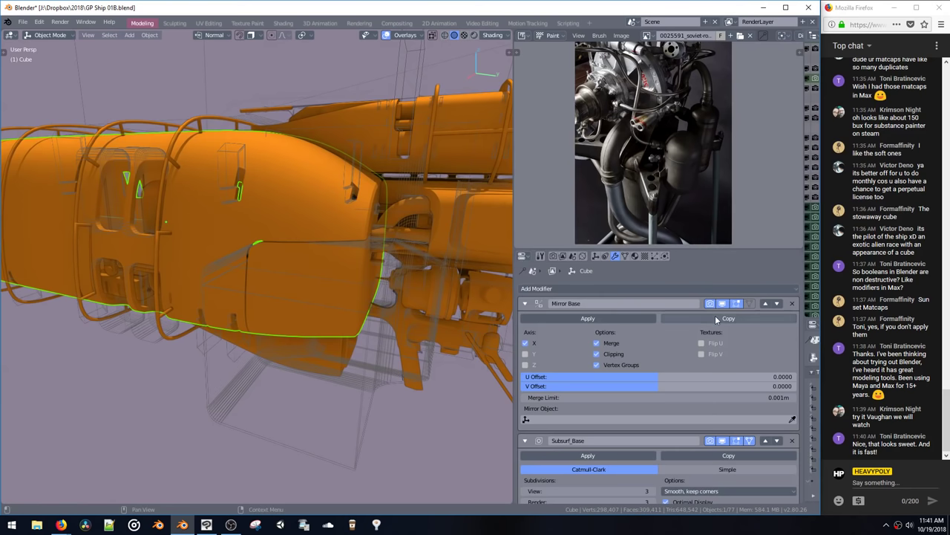
pyautogui.click(588, 318)
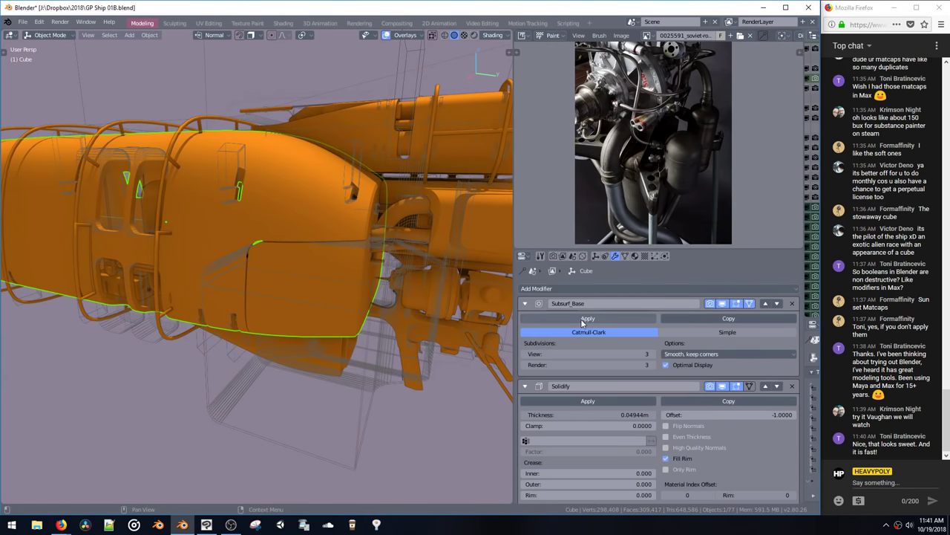
pyautogui.click(585, 319)
pyautogui.click(583, 318)
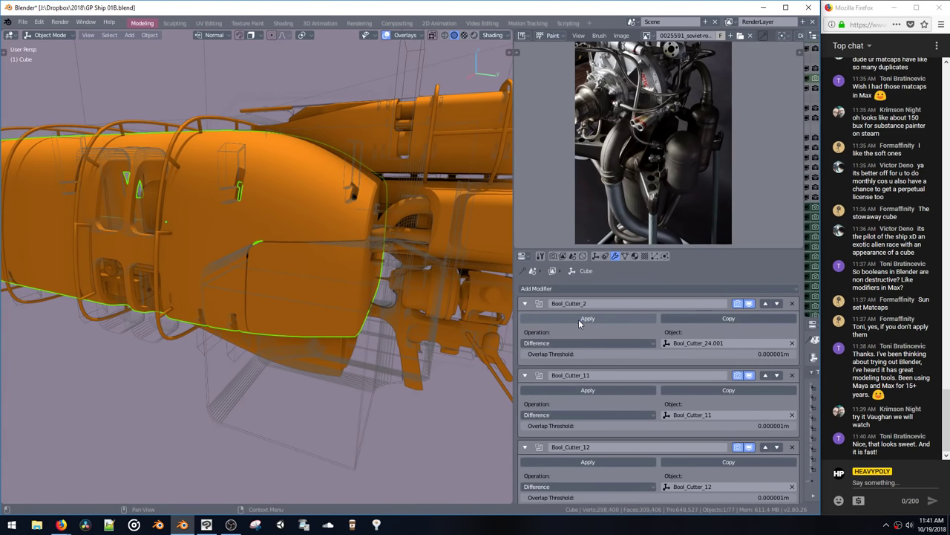
pyautogui.click(580, 318)
pyautogui.click(581, 319)
pyautogui.click(582, 318)
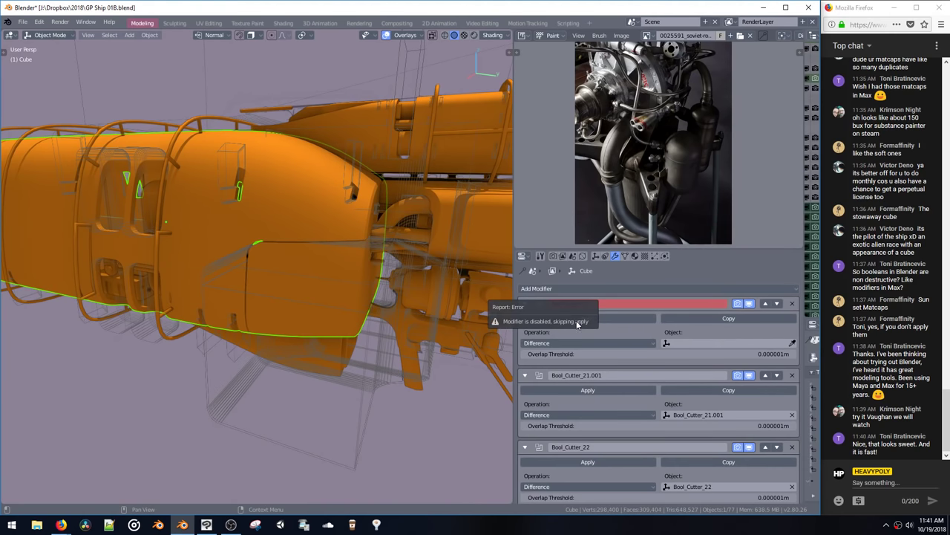
# Step: Remove the disabled boolean modifier without a cutter object and apply all remaining live booleans on the hull with HP Boolean Apply
pyautogui.click(793, 304)
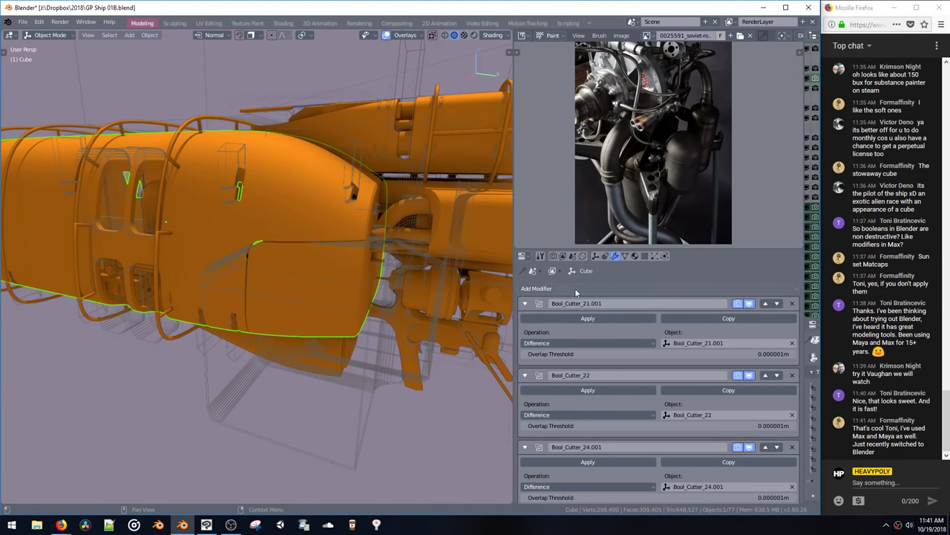
pyautogui.hotkey('ctrl', 'shift', 'b')
pyautogui.click(327, 317)
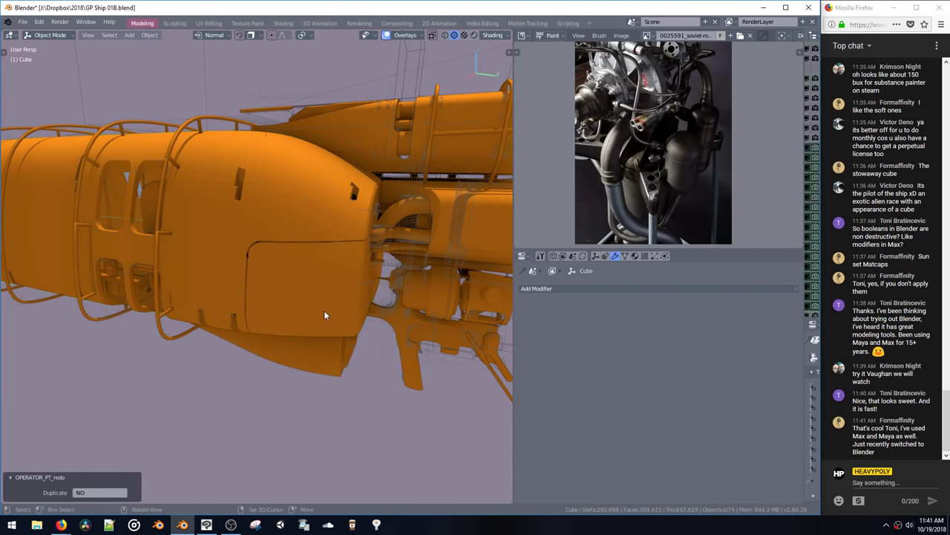
# Step: Edit the hull mesh, select all faces linked to the cut-out side panel, and move the panel freely about 0.9 m off the hull
pyautogui.moveTo(323, 309); pyautogui.dragTo(337, 256, button='middle')
pyautogui.click(328, 252)
pyautogui.press('Tab')
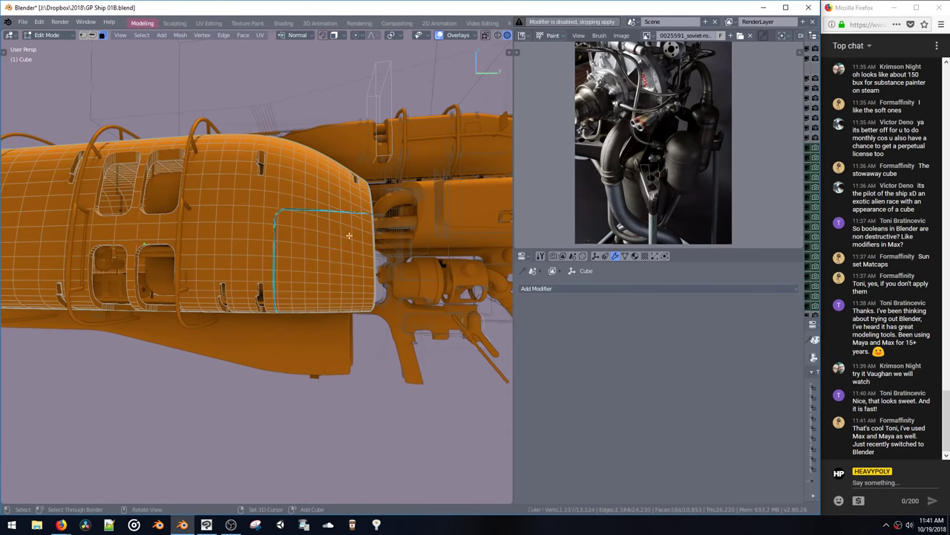
pyautogui.hotkey('ctrl', 'l')
pyautogui.press('g')
pyautogui.press('z')
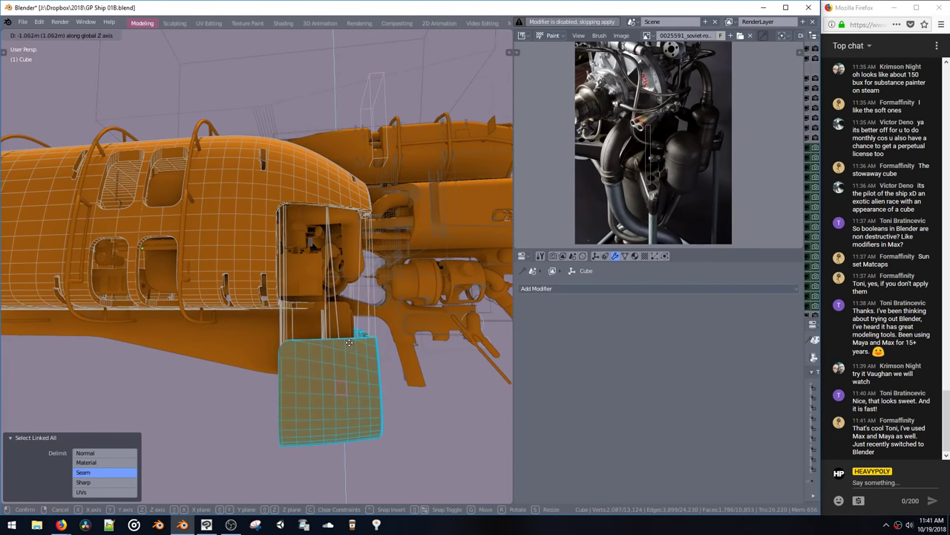
pyautogui.press('Escape')
pyautogui.press('g')
pyautogui.click(390, 363)
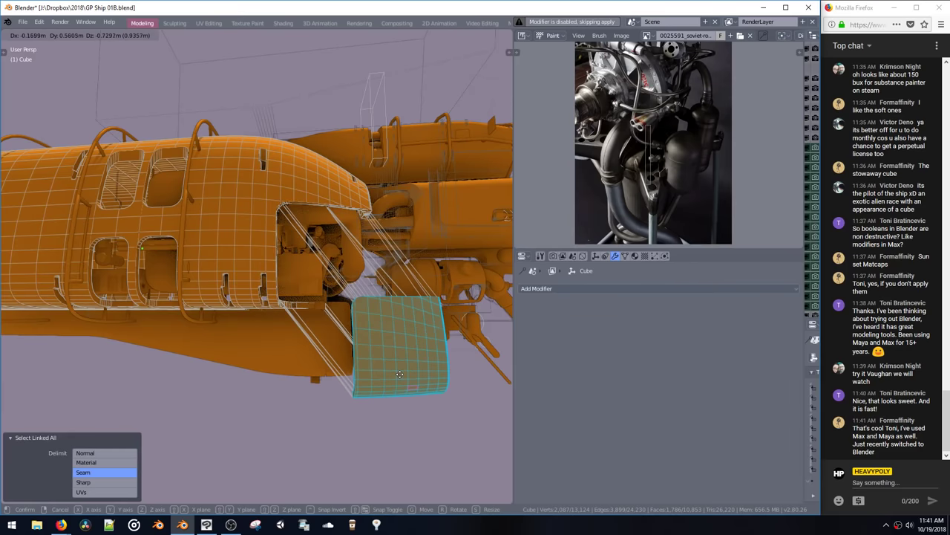
# Step: Move the detached panel 0.945 m along the Y axis, and shift it along the Z axis
pyautogui.moveTo(393, 367); pyautogui.dragTo(357, 248, button='middle')
pyautogui.press('g')
pyautogui.press('y')
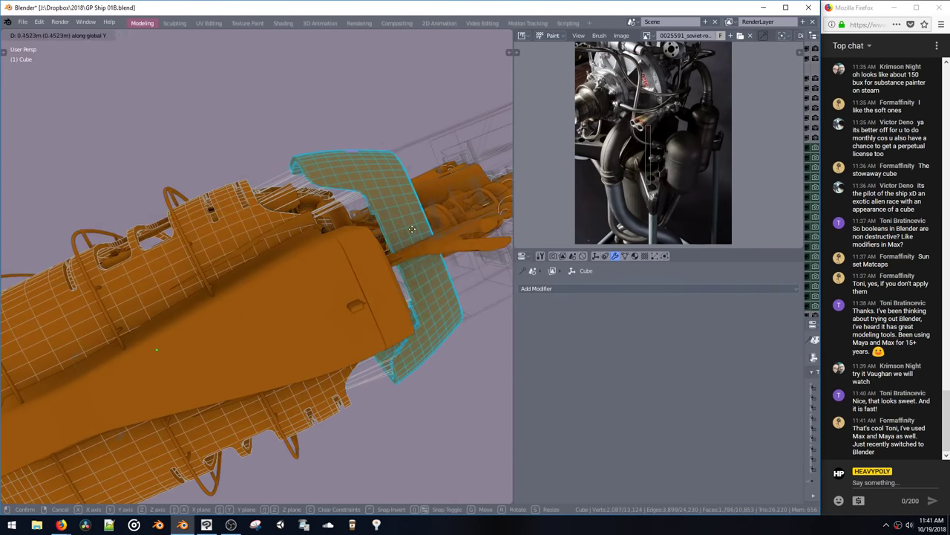
pyautogui.click(439, 200)
pyautogui.moveTo(440, 201); pyautogui.dragTo(392, 241, button='middle')
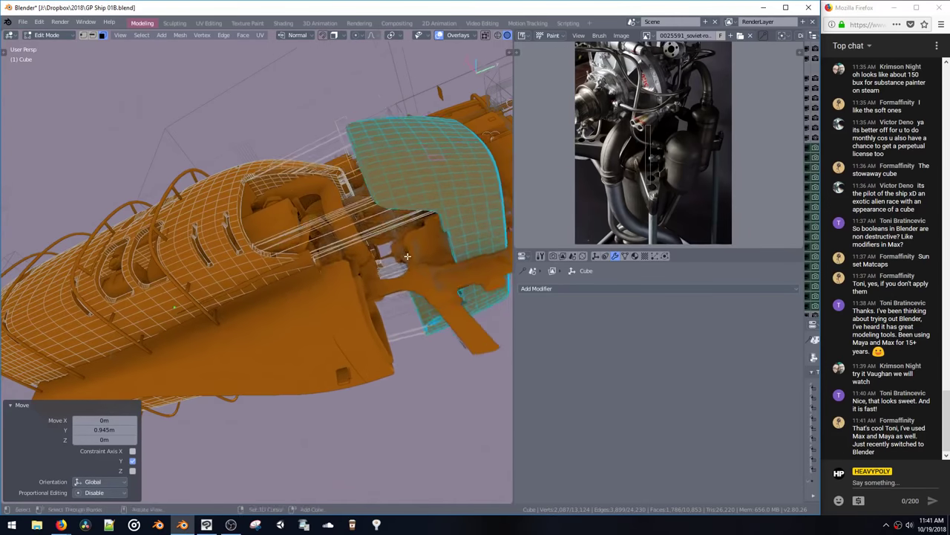
pyautogui.press('g')
pyautogui.press('z')
pyautogui.click(424, 348)
# Step: Undo the panel moves and the applied booleans so the hull has its live cutters again
pyautogui.moveTo(425, 347); pyautogui.dragTo(397, 234, button='middle')
pyautogui.hotkey('ctrl', 'z')
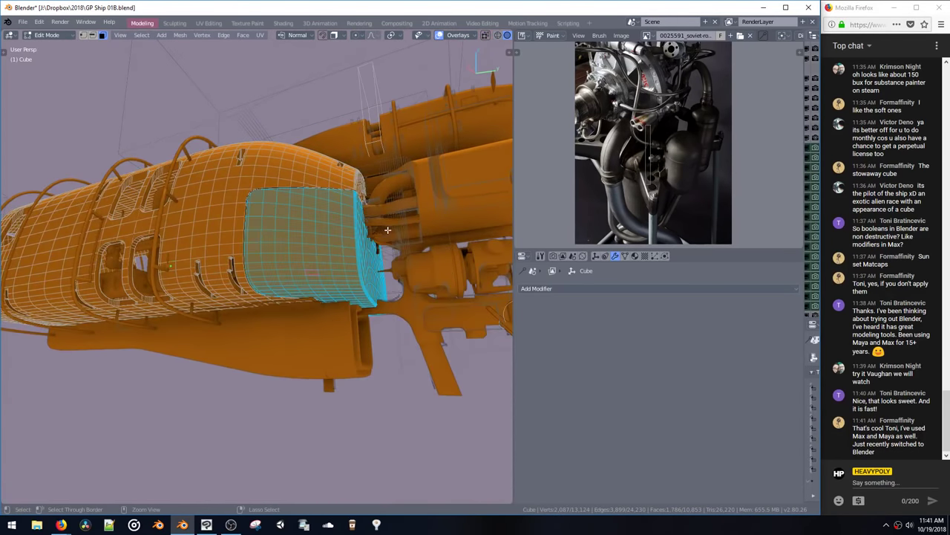
pyautogui.hotkey('ctrl', 'z')
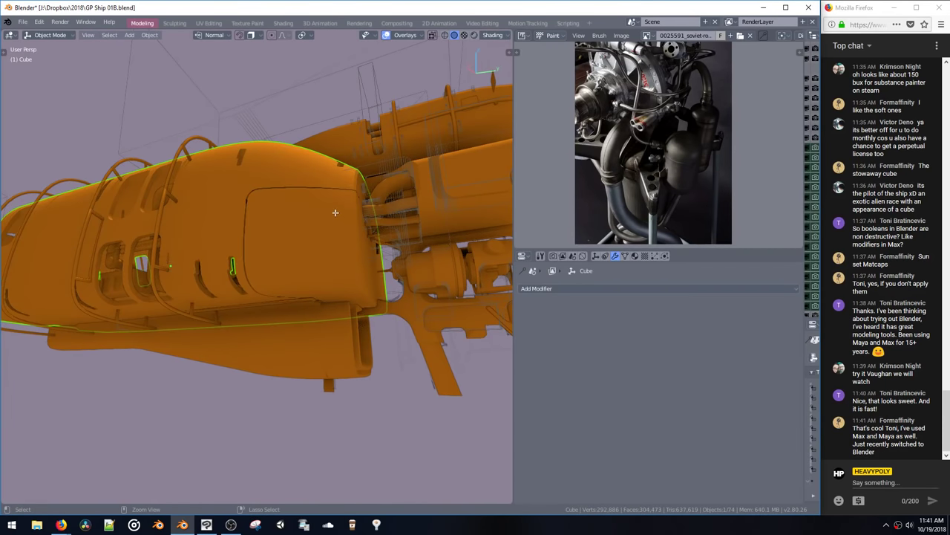
pyautogui.moveTo(336, 213); pyautogui.dragTo(343, 228, button='middle')
pyautogui.hotkey('ctrl', 'z')
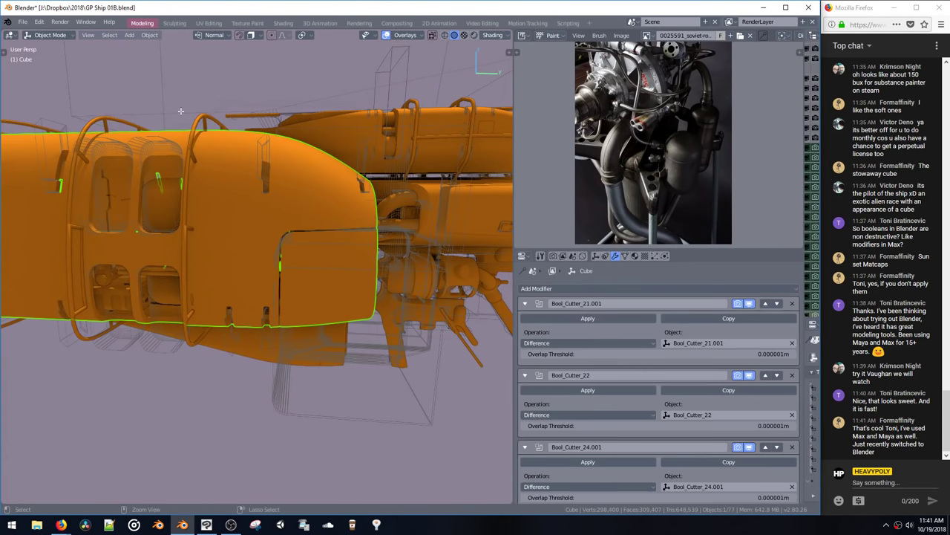
# Step: Revert the file GP Ship 01B.blend to its last saved version
pyautogui.click(23, 22)
pyautogui.click(37, 64)
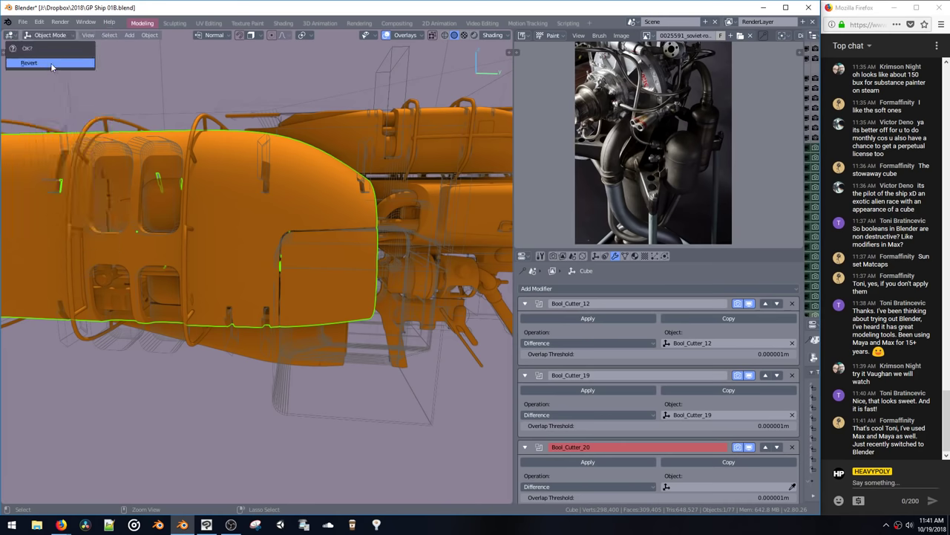
pyautogui.press('Return')
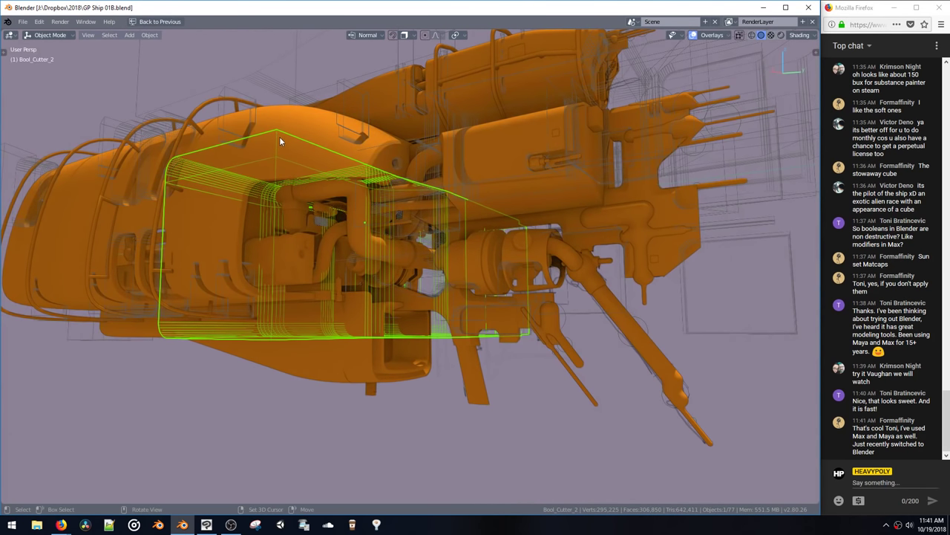
# Step: Select the hull's rear end face, extrude it about 0.9 m backwards along the Y axis, and return to Object Mode
pyautogui.moveTo(298, 132); pyautogui.dragTo(300, 143, button='middle')
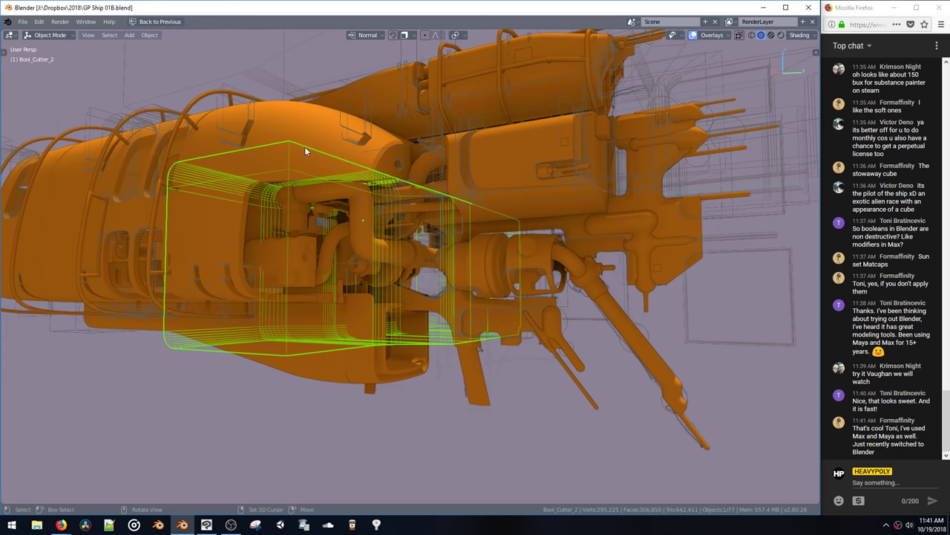
pyautogui.moveTo(304, 147); pyautogui.dragTo(322, 181, button='middle')
pyautogui.click(286, 172)
pyautogui.press('space')
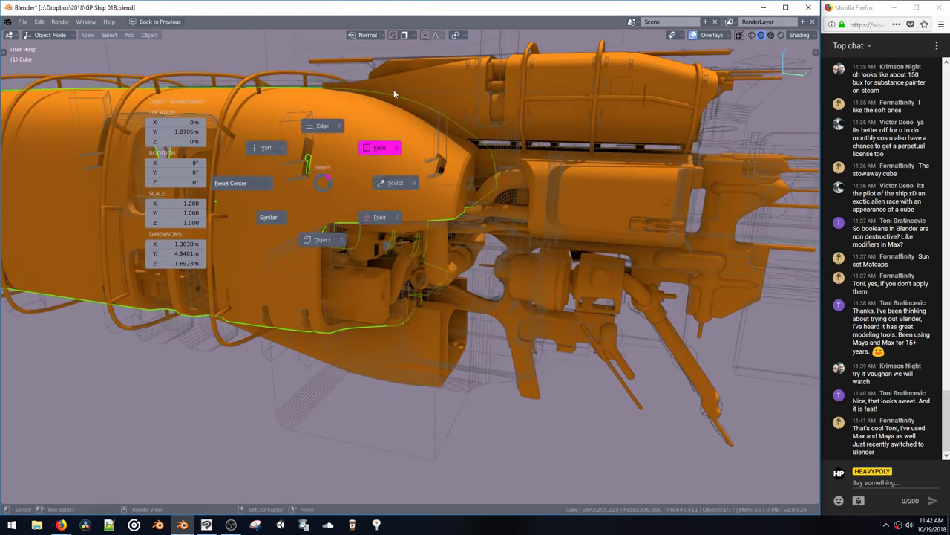
pyautogui.click(386, 149)
pyautogui.moveTo(391, 157); pyautogui.dragTo(444, 208, button='middle')
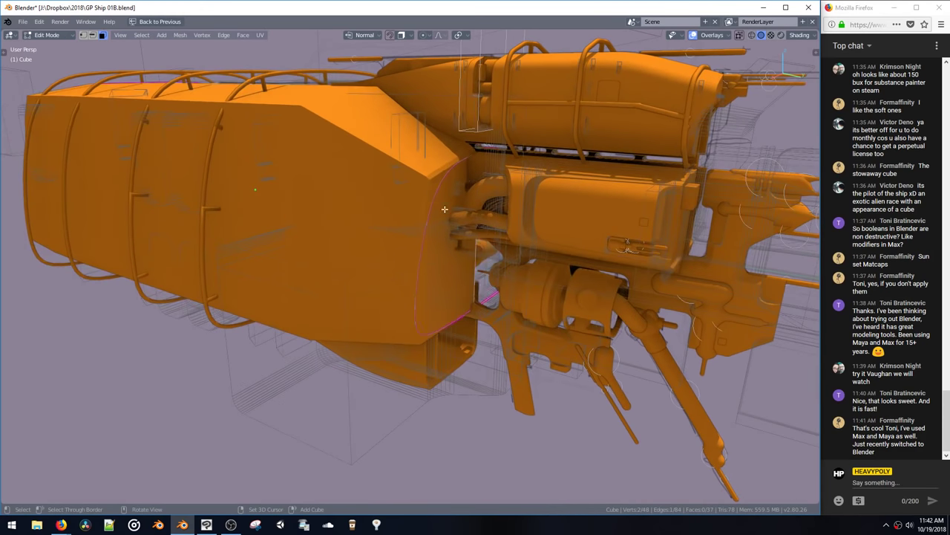
pyautogui.click(444, 211)
pyautogui.press('e')
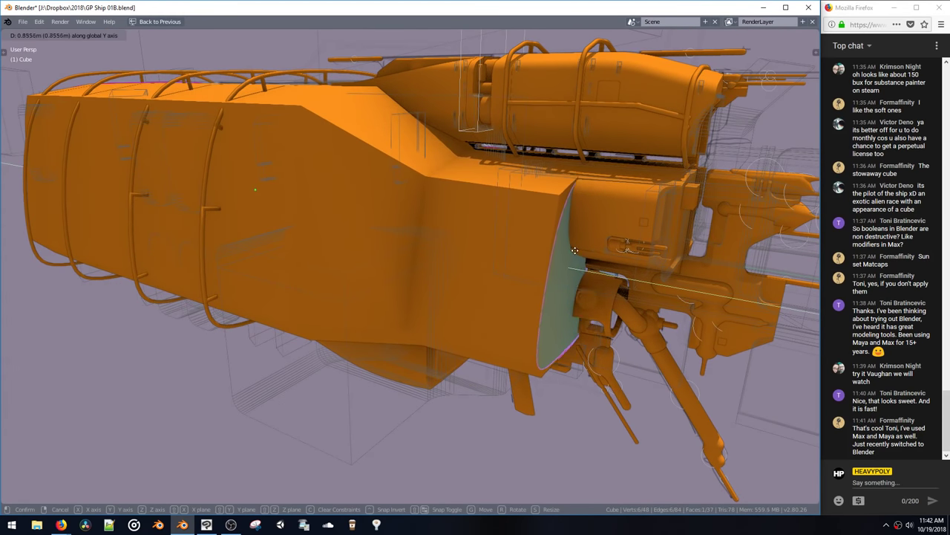
pyautogui.click(587, 255)
pyautogui.press('space')
pyautogui.click(581, 341)
pyautogui.moveTo(581, 344); pyautogui.dragTo(525, 280, button='middle')
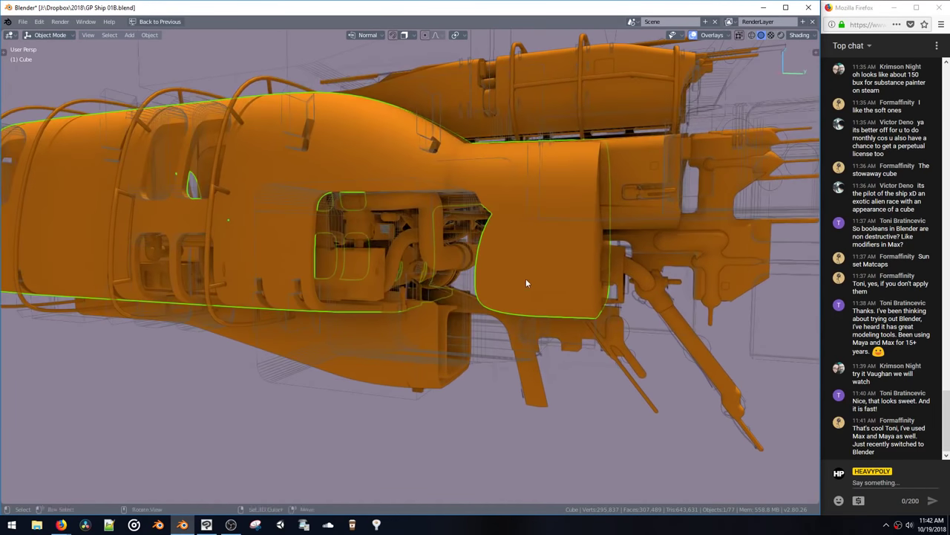
# Step: Select the rear vertices of the live side-opening cutter and move them 0.433 m along the Y axis
pyautogui.click(509, 355)
pyautogui.moveTo(500, 346); pyautogui.dragTo(507, 351, button='middle')
pyautogui.press('space')
pyautogui.click(448, 297)
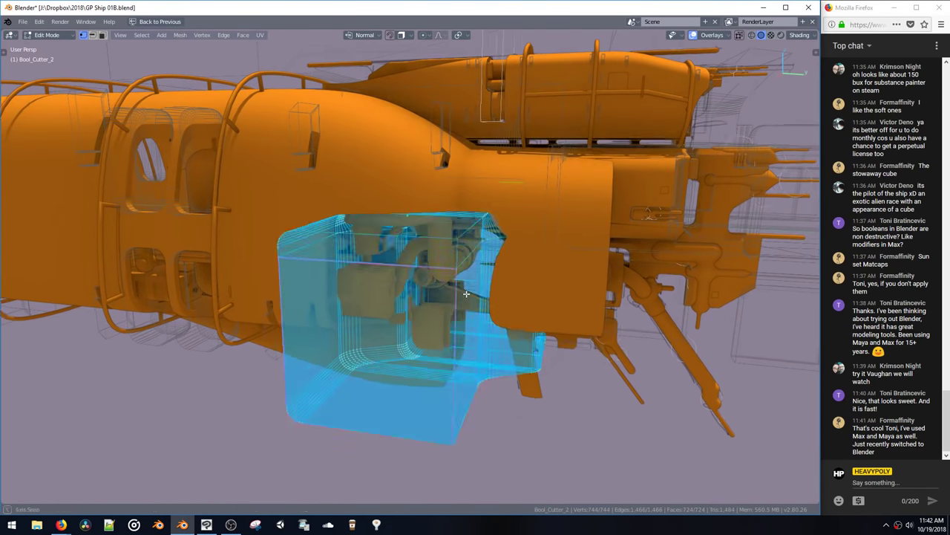
pyautogui.moveTo(453, 291); pyautogui.dragTo(473, 168, button='middle')
pyautogui.moveTo(464, 162); pyautogui.dragTo(562, 356)
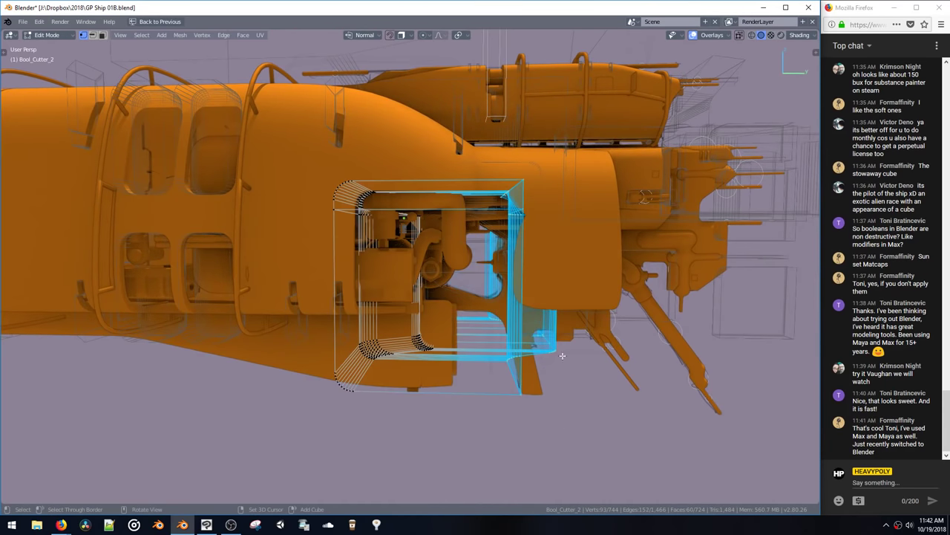
pyautogui.press('g')
pyautogui.press('y')
pyautogui.click(592, 308)
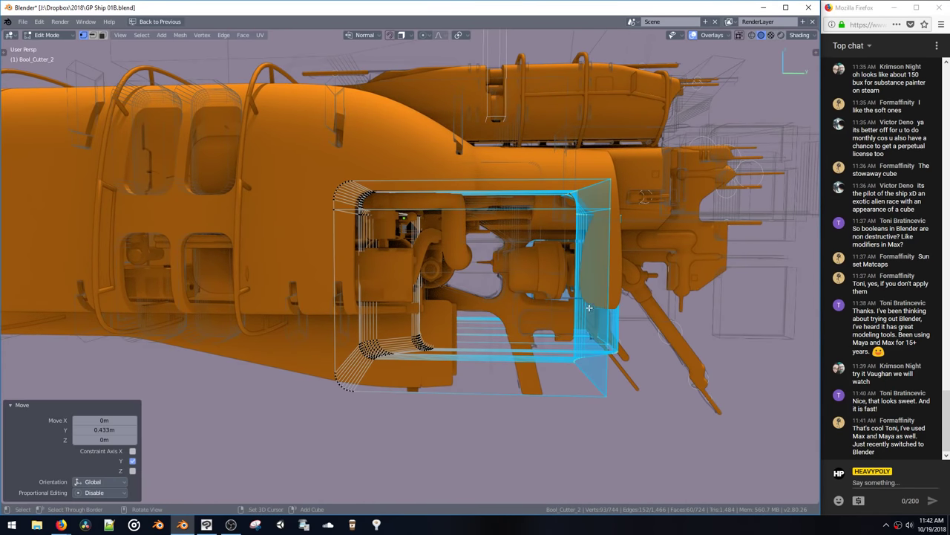
# Step: Stretch the cutter's rear vertices further along Y past the extruded hull end, and return to Object Mode
pyautogui.press('g')
pyautogui.press('y')
pyautogui.click(711, 308)
pyautogui.moveTo(711, 307); pyautogui.dragTo(588, 355, button='middle')
pyautogui.press('space')
pyautogui.click(592, 347)
# Step: Remove the edge crease around the hull's rear end face with a factor of -1, and return to Object Mode
pyautogui.click(528, 266)
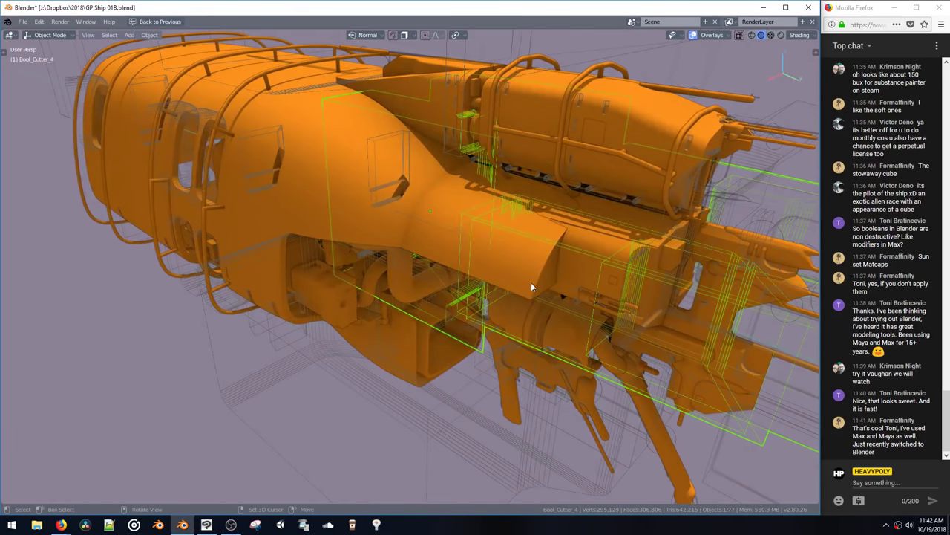
pyautogui.click(531, 285)
pyautogui.press('Tab')
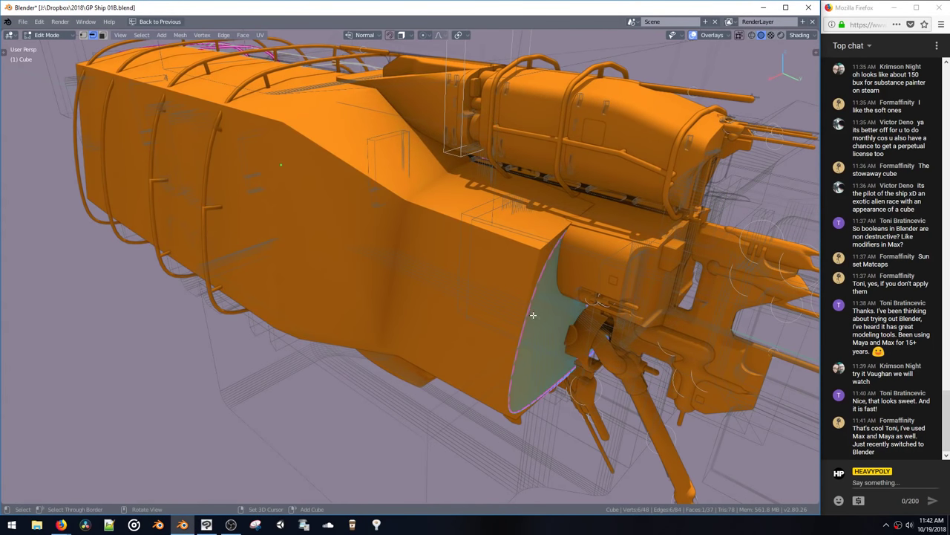
pyautogui.hotkey('shift', 'e')
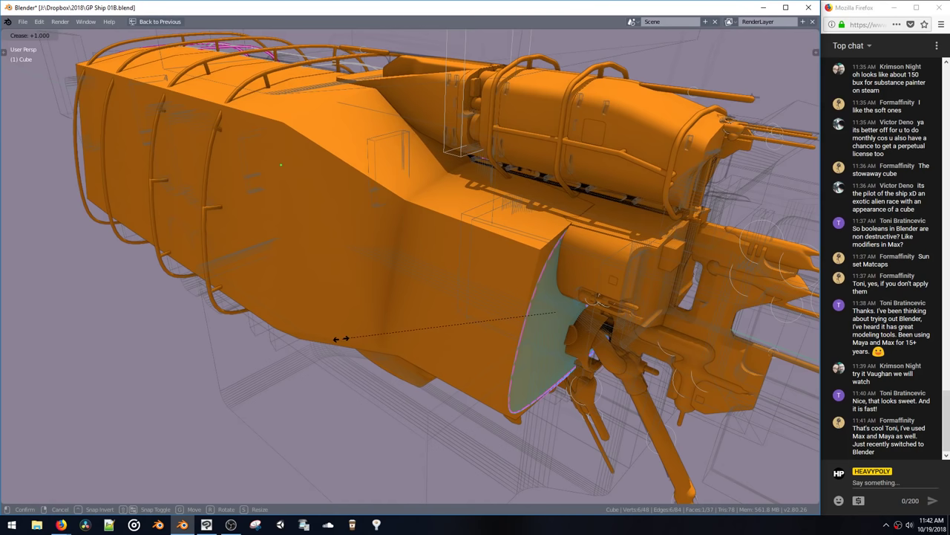
pyautogui.write('-21')
pyautogui.click(410, 314)
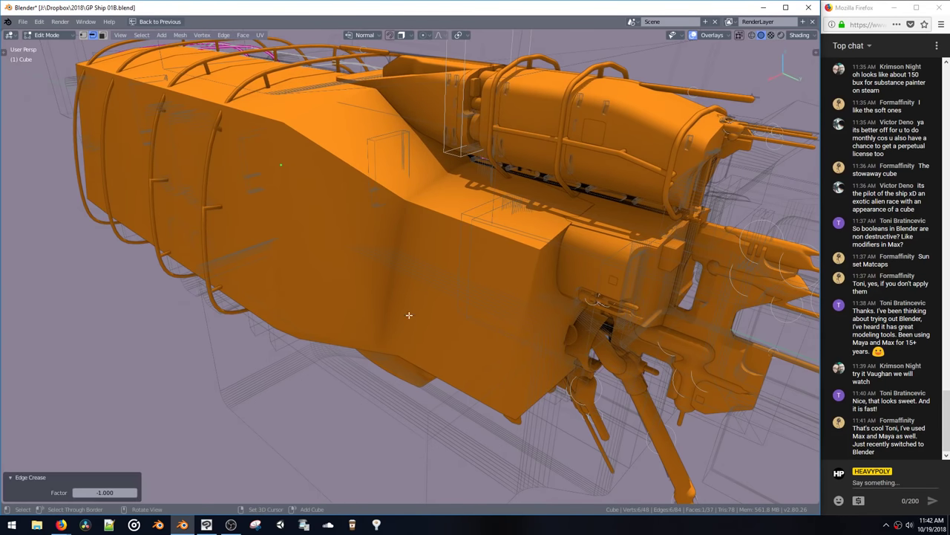
pyautogui.moveTo(448, 305); pyautogui.dragTo(465, 275, button='middle')
pyautogui.press('space')
pyautogui.click(465, 358)
pyautogui.moveTo(467, 334); pyautogui.dragTo(475, 312, button='middle')
pyautogui.moveTo(435, 349); pyautogui.dragTo(483, 301, button='middle')
# Step: Remove the crease from the hull's edge loop where the rear extrusion begins
pyautogui.press('space')
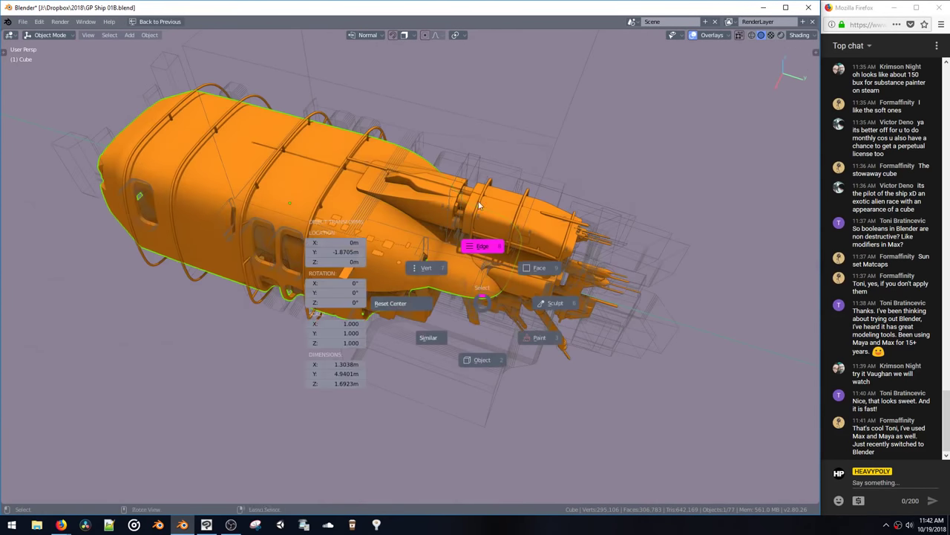
pyautogui.moveTo(428, 284); pyautogui.dragTo(453, 305, button='middle')
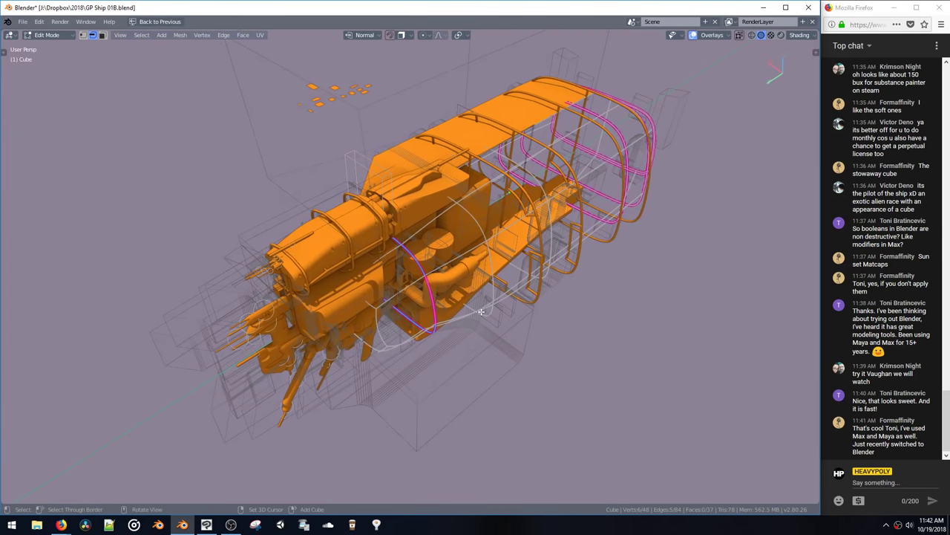
pyautogui.hotkey('shift', 'e')
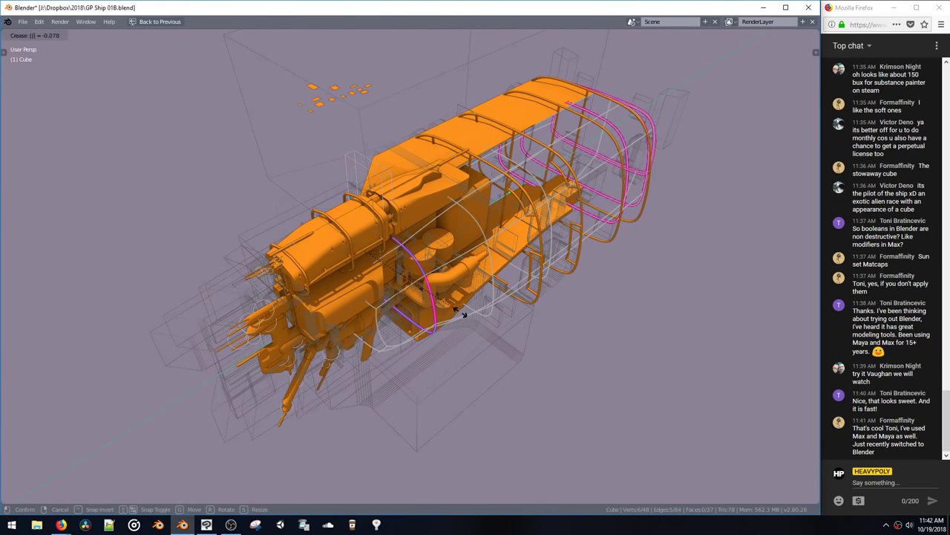
pyautogui.press('Return')
pyautogui.moveTo(458, 312); pyautogui.dragTo(318, 291, button='middle')
# Step: Select the hull's rear end face in face mode and move it 0.745 m along the Y axis
pyautogui.press('Tab')
pyautogui.click(466, 302)
pyautogui.hotkey('ctrl', 'Tab')
pyautogui.click(489, 252)
pyautogui.press('g')
pyautogui.press('y')
pyautogui.click(265, 309)
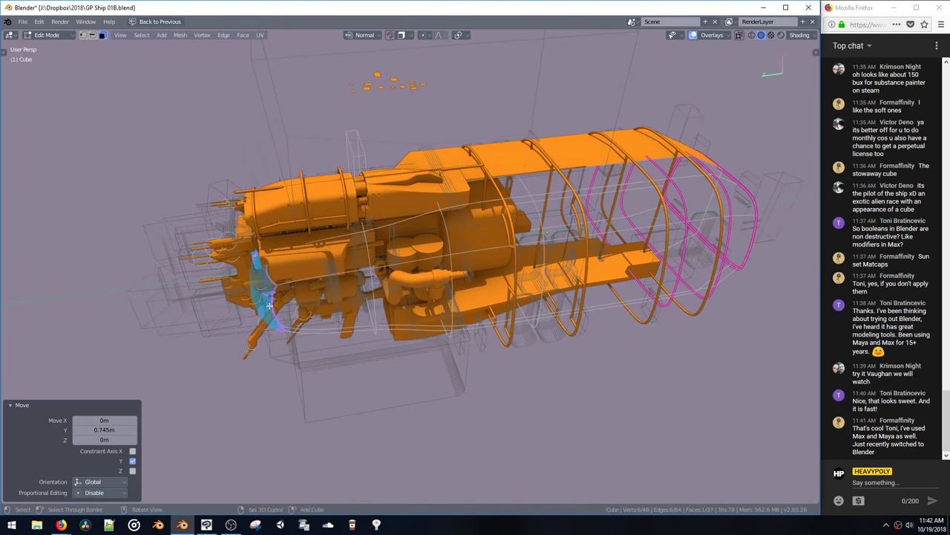
# Step: Pull the rear end face back towards the cabin along Y, and check the cut hull in Object Mode
pyautogui.press('Tab')
pyautogui.moveTo(264, 309); pyautogui.dragTo(310, 273, button='middle')
pyautogui.press('space')
pyautogui.press('g')
pyautogui.press('y')
pyautogui.click(351, 279)
pyautogui.press('space')
pyautogui.click(355, 342)
pyautogui.moveTo(355, 343); pyautogui.dragTo(483, 196, button='middle')
# Step: Shorten the hull's tail a little more by moving its end face along Y, and return to Object Mode
pyautogui.press('Tab')
pyautogui.moveTo(522, 270); pyautogui.dragTo(301, 269, button='middle')
pyautogui.press('g')
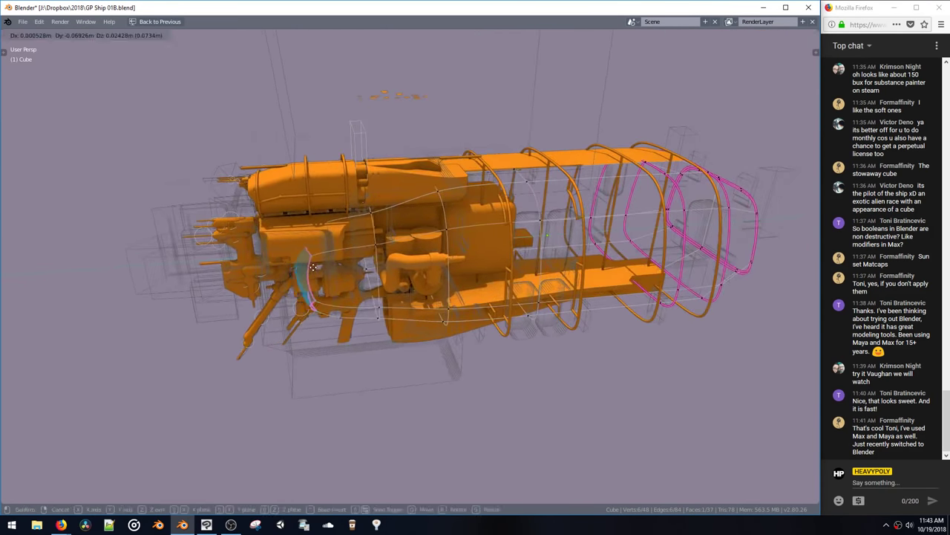
pyautogui.press('y')
pyautogui.click(331, 272)
pyautogui.press('space')
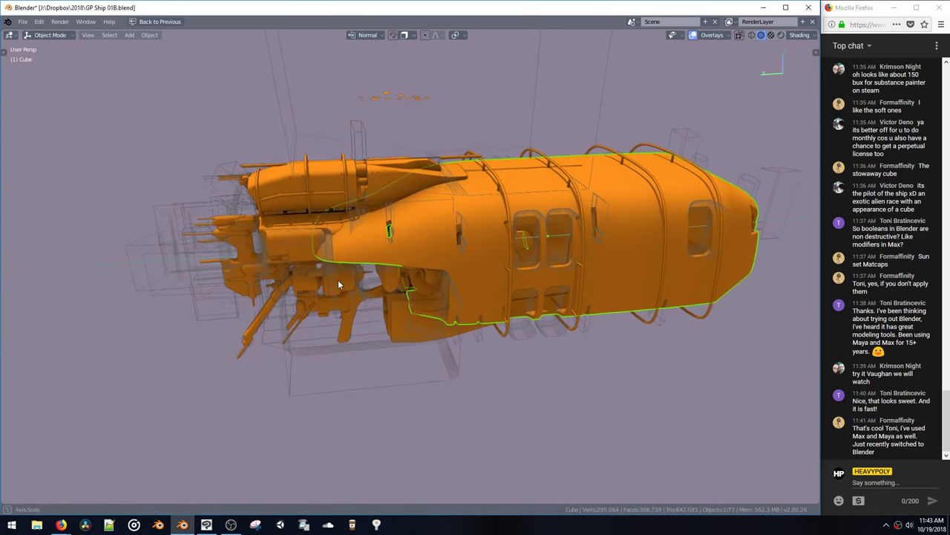
# Step: Move the hull's rear end face -0.28 m along the Y axis, and return to Object Mode
pyautogui.press('space')
pyautogui.click(342, 251)
pyautogui.press('g')
pyautogui.press('y')
pyautogui.click(363, 260)
pyautogui.hotkey('ctrl', 'space')
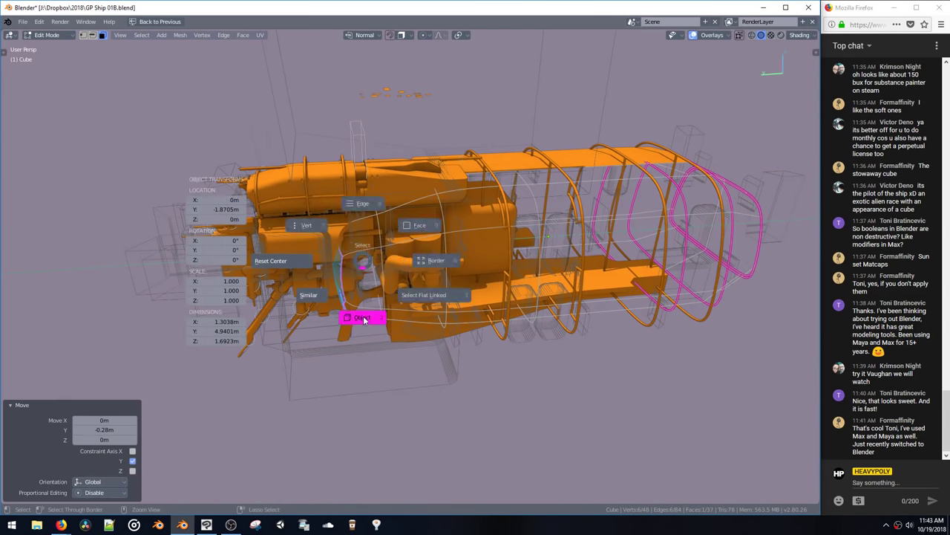
# Step: Bevel the hull's rear end face in face mode, and return to Object Mode to check the cut hull
pyautogui.click(362, 315)
pyautogui.moveTo(352, 288); pyautogui.dragTo(356, 245, button='middle')
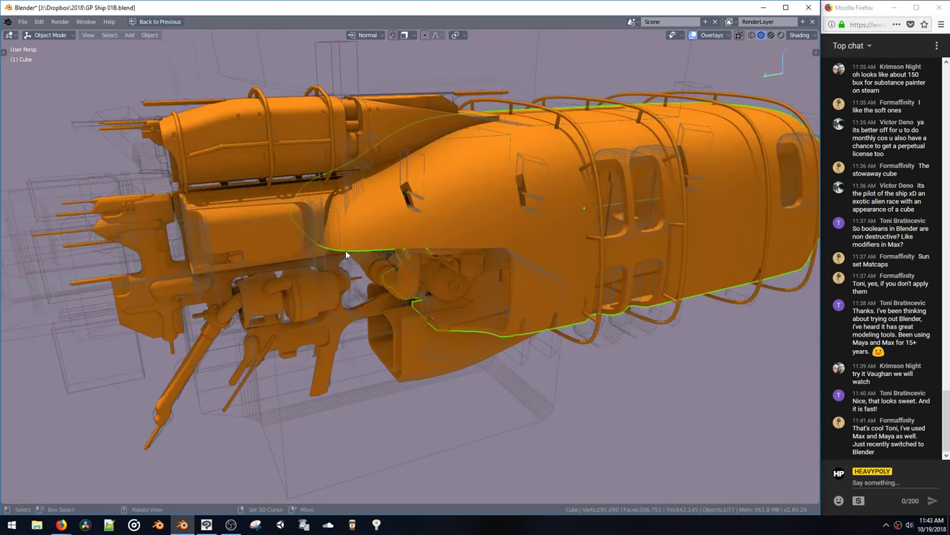
pyautogui.press('space')
pyautogui.click(337, 228)
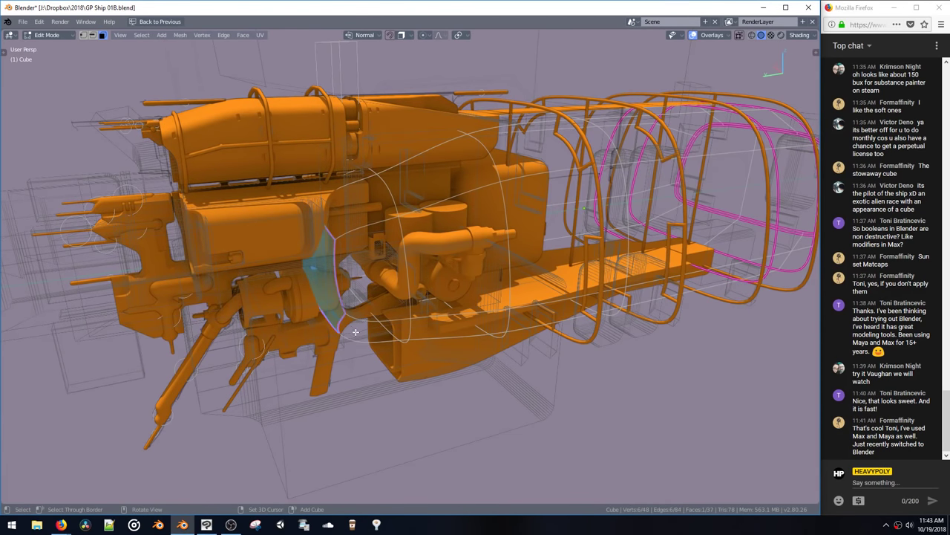
pyautogui.hotkey('ctrl', 'b')
pyautogui.click(363, 344)
pyautogui.press('space')
pyautogui.click(366, 399)
pyautogui.moveTo(366, 374); pyautogui.dragTo(346, 332, button='middle')
# Step: Reposition the bevelled rear end of the hull along the Y axis in two moves, and return to Object Mode
pyautogui.press('g')
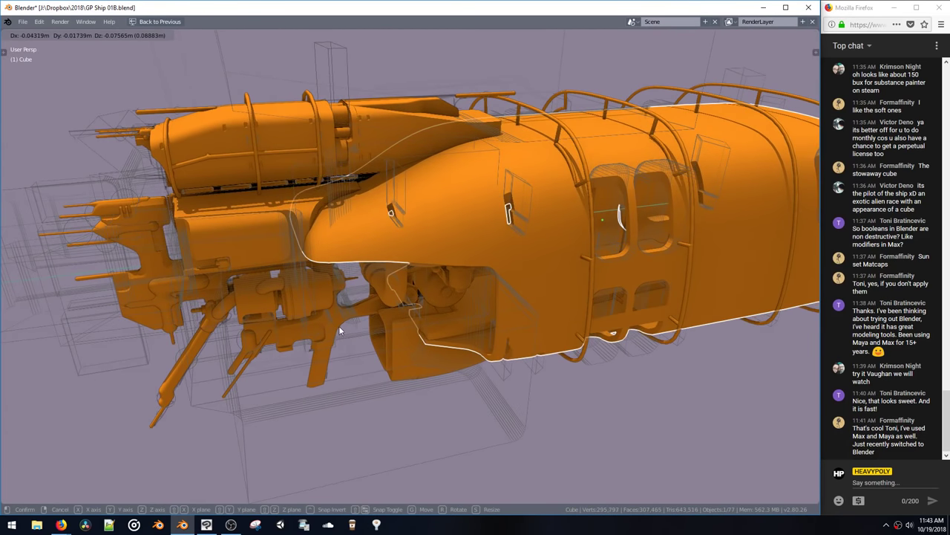
pyautogui.press('y')
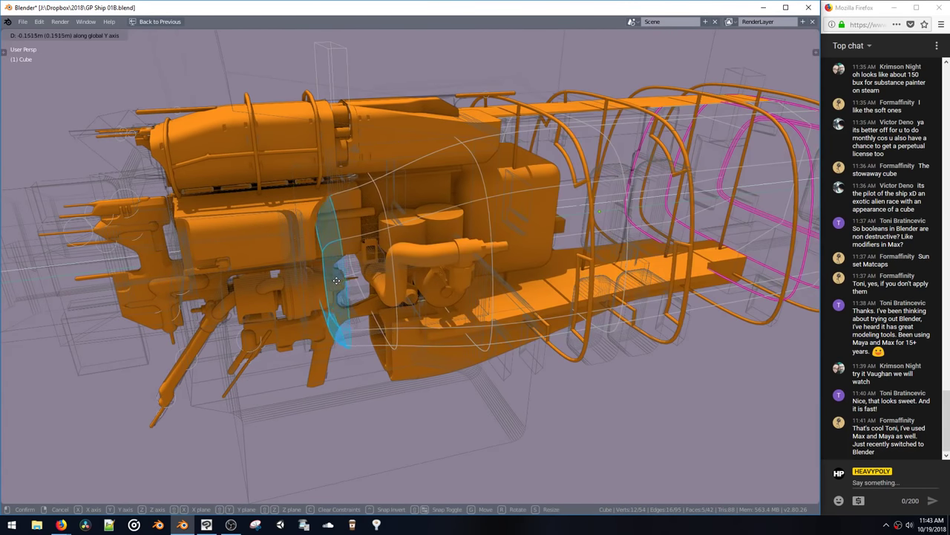
pyautogui.click(336, 281)
pyautogui.press('g')
pyautogui.press('y')
pyautogui.click(337, 277)
pyautogui.press('space')
pyautogui.click(340, 328)
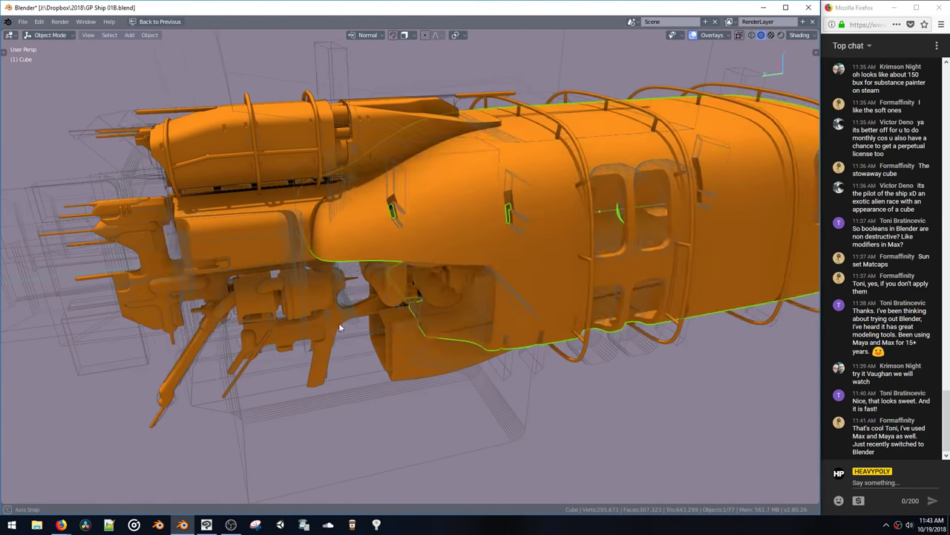
# Step: Try dissolving the edge loop around the hull's bevelled rear end, and check the shape in Object Mode
pyautogui.moveTo(340, 327); pyautogui.dragTo(424, 298, button='middle')
pyautogui.press('space')
pyautogui.click(426, 261)
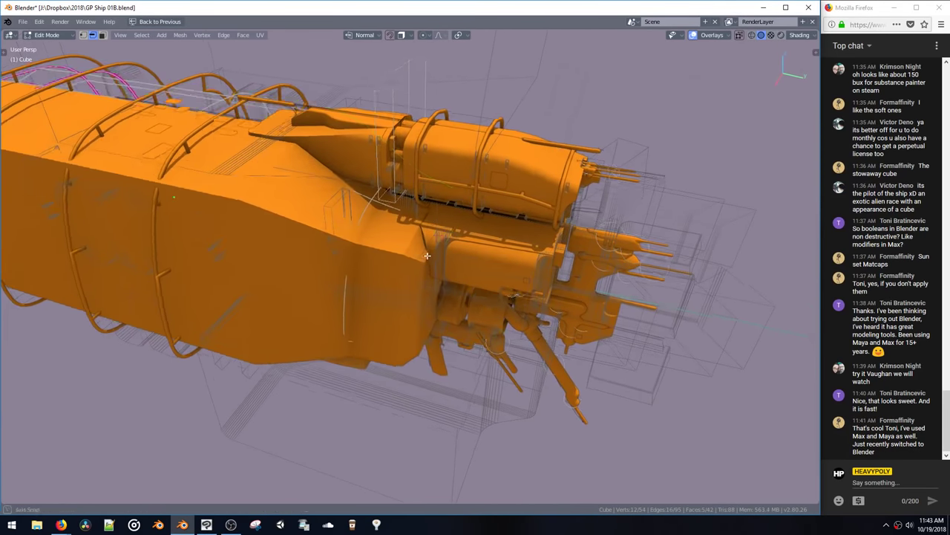
pyautogui.moveTo(427, 255); pyautogui.dragTo(405, 239, button='middle')
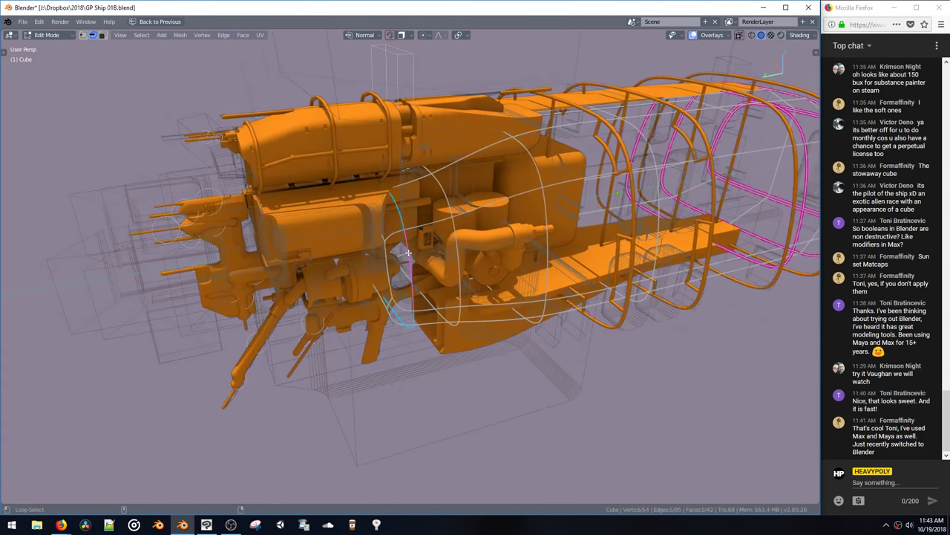
pyautogui.hotkey('ctrl', 'x')
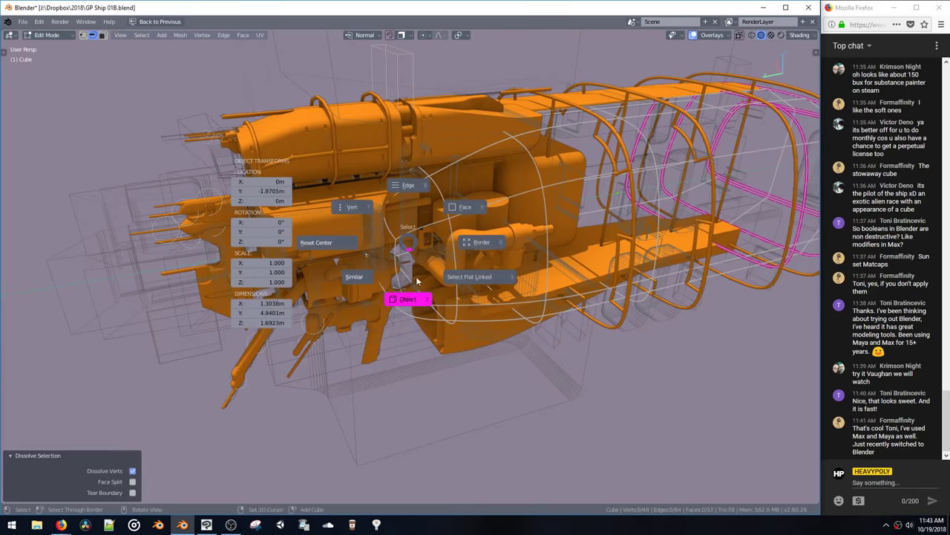
pyautogui.click(417, 281)
pyautogui.moveTo(417, 280); pyautogui.dragTo(401, 256, button='middle')
# Step: Extend the hull's bevelled rear end outward along the Y axis, and return to Object Mode
pyautogui.press('Tab')
pyautogui.keyDown('alt'); pyautogui.click(391, 257); pyautogui.keyUp('alt')
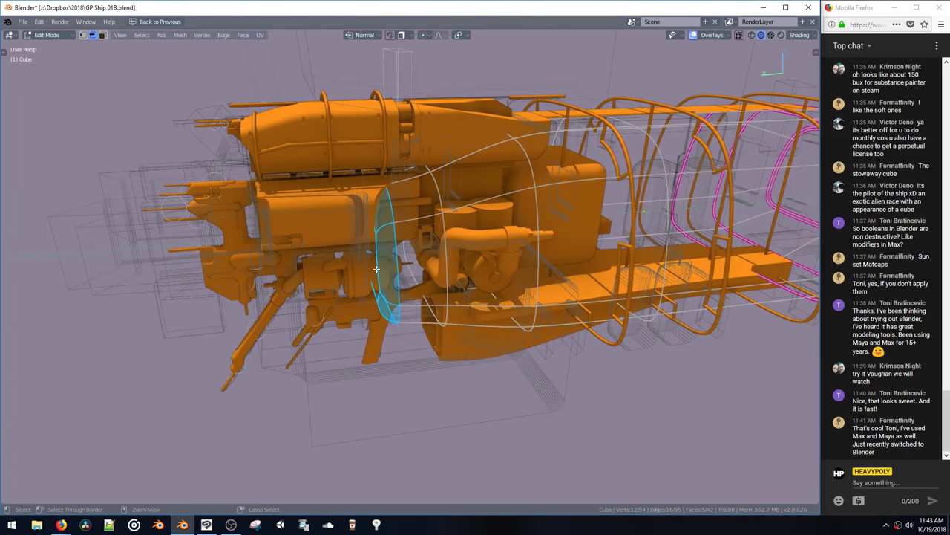
pyautogui.press('g')
pyautogui.press('y')
pyautogui.click(352, 280)
pyautogui.press('space')
pyautogui.click(356, 311)
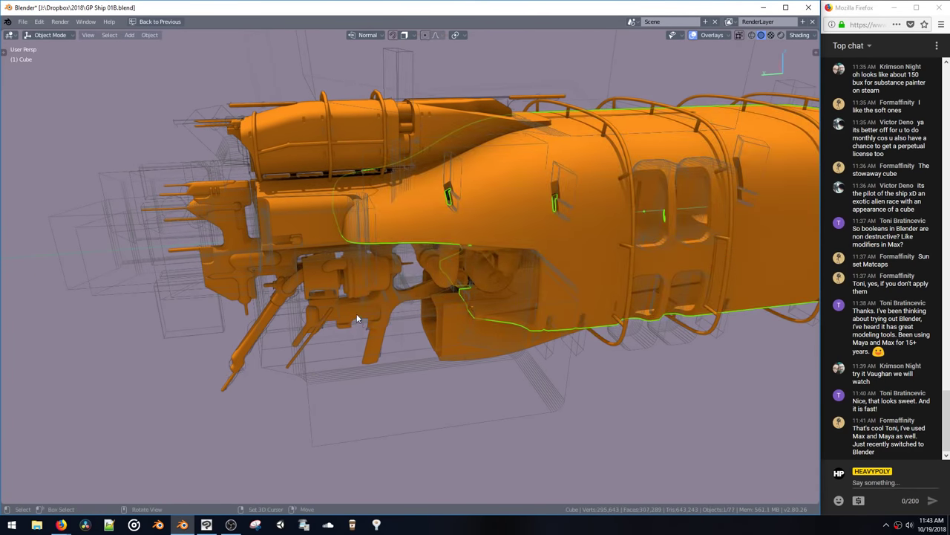
# Step: Move the hull's bevelled rear end 0.354 m along the Y axis, and return to Object Mode
pyautogui.moveTo(357, 306); pyautogui.dragTo(490, 303, button='middle')
pyautogui.keyDown('shift'); pyautogui.moveTo(476, 252); pyautogui.dragTo(477, 272, button='middle'); pyautogui.keyUp('shift')
pyautogui.press('space')
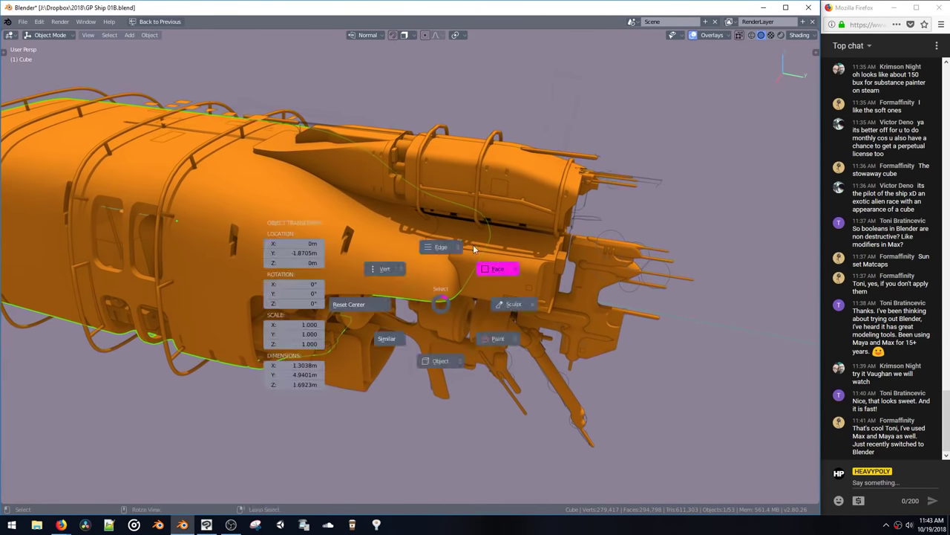
pyautogui.click(481, 267)
pyautogui.press('g')
pyautogui.press('y')
pyautogui.click(501, 297)
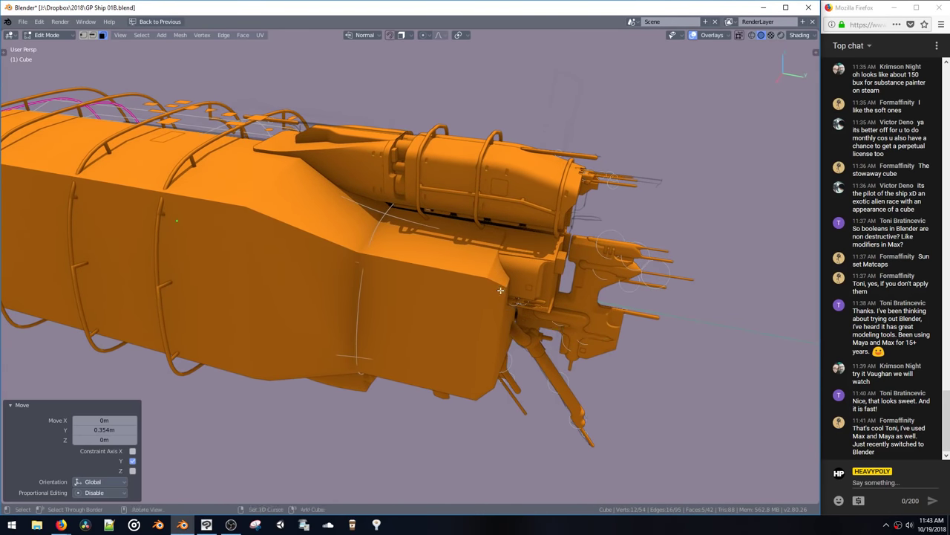
pyautogui.hotkey('ctrl', 'Tab')
pyautogui.click(503, 349)
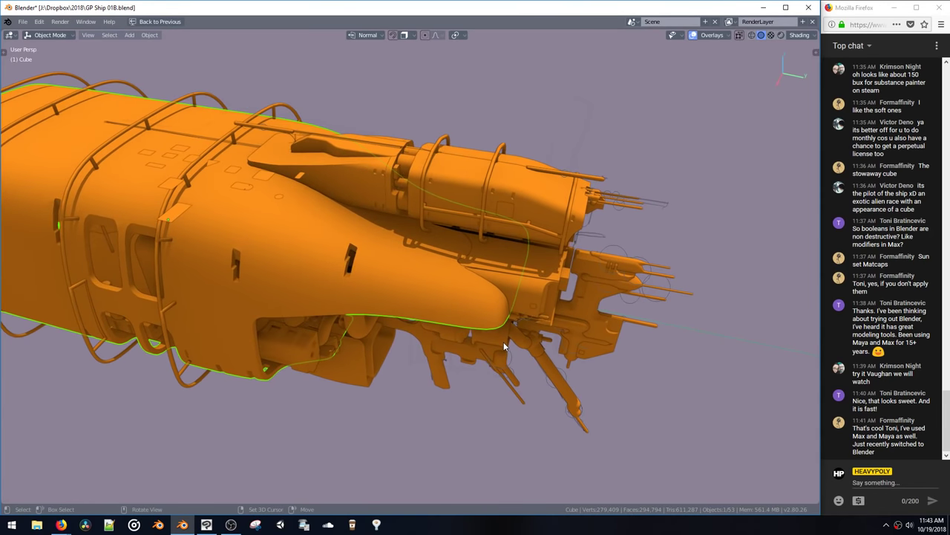
# Step: Dissolve the bevel's edge loop at the hull's rear end, and inspect the tapered tail in Object Mode
pyautogui.press('space')
pyautogui.moveTo(485, 278); pyautogui.dragTo(493, 248, button='middle')
pyautogui.doubleClick(373, 258)
pyautogui.press('Tab')
pyautogui.moveTo(486, 327); pyautogui.dragTo(498, 316, button='middle')
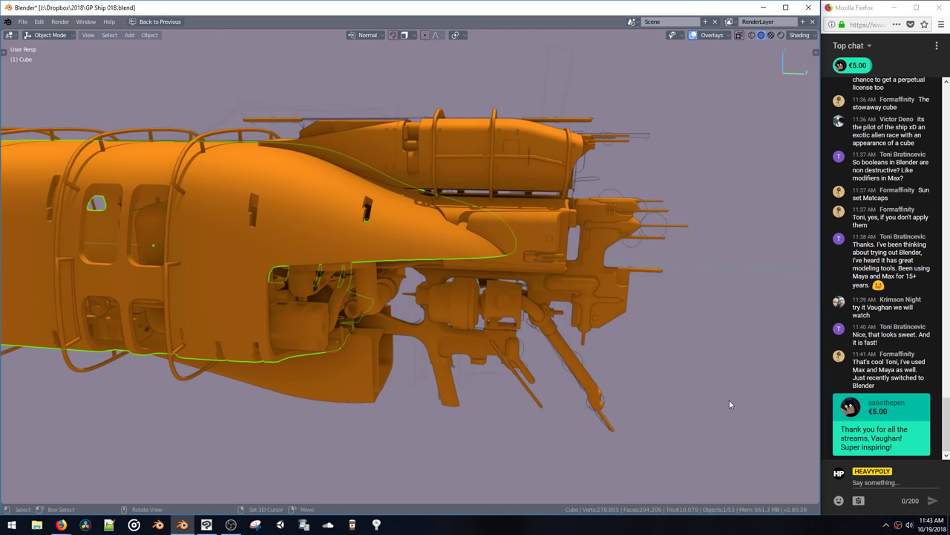
pyautogui.moveTo(473, 251); pyautogui.dragTo(465, 271, button='middle')
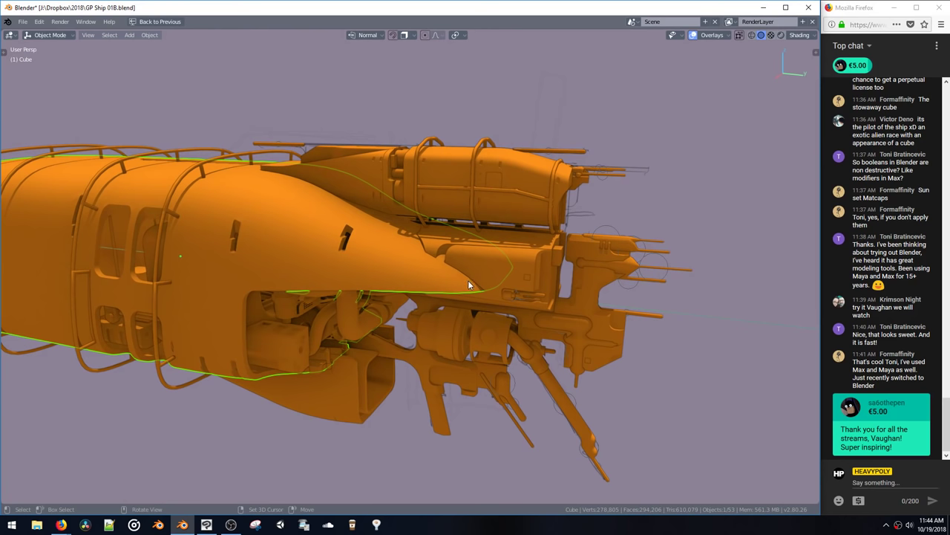
# Step: Select the hull's rear end face and move it -0.201 m along the Y axis, returning to Object Mode
pyautogui.press('Tab')
pyautogui.moveTo(469, 284); pyautogui.dragTo(348, 246, button='middle')
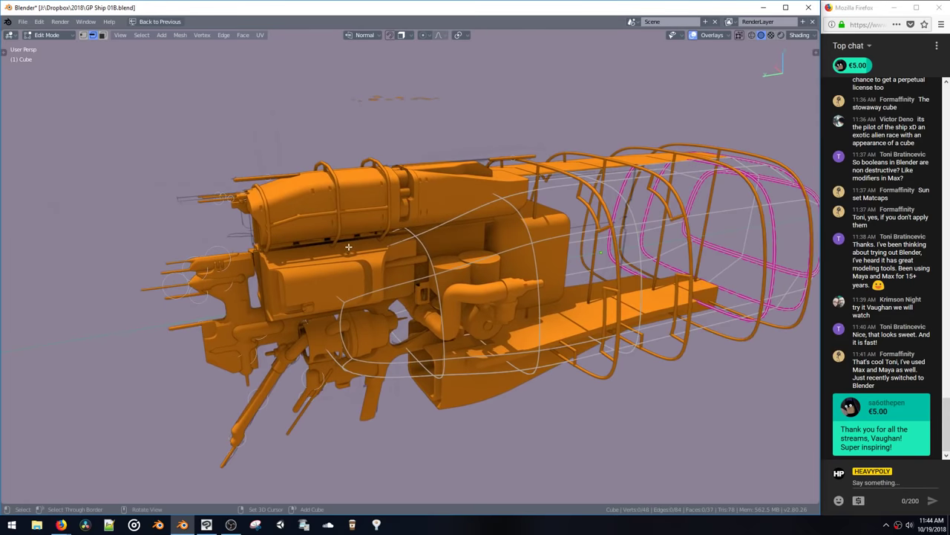
pyautogui.press('g')
pyautogui.press('y')
pyautogui.click(343, 309)
pyautogui.press('space')
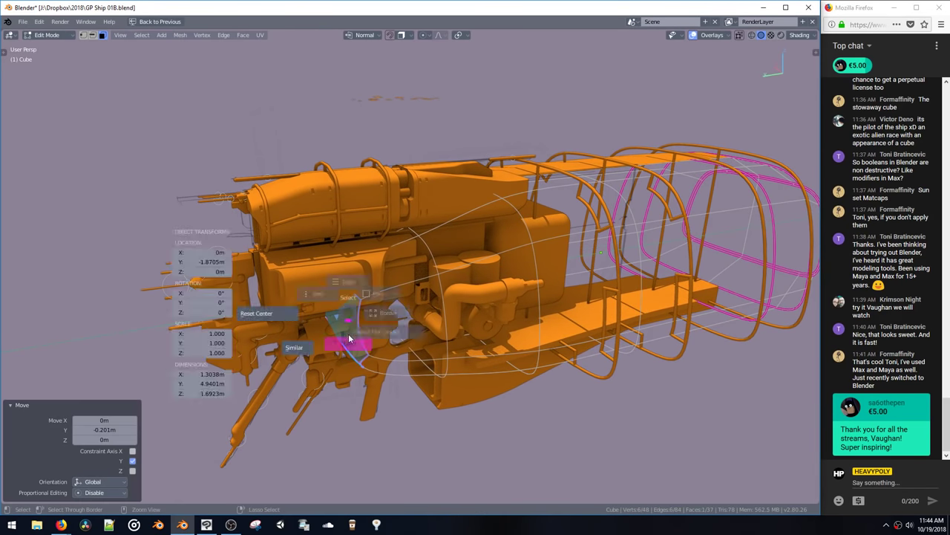
pyautogui.click(352, 341)
pyautogui.moveTo(355, 343); pyautogui.dragTo(341, 323, button='middle')
# Step: Pull the hull's rear end face a little further towards the cabin along the Y axis
pyautogui.press('Tab')
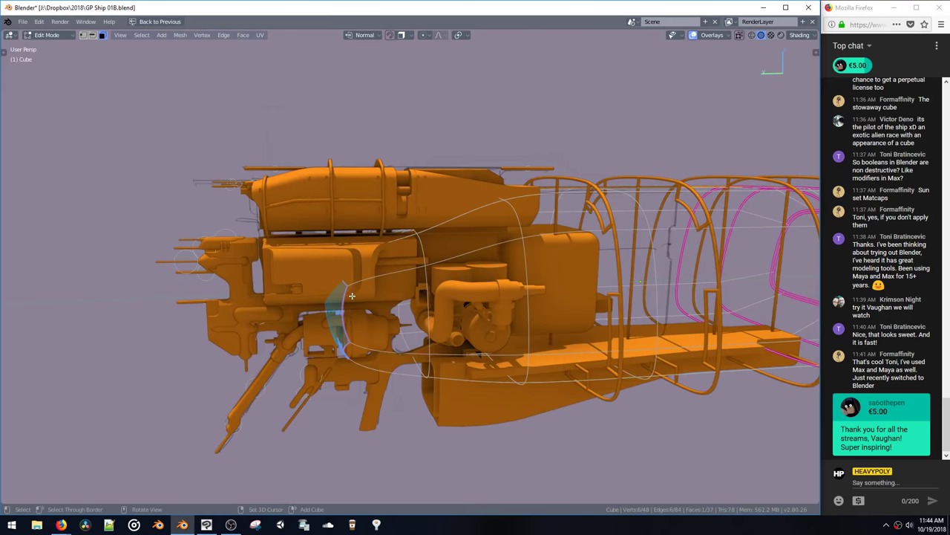
pyautogui.press('g')
pyautogui.press('y')
pyautogui.click(370, 303)
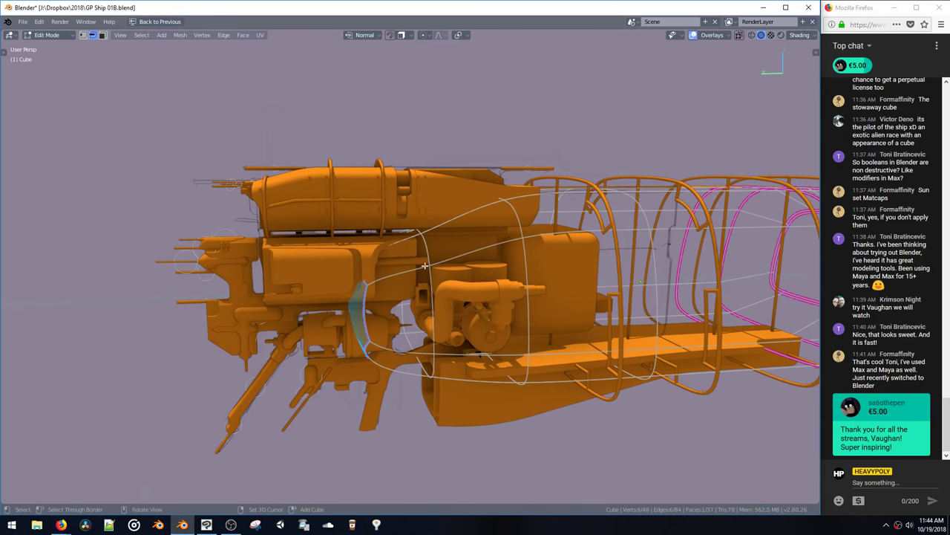
# Step: Shift the edge loop just ahead of the hull's rear end slightly along Y, and check the result in Object Mode
pyautogui.press('g')
pyautogui.press('y')
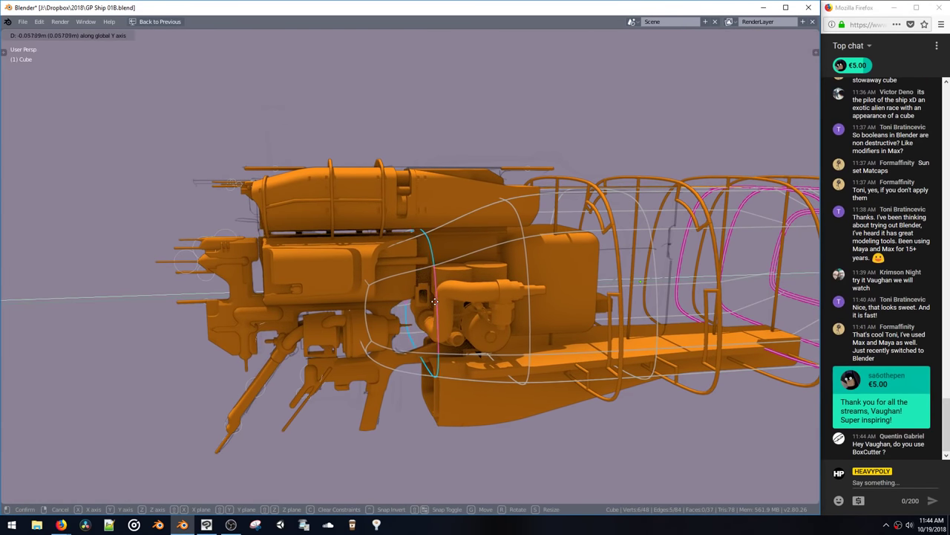
pyautogui.click(433, 323)
pyautogui.moveTo(433, 319); pyautogui.dragTo(432, 299, button='middle')
pyautogui.press('Tab')
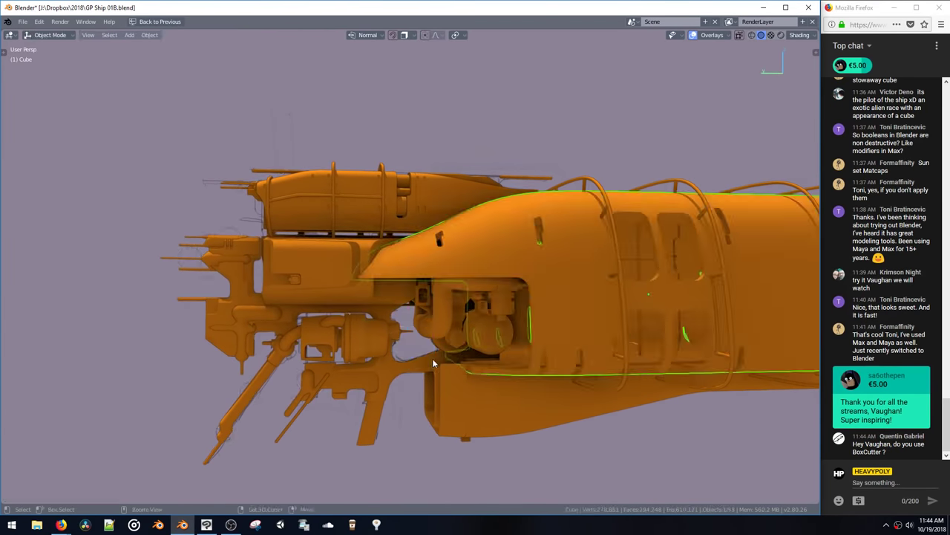
pyautogui.moveTo(443, 352); pyautogui.dragTo(441, 340, button='middle')
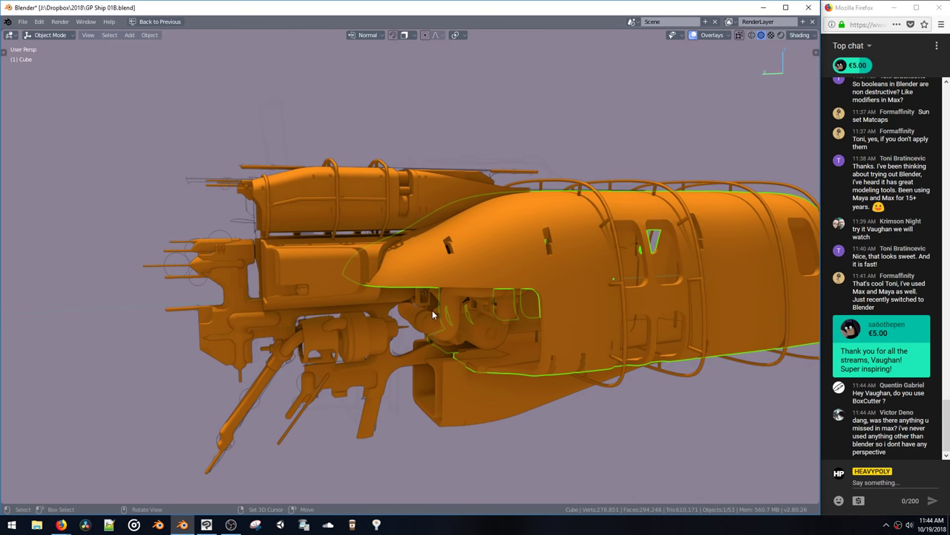
# Step: Examine the hull from several angles, comparing its uncut editable mesh with the live boolean result in Object Mode
pyautogui.moveTo(431, 306); pyautogui.dragTo(429, 332, button='middle')
pyautogui.press('Tab')
pyautogui.moveTo(428, 251); pyautogui.dragTo(401, 305, button='middle')
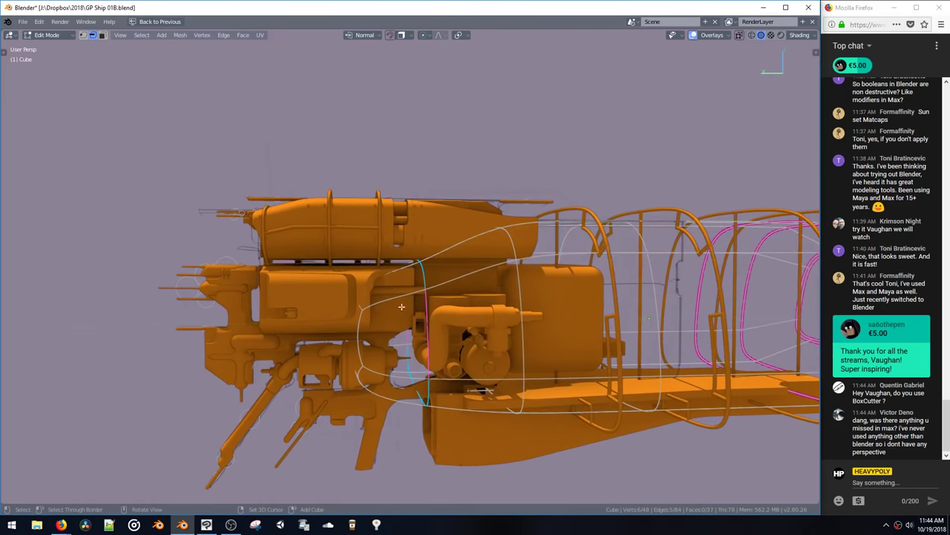
pyautogui.press('space')
pyautogui.moveTo(354, 337); pyautogui.dragTo(396, 349, button='middle')
pyautogui.click(361, 336)
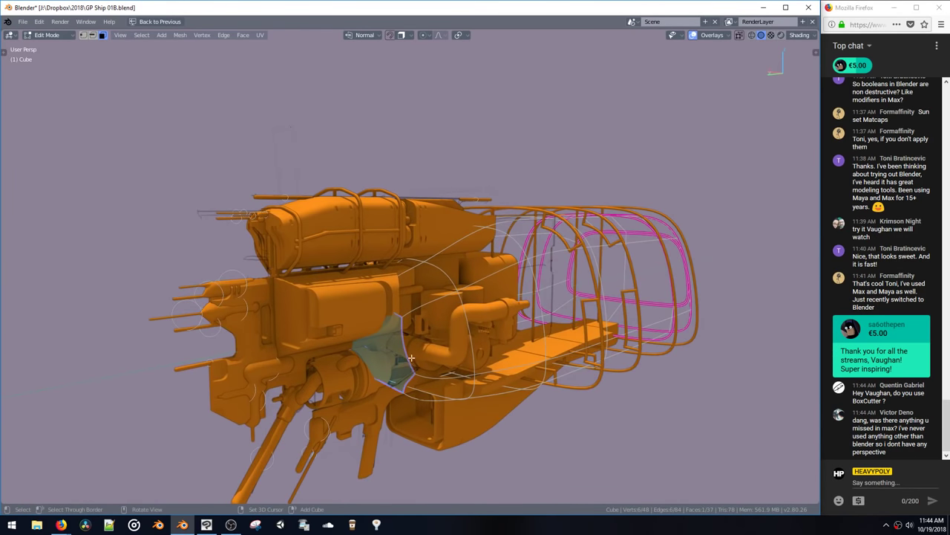
pyautogui.press('space')
pyautogui.click(425, 386)
pyautogui.moveTo(424, 386); pyautogui.dragTo(399, 367, button='middle')
pyautogui.press('space')
pyautogui.click(415, 277)
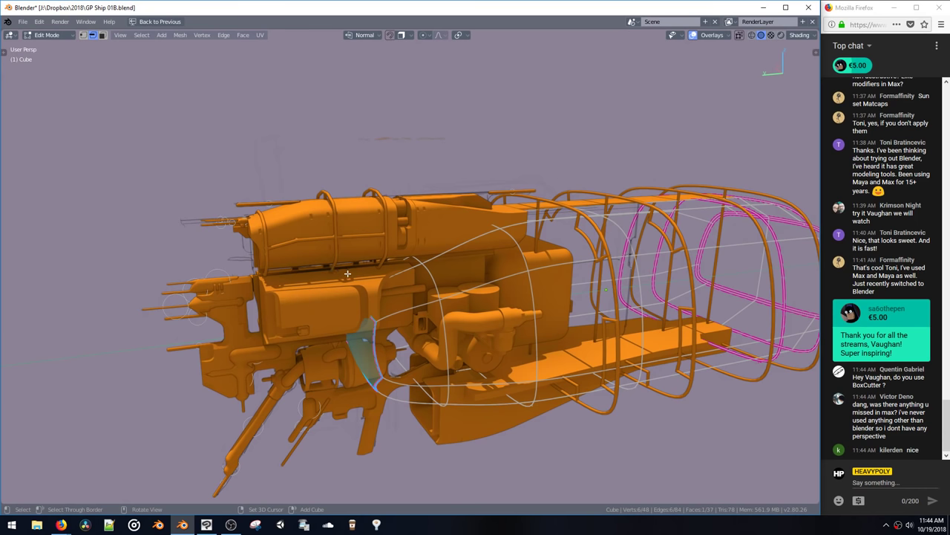
pyautogui.moveTo(372, 251); pyautogui.dragTo(378, 230, button='middle')
pyautogui.moveTo(369, 306); pyautogui.dragTo(496, 324, button='middle')
pyautogui.press('space')
pyautogui.click(499, 385)
pyautogui.moveTo(495, 373); pyautogui.dragTo(349, 375, button='middle')
# Step: Move the hull's rear end face 0.281 m along the Y axis, and return to Object Mode
pyautogui.hotkey('ctrl', 'Tab')
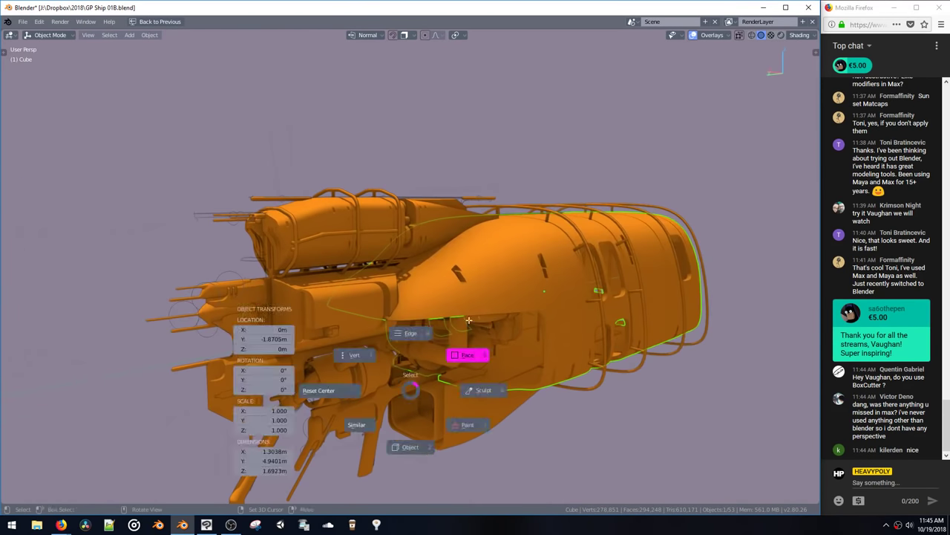
pyautogui.click(394, 350)
pyautogui.press('g')
pyautogui.press('y')
pyautogui.click(348, 358)
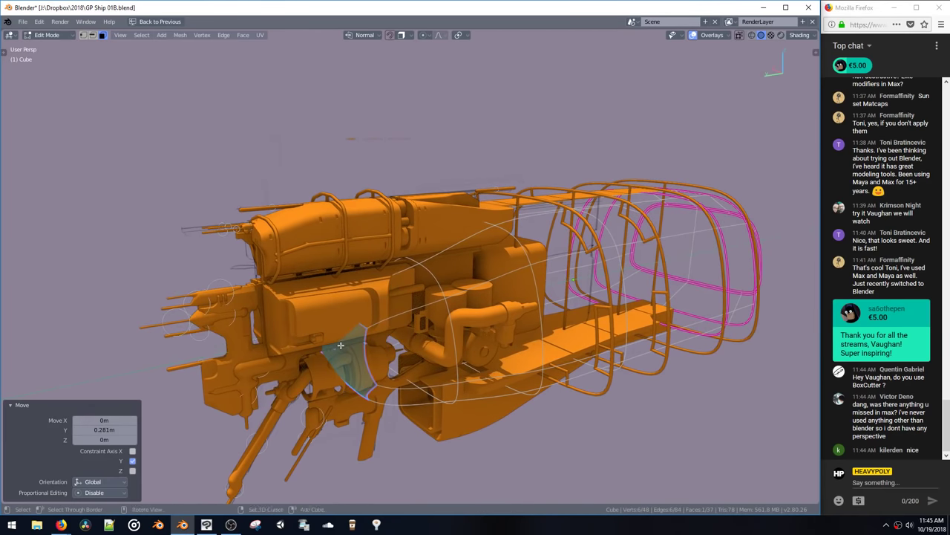
pyautogui.press('space')
pyautogui.click(346, 397)
pyautogui.moveTo(346, 401); pyautogui.dragTo(342, 348, button='middle')
# Step: Move the hull's rear end face -0.44 m along the Y axis, and return to Object Mode
pyautogui.hotkey('ctrl', 'Tab')
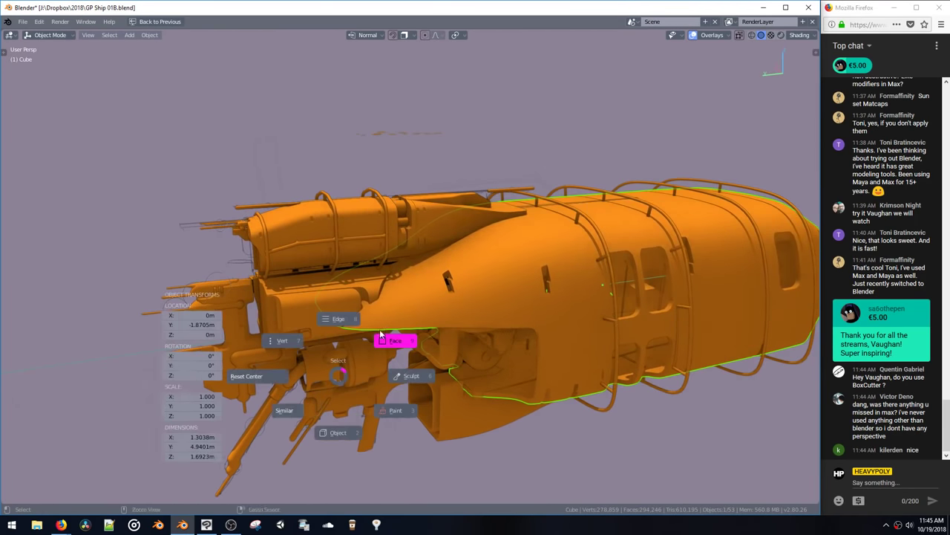
pyautogui.click(363, 336)
pyautogui.press('g')
pyautogui.press('y')
pyautogui.click(403, 334)
pyautogui.press('space')
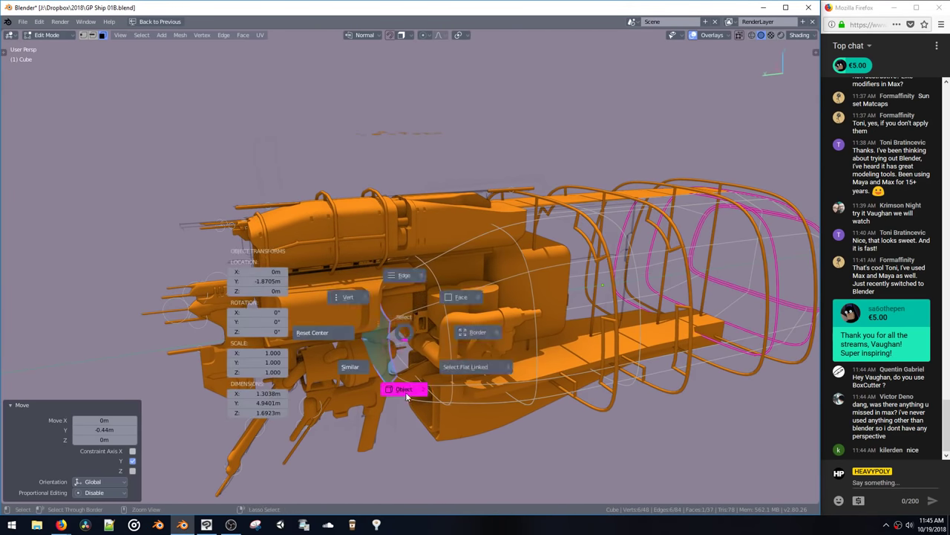
pyautogui.click(404, 377)
pyautogui.moveTo(414, 355); pyautogui.dragTo(359, 341, button='middle')
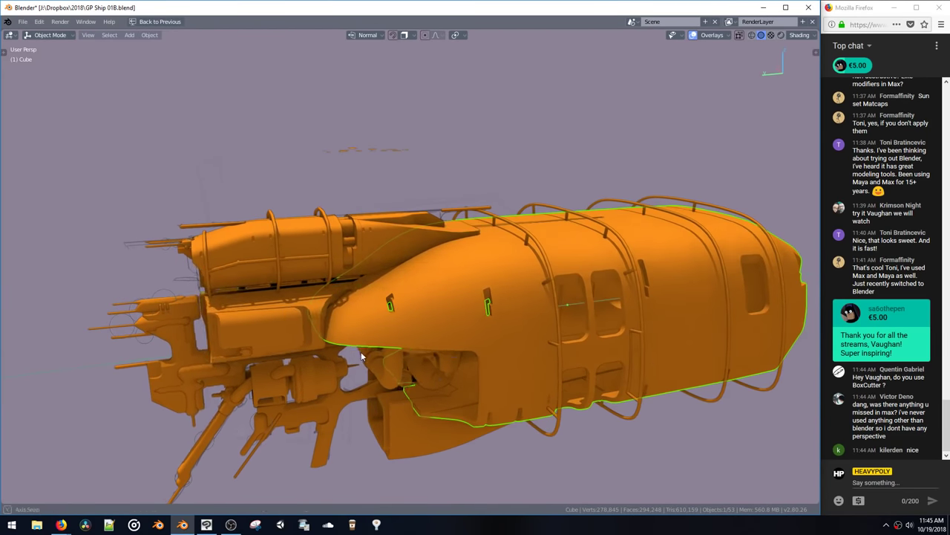
# Step: Move the hull's rear end face together with the edge loop ahead of it along the Y axis
pyautogui.press('space')
pyautogui.click(360, 320)
pyautogui.press('g')
pyautogui.press('y')
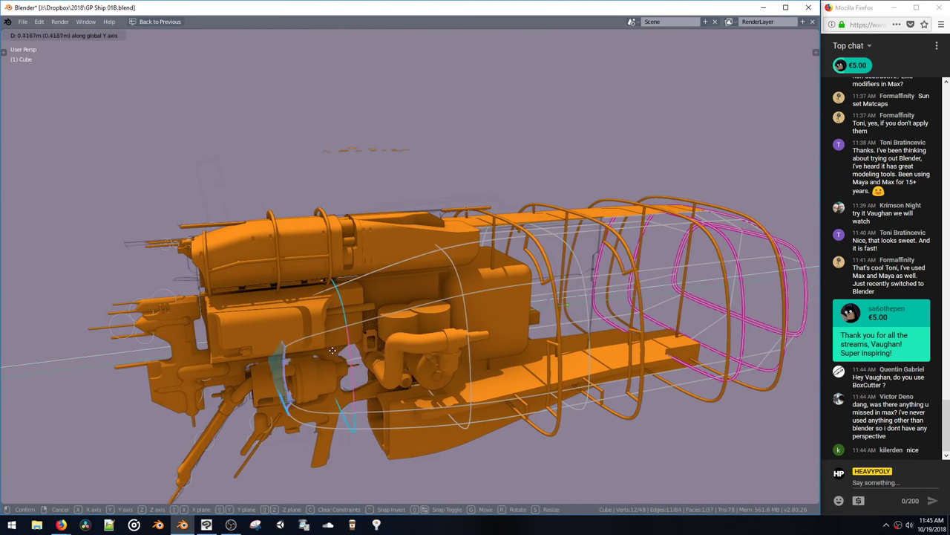
pyautogui.click(393, 349)
# Step: Scale the selected rear end face and edge loop by 1.940 along Y, and view the hull in Object Mode
pyautogui.press('s')
pyautogui.press('y')
pyautogui.click(418, 358)
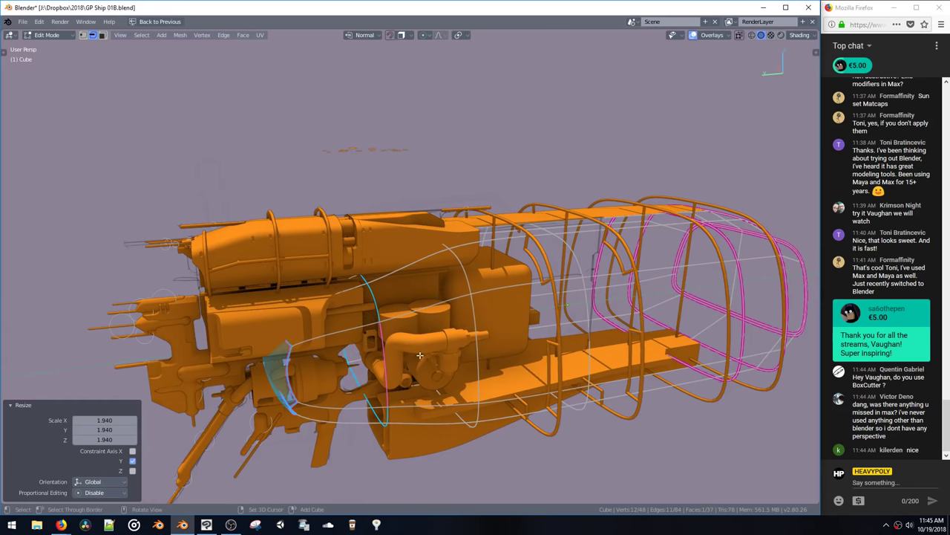
pyautogui.press('space')
pyautogui.click(421, 385)
pyautogui.moveTo(423, 365)
pyautogui.mouseDown(button='middle')
pyautogui.moveTo(410, 351)
pyautogui.moveTo(439, 359)
pyautogui.moveTo(438, 338)
pyautogui.moveTo(508, 331)
pyautogui.moveTo(457, 331)
pyautogui.mouseUp(button='middle')
pyautogui.hotkey('ctrl', 'Tab')
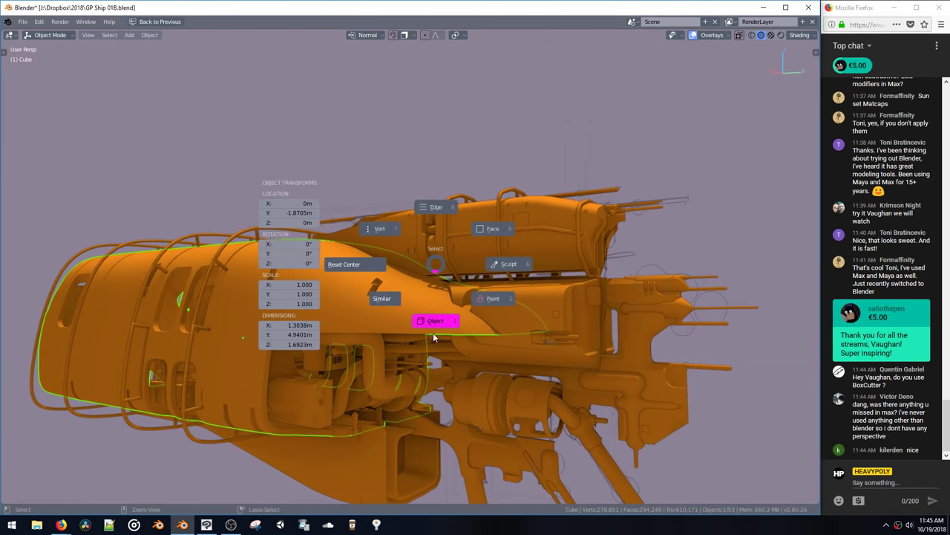
pyautogui.hotkey('ctrl', 'Tab')
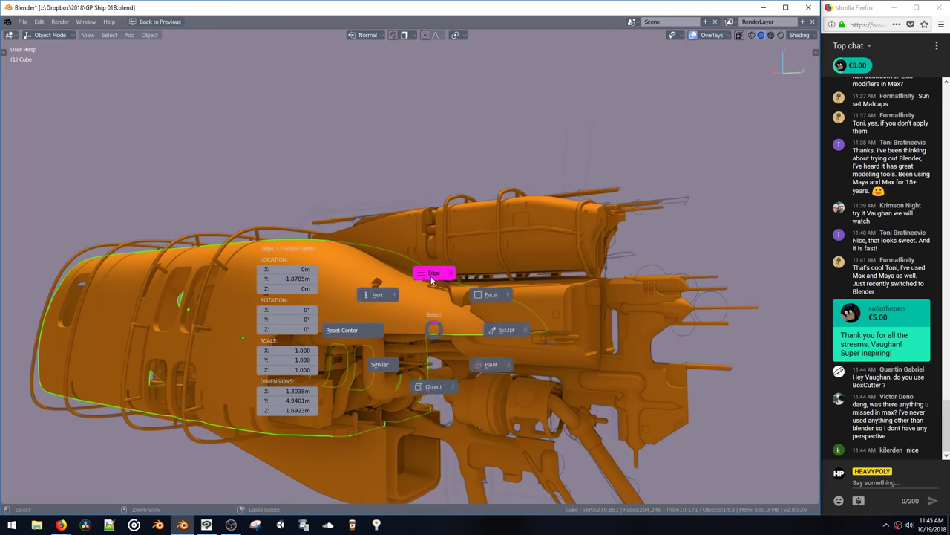
pyautogui.click(426, 386)
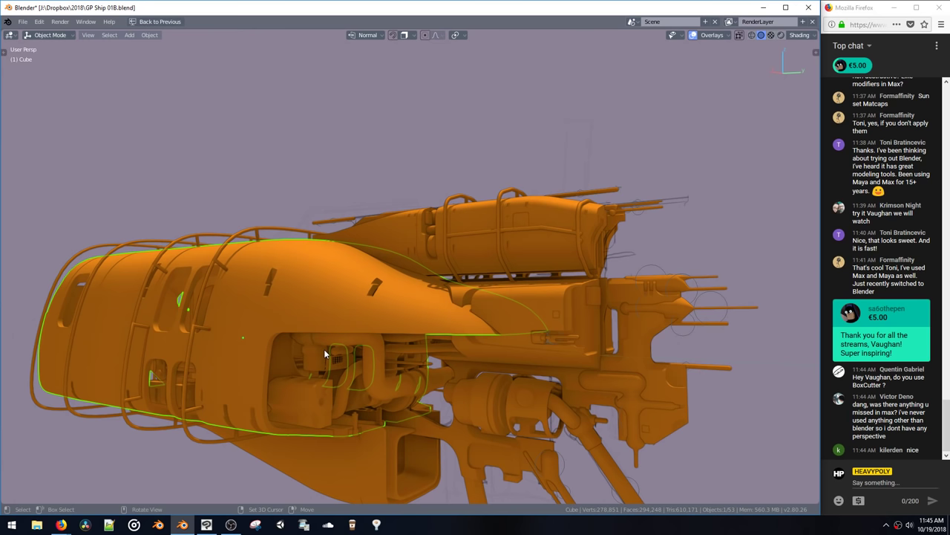
# Step: Pull the hull's rear end face slightly forward along the Y axis, and return to Object Mode
pyautogui.press('Tab')
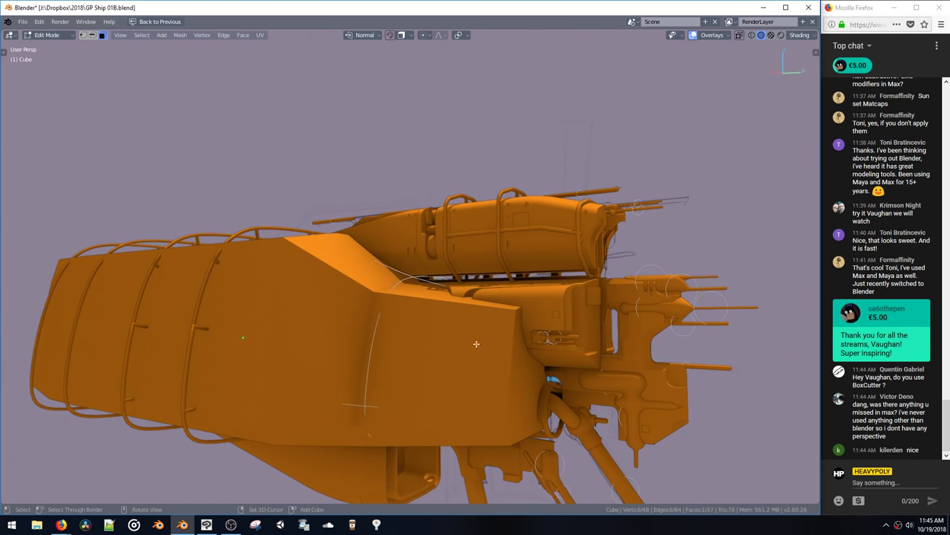
pyautogui.moveTo(496, 348); pyautogui.dragTo(261, 361, button='middle')
pyautogui.press('g')
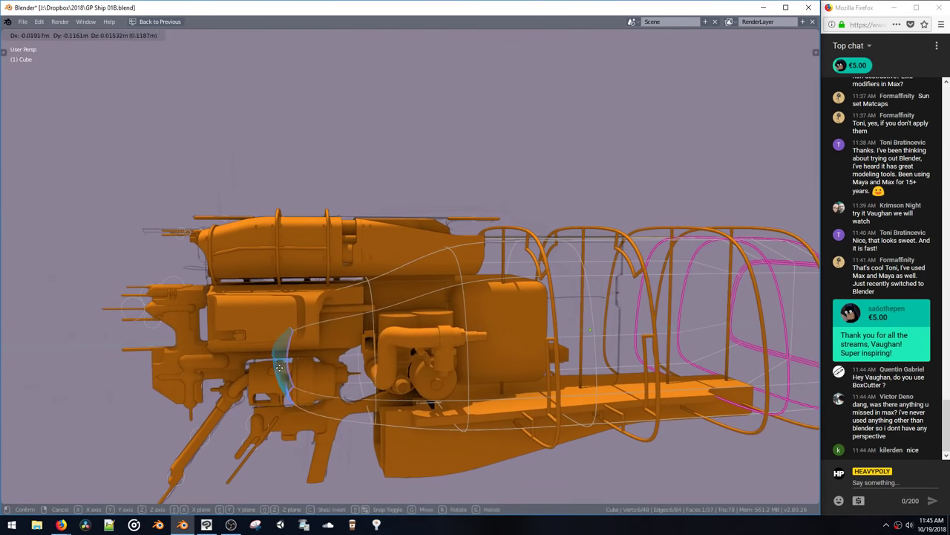
pyautogui.press('y')
pyautogui.click(296, 368)
pyautogui.press('space')
pyautogui.click(371, 458)
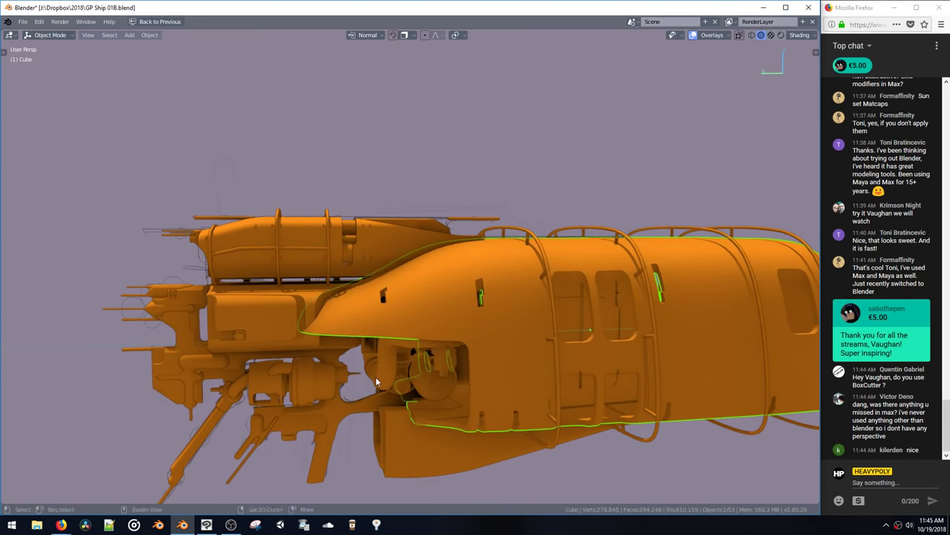
# Step: Move the hull's rear end face about -0.235 m along the Y axis, and return to Object Mode
pyautogui.moveTo(376, 376); pyautogui.dragTo(361, 391, button='middle')
pyautogui.press('Tab')
pyautogui.press('g')
pyautogui.press('y')
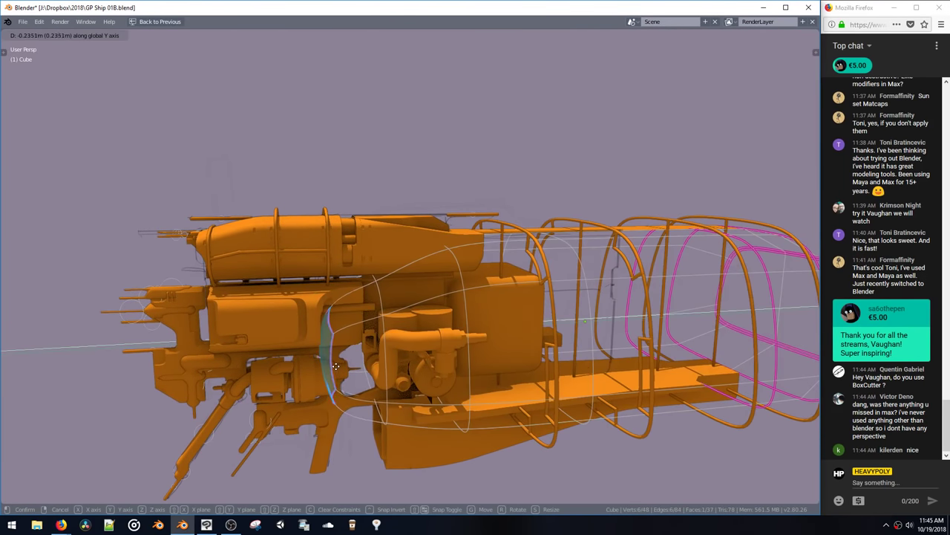
pyautogui.click(336, 366)
pyautogui.press('space')
pyautogui.click(345, 390)
# Step: Shorten the hull's tail further by moving its rear end face forward along the Y axis
pyautogui.moveTo(349, 385)
pyautogui.mouseDown(button='middle')
pyautogui.moveTo(350, 326)
pyautogui.moveTo(369, 317)
pyautogui.moveTo(352, 395)
pyautogui.mouseUp(button='middle')
pyautogui.press('g')
pyautogui.press('y')
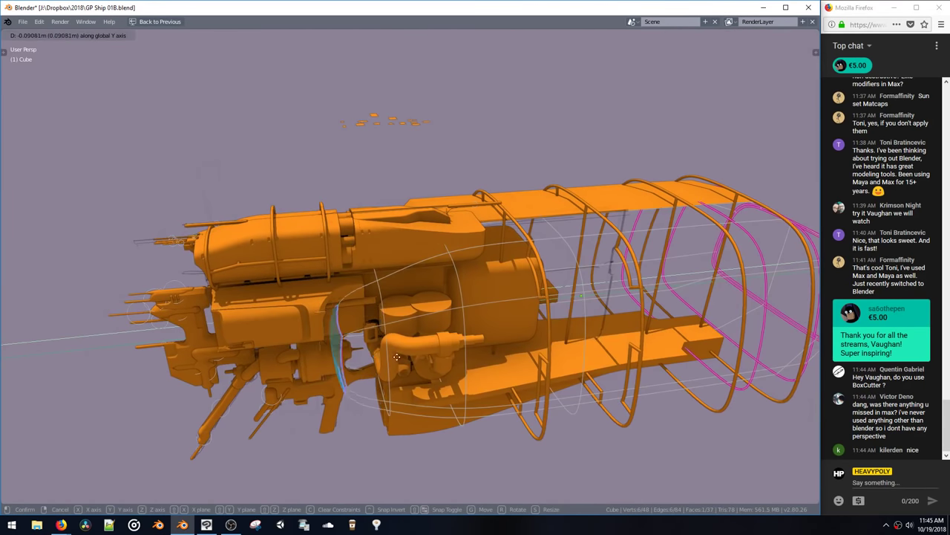
pyautogui.click(422, 356)
pyautogui.press('space')
pyautogui.click(424, 425)
pyautogui.moveTo(424, 420); pyautogui.dragTo(445, 389, button='middle')
# Step: Bevel the edges around the hull's rear end face with one segment, return to Object Mode and deselect everything
pyautogui.press('space')
pyautogui.click(453, 355)
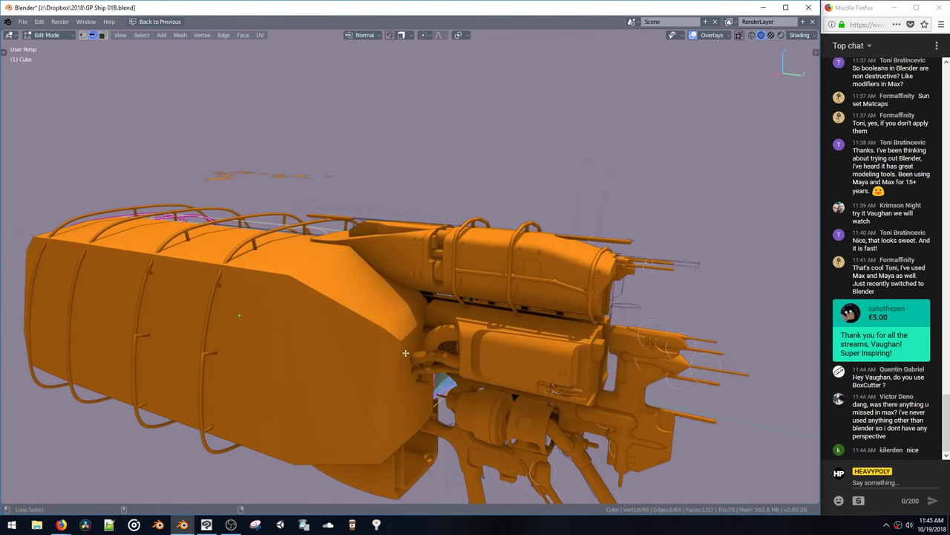
pyautogui.moveTo(388, 351); pyautogui.dragTo(322, 340, button='middle')
pyautogui.hotkey('ctrl', 'b')
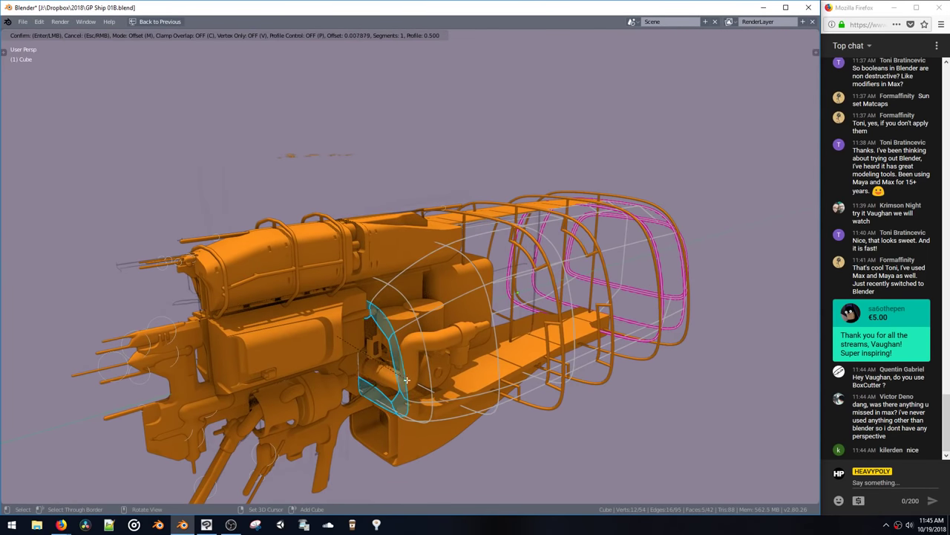
pyautogui.click(403, 374)
pyautogui.press('space')
pyautogui.click(406, 395)
pyautogui.moveTo(408, 396); pyautogui.dragTo(470, 348, button='middle')
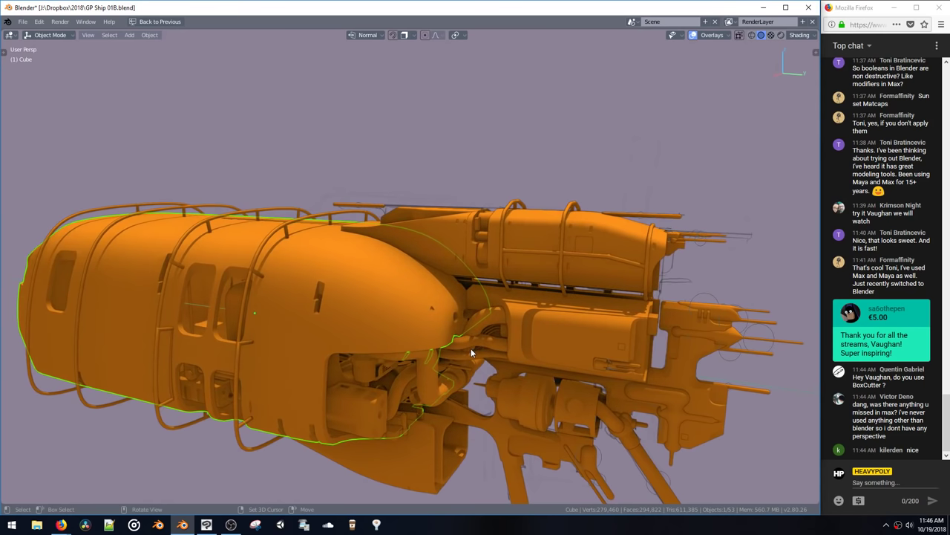
pyautogui.hotkey('alt', 'a')
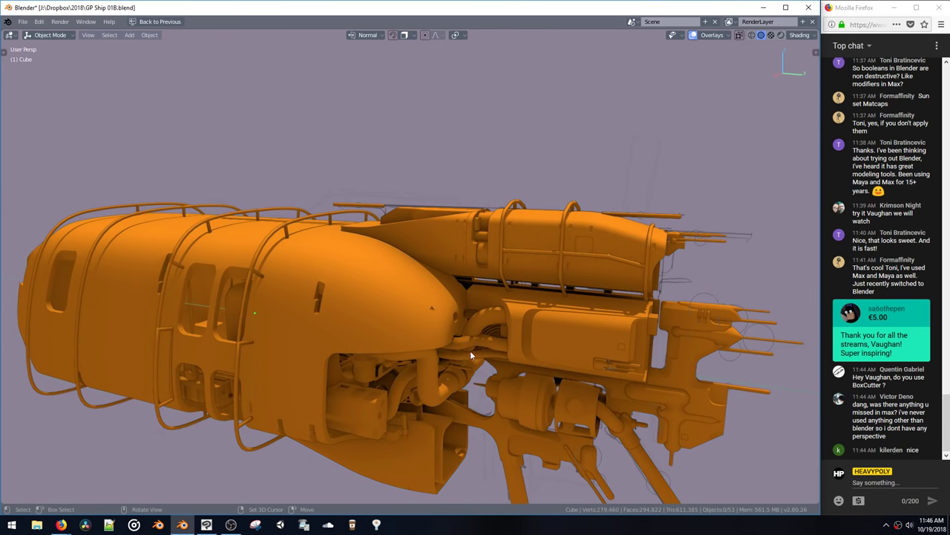
pyautogui.moveTo(468, 346); pyautogui.dragTo(421, 308, button='middle')
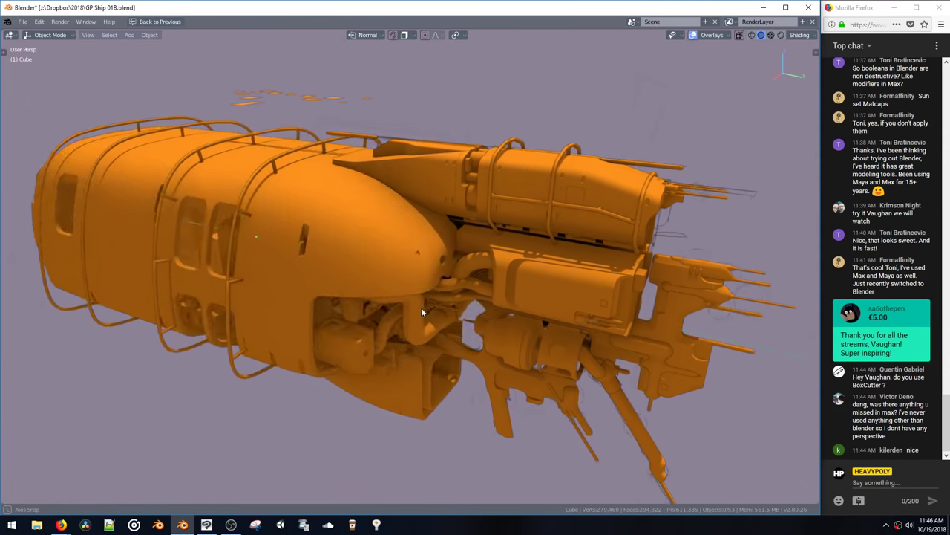
# Step: Try scaling the hull's beveled rear end section by 0.677 in Edit Mode
pyautogui.press('Tab')
pyautogui.moveTo(432, 265); pyautogui.dragTo(410, 290, button='middle')
pyautogui.press('s')
pyautogui.click(452, 260)
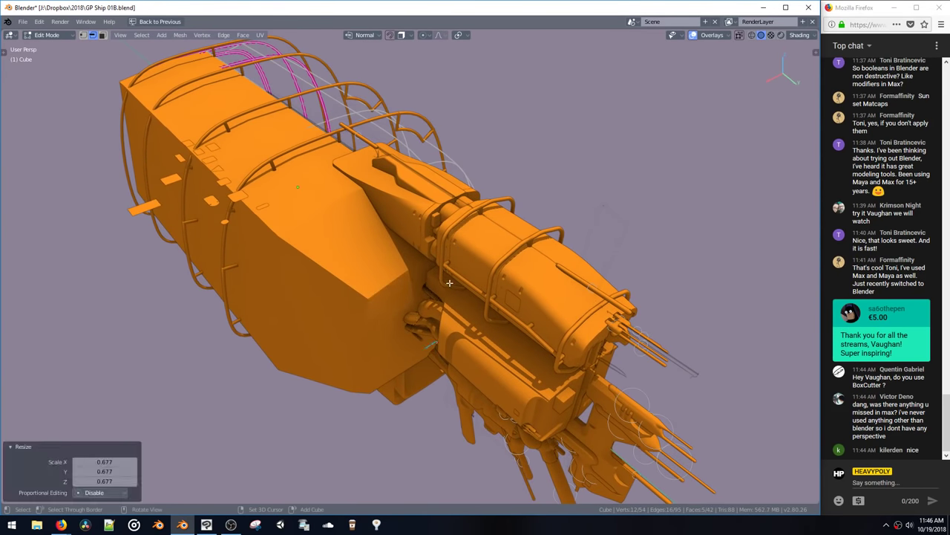
pyautogui.press('s')
pyautogui.click(450, 260)
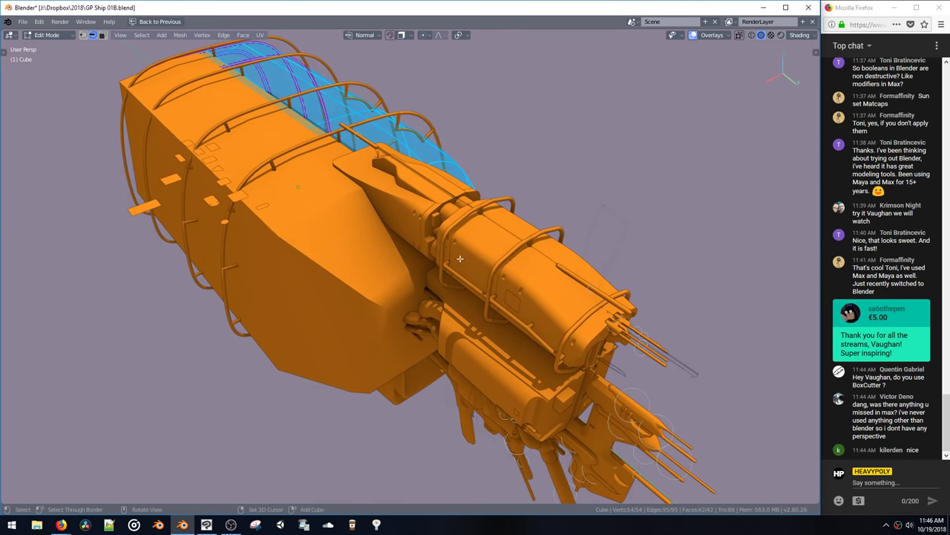
# Step: Try narrowing the whole hull mesh by scaling it along the X axis
pyautogui.press('s')
pyautogui.press('x')
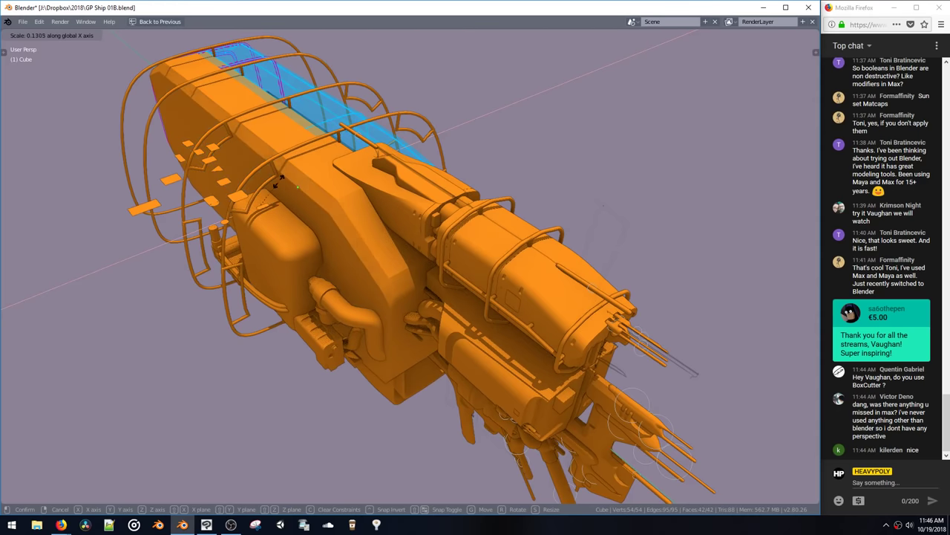
pyautogui.click(334, 228)
pyautogui.moveTo(334, 228)
pyautogui.mouseDown(button='middle')
pyautogui.moveTo(340, 204)
pyautogui.moveTo(332, 225)
pyautogui.mouseUp(button='middle')
# Step: Return to the full Modeling layout and display the hull's modifier stack
pyautogui.click(612, 318)
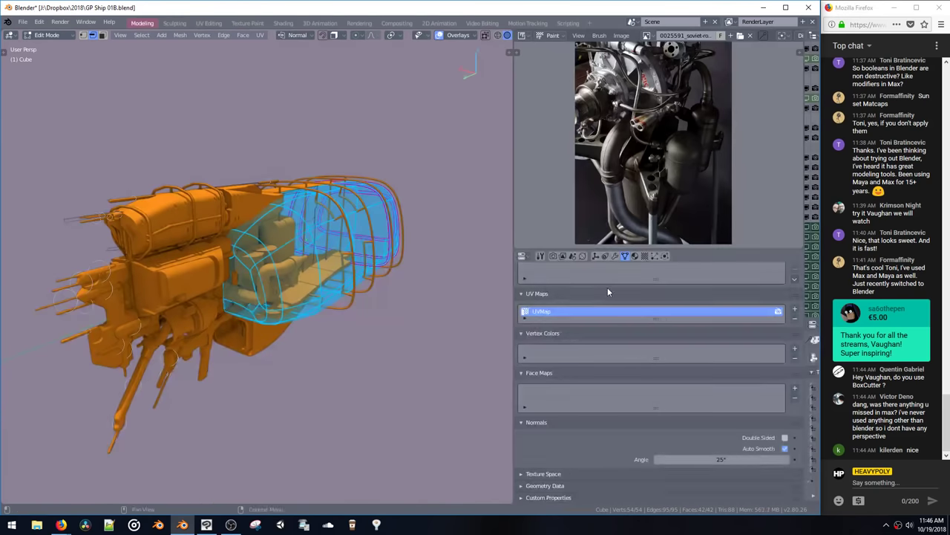
pyautogui.click(615, 256)
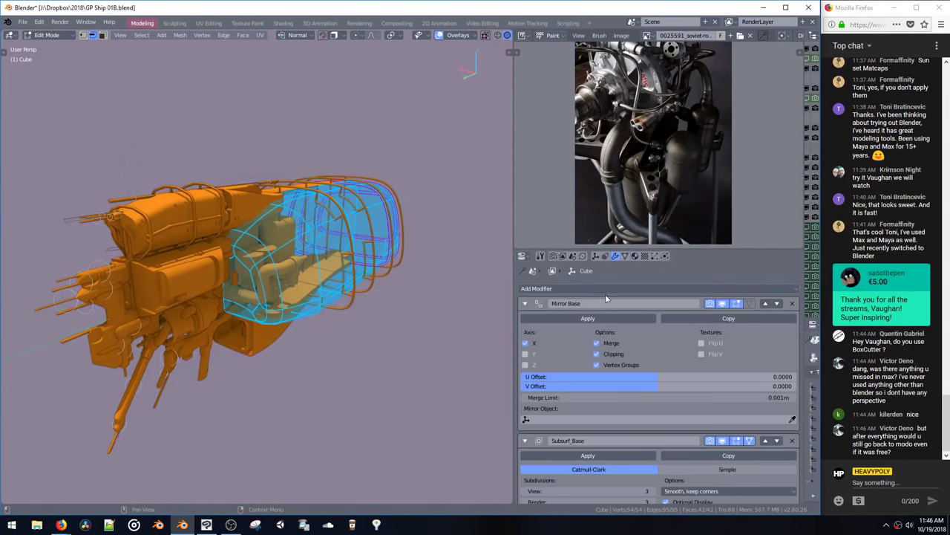
pyautogui.scroll(-5, 607, 305)
pyautogui.scroll(-3, 603, 318)
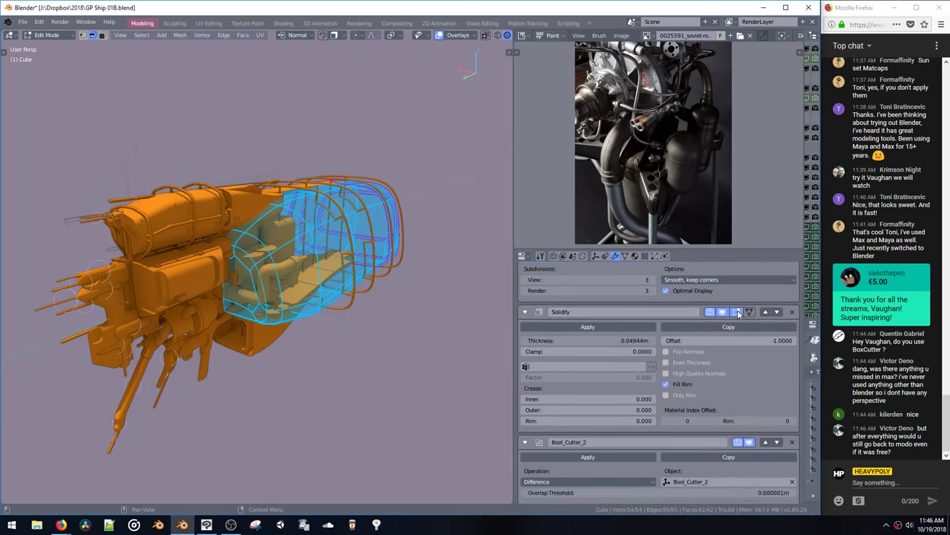
pyautogui.scroll(4, 739, 316)
# Step: Turn the Subsurf_Base modifier's Edit Mode display off and on twice
pyautogui.click(737, 354)
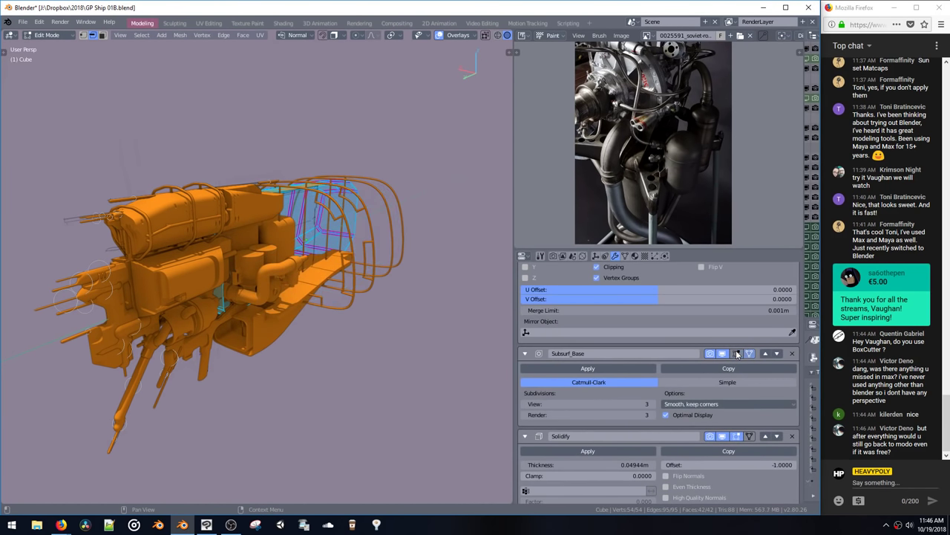
pyautogui.click(737, 354)
pyautogui.click(737, 353)
pyautogui.click(738, 354)
# Step: Turn the Mirror Base modifier's Edit Mode display off and on repeatedly
pyautogui.scroll(2, 733, 386)
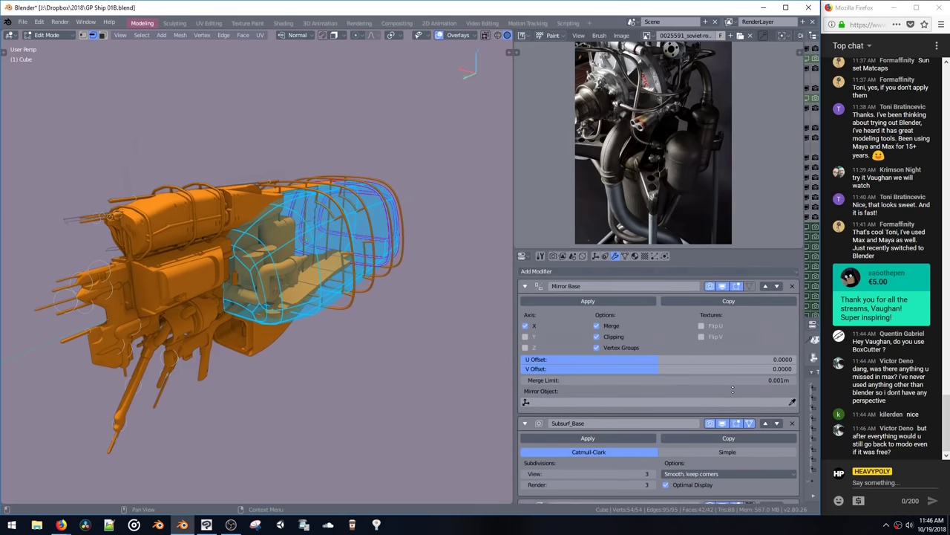
pyautogui.click(737, 287)
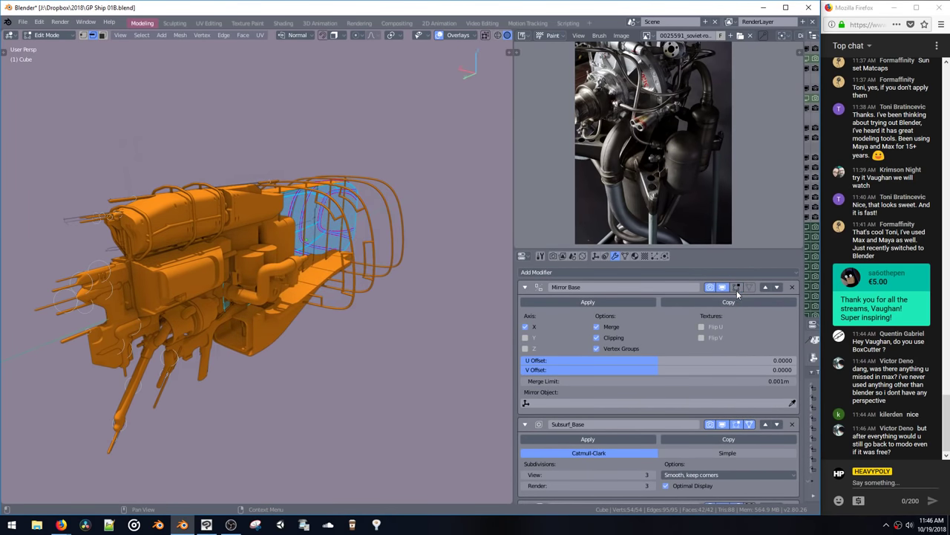
pyautogui.click(737, 288)
pyautogui.click(736, 288)
pyautogui.click(737, 288)
pyautogui.click(736, 288)
pyautogui.click(737, 288)
# Step: Turn the Subsurf_Base modifier's Edit Mode display off and on twice again to compare the hull
pyautogui.scroll(-2, 722, 358)
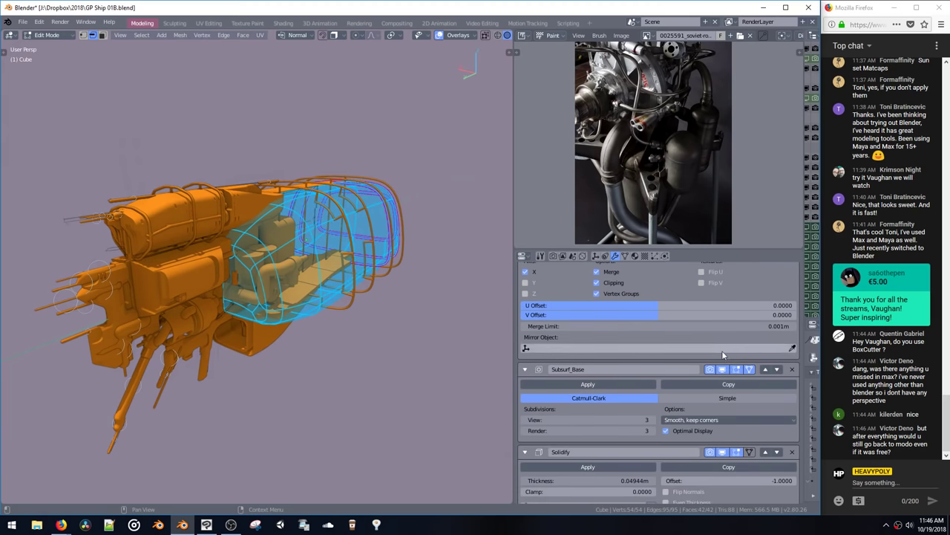
pyautogui.click(738, 369)
pyautogui.click(738, 369)
pyautogui.click(737, 369)
pyautogui.click(738, 369)
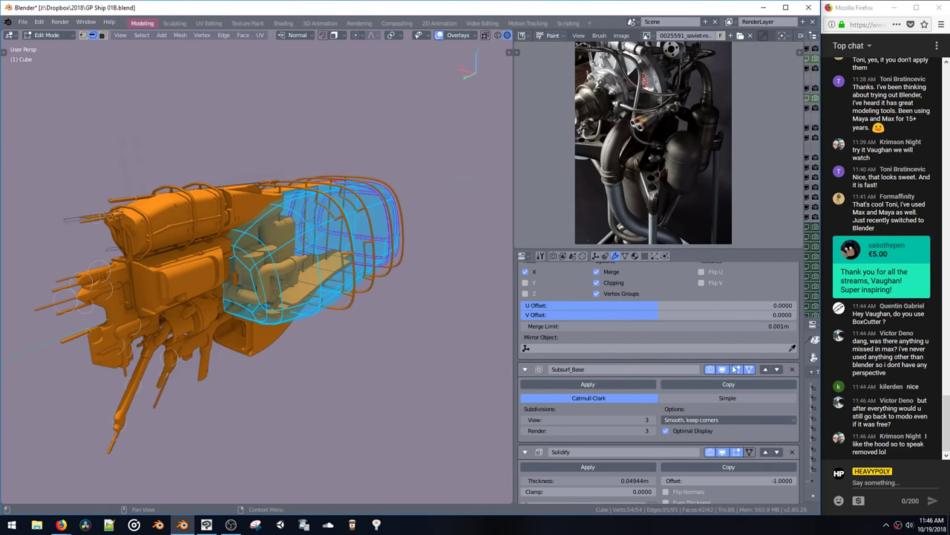
# Step: Switch the hull to Object Mode and review its Mirror Base and Subsurf_Base modifiers
pyautogui.moveTo(234, 223); pyautogui.dragTo(372, 242, button='middle')
pyautogui.press('space')
pyautogui.click(272, 369)
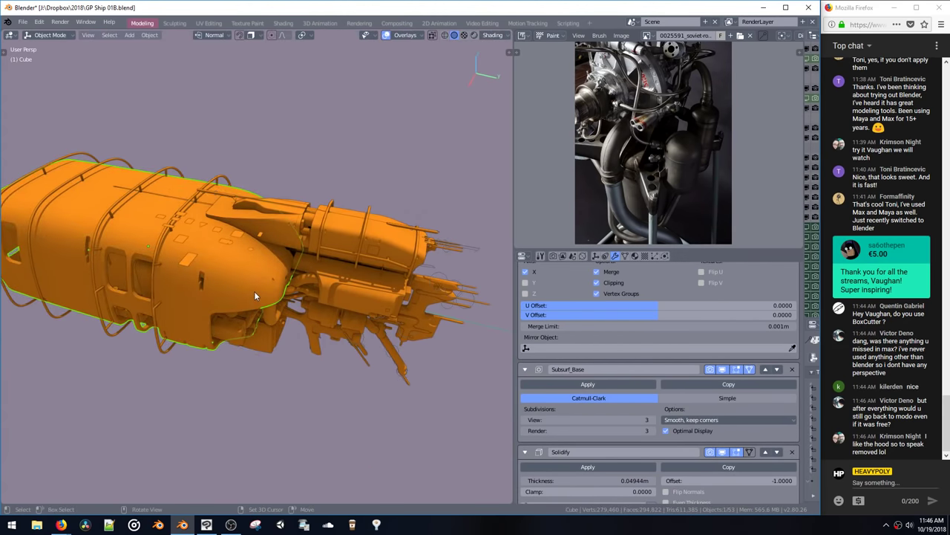
pyautogui.moveTo(732, 421); pyautogui.dragTo(734, 443, button='middle')
pyautogui.moveTo(739, 349); pyautogui.dragTo(741, 373, button='middle')
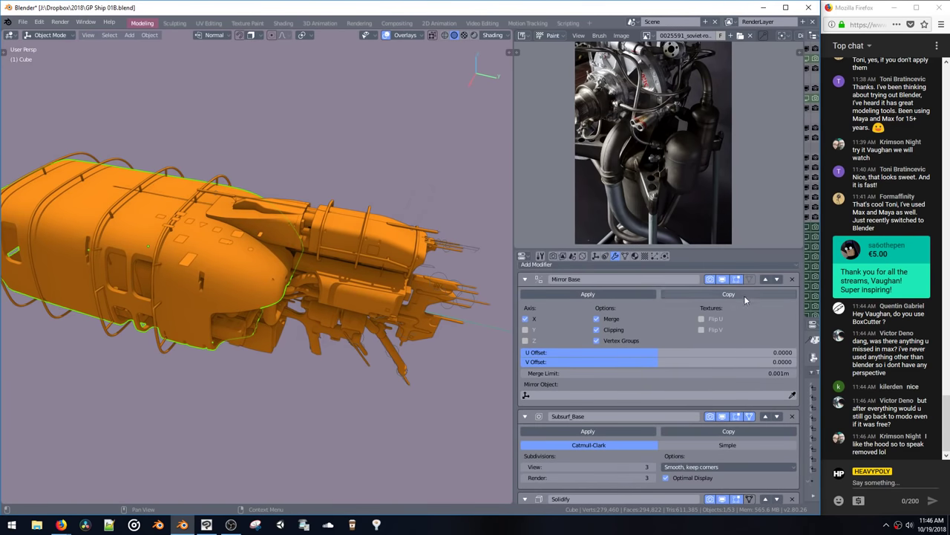
pyautogui.moveTo(717, 404); pyautogui.dragTo(714, 323, button='middle')
# Step: Put the hull in Edit Mode and look through its Solidify and Bool_Cutter modifiers
pyautogui.press('space')
pyautogui.click(266, 265)
pyautogui.moveTo(265, 265); pyautogui.dragTo(303, 244, button='middle')
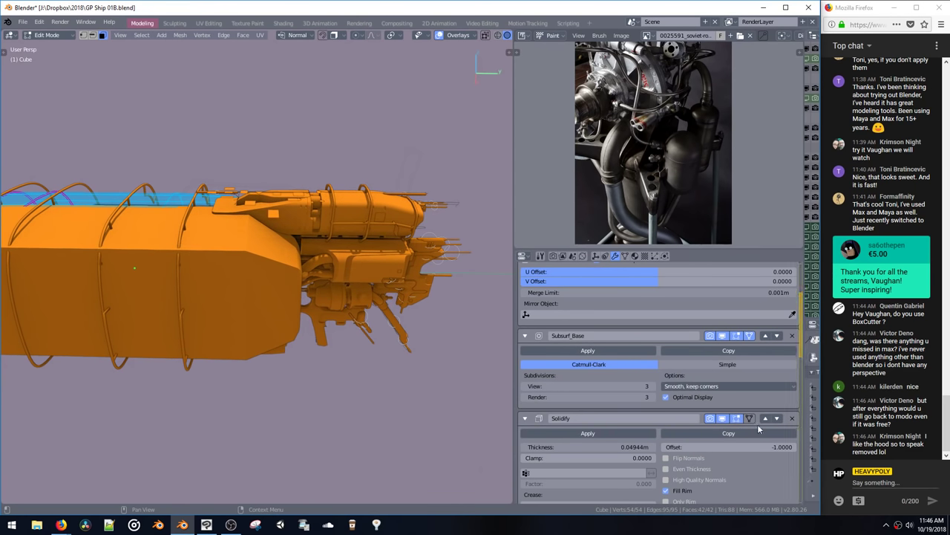
pyautogui.scroll(-6, 759, 429)
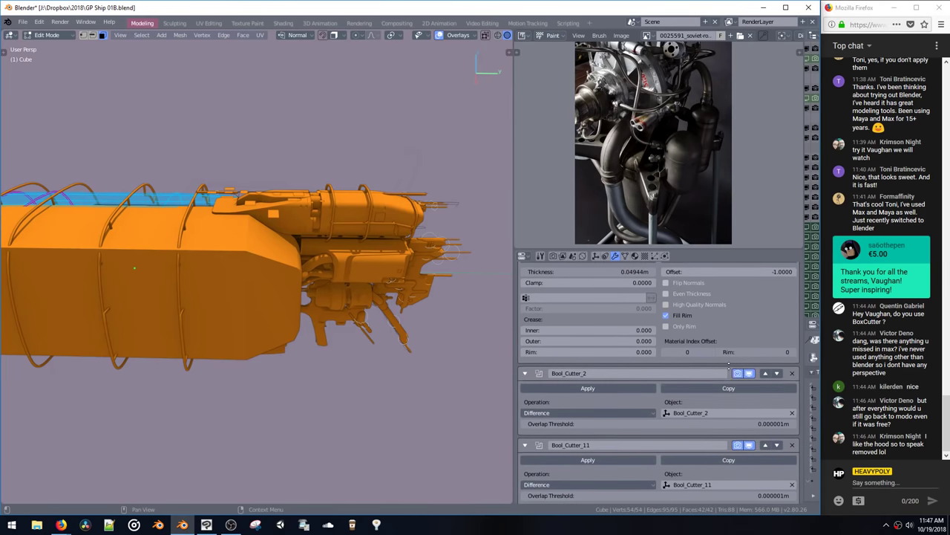
pyautogui.scroll(-5, 729, 364)
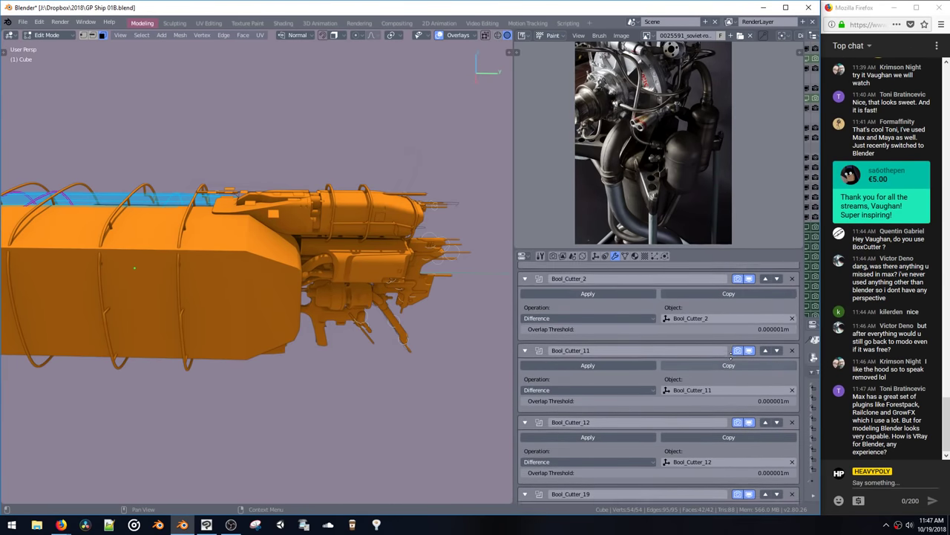
pyautogui.scroll(12, 731, 357)
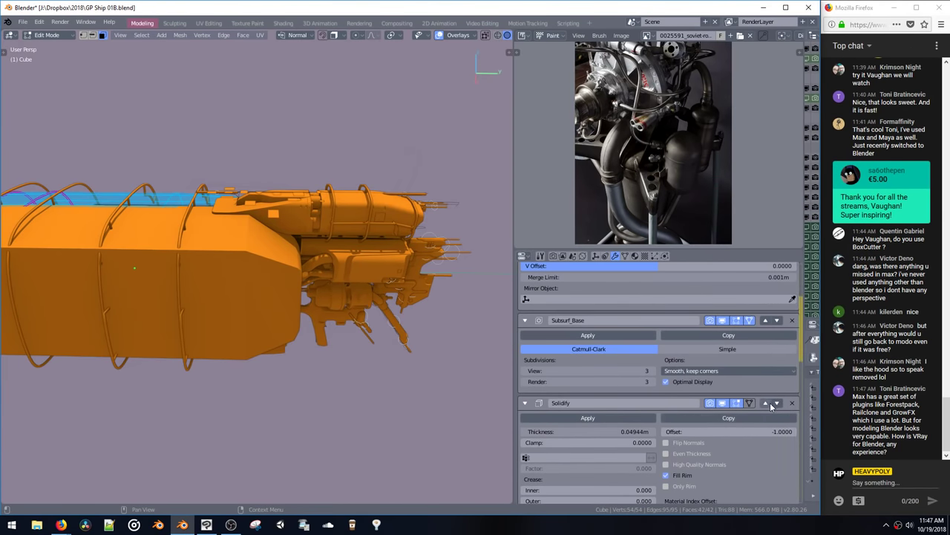
# Step: Move the hull's Solidify modifier above Subsurf_Base and Mirror Base, and delete it
pyautogui.click(770, 403)
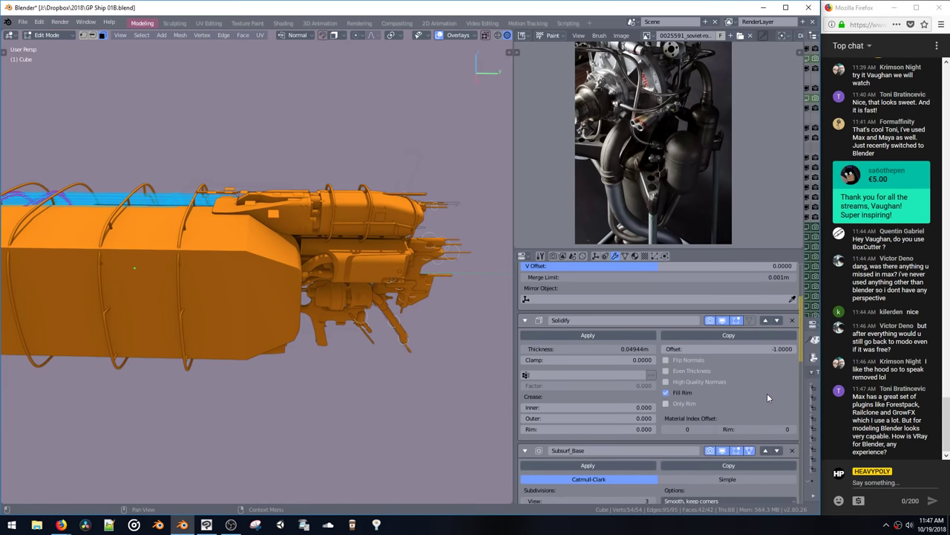
pyautogui.scroll(4, 768, 397)
pyautogui.click(765, 396)
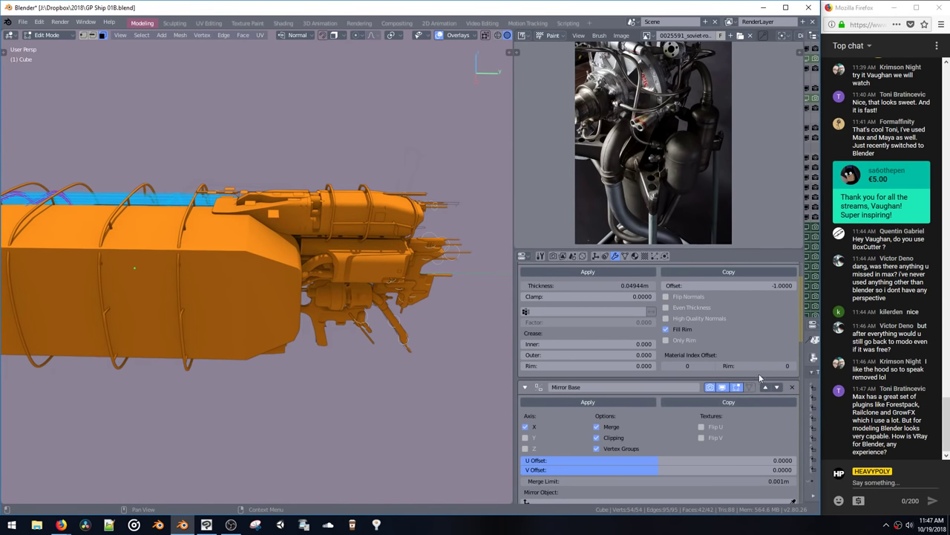
pyautogui.scroll(2, 760, 379)
pyautogui.click(792, 304)
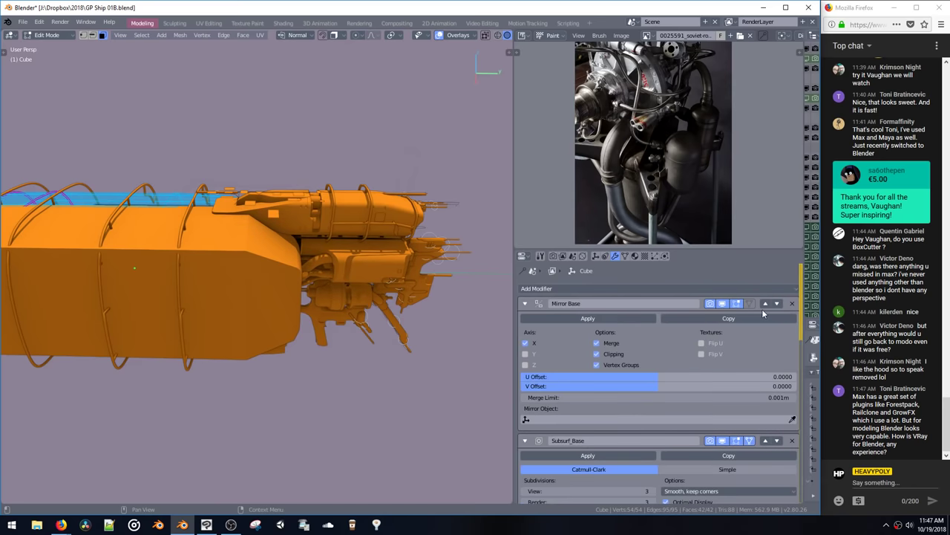
# Step: Delete the Mirror Base and Subsurf_Base modifiers from the hull, and inspect the bare half mesh
pyautogui.moveTo(321, 215); pyautogui.dragTo(421, 236, button='middle')
pyautogui.hotkey('ctrl', 'space')
pyautogui.hotkey('ctrl', 'space')
pyautogui.click(398, 290)
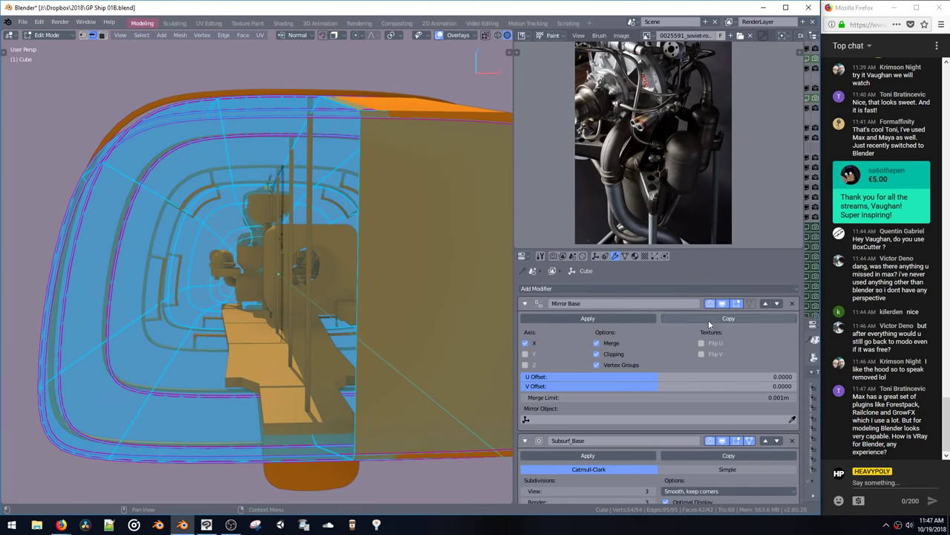
pyautogui.click(792, 303)
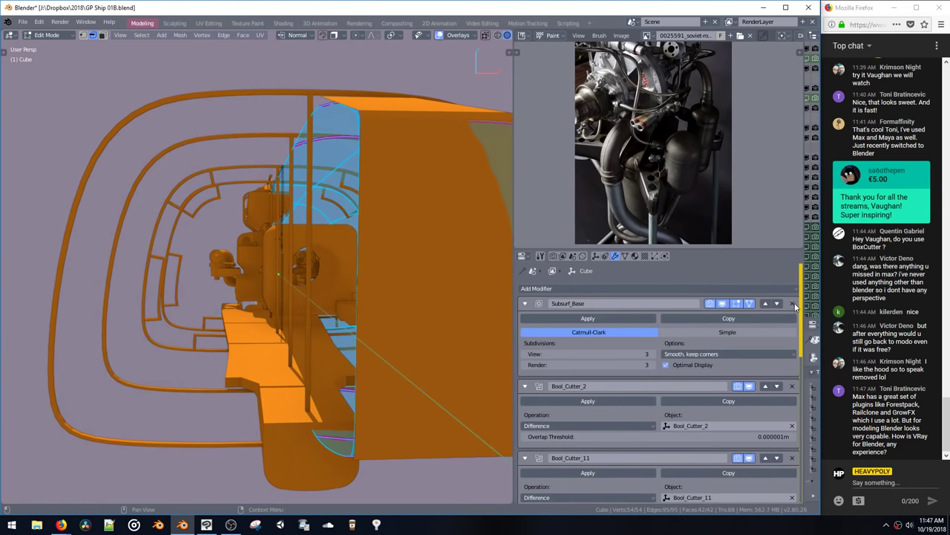
pyautogui.click(793, 303)
pyautogui.moveTo(407, 247); pyautogui.dragTo(259, 248, button='middle')
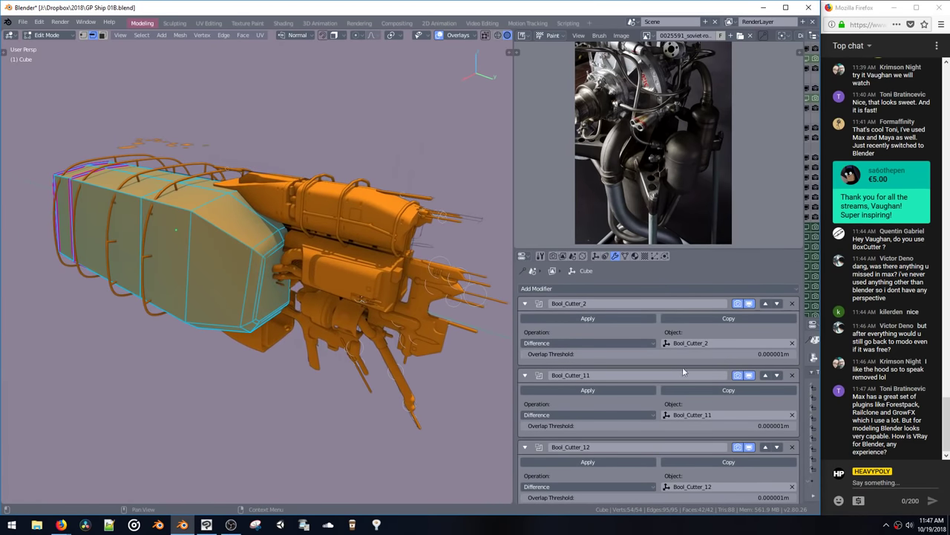
# Step: Delete the Bool_Cutter_20 modifier that has no cutter object from the hull's stack
pyautogui.moveTo(683, 370); pyautogui.dragTo(674, 315, button='middle')
pyautogui.scroll(-4, 672, 315)
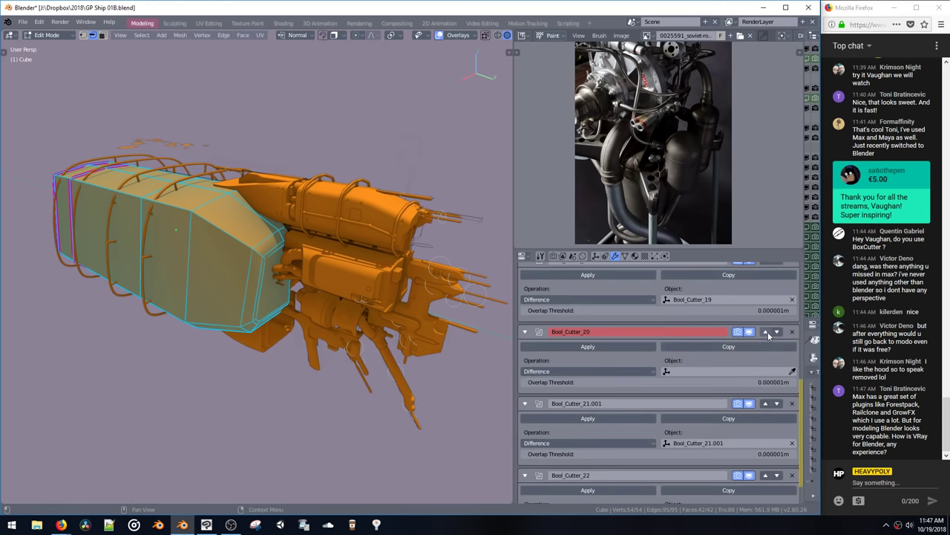
pyautogui.click(792, 332)
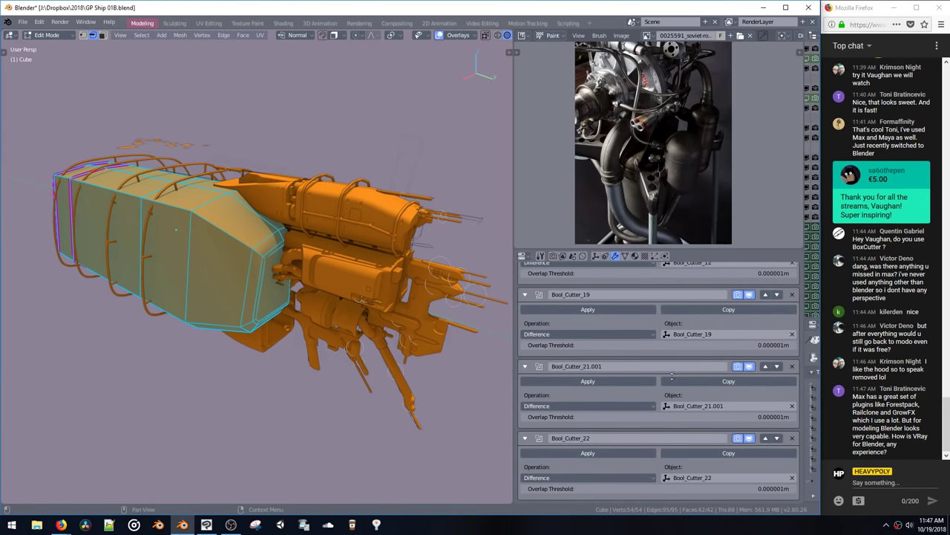
# Step: Check the hull's boolean cut-outs in Object Mode from several angles, and return it to Edit Mode
pyautogui.scroll(15, 672, 377)
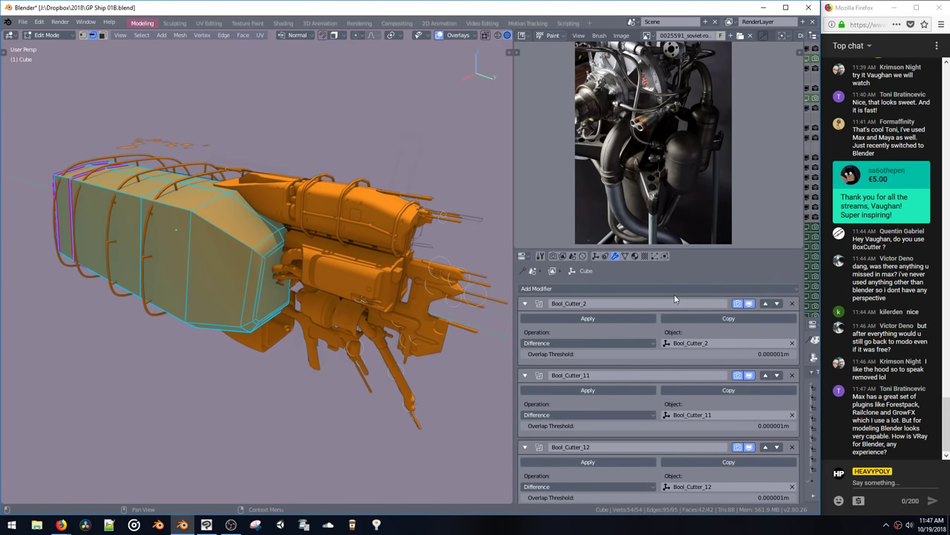
pyautogui.click(672, 289)
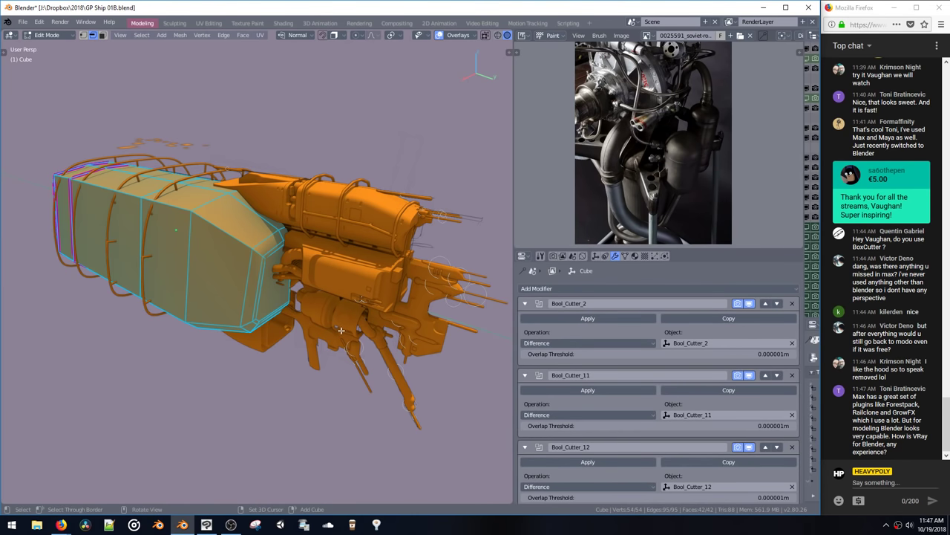
pyautogui.moveTo(327, 261); pyautogui.dragTo(471, 254, button='middle')
pyautogui.press('space')
pyautogui.click(471, 332)
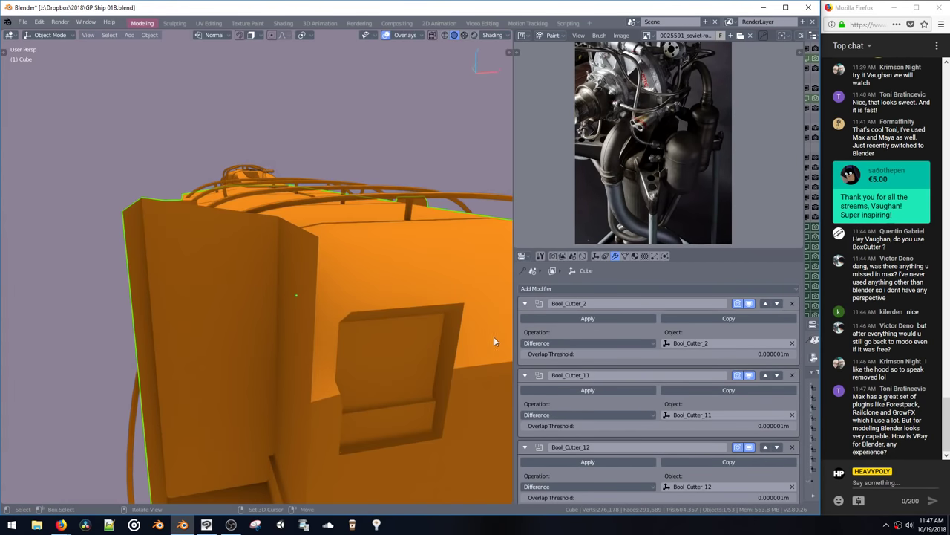
pyautogui.moveTo(495, 340); pyautogui.dragTo(386, 364, button='middle')
pyautogui.moveTo(386, 364); pyautogui.dragTo(350, 341, button='middle')
pyautogui.press('space')
pyautogui.click(373, 318)
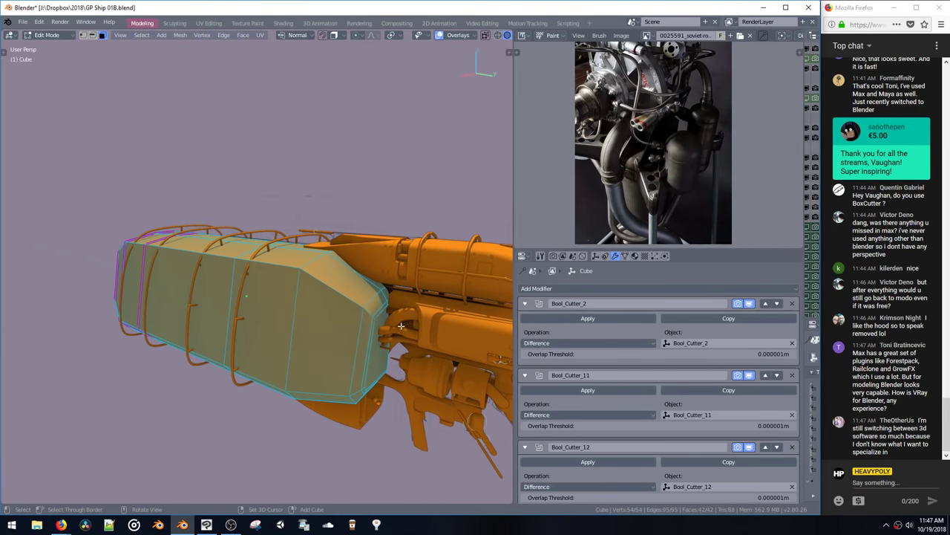
# Step: Add the Mirror Base modifier on the X axis to the hull and move it above all the Bool_Cutter modifiers
pyautogui.moveTo(631, 354); pyautogui.dragTo(631, 342, button='middle')
pyautogui.scroll(-10, 631, 343)
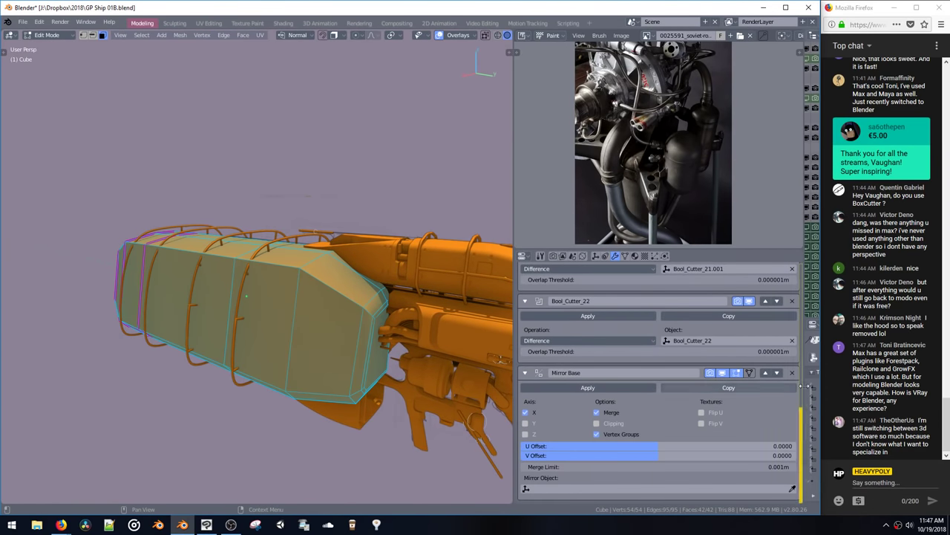
pyautogui.click(766, 372)
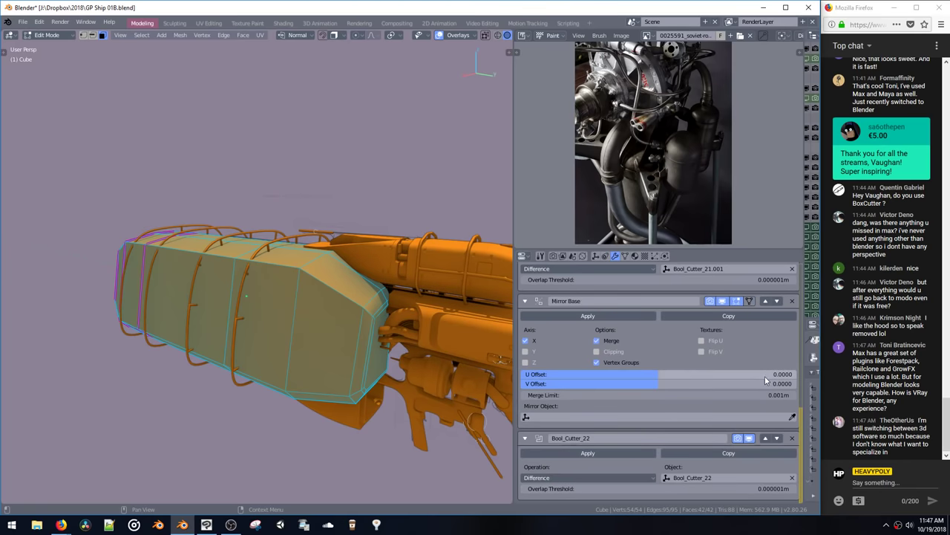
pyautogui.click(766, 300)
pyautogui.scroll(4, 768, 356)
pyautogui.click(765, 340)
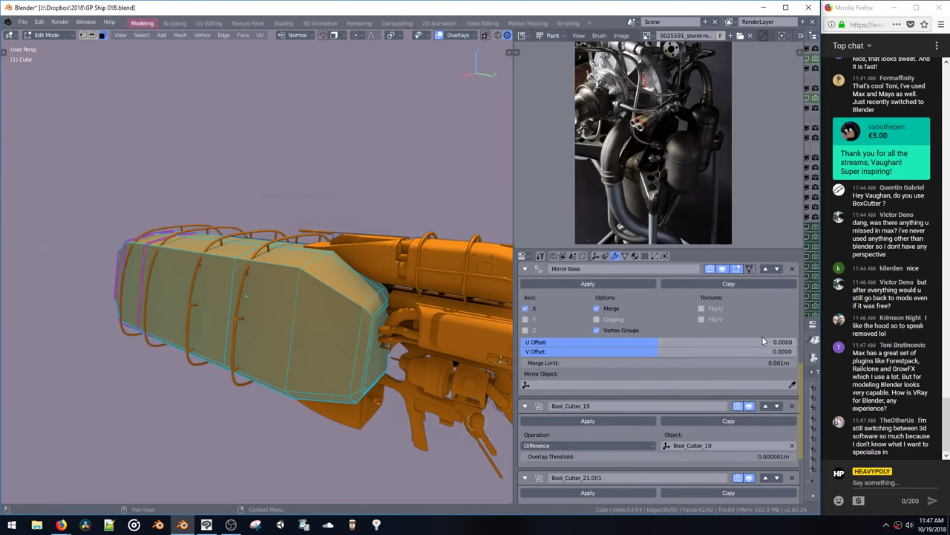
pyautogui.click(765, 340)
pyautogui.scroll(3, 765, 368)
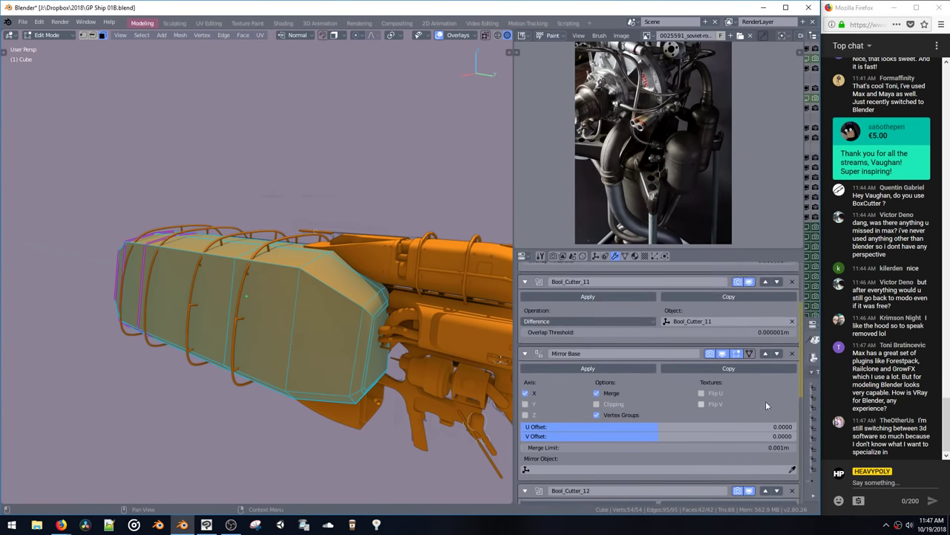
pyautogui.click(767, 356)
pyautogui.scroll(2, 765, 337)
pyautogui.click(766, 342)
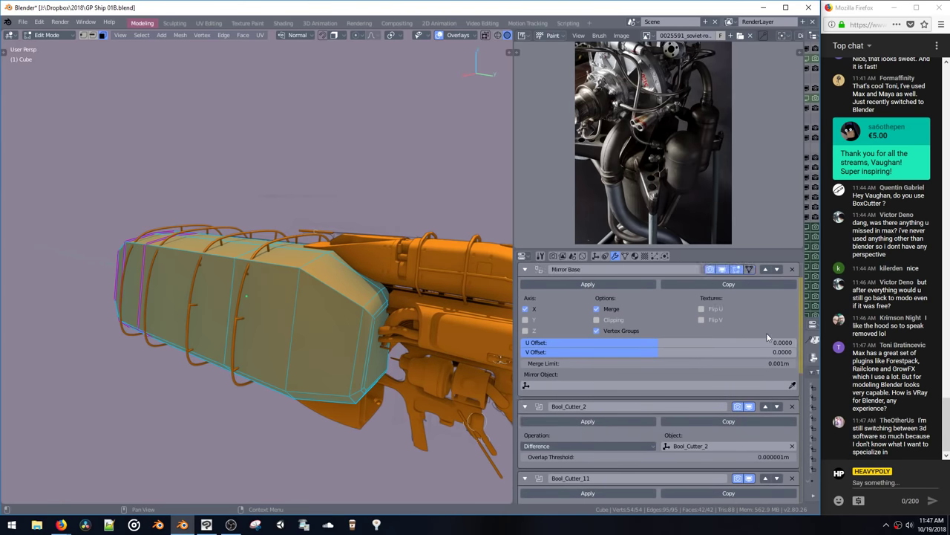
pyautogui.scroll(2, 767, 342)
# Step: Examine the hull's half mesh from the front and rear, toggling the Mirror Base modifier's viewport display
pyautogui.moveTo(318, 298); pyautogui.dragTo(455, 301, button='middle')
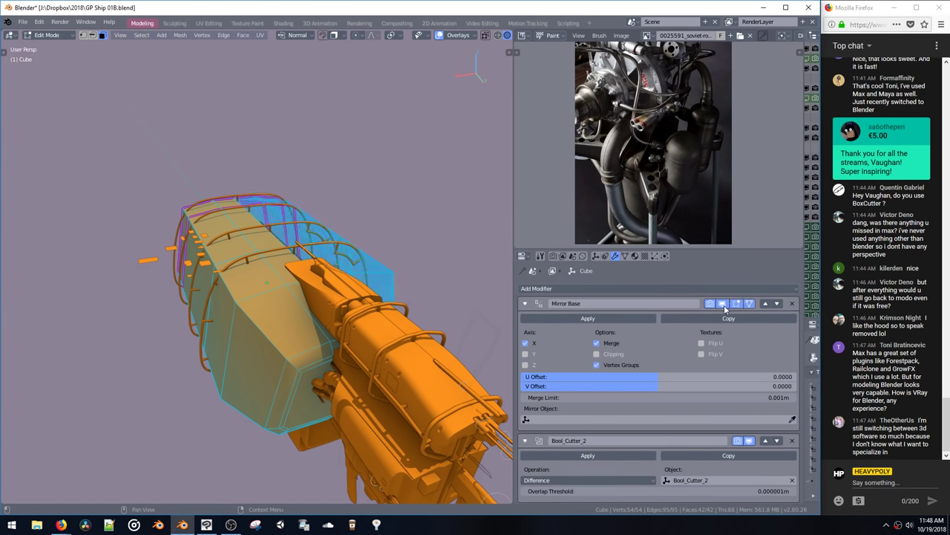
pyautogui.moveTo(420, 298); pyautogui.dragTo(338, 278, button='middle')
pyautogui.click(394, 253)
pyautogui.moveTo(394, 252); pyautogui.dragTo(276, 321, button='middle')
pyautogui.hotkey('ctrl', 'l')
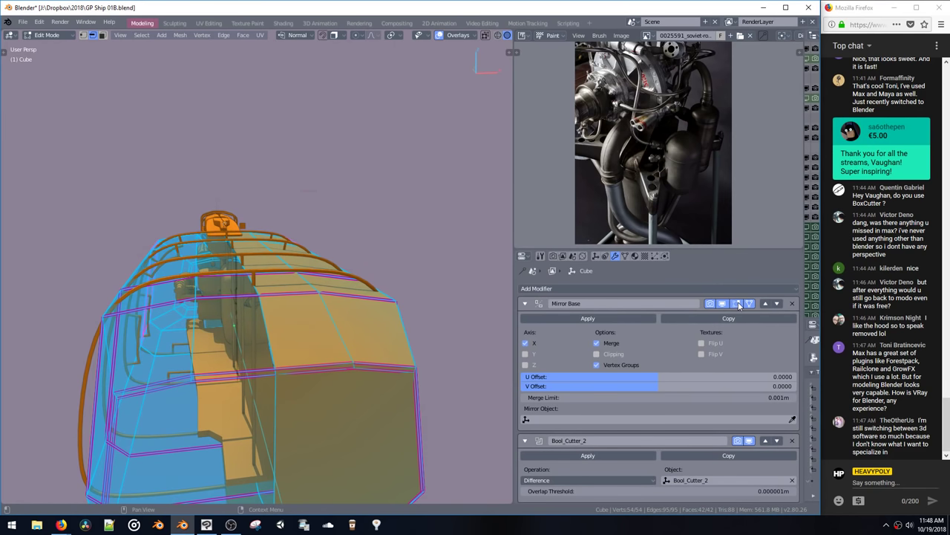
pyautogui.click(723, 304)
pyautogui.moveTo(293, 331); pyautogui.dragTo(475, 346, button='middle')
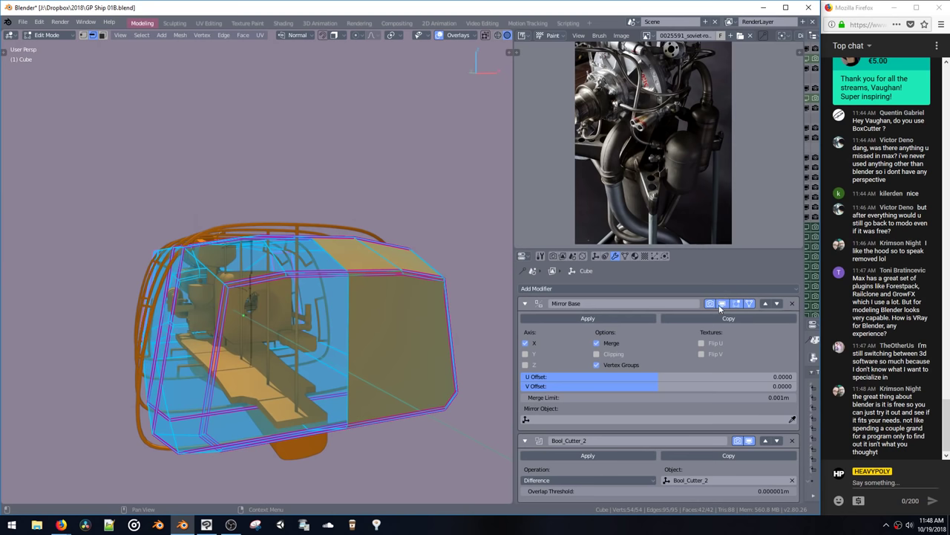
# Step: Add the Subsurf_Base modifier with three subdivision levels to the hull and view the mesh from below
pyautogui.click(690, 288)
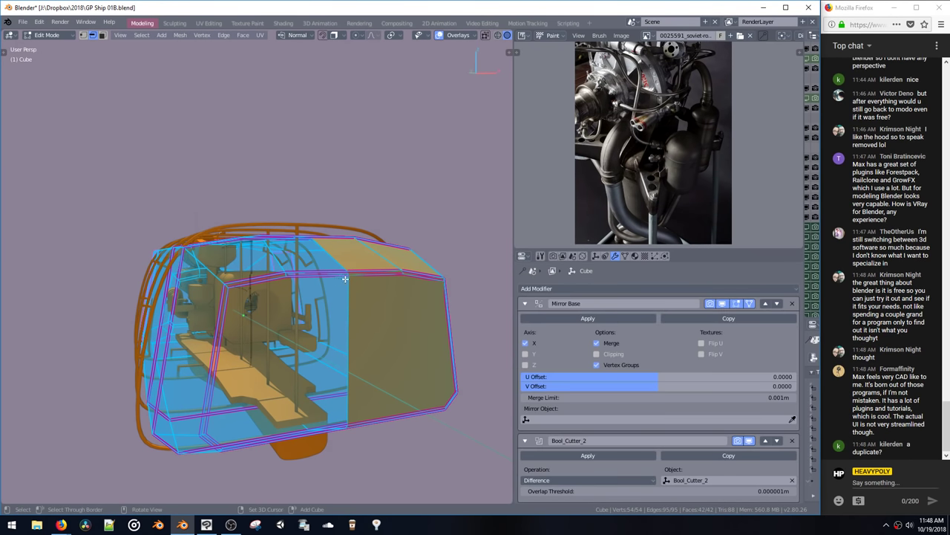
pyautogui.moveTo(349, 279); pyautogui.dragTo(331, 260, button='middle')
pyautogui.moveTo(288, 285); pyautogui.dragTo(285, 201, button='middle')
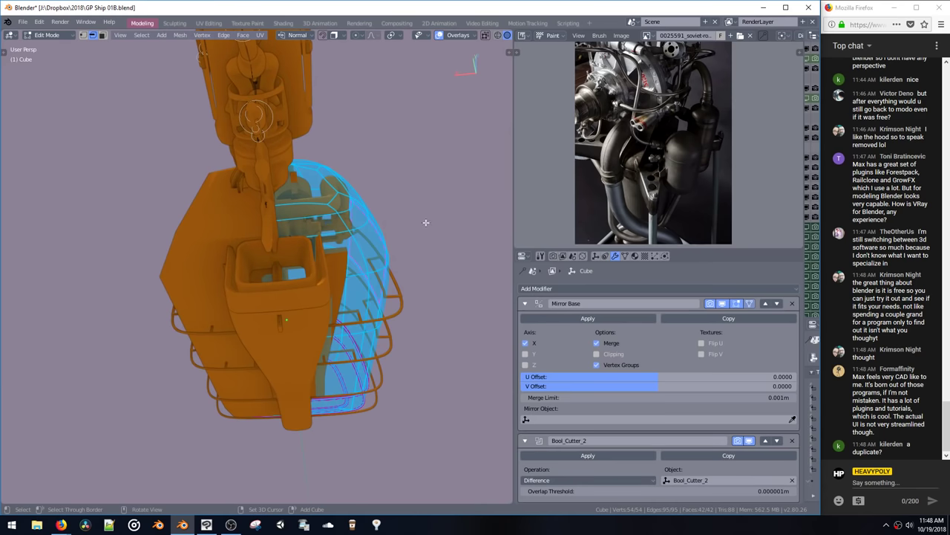
# Step: Flip the hull's half mesh to the opposite side by scaling it -1 along X about the 3D cursor, and make its normals consistent
pyautogui.press('s')
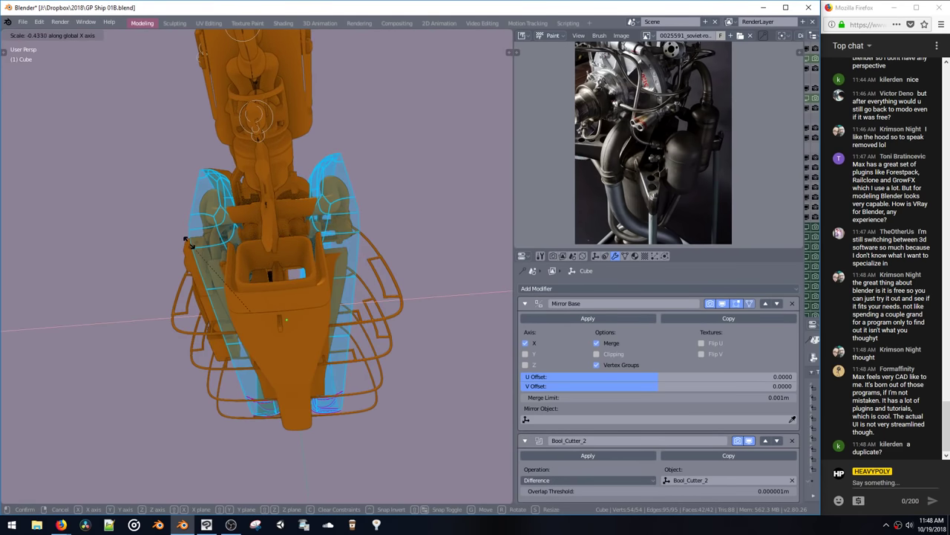
pyautogui.click(202, 247)
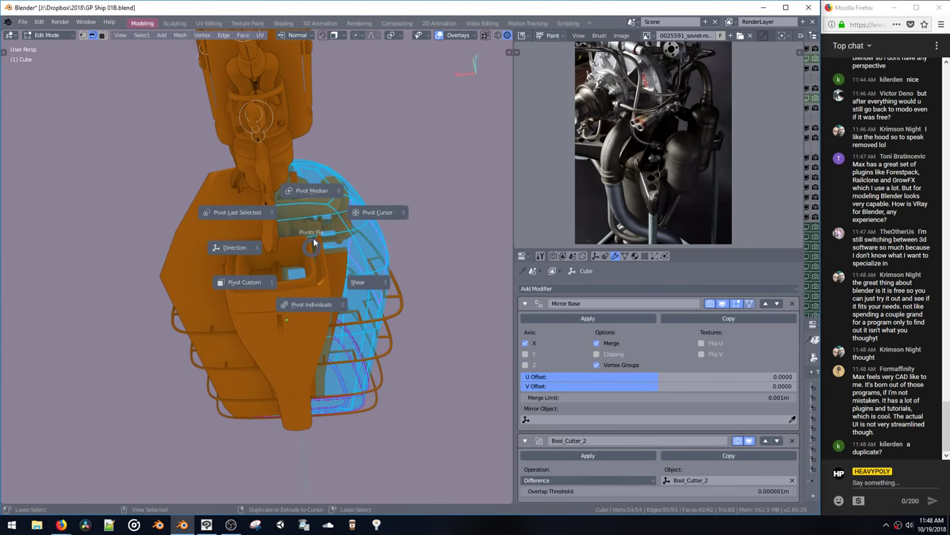
pyautogui.hotkey('alt', 'a')
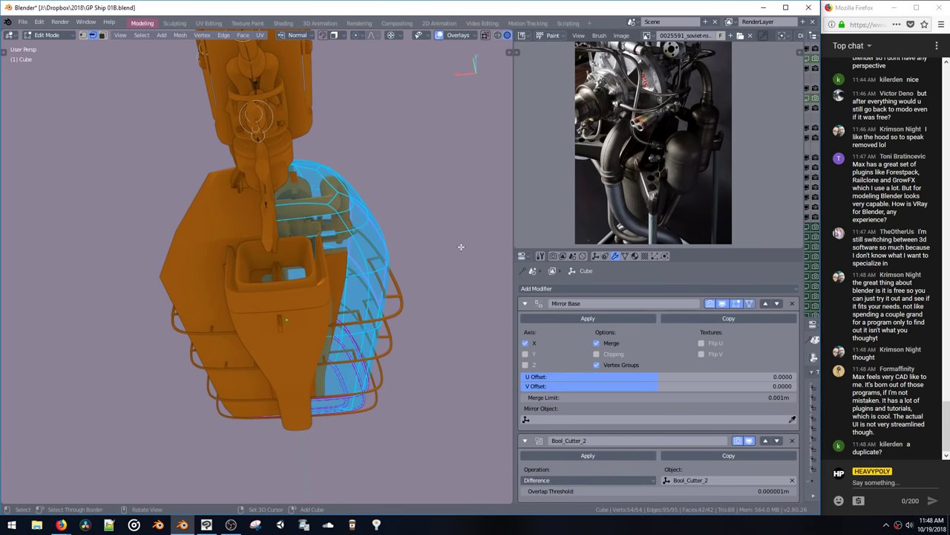
pyautogui.press('s')
pyautogui.press('x')
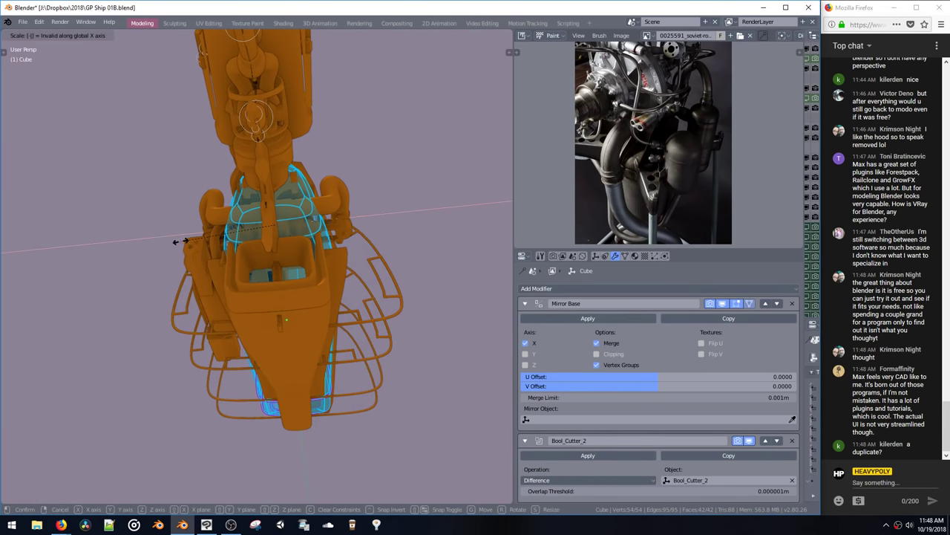
pyautogui.press('1')
pyautogui.press('Return')
pyautogui.hotkey('ctrl', 'n')
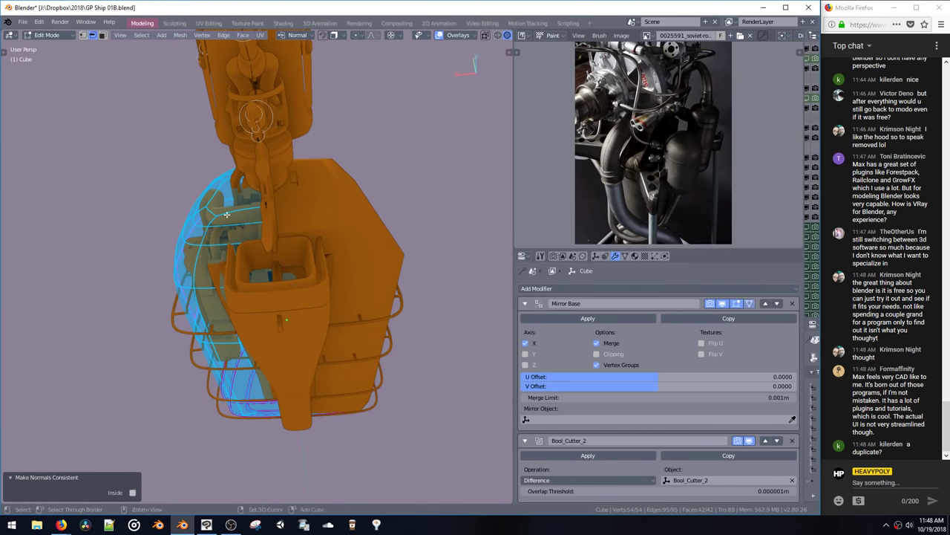
# Step: Check the flipped hull in Object Mode from the side, and return it to Edit Mode
pyautogui.moveTo(209, 233); pyautogui.dragTo(315, 268, button='middle')
pyautogui.press('space')
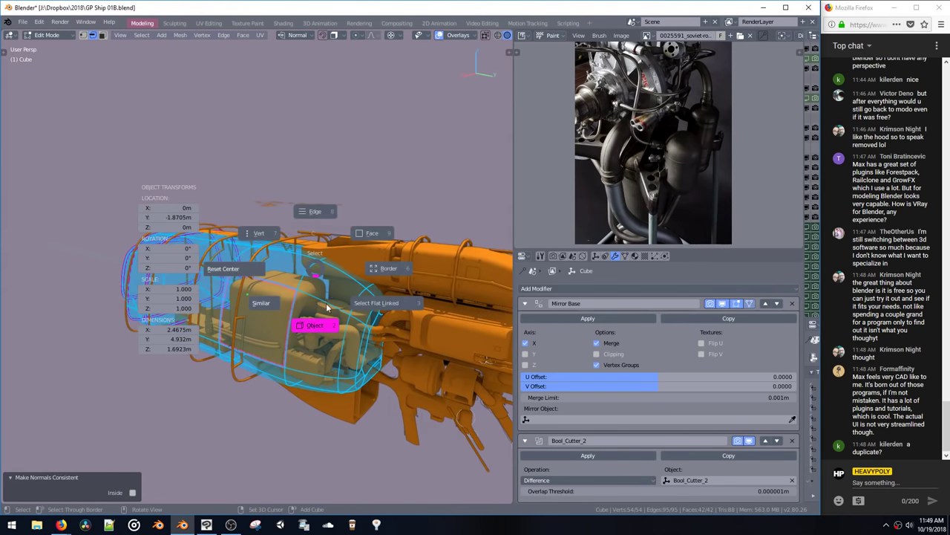
pyautogui.click(325, 320)
pyautogui.moveTo(323, 319); pyautogui.dragTo(324, 321, button='middle')
pyautogui.press('space')
pyautogui.moveTo(333, 246); pyautogui.dragTo(338, 243, button='middle')
# Step: Collapse the settings of all the Bool_Cutter modifiers and Subsurf_Base in the hull's stack
pyautogui.scroll(-10, 666, 312)
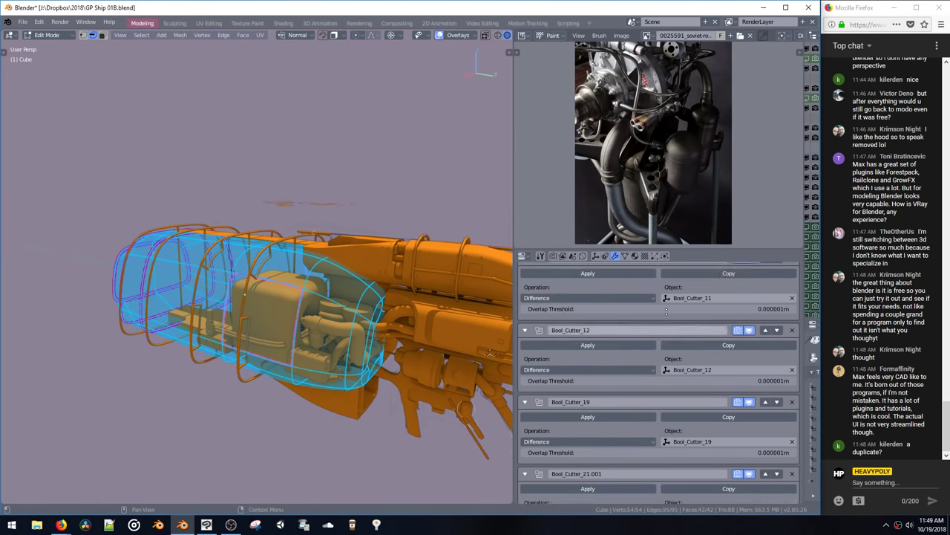
pyautogui.scroll(8, 666, 311)
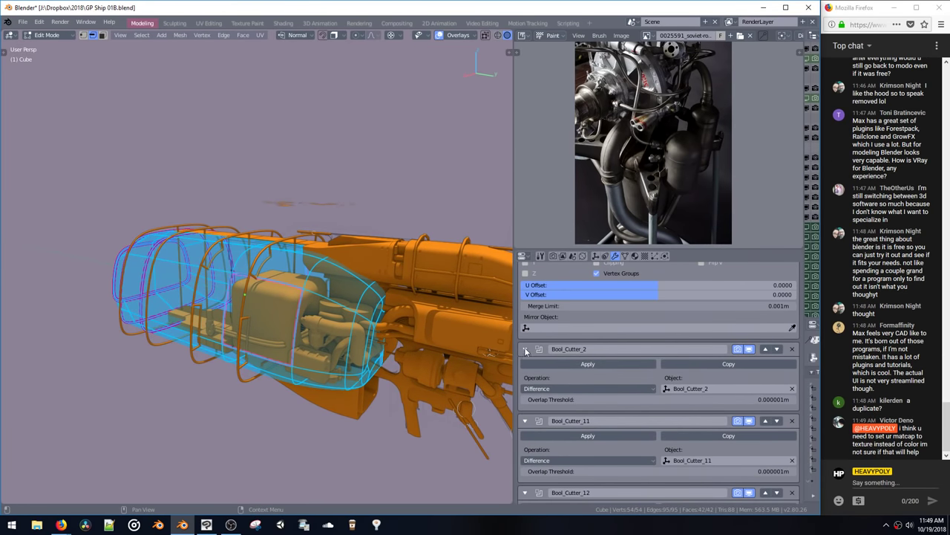
pyautogui.click(526, 349)
pyautogui.click(526, 366)
pyautogui.moveTo(530, 399); pyautogui.dragTo(527, 346, button='middle')
pyautogui.click(526, 385)
pyautogui.click(526, 379)
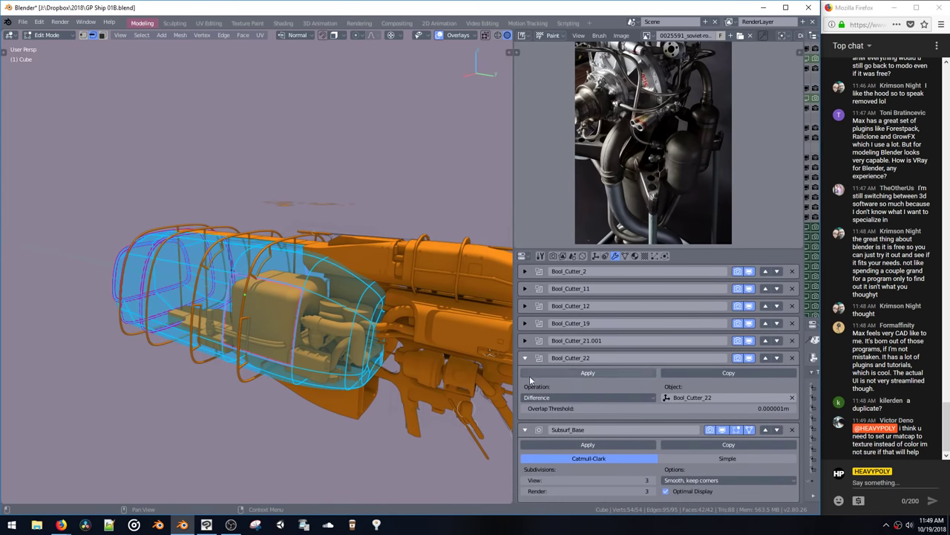
pyautogui.click(527, 360)
pyautogui.click(525, 431)
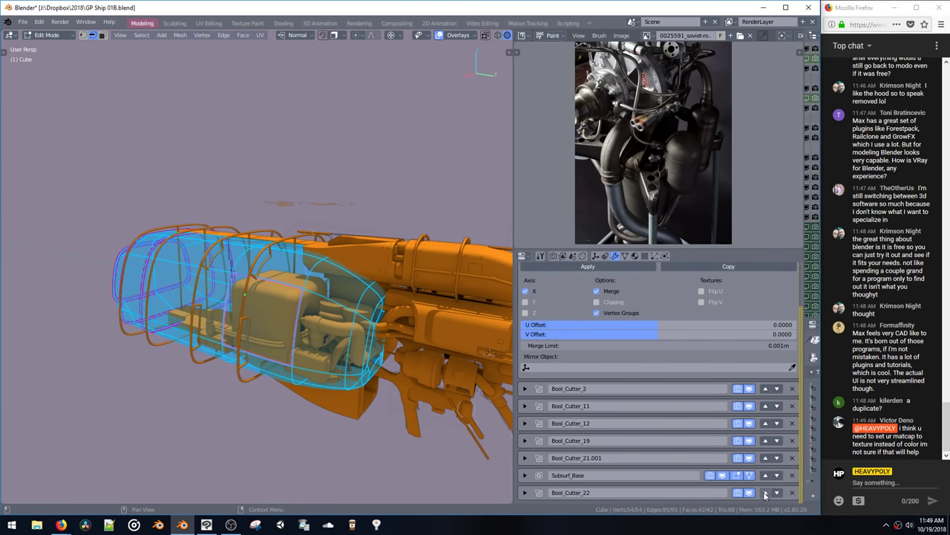
# Step: Move Subsurf_Base above all the Bool_Cutter modifiers, directly beneath Mirror Base, and inspect the hull in Object Mode
pyautogui.click(766, 440)
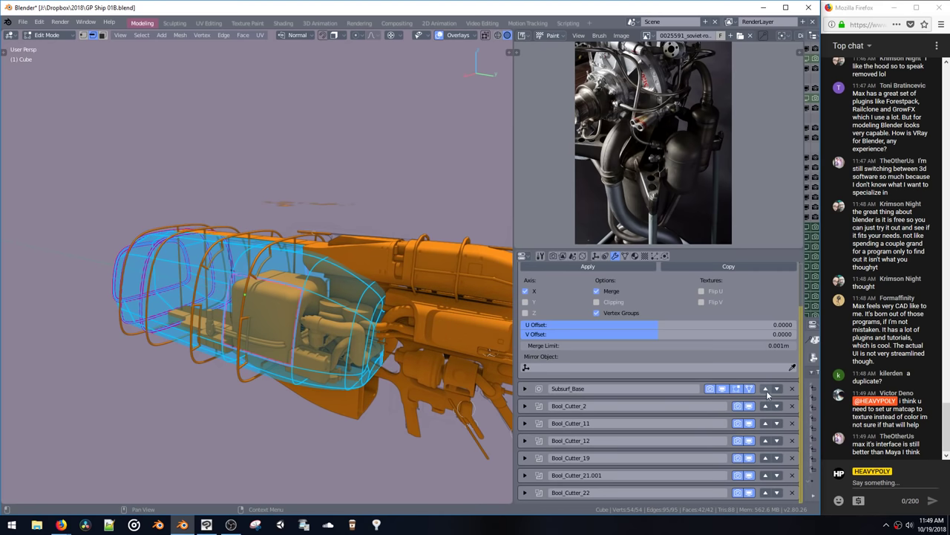
pyautogui.press('Tab')
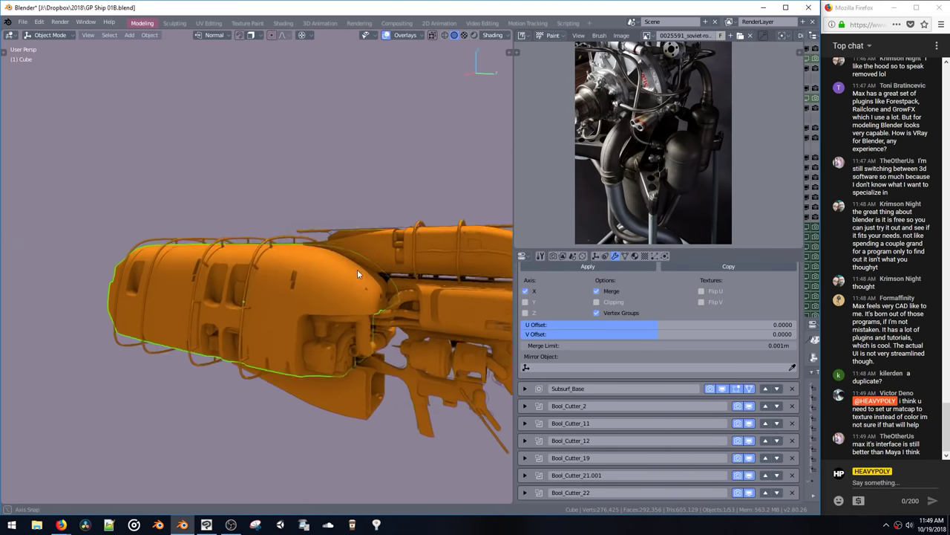
pyautogui.moveTo(357, 274); pyautogui.dragTo(451, 301, button='middle')
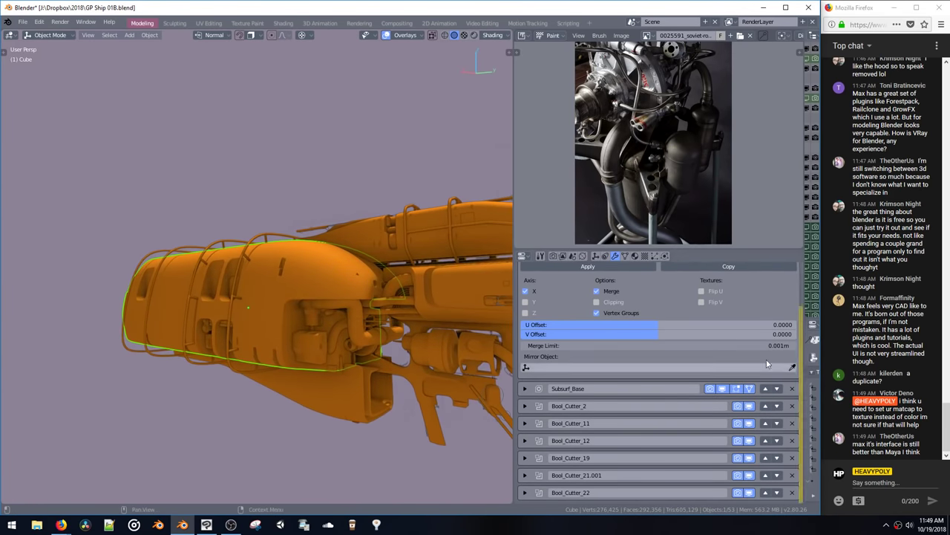
# Step: Collapse the Mirror Base settings and add a Solidify modifier to the hull
pyautogui.moveTo(768, 363); pyautogui.dragTo(710, 407, button='middle')
pyautogui.click(524, 304)
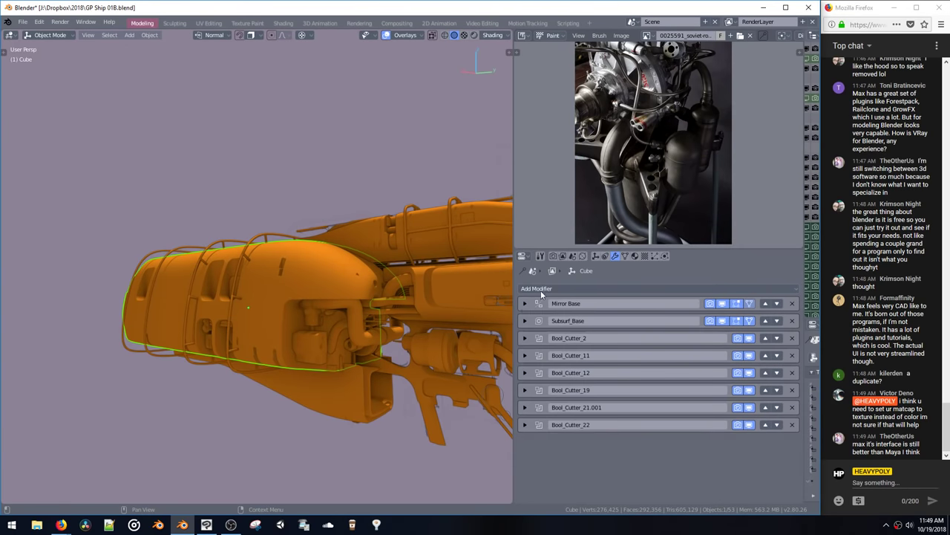
pyautogui.click(543, 289)
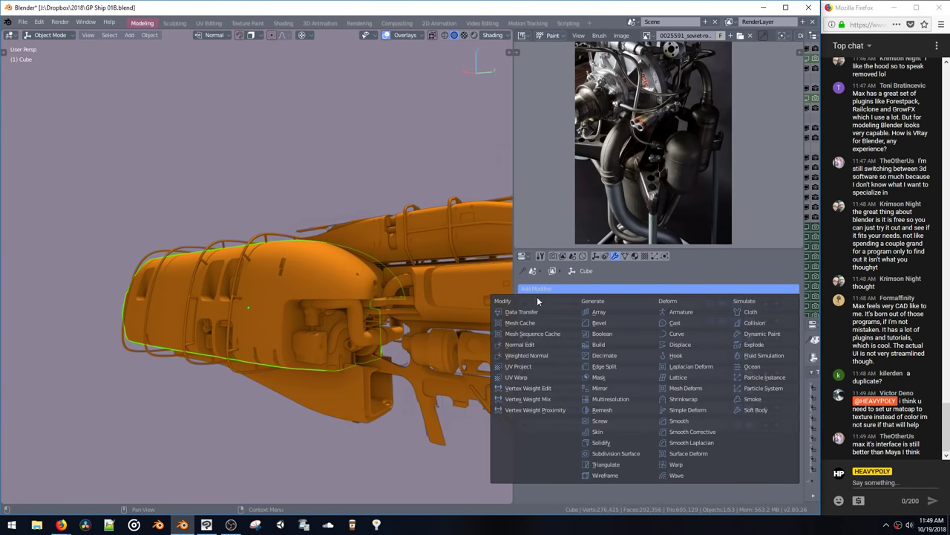
pyautogui.click(631, 442)
pyautogui.scroll(-2, 710, 419)
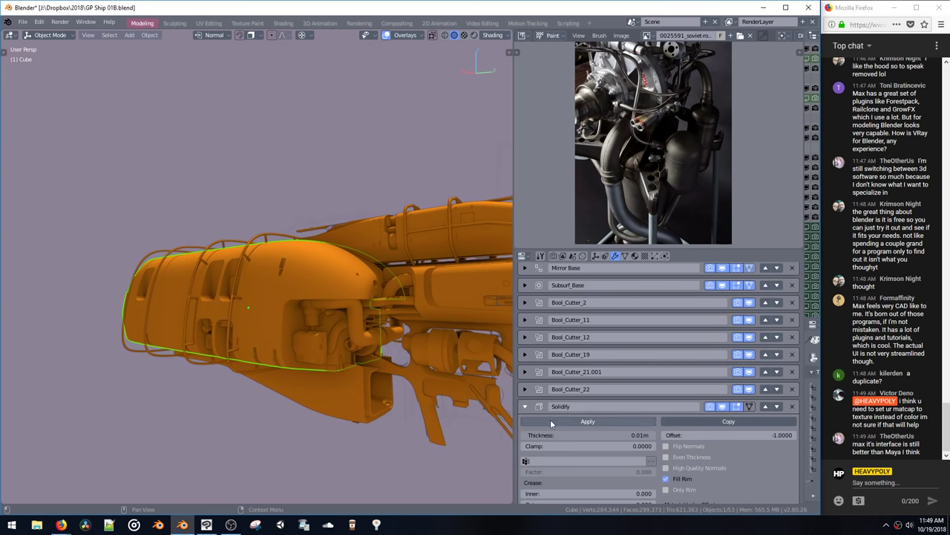
# Step: Move the Solidify modifier above all the Bool_Cutter modifiers, directly beneath Subsurf_Base, and collapse the settings
pyautogui.click(767, 413)
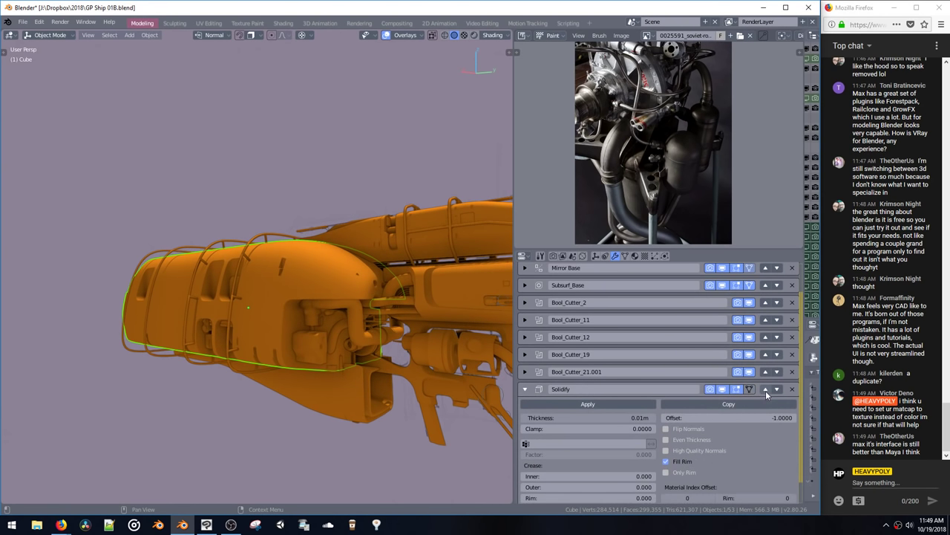
pyautogui.click(766, 389)
pyautogui.click(767, 371)
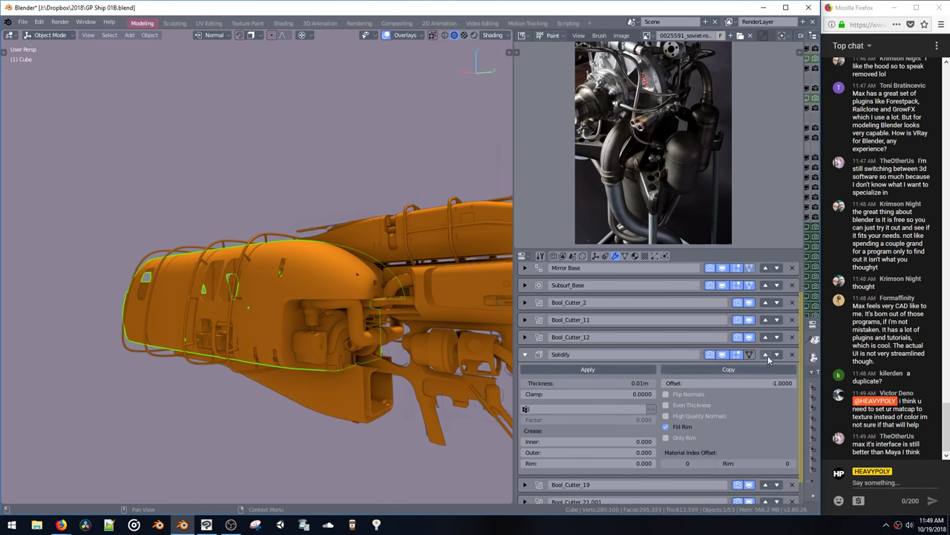
pyautogui.click(767, 354)
pyautogui.click(767, 338)
pyautogui.click(525, 320)
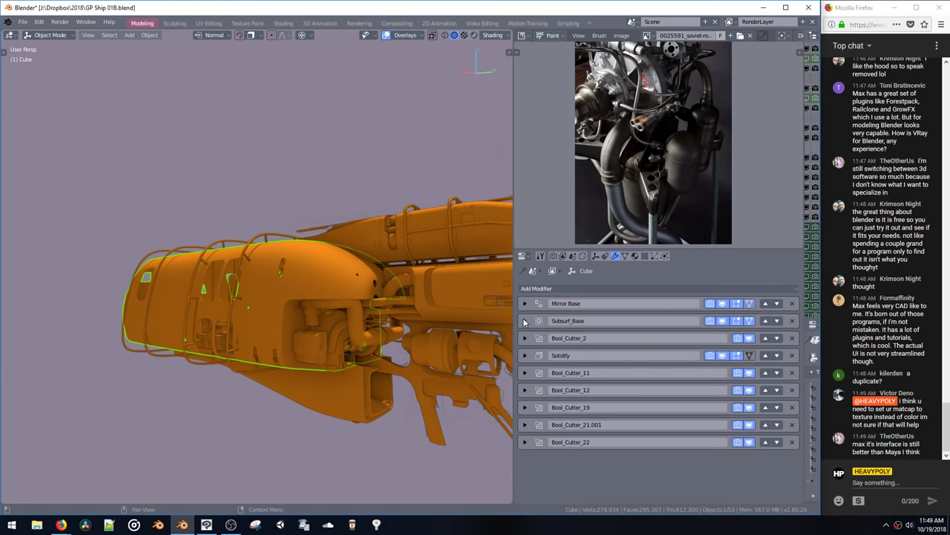
pyautogui.click(765, 355)
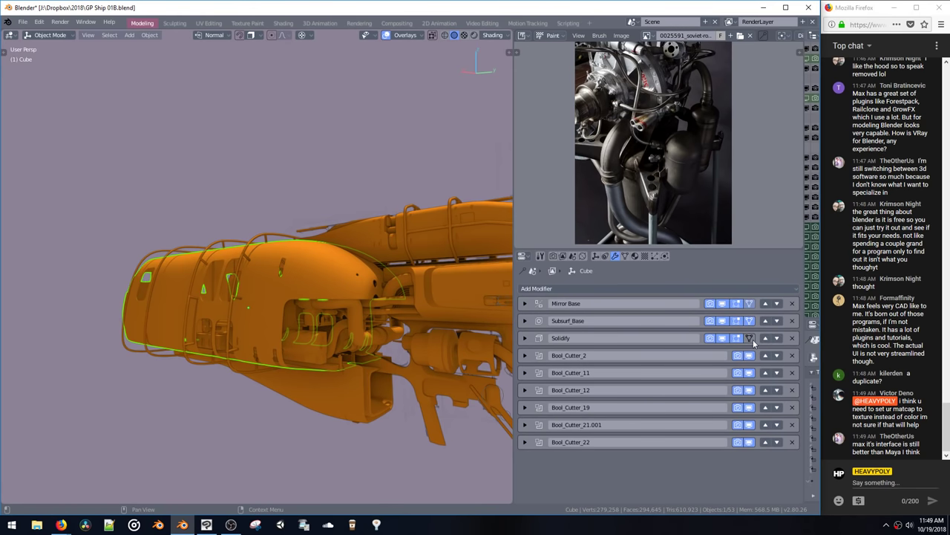
# Step: Expand the hull's Solidify settings, set the thickness to 0.06401 m, and check the cut openings
pyautogui.click(526, 339)
pyautogui.moveTo(324, 293); pyautogui.dragTo(312, 249, button='middle')
pyautogui.scroll(3, 319, 268)
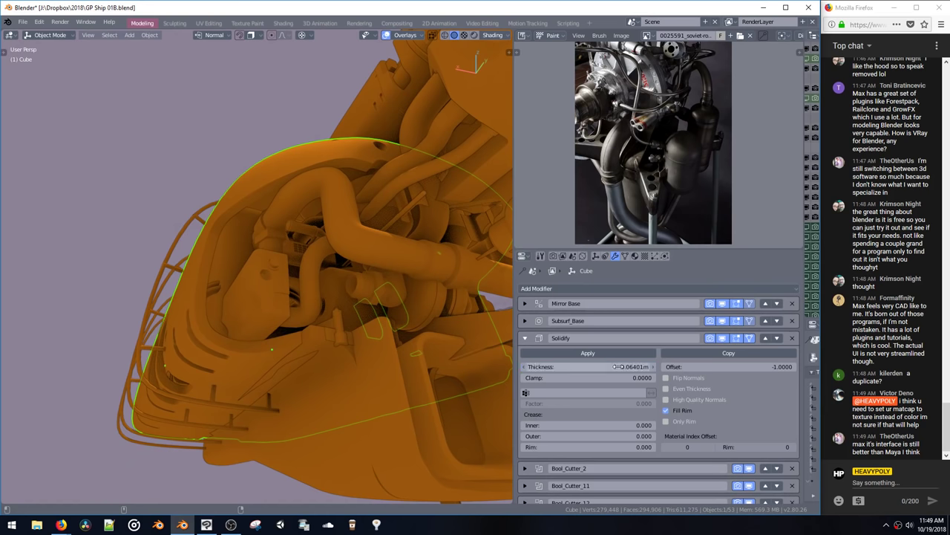
pyautogui.moveTo(297, 274); pyautogui.dragTo(353, 301, button='middle')
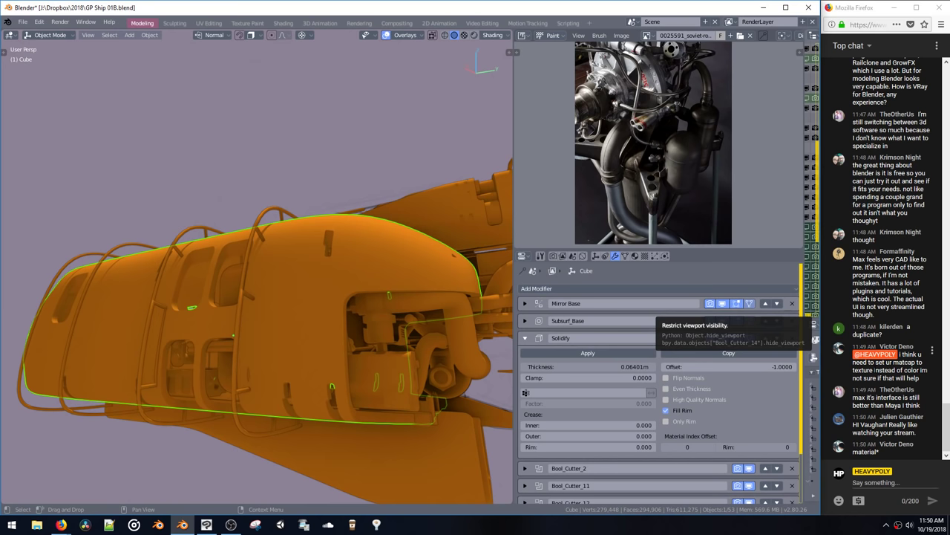
pyautogui.moveTo(460, 210); pyautogui.dragTo(376, 170, button='middle')
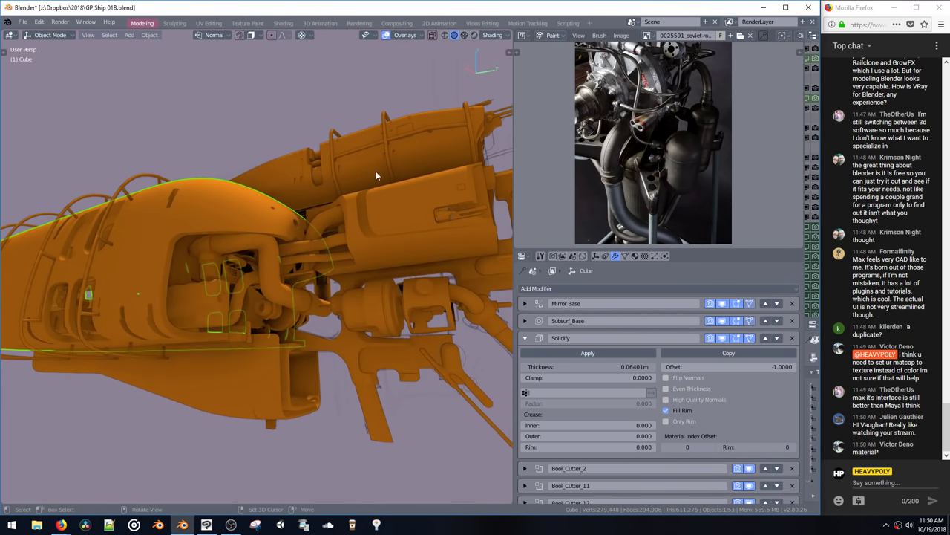
# Step: Preview the ship's materials in LookDev shading and examine the hull openings and engine area
pyautogui.click(899, 355)
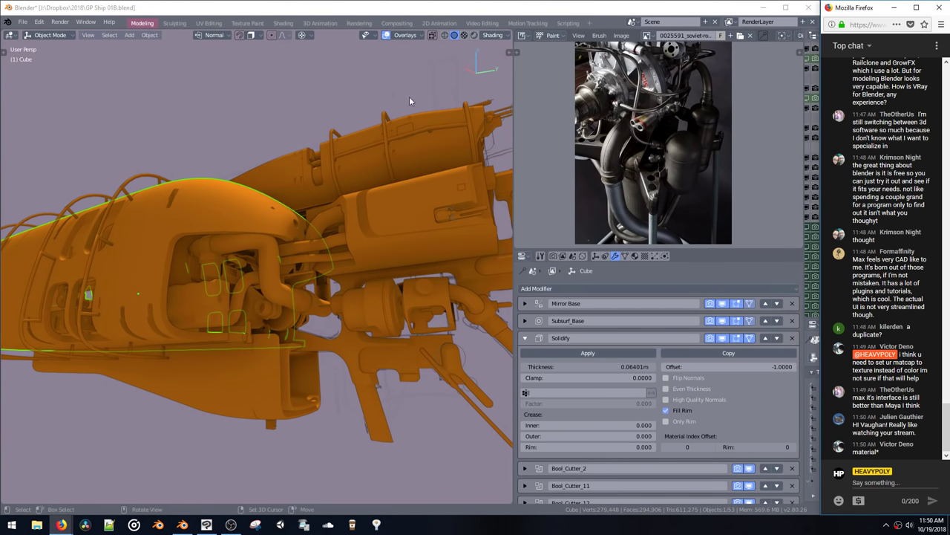
pyautogui.moveTo(426, 114)
pyautogui.mouseDown(button='middle')
pyautogui.moveTo(432, 138)
pyautogui.moveTo(423, 149)
pyautogui.mouseUp(button='middle')
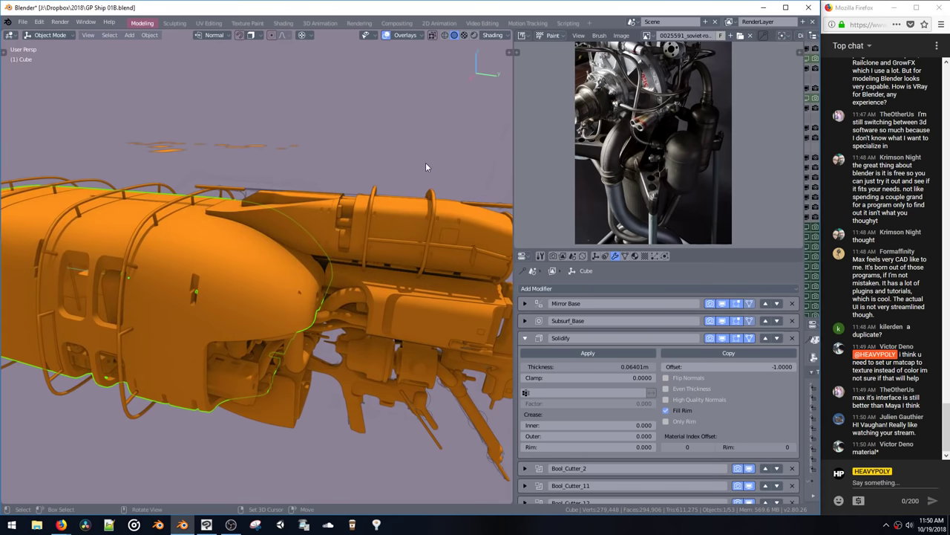
pyautogui.press('z')
pyautogui.click(424, 109)
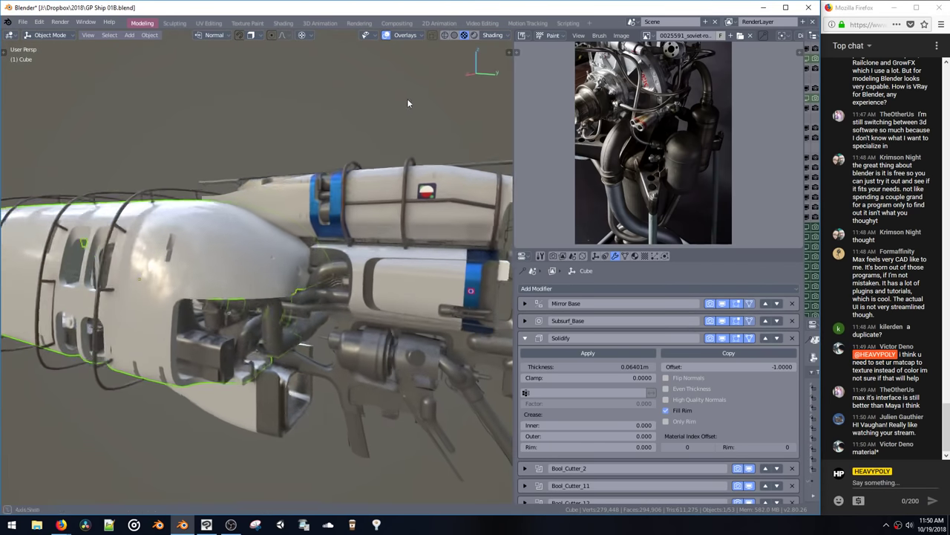
pyautogui.moveTo(332, 209)
pyautogui.mouseDown(button='middle')
pyautogui.moveTo(312, 199)
pyautogui.moveTo(387, 212)
pyautogui.moveTo(231, 221)
pyautogui.moveTo(196, 204)
pyautogui.moveTo(379, 215)
pyautogui.moveTo(310, 217)
pyautogui.moveTo(331, 215)
pyautogui.moveTo(340, 162)
pyautogui.moveTo(345, 241)
pyautogui.moveTo(332, 220)
pyautogui.moveTo(348, 256)
pyautogui.mouseUp(button='middle')
pyautogui.press('z')
pyautogui.click(386, 181)
pyautogui.press('z')
pyautogui.click(348, 208)
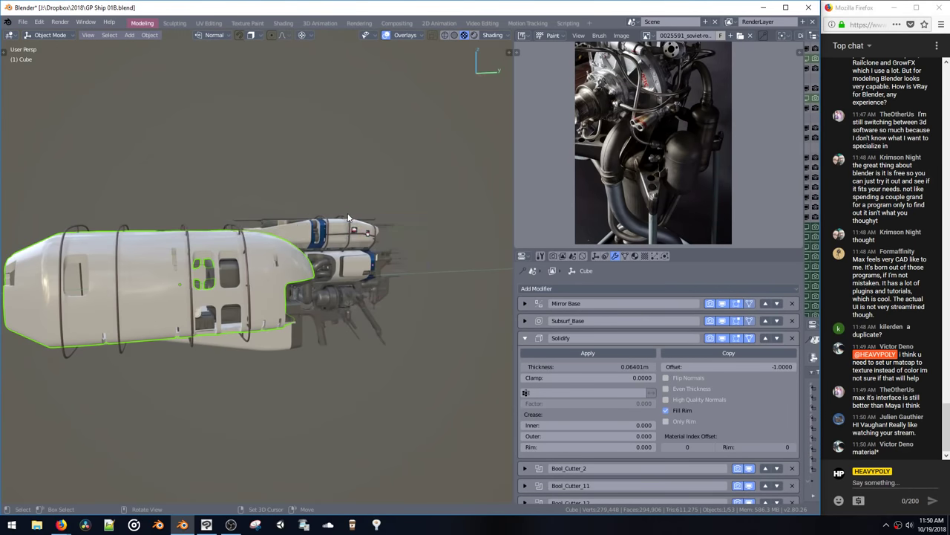
# Step: Examine the hull in wireframe shading, return to solid shading, and inspect the underside up close
pyautogui.press('z')
pyautogui.click(346, 227)
pyautogui.press('z')
pyautogui.click(360, 236)
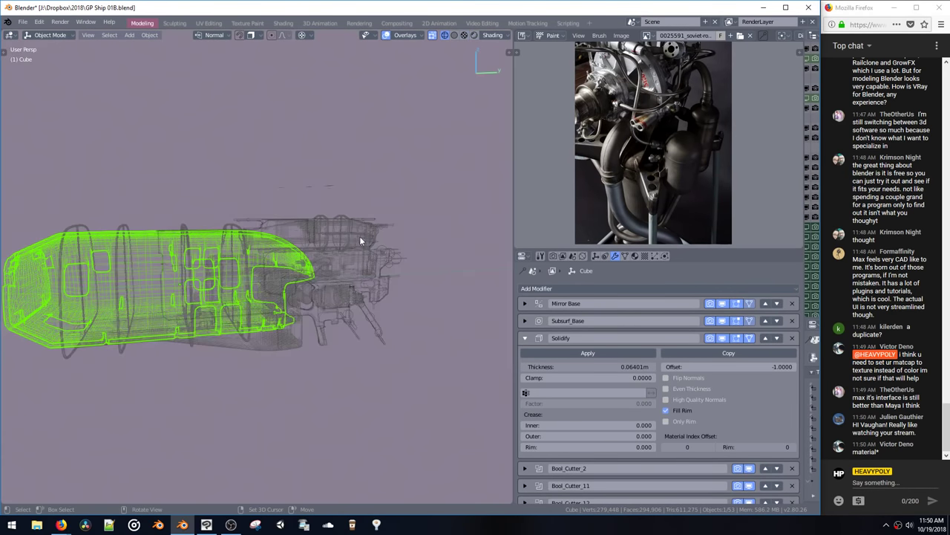
pyautogui.press('z')
pyautogui.click(331, 215)
pyautogui.moveTo(330, 214)
pyautogui.mouseDown(button='middle')
pyautogui.moveTo(290, 179)
pyautogui.moveTo(297, 205)
pyautogui.moveTo(330, 132)
pyautogui.moveTo(339, 195)
pyautogui.mouseUp(button='middle')
pyautogui.scroll(5, 334, 171)
pyautogui.scroll(-5, 334, 176)
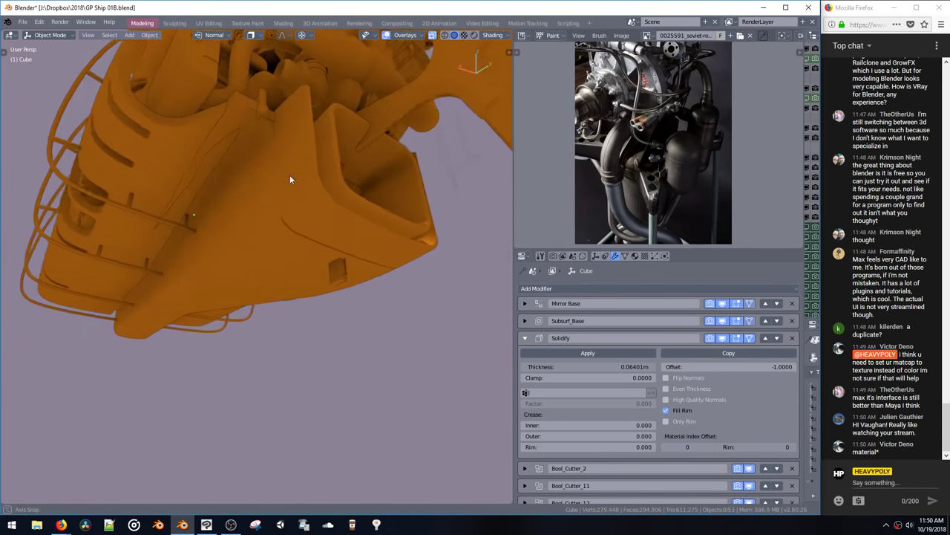
# Step: Open the hull (Cube) in Edit Mode with face selection and select only its rear end face
pyautogui.click(335, 265)
pyautogui.moveTo(342, 303); pyautogui.dragTo(352, 245, button='middle')
pyautogui.press('space')
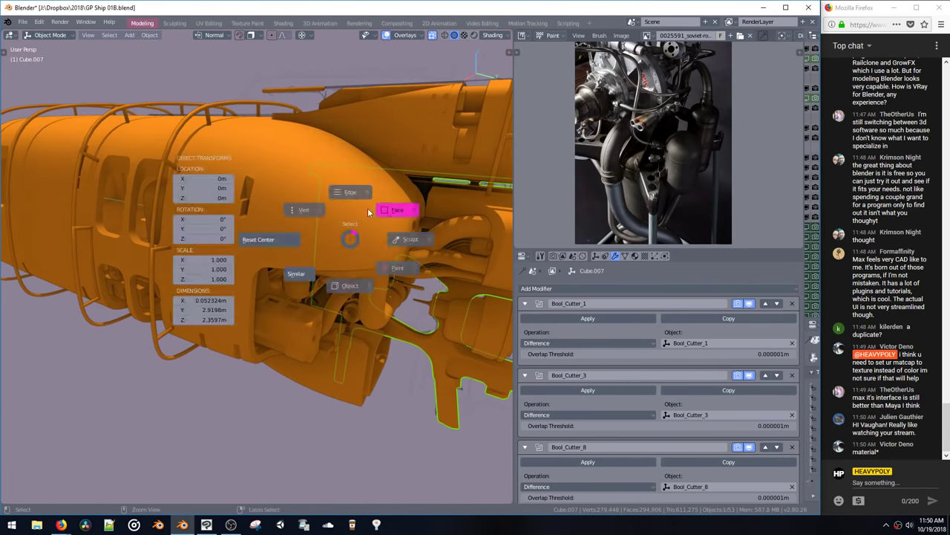
pyautogui.press('space')
pyautogui.click(312, 237)
pyautogui.press('space')
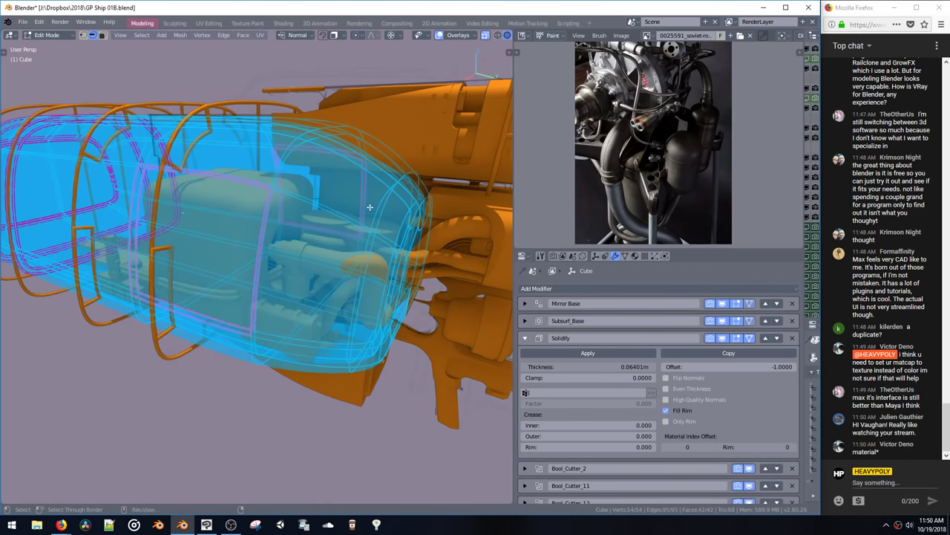
pyautogui.moveTo(332, 188); pyautogui.dragTo(367, 203, button='middle')
pyautogui.click(365, 223)
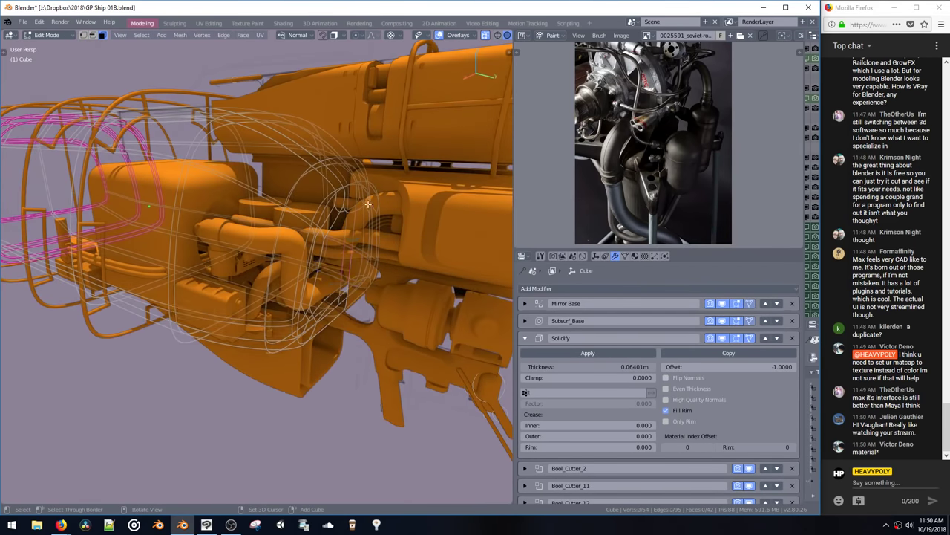
pyautogui.click(363, 212)
pyautogui.click(376, 210)
pyautogui.click(357, 231)
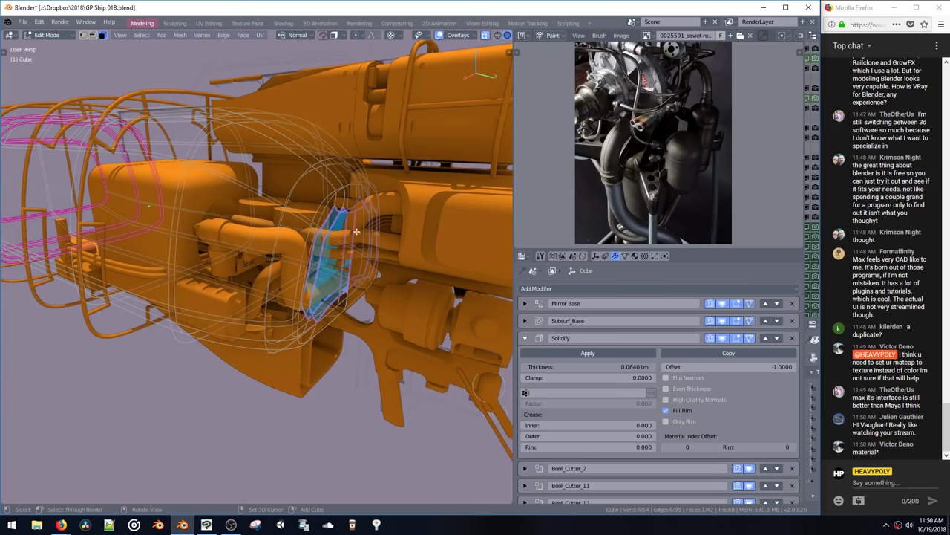
# Step: Grow the selection to the surrounding faces, move the hull's rear end backward along the Y axis, and return to Object Mode
pyautogui.press('ctrl+KP_Add')
pyautogui.moveTo(336, 256); pyautogui.dragTo(359, 259, button='middle')
pyautogui.press('g')
pyautogui.press('y')
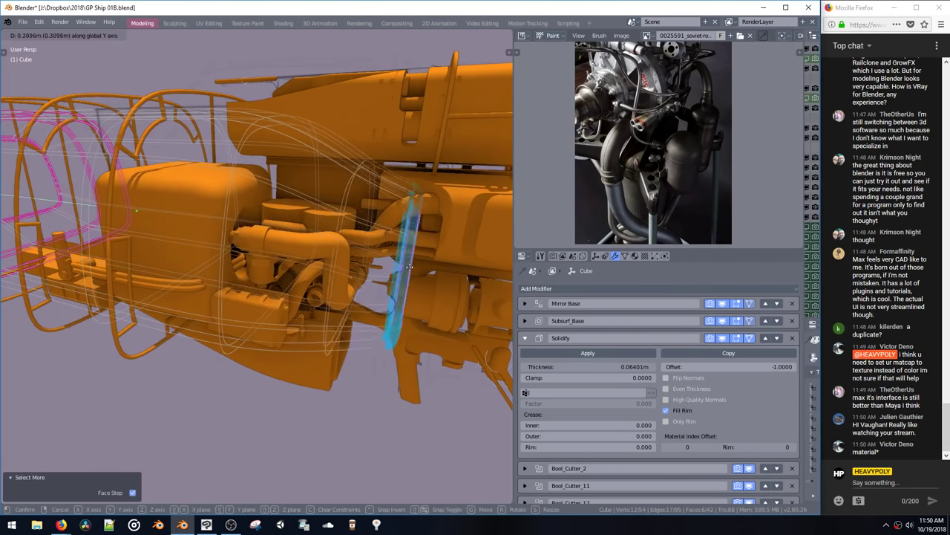
pyautogui.click(433, 271)
pyautogui.press('space')
pyautogui.click(429, 357)
# Step: Scale the hull's selected rear end faces in Edit Mode and check the shape in Object Mode
pyautogui.moveTo(428, 305); pyautogui.dragTo(405, 290, button='middle')
pyautogui.press('Tab')
pyautogui.press('s')
pyautogui.click(427, 297)
pyautogui.press('space')
pyautogui.click(434, 340)
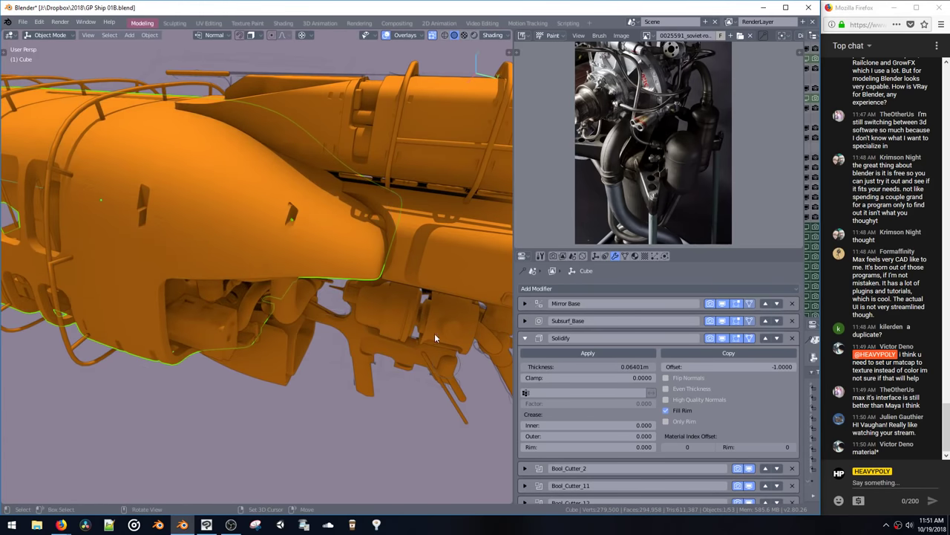
pyautogui.moveTo(435, 334); pyautogui.dragTo(429, 290, button='middle')
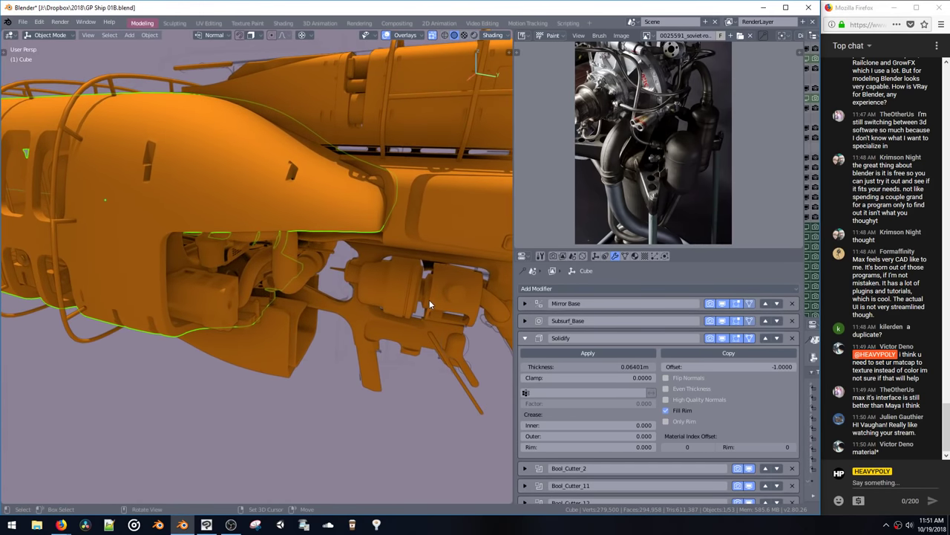
# Step: Raise the hull's rear end faces about 0.07 m along the Z axis and check the shape in Object Mode
pyautogui.press('g')
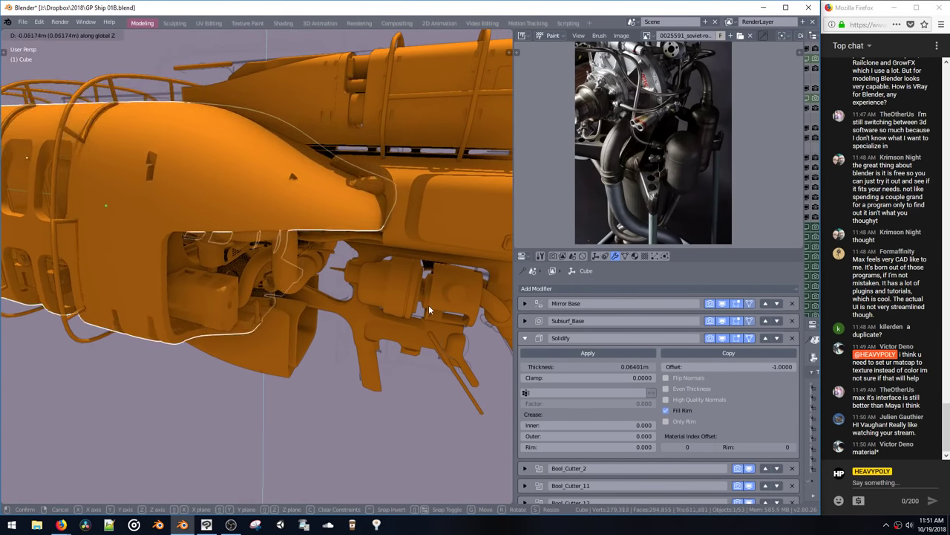
pyautogui.rightClick(418, 310)
pyautogui.press('Tab')
pyautogui.press('g')
pyautogui.press('z')
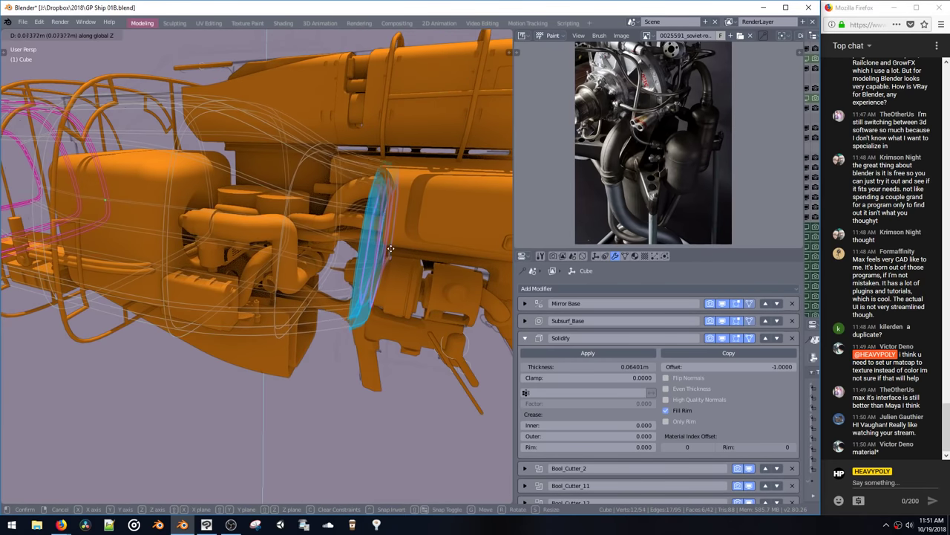
pyautogui.click(392, 249)
pyautogui.press('Tab')
pyautogui.moveTo(392, 249); pyautogui.dragTo(391, 310, button='middle')
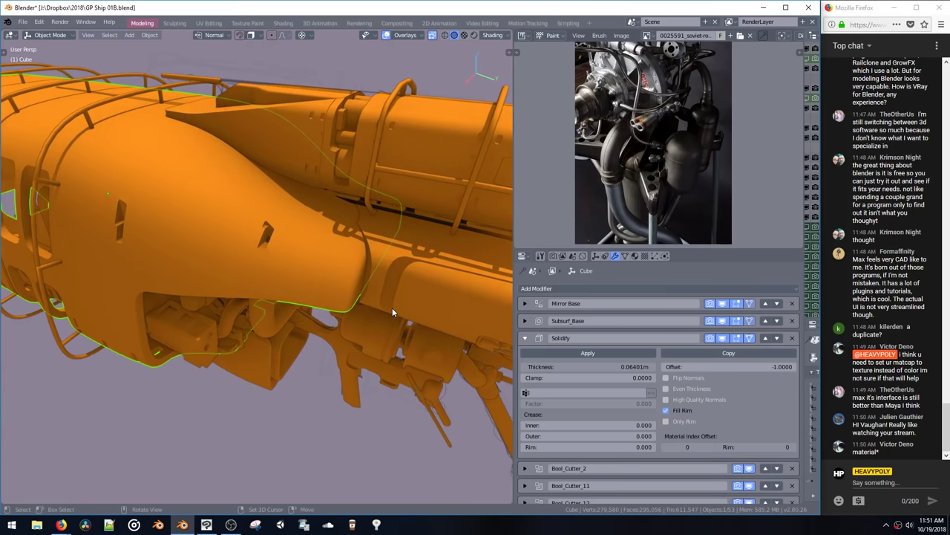
# Step: Extrude the hull's rear end faces and move them 0.896 m along the Y axis
pyautogui.press('Tab')
pyautogui.moveTo(420, 281); pyautogui.dragTo(345, 253, button='middle')
pyautogui.press('g')
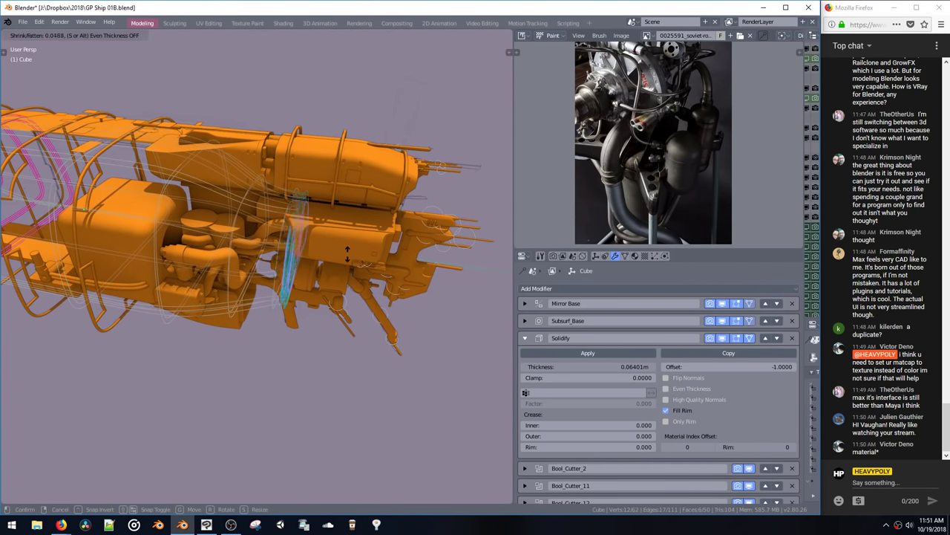
pyautogui.press('y')
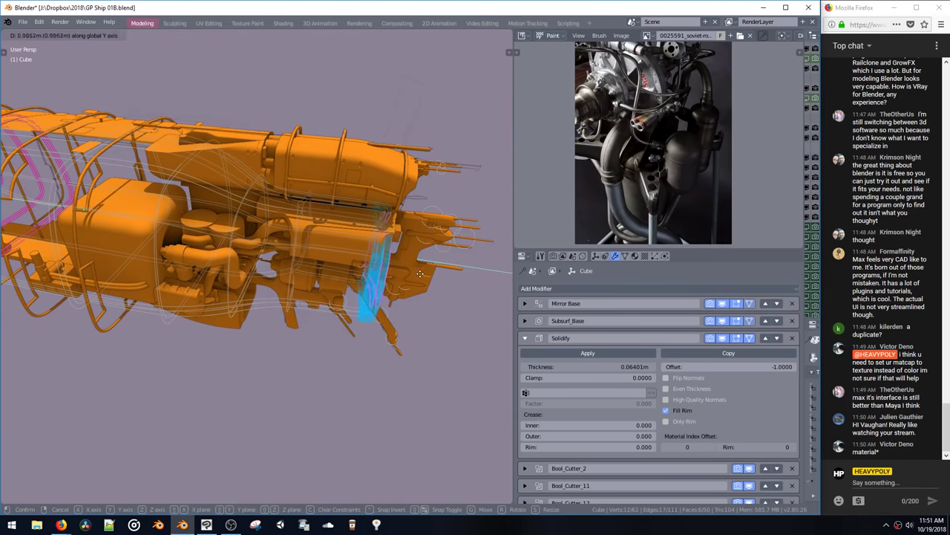
pyautogui.click(430, 268)
pyautogui.moveTo(428, 265); pyautogui.dragTo(408, 241, button='middle')
pyautogui.scroll(3, 409, 239)
# Step: Select the unwanted faces inside the hull's extruded rear section and delete them
pyautogui.press('space')
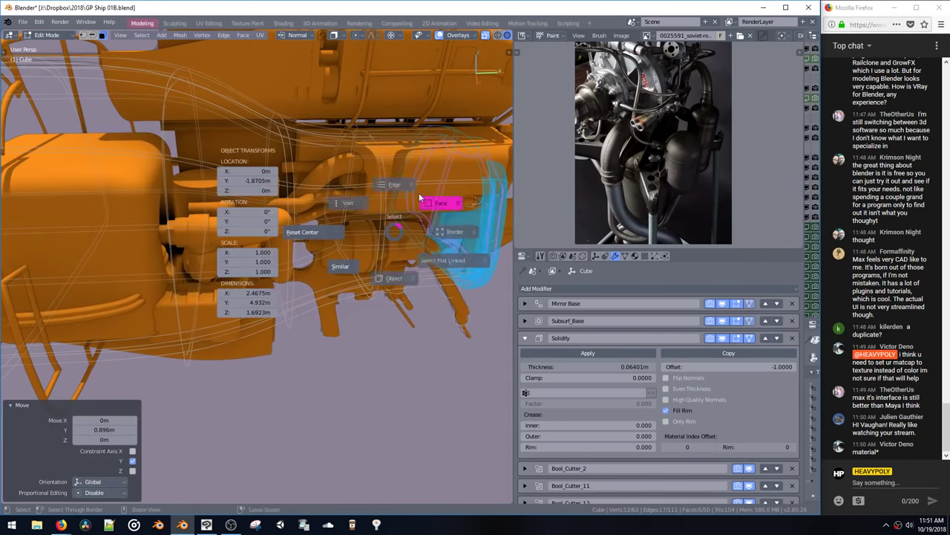
pyautogui.click(430, 200)
pyautogui.doubleClick(399, 202)
pyautogui.click(399, 197)
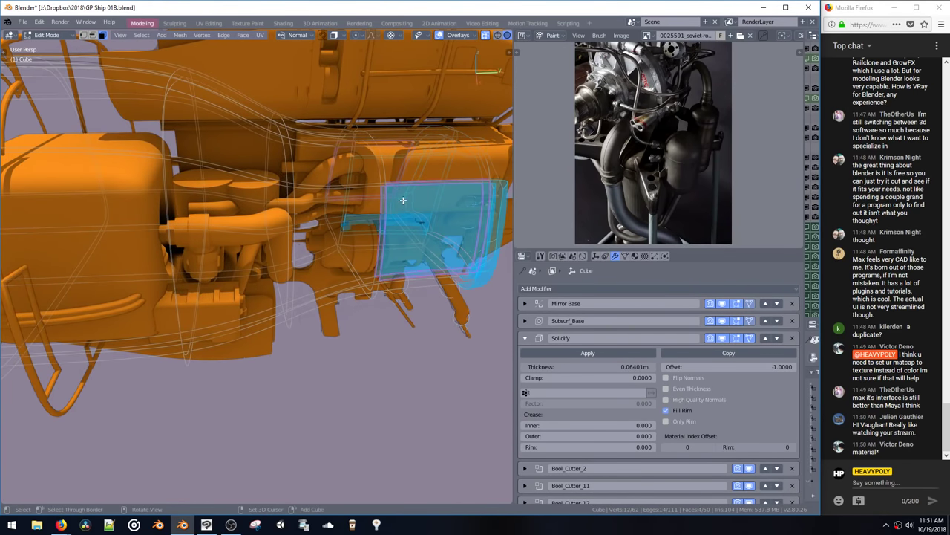
pyautogui.hotkey('alt', 'a')
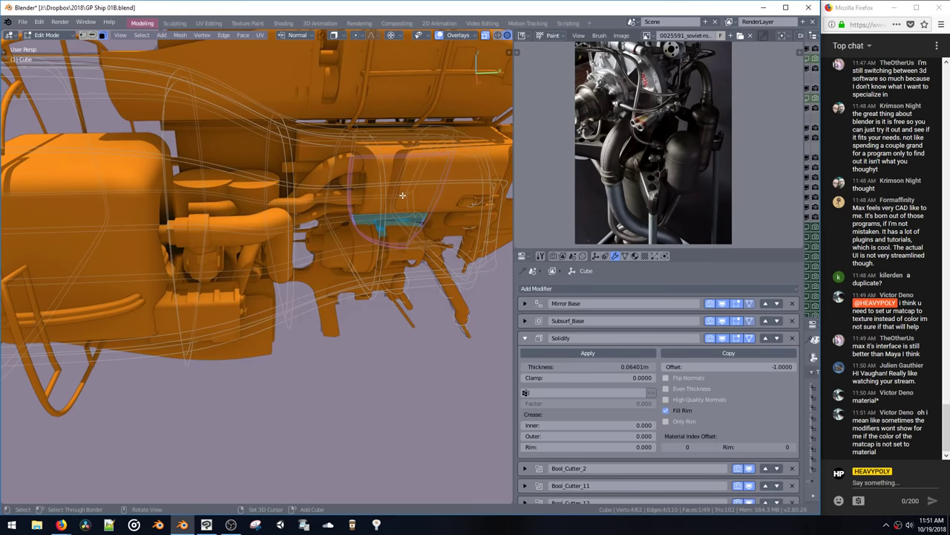
pyautogui.moveTo(403, 195); pyautogui.dragTo(384, 214, button='middle')
pyautogui.press('x')
pyautogui.moveTo(386, 161); pyautogui.dragTo(373, 143, button='middle')
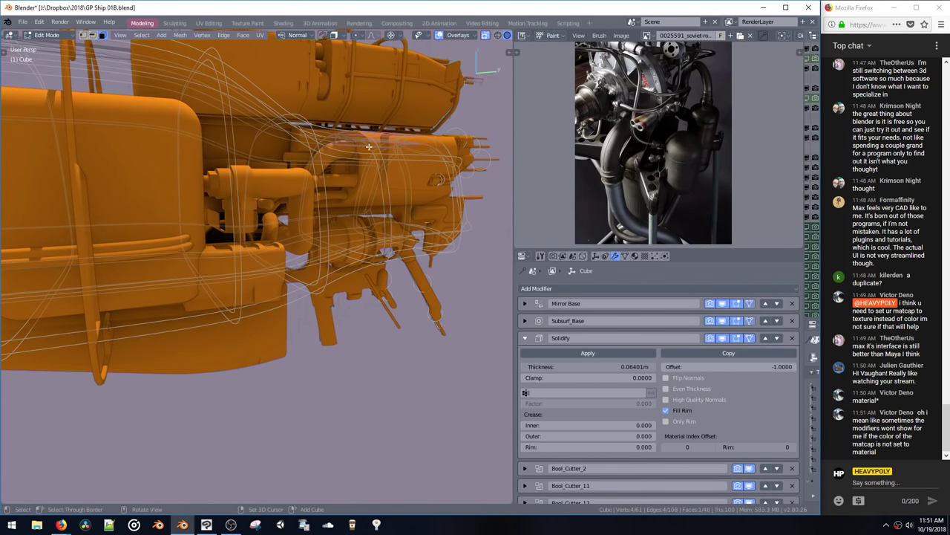
# Step: Delete the remaining narrow strip face on the rear extension, check the mesh, and return to Object Mode
pyautogui.scroll(8, 370, 148)
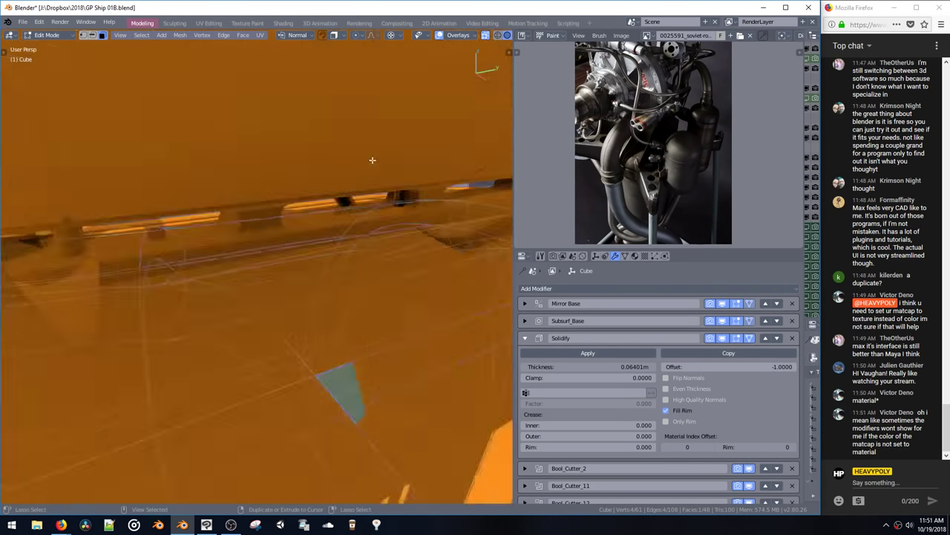
pyautogui.moveTo(372, 159); pyautogui.dragTo(340, 168, button='middle')
pyautogui.click(413, 229)
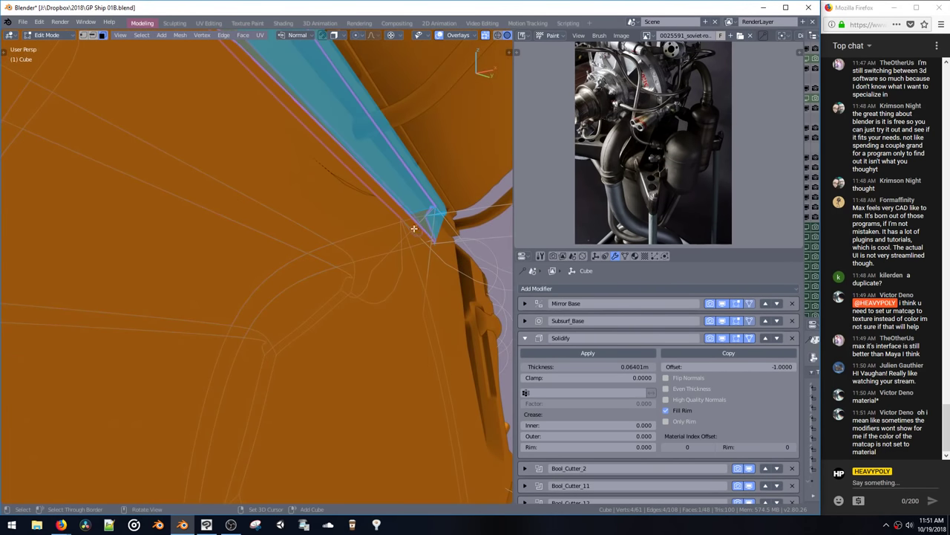
pyautogui.moveTo(416, 211); pyautogui.dragTo(346, 208, button='middle')
pyautogui.press('Tab')
pyautogui.press('space')
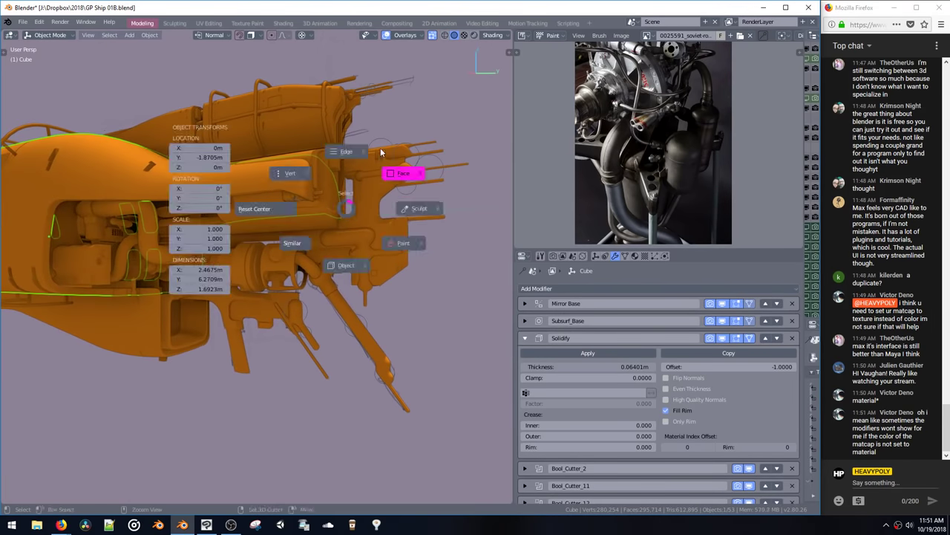
pyautogui.click(381, 152)
pyautogui.moveTo(372, 168); pyautogui.dragTo(334, 272, button='middle')
pyautogui.hotkey('ctrl', 'Tab')
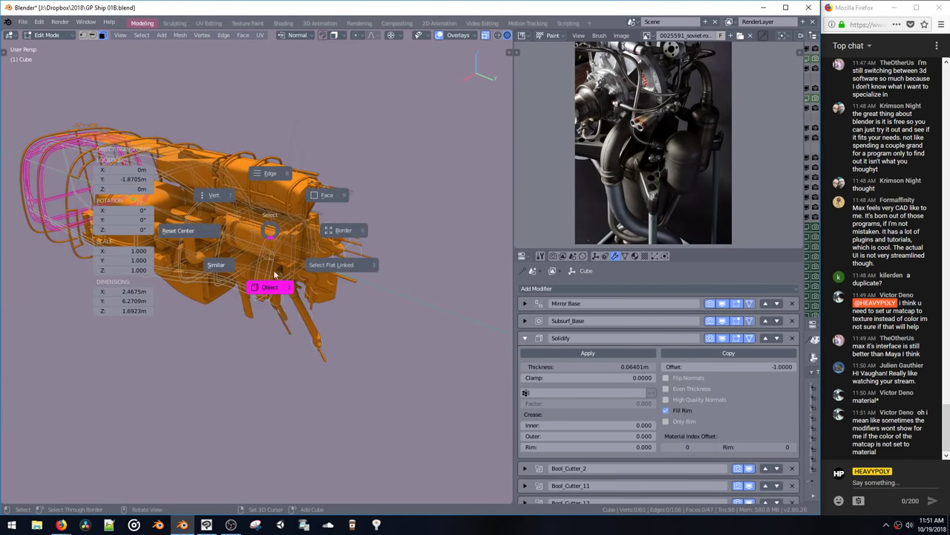
pyautogui.click(283, 247)
pyautogui.moveTo(277, 242)
pyautogui.mouseDown(button='middle')
pyautogui.moveTo(298, 202)
pyautogui.moveTo(266, 221)
pyautogui.moveTo(275, 233)
pyautogui.moveTo(220, 252)
pyautogui.moveTo(280, 232)
pyautogui.mouseUp(button='middle')
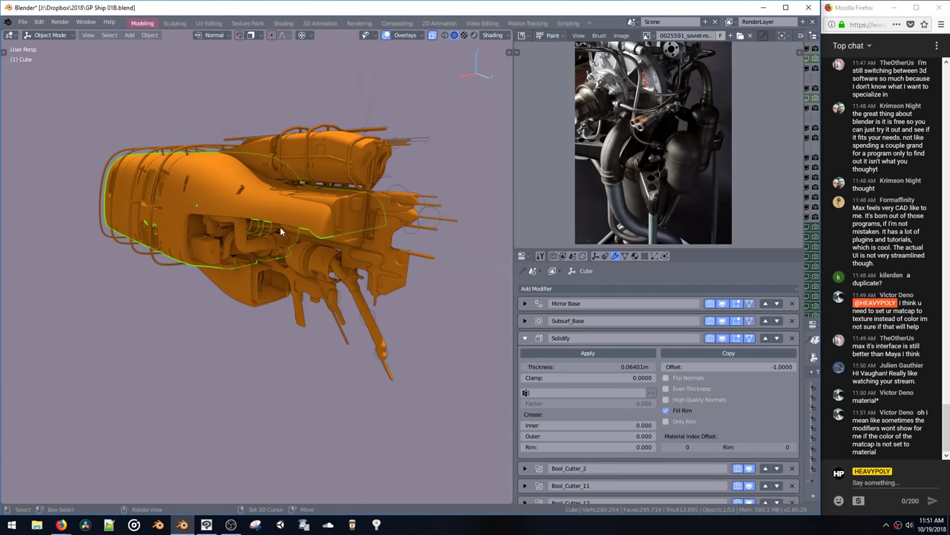
# Step: Reveal all hidden boolean cutters, clear the selection, and select Bool_Cutter_2 around the engine opening
pyautogui.click(334, 204)
pyautogui.moveTo(341, 197); pyautogui.dragTo(339, 150, button='middle')
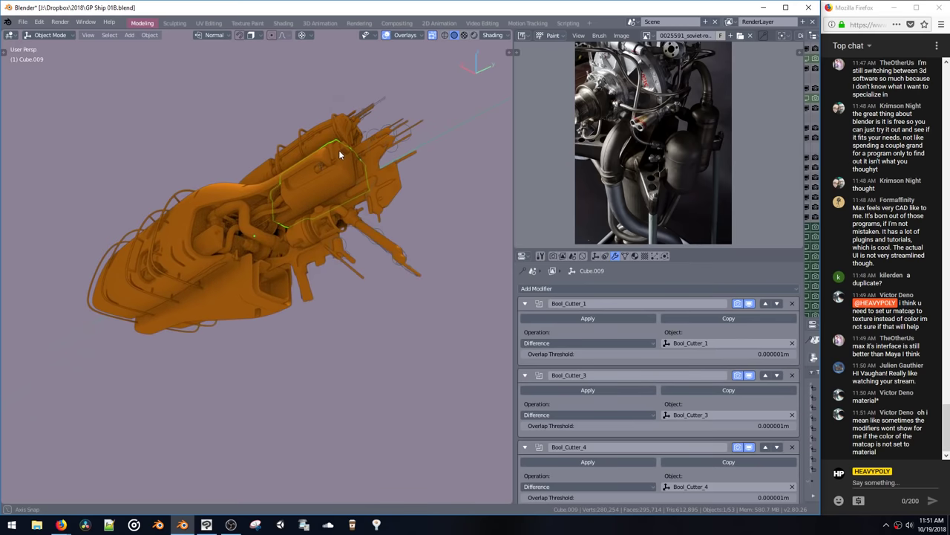
pyautogui.moveTo(331, 194)
pyautogui.mouseDown(button='middle')
pyautogui.moveTo(329, 251)
pyautogui.moveTo(352, 191)
pyautogui.moveTo(361, 221)
pyautogui.moveTo(344, 243)
pyautogui.moveTo(331, 238)
pyautogui.moveTo(338, 205)
pyautogui.mouseUp(button='middle')
pyautogui.hotkey('alt', 'h')
pyautogui.hotkey('alt', 'a')
pyautogui.click(337, 238)
pyautogui.click(349, 252)
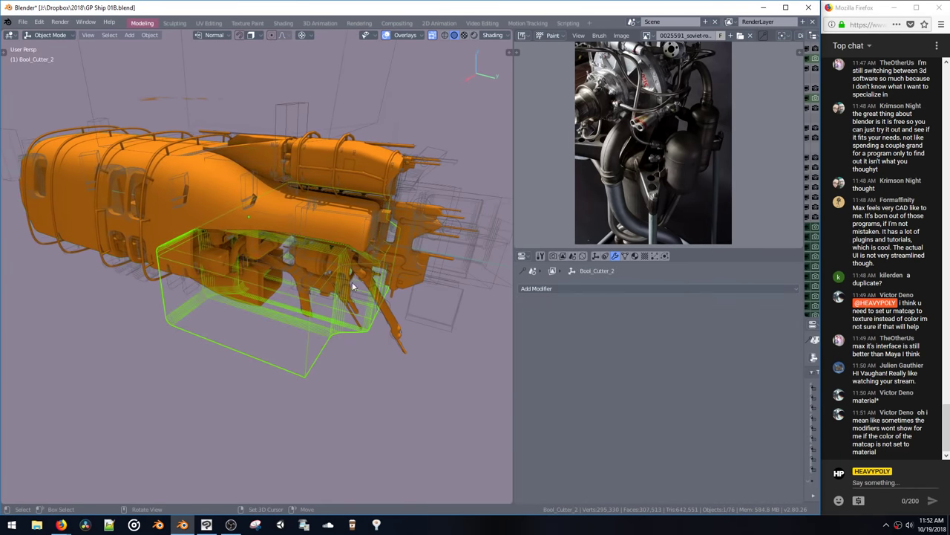
# Step: Move the rear-end vertices of Bool_Cutter_2 0.911 m along the Y axis in Edit Mode
pyautogui.moveTo(351, 282); pyautogui.dragTo(361, 270, button='middle')
pyautogui.hotkey('ctrl', 'space')
pyautogui.click(346, 211)
pyautogui.moveTo(346, 210); pyautogui.dragTo(328, 178, button='middle')
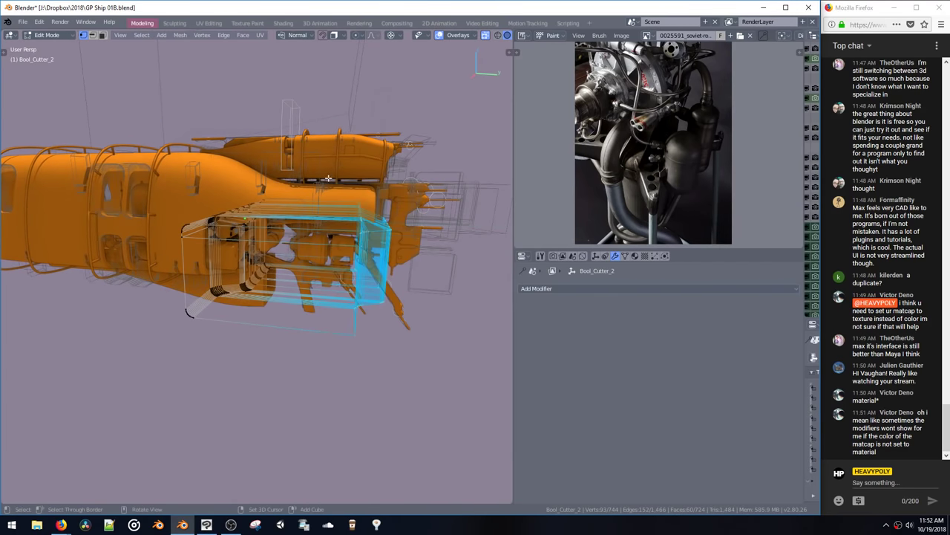
pyautogui.press('g')
pyautogui.press('y')
pyautogui.click(450, 288)
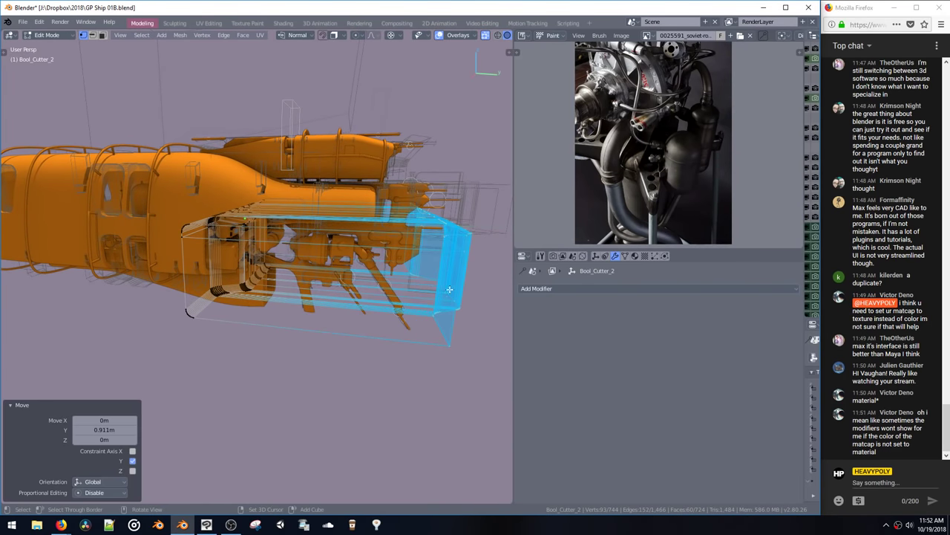
# Step: Return to Object Mode and hide the boolean cutters to show the hull with its extended cutout
pyautogui.hotkey('ctrl', 'space')
pyautogui.click(443, 334)
pyautogui.moveTo(443, 334); pyautogui.dragTo(413, 297, button='middle')
pyautogui.hotkey('ctrl', 'b')
pyautogui.click(410, 225)
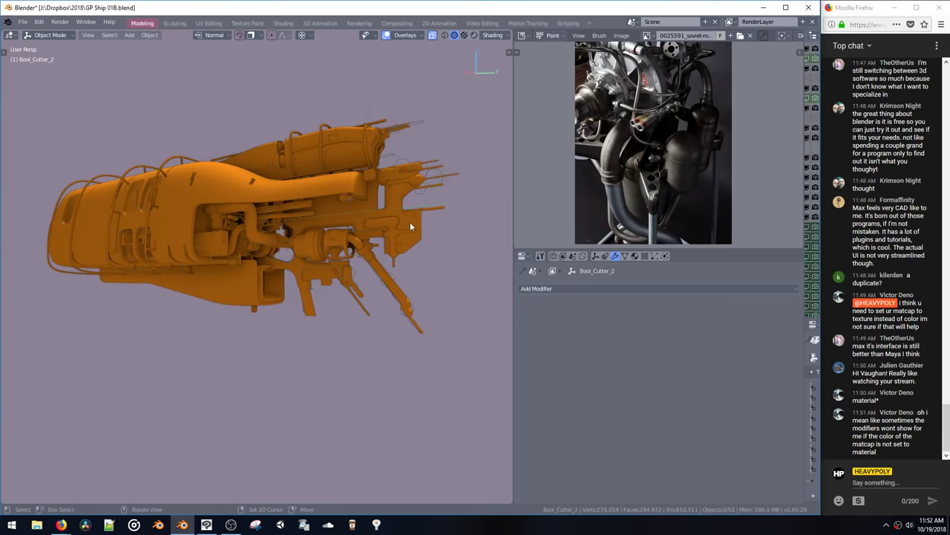
# Step: Select the hull and move the vertical edge loop near its rear end -0.374 m along the Y axis in Edit Mode
pyautogui.moveTo(410, 225); pyautogui.dragTo(377, 242, button='middle')
pyautogui.click(324, 206)
pyautogui.moveTo(324, 206); pyautogui.dragTo(374, 199, button='middle')
pyautogui.hotkey('ctrl', 'space')
pyautogui.hotkey('ctrl', 'space')
pyautogui.click(344, 204)
pyautogui.doubleClick(373, 220)
pyautogui.press('g')
pyautogui.press('y')
pyautogui.click(346, 228)
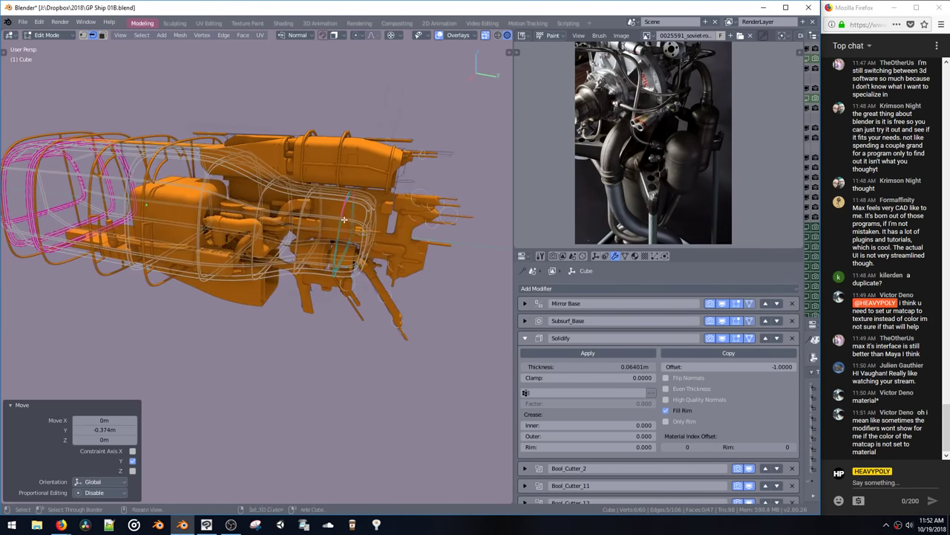
# Step: Check the hull's shape and shift its rear edge loop once more along the Y axis
pyautogui.hotkey('ctrl', 'space')
pyautogui.click(346, 305)
pyautogui.moveTo(349, 271); pyautogui.dragTo(363, 291, button='middle')
pyautogui.press('Tab')
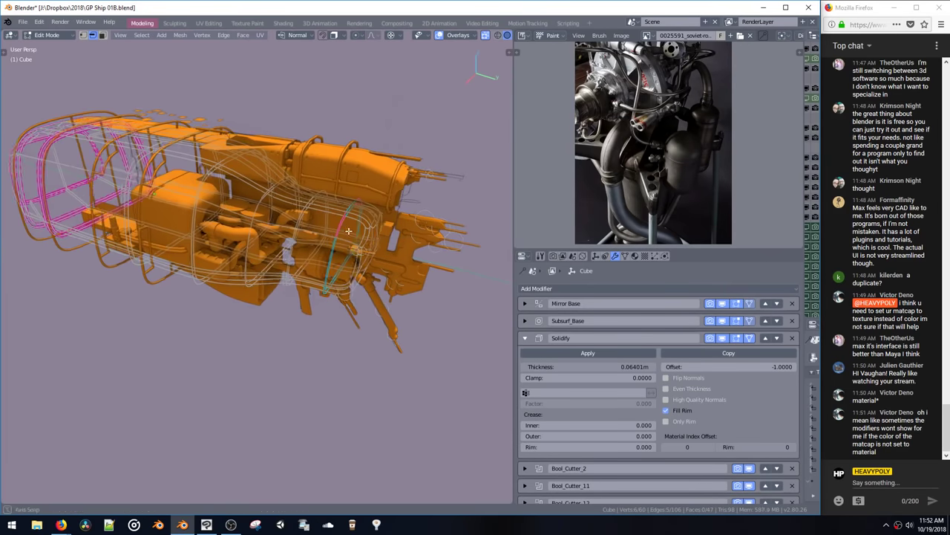
pyautogui.press('g')
pyautogui.press('y')
pyautogui.moveTo(360, 252)
pyautogui.mouseDown(button='middle')
pyautogui.moveTo(343, 234)
pyautogui.moveTo(331, 277)
pyautogui.moveTo(284, 238)
pyautogui.moveTo(216, 253)
pyautogui.moveTo(157, 230)
pyautogui.moveTo(191, 215)
pyautogui.moveTo(200, 196)
pyautogui.moveTo(316, 218)
pyautogui.moveTo(346, 247)
pyautogui.mouseUp(button='middle')
pyautogui.click(332, 236)
# Step: Return to Object Mode, reveal the boolean cutters, and select Bool_Cutter_2 around the engine opening
pyautogui.click(354, 174)
pyautogui.moveTo(353, 176); pyautogui.dragTo(331, 252, button='middle')
pyautogui.click(343, 294)
pyautogui.moveTo(343, 295); pyautogui.dragTo(359, 278, button='middle')
pyautogui.press('space')
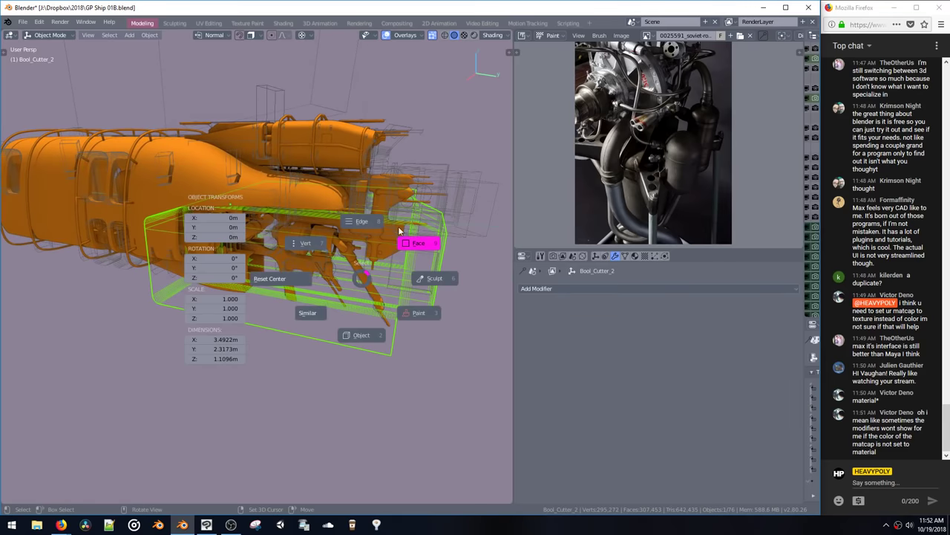
# Step: Select the rear-end faces of Bool_Cutter_2 in Face mode and dissolve them
pyautogui.click(401, 231)
pyautogui.moveTo(383, 163); pyautogui.dragTo(382, 152, button='middle')
pyautogui.moveTo(455, 314); pyautogui.dragTo(488, 264, button='middle')
pyautogui.click(416, 254)
pyautogui.hotkey('ctrl', 'z')
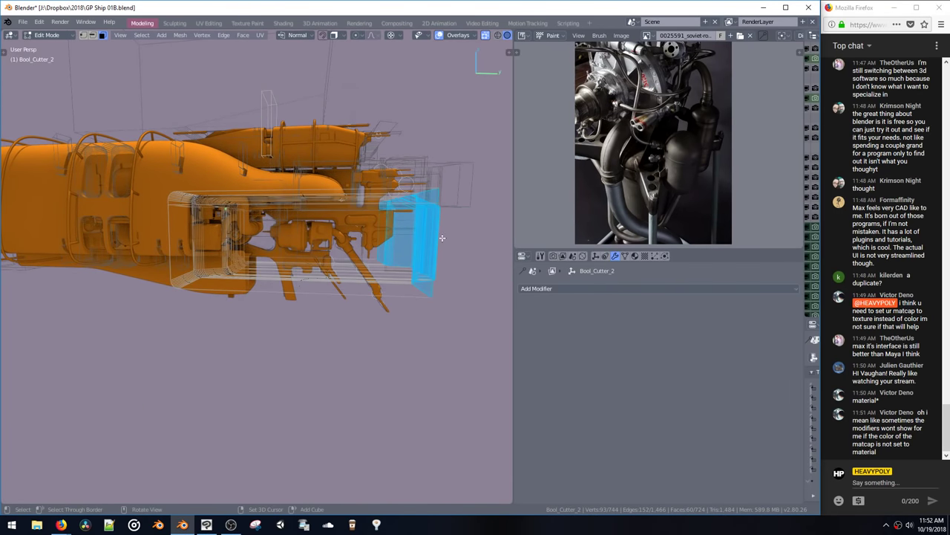
pyautogui.moveTo(442, 231); pyautogui.dragTo(445, 251, button='middle')
pyautogui.hotkey('ctrl', 'x')
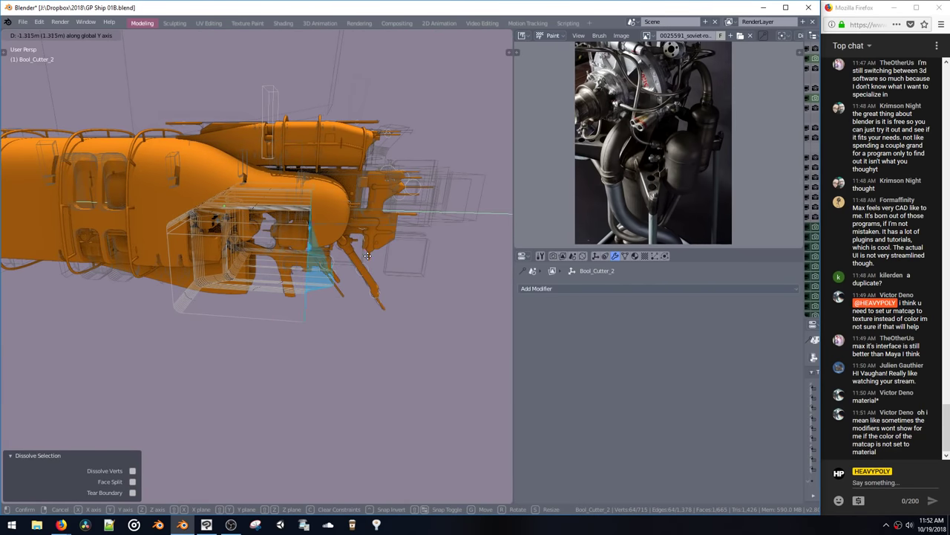
# Step: Move the dissolved rear end of Bool_Cutter_2 -1.27 m along the Y axis, and shift it back about 0.28 m
pyautogui.click(367, 255)
pyautogui.moveTo(367, 255); pyautogui.dragTo(344, 253, button='middle')
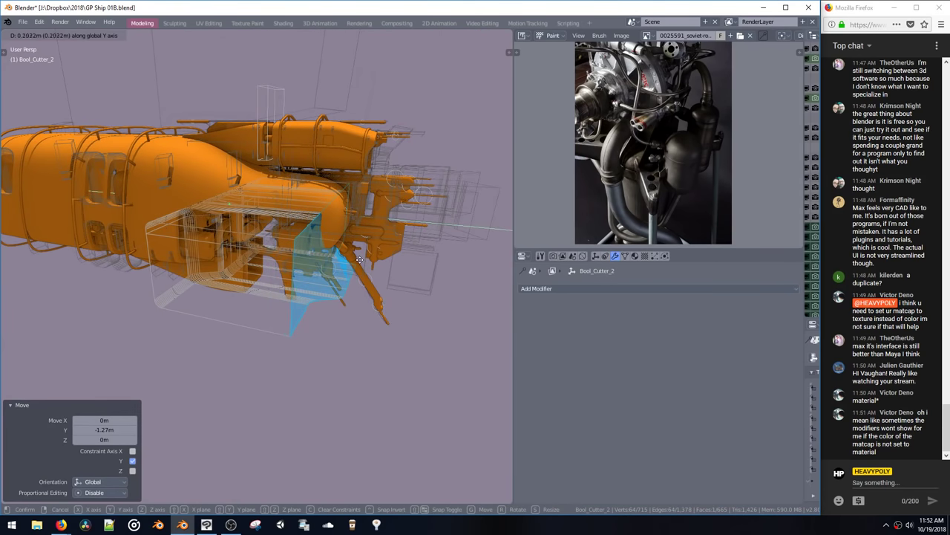
pyautogui.click(358, 259)
# Step: Delete the lower rear vertices of Bool_Cutter_2 and switch to edge selection
pyautogui.moveTo(358, 259); pyautogui.dragTo(323, 226, button='middle')
pyautogui.click(304, 212)
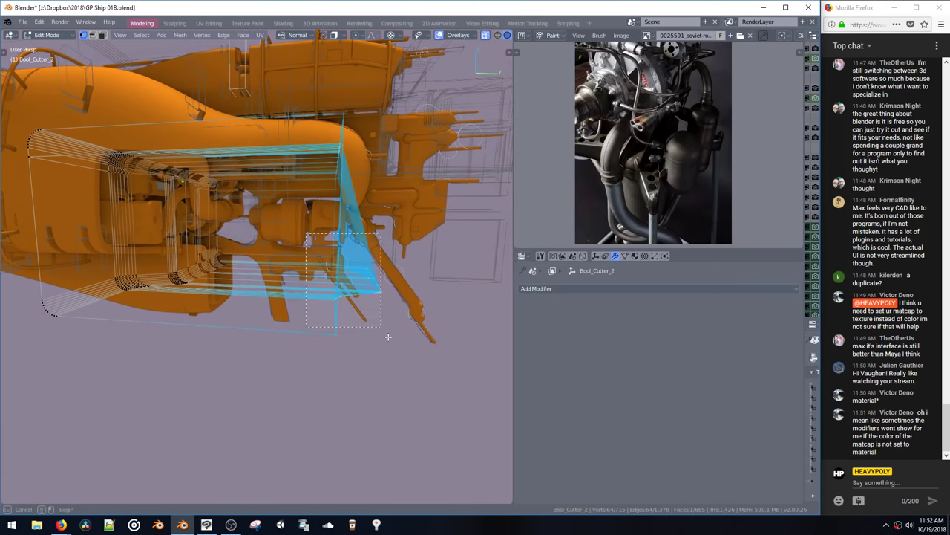
pyautogui.moveTo(411, 340); pyautogui.dragTo(403, 331, button='middle')
pyautogui.press('space')
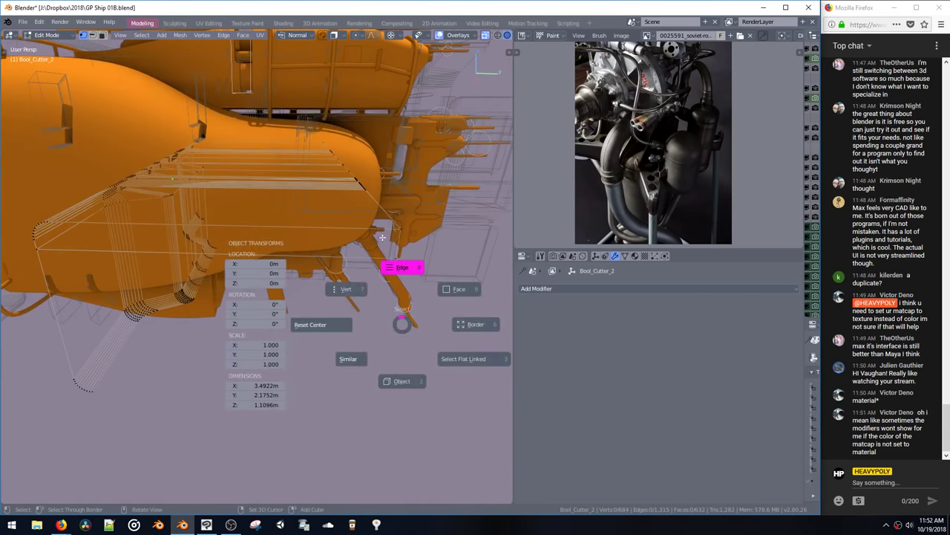
pyautogui.click(403, 269)
pyautogui.moveTo(401, 262); pyautogui.dragTo(364, 257, button='middle')
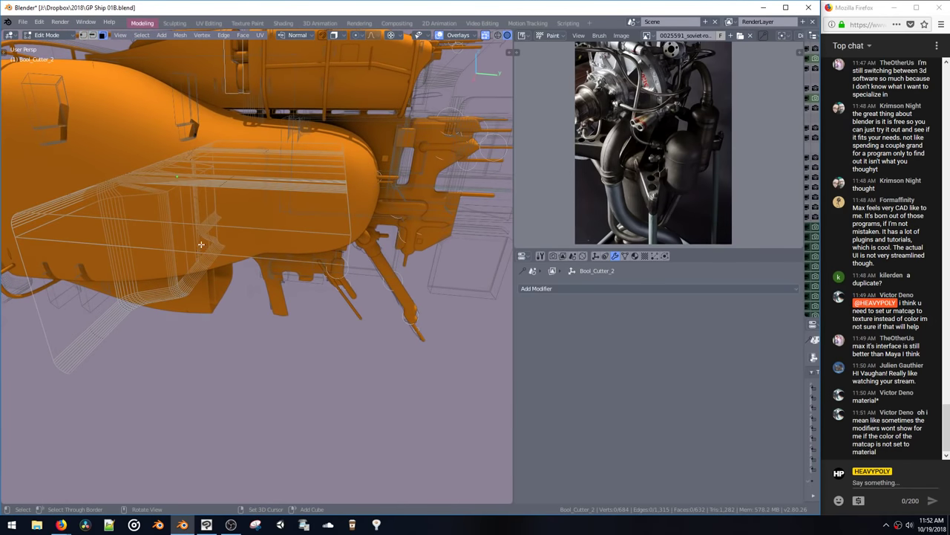
# Step: Delete the stray vertex left at the lower rear corner of Bool_Cutter_2
pyautogui.moveTo(186, 234); pyautogui.dragTo(298, 232, button='middle')
pyautogui.moveTo(331, 261); pyautogui.dragTo(361, 243, button='middle')
pyautogui.press('space')
pyautogui.click(406, 206)
pyautogui.click(421, 212)
pyautogui.moveTo(421, 213); pyautogui.dragTo(381, 189, button='middle')
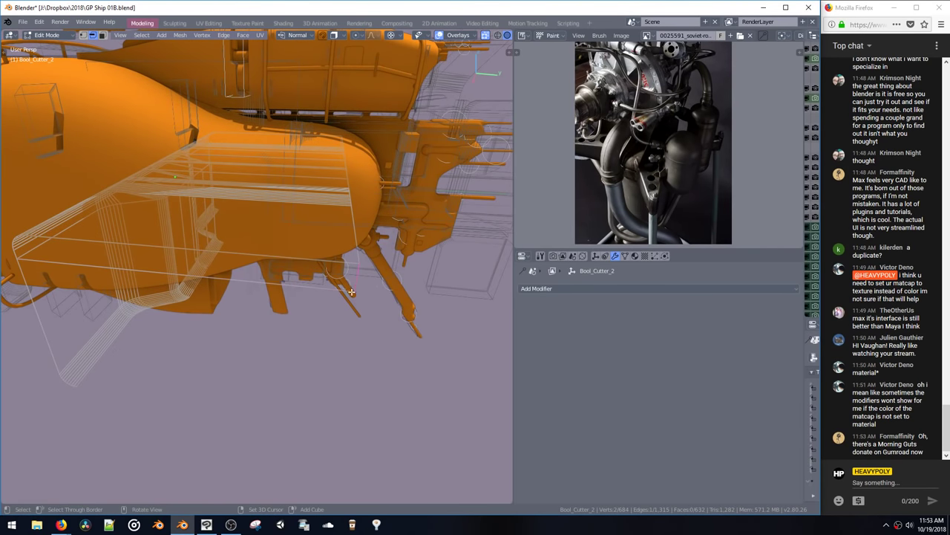
pyautogui.press('space')
pyautogui.click(304, 261)
pyautogui.click(356, 308)
# Step: Extrude the open lower rear edges of Bool_Cutter_2 downward -1.39 m along the Z axis
pyautogui.press('space')
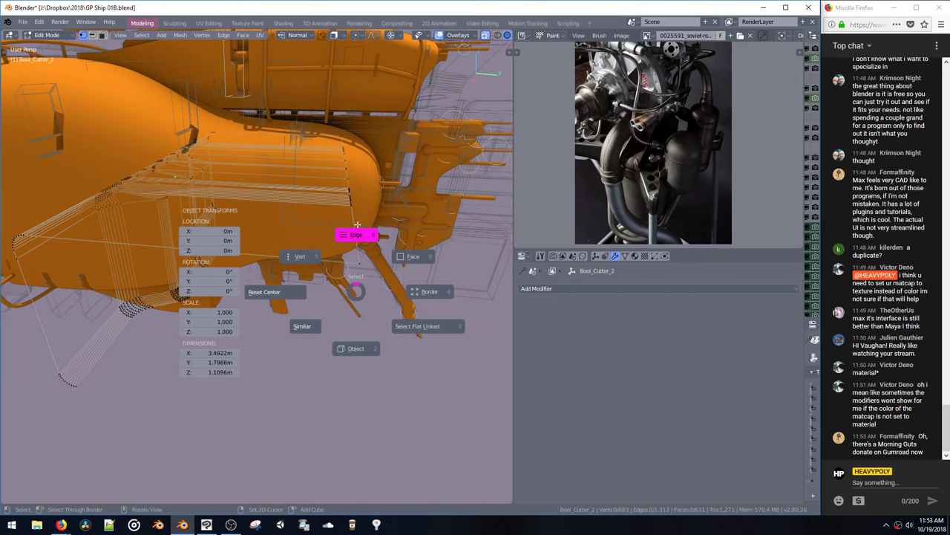
pyautogui.click(356, 234)
pyautogui.doubleClick(357, 241)
pyautogui.moveTo(357, 242); pyautogui.dragTo(356, 236, button='middle')
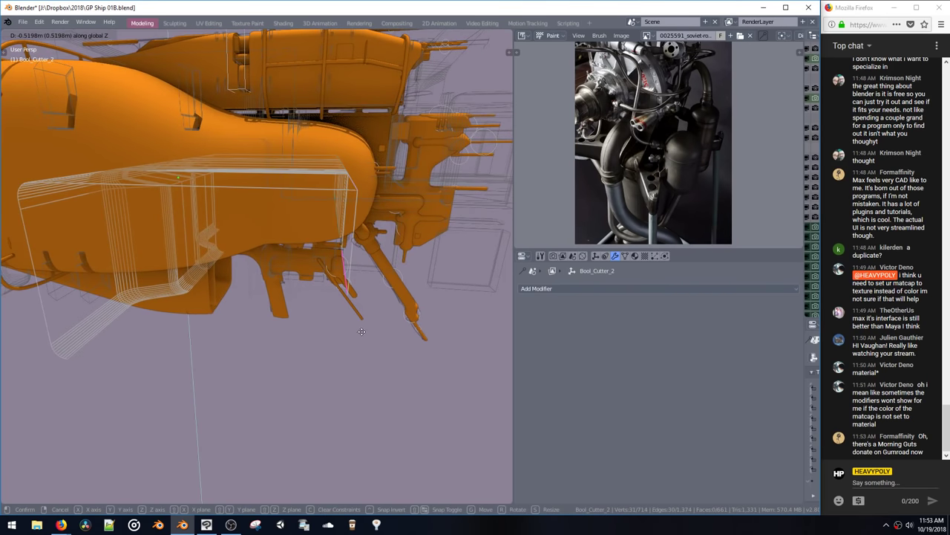
pyautogui.click(364, 307)
# Step: Check the cutter in Object Mode, and bridge its extruded rear edges with the opposite lower edges to form the underside
pyautogui.moveTo(365, 307); pyautogui.dragTo(357, 270, button='middle')
pyautogui.press('space')
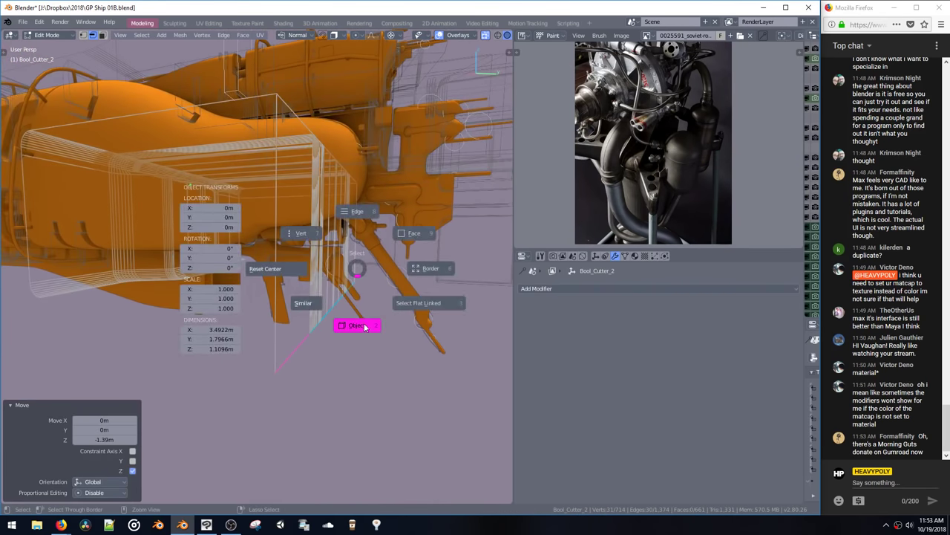
pyautogui.click(364, 325)
pyautogui.moveTo(364, 325); pyautogui.dragTo(393, 305, button='middle')
pyautogui.press('space')
pyautogui.click(387, 267)
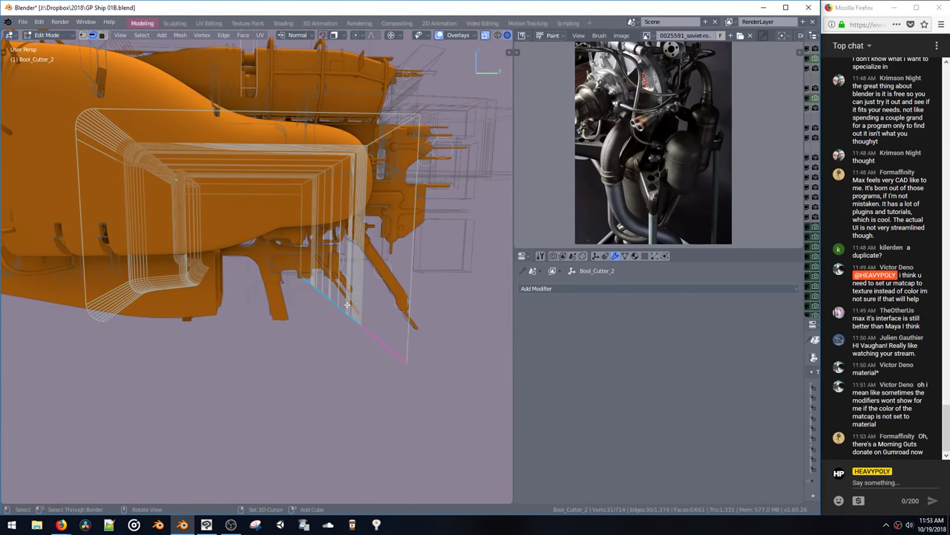
pyautogui.hotkey('shift', 'b')
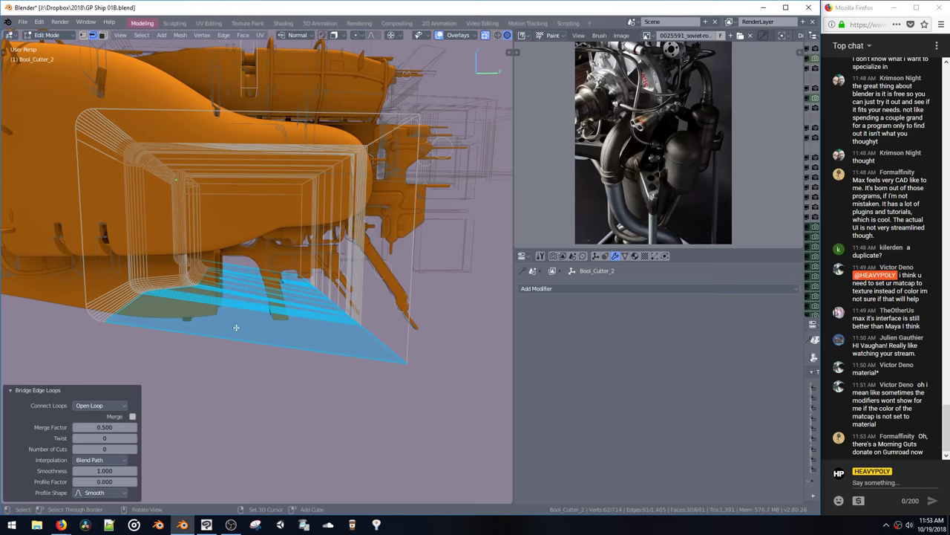
# Step: Check the cut in Object Mode, fill the remaining open sides of Bool_Cutter_2, and select its whole mesh
pyautogui.moveTo(235, 327); pyautogui.dragTo(248, 301, button='middle')
pyautogui.click(261, 352)
pyautogui.moveTo(264, 337); pyautogui.dragTo(293, 320, button='middle')
pyautogui.press('space')
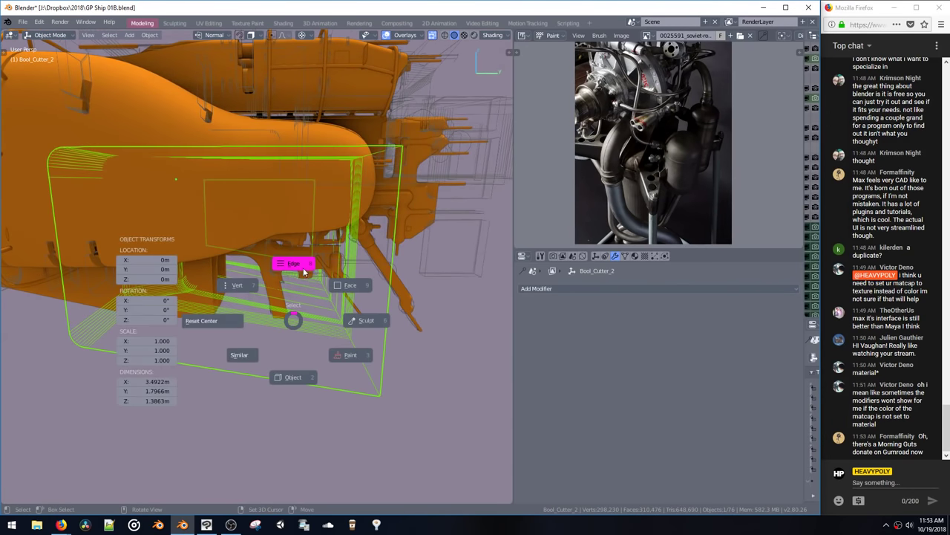
pyautogui.click(303, 269)
pyautogui.moveTo(305, 270); pyautogui.dragTo(349, 297, button='middle')
pyautogui.press('a')
pyautogui.press('Tab')
pyautogui.hotkey('ctrl', 'space')
pyautogui.click(381, 236)
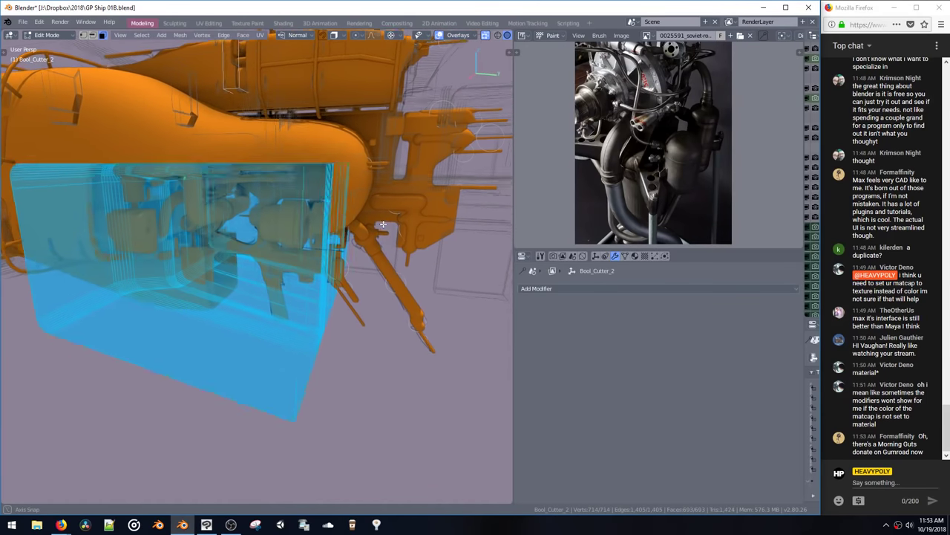
# Step: Select the rear-end faces of Bool_Cutter_2 and move them 0.112 m along the Y axis
pyautogui.moveTo(247, 107); pyautogui.dragTo(272, 133)
pyautogui.moveTo(389, 394); pyautogui.dragTo(389, 394)
pyautogui.moveTo(389, 394); pyautogui.dragTo(314, 145, button='middle')
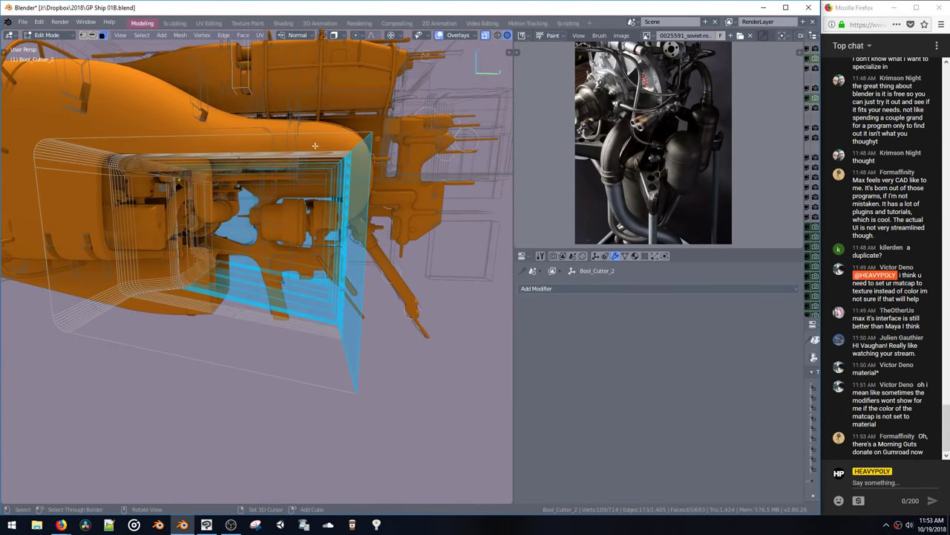
pyautogui.moveTo(381, 294); pyautogui.dragTo(364, 301, button='middle')
pyautogui.press('g')
pyautogui.press('y')
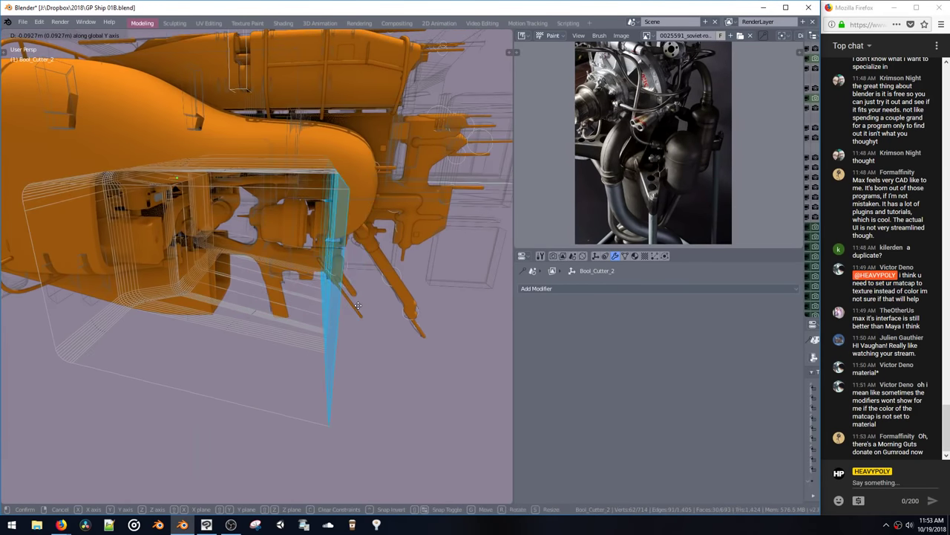
pyautogui.click(362, 300)
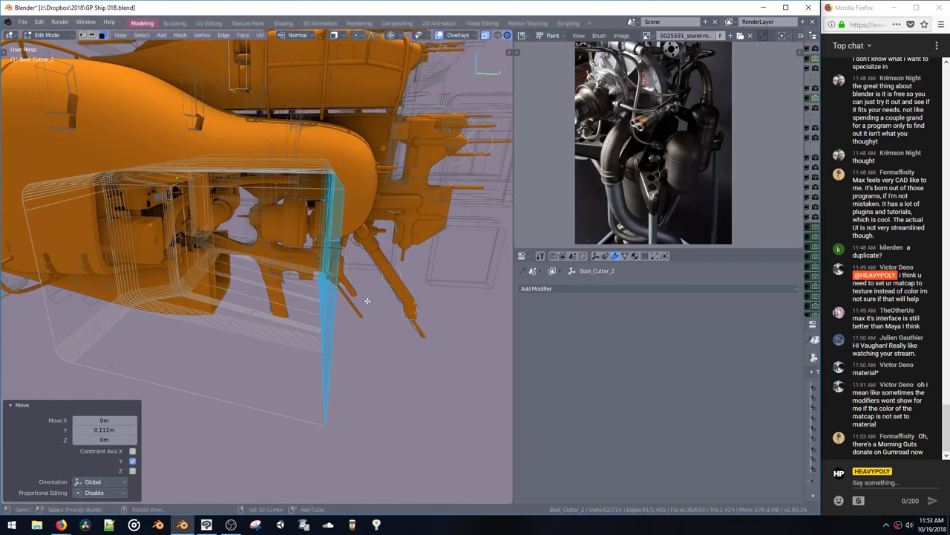
pyautogui.moveTo(367, 301); pyautogui.dragTo(316, 295, button='middle')
pyautogui.press('2')
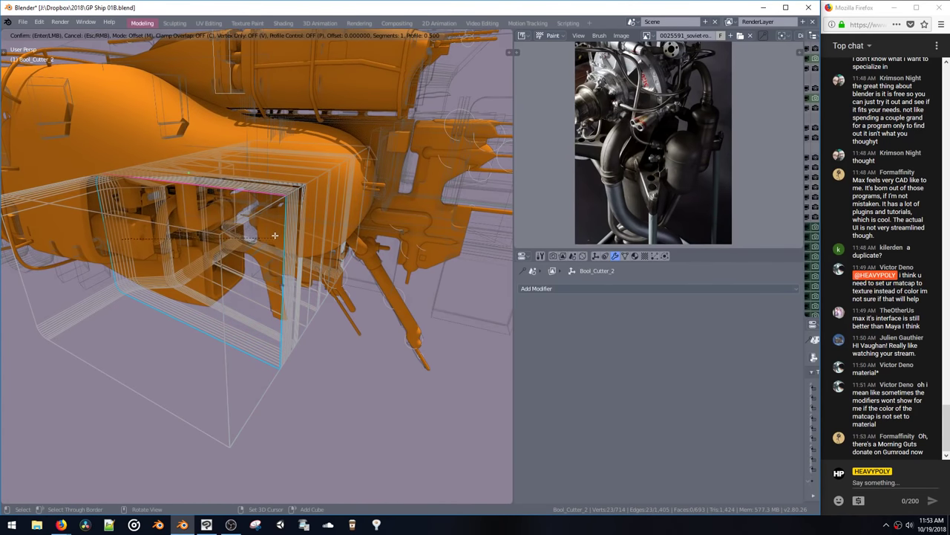
pyautogui.click(276, 242)
pyautogui.hotkey('ctrl', 'z')
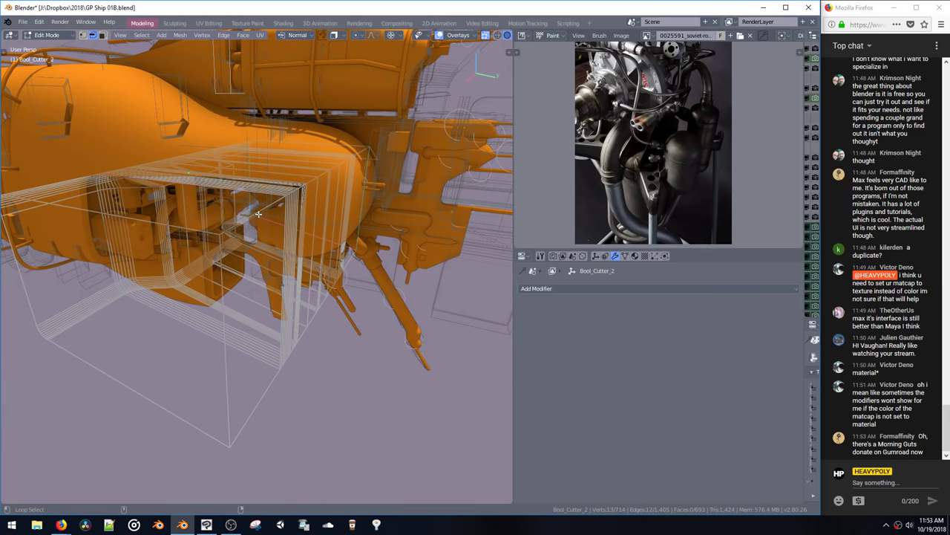
# Step: Symmetrize Bool_Cutter_2 along X and select its upper rear corner edges
pyautogui.click(289, 283)
pyautogui.moveTo(288, 283); pyautogui.dragTo(249, 247, button='middle')
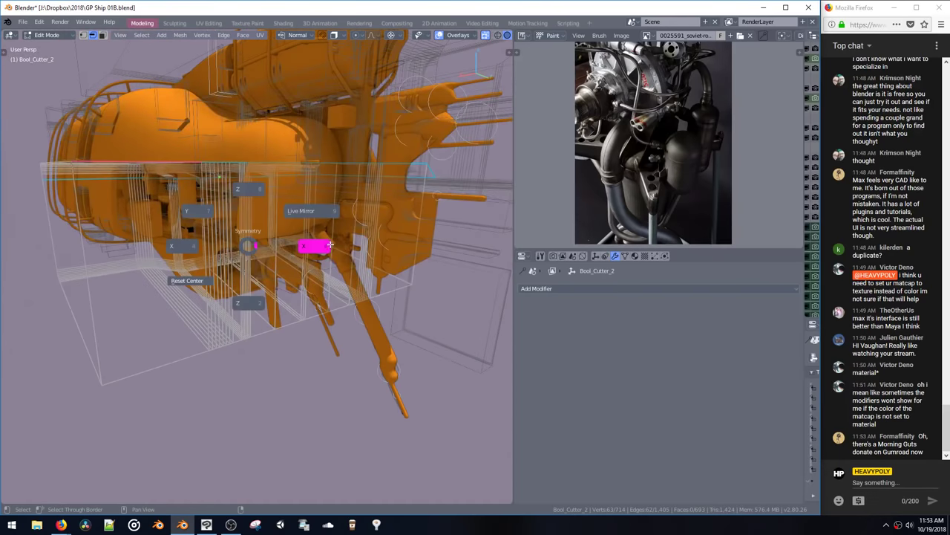
pyautogui.moveTo(316, 246); pyautogui.dragTo(326, 250, button='middle')
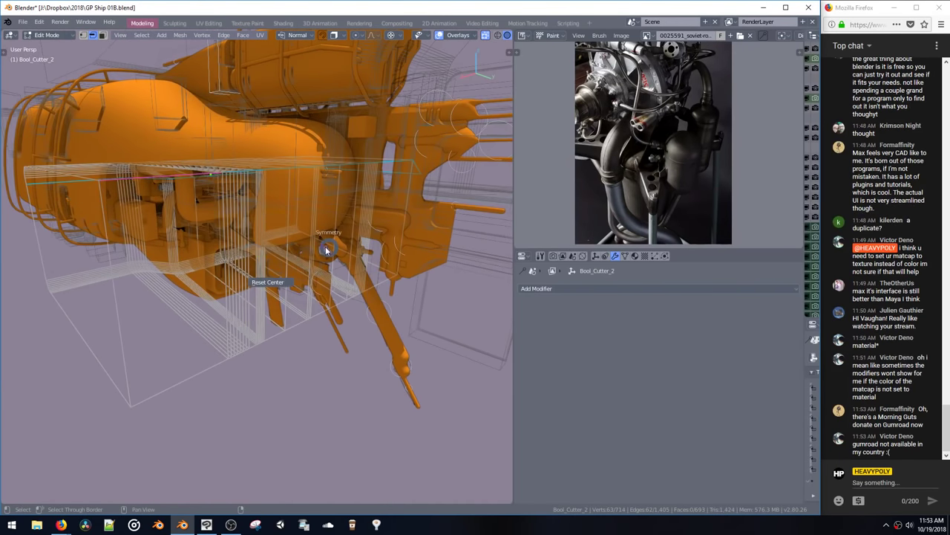
pyautogui.moveTo(252, 242); pyautogui.dragTo(312, 154, button='middle')
pyautogui.moveTo(352, 177); pyautogui.dragTo(356, 181)
pyautogui.moveTo(357, 183); pyautogui.dragTo(385, 225, button='middle')
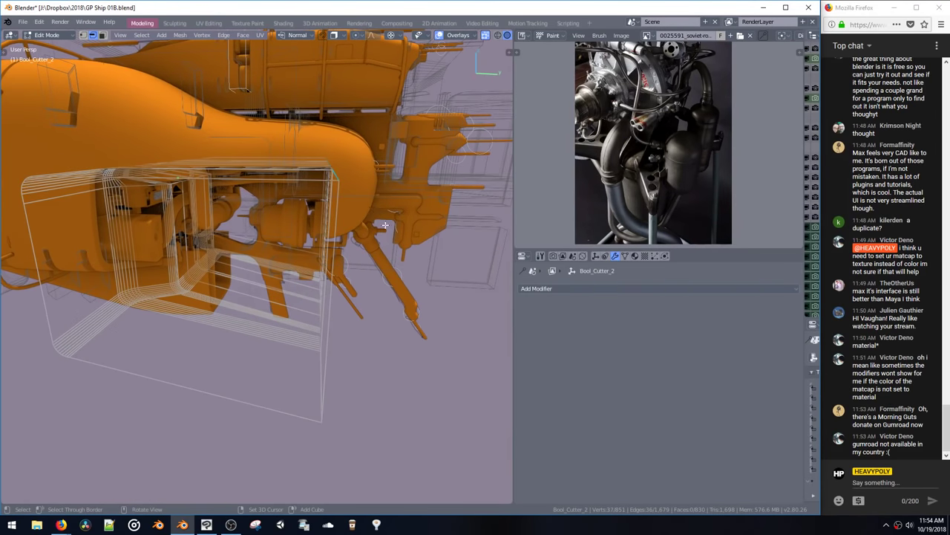
# Step: Bevel the upper rear corner edges of Bool_Cutter_2 and check the cutter in Object Mode
pyautogui.click(425, 318)
pyautogui.moveTo(409, 300); pyautogui.dragTo(366, 258, button='middle')
pyautogui.press('space')
pyautogui.moveTo(366, 303)
pyautogui.mouseDown(button='middle')
pyautogui.moveTo(435, 287)
pyautogui.moveTo(439, 316)
pyautogui.moveTo(288, 299)
pyautogui.moveTo(366, 308)
pyautogui.mouseUp(button='middle')
pyautogui.press('b')
pyautogui.click(374, 230)
pyautogui.moveTo(373, 227); pyautogui.dragTo(308, 217, button='middle')
# Step: Reveal the hidden cutters and select the hull among the overlapping objects
pyautogui.hotkey('alt', 'h')
pyautogui.click(265, 217)
pyautogui.click(263, 218)
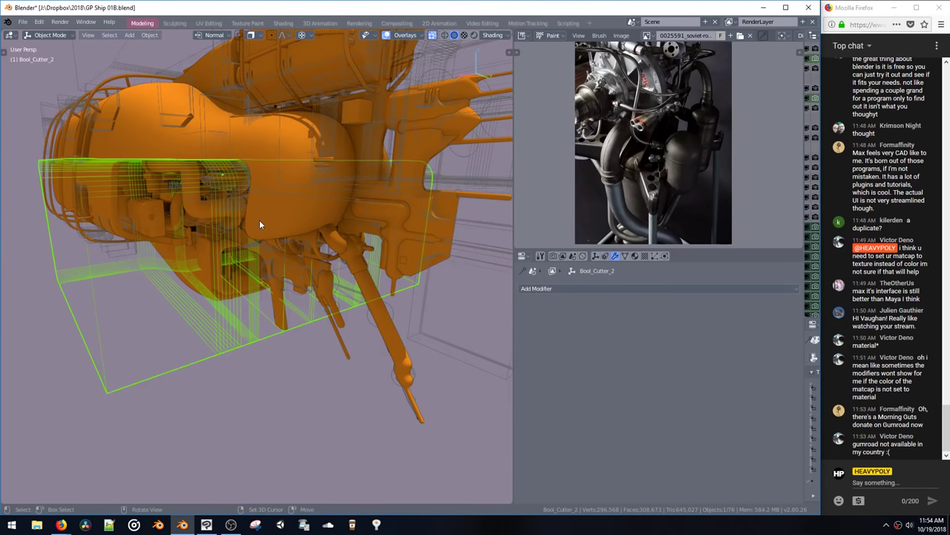
pyautogui.click(257, 226)
pyautogui.click(257, 227)
pyautogui.click(144, 154)
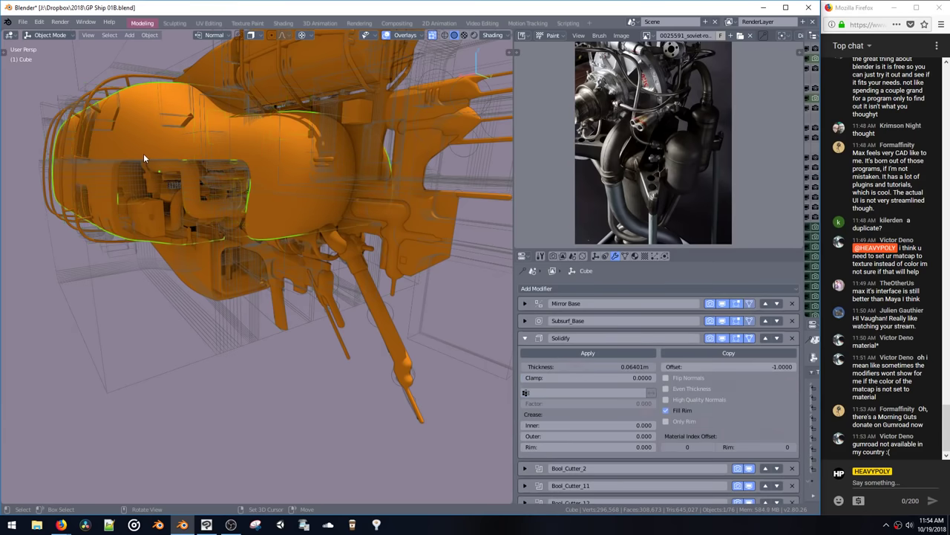
pyautogui.click(134, 148)
pyautogui.click(138, 94)
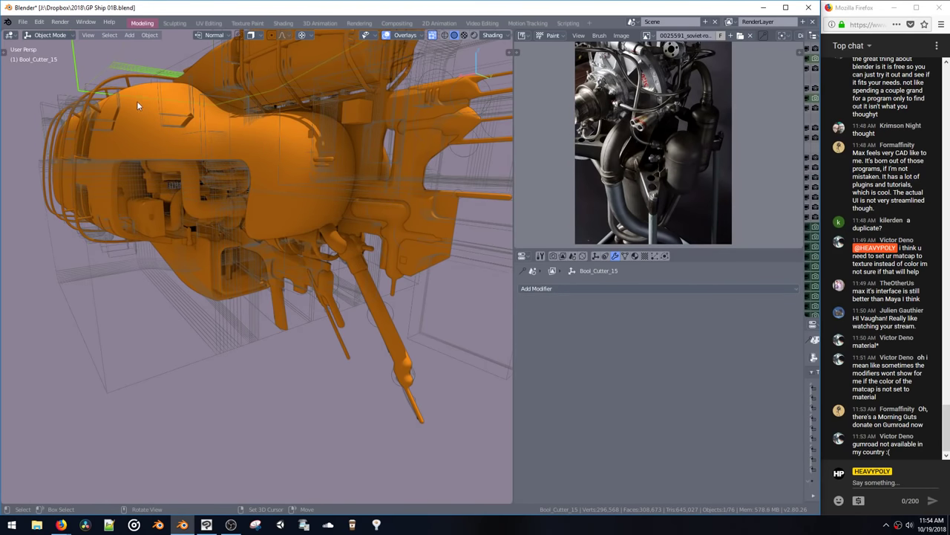
pyautogui.click(167, 164)
# Step: Adjust the hull's lower rear vertices along the Z axis in Edit Mode and display the mesh without Subsurf_Base smoothing
pyautogui.press('Tab')
pyautogui.moveTo(166, 164); pyautogui.dragTo(242, 139, button='middle')
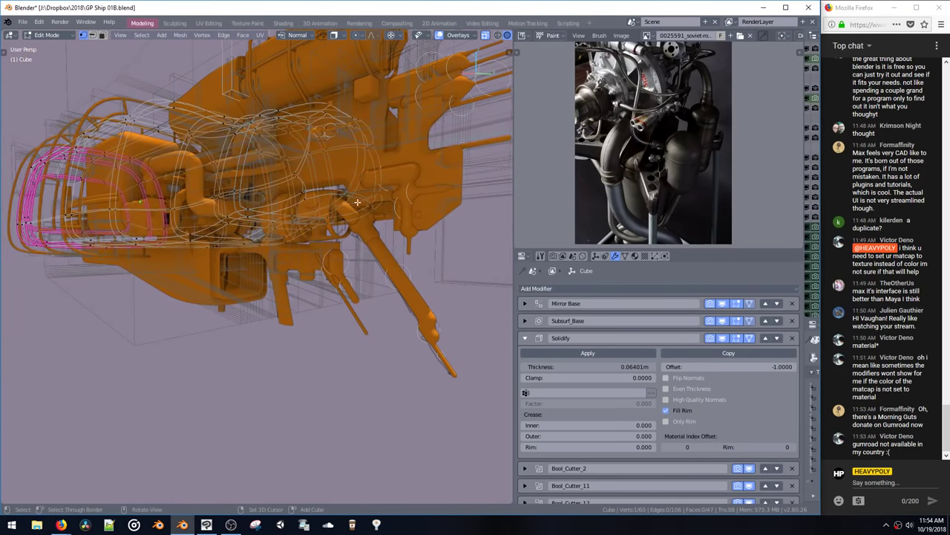
pyautogui.moveTo(357, 202)
pyautogui.mouseDown(button='middle')
pyautogui.moveTo(364, 217)
pyautogui.moveTo(286, 207)
pyautogui.moveTo(189, 236)
pyautogui.moveTo(398, 212)
pyautogui.moveTo(350, 202)
pyautogui.moveTo(360, 201)
pyautogui.mouseUp(button='middle')
pyautogui.press('g')
pyautogui.press('z')
pyautogui.click(376, 219)
pyautogui.press('g')
pyautogui.press('z')
pyautogui.click(185, 238)
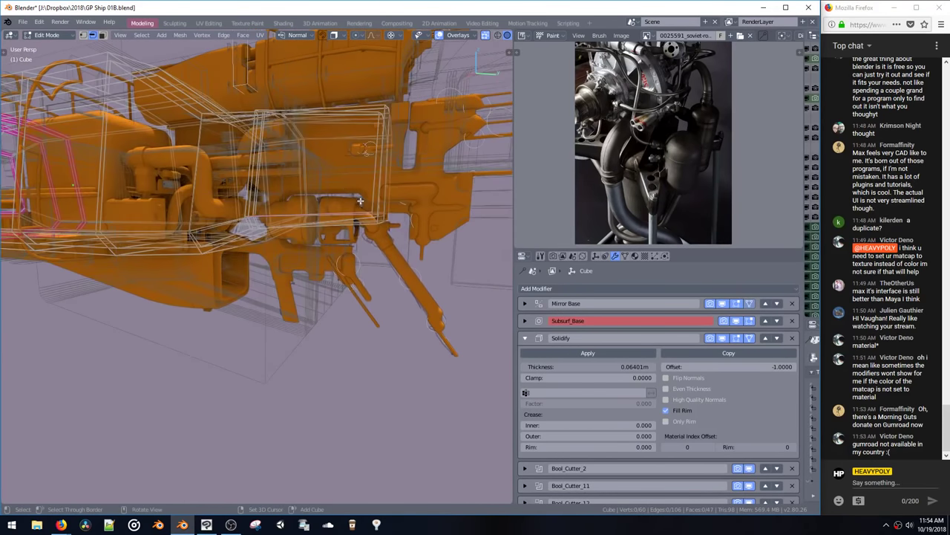
# Step: Move the hull's lower rear edges about -0.038 m along the Z axis
pyautogui.moveTo(400, 248); pyautogui.dragTo(401, 248)
pyautogui.moveTo(400, 248); pyautogui.dragTo(407, 233, button='middle')
pyautogui.press('g')
pyautogui.press('z')
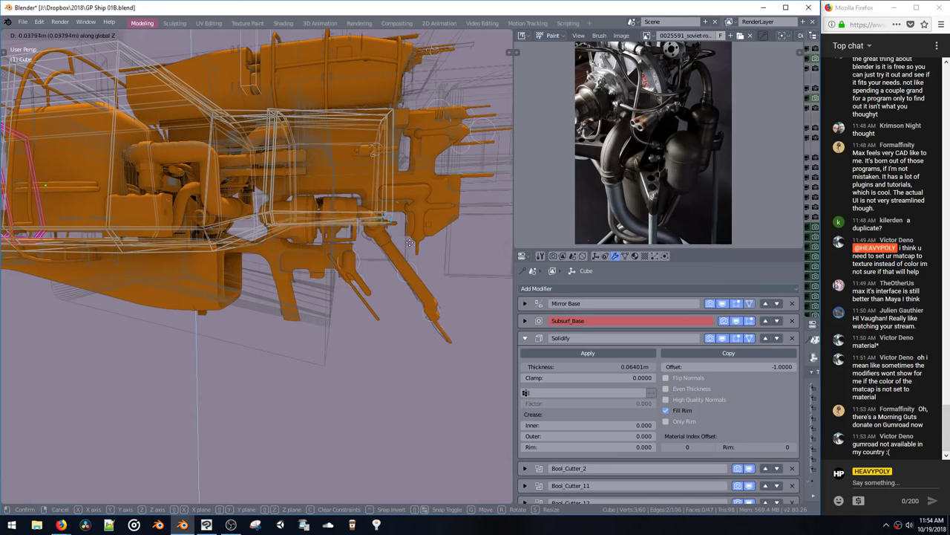
pyautogui.click(409, 243)
# Step: Move the vertical edge ahead of the hull's rear end 0.117 m along the Y axis
pyautogui.moveTo(409, 242); pyautogui.dragTo(316, 159, button='middle')
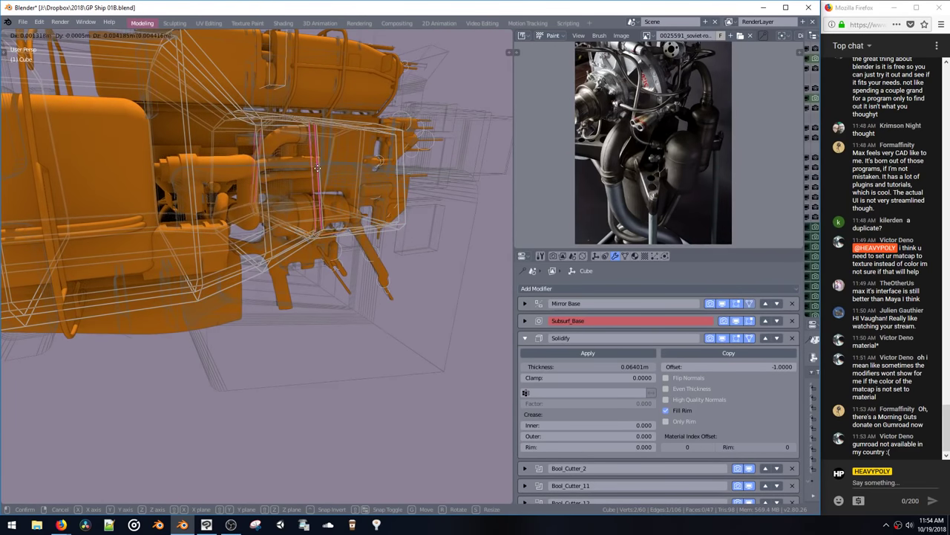
pyautogui.click(348, 189)
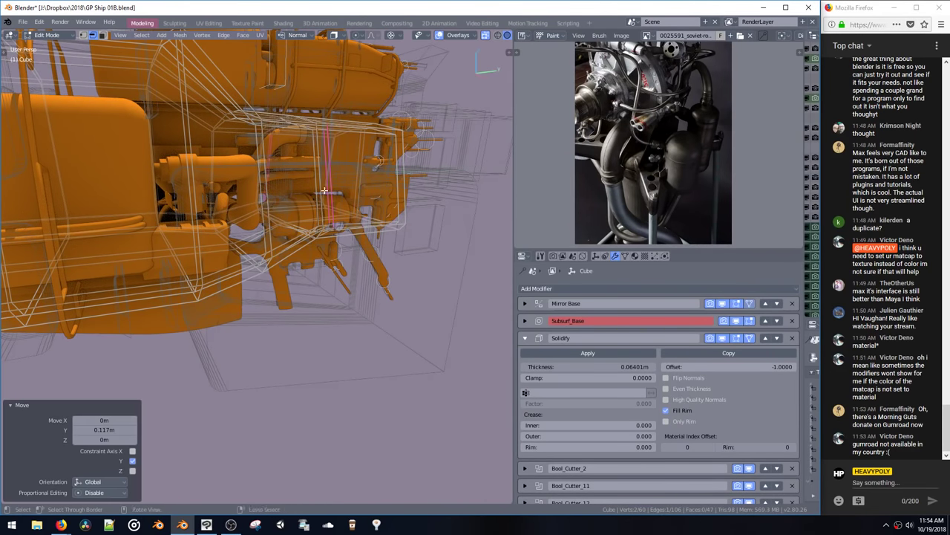
pyautogui.click(331, 178)
# Step: Remove the live mirror from the hull through the Symmetry options
pyautogui.moveTo(332, 179); pyautogui.dragTo(305, 187, button='middle')
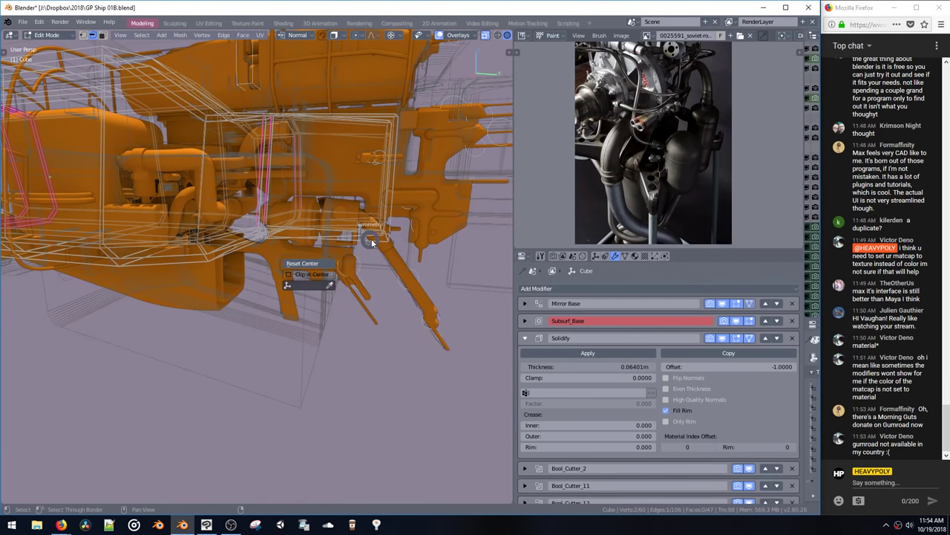
pyautogui.click(418, 205)
pyautogui.moveTo(418, 206); pyautogui.dragTo(256, 193, button='middle')
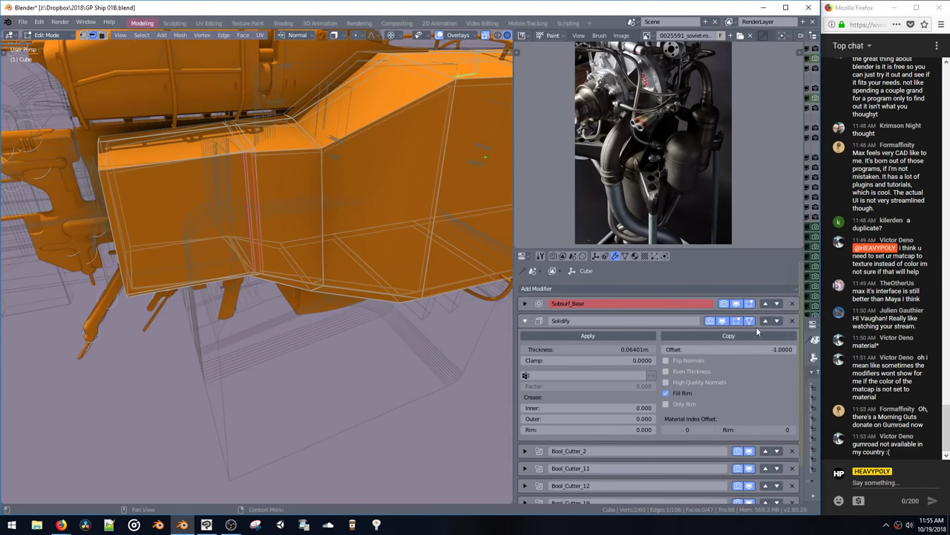
# Step: With Solidify hidden in the viewport, move the vertical edge ring ahead of the hull's rear end 0.0834 m, plus another 0.00904 m, along the Y axis
pyautogui.moveTo(490, 268); pyautogui.dragTo(219, 197, button='middle')
pyautogui.press('g')
pyautogui.press('y')
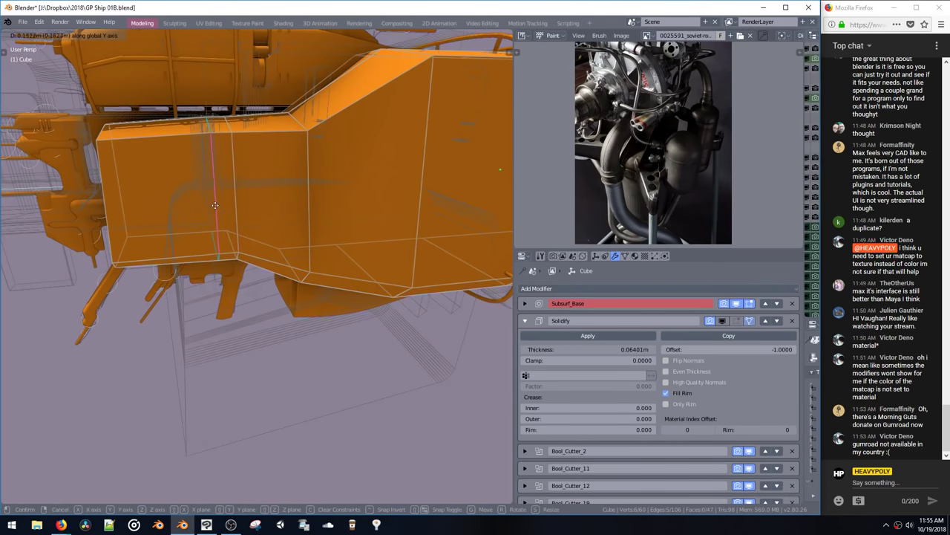
pyautogui.click(223, 213)
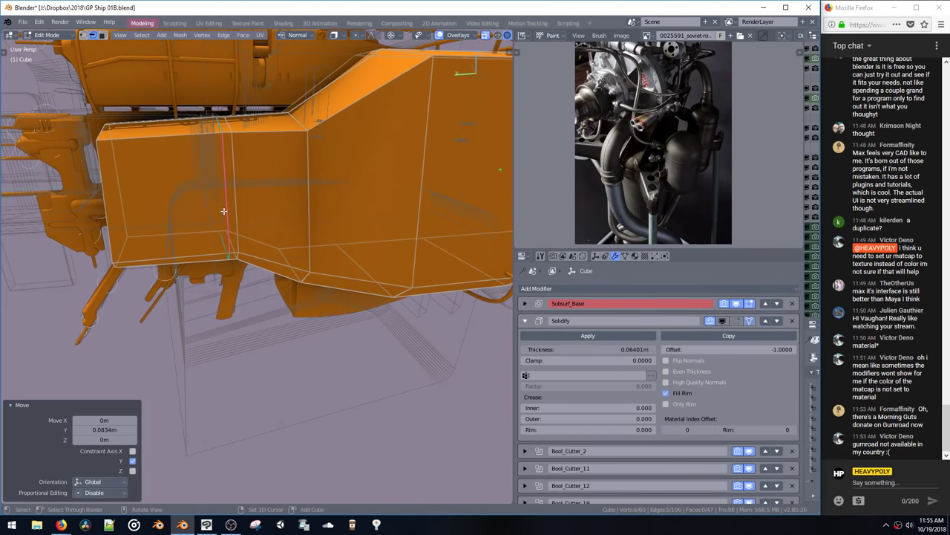
pyautogui.press('g')
pyautogui.press('y')
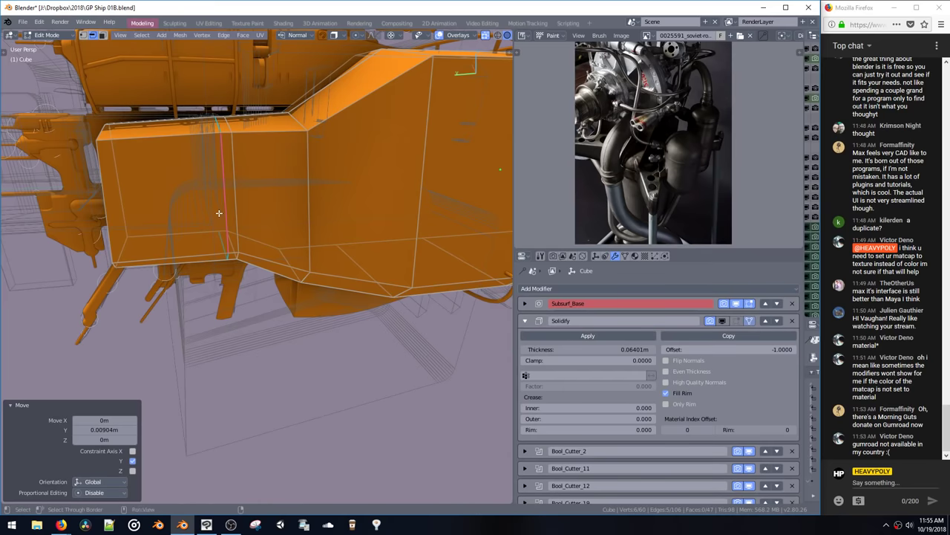
# Step: Dissolve the selected vertical edge ring ahead of the hull's rear end, including its vertices
pyautogui.moveTo(219, 214); pyautogui.dragTo(238, 165, button='middle')
pyautogui.hotkey('ctrl', 'x')
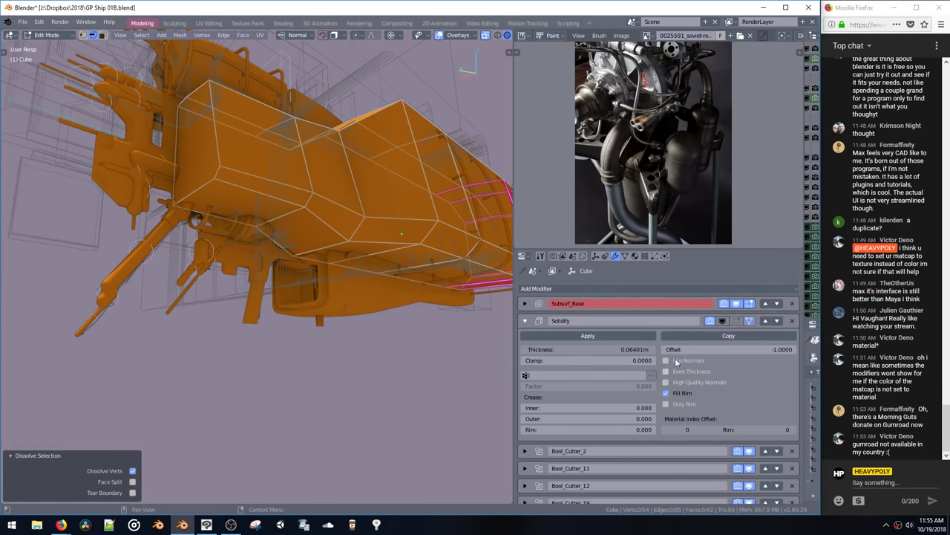
pyautogui.moveTo(254, 167); pyautogui.dragTo(250, 195, button='middle')
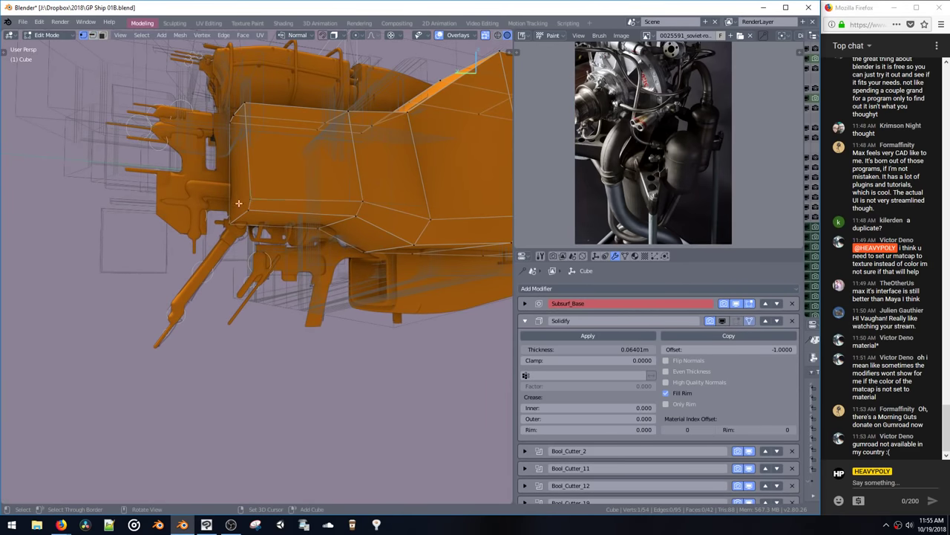
# Step: Reposition the vertex at the hull's lower rear corner and return to Object Mode with Solidify displayed
pyautogui.press('g')
pyautogui.click(210, 199)
pyautogui.press('space')
pyautogui.click(250, 250)
pyautogui.moveTo(250, 251)
pyautogui.mouseDown(button='middle')
pyautogui.moveTo(256, 225)
pyautogui.moveTo(222, 238)
pyautogui.moveTo(189, 225)
pyautogui.moveTo(190, 213)
pyautogui.moveTo(267, 234)
pyautogui.moveTo(253, 242)
pyautogui.moveTo(261, 245)
pyautogui.mouseUp(button='middle')
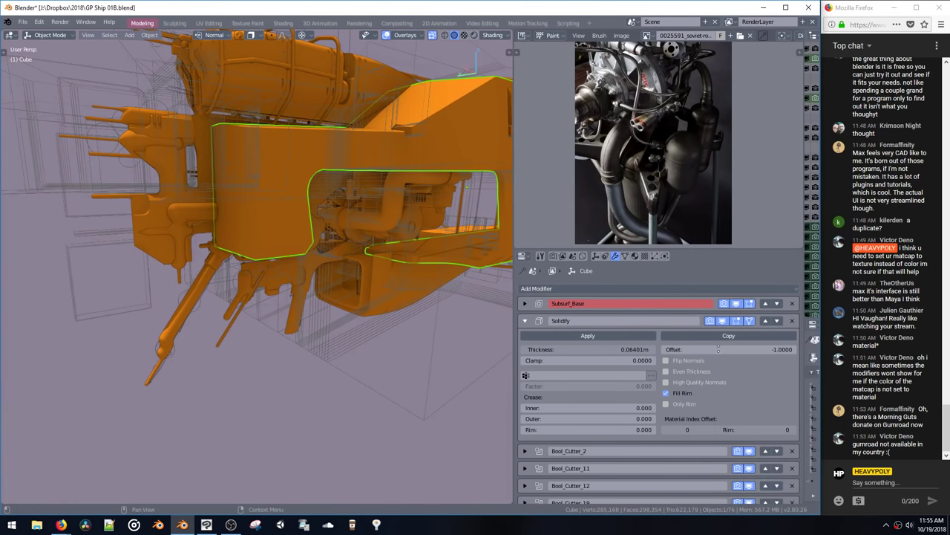
# Step: Collapse the Solidify settings and add a live mirror across the X axis to the hull
pyautogui.click(525, 320)
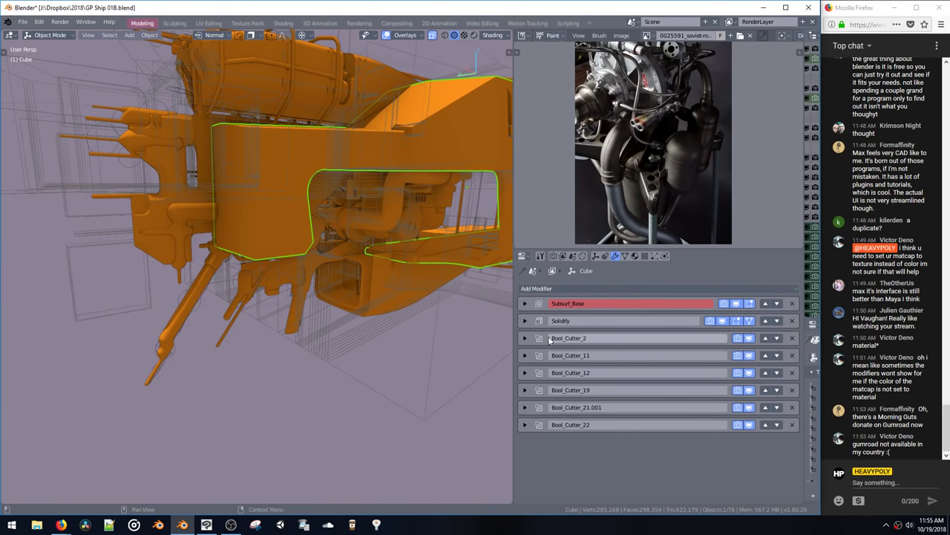
pyautogui.press('Tab')
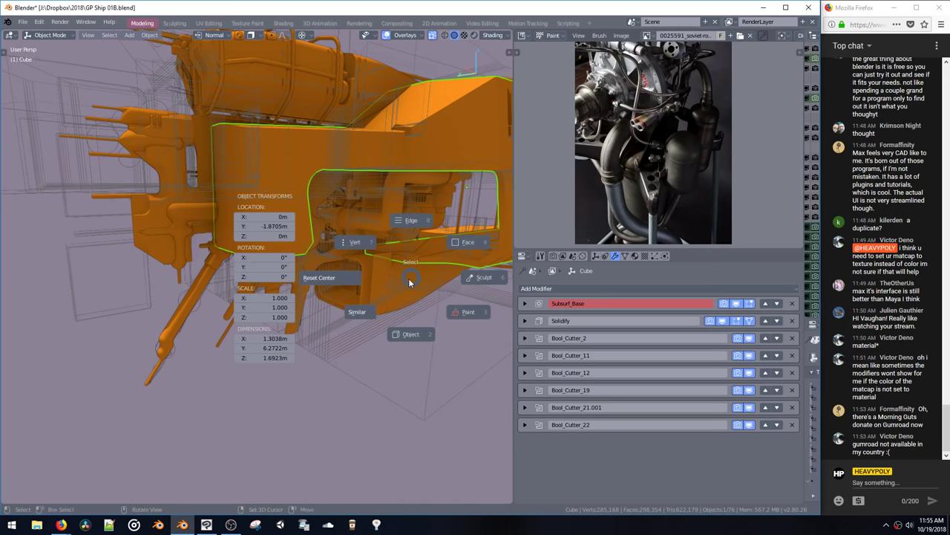
pyautogui.press('Escape')
pyautogui.hotkey('shift', 'v')
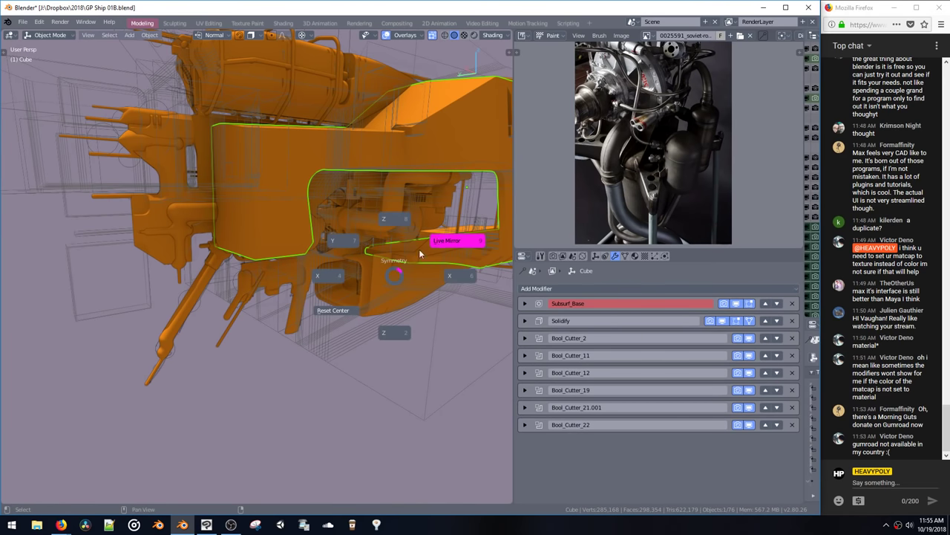
pyautogui.moveTo(439, 237); pyautogui.dragTo(478, 248, button='middle')
pyautogui.moveTo(469, 241); pyautogui.dragTo(497, 260, button='middle')
pyautogui.press('space')
pyautogui.press('Tab')
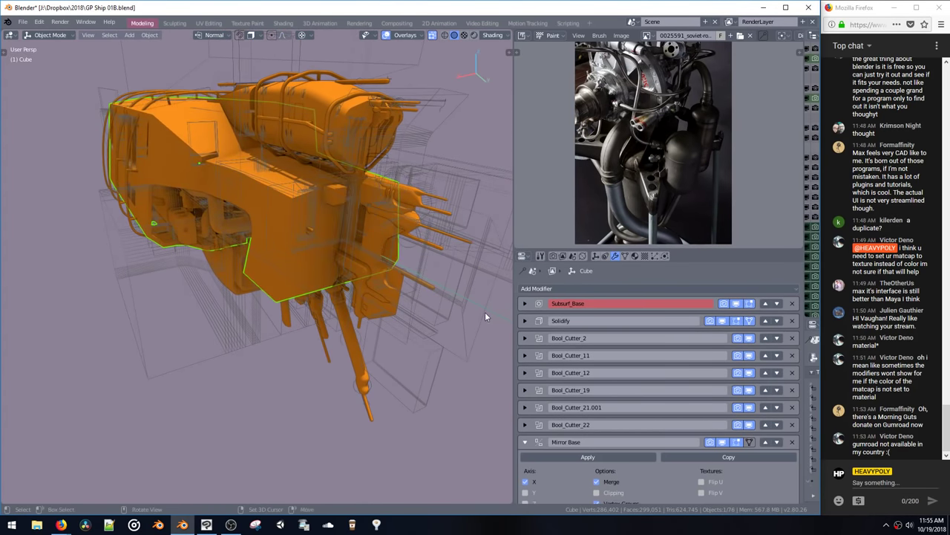
pyautogui.moveTo(488, 293); pyautogui.dragTo(368, 250, button='middle')
pyautogui.press('Tab')
pyautogui.press('Tab')
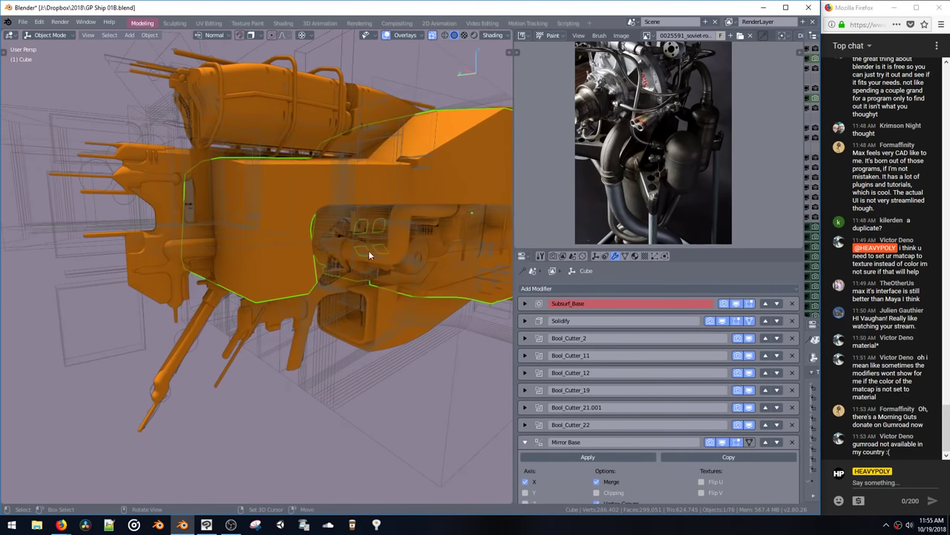
# Step: Remove and re-add the hull's live mirror repeatedly to compare the mirrored and unmirrored shapes
pyautogui.click(655, 442)
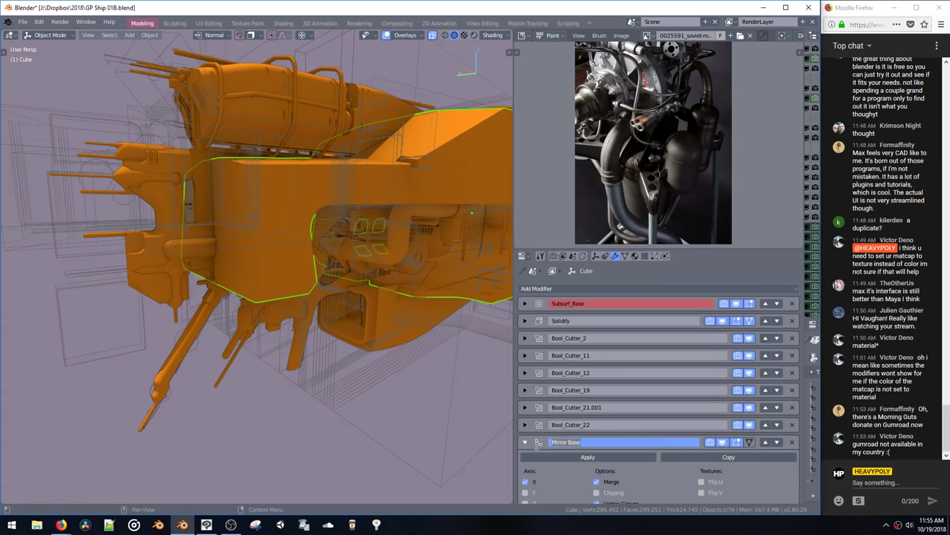
pyautogui.click(527, 444)
pyautogui.hotkey('shift', 'x')
pyautogui.click(404, 274)
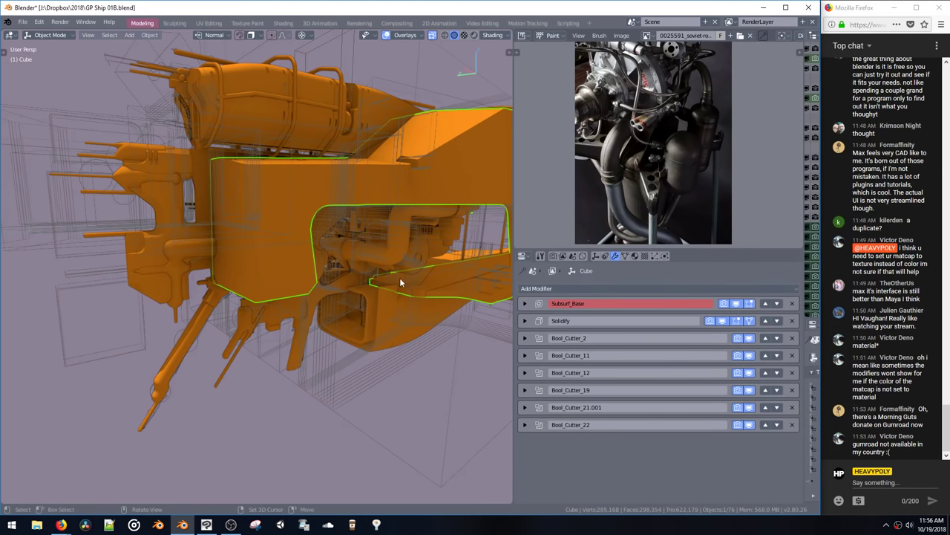
pyautogui.hotkey('shift', 'x')
pyautogui.click(419, 258)
pyautogui.hotkey('shift', 'x')
pyautogui.click(411, 306)
pyautogui.hotkey('shift', 'x')
pyautogui.click(443, 279)
pyautogui.moveTo(407, 317)
pyautogui.mouseDown(button='middle')
pyautogui.moveTo(417, 311)
pyautogui.moveTo(403, 324)
pyautogui.mouseUp(button='middle')
pyautogui.hotkey('shift', 'x')
pyautogui.click(424, 303)
# Step: Inspect the hull's mesh in Edit Mode and return to Object Mode
pyautogui.press('space')
pyautogui.press('space')
pyautogui.click(406, 260)
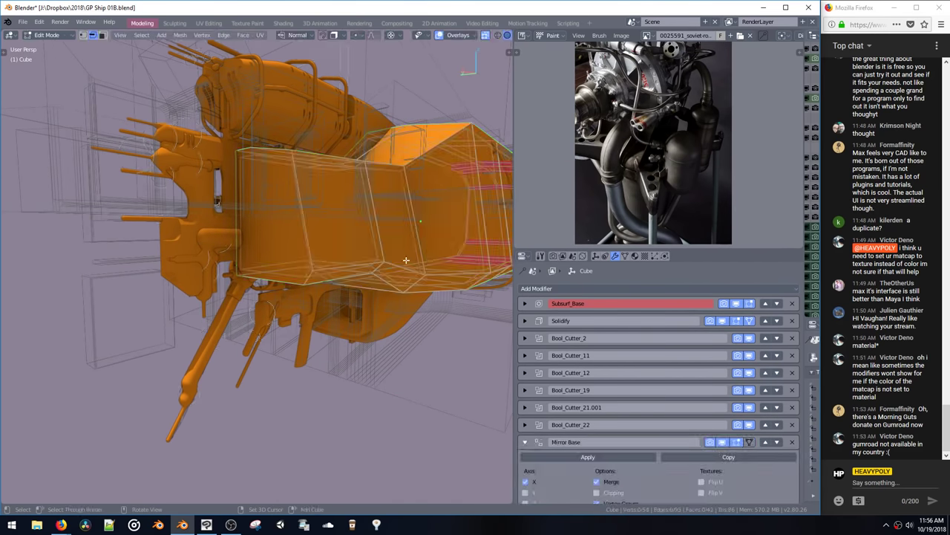
pyautogui.press('Tab')
# Step: Toggle the X axis of Mirror Base off and on with the modifier at the end of the stack
pyautogui.scroll(-3, 615, 363)
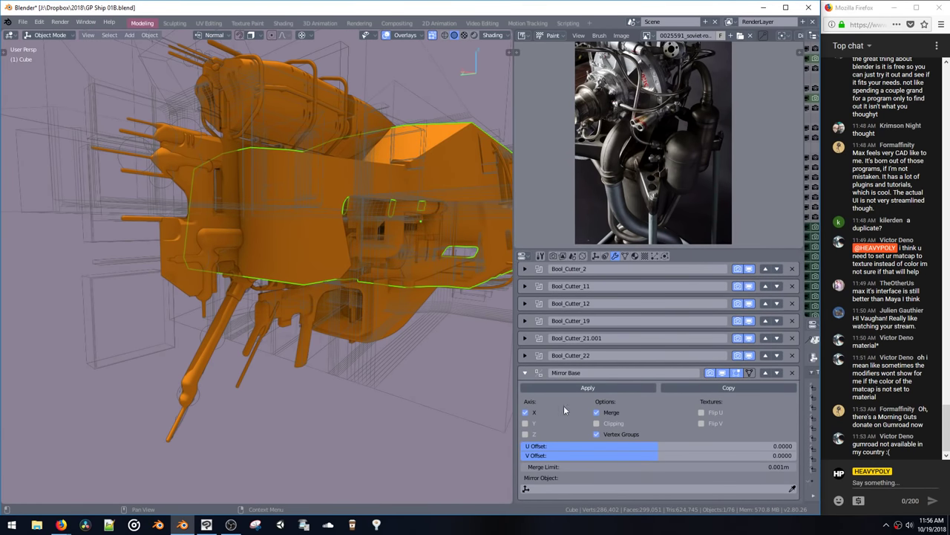
pyautogui.click(525, 413)
pyautogui.click(525, 412)
pyautogui.click(526, 413)
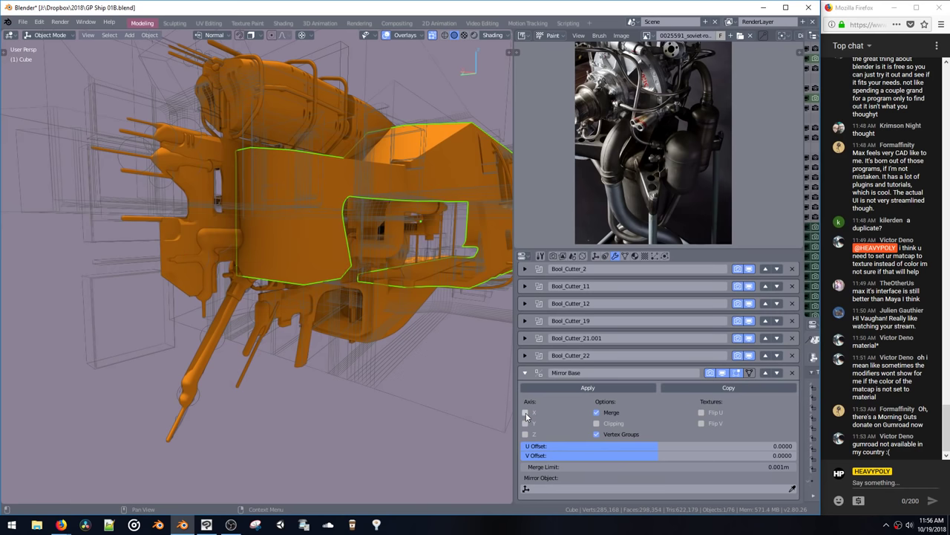
pyautogui.click(526, 413)
pyautogui.click(525, 413)
pyautogui.click(524, 414)
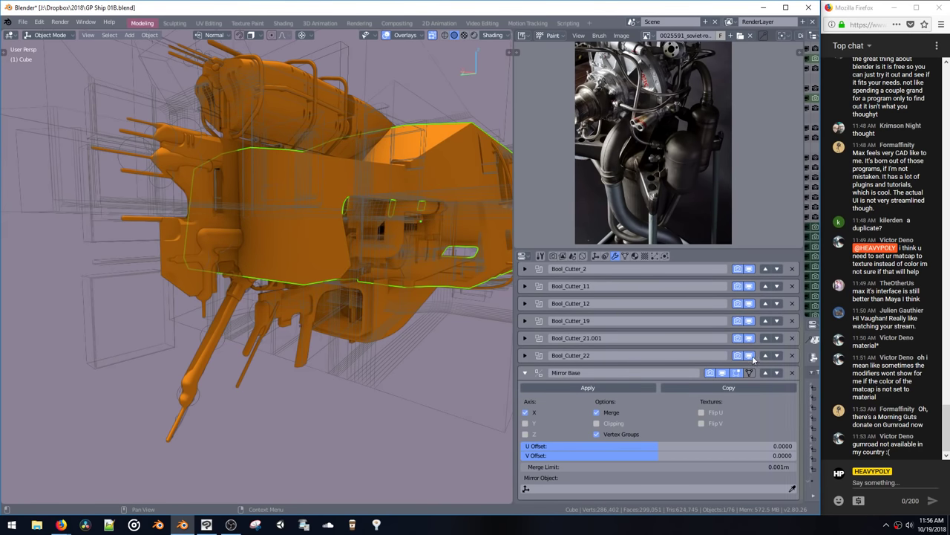
# Step: Move the Mirror Base modifier up the stack past all the boolean cutters, directly below Solidify
pyautogui.click(766, 372)
pyautogui.click(766, 355)
pyautogui.click(765, 338)
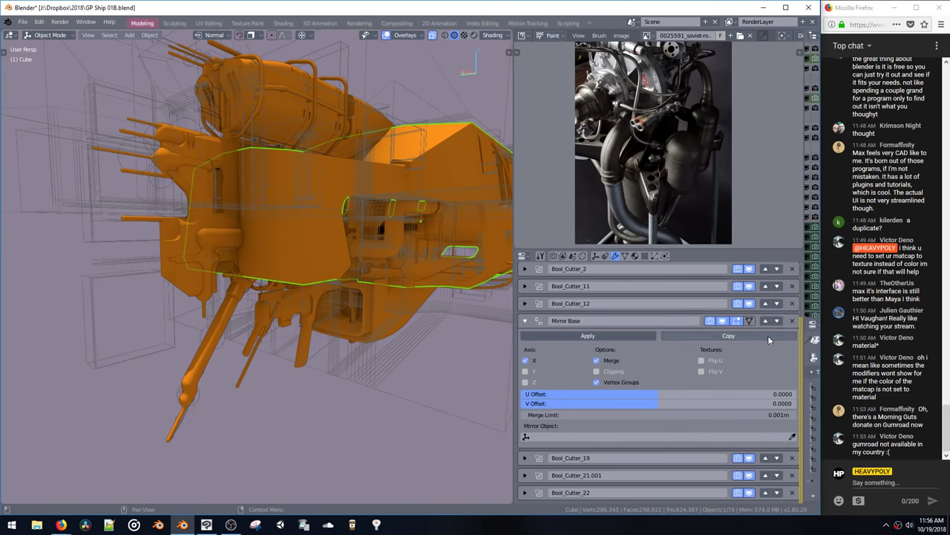
pyautogui.click(766, 321)
pyautogui.click(765, 303)
pyautogui.scroll(2, 762, 297)
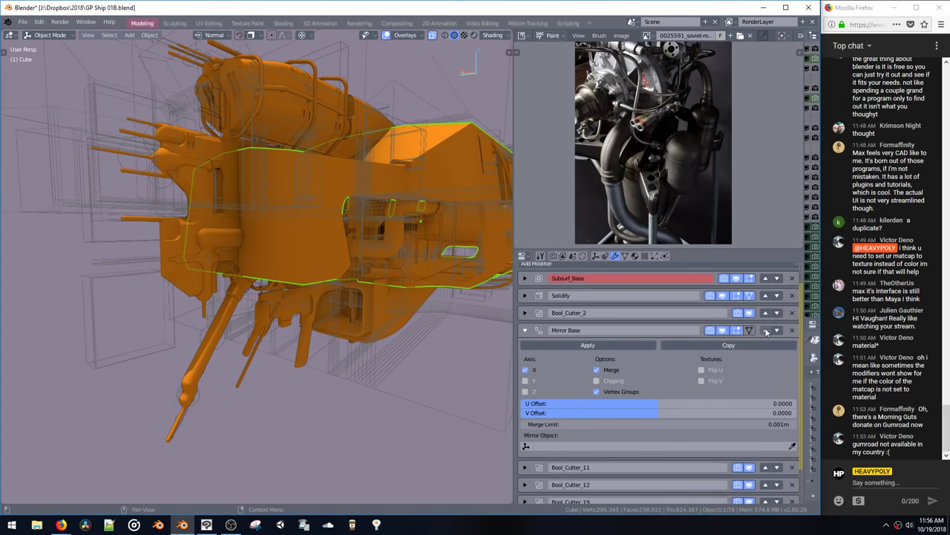
pyautogui.click(766, 331)
# Step: Toggle the X axis of Mirror Base off and on with the modifier ahead of the boolean cutters to compare the cuts
pyautogui.moveTo(423, 271); pyautogui.dragTo(413, 252, button='middle')
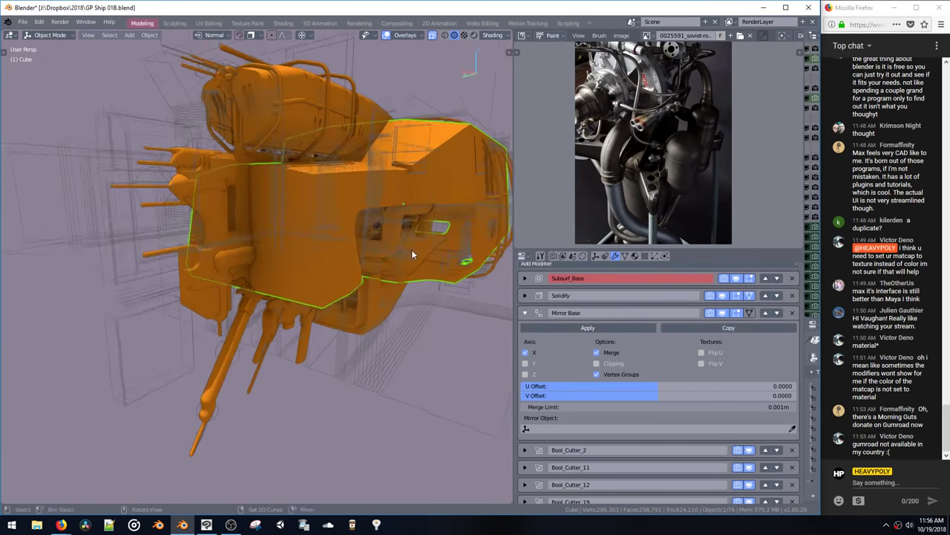
pyautogui.hotkey('shift', 'x')
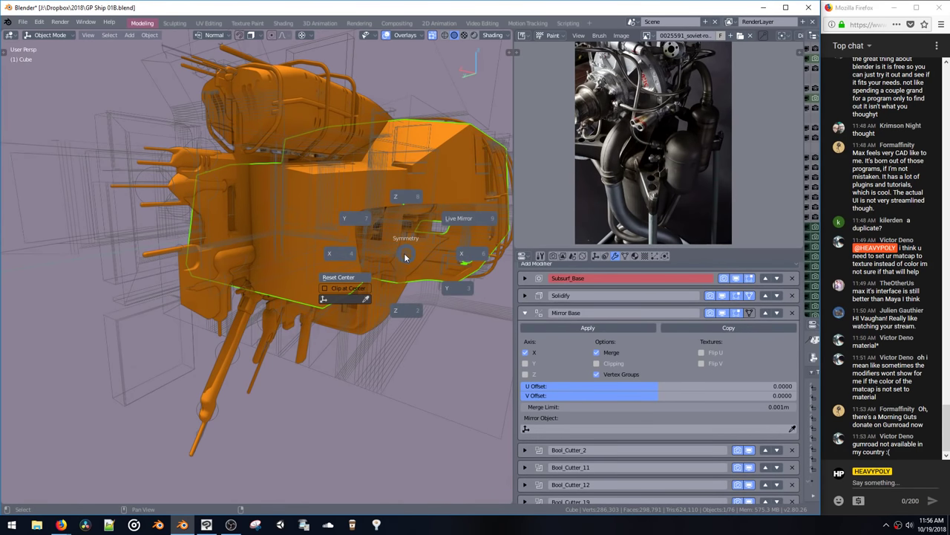
pyautogui.click(404, 257)
pyautogui.click(526, 353)
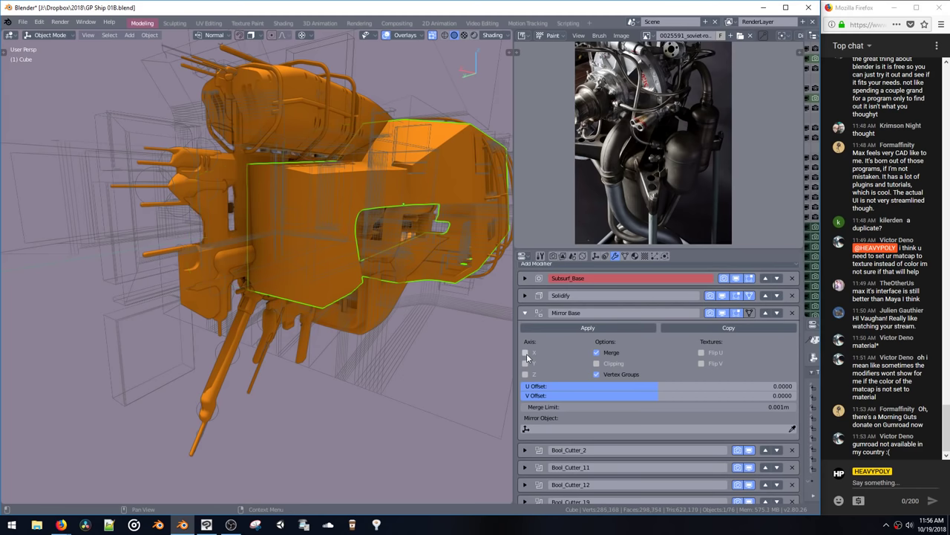
pyautogui.click(526, 352)
pyautogui.click(526, 353)
pyautogui.click(526, 352)
pyautogui.click(526, 353)
pyautogui.click(525, 353)
pyautogui.click(526, 354)
pyautogui.click(525, 355)
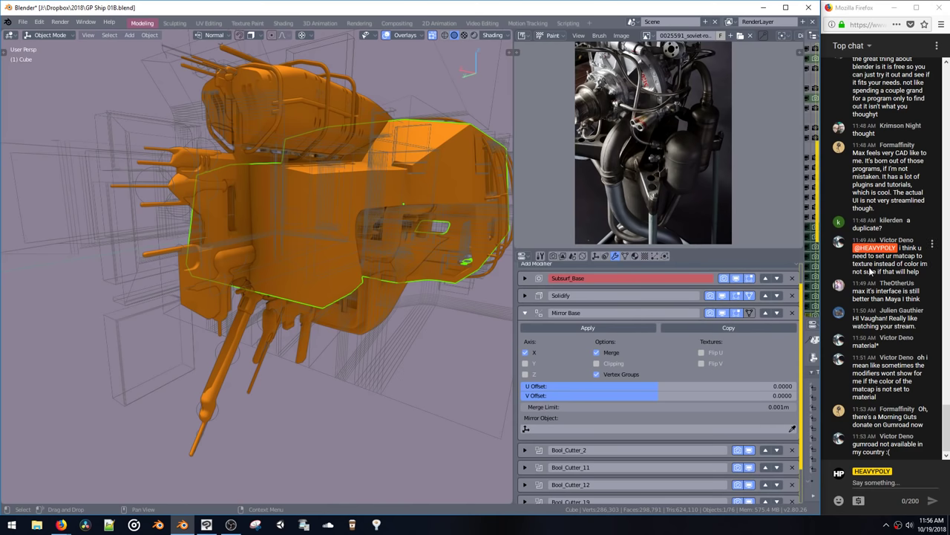
# Step: Switch to the Firefox stream chat and read the comments about Max's interface and modifiers not showing without material color
pyautogui.moveTo(862, 299); pyautogui.dragTo(859, 291)
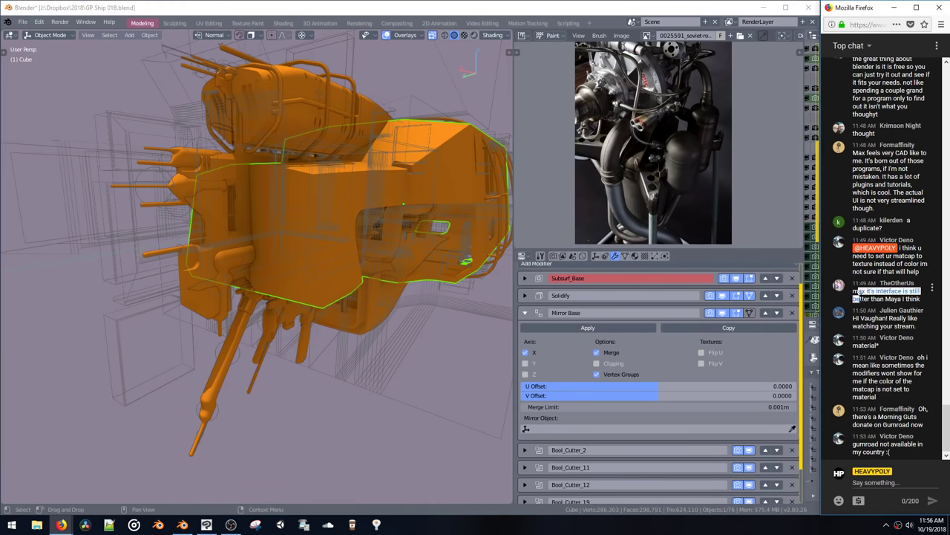
pyautogui.click(865, 358)
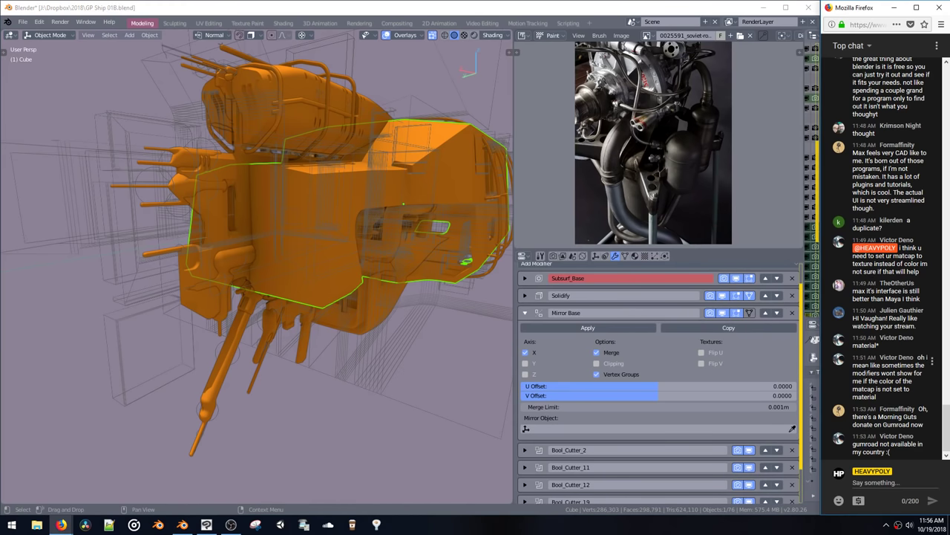
pyautogui.moveTo(867, 358)
pyautogui.mouseDown()
pyautogui.moveTo(876, 373)
pyautogui.moveTo(857, 380)
pyautogui.moveTo(870, 373)
pyautogui.mouseUp()
pyautogui.click(876, 373)
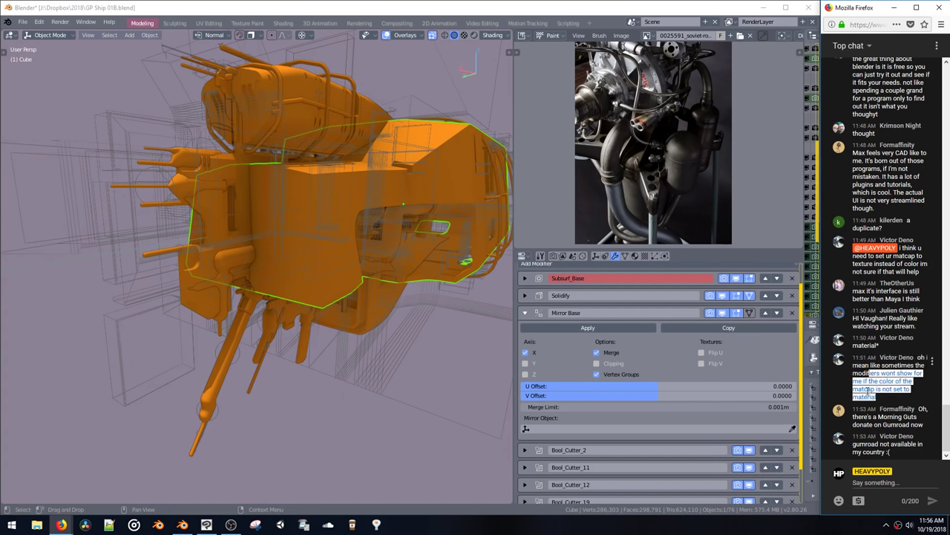
pyautogui.click(867, 392)
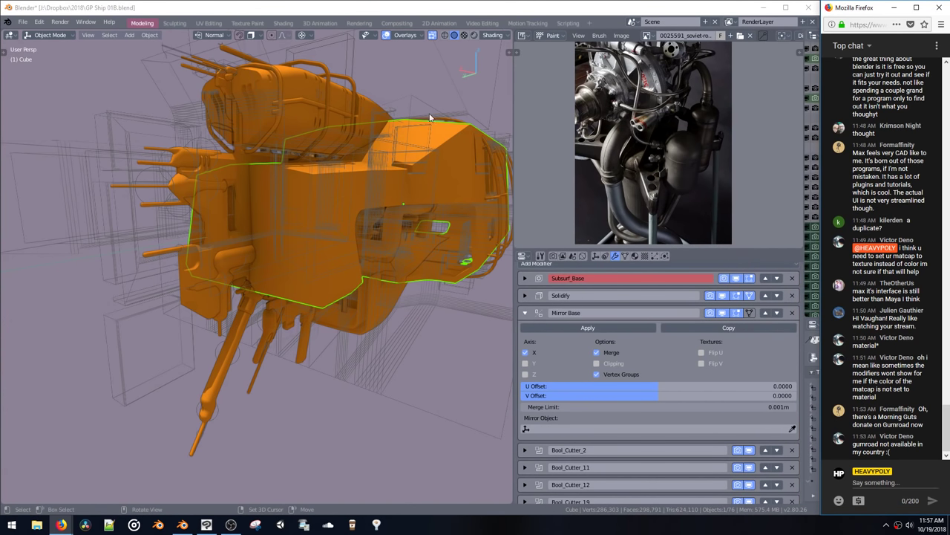
# Step: Preview the whole ship in material-preview shading from several angles and return to the solid orange view
pyautogui.click(395, 155)
pyautogui.moveTo(395, 155)
pyautogui.mouseDown(button='middle')
pyautogui.moveTo(456, 149)
pyautogui.moveTo(439, 145)
pyautogui.moveTo(451, 197)
pyautogui.mouseUp(button='middle')
pyautogui.press('z')
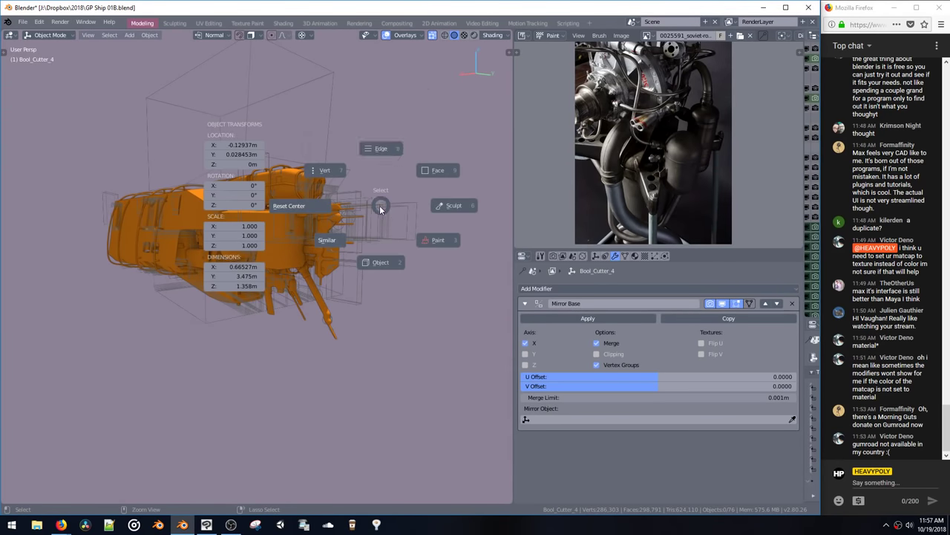
pyautogui.click(383, 158)
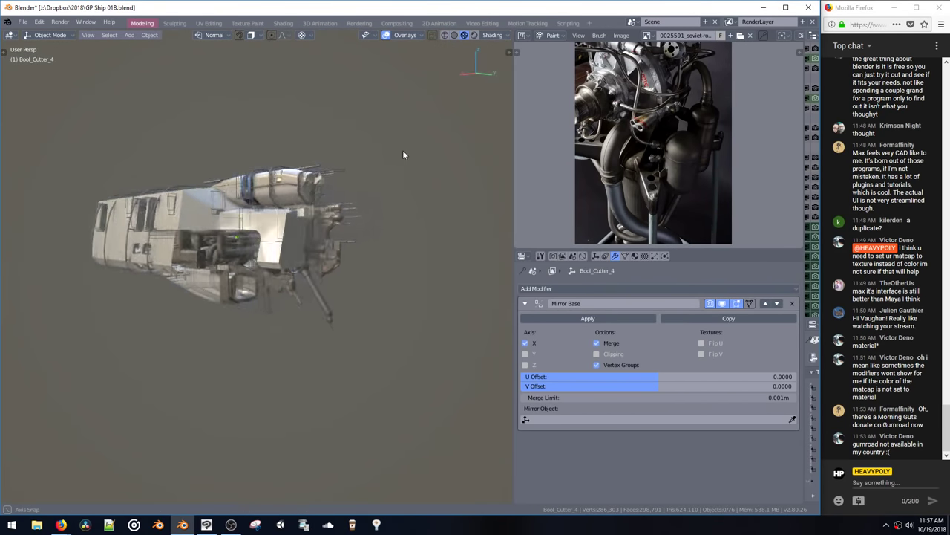
pyautogui.moveTo(383, 159)
pyautogui.mouseDown(button='middle')
pyautogui.moveTo(416, 149)
pyautogui.moveTo(361, 111)
pyautogui.moveTo(290, 104)
pyautogui.moveTo(261, 116)
pyautogui.mouseUp(button='middle')
pyautogui.press('z')
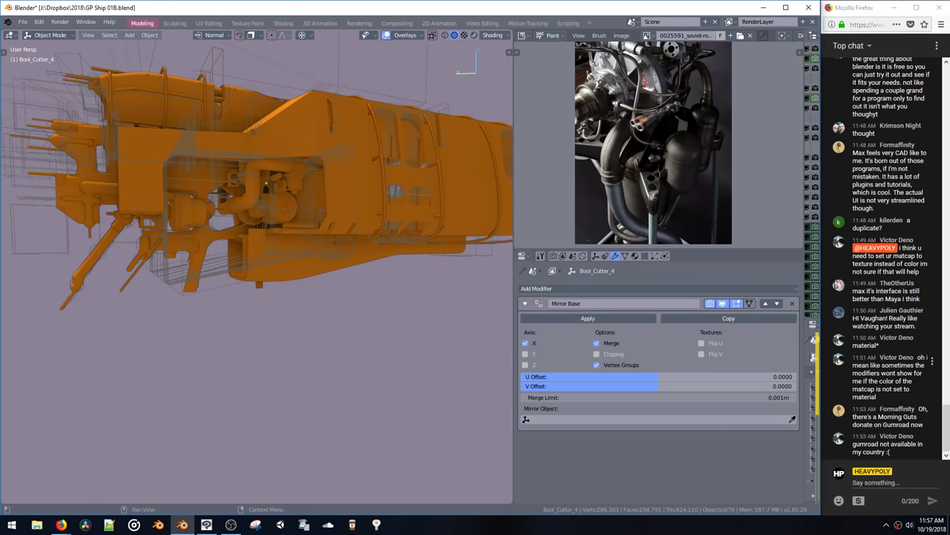
# Step: Review the stream chat back through earlier messages and read the newest one about node-based modifiers, viewing the ship from its opposite side
pyautogui.scroll(15, 932, 361)
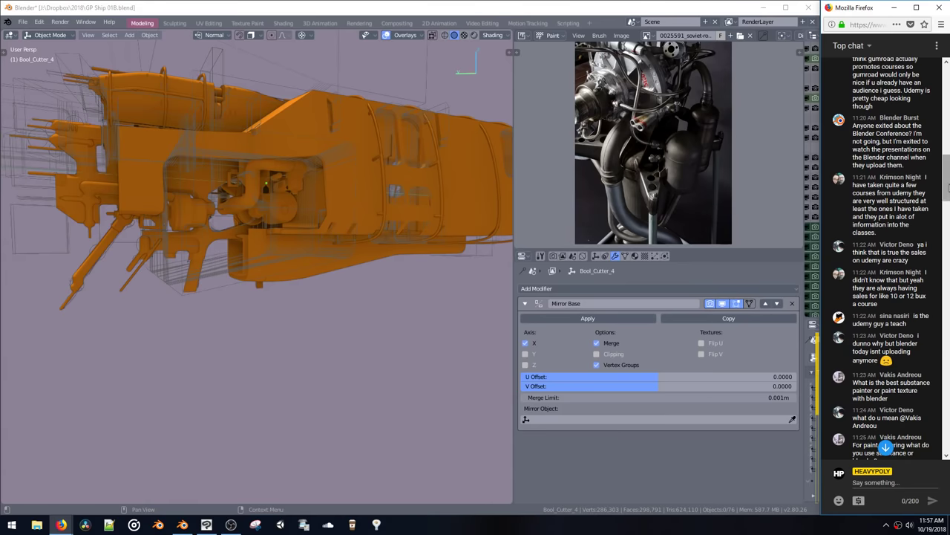
pyautogui.moveTo(948, 188); pyautogui.dragTo(935, 499)
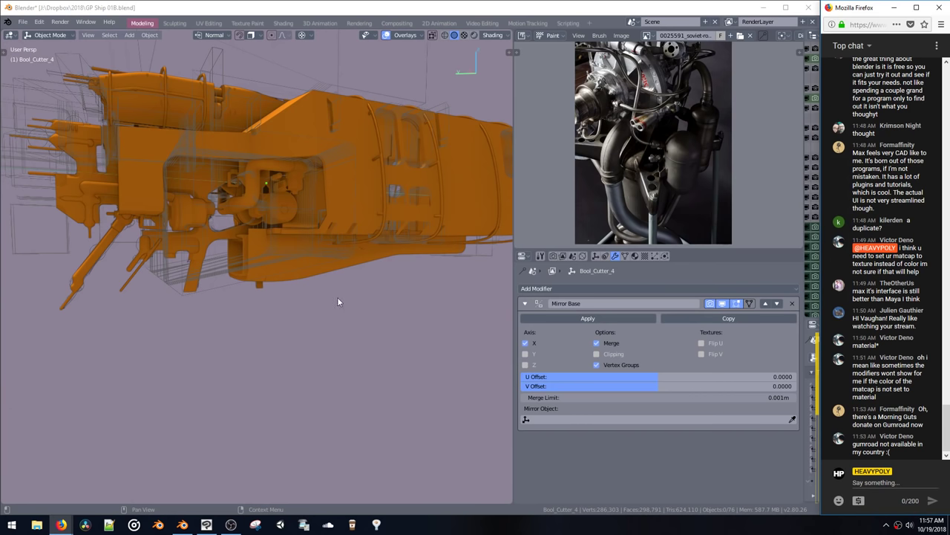
pyautogui.click(489, 362)
pyautogui.moveTo(470, 344); pyautogui.dragTo(388, 322, button='middle')
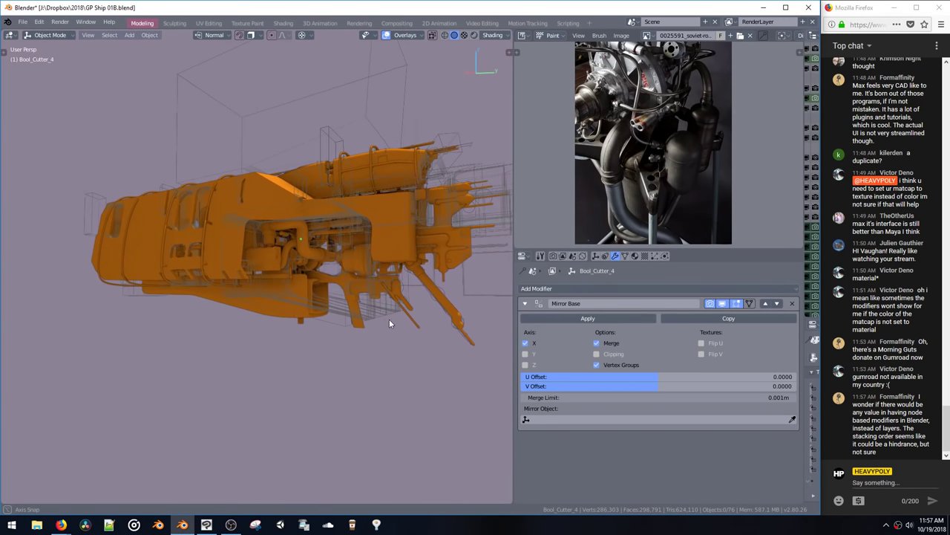
pyautogui.moveTo(881, 403); pyautogui.dragTo(911, 444)
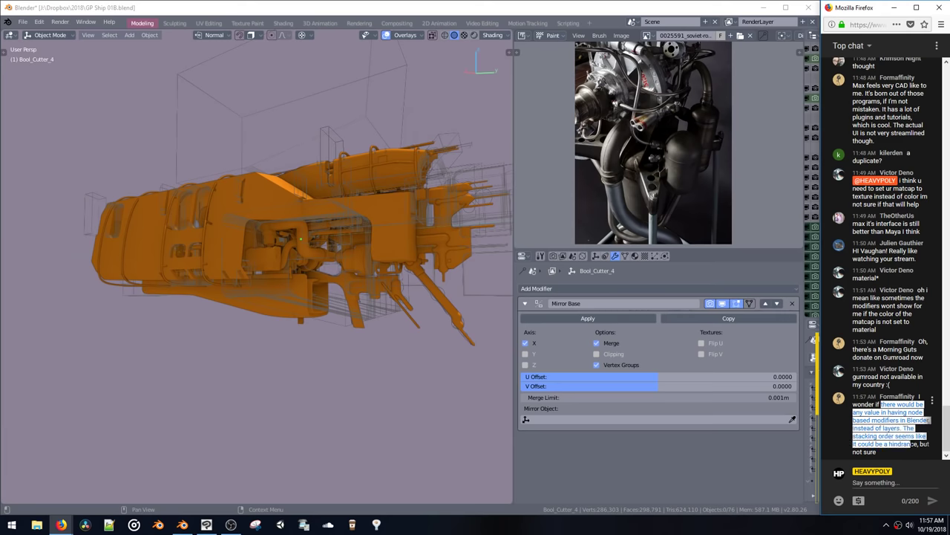
pyautogui.click(897, 431)
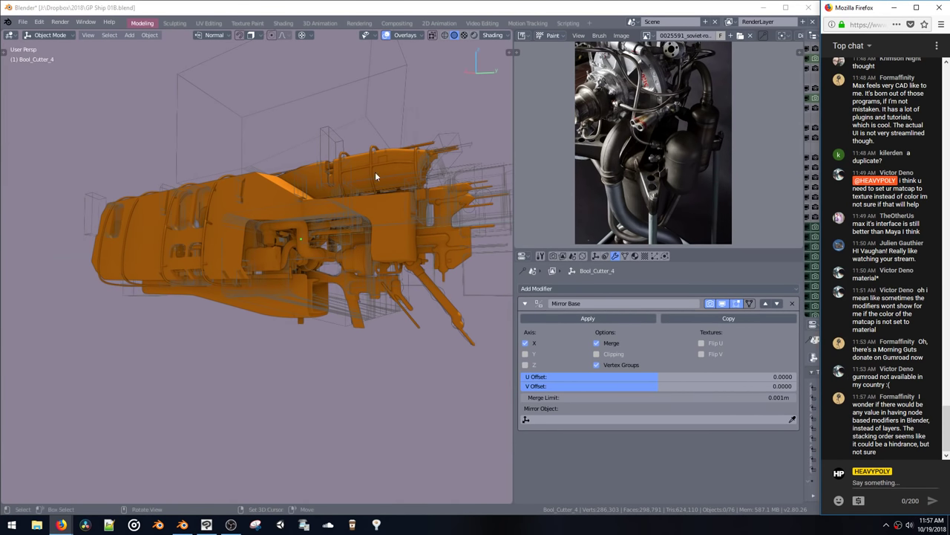
# Step: Switch to the Firefox window with the animal skull search and search the web for "blender animation nodes", repositioning the window fully on screen
pyautogui.moveTo(61, 525)
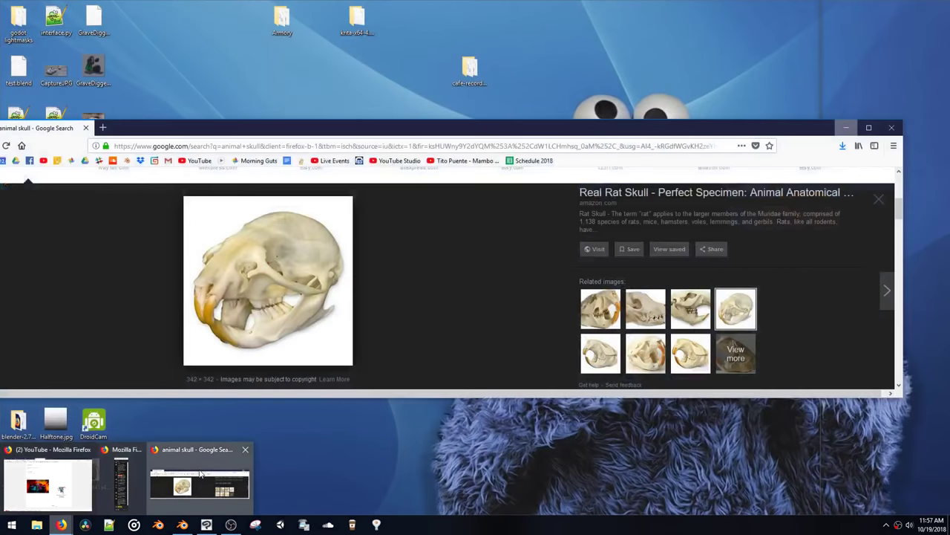
pyautogui.click(199, 475)
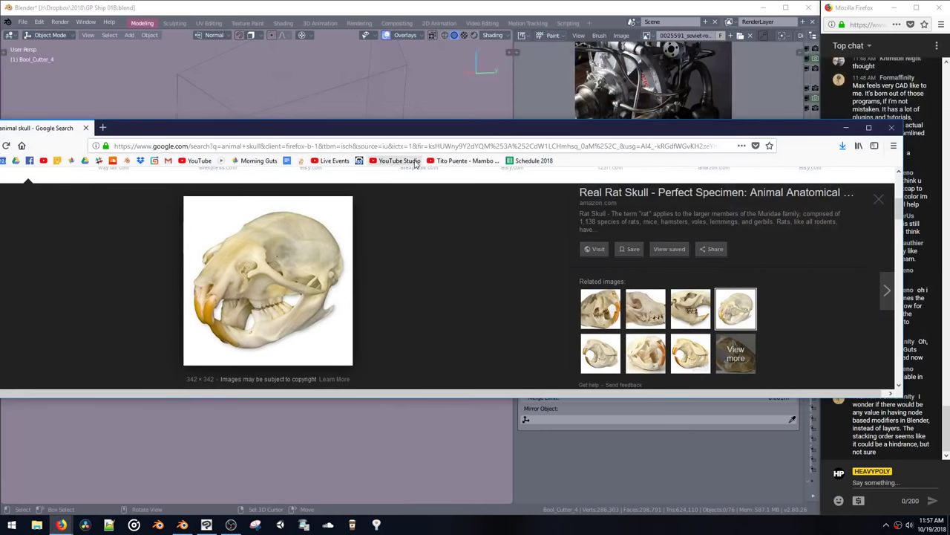
pyautogui.click(424, 146)
pyautogui.write('blender ani')
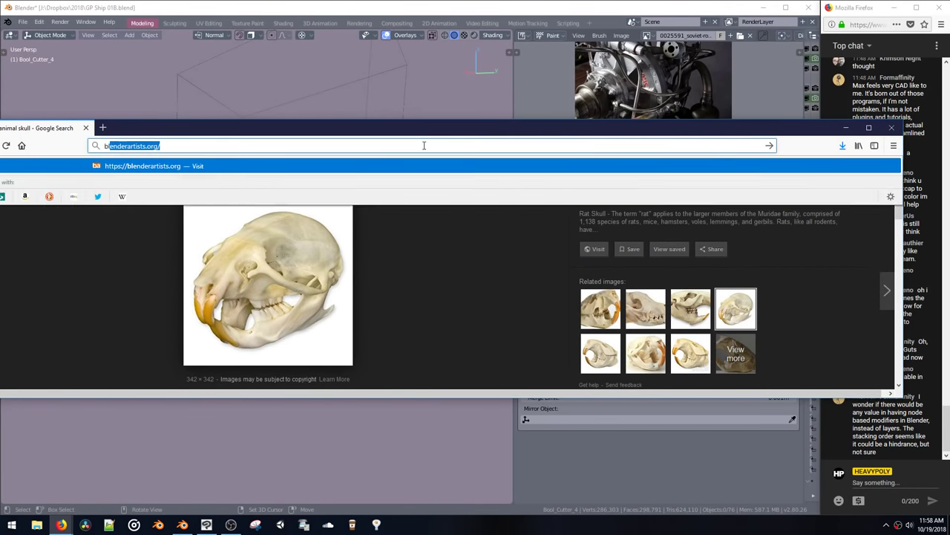
pyautogui.write('mation nodes')
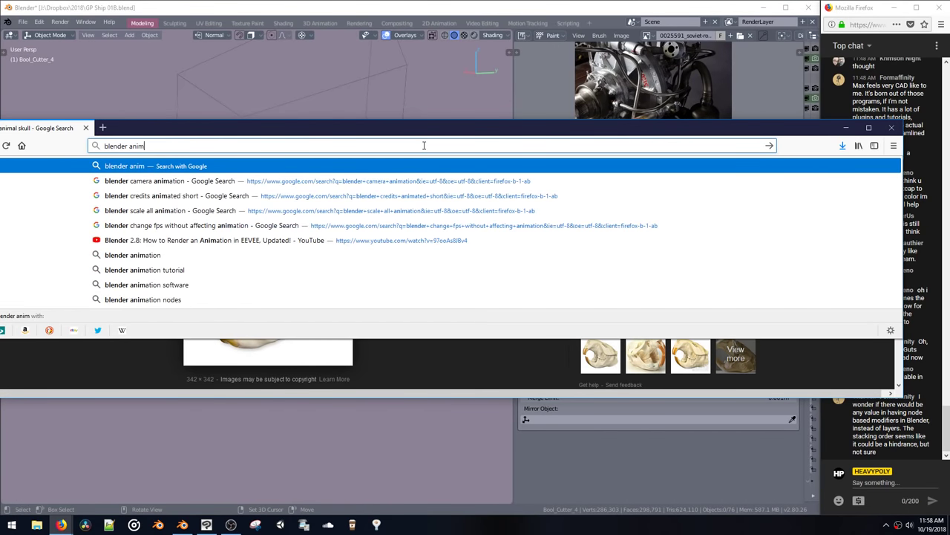
pyautogui.press('Return')
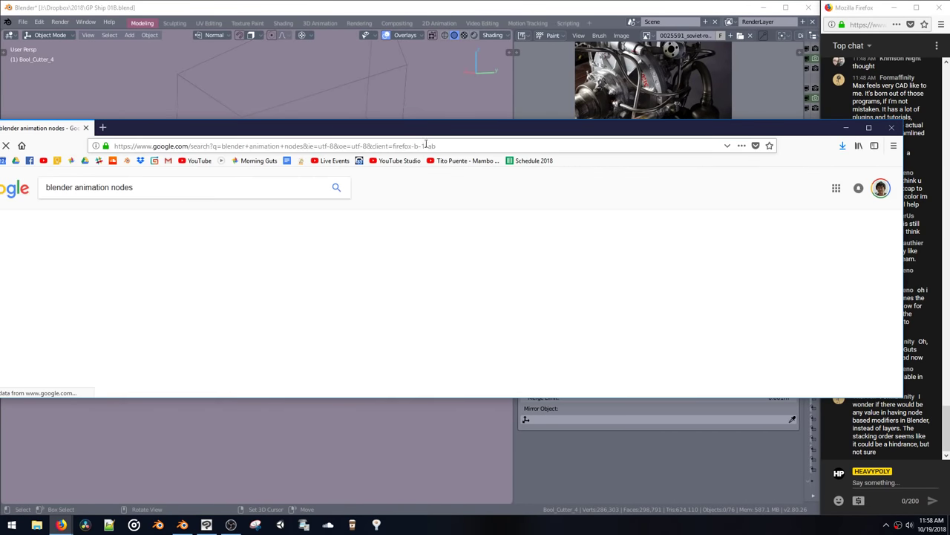
pyautogui.moveTo(462, 131); pyautogui.dragTo(486, 102)
# Step: Look through the search results, open the Blender + Animation Nodes plexus tutorial video and return to the results
pyautogui.scroll(-2, 345, 260)
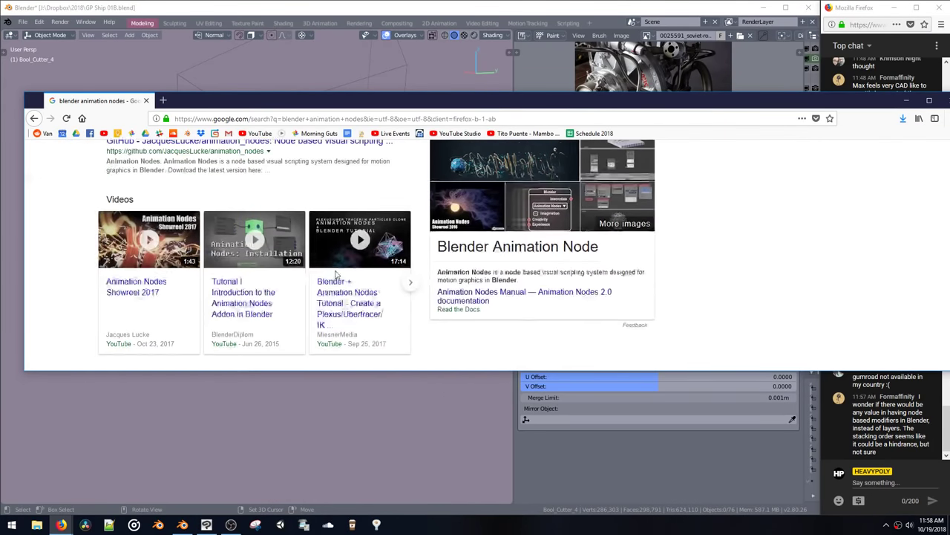
pyautogui.scroll(1, 360, 249)
pyautogui.scroll(1, 365, 245)
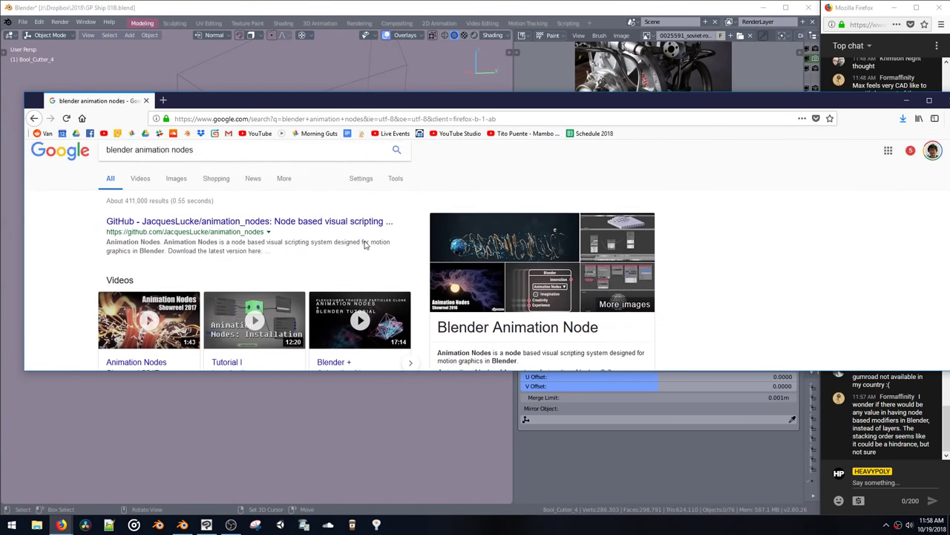
pyautogui.scroll(-1, 328, 296)
pyautogui.click(333, 328)
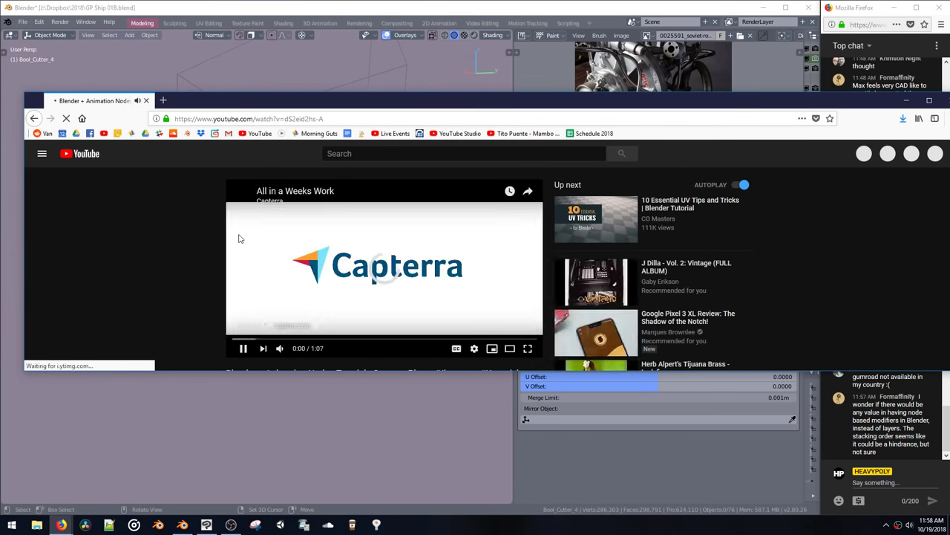
pyautogui.hotkey('alt', 'Left')
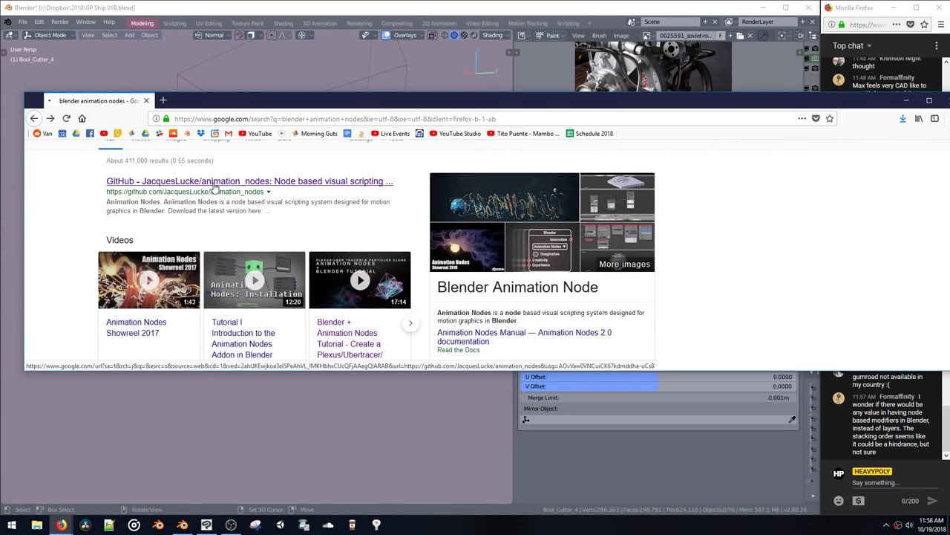
# Step: Open the animation_nodes GitHub repository from the results, skim its page and go back to the search
pyautogui.click(214, 184)
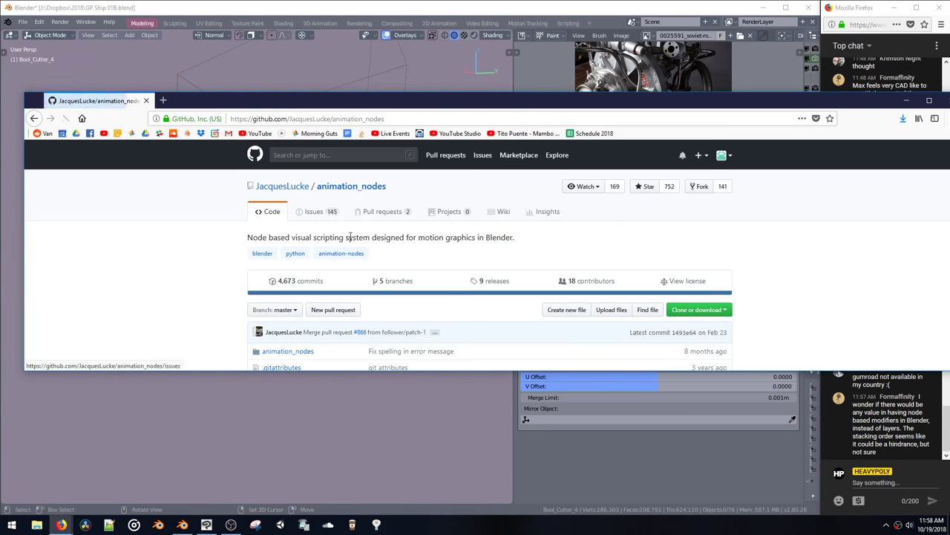
pyautogui.scroll(-3, 351, 240)
pyautogui.hotkey('alt', 'Left')
# Step: Show the image results in a maximized browser window and preview the "Animation Nodes 2 for Blender is Here" picture
pyautogui.scroll(5, 308, 225)
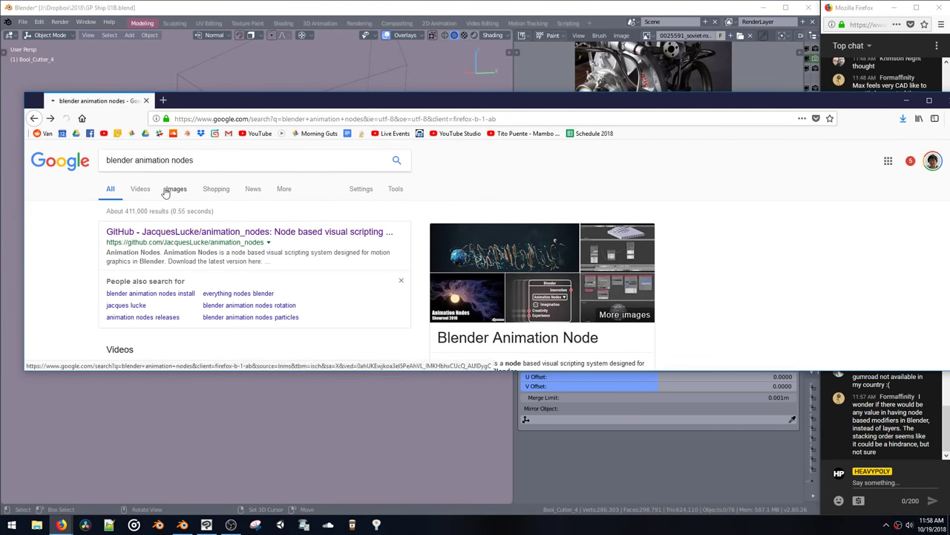
pyautogui.click(176, 188)
pyautogui.doubleClick(338, 100)
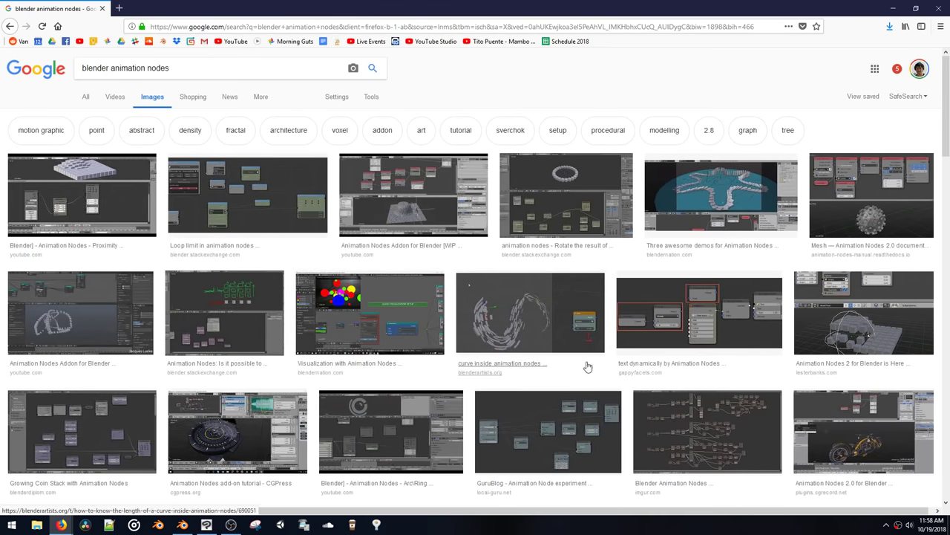
pyautogui.click(888, 330)
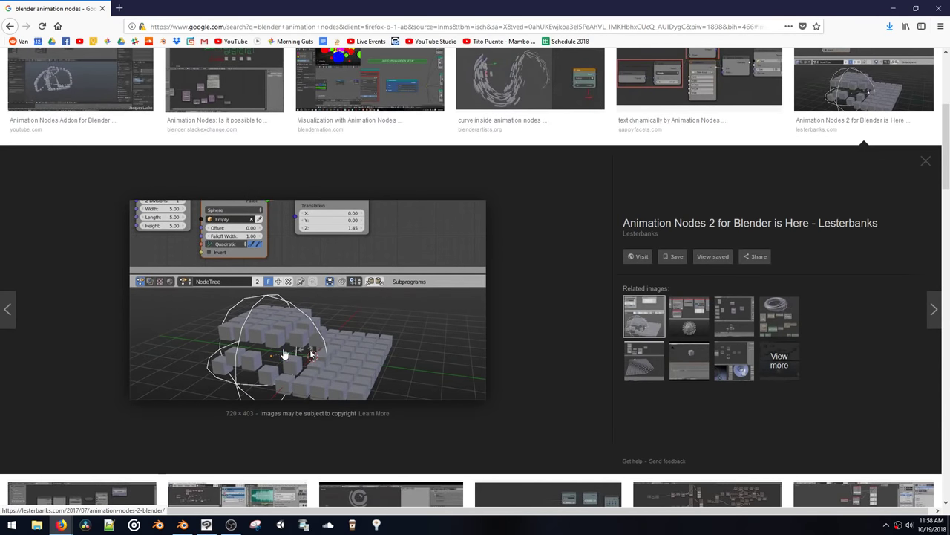
# Step: Preview the related images one after another, including the randomized falloff, polygons along normals, keyframe tutorial and custom properties examples
pyautogui.click(641, 362)
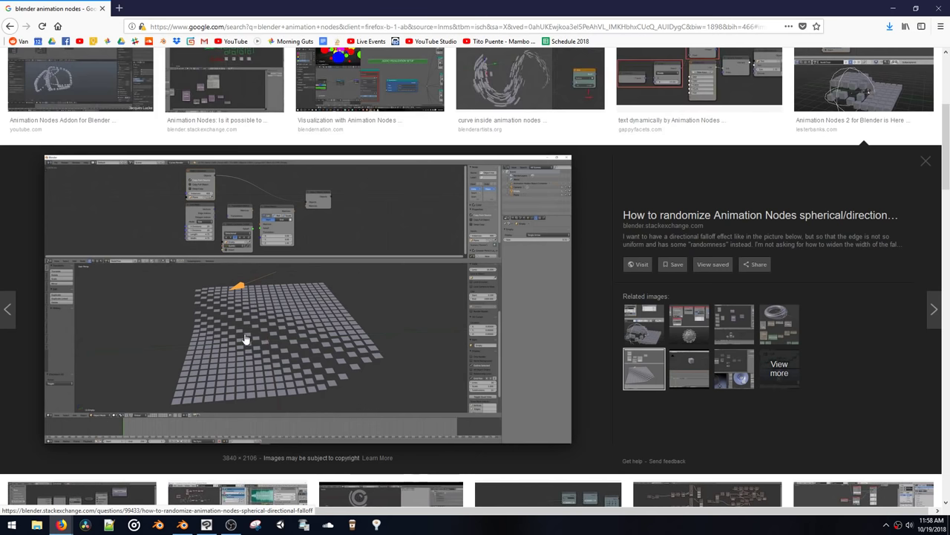
pyautogui.click(735, 324)
pyautogui.click(772, 326)
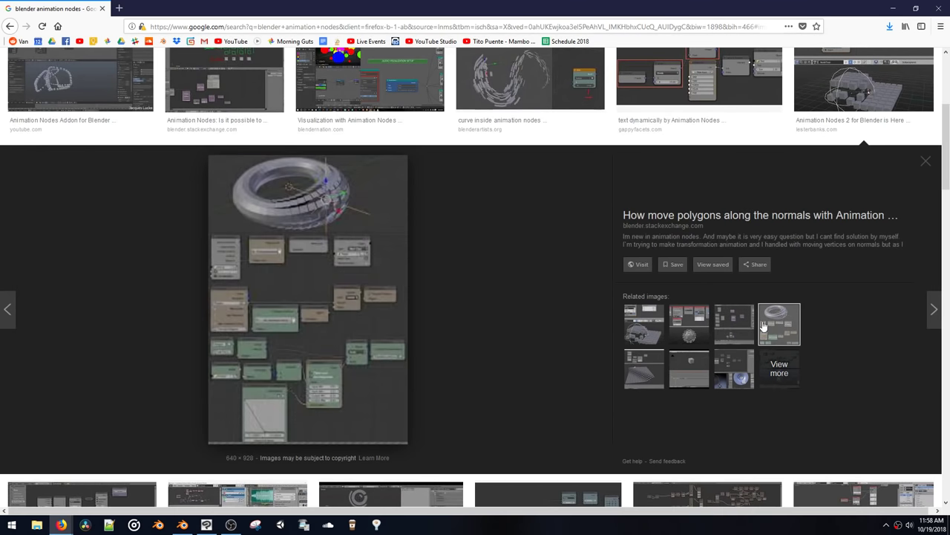
pyautogui.click(686, 371)
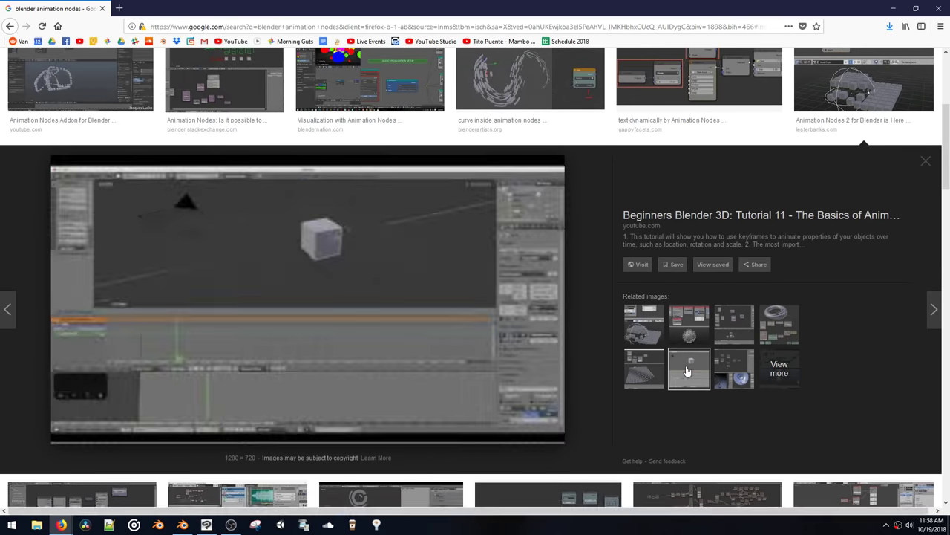
pyautogui.click(734, 373)
# Step: Return to the upper rows of image results and preview the "Animation Nodes Addon for Blender [WIP" picture
pyautogui.scroll(5, 562, 345)
pyautogui.scroll(-1, 560, 345)
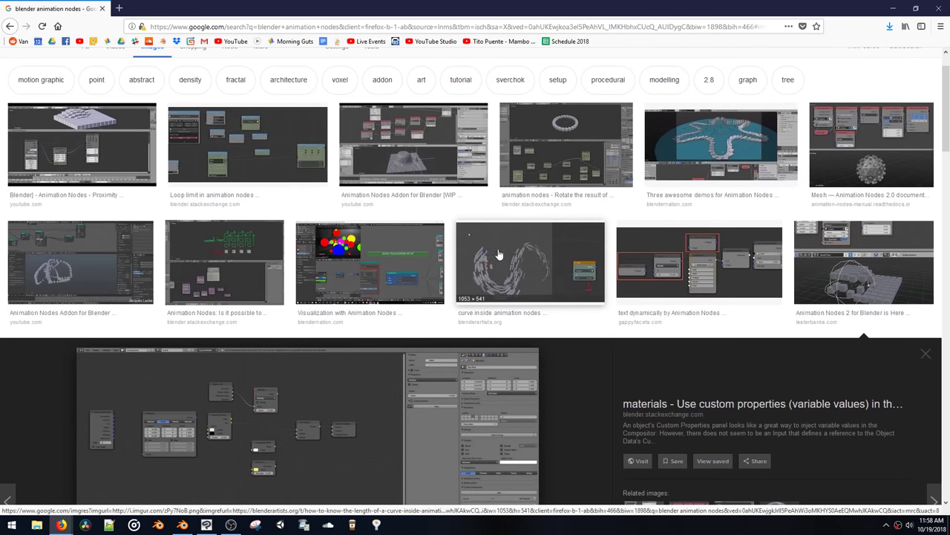
pyautogui.scroll(1, 483, 282)
pyautogui.click(414, 199)
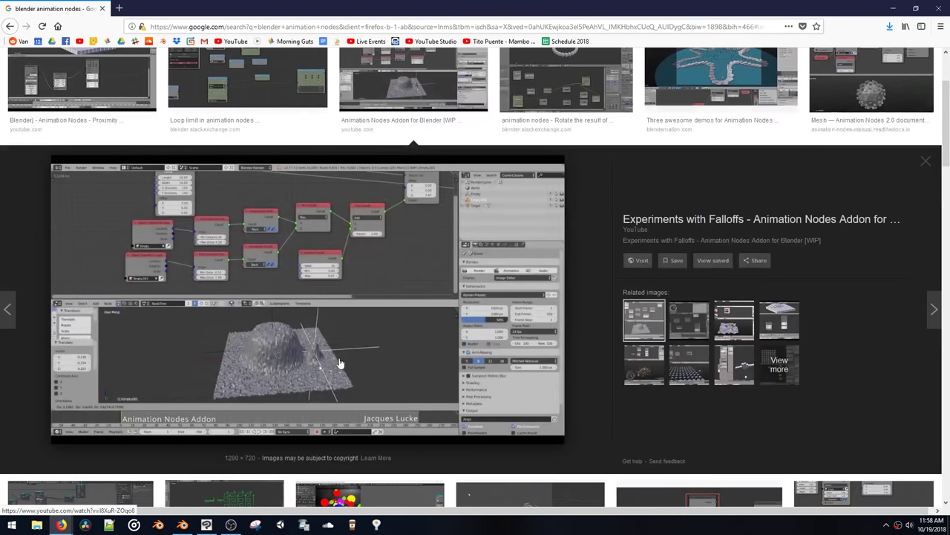
# Step: Extend the image search query to "blender animation nodes sverchok" and run it
pyautogui.scroll(3, 679, 317)
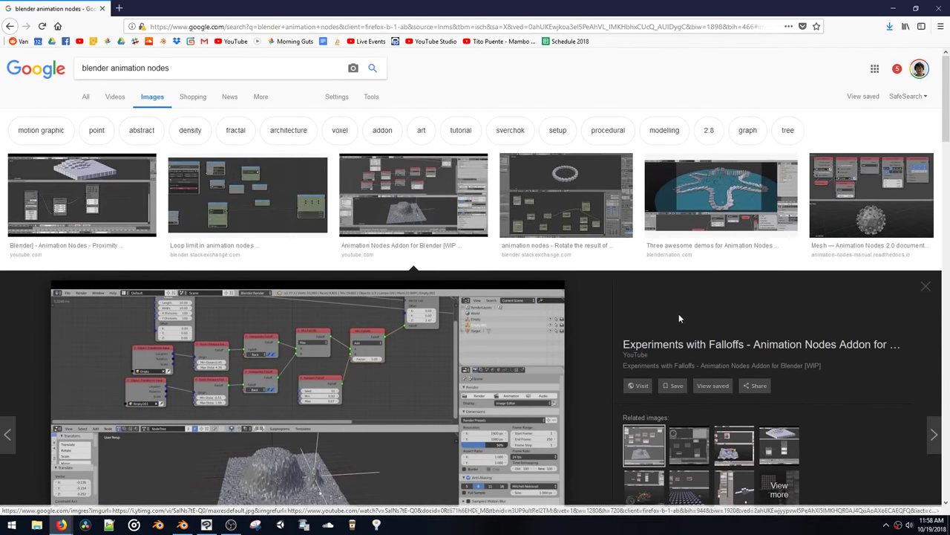
pyautogui.click(253, 72)
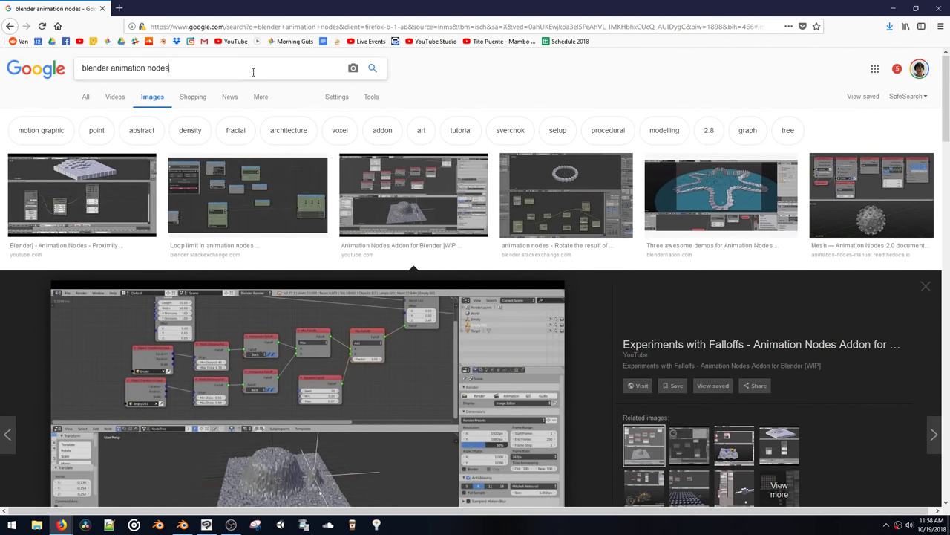
pyautogui.write('sverchok')
pyautogui.press('Return')
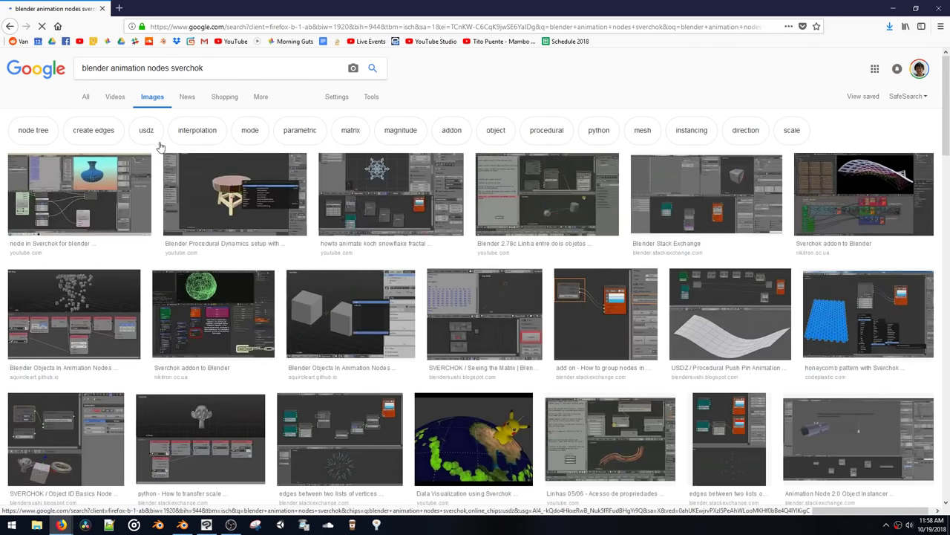
# Step: Show all web results, open the "RETROSPECTIVE / Blender, Sverchok and Animation Nodes" article, and leave it for the blog's main page
pyautogui.click(85, 98)
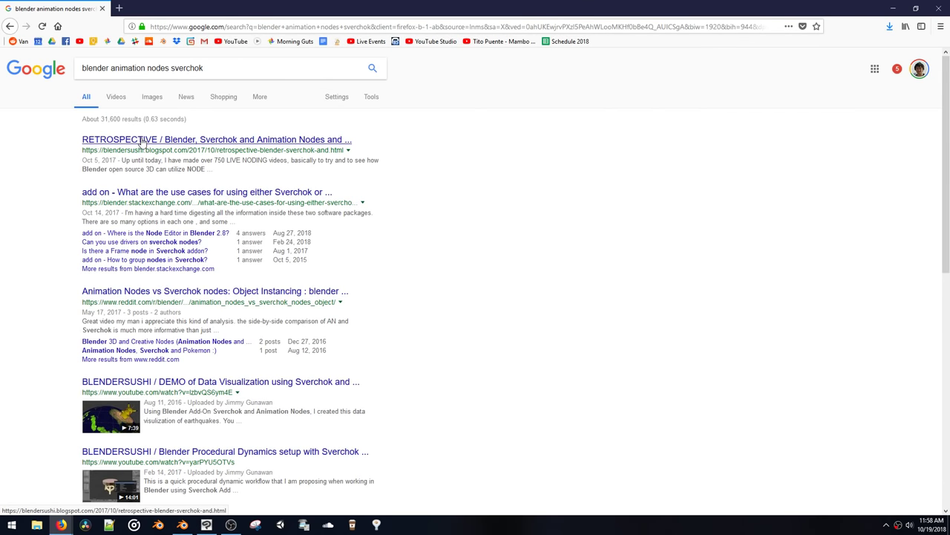
pyautogui.click(215, 141)
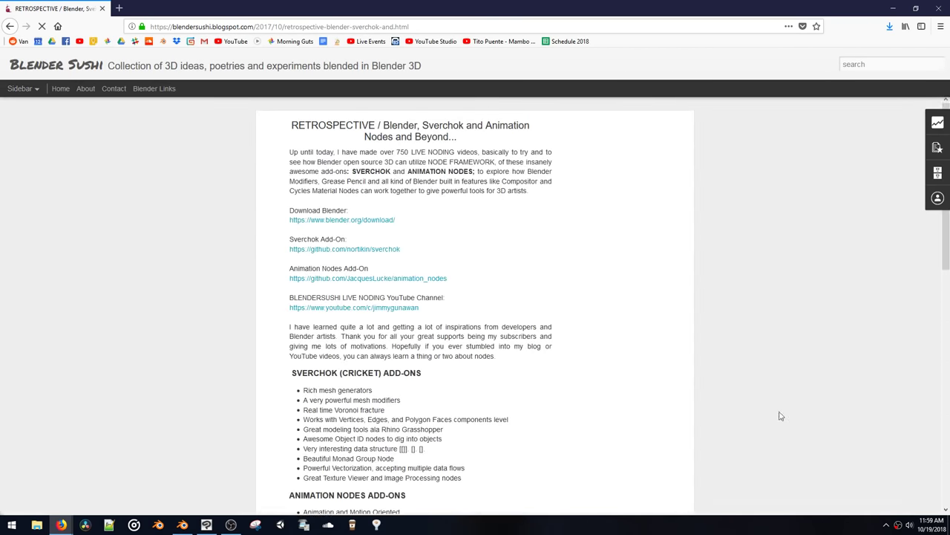
pyautogui.scroll(-15, 808, 219)
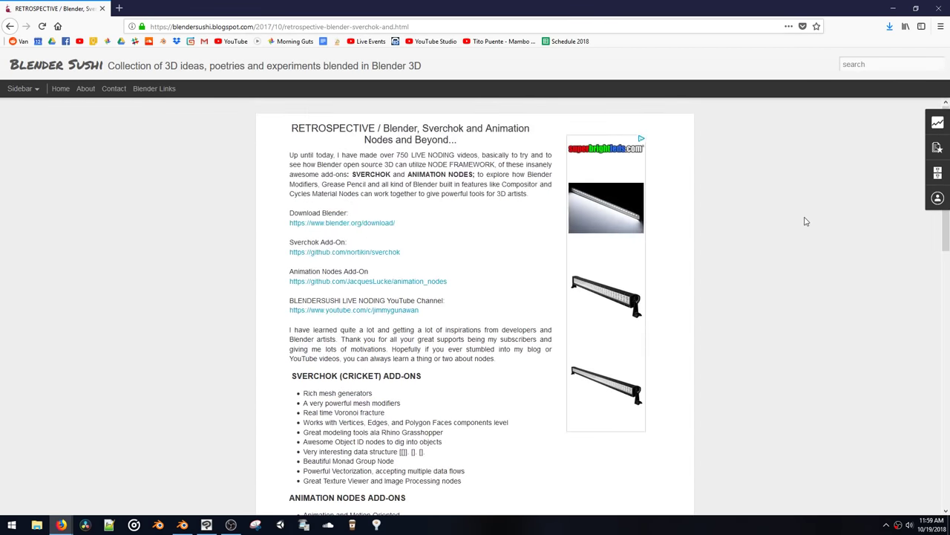
pyautogui.click(782, 219)
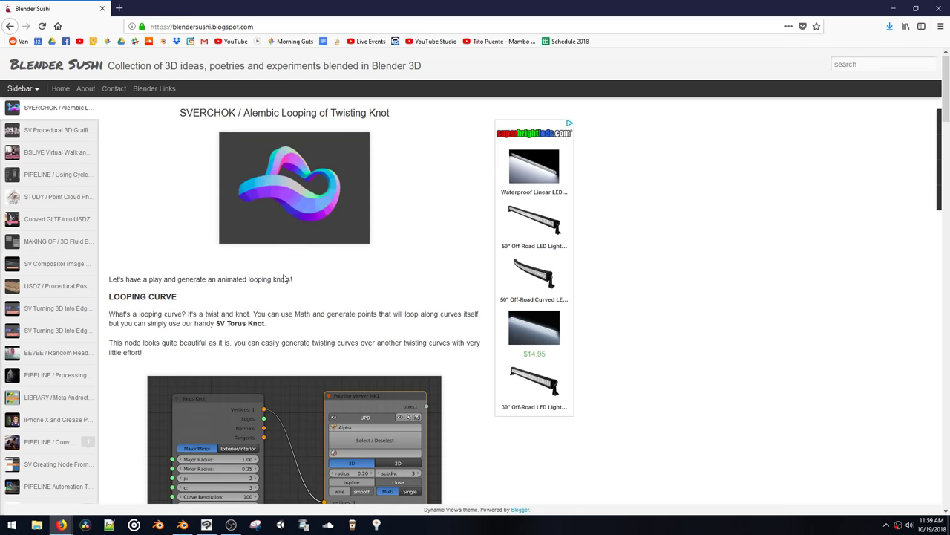
# Step: Examine the node setups in the Sverchok twisting knot post and open its looping torus screen recording
pyautogui.scroll(-4, 285, 278)
pyautogui.scroll(1, 286, 278)
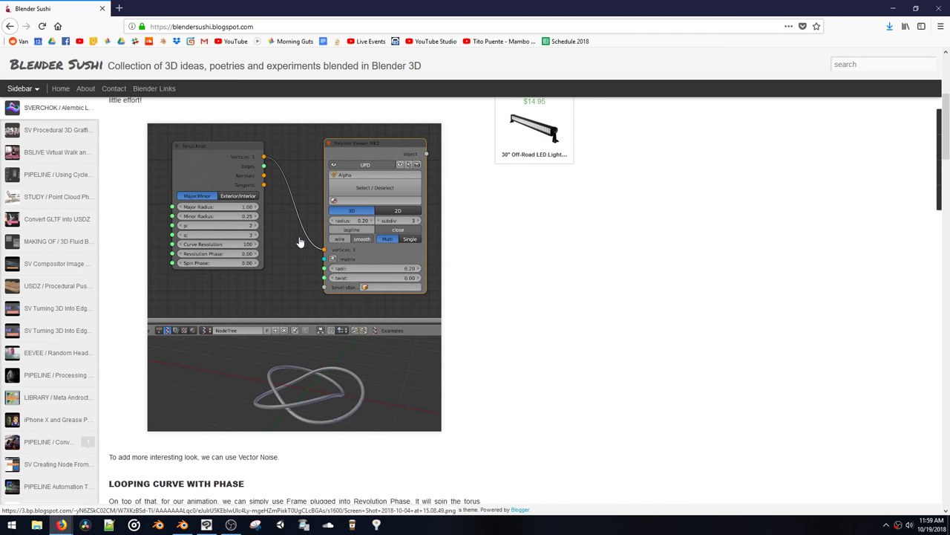
pyautogui.scroll(-5, 300, 242)
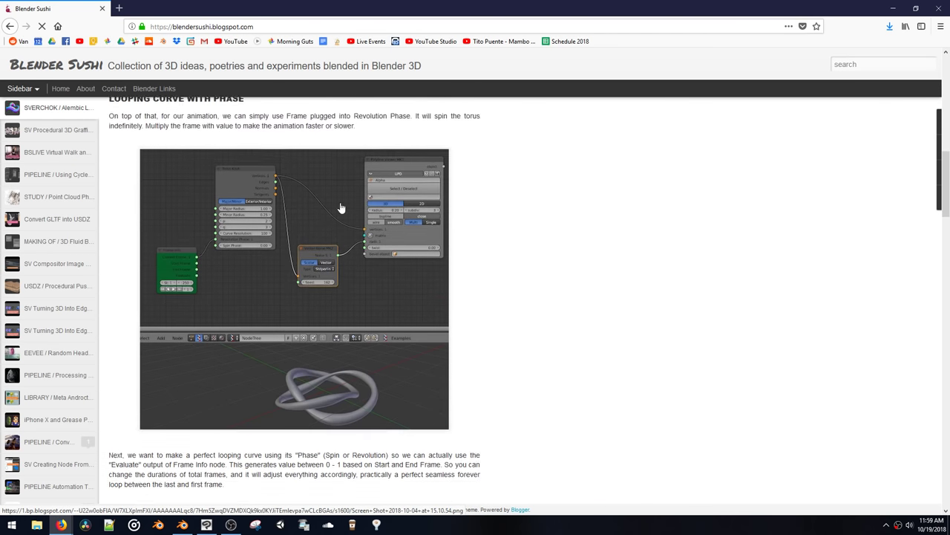
pyautogui.scroll(1, 340, 208)
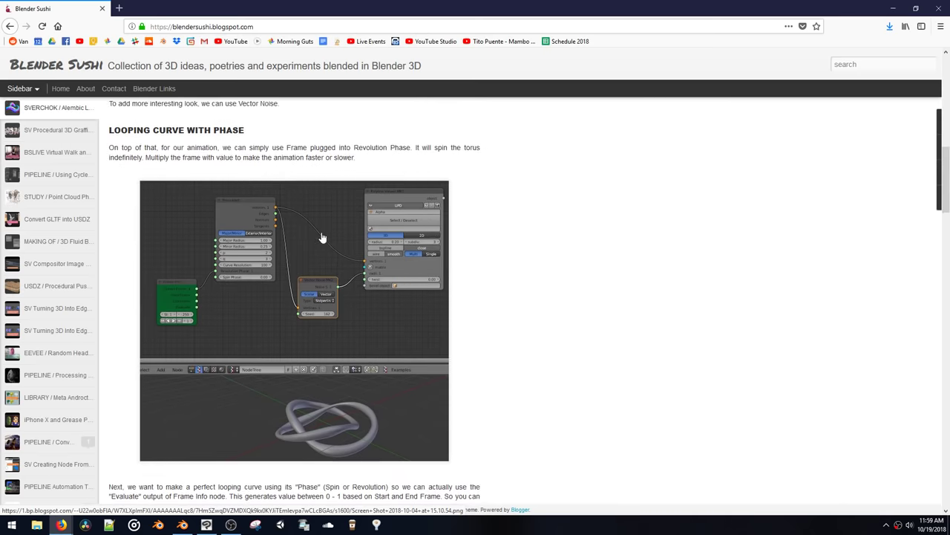
pyautogui.scroll(-5, 314, 239)
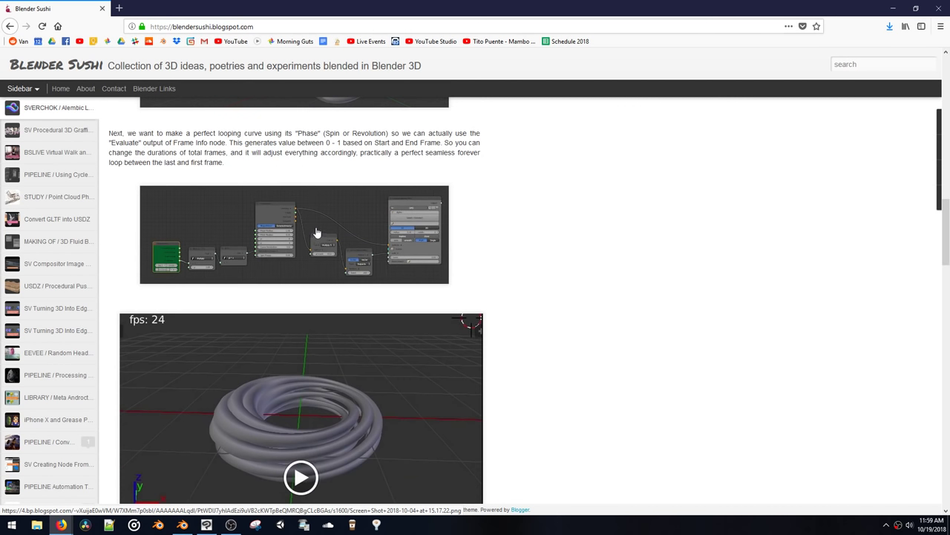
pyautogui.click(301, 438)
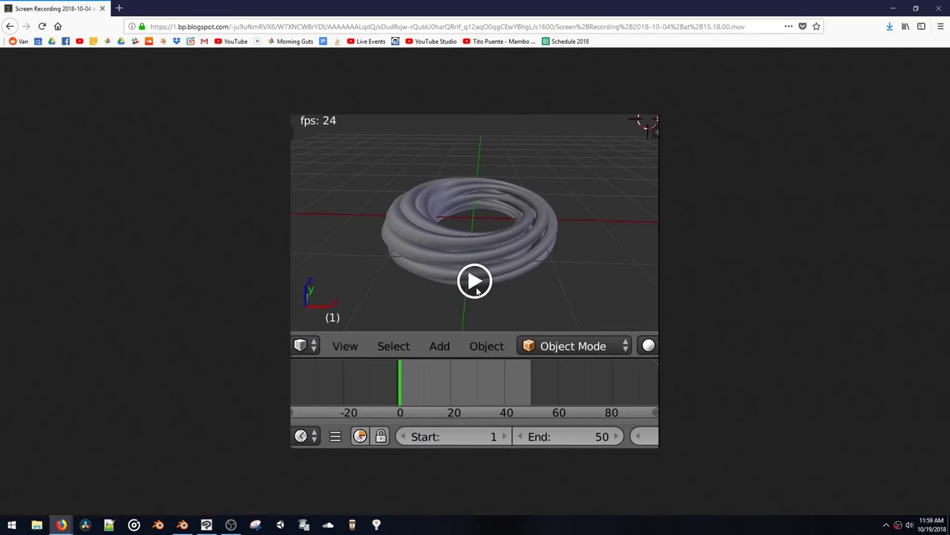
# Step: Go back from the Blender Sushi blog to the search results and open the "BLENDERSUSHI / DEMO of Data Visualization" video
pyautogui.click(36, 41)
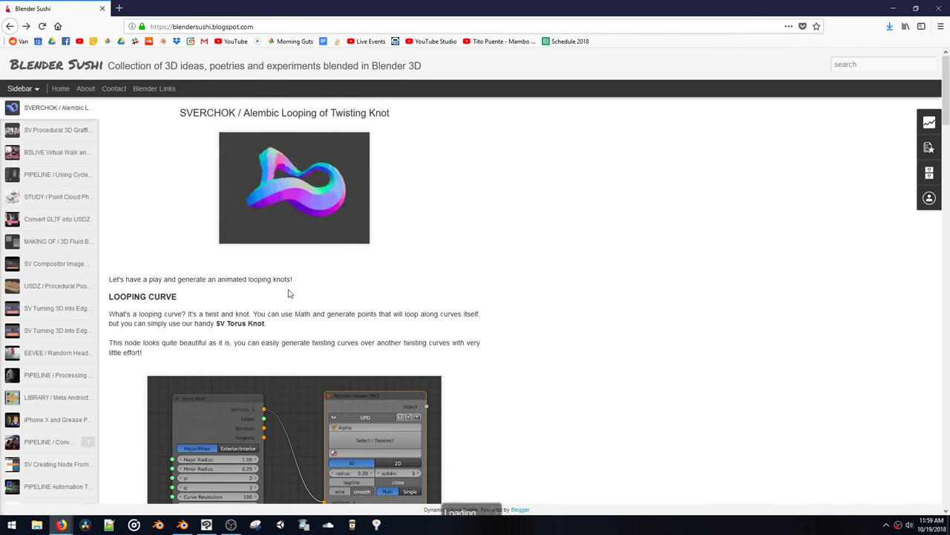
pyautogui.scroll(-4, 272, 278)
pyautogui.hotkey('alt', 'Left')
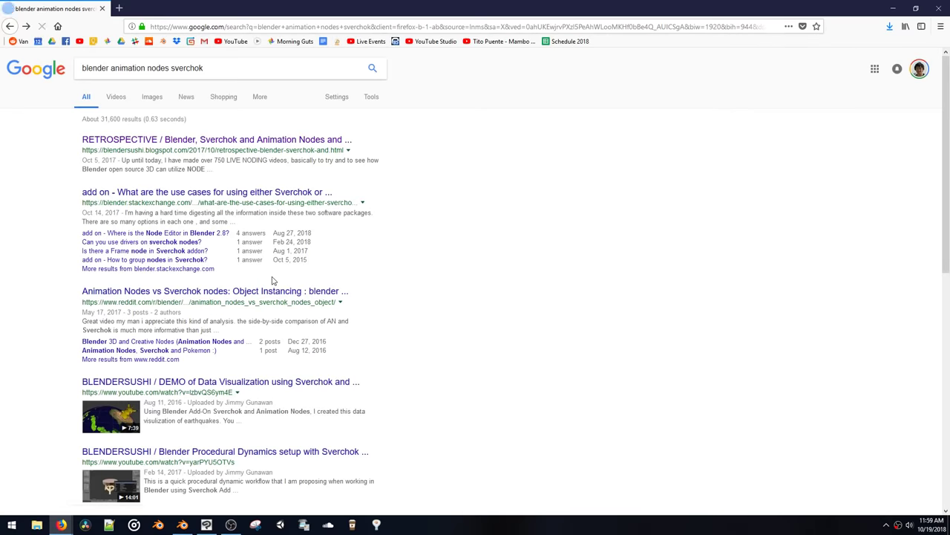
pyautogui.scroll(-2, 272, 280)
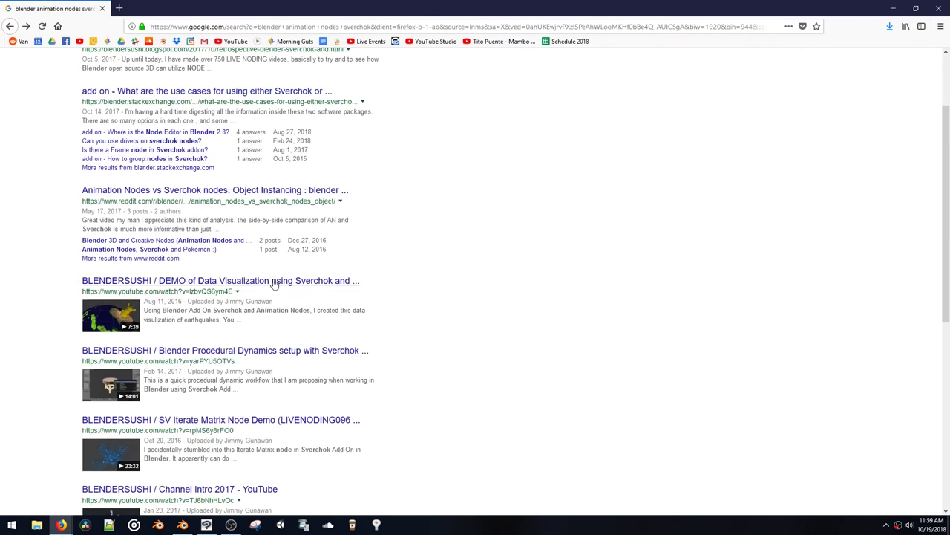
pyautogui.click(275, 282)
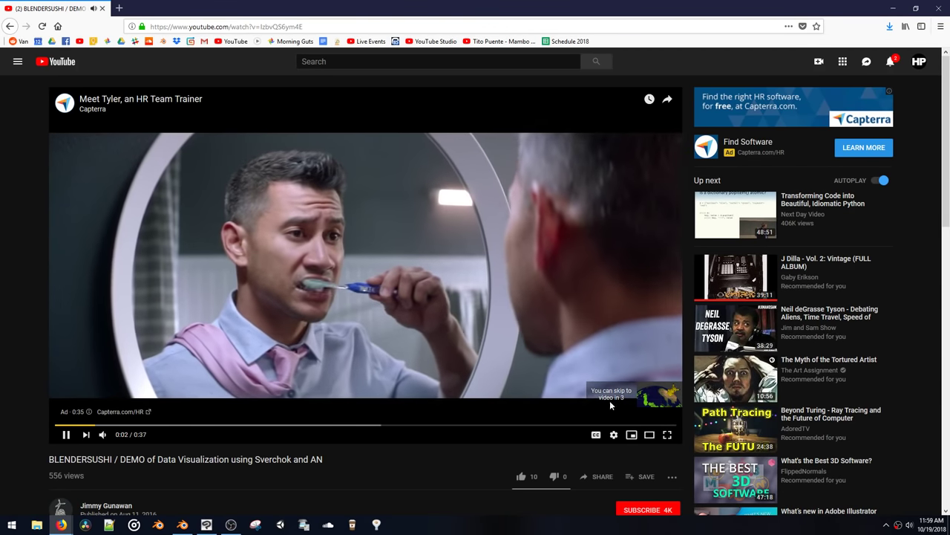
# Step: Skip the advertisement and jump through the first two minutes of the demo to the section with the earthquake data points
pyautogui.scroll(-1, 620, 403)
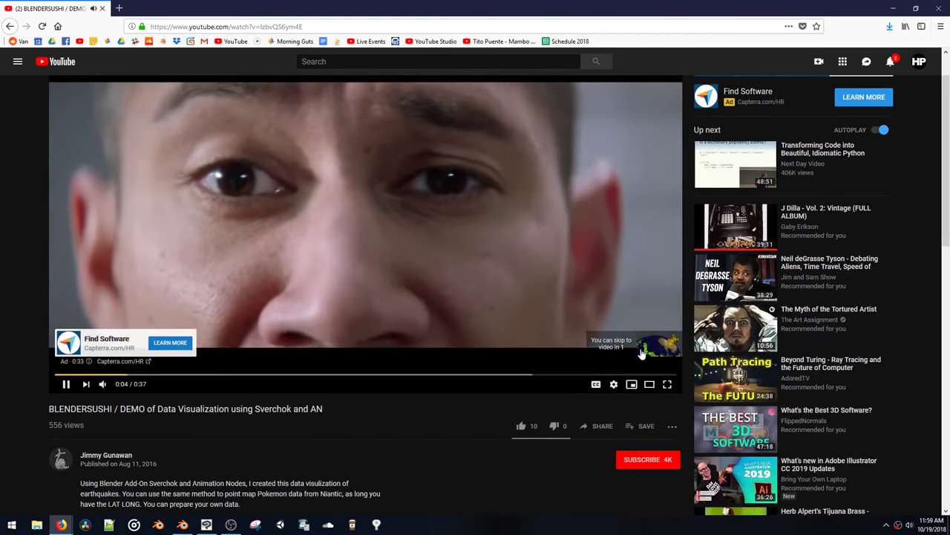
pyautogui.click(652, 344)
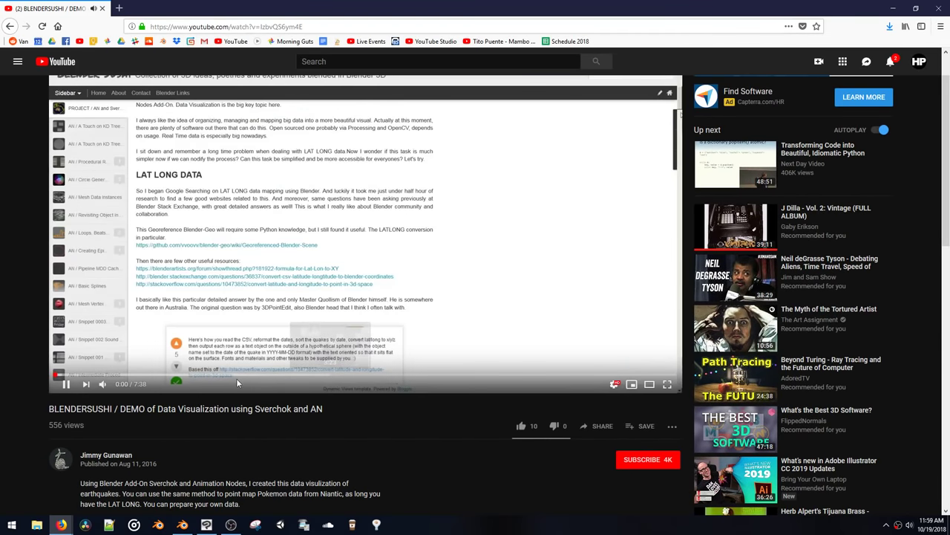
pyautogui.click(108, 375)
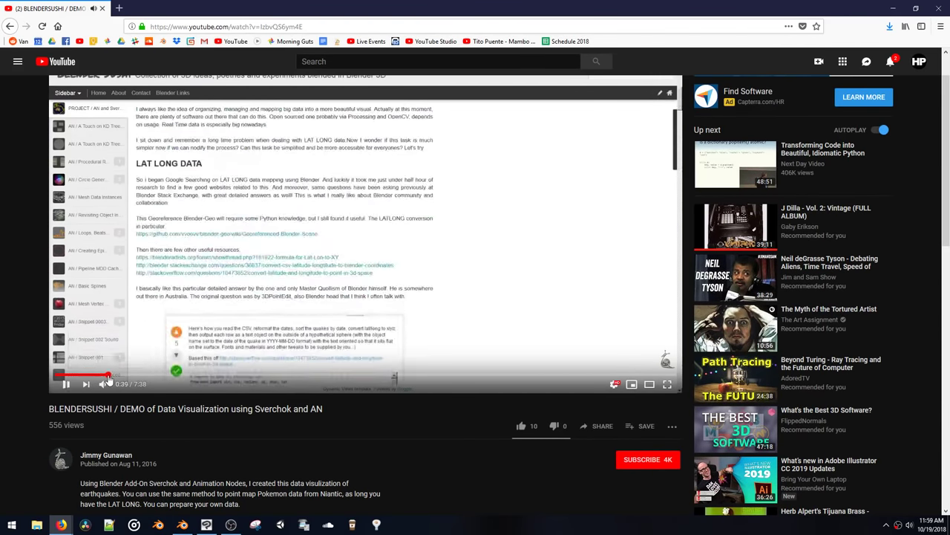
pyautogui.click(134, 376)
pyautogui.click(164, 377)
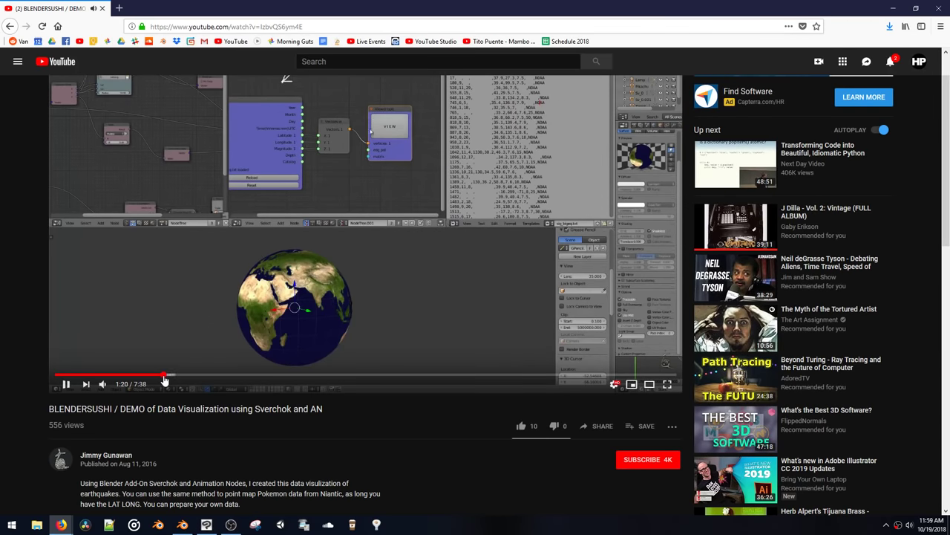
pyautogui.click(208, 376)
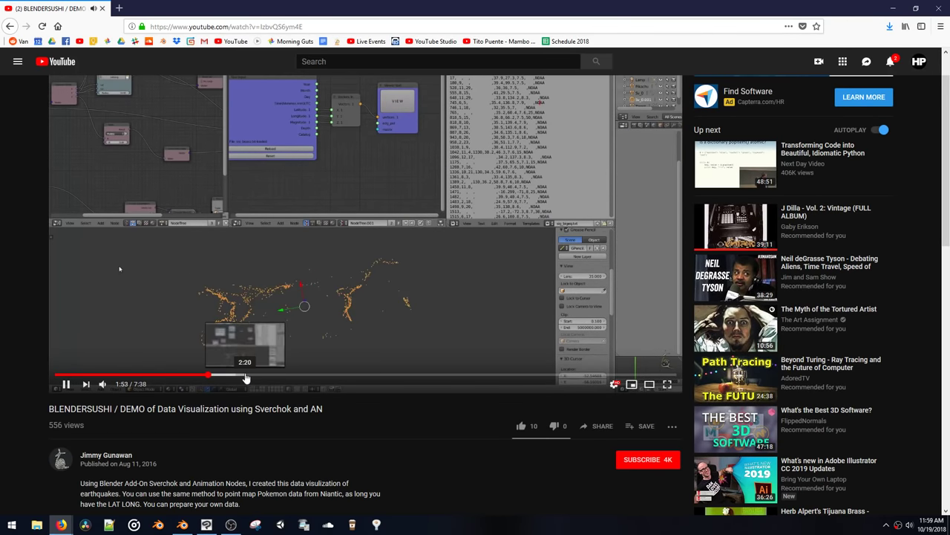
pyautogui.click(228, 377)
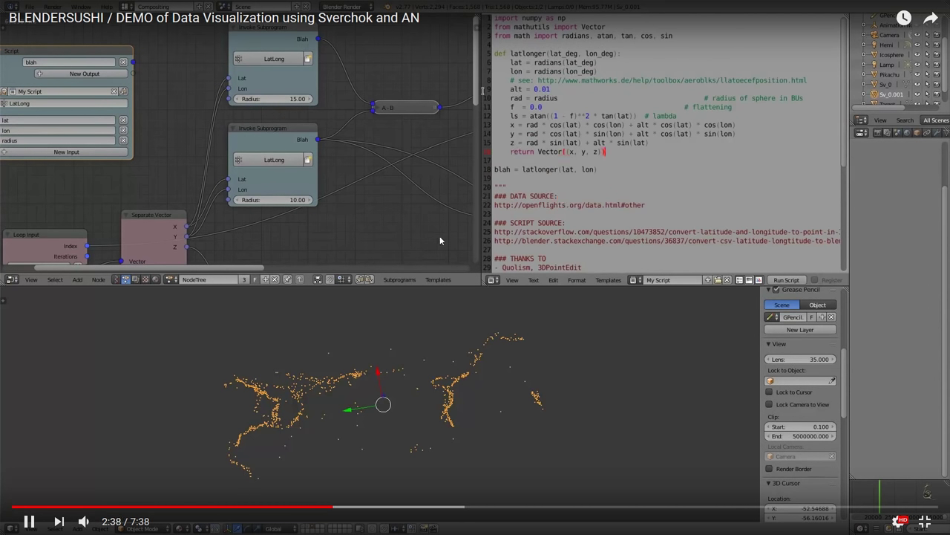
# Step: Jump through the middle of the demo to examine the node setups driving the globe markers and the Pikachu instances
pyautogui.click(390, 508)
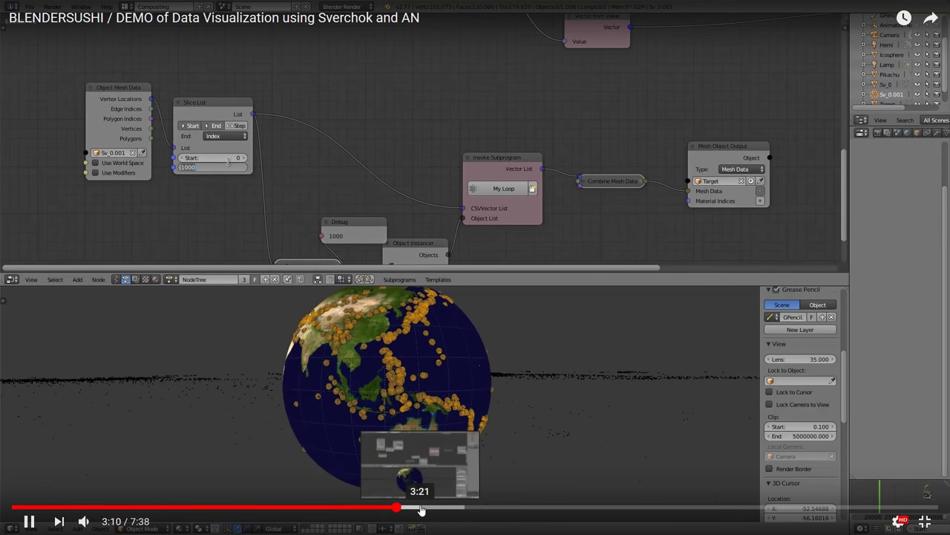
pyautogui.click(421, 509)
pyautogui.moveTo(421, 508); pyautogui.dragTo(365, 510)
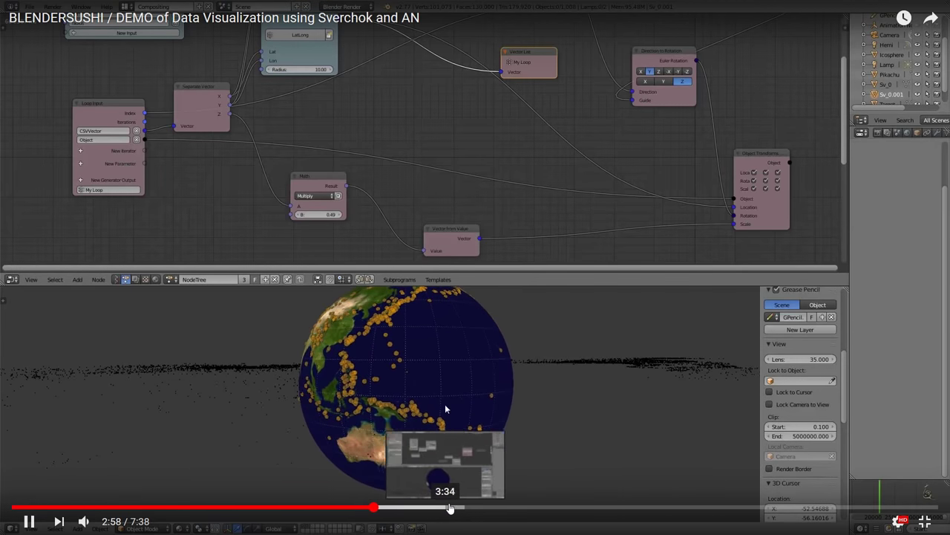
pyautogui.click(562, 511)
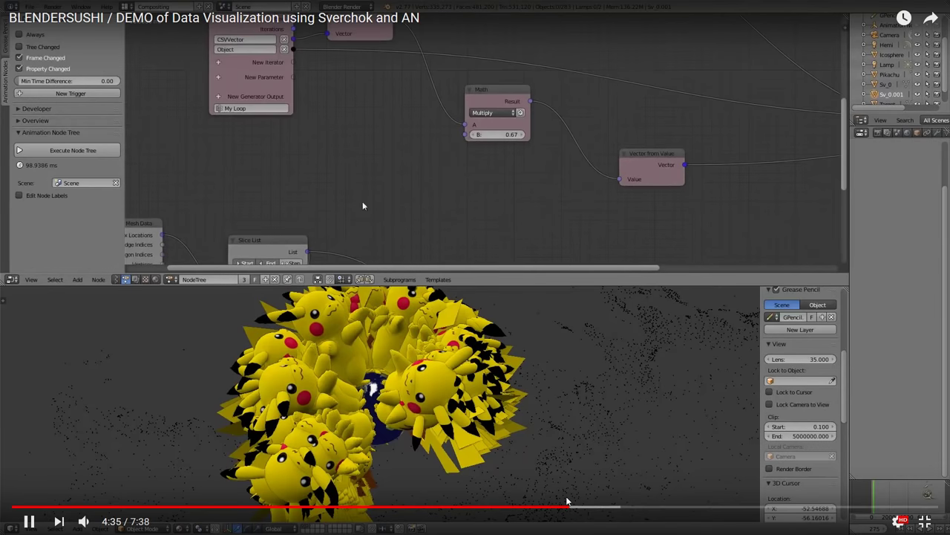
pyautogui.moveTo(567, 502)
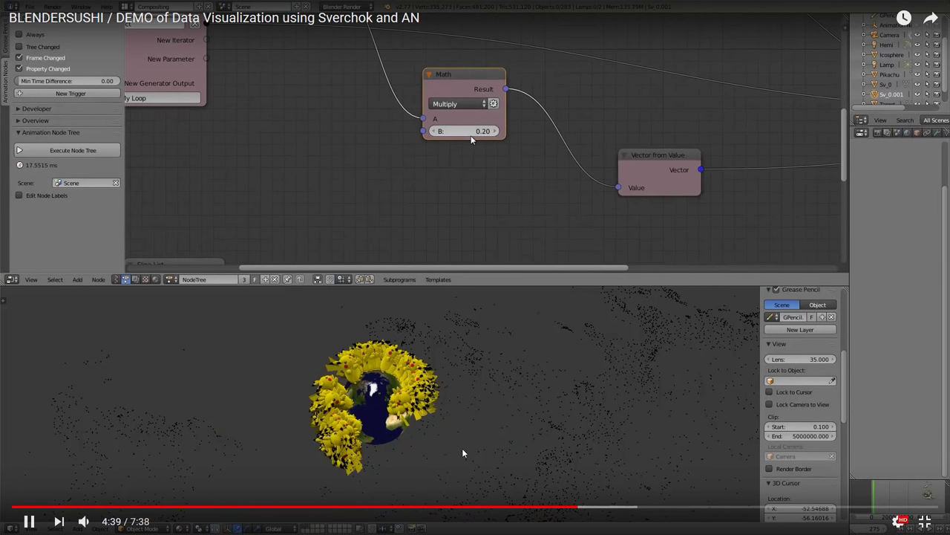
# Step: Leave full-screen playback, look over the video's description and comments, and close the browser window
pyautogui.click(924, 522)
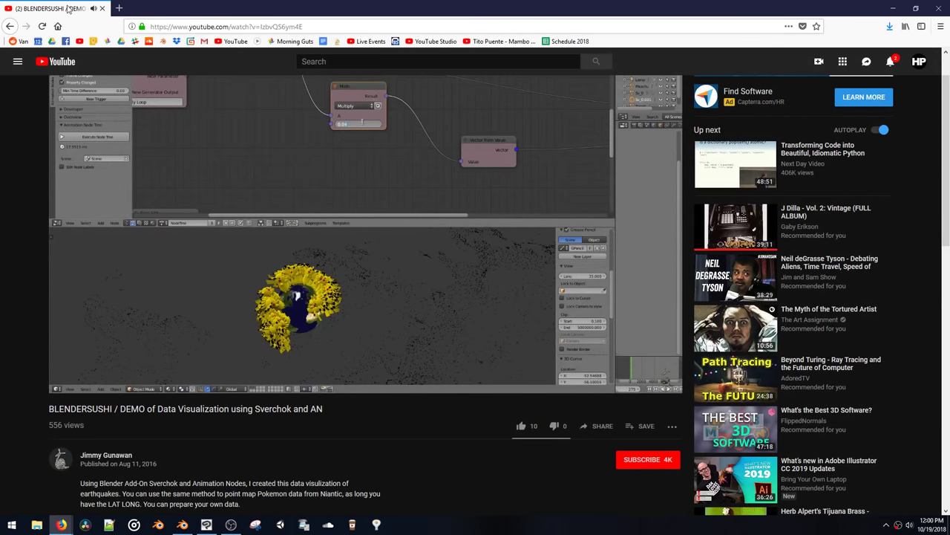
pyautogui.scroll(-3, 237, 327)
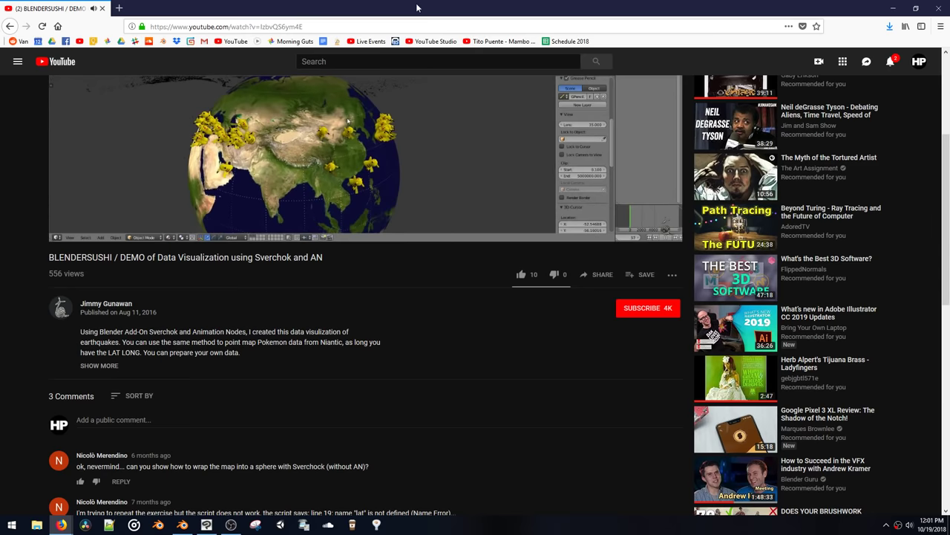
pyautogui.click(943, 8)
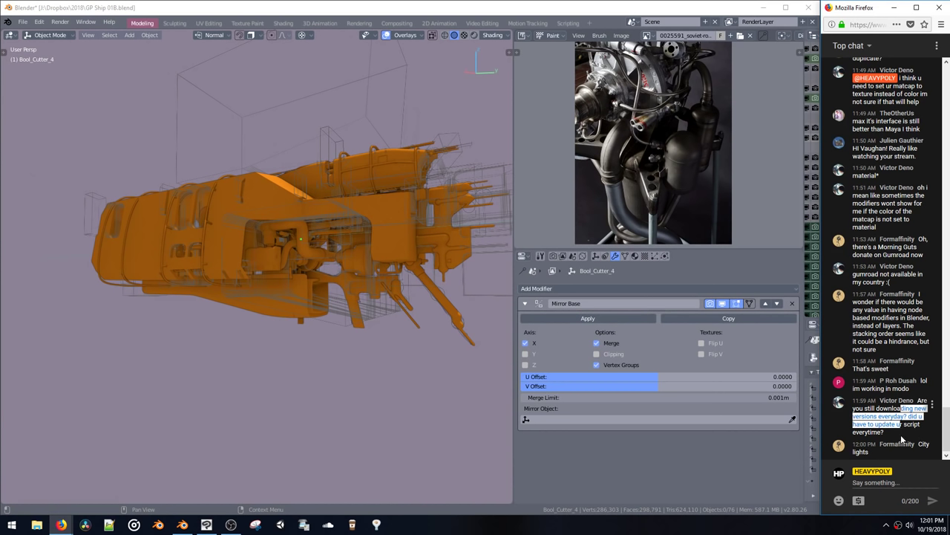
# Step: Highlight the chat question about downloading new versions every day, and reopen the recent file GP Ship 01B.blend
pyautogui.moveTo(902, 440); pyautogui.dragTo(889, 408)
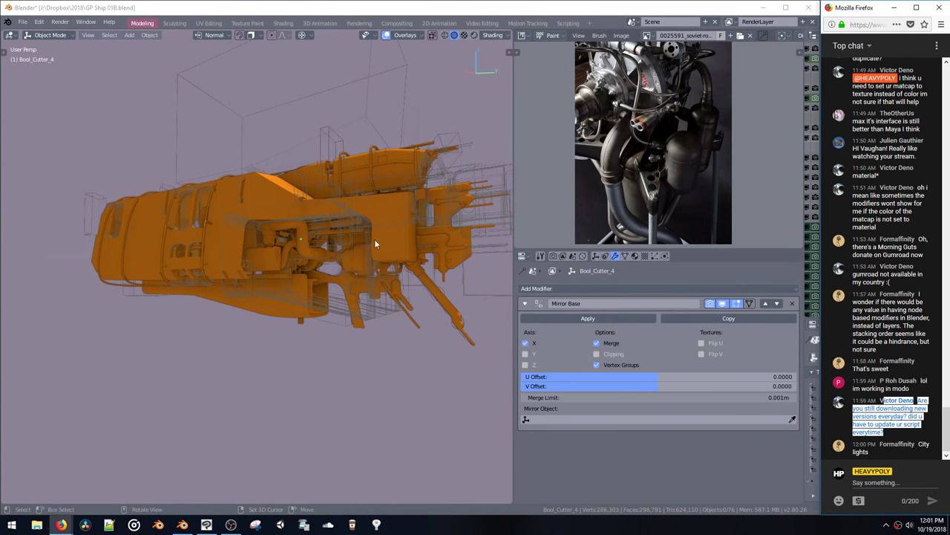
pyautogui.click(371, 264)
pyautogui.moveTo(372, 264); pyautogui.dragTo(340, 260, button='middle')
pyautogui.click(23, 22)
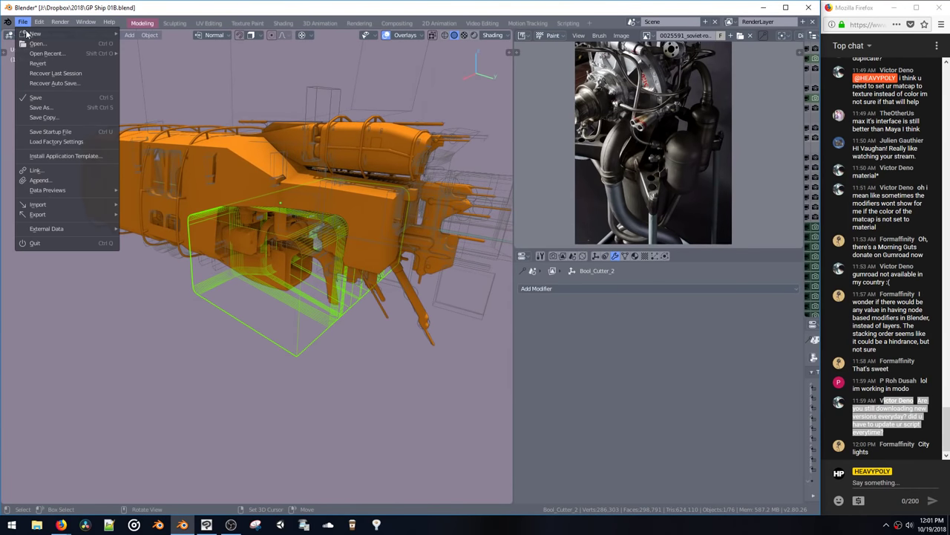
pyautogui.moveTo(56, 56)
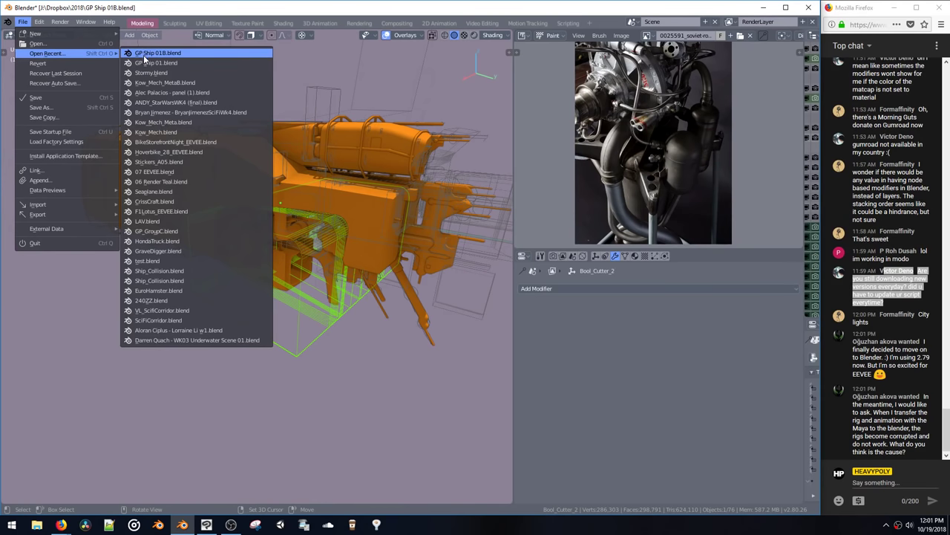
pyautogui.click(149, 54)
# Step: Edit Bool_Cutter_2 in vertex mode and move the vertices of its rear end along Y to extend it toward the ship's rear
pyautogui.moveTo(262, 159); pyautogui.dragTo(323, 181, button='middle')
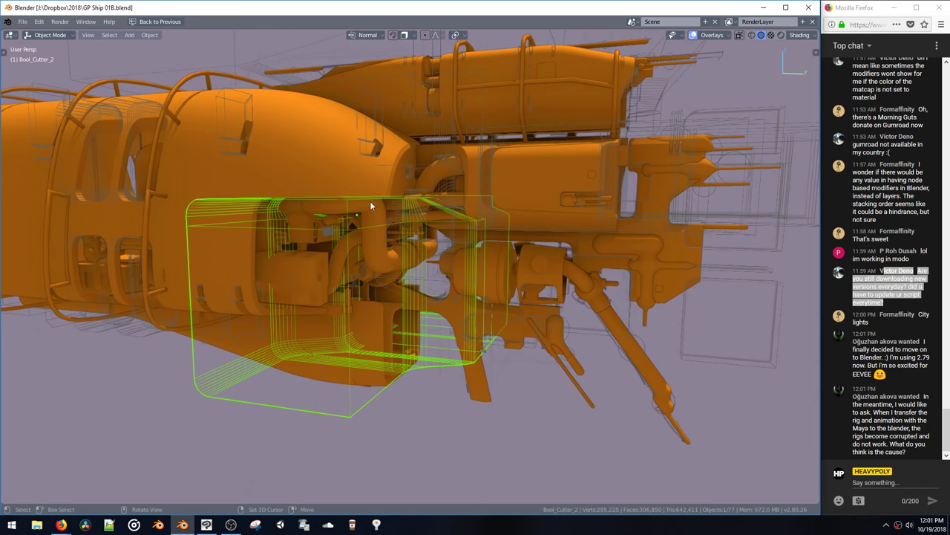
pyautogui.moveTo(389, 219); pyautogui.dragTo(431, 208, button='middle')
pyautogui.press('Tab')
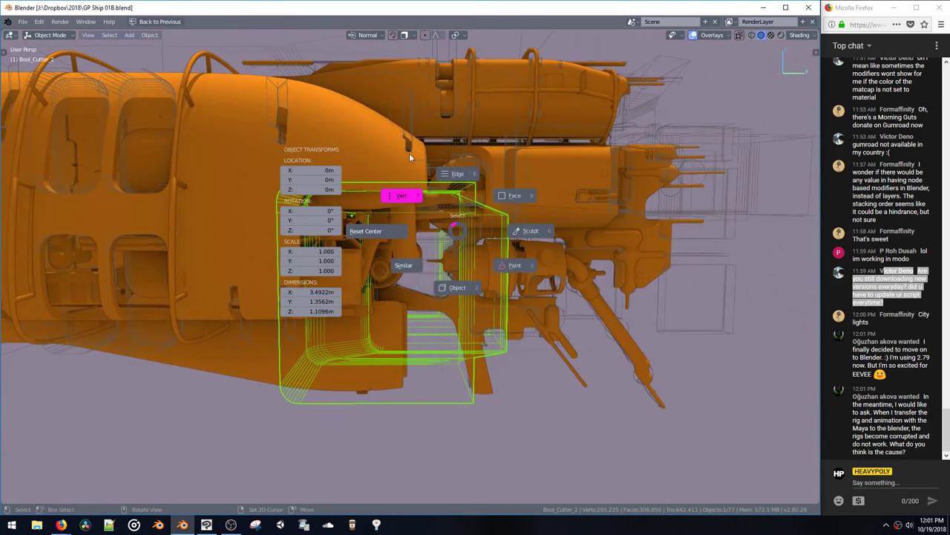
pyautogui.click(413, 175)
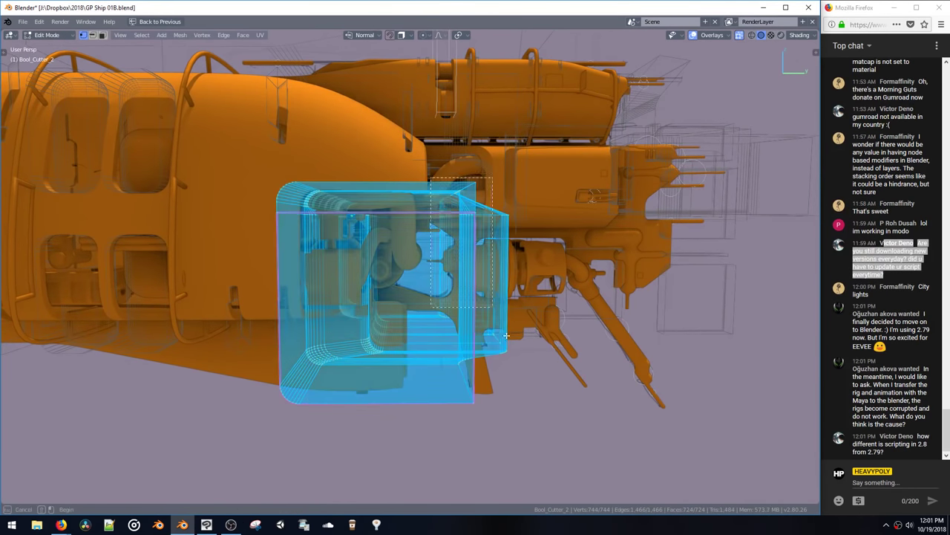
pyautogui.press('g')
pyautogui.press('y')
pyautogui.click(578, 287)
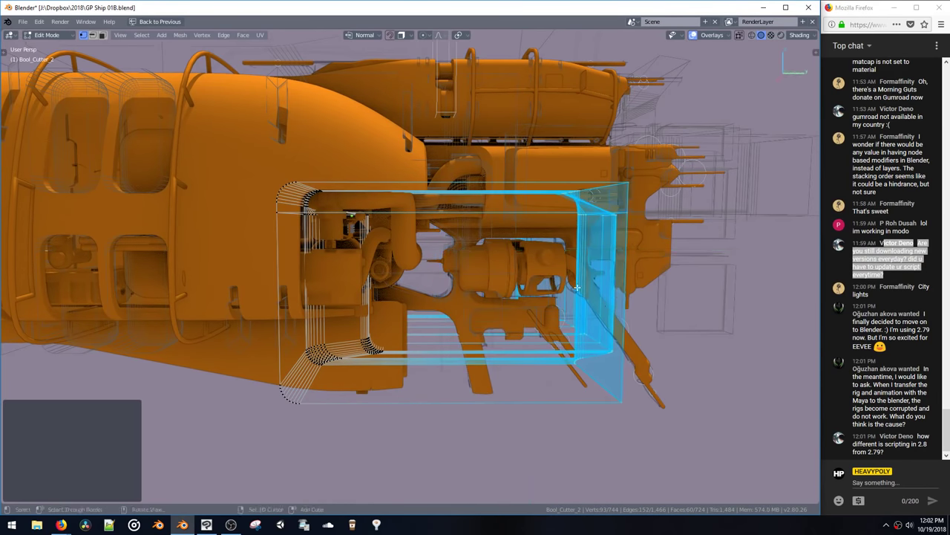
# Step: Try to scale the cutter's selected rear-end vertices along Y, and undo the scaling
pyautogui.moveTo(578, 286); pyautogui.dragTo(546, 316, button='middle')
pyautogui.press('s')
pyautogui.press('y')
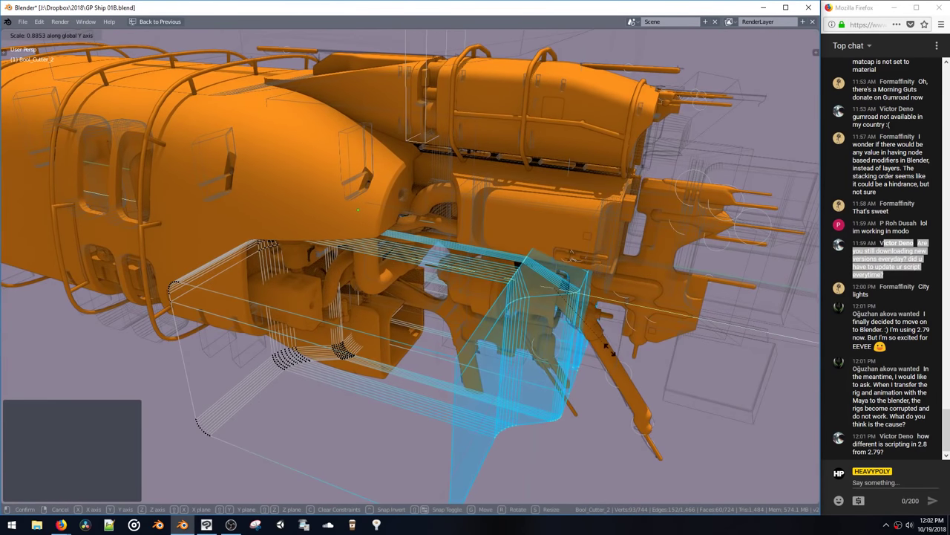
pyautogui.click(519, 305)
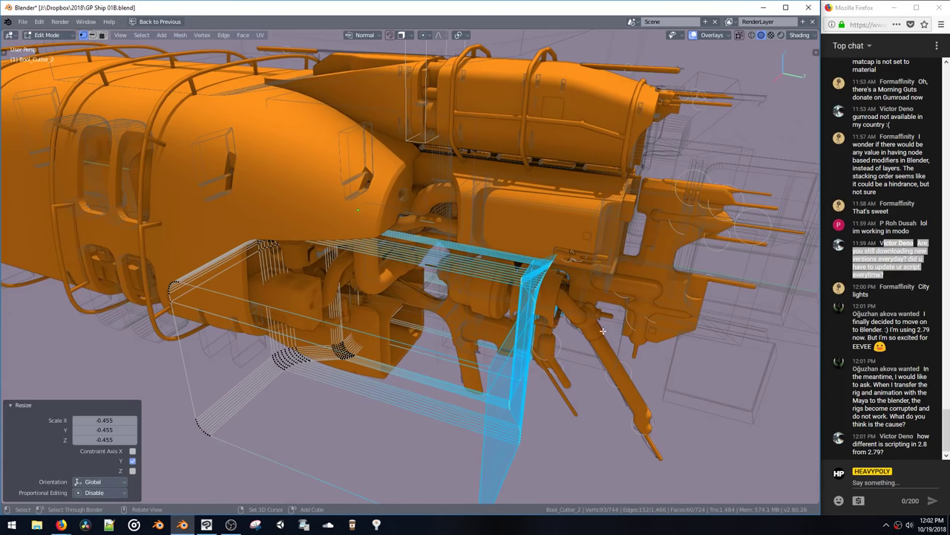
pyautogui.hotkey('ctrl', 'z')
# Step: Flatten the cutter's rear end by scaling it to 0 along Y, and dissolve its faces into a single face
pyautogui.press('s')
pyautogui.press('y')
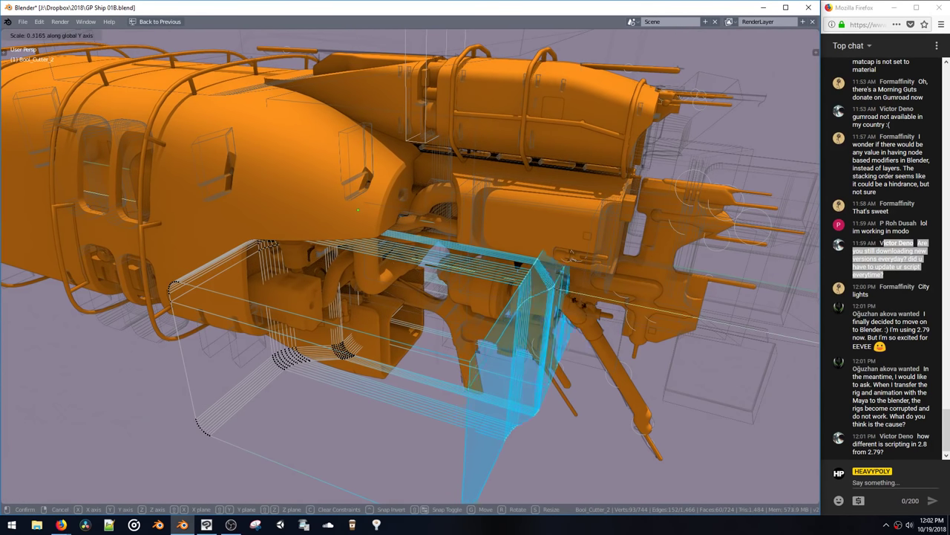
pyautogui.press('0')
pyautogui.click(571, 304)
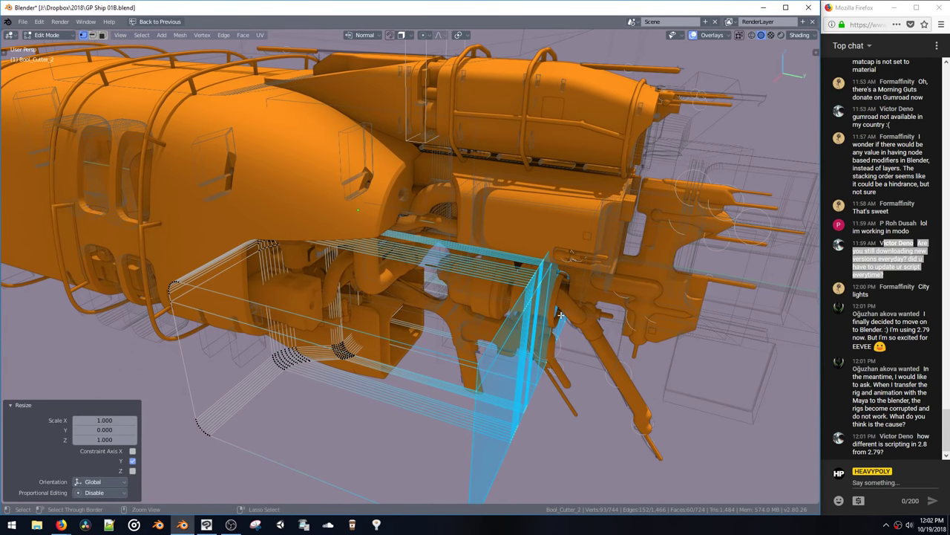
pyautogui.hotkey('alt', 'a')
pyautogui.hotkey('ctrl', 'x')
pyautogui.moveTo(583, 297); pyautogui.dragTo(562, 289, button='middle')
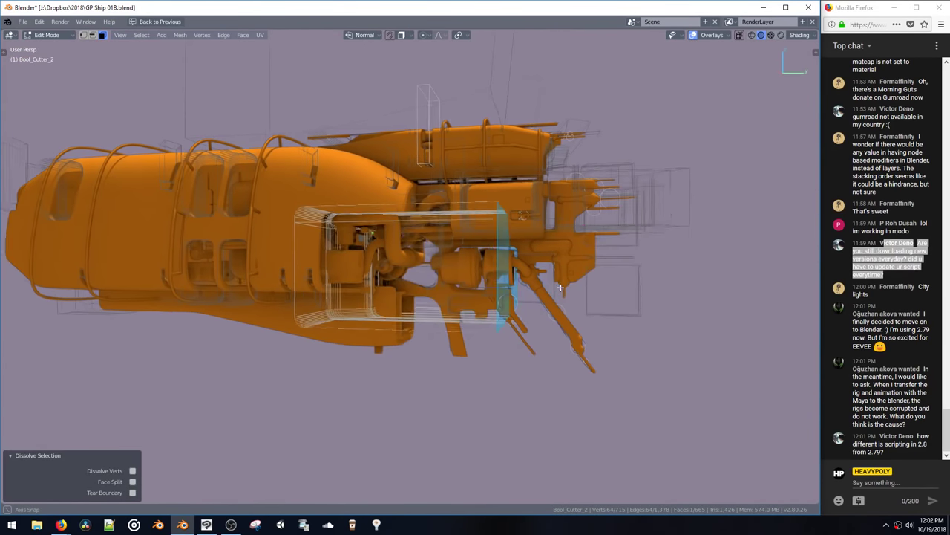
# Step: Switch to edge selection and dissolve the leftover edges of Bool_Cutter_2 together with their vertices
pyautogui.press('space')
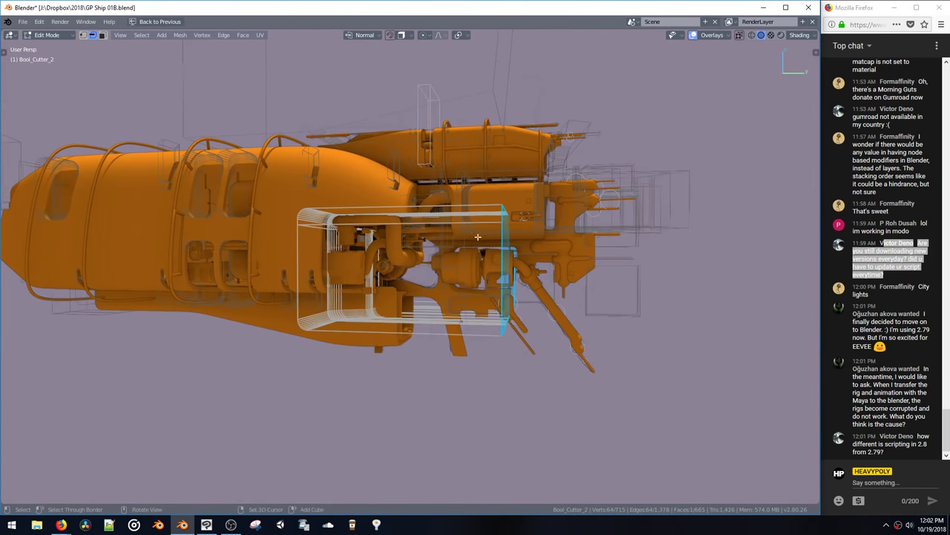
pyautogui.click(477, 222)
pyautogui.moveTo(476, 222); pyautogui.dragTo(524, 269, button='middle')
pyautogui.hotkey('ctrl', 'x')
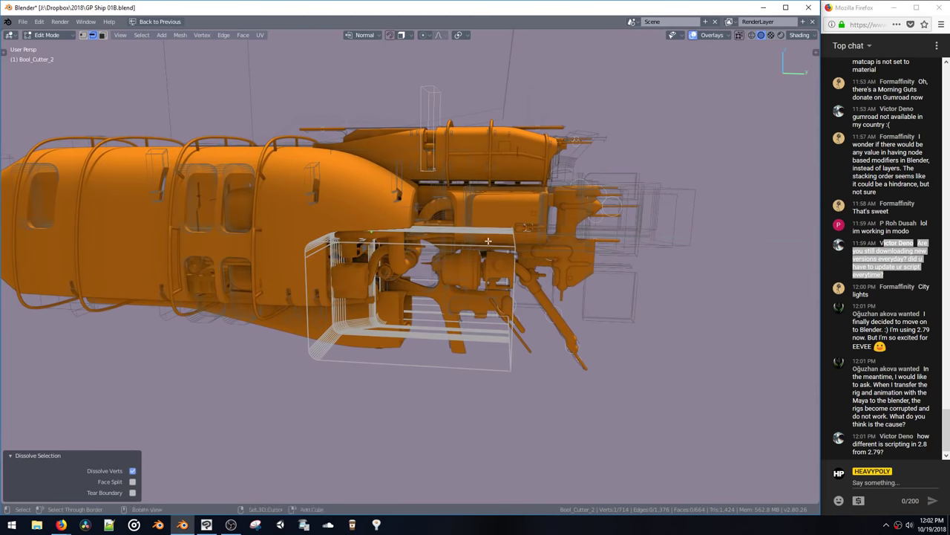
pyautogui.hotkey('ctrl', 'x')
# Step: Adjust the shape of the cutter's extended end and return to object mode
pyautogui.press('s')
pyautogui.click(499, 261)
pyautogui.press('s')
pyautogui.moveTo(503, 197); pyautogui.dragTo(530, 194, button='middle')
pyautogui.moveTo(487, 181); pyautogui.dragTo(542, 246)
pyautogui.moveTo(509, 227)
pyautogui.mouseDown(button='middle')
pyautogui.moveTo(523, 253)
pyautogui.moveTo(536, 247)
pyautogui.moveTo(512, 219)
pyautogui.mouseUp(button='middle')
# Step: Restore the multi-editor layout from the maximized 3D view and switch to the Scripting workspace
pyautogui.hotkey('ctrl', 'space')
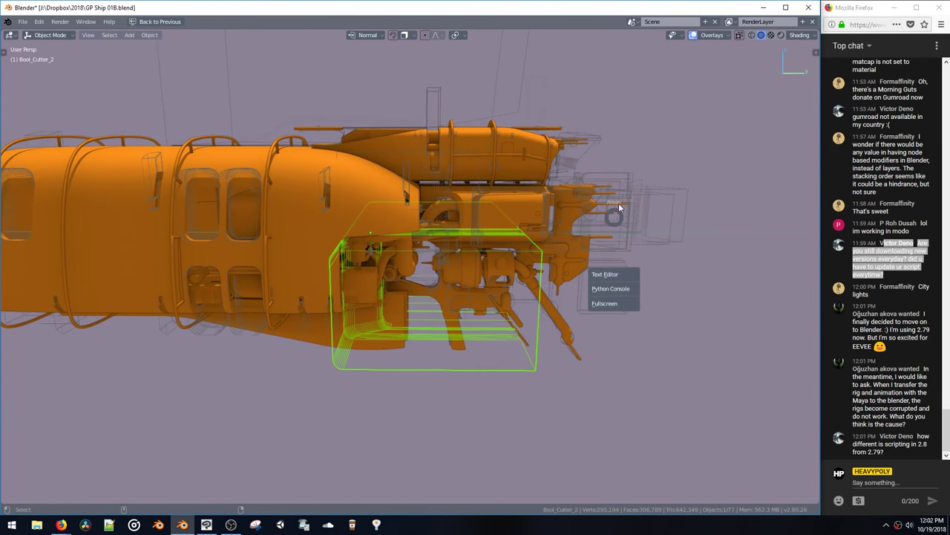
pyautogui.click(524, 35)
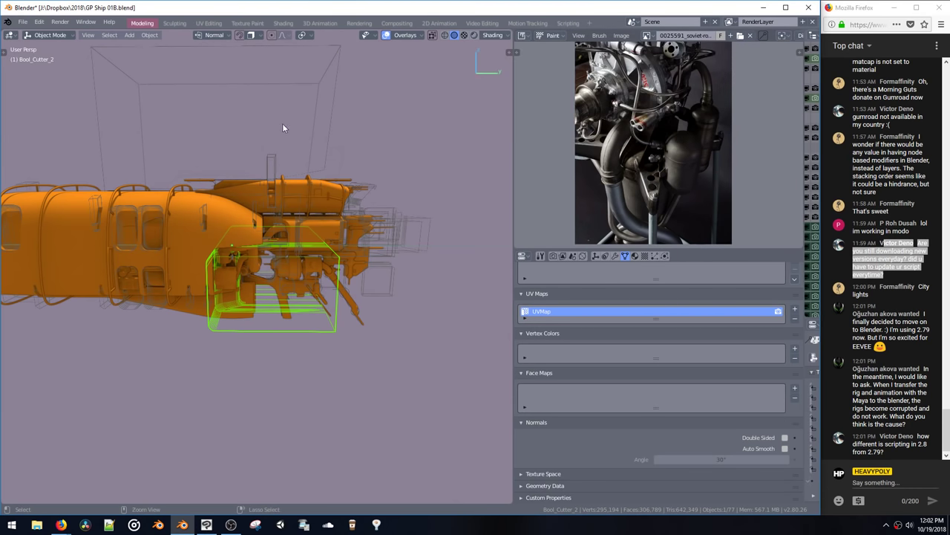
pyautogui.hotkey('ctrl', 'Tab')
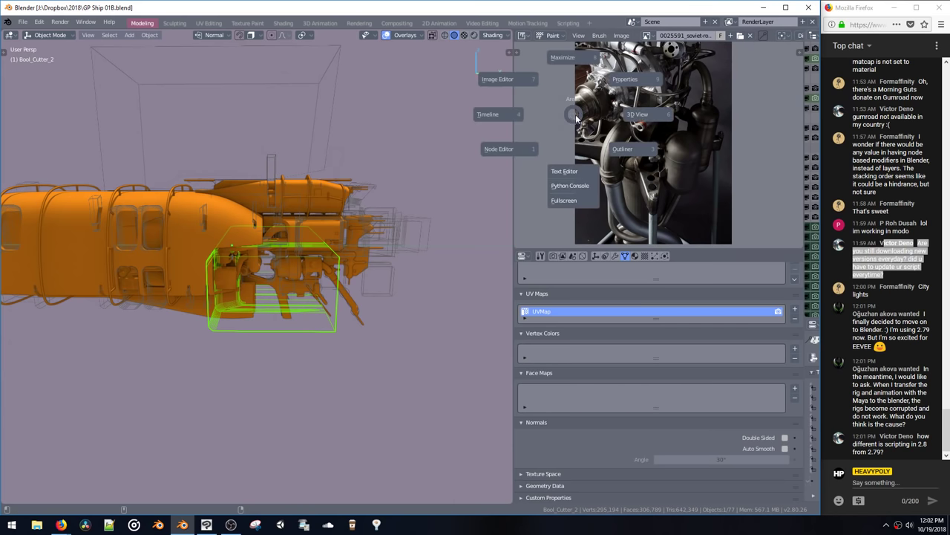
pyautogui.click(568, 23)
pyautogui.scroll(4, 340, 138)
pyautogui.scroll(-5, 354, 138)
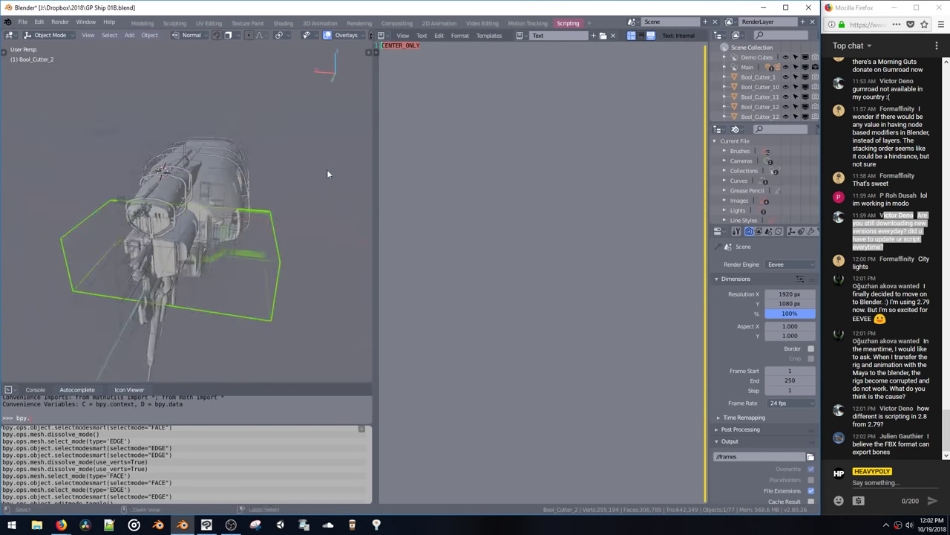
# Step: Add a cube mesh and move it into the empty space beside the ship
pyautogui.moveTo(326, 170); pyautogui.dragTo(263, 156, button='middle')
pyautogui.hotkey('shift', 'a')
pyautogui.click(321, 156)
pyautogui.press('g')
pyautogui.click(293, 141)
# Step: Delete the faces on one half of the new cube and complete it with Live Mirror in object mode
pyautogui.press('3')
pyautogui.hotkey('shift', 'x')
pyautogui.click(291, 151)
pyautogui.click(231, 161)
pyautogui.press('ctrl+KP_Add')
pyautogui.press('x')
pyautogui.press('space')
pyautogui.click(278, 185)
pyautogui.hotkey('shift', 'x')
pyautogui.click(326, 131)
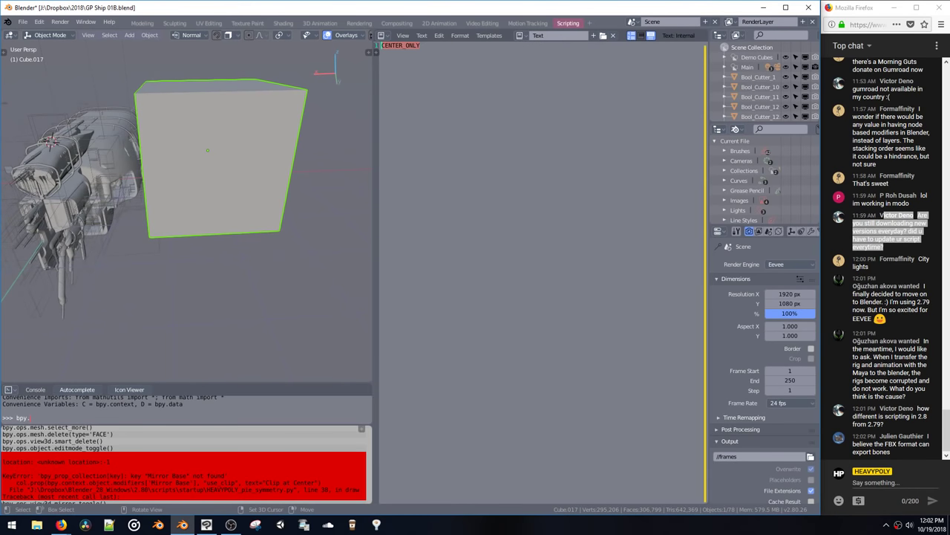
# Step: Switch to Notepad++ and widen its window so more script tabs fit
pyautogui.scroll(-1, 202, 481)
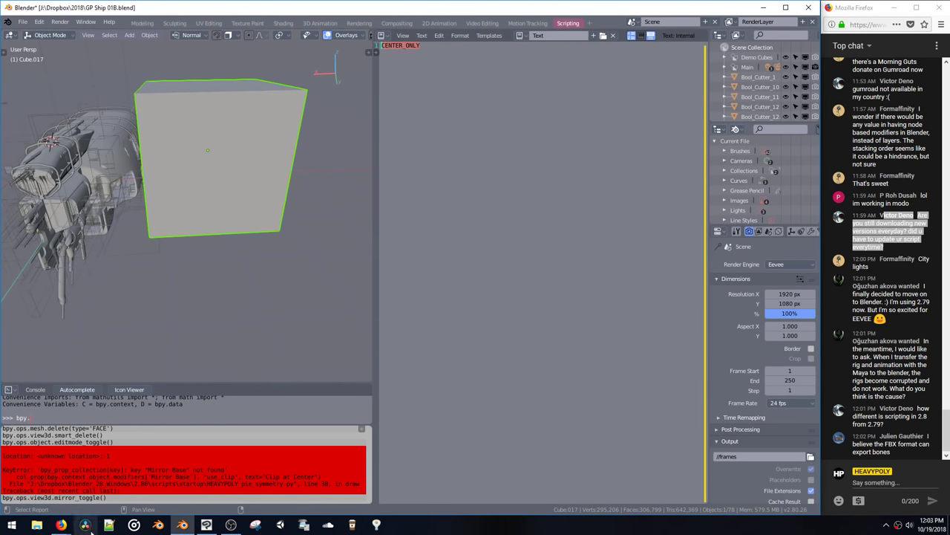
pyautogui.click(109, 525)
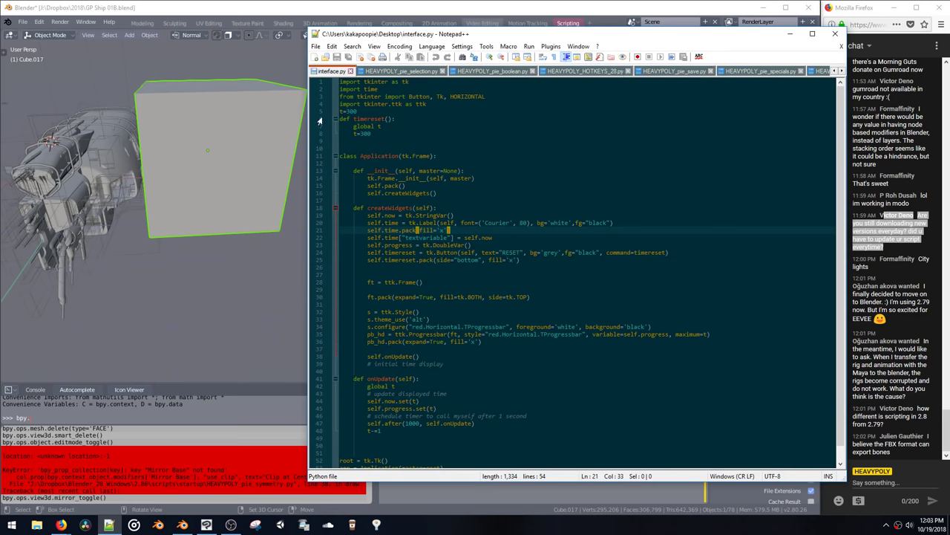
pyautogui.moveTo(307, 117); pyautogui.dragTo(124, 117)
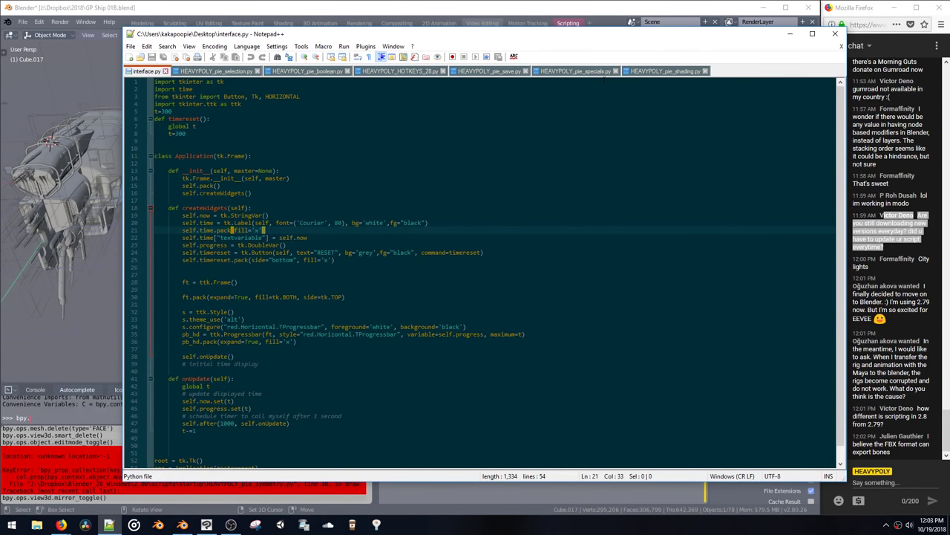
pyautogui.hotkey('ctrl', 'o')
pyautogui.scroll(-5, 485, 247)
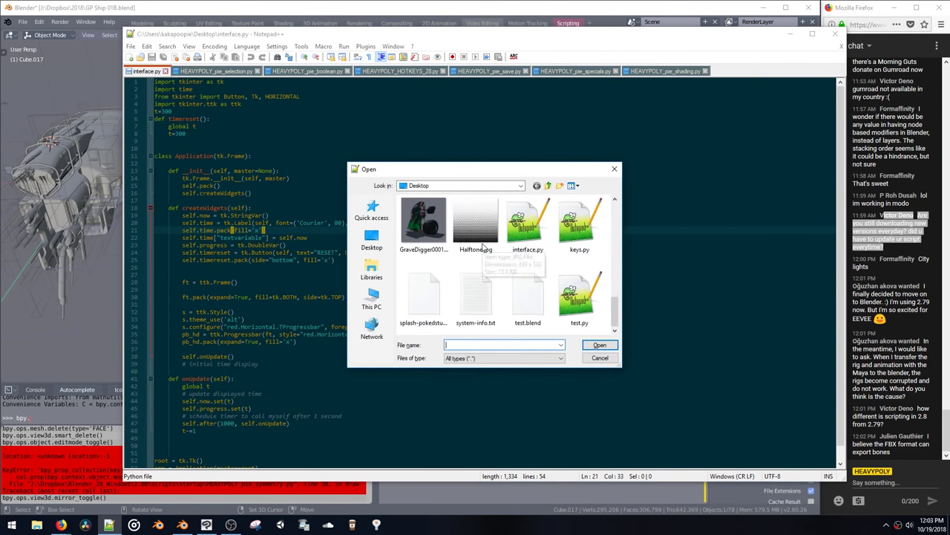
pyautogui.scroll(5, 484, 247)
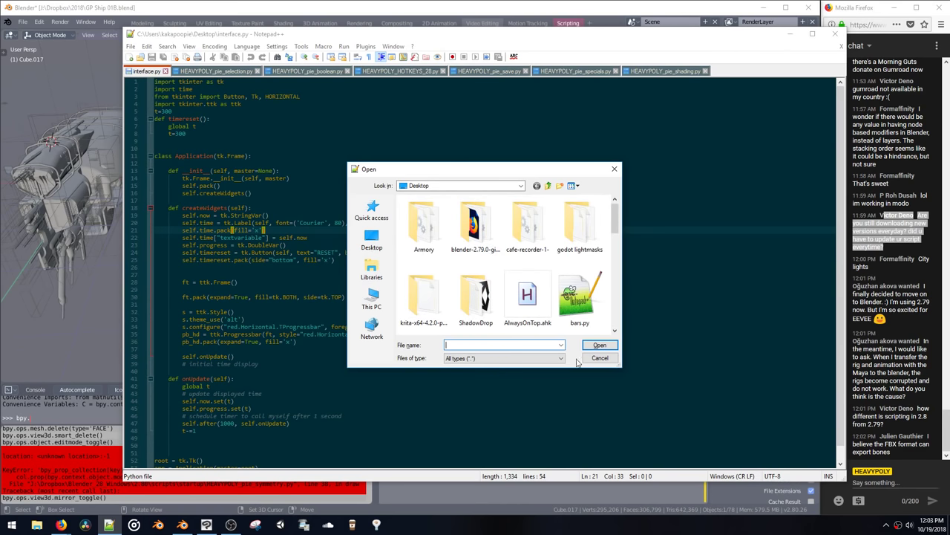
pyautogui.click(598, 358)
# Step: Open HEAVYPOLY_pie_symmetry.py from the Blender startup scripts folder in Notepad++ and move the editor window clear of the 3D view
pyautogui.click(36, 525)
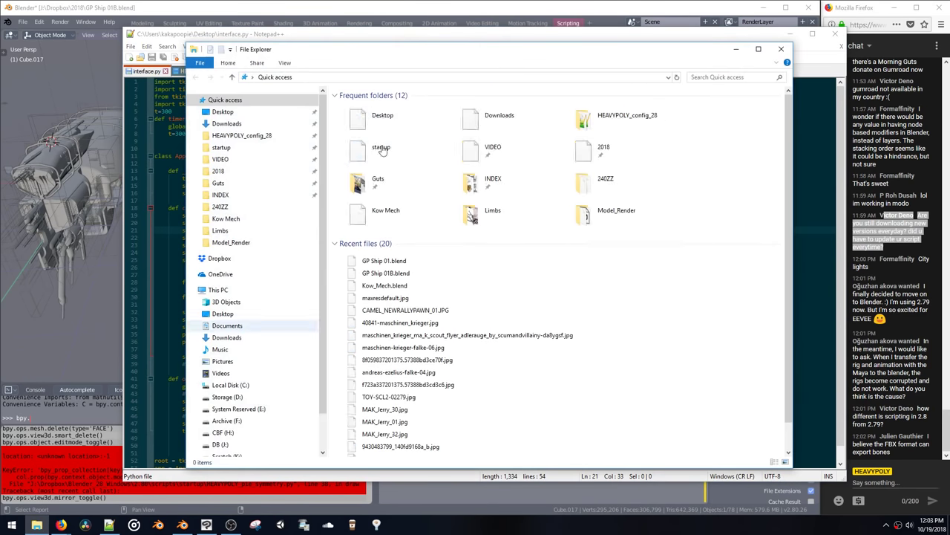
pyautogui.click(222, 147)
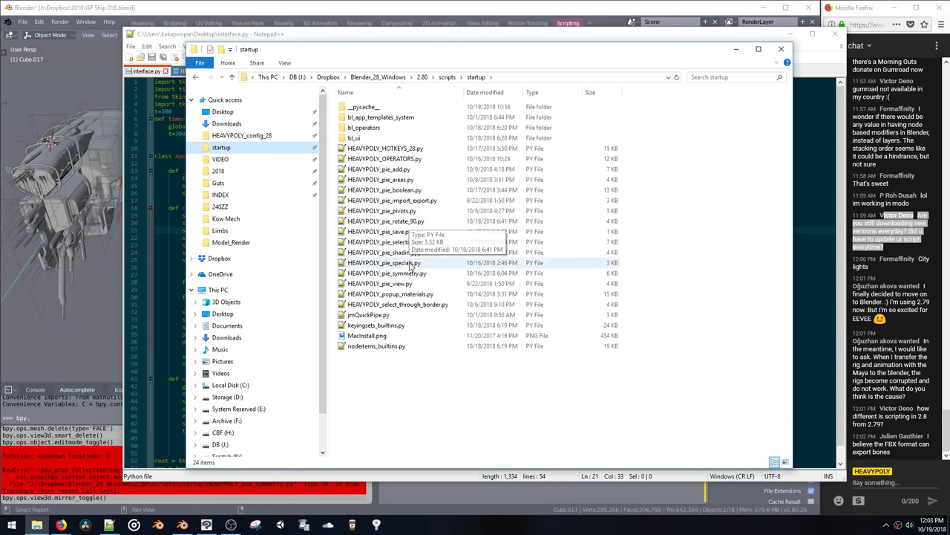
pyautogui.click(405, 271)
pyautogui.moveTo(396, 57); pyautogui.dragTo(472, 148)
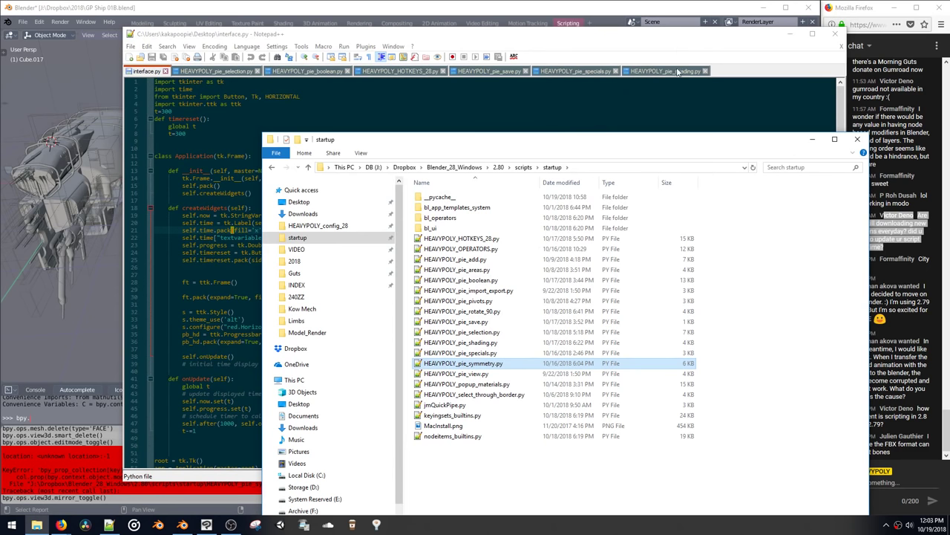
pyautogui.moveTo(488, 364); pyautogui.dragTo(752, 74)
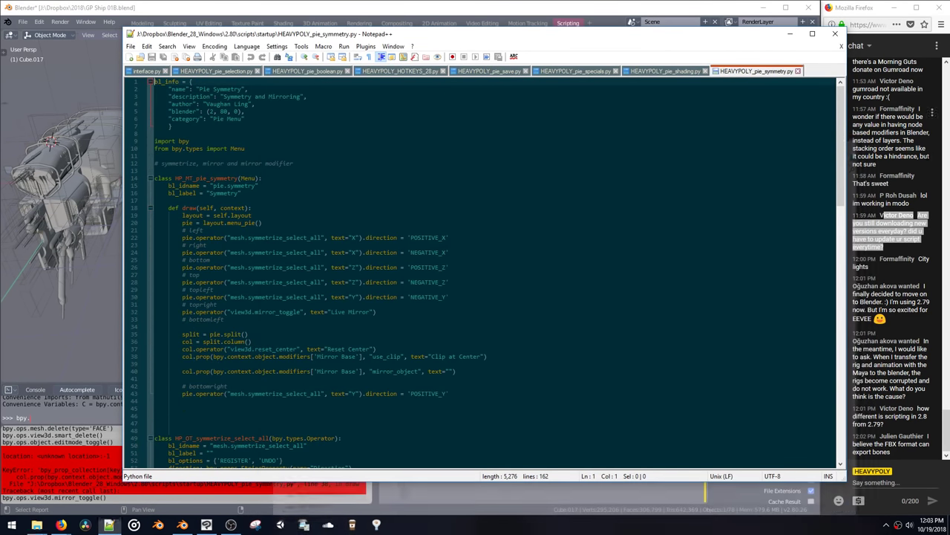
pyautogui.moveTo(739, 35); pyautogui.dragTo(678, 273)
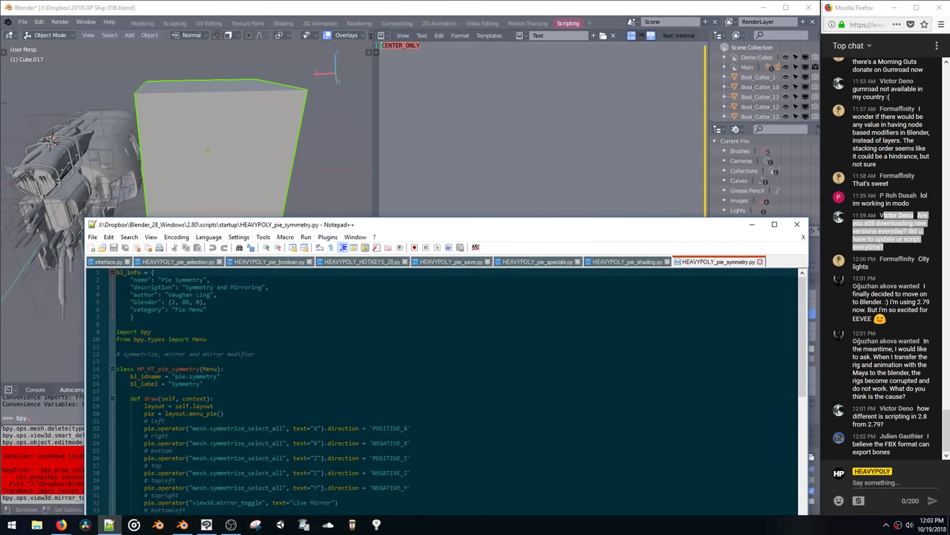
# Step: Return to Blender, widen the properties area and display the mirrored cube's modifiers
pyautogui.click(289, 143)
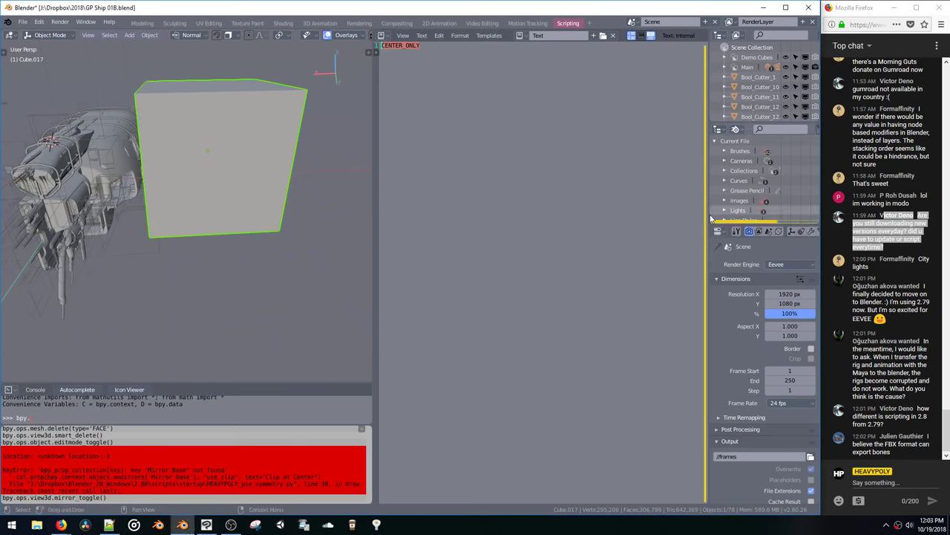
pyautogui.moveTo(710, 214); pyautogui.dragTo(581, 212)
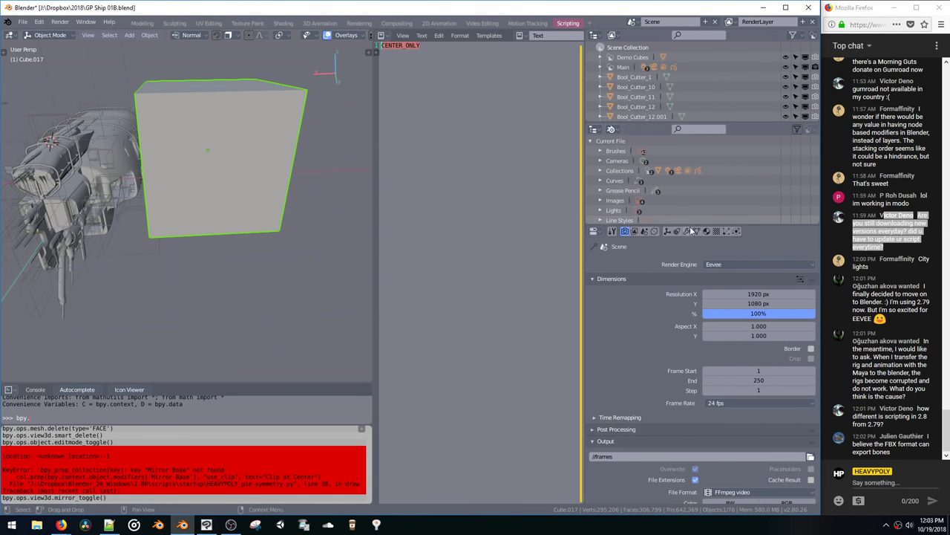
pyautogui.click(687, 231)
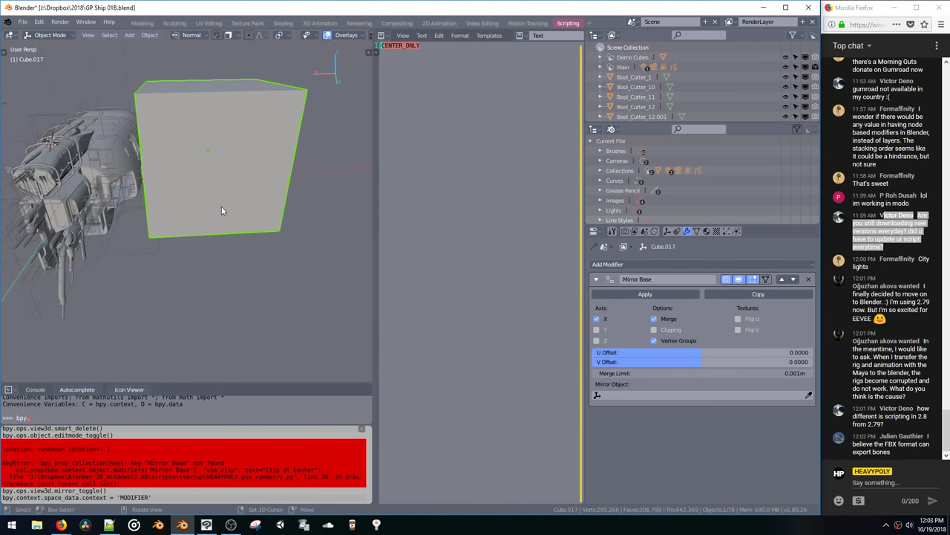
# Step: Toggle the cube's live mirror off and on again to demonstrate the Mirror Base modifier
pyautogui.hotkey('alt', 'x')
pyautogui.click(274, 171)
pyautogui.hotkey('shift', 'x')
pyautogui.click(289, 184)
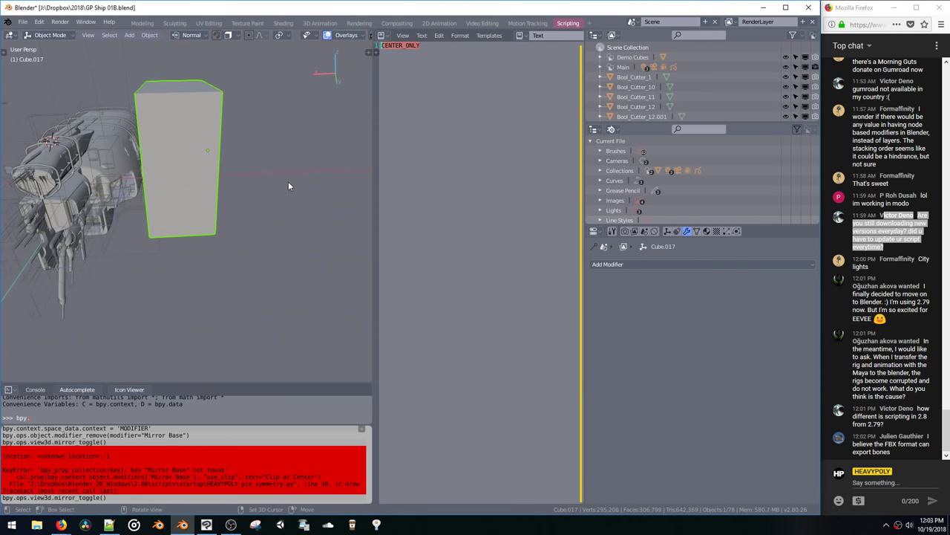
pyautogui.hotkey('shift', 'x')
pyautogui.press('Escape')
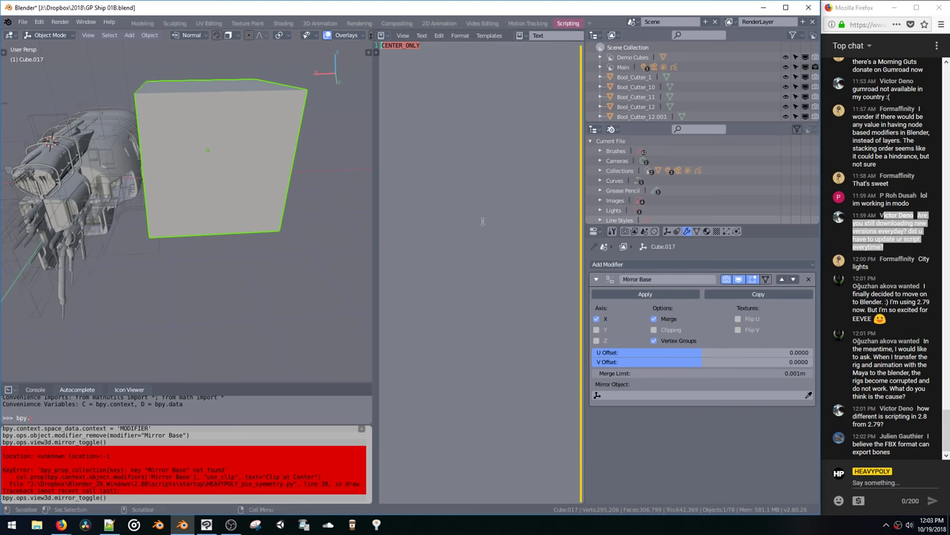
# Step: Add a Boolean modifier to the mirrored cube
pyautogui.click(683, 263)
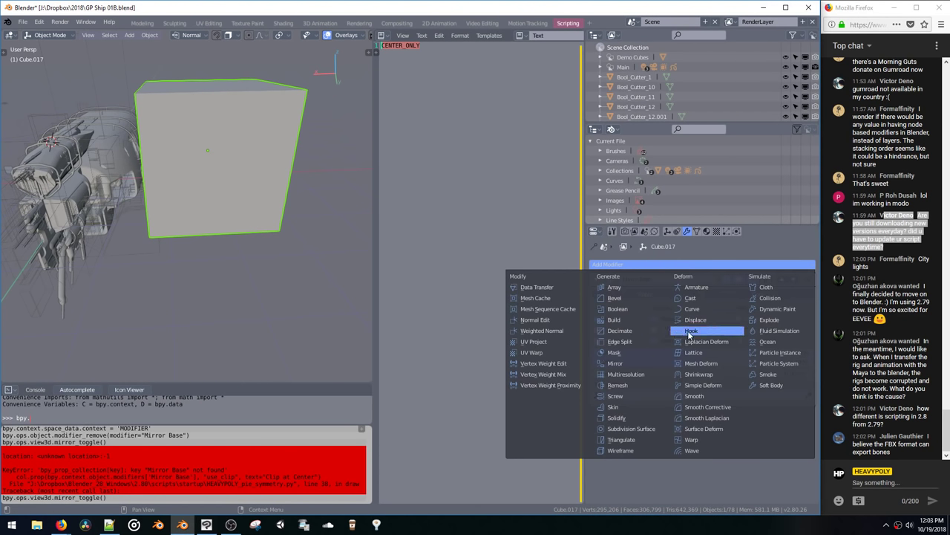
pyautogui.click(614, 311)
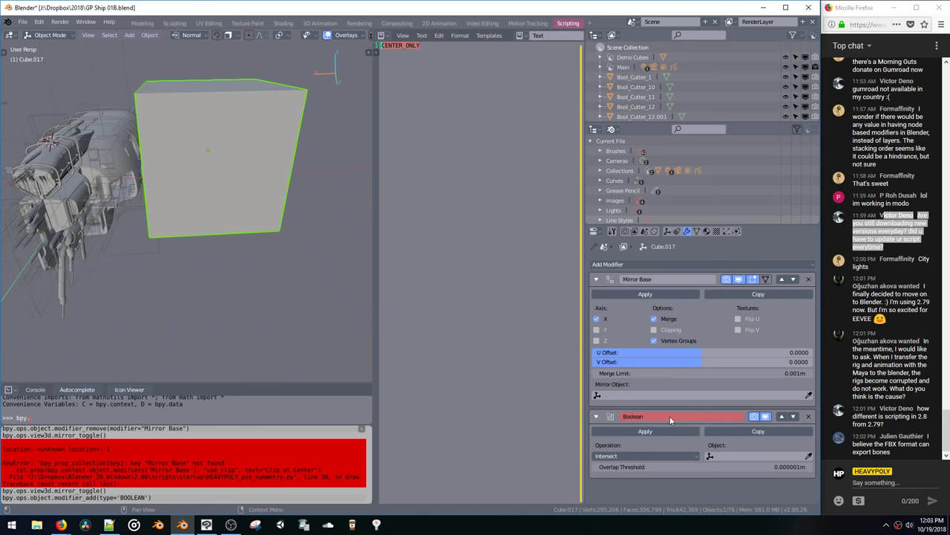
# Step: Add a second cube and move it so that it overlaps the side of the mirrored cube
pyautogui.hotkey('shift', 'a')
pyautogui.moveTo(271, 218)
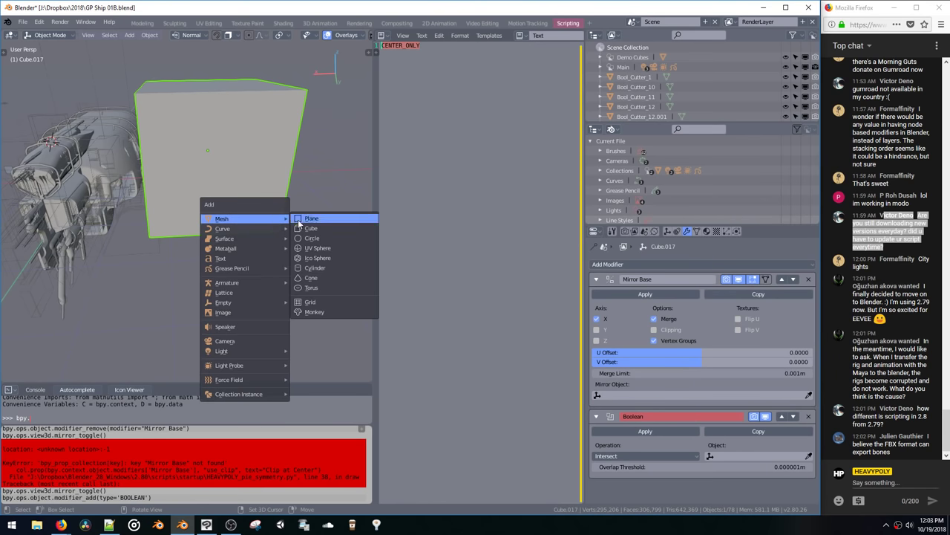
pyautogui.click(302, 227)
pyautogui.press('g')
pyautogui.click(362, 293)
pyautogui.moveTo(190, 289); pyautogui.dragTo(184, 285)
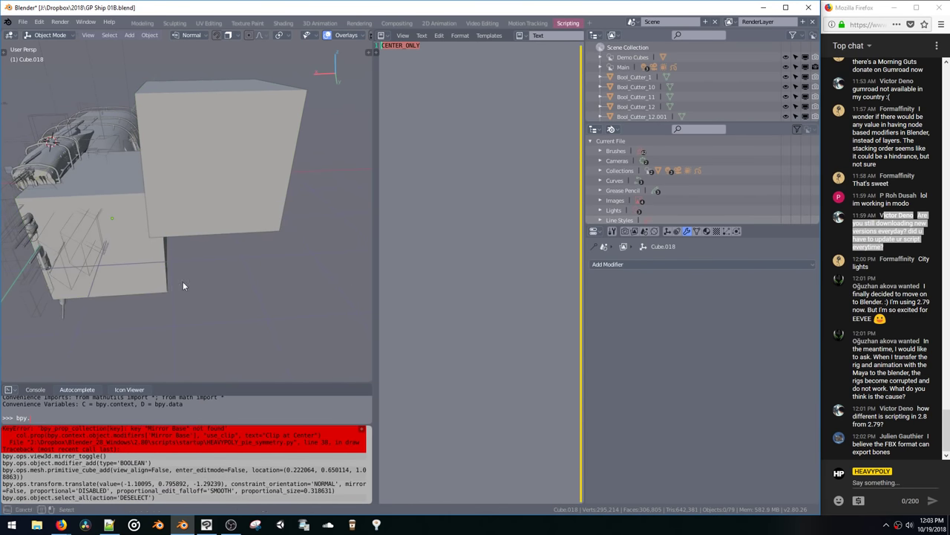
pyautogui.moveTo(184, 285); pyautogui.dragTo(257, 252, button='middle')
pyautogui.click(197, 265)
pyautogui.press('g')
pyautogui.click(204, 219)
# Step: Cut the second cube out of the mirrored cube with a live boolean difference
pyautogui.keyDown('shift'); pyautogui.click(254, 184); pyautogui.keyUp('shift')
pyautogui.hotkey('ctrl', 'b')
pyautogui.click(319, 187)
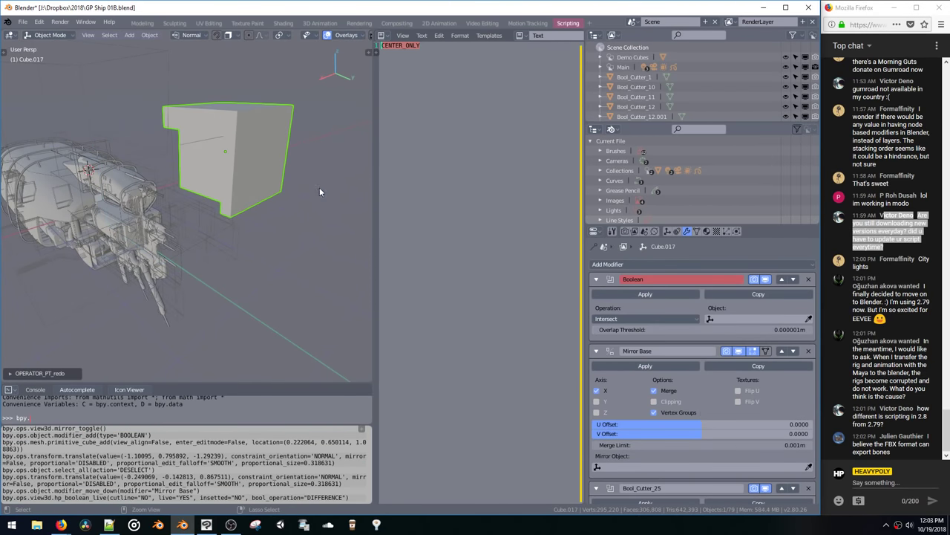
# Step: Remove the empty Boolean modifier that has no target object from the mirrored cube
pyautogui.scroll(-3, 717, 386)
pyautogui.scroll(3, 724, 378)
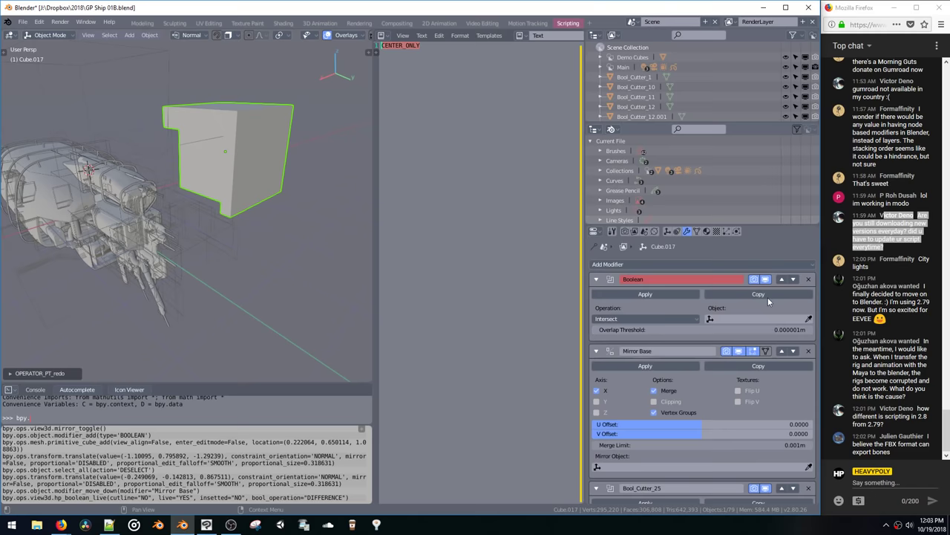
pyautogui.click(810, 280)
# Step: Select the mirrored cube together with its boolean cutter and move both farther away from the ship
pyautogui.moveTo(208, 223); pyautogui.dragTo(222, 225, button='middle')
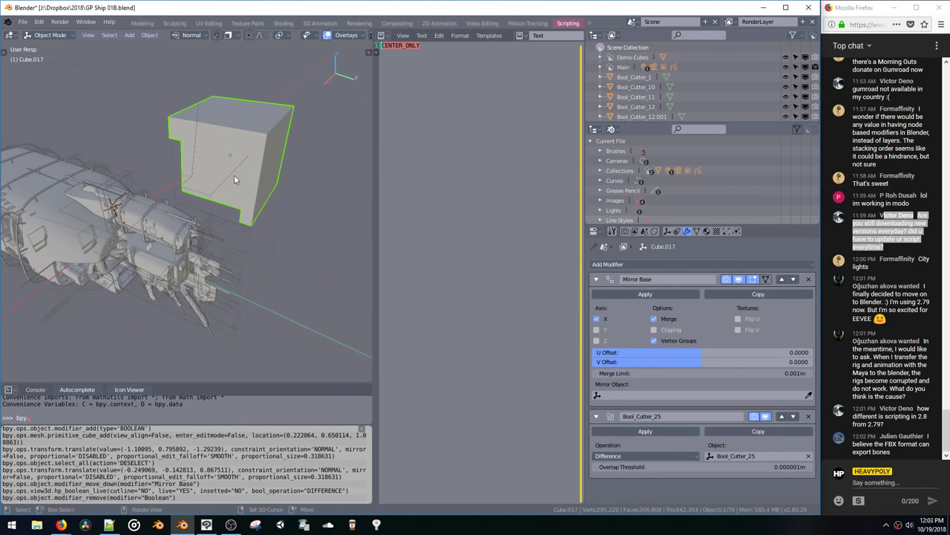
pyautogui.click(234, 176)
pyautogui.click(246, 156)
pyautogui.keyDown('shift'); pyautogui.click(260, 130); pyautogui.keyUp('shift')
pyautogui.moveTo(273, 182); pyautogui.dragTo(232, 198, button='middle')
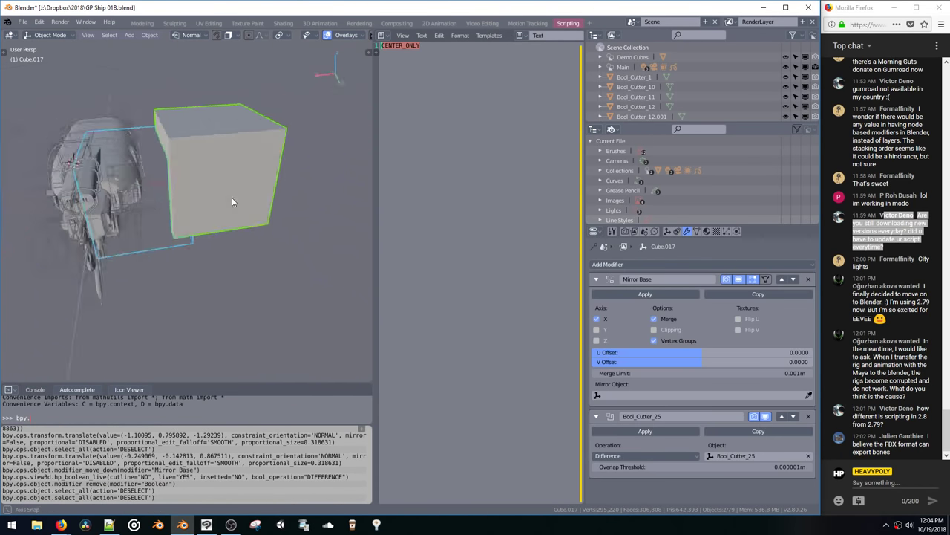
pyautogui.moveTo(231, 202); pyautogui.dragTo(329, 187)
pyautogui.moveTo(329, 187); pyautogui.dragTo(245, 223, button='middle')
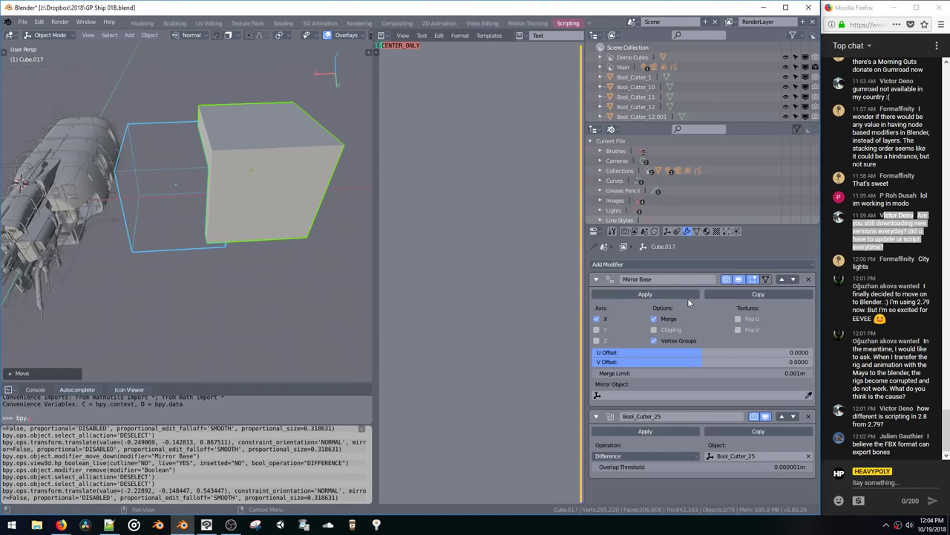
pyautogui.moveTo(353, 322); pyautogui.dragTo(269, 213, button='middle')
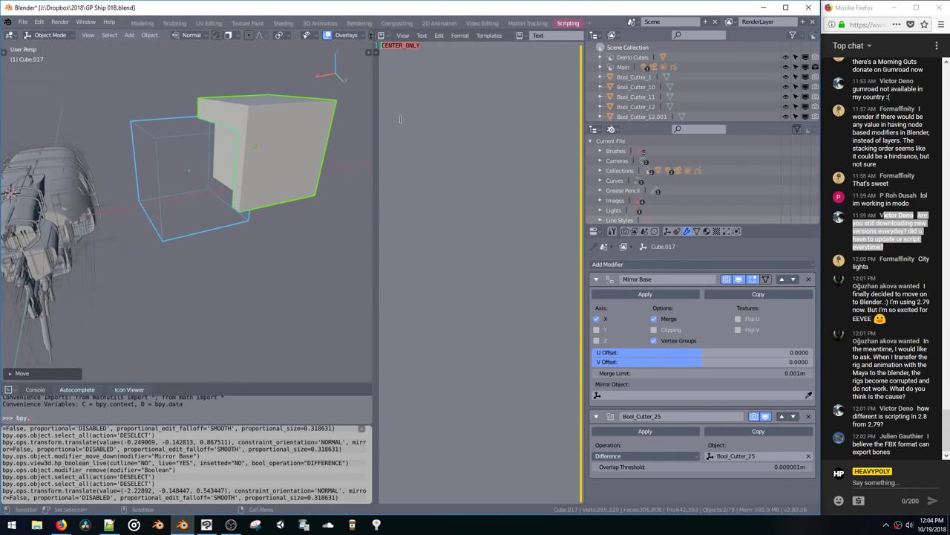
# Step: Replace the contents of Blender's text block with the full HEAVYPOLY_pie_symmetry.py code from Notepad++ and run the script
pyautogui.click(463, 292)
pyautogui.click(108, 524)
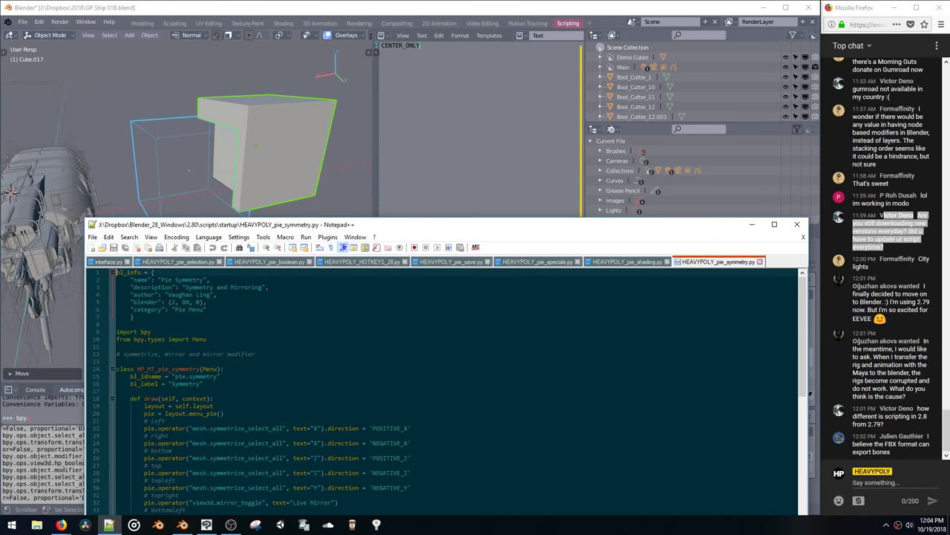
pyautogui.hotkey('ctrl', 'a')
pyautogui.hotkey('ctrl', 'c')
pyautogui.click(498, 122)
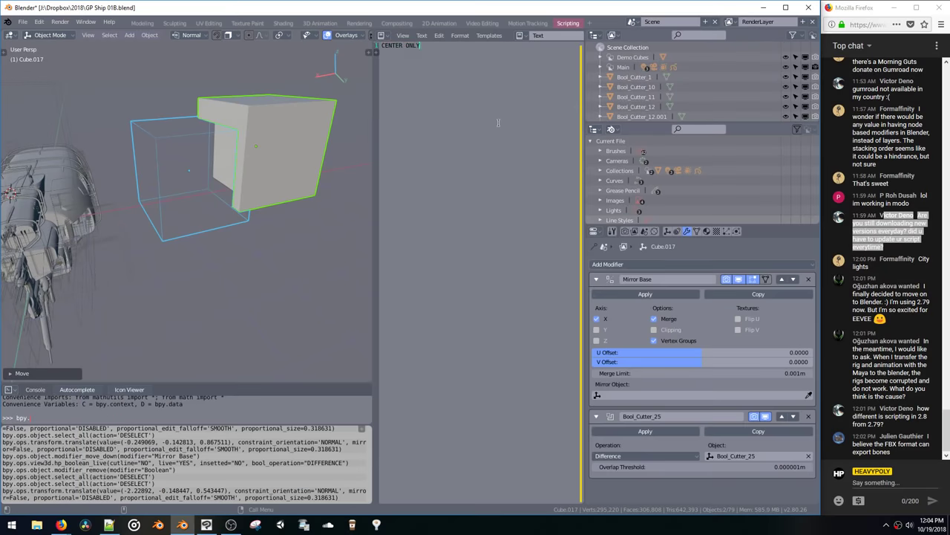
pyautogui.hotkey('ctrl', 'a')
pyautogui.hotkey('ctrl', 'v')
pyautogui.scroll(5, 490, 148)
pyautogui.hotkey('alt', 'p')
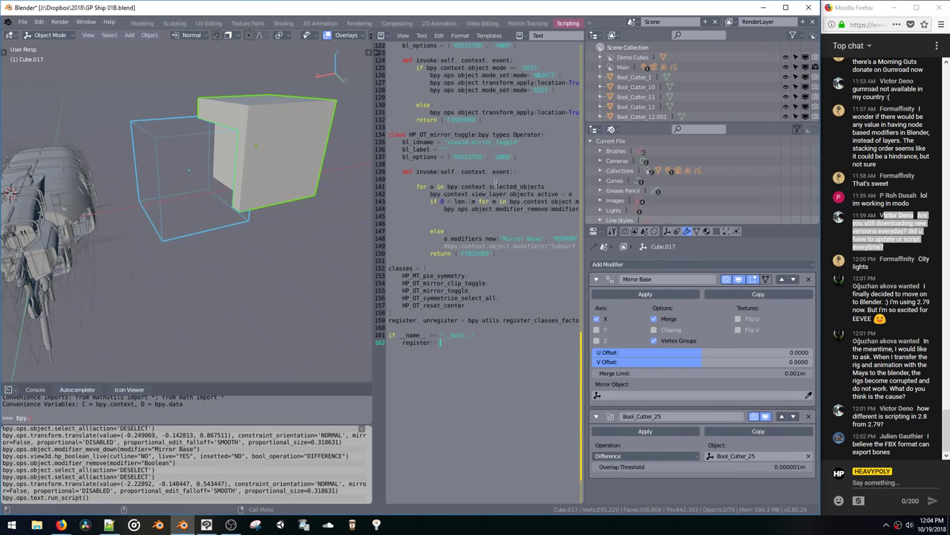
# Step: Widen the text editor on both sides around the HP_OT_mirror_toggle operator code
pyautogui.scroll(4, 478, 224)
pyautogui.scroll(-1, 480, 223)
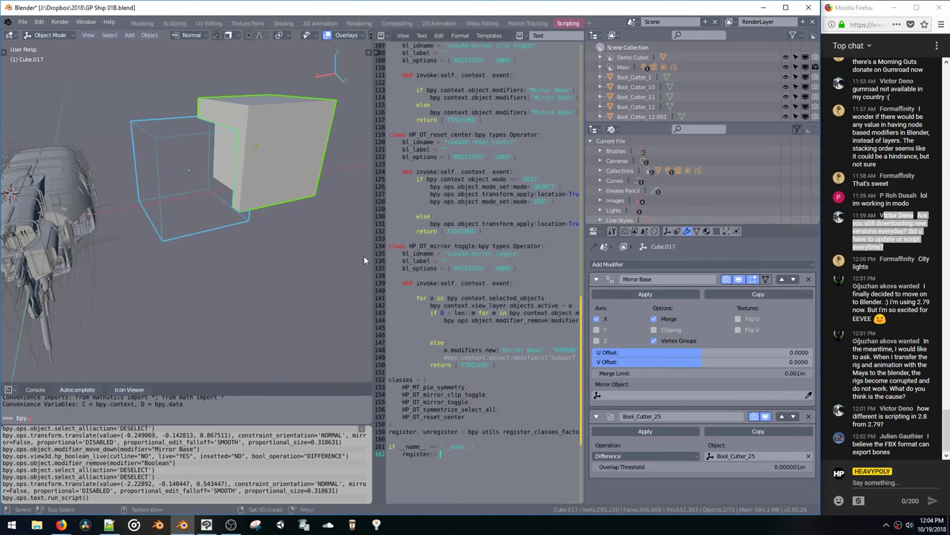
pyautogui.moveTo(371, 256); pyautogui.dragTo(349, 256)
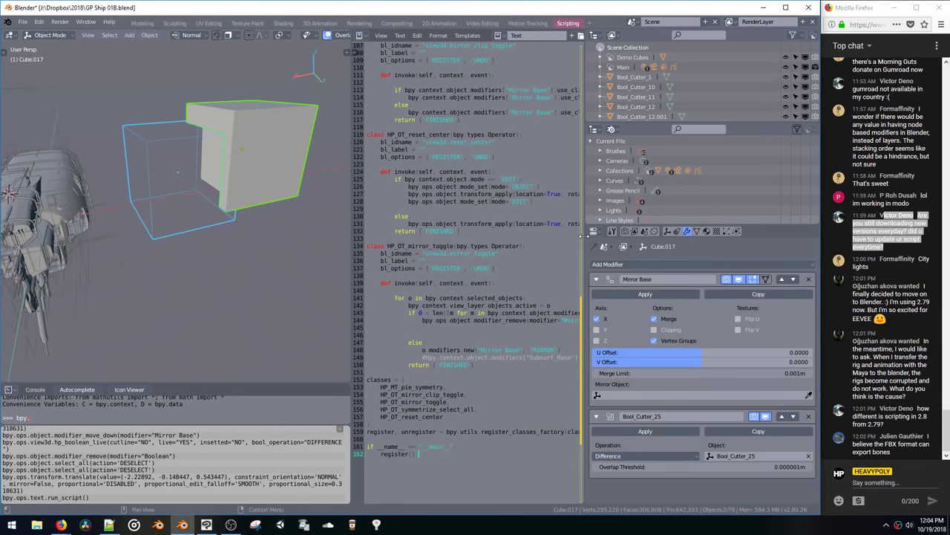
pyautogui.moveTo(584, 236); pyautogui.dragTo(657, 230)
pyautogui.moveTo(452, 324); pyautogui.dragTo(414, 302, button='middle')
# Step: Examine the mirror toggle operator's MIRROR modifier check and its modifier_remove line for Mirror Base
pyautogui.moveTo(380, 290); pyautogui.dragTo(619, 293)
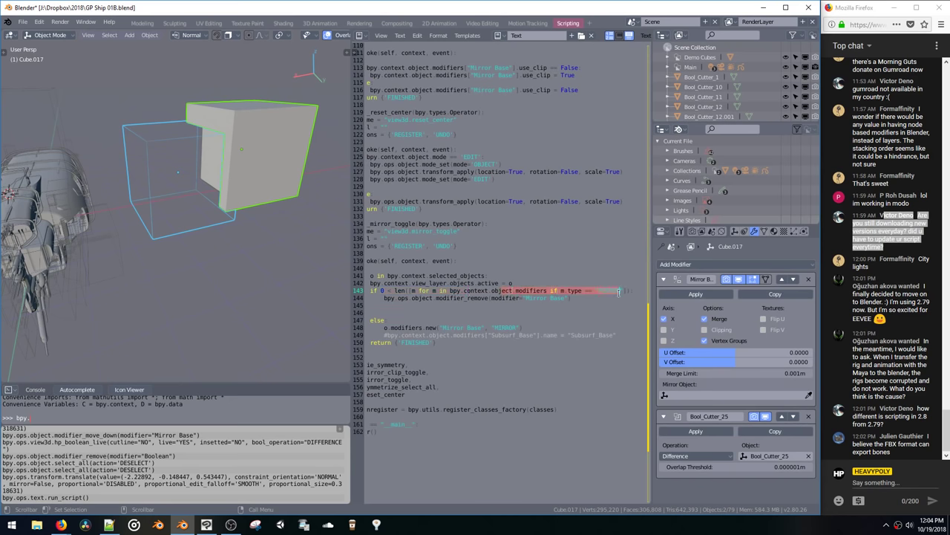
pyautogui.click(618, 293)
pyautogui.moveTo(450, 312); pyautogui.dragTo(467, 298, button='middle')
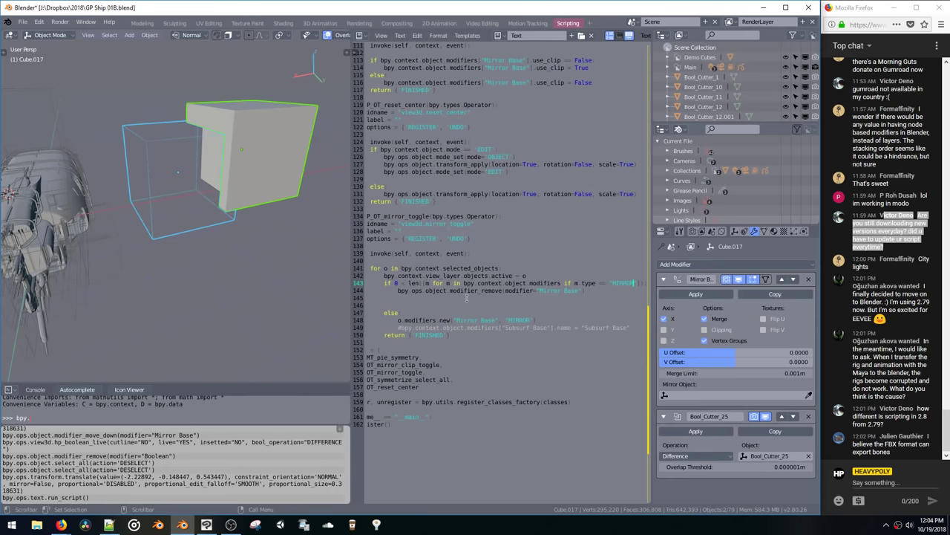
pyautogui.moveTo(413, 294); pyautogui.dragTo(581, 291)
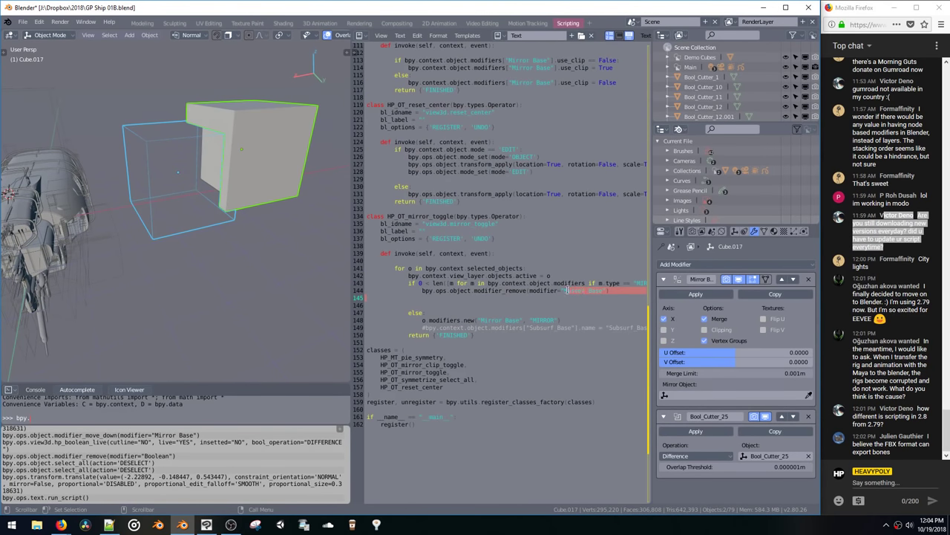
pyautogui.moveTo(558, 291); pyautogui.dragTo(527, 292, button='middle')
pyautogui.click(528, 291)
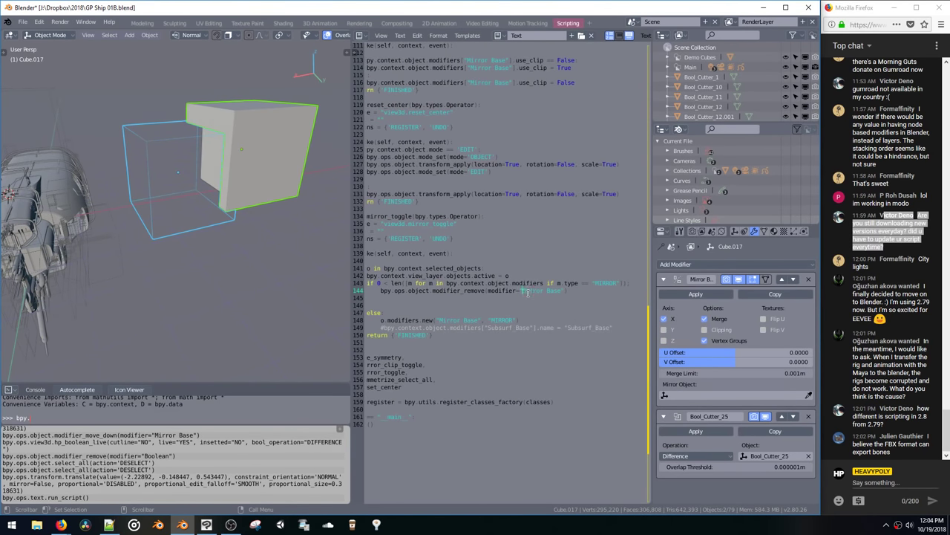
# Step: Examine the mirror toggle's MIRROR modifier check and modifier_remove line alongside the clip toggle's use_clip condition
pyautogui.moveTo(528, 292); pyautogui.dragTo(562, 292)
pyautogui.click(561, 293)
pyautogui.moveTo(436, 150); pyautogui.dragTo(470, 221, button='middle')
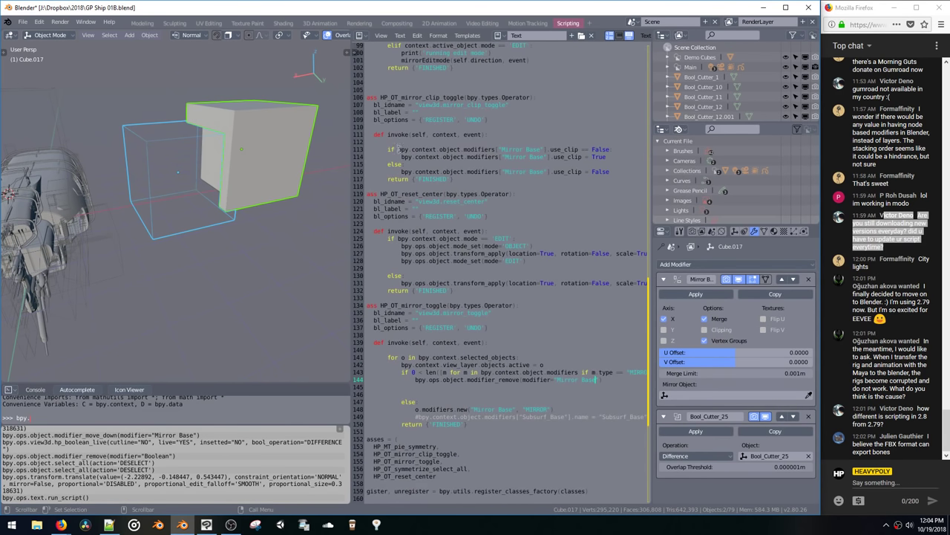
pyautogui.moveTo(398, 149); pyautogui.dragTo(418, 149)
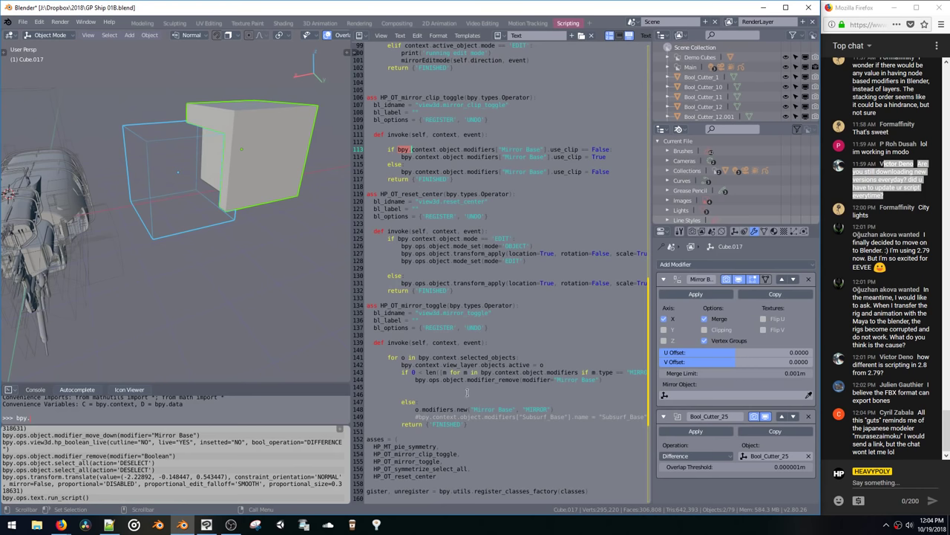
pyautogui.moveTo(467, 392); pyautogui.dragTo(444, 365, button='middle')
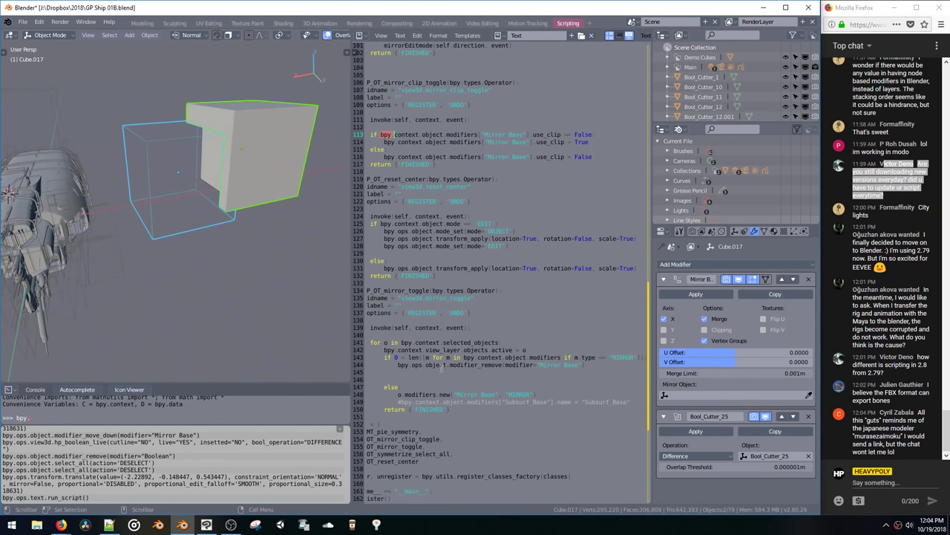
pyautogui.click(394, 358)
pyautogui.moveTo(408, 357); pyautogui.dragTo(642, 357)
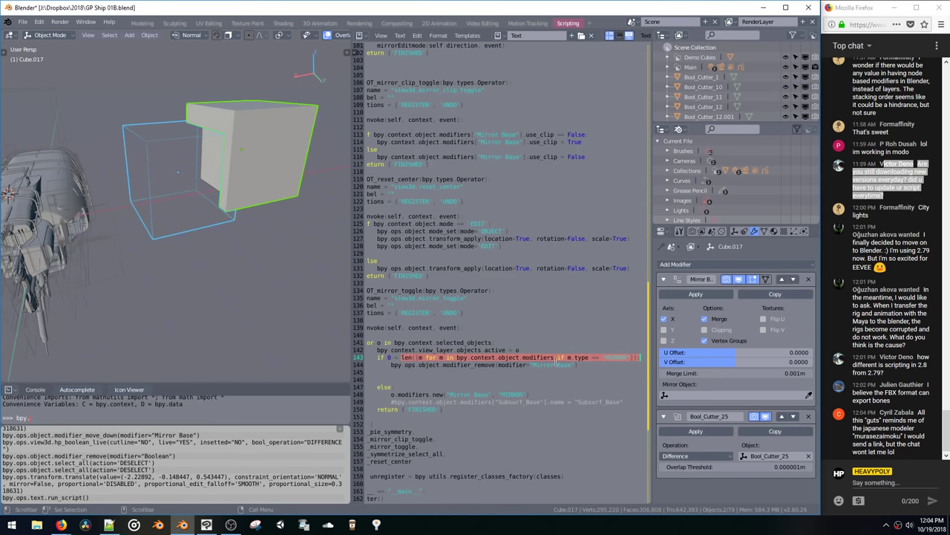
pyautogui.click(518, 364)
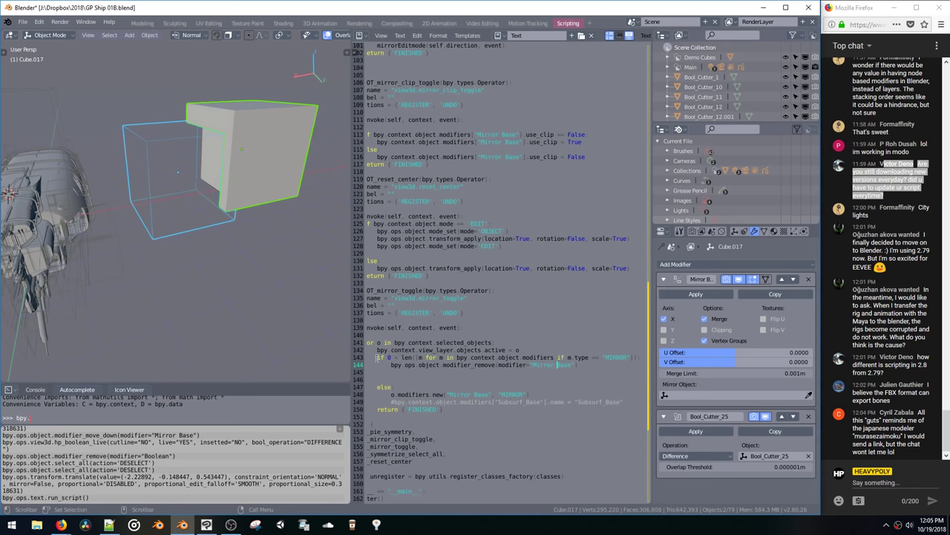
pyautogui.moveTo(377, 357); pyautogui.dragTo(622, 357)
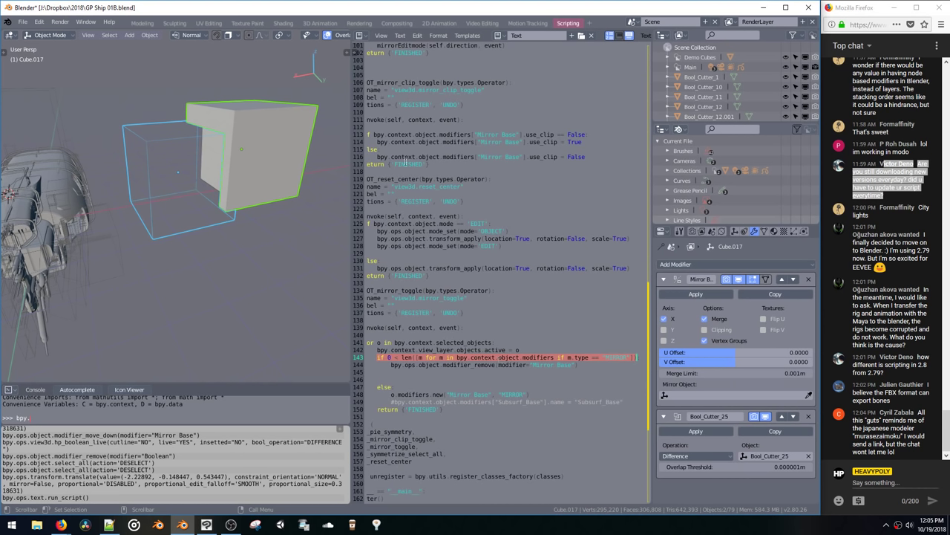
# Step: Replace the mirror toggle's modifier_remove line with a copy of the clip toggle's Mirror Base use_clip = True line
pyautogui.moveTo(376, 141); pyautogui.dragTo(584, 142)
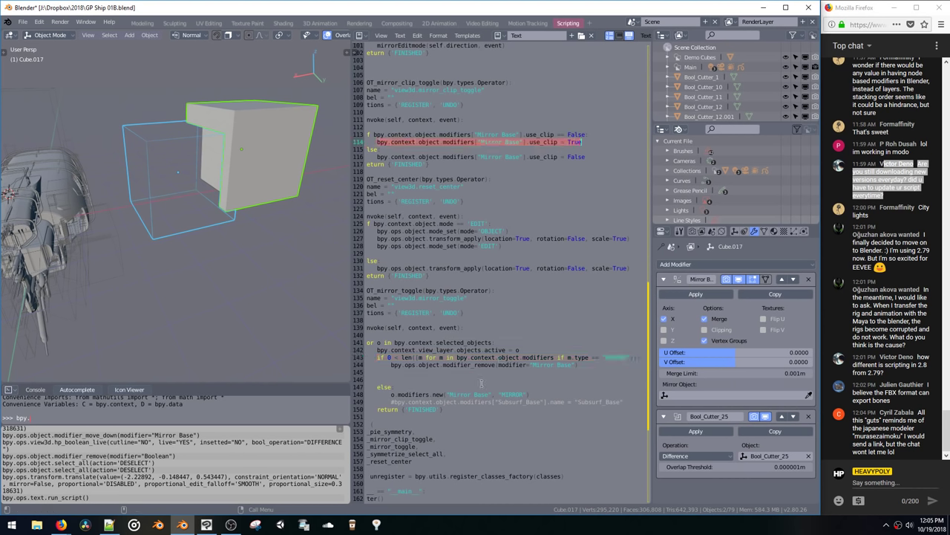
pyautogui.moveTo(392, 365); pyautogui.dragTo(610, 365)
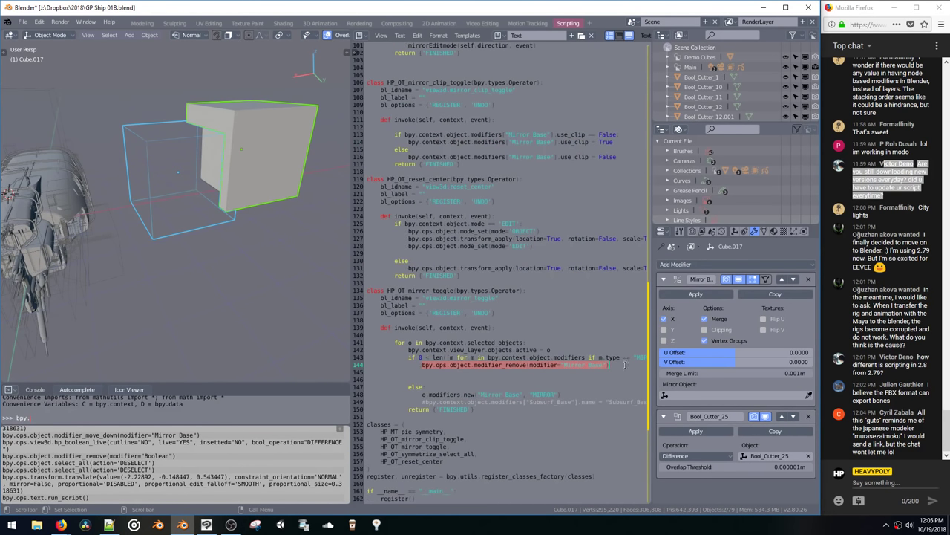
pyautogui.hotkey('ctrl', 'v')
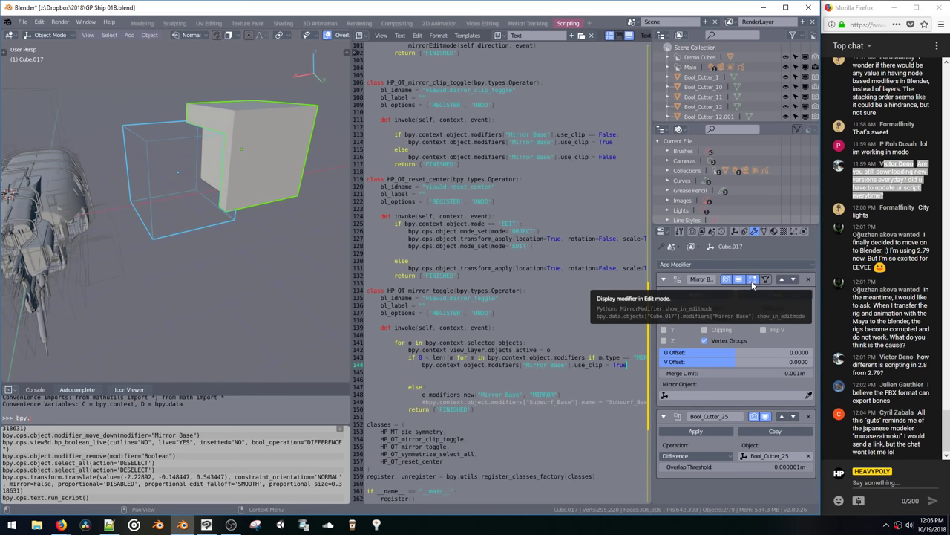
# Step: Duplicate the mirror toggle's use_clip line and change the copy's property to show_in_editmode
pyautogui.hotkey('ctrl', 'shift', 'd')
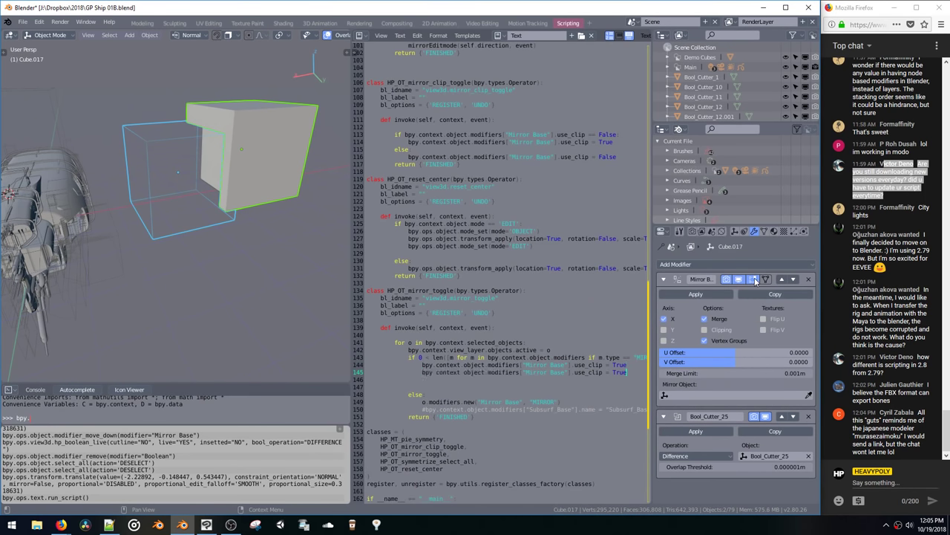
pyautogui.click(633, 376)
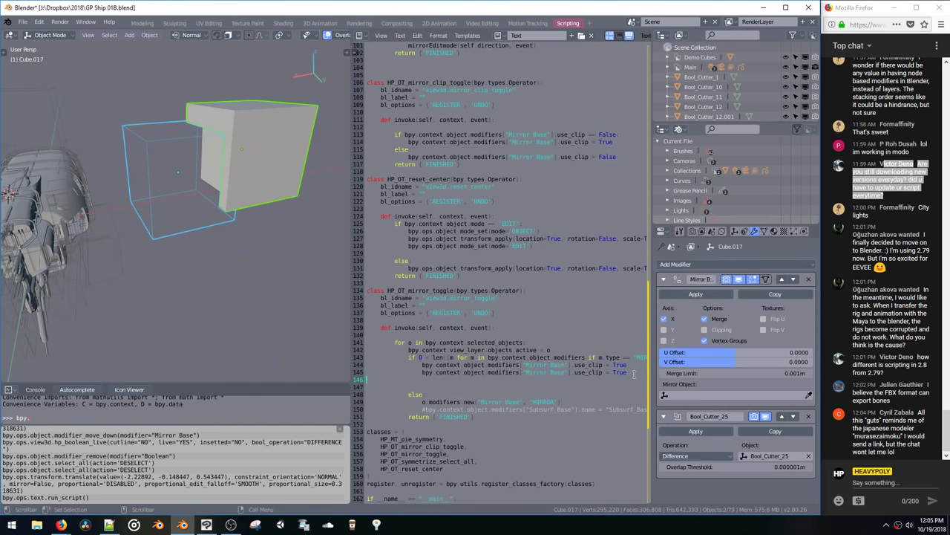
pyautogui.press('Return')
pyautogui.hotkey('ctrl', 'v')
pyautogui.hotkey('ctrl', 'z')
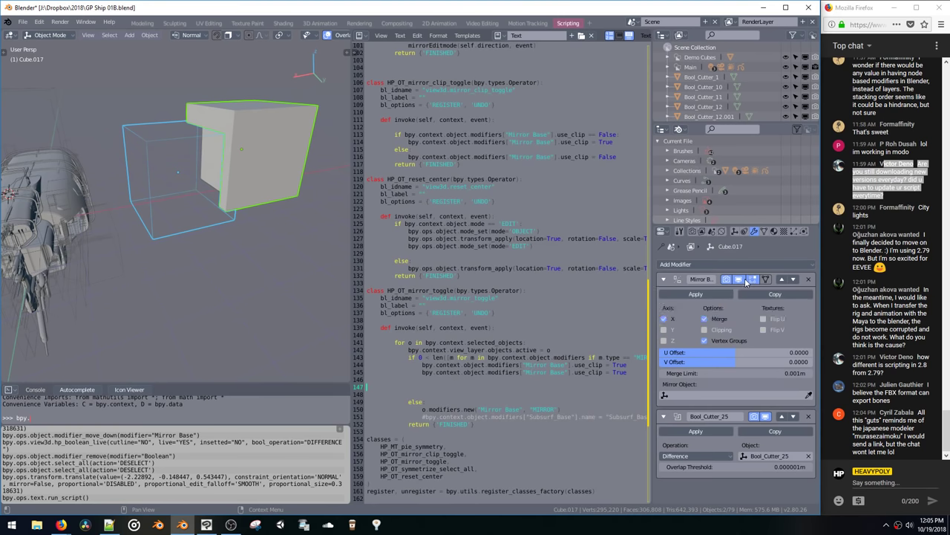
pyautogui.click(578, 372)
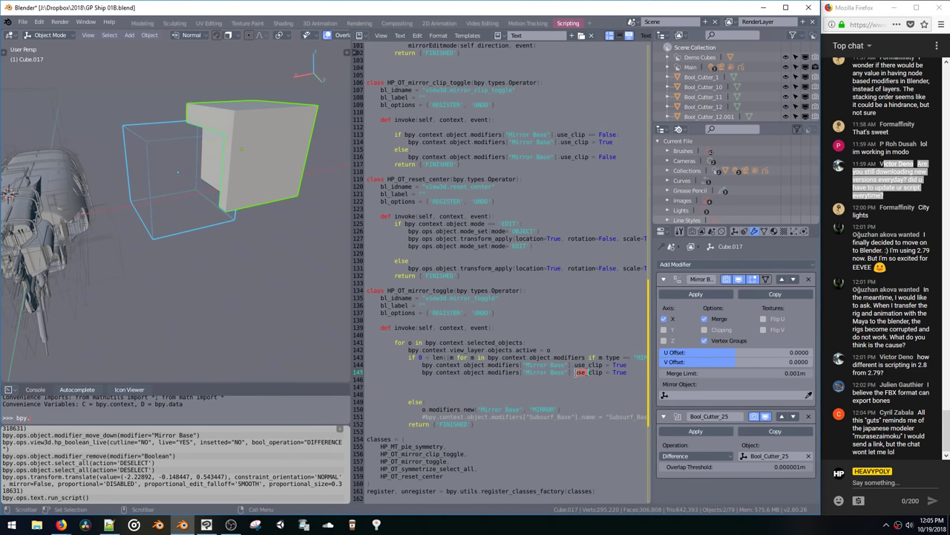
pyautogui.moveTo(577, 372); pyautogui.dragTo(594, 372)
pyautogui.write('show_in_editmode')
# Step: Change the property in the mirror toggle's remaining use_clip line to show_viewport
pyautogui.click(592, 365)
pyautogui.moveTo(601, 365); pyautogui.dragTo(605, 364)
pyautogui.press('BackSpace')
pyautogui.press('BackSpace')
pyautogui.press('BackSpace')
pyautogui.press('BackSpace')
pyautogui.press('BackSpace')
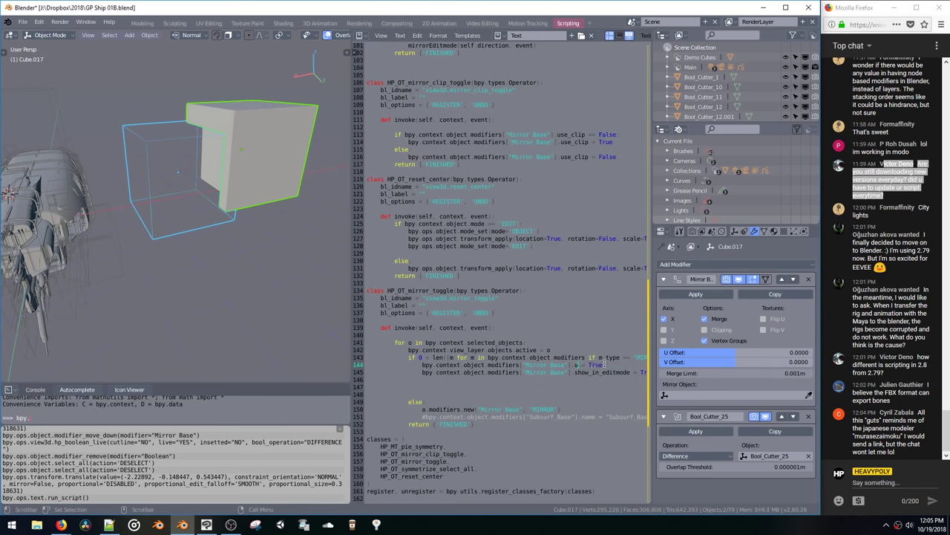
pyautogui.write('show_viewport')
# Step: Duplicate the show_viewport line and change the copy's property to show_render
pyautogui.hotkey('ctrl', 'shift', 'd')
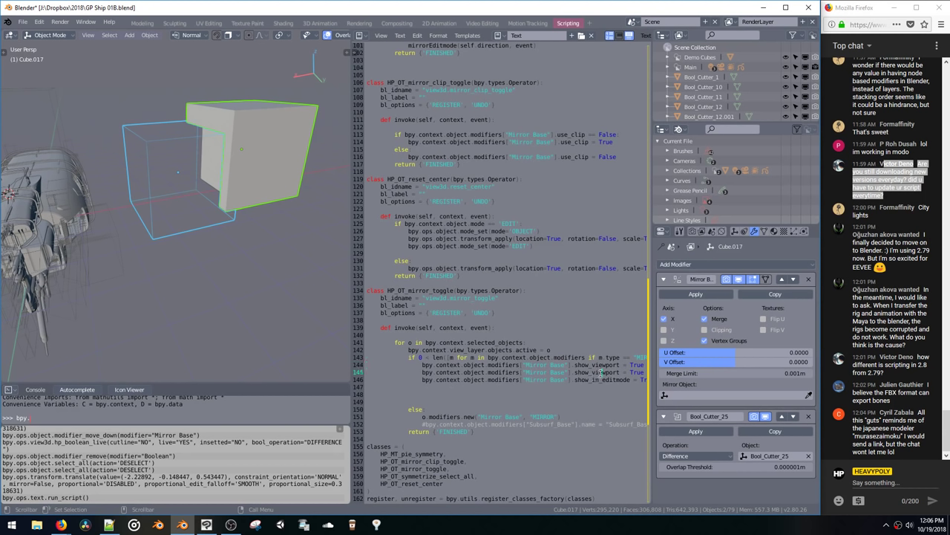
pyautogui.doubleClick(599, 373)
pyautogui.click(597, 371)
pyautogui.moveTo(593, 371); pyautogui.dragTo(602, 371)
pyautogui.doubleClick(596, 372)
pyautogui.write('render')
# Step: Copy the three Mirror Base visibility lines over the commented Subsurf_Base line in the else branch, keeping the return statement on its own line
pyautogui.scroll(-2, 628, 365)
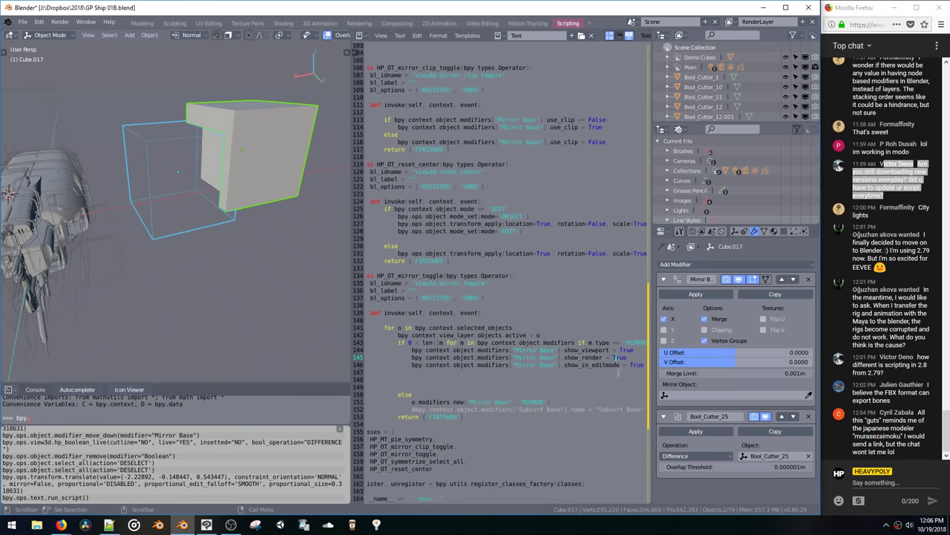
pyautogui.moveTo(632, 364); pyautogui.dragTo(637, 361, button='middle')
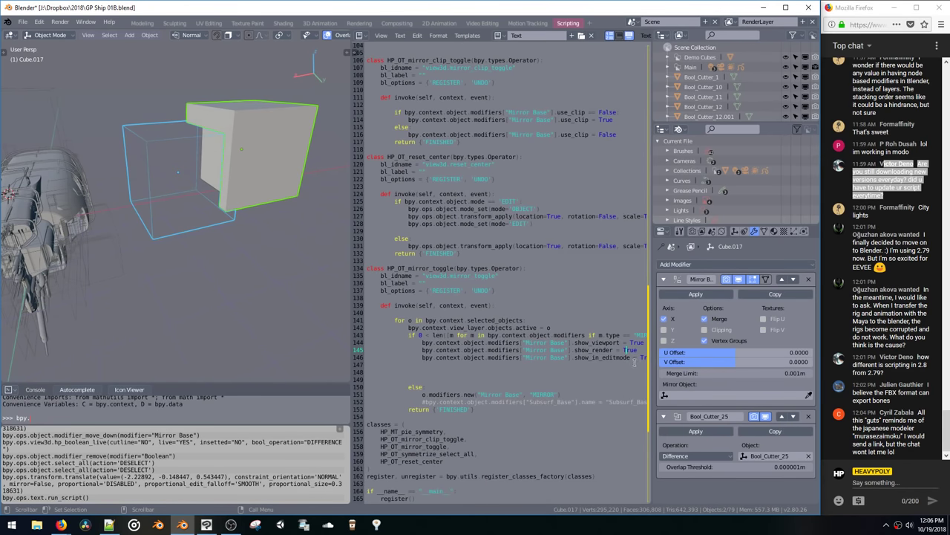
pyautogui.scroll(-1, 632, 361)
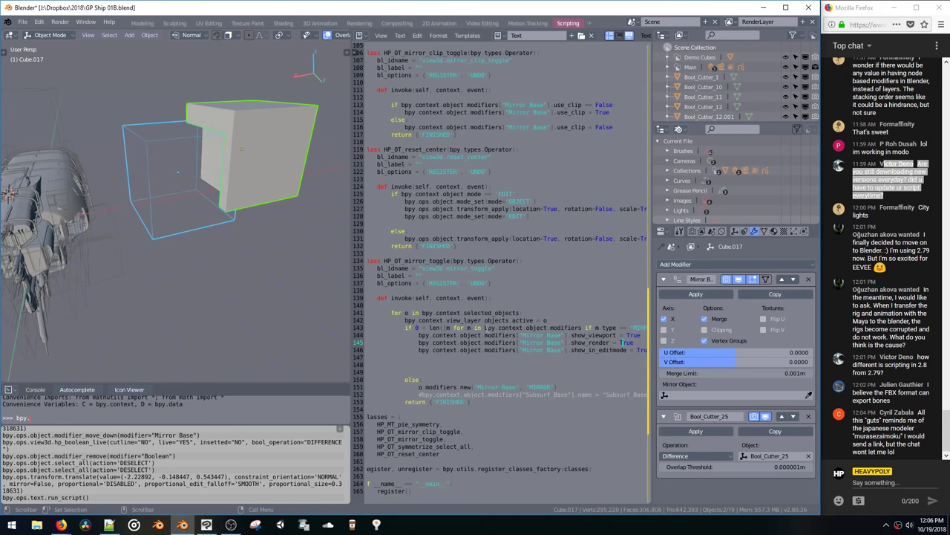
pyautogui.scroll(-1, 496, 331)
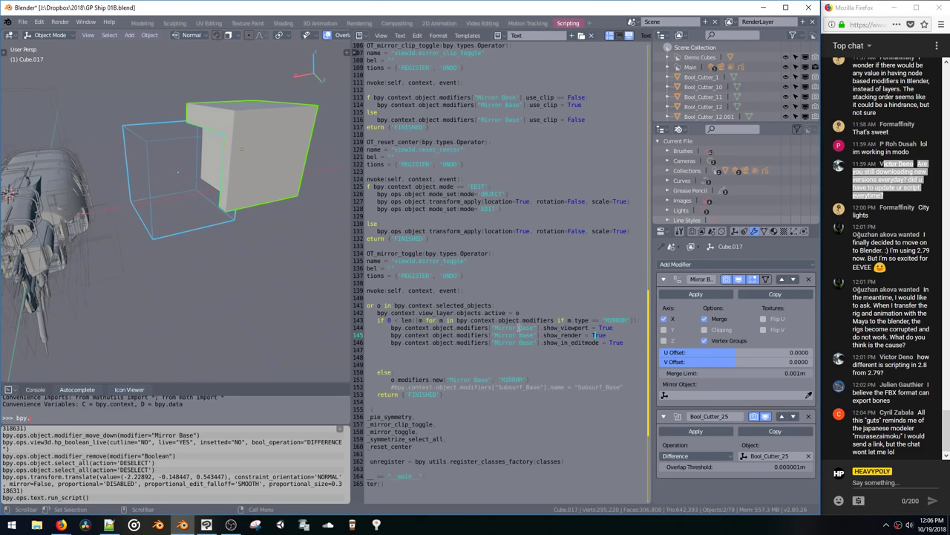
pyautogui.scroll(-1, 531, 325)
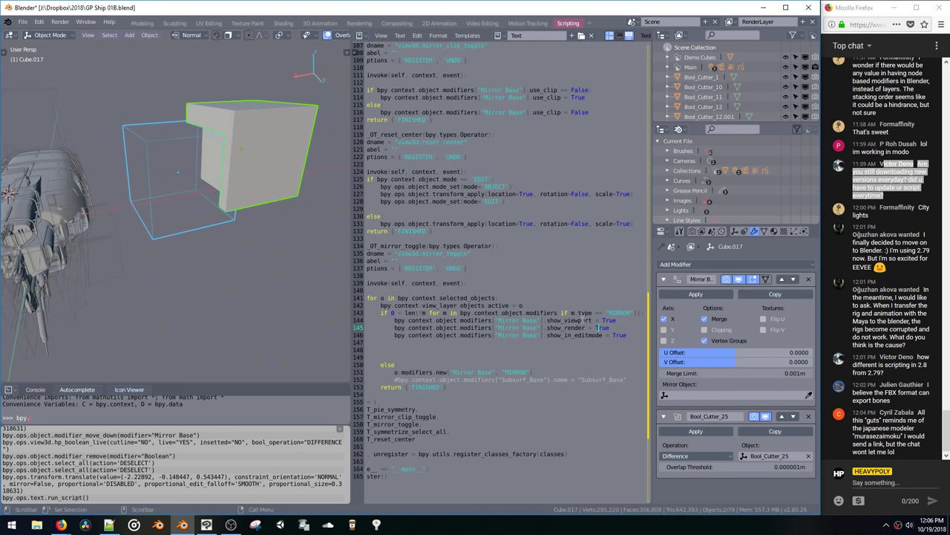
pyautogui.click(618, 320)
pyautogui.moveTo(625, 321); pyautogui.dragTo(324, 318)
pyautogui.hotkey('ctrl', 'c')
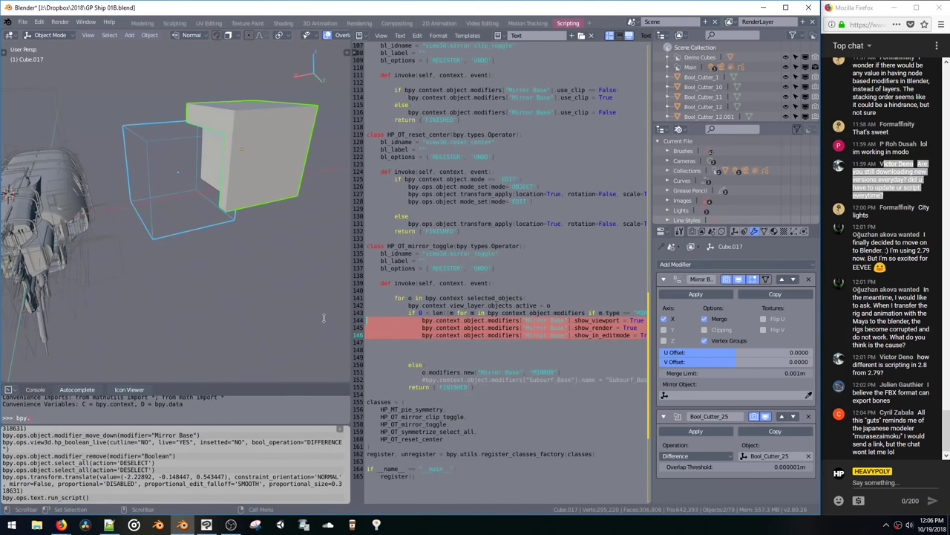
pyautogui.moveTo(367, 379); pyautogui.dragTo(366, 385)
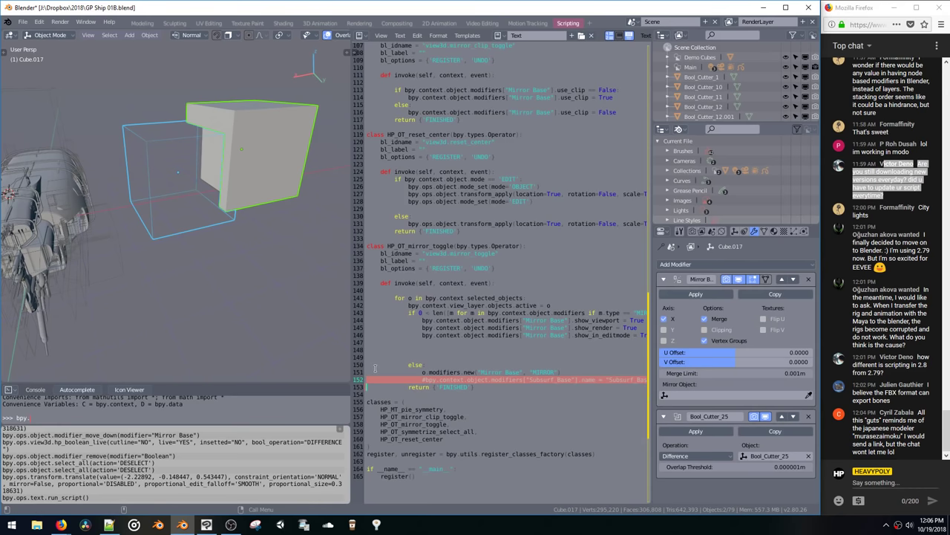
pyautogui.hotkey('ctrl', 'v')
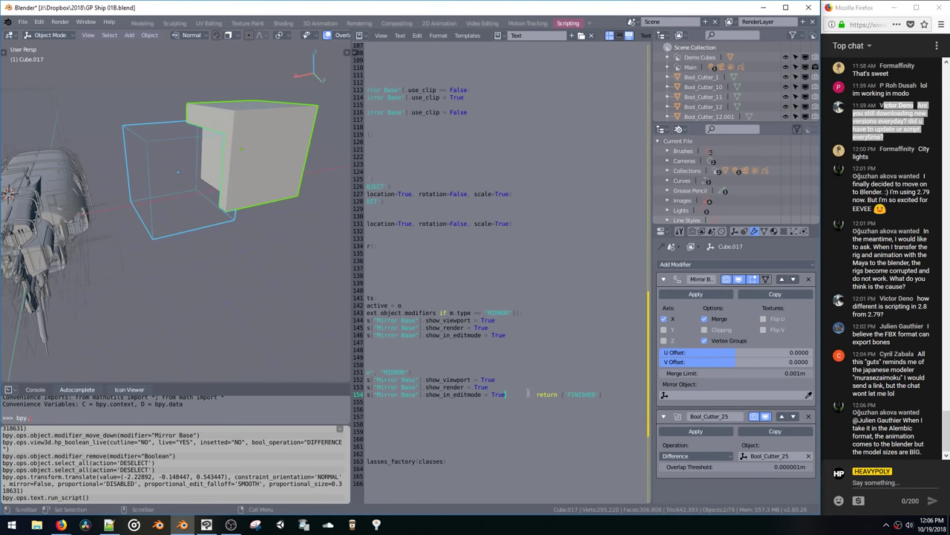
pyautogui.click(534, 395)
pyautogui.press('Return')
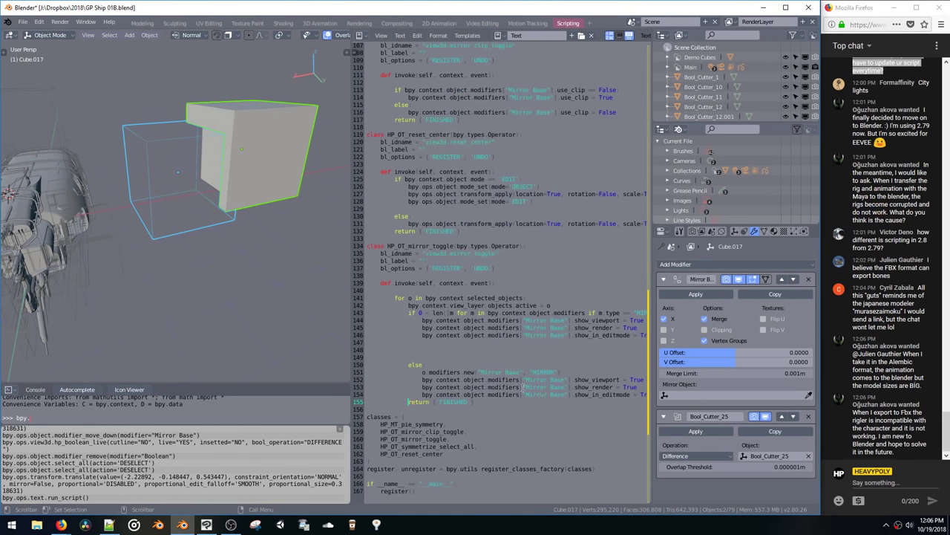
# Step: Move the else line and its o.modifiers.new Mirror Base line above the mirror toggle's if check
pyautogui.hscroll(2, 474, 360)
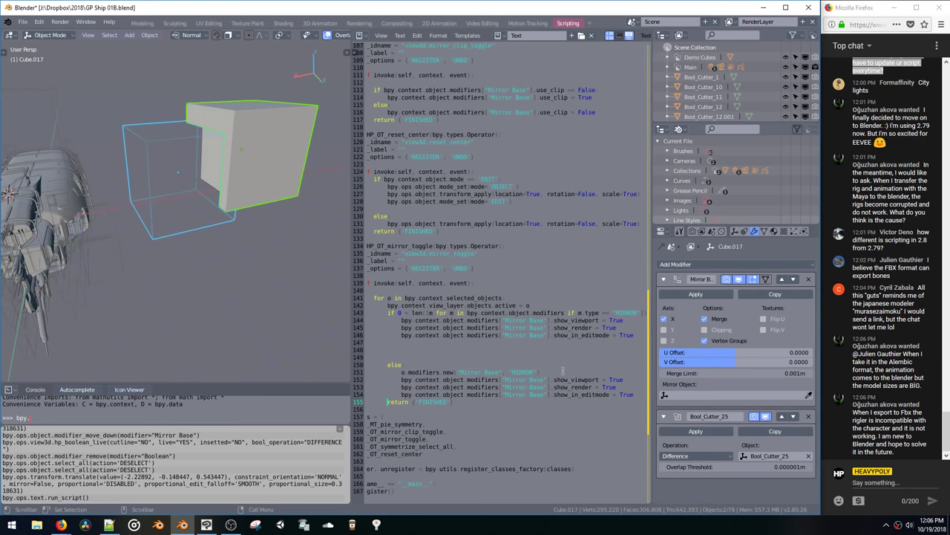
pyautogui.click(546, 307)
pyautogui.press('Return')
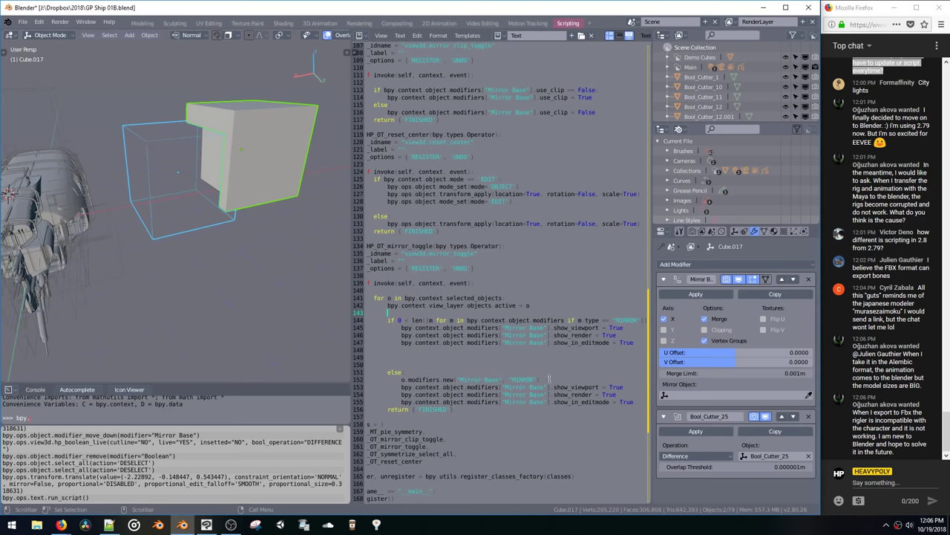
pyautogui.moveTo(549, 379); pyautogui.dragTo(364, 371)
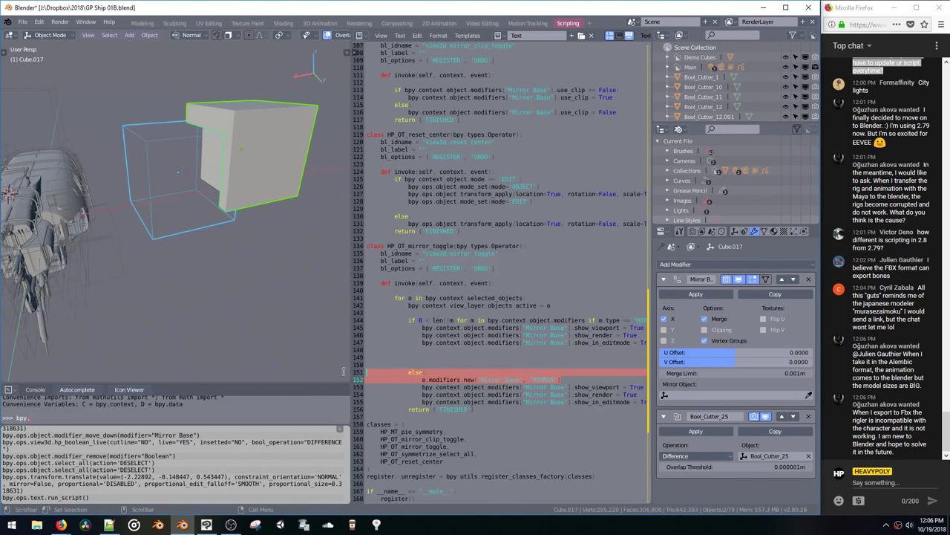
pyautogui.hotkey('ctrl', 'x')
pyautogui.click(371, 312)
pyautogui.hotkey('ctrl', 'v')
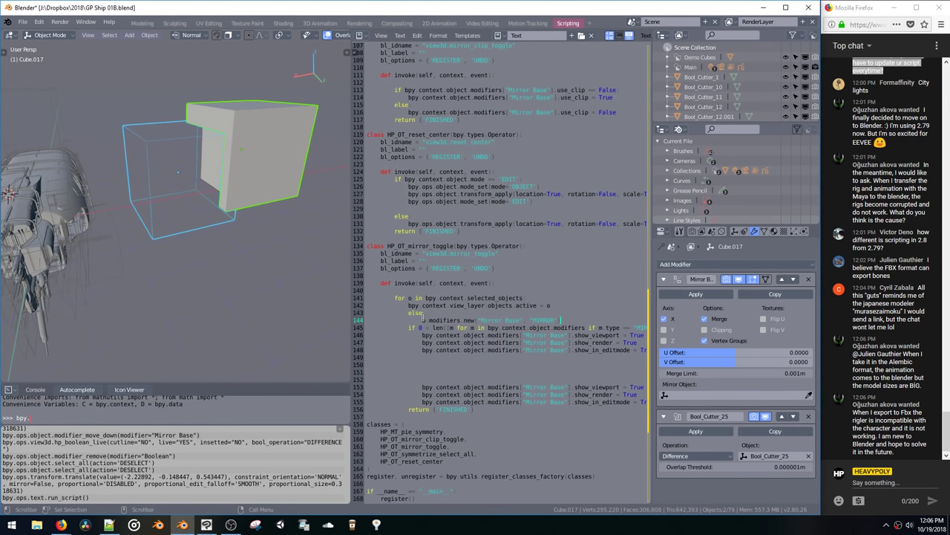
# Step: Replace the moved else with a copy of the MIRROR modifier count condition, using == instead of < in the comparison
pyautogui.moveTo(424, 314); pyautogui.dragTo(638, 327)
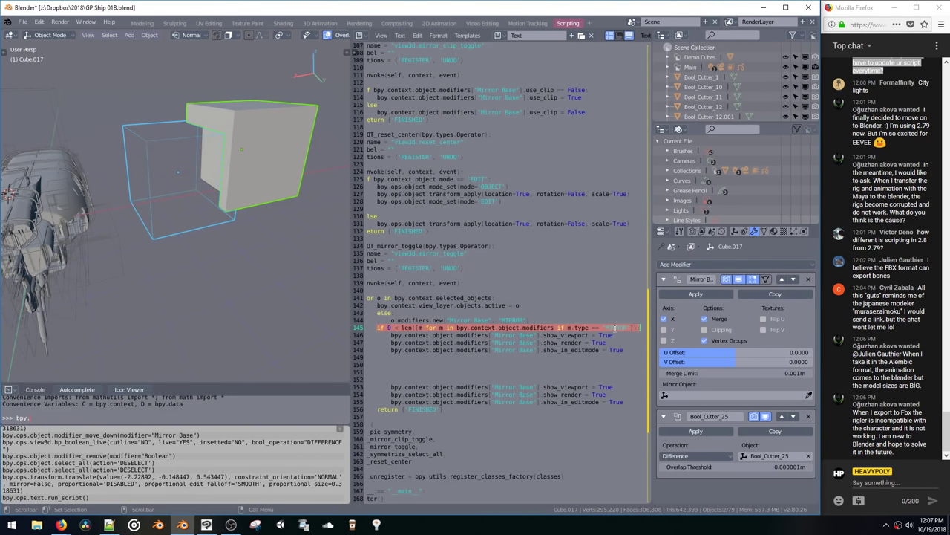
pyautogui.moveTo(391, 313); pyautogui.dragTo(289, 316)
pyautogui.hotkey('ctrl', 'v')
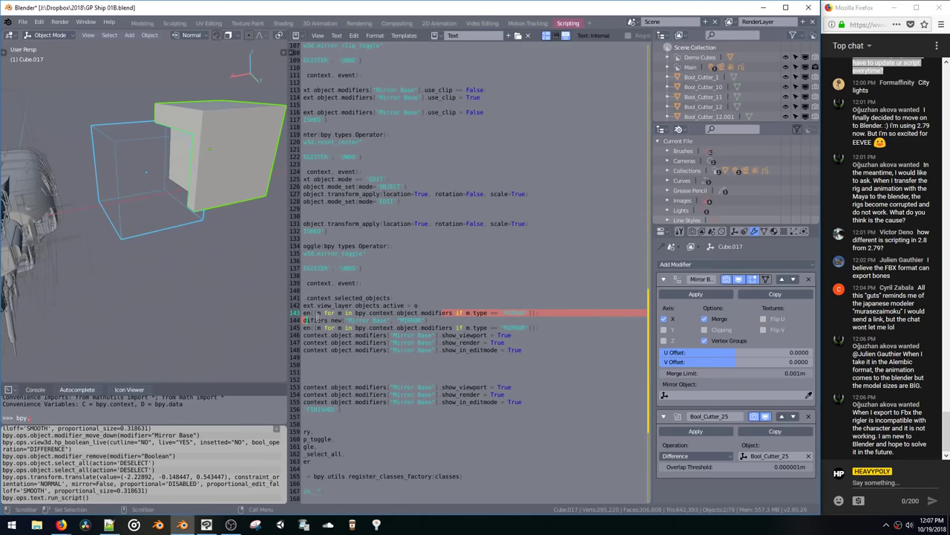
pyautogui.click(317, 316)
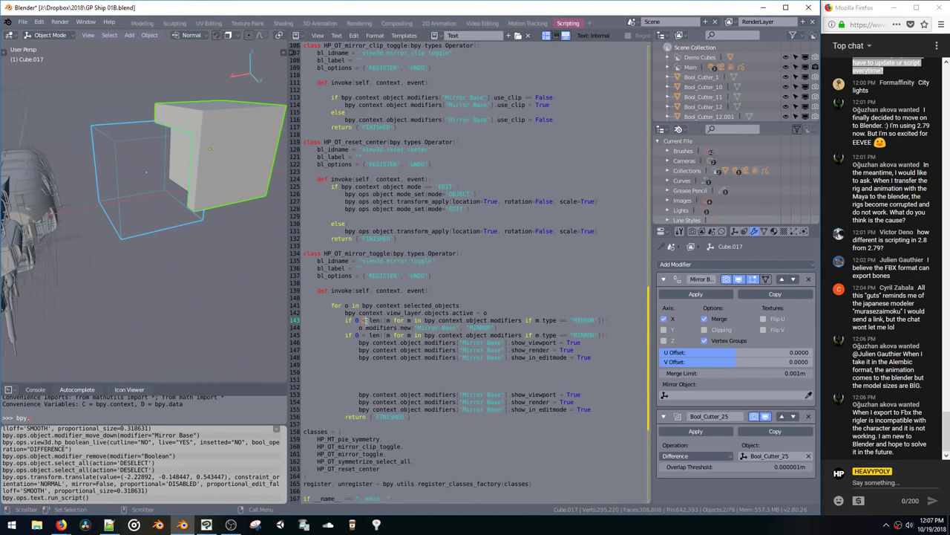
pyautogui.write('==')
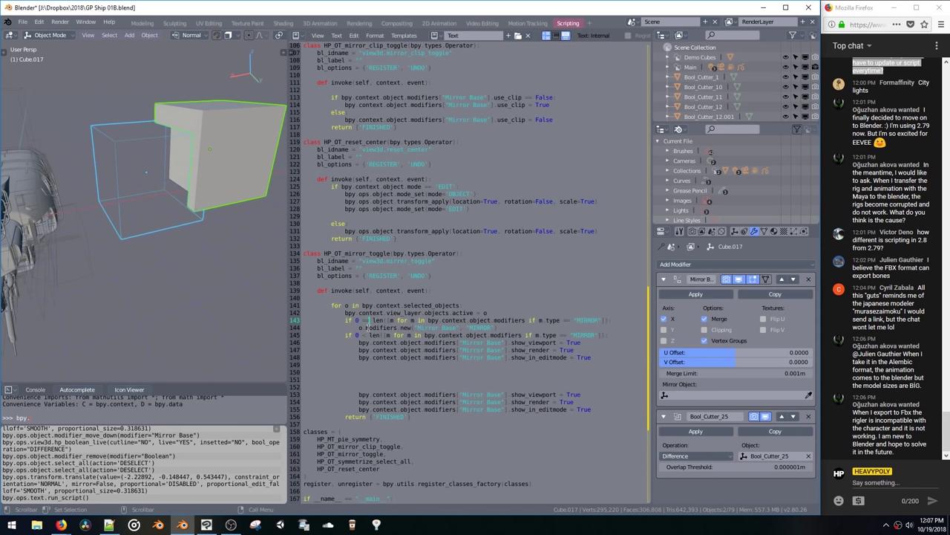
pyautogui.moveTo(369, 328); pyautogui.dragTo(491, 328)
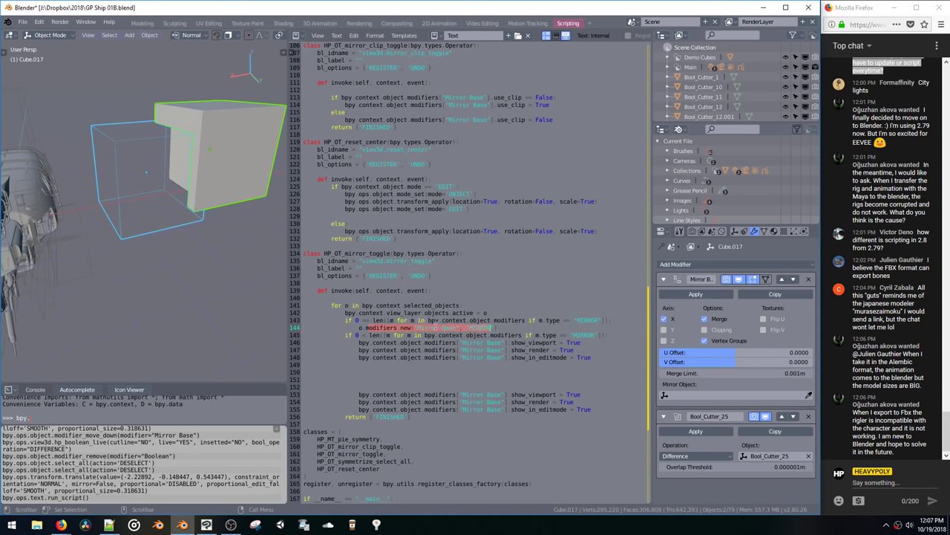
pyautogui.click(434, 327)
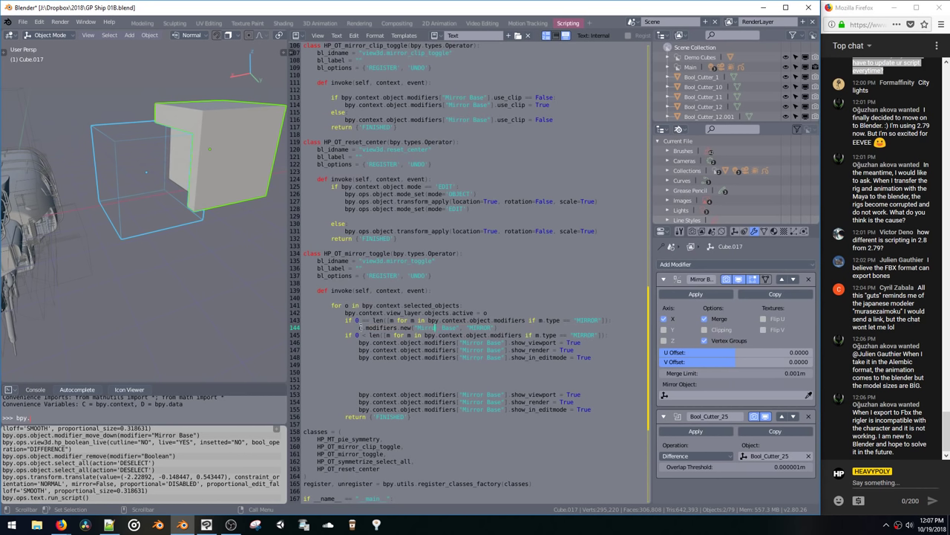
# Step: Set show_viewport, show_render and show_in_editmode to False in the first group of Mirror Base lines in the mirror toggle
pyautogui.moveTo(346, 335); pyautogui.dragTo(615, 357)
pyautogui.click(615, 359)
pyautogui.click(586, 344)
pyautogui.press('BackSpace')
pyautogui.press('BackSpace')
pyautogui.press('BackSpace')
pyautogui.press('BackSpace')
pyautogui.write('False')
pyautogui.doubleClick(564, 350)
pyautogui.write('False')
pyautogui.doubleClick(582, 357)
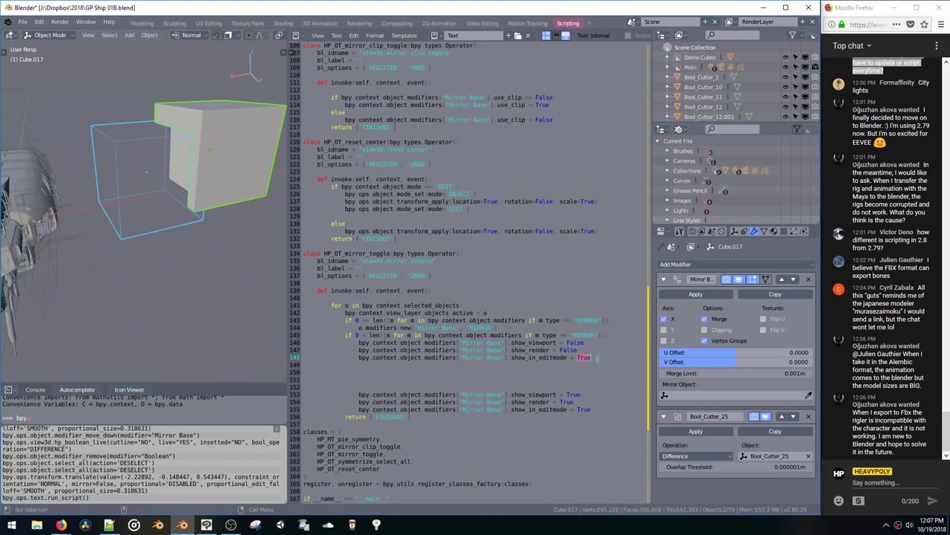
pyautogui.write('False')
pyautogui.click(579, 396)
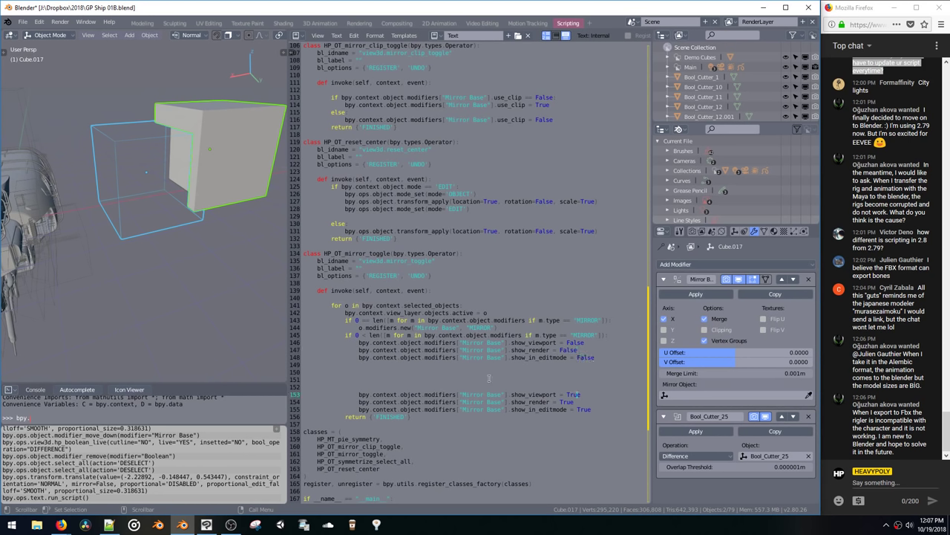
pyautogui.click(350, 387)
pyautogui.press('Tab')
pyautogui.press('Tab')
pyautogui.write('else')
pyautogui.press('BackSpace')
pyautogui.press('BackSpace')
pyautogui.press('BackSpace')
# Step: Turn on the on-cage display of the Mirror Base modifier
pyautogui.click(613, 336)
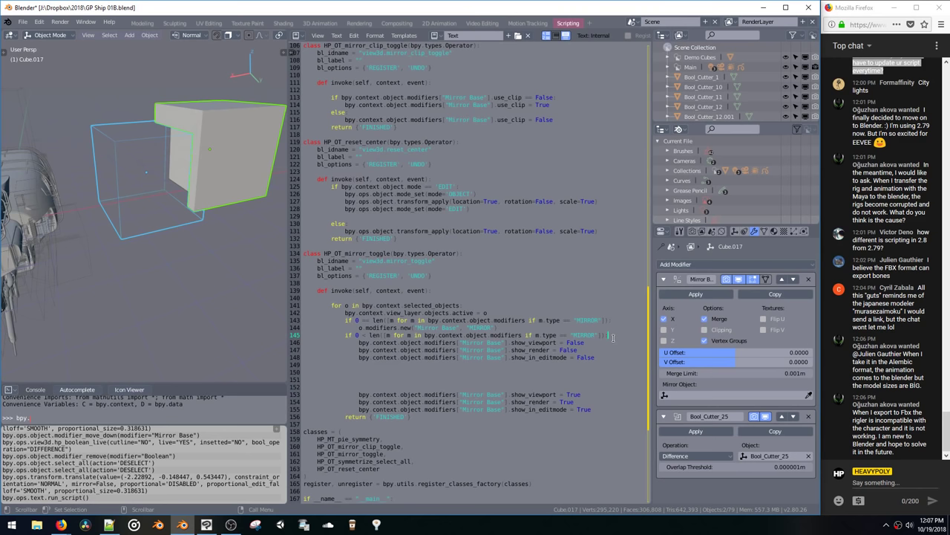
pyautogui.click(765, 279)
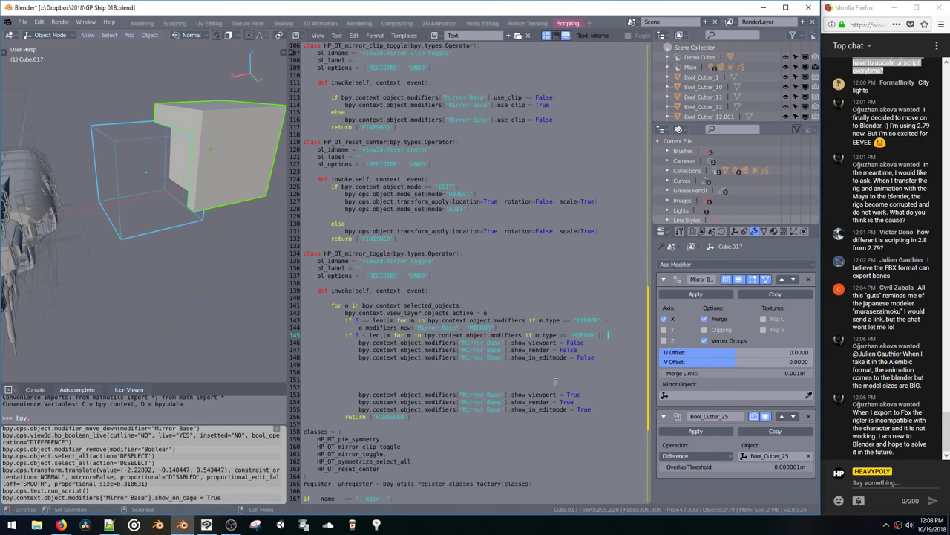
pyautogui.click(308, 359)
pyautogui.hotkey('ctrl', 'd')
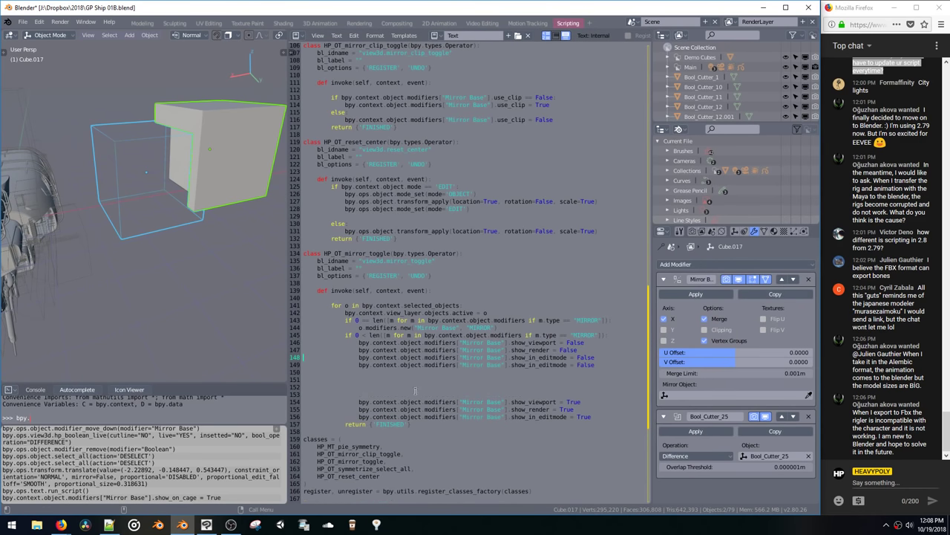
pyautogui.moveTo(528, 365); pyautogui.dragTo(567, 365)
pyautogui.write('on_c')
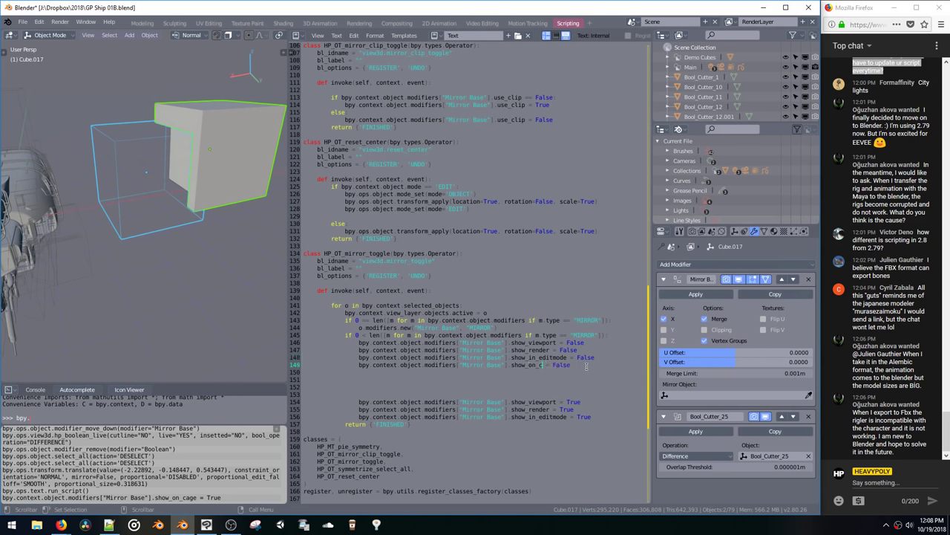
pyautogui.hotkey('alt', 'p')
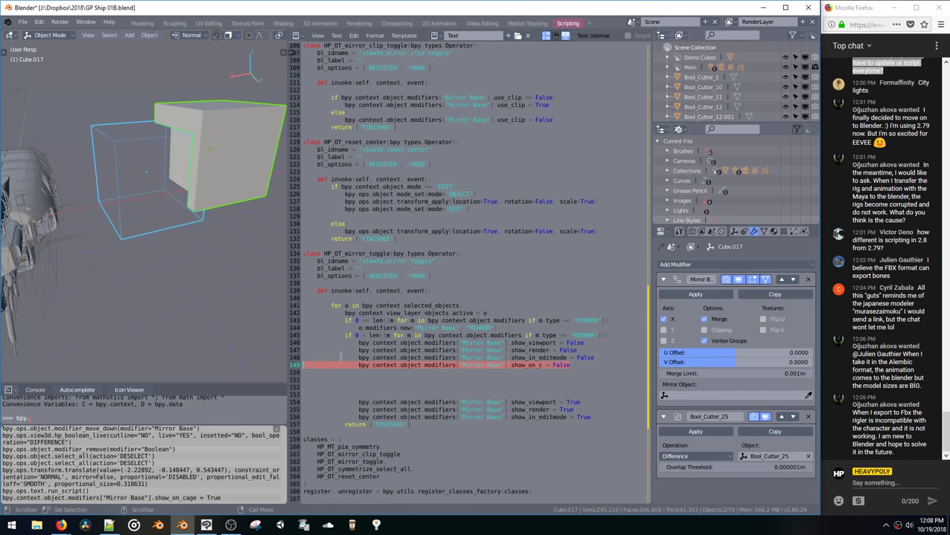
pyautogui.press('BackSpace')
# Step: Insert a copy of the clip toggle's use_clip == False condition on a new line above the mirror toggle's three False lines
pyautogui.click(621, 334)
pyautogui.press('Return')
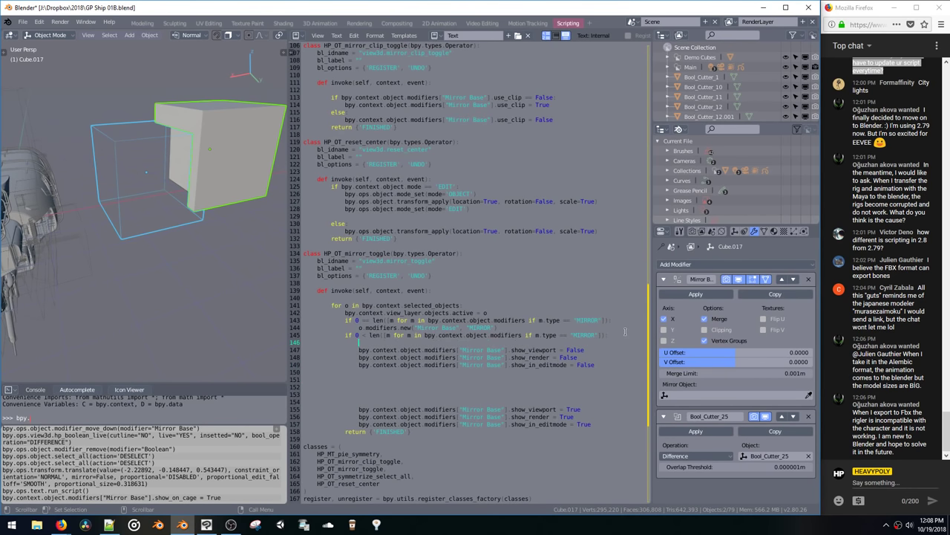
pyautogui.write('if')
pyautogui.scroll(15, 437, 120)
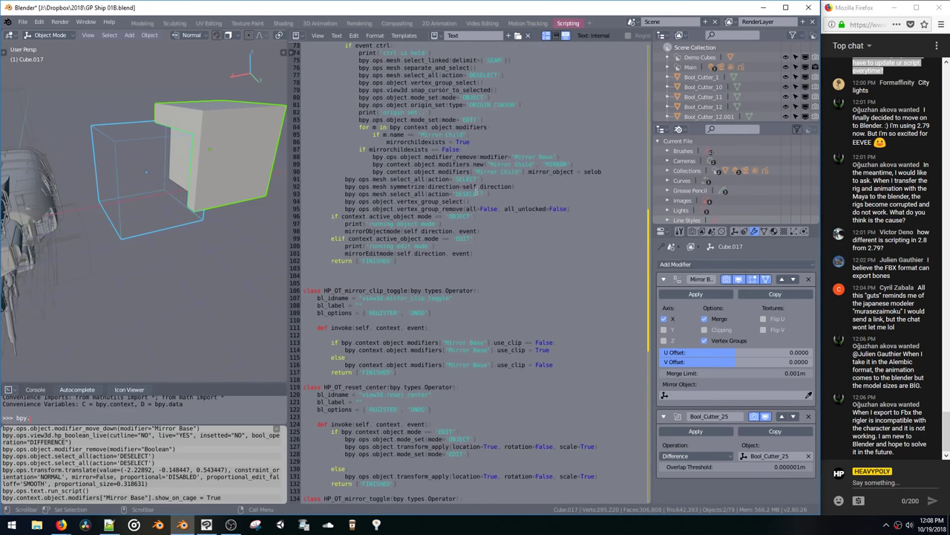
pyautogui.scroll(4, 479, 190)
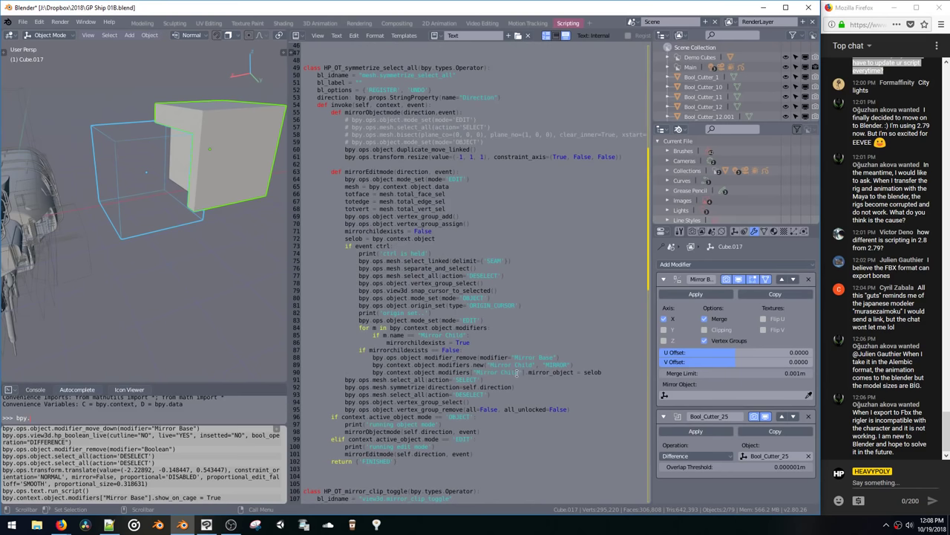
pyautogui.scroll(2, 517, 372)
pyautogui.scroll(-20, 515, 375)
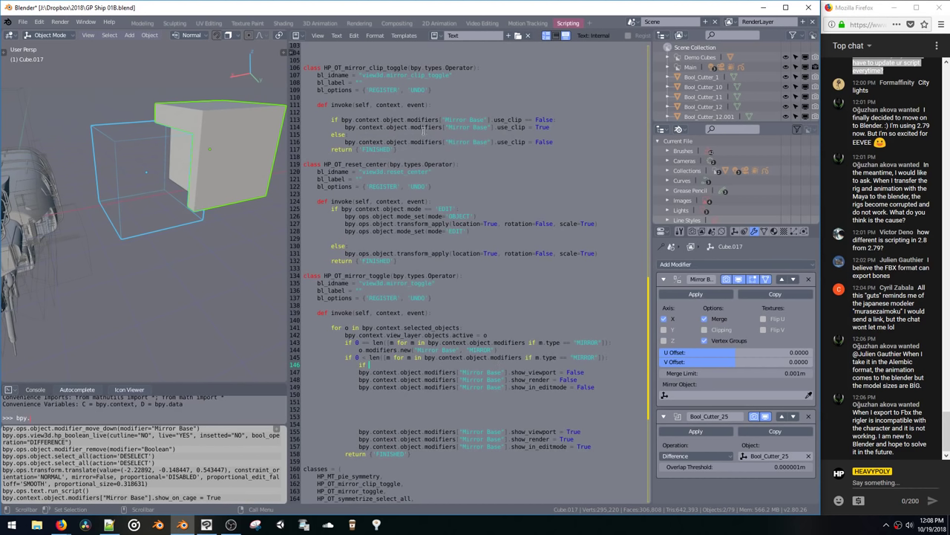
pyautogui.moveTo(559, 120); pyautogui.dragTo(294, 121)
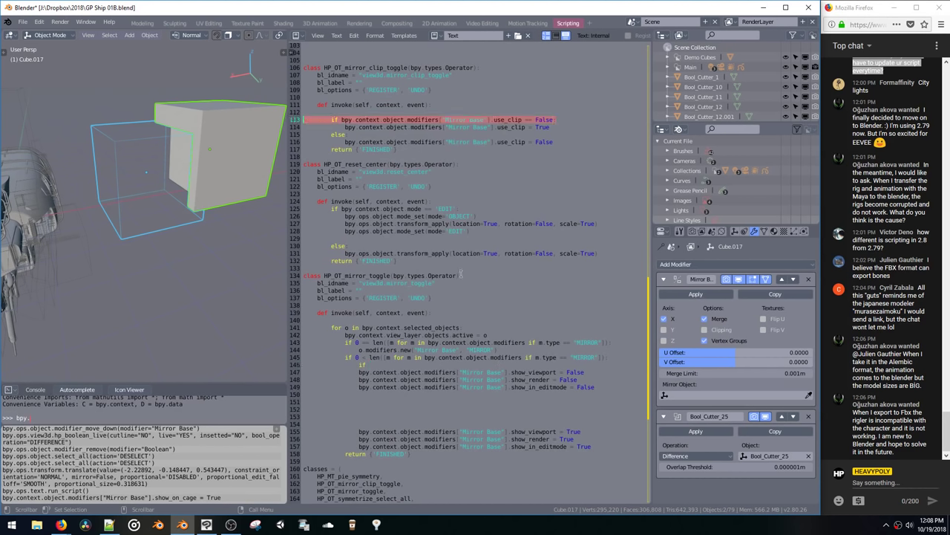
pyautogui.scroll(-2, 468, 283)
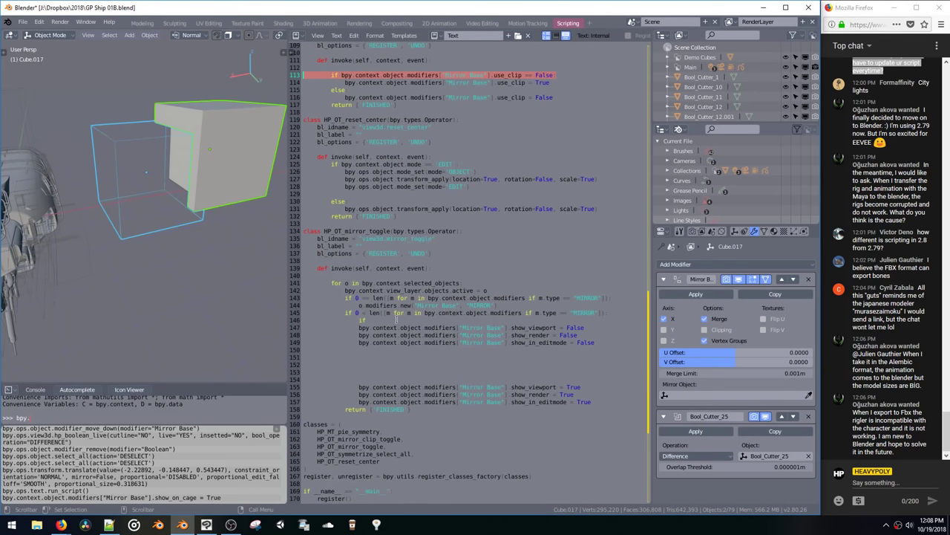
pyautogui.click(396, 320)
pyautogui.click(361, 319)
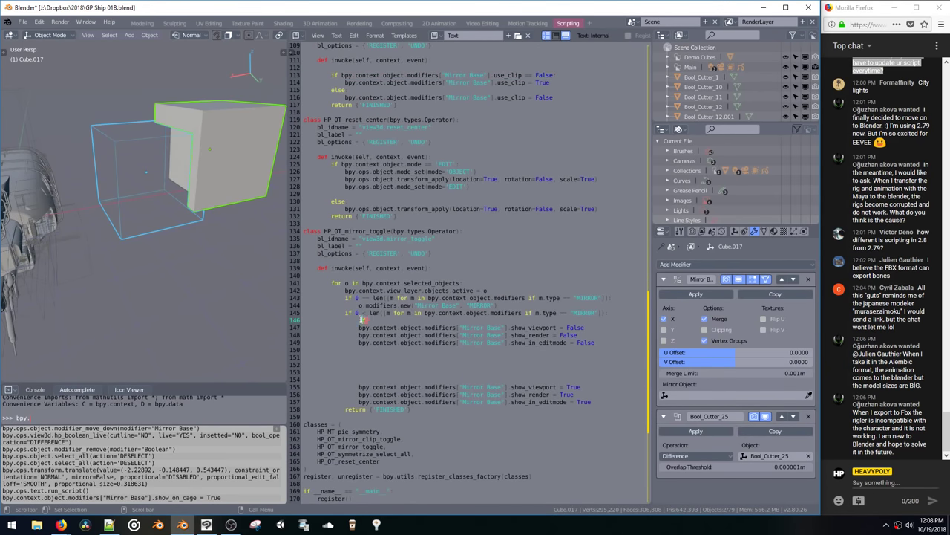
pyautogui.hotkey('ctrl', 'v')
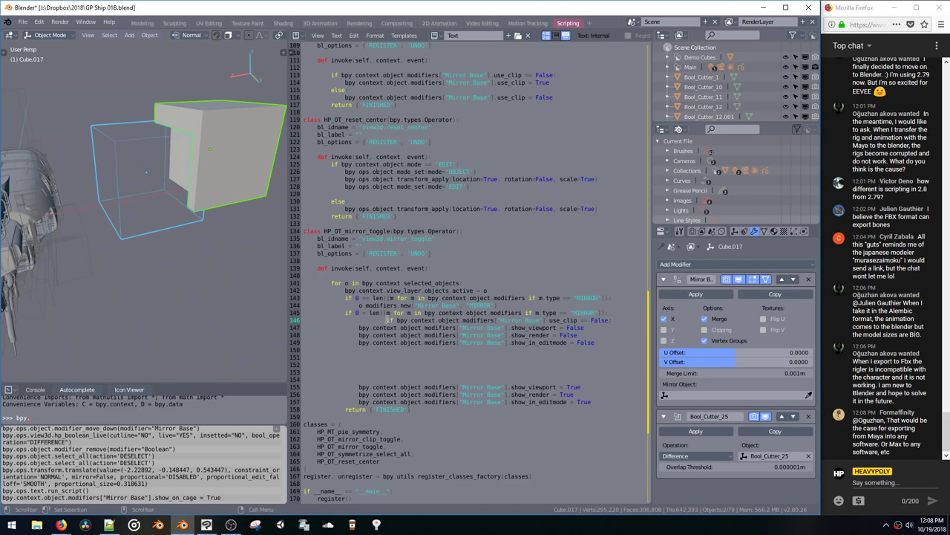
# Step: Reduce the pasted condition's indentation so it aligns with the three False lines below it
pyautogui.press('BackSpace')
pyautogui.press('BackSpace')
pyautogui.press('BackSpace')
pyautogui.press('BackSpace')
pyautogui.press('BackSpace')
pyautogui.press('BackSpace')
pyautogui.press('BackSpace')
pyautogui.press('BackSpace')
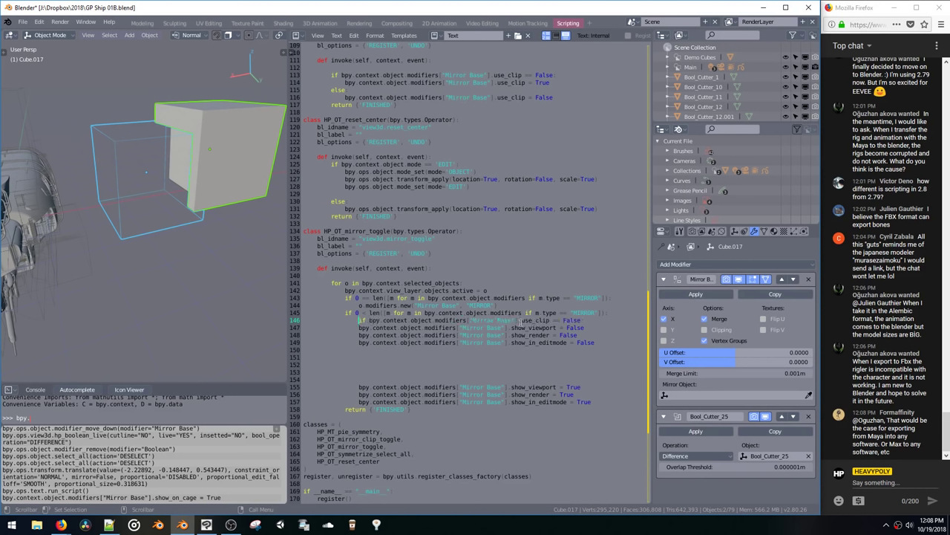
# Step: Change the pasted condition to test show_viewport == True instead of the use_clip property
pyautogui.moveTo(521, 320); pyautogui.dragTo(550, 321)
pyautogui.write('show_viewport')
pyautogui.moveTo(607, 343); pyautogui.dragTo(566, 342)
pyautogui.keyDown('shift'); pyautogui.click(303, 328); pyautogui.keyUp('shift')
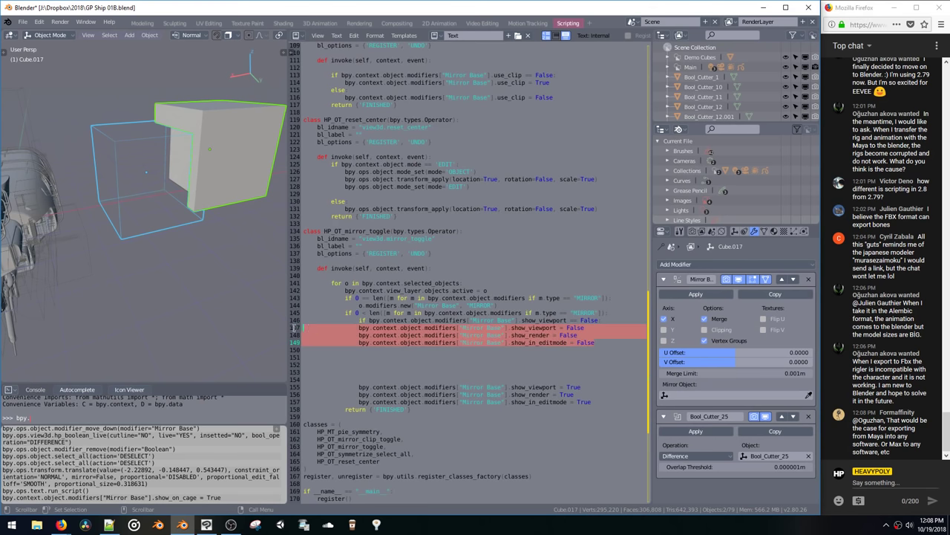
pyautogui.moveTo(582, 320); pyautogui.dragTo(603, 319)
pyautogui.press('BackSpace')
pyautogui.write('True')
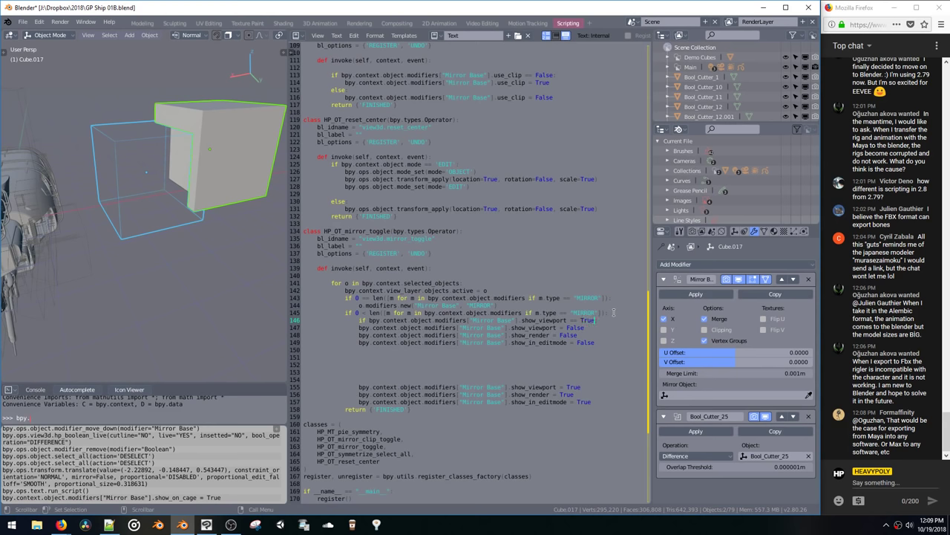
# Step: Indent the three False lines one level under the show_viewport condition
pyautogui.click(594, 343)
pyautogui.keyDown('shift'); pyautogui.click(295, 327); pyautogui.keyUp('shift')
pyautogui.press('Tab')
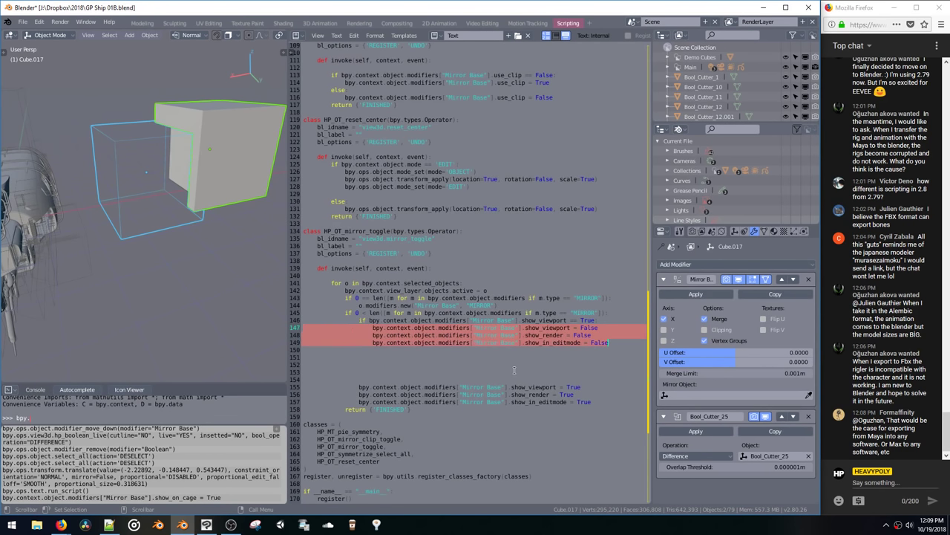
pyautogui.click(515, 370)
# Step: Add an else line below the False lines, aligned with the show_viewport condition, by pasting that condition and stripping its expression
pyautogui.moveTo(607, 320); pyautogui.dragTo(379, 321)
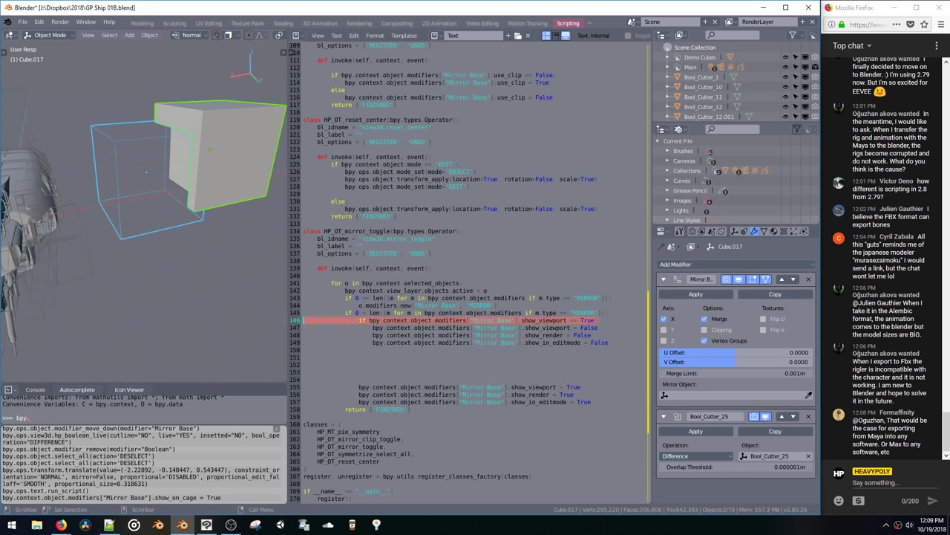
pyautogui.click(342, 362)
pyautogui.write('if bpy.context.object.modifiers["Mirror Base"].show_viewport == True')
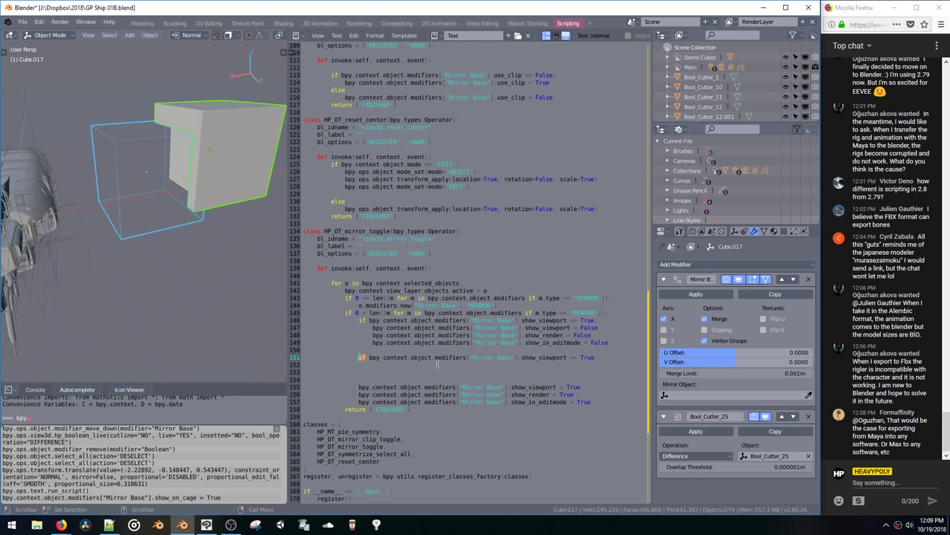
pyautogui.write('else')
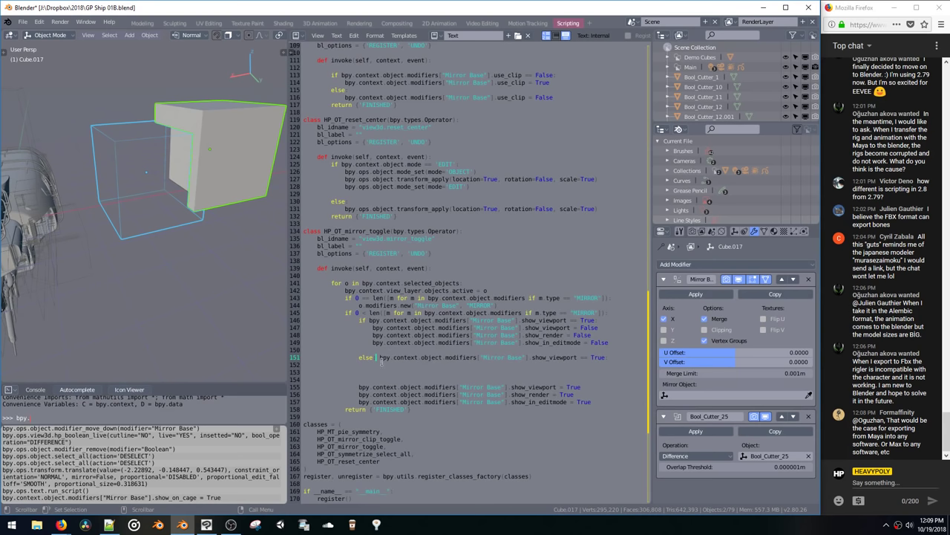
pyautogui.moveTo(380, 359); pyautogui.dragTo(608, 357)
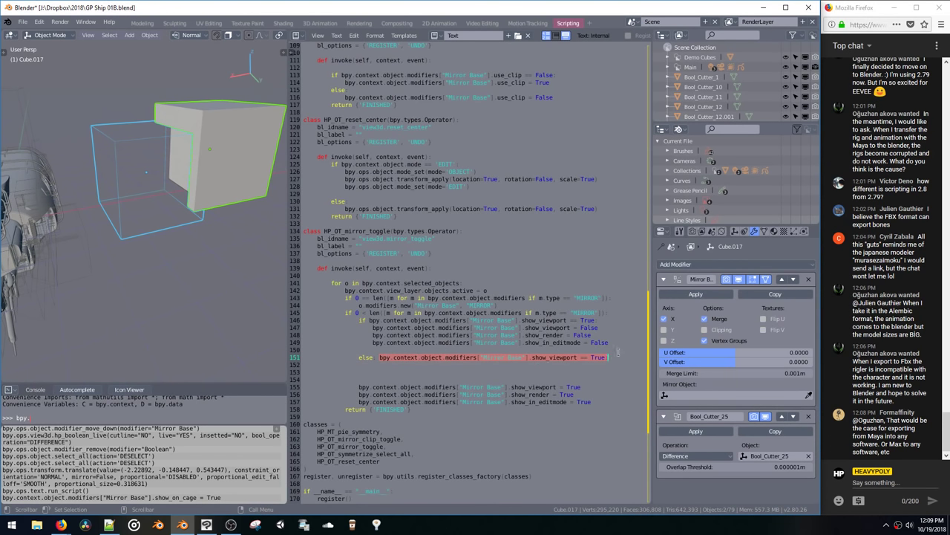
pyautogui.press('BackSpace')
# Step: Indent the three Mirror Base lines set to True one level, leaving the return line as it is
pyautogui.moveTo(608, 405); pyautogui.dragTo(458, 381)
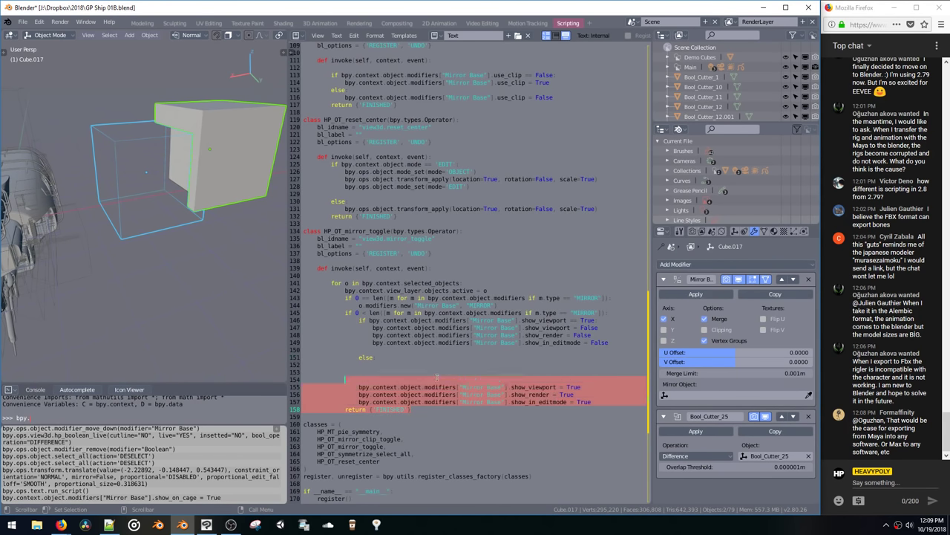
pyautogui.click(458, 380)
pyautogui.moveTo(606, 401); pyautogui.dragTo(271, 383)
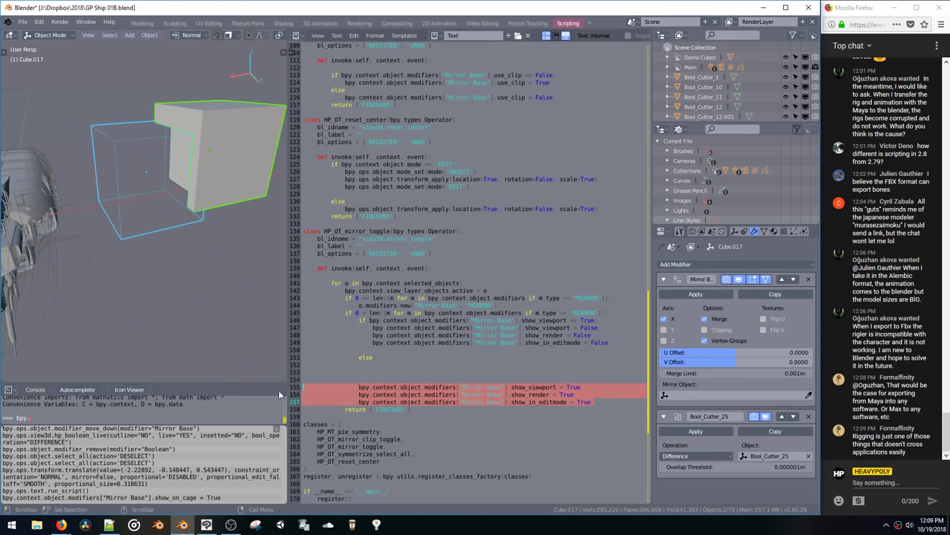
pyautogui.press('Tab')
# Step: Remove the blank lines before and after the else line in the mirror toggle
pyautogui.click(346, 380)
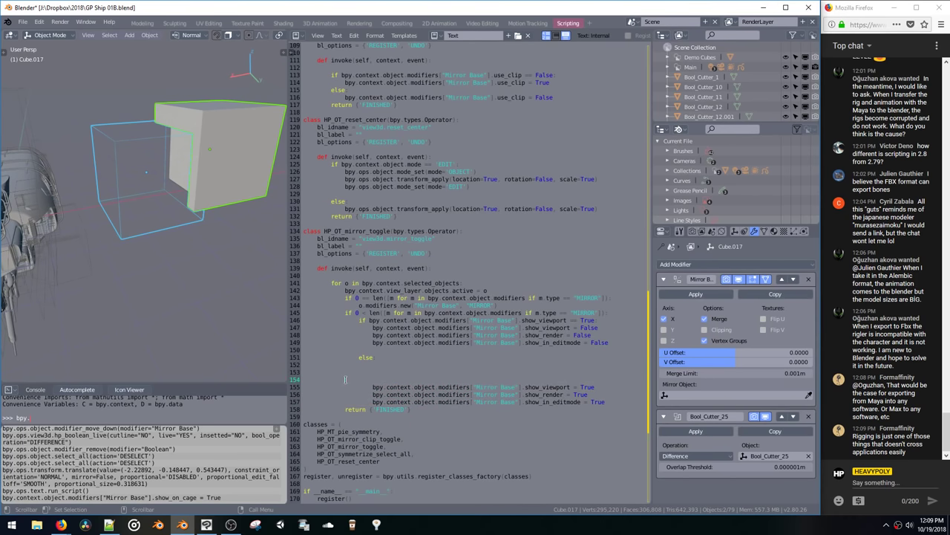
pyautogui.press('BackSpace')
pyautogui.press('BackSpace')
pyautogui.press('BackSpace')
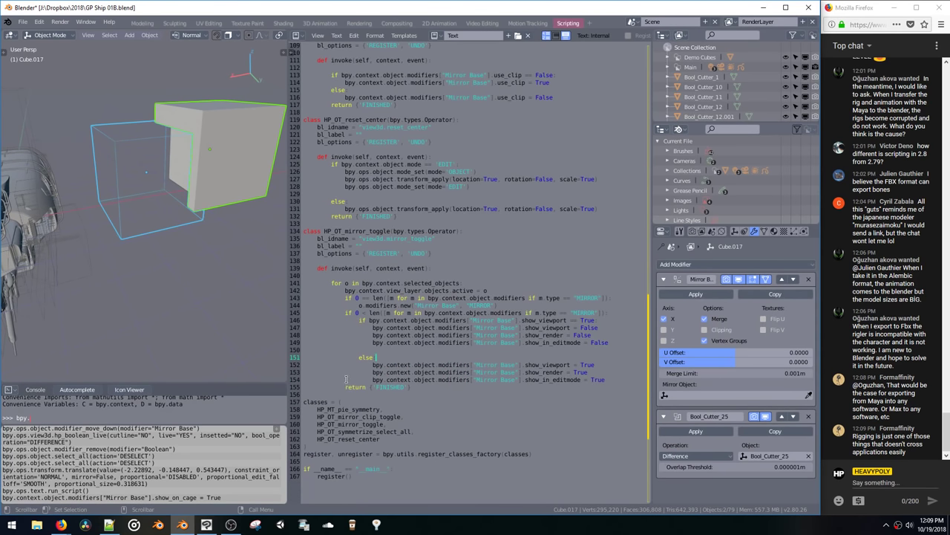
pyautogui.click(476, 371)
pyautogui.click(434, 349)
pyautogui.press('BackSpace')
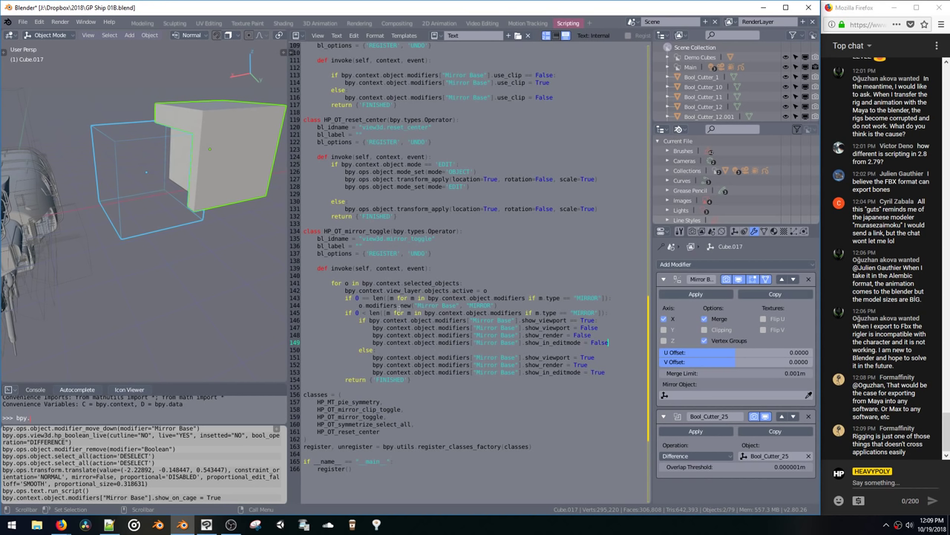
# Step: Review the mirror toggle's selected-objects loop, active object assignment, and the two MIRROR modifier count conditions line by line
pyautogui.click(324, 277)
pyautogui.moveTo(332, 281); pyautogui.dragTo(408, 281)
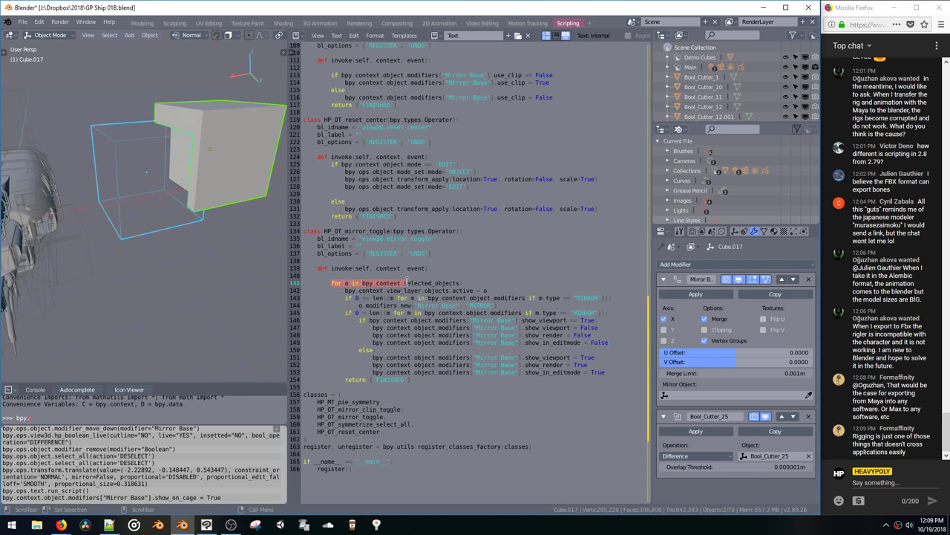
pyautogui.click(408, 282)
pyautogui.click(345, 283)
pyautogui.click(460, 283)
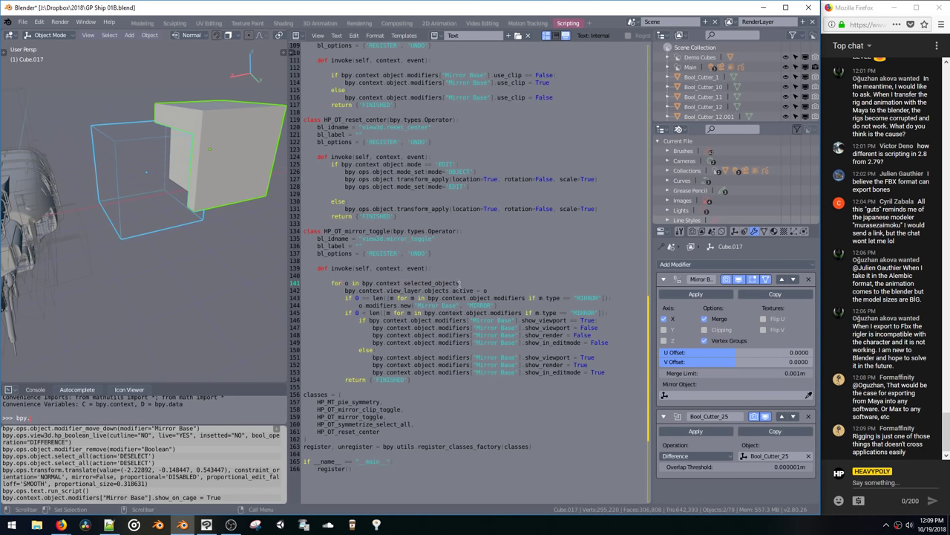
pyautogui.moveTo(345, 290); pyautogui.dragTo(490, 291)
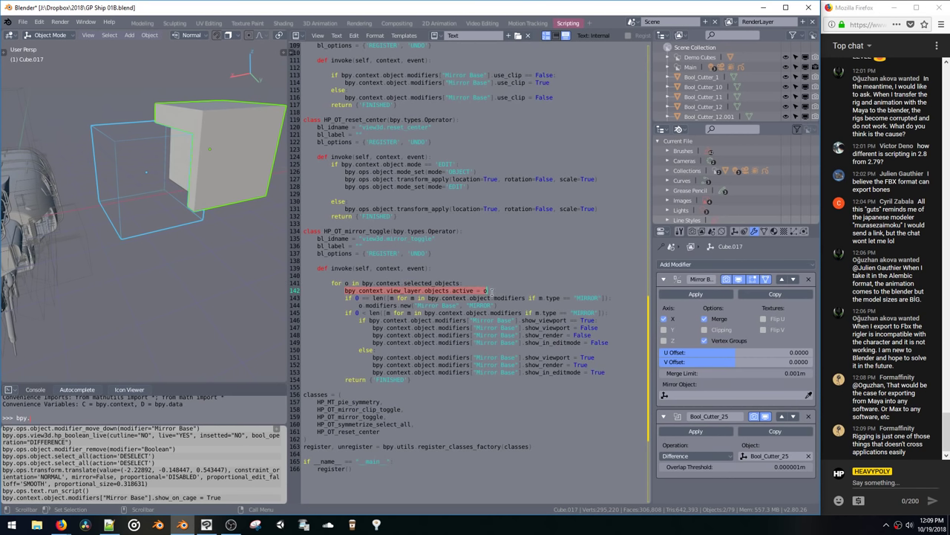
pyautogui.click(403, 290)
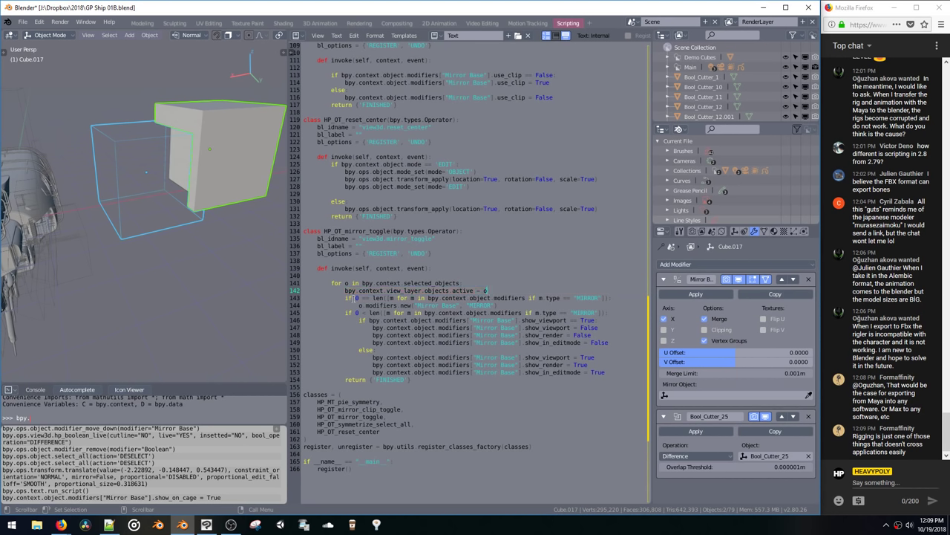
pyautogui.moveTo(344, 298); pyautogui.dragTo(490, 297)
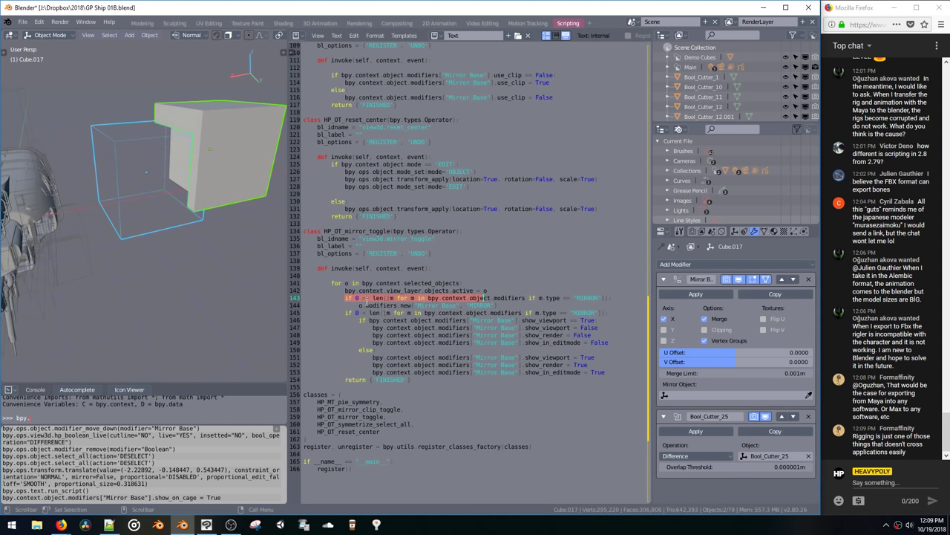
pyautogui.moveTo(380, 305); pyautogui.dragTo(497, 306)
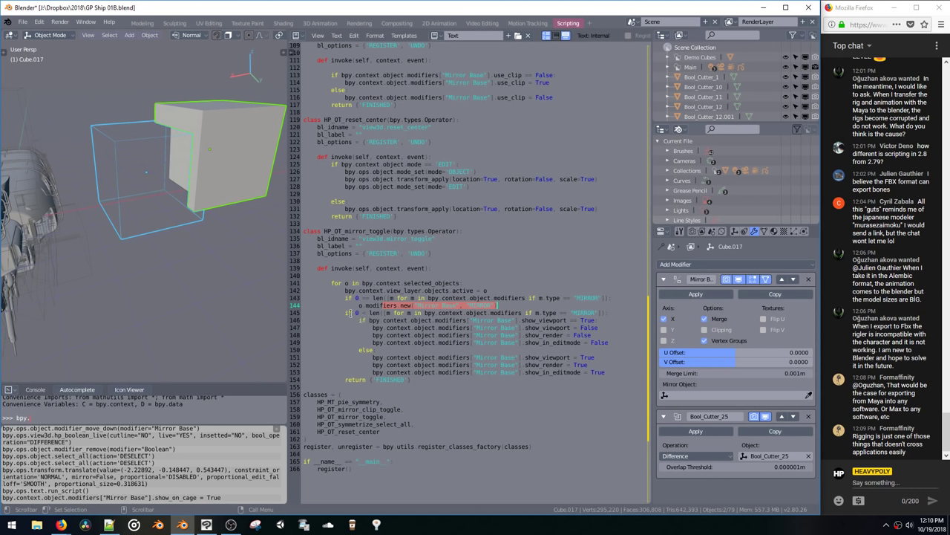
pyautogui.moveTo(349, 312); pyautogui.dragTo(599, 313)
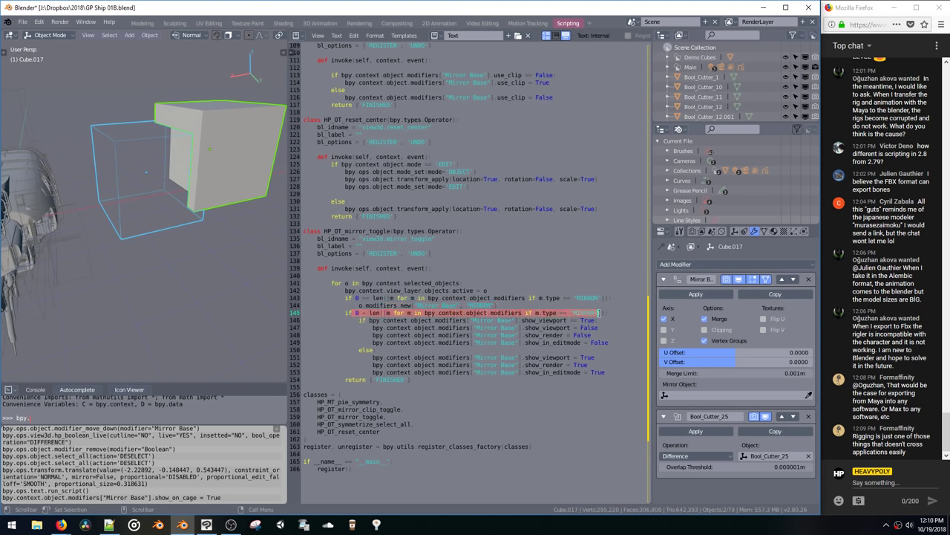
# Step: Review the show_viewport condition and the Mirror Base lines set to False and True in the mirror toggle
pyautogui.moveTo(368, 320); pyautogui.dragTo(607, 320)
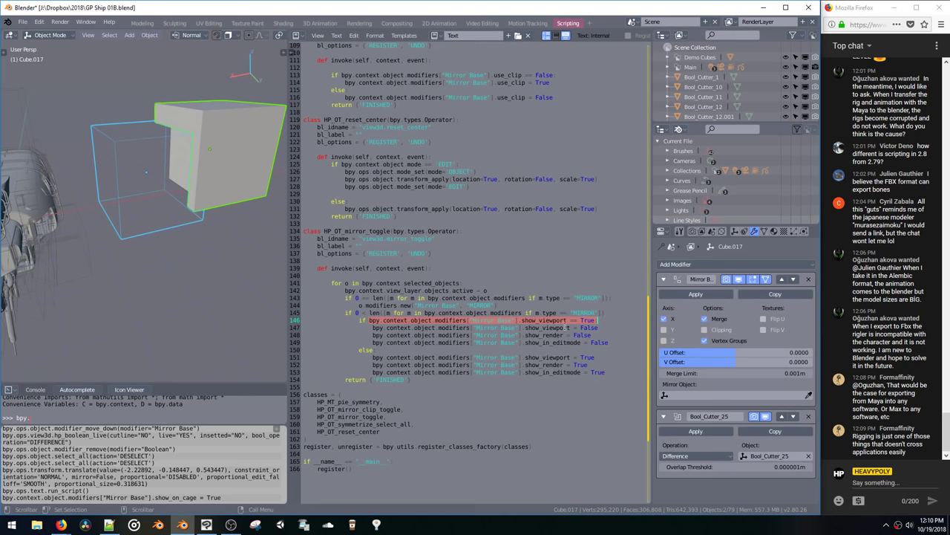
pyautogui.moveTo(540, 327); pyautogui.dragTo(615, 348)
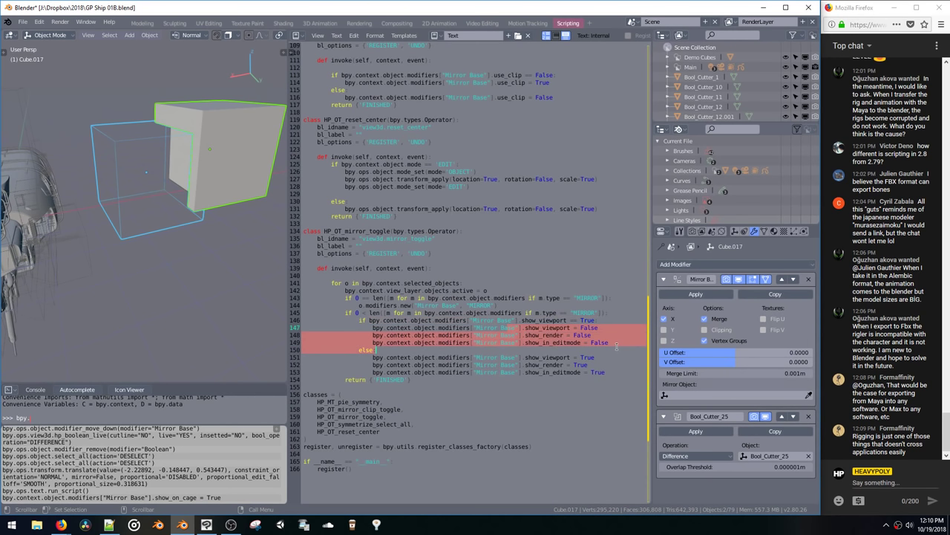
pyautogui.click(615, 349)
pyautogui.moveTo(372, 357); pyautogui.dragTo(605, 372)
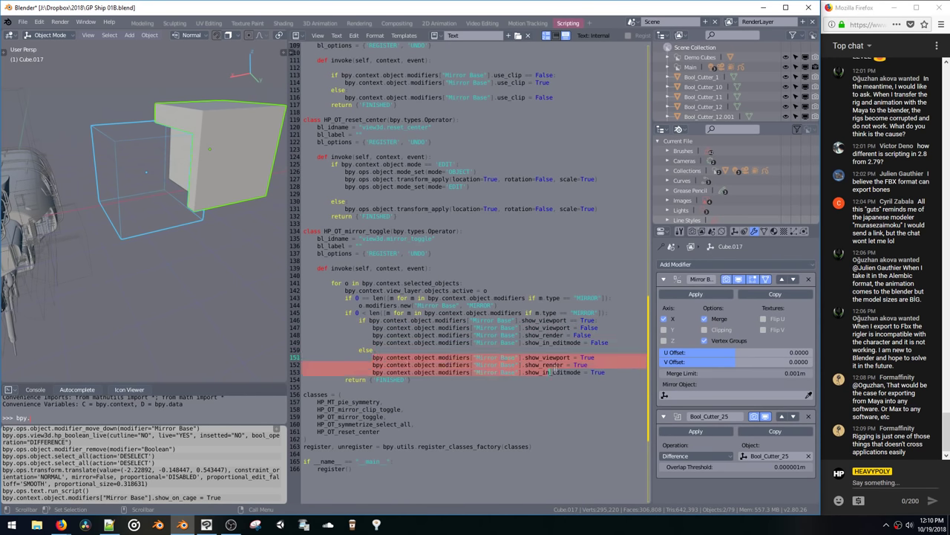
pyautogui.click(623, 372)
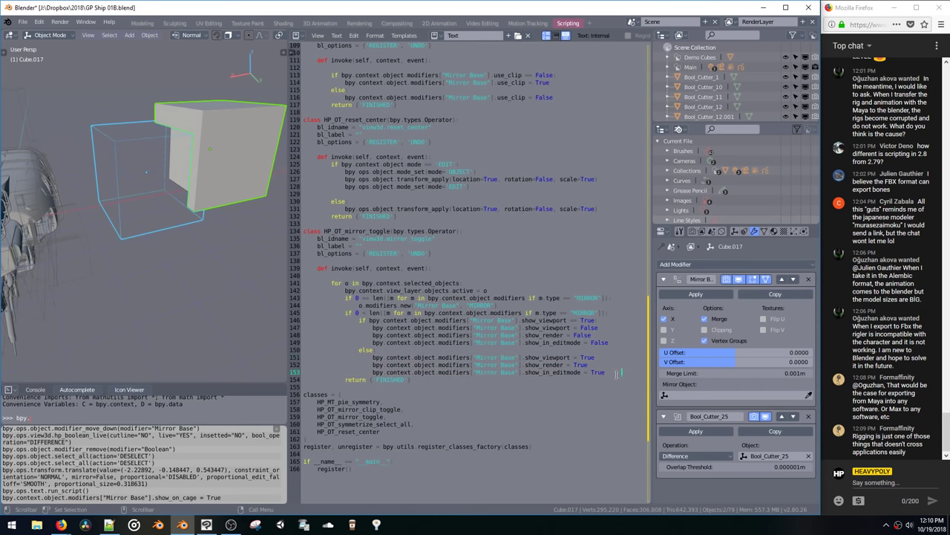
# Step: Run the script and toggle Live Mirror off and on for the notched cube
pyautogui.click(510, 357)
pyautogui.hotkey('alt', 'p')
pyautogui.click(214, 169)
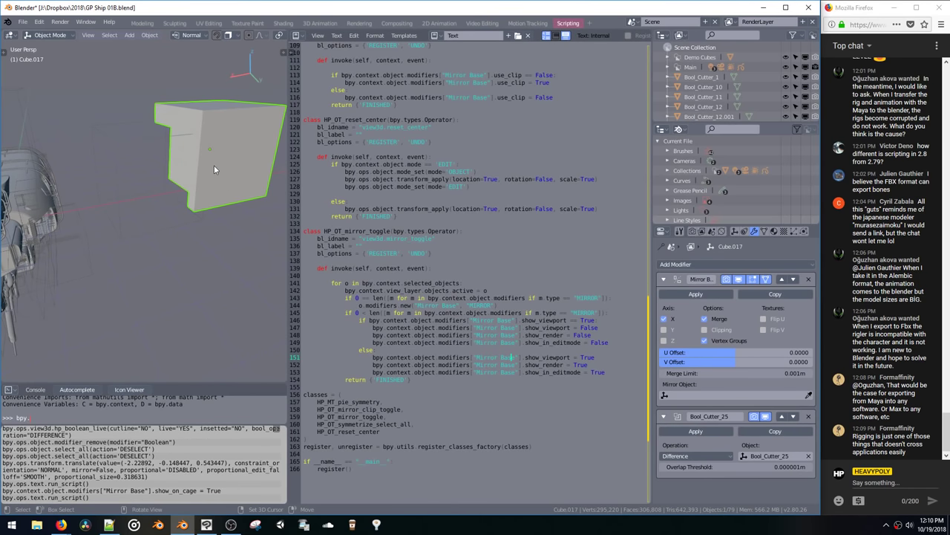
pyautogui.hotkey('alt', 'x')
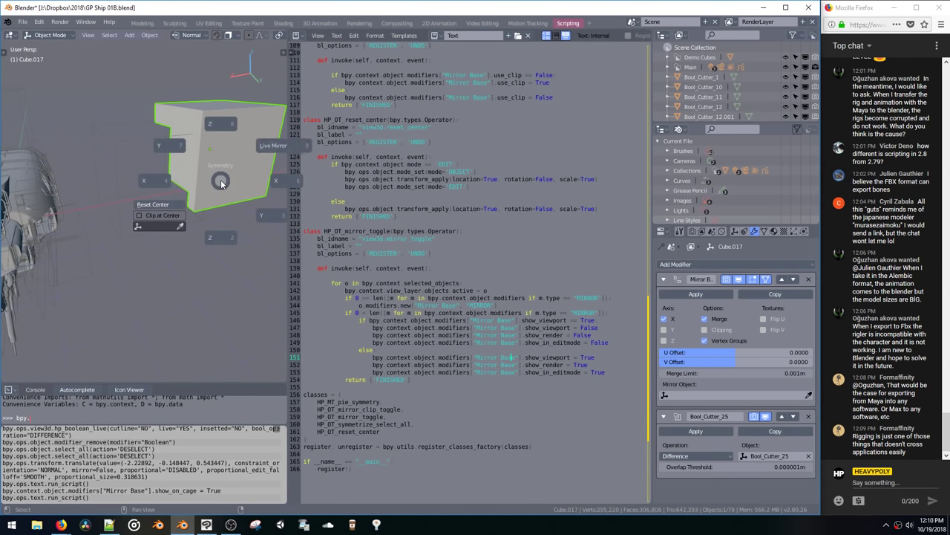
pyautogui.click(271, 150)
pyautogui.hotkey('alt', 'x')
pyautogui.click(215, 202)
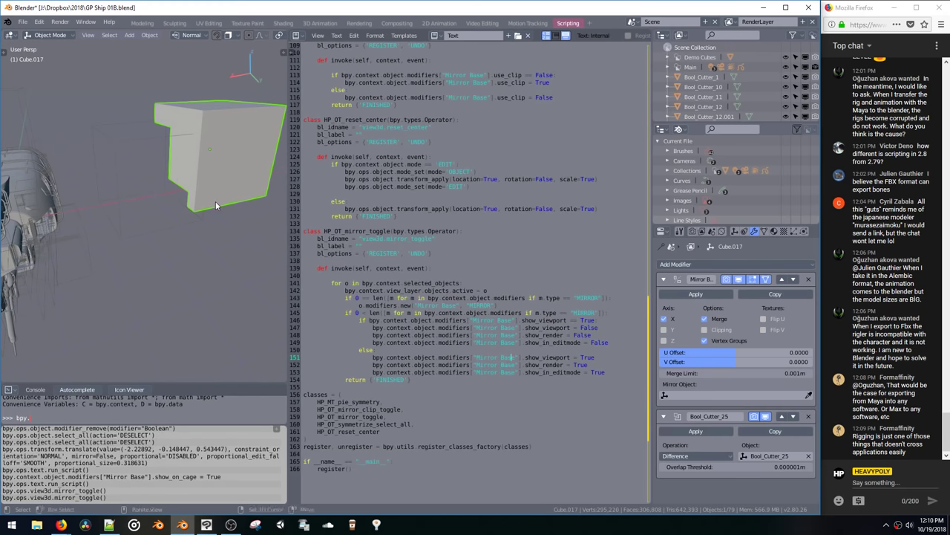
# Step: Test Live Mirror repeatedly on the notched cube while viewing it from another angle
pyautogui.hotkey('alt', 'x')
pyautogui.click(259, 166)
pyautogui.hotkey('alt', 'x')
pyautogui.click(280, 156)
pyautogui.moveTo(280, 156); pyautogui.dragTo(245, 259, button='middle')
pyautogui.hotkey('alt', 'x')
pyautogui.click(213, 207)
pyautogui.hotkey('alt', 'x')
pyautogui.click(204, 211)
# Step: Duplicate the boolean cutter, offset by about (-2.16, 1.50, -0.31), and cut the cube with the copy as a live Difference boolean
pyautogui.click(73, 264)
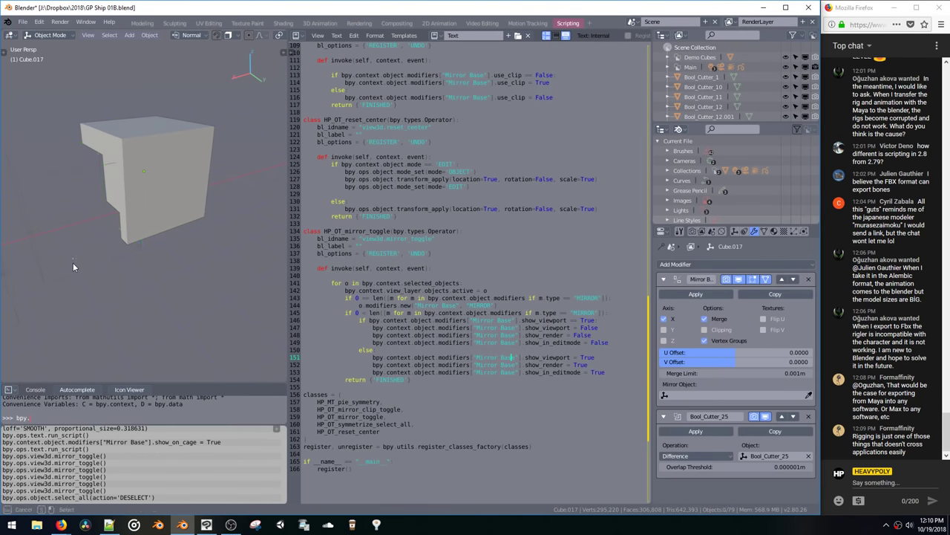
pyautogui.click(71, 271)
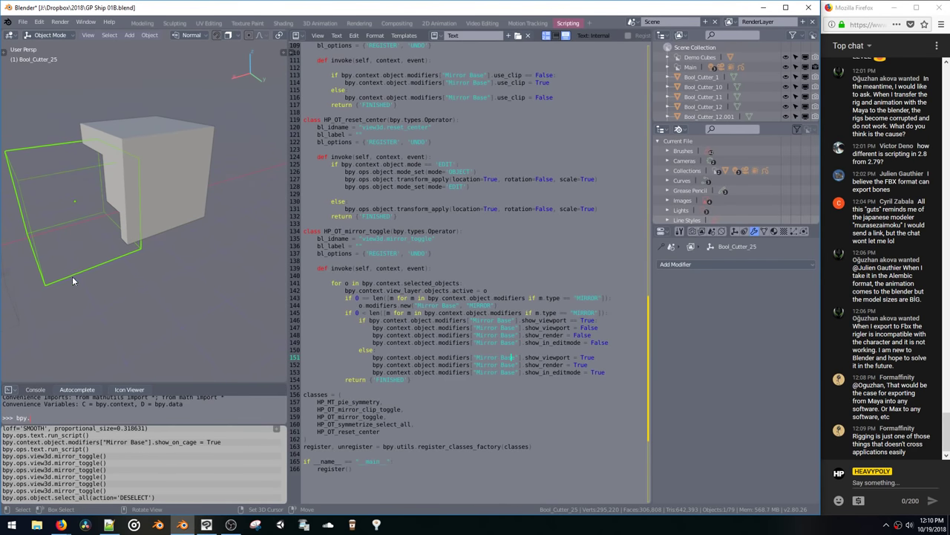
pyautogui.hotkey('shift', 'd')
pyautogui.click(221, 293)
pyautogui.keyDown('shift'); pyautogui.click(165, 138); pyautogui.keyUp('shift')
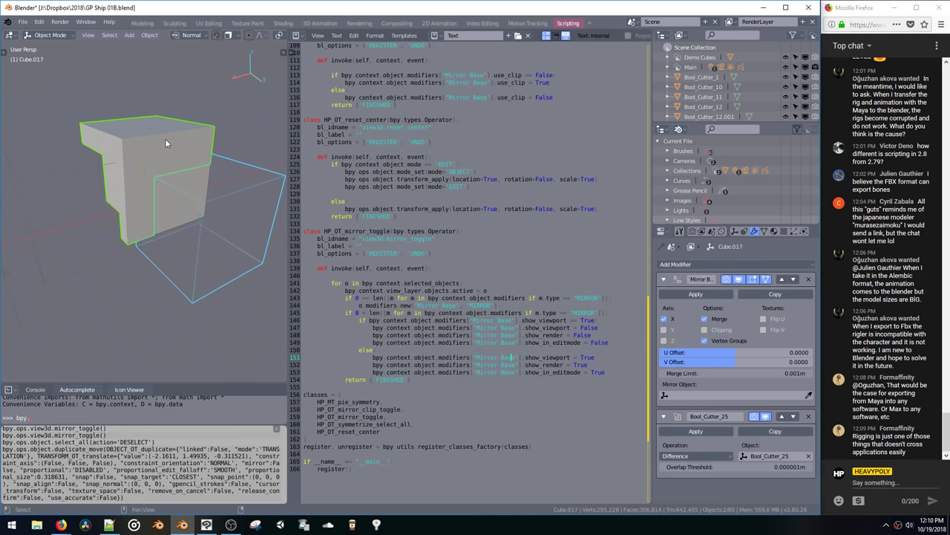
pyautogui.hotkey('ctrl', 'shift', 'b')
pyautogui.click(226, 140)
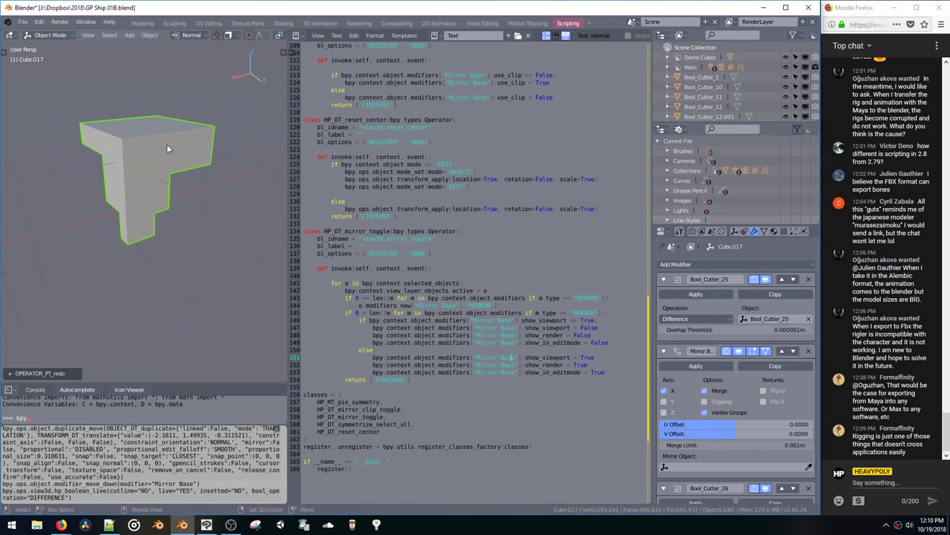
# Step: Toggle Live Mirror off and on several times to test it between the cube's two boolean modifiers
pyautogui.hotkey('alt', 'x')
pyautogui.click(220, 169)
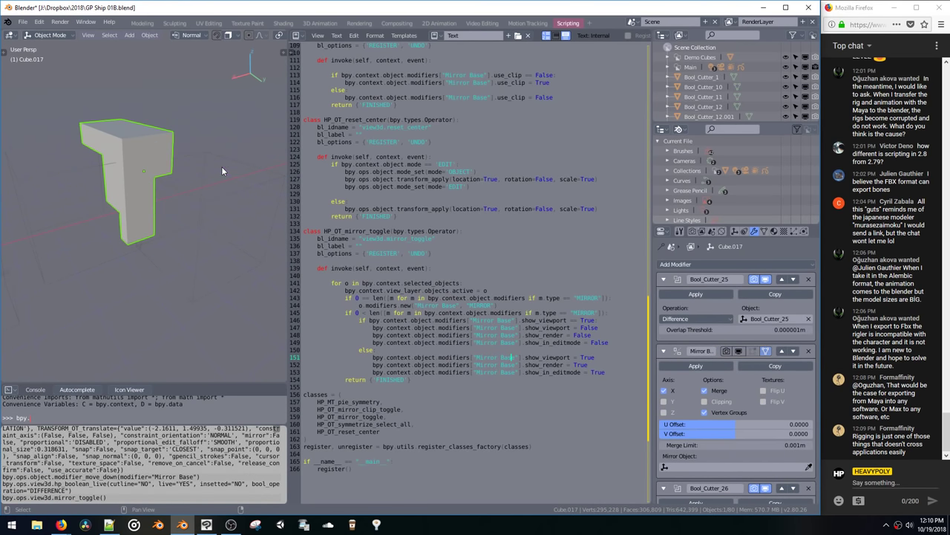
pyautogui.hotkey('alt', 'x')
pyautogui.click(244, 140)
pyautogui.hotkey('alt', 'x')
pyautogui.click(264, 119)
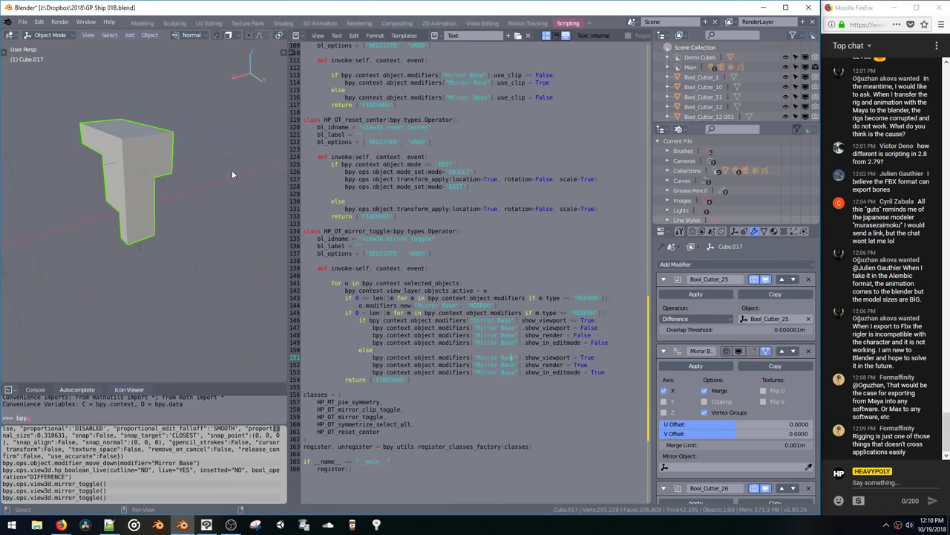
pyautogui.hotkey('alt', 'x')
pyautogui.click(266, 136)
# Step: Move the Mirror Base modifier above Bool_Cutter_25 and test Live Mirror with the new modifier order
pyautogui.scroll(-2, 787, 340)
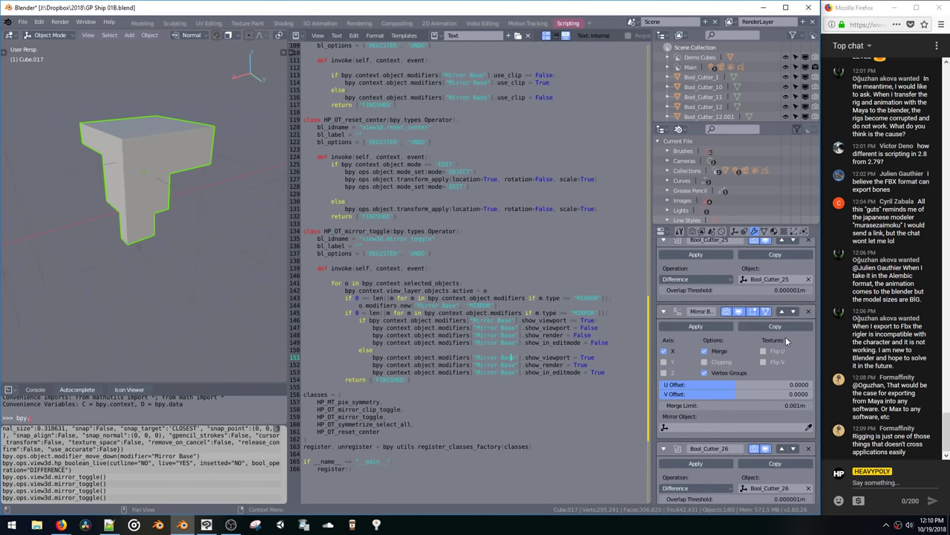
pyautogui.click(782, 313)
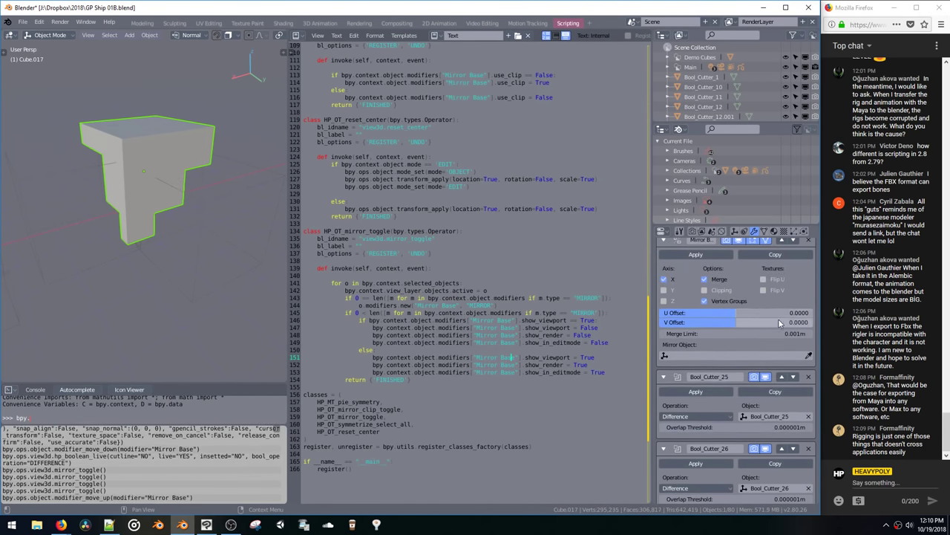
pyautogui.scroll(2, 782, 312)
pyautogui.hotkey('alt', 'x')
pyautogui.hotkey('alt', 'x')
pyautogui.hotkey('alt', 'x')
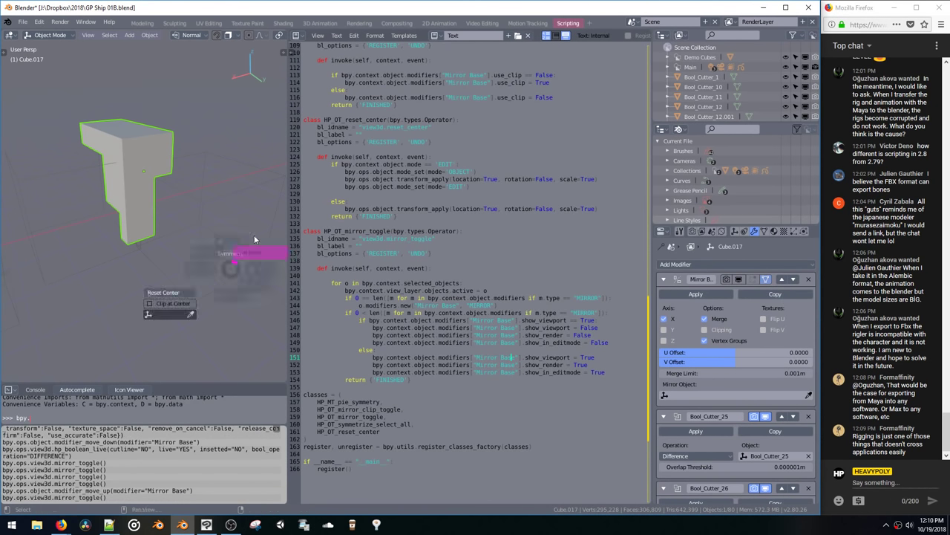
pyautogui.hotkey('alt', 'x')
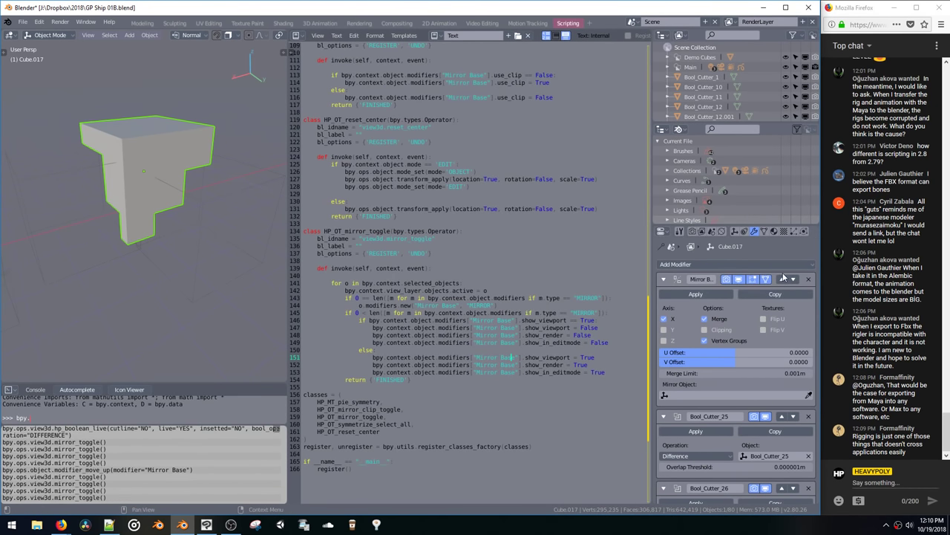
# Step: Move the Mirror Base modifier below both boolean modifiers, under Bool_Cutter_26
pyautogui.click(793, 279)
pyautogui.click(793, 351)
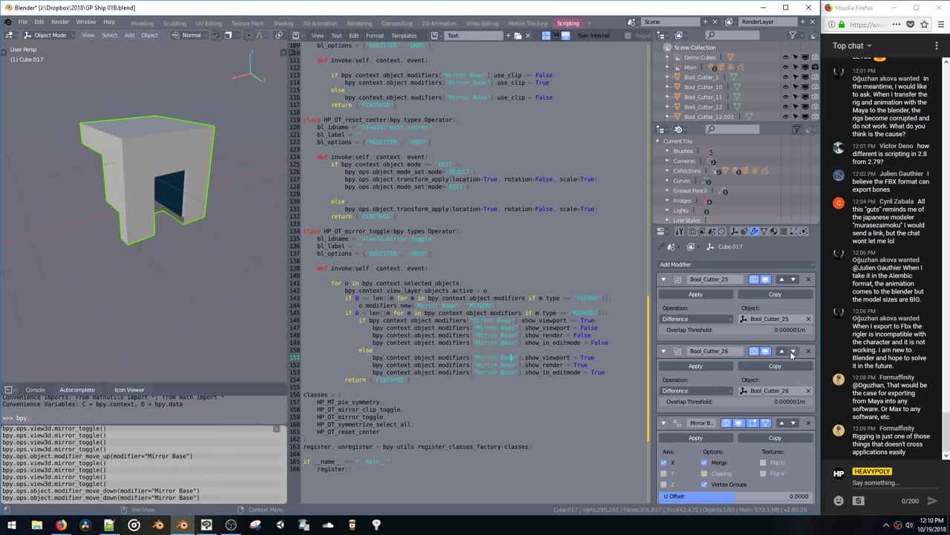
pyautogui.moveTo(117, 306); pyautogui.dragTo(113, 259, button='middle')
# Step: Move the Bool_Cutter_26 cutter across the cube's lower part and try symmetrizing it in the negative Y direction
pyautogui.click(172, 235)
pyautogui.click(172, 236)
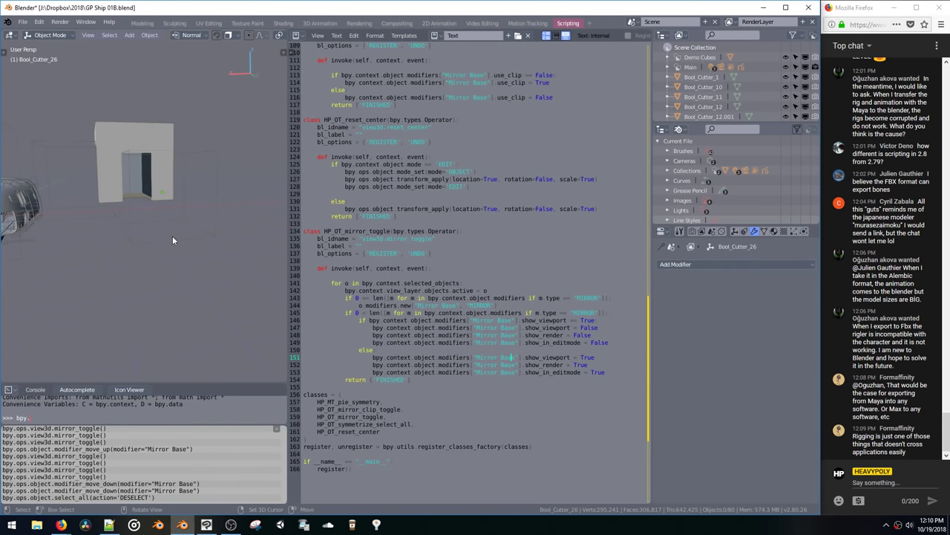
pyautogui.click(172, 235)
pyautogui.press('g')
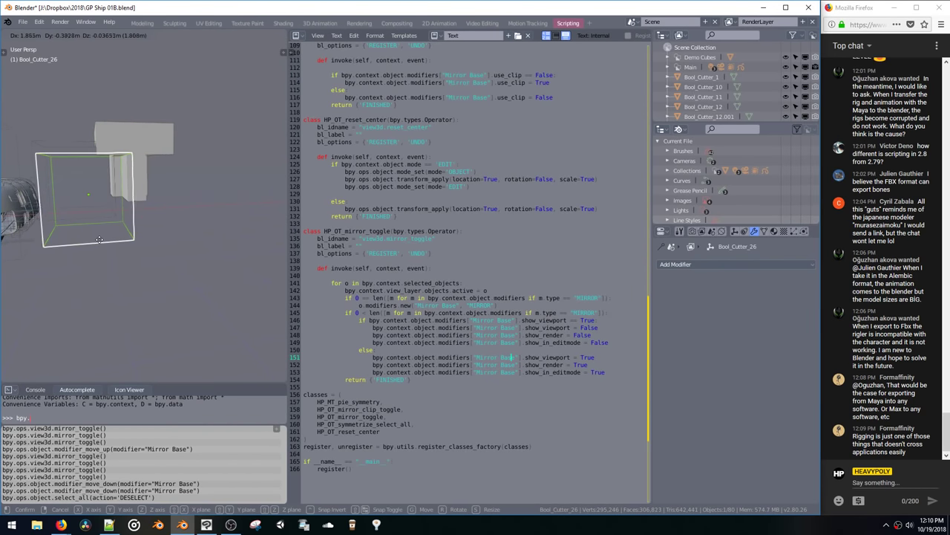
pyautogui.click(145, 268)
pyautogui.moveTo(145, 267); pyautogui.dragTo(172, 182, button='middle')
pyautogui.hotkey('shift', 'x')
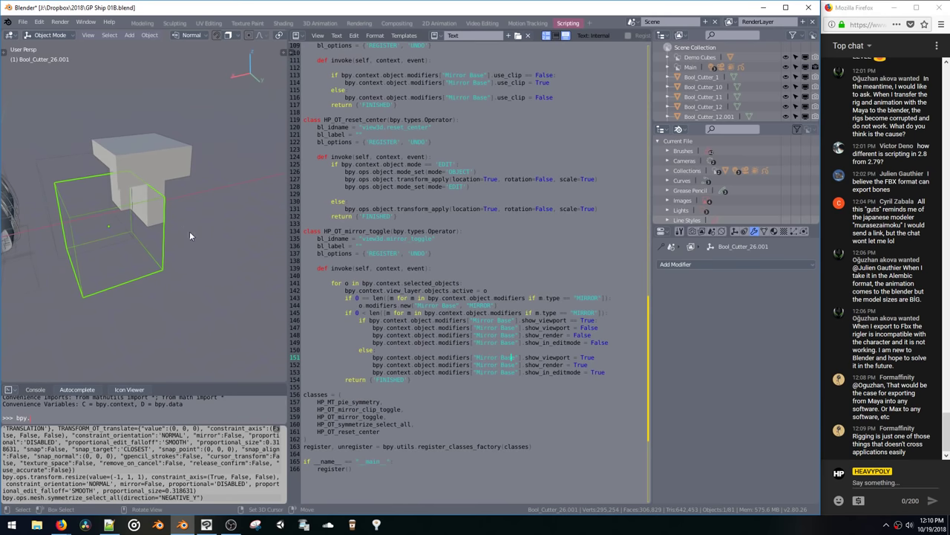
# Step: Select the cut cube and toggle Live Mirror repeatedly with Mirror Base last in the modifier stack
pyautogui.click(167, 195)
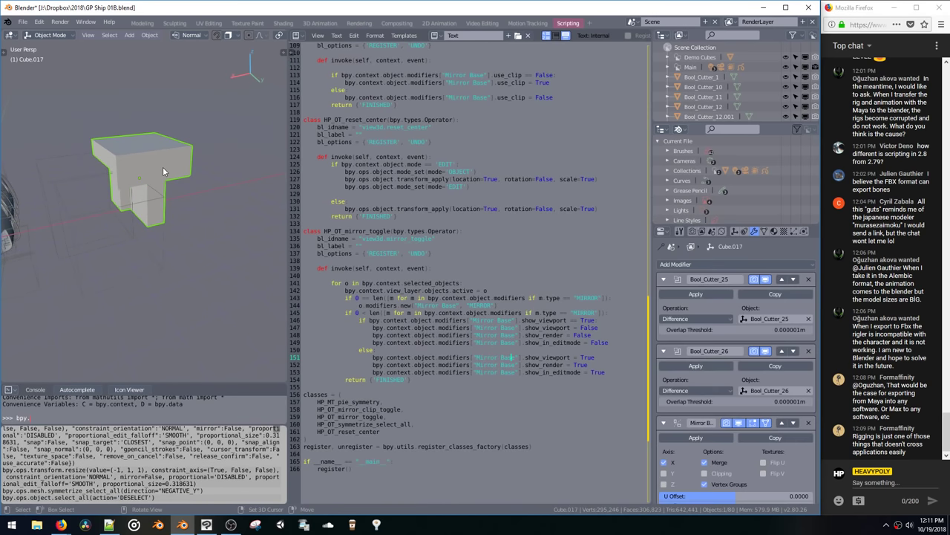
pyautogui.hotkey('alt', 'x')
pyautogui.click(229, 238)
pyautogui.hotkey('shift', 'x')
pyautogui.click(263, 213)
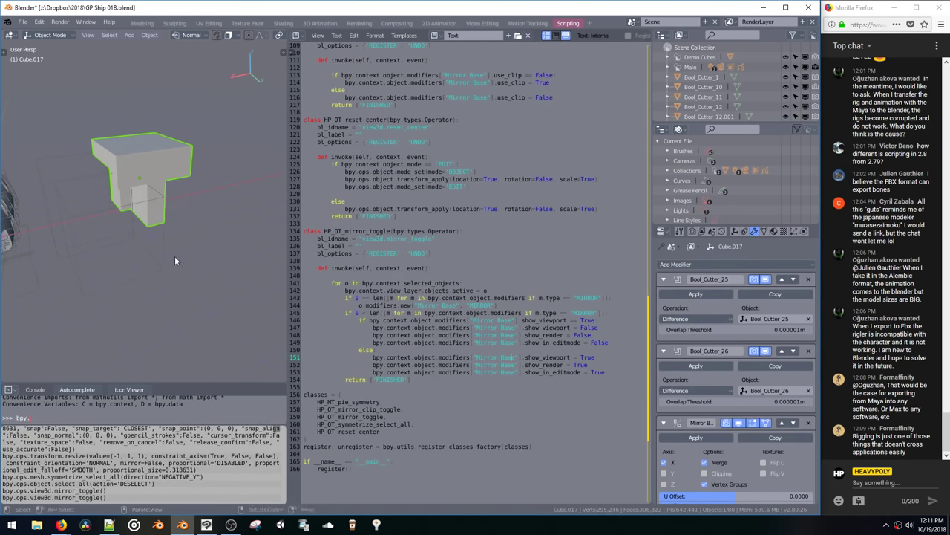
pyautogui.moveTo(174, 256); pyautogui.dragTo(198, 277, button='middle')
pyautogui.hotkey('shift', 'x')
pyautogui.click(159, 208)
pyautogui.hotkey('shift', 'x')
pyautogui.click(178, 200)
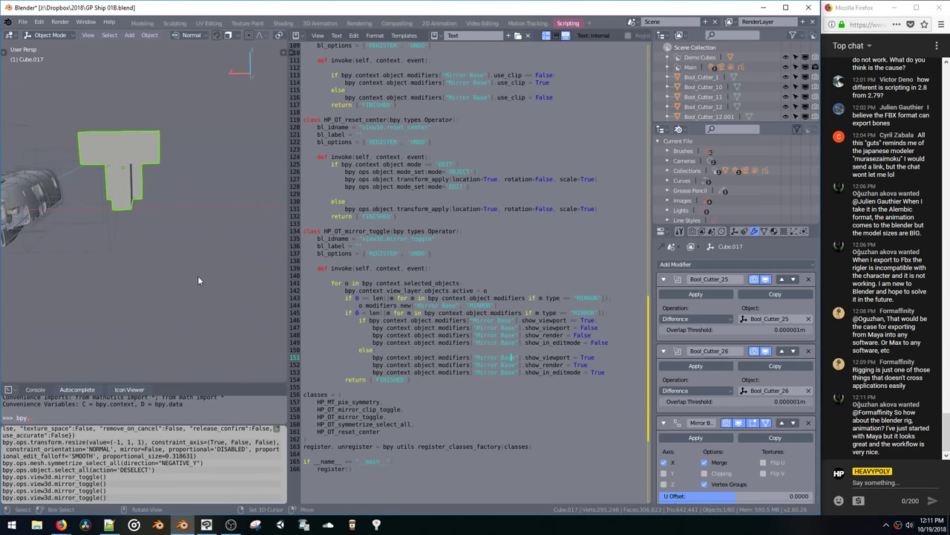
# Step: Copy the whole script, switch to Notepad++, replace the contents of HEAVYPOLY_pie_symmetry.py with it, and save the file
pyautogui.hotkey('ctrl', 'a')
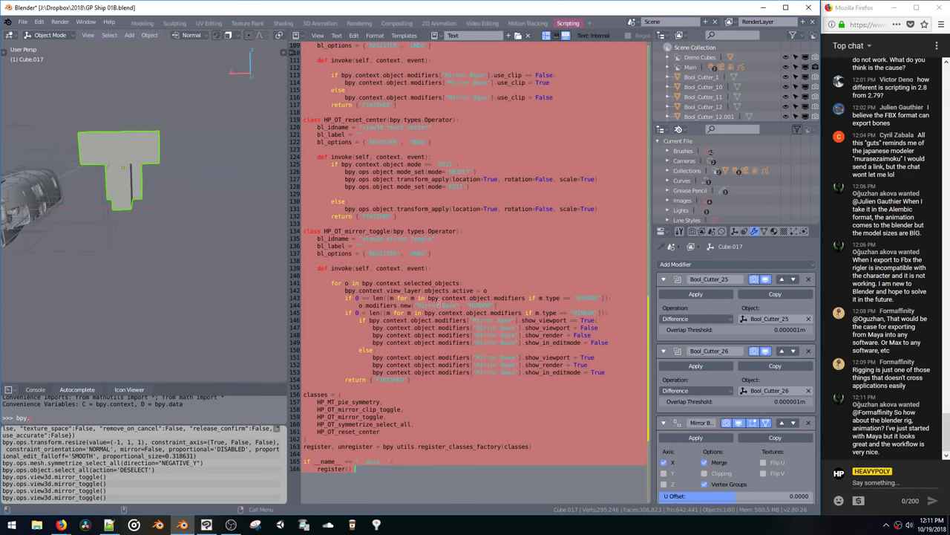
pyautogui.click(109, 524)
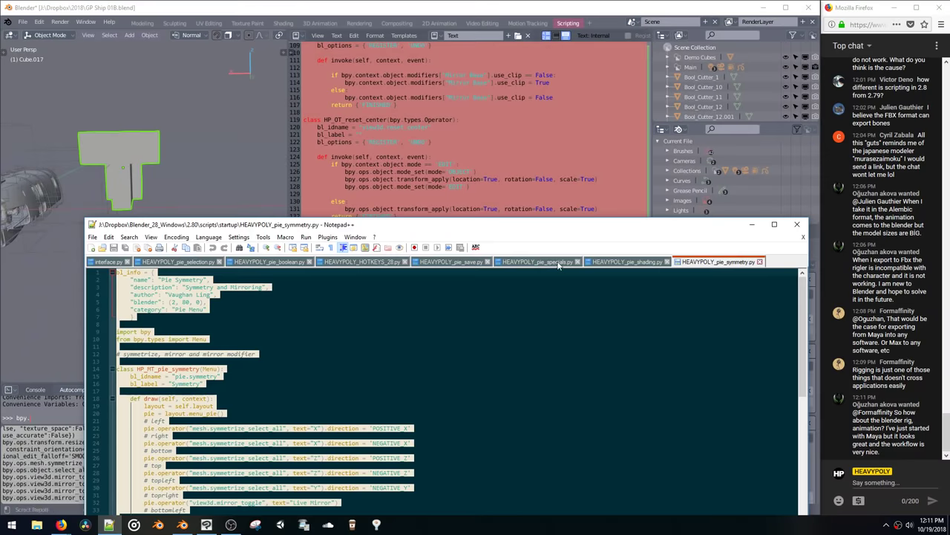
pyautogui.moveTo(508, 219); pyautogui.dragTo(566, 88)
pyautogui.click(278, 236)
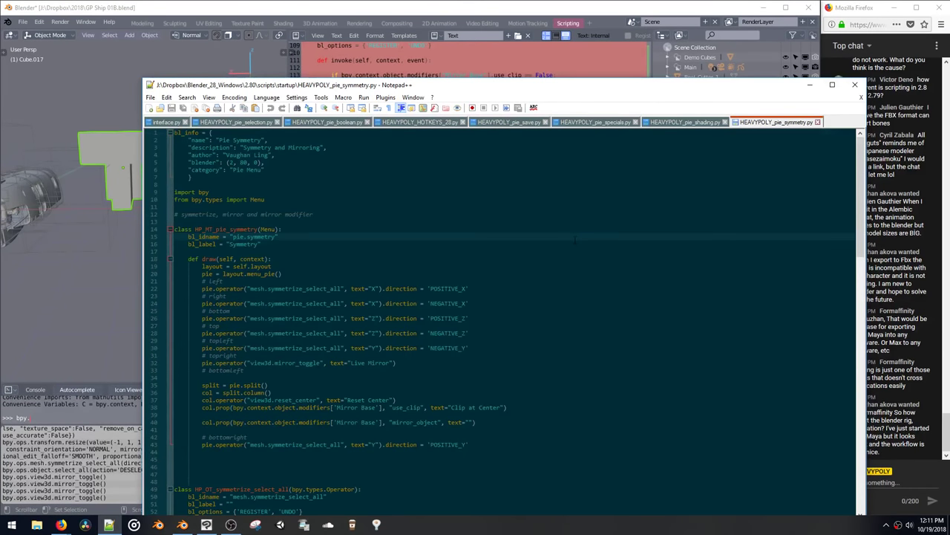
pyautogui.hotkey('ctrl', 'a')
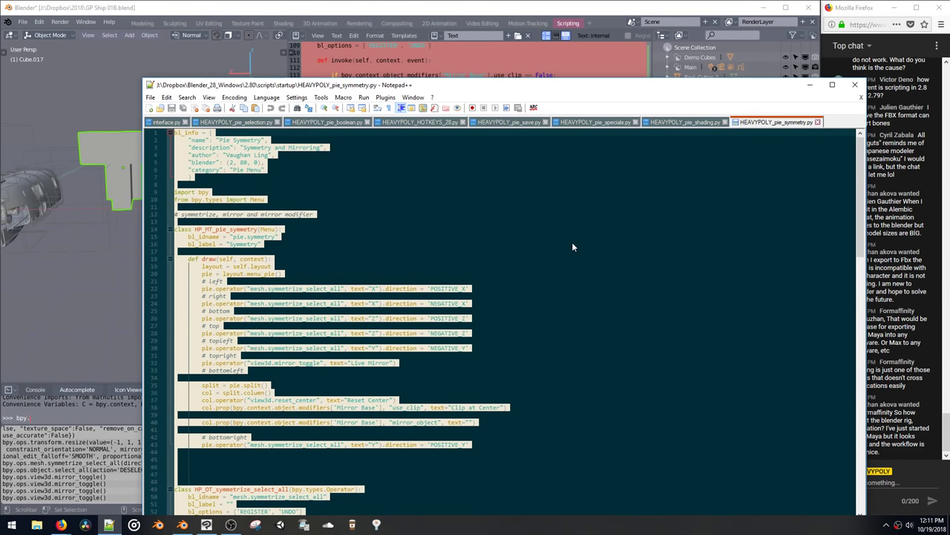
pyautogui.hotkey('ctrl', 'v')
pyautogui.scroll(20, 558, 296)
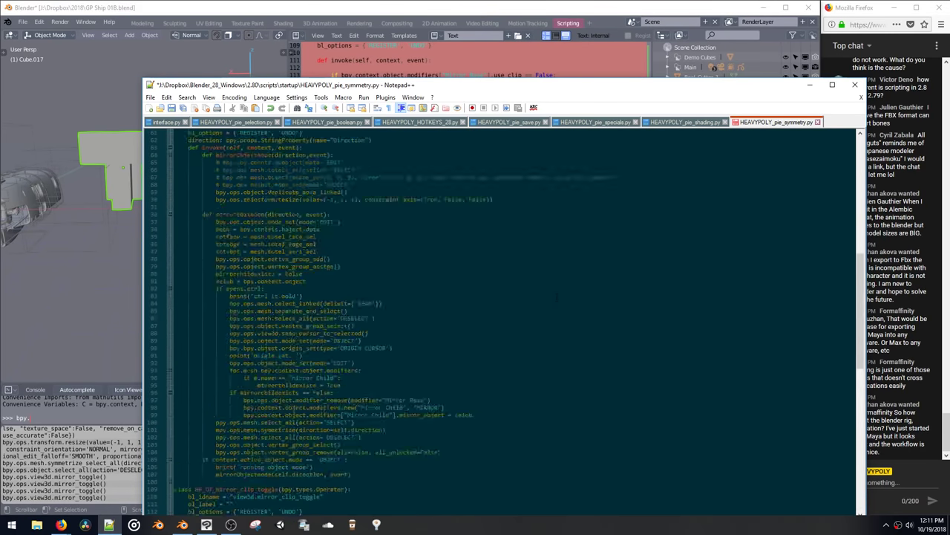
pyautogui.hotkey('ctrl', 's')
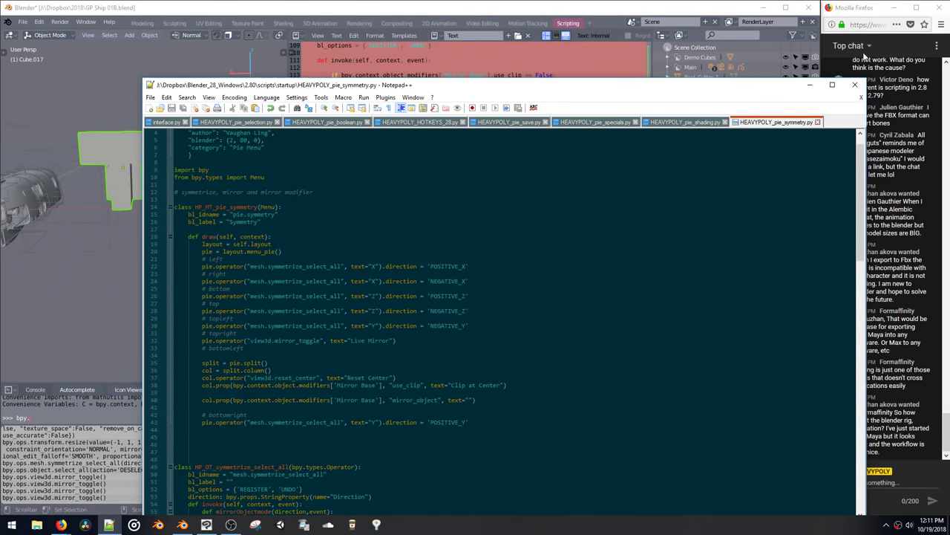
# Step: Return to Blender and delete the test cube together with its two boolean cutters
pyautogui.click(459, 152)
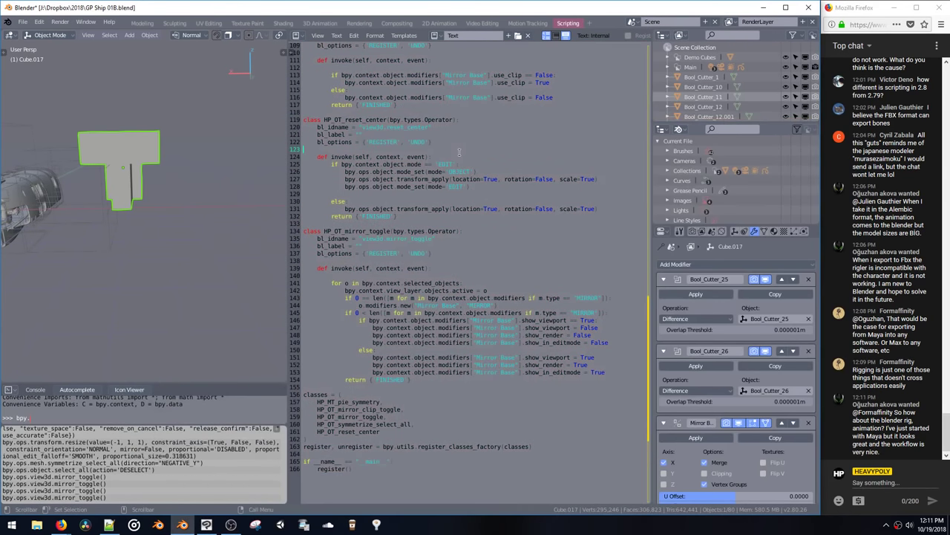
pyautogui.scroll(18, 386, 216)
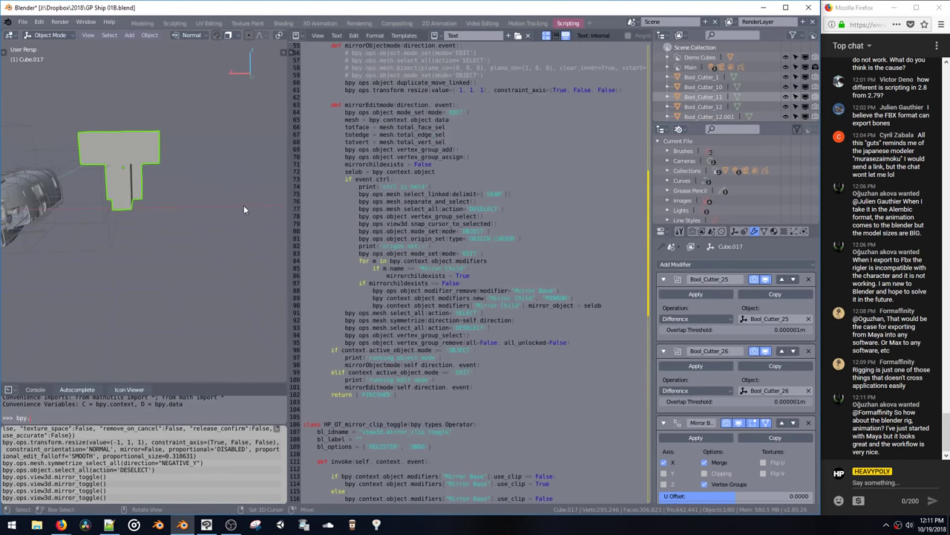
pyautogui.moveTo(154, 199); pyautogui.dragTo(222, 209, button='middle')
pyautogui.keyDown('shift'); pyautogui.click(156, 191); pyautogui.keyUp('shift')
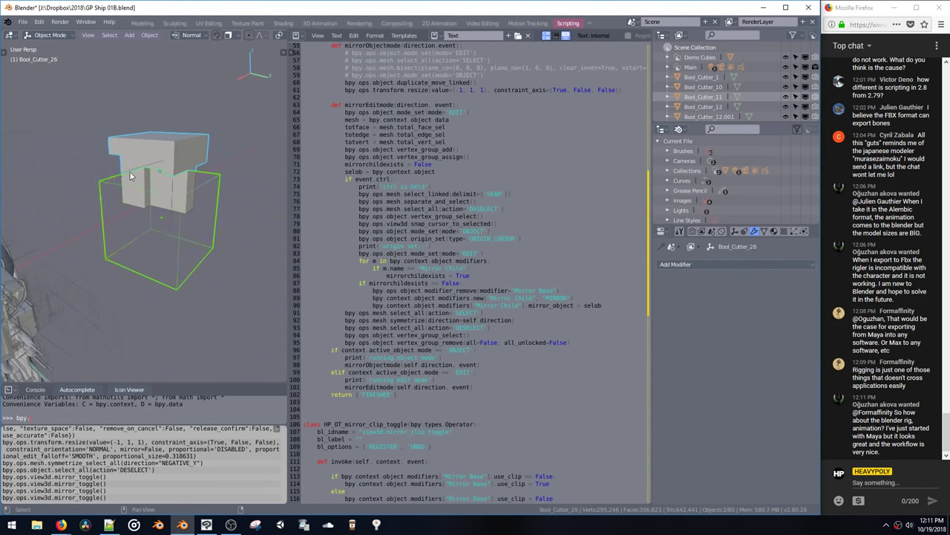
pyautogui.keyDown('shift'); pyautogui.click(125, 173); pyautogui.keyUp('shift')
pyautogui.press('x')
# Step: Select the ship's main hull and toggle Live Mirror on it to test the operator
pyautogui.keyDown('shift'); pyautogui.moveTo(128, 239); pyautogui.dragTo(194, 247, button='middle'); pyautogui.keyUp('shift')
pyautogui.click(193, 233)
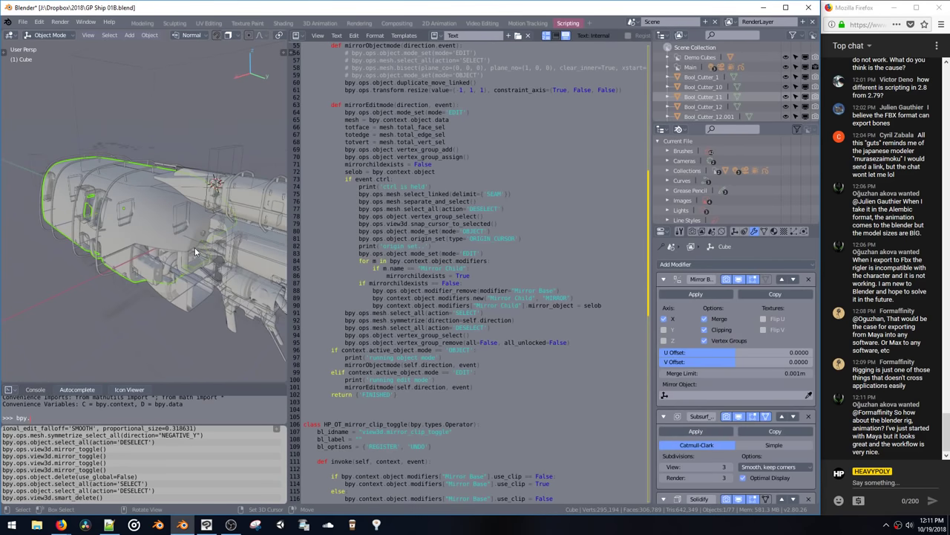
pyautogui.hotkey('shift', 'x')
pyautogui.hotkey('alt', 'x')
pyautogui.hotkey('alt', 'x')
pyautogui.hotkey('alt', 'x')
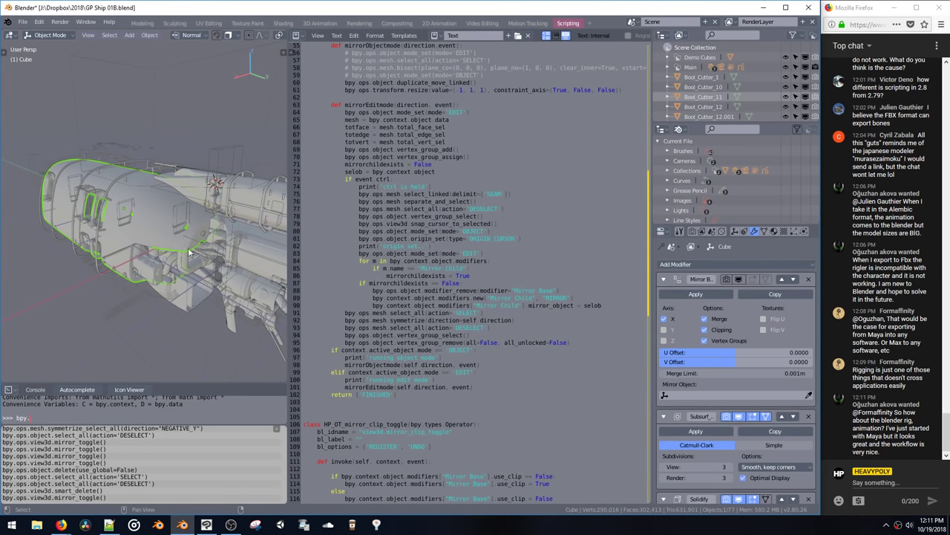
# Step: Switch to the Modeling workspace and toggle Live Mirror on the ship's main hull again
pyautogui.hotkey('alt', 'x')
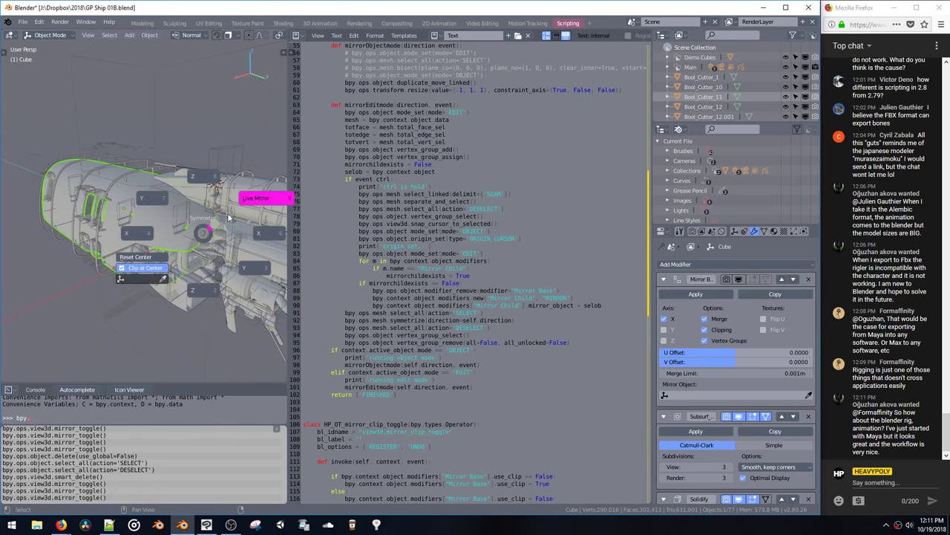
pyautogui.moveTo(208, 235)
pyautogui.mouseDown(button='middle')
pyautogui.moveTo(153, 226)
pyautogui.moveTo(197, 202)
pyautogui.moveTo(150, 245)
pyautogui.moveTo(209, 249)
pyautogui.mouseUp(button='middle')
pyautogui.click(196, 202)
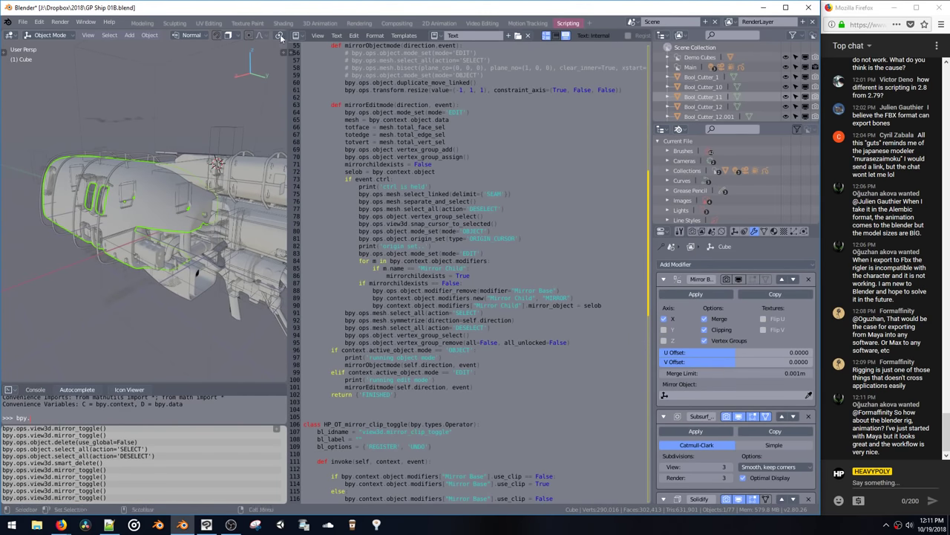
pyautogui.click(144, 23)
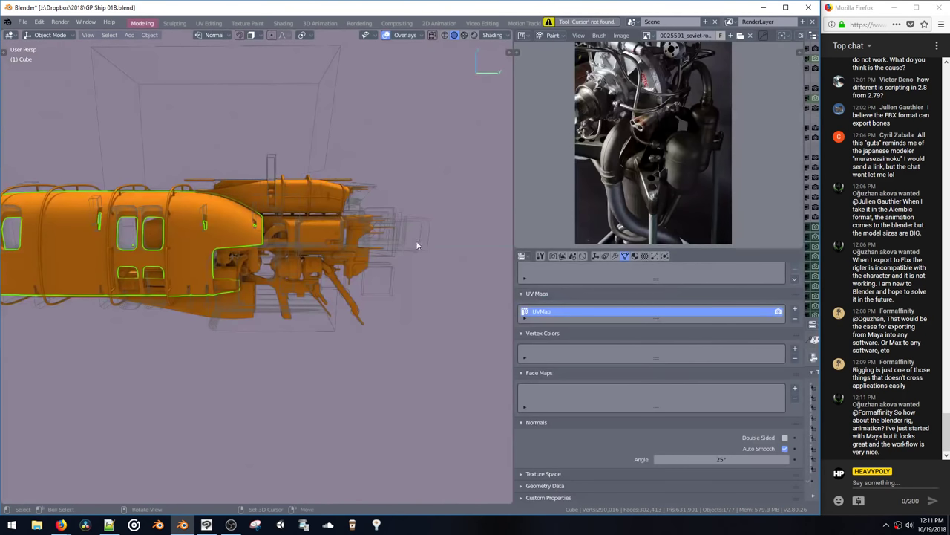
pyautogui.hotkey('alt', 'z')
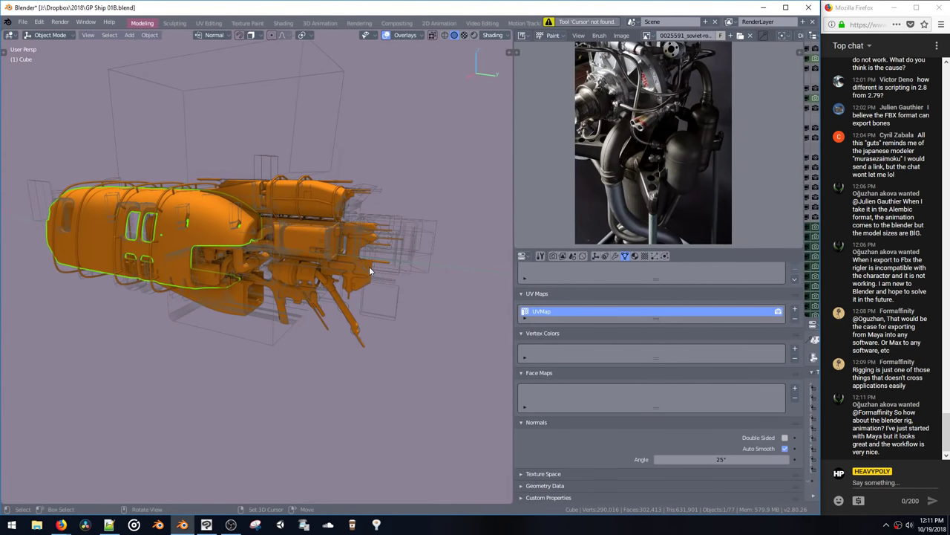
pyautogui.moveTo(345, 275); pyautogui.dragTo(280, 165, button='middle')
pyautogui.hotkey('alt', 'x')
pyautogui.click(315, 199)
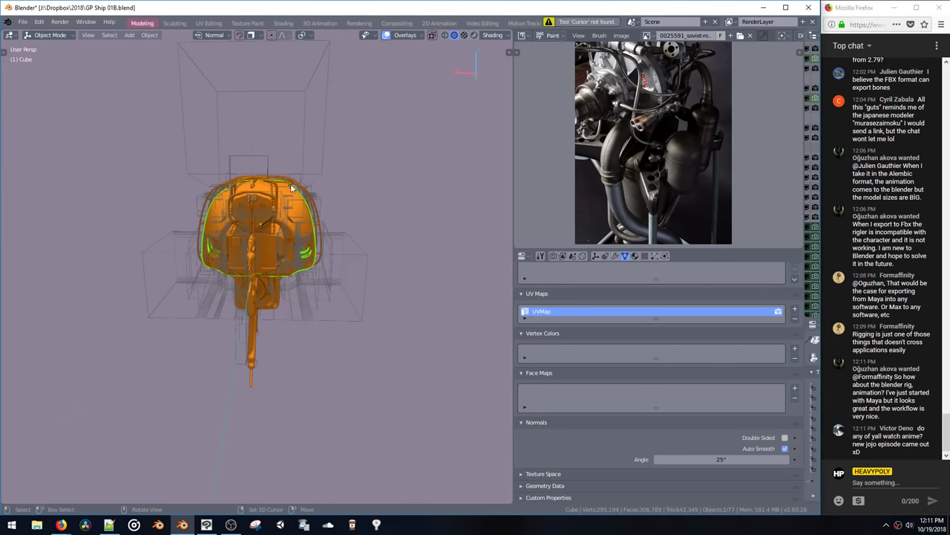
# Step: Show the hull's modifier stack, collapse all its modifiers, and remove the Bool_Cutter_20 boolean modifier
pyautogui.click(615, 256)
pyautogui.scroll(-1, 580, 316)
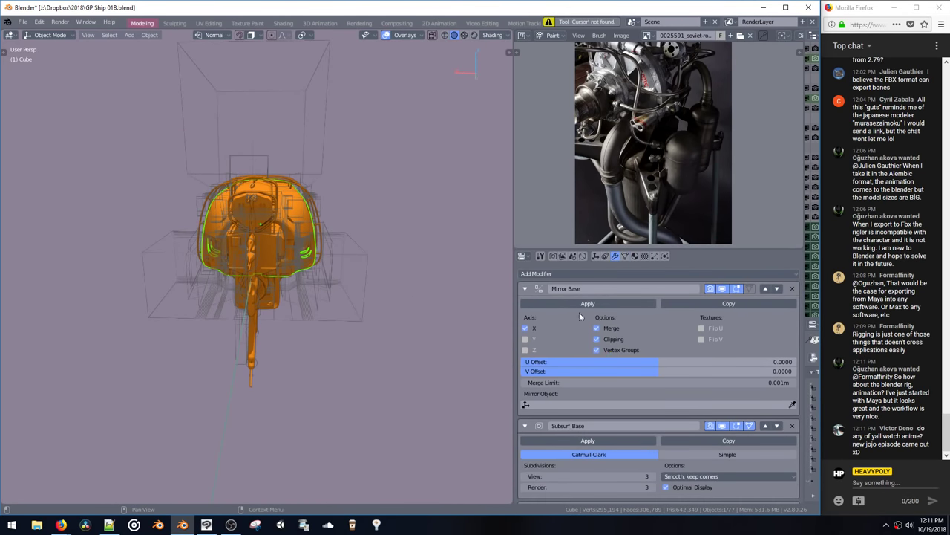
pyautogui.click(525, 288)
pyautogui.click(525, 306)
pyautogui.click(526, 323)
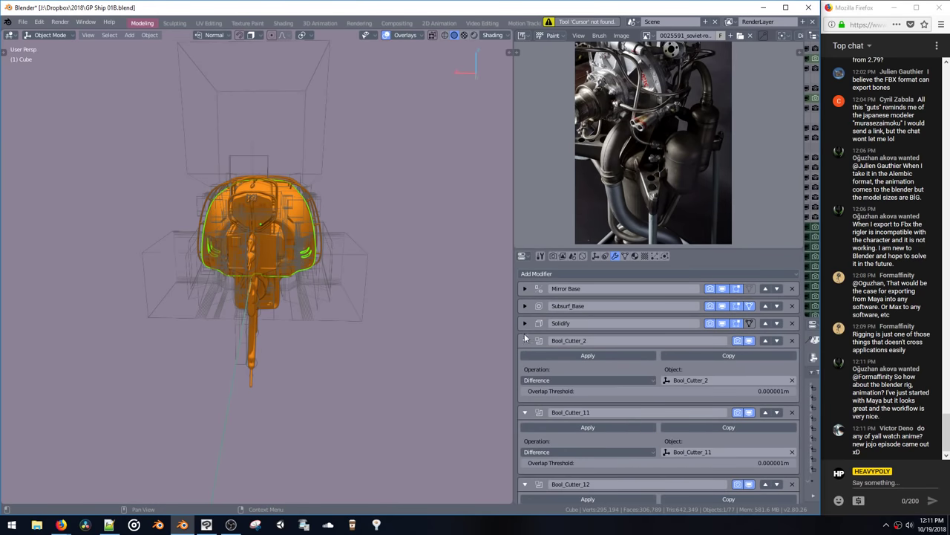
pyautogui.click(526, 340)
pyautogui.moveTo(524, 357); pyautogui.dragTo(525, 448)
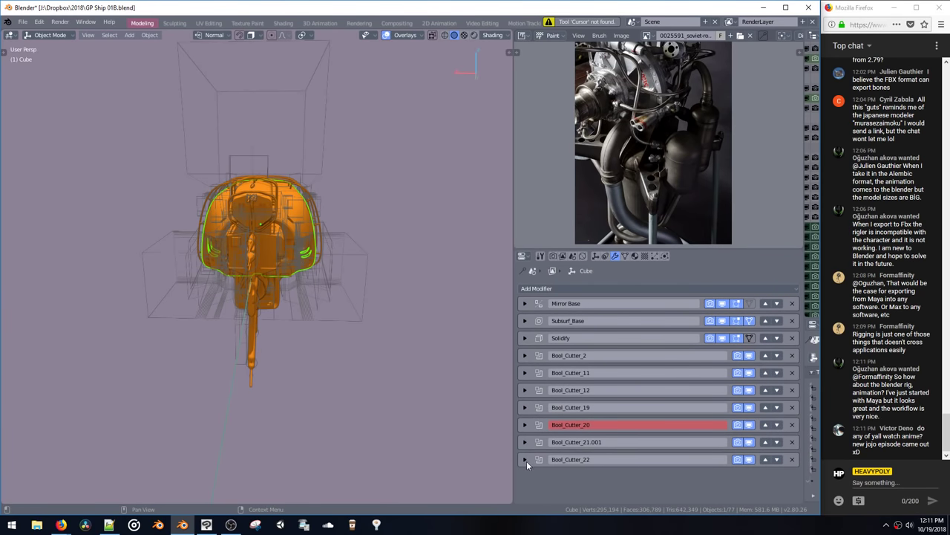
pyautogui.click(792, 425)
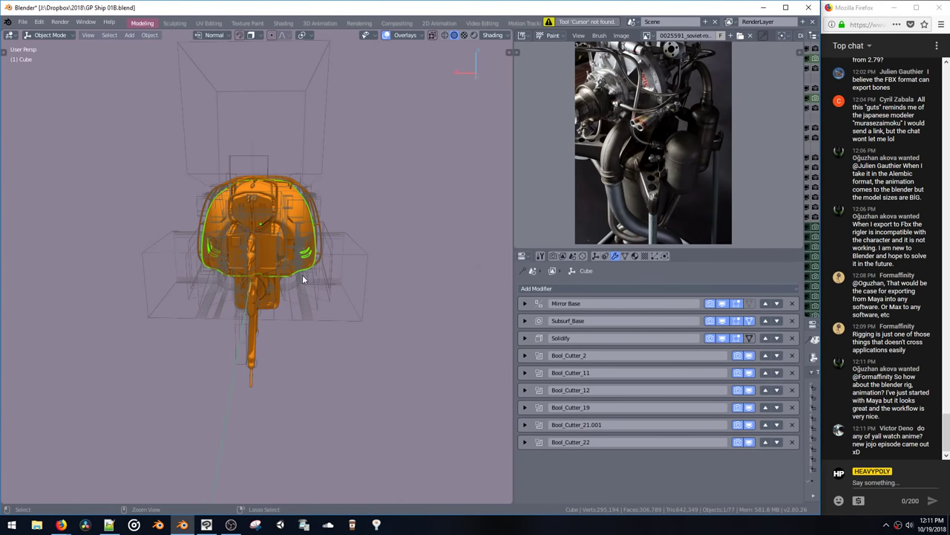
# Step: Toggle the hull's Live Mirror off and on while checking the ship and its Mirror Base modifier from several angles
pyautogui.moveTo(377, 278); pyautogui.dragTo(378, 271, button='middle')
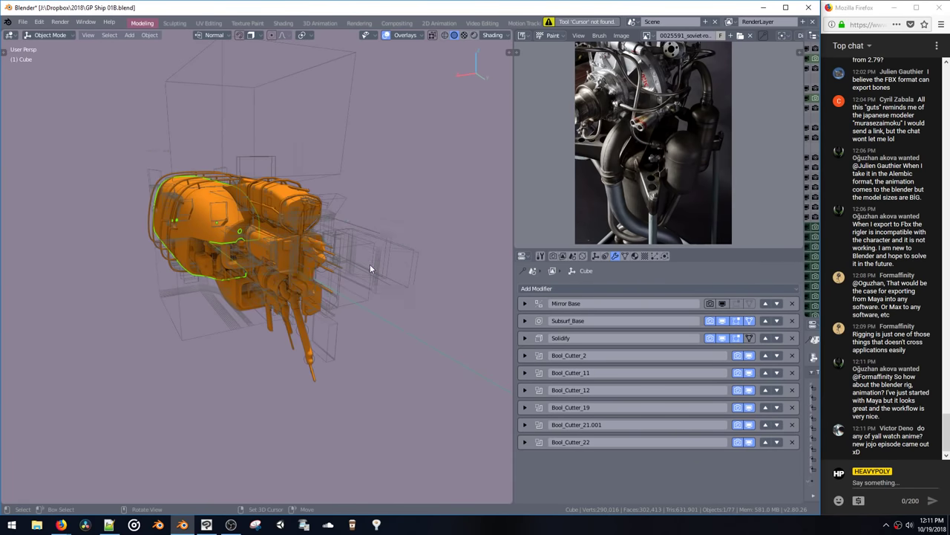
pyautogui.hotkey('shift', 'x')
pyautogui.click(433, 203)
pyautogui.hotkey('shift', 'x')
pyautogui.click(442, 189)
pyautogui.moveTo(355, 218)
pyautogui.mouseDown(button='middle')
pyautogui.moveTo(406, 200)
pyautogui.moveTo(368, 226)
pyautogui.mouseUp(button='middle')
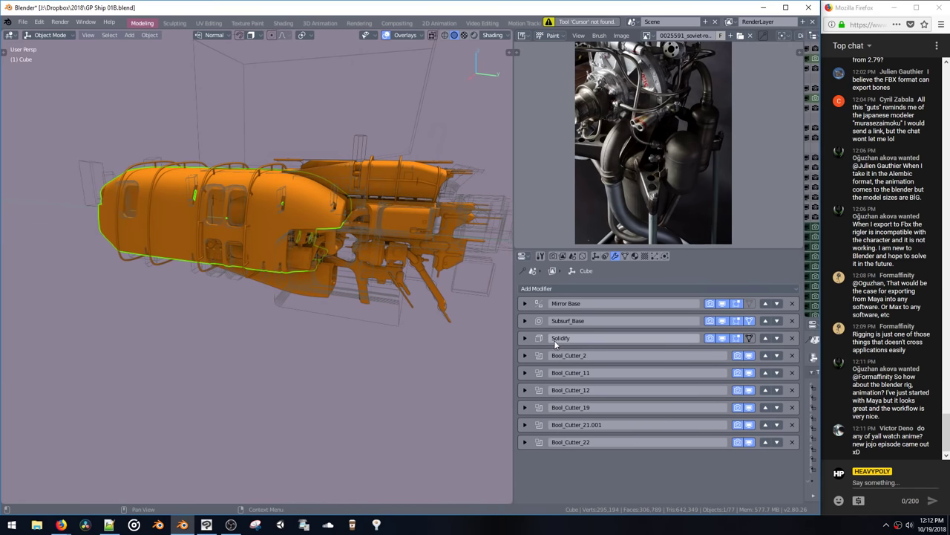
pyautogui.moveTo(363, 251); pyautogui.dragTo(379, 211, button='middle')
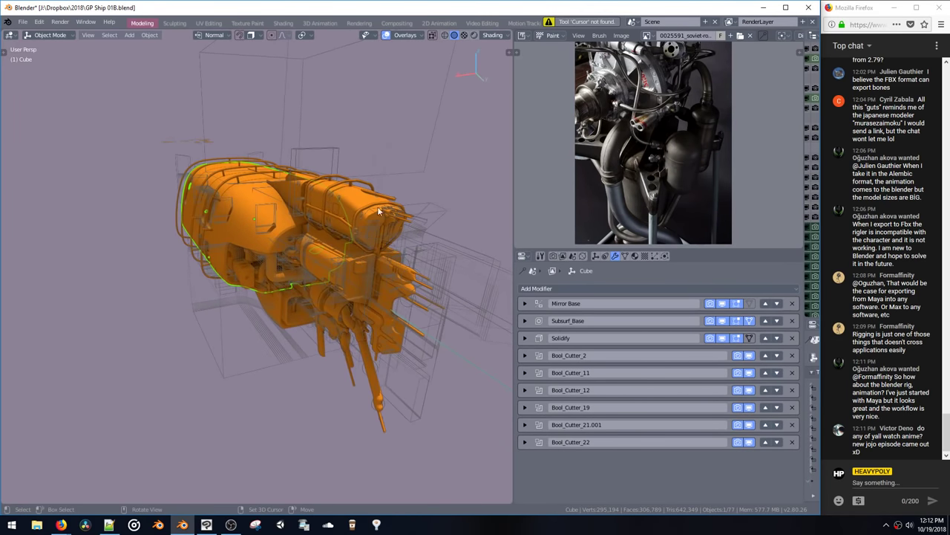
# Step: Read back through the live chat to the question on how scripting differs between 2.8 and 2.79
pyautogui.scroll(2, 926, 188)
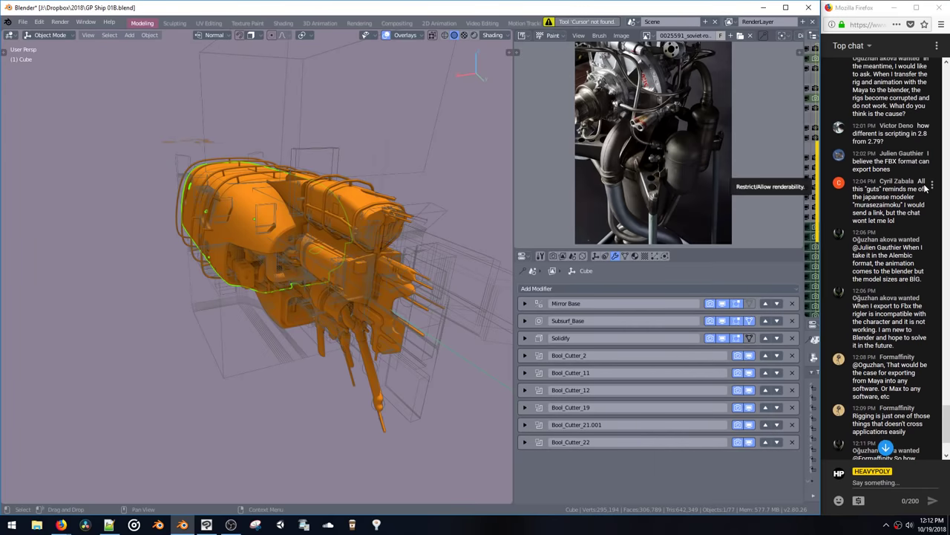
pyautogui.scroll(3, 926, 188)
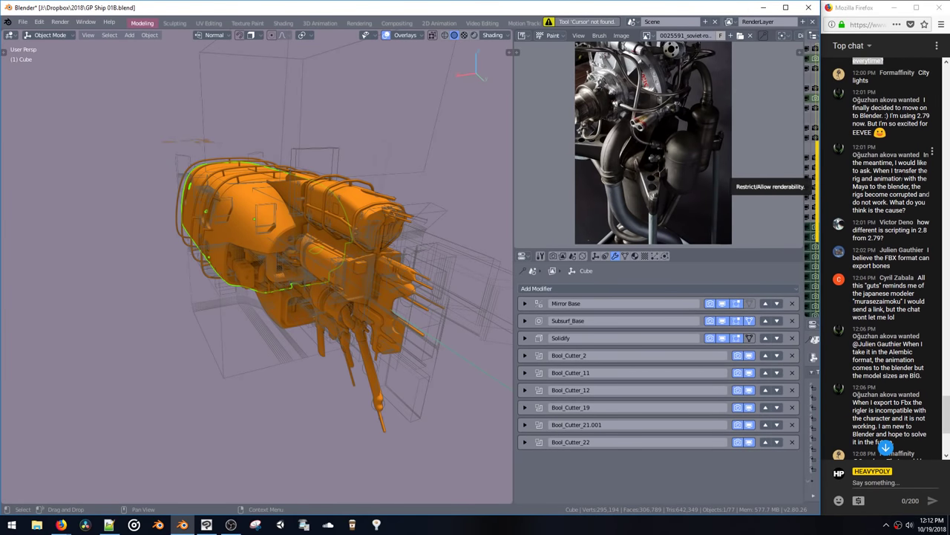
pyautogui.scroll(-3, 901, 178)
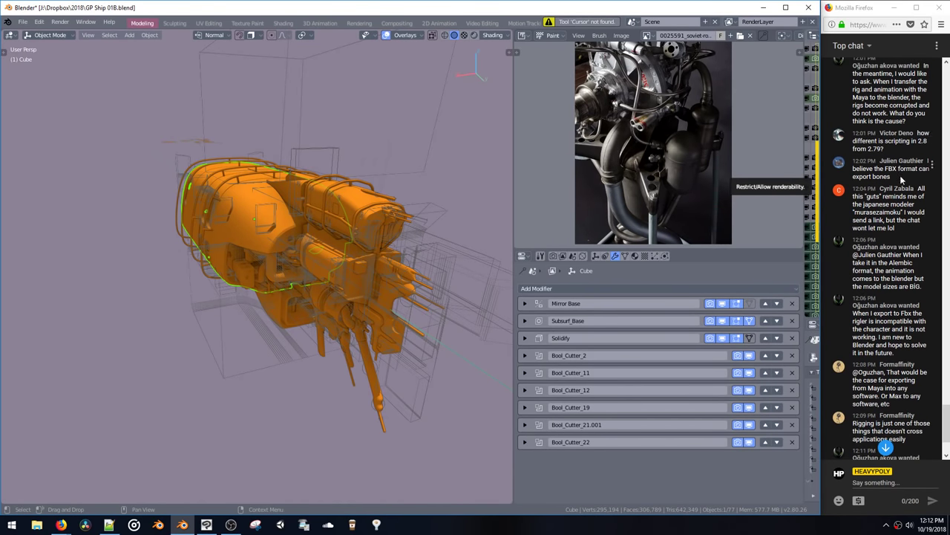
pyautogui.moveTo(885, 141); pyautogui.dragTo(883, 150)
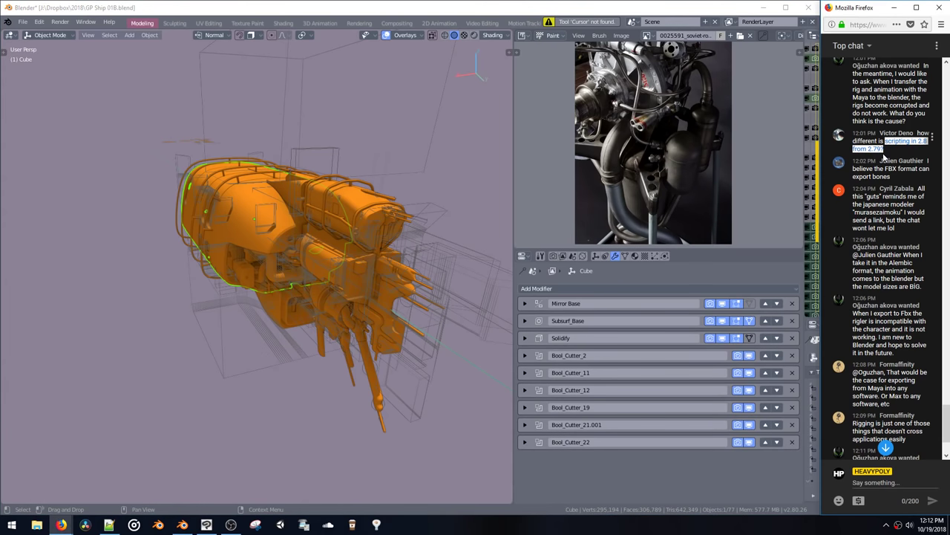
pyautogui.click(883, 155)
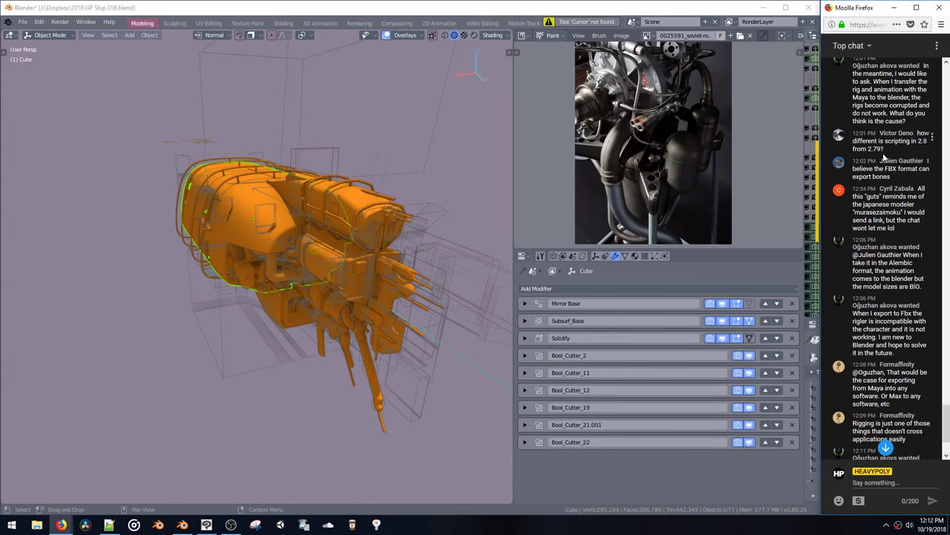
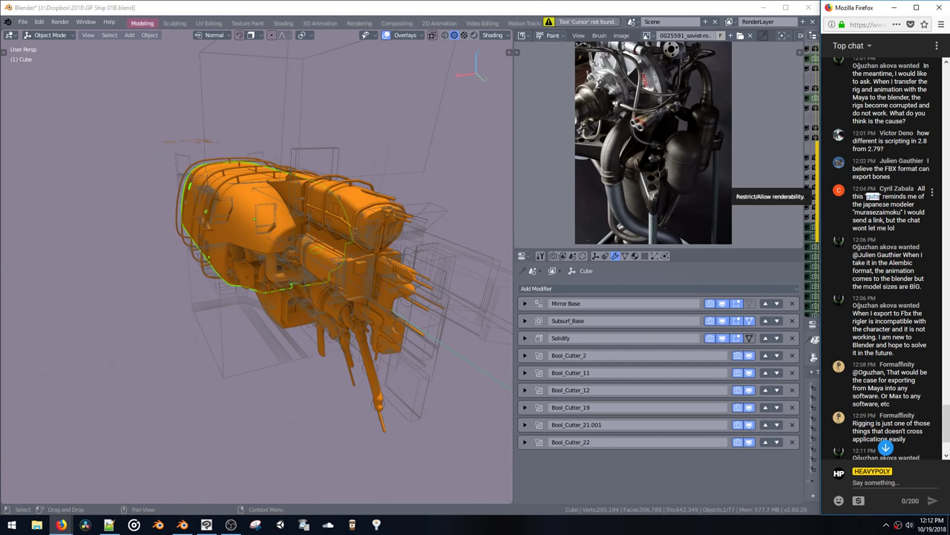
# Step: Search the web in Firefox for the Japanese modeler mentioned in the chat and open the artist's Instagram profile
pyautogui.click(892, 212)
pyautogui.doubleClick(900, 213)
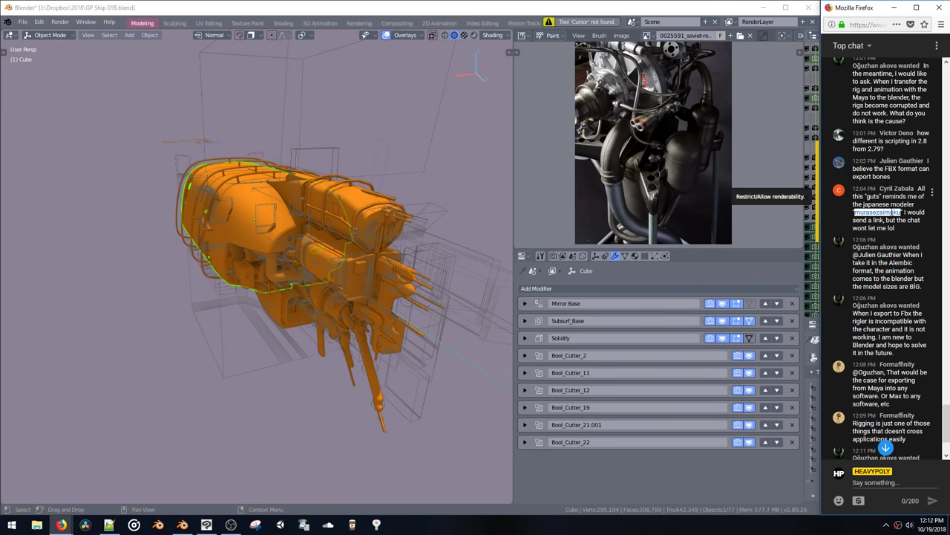
pyautogui.rightClick(900, 213)
pyautogui.click(891, 244)
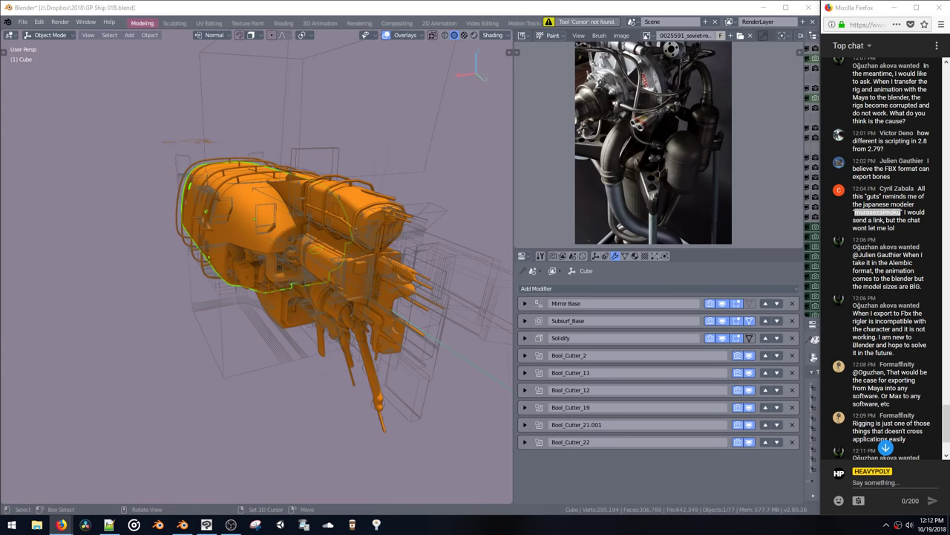
pyautogui.moveTo(0, 88); pyautogui.dragTo(686, 121)
pyautogui.doubleClick(687, 121)
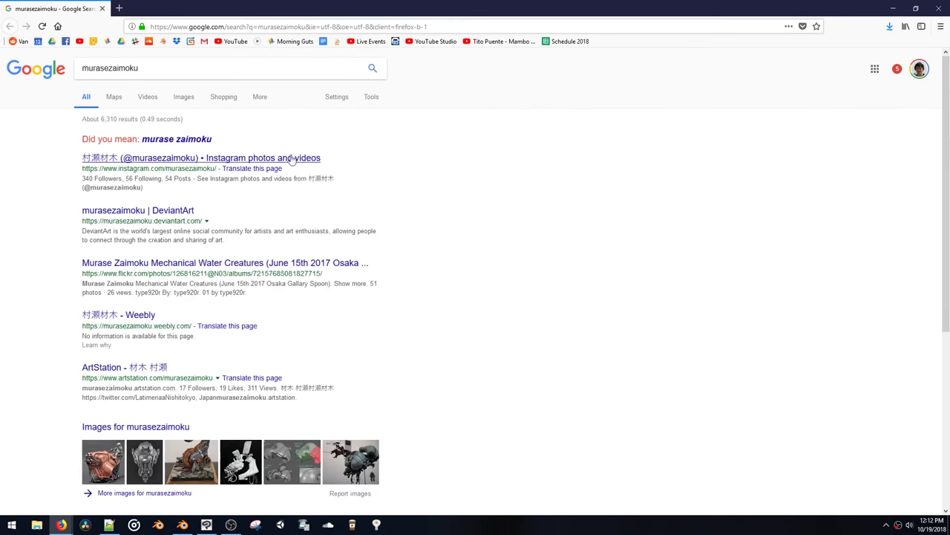
pyautogui.click(199, 158)
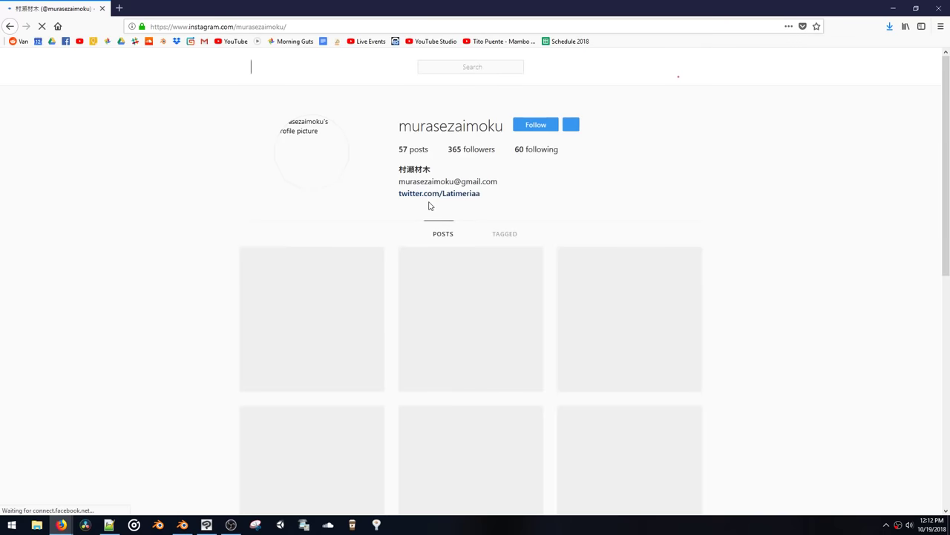
# Step: Examine the artist's posts of the grey wheeled vehicle, the fish sculpture by the window, and the cable-filled mechanical creature
pyautogui.click(484, 280)
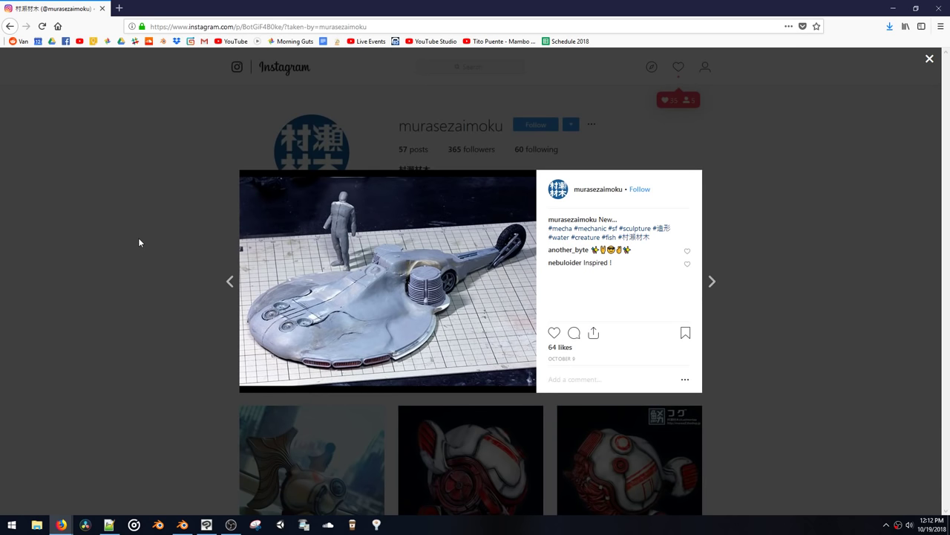
pyautogui.click(139, 242)
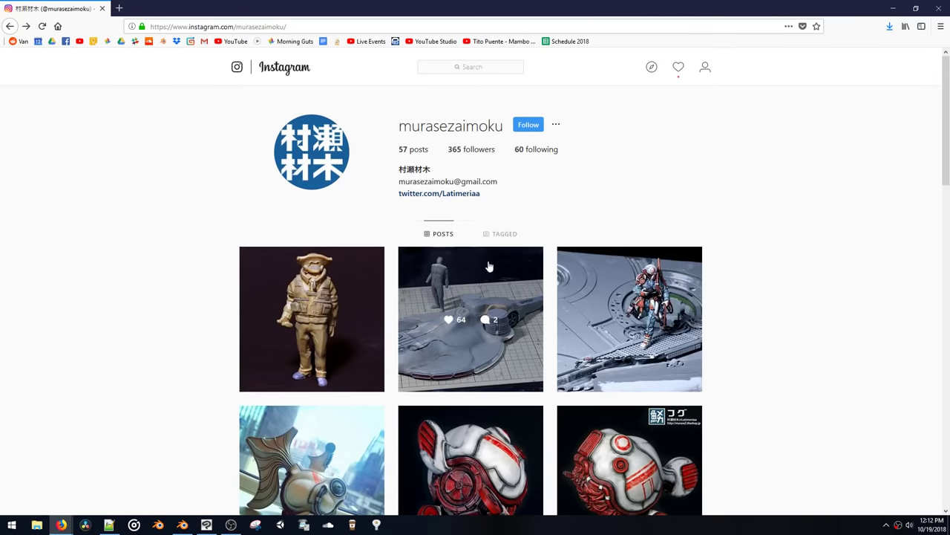
pyautogui.scroll(-3, 532, 284)
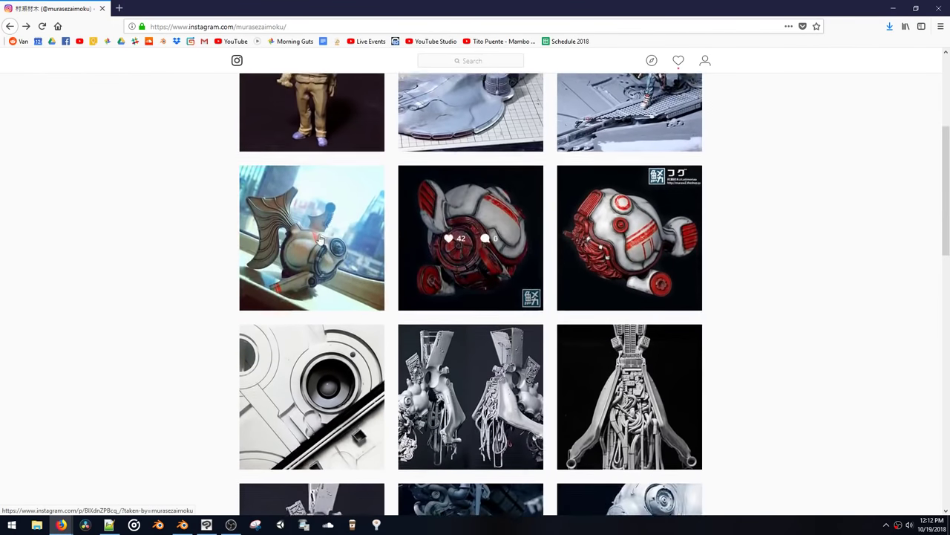
pyautogui.click(282, 217)
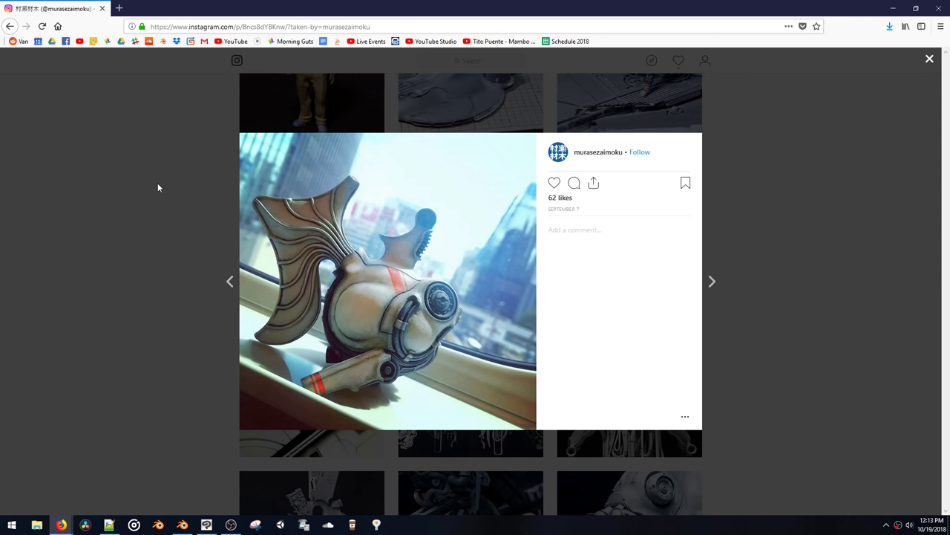
pyautogui.click(174, 293)
pyautogui.click(650, 375)
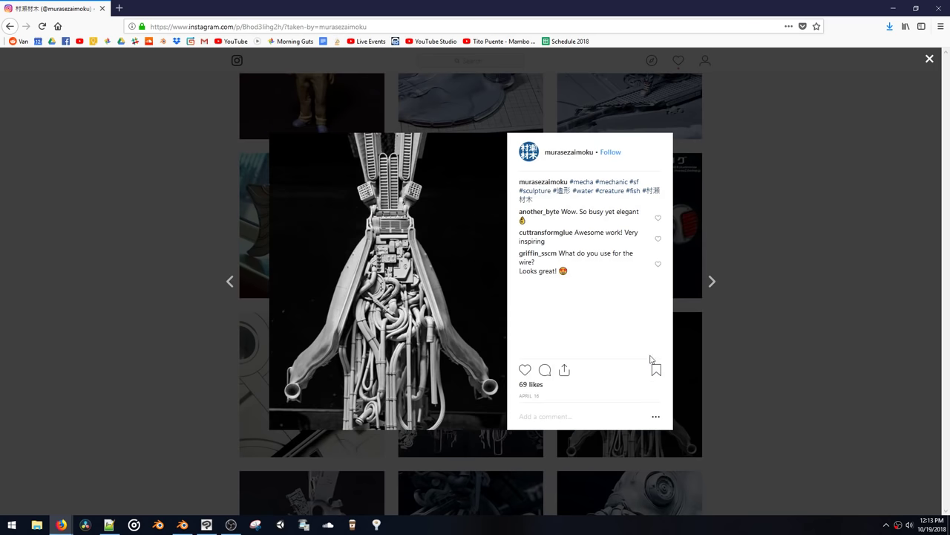
pyautogui.click(720, 305)
pyautogui.click(488, 346)
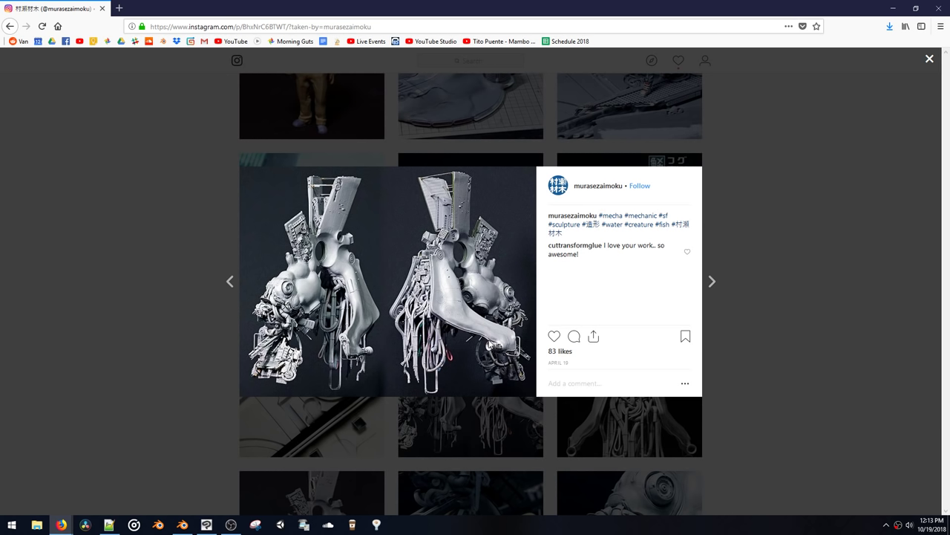
pyautogui.click(802, 236)
# Step: Browse the older posts, enlarging the green Gundam kitbash and the group of red and grey mechs
pyautogui.scroll(-4, 780, 250)
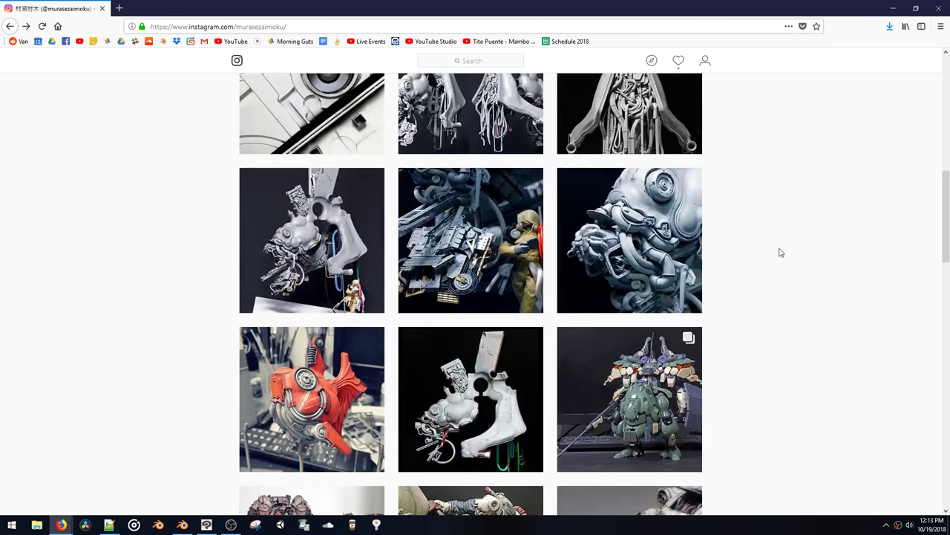
pyautogui.scroll(-2, 780, 252)
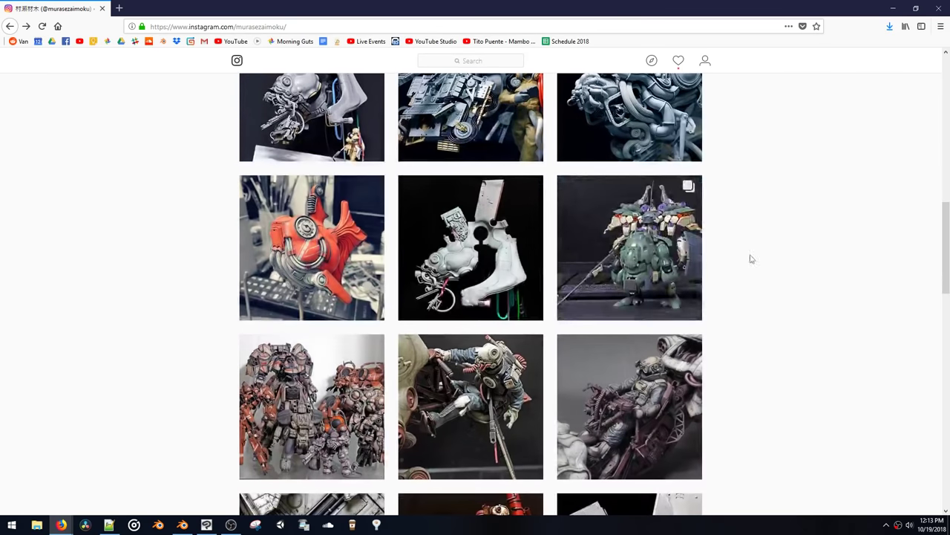
pyautogui.click(698, 272)
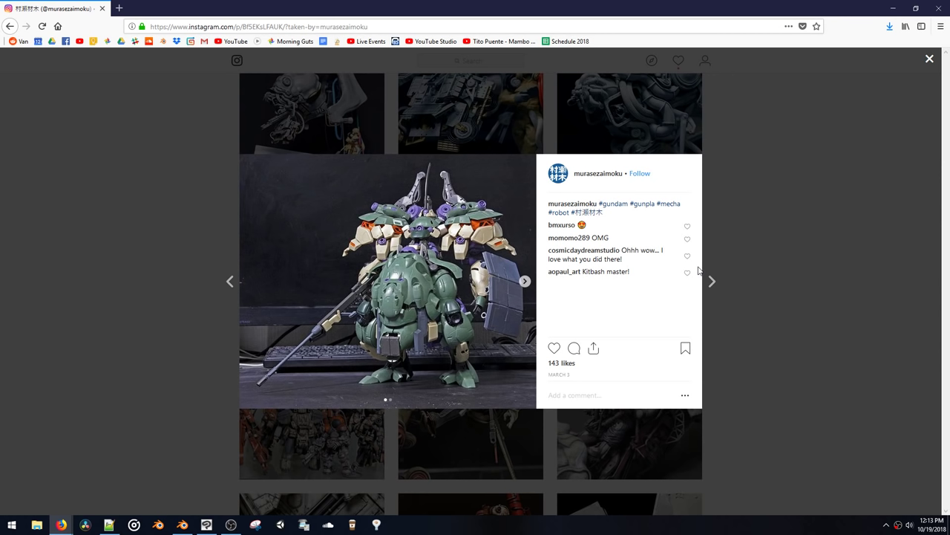
pyautogui.click(108, 342)
pyautogui.scroll(-1, 106, 339)
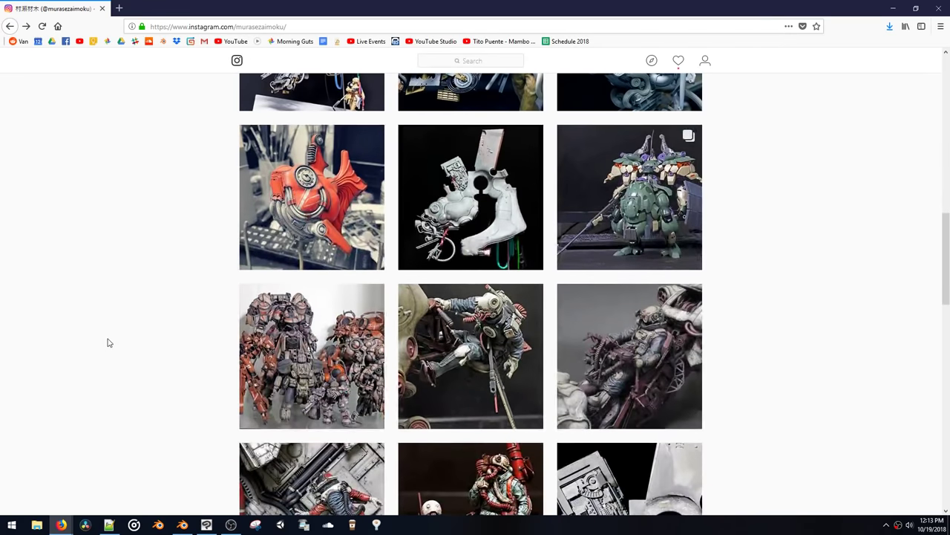
pyautogui.click(302, 302)
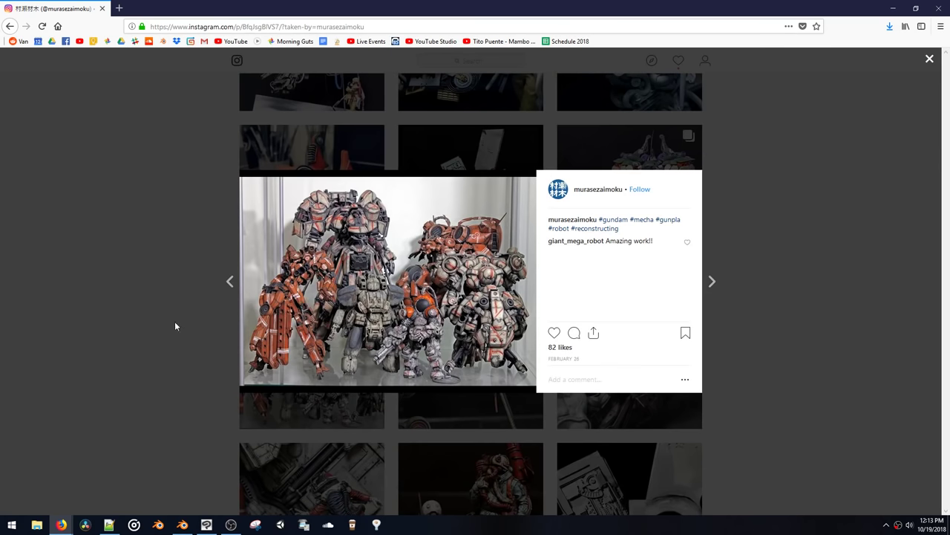
pyautogui.click(174, 326)
pyautogui.scroll(-4, 467, 327)
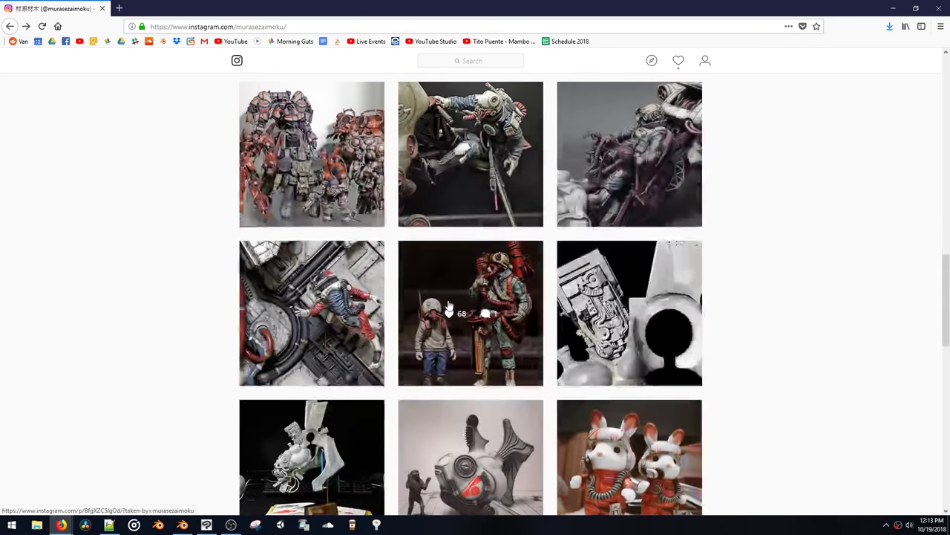
pyautogui.scroll(-6, 822, 278)
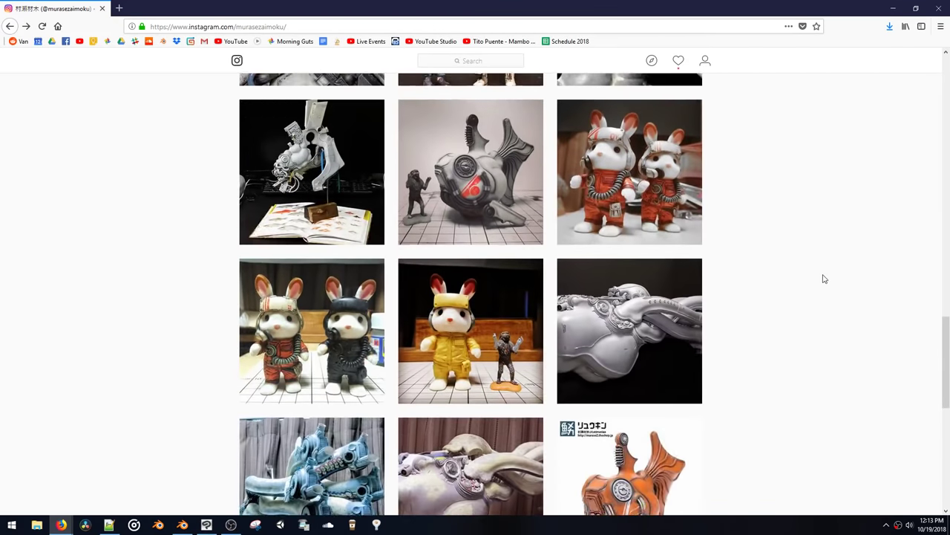
# Step: Enlarge the artist's posts of the blue sculpture with clustered exhausts and the purple fish sculpture with trailing tentacles
pyautogui.scroll(-2, 823, 279)
pyautogui.scroll(-2, 823, 276)
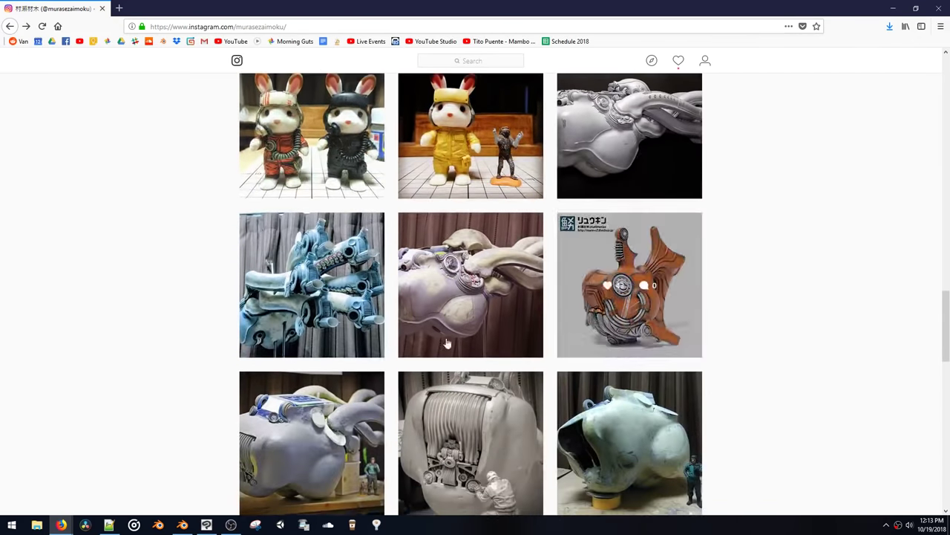
pyautogui.click(327, 326)
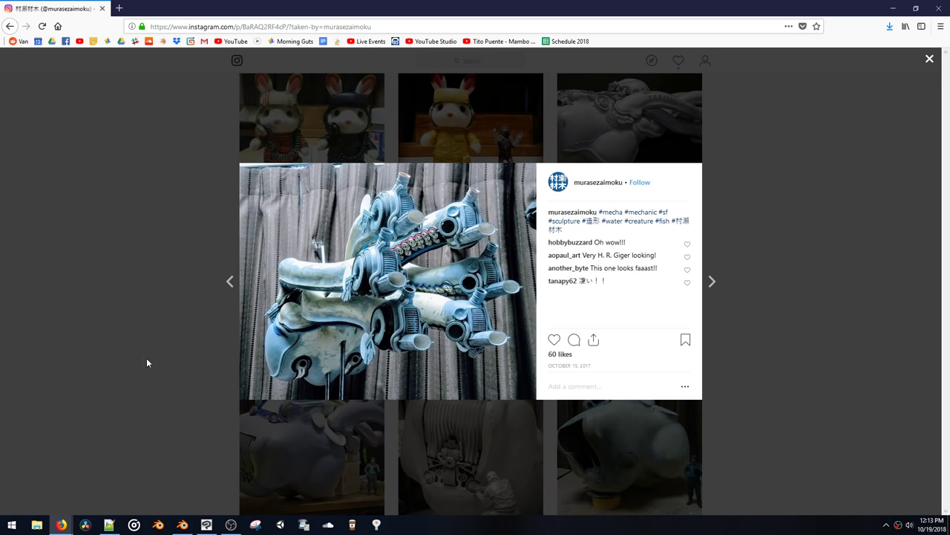
pyautogui.click(138, 305)
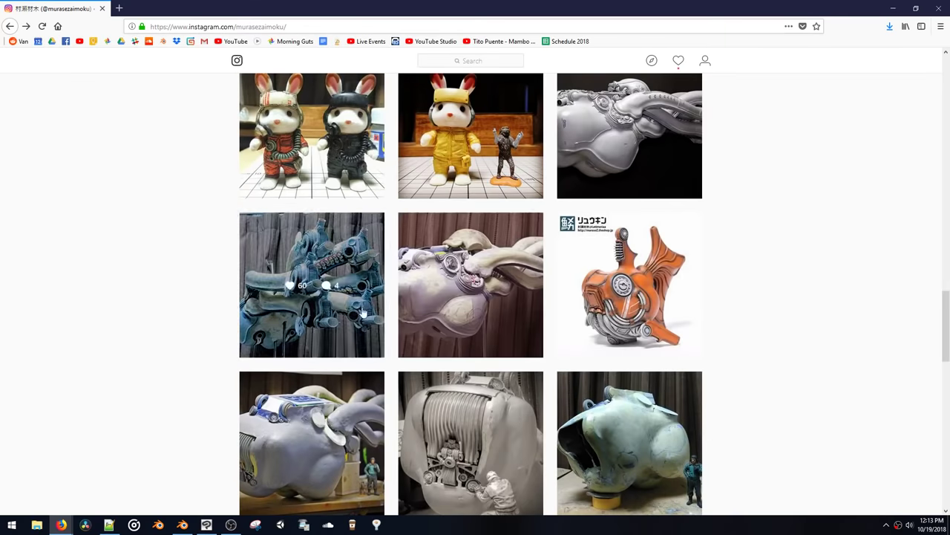
pyautogui.click(444, 306)
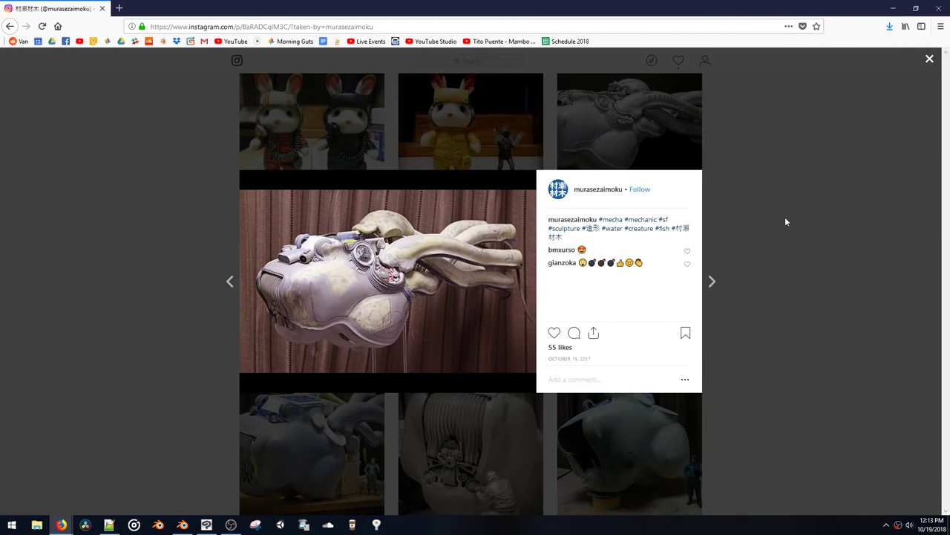
pyautogui.click(775, 219)
# Step: Browse to the artist's oldest posts, enlarging the red-and-white mechanical bust and its unpainted version
pyautogui.scroll(-3, 772, 222)
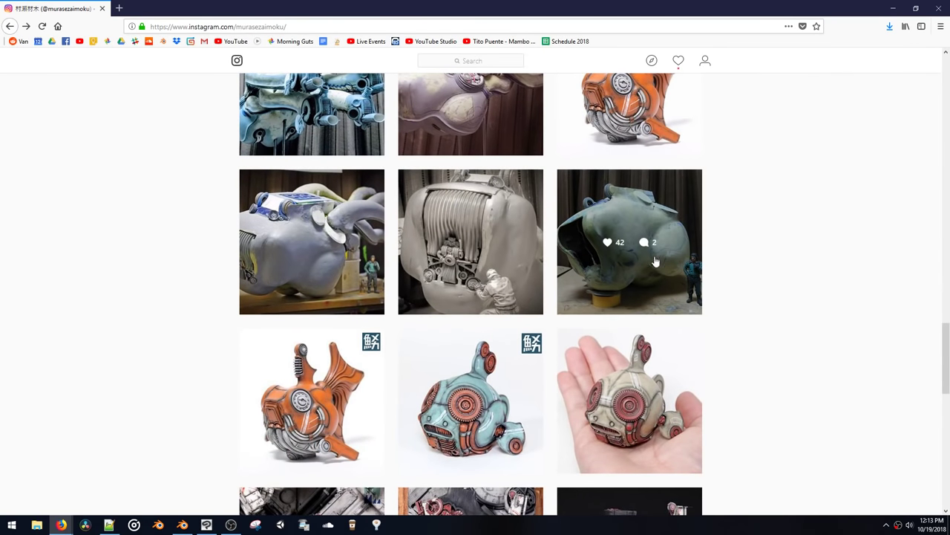
pyautogui.scroll(-5, 640, 268)
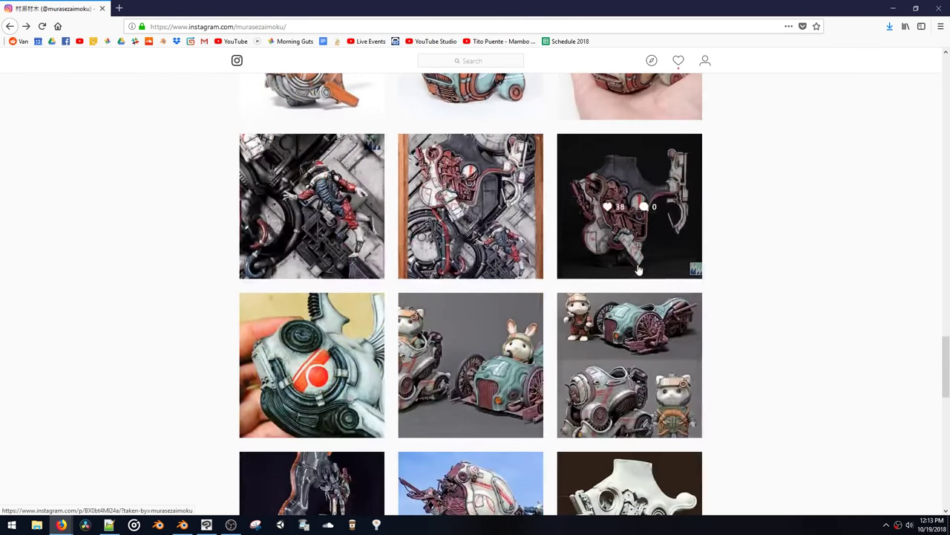
pyautogui.click(662, 242)
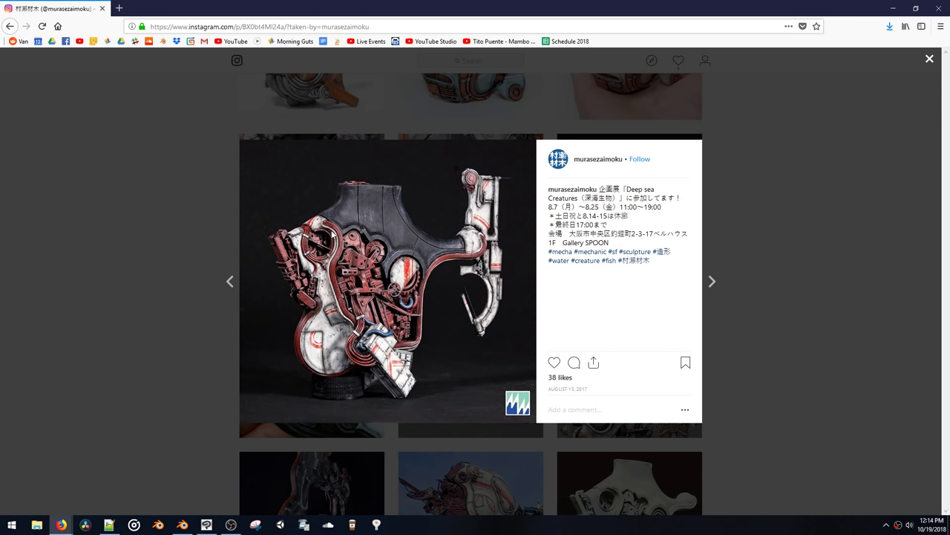
pyautogui.click(154, 208)
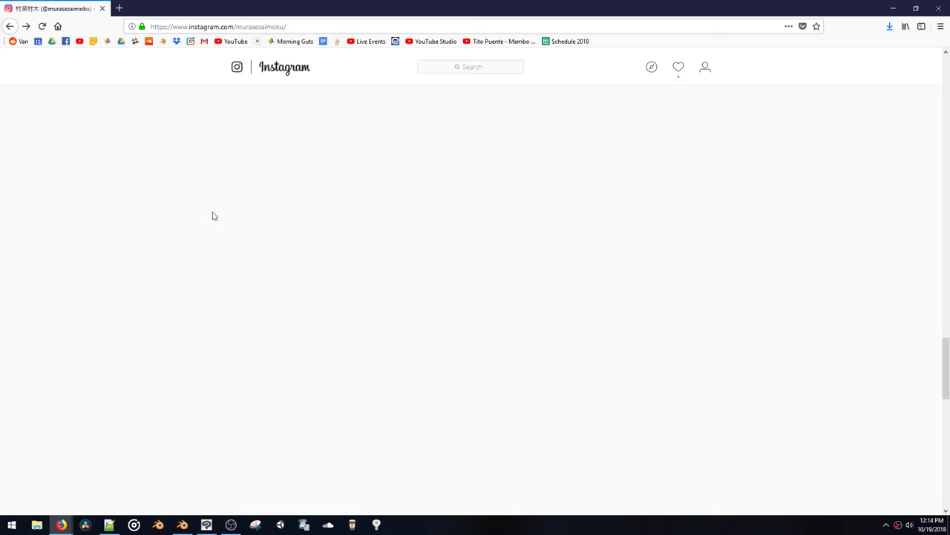
pyautogui.scroll(-5, 679, 291)
pyautogui.click(678, 291)
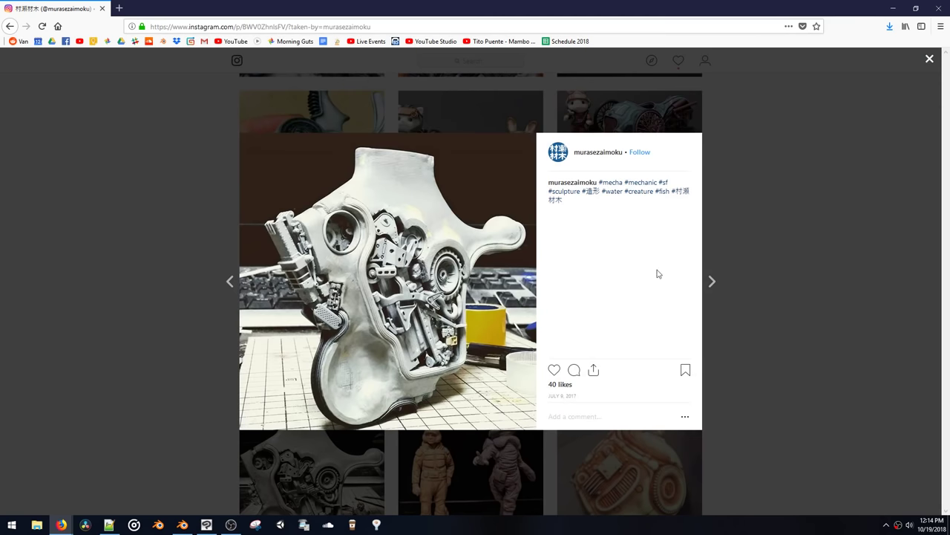
pyautogui.click(797, 227)
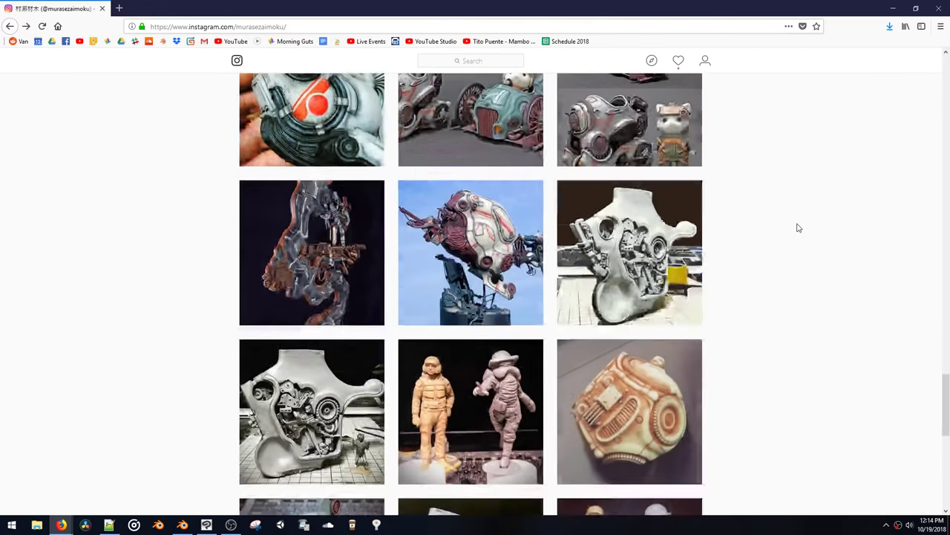
pyautogui.scroll(-8, 797, 227)
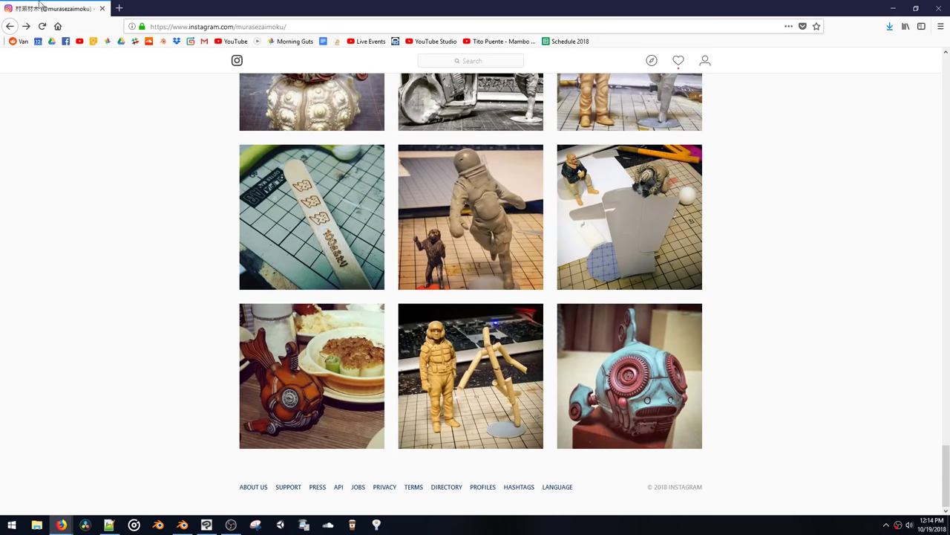
# Step: Close the Instagram page and catch up on the newest live chat messages
pyautogui.middleClick(52, 5)
pyautogui.scroll(-2, 846, 272)
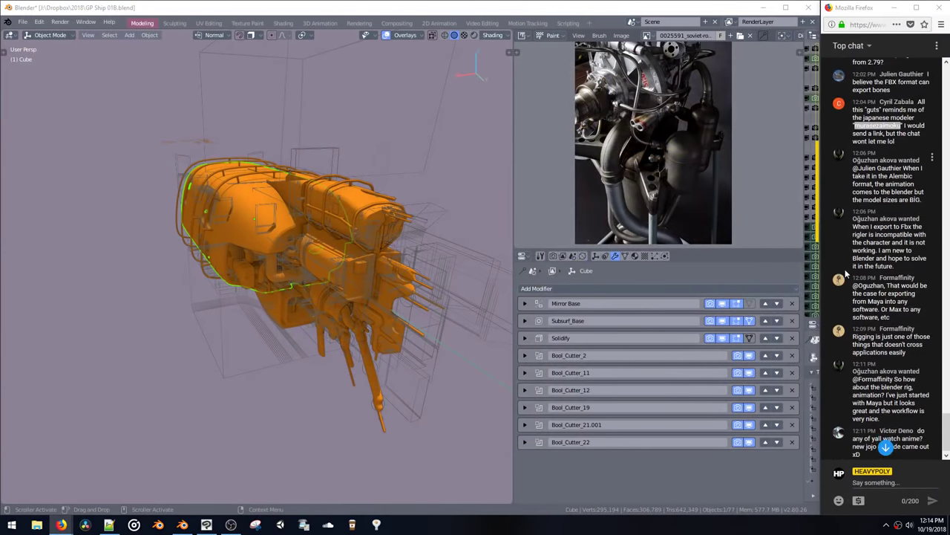
pyautogui.scroll(-2, 845, 268)
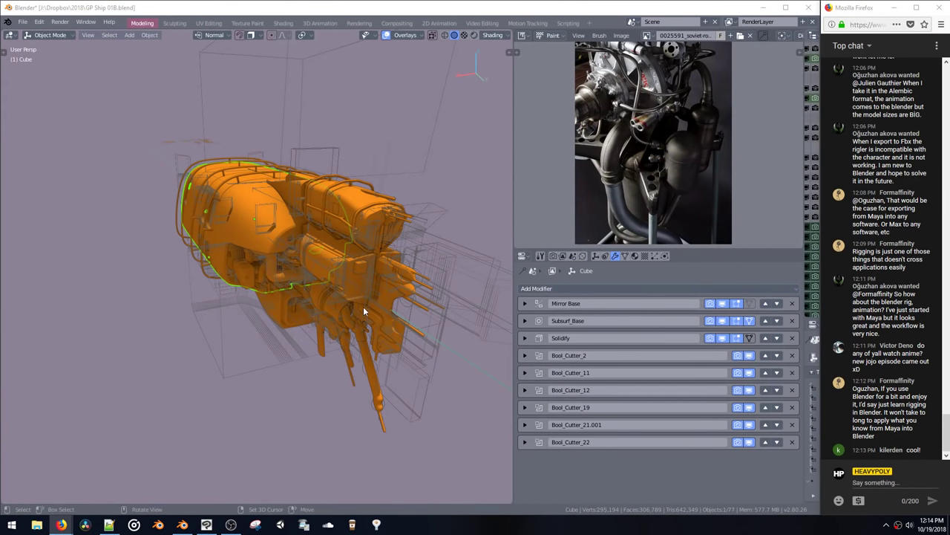
# Step: Switch to Blender and hide the boolean cutter objects around the ship
pyautogui.click(385, 342)
pyautogui.moveTo(392, 343); pyautogui.dragTo(426, 307, button='middle')
pyautogui.press('h')
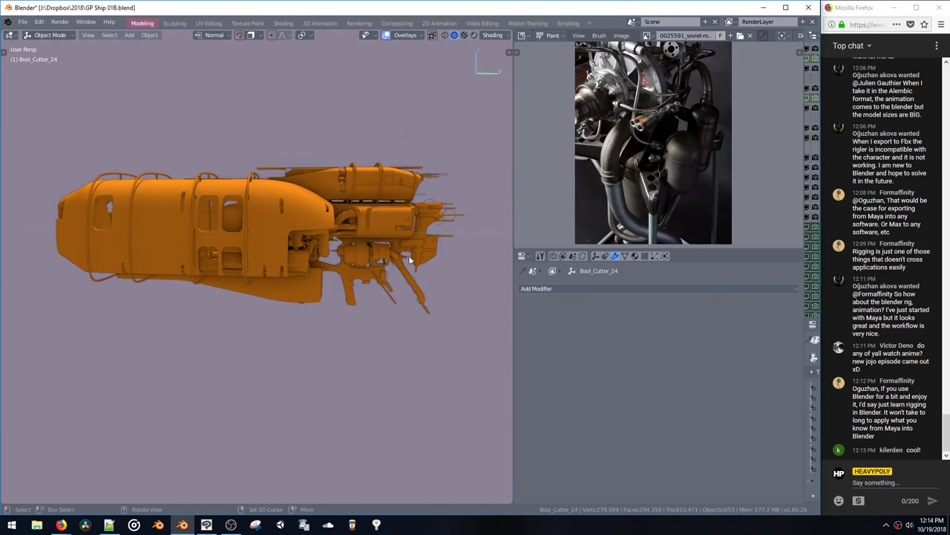
# Step: Preview the ship in Material shading and switch the viewport to Rendered shading
pyautogui.moveTo(409, 256); pyautogui.dragTo(397, 301, button='middle')
pyautogui.press('z')
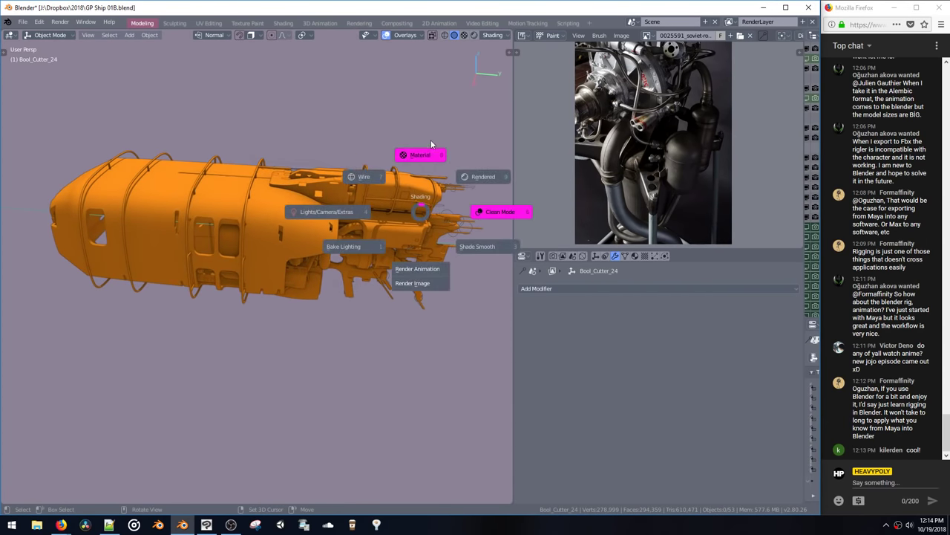
pyautogui.click(431, 145)
pyautogui.moveTo(429, 167)
pyautogui.mouseDown(button='middle')
pyautogui.moveTo(404, 138)
pyautogui.moveTo(399, 171)
pyautogui.mouseUp(button='middle')
pyautogui.press('z')
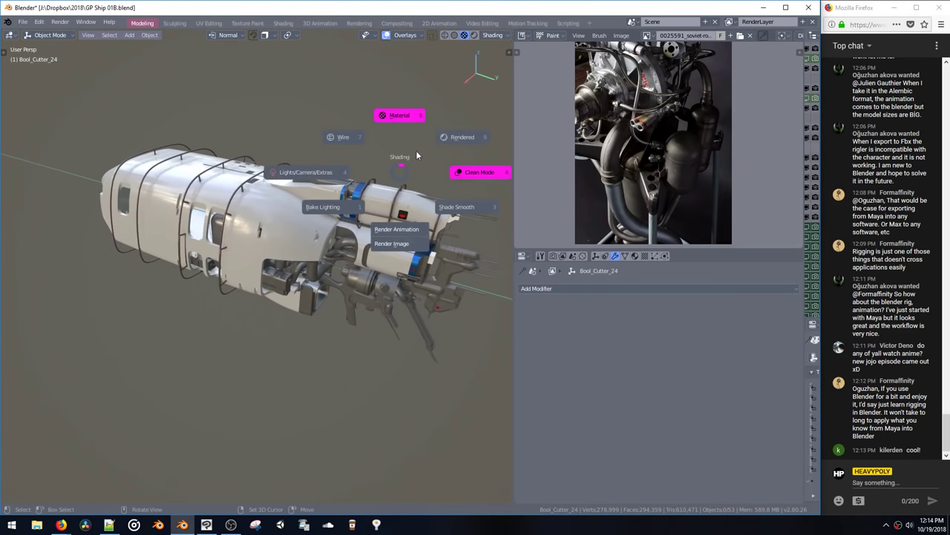
pyautogui.click(453, 131)
pyautogui.moveTo(452, 129)
pyautogui.mouseDown(button='middle')
pyautogui.moveTo(437, 138)
pyautogui.moveTo(329, 117)
pyautogui.moveTo(335, 111)
pyautogui.moveTo(394, 146)
pyautogui.mouseUp(button='middle')
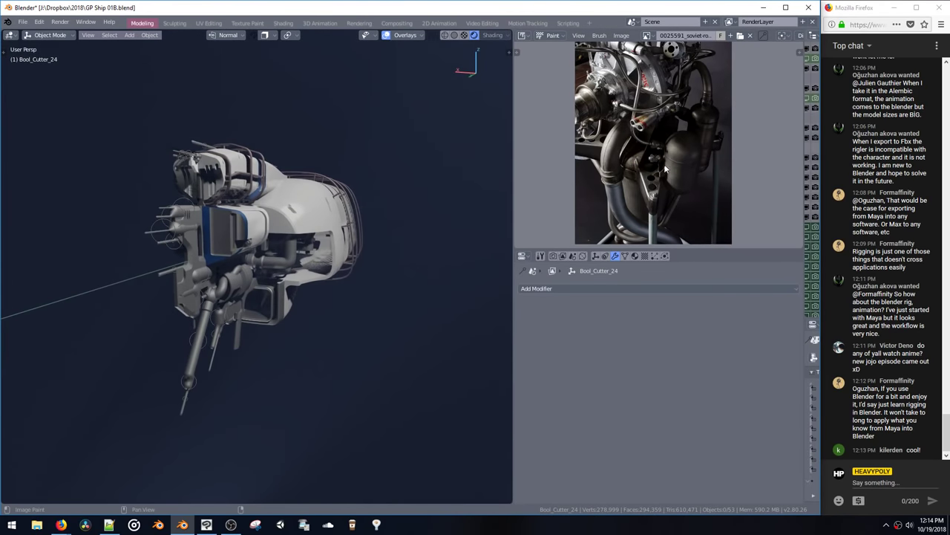
# Step: Widen the Outliner area, select Cube.011 and look through the whole object list
pyautogui.moveTo(803, 191); pyautogui.dragTo(614, 191)
pyautogui.click(735, 34)
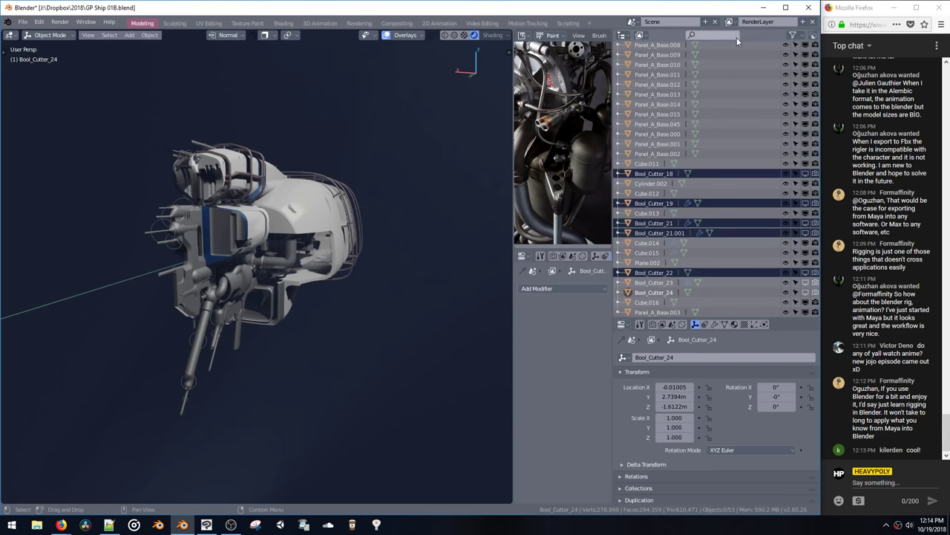
pyautogui.click(645, 163)
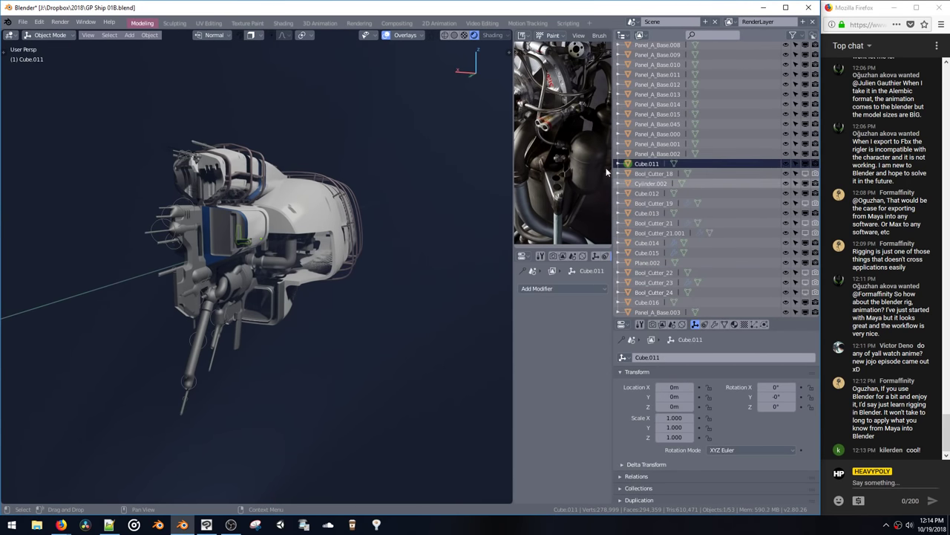
pyautogui.scroll(8, 674, 212)
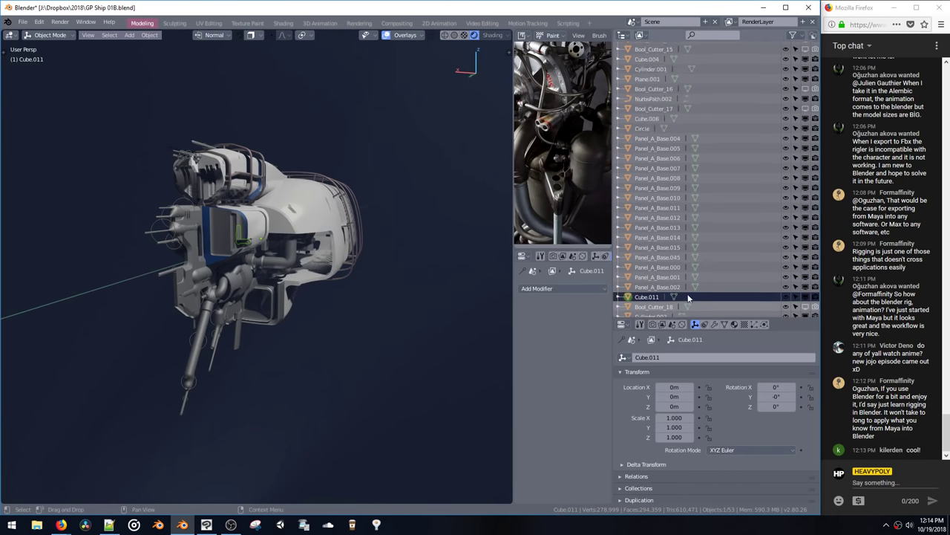
pyautogui.scroll(7, 676, 212)
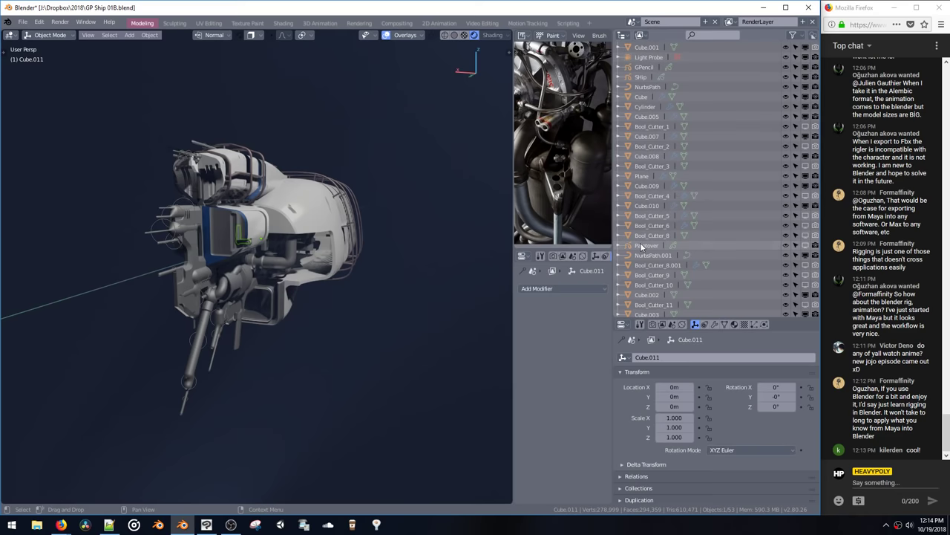
pyautogui.scroll(-2, 649, 245)
pyautogui.scroll(-2, 654, 219)
pyautogui.scroll(-8, 658, 215)
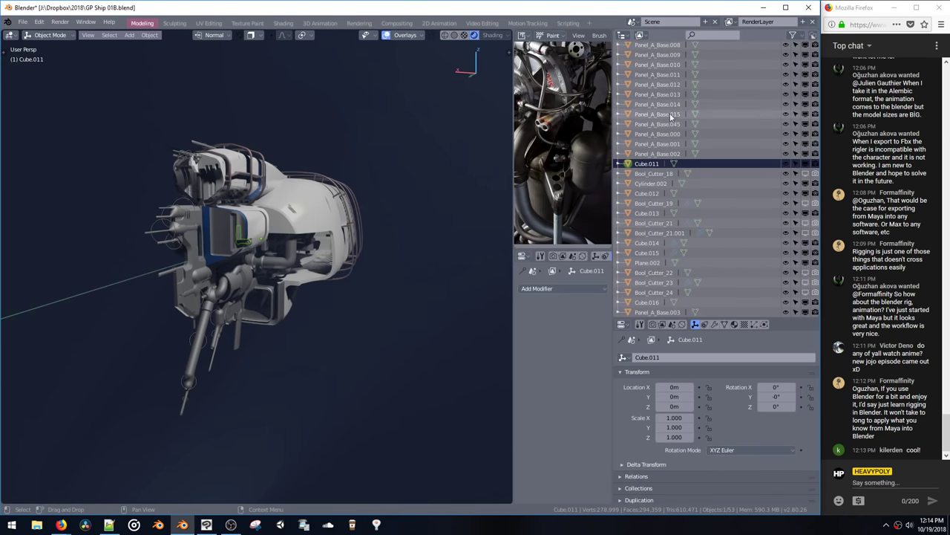
pyautogui.scroll(10, 668, 215)
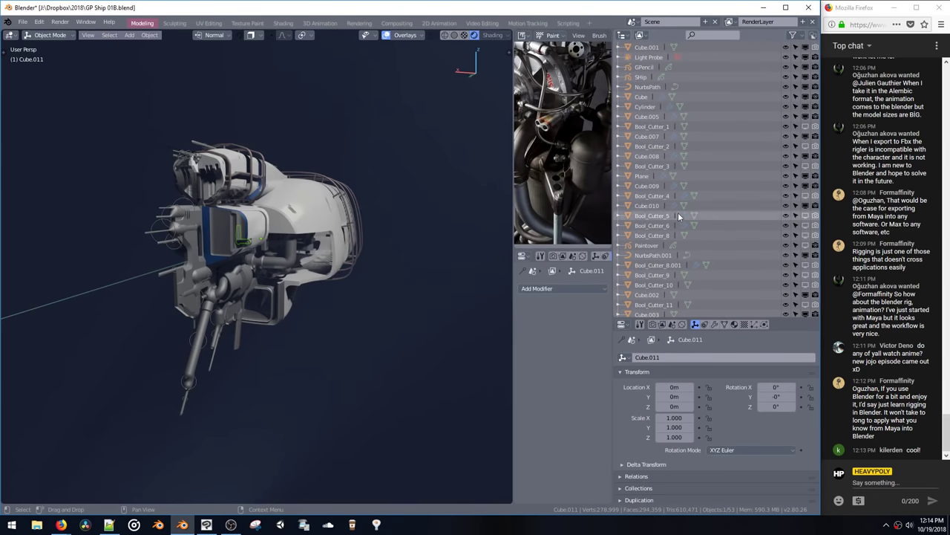
# Step: Set the Outliner filter to include objects and lights but leave out meshes
pyautogui.click(793, 36)
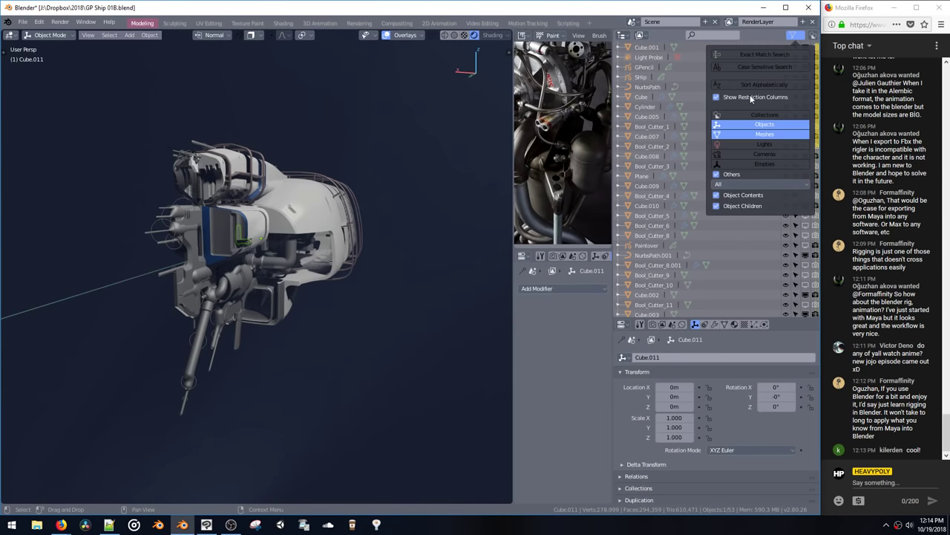
pyautogui.click(741, 143)
pyautogui.click(738, 135)
pyautogui.click(737, 126)
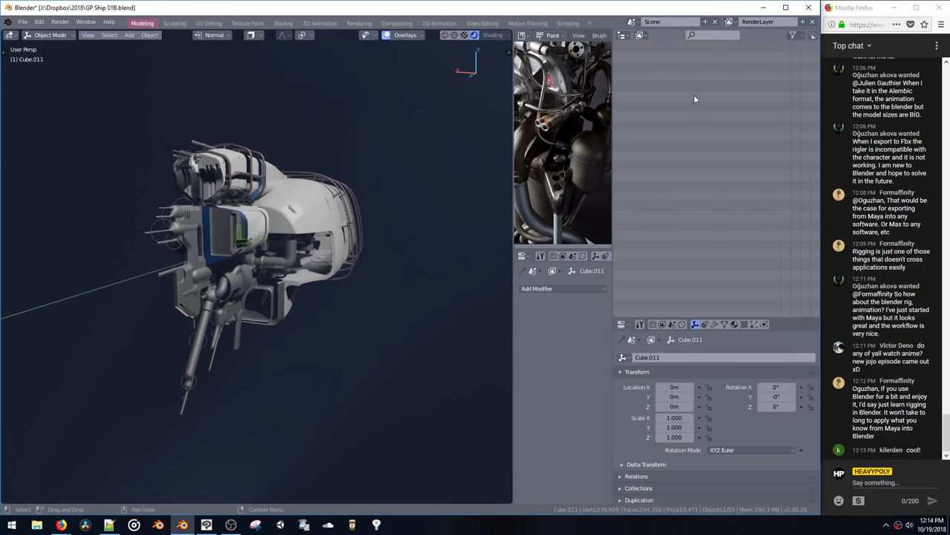
pyautogui.click(794, 35)
pyautogui.click(742, 145)
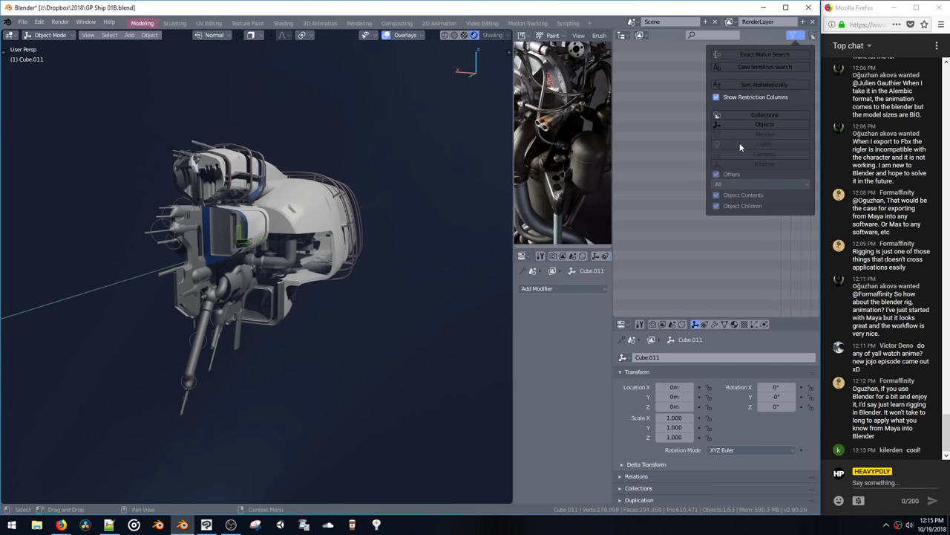
pyautogui.click(742, 145)
pyautogui.click(736, 124)
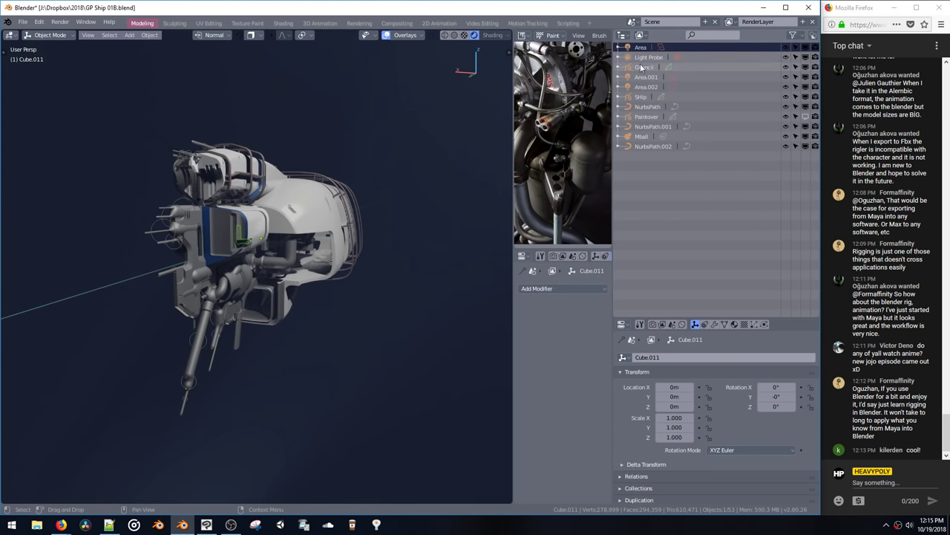
# Step: Select the Area.002 light and raise it beneath the ship to about X 1.96 m, Y -0.03 m, Z -2.50 m
pyautogui.click(647, 88)
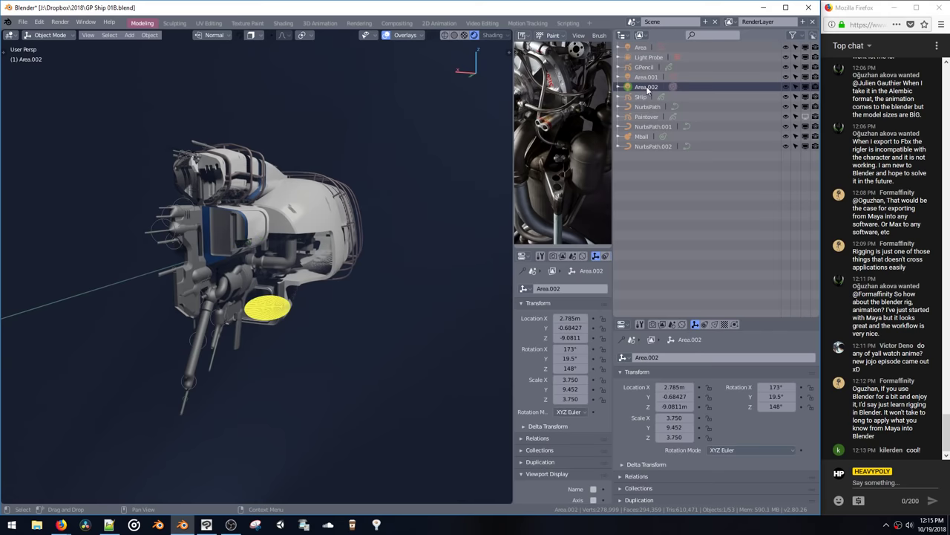
pyautogui.press('g')
pyautogui.click(310, 312)
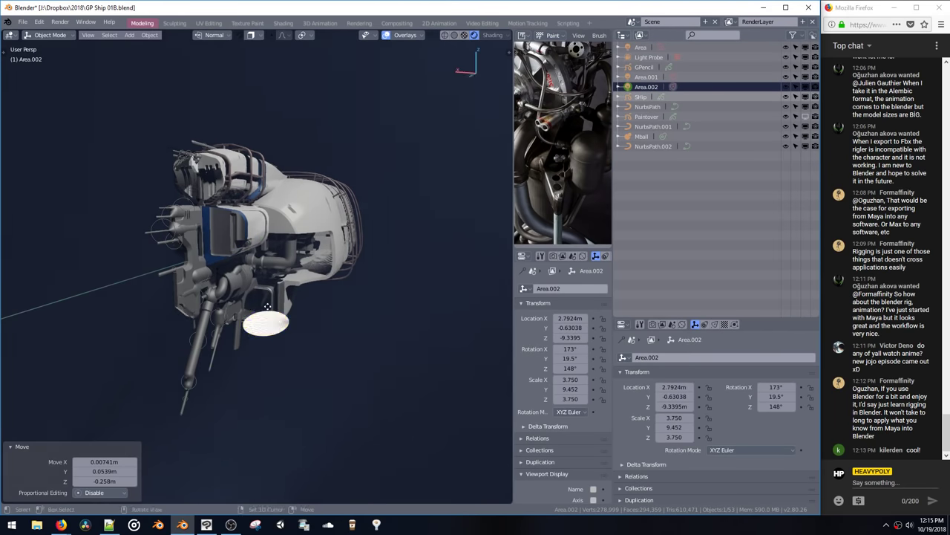
pyautogui.moveTo(297, 315); pyautogui.dragTo(378, 290, button='middle')
pyautogui.press('g')
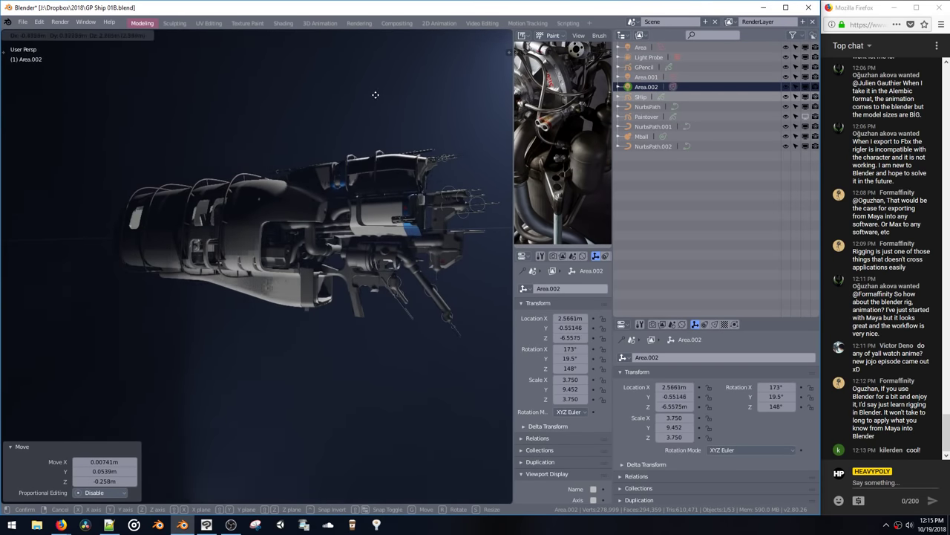
pyautogui.click(314, 382)
pyautogui.press('g')
pyautogui.click(373, 90)
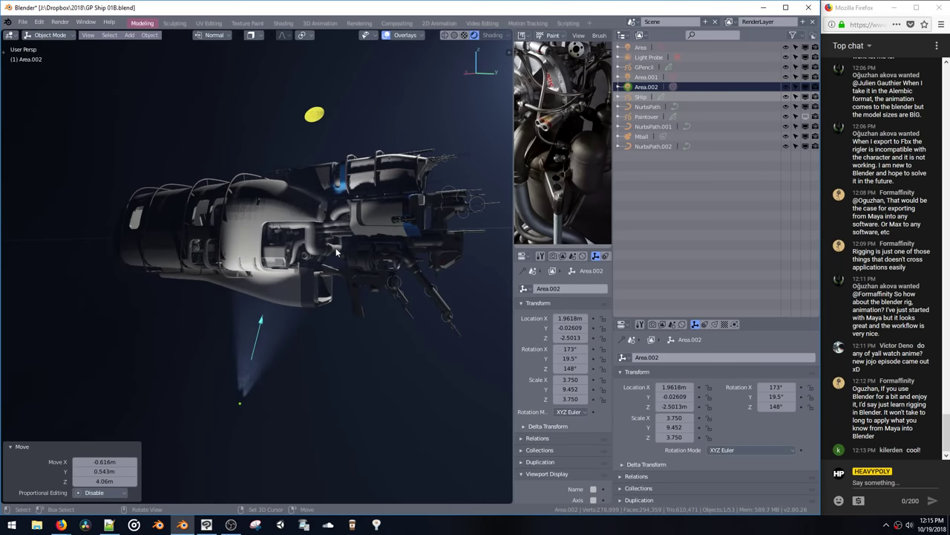
# Step: Reposition Area.002 below the ship at about X 2.80 m, Y 0.38 m, Z -4.90 m, finishing with a vertical move
pyautogui.press('g')
pyautogui.click(367, 244)
pyautogui.moveTo(367, 244); pyautogui.dragTo(319, 249, button='middle')
pyautogui.press('g')
pyautogui.moveTo(319, 249); pyautogui.dragTo(335, 319, button='middle')
pyautogui.click(267, 256)
pyautogui.press('g')
pyautogui.click(348, 319)
pyautogui.press('g')
pyautogui.press('z')
pyautogui.click(358, 301)
# Step: Select the Area.001 light and adjust its height along global Z, ending with a downward move of about 2.26 m
pyautogui.click(653, 77)
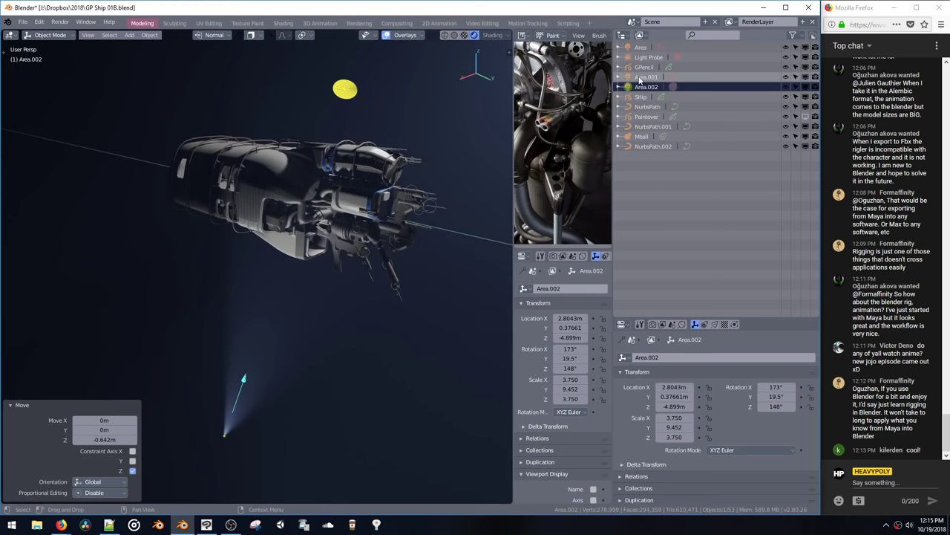
pyautogui.press('g')
pyautogui.press('z')
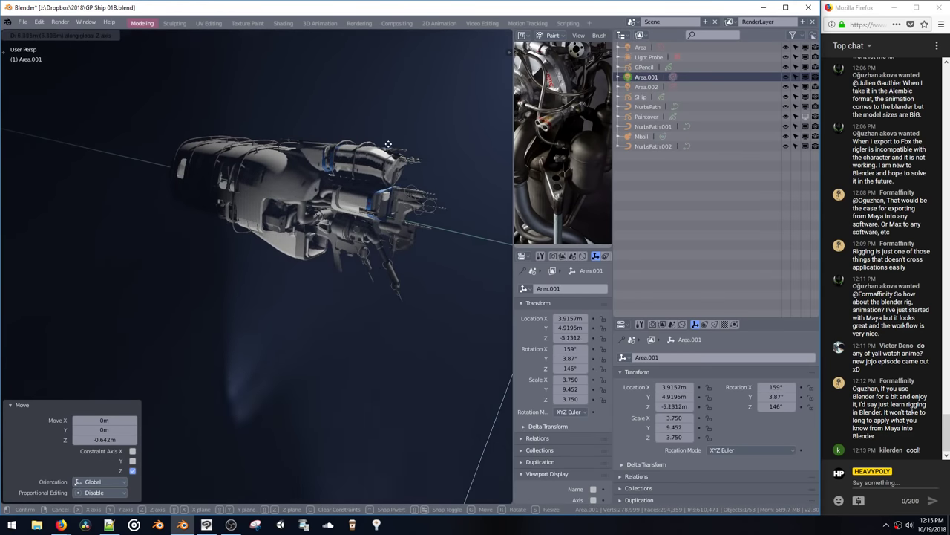
pyautogui.click(391, 230)
pyautogui.scroll(-3, 418, 297)
pyautogui.moveTo(390, 230); pyautogui.dragTo(380, 286, button='middle')
pyautogui.press('g')
pyautogui.press('z')
pyautogui.click(410, 238)
pyautogui.press('g')
pyautogui.press('z')
pyautogui.click(391, 331)
# Step: Move Area.001 below the ship's nose to about X 1.69 m, Y -3.38 m, Z -4.23 m
pyautogui.press('g')
pyautogui.press('z')
pyautogui.press('z')
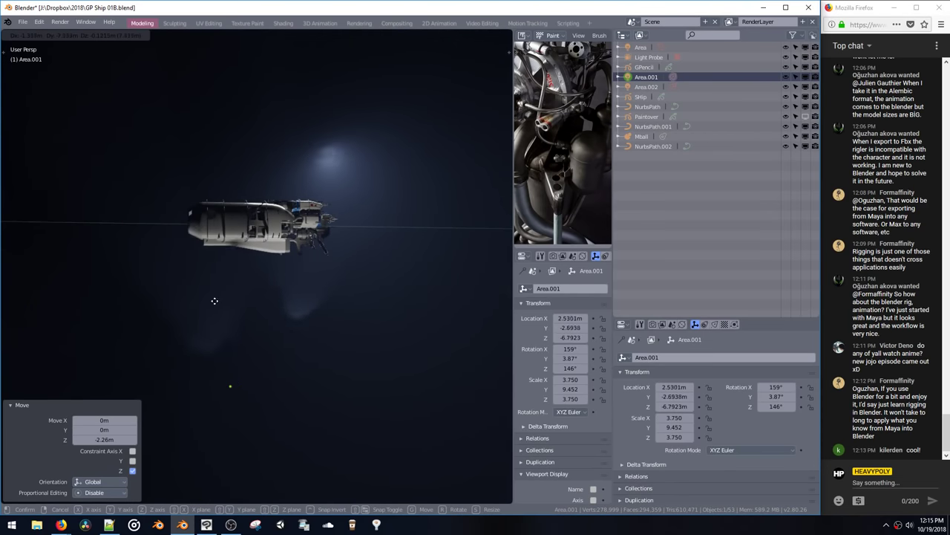
pyautogui.click(241, 236)
pyautogui.press('g')
pyautogui.moveTo(241, 236); pyautogui.dragTo(282, 320, button='middle')
pyautogui.click(249, 241)
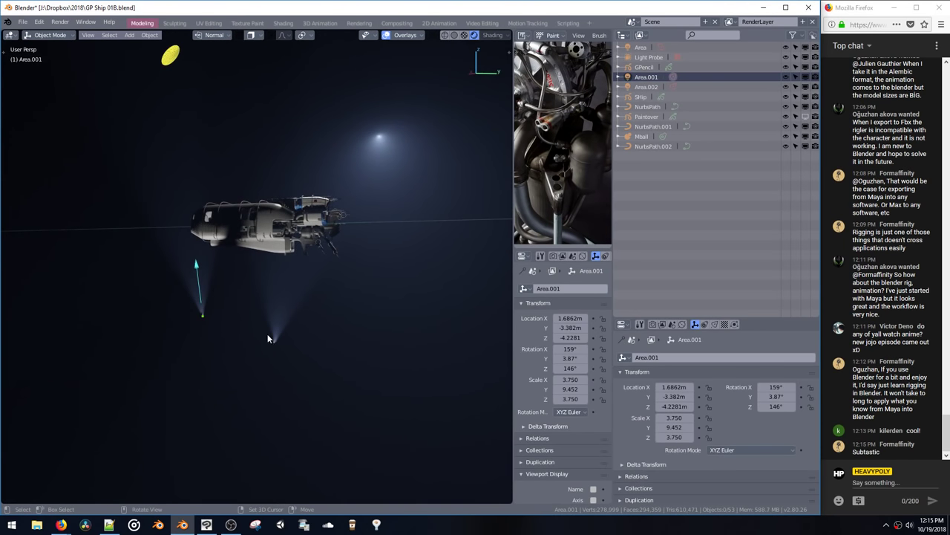
# Step: Select the Area.002 light and reposition it below the ship's rear to about X 2.48 m, Y 1.20 m, Z -4.04 m
pyautogui.click(646, 86)
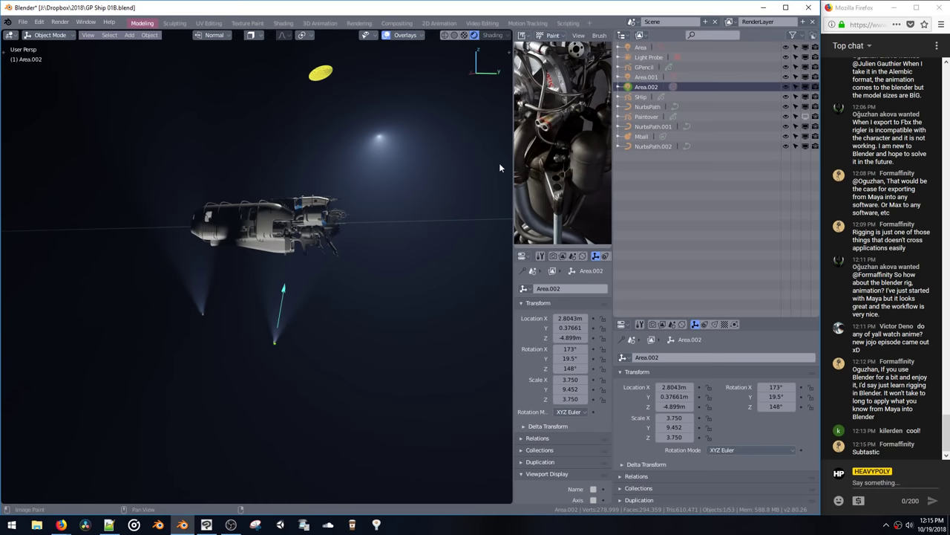
pyautogui.press('g')
pyautogui.click(334, 327)
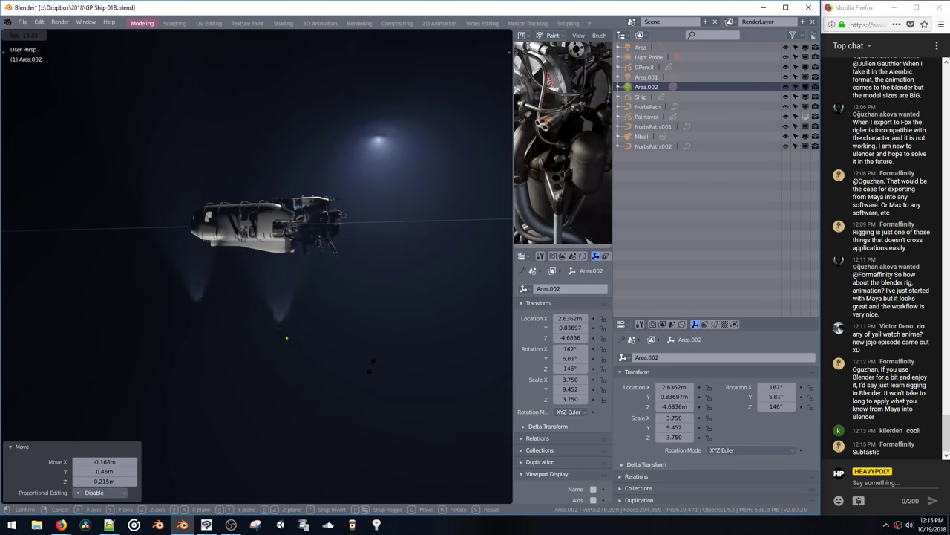
pyautogui.click(364, 383)
pyautogui.press('g')
pyautogui.click(372, 321)
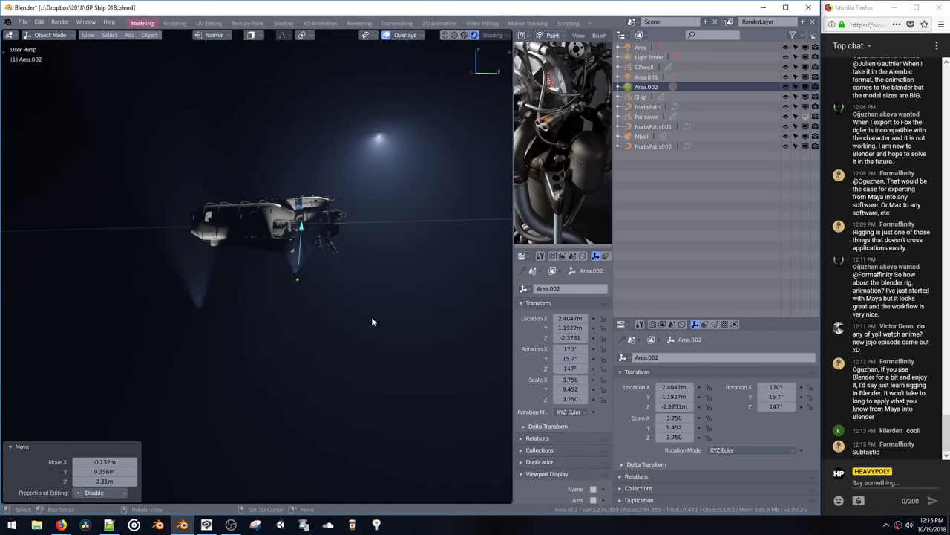
pyautogui.press('g')
pyautogui.click(371, 379)
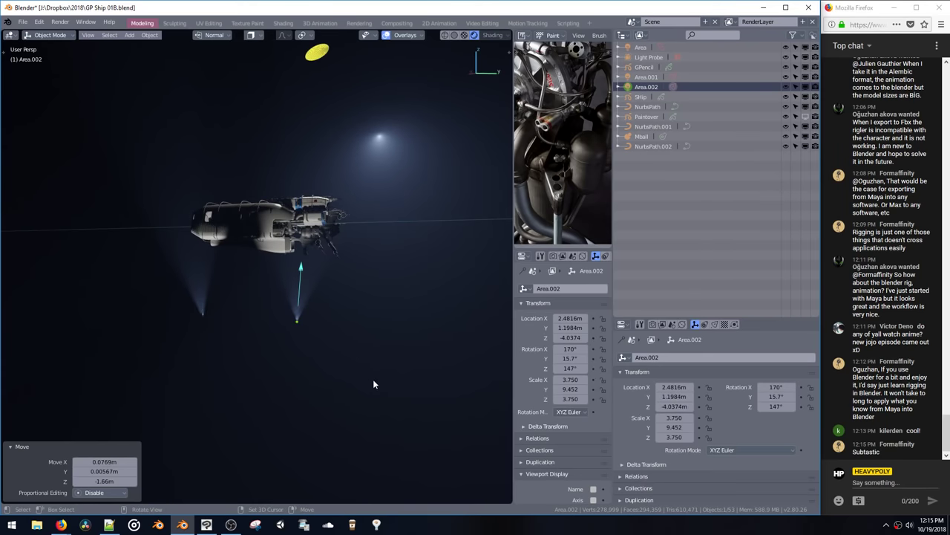
# Step: Rotate Area.002 to about 166°, 10.2°, 146° and shift it about -0.35 m along global X
pyautogui.press('r')
pyautogui.click(373, 368)
pyautogui.moveTo(373, 366); pyautogui.dragTo(287, 343, button='middle')
pyautogui.press('g')
pyautogui.moveTo(289, 342); pyautogui.dragTo(394, 352, button='middle')
pyautogui.click(297, 344)
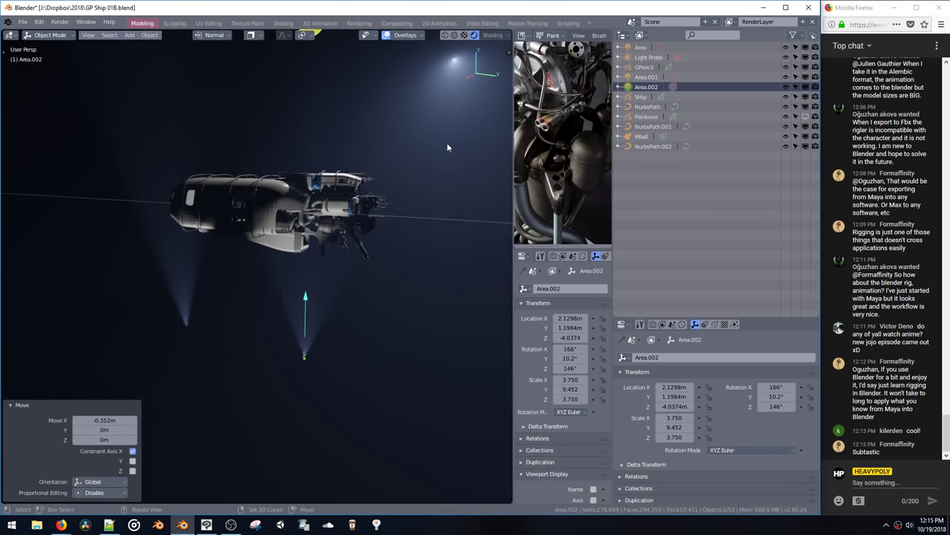
# Step: Select the Area light behind the ship, try the Sun type, and change it to a Point light
pyautogui.moveTo(447, 147); pyautogui.dragTo(587, 136, button='middle')
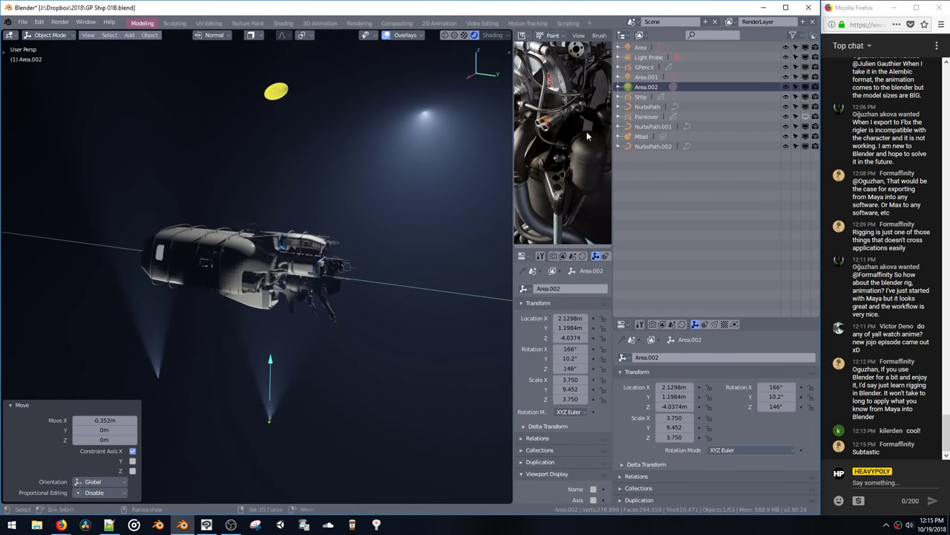
pyautogui.click(640, 47)
pyautogui.press('g')
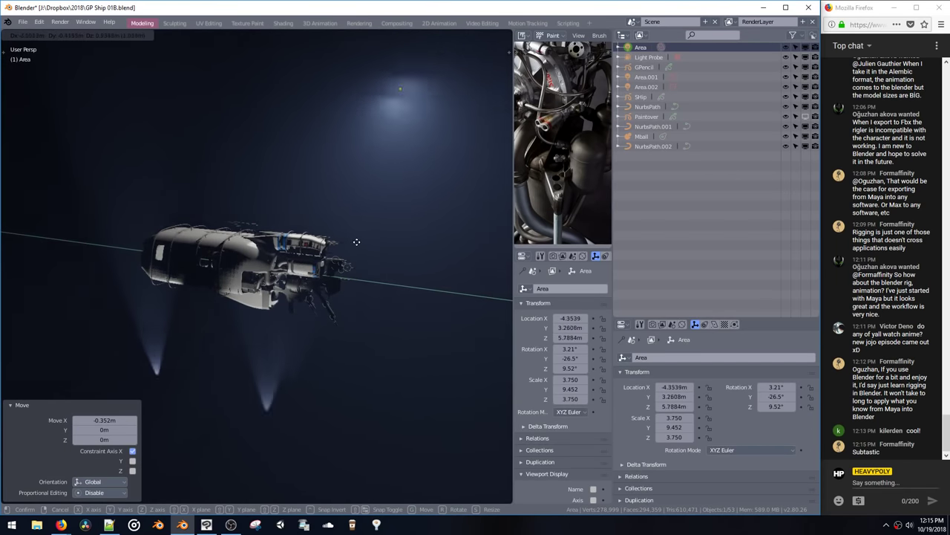
pyautogui.click(431, 474)
pyautogui.click(716, 324)
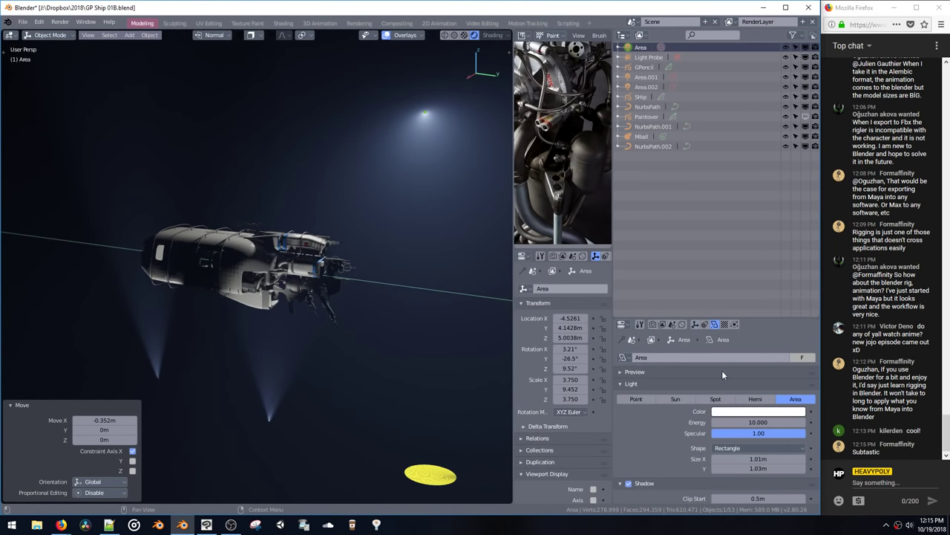
pyautogui.click(675, 400)
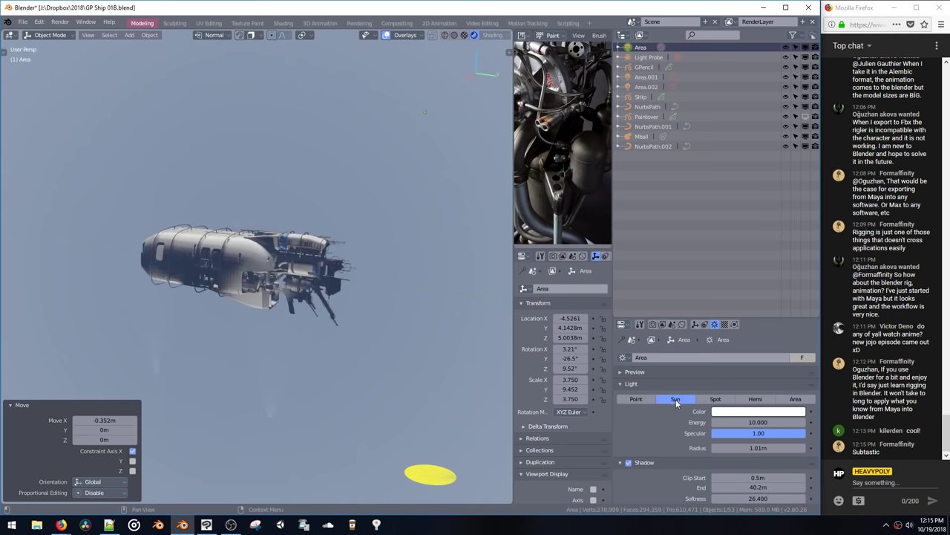
pyautogui.click(633, 399)
# Step: Move the point light close behind the ship to about X -2.76 m, Y 0.68 m, Z 0.41 m and colour it blue
pyautogui.press('g')
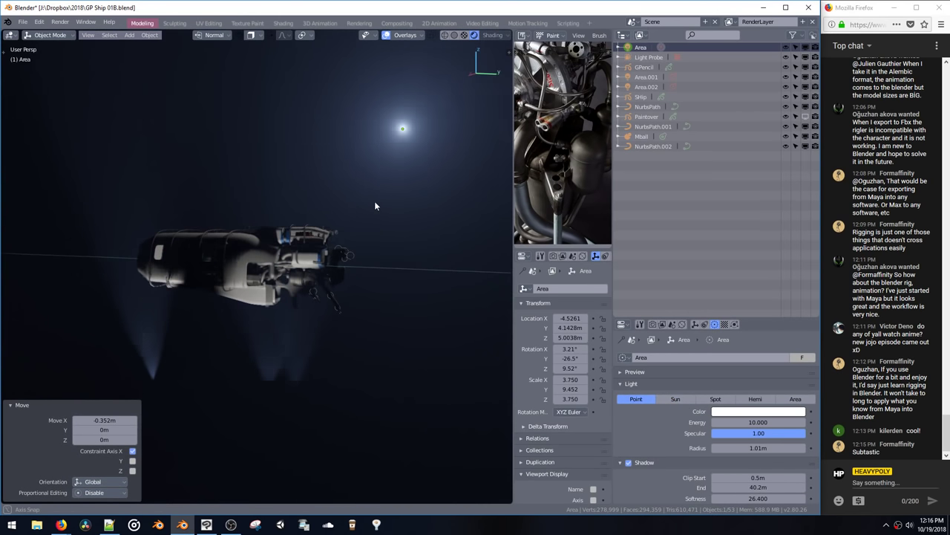
pyautogui.click(301, 299)
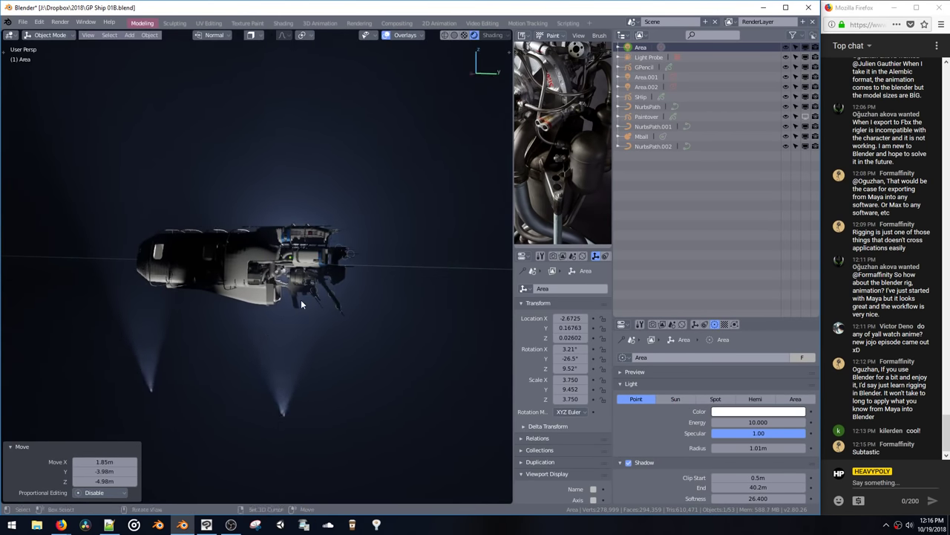
pyautogui.click(727, 413)
pyautogui.click(728, 275)
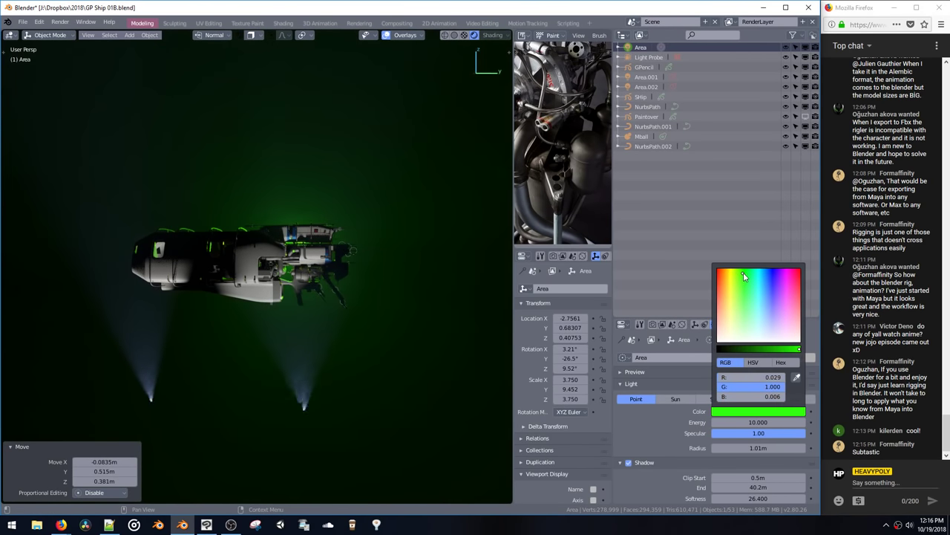
pyautogui.moveTo(766, 274)
pyautogui.mouseDown()
pyautogui.moveTo(784, 271)
pyautogui.moveTo(767, 272)
pyautogui.mouseUp()
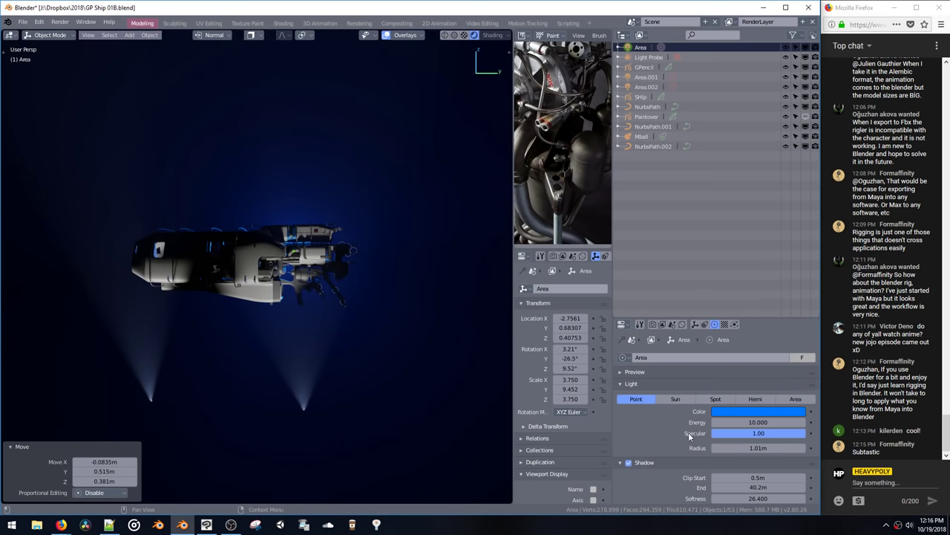
# Step: Set the blue point light's radius to 2.4 m and examine its effect on the engine section up close
pyautogui.scroll(-2, 689, 475)
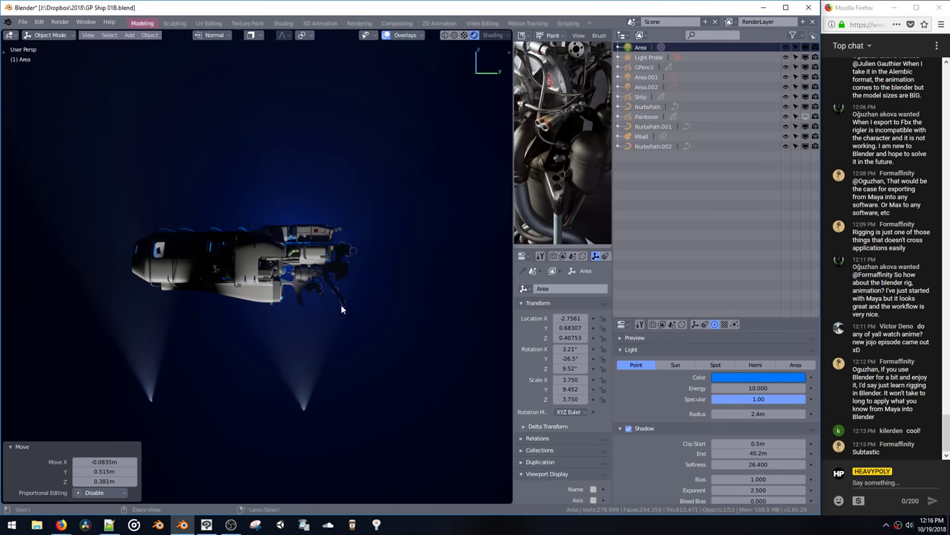
pyautogui.scroll(5, 341, 305)
pyautogui.moveTo(330, 239); pyautogui.dragTo(308, 242, button='middle')
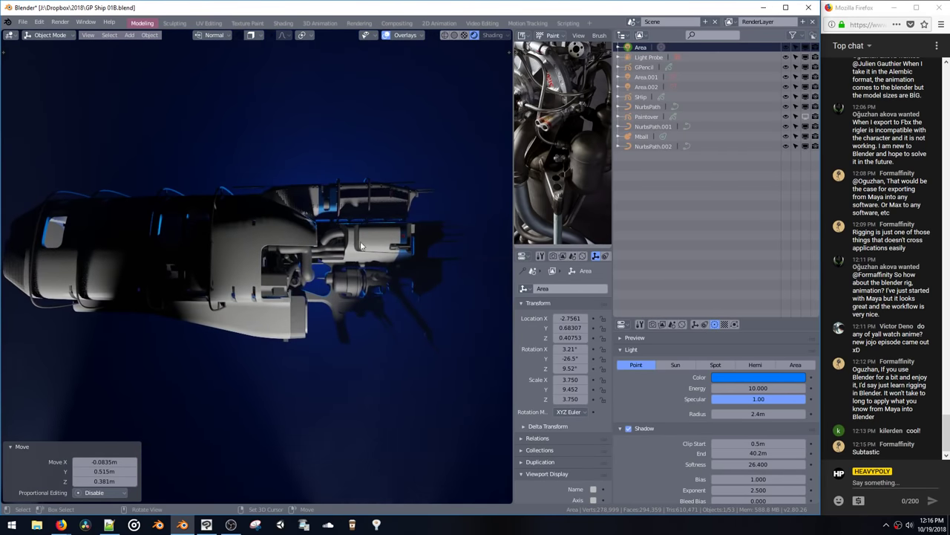
pyautogui.scroll(-3, 368, 256)
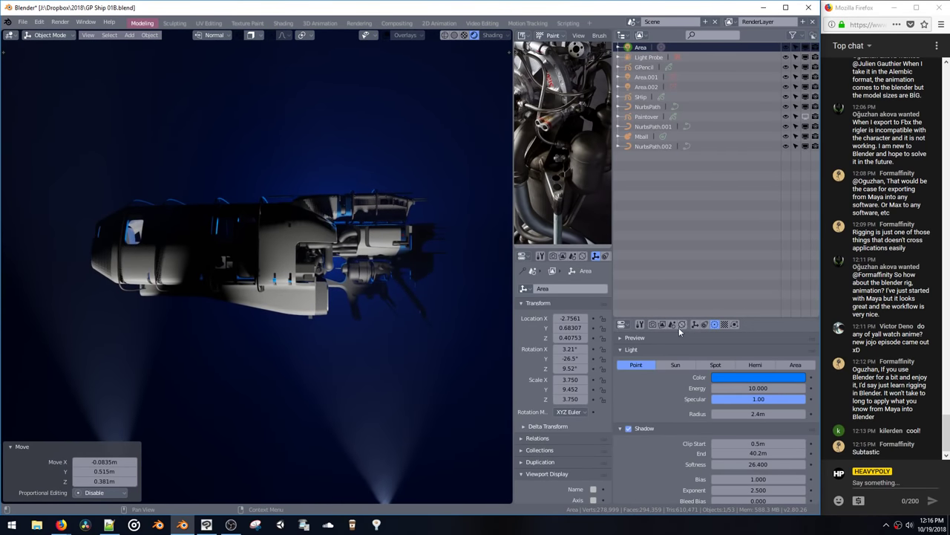
# Step: Check the World settings and replace the outliner with a node editor showing the World shader nodes
pyautogui.click(653, 324)
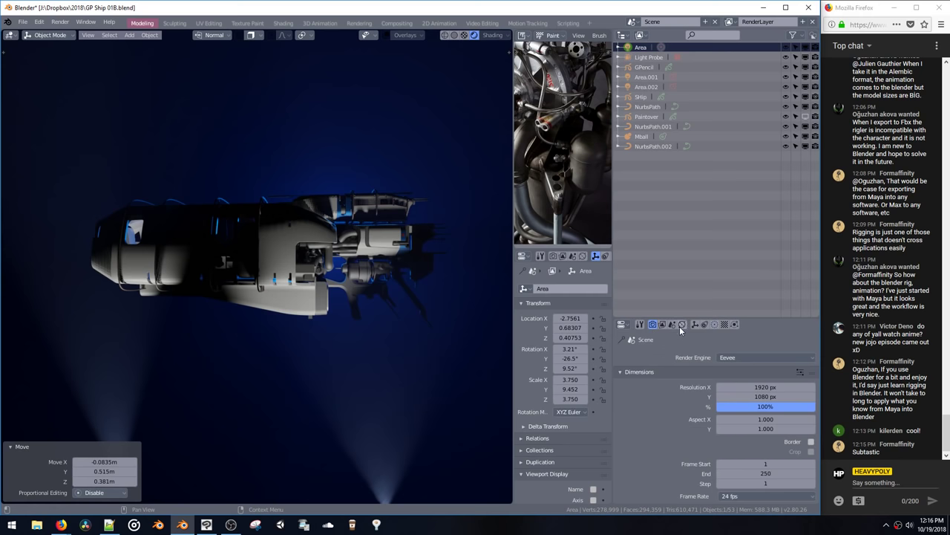
pyautogui.click(682, 324)
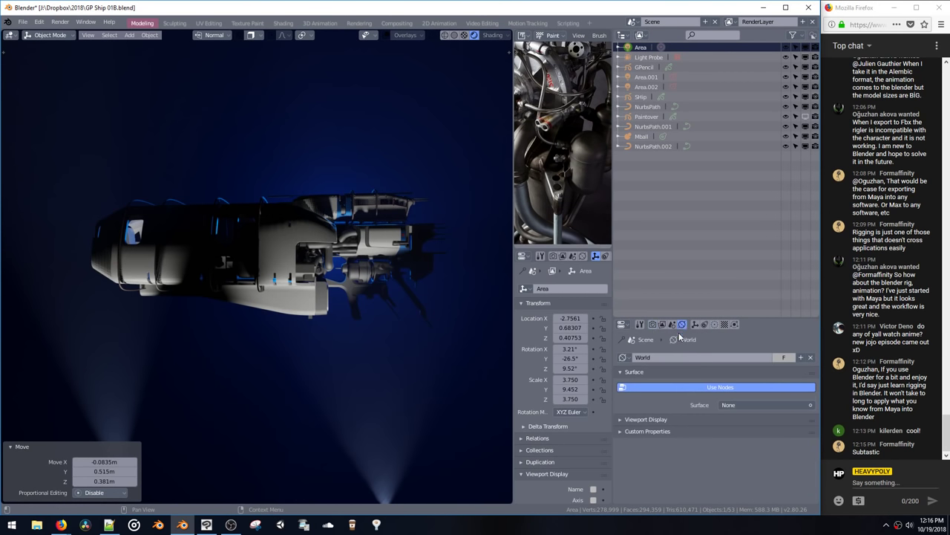
pyautogui.click(656, 430)
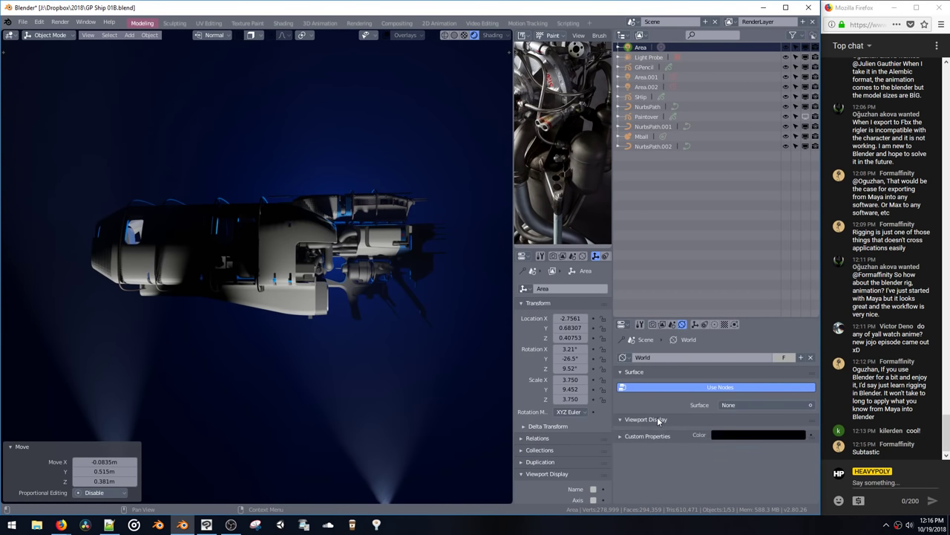
pyautogui.hotkey('ctrl', 'shift', 'alt', 'space')
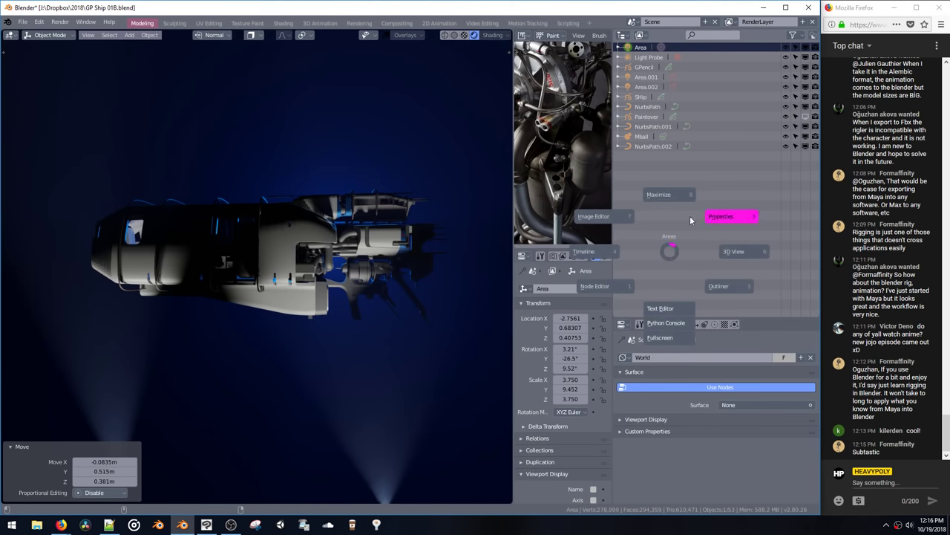
pyautogui.click(697, 233)
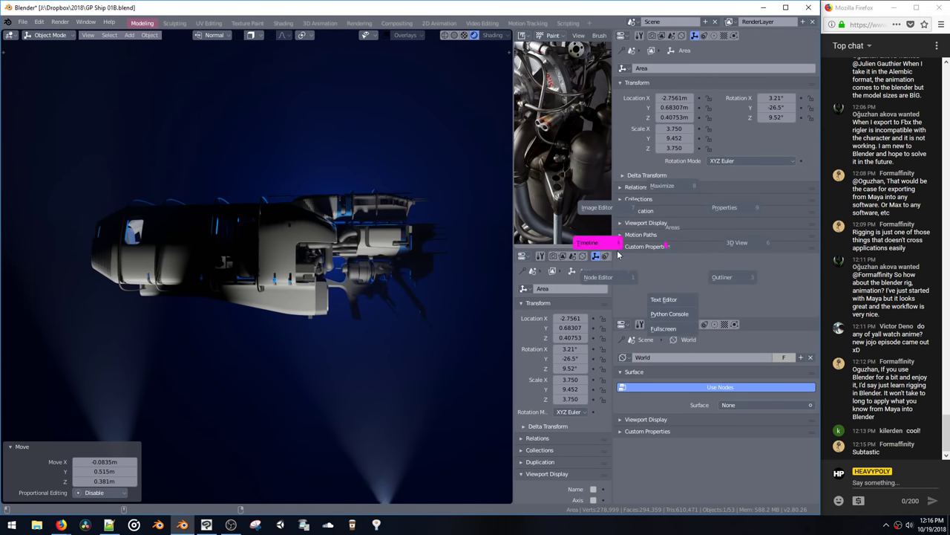
pyautogui.click(610, 278)
pyautogui.press('n')
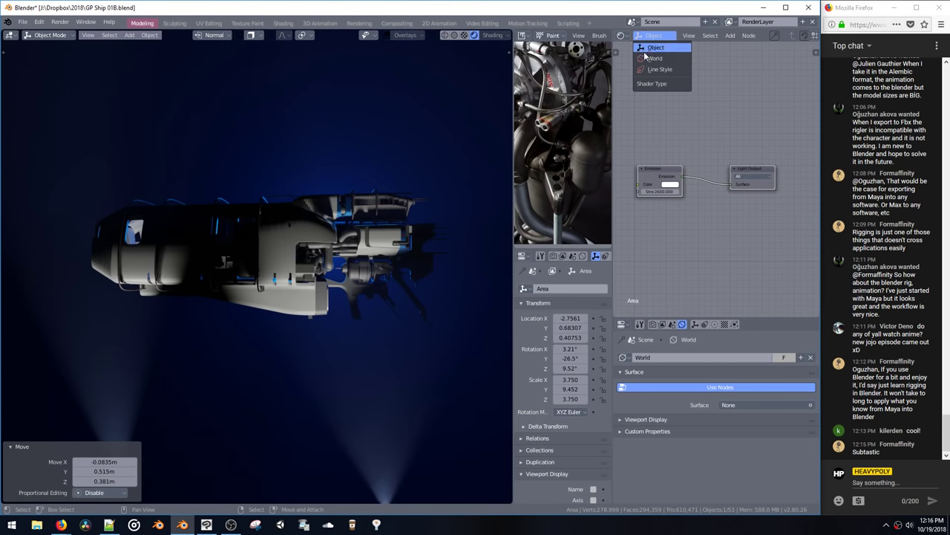
pyautogui.click(652, 58)
pyautogui.scroll(2, 668, 238)
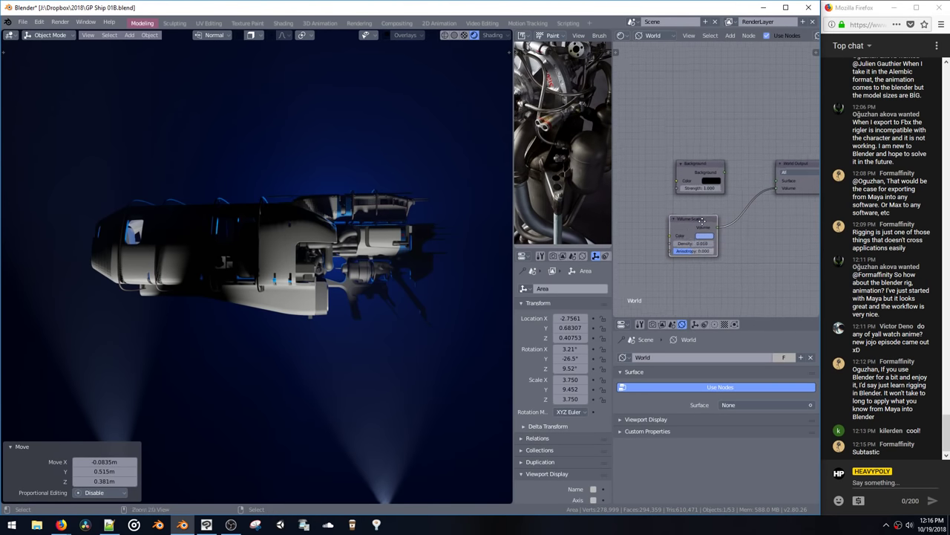
# Step: Set the World's Volume Scatter node to an anisotropy of about 0.673 and a density of 0.02
pyautogui.click(702, 245)
pyautogui.moveTo(715, 155); pyautogui.dragTo(736, 172)
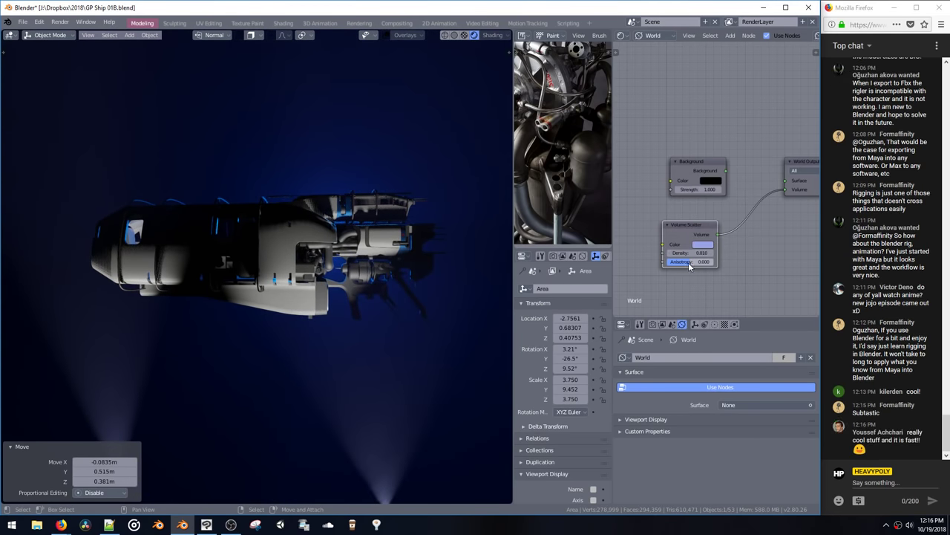
pyautogui.moveTo(691, 263)
pyautogui.mouseDown()
pyautogui.moveTo(718, 265)
pyautogui.moveTo(698, 263)
pyautogui.moveTo(708, 263)
pyautogui.mouseUp()
pyautogui.moveTo(446, 241); pyautogui.dragTo(360, 202, button='middle')
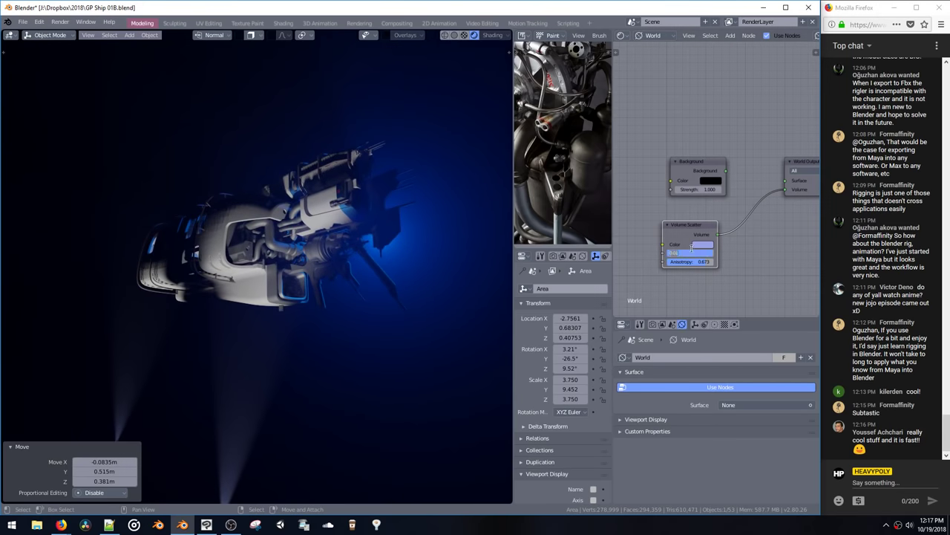
pyautogui.write('02')
pyautogui.press('Return')
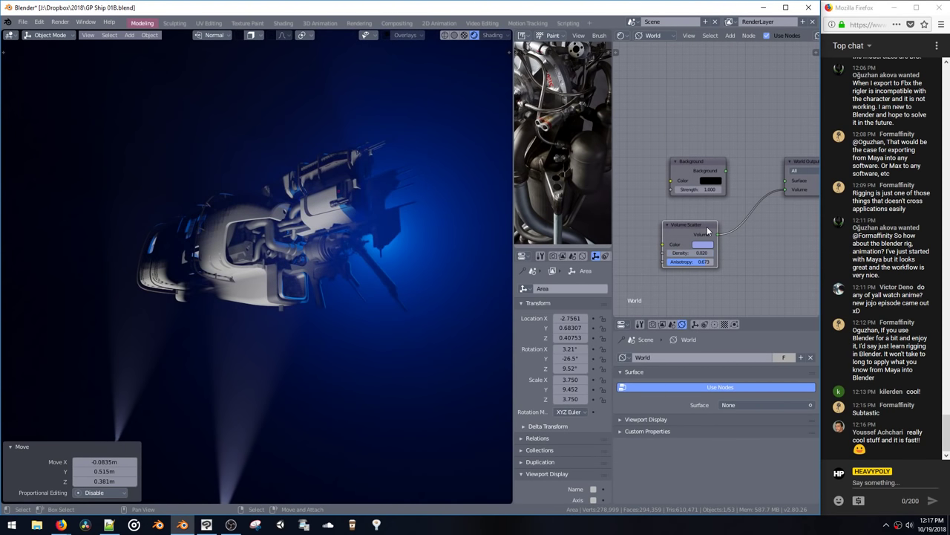
# Step: Duplicate the blue point light and place the copy at the ship's cabin, about X -0.59 m, Y -2.48 m, Z 0.11 m
pyautogui.moveTo(409, 300); pyautogui.dragTo(369, 253, button='middle')
pyautogui.hotkey('shift', 'd')
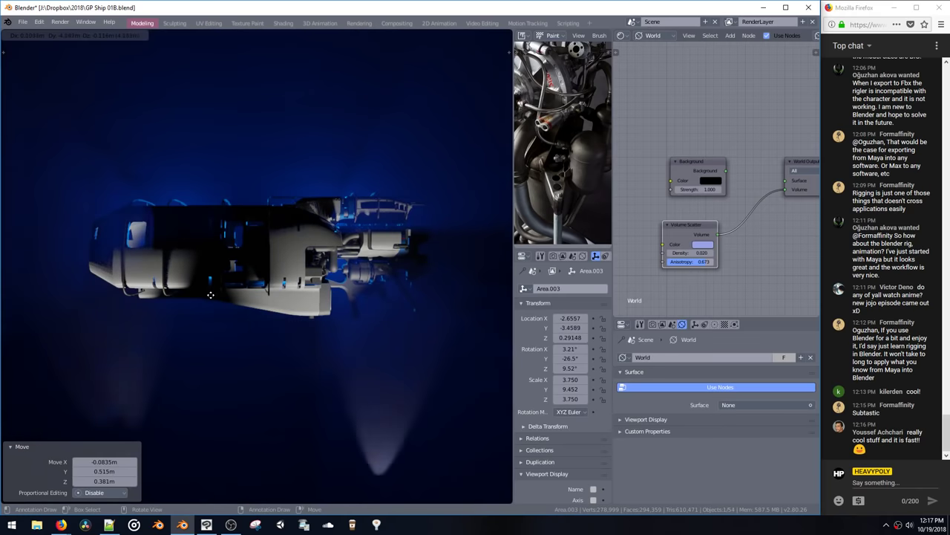
pyautogui.click(247, 305)
pyautogui.moveTo(247, 295); pyautogui.dragTo(195, 295, button='middle')
pyautogui.press('g')
pyautogui.click(241, 286)
pyautogui.press('g')
pyautogui.click(360, 285)
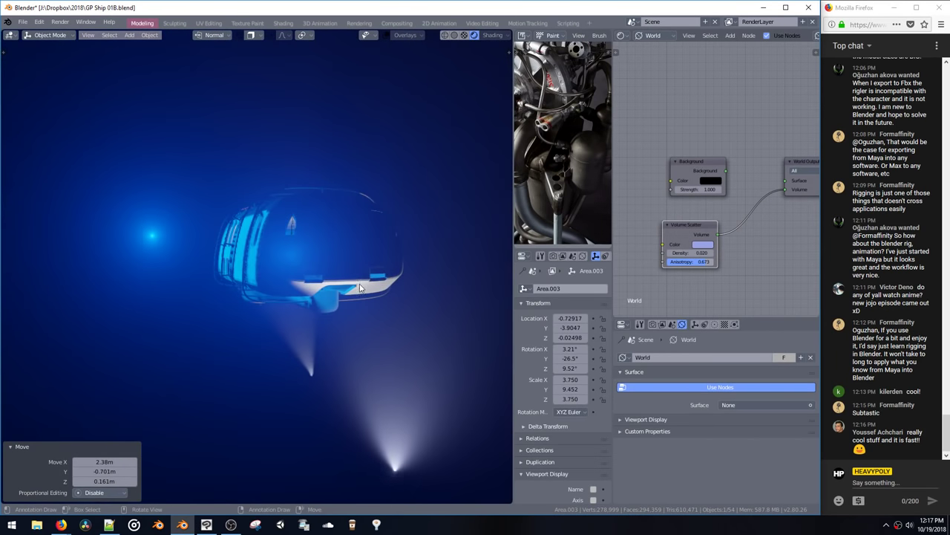
pyautogui.moveTo(359, 288); pyautogui.dragTo(264, 313, button='middle')
pyautogui.press('g')
pyautogui.click(294, 275)
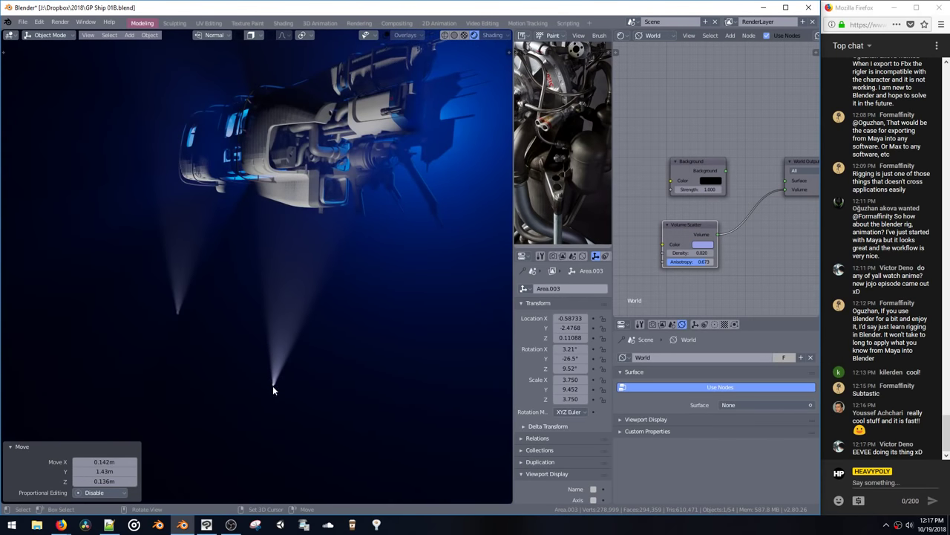
# Step: Adjust the duplicated light's height along global Z, ending at about Z 0.28 m
pyautogui.moveTo(273, 383); pyautogui.dragTo(292, 373, button='middle')
pyautogui.press('g')
pyautogui.press('z')
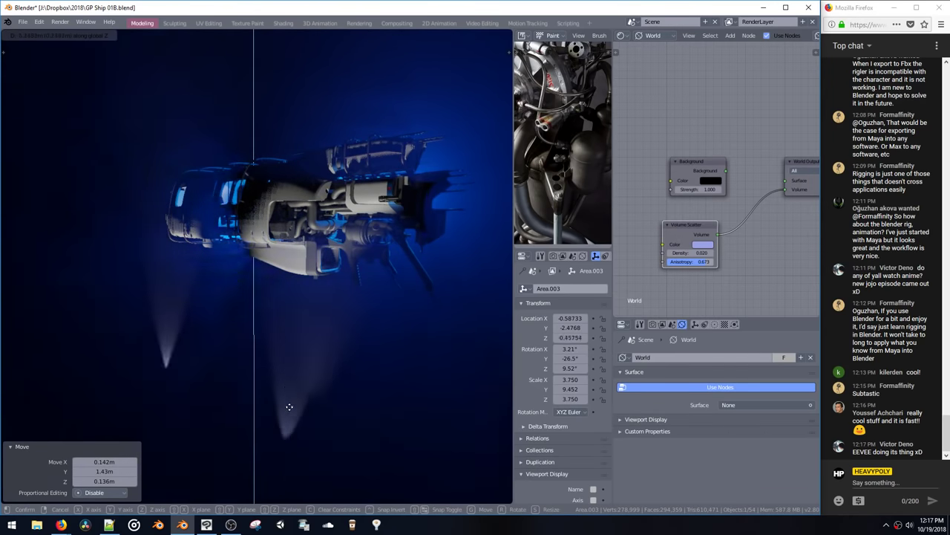
pyautogui.click(289, 414)
pyautogui.moveTo(300, 400); pyautogui.dragTo(355, 392, button='middle')
pyautogui.press('g')
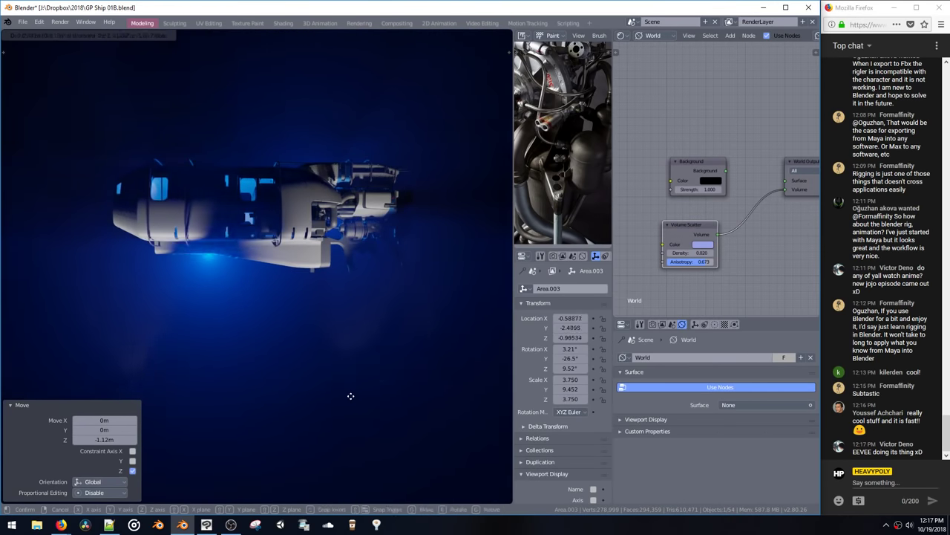
pyautogui.press('z')
pyautogui.click(357, 312)
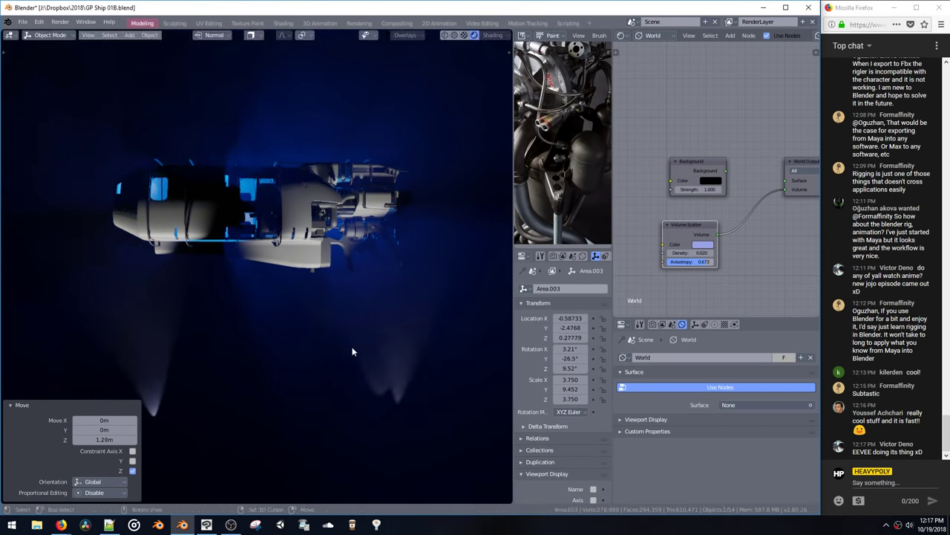
pyautogui.press('g')
pyautogui.click(360, 319)
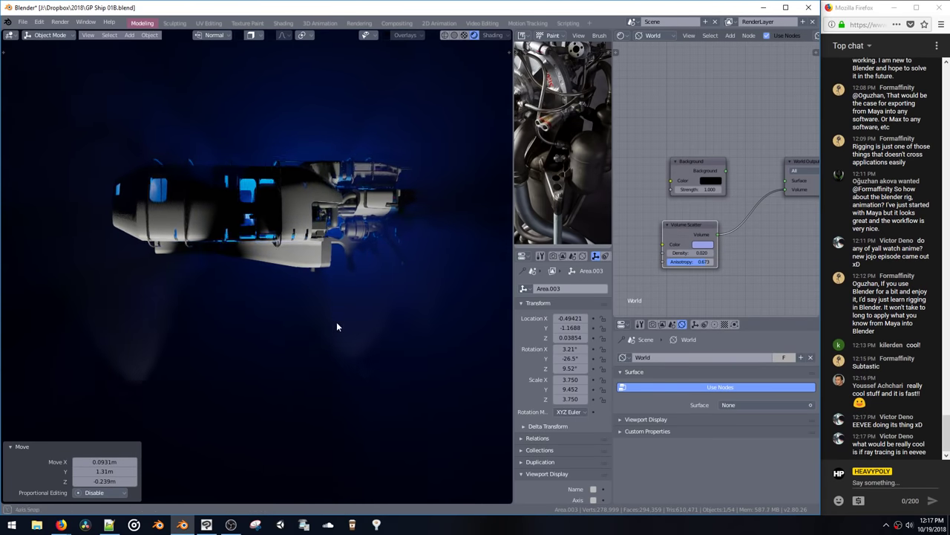
pyautogui.hotkey('ctrl', 'z')
# Step: Move the duplicated light about 0.93 m along global Y inside the hull and open its light settings
pyautogui.press('g')
pyautogui.press('y')
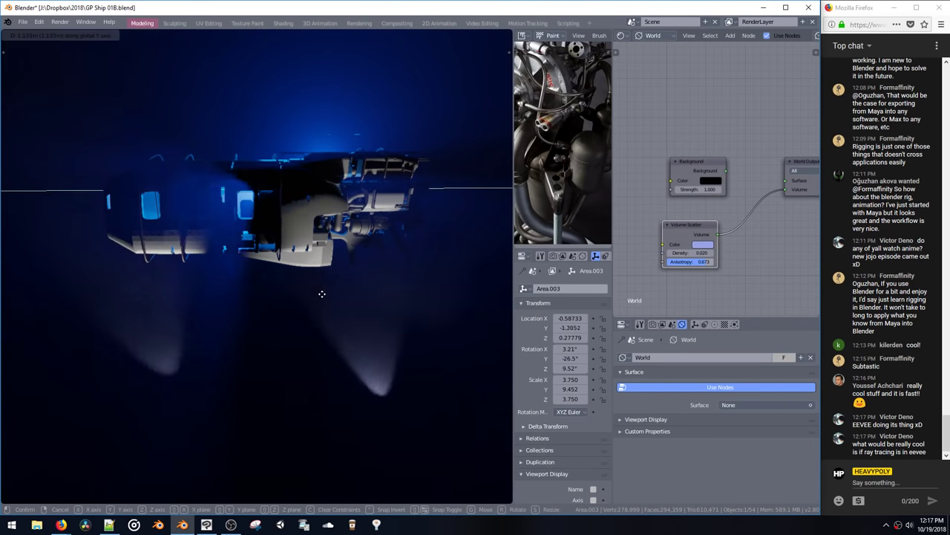
pyautogui.click(303, 301)
pyautogui.moveTo(299, 304)
pyautogui.mouseDown(button='middle')
pyautogui.moveTo(354, 276)
pyautogui.moveTo(376, 317)
pyautogui.moveTo(447, 321)
pyautogui.moveTo(287, 290)
pyautogui.mouseUp(button='middle')
pyautogui.click(715, 325)
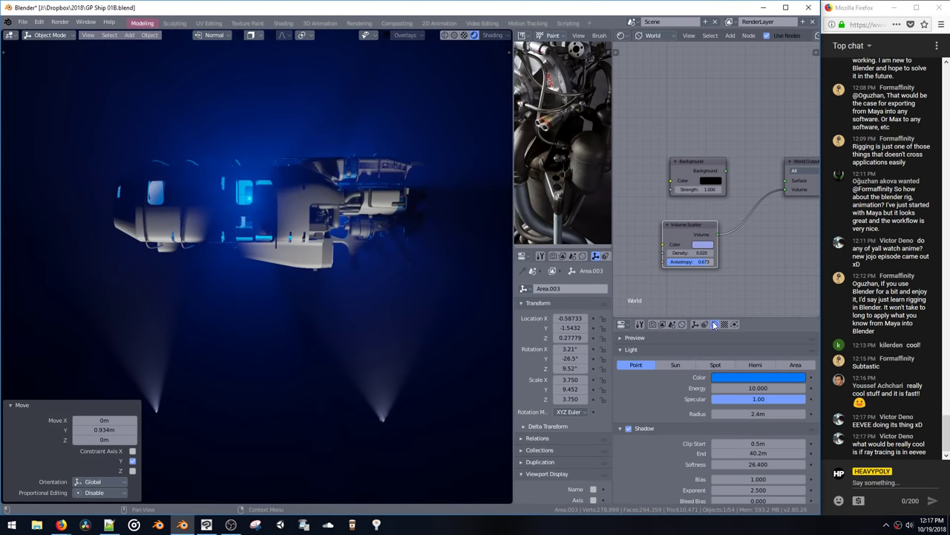
# Step: Recolour the duplicated point light inside the hull to green, about R 0.152, G 1.000, B 0.534
pyautogui.click(731, 378)
pyautogui.click(744, 279)
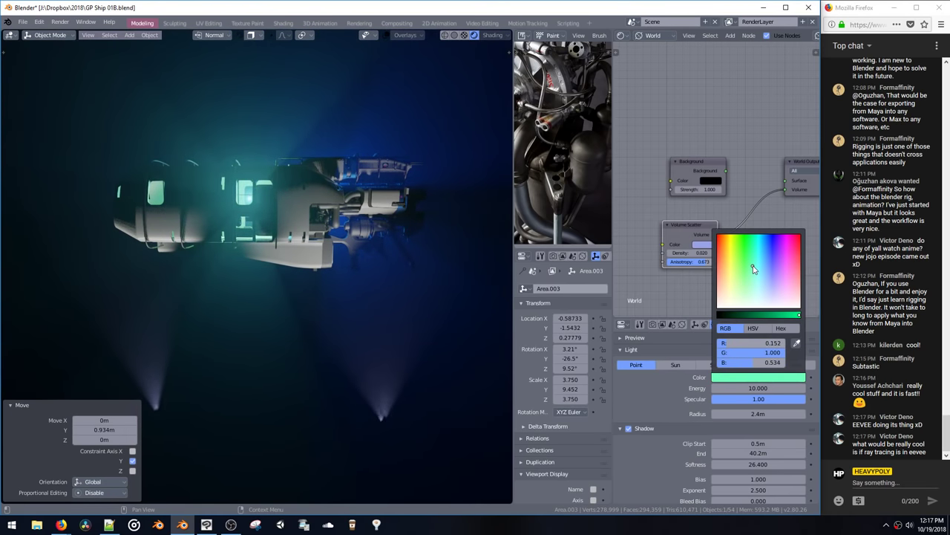
pyautogui.moveTo(418, 270); pyautogui.dragTo(364, 277, button='middle')
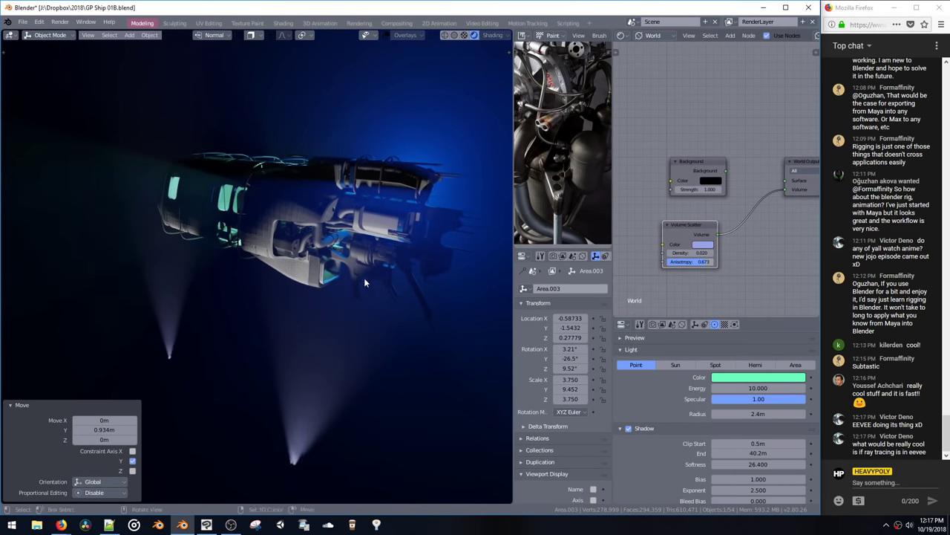
# Step: Duplicate the green point light and place the copy above the hull, about X -0.59 m, Y -1.15 m, Z 1.40 m
pyautogui.hotkey('shift', 'd')
pyautogui.press('y')
pyautogui.click(464, 303)
pyautogui.moveTo(461, 301); pyautogui.dragTo(464, 275, button='middle')
pyautogui.press('g')
pyautogui.press('z')
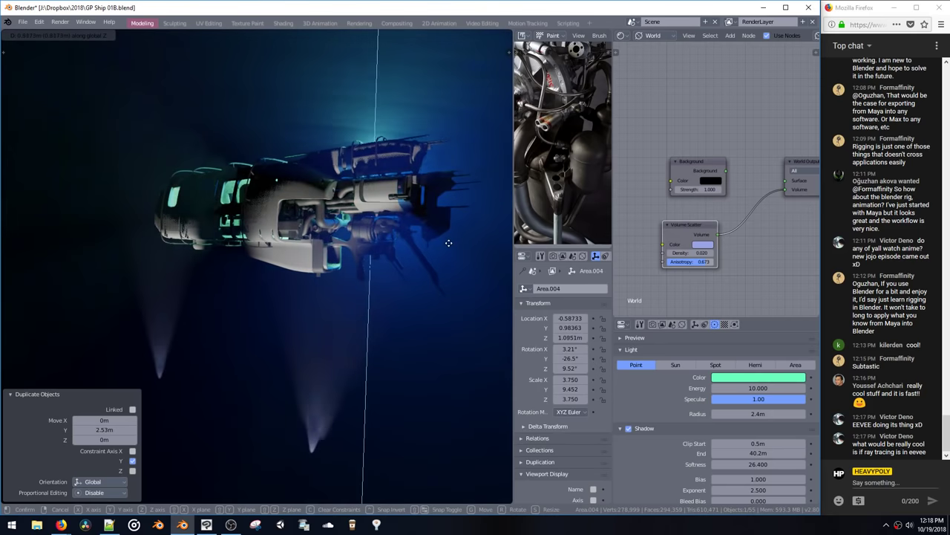
pyautogui.click(448, 236)
pyautogui.press('g')
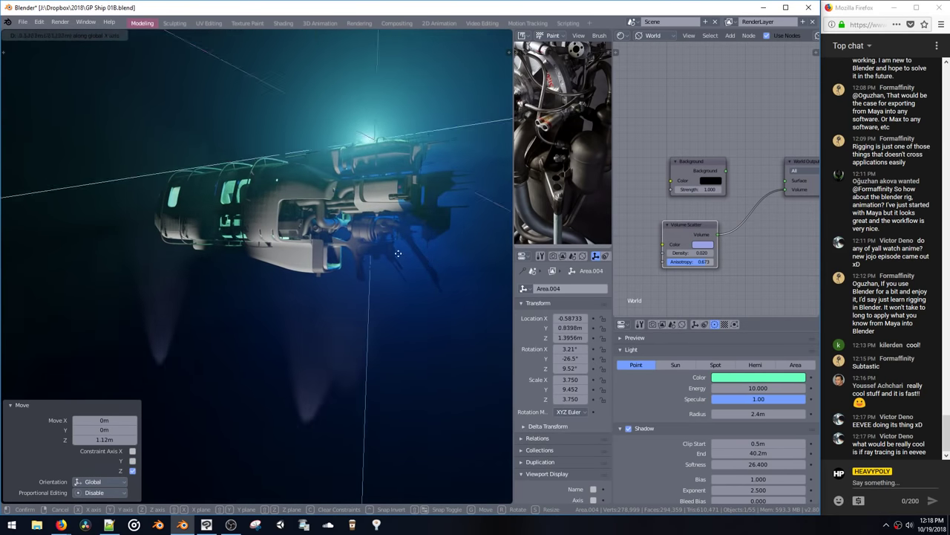
pyautogui.press('x')
pyautogui.press('y')
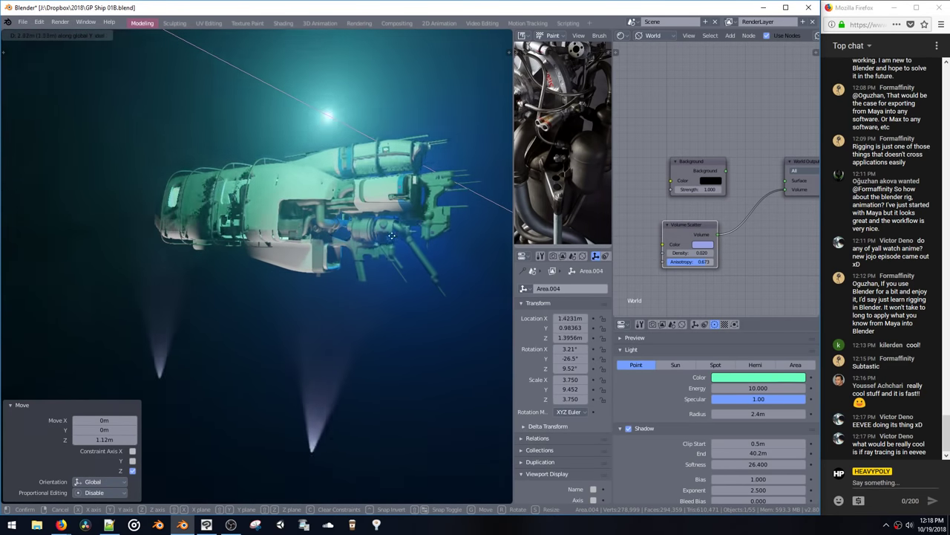
pyautogui.click(355, 247)
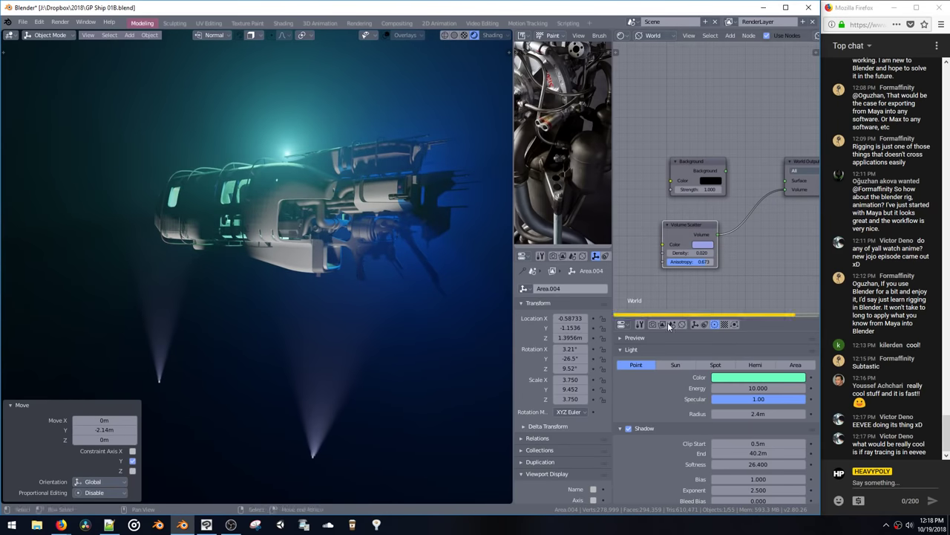
# Step: Recolour the copied light above the hull to a soft violet-blue
pyautogui.click(728, 382)
pyautogui.moveTo(768, 243); pyautogui.dragTo(794, 243)
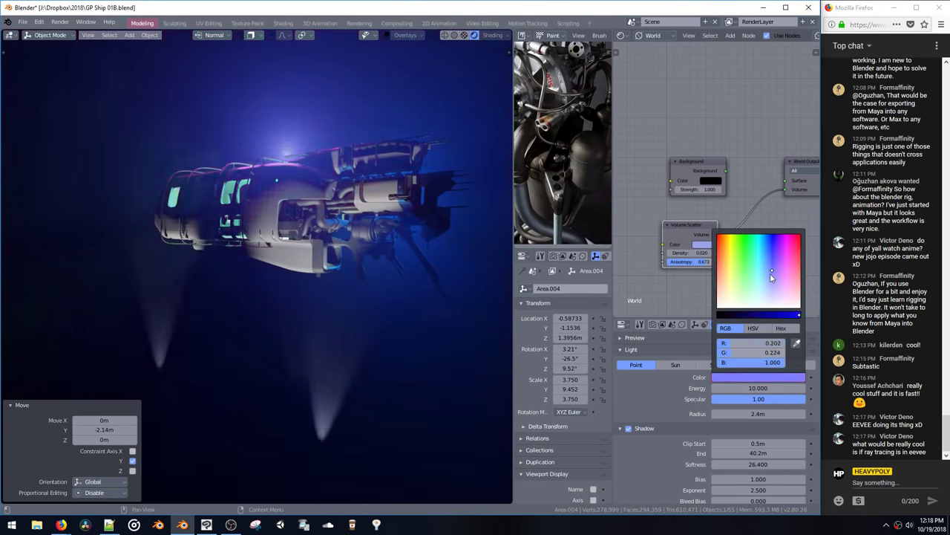
pyautogui.moveTo(770, 274); pyautogui.dragTo(769, 278)
# Step: Raise the violet-blue light along global Z to about 21.9 m, far above the ship
pyautogui.press('g')
pyautogui.press('z')
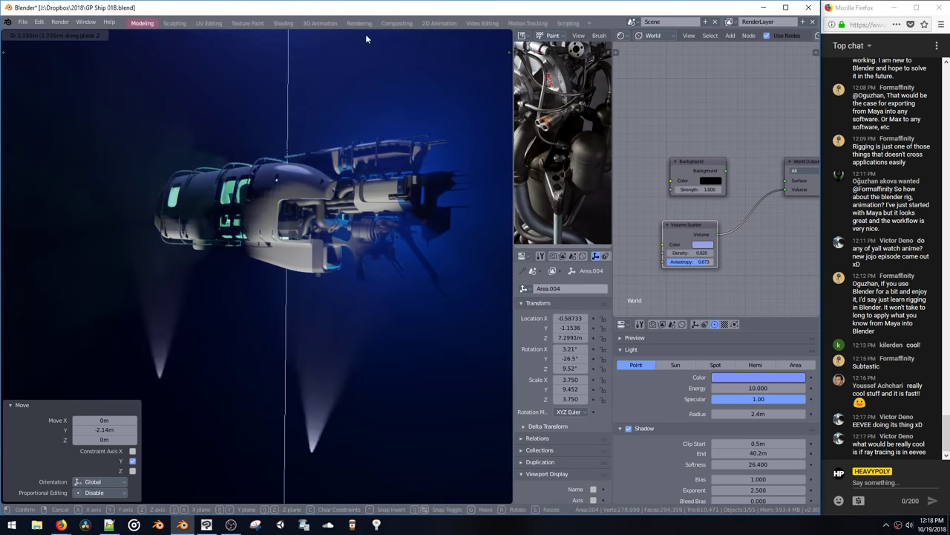
pyautogui.click(367, 37)
pyautogui.press('g')
pyautogui.press('z')
pyautogui.click(397, 80)
pyautogui.press('g')
pyautogui.press('z')
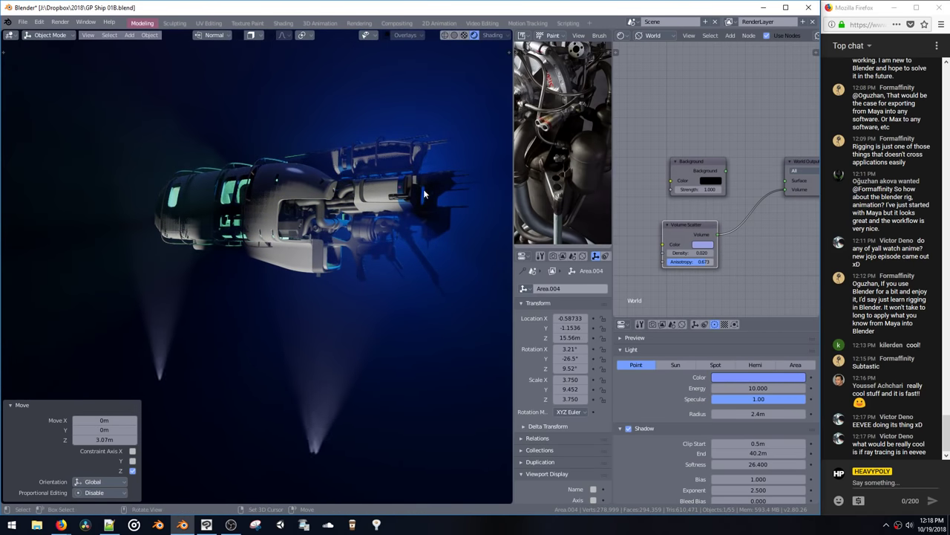
pyautogui.click(427, 323)
# Step: Delete the violet-blue light, restoring it once to compare the scene with and without it
pyautogui.press('Delete')
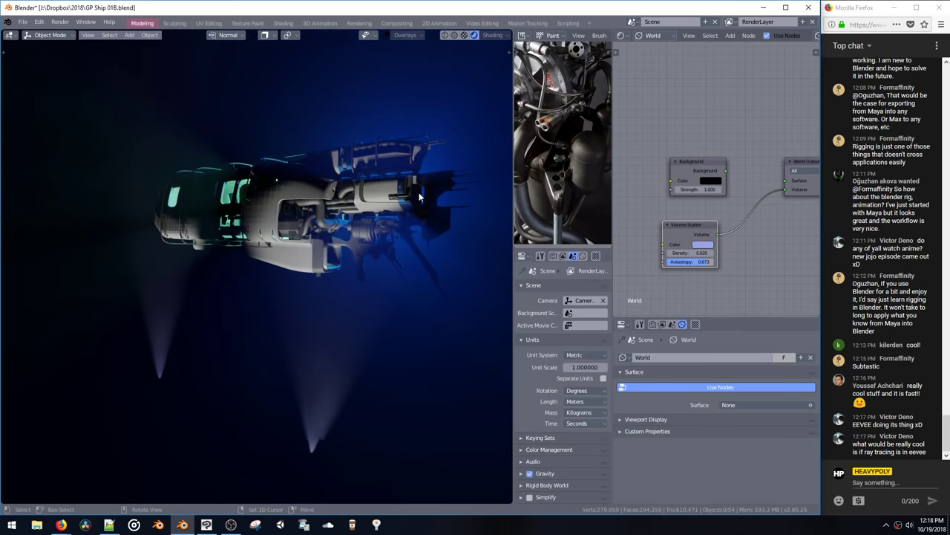
pyautogui.hotkey('ctrl', 'z')
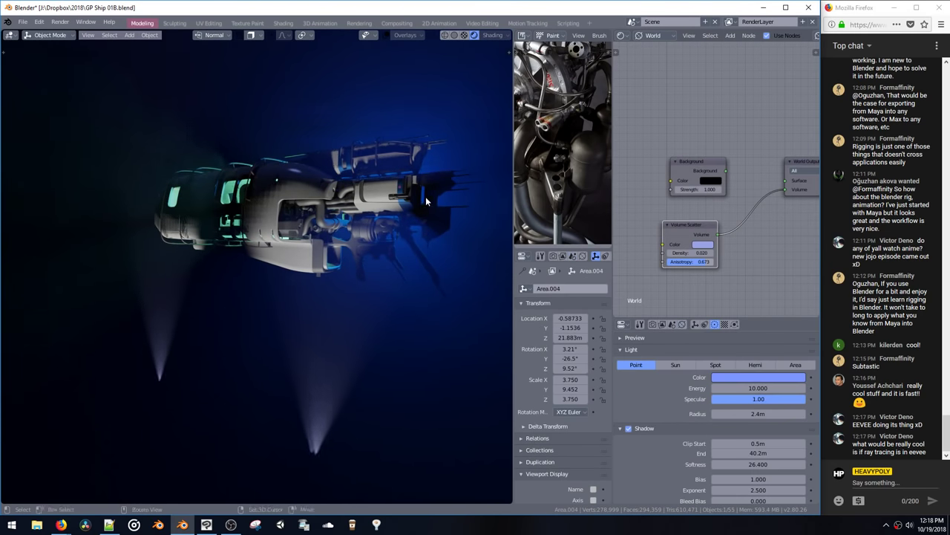
pyautogui.press('Delete')
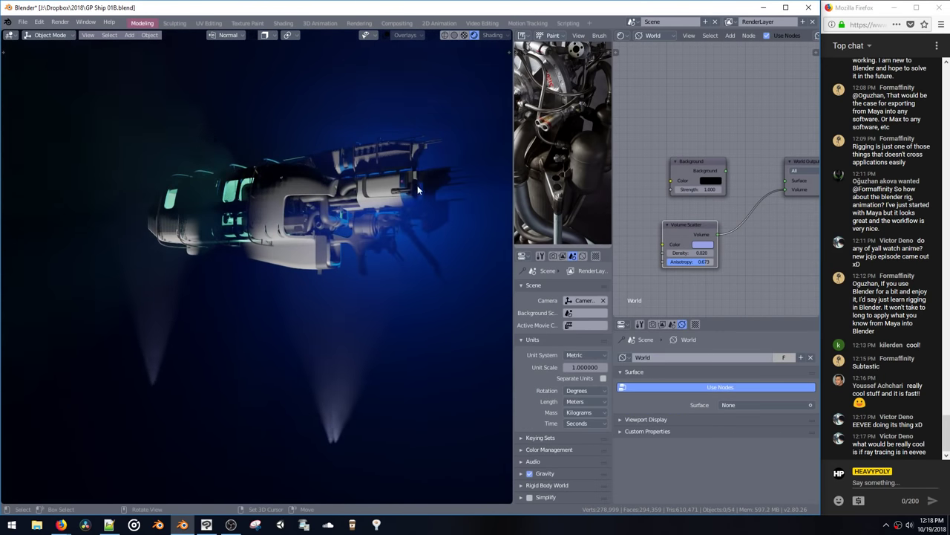
# Step: Replace the node editor with the Outliner and select the Light Probe object
pyautogui.moveTo(422, 192); pyautogui.dragTo(621, 253, button='middle')
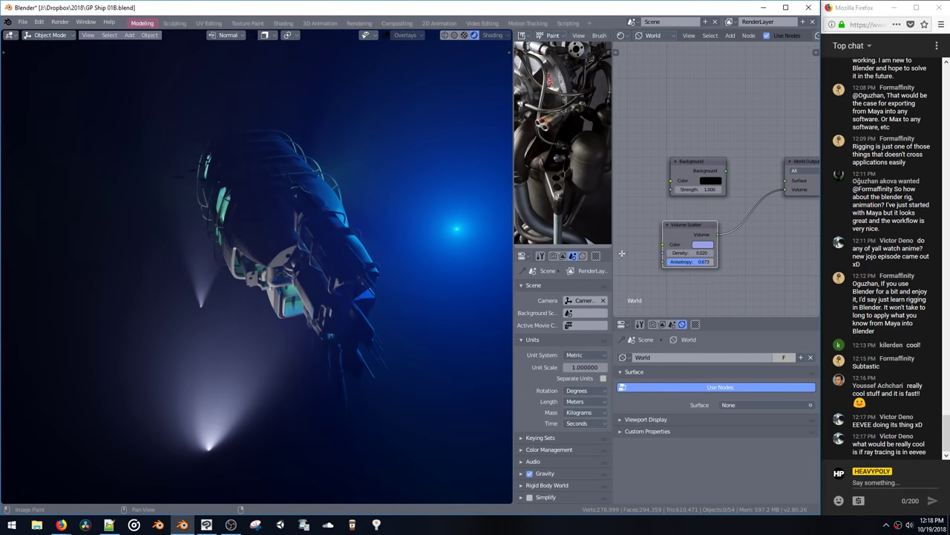
pyautogui.hotkey('ctrl', 'Tab')
pyautogui.click(741, 181)
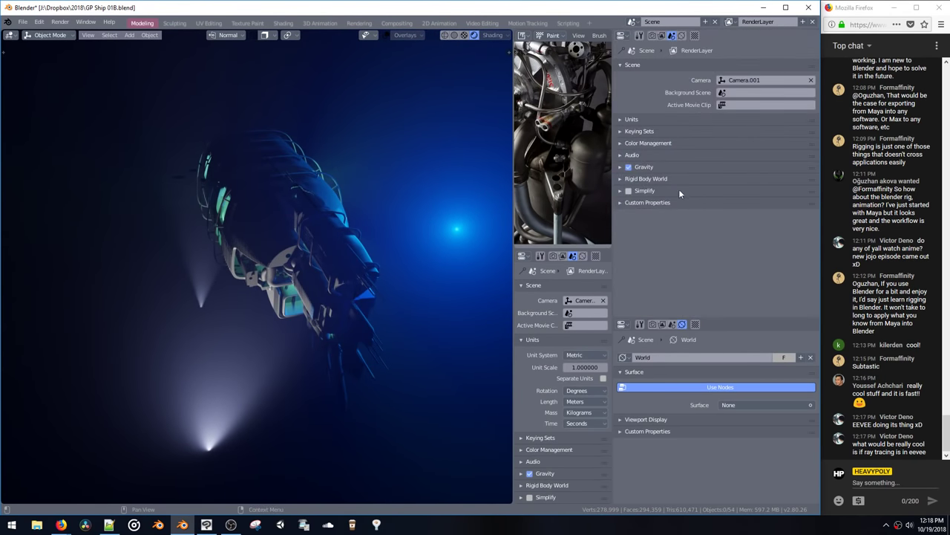
pyautogui.hotkey('ctrl', 'space')
pyautogui.click(709, 220)
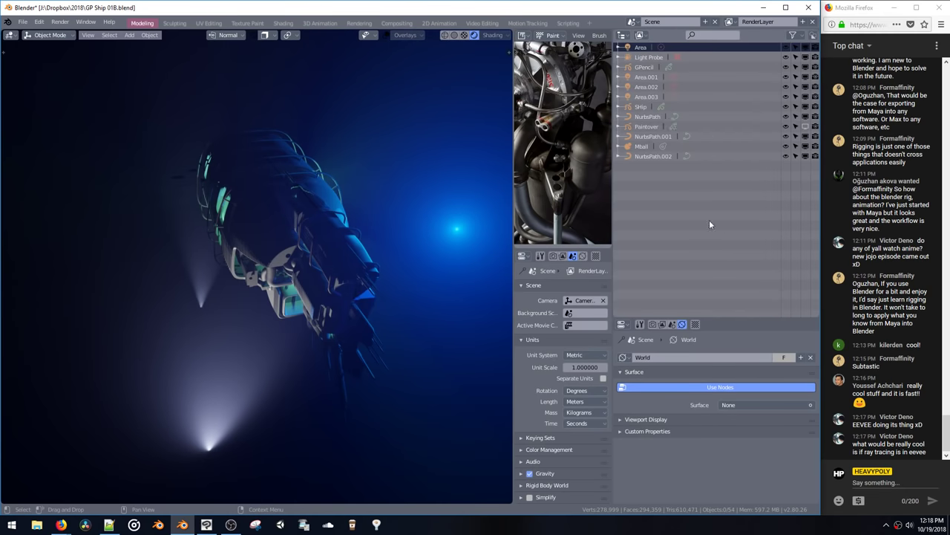
pyautogui.click(647, 58)
# Step: Show the viewport overlays and extras, and move the light probe to about X -0.33 m, Y 0.33 m, Z 0.52 m
pyautogui.moveTo(348, 269); pyautogui.dragTo(350, 251, button='middle')
pyautogui.press('z')
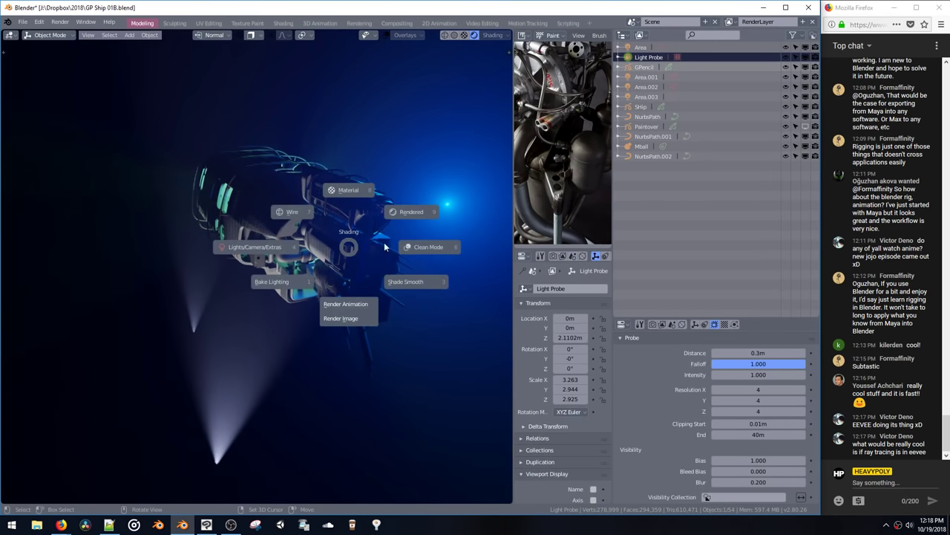
pyautogui.click(418, 251)
pyautogui.moveTo(420, 253); pyautogui.dragTo(355, 230, button='middle')
pyautogui.press('g')
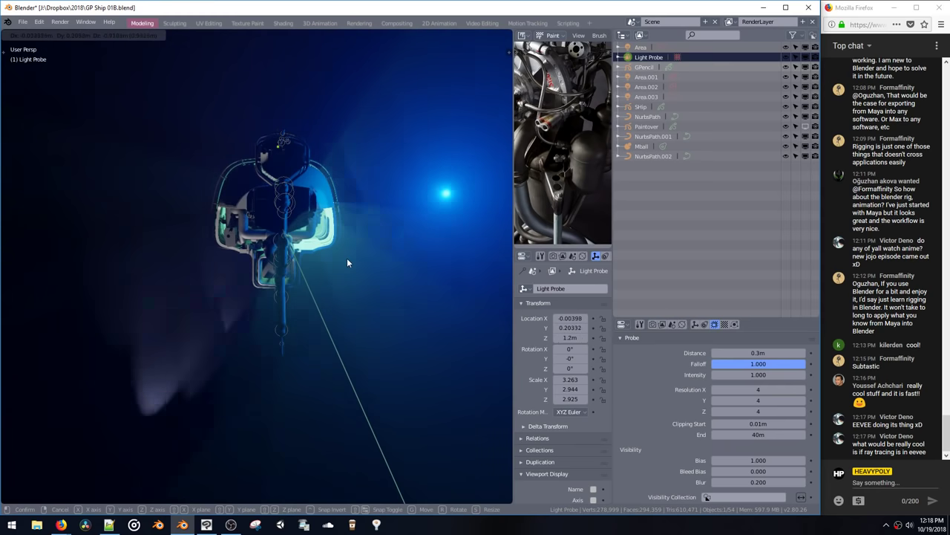
pyautogui.click(347, 255)
pyautogui.press('z')
pyautogui.click(251, 254)
pyautogui.moveTo(294, 252); pyautogui.dragTo(319, 279, button='middle')
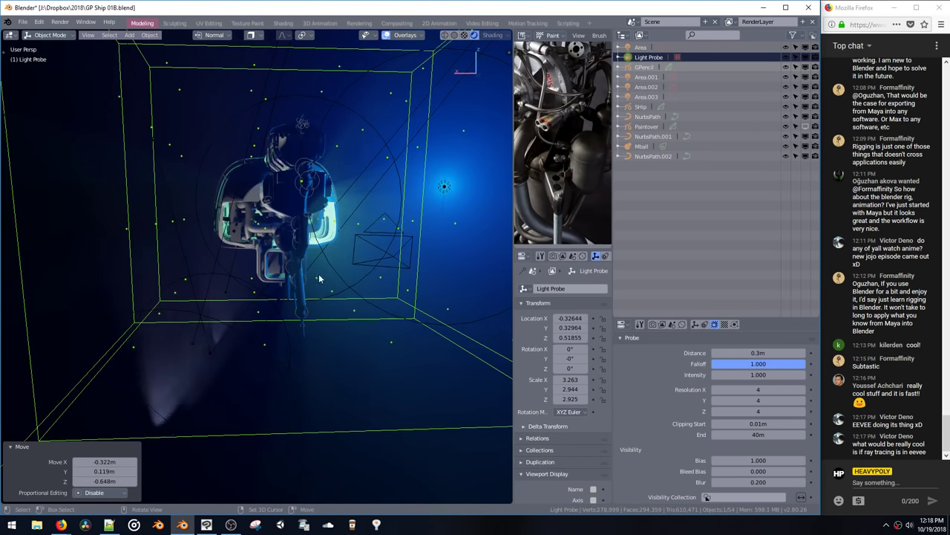
# Step: Scale the light probe to about 6.49 along Y and 2.17 along Z
pyautogui.press('s')
pyautogui.press('z')
pyautogui.click(336, 315)
pyautogui.moveTo(335, 315); pyautogui.dragTo(427, 304, button='middle')
pyautogui.press('s')
pyautogui.press('y')
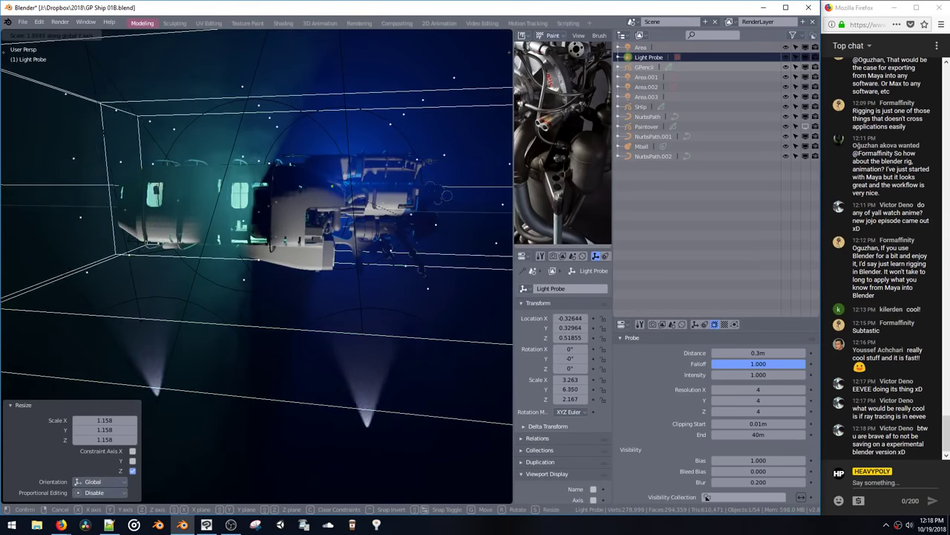
pyautogui.click(605, 309)
# Step: Lower the light probe about 0.30 m, narrow its X scale to about 1.90, and shift it 0.34 m along X
pyautogui.moveTo(375, 283); pyautogui.dragTo(491, 296, button='middle')
pyautogui.press('g')
pyautogui.press('z')
pyautogui.click(387, 241)
pyautogui.press('s')
pyautogui.press('x')
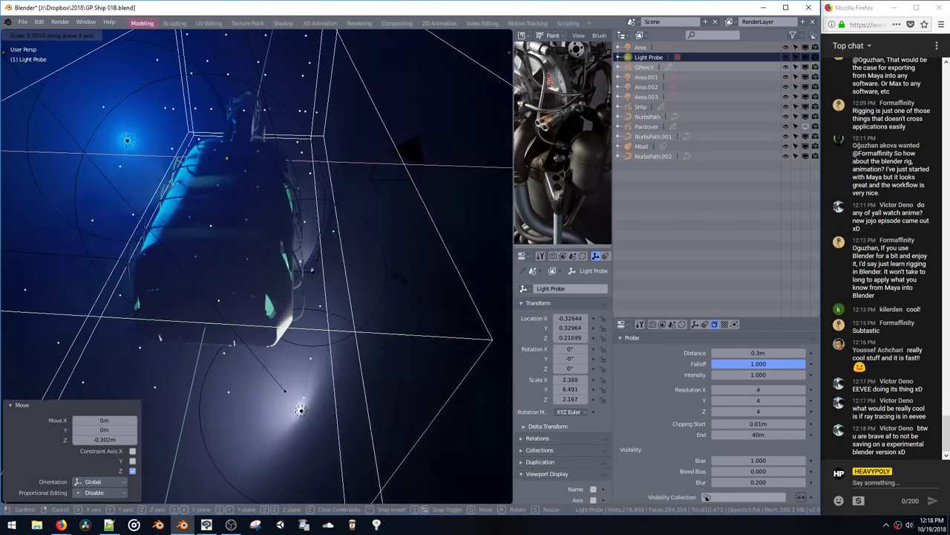
pyautogui.click(356, 261)
pyautogui.moveTo(356, 261); pyautogui.dragTo(378, 301, button='middle')
pyautogui.press('g')
pyautogui.press('x')
pyautogui.click(374, 282)
# Step: In the top view, reposition the light probe around the ship and scale it by about 0.64 along Y
pyautogui.press('`')
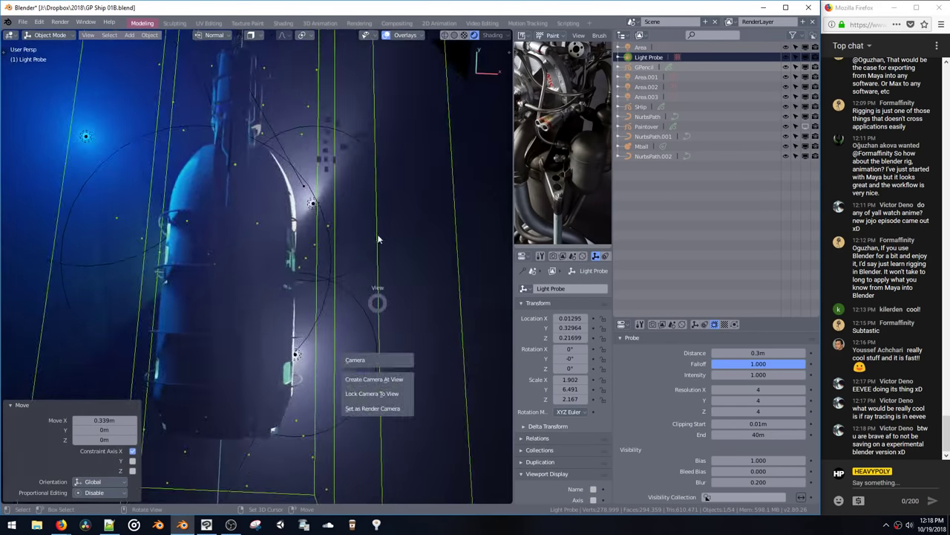
pyautogui.click(377, 233)
pyautogui.keyDown('shift'); pyautogui.moveTo(355, 258); pyautogui.dragTo(377, 302, button='middle'); pyautogui.keyUp('shift')
pyautogui.press('g')
pyautogui.click(379, 368)
pyautogui.keyDown('ctrl'); pyautogui.moveTo(379, 367); pyautogui.dragTo(389, 431, button='middle'); pyautogui.keyUp('ctrl')
pyautogui.press('s')
pyautogui.press('y')
pyautogui.click(355, 358)
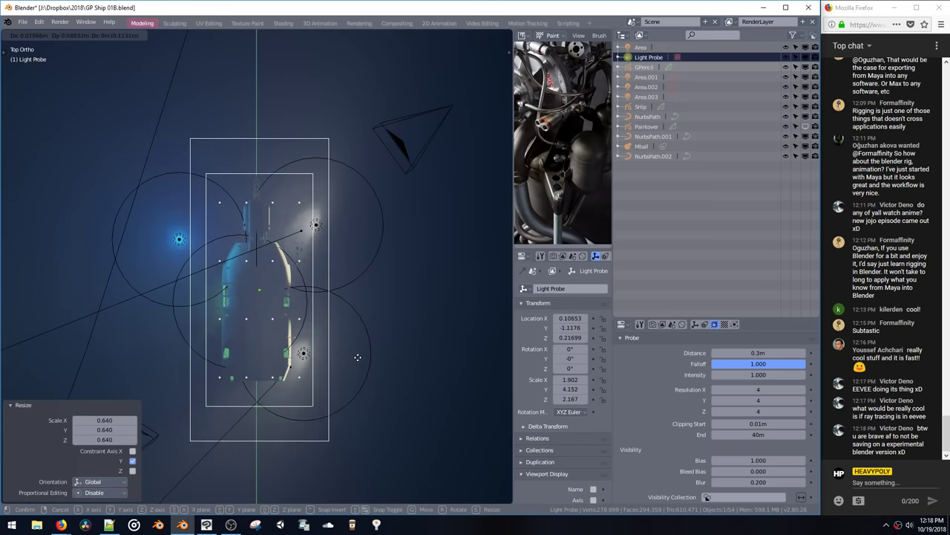
# Step: Centre the light probe on the ship in the top and right views, about X 0.02 m, Y -0.84 m, Z 0.20 m
pyautogui.press('g')
pyautogui.click(356, 354)
pyautogui.moveTo(356, 354); pyautogui.dragTo(379, 311, button='middle')
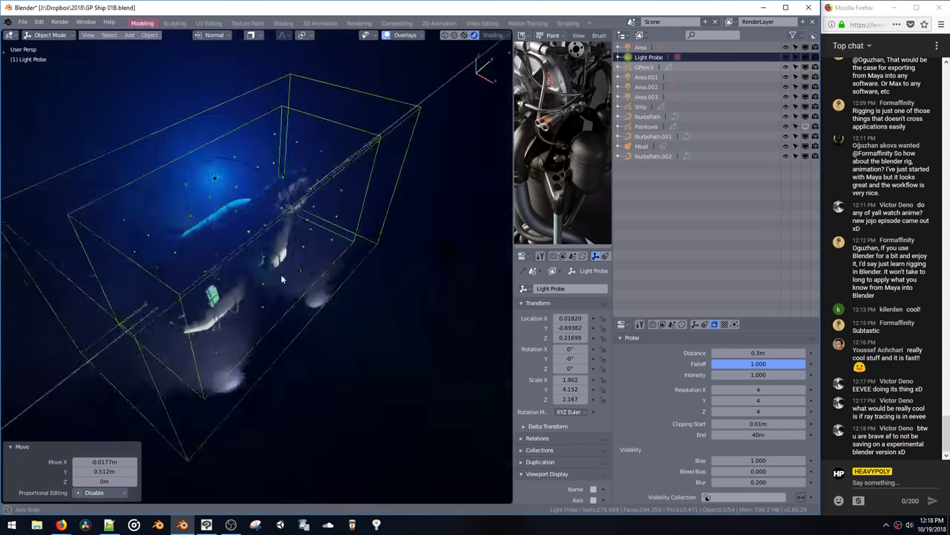
pyautogui.press('KP_3')
pyautogui.press('g')
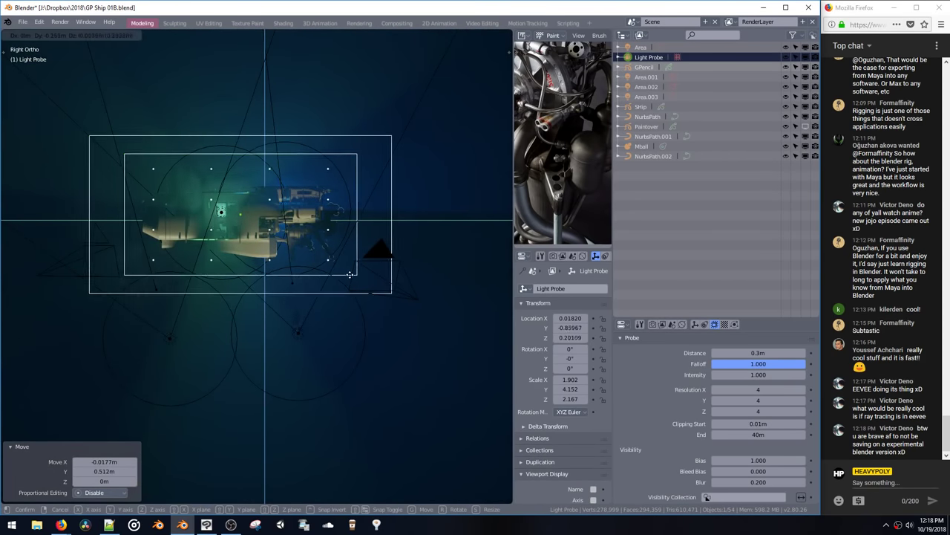
pyautogui.click(346, 254)
# Step: Bake the scene lighting and examine the ship's indirect lighting from several sides
pyautogui.moveTo(346, 255)
pyautogui.mouseDown(button='middle')
pyautogui.moveTo(265, 214)
pyautogui.moveTo(259, 236)
pyautogui.moveTo(267, 240)
pyautogui.mouseUp(button='middle')
pyautogui.press('z')
pyautogui.click(205, 274)
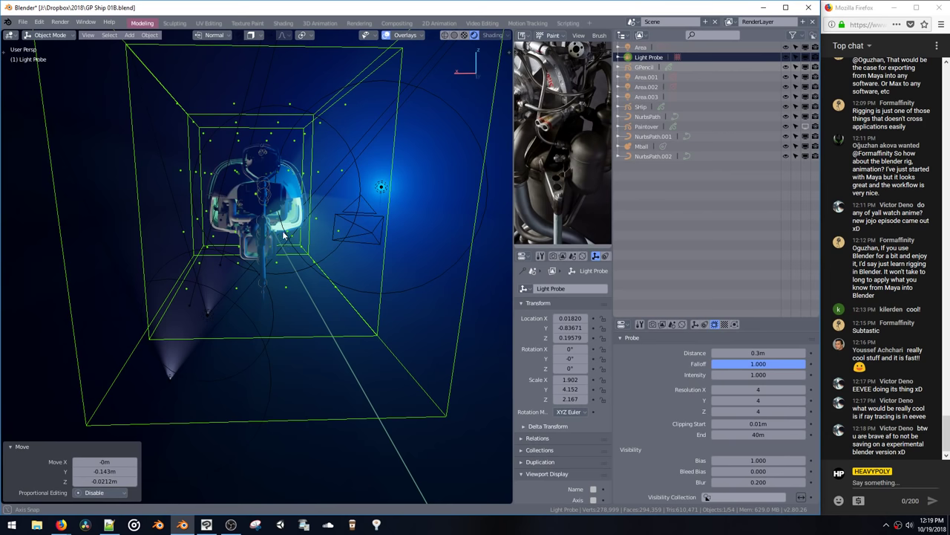
pyautogui.moveTo(283, 235); pyautogui.dragTo(355, 220, button='middle')
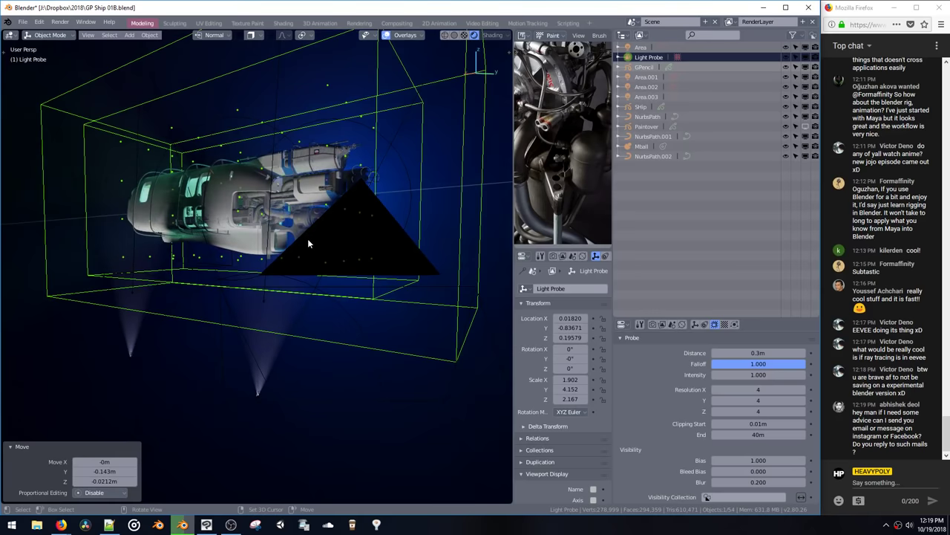
pyautogui.moveTo(306, 243); pyautogui.dragTo(376, 242, button='middle')
pyautogui.moveTo(377, 225); pyautogui.dragTo(370, 223, button='middle')
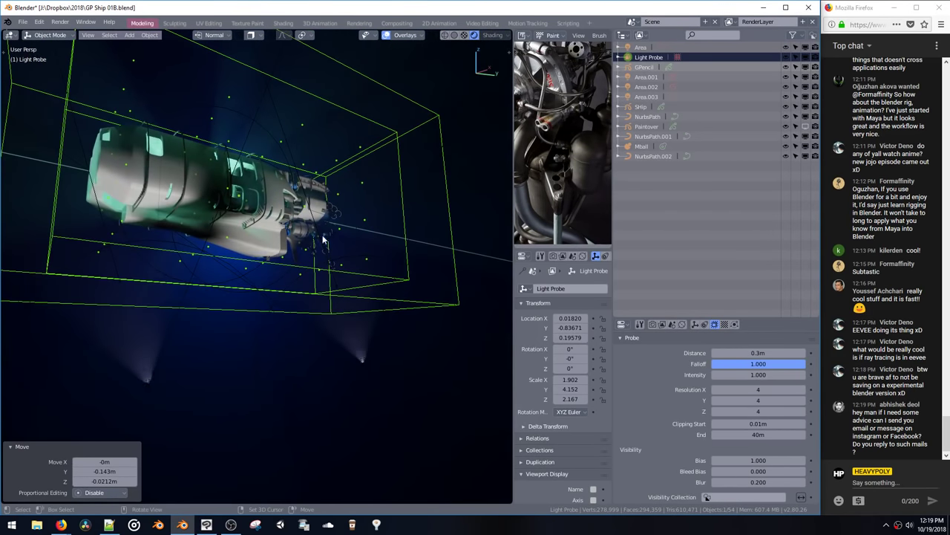
pyautogui.moveTo(160, 223); pyautogui.dragTo(347, 264, button='middle')
# Step: Scale the light probe up uniformly by about 1.137 and bake the lighting again
pyautogui.press('s')
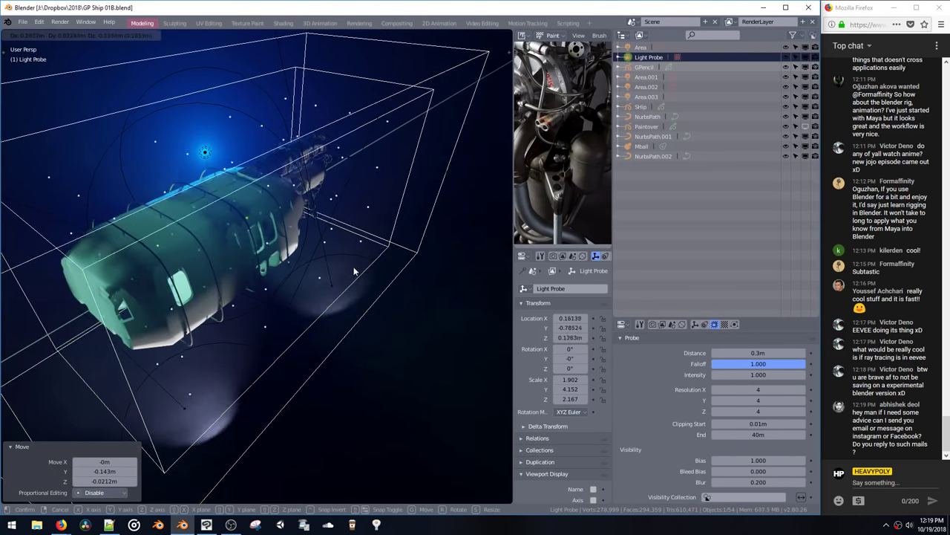
pyautogui.click(356, 285)
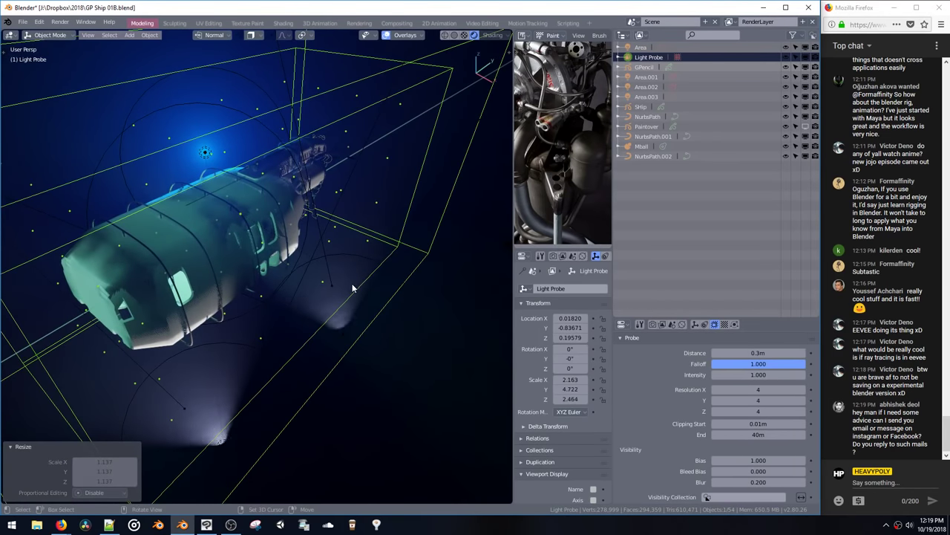
pyautogui.moveTo(356, 285)
pyautogui.mouseDown(button='middle')
pyautogui.moveTo(317, 250)
pyautogui.moveTo(149, 192)
pyautogui.moveTo(153, 149)
pyautogui.moveTo(152, 194)
pyautogui.mouseUp(button='middle')
pyautogui.press('z')
pyautogui.click(311, 257)
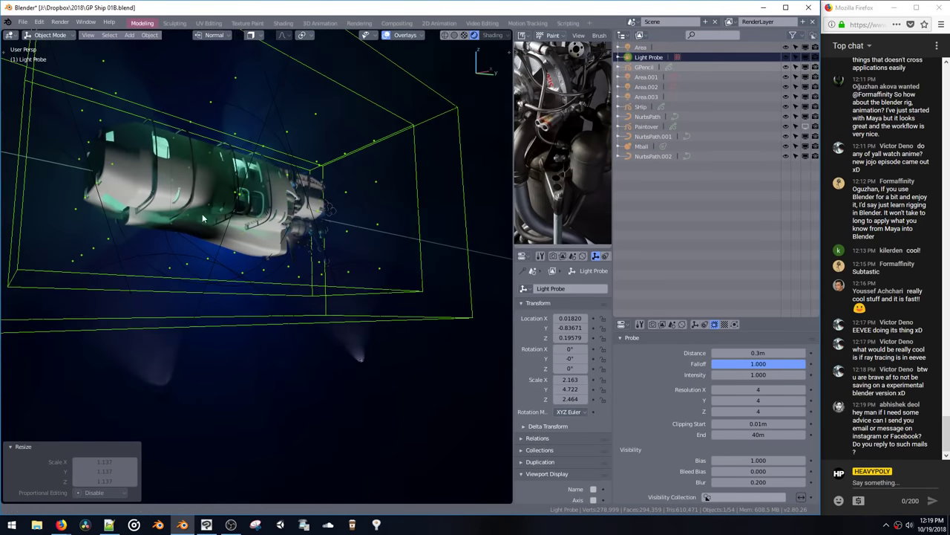
pyautogui.scroll(3, 152, 195)
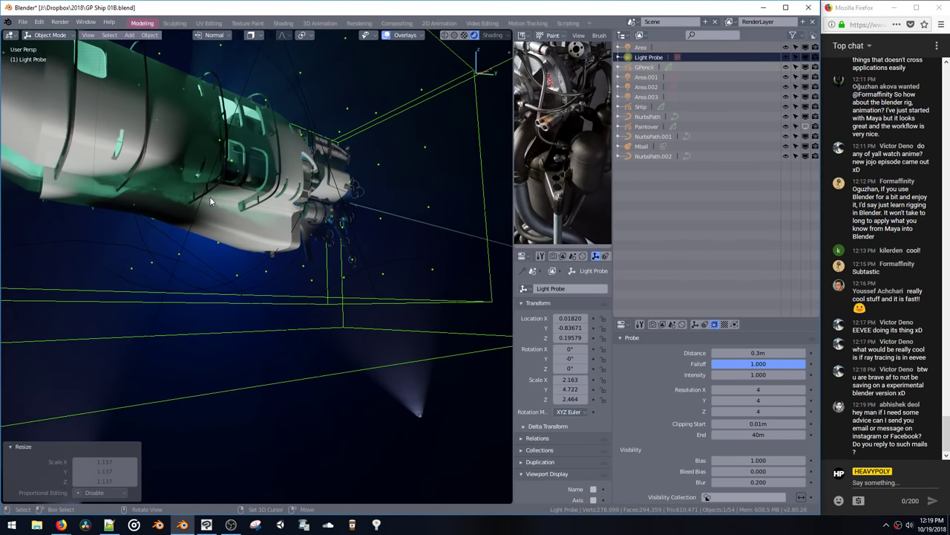
# Step: Set the light probe's resolution to 7 along X, Y and Z
pyautogui.moveTo(210, 202); pyautogui.dragTo(339, 243, button='middle')
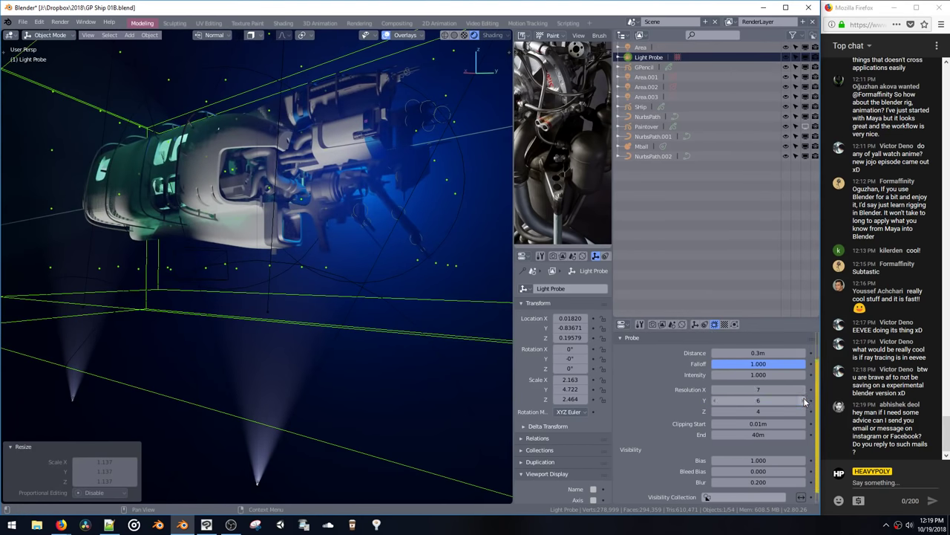
pyautogui.click(804, 413)
pyautogui.click(802, 411)
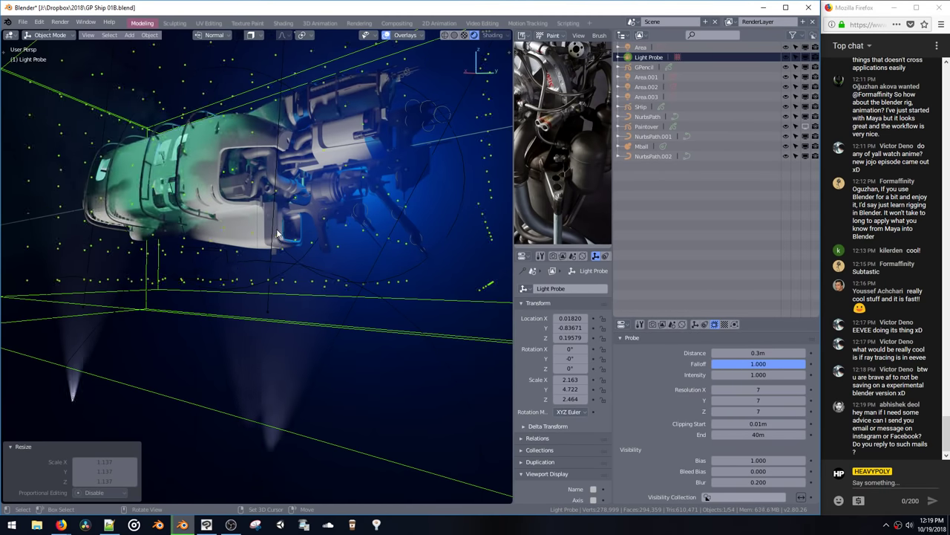
pyautogui.moveTo(277, 234); pyautogui.dragTo(293, 222, button='middle')
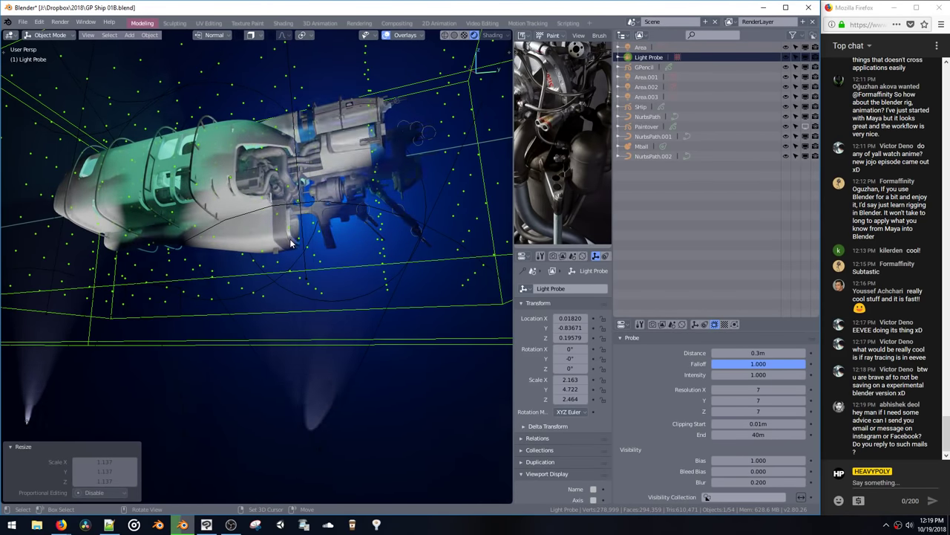
# Step: Review the indirect lighting settings in the render properties and examine the baked lighting on the ship from several sides
pyautogui.click(652, 325)
pyautogui.scroll(-10, 652, 371)
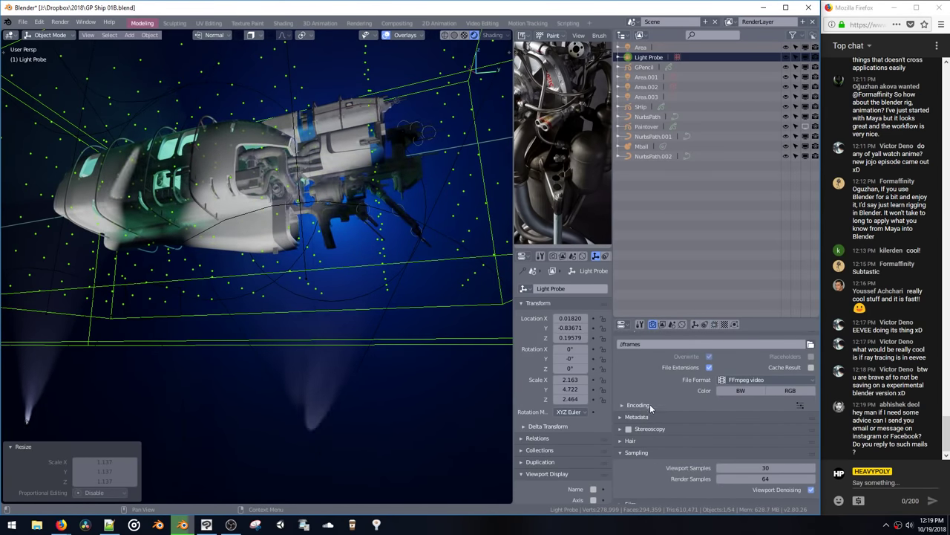
pyautogui.scroll(-5, 652, 408)
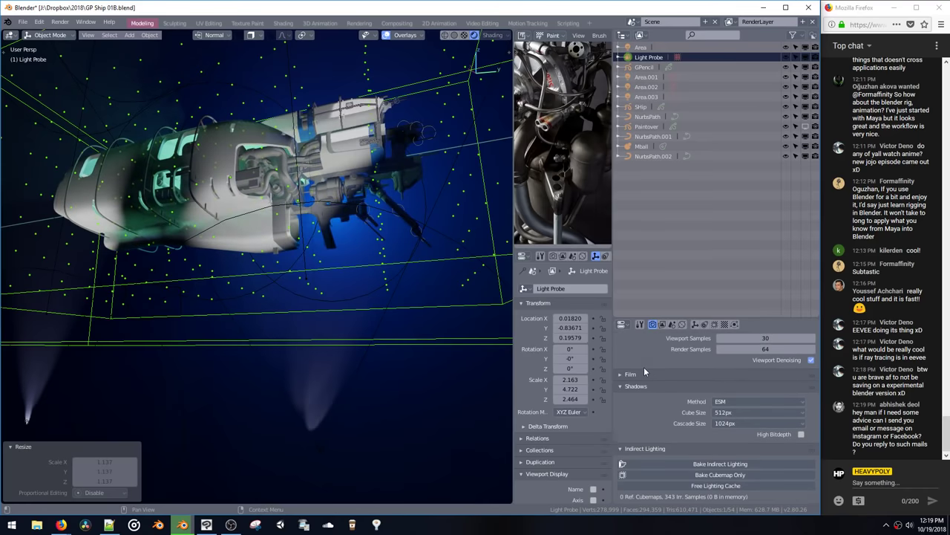
pyautogui.scroll(-3, 643, 365)
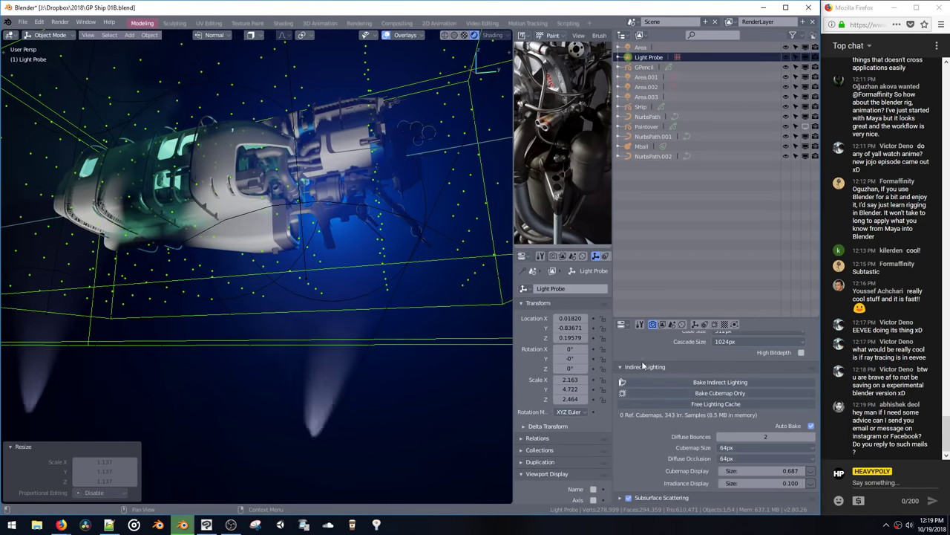
pyautogui.scroll(-1, 638, 430)
pyautogui.moveTo(475, 341); pyautogui.dragTo(302, 258, button='middle')
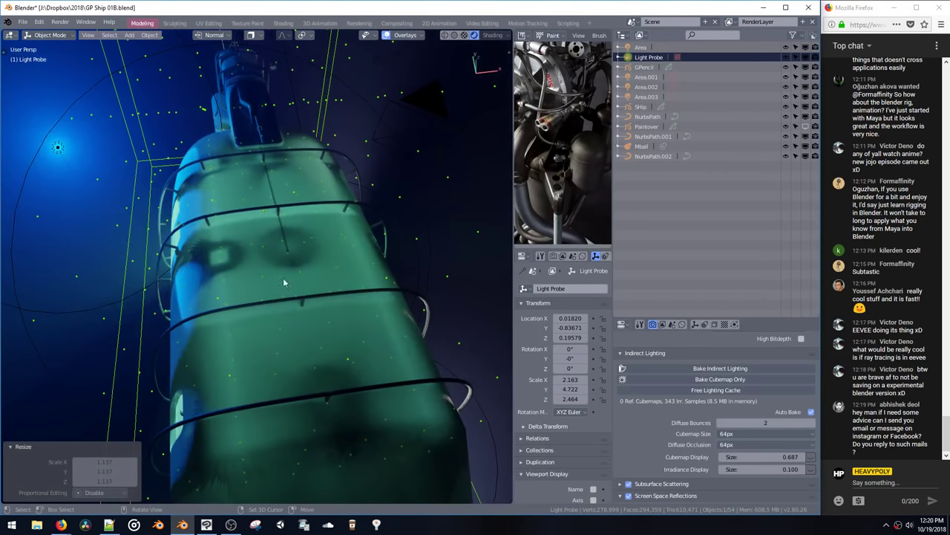
pyautogui.moveTo(353, 362); pyautogui.dragTo(402, 320, button='middle')
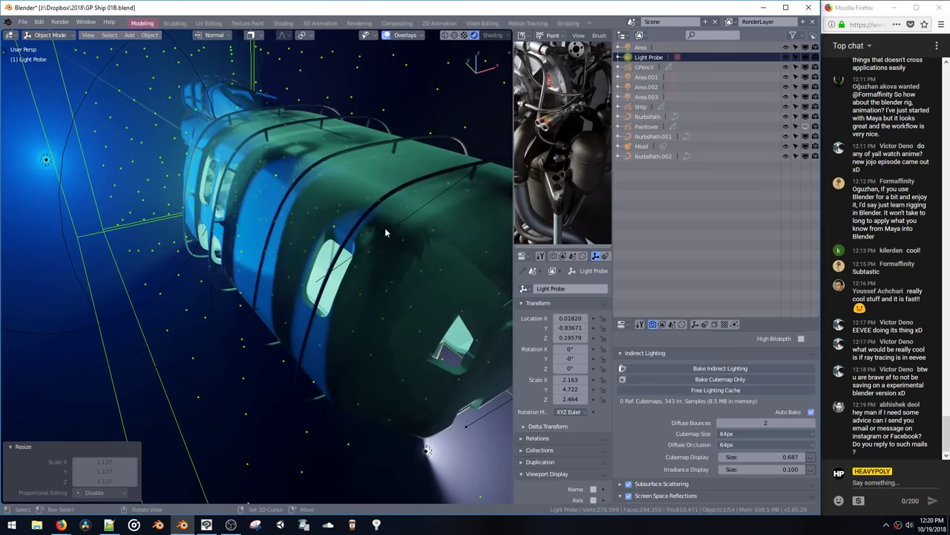
pyautogui.moveTo(385, 232); pyautogui.dragTo(365, 258, button='middle')
# Step: Delete the light probe and free the scene's lighting cache
pyautogui.press('Delete')
pyautogui.press('z')
pyautogui.click(274, 308)
pyautogui.moveTo(333, 298)
pyautogui.mouseDown(button='middle')
pyautogui.moveTo(325, 290)
pyautogui.moveTo(335, 299)
pyautogui.mouseUp(button='middle')
pyautogui.press('z')
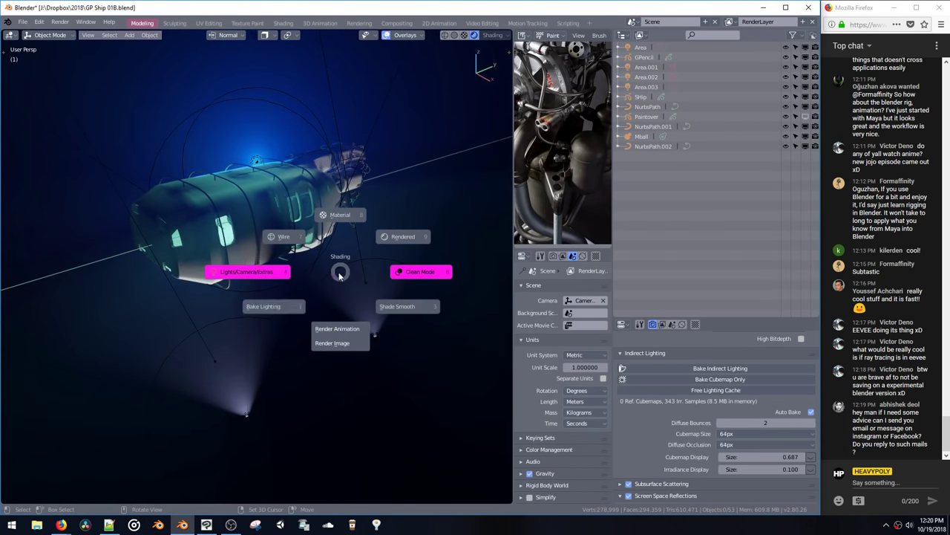
pyautogui.click(299, 306)
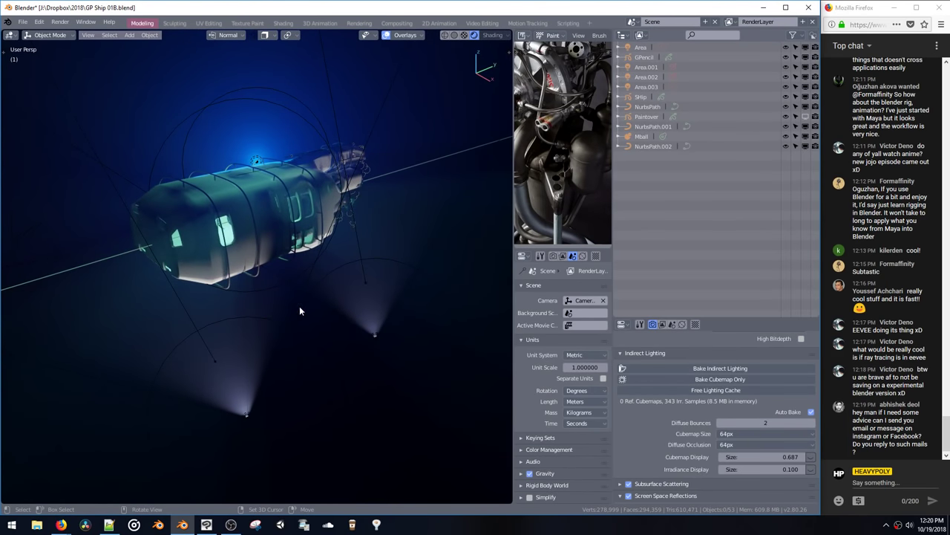
pyautogui.click(694, 390)
pyautogui.moveTo(308, 249); pyautogui.dragTo(288, 238, button='middle')
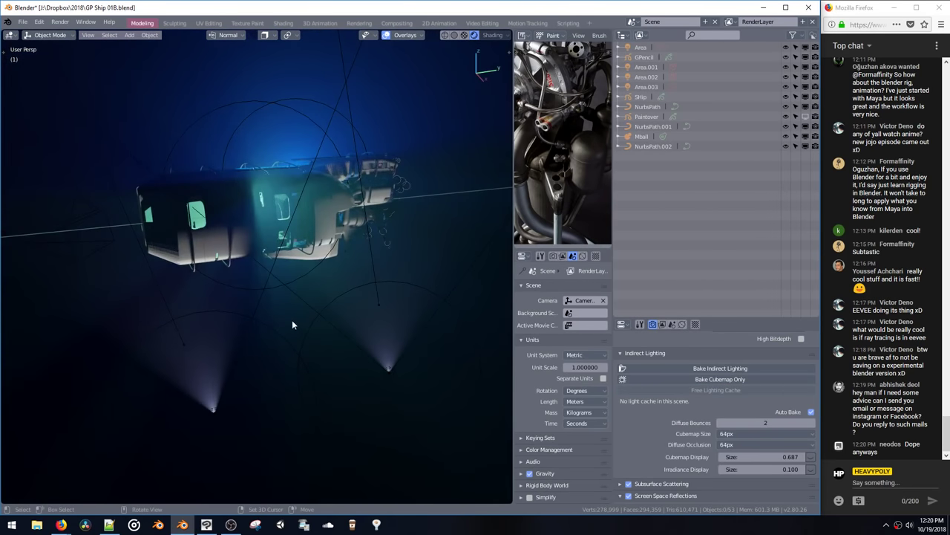
# Step: Try adding a plane as a floor and lower it about 3.86 m along Z beneath the ship
pyautogui.hotkey('shift', 'a')
pyautogui.moveTo(321, 247)
pyautogui.click(352, 241)
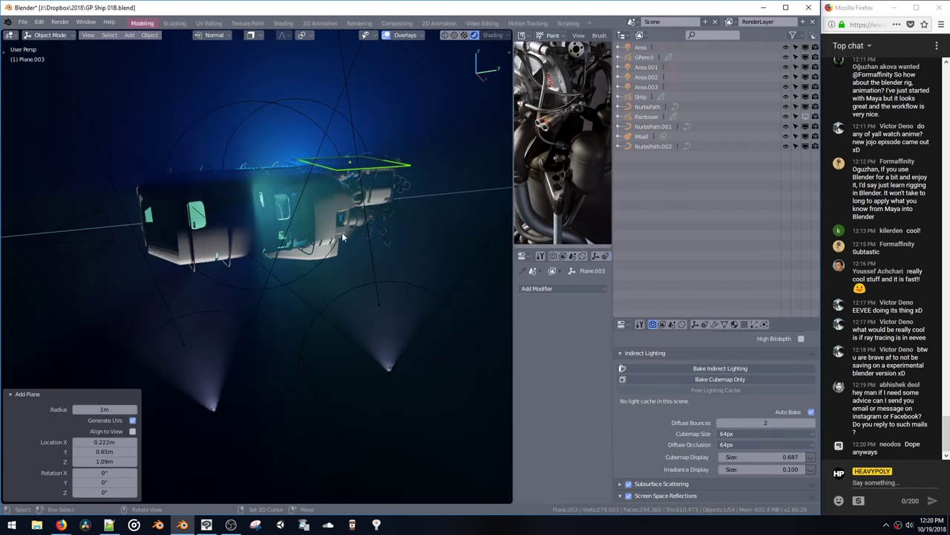
pyautogui.press('g')
pyautogui.press('z')
pyautogui.click(318, 346)
# Step: Try enlarging the floor plane by about 3.506 and again by 2.8, and lower it another 1.98 m along Z
pyautogui.press('s')
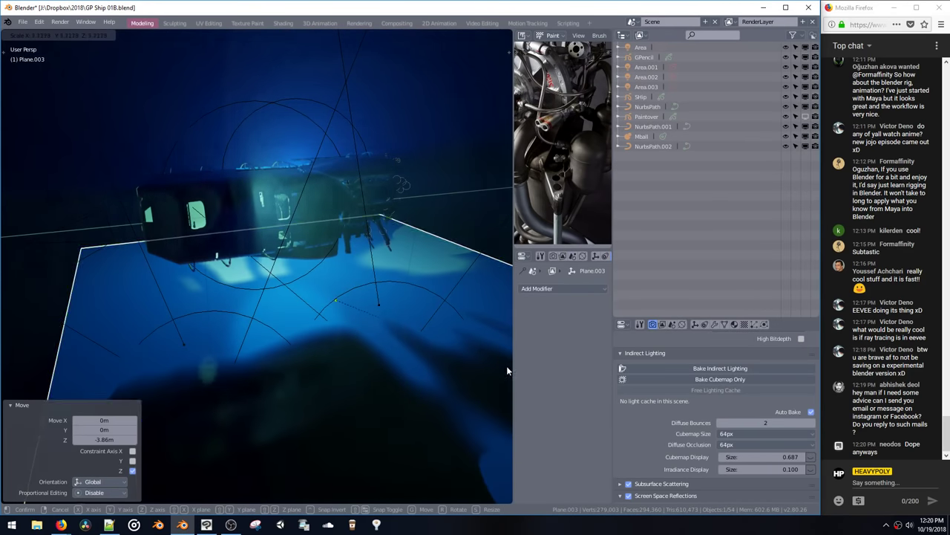
pyautogui.click(471, 356)
pyautogui.press('s')
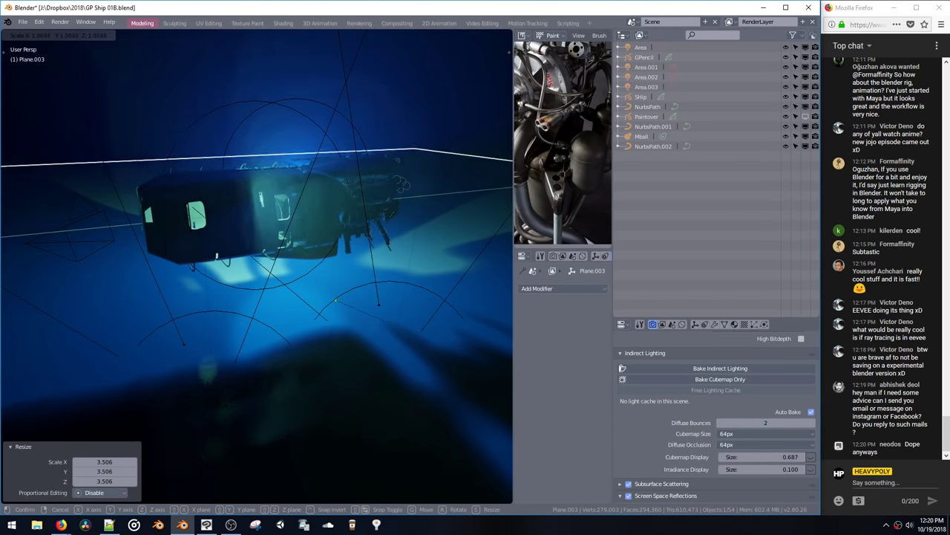
pyautogui.click(630, 407)
pyautogui.moveTo(413, 287); pyautogui.dragTo(392, 272, button='middle')
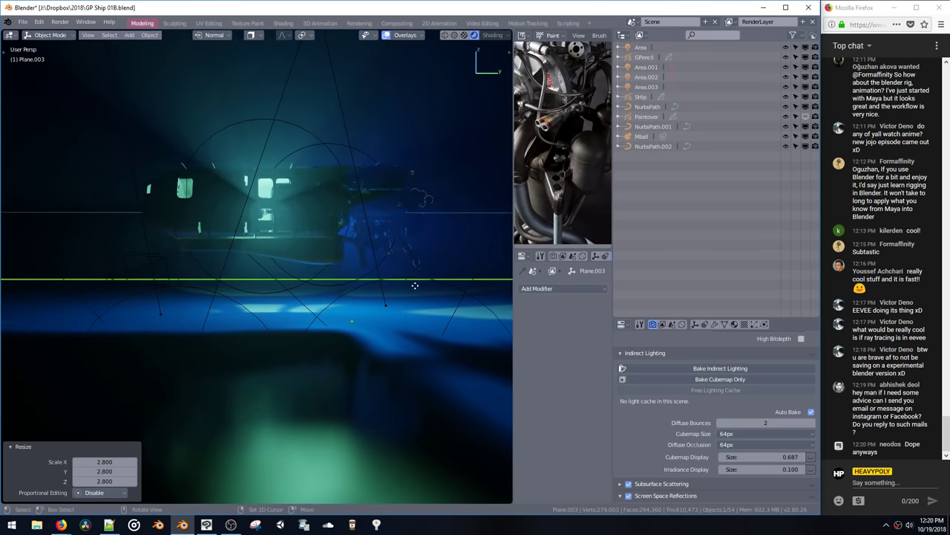
pyautogui.press('g')
pyautogui.press('z')
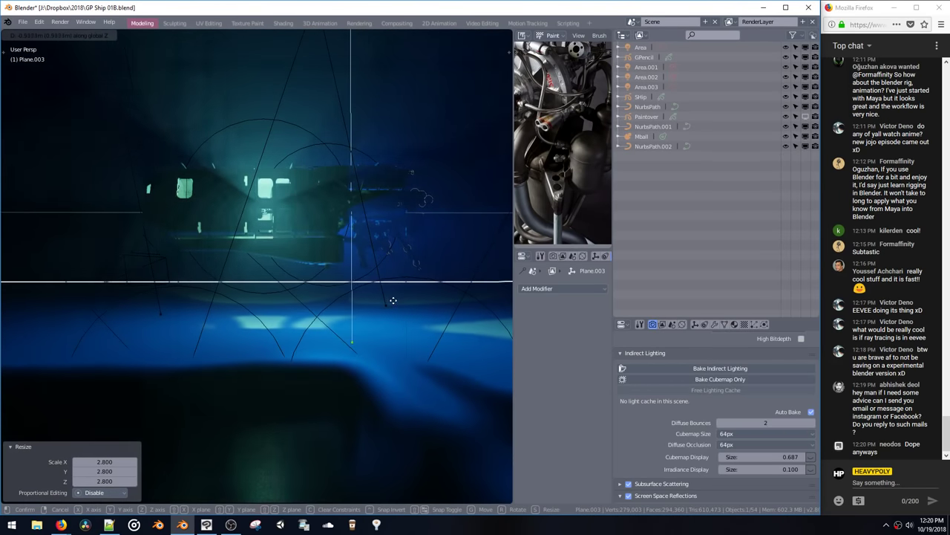
pyautogui.click(409, 331)
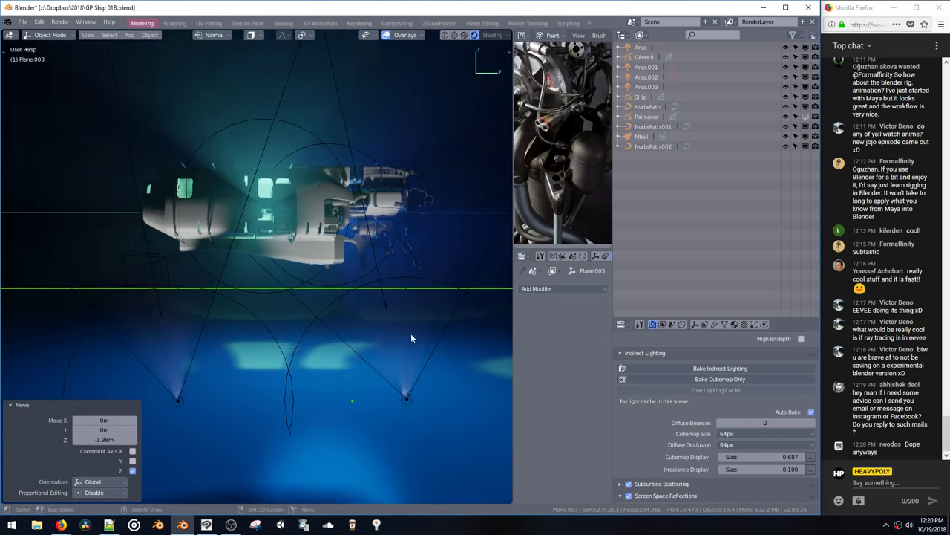
pyautogui.moveTo(411, 333); pyautogui.dragTo(428, 343, button='middle')
# Step: Give both spotlights beneath the ship, Area.002 and Area.001, a pale blue light colour
pyautogui.click(400, 375)
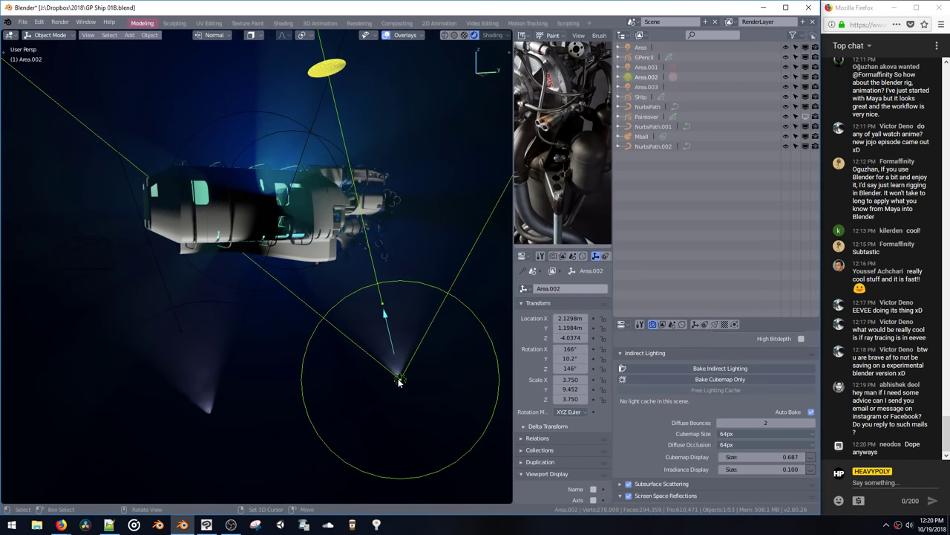
pyautogui.click(714, 325)
pyautogui.click(731, 378)
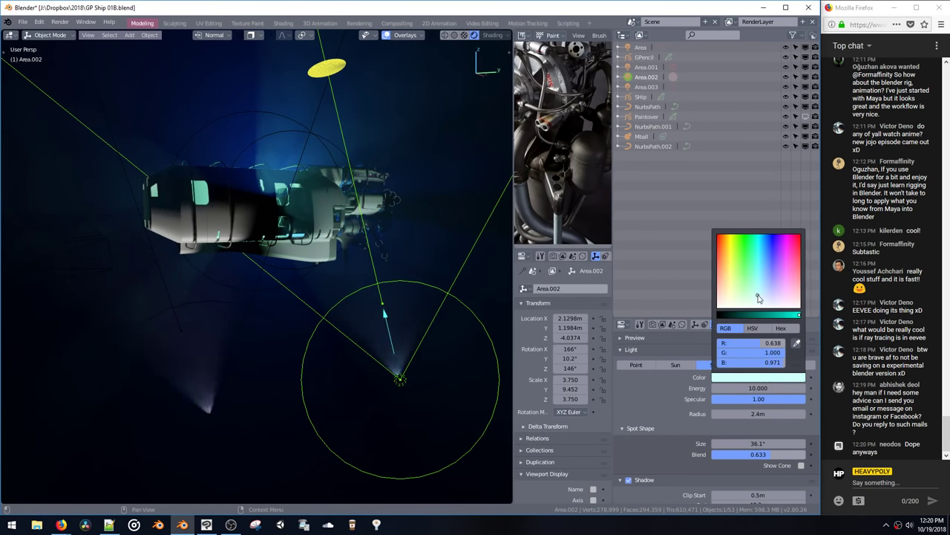
pyautogui.moveTo(758, 297)
pyautogui.mouseDown()
pyautogui.moveTo(778, 240)
pyautogui.moveTo(768, 294)
pyautogui.mouseUp()
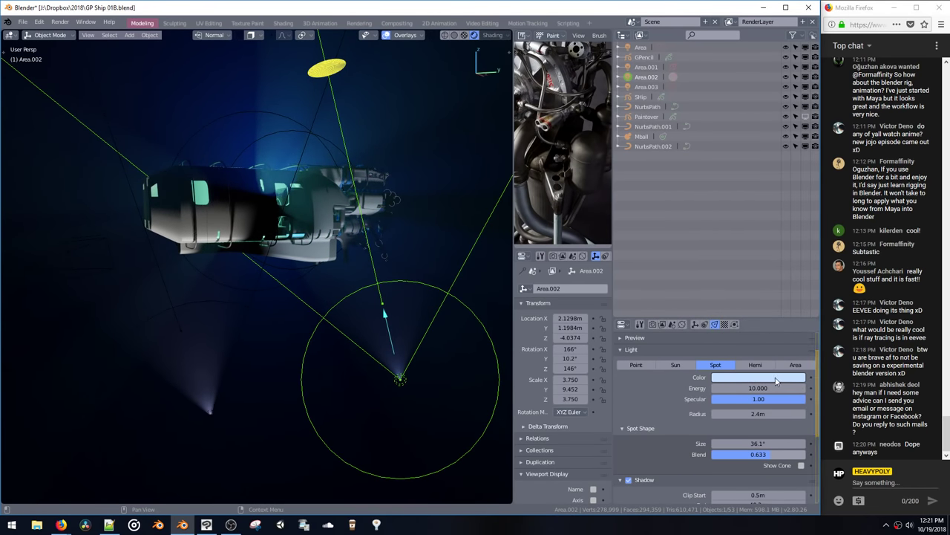
pyautogui.click(212, 421)
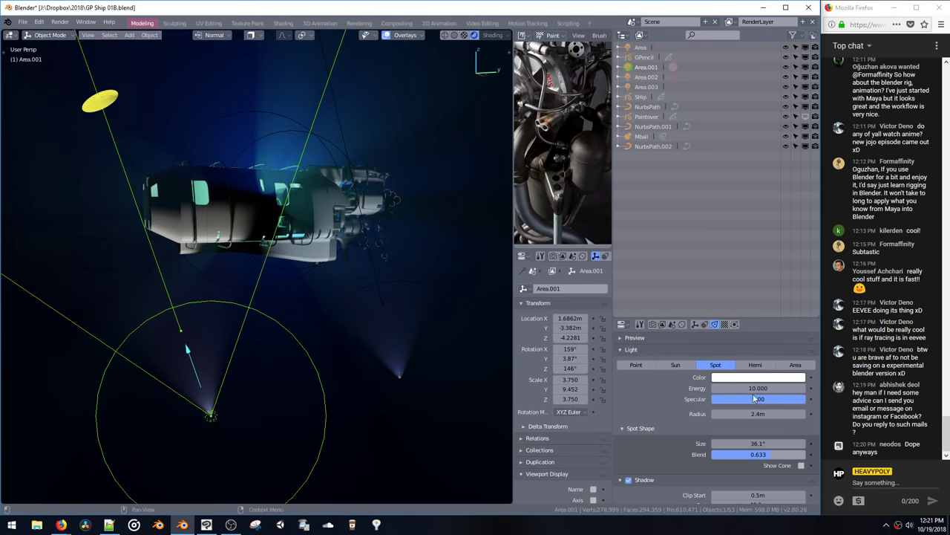
pyautogui.moveTo(437, 290); pyautogui.dragTo(464, 322, button='middle')
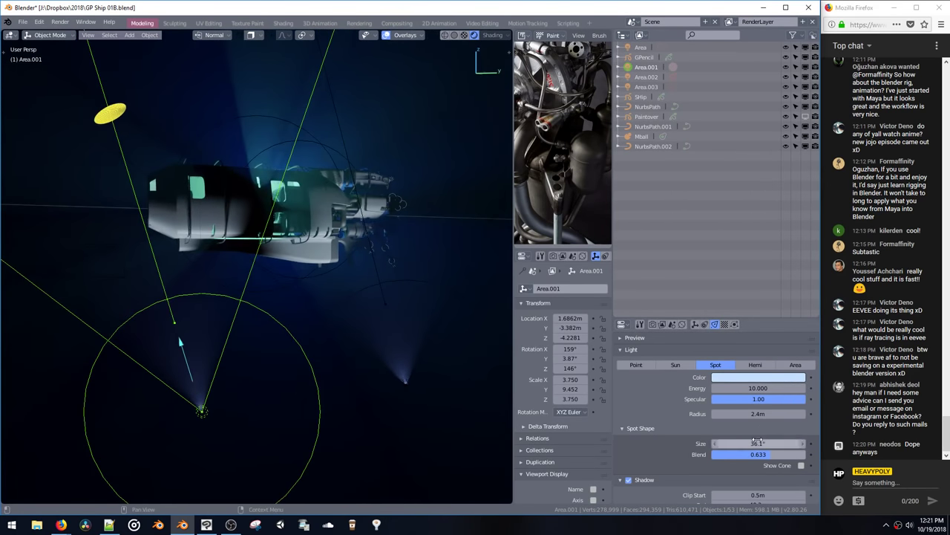
# Step: Narrow the spot size of Area.001 to 16° and rotate it to about 180°, 9.93°, 147° so it points up at the ship
pyautogui.moveTo(756, 443); pyautogui.dragTo(727, 445)
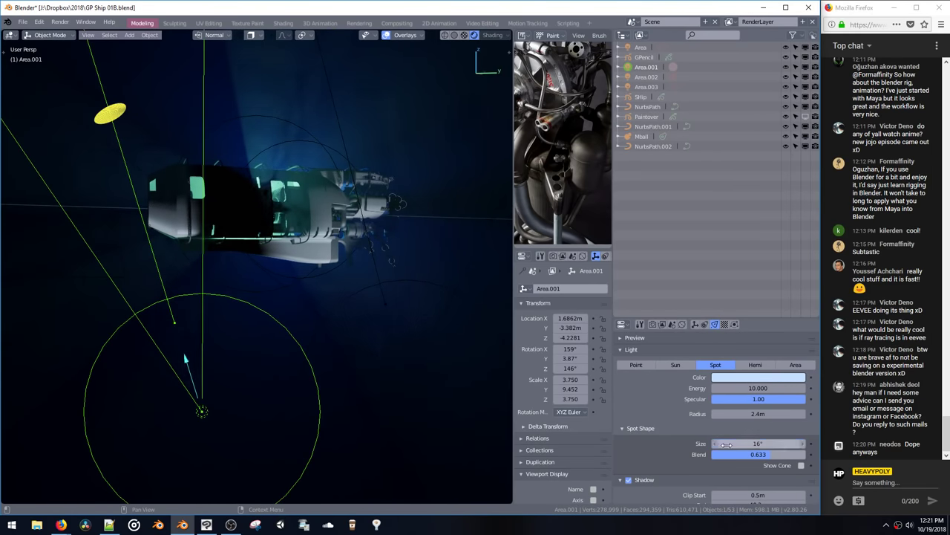
pyautogui.press('r')
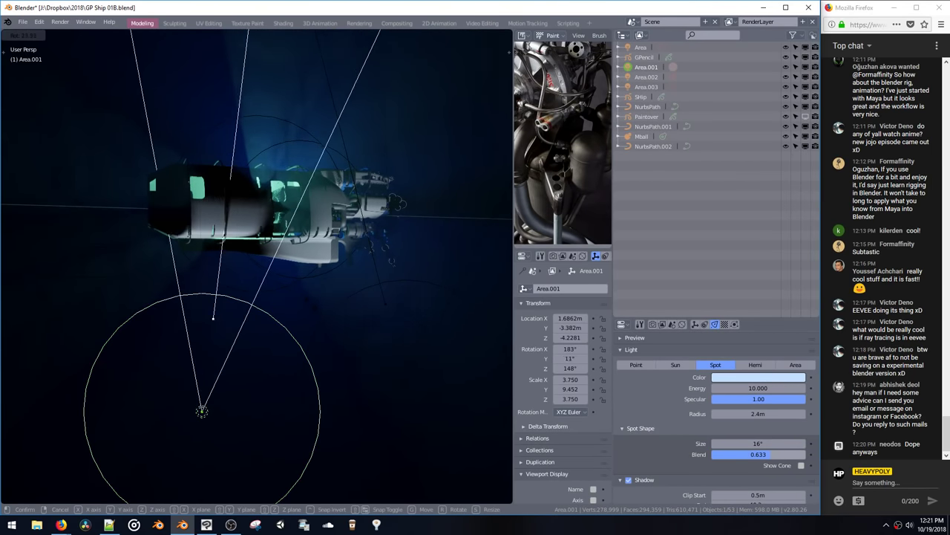
pyautogui.click(288, 307)
pyautogui.moveTo(288, 307)
pyautogui.mouseDown(button='middle')
pyautogui.moveTo(371, 302)
pyautogui.moveTo(282, 318)
pyautogui.mouseUp(button='middle')
# Step: Scale Area.001 down by about 0.812 and reposition it beneath the ship's front at about X 2.04, Y -2.98, Z -3.35 m
pyautogui.press('g')
pyautogui.click(377, 310)
pyautogui.press('g')
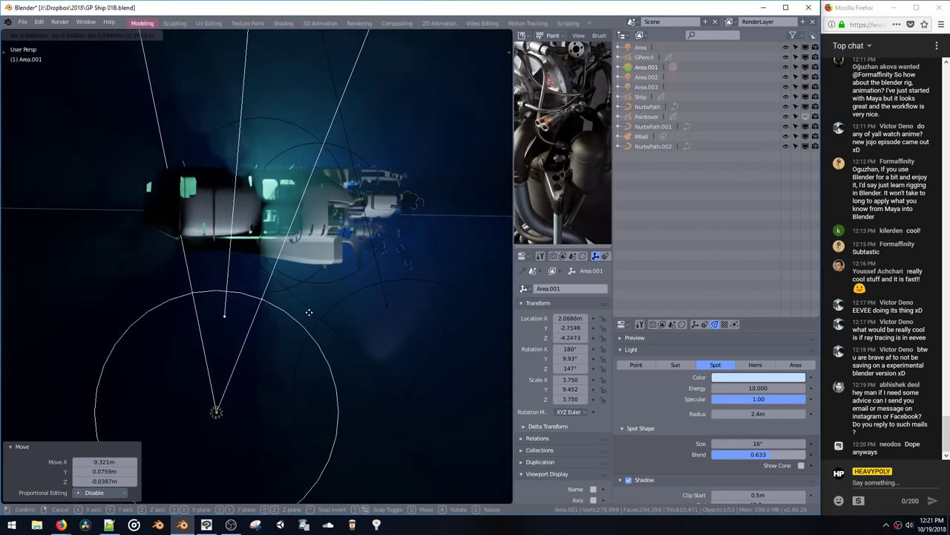
pyautogui.click(309, 342)
pyautogui.press('s')
pyautogui.click(296, 417)
pyautogui.press('g')
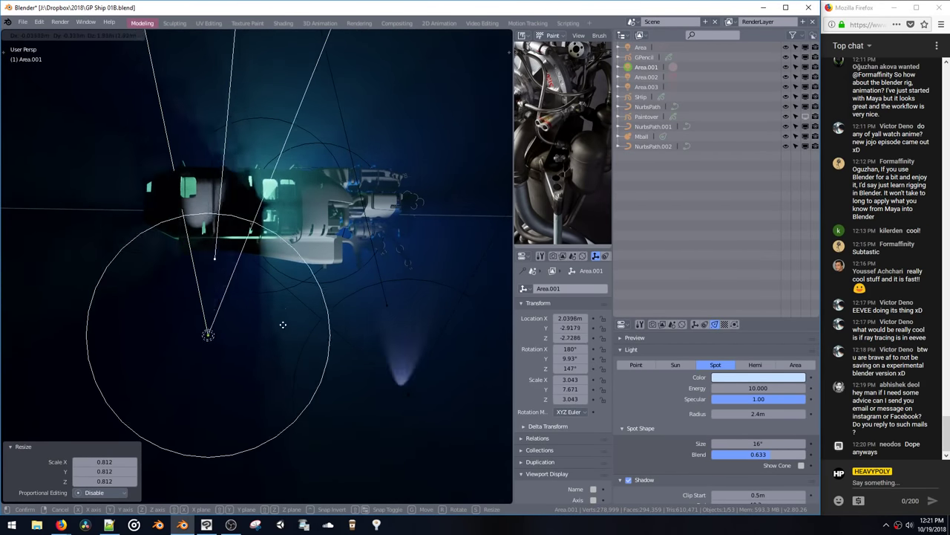
pyautogui.click(285, 320)
pyautogui.press('g')
pyautogui.click(284, 383)
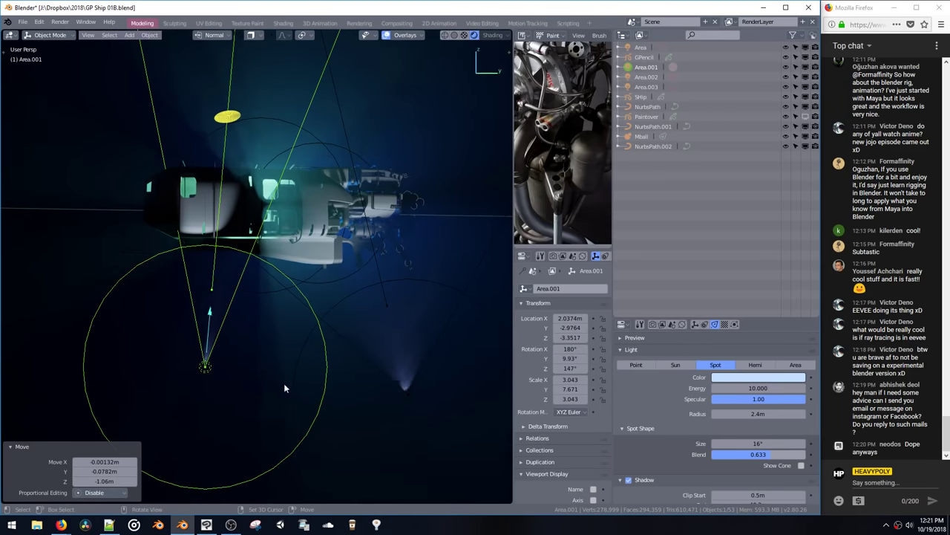
# Step: Widen the spot size of Area.002 beneath the ship's rear to 43.9°
pyautogui.click(405, 394)
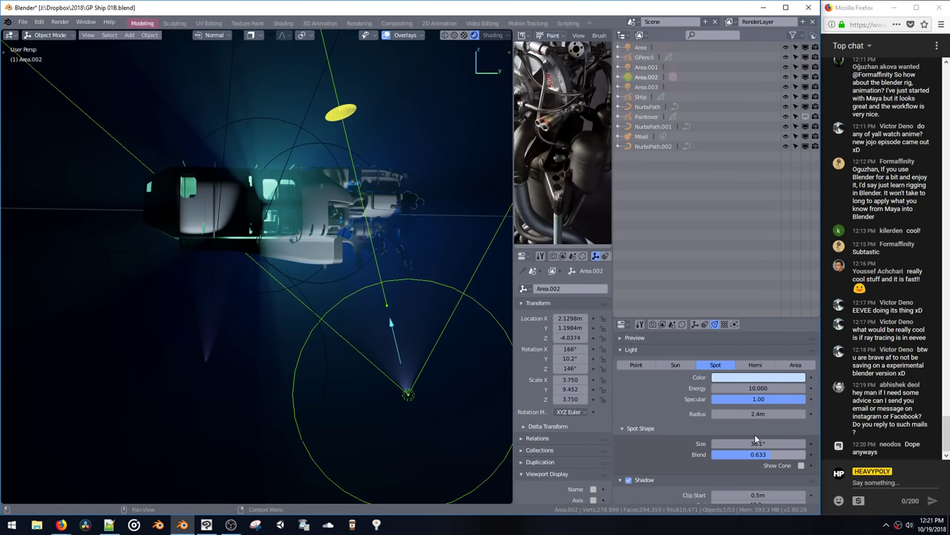
pyautogui.moveTo(761, 443); pyautogui.dragTo(771, 468)
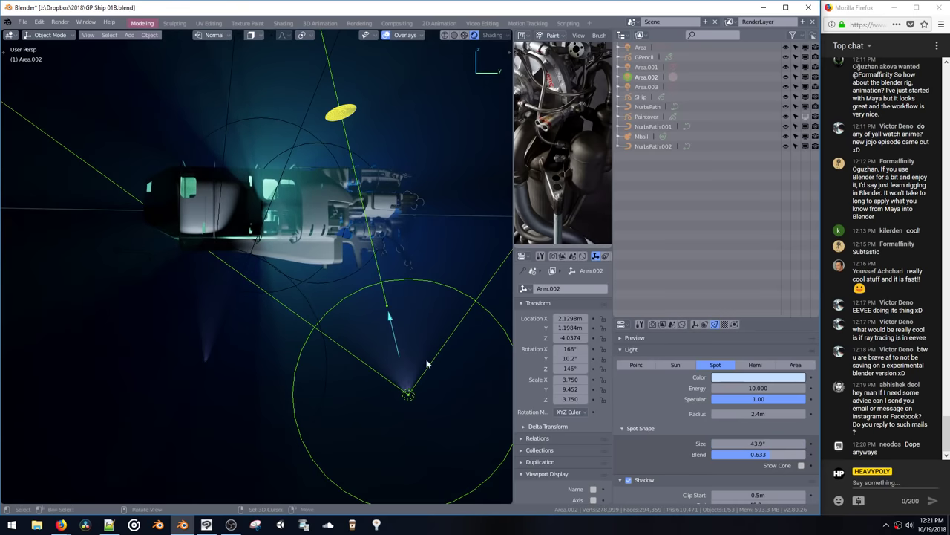
# Step: Save the ship file under its existing name, GP Ship 01B.blend
pyautogui.moveTo(426, 365); pyautogui.dragTo(231, 322, button='middle')
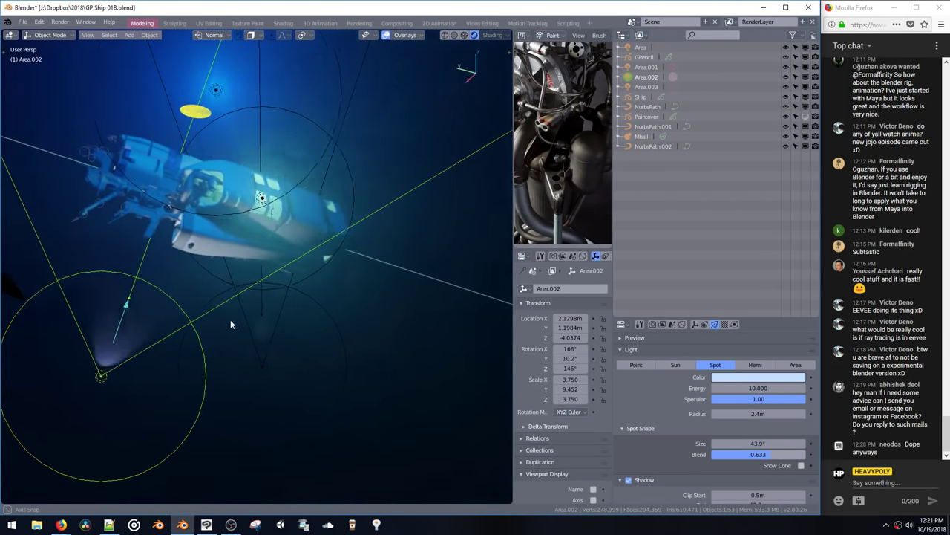
pyautogui.hotkey('ctrl', 's')
pyautogui.click(334, 317)
pyautogui.moveTo(315, 310); pyautogui.dragTo(444, 329, button='middle')
pyautogui.click(444, 330)
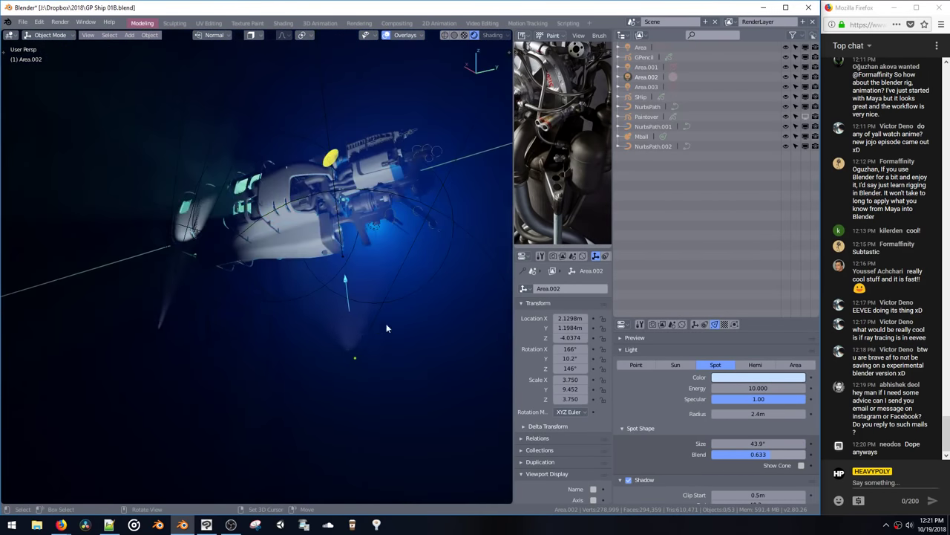
pyautogui.moveTo(355, 315); pyautogui.dragTo(383, 328, button='middle')
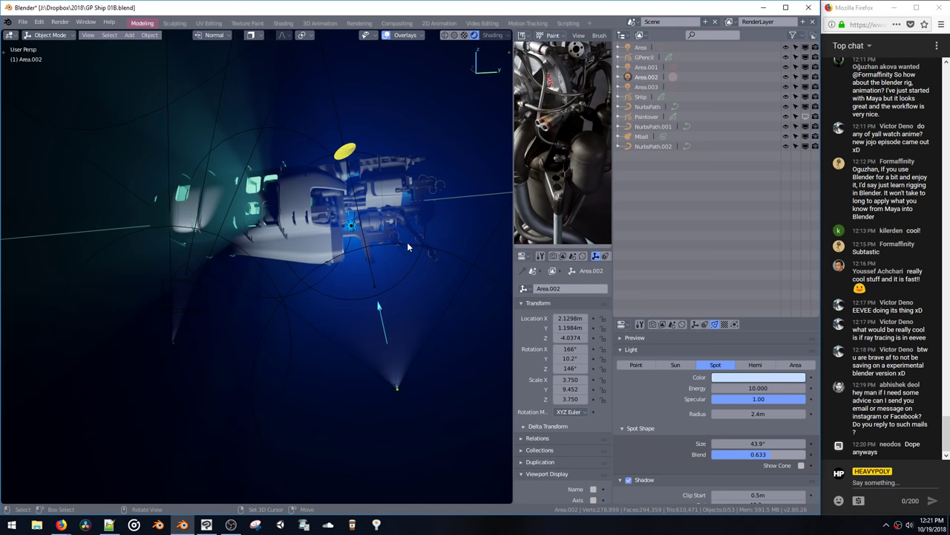
pyautogui.hotkey('ctrl', 's')
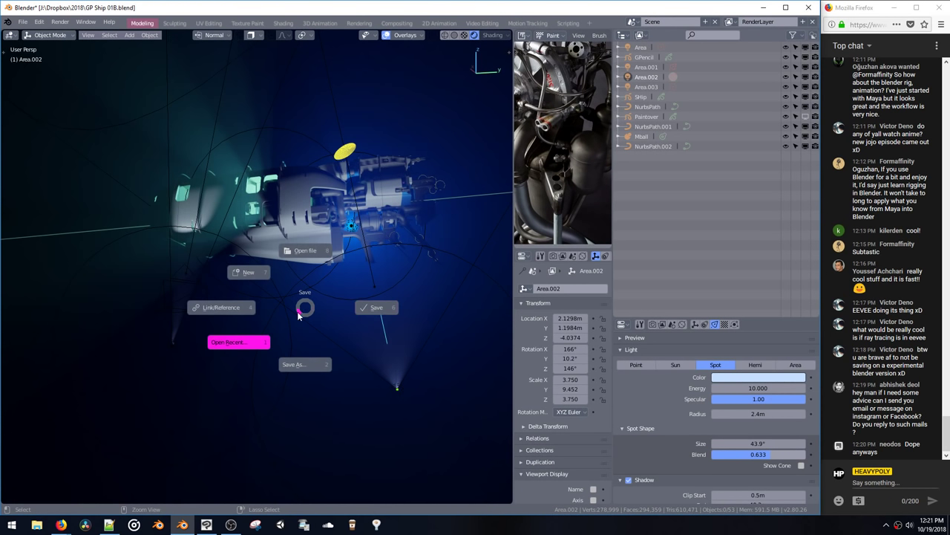
pyautogui.click(358, 312)
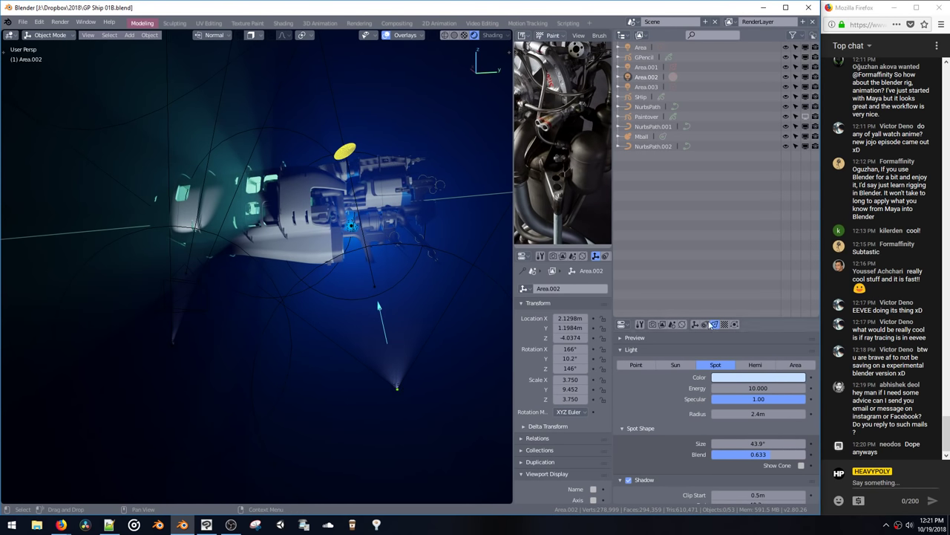
# Step: Select the pipe mesh inside the ship's side opening and enter its edit mode
pyautogui.click(881, 289)
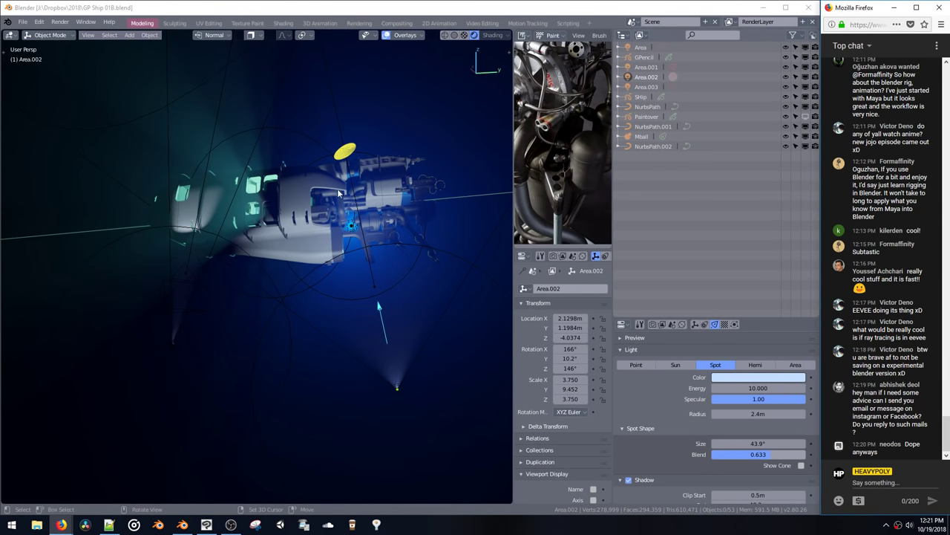
pyautogui.click(347, 224)
pyautogui.moveTo(350, 223); pyautogui.dragTo(294, 186, button='middle')
pyautogui.click(283, 231)
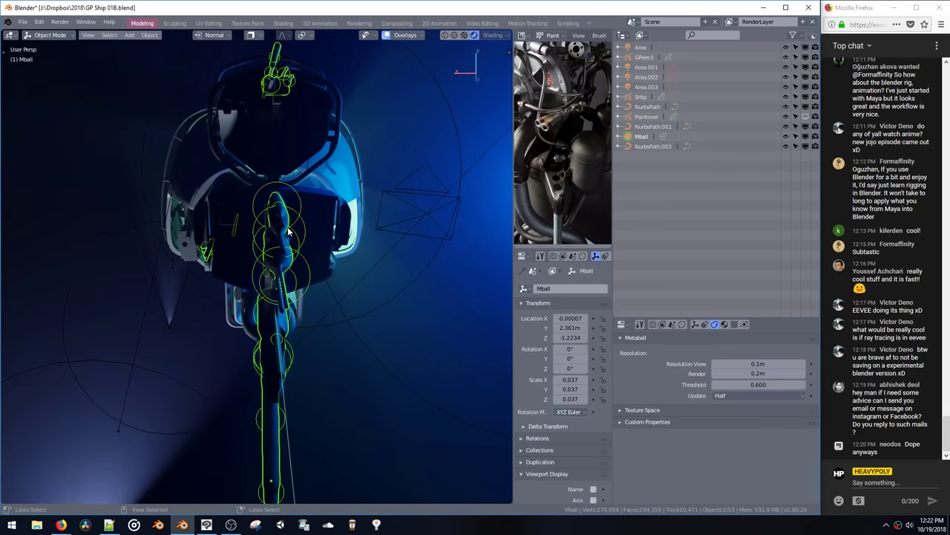
pyautogui.moveTo(288, 233); pyautogui.dragTo(192, 171, button='middle')
pyautogui.click(304, 227)
pyautogui.press('space')
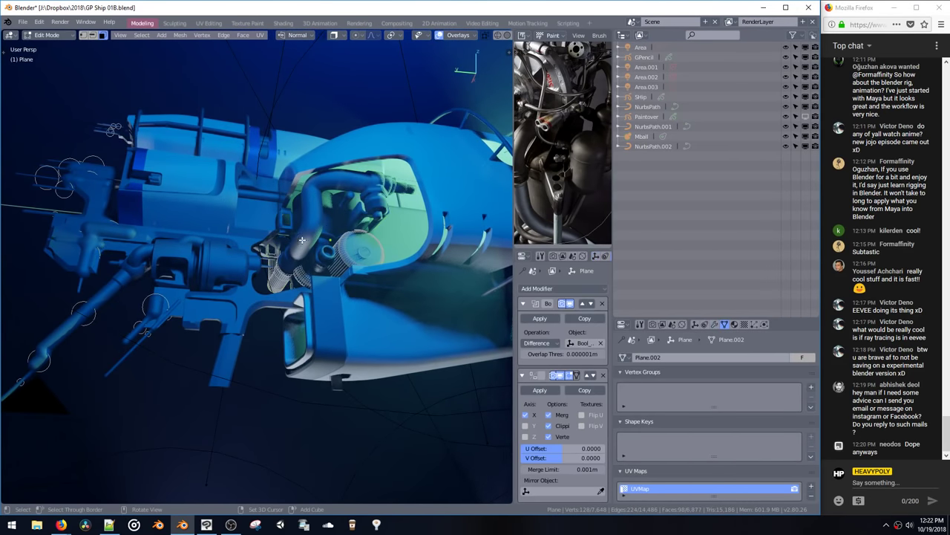
pyautogui.moveTo(302, 240); pyautogui.dragTo(300, 363, button='middle')
# Step: Bevel an edge loop on the horizontal pipe by 0.072 and shrink/fatten the resulting band by -0.005
pyautogui.click(230, 269)
pyautogui.click(232, 268)
pyautogui.press('KP_Decimal')
pyautogui.hotkey('ctrl', 'b')
pyautogui.click(307, 374)
pyautogui.press('e')
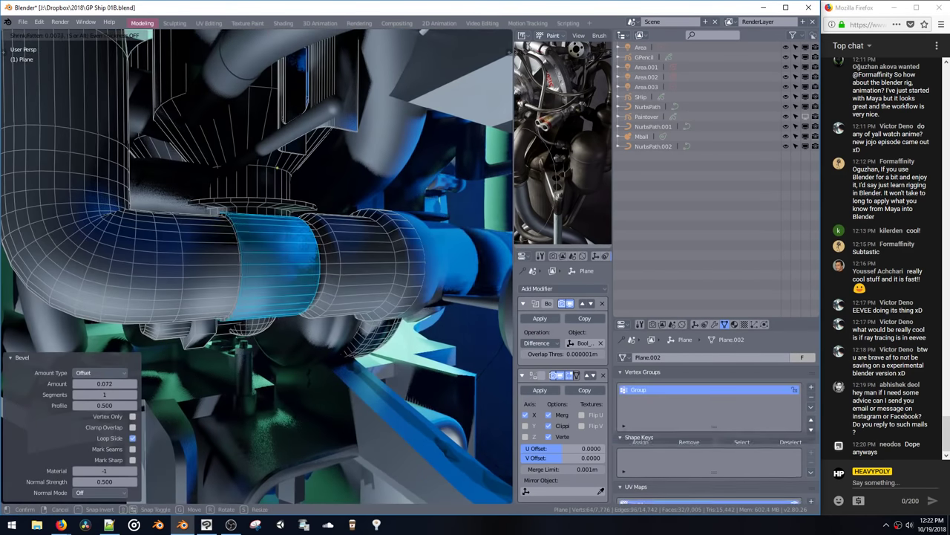
pyautogui.click(306, 315)
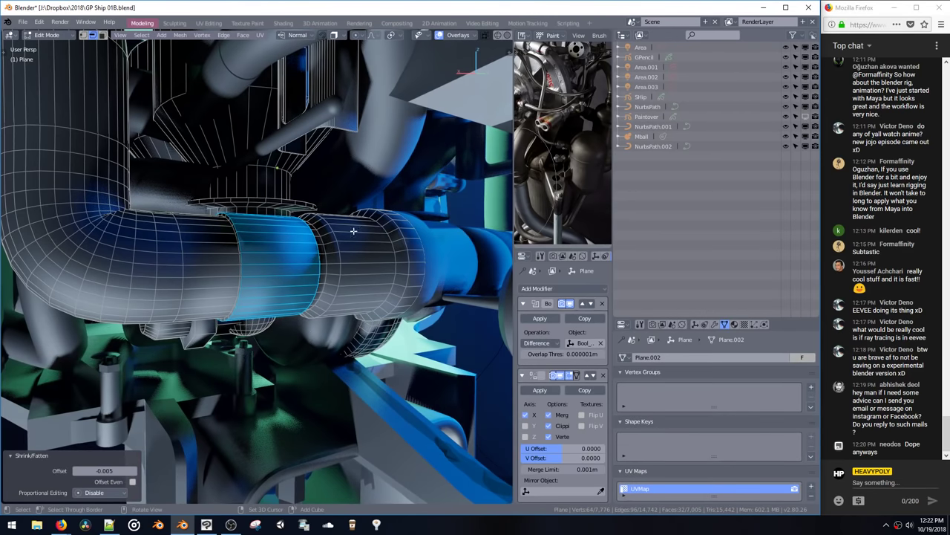
# Step: Bevel the neighbouring edge loop further along the pipe into a narrow band
pyautogui.click(366, 263)
pyautogui.click(360, 288)
pyautogui.hotkey('ctrl', 'b')
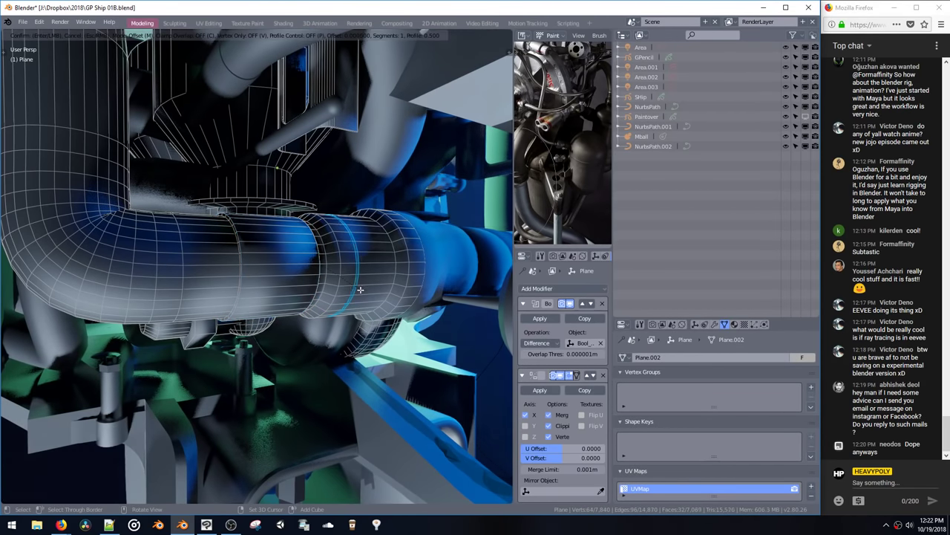
pyautogui.click(368, 300)
# Step: Add a second material slot to the pipe mesh, fill it with an existing material and leave edit mode
pyautogui.hotkey('shift', 'v')
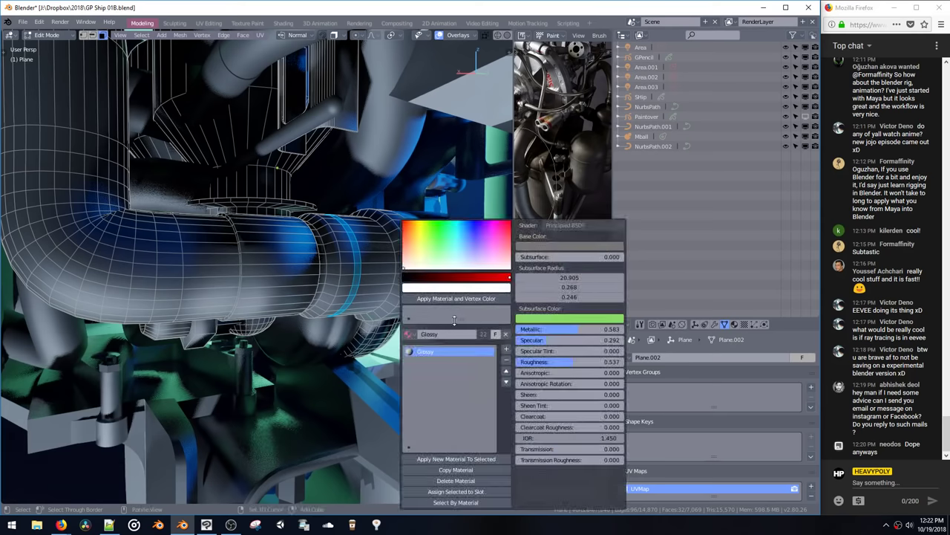
pyautogui.click(506, 349)
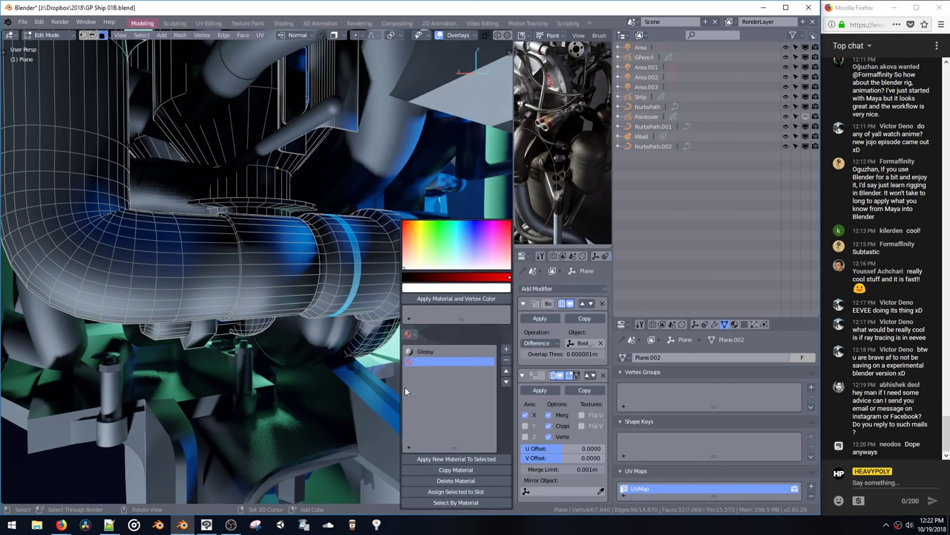
pyautogui.click(409, 334)
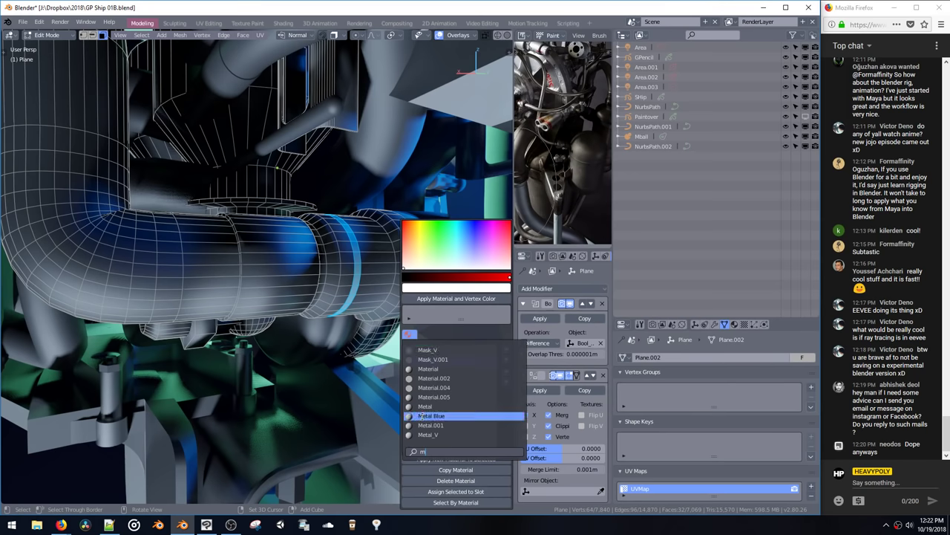
pyautogui.click(427, 362)
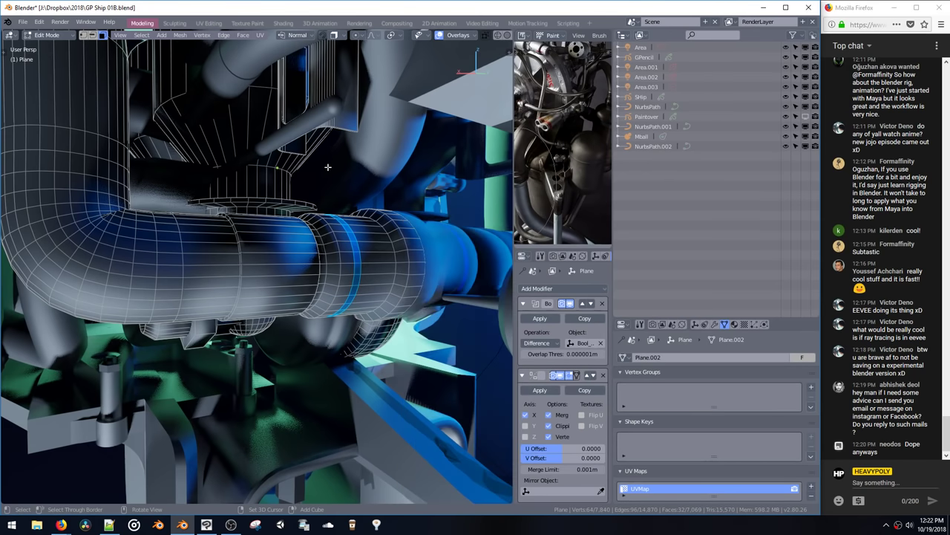
pyautogui.press('space')
pyautogui.click(353, 222)
# Step: Add a cube on the box inside the ship's side opening and scale it to 0.048
pyautogui.keyDown('ctrl'); pyautogui.moveTo(360, 224); pyautogui.dragTo(341, 247, button='middle'); pyautogui.keyUp('ctrl')
pyautogui.moveTo(379, 187); pyautogui.dragTo(309, 249, button='middle')
pyautogui.click(305, 246)
pyautogui.click(305, 243)
pyautogui.hotkey('shift', 'a')
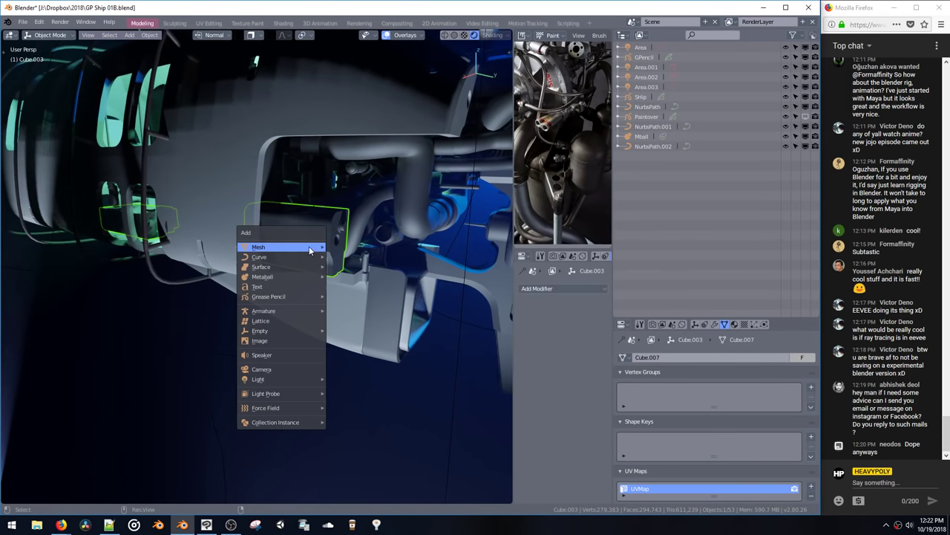
pyautogui.press('Escape')
pyautogui.moveTo(310, 247); pyautogui.dragTo(305, 240, button='right')
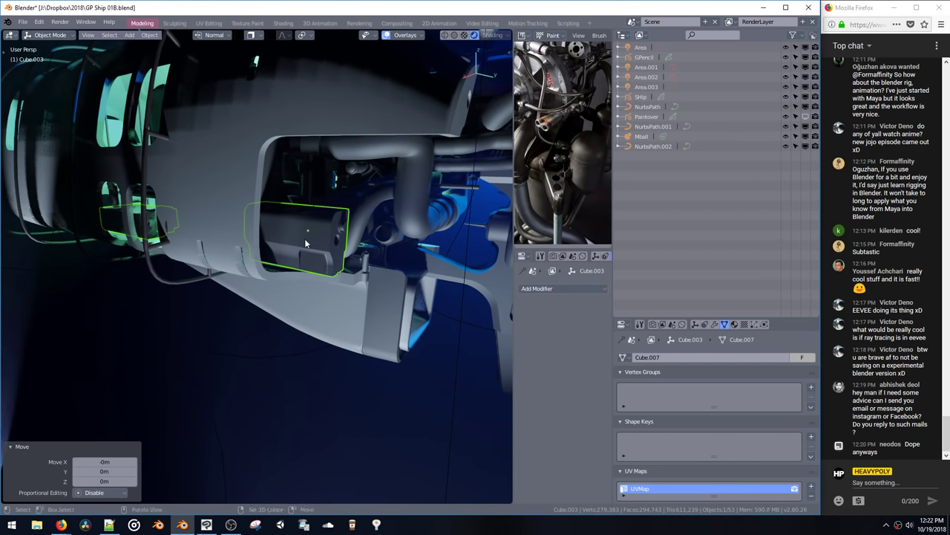
pyautogui.hotkey('shift', 'a')
pyautogui.moveTo(306, 242)
pyautogui.click(344, 249)
pyautogui.press('s')
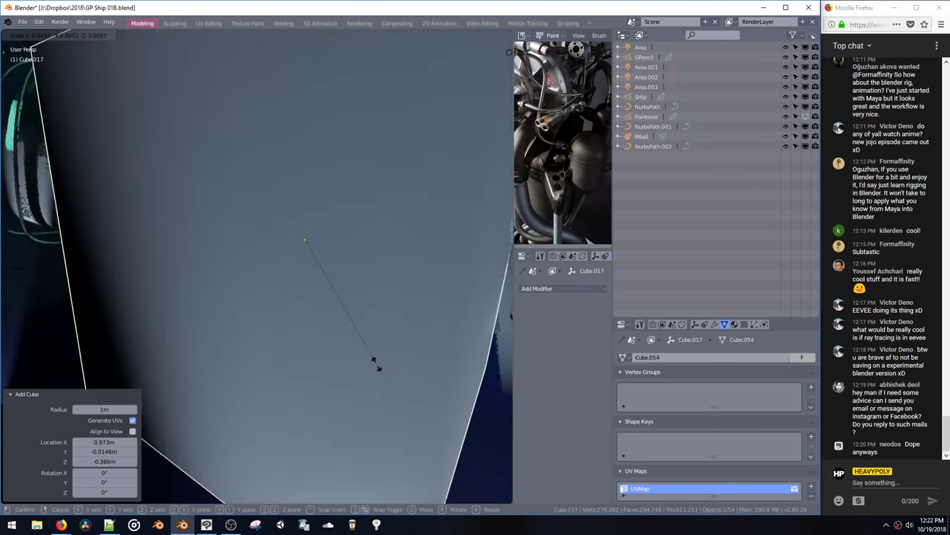
pyautogui.click(312, 238)
# Step: Apply the scale of the new small cube
pyautogui.hotkey('ctrl', 'a')
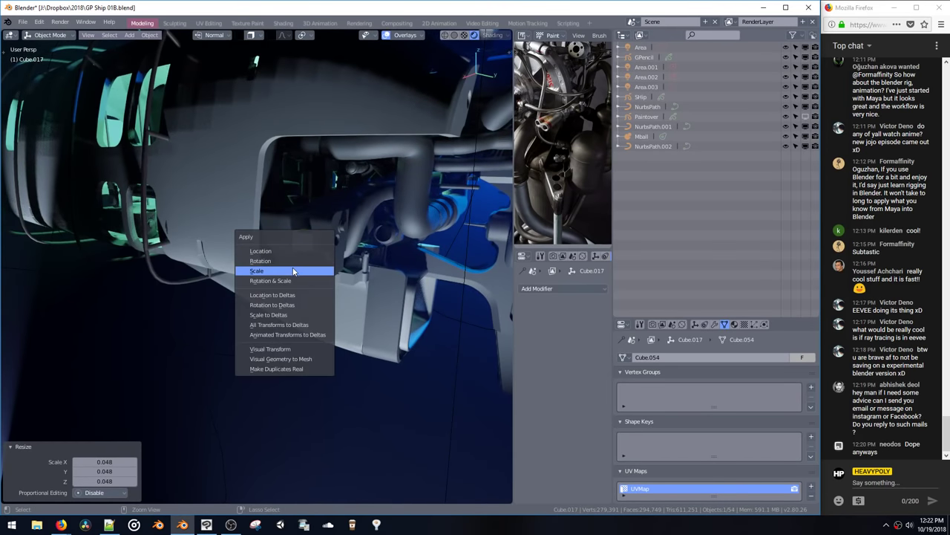
pyautogui.hotkey('ctrl', 'a')
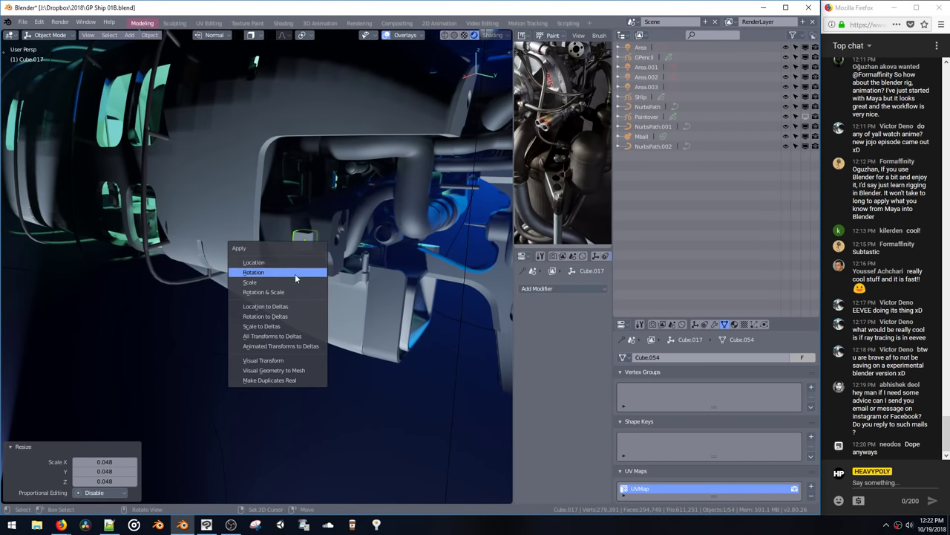
pyautogui.click(294, 282)
# Step: Bevel the two upper corner edges of the small cube into rounded corners
pyautogui.press('Tab')
pyautogui.press('KP_Decimal')
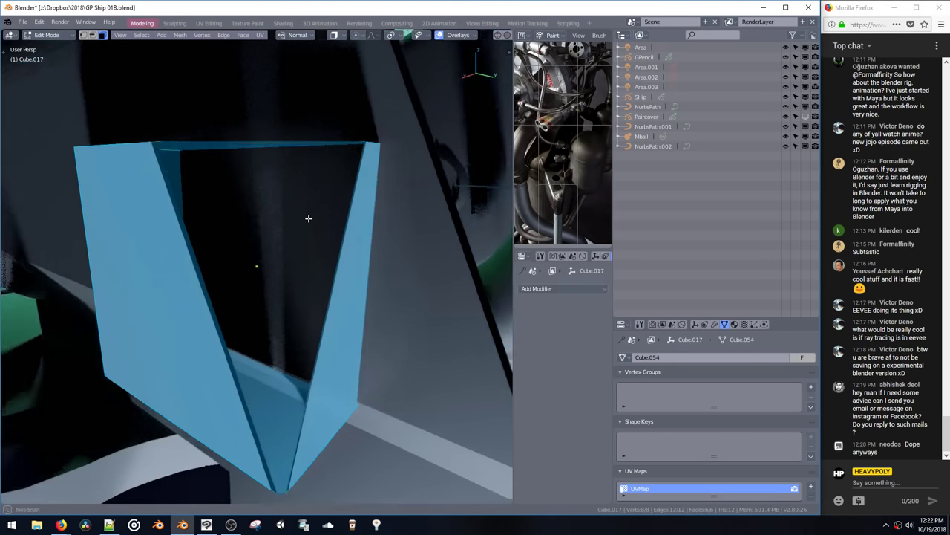
pyautogui.moveTo(342, 343); pyautogui.dragTo(252, 265, button='middle')
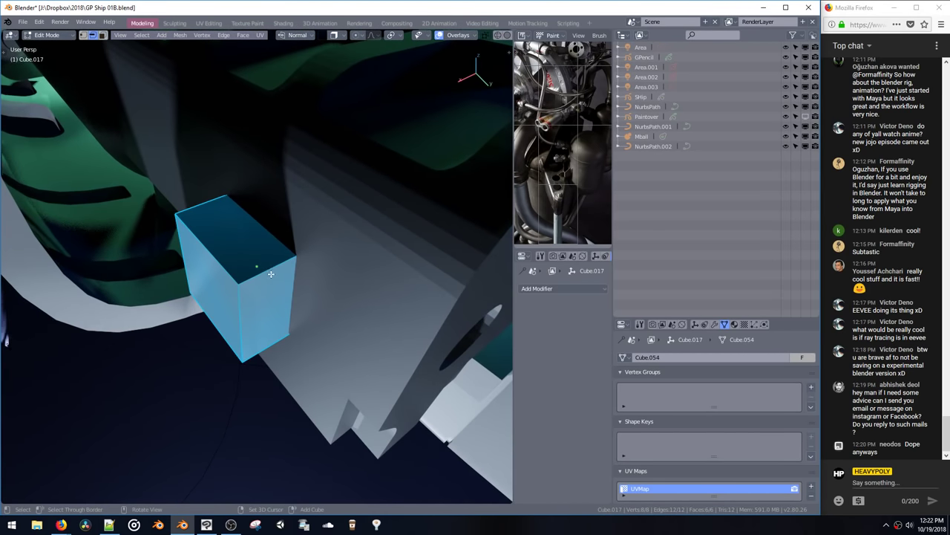
pyautogui.click(197, 204)
pyautogui.moveTo(239, 219); pyautogui.dragTo(297, 301, button='middle')
pyautogui.hotkey('ctrl', 'b')
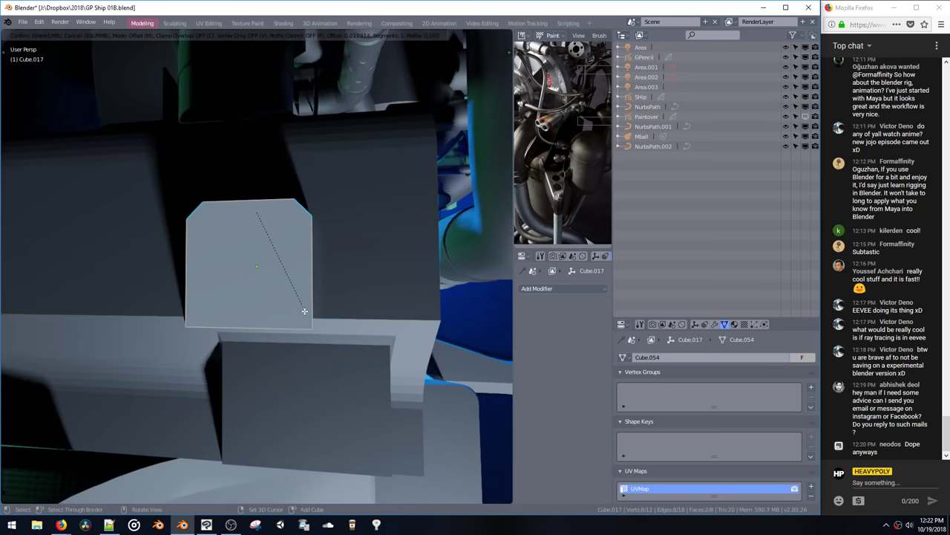
pyautogui.click(324, 378)
# Step: Subtract the rounded small cube from the larger box with a boolean difference
pyautogui.press('space')
pyautogui.moveTo(322, 351); pyautogui.dragTo(351, 290, button='middle')
pyautogui.click(309, 353)
pyautogui.keyDown('shift'); pyautogui.click(351, 288); pyautogui.keyUp('shift')
pyautogui.hotkey('ctrl', 'b')
pyautogui.click(410, 293)
pyautogui.moveTo(410, 297); pyautogui.dragTo(299, 220, button='middle')
# Step: Move the cutter's bottom face down about 0.05 m along the Z axis
pyautogui.press('Tab')
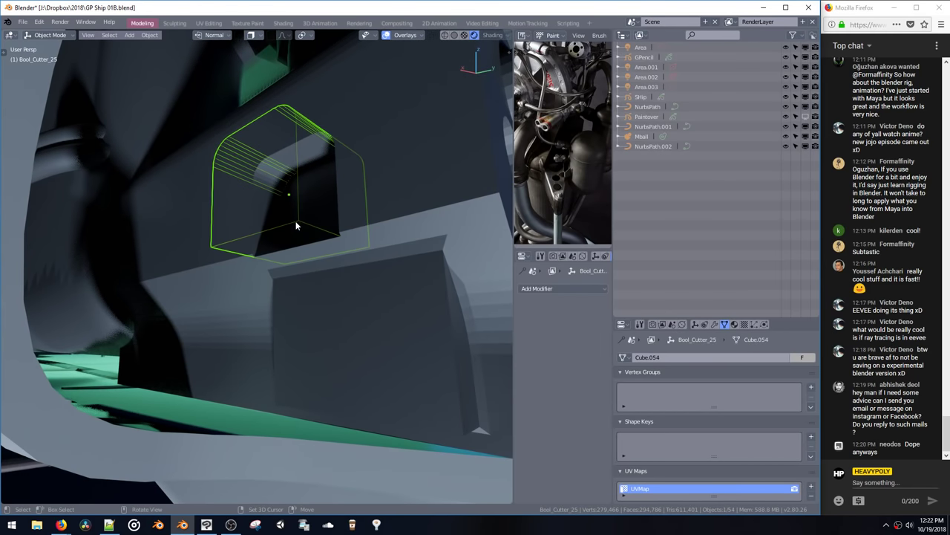
pyautogui.click(291, 240)
pyautogui.press('g')
pyautogui.press('z')
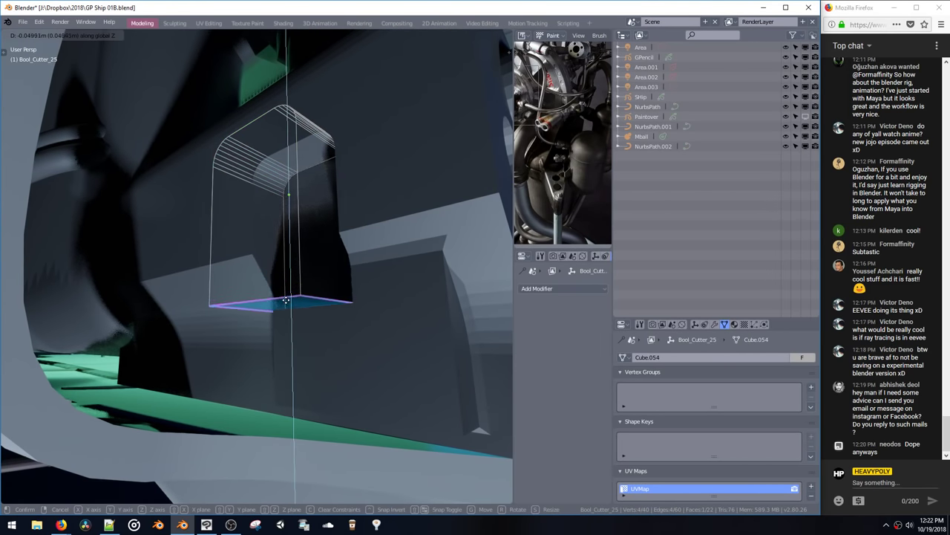
pyautogui.click(288, 305)
# Step: Bevel the two lower corner edges of the cutter to round them
pyautogui.moveTo(287, 305); pyautogui.dragTo(356, 232, button='middle')
pyautogui.press('2')
pyautogui.click(354, 297)
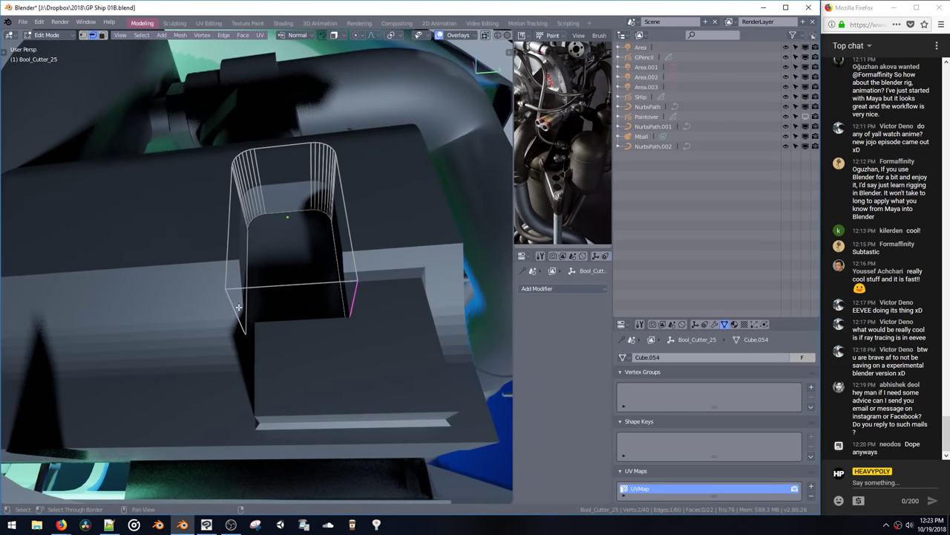
pyautogui.hotkey('ctrl', 'b')
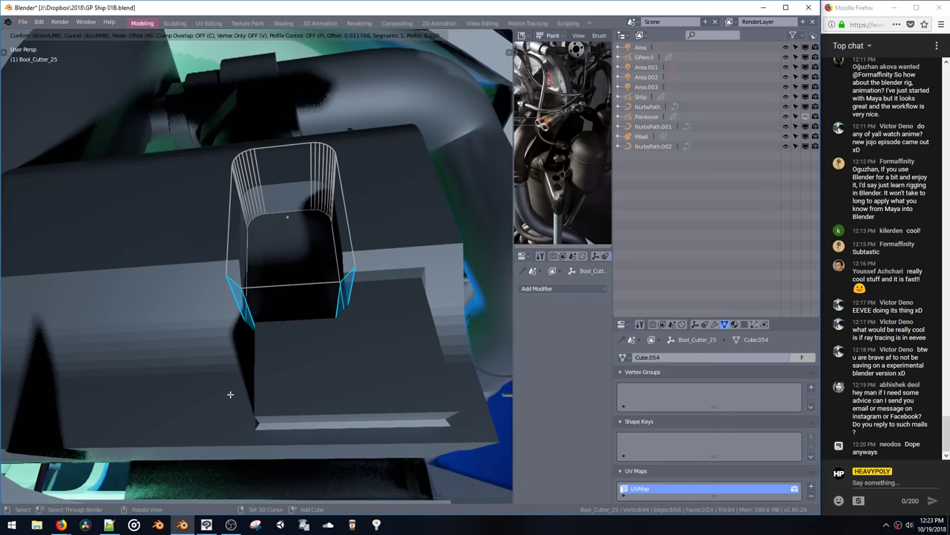
pyautogui.click(230, 394)
# Step: Duplicate the whole cutter shape and place the copy about 0.10 m away along the Y axis
pyautogui.moveTo(230, 394); pyautogui.dragTo(330, 298, button='middle')
pyautogui.hotkey('ctrl', 'l')
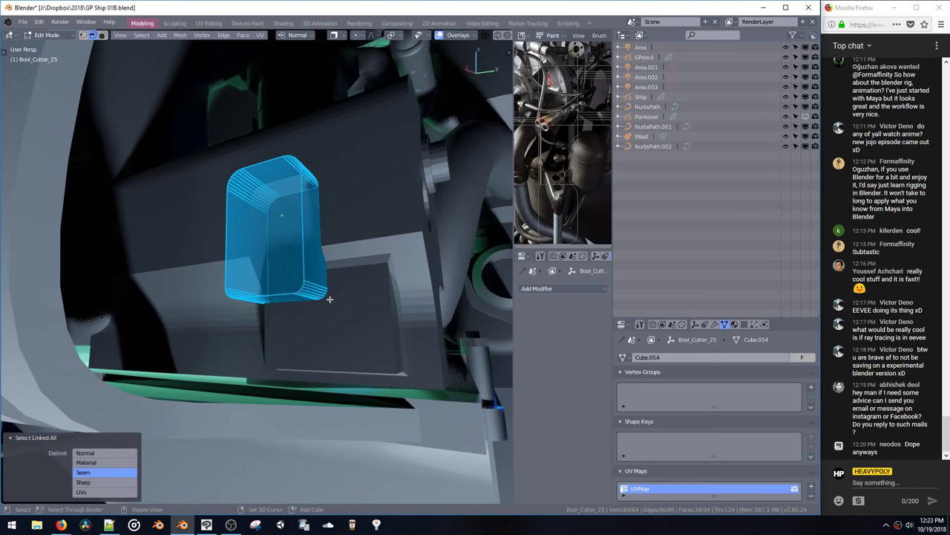
pyautogui.hotkey('shift', 'd')
pyautogui.press('y')
pyautogui.press('y')
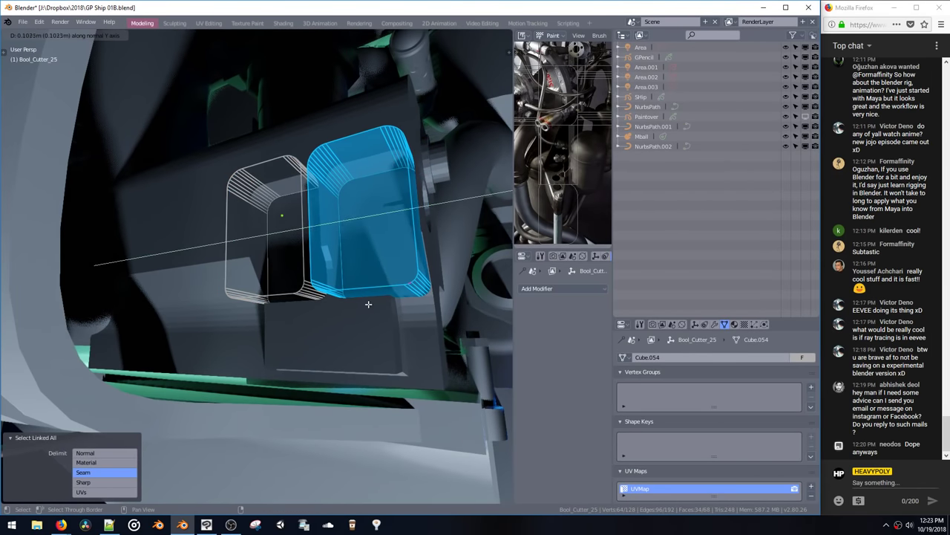
pyautogui.click(368, 303)
# Step: Adjust the duplicated cutter's position along the Y and X axes, finishing with a Y move of about -0.008 m
pyautogui.moveTo(368, 304); pyautogui.dragTo(395, 286, button='middle')
pyautogui.press('g')
pyautogui.press('y')
pyautogui.click(384, 305)
pyautogui.press('g')
pyautogui.press('x')
pyautogui.click(327, 312)
pyautogui.press('g')
pyautogui.press('y')
pyautogui.click(394, 291)
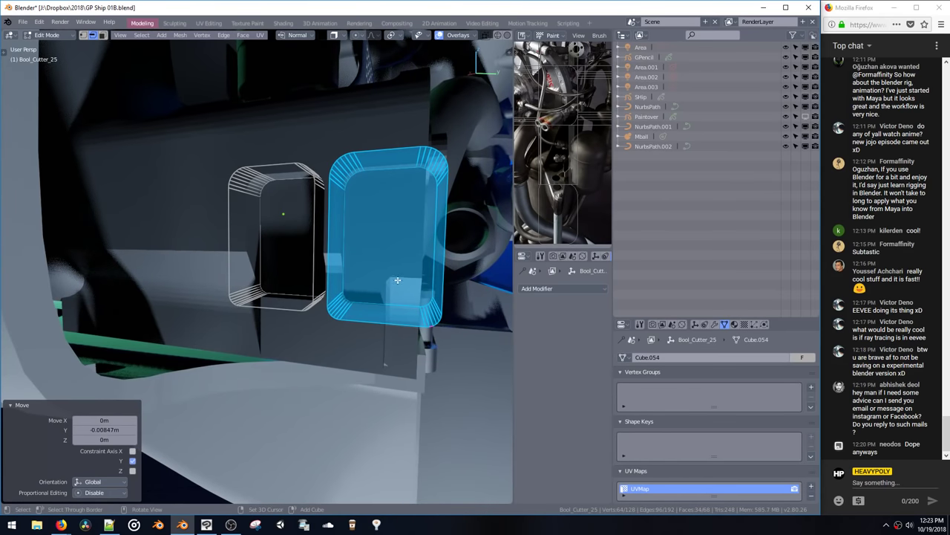
# Step: Widen the duplicated cutter by moving its outer-side vertices 0.029 m along Y, then leave edit mode
pyautogui.press('space')
pyautogui.click(344, 239)
pyautogui.keyDown('ctrl'); pyautogui.moveTo(307, 141); pyautogui.dragTo(379, 352); pyautogui.keyUp('ctrl')
pyautogui.press('g')
pyautogui.press('y')
pyautogui.click(439, 273)
pyautogui.press('space')
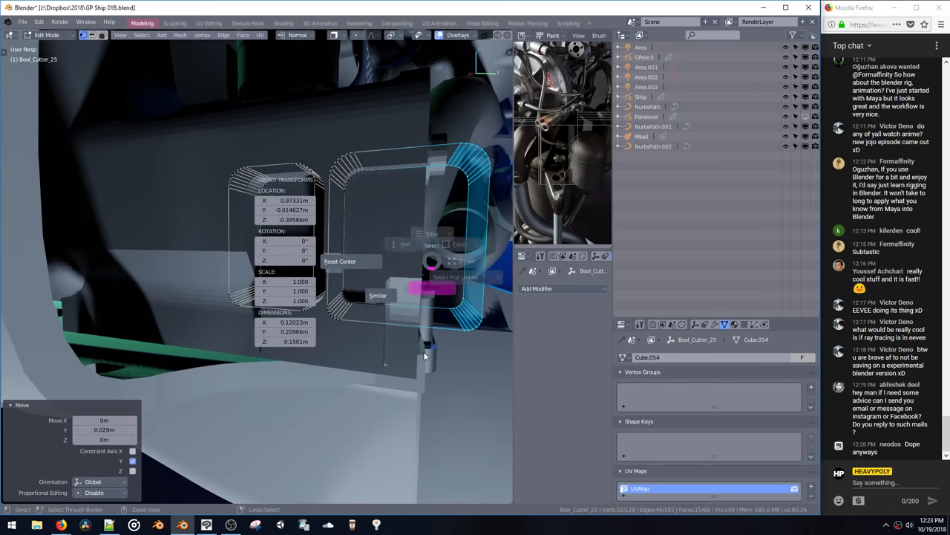
pyautogui.click(424, 351)
# Step: Bevel the two lower corner edges of the raised panel on the box part with an amount of 0.016 and 9 segments
pyautogui.moveTo(420, 303); pyautogui.dragTo(329, 313, button='middle')
pyautogui.click(334, 309)
pyautogui.press('Tab')
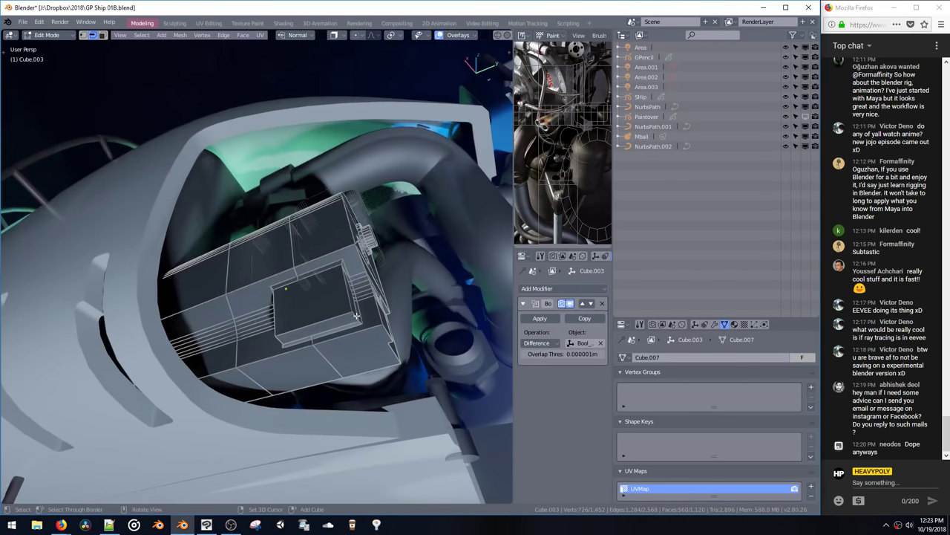
pyautogui.click(356, 315)
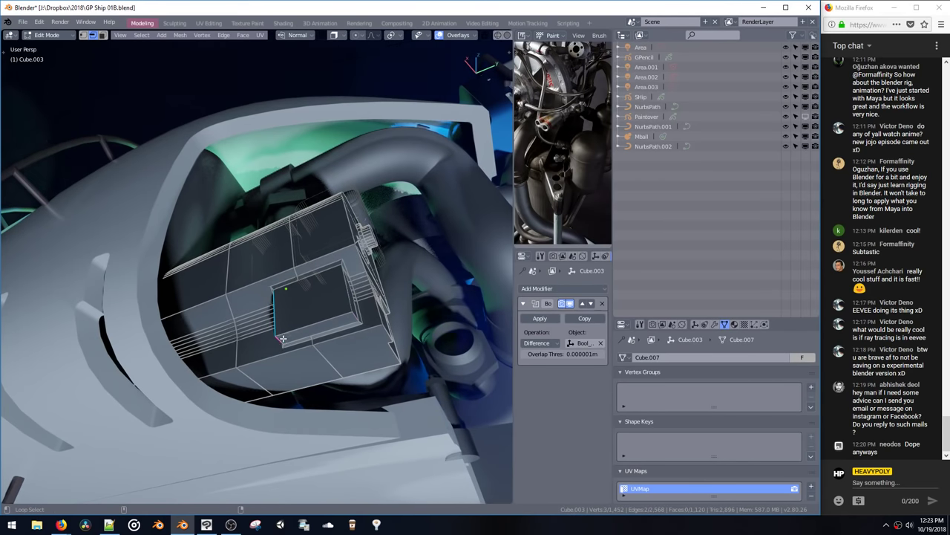
pyautogui.moveTo(346, 322); pyautogui.dragTo(276, 338, button='middle')
pyautogui.click(268, 374)
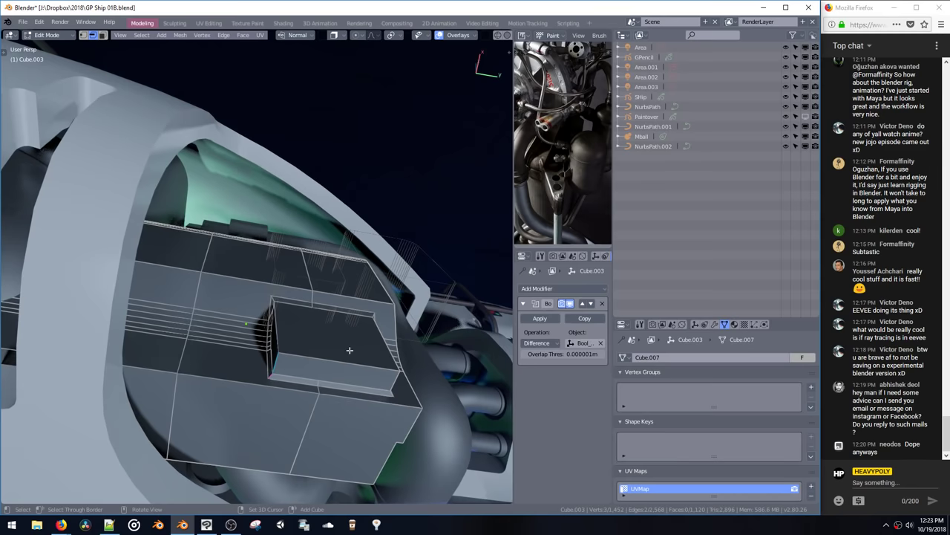
pyautogui.moveTo(350, 350); pyautogui.dragTo(355, 308, button='middle')
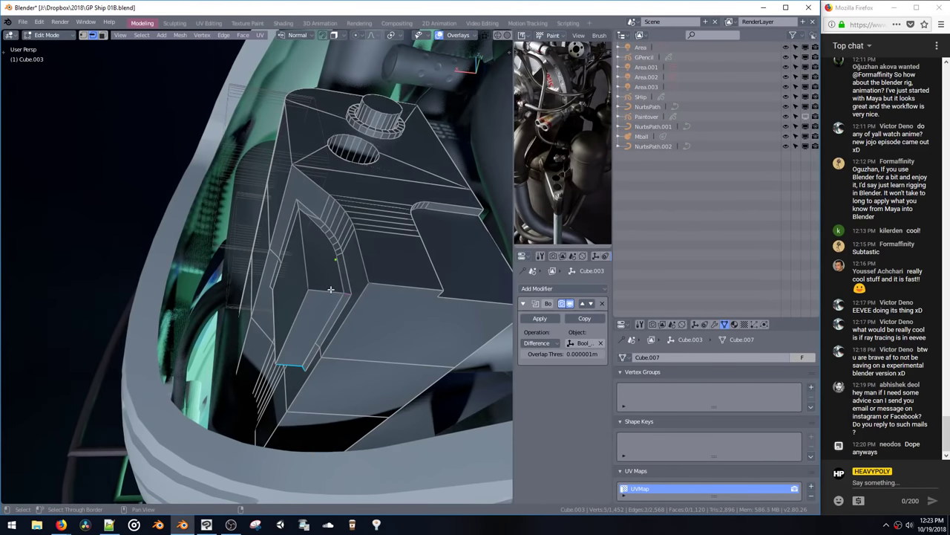
pyautogui.hotkey('ctrl', 'b')
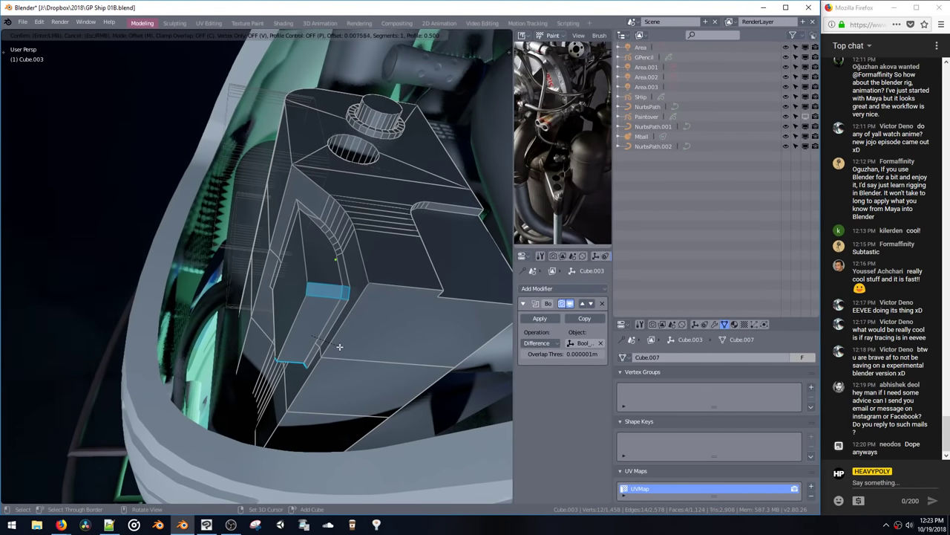
pyautogui.click(394, 398)
pyautogui.moveTo(394, 398); pyautogui.dragTo(396, 346, button='middle')
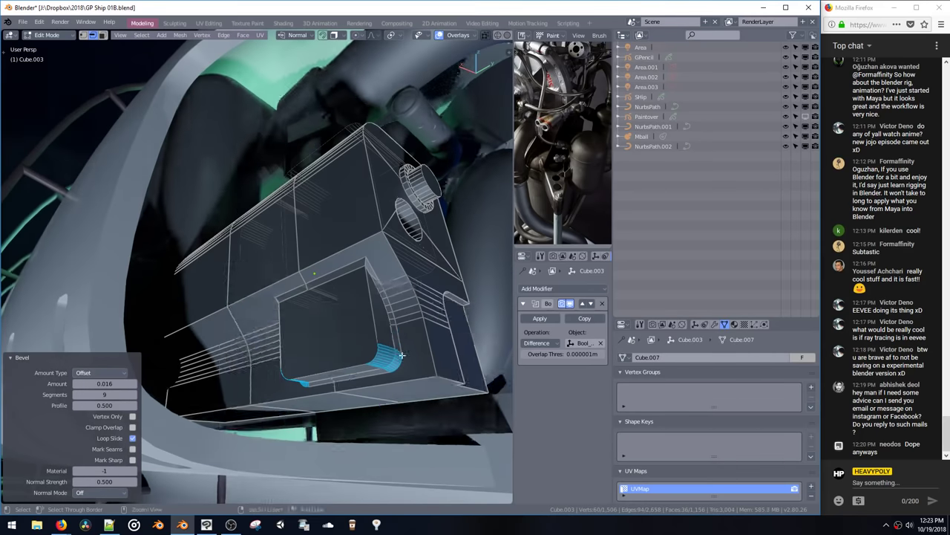
# Step: Slide the vertex just below one upper corner of the raised panel down along its side edge
pyautogui.press('space')
pyautogui.press('space')
pyautogui.click(380, 250)
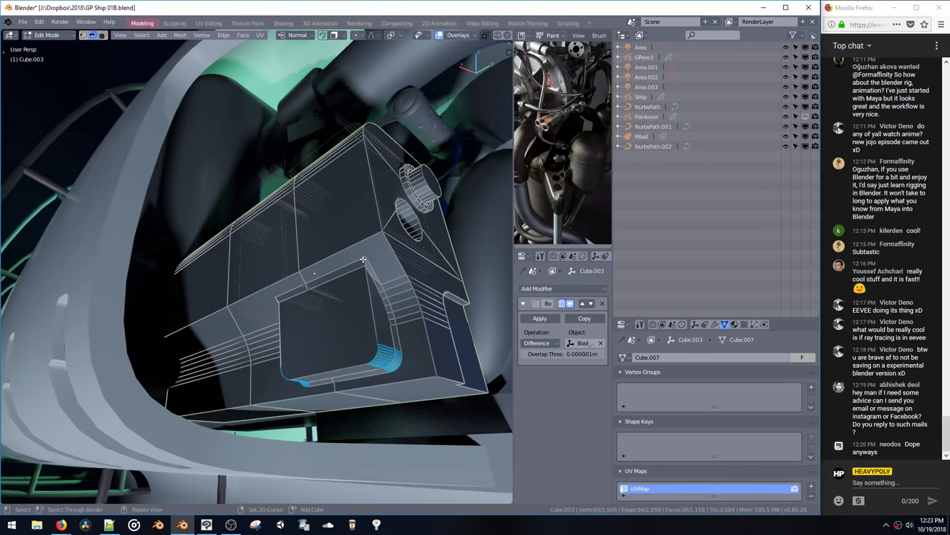
pyautogui.press('space')
pyautogui.press('space')
pyautogui.click(374, 282)
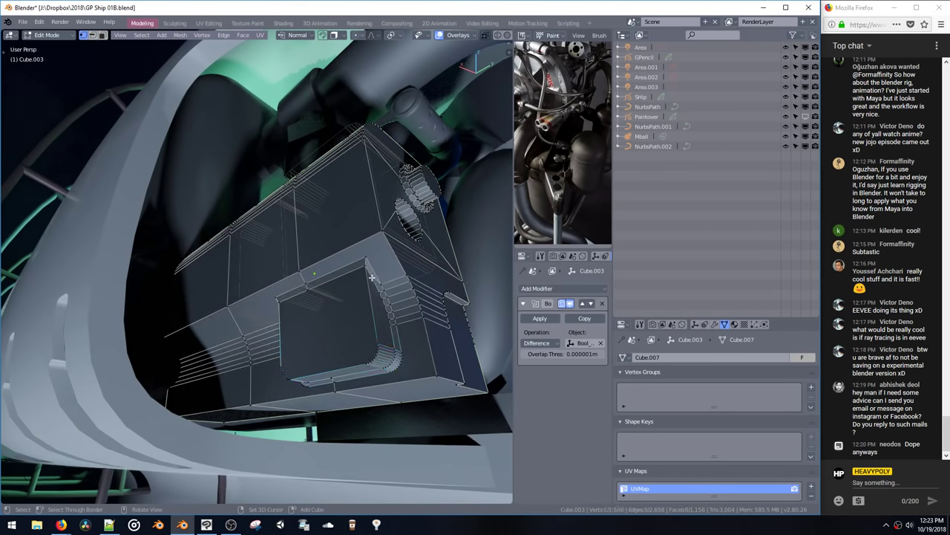
pyautogui.press('g')
pyautogui.press('g')
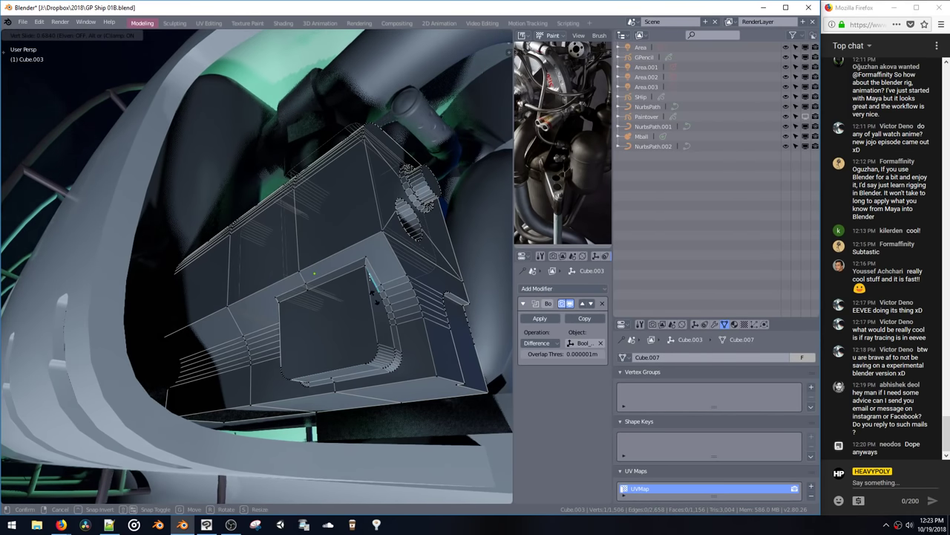
pyautogui.click(375, 297)
pyautogui.press('space')
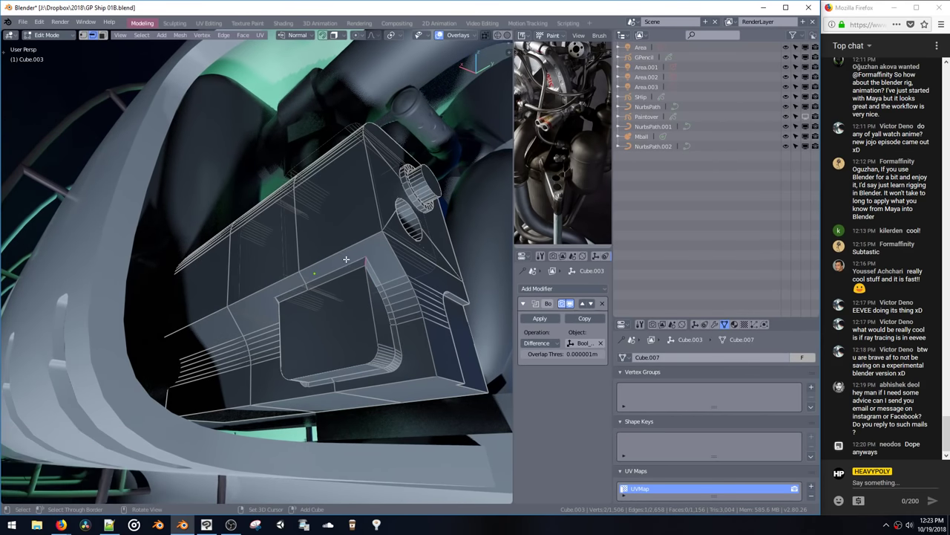
# Step: Slide the matching vertex near the raised panel's opposite upper corner down along its edge and return to edge selection
pyautogui.moveTo(346, 259); pyautogui.dragTo(315, 283, button='middle')
pyautogui.moveTo(275, 312); pyautogui.dragTo(301, 317, button='middle')
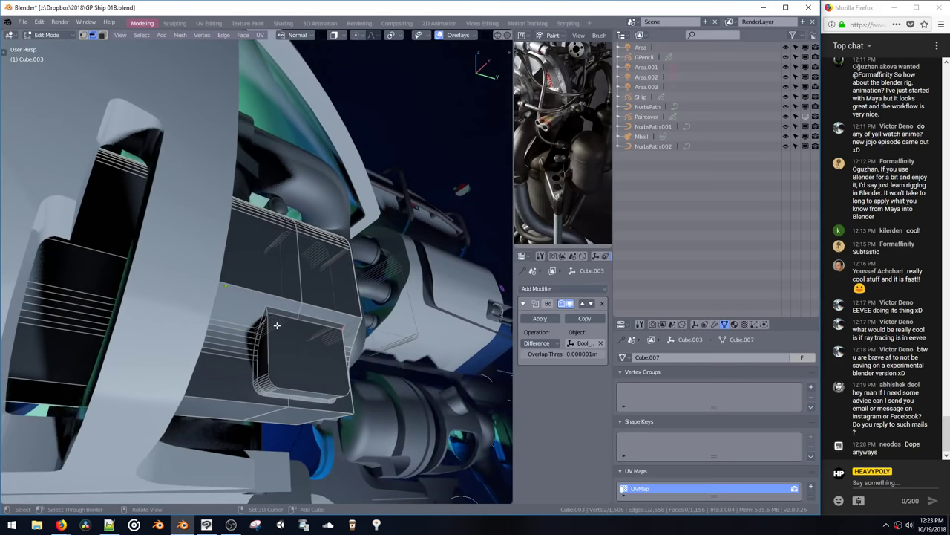
pyautogui.press('space')
pyautogui.click(262, 323)
pyautogui.hotkey('shift', 'v')
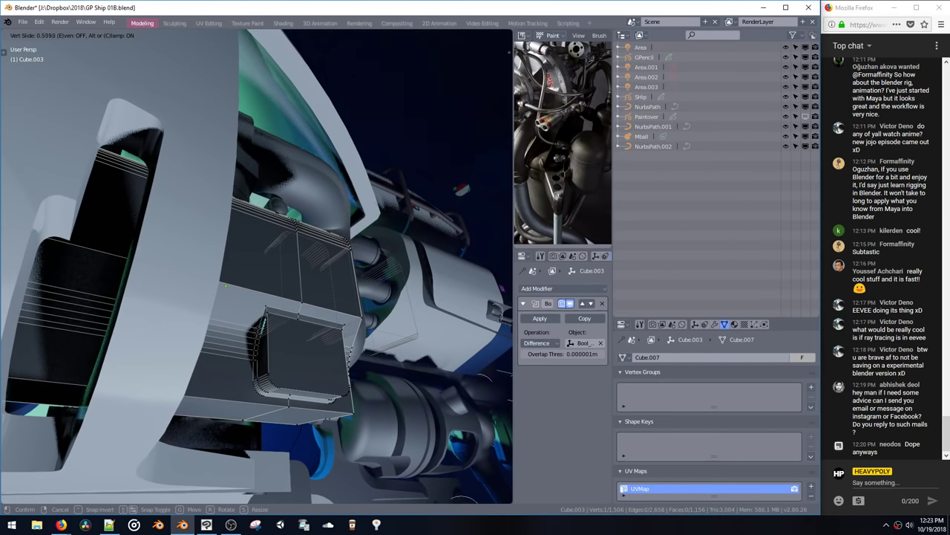
pyautogui.click(262, 346)
pyautogui.press('space')
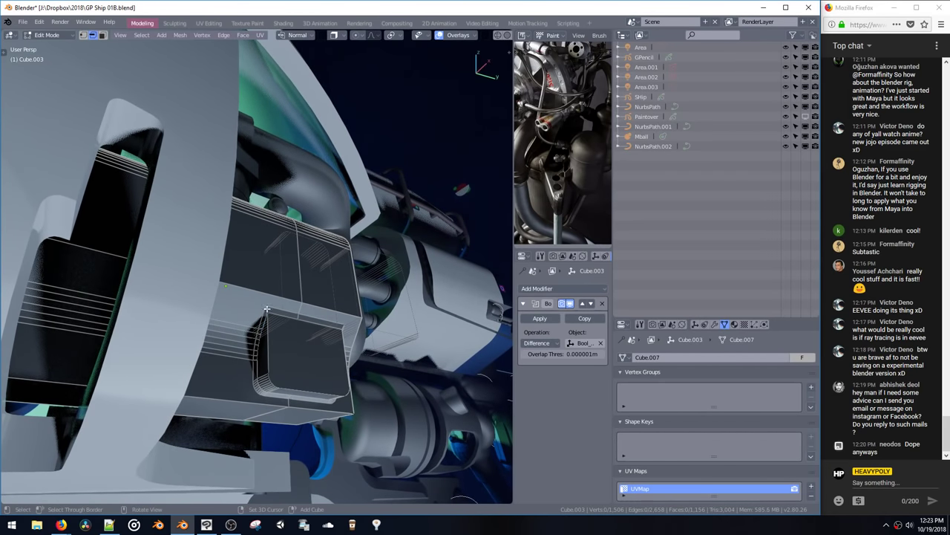
pyautogui.moveTo(330, 315); pyautogui.dragTo(311, 293, button='middle')
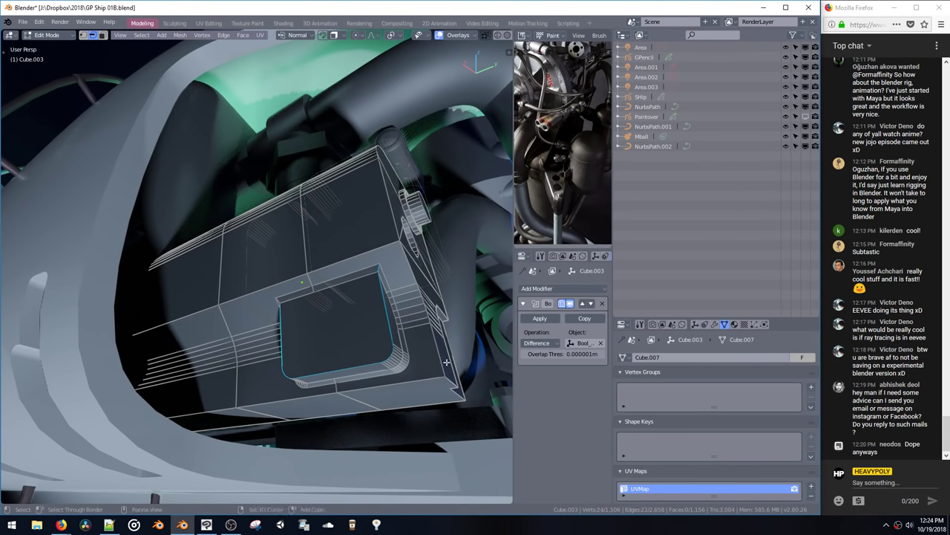
# Step: Try a wide two-segment bevel on the raised panel's front rim edges and undo it
pyautogui.hotkey('ctrl', 'b')
pyautogui.scroll(1, 444, 385)
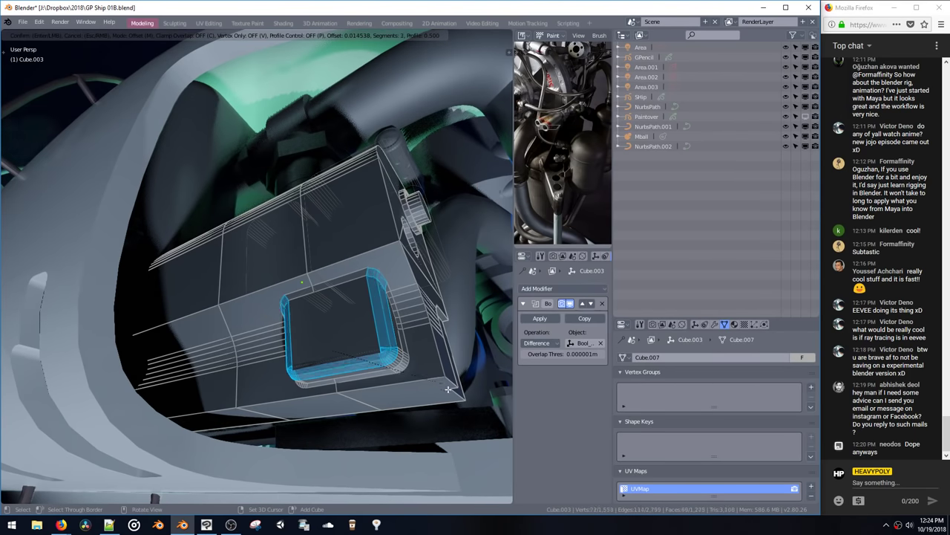
pyautogui.click(500, 434)
pyautogui.hotkey('ctrl', 'z')
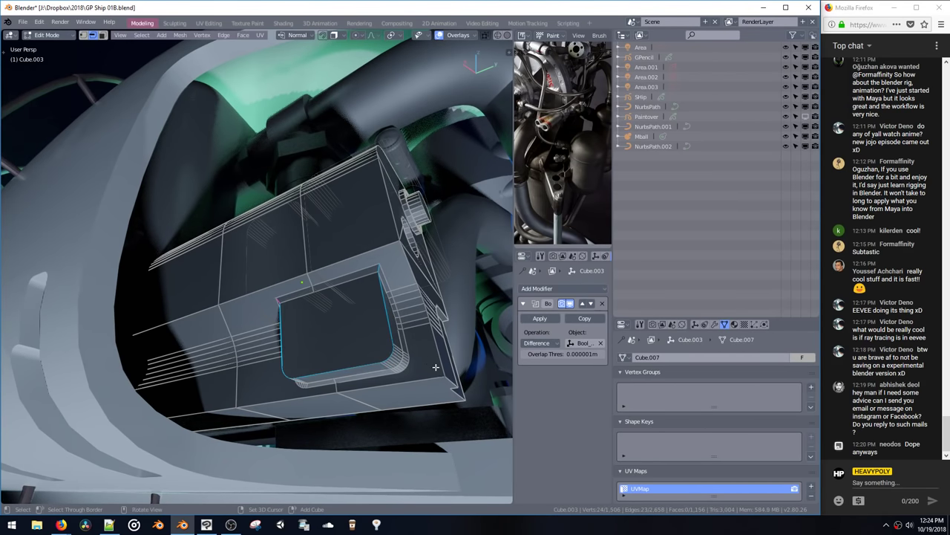
# Step: Bevel the raised panel's front rim edges narrowly with one segment and an offset of about 0.0018
pyautogui.hotkey('ctrl', 'b')
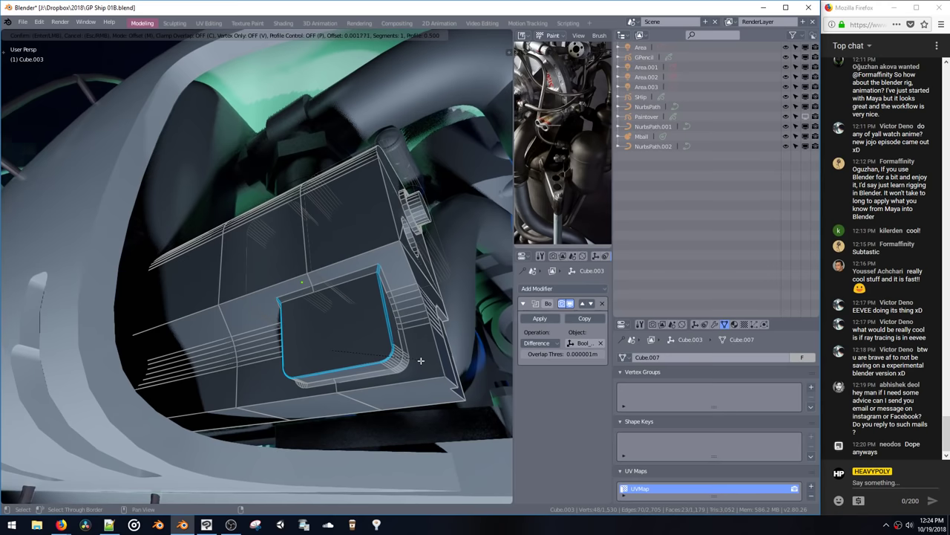
pyautogui.click(421, 360)
pyautogui.moveTo(421, 361); pyautogui.dragTo(342, 254, button='middle')
# Step: Edit the boolean cutter object and place a copy of its smaller rounded shape further along negative Y
pyautogui.press('space')
pyautogui.click(425, 395)
pyautogui.click(321, 273)
pyautogui.press('Tab')
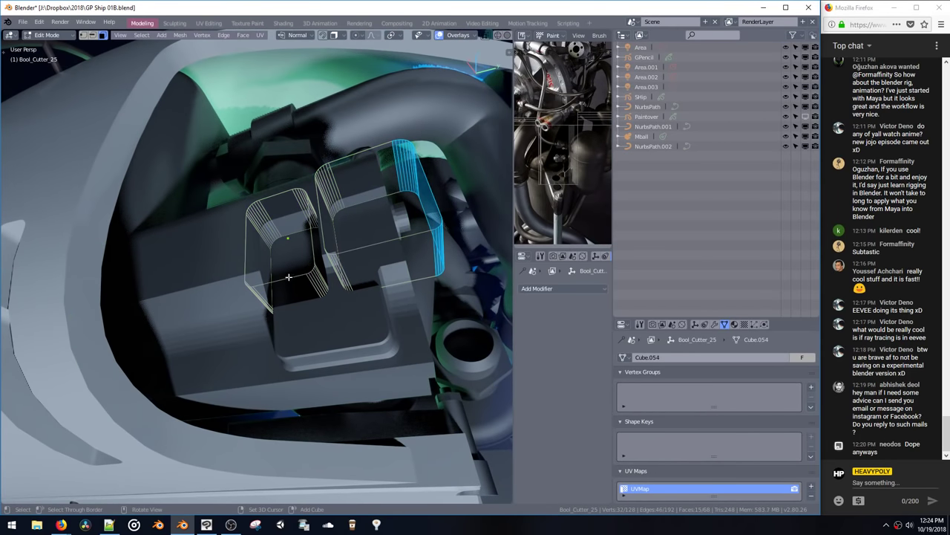
pyautogui.doubleClick(288, 282)
pyautogui.press('g')
pyautogui.press('y')
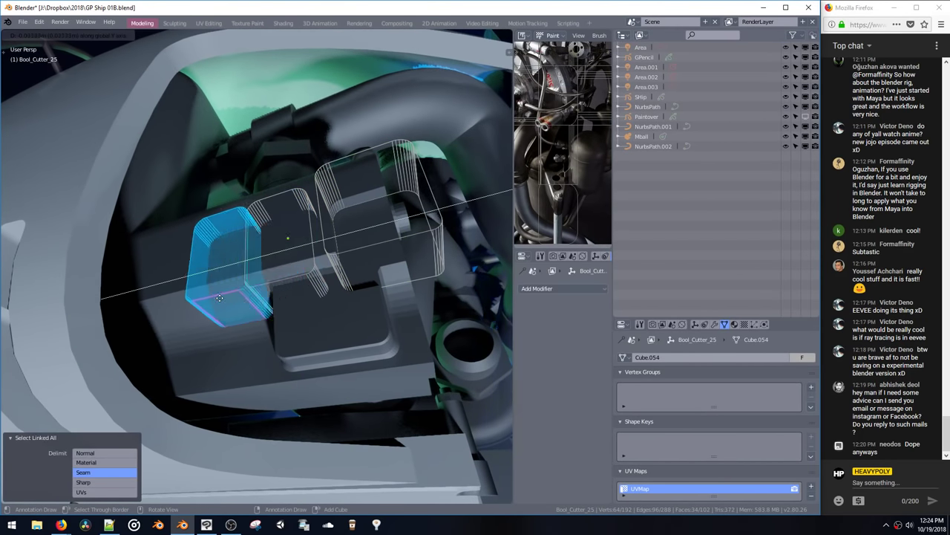
pyautogui.click(223, 299)
pyautogui.moveTo(223, 299); pyautogui.dragTo(252, 286, button='middle')
# Step: Adjust the copied cutter shape by 0.0101 m along Y, and reposition it along X
pyautogui.press('g')
pyautogui.press('y')
pyautogui.click(312, 315)
pyautogui.press('g')
pyautogui.press('x')
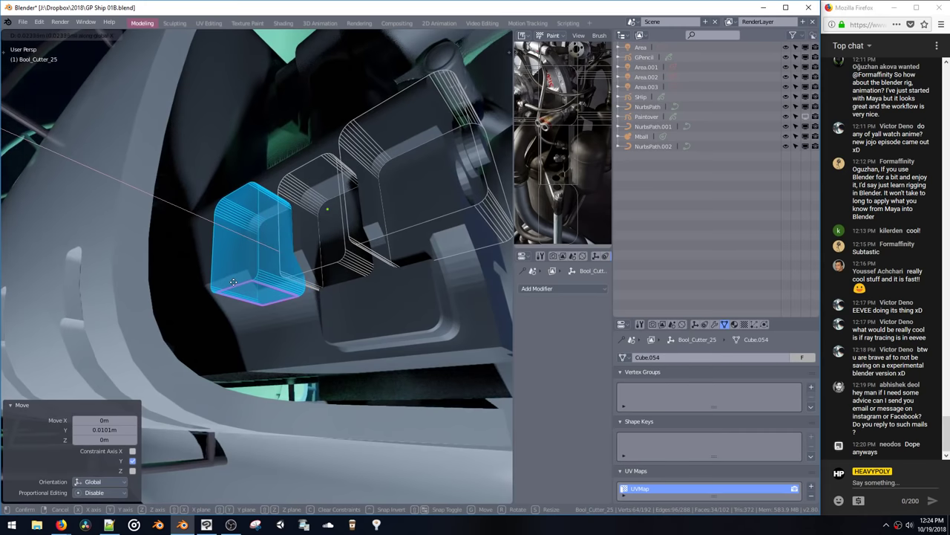
pyautogui.click(198, 297)
pyautogui.moveTo(199, 297); pyautogui.dragTo(332, 307, button='middle')
# Step: Bevel the edges around the front face of the copied cutter shape
pyautogui.click(258, 248)
pyautogui.scroll(2, 332, 307)
pyautogui.hotkey('ctrl', 'b')
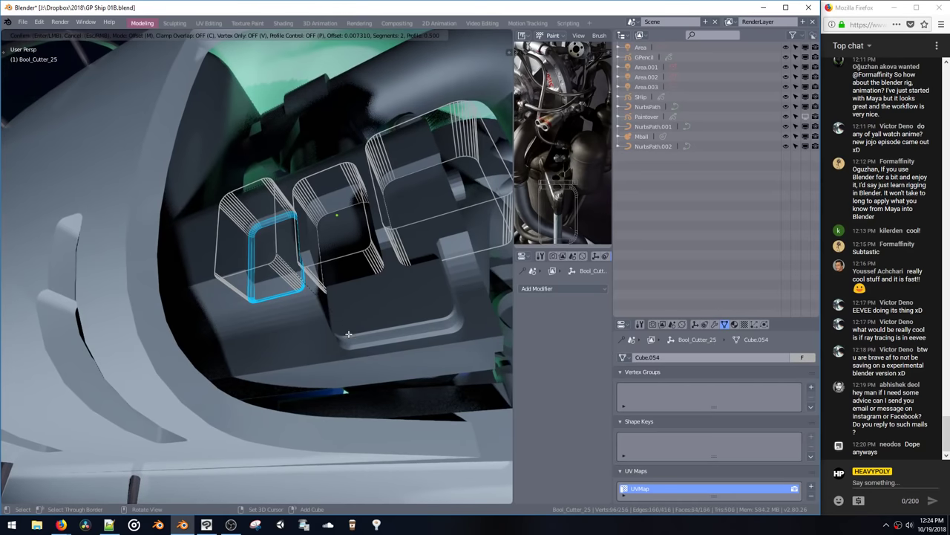
pyautogui.click(307, 300)
# Step: Duplicate the whole bevelled cutter shape and place the copy about 0.1 m away along negative Y
pyautogui.doubleClick(300, 296)
pyautogui.moveTo(300, 296); pyautogui.dragTo(294, 312, button='middle')
pyautogui.hotkey('shift', 'd')
pyautogui.moveTo(292, 313); pyautogui.dragTo(259, 309, button='middle')
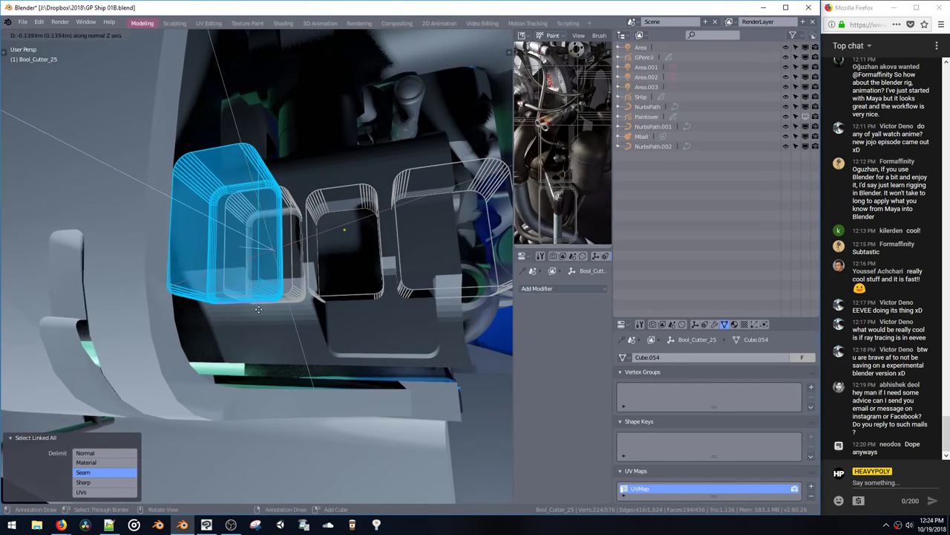
pyautogui.press('y')
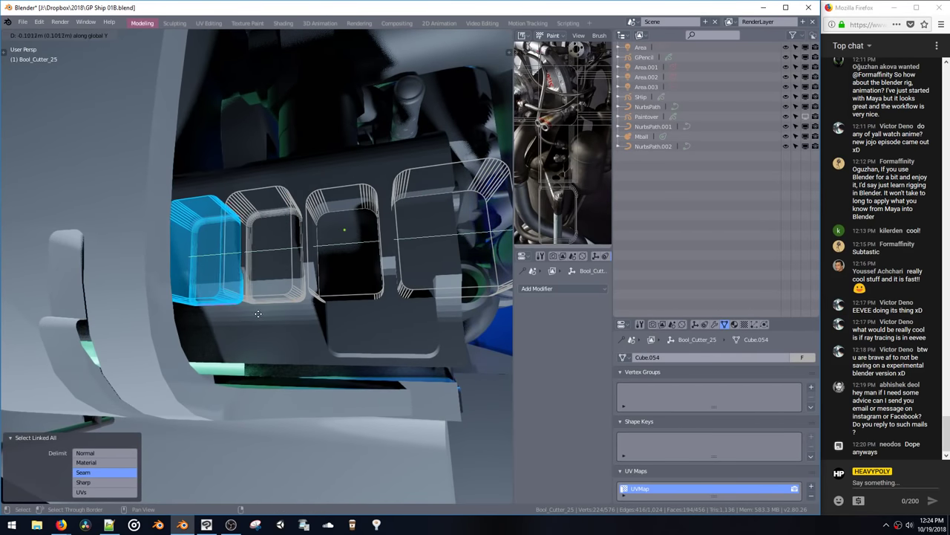
pyautogui.click(248, 318)
# Step: Return to object mode, hide the boolean cutter and save the file
pyautogui.hotkey('ctrl', 'space')
pyautogui.click(311, 333)
pyautogui.moveTo(311, 349); pyautogui.dragTo(335, 397, button='middle')
pyautogui.scroll(-3, 310, 331)
pyautogui.press('h')
pyautogui.scroll(-3, 311, 330)
pyautogui.hotkey('ctrl', 'b')
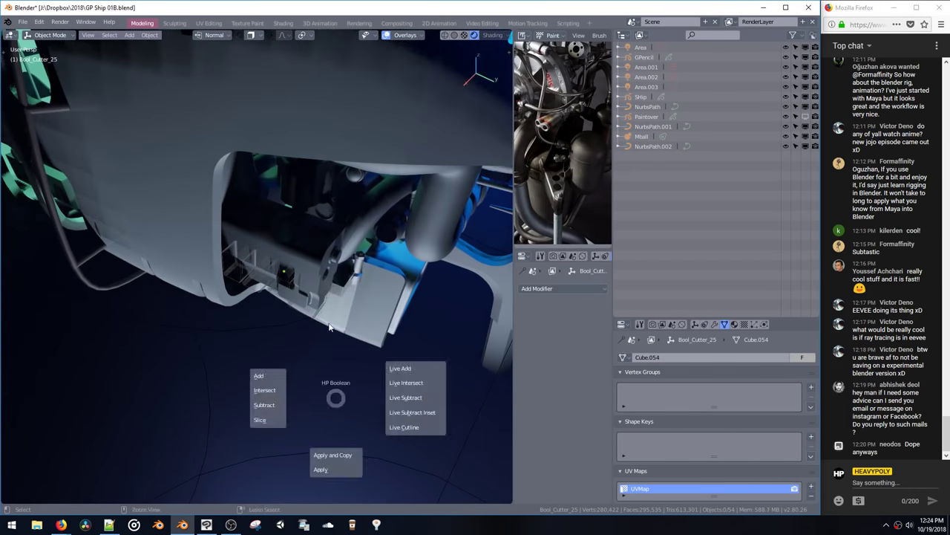
pyautogui.moveTo(325, 242); pyautogui.dragTo(308, 316, button='middle')
pyautogui.hotkey('ctrl', 's')
pyautogui.click(389, 310)
# Step: Compare the whole ship in material preview and wireframe shading, and end in solid shading
pyautogui.moveTo(386, 312)
pyautogui.mouseDown(button='middle')
pyautogui.moveTo(343, 356)
pyautogui.moveTo(352, 336)
pyautogui.mouseUp(button='middle')
pyautogui.press('z')
pyautogui.click(347, 233)
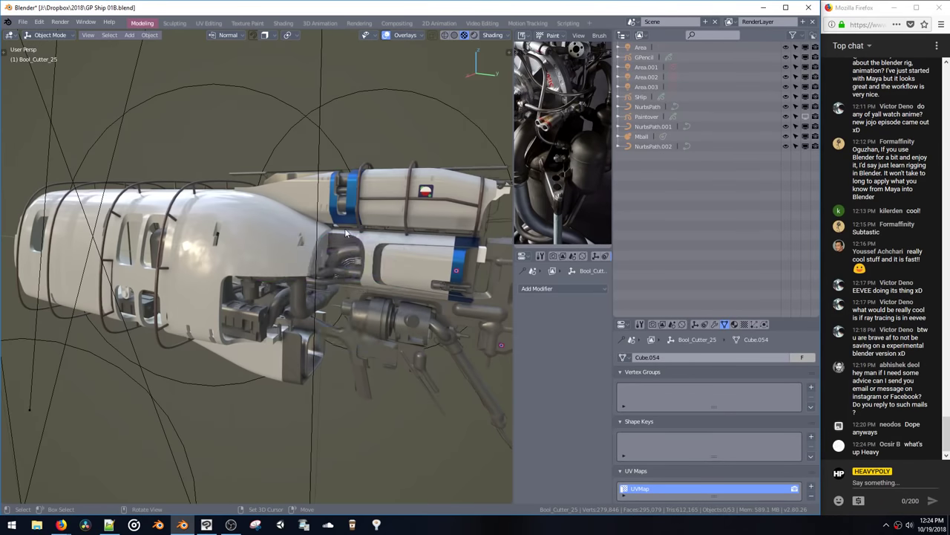
pyautogui.press('z')
pyautogui.click(399, 236)
pyautogui.press('z')
pyautogui.click(292, 248)
pyautogui.press('z')
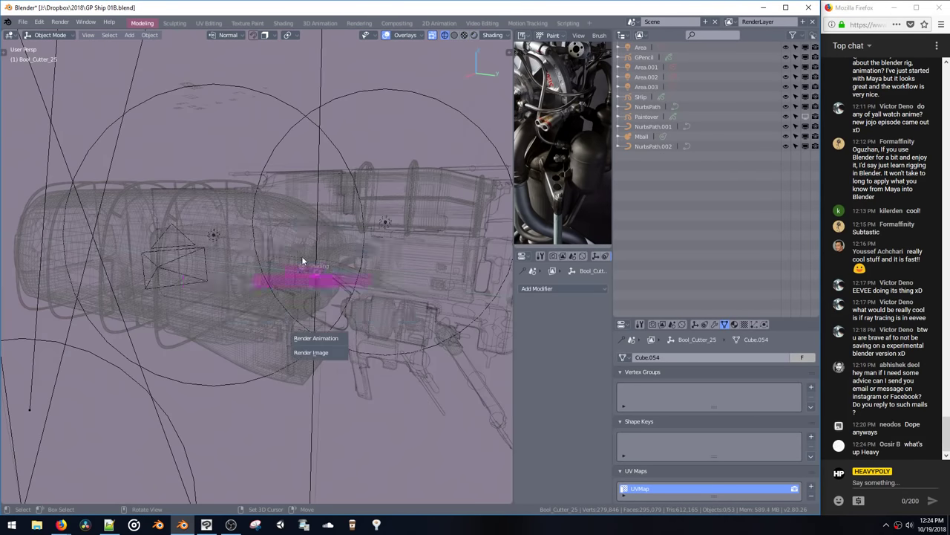
pyautogui.click(303, 260)
# Step: Turn off the viewport overlays and examine the ship's overall form from the side and the nose end
pyautogui.moveTo(316, 283); pyautogui.dragTo(294, 242, button='middle')
pyautogui.hotkey('shift', 'alt', 'z')
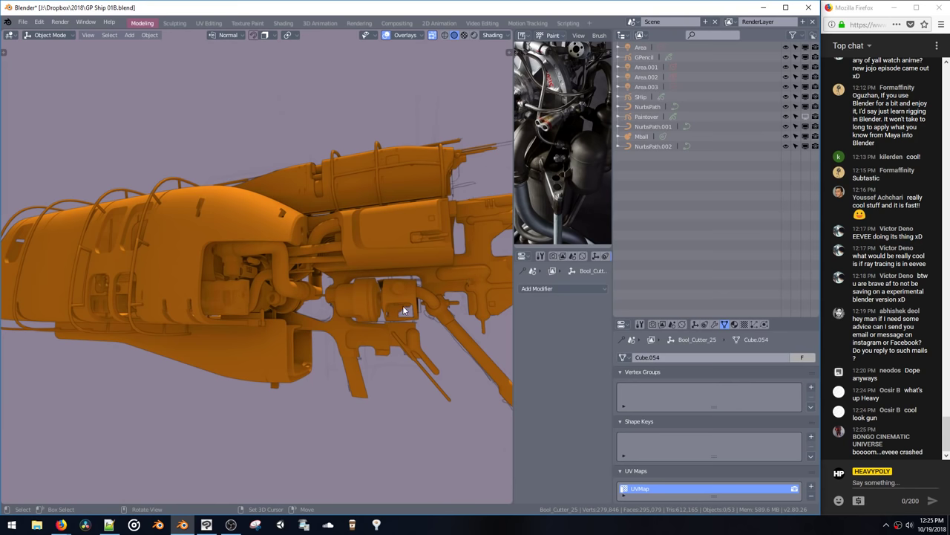
pyautogui.moveTo(369, 303); pyautogui.dragTo(330, 303, button='middle')
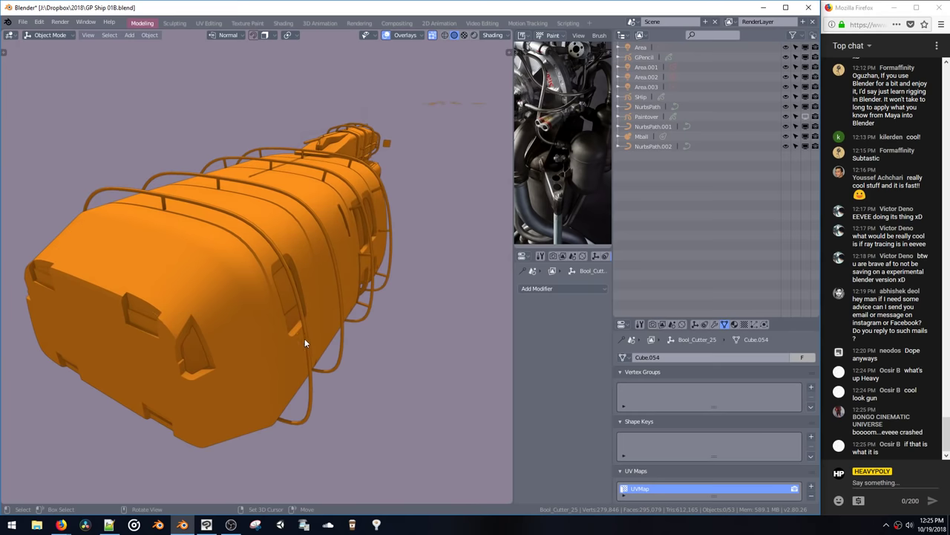
pyautogui.moveTo(304, 342); pyautogui.dragTo(281, 325, button='middle')
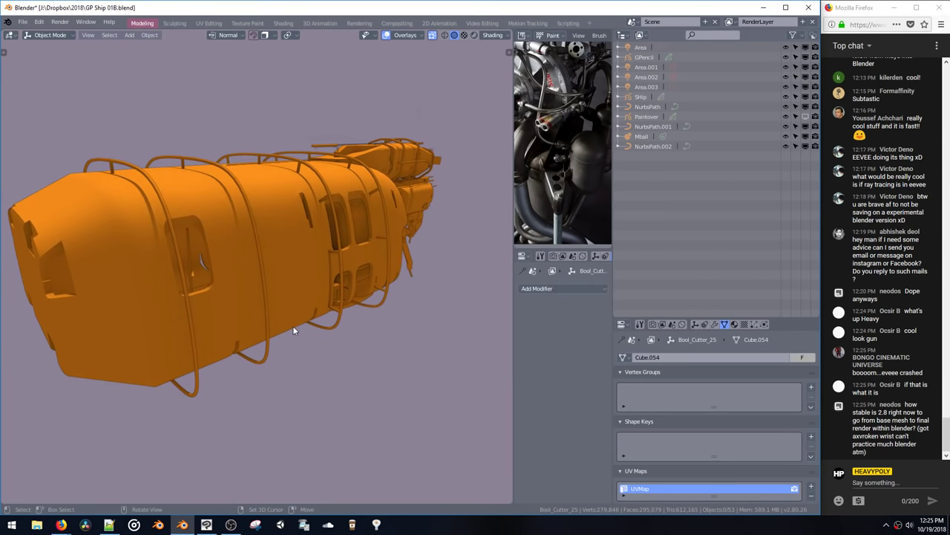
# Step: Show the hidden boolean cutters around the ship and select the cutters of the hull's side openings
pyautogui.hotkey('ctrl', 'b')
pyautogui.click(299, 278)
pyautogui.hotkey('ctrl', 'b')
pyautogui.click(297, 272)
pyautogui.moveTo(277, 254); pyautogui.dragTo(310, 191, button='middle')
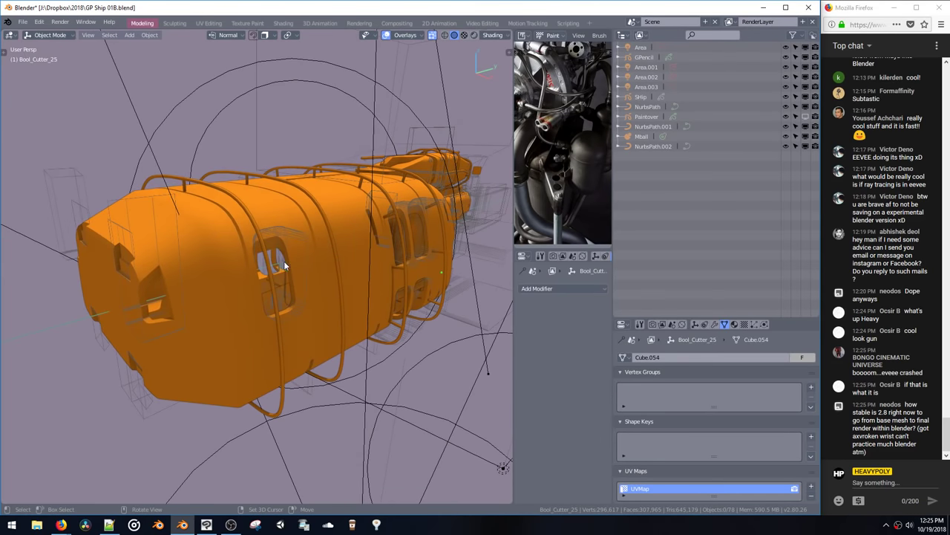
pyautogui.press('z')
pyautogui.click(206, 262)
pyautogui.click(288, 236)
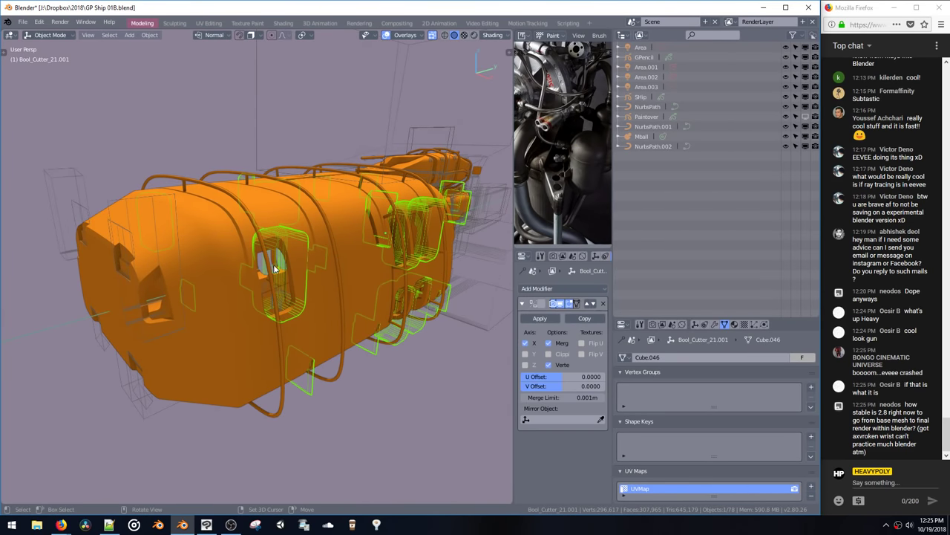
# Step: In the nose cutter, duplicate its upper front face onto the nose's flat end and extrude it with an offset of -0.311
pyautogui.moveTo(275, 264); pyautogui.dragTo(275, 231, button='middle')
pyautogui.click(215, 232)
pyautogui.press('Tab')
pyautogui.click(248, 202)
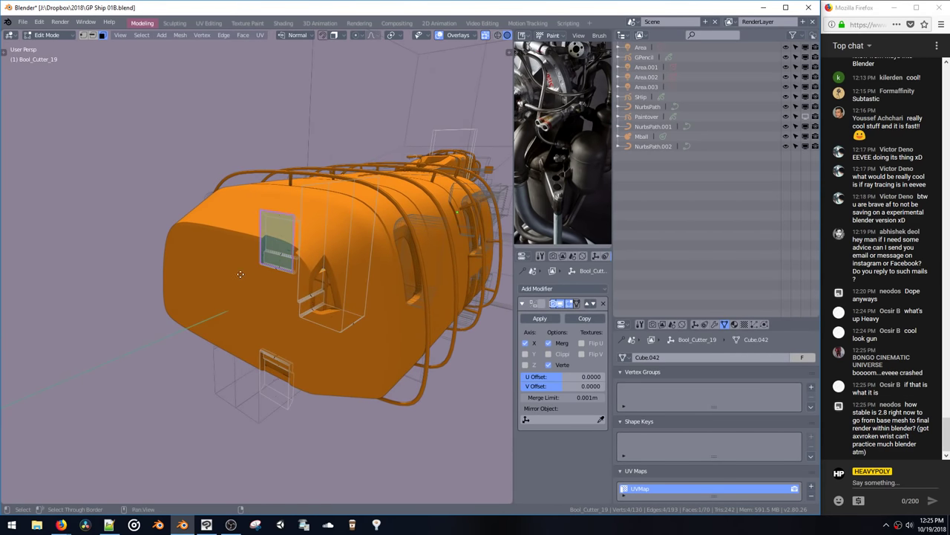
pyautogui.click(229, 299)
pyautogui.press('e')
pyautogui.click(221, 314)
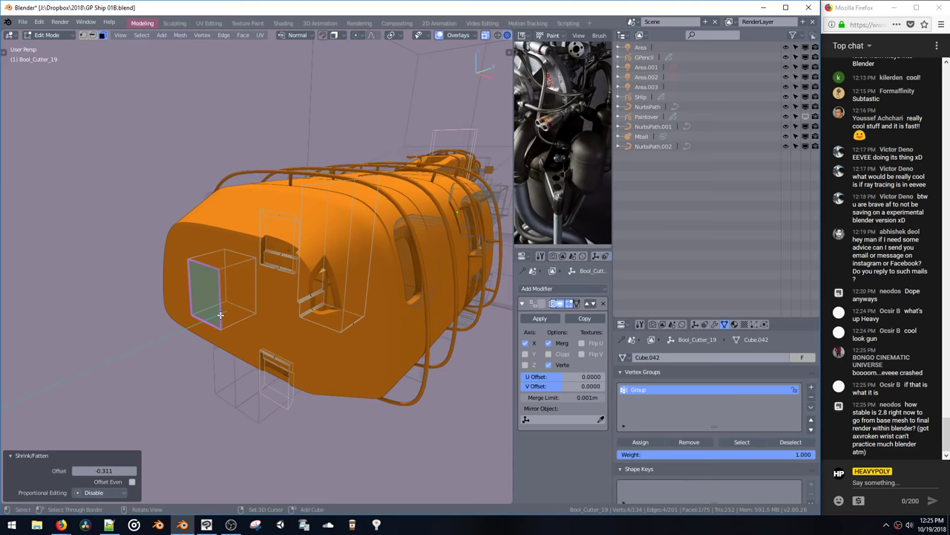
# Step: Select the whole new cutter box, reposition it on the nose, scale it along Y and move it 0.381 m along Y
pyautogui.hotkey('ctrl', 'z')
pyautogui.hotkey('ctrl', 'l')
pyautogui.moveTo(221, 315); pyautogui.dragTo(323, 285, button='middle')
pyautogui.press('g')
pyautogui.click(332, 291)
pyautogui.press('s')
pyautogui.press('y')
pyautogui.click(333, 285)
pyautogui.press('g')
pyautogui.press('y')
pyautogui.click(287, 281)
# Step: Bevel the four lengthwise edges of the new cutter box in the nose's flat end
pyautogui.hotkey('ctrl', 'space')
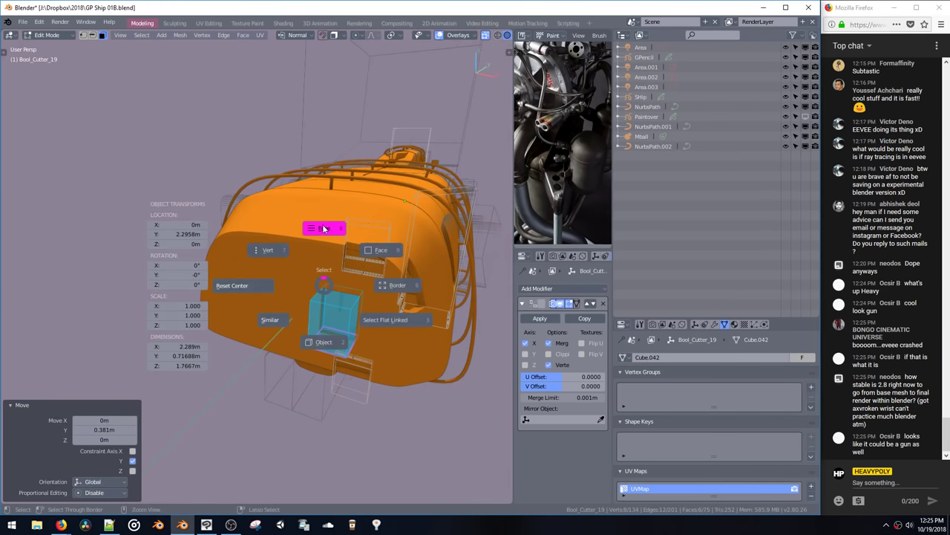
pyautogui.click(324, 228)
pyautogui.click(354, 304)
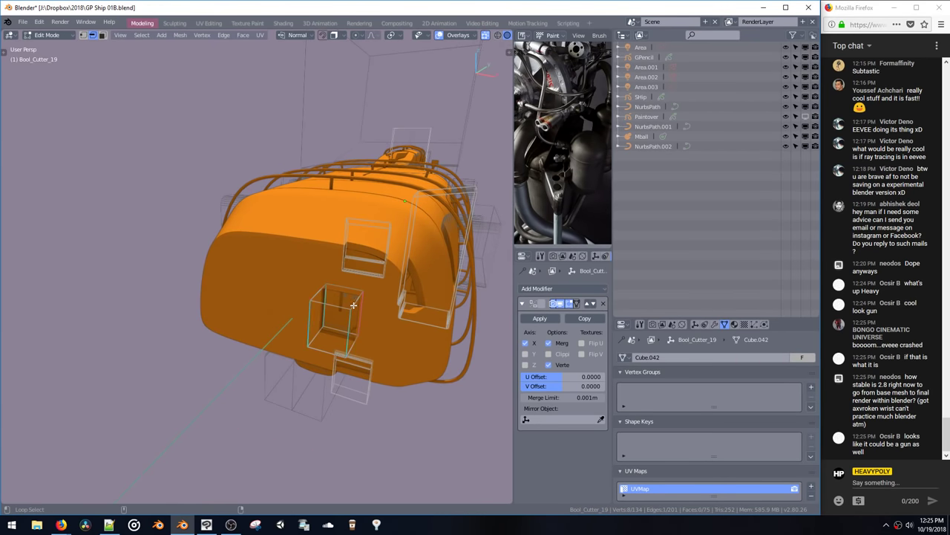
pyautogui.moveTo(354, 309); pyautogui.dragTo(294, 282, button='middle')
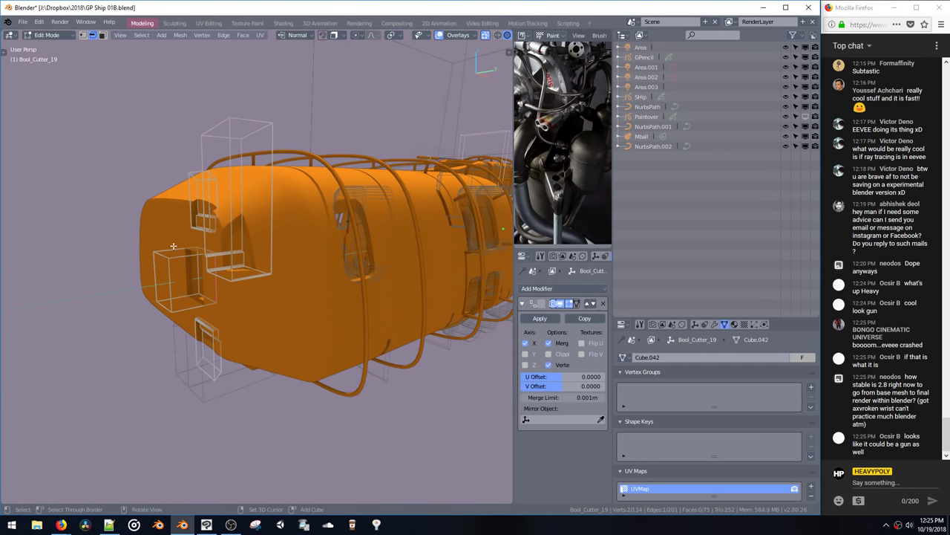
pyautogui.moveTo(175, 253); pyautogui.dragTo(125, 231, button='middle')
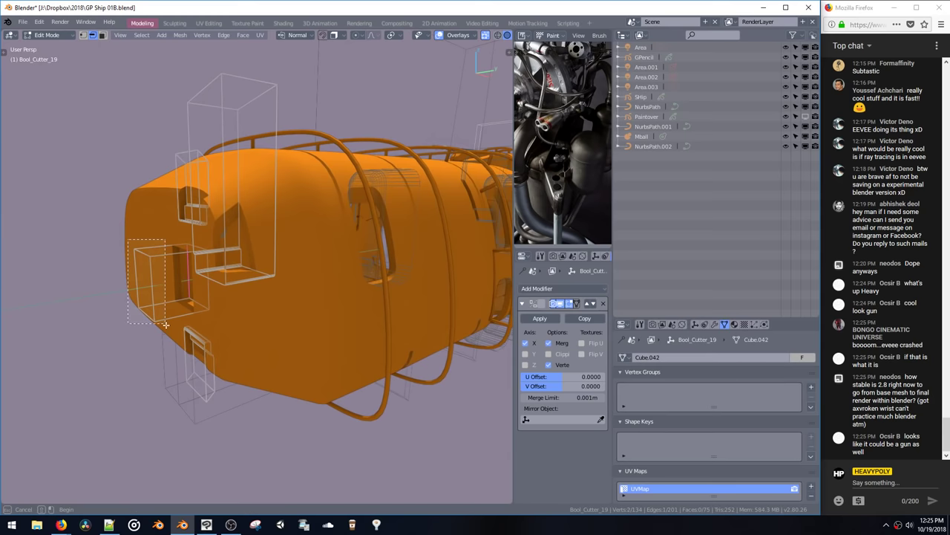
pyautogui.moveTo(166, 324); pyautogui.dragTo(166, 324)
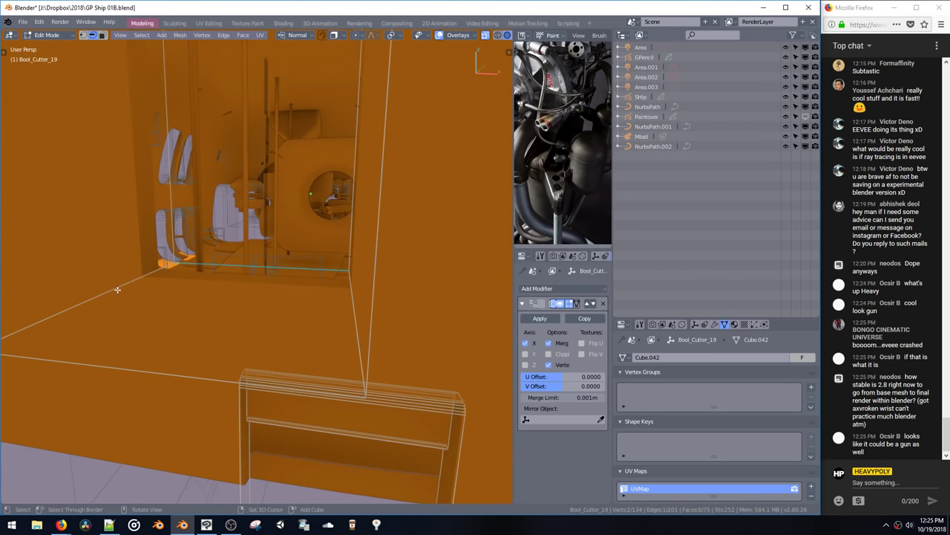
pyautogui.press('a')
pyautogui.hotkey('shift', 'n')
pyautogui.hotkey('ctrl', 'z')
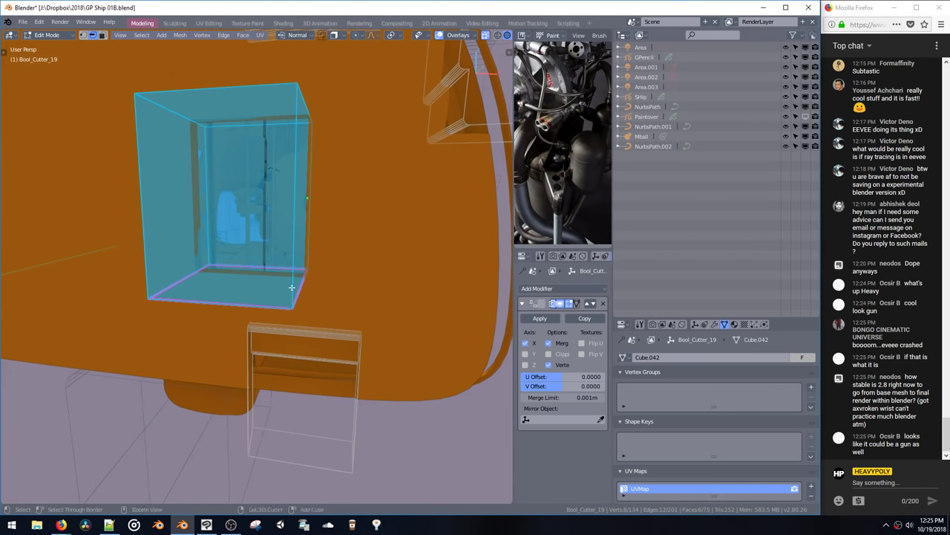
pyautogui.click(296, 292)
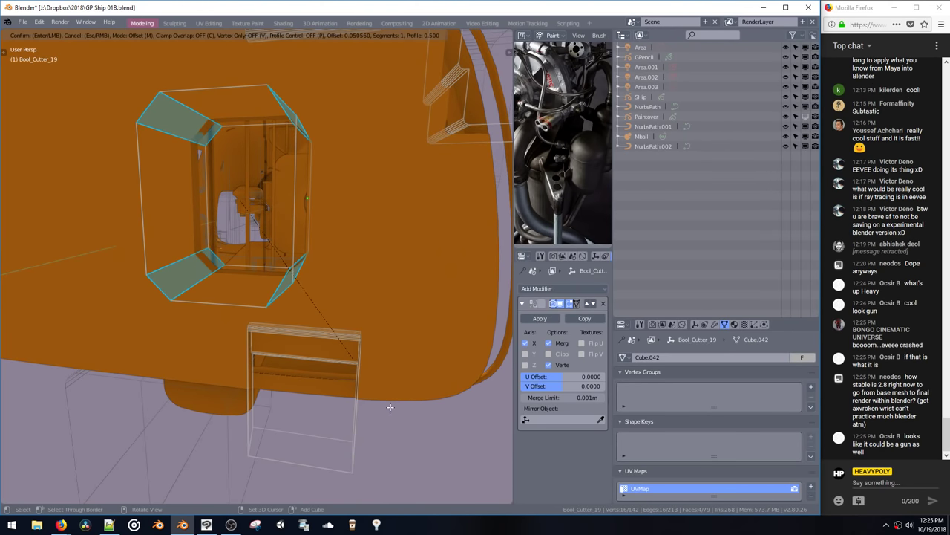
pyautogui.click(373, 364)
# Step: Bevel the nose cutter box's edges further to round its corners and return to object mode
pyautogui.moveTo(373, 364); pyautogui.dragTo(307, 265, button='middle')
pyautogui.click(312, 303)
pyautogui.doubleClick(310, 304)
pyautogui.doubleClick(310, 300)
pyautogui.scroll(-3, 307, 266)
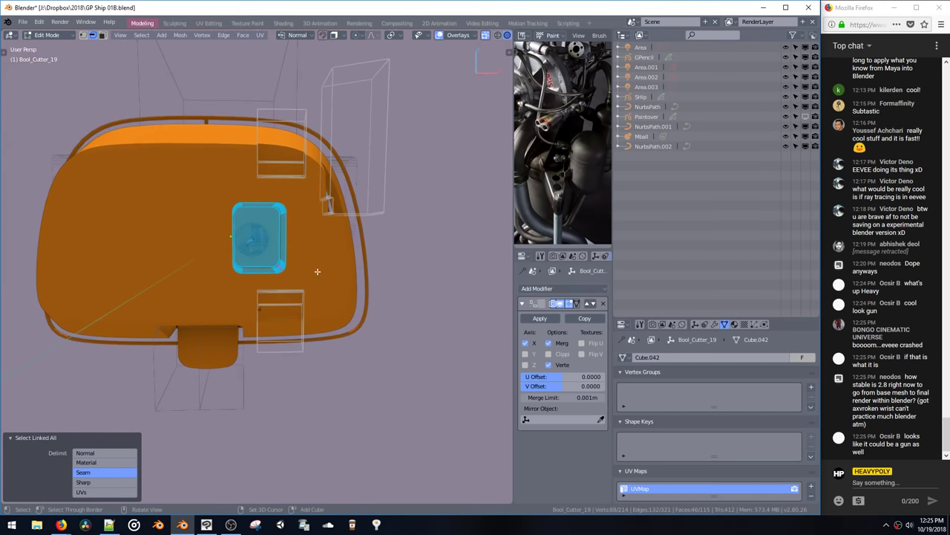
pyautogui.press('Tab')
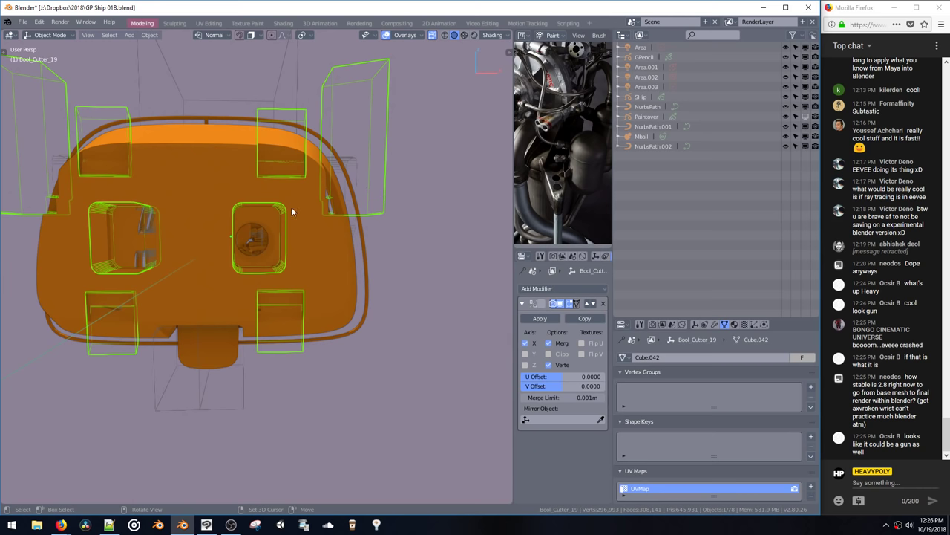
# Step: Move the inner-side vertices of the rounded nose cutter toward the hull's centre line to widen the opening
pyautogui.moveTo(292, 212); pyautogui.dragTo(337, 300, button='middle')
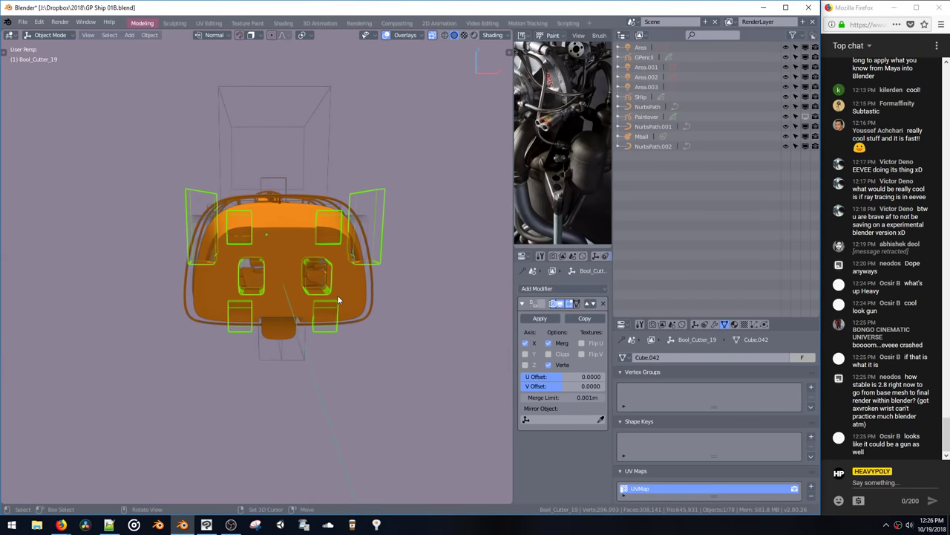
pyautogui.press('space')
pyautogui.doubleClick(316, 279)
pyautogui.press('space')
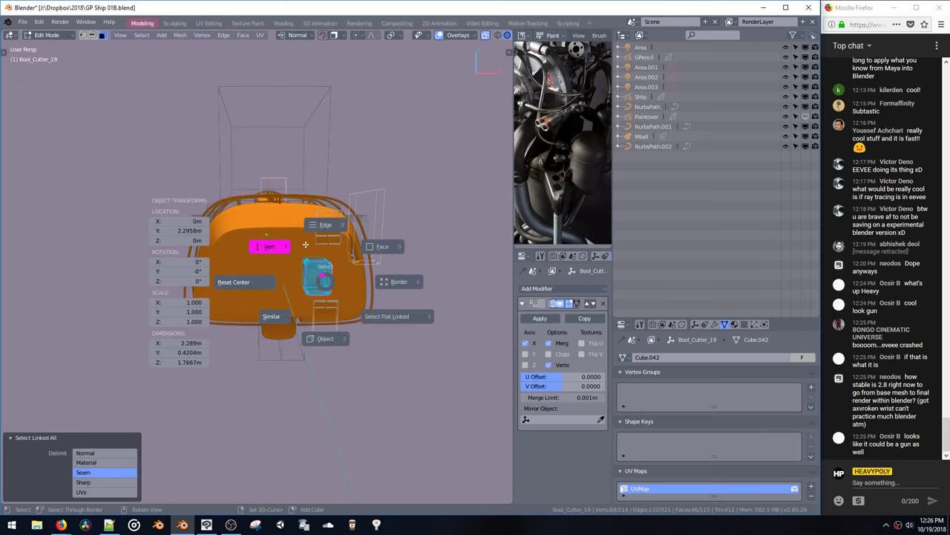
pyautogui.click(305, 244)
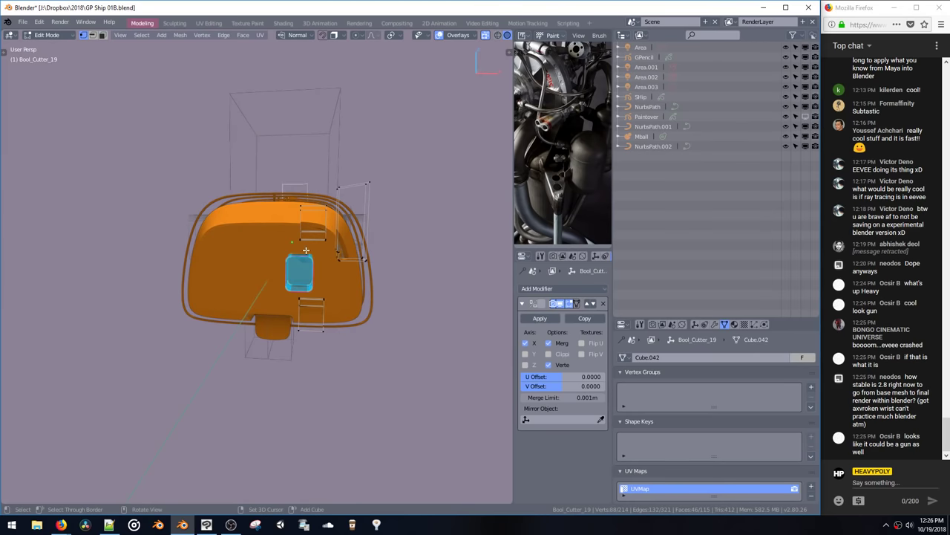
pyautogui.click(308, 292)
pyautogui.press('space')
pyautogui.click(314, 334)
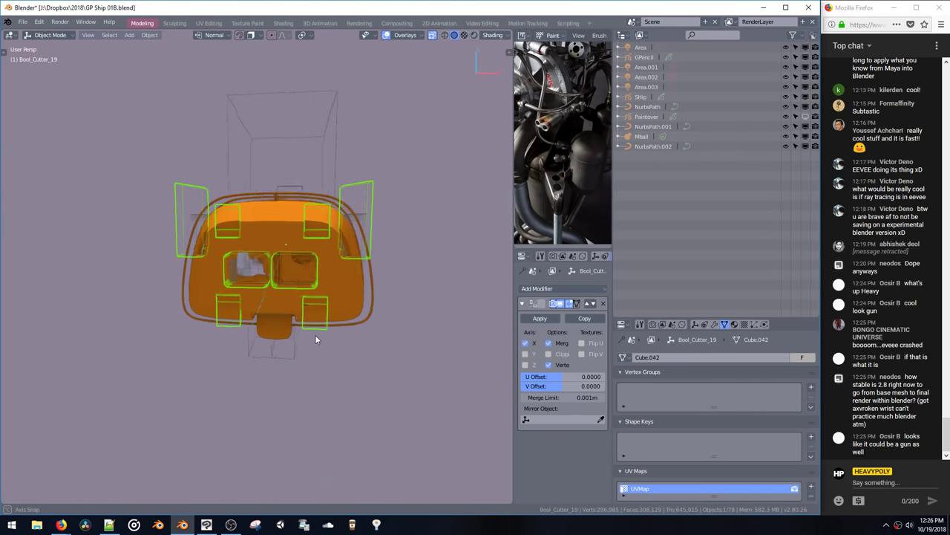
# Step: Adjust the nose cutter's inner-side vertices to leave a narrow strip between the two mirrored openings
pyautogui.moveTo(315, 334); pyautogui.dragTo(318, 334, button='middle')
pyautogui.press('space')
pyautogui.click(297, 281)
pyautogui.moveTo(297, 280); pyautogui.dragTo(302, 257, button='middle')
pyautogui.press('space')
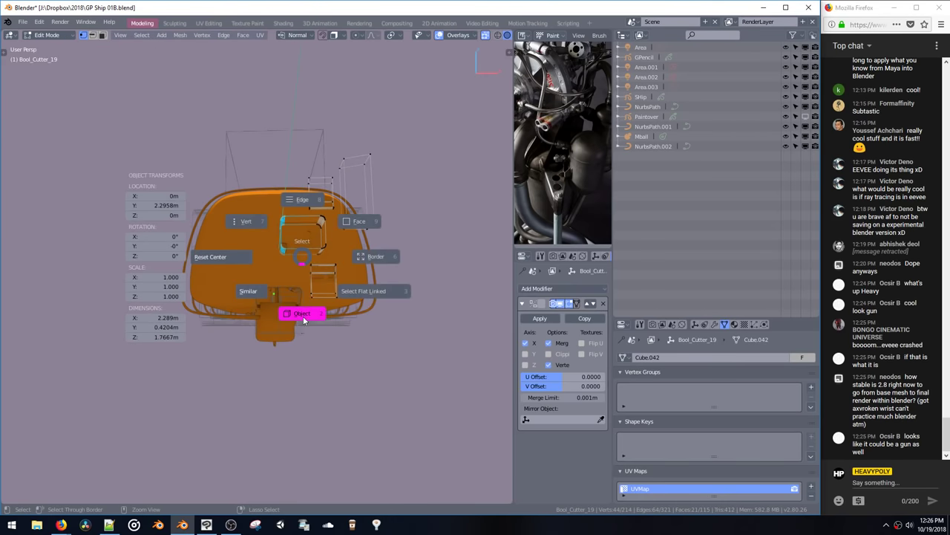
pyautogui.click(302, 314)
pyautogui.moveTo(301, 315); pyautogui.dragTo(304, 293, button='middle')
pyautogui.scroll(3, 310, 292)
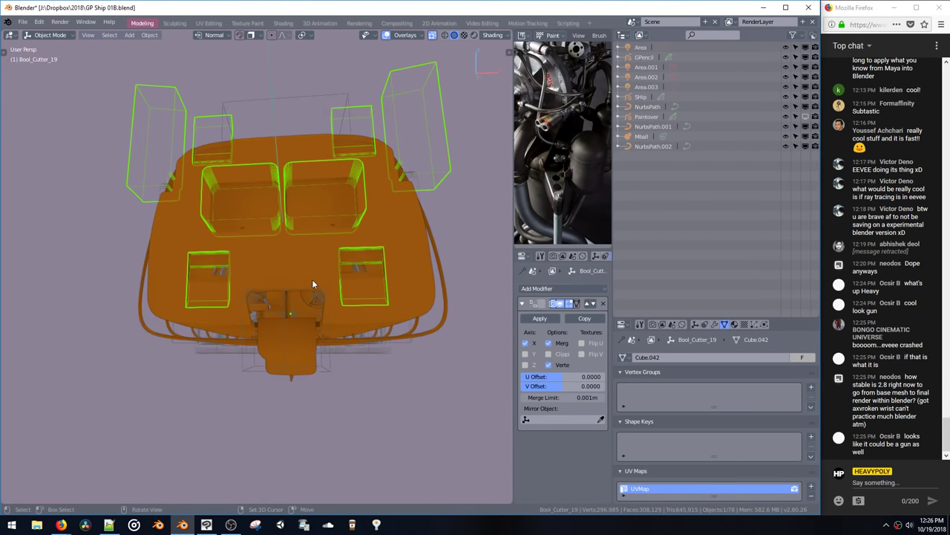
# Step: In the long part under the hull, extrude the top face of its front end upward into the hull's recess
pyautogui.moveTo(314, 286); pyautogui.dragTo(290, 303, button='middle')
pyautogui.click(288, 311)
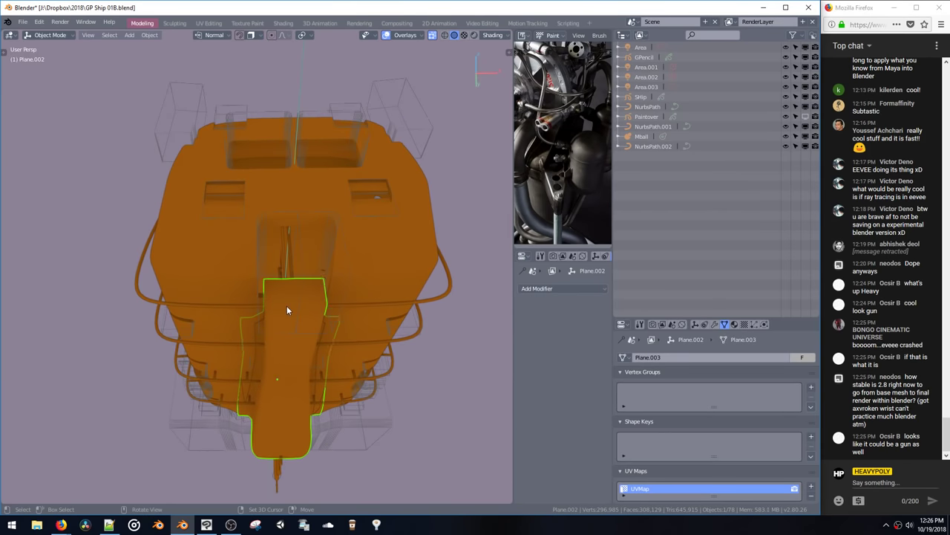
pyautogui.click(326, 261)
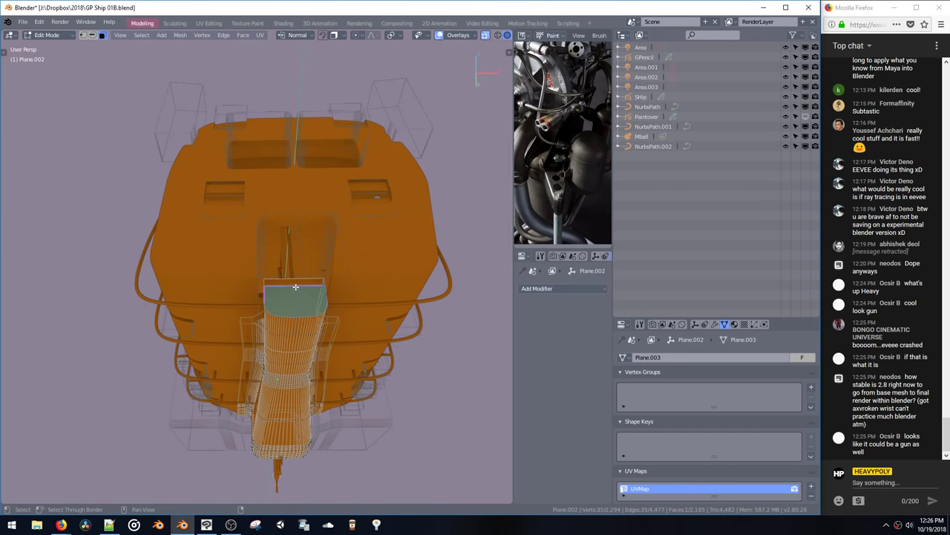
pyautogui.moveTo(309, 285); pyautogui.dragTo(376, 322, button='middle')
pyautogui.press('KP_Decimal')
pyautogui.scroll(-4, 274, 285)
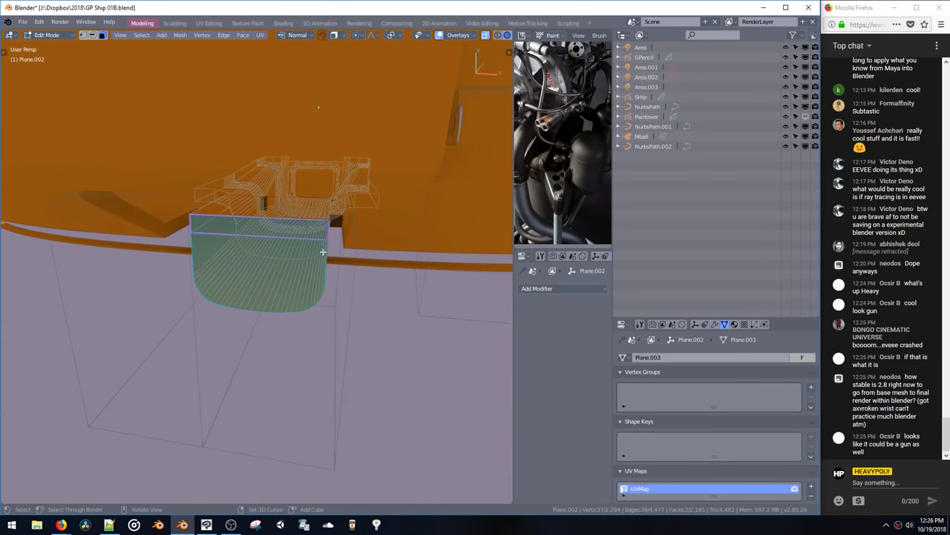
pyautogui.click(288, 201)
pyautogui.moveTo(286, 200)
pyautogui.mouseDown(button='middle')
pyautogui.moveTo(285, 191)
pyautogui.moveTo(289, 198)
pyautogui.mouseUp(button='middle')
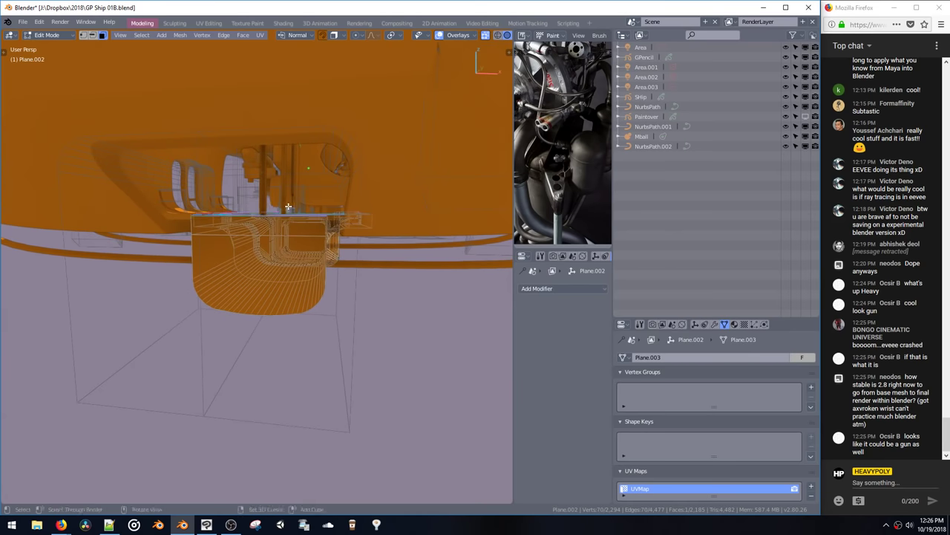
pyautogui.hotkey('alt', 's')
pyautogui.click(286, 219)
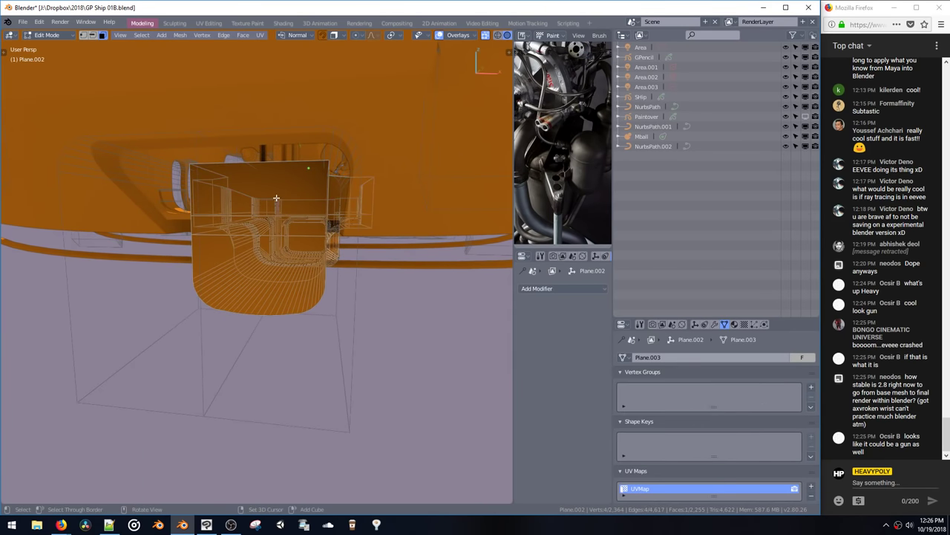
# Step: Extrude the raised block's front face forward into the recess and adjust its front end along Z
pyautogui.moveTo(259, 199); pyautogui.dragTo(248, 185, button='middle')
pyautogui.press('e')
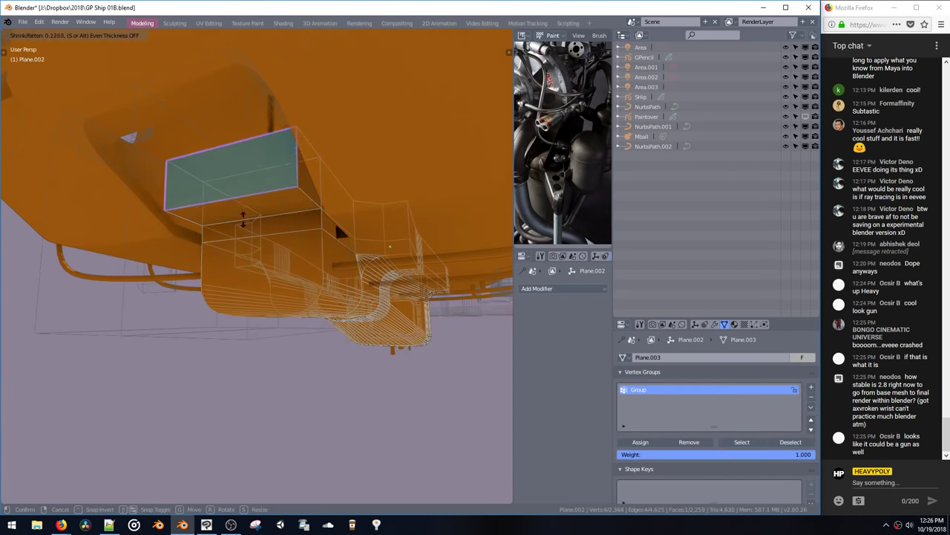
pyautogui.click(242, 255)
pyautogui.moveTo(242, 256); pyautogui.dragTo(296, 188, button='middle')
pyautogui.click(233, 166)
pyautogui.press('space')
pyautogui.click(282, 214)
pyautogui.press('g')
pyautogui.press('z')
pyautogui.click(271, 166)
# Step: Bevel the side edges of the extruded block to round its corners, and clear the selection
pyautogui.press('space')
pyautogui.click(278, 147)
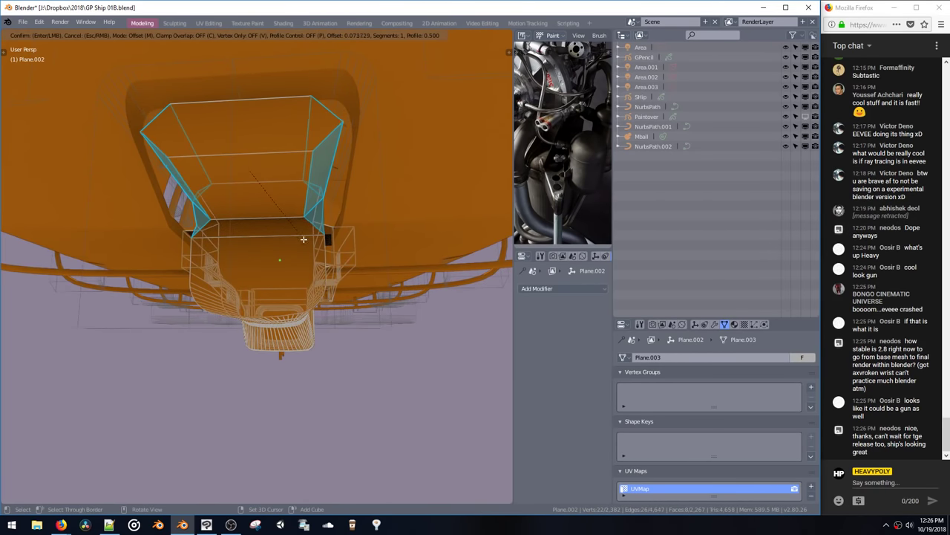
pyautogui.press('Escape')
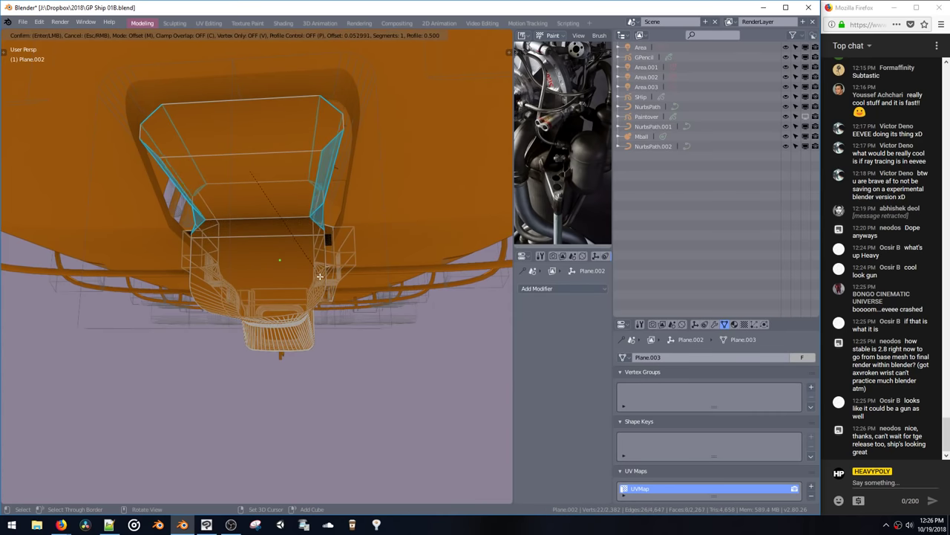
pyautogui.click(349, 346)
pyautogui.moveTo(348, 345); pyautogui.dragTo(301, 186, button='middle')
pyautogui.hotkey('alt', 'a')
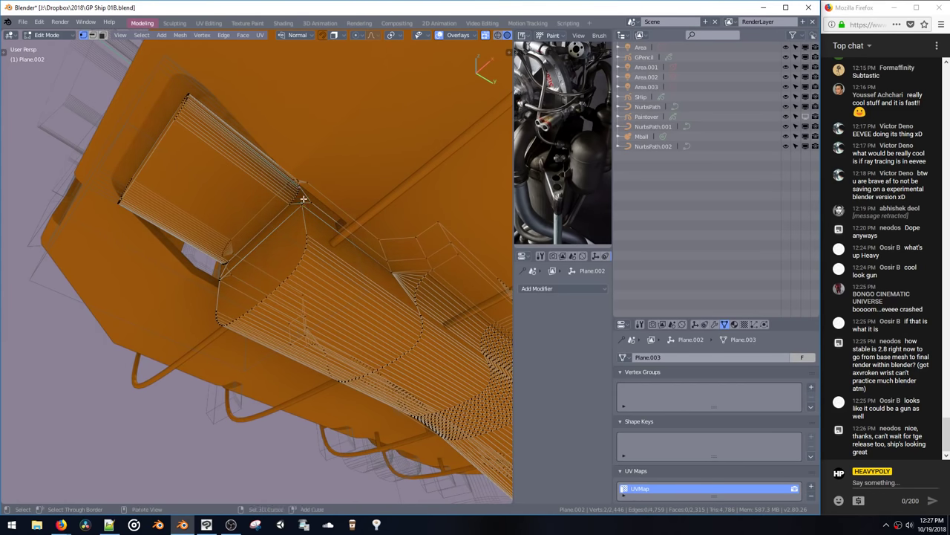
# Step: Refine the corner geometry where the rounded block meets the long part and check its shape in object mode
pyautogui.scroll(5, 302, 198)
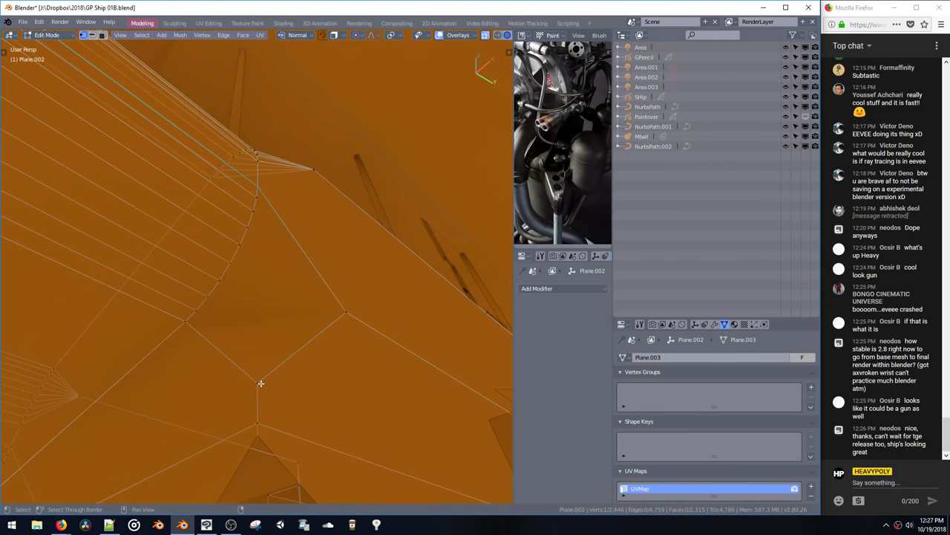
pyautogui.moveTo(260, 332); pyautogui.dragTo(354, 300, button='middle')
pyautogui.scroll(-3, 355, 299)
pyautogui.moveTo(249, 301); pyautogui.dragTo(291, 321, button='middle')
pyautogui.moveTo(357, 326); pyautogui.dragTo(318, 265, button='middle')
pyautogui.hotkey('ctrl', 'space')
pyautogui.press('Tab')
pyautogui.moveTo(329, 314); pyautogui.dragTo(279, 299, button='middle')
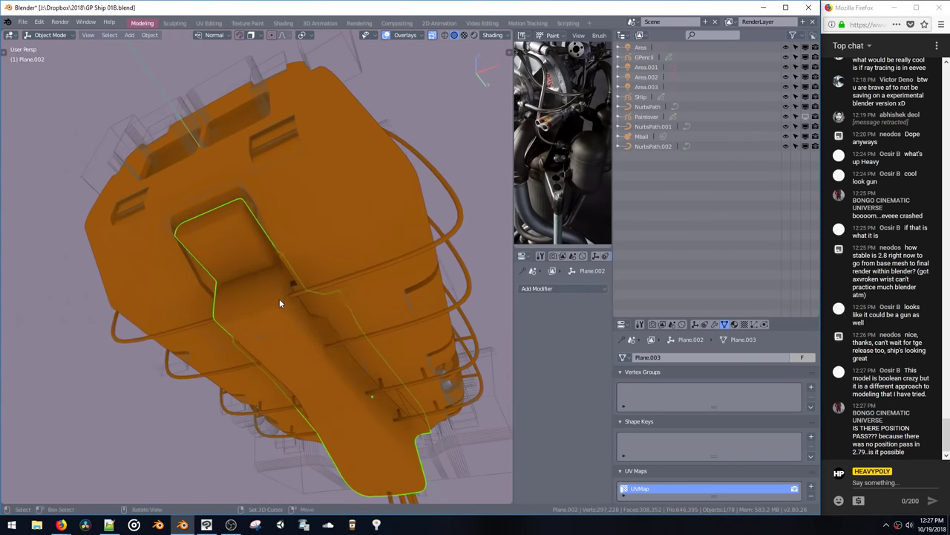
# Step: Nudge the corner vertex at the block's junction with the long part and connect the neighbouring vertices with an edge
pyautogui.press('Tab')
pyautogui.scroll(3, 290, 236)
pyautogui.press('Tab')
pyautogui.keyDown('ctrl'); pyautogui.moveTo(290, 237); pyautogui.dragTo(273, 192, button='middle'); pyautogui.keyUp('ctrl')
pyautogui.keyDown('ctrl'); pyautogui.keyDown('shift'); pyautogui.middleClick(294, 260); pyautogui.keyUp('shift'); pyautogui.keyUp('ctrl')
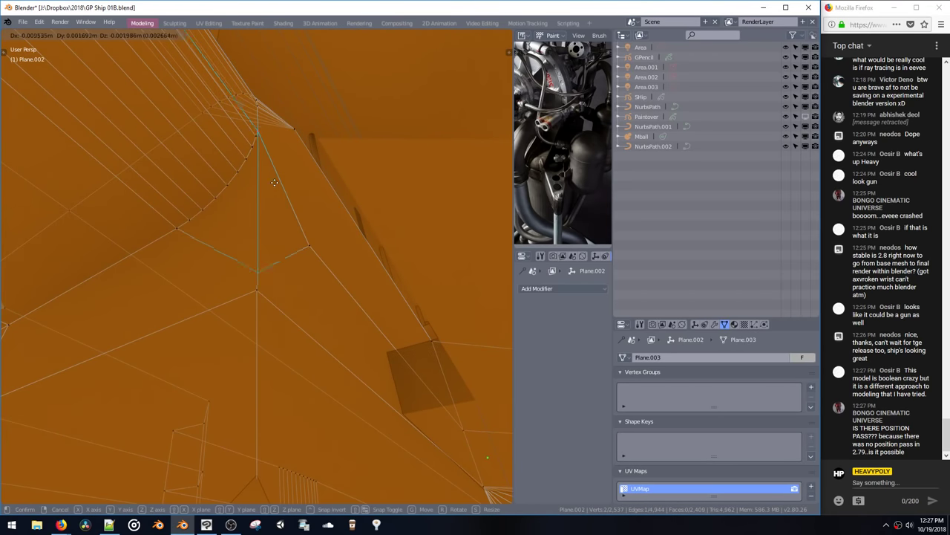
pyautogui.click(268, 194)
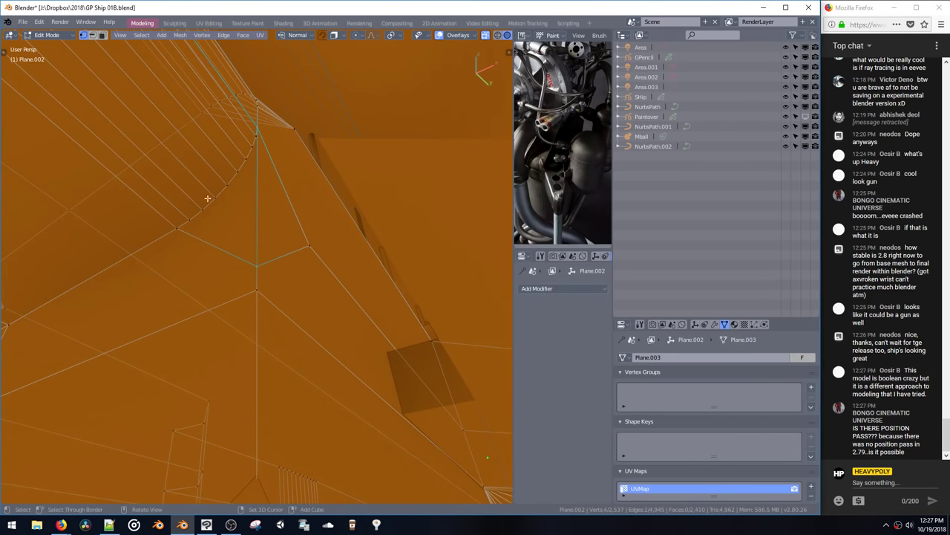
# Step: Add a cylinder on the block's upper front face near the corner, scale it by 0.089 and further down, and move it -0.0243 m along X
pyautogui.keyDown('ctrl'); pyautogui.moveTo(207, 198); pyautogui.dragTo(251, 245, button='middle'); pyautogui.keyUp('ctrl')
pyautogui.press('Tab')
pyautogui.press('space')
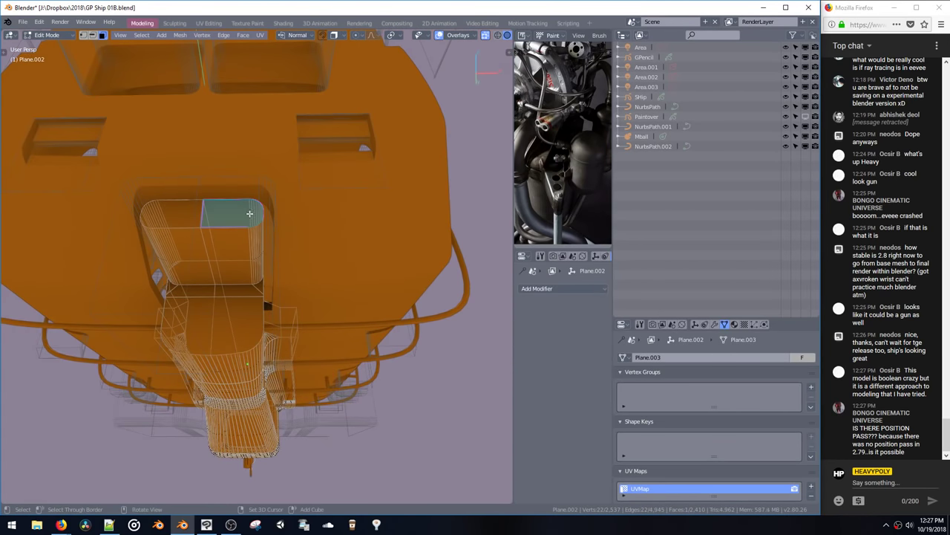
pyautogui.click(268, 112)
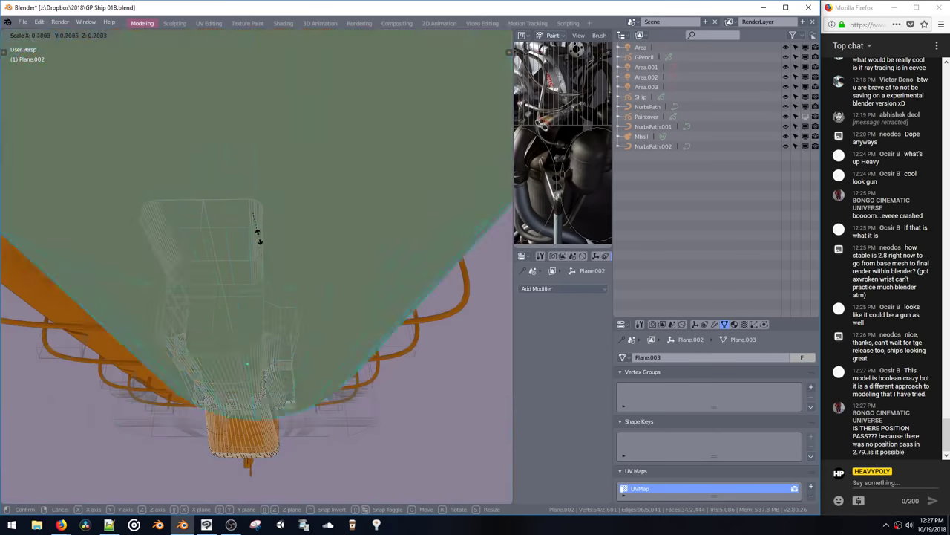
pyautogui.click(262, 222)
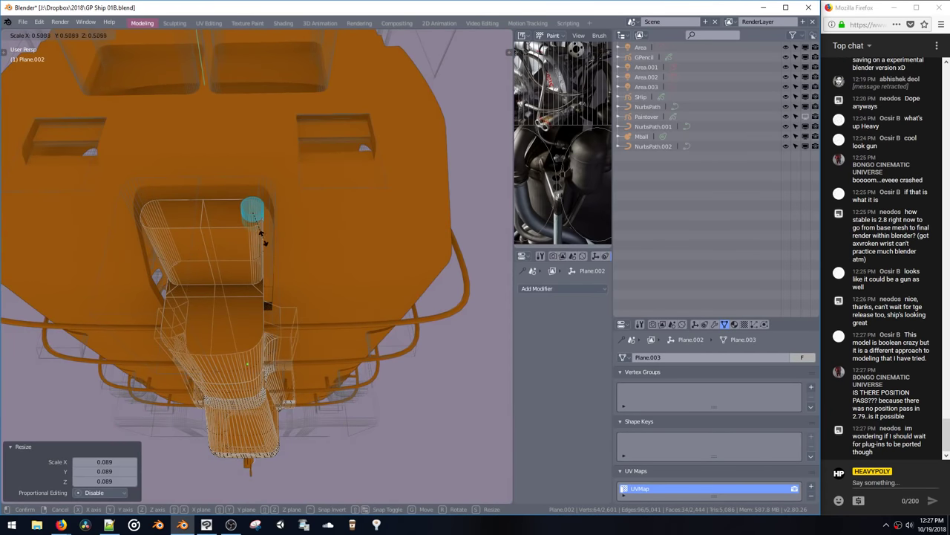
pyautogui.press('x')
pyautogui.click(256, 232)
# Step: Scale the small cylinder by 1.390 and fine-tune its position along X
pyautogui.press('s')
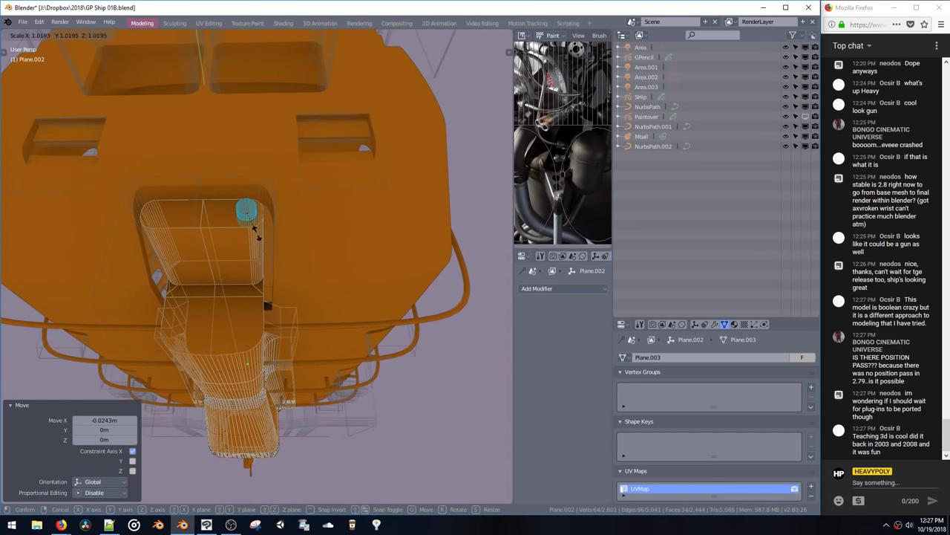
pyautogui.click(260, 242)
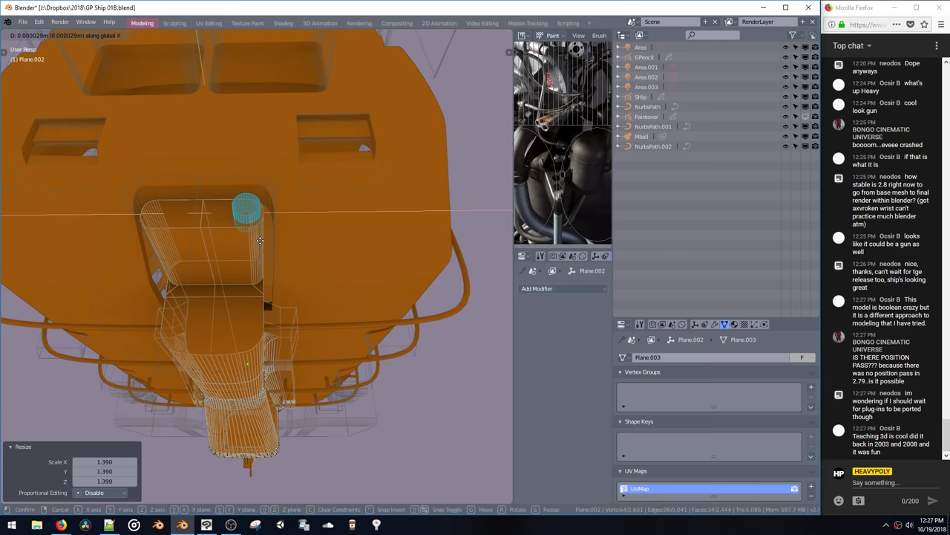
pyautogui.click(260, 240)
# Step: Inset the small cylinder's end face by 0.01245 m, offset the inner face with Shrink/Fatten, and check the part in object mode
pyautogui.click(247, 204)
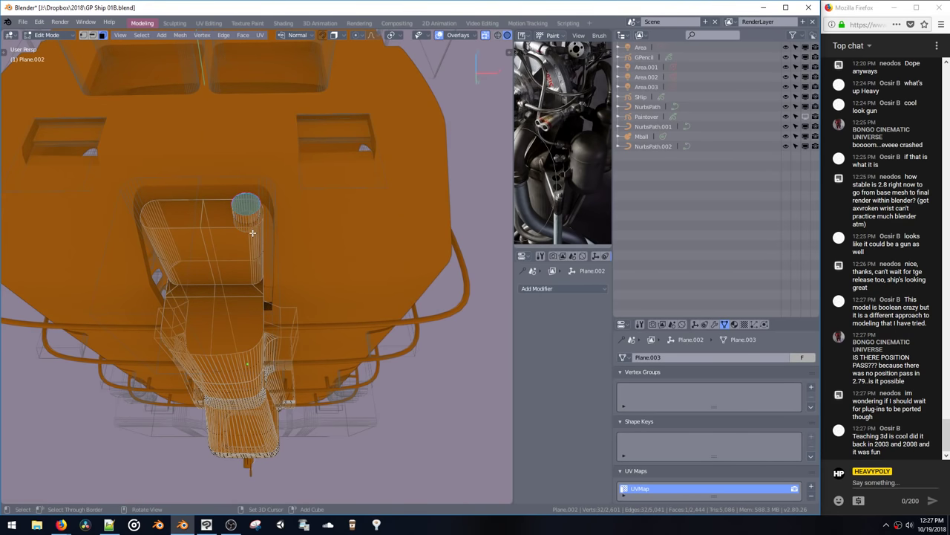
pyautogui.click(252, 235)
pyautogui.hotkey('alt', 's')
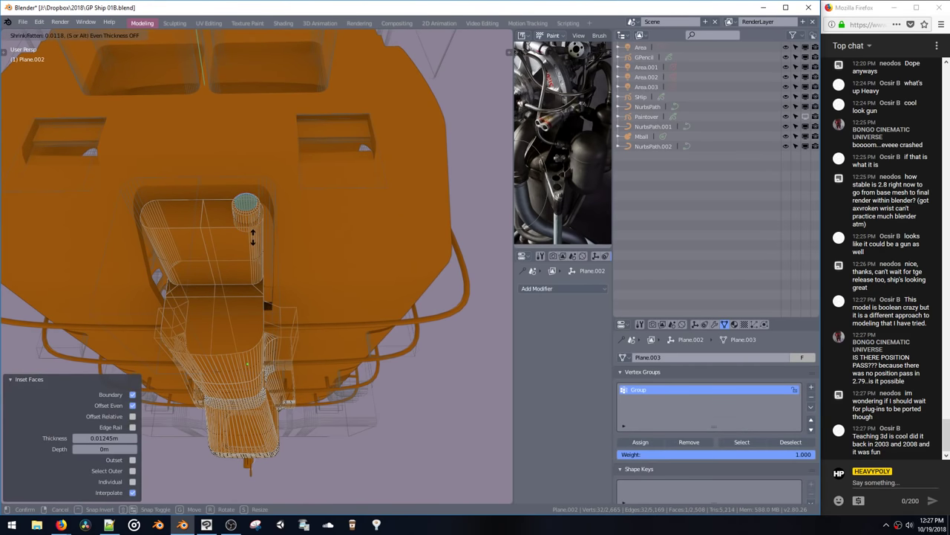
pyautogui.click(252, 237)
pyautogui.moveTo(251, 236); pyautogui.dragTo(248, 254, button='middle')
pyautogui.press('Tab')
pyautogui.moveTo(249, 297); pyautogui.dragTo(279, 223, button='middle')
pyautogui.press('Tab')
pyautogui.press('Tab')
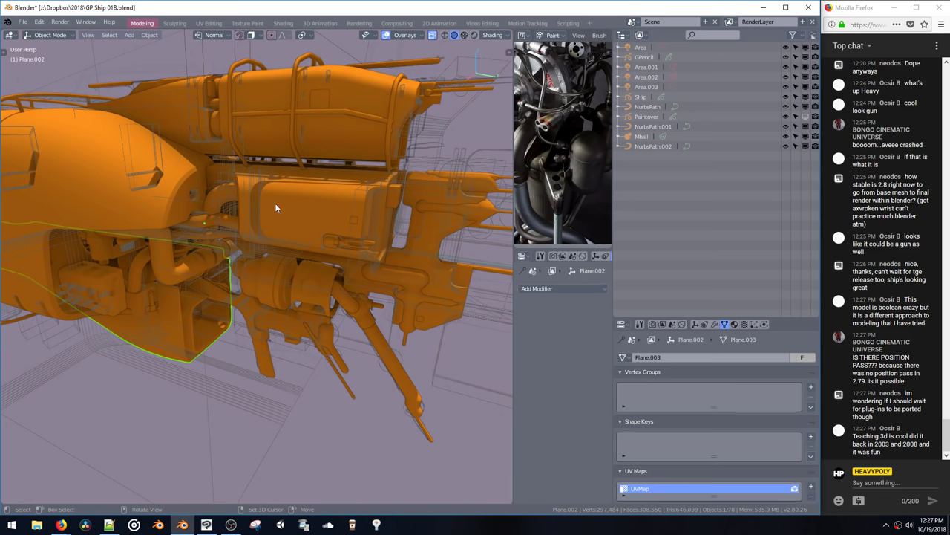
# Step: In the cylindrical engine part's mesh, select the small connected cylinder on its casing and move it up 0.0465 m along Z
pyautogui.moveTo(373, 283); pyautogui.dragTo(326, 265, button='middle')
pyautogui.click(314, 260)
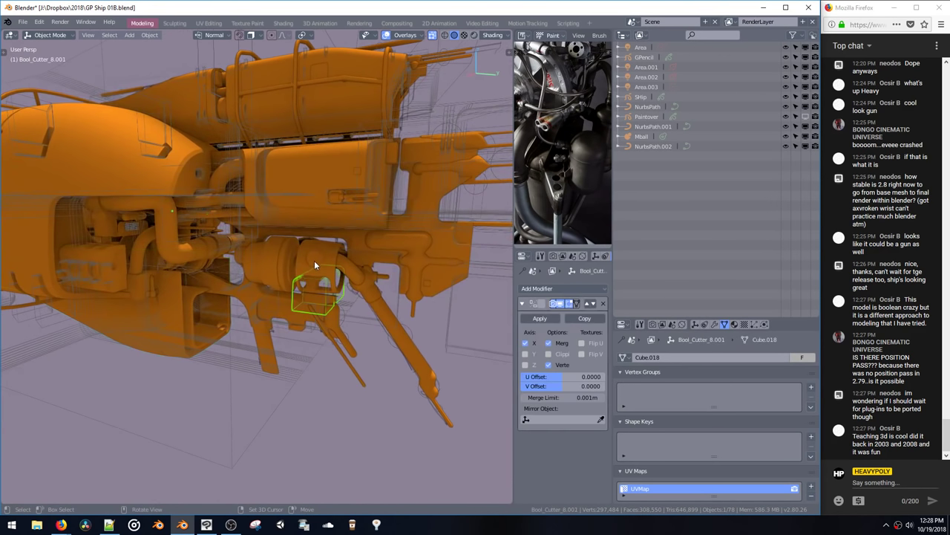
pyautogui.click(312, 259)
pyautogui.press('space')
pyautogui.doubleClick(315, 260)
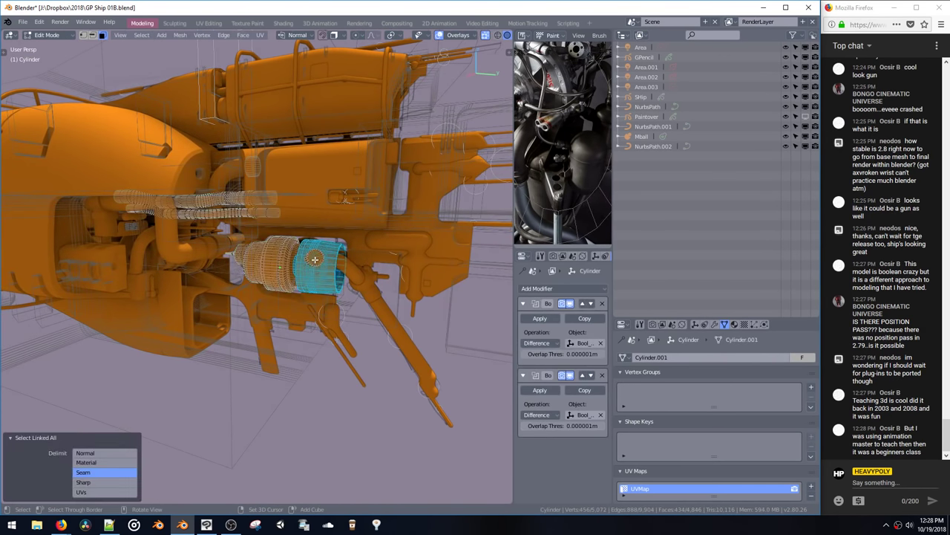
pyautogui.doubleClick(317, 259)
pyautogui.moveTo(318, 259); pyautogui.dragTo(245, 271, button='middle')
pyautogui.press('s')
pyautogui.click(319, 259)
pyautogui.press('KP_Decimal')
pyautogui.scroll(-4, 245, 271)
pyautogui.press('g')
pyautogui.press('z')
pyautogui.click(246, 236)
# Step: Move the small cylinder -0.05 m in X and 0.0231 m in Z, rotate it about 24° against the casing, and return to shaded object view
pyautogui.moveTo(247, 236); pyautogui.dragTo(294, 267, button='middle')
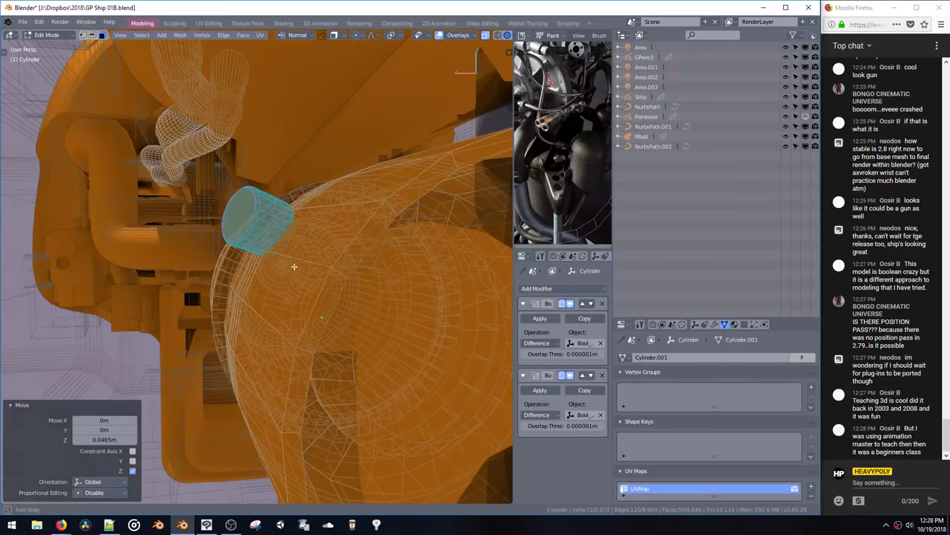
pyautogui.click(350, 244)
pyautogui.press('r')
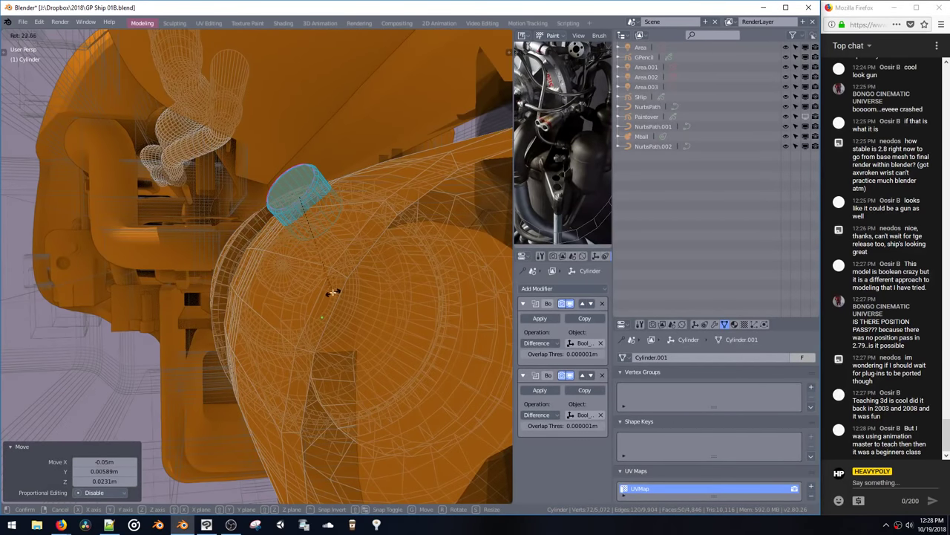
pyautogui.click(333, 291)
pyautogui.moveTo(333, 291)
pyautogui.mouseDown(button='middle')
pyautogui.moveTo(384, 255)
pyautogui.moveTo(329, 223)
pyautogui.moveTo(295, 269)
pyautogui.moveTo(327, 241)
pyautogui.moveTo(314, 215)
pyautogui.moveTo(328, 275)
pyautogui.moveTo(293, 261)
pyautogui.moveTo(322, 261)
pyautogui.moveTo(341, 284)
pyautogui.moveTo(346, 329)
pyautogui.moveTo(361, 306)
pyautogui.moveTo(328, 259)
pyautogui.moveTo(240, 177)
pyautogui.mouseUp(button='middle')
pyautogui.press('Tab')
pyautogui.press('z')
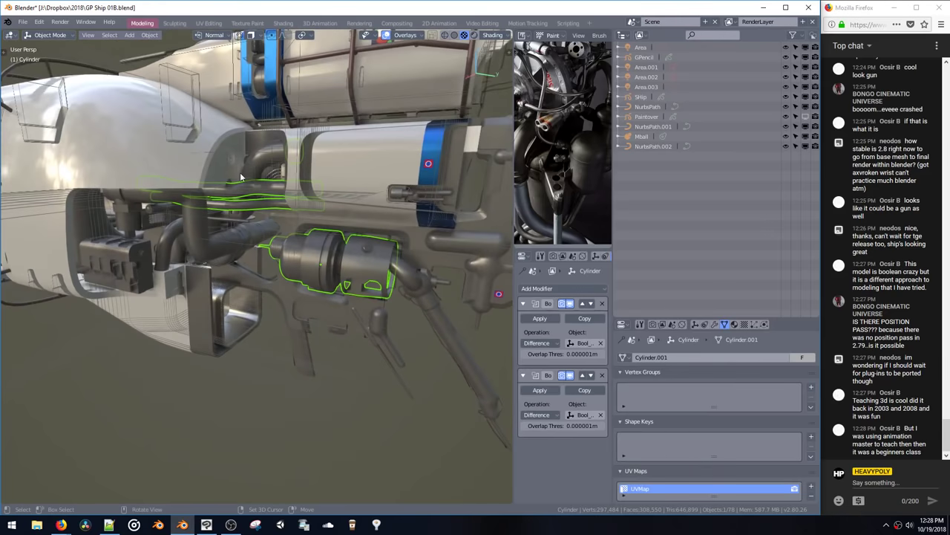
# Step: In the main hull's mesh, select the end faces around the engine opening by growing the selection
pyautogui.click(209, 175)
pyautogui.click(266, 139)
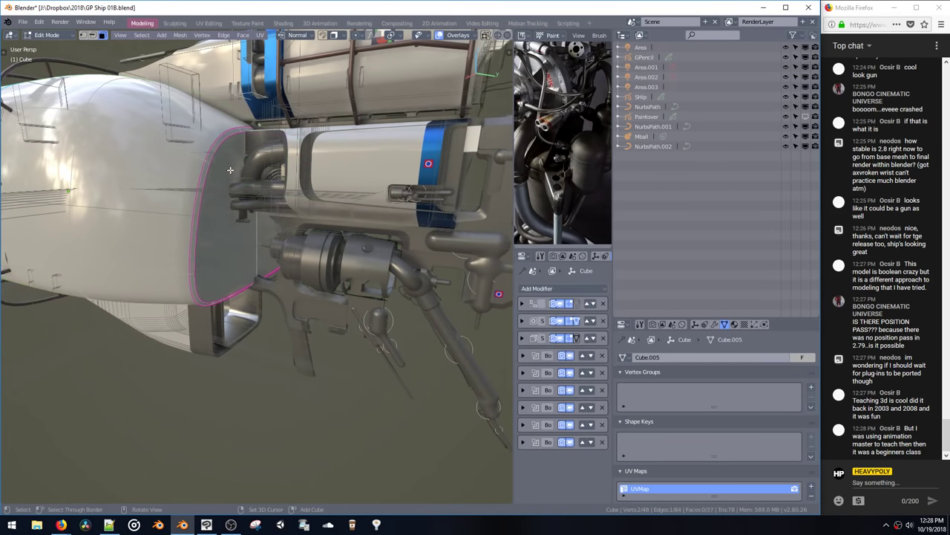
pyautogui.moveTo(244, 227); pyautogui.dragTo(277, 246, button='middle')
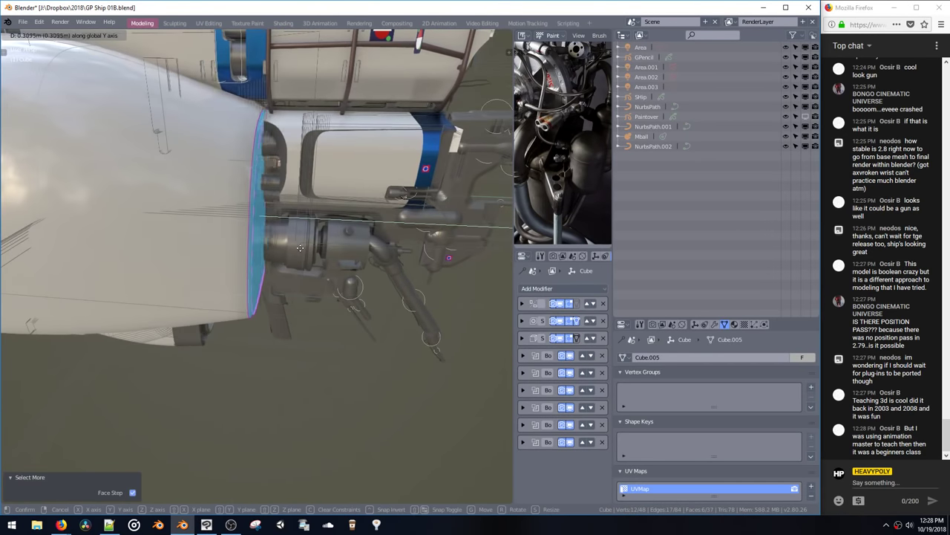
# Step: Try to move the hull's selected end faces outward along Y and undo it
pyautogui.press('g')
pyautogui.press('y')
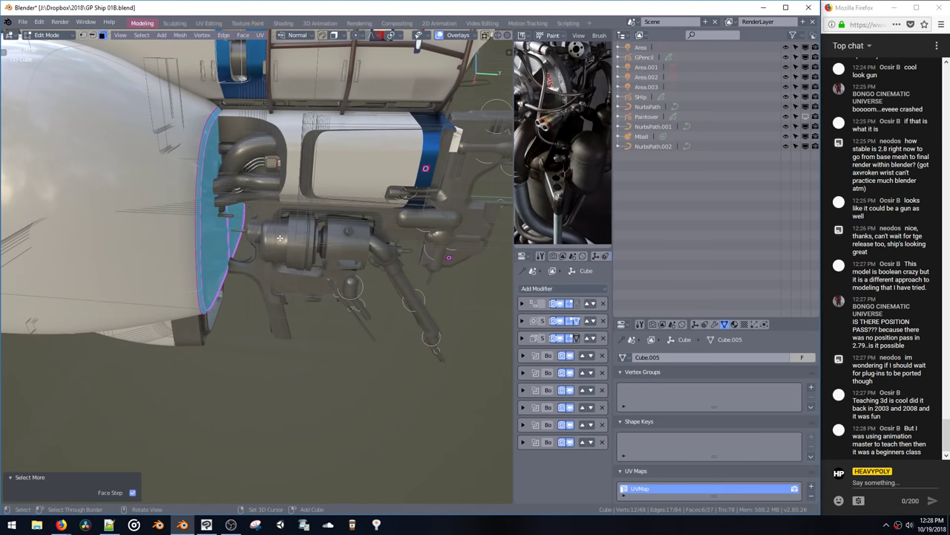
pyautogui.hotkey('ctrl', 'z')
pyautogui.hotkey('ctrl', 'z')
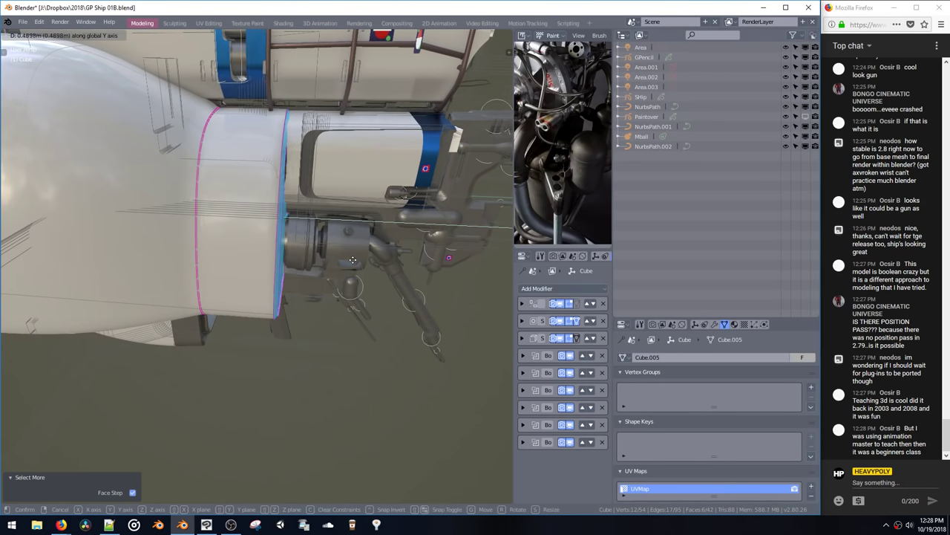
# Step: Extrude the hull's end faces 0.521 m along Y over the engine part, then move them another 0.2 m along Y
pyautogui.click(357, 265)
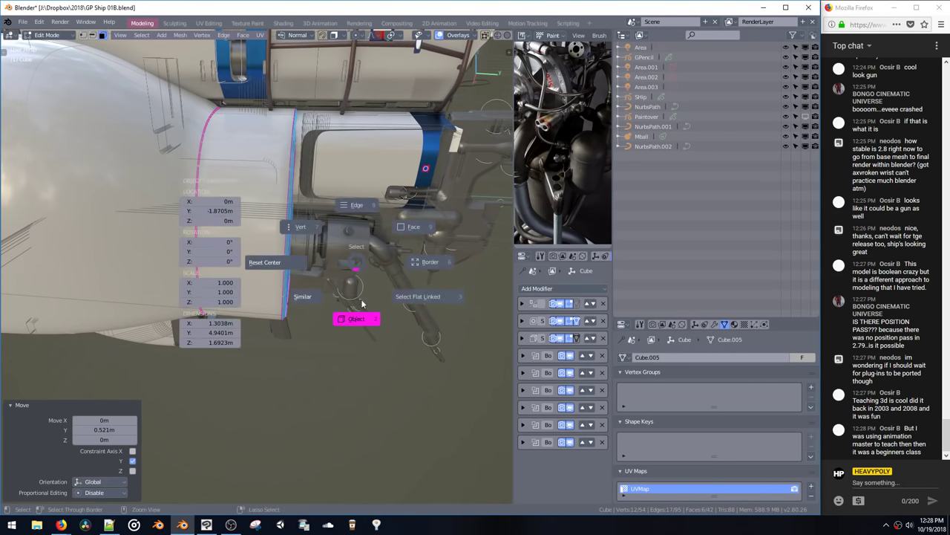
pyautogui.click(362, 303)
pyautogui.moveTo(339, 276); pyautogui.dragTo(321, 292, button='middle')
pyautogui.press('Tab')
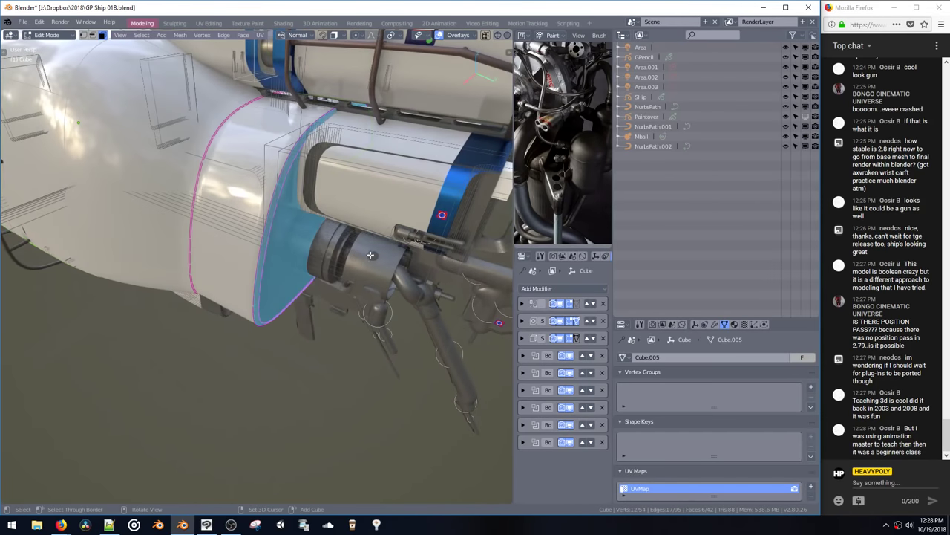
pyautogui.press('g')
pyautogui.press('y')
pyautogui.click(373, 274)
pyautogui.press('space')
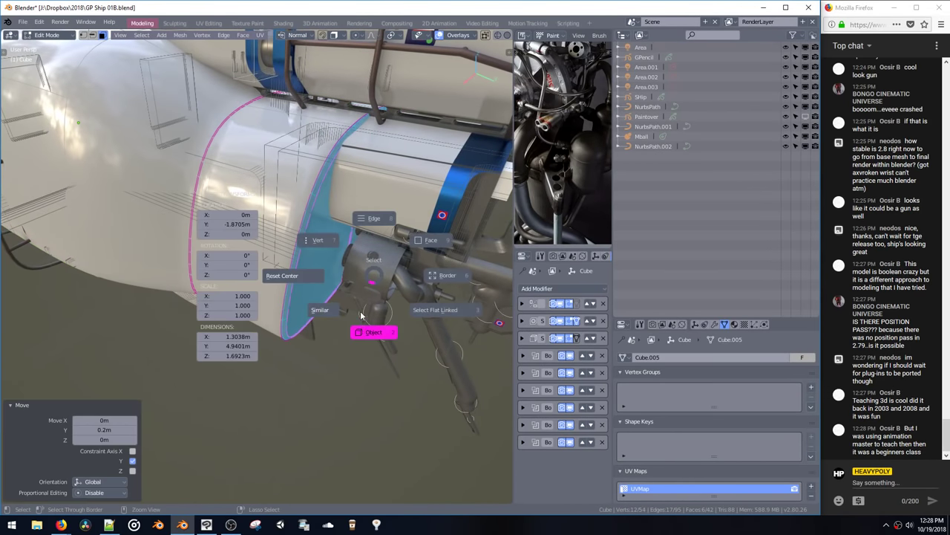
pyautogui.click(360, 316)
pyautogui.moveTo(361, 297); pyautogui.dragTo(356, 277, button='middle')
# Step: Pull the hull's extruded end faces back along Y and check the shortened cover around the engine part
pyautogui.press('space')
pyautogui.click(403, 247)
pyautogui.press('g')
pyautogui.press('y')
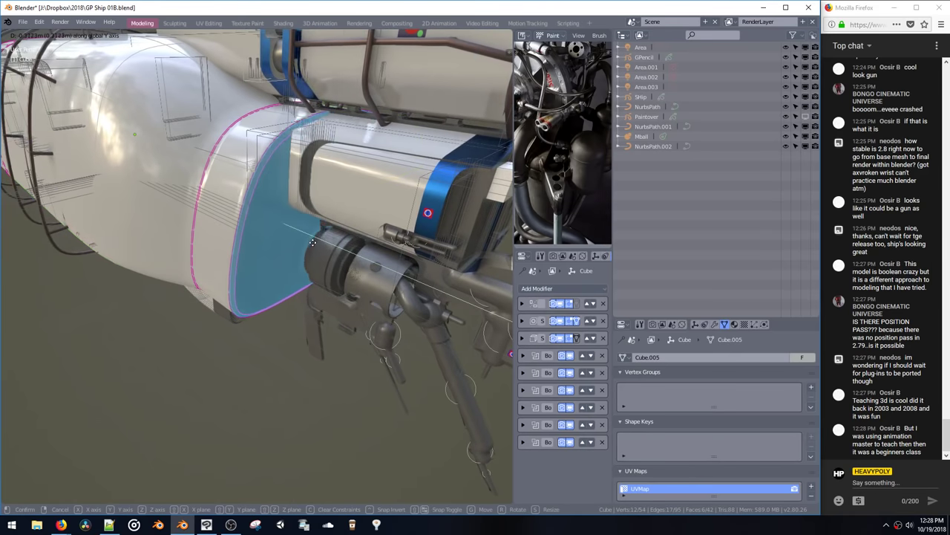
pyautogui.click(317, 244)
pyautogui.press('space')
pyautogui.click(322, 297)
pyautogui.moveTo(356, 264)
pyautogui.mouseDown(button='middle')
pyautogui.moveTo(395, 247)
pyautogui.moveTo(340, 262)
pyautogui.mouseUp(button='middle')
# Step: Move the hull's end faces far outward along Y so the hull covers the engine part, and inspect it in object mode
pyautogui.press('space')
pyautogui.click(382, 234)
pyautogui.keyDown('shift'); pyautogui.moveTo(375, 232); pyautogui.dragTo(326, 278, button='middle'); pyautogui.keyUp('shift')
pyautogui.press('g')
pyautogui.press('y')
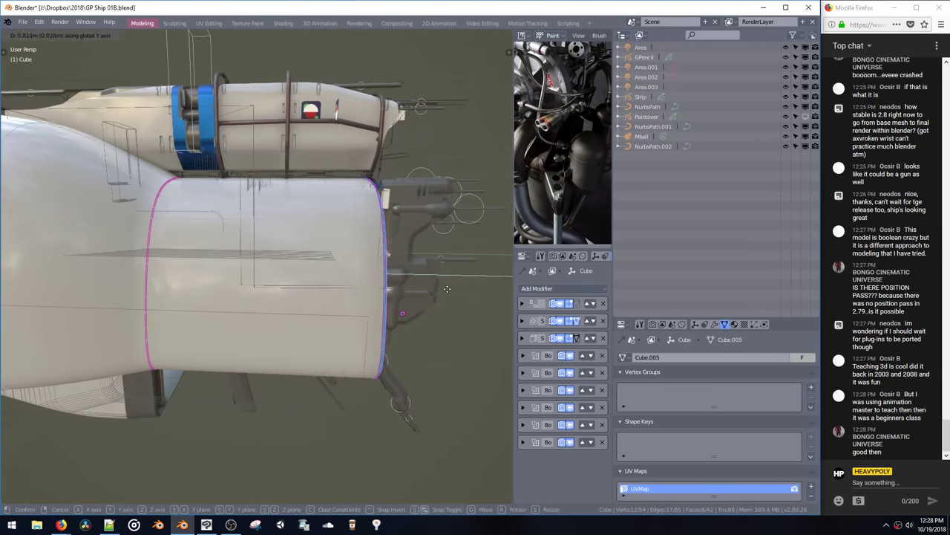
pyautogui.click(419, 289)
pyautogui.press('space')
pyautogui.moveTo(418, 288); pyautogui.dragTo(338, 214, button='middle')
pyautogui.click(450, 256)
pyautogui.press('Tab')
# Step: Reduce the crease of the edge loop where the extruded hull section begins by about 0.985
pyautogui.press('Tab')
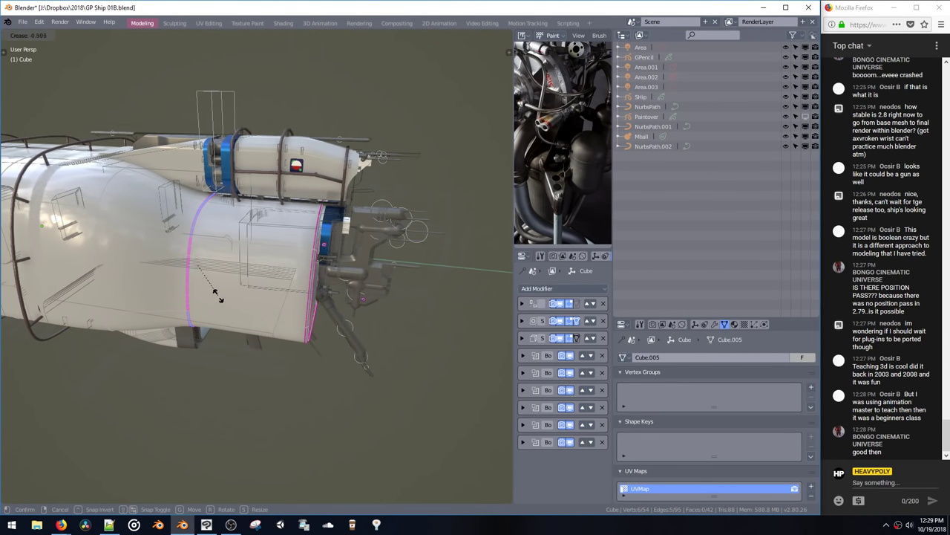
pyautogui.click(217, 295)
pyautogui.click(244, 279)
pyautogui.moveTo(243, 279); pyautogui.dragTo(252, 231, button='middle')
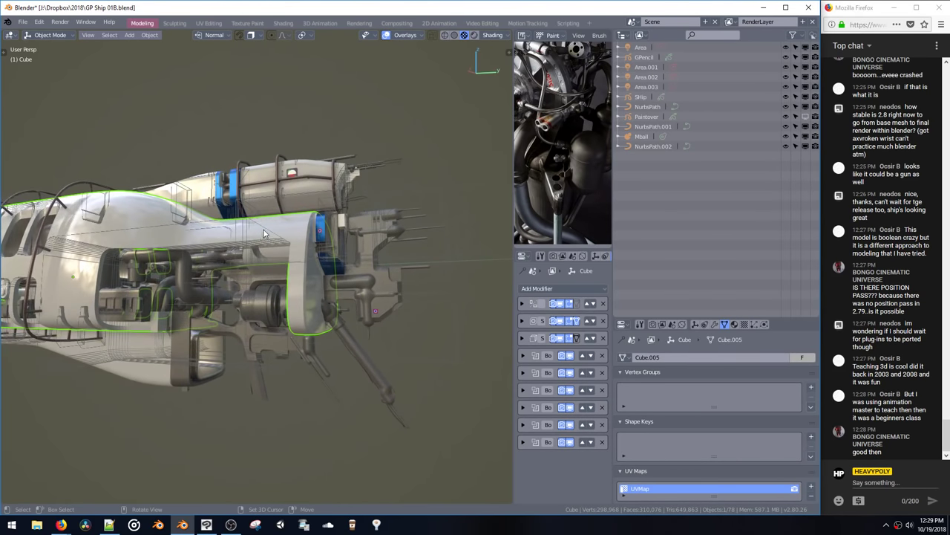
# Step: Edit the boolean cutter of the hull's lower opening and select its upper corner edge near the engine end
pyautogui.click(265, 233)
pyautogui.press('space')
pyautogui.click(271, 193)
pyautogui.moveTo(269, 223); pyautogui.dragTo(262, 266, button='middle')
pyautogui.keyDown('alt'); pyautogui.click(262, 267); pyautogui.keyUp('alt')
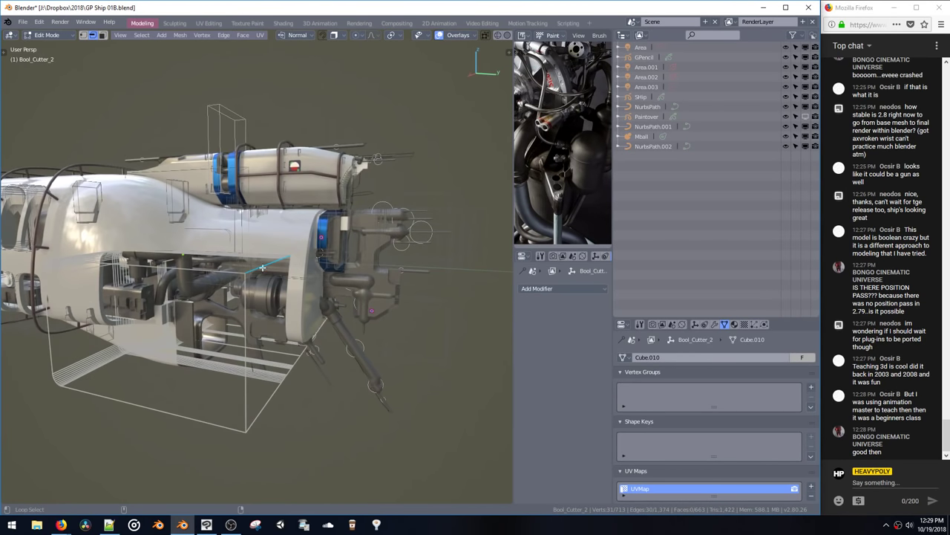
# Step: Try a bevel of 0.330 with 9 segments on the cutter's corner edge and undo it
pyautogui.hotkey('ctrl', 'b')
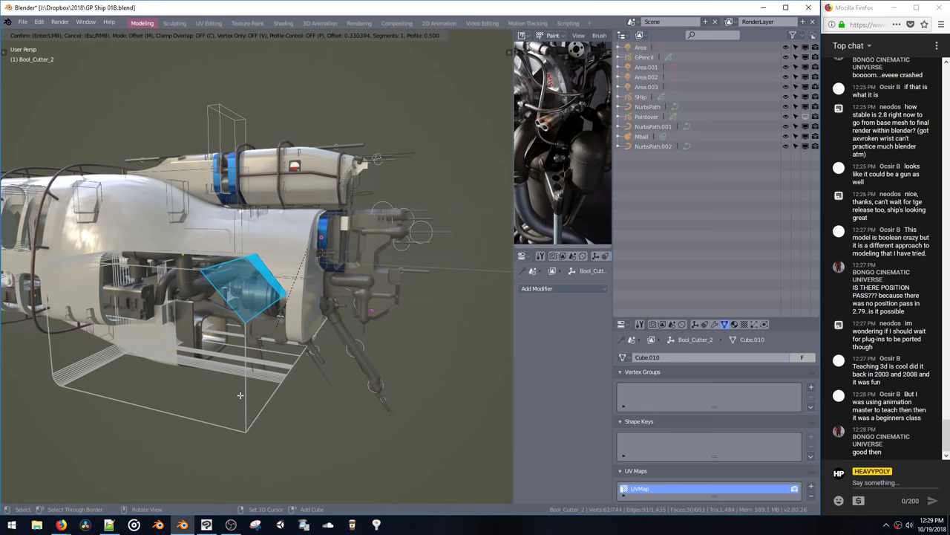
pyautogui.scroll(8, 241, 395)
pyautogui.click(242, 392)
pyautogui.moveTo(272, 314); pyautogui.dragTo(290, 288, button='middle')
pyautogui.press('space')
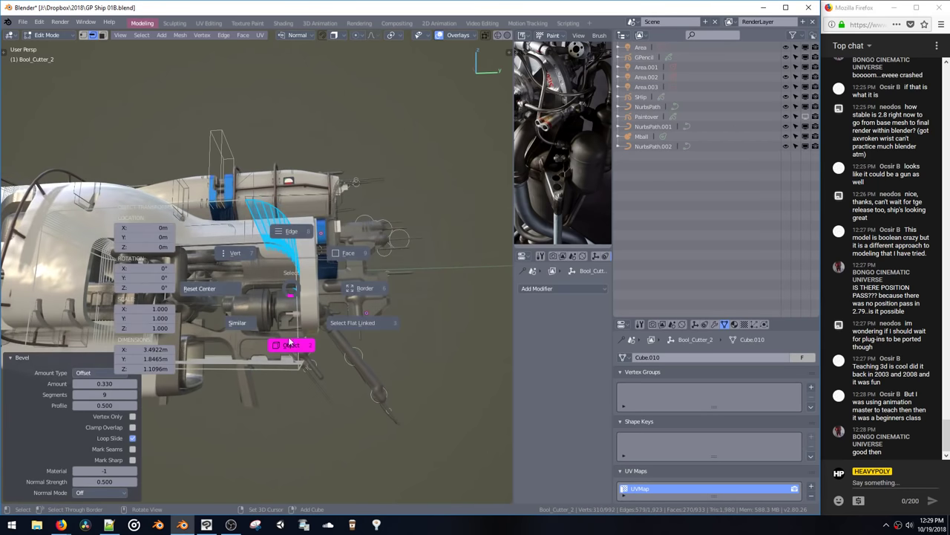
pyautogui.click(290, 341)
pyautogui.moveTo(281, 334); pyautogui.dragTo(311, 320, button='middle')
pyautogui.press('Tab')
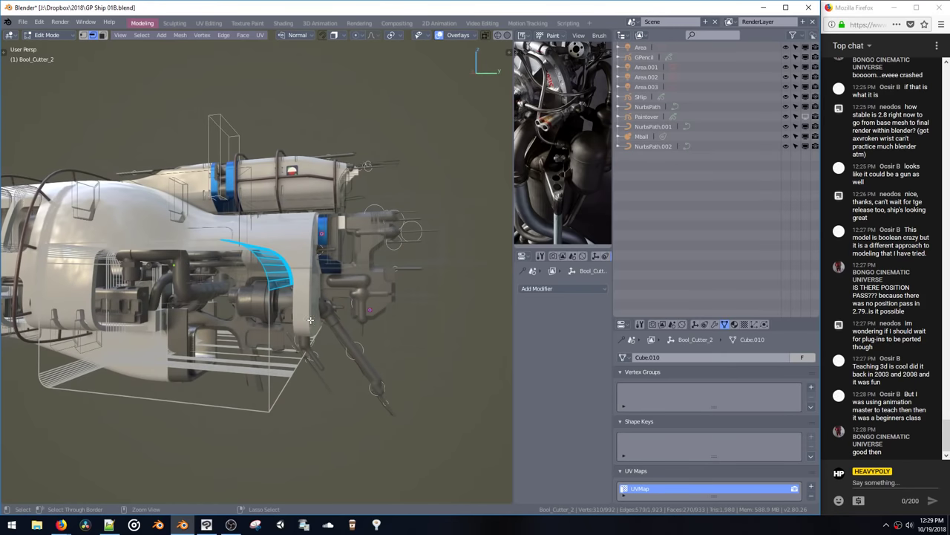
pyautogui.hotkey('ctrl', 'z')
# Step: Bevel the cutter's corner edge by 0.309 with 15 segments and check the rounded opening in object mode
pyautogui.hotkey('ctrl', 'b')
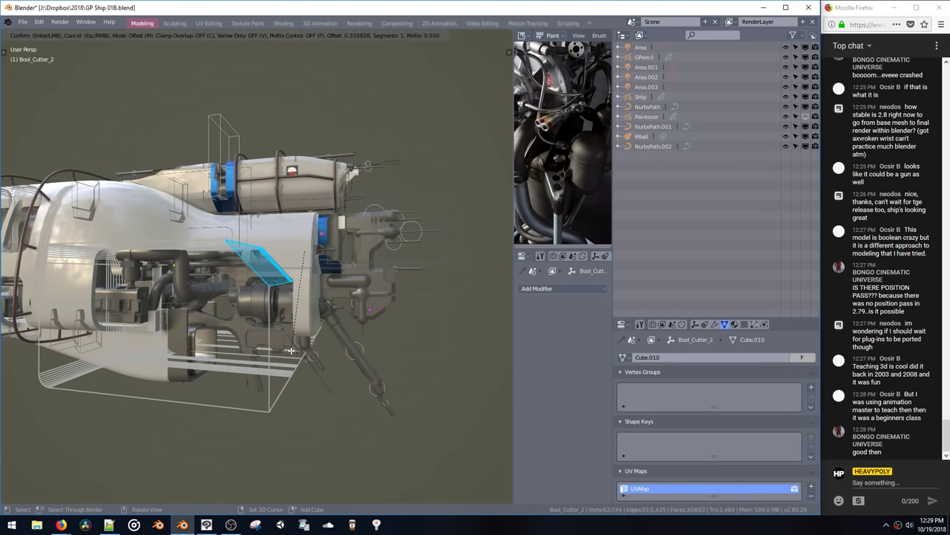
pyautogui.scroll(14, 228, 465)
pyautogui.click(310, 271)
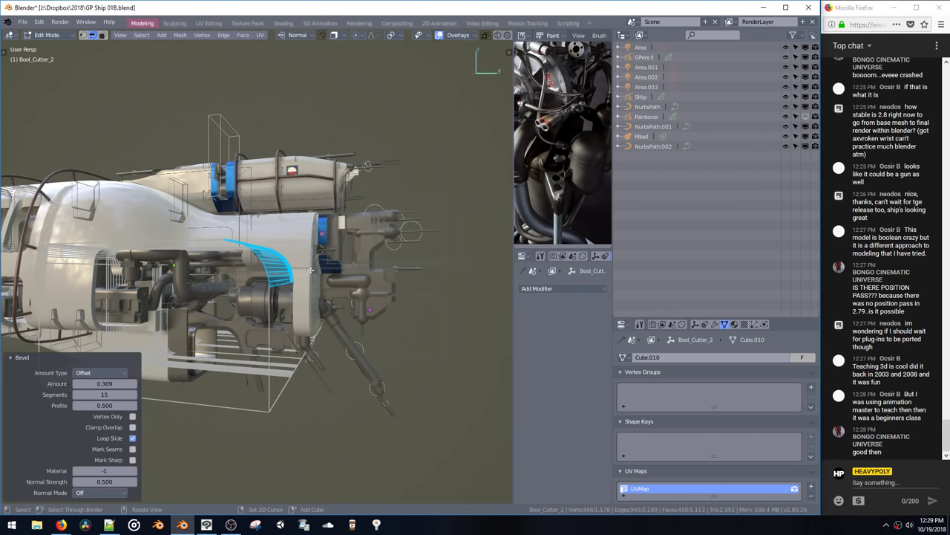
pyautogui.press('space')
pyautogui.click(318, 332)
pyautogui.moveTo(318, 332)
pyautogui.mouseDown(button='middle')
pyautogui.moveTo(305, 357)
pyautogui.moveTo(327, 340)
pyautogui.mouseUp(button='middle')
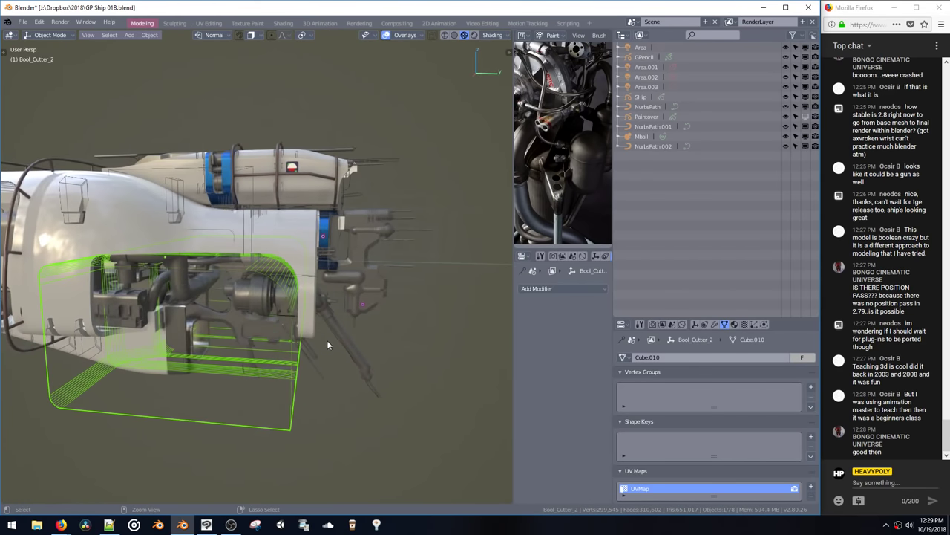
# Step: Select the cutter's rounded engine-side end and move it -0.459 m along Y to shorten the hull opening
pyautogui.hotkey('ctrl', 'Tab')
pyautogui.click(301, 259)
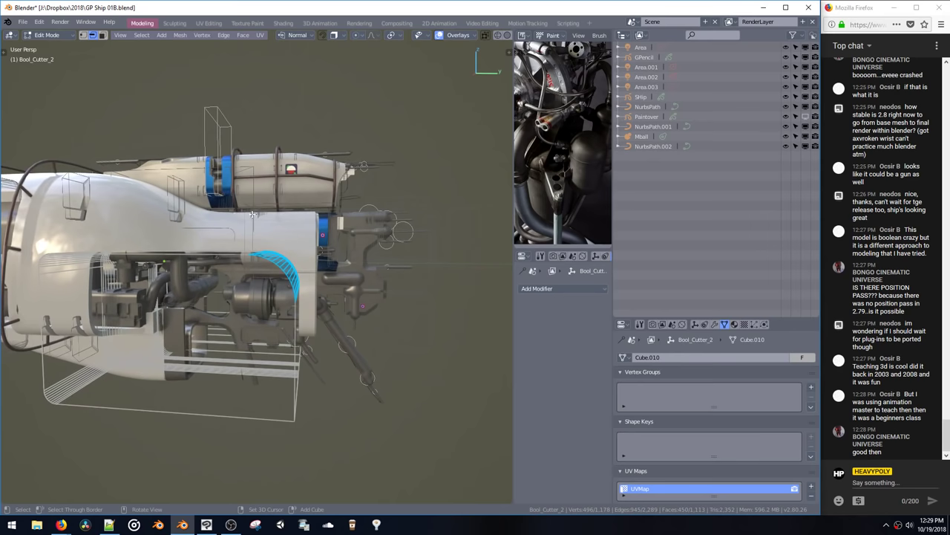
pyautogui.moveTo(239, 222); pyautogui.dragTo(330, 435)
pyautogui.moveTo(311, 372); pyautogui.dragTo(313, 368, button='middle')
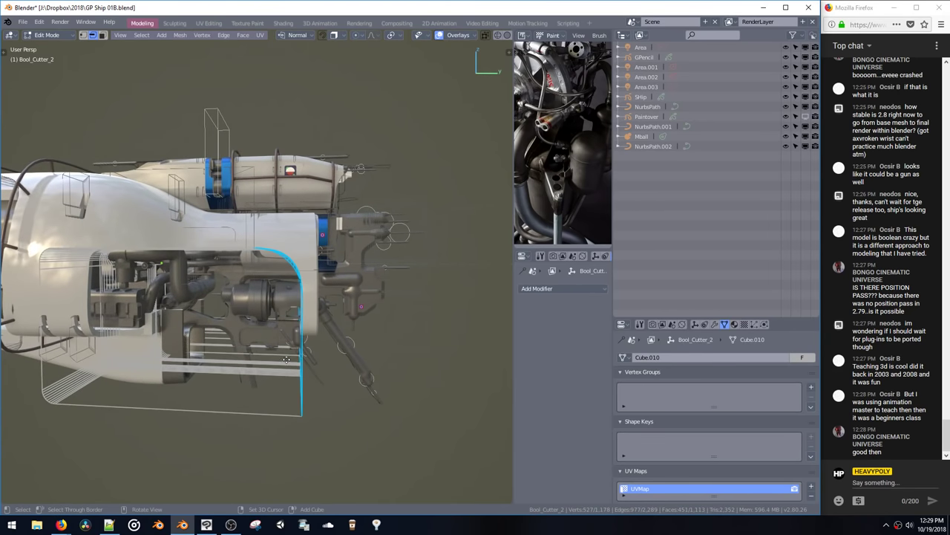
pyautogui.press('g')
pyautogui.press('y')
pyautogui.click(285, 358)
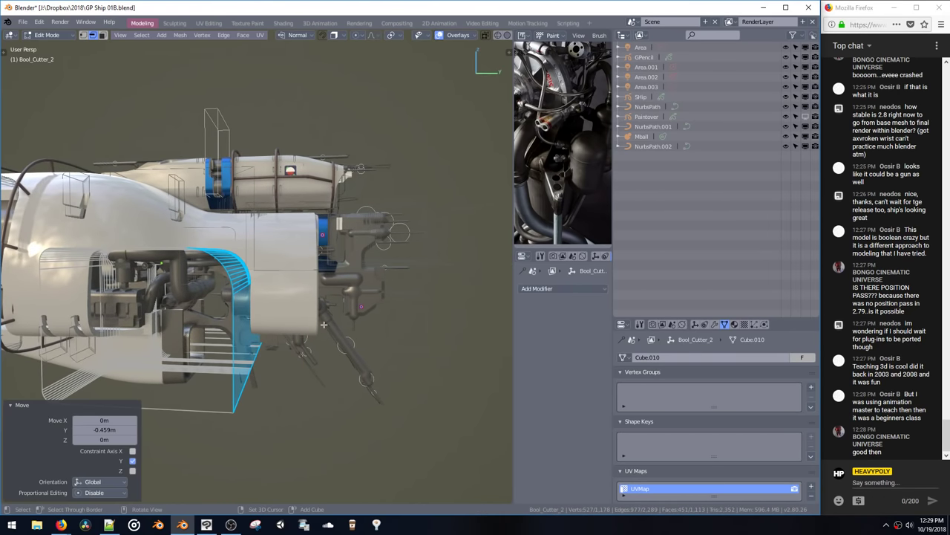
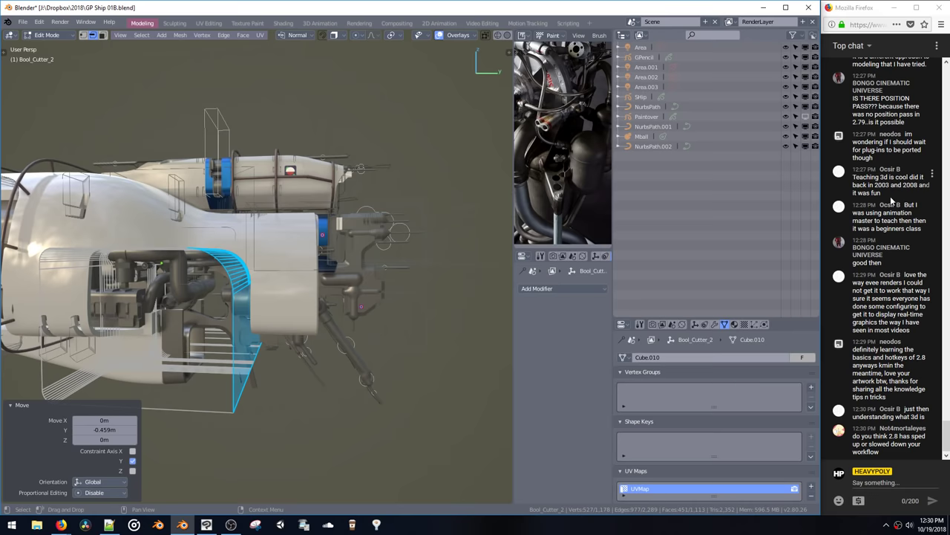
# Step: Switch to the live chat in Firefox and read through the viewers' recent comments
pyautogui.scroll(5, 886, 446)
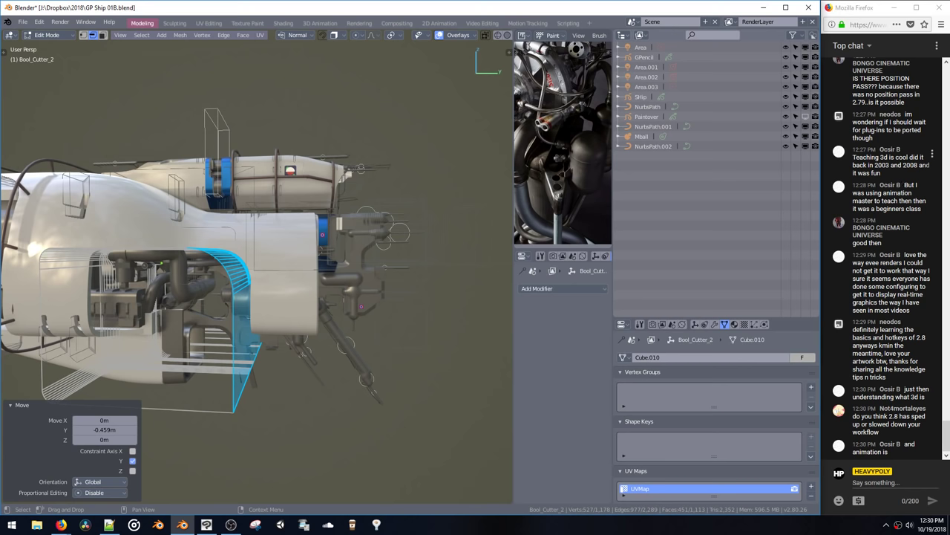
pyautogui.moveTo(904, 185); pyautogui.dragTo(905, 208)
pyautogui.click(907, 209)
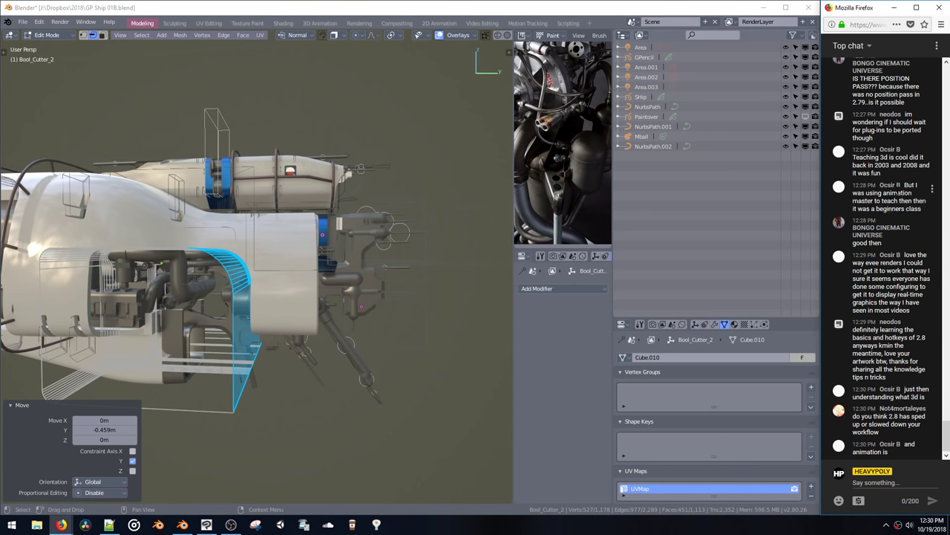
pyautogui.moveTo(897, 192); pyautogui.dragTo(921, 295)
pyautogui.click(908, 209)
pyautogui.click(921, 296)
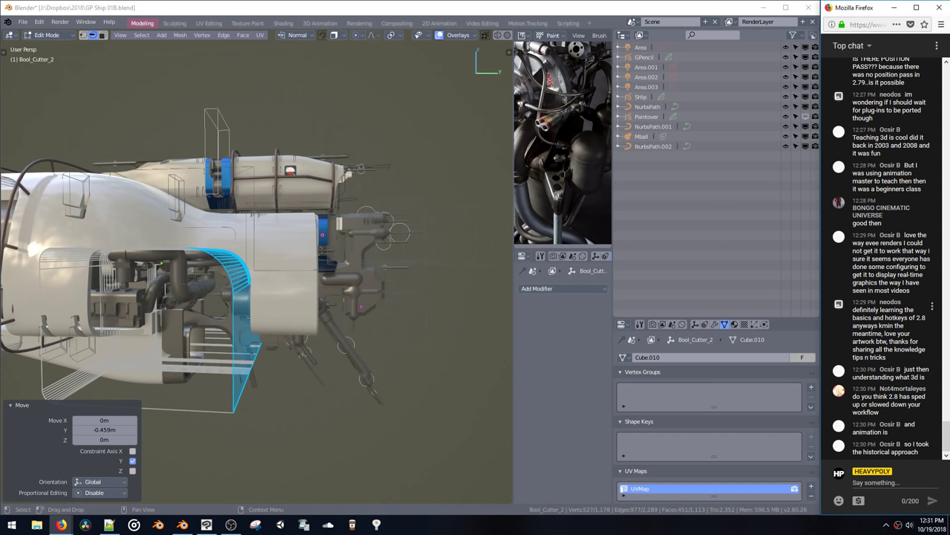
pyautogui.moveTo(893, 310); pyautogui.dragTo(868, 317)
pyautogui.click(868, 317)
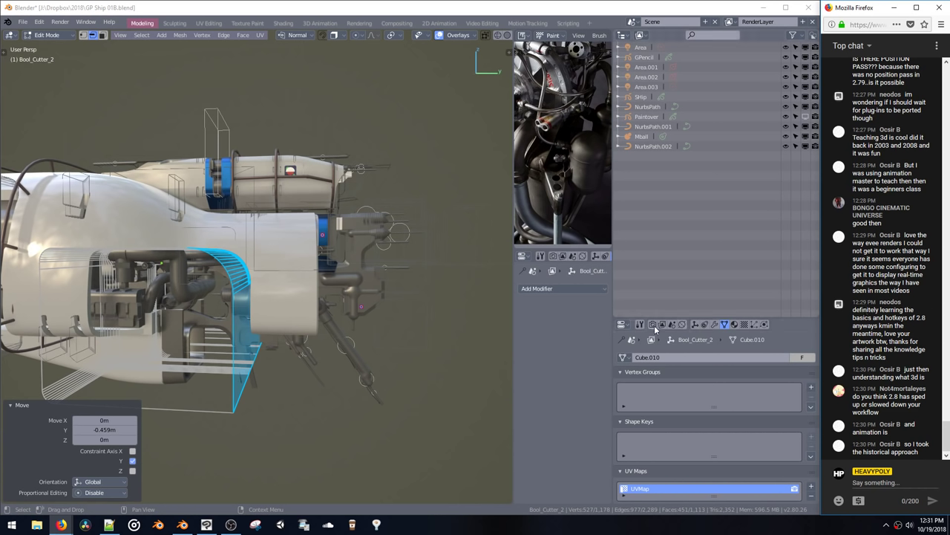
pyautogui.moveTo(863, 309); pyautogui.dragTo(894, 349)
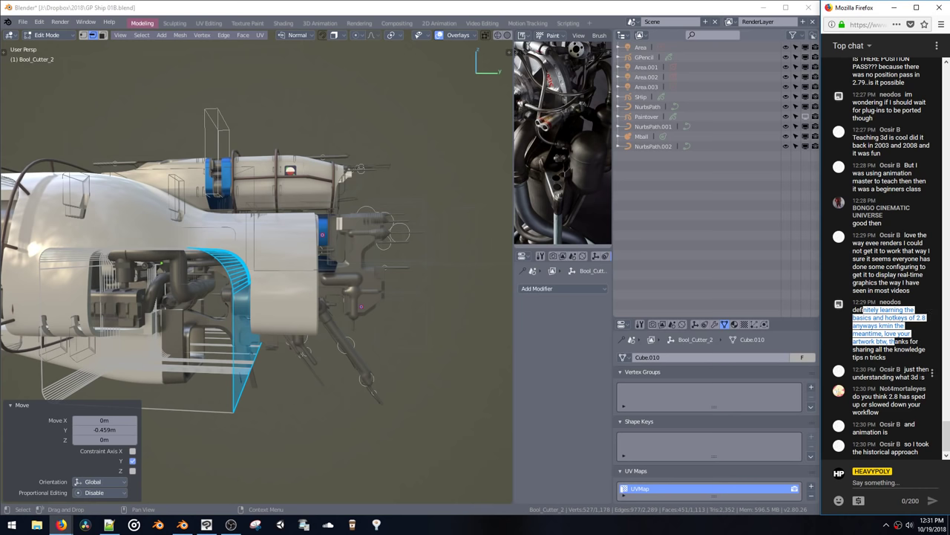
# Step: Return to Blender, try to move part of the cutter's rounded engine-side end along Y in vertex mode, and undo the move
pyautogui.click(925, 317)
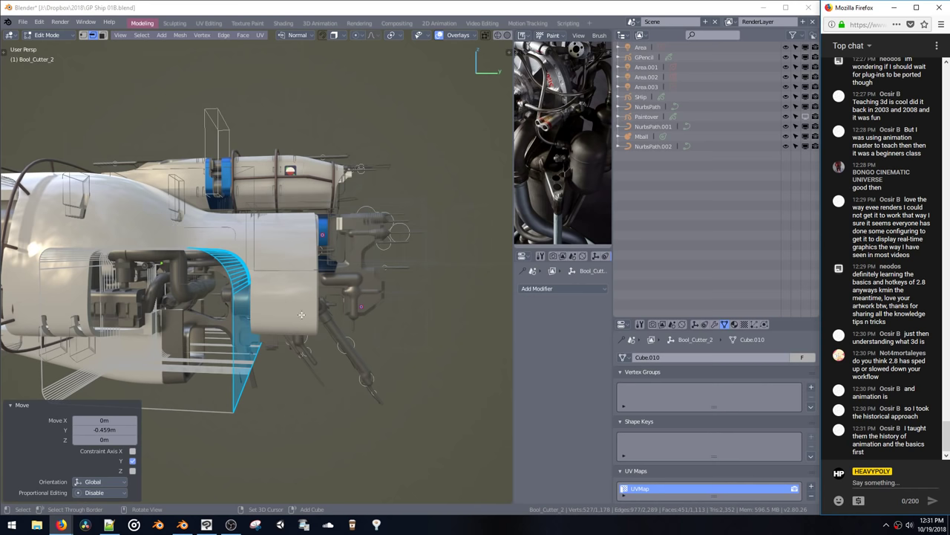
pyautogui.click(276, 339)
pyautogui.moveTo(275, 338); pyautogui.dragTo(286, 346, button='middle')
pyautogui.press('space')
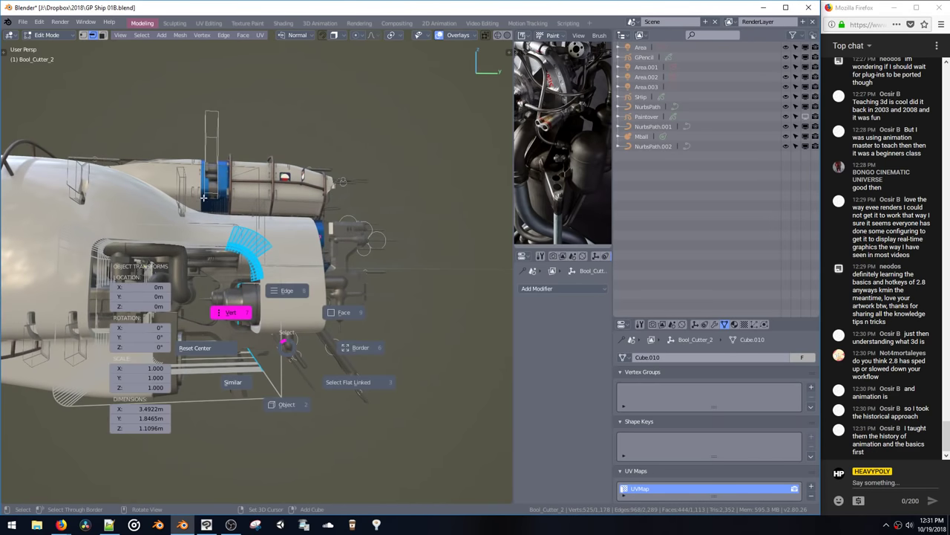
pyautogui.click(231, 312)
pyautogui.keyDown('ctrl'); pyautogui.moveTo(205, 389); pyautogui.dragTo(331, 443); pyautogui.keyUp('ctrl')
pyautogui.press('g')
pyautogui.press('y')
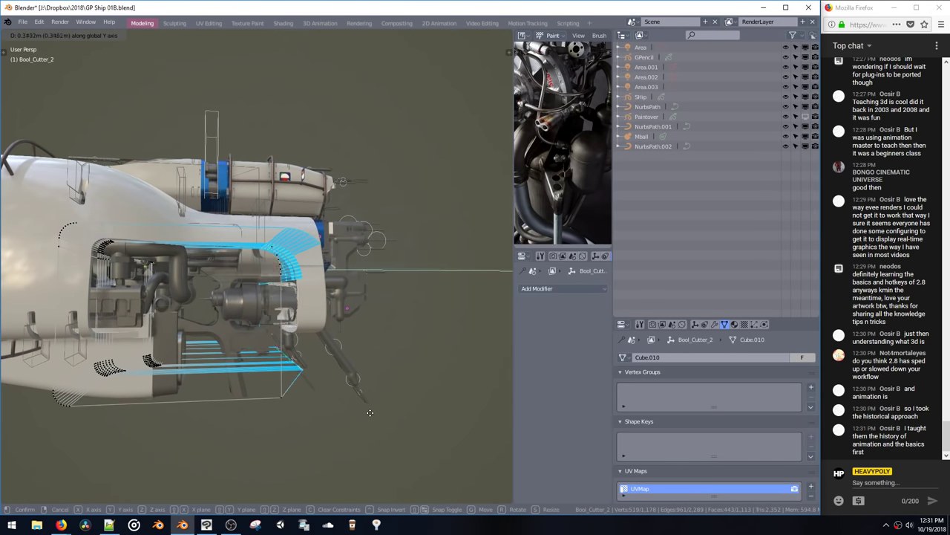
pyautogui.click(343, 362)
pyautogui.hotkey('ctrl', 'z')
# Step: Select the cutter's whole engine-side end, move it 0.347 m along Y and pull it back along Y towards the opening
pyautogui.keyDown('shift'); pyautogui.moveTo(203, 387); pyautogui.dragTo(362, 471); pyautogui.keyUp('shift')
pyautogui.press('g')
pyautogui.press('y')
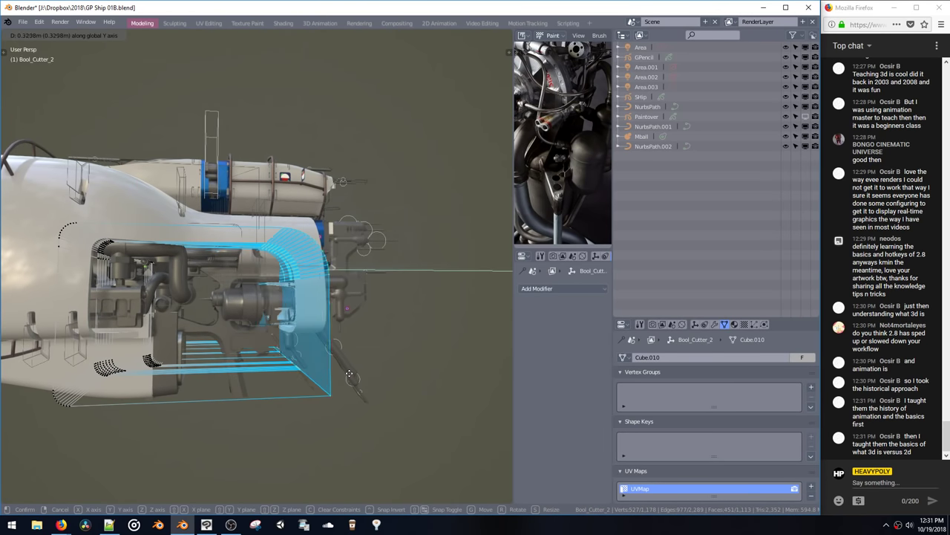
pyautogui.click(336, 375)
pyautogui.press('g')
pyautogui.press('y')
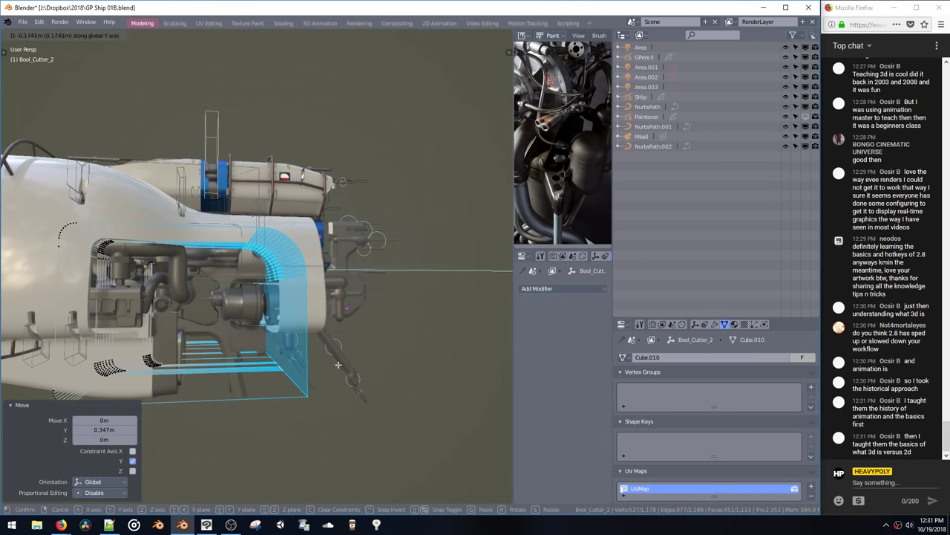
pyautogui.click(314, 365)
# Step: Inspect the hull opening from several angles and read the newest live chat comments in Firefox
pyautogui.hotkey('ctrl', 'space')
pyautogui.moveTo(360, 414)
pyautogui.mouseDown(button='middle')
pyautogui.moveTo(282, 408)
pyautogui.moveTo(354, 393)
pyautogui.moveTo(407, 397)
pyautogui.moveTo(310, 407)
pyautogui.mouseUp(button='middle')
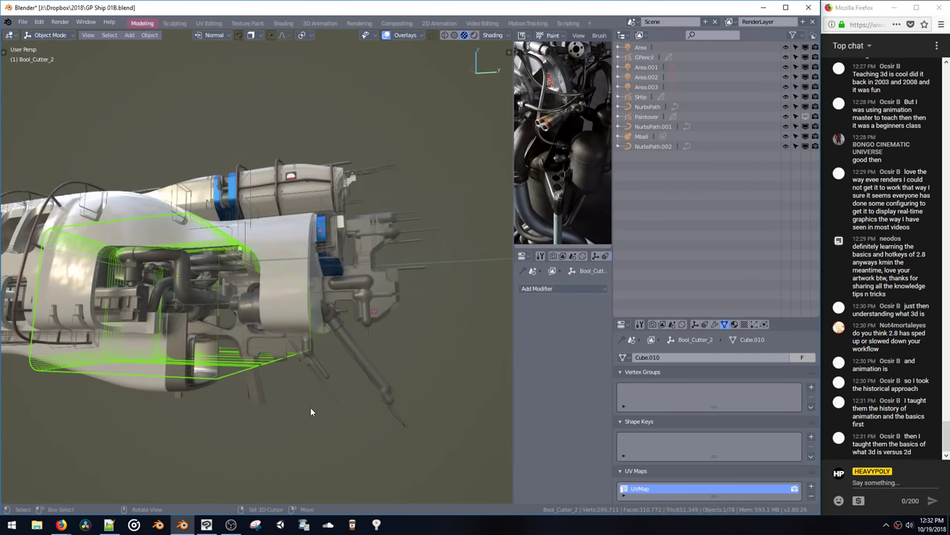
pyautogui.press('Tab')
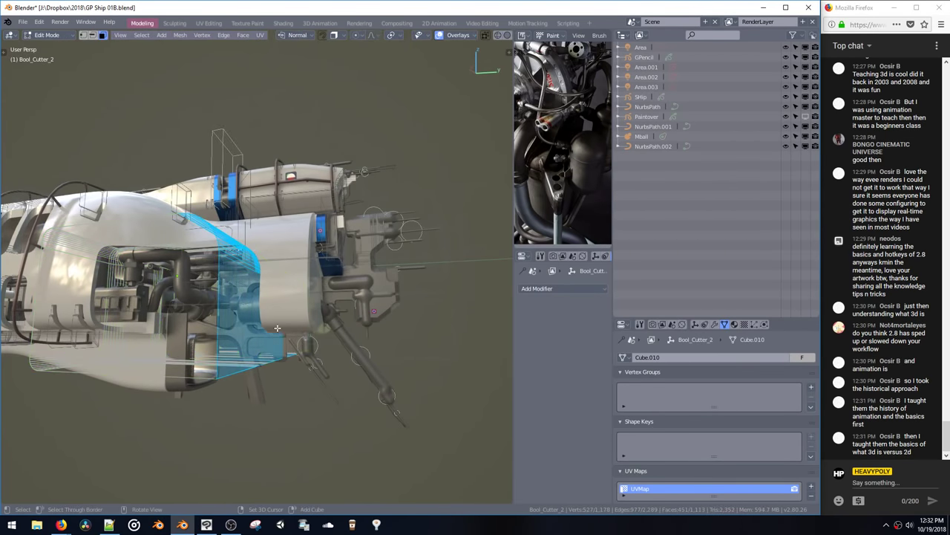
pyautogui.moveTo(278, 329)
pyautogui.mouseDown(button='middle')
pyautogui.moveTo(312, 328)
pyautogui.moveTo(266, 328)
pyautogui.mouseUp(button='middle')
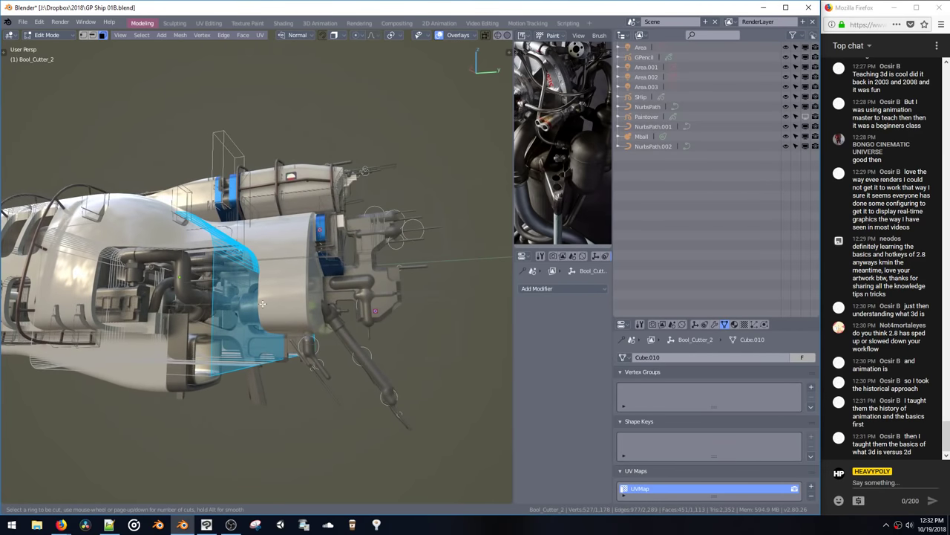
pyautogui.moveTo(246, 306); pyautogui.dragTo(271, 317, button='middle')
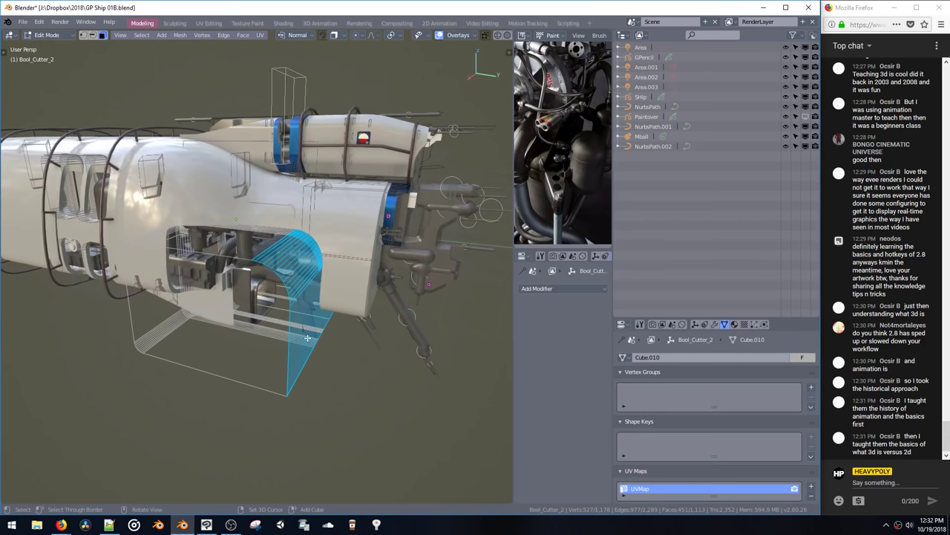
pyautogui.moveTo(342, 347); pyautogui.dragTo(320, 317, button='middle')
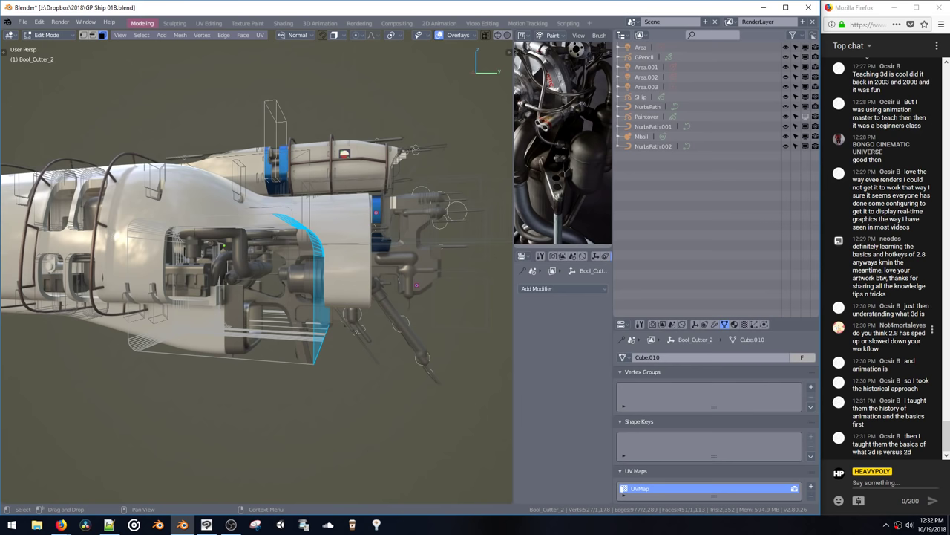
pyautogui.moveTo(889, 333); pyautogui.dragTo(920, 389)
pyautogui.click(919, 401)
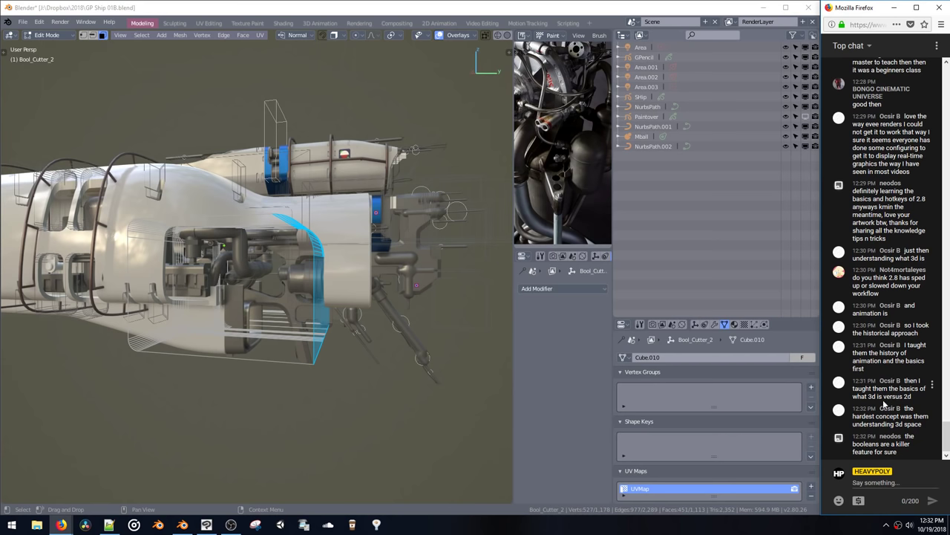
# Step: Reselect the cutter's rounded engine-side end in Blender, move it -0.463 m along Y and slide it back towards the engine
pyautogui.moveTo(245, 223); pyautogui.dragTo(280, 222, button='middle')
pyautogui.keyDown('shift'); pyautogui.moveTo(276, 205); pyautogui.dragTo(376, 393); pyautogui.keyUp('shift')
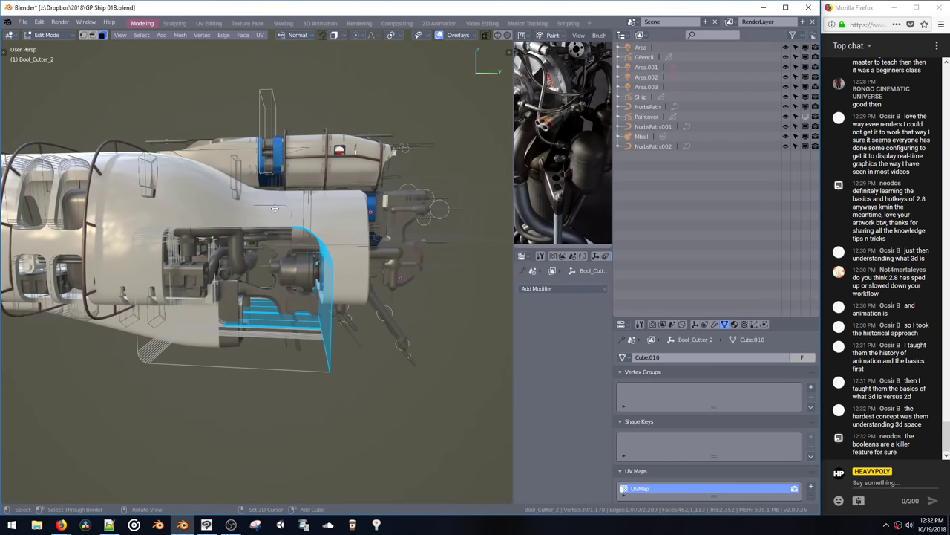
pyautogui.moveTo(296, 215); pyautogui.dragTo(394, 416)
pyautogui.moveTo(297, 215); pyautogui.dragTo(375, 398)
pyautogui.moveTo(290, 216); pyautogui.dragTo(373, 413)
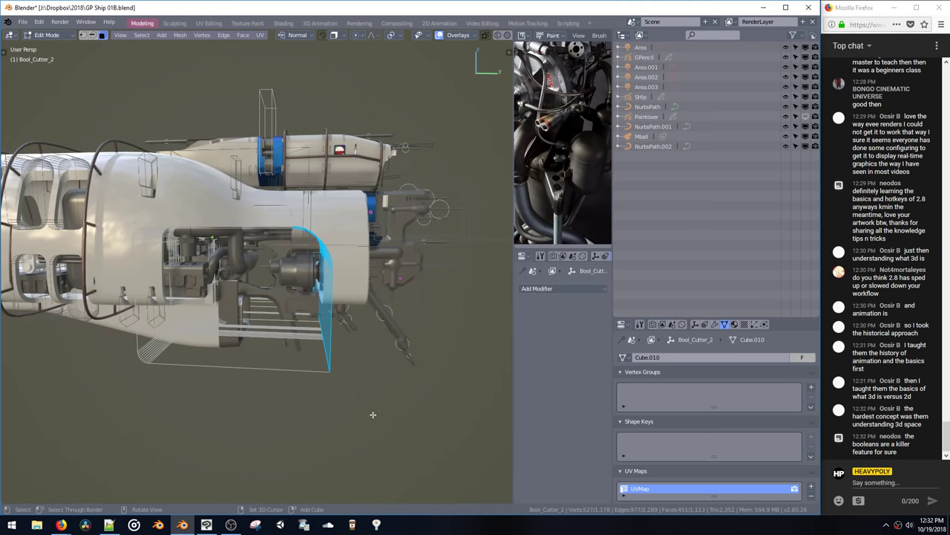
pyautogui.press('g')
pyautogui.press('y')
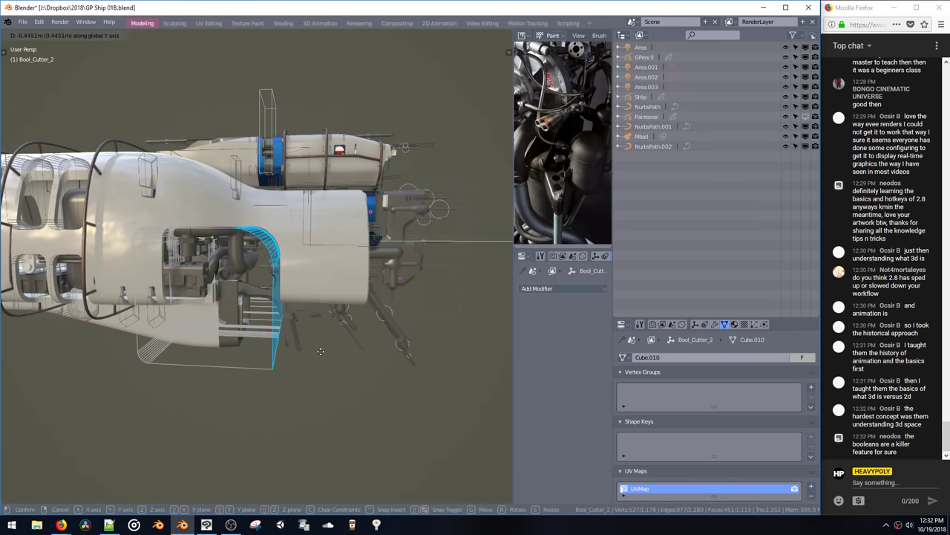
pyautogui.click(320, 341)
pyautogui.press('g')
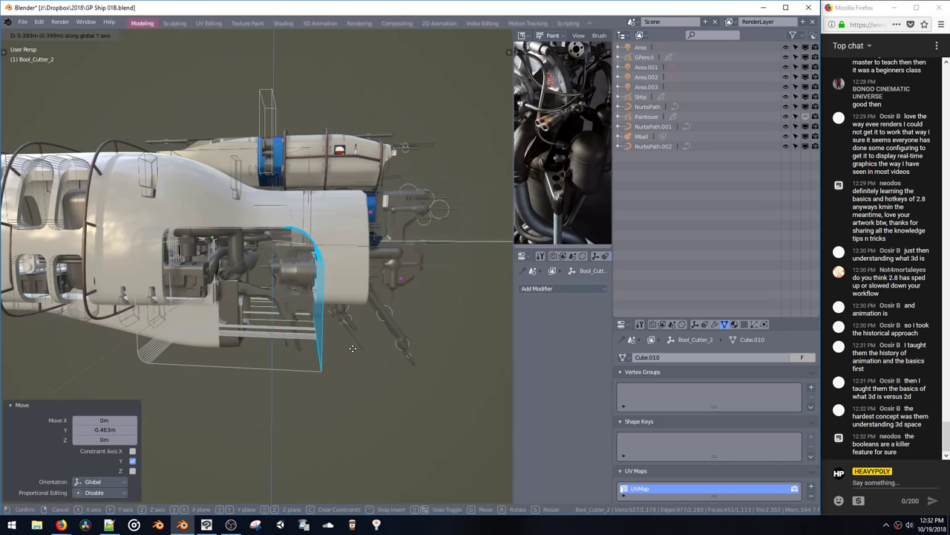
pyautogui.press('y')
pyautogui.click(356, 347)
# Step: Return to object mode and add a cube with a 1 m radius beside the rear hull
pyautogui.moveTo(355, 347); pyautogui.dragTo(320, 283, button='middle')
pyautogui.press('space')
pyautogui.click(349, 321)
pyautogui.click(352, 321)
pyautogui.hotkey('shift', 'a')
pyautogui.click(368, 292)
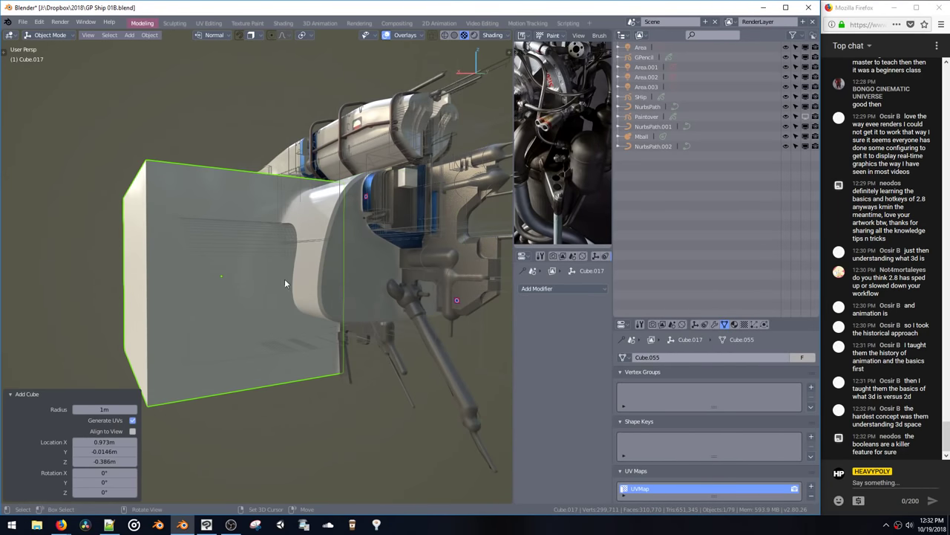
# Step: Position the cube under the rear hull, moving it 1.17 m along Y and then by 0.645, -0.0936 and 0.27 m
pyautogui.press('g')
pyautogui.click(309, 333)
pyautogui.moveTo(309, 334); pyautogui.dragTo(355, 356, button='middle')
pyautogui.press('g')
pyautogui.press('y')
pyautogui.click(416, 390)
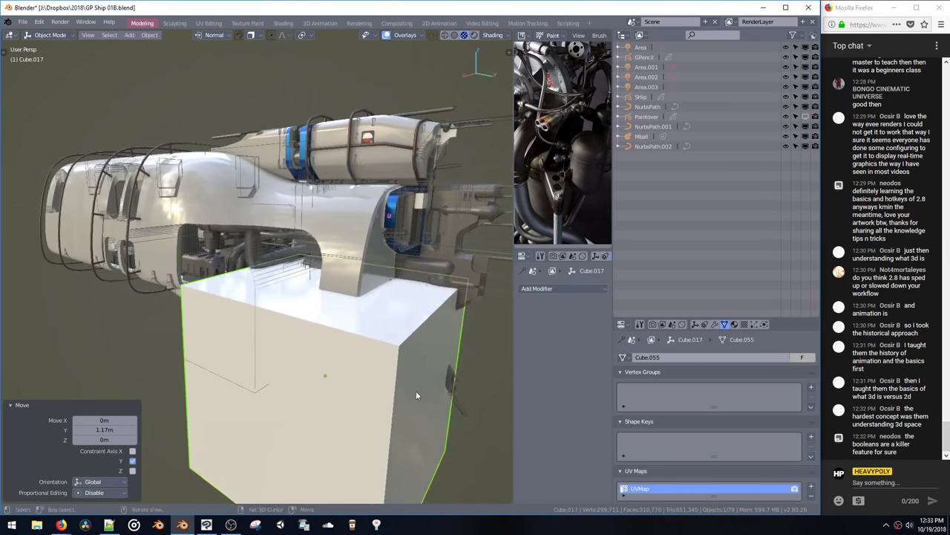
pyautogui.moveTo(415, 390); pyautogui.dragTo(404, 377, button='middle')
pyautogui.press('g')
pyautogui.click(305, 337)
pyautogui.moveTo(304, 338); pyautogui.dragTo(332, 297, button='middle')
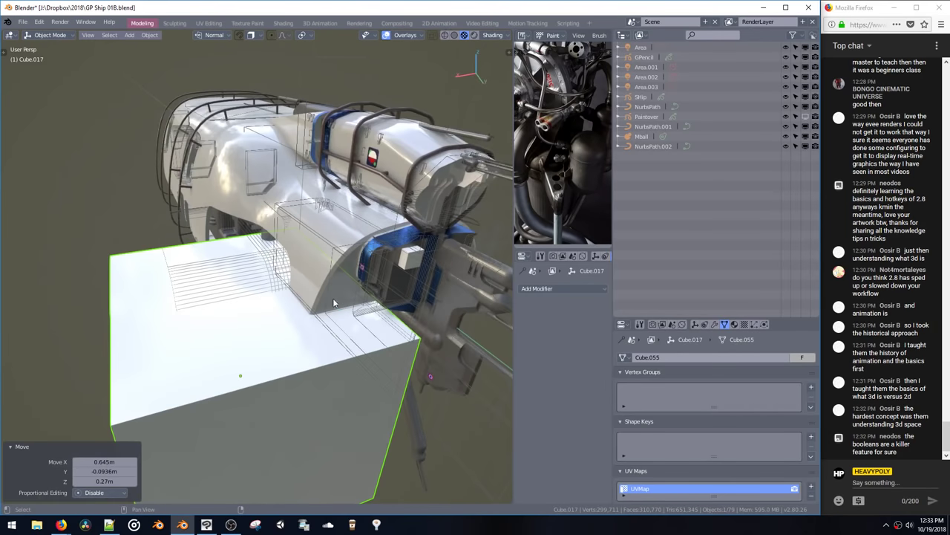
# Step: Subtract the cube from the hull with a live boolean
pyautogui.keyDown('shift'); pyautogui.click(333, 297); pyautogui.keyUp('shift')
pyautogui.hotkey('ctrl', 'shift', 'b')
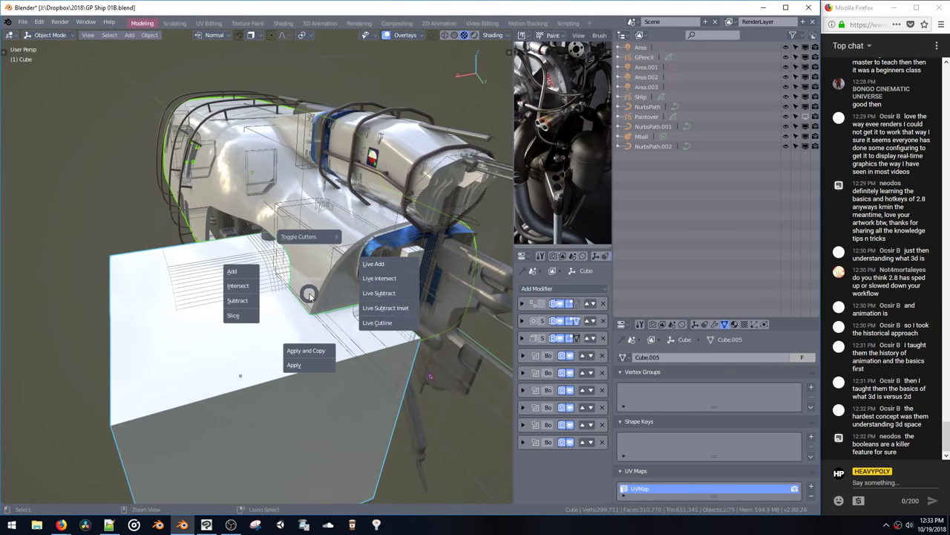
pyautogui.click(367, 303)
pyautogui.moveTo(367, 303); pyautogui.dragTo(183, 319, button='middle')
# Step: Edit the new cutter in edge mode, moving its inner upper edge along X and its inner edges by -0.238 m along X
pyautogui.click(117, 276)
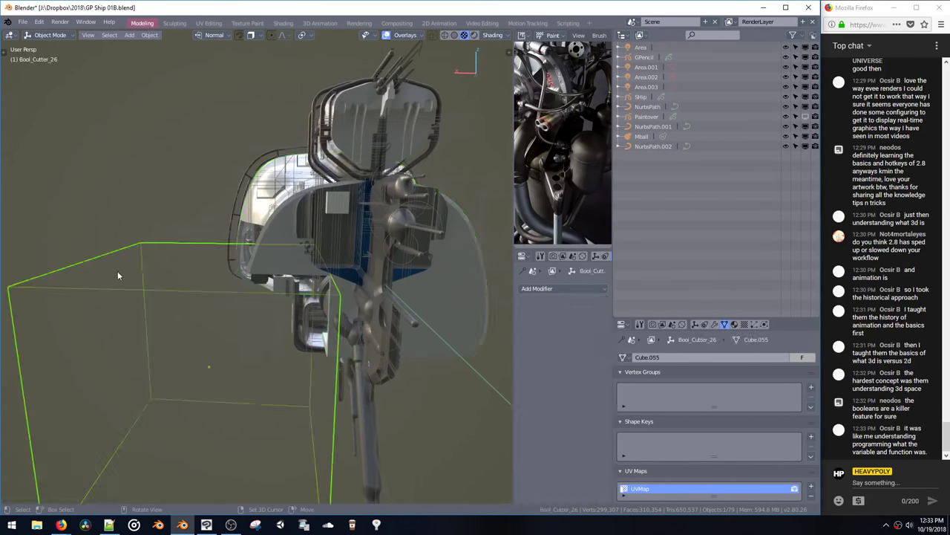
pyautogui.hotkey('ctrl', 'Tab')
pyautogui.click(325, 281)
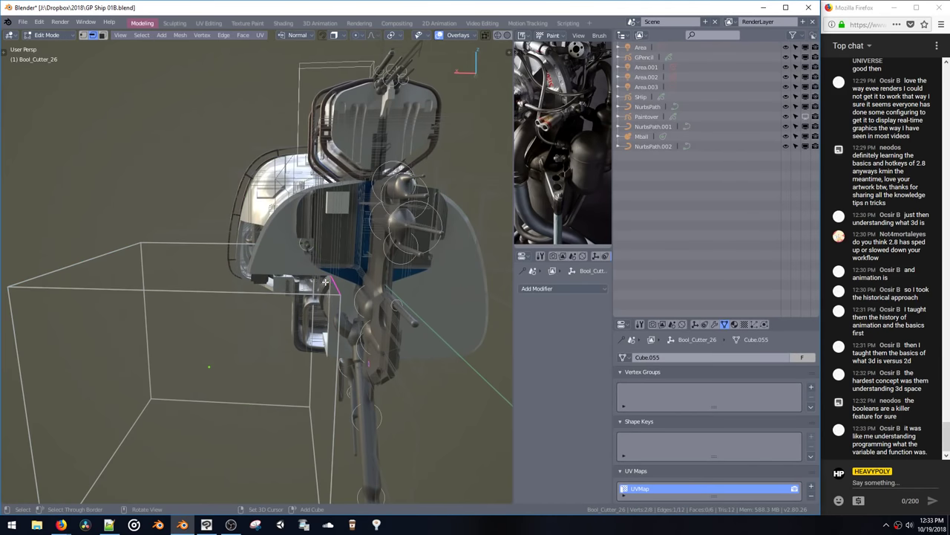
pyautogui.moveTo(325, 281); pyautogui.dragTo(448, 173, button='middle')
pyautogui.press('g')
pyautogui.press('x')
pyautogui.click(309, 220)
pyautogui.click(321, 373)
pyautogui.press('g')
pyautogui.press('x')
pyautogui.click(368, 375)
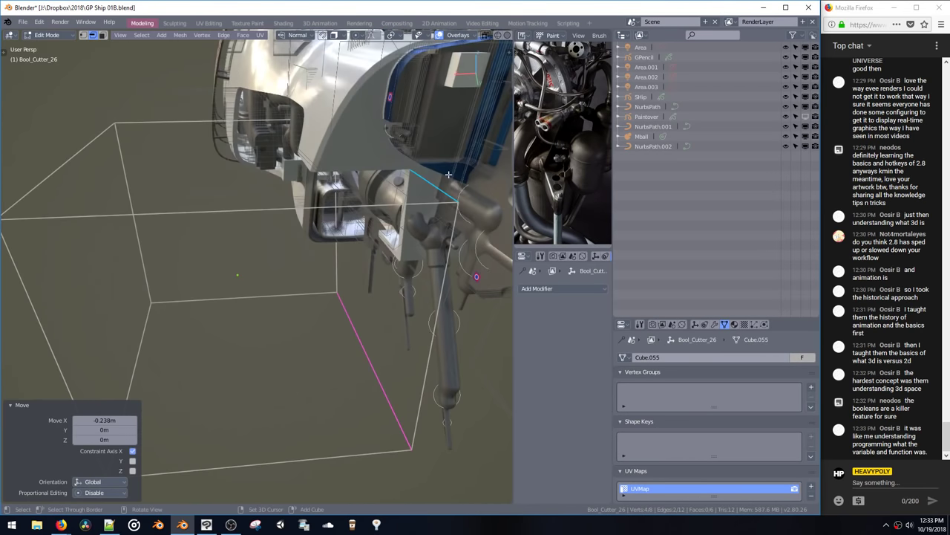
# Step: Bevel the cutter's inner upper edge by 0.212 with 15 segments and return to object mode
pyautogui.click(440, 187)
pyautogui.hotkey('ctrl', 'b')
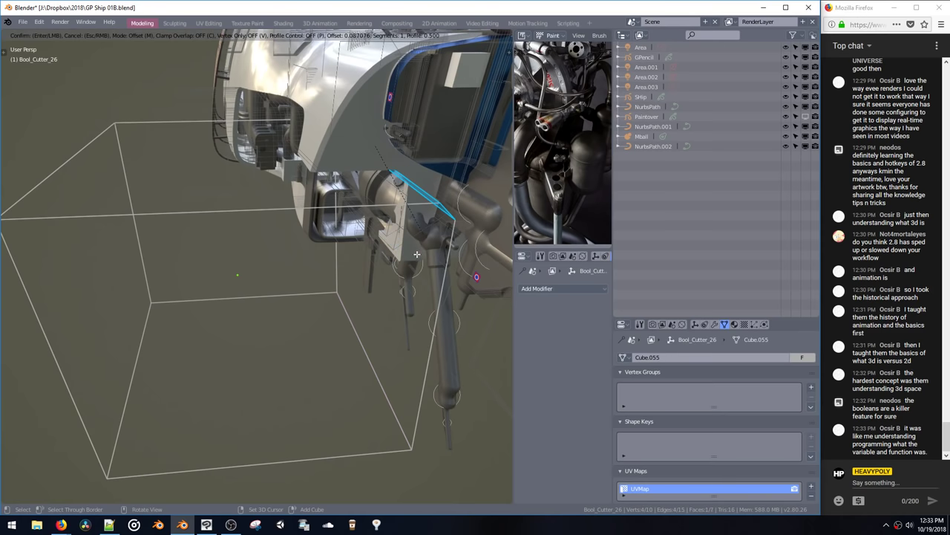
pyautogui.scroll(14, 388, 380)
pyautogui.click(395, 333)
pyautogui.moveTo(388, 273); pyautogui.dragTo(402, 231, button='middle')
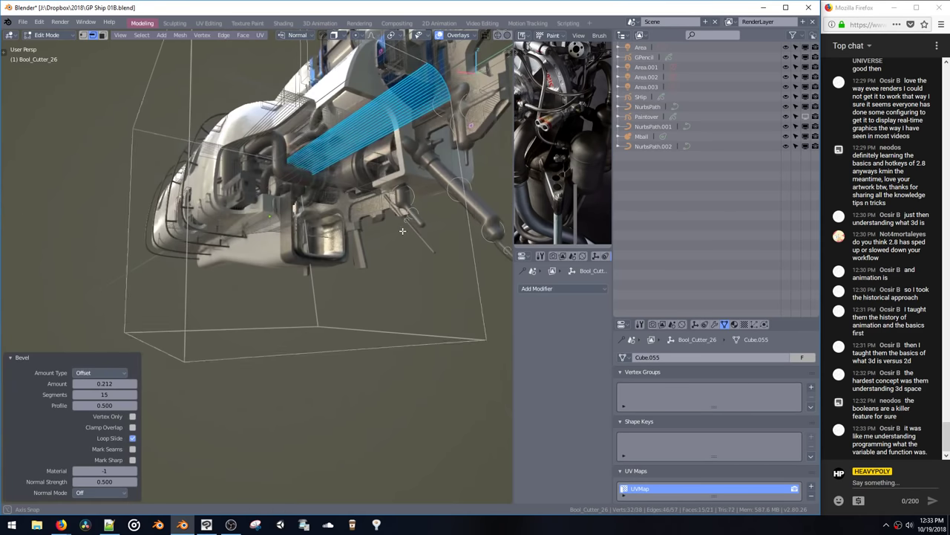
pyautogui.hotkey('ctrl', 'Tab')
pyautogui.click(391, 340)
# Step: Add a live mirror across the X axis to the new cutter
pyautogui.moveTo(401, 305); pyautogui.dragTo(340, 272, button='middle')
pyautogui.hotkey('shift', 'x')
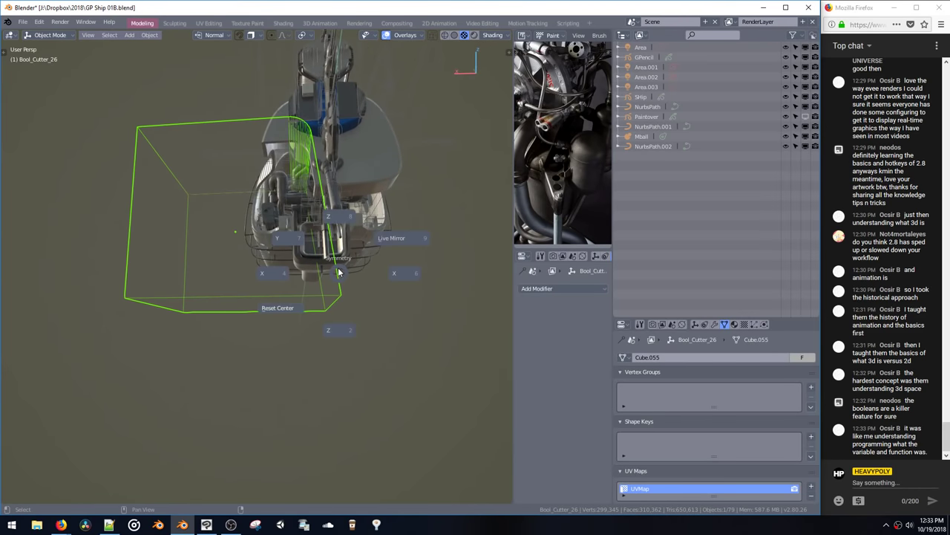
pyautogui.click(388, 239)
pyautogui.moveTo(383, 230); pyautogui.dragTo(400, 260, button='middle')
# Step: Try the hull object Cube as the cutter's mirror object and clear it again
pyautogui.click(601, 418)
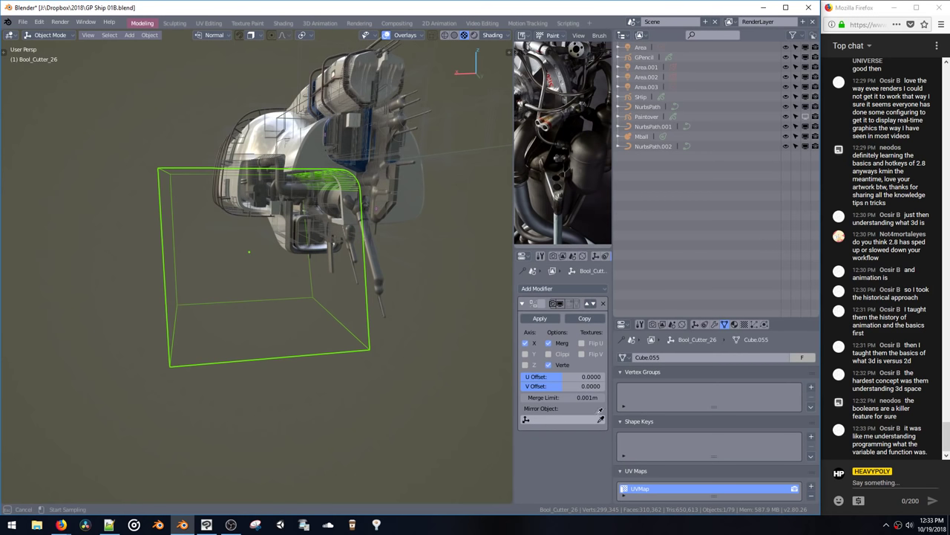
pyautogui.click(313, 146)
pyautogui.click(601, 421)
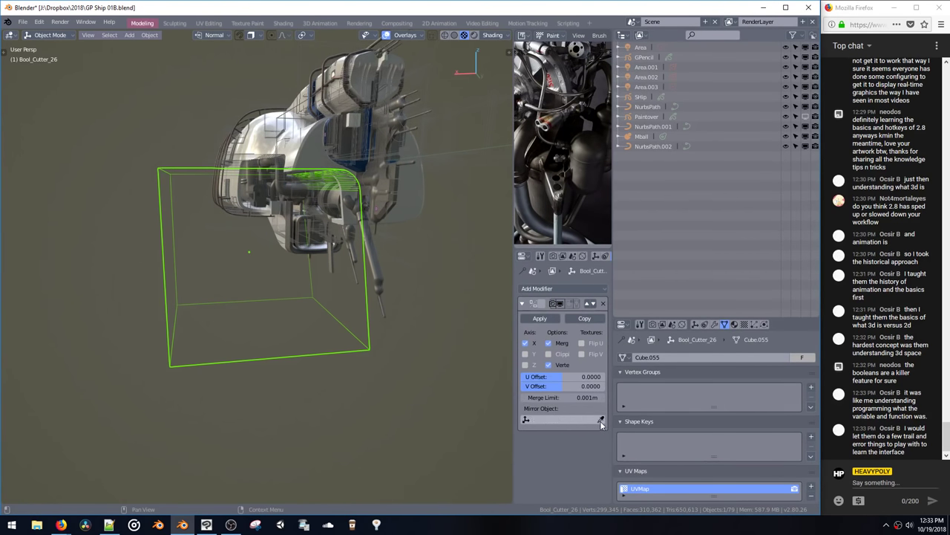
pyautogui.click(601, 419)
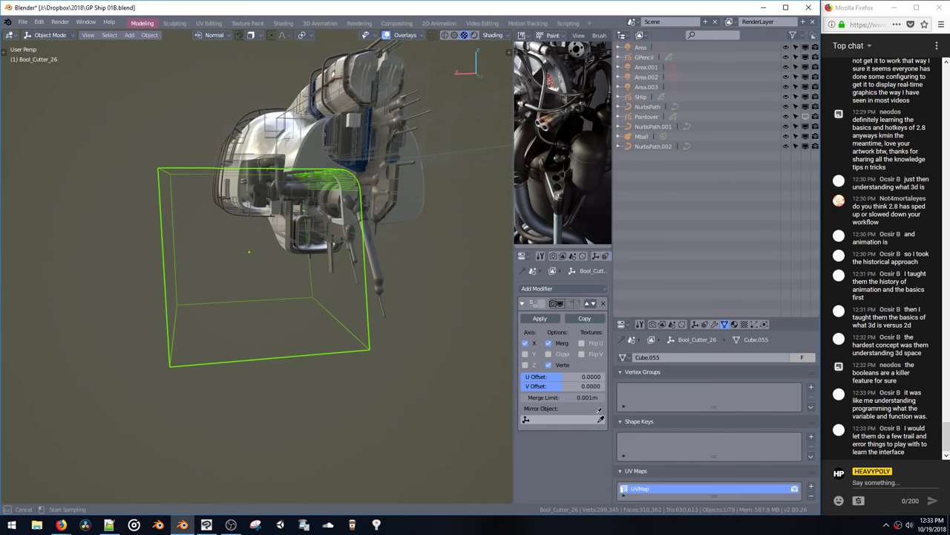
pyautogui.click(253, 150)
pyautogui.moveTo(366, 221); pyautogui.dragTo(427, 286, button='middle')
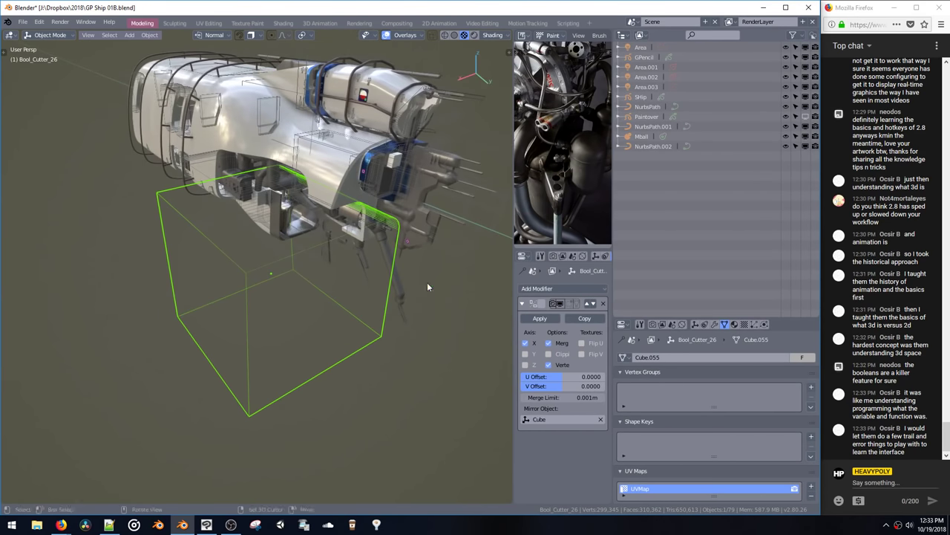
pyautogui.click(550, 419)
pyautogui.press('Escape')
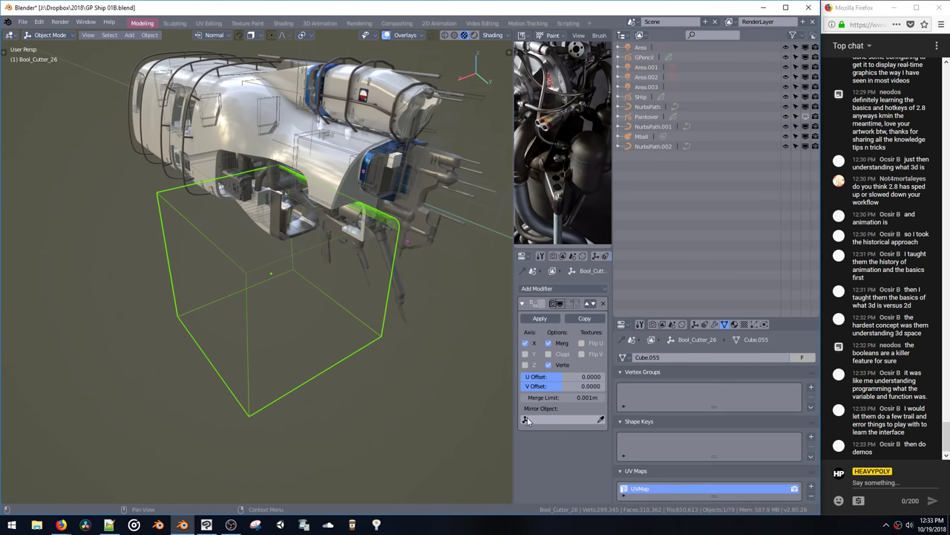
pyautogui.click(528, 420)
pyautogui.click(554, 468)
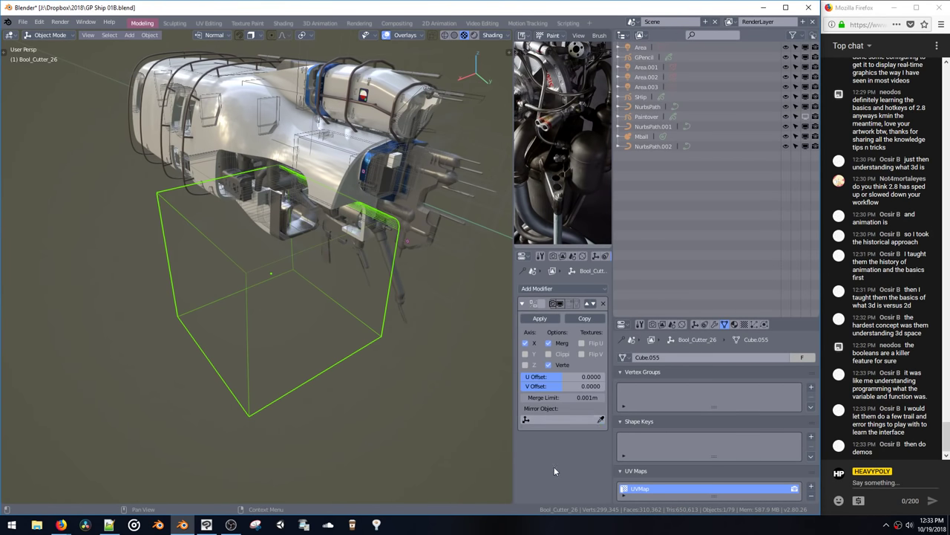
# Step: Pick Cube.005 on the upper engine as the mirror object for the cutter's mirror modifier
pyautogui.click(601, 420)
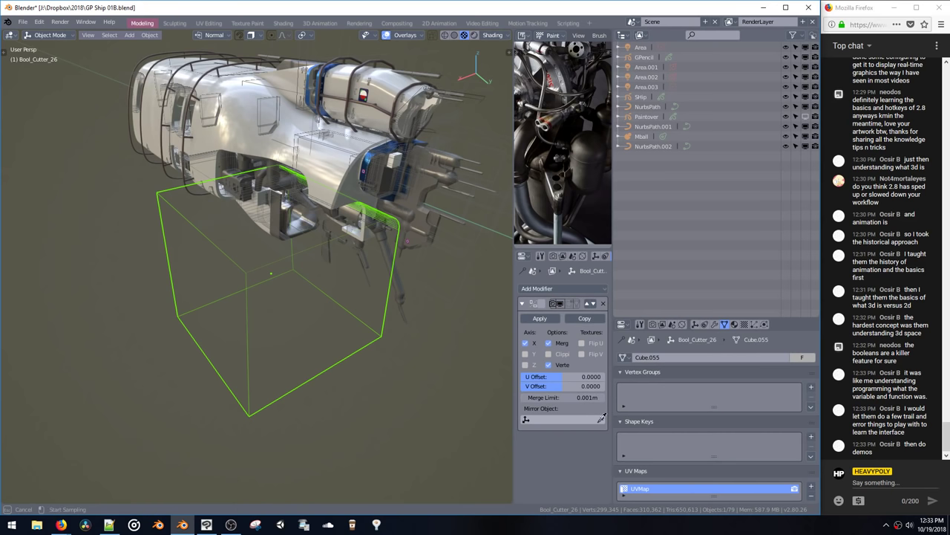
pyautogui.click(379, 87)
pyautogui.moveTo(379, 88); pyautogui.dragTo(358, 165, button='middle')
# Step: Apply the rotation and location of Bool_Cutter_26 and clear the mirror object from its mirror modifier
pyautogui.hotkey('ctrl', 'a')
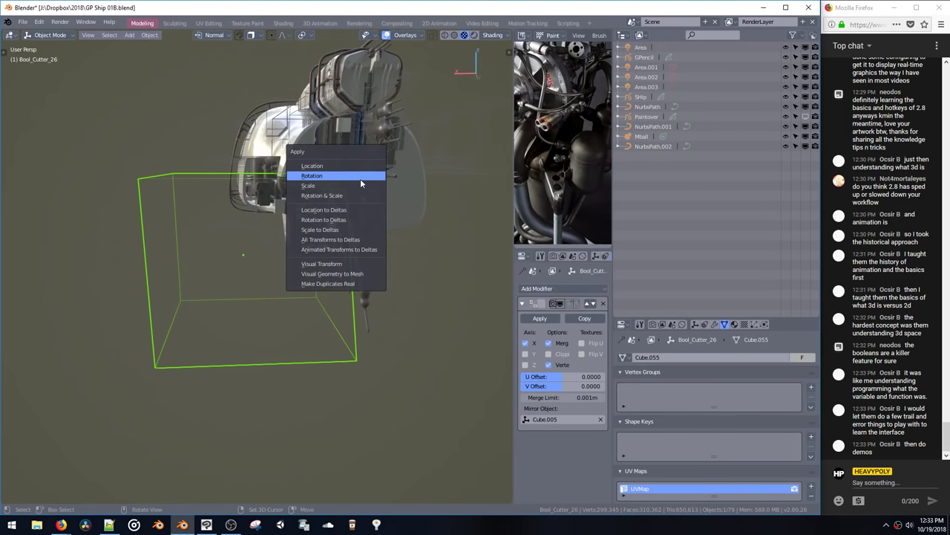
pyautogui.click(353, 172)
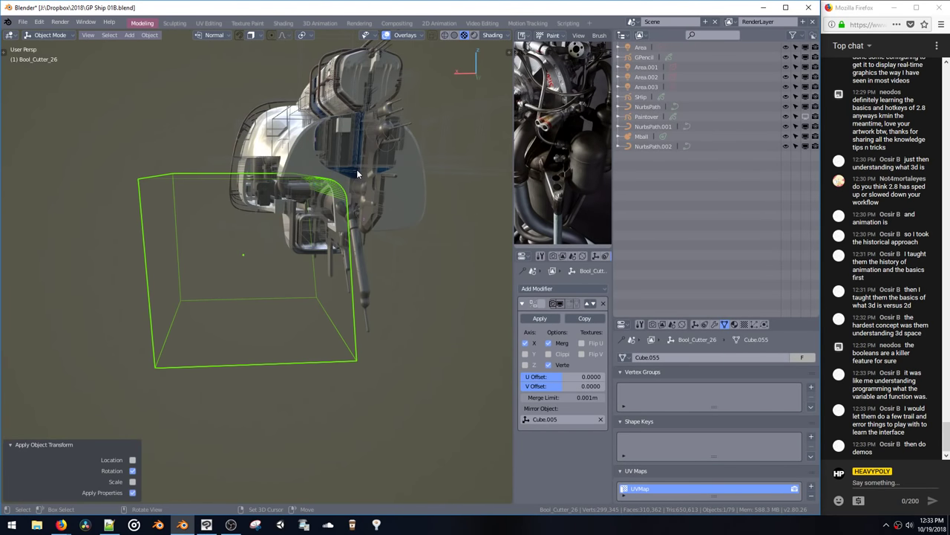
pyautogui.hotkey('ctrl', 'a')
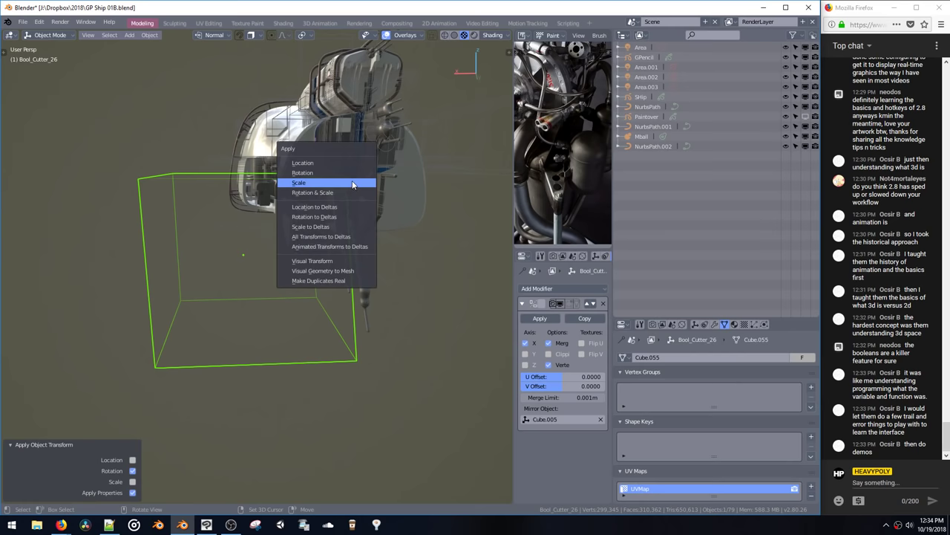
pyautogui.click(352, 163)
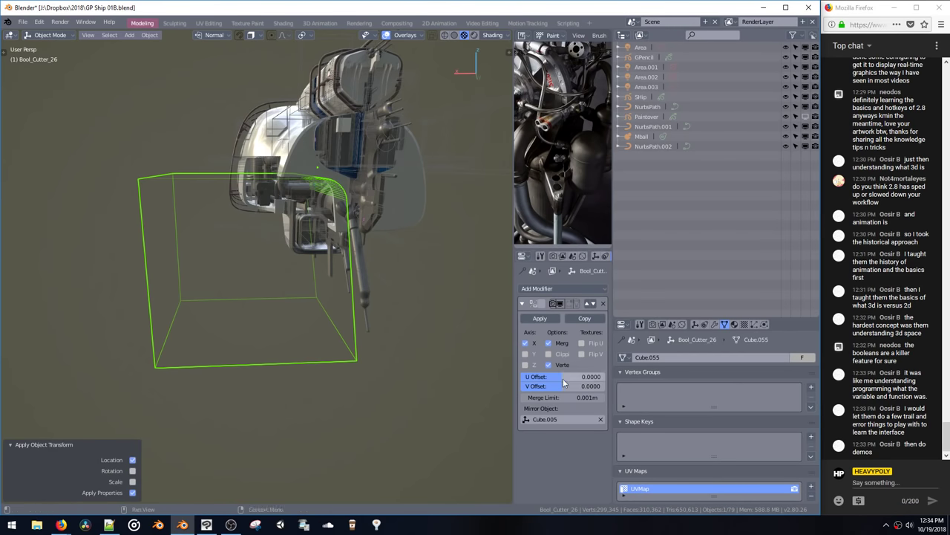
pyautogui.click(600, 419)
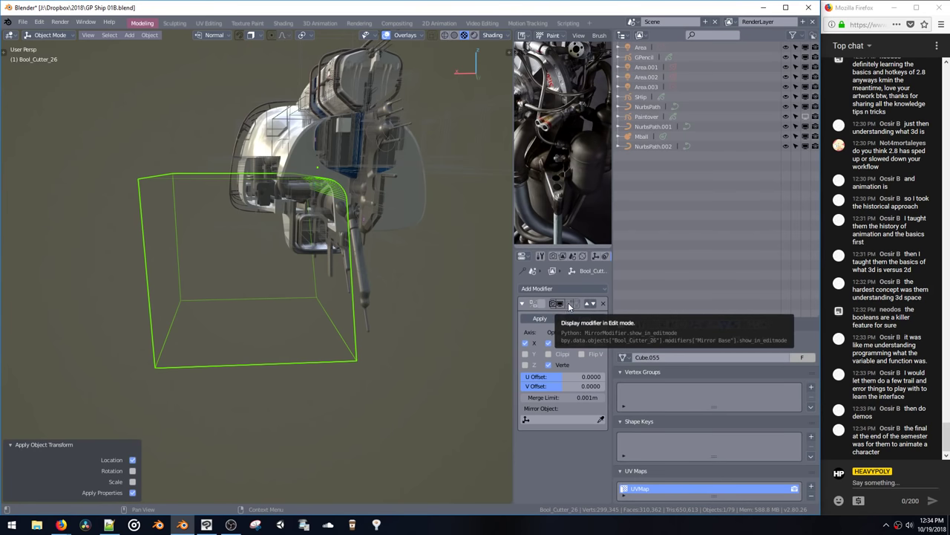
# Step: Switch the cutter's live mirror on again, with the mirror modifier displayed in the viewport and in edit mode
pyautogui.click(569, 305)
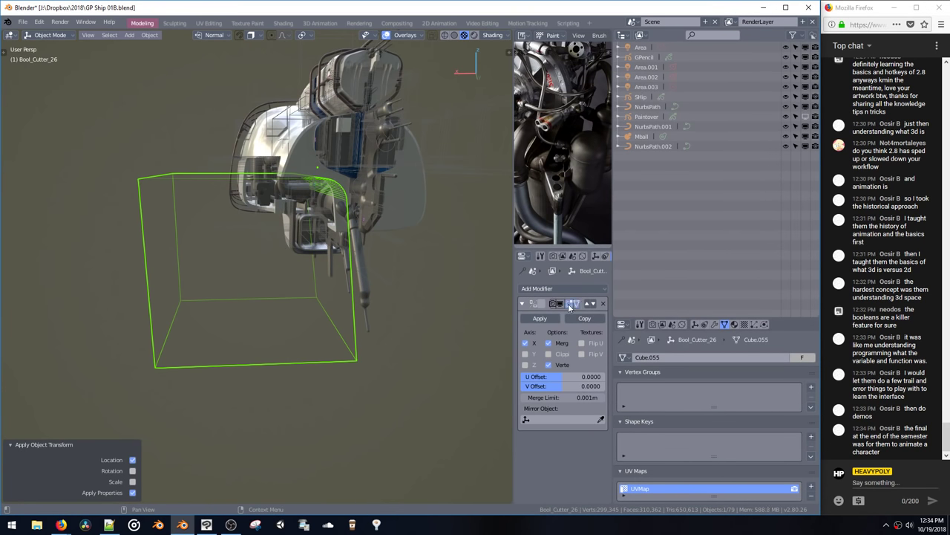
pyautogui.click(576, 305)
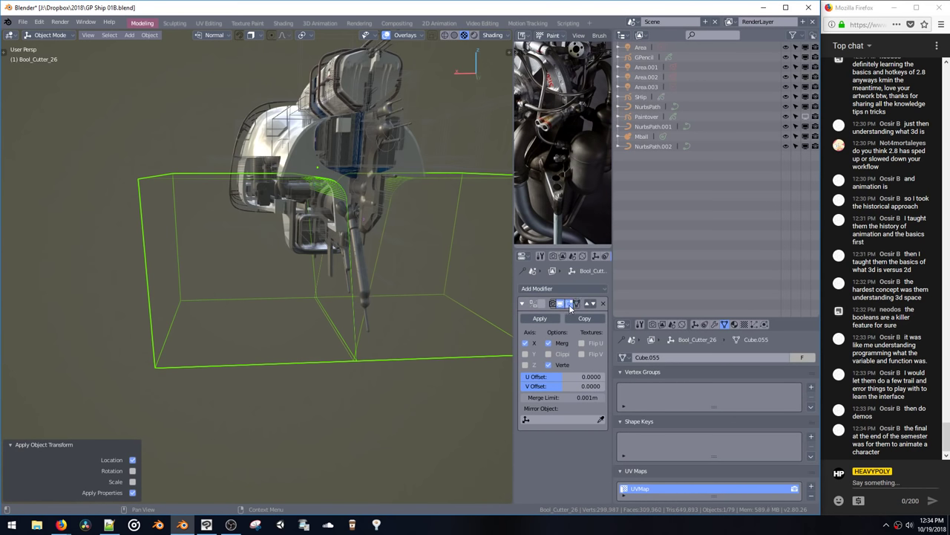
pyautogui.click(567, 304)
pyautogui.click(560, 305)
pyautogui.hotkey('shift', 'x')
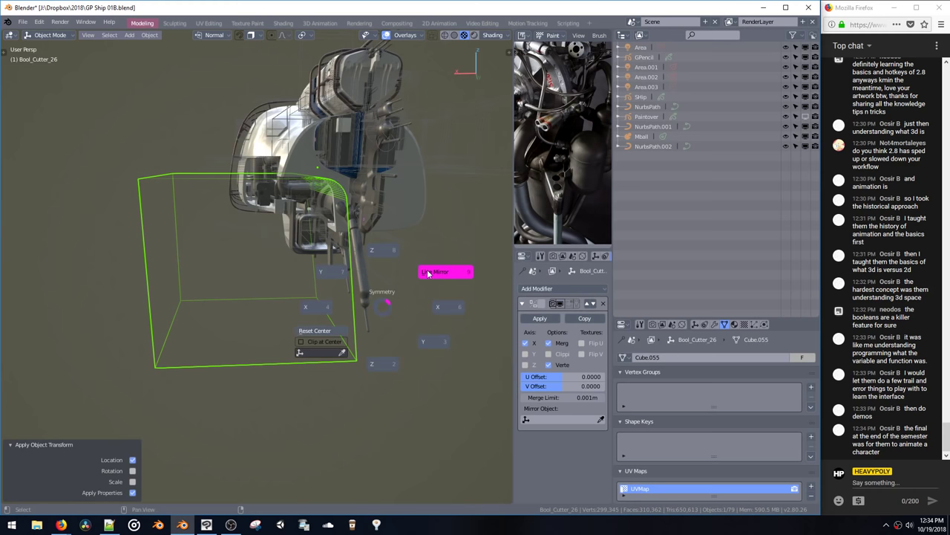
pyautogui.click(430, 275)
pyautogui.hotkey('alt', 'x')
pyautogui.click(425, 290)
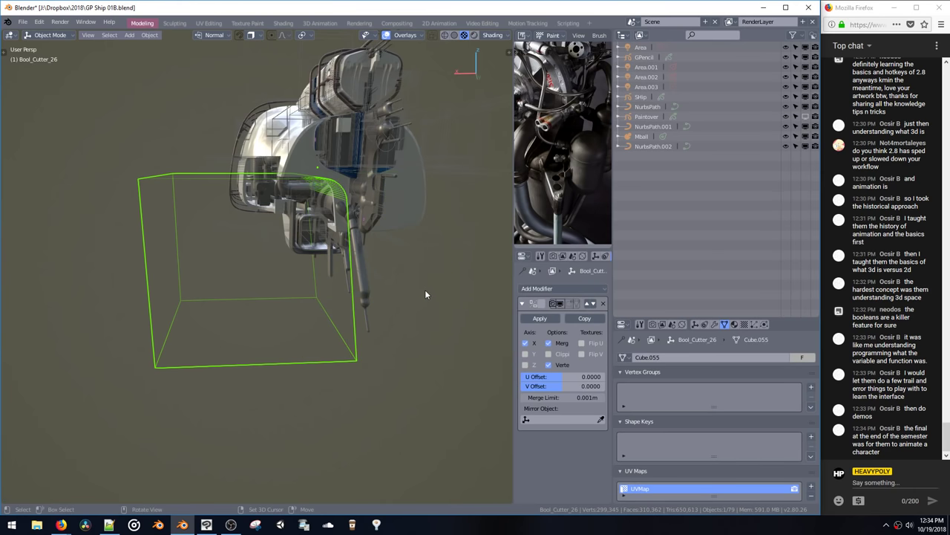
pyautogui.hotkey('alt', 'x')
pyautogui.click(466, 273)
# Step: Hide the boolean cutters to examine the cut rear hull and show them again
pyautogui.moveTo(448, 270); pyautogui.dragTo(427, 256, button='middle')
pyautogui.hotkey('ctrl', 'b')
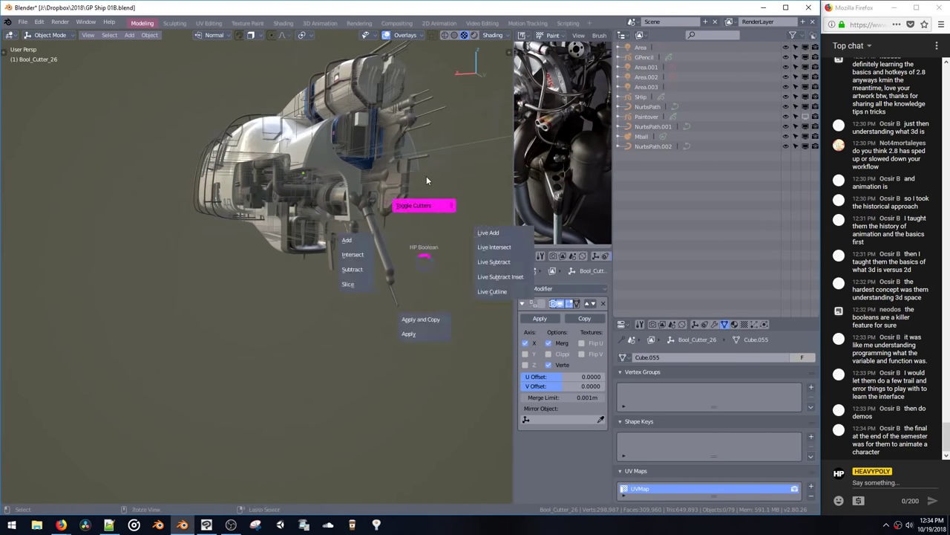
pyautogui.click(426, 178)
pyautogui.moveTo(426, 180); pyautogui.dragTo(440, 233, button='middle')
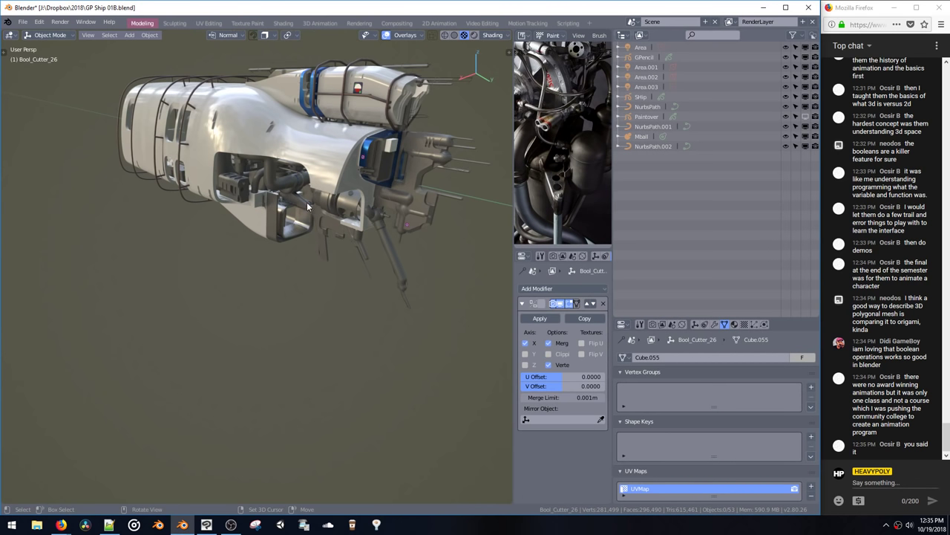
pyautogui.hotkey('ctrl', 'b')
pyautogui.click(335, 187)
pyautogui.moveTo(352, 204); pyautogui.dragTo(305, 214, button='middle')
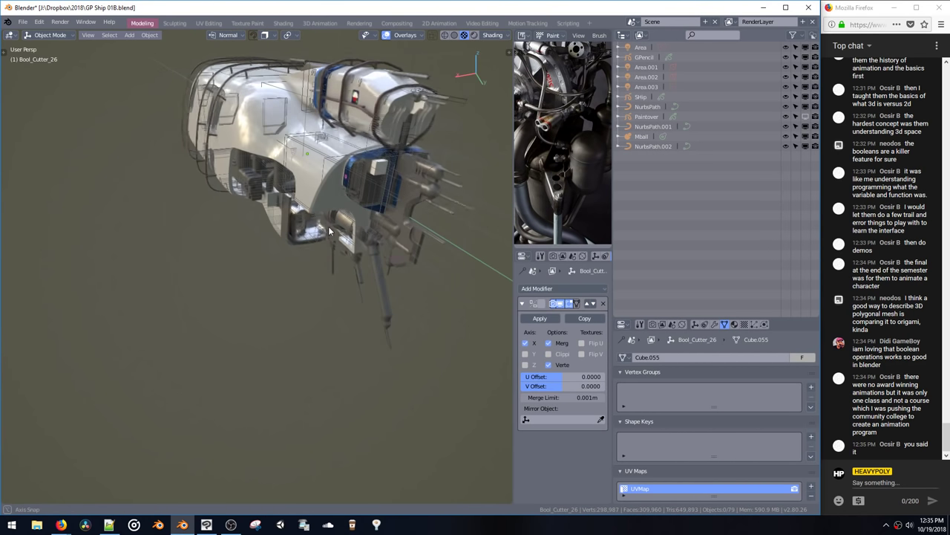
# Step: Delete the large mirrored box cutter Bool_Cutter_26 below the rear hull
pyautogui.click(290, 250)
pyautogui.moveTo(291, 251); pyautogui.dragTo(294, 282, button='middle')
pyautogui.click(321, 260)
pyautogui.press('space')
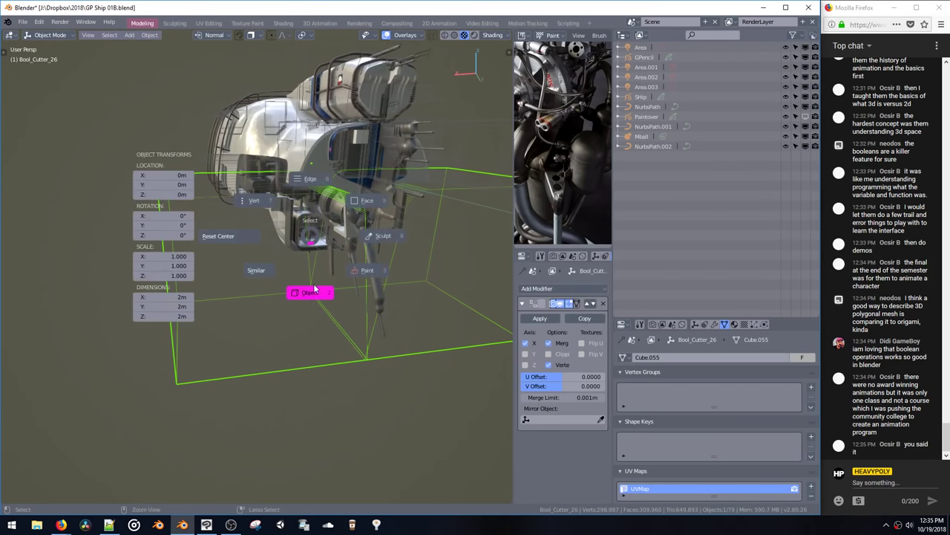
pyautogui.click(316, 288)
pyautogui.press('Delete')
# Step: Shift the rounded rear faces of the lower side cutter Bool_Cutter_2 forward along Y to shorten the hull opening
pyautogui.moveTo(318, 203)
pyautogui.mouseDown(button='middle')
pyautogui.moveTo(307, 187)
pyautogui.moveTo(326, 200)
pyautogui.mouseUp(button='middle')
pyautogui.click(307, 187)
pyautogui.press('Tab')
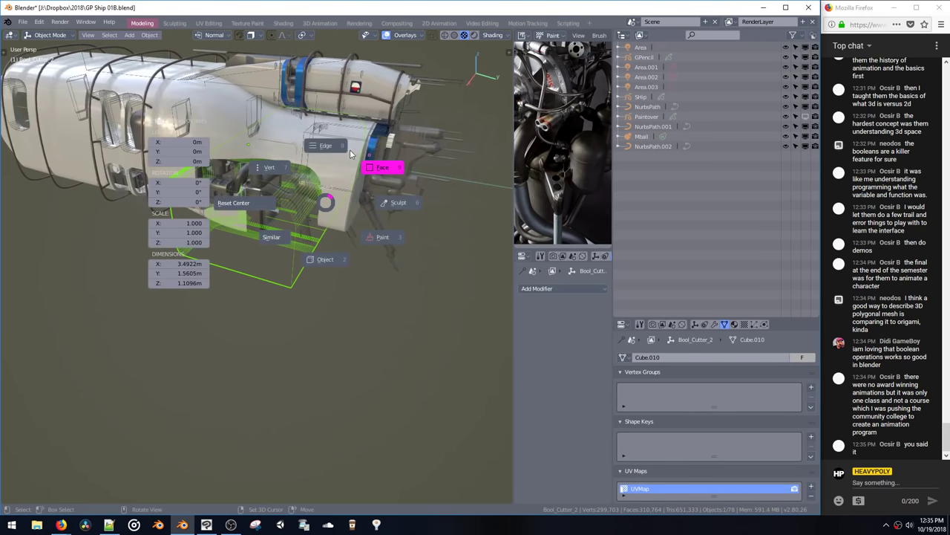
pyautogui.moveTo(377, 117); pyautogui.dragTo(277, 164, button='middle')
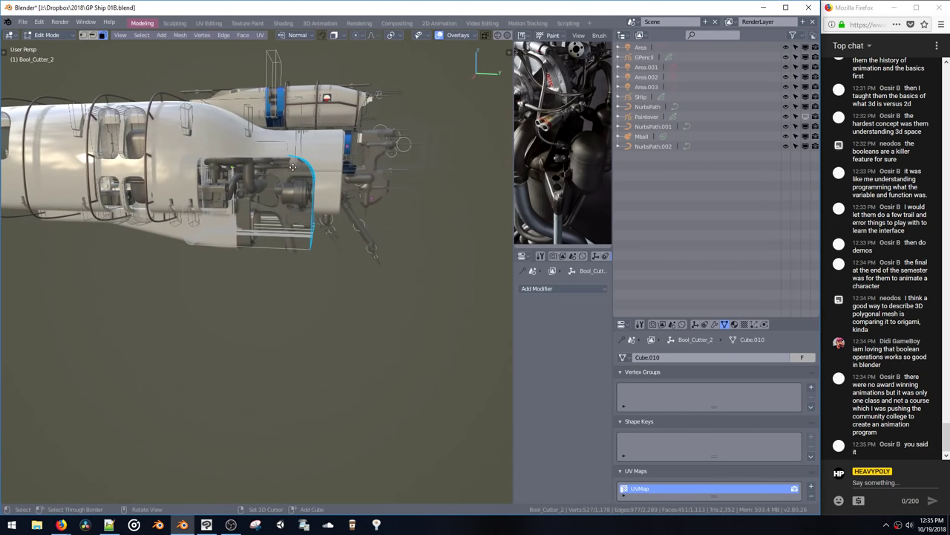
pyautogui.press('g')
pyautogui.click(268, 165)
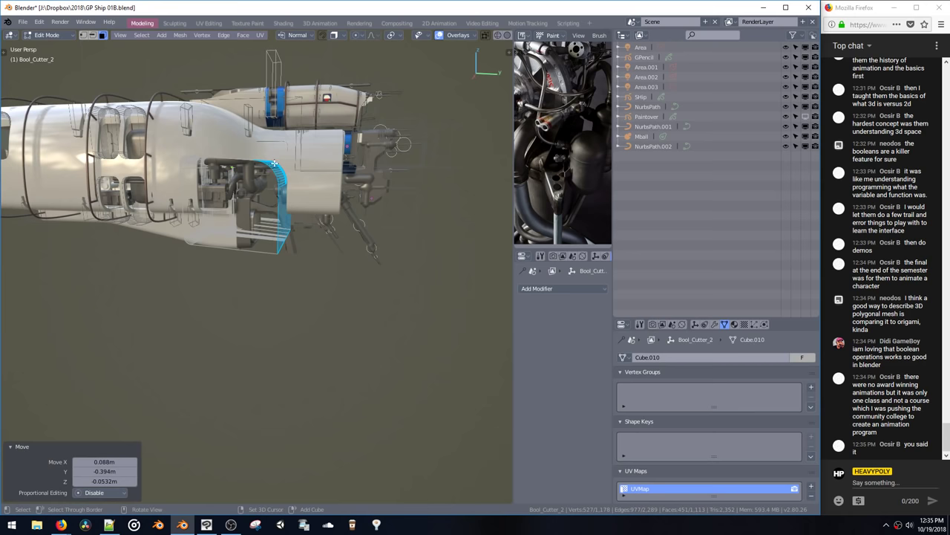
pyautogui.moveTo(286, 163); pyautogui.dragTo(358, 186, button='middle')
pyautogui.press('g')
pyautogui.press('y')
pyautogui.click(272, 174)
# Step: Select the rear end faces of the hull object Cube and move them -0.857 m along Y
pyautogui.press('space')
pyautogui.click(292, 255)
pyautogui.click(310, 205)
pyautogui.press('Tab')
pyautogui.press('ctrl+KP_Add')
pyautogui.click(302, 173)
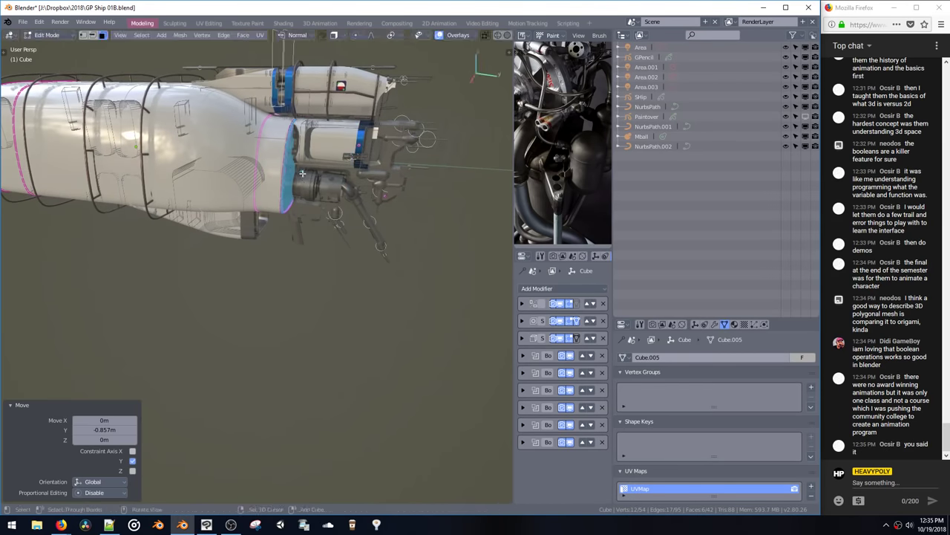
# Step: Lower the edge crease around the hull's rear end faces with a negative crease value
pyautogui.click(306, 181)
pyautogui.moveTo(306, 181); pyautogui.dragTo(292, 175, button='middle')
pyautogui.hotkey('ctrl', 'z')
pyautogui.keyDown('ctrl'); pyautogui.keyDown('shift'); pyautogui.middleClick(292, 175); pyautogui.keyUp('shift'); pyautogui.keyUp('ctrl')
pyautogui.scroll(-4, 316, 240)
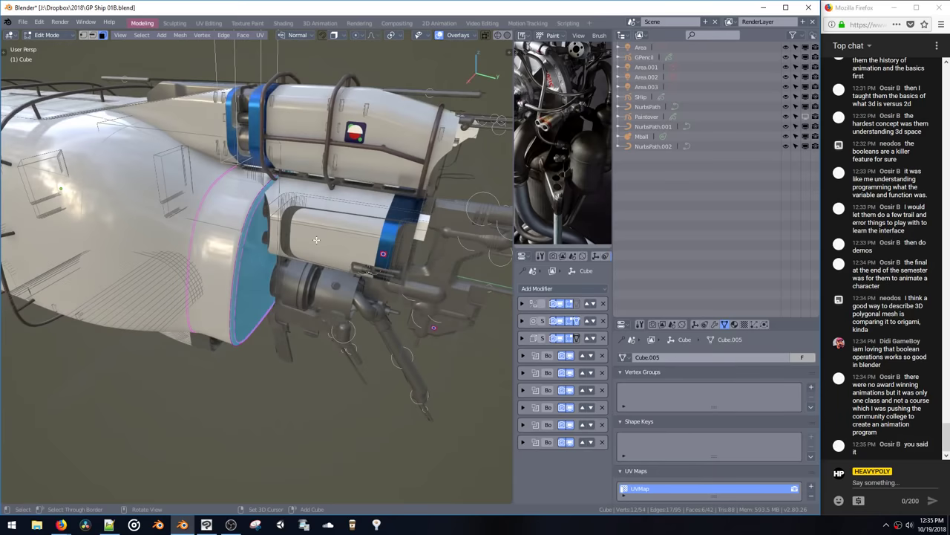
pyautogui.hotkey('shift', 'e')
pyautogui.write('-0.2')
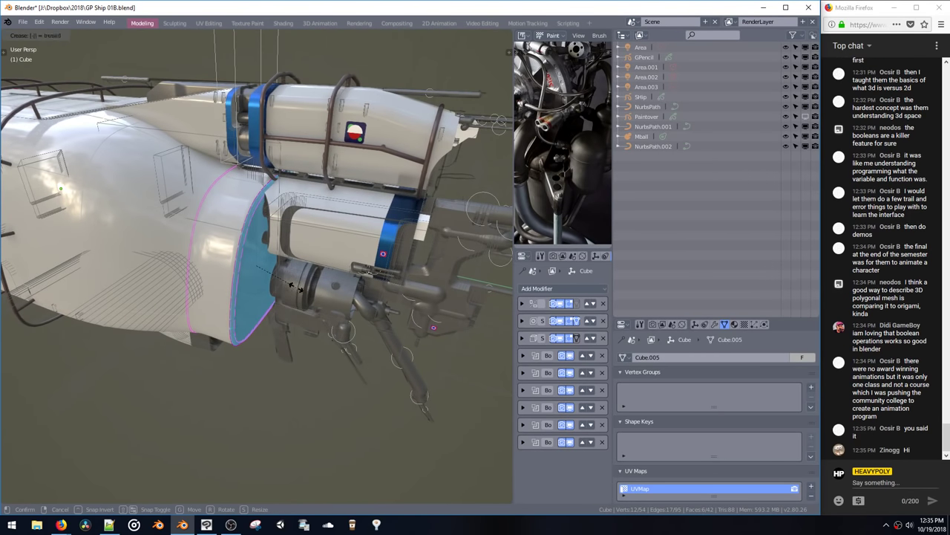
pyautogui.write('1')
pyautogui.press('Return')
# Step: Move the hull's rear end faces another -0.218 m along Y
pyautogui.moveTo(285, 222); pyautogui.dragTo(316, 212, button='middle')
pyautogui.press('g')
pyautogui.press('y')
pyautogui.click(290, 274)
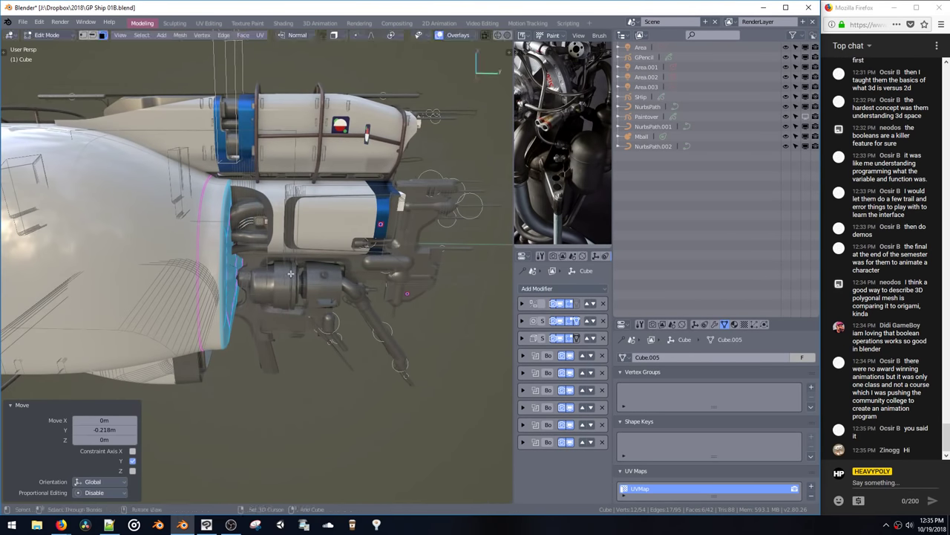
pyautogui.click(292, 302)
pyautogui.moveTo(284, 242); pyautogui.dragTo(299, 231, button='middle')
# Step: Extend the rear faces of Bool_Cutter_2 backward along Y past the hull's rear rim and return to object mode
pyautogui.press('space')
pyautogui.moveTo(311, 306); pyautogui.dragTo(222, 302, button='middle')
pyautogui.click(219, 301)
pyautogui.press('space')
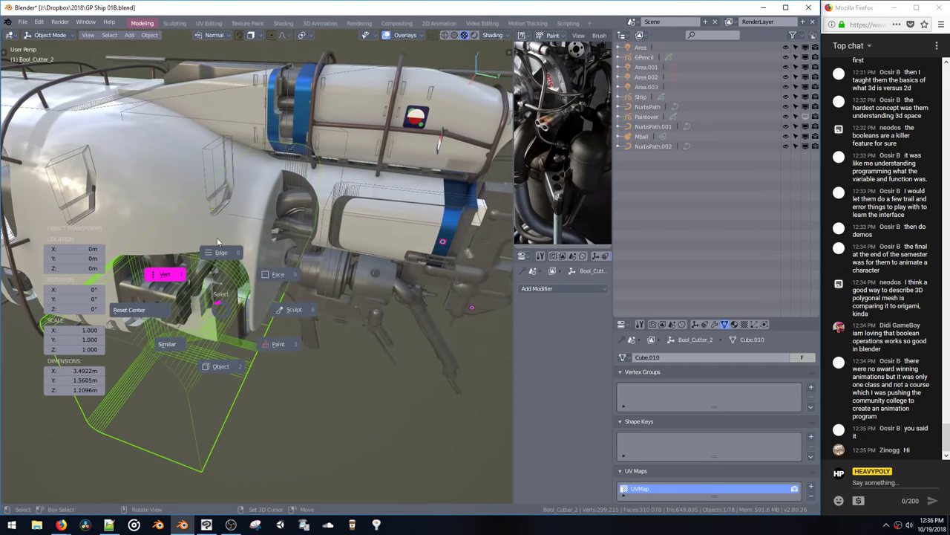
pyautogui.moveTo(217, 237); pyautogui.dragTo(265, 184, button='middle')
pyautogui.press('g')
pyautogui.press('y')
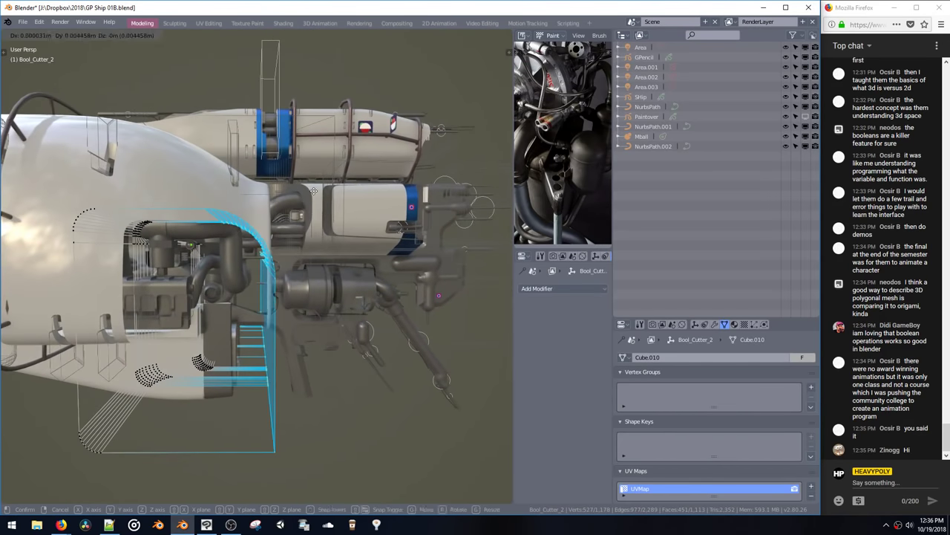
pyautogui.click(331, 196)
pyautogui.press('space')
pyautogui.moveTo(330, 275); pyautogui.dragTo(280, 294, button='middle')
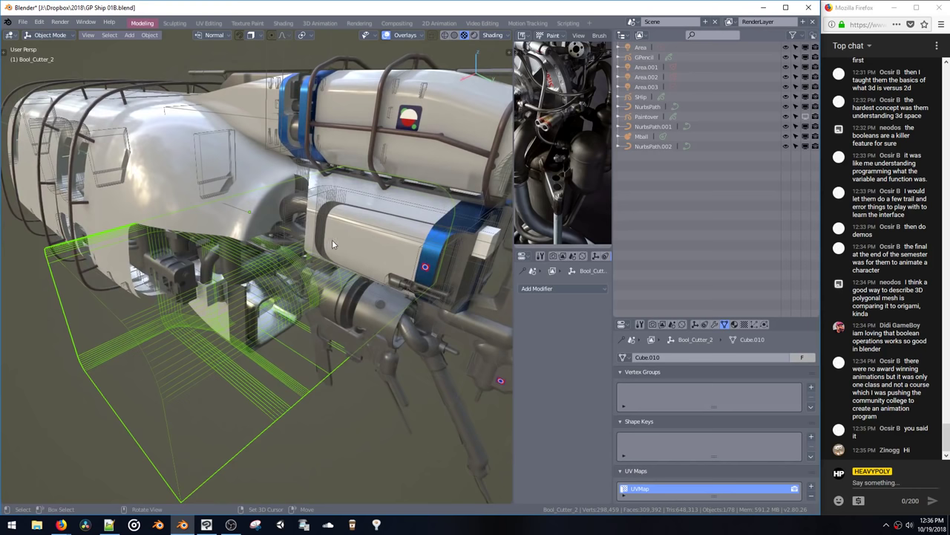
# Step: Try to lower Bool_Cutter_2 by 0.121 m along Z
pyautogui.moveTo(334, 236); pyautogui.dragTo(349, 224, button='middle')
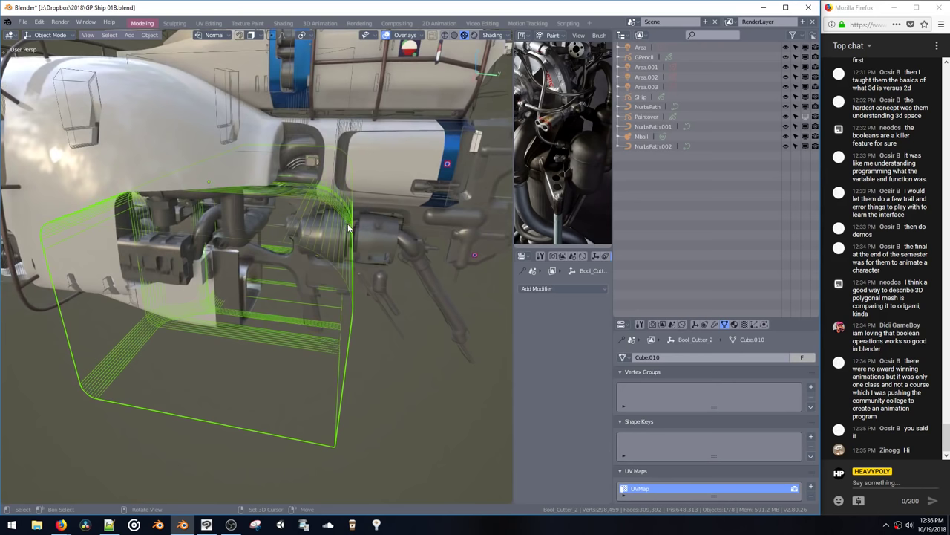
pyautogui.moveTo(282, 219); pyautogui.dragTo(273, 236, button='middle')
pyautogui.press('g')
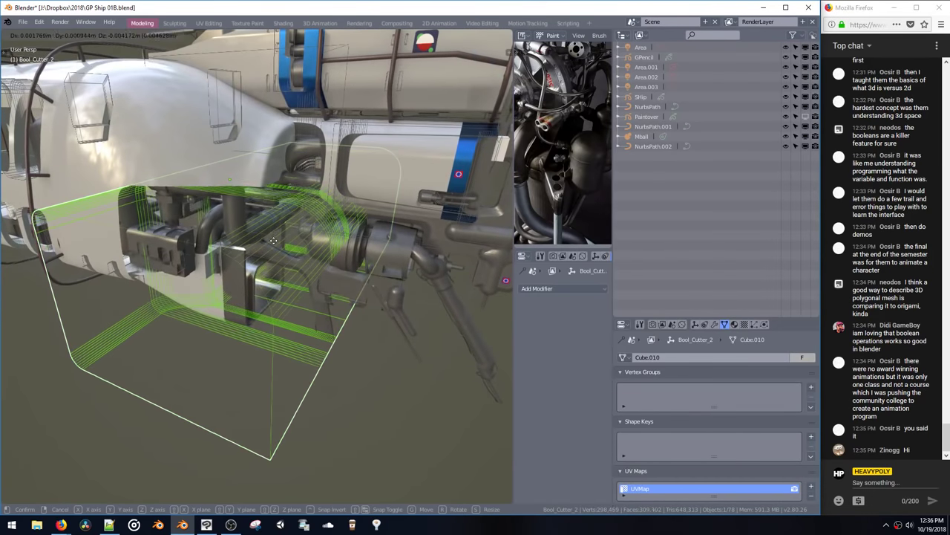
pyautogui.press('z')
pyautogui.click(276, 203)
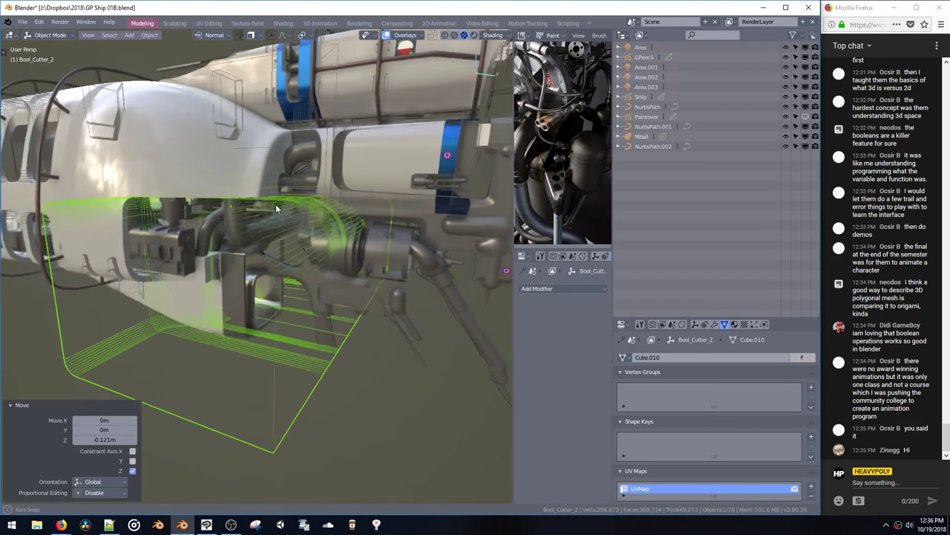
pyautogui.moveTo(276, 204); pyautogui.dragTo(317, 185, button='middle')
pyautogui.hotkey('ctrl', 'z')
# Step: Move Bool_Cutter_2 by -0.0056 m along Z
pyautogui.press('g')
pyautogui.press('z')
pyautogui.click(279, 221)
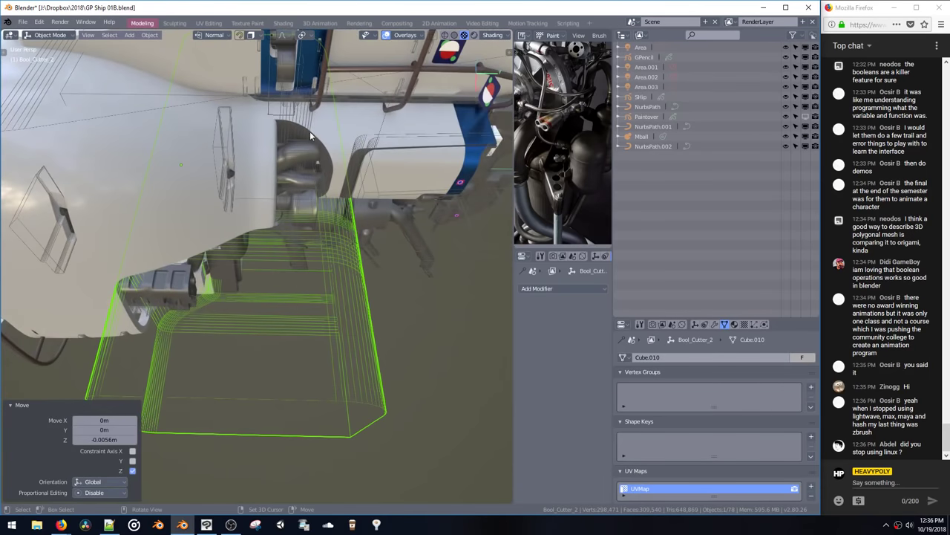
pyautogui.moveTo(311, 136); pyautogui.dragTo(315, 257, button='middle')
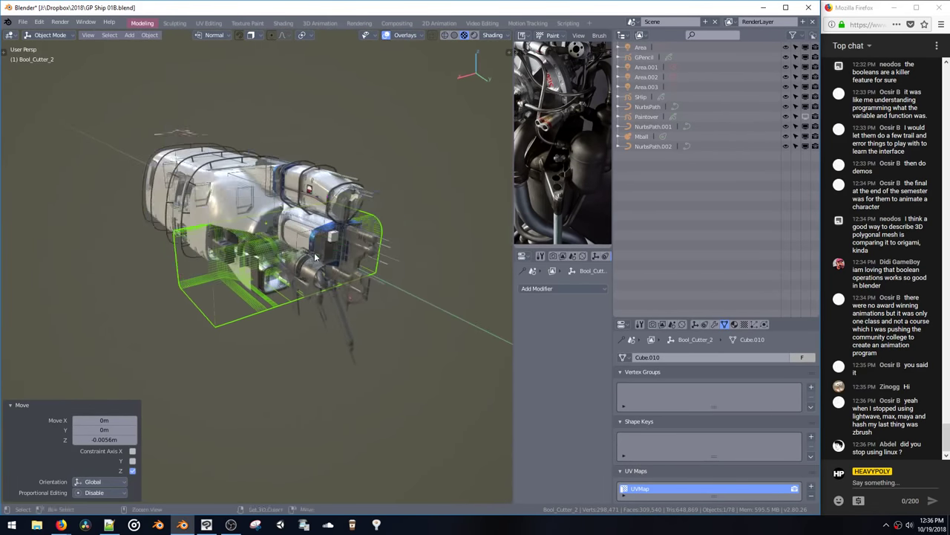
# Step: Try to slide the lower engine housing Cube.009 backward out of the ship along Y
pyautogui.click(315, 231)
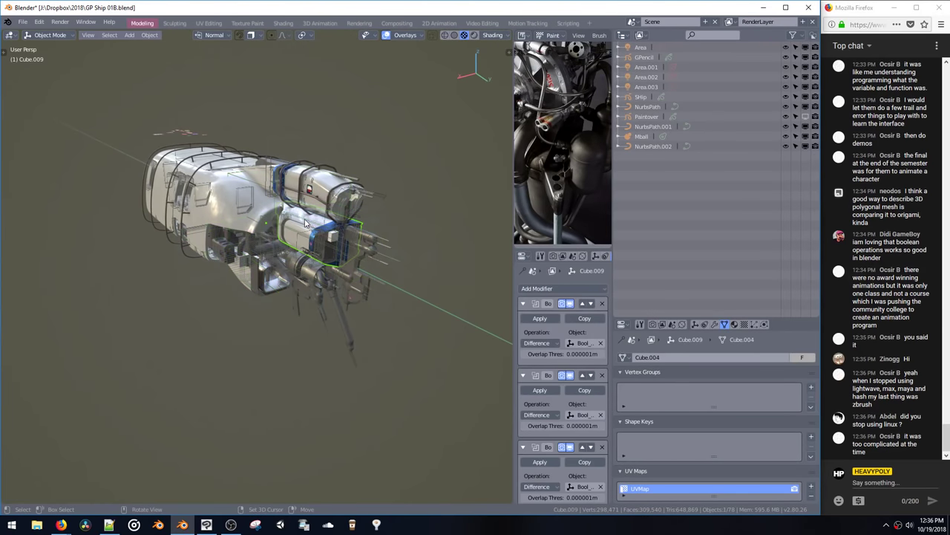
pyautogui.moveTo(305, 222); pyautogui.dragTo(334, 236, button='middle')
pyautogui.press('g')
pyautogui.press('y')
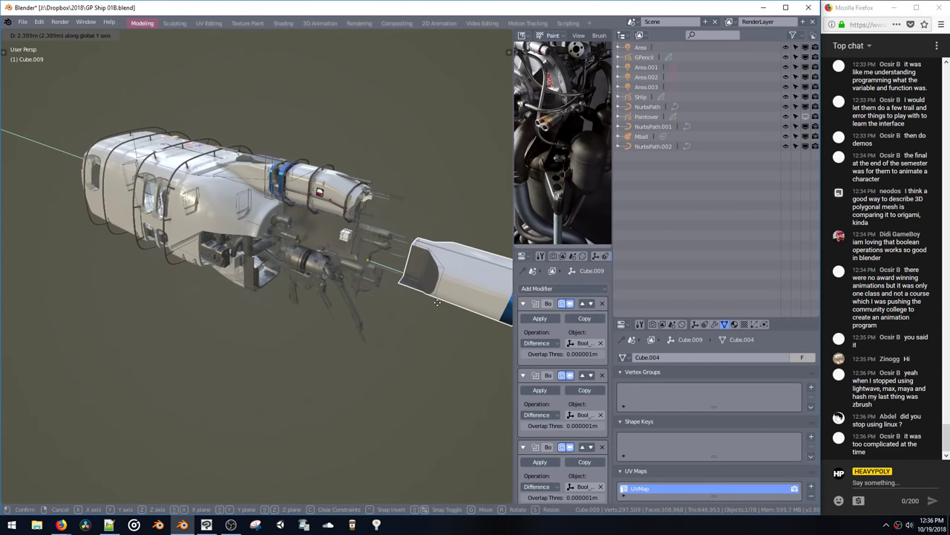
pyautogui.click(415, 288)
pyautogui.keyDown('shift'); pyautogui.moveTo(412, 287); pyautogui.dragTo(349, 169, button='middle'); pyautogui.keyUp('shift')
pyautogui.moveTo(349, 169); pyautogui.dragTo(313, 212, button='middle')
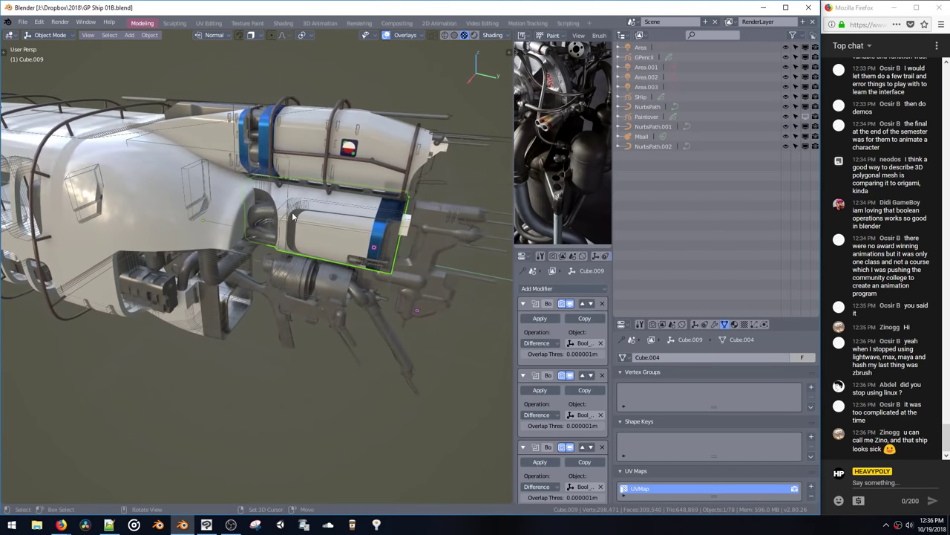
# Step: Apply the boolean modifiers of the lower engine housing Cube.009 and slide it backward along Y out of the ship's rear
pyautogui.hotkey('ctrl', 'shift', 'b')
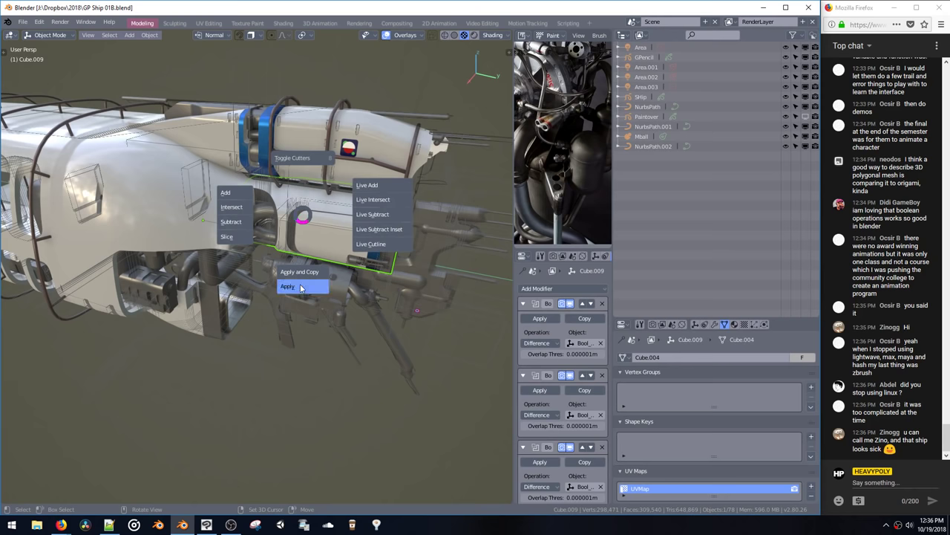
pyautogui.click(300, 288)
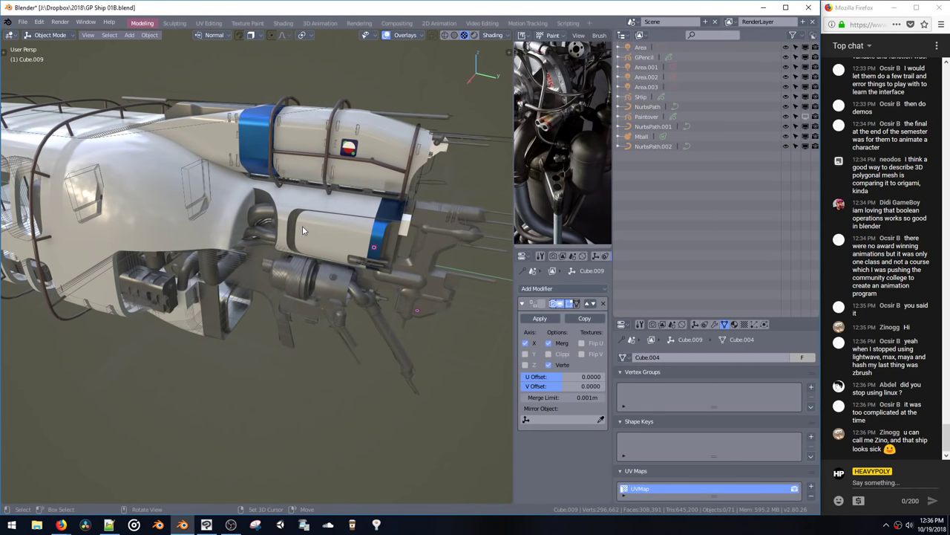
pyautogui.press('g')
pyautogui.press('y')
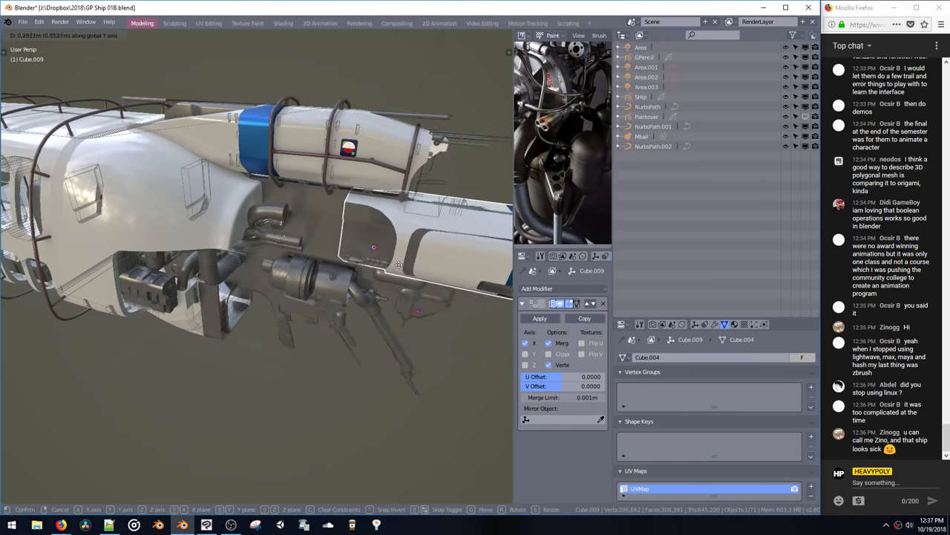
pyautogui.click(435, 297)
pyautogui.moveTo(435, 297); pyautogui.dragTo(387, 223, button='middle')
pyautogui.press('g')
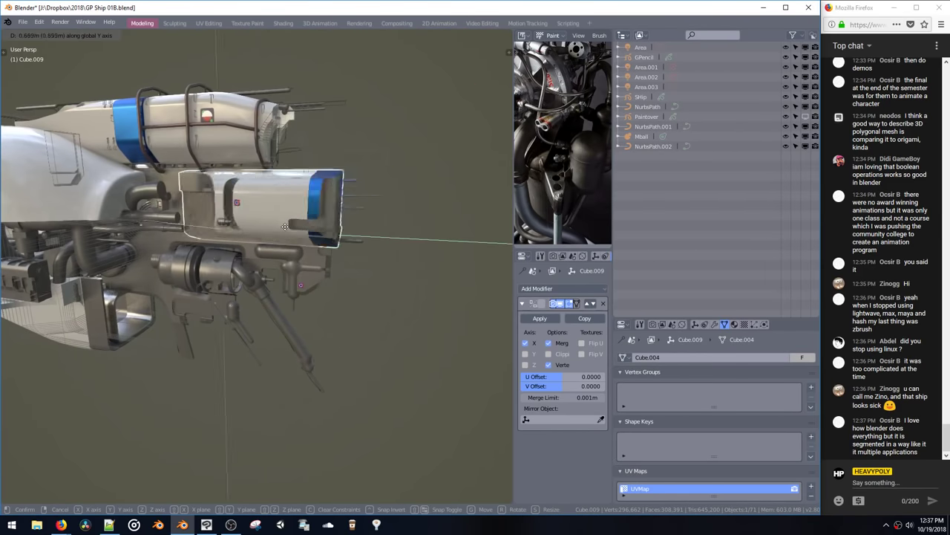
pyautogui.press('y')
pyautogui.click(270, 224)
# Step: Slide the lower engine housing forward into the ship by about 1.48 m along Y
pyautogui.moveTo(270, 224); pyautogui.dragTo(281, 202, button='middle')
pyautogui.press('g')
pyautogui.press('y')
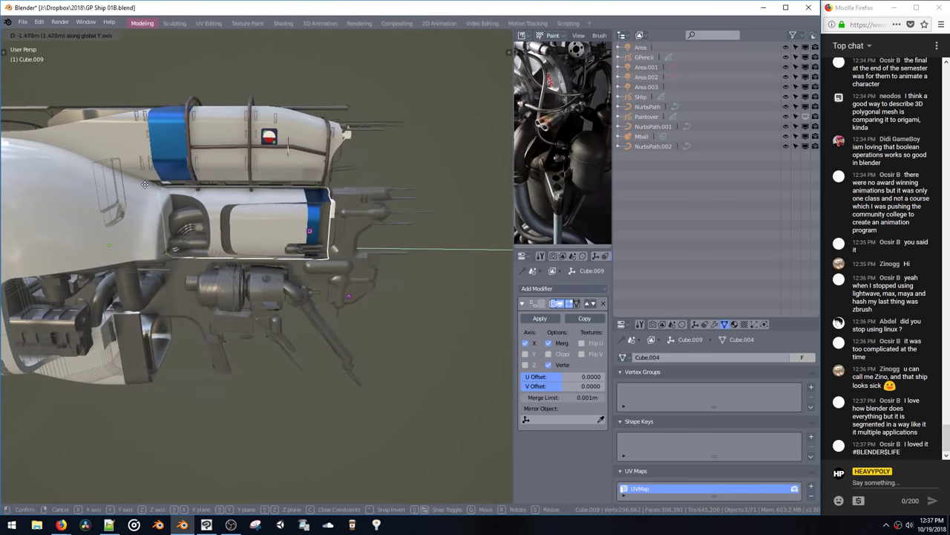
pyautogui.click(145, 185)
# Step: Try to scale the lower engine housing to 0.699, raise it 0.155 m along Z and shift it 0.316 m along Y
pyautogui.click(260, 278)
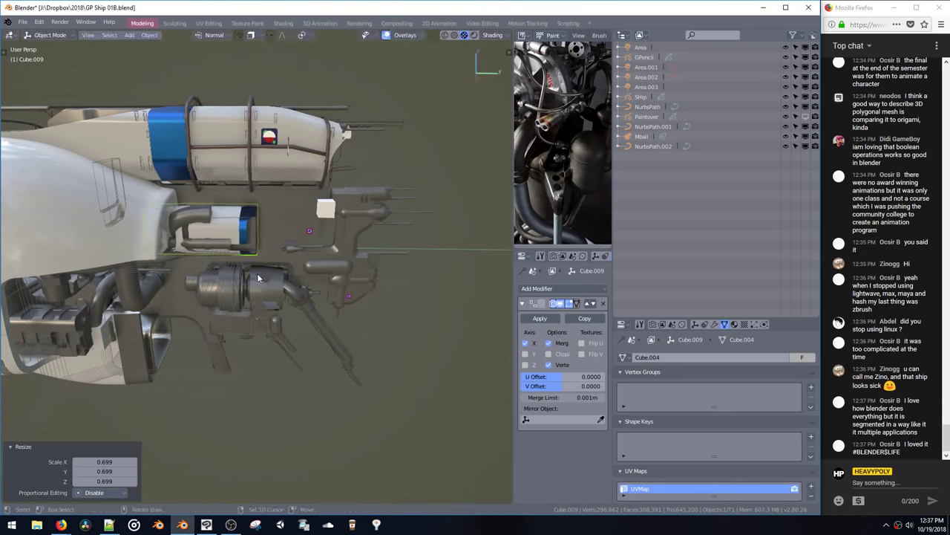
pyautogui.press('g')
pyautogui.press('z')
pyautogui.click(284, 259)
pyautogui.press('g')
pyautogui.press('y')
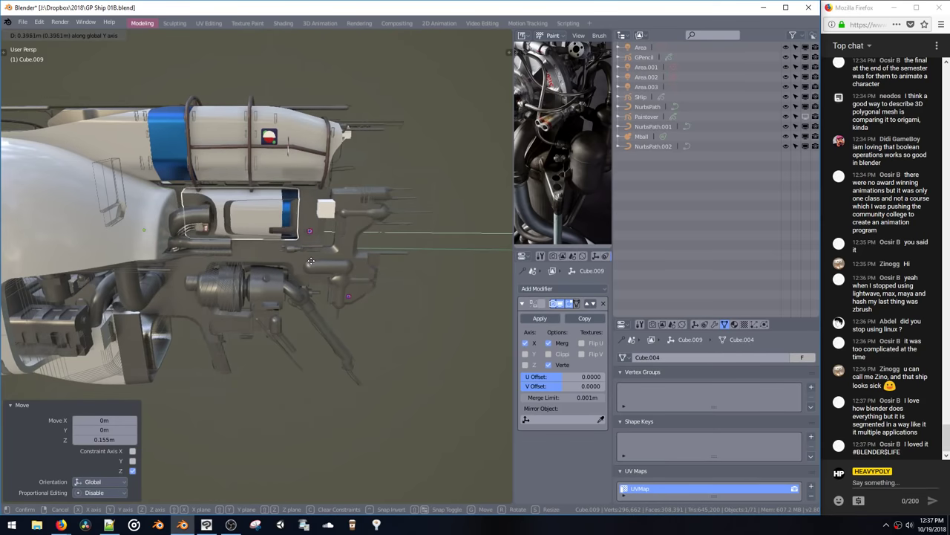
pyautogui.click(305, 263)
pyautogui.moveTo(305, 262); pyautogui.dragTo(362, 220, button='middle')
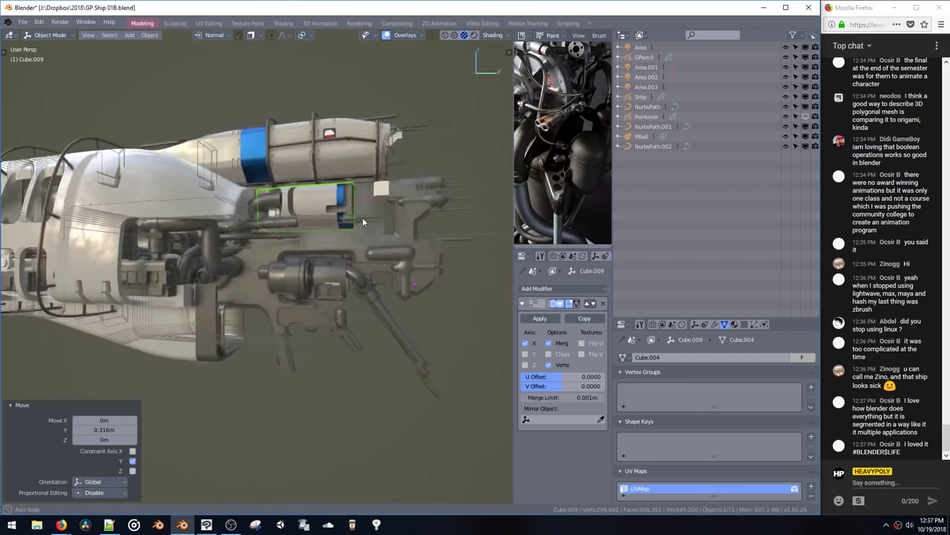
pyautogui.click(330, 221)
pyautogui.press('g')
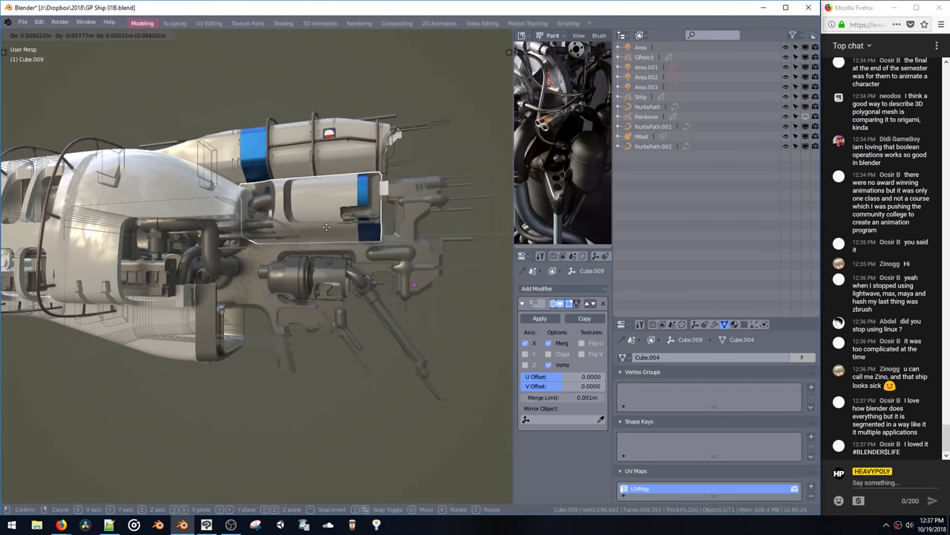
pyautogui.rightClick(328, 250)
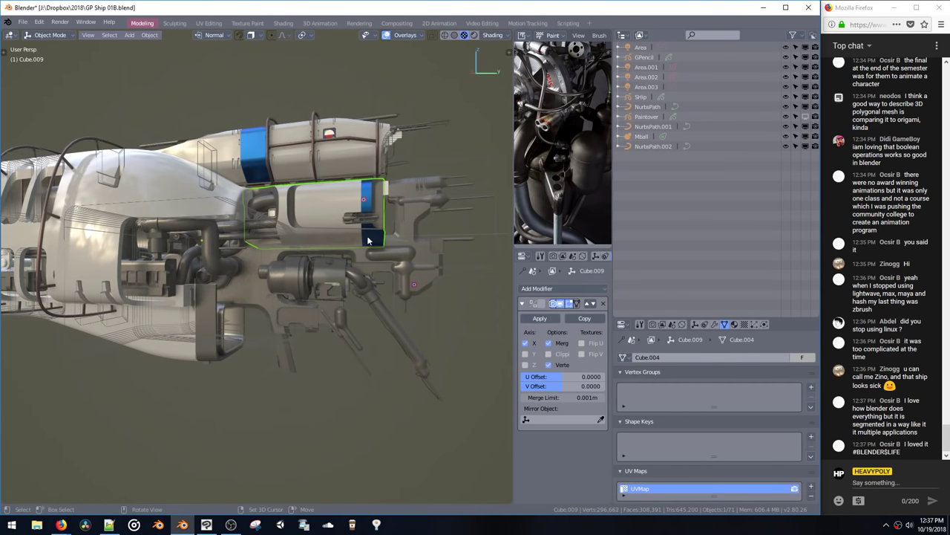
# Step: Scale the lower engine housing together with the small part Cube.010 to 0.767 and lower both along Z
pyautogui.moveTo(367, 238); pyautogui.dragTo(346, 222, button='middle')
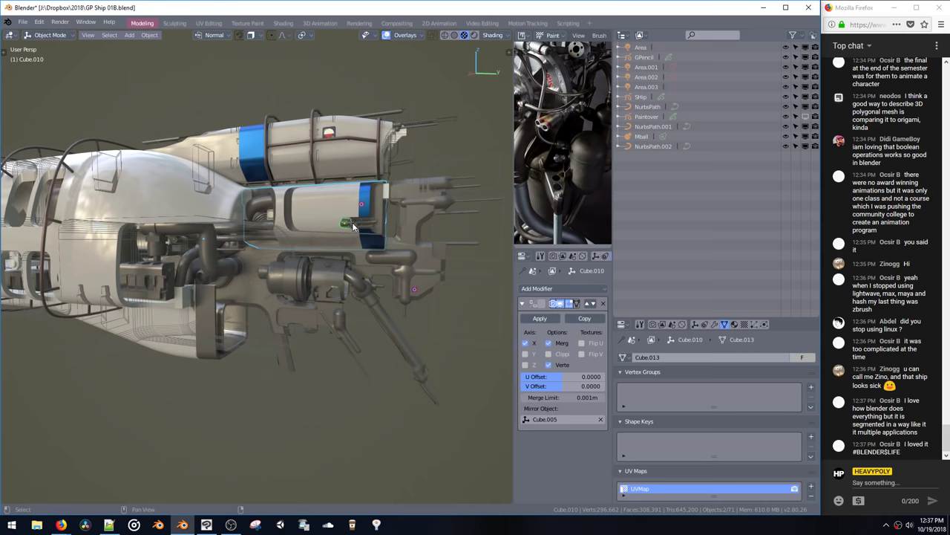
pyautogui.press('s')
pyautogui.click(334, 246)
pyautogui.press('g')
pyautogui.press('z')
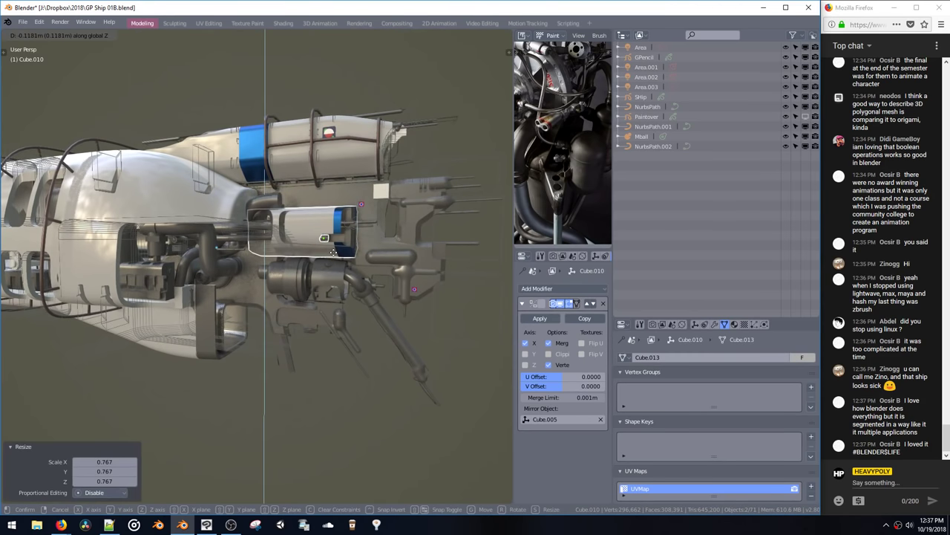
pyautogui.click(336, 258)
# Step: Move the housing and Cube.010 backward 0.268 m along Y and scale them down slightly
pyautogui.press('g')
pyautogui.press('y')
pyautogui.click(361, 255)
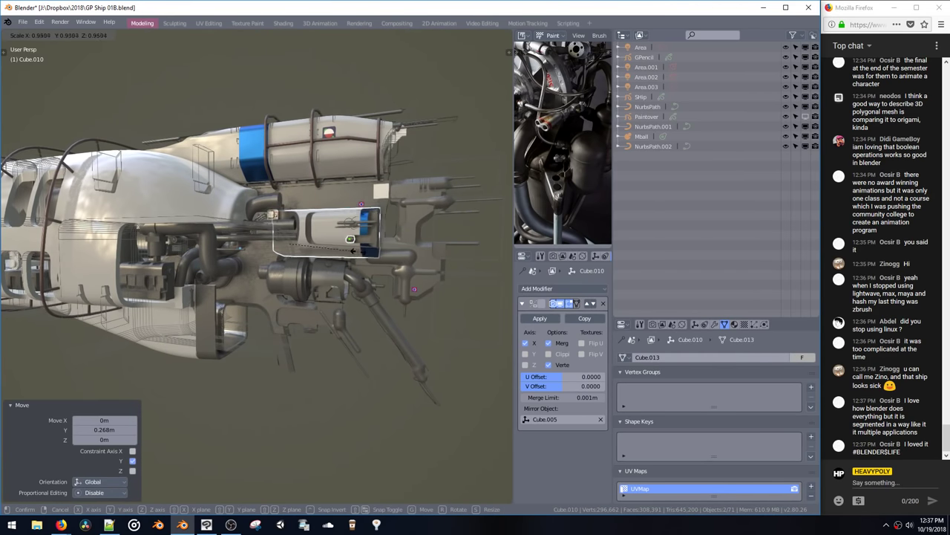
pyautogui.click(354, 249)
# Step: Raise the housing and Cube.010 by 0.095 m along Z and move them 0.0927 m along Y
pyautogui.press('g')
pyautogui.press('z')
pyautogui.click(357, 238)
pyautogui.press('g')
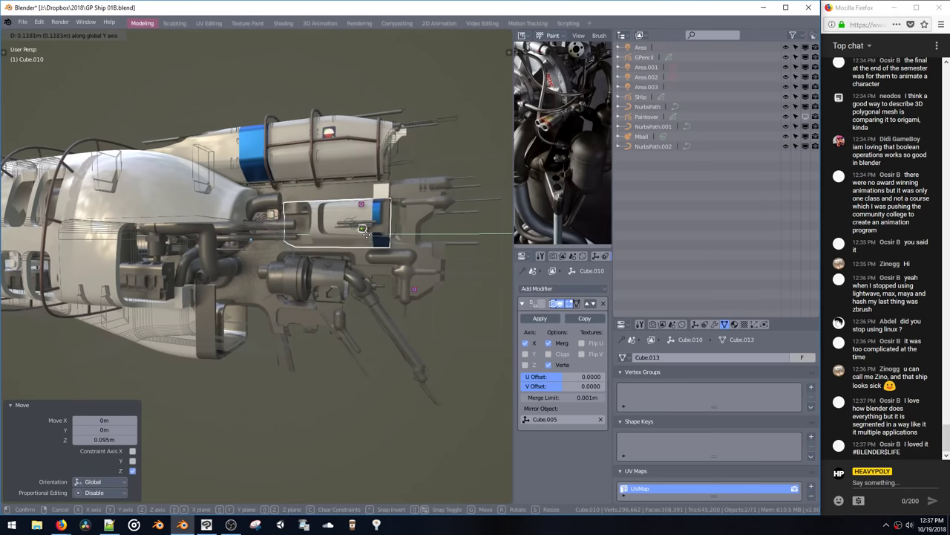
pyautogui.click(364, 232)
pyautogui.moveTo(364, 231); pyautogui.dragTo(312, 227, button='middle')
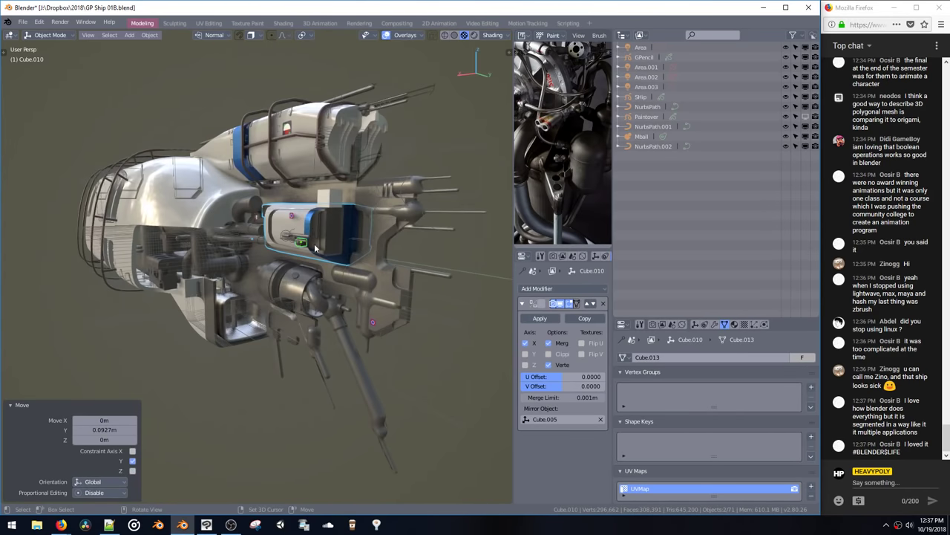
pyautogui.moveTo(306, 147); pyautogui.dragTo(317, 149, button='middle')
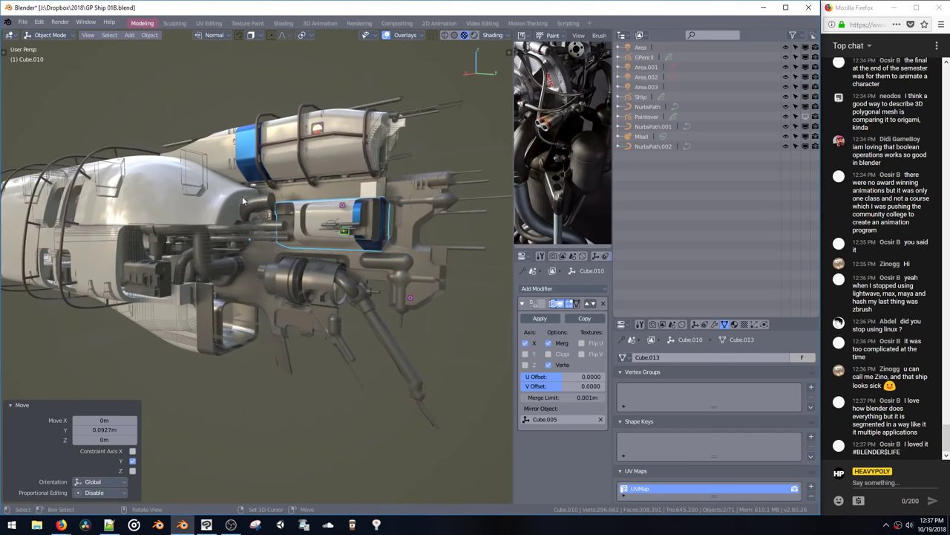
# Step: Extend the hull's rear faces backward 1.16 m along Y and return to object mode
pyautogui.click(223, 213)
pyautogui.press('Tab')
pyautogui.moveTo(225, 213); pyautogui.dragTo(242, 236, button='middle')
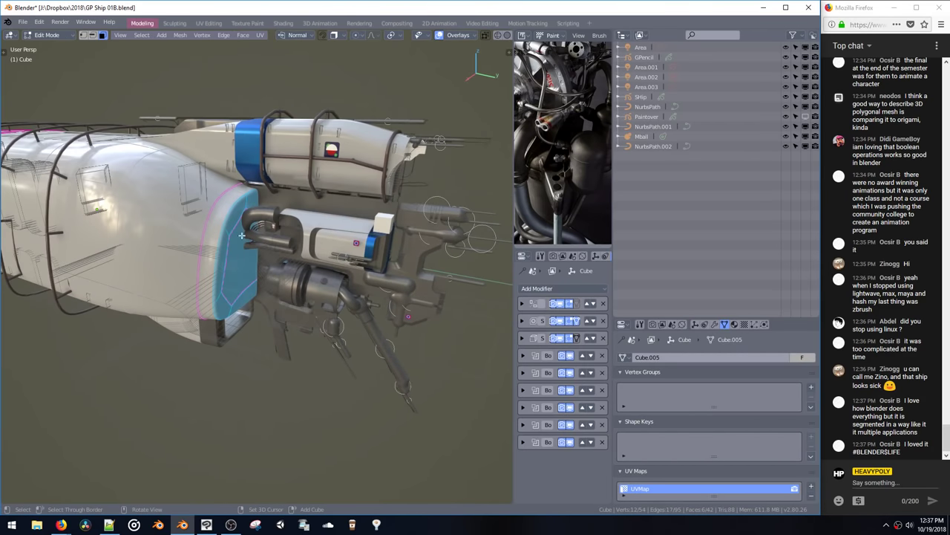
pyautogui.press('g')
pyautogui.press('y')
pyautogui.click(372, 260)
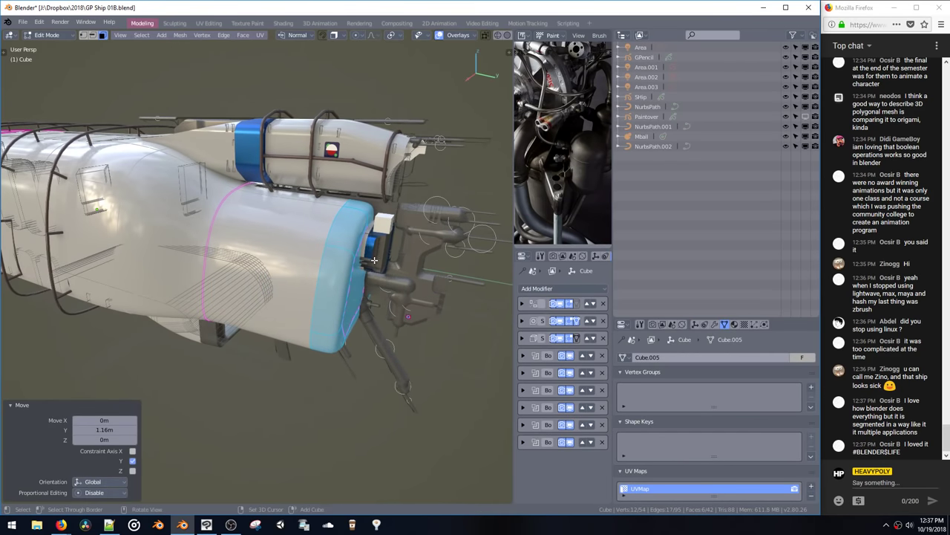
pyautogui.press('Tab')
pyautogui.click(367, 318)
# Step: Extend the rear vertices of Bool_Cutter_2 backward along Y past the hull's rear rim and return to object mode
pyautogui.moveTo(378, 281); pyautogui.dragTo(340, 241, button='middle')
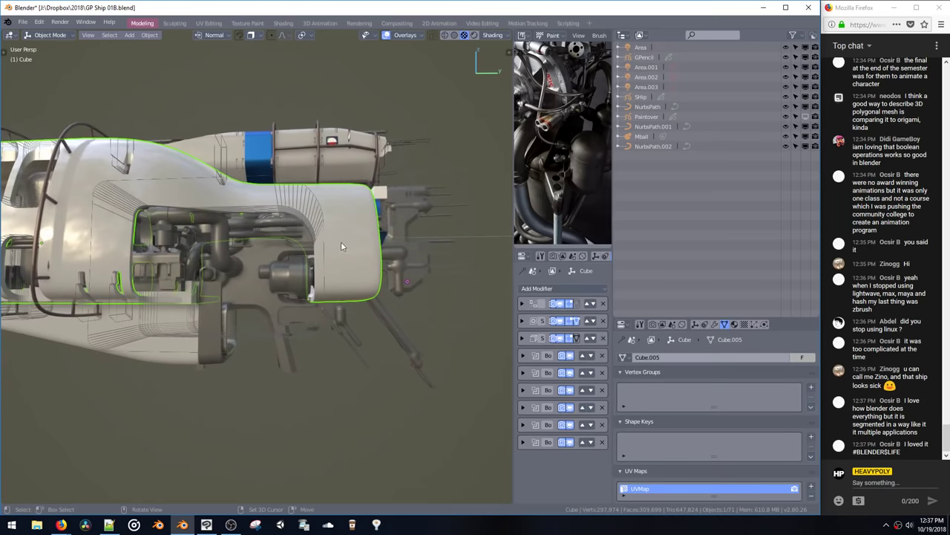
pyautogui.click(322, 227)
pyautogui.hotkey('ctrl', 'Tab')
pyautogui.click(268, 173)
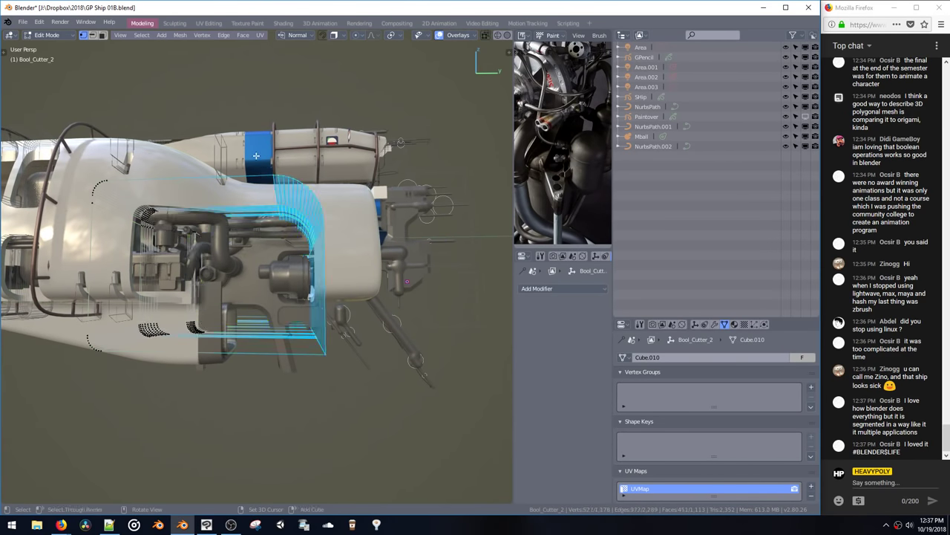
pyautogui.moveTo(260, 165); pyautogui.dragTo(383, 445)
pyautogui.press('g')
pyautogui.press('y')
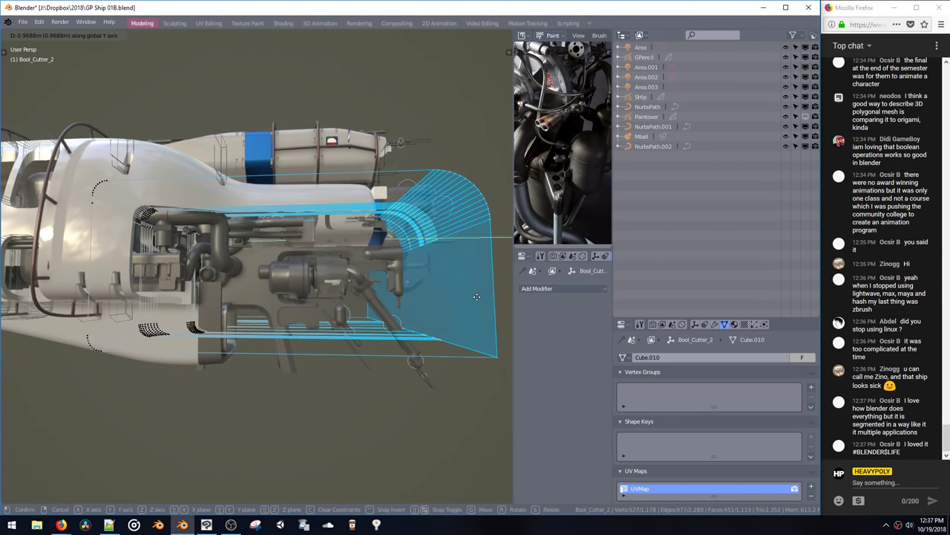
pyautogui.click(465, 278)
pyautogui.press('Tab')
pyautogui.click(459, 369)
# Step: Hide the boolean cutter objects
pyautogui.moveTo(457, 368); pyautogui.dragTo(407, 381, button='middle')
pyautogui.press('h')
pyautogui.moveTo(404, 284); pyautogui.dragTo(435, 242, button='middle')
pyautogui.press('Tab')
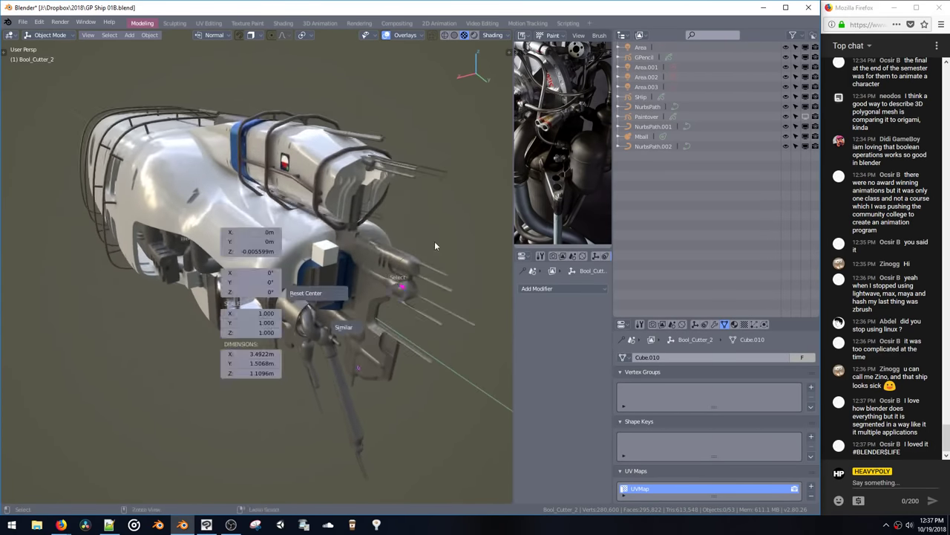
pyautogui.click(372, 260)
# Step: Scale the hull's rear faces to 0.696 in face edit mode
pyautogui.click(268, 264)
pyautogui.press('Tab')
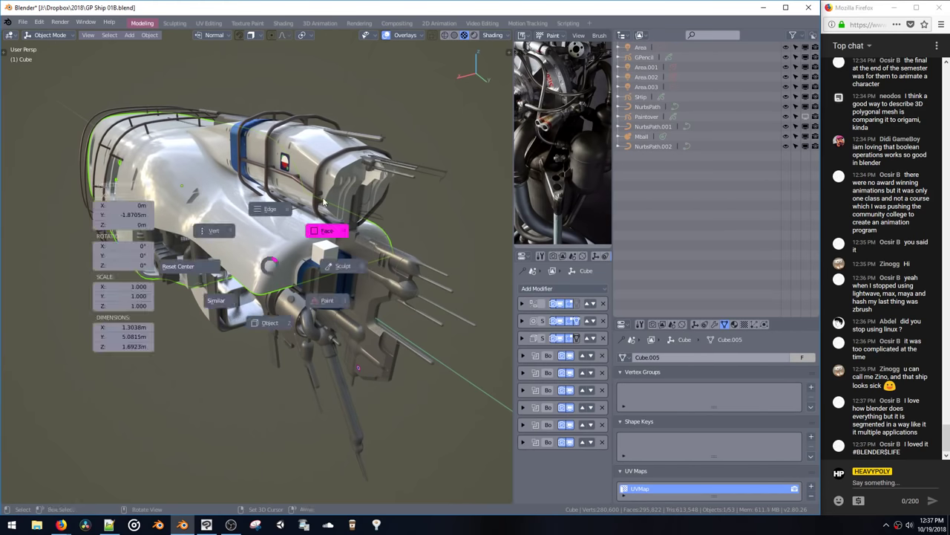
pyautogui.click(325, 229)
pyautogui.moveTo(301, 265); pyautogui.dragTo(377, 345, button='middle')
pyautogui.press('s')
pyautogui.click(369, 327)
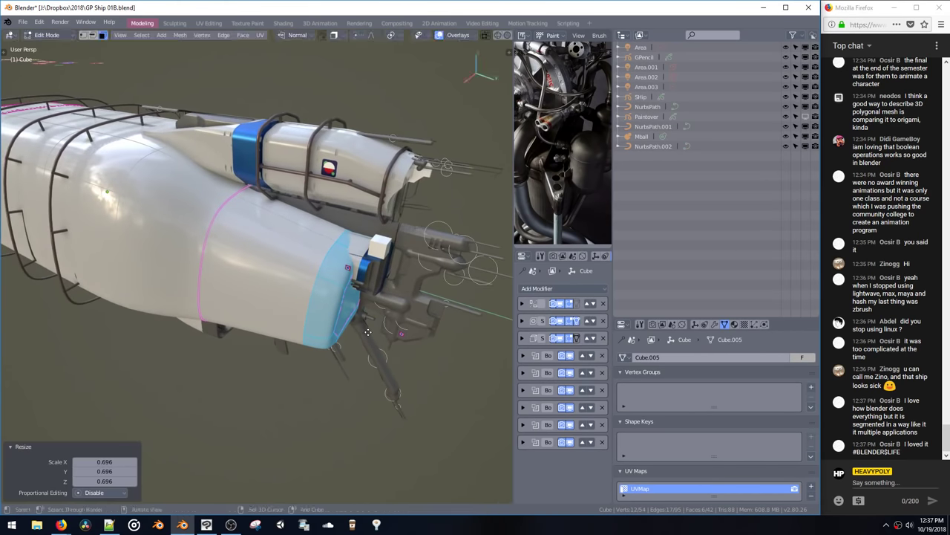
# Step: Raise the hull's rear faces 0.196 m along Z
pyautogui.press('g')
pyautogui.press('z')
pyautogui.click(372, 313)
pyautogui.press('Tab')
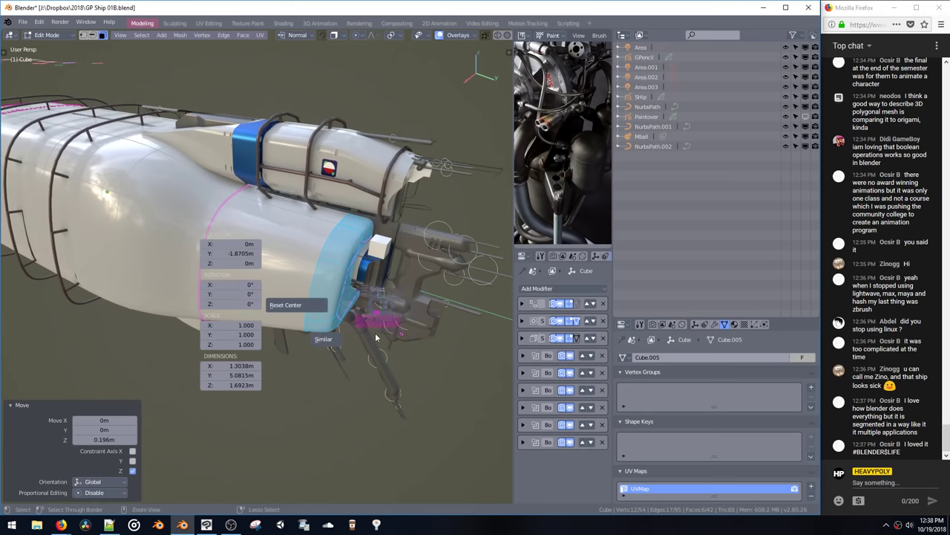
pyautogui.click(381, 343)
pyautogui.press('Tab')
pyautogui.click(402, 298)
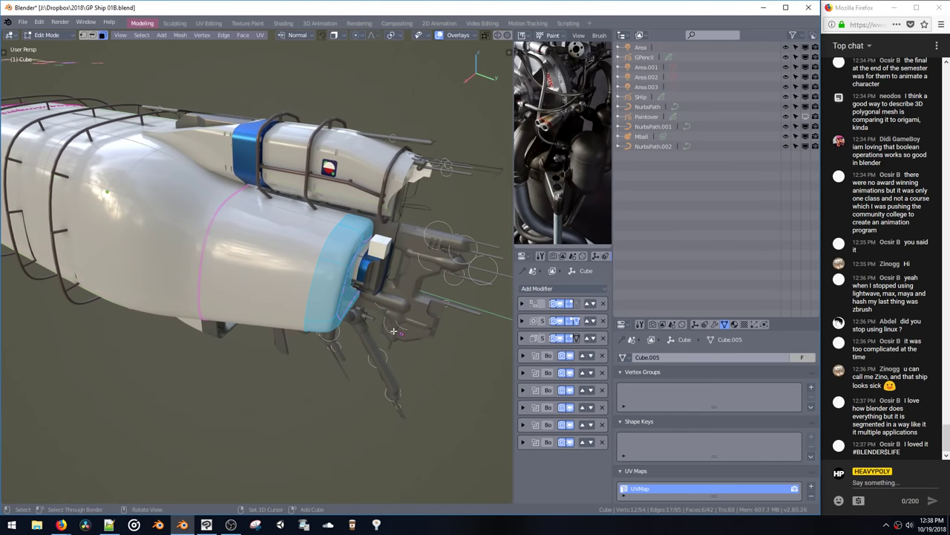
# Step: Try to narrow the hull's rear faces by scaling them along X
pyautogui.moveTo(394, 331); pyautogui.dragTo(402, 307, button='middle')
pyautogui.press('s')
pyautogui.press('x')
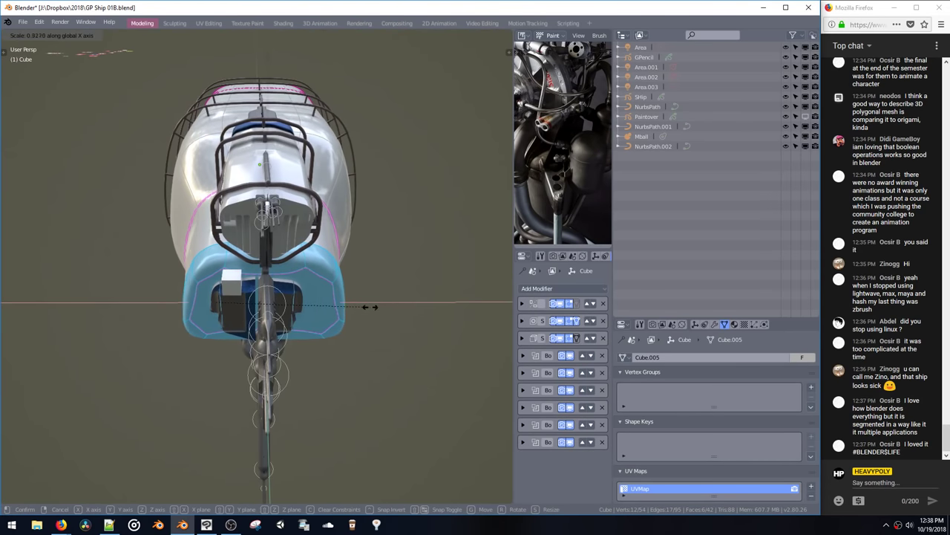
pyautogui.click(375, 309)
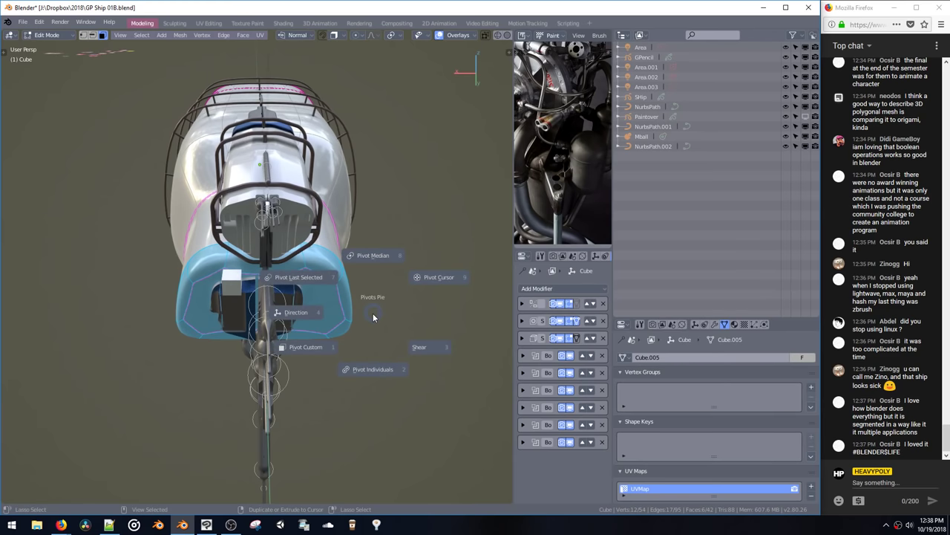
pyautogui.click(370, 312)
# Step: Move the hull's rear faces inward along X and leave edit mode
pyautogui.press('g')
pyautogui.press('x')
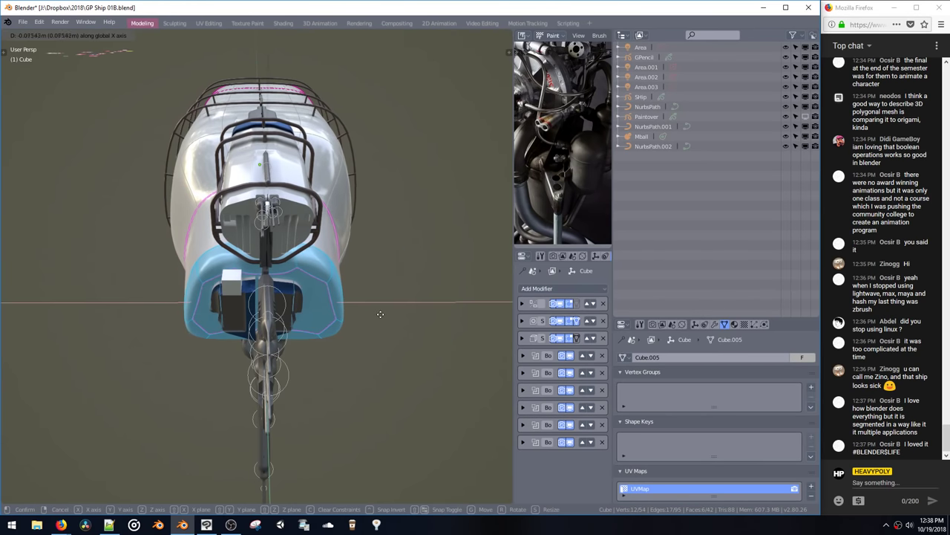
pyautogui.click(389, 315)
pyautogui.press('space')
pyautogui.click(397, 370)
# Step: Dissolve the vertical edge loop just ahead of the hull's rear rim and return to object mode
pyautogui.moveTo(397, 369); pyautogui.dragTo(446, 358, button='middle')
pyautogui.press('space')
pyautogui.click(445, 323)
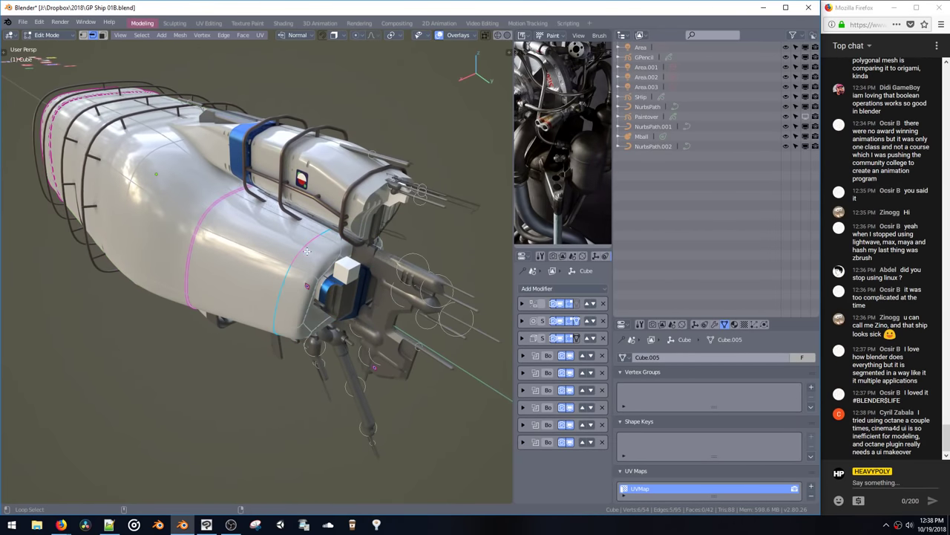
pyautogui.hotkey('ctrl', 'x')
pyautogui.moveTo(312, 261); pyautogui.dragTo(339, 250, button='middle')
pyautogui.press('space')
pyautogui.click(345, 328)
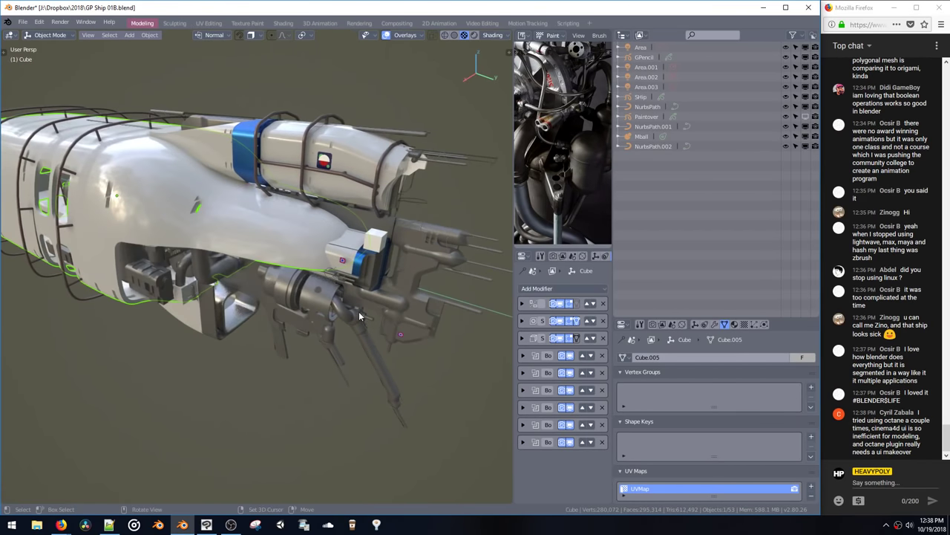
# Step: Try to bevel the hull's rear rim edge loop by 0.029 with one segment
pyautogui.moveTo(360, 315)
pyautogui.mouseDown(button='middle')
pyautogui.moveTo(386, 329)
pyautogui.moveTo(401, 292)
pyautogui.moveTo(376, 289)
pyautogui.moveTo(365, 320)
pyautogui.mouseUp(button='middle')
pyautogui.press('space')
pyautogui.click(364, 278)
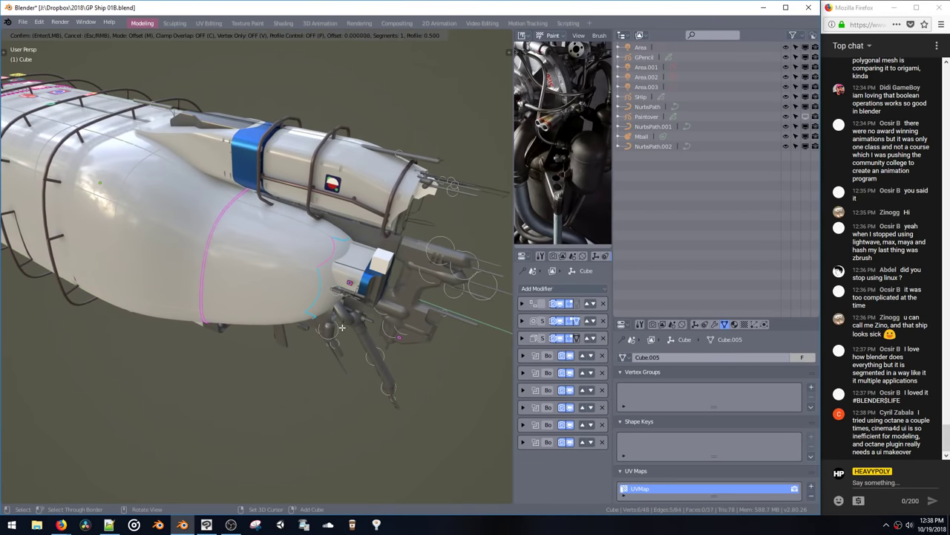
pyautogui.click(359, 355)
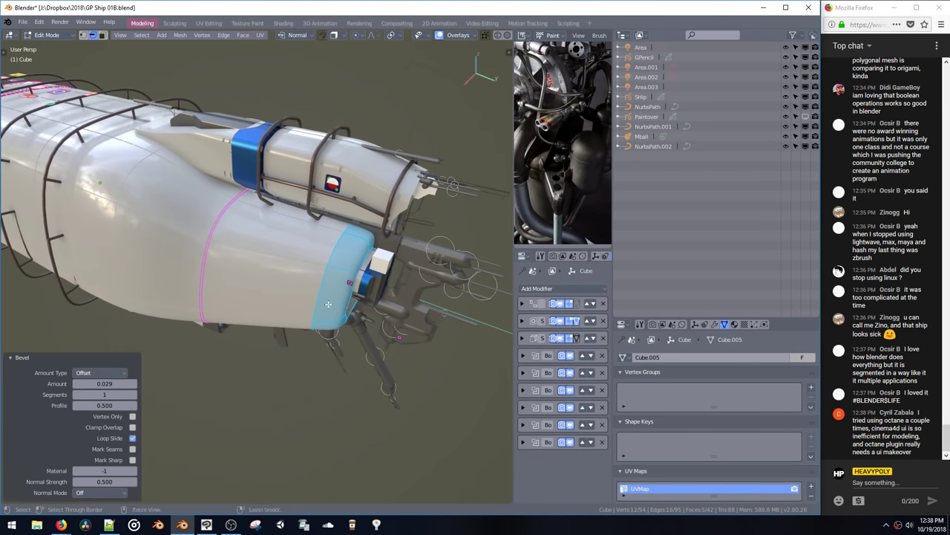
pyautogui.hotkey('ctrl', 'z')
# Step: Bevel the hull's rear rim edge loop with one segment and an offset of about 0.099
pyautogui.moveTo(335, 302)
pyautogui.mouseDown(button='middle')
pyautogui.moveTo(350, 278)
pyautogui.moveTo(337, 297)
pyautogui.mouseUp(button='middle')
pyautogui.hotkey('ctrl', 'b')
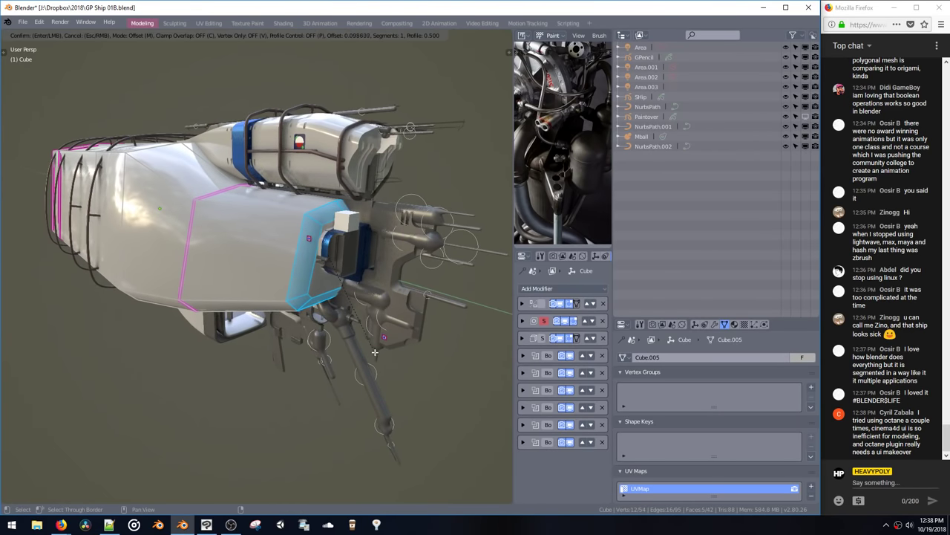
pyautogui.click(375, 352)
# Step: Edge-slide the loop ahead of the hull's rear rim twice, with a factor of 0.356 for the second slide, and return to object mode
pyautogui.moveTo(352, 233); pyautogui.dragTo(352, 243, button='middle')
pyautogui.press('g')
pyautogui.press('g')
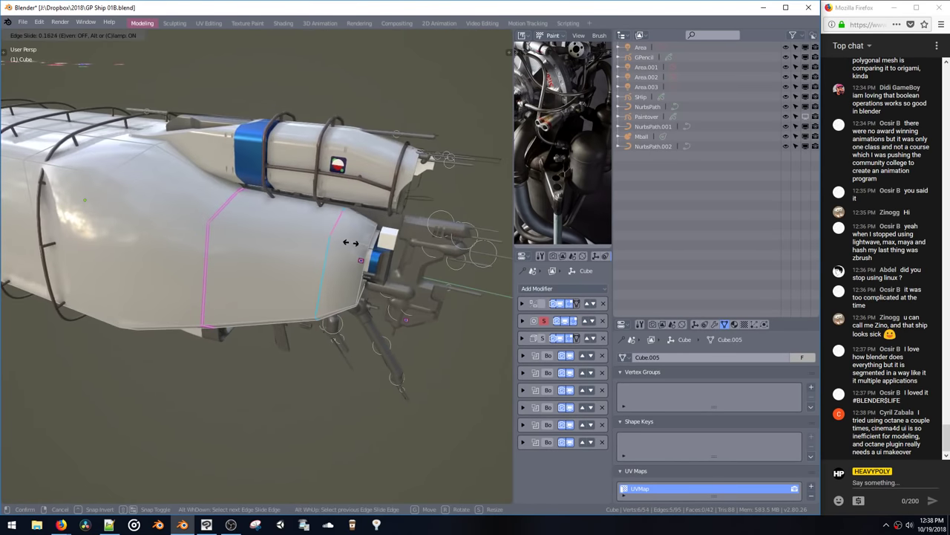
pyautogui.click(352, 244)
pyautogui.press('Tab')
pyautogui.moveTo(348, 315); pyautogui.dragTo(366, 267, button='middle')
pyautogui.press('Tab')
pyautogui.press('g')
pyautogui.press('g')
pyautogui.click(334, 261)
pyautogui.press('Tab')
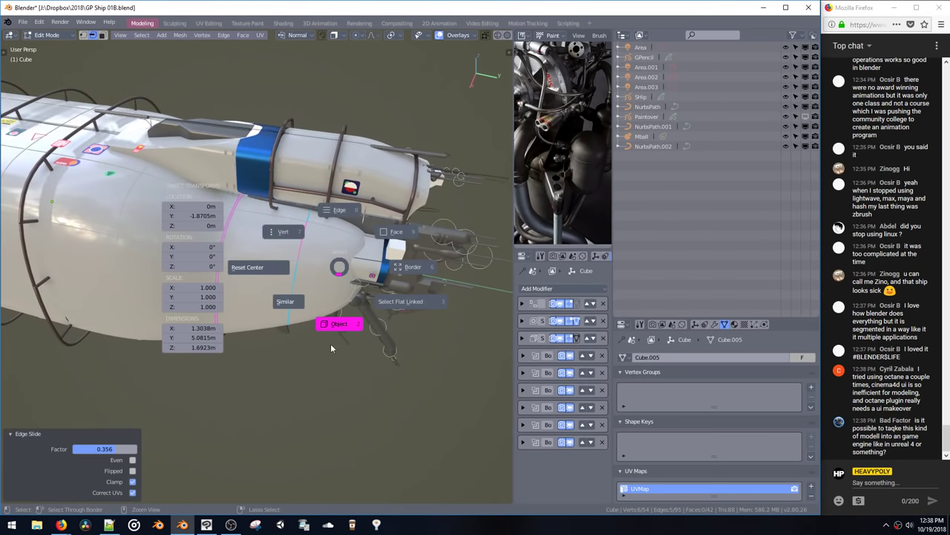
pyautogui.click(331, 342)
# Step: Move the lower engine housing down about 0.275 m along Z and forward 0.237 m along Y, beneath the hull's rear
pyautogui.moveTo(332, 341); pyautogui.dragTo(340, 253, button='middle')
pyautogui.click(340, 252)
pyautogui.hotkey('shift', 'd')
pyautogui.press('z')
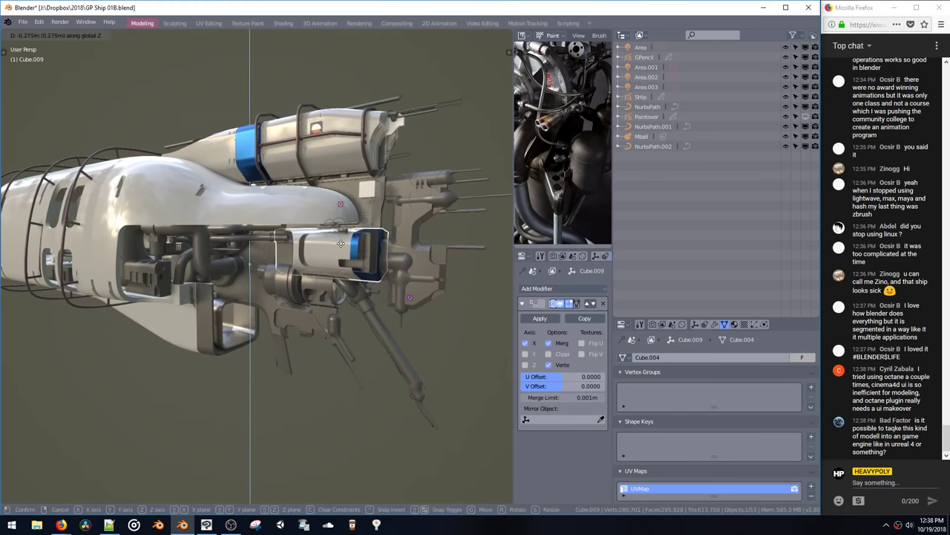
pyautogui.click(340, 244)
pyautogui.press('g')
pyautogui.press('y')
pyautogui.click(316, 234)
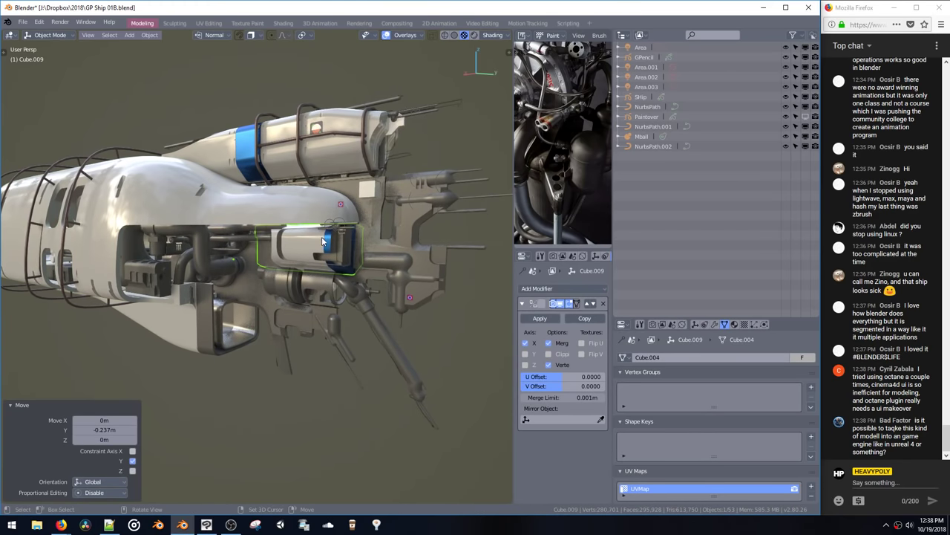
# Step: Adjust the lower engine housing's height along Z and shift it another 0.0684 m forward along Y
pyautogui.press('g')
pyautogui.press('z')
pyautogui.press('g')
pyautogui.press('y')
pyautogui.click(321, 237)
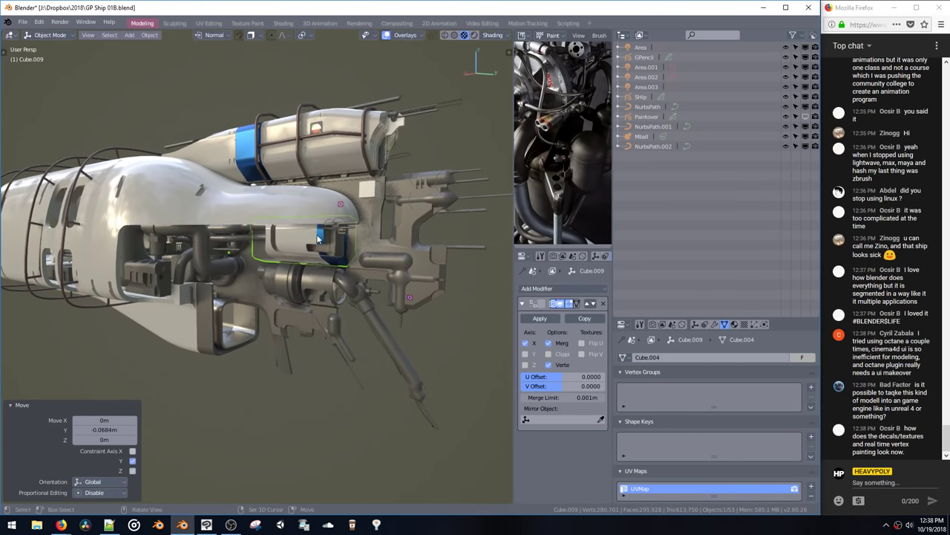
pyautogui.moveTo(321, 237)
pyautogui.mouseDown(button='middle')
pyautogui.moveTo(290, 236)
pyautogui.moveTo(283, 255)
pyautogui.moveTo(256, 230)
pyautogui.moveTo(342, 236)
pyautogui.moveTo(332, 230)
pyautogui.mouseUp(button='middle')
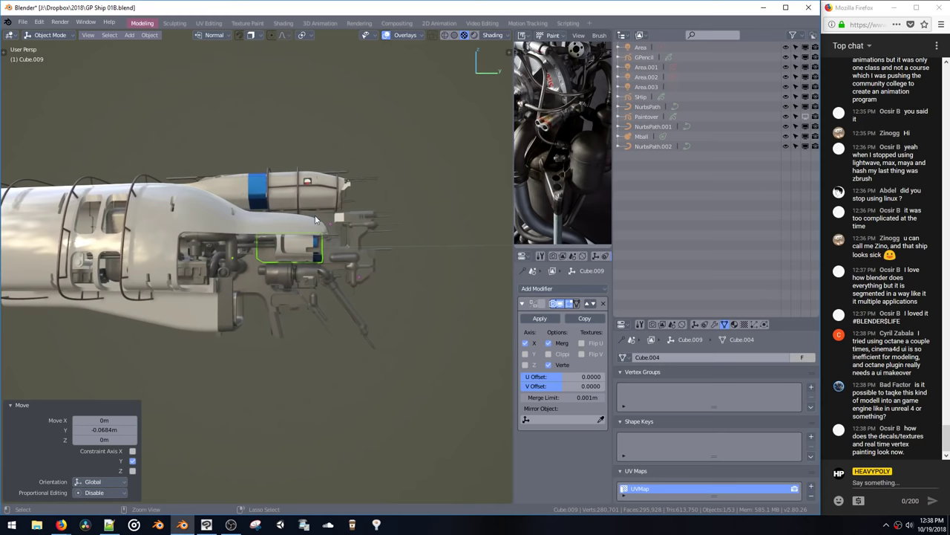
# Step: Undo the last housing move, revert the file to its saved version, and deselect all objects
pyautogui.hotkey('ctrl', 'z')
pyautogui.click(23, 22)
pyautogui.click(30, 65)
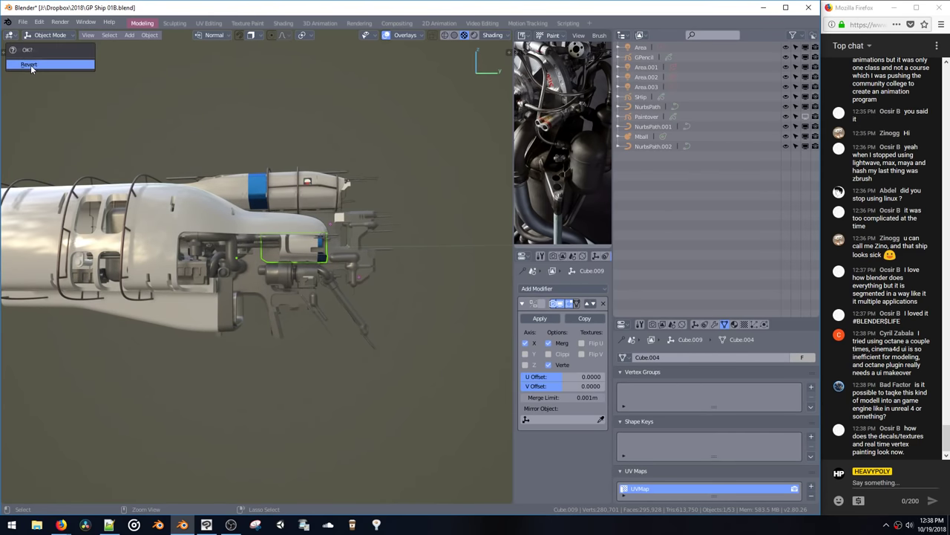
pyautogui.click(30, 65)
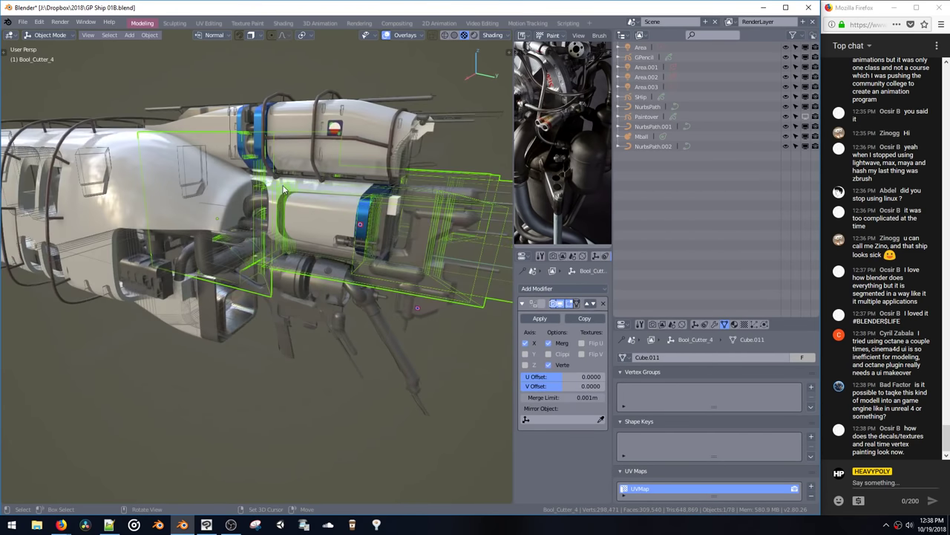
pyautogui.hotkey('alt', 'a')
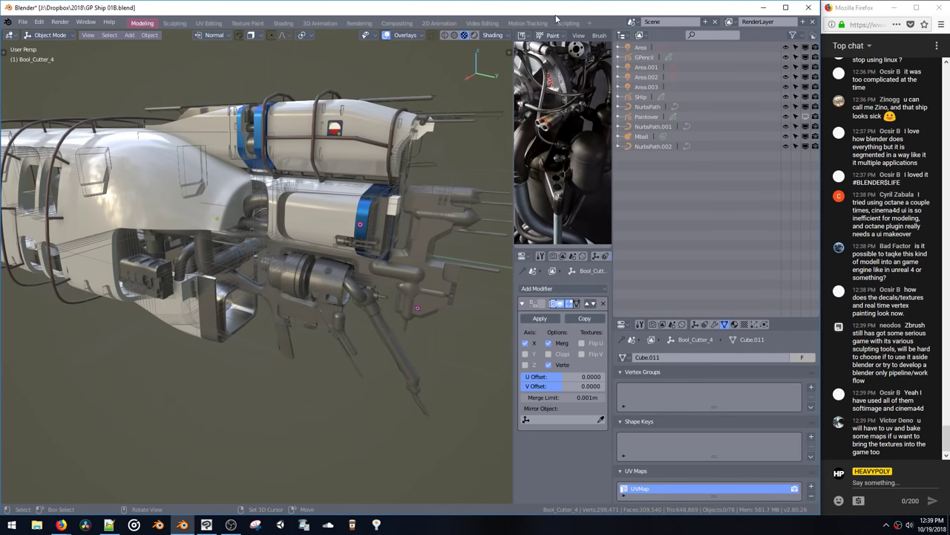
# Step: Read through the recent live chat messages for viewers' questions about game engines, decals and textures
pyautogui.scroll(3, 880, 448)
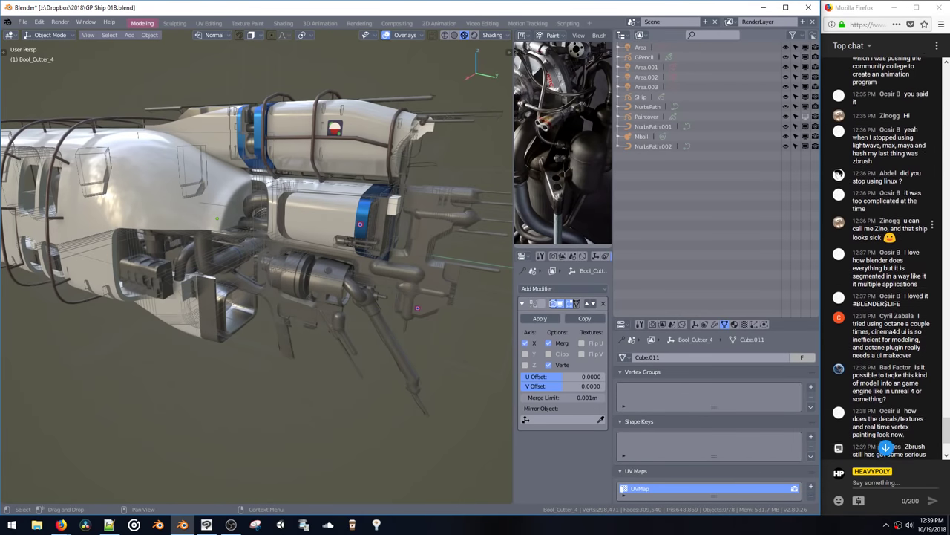
pyautogui.scroll(1, 880, 448)
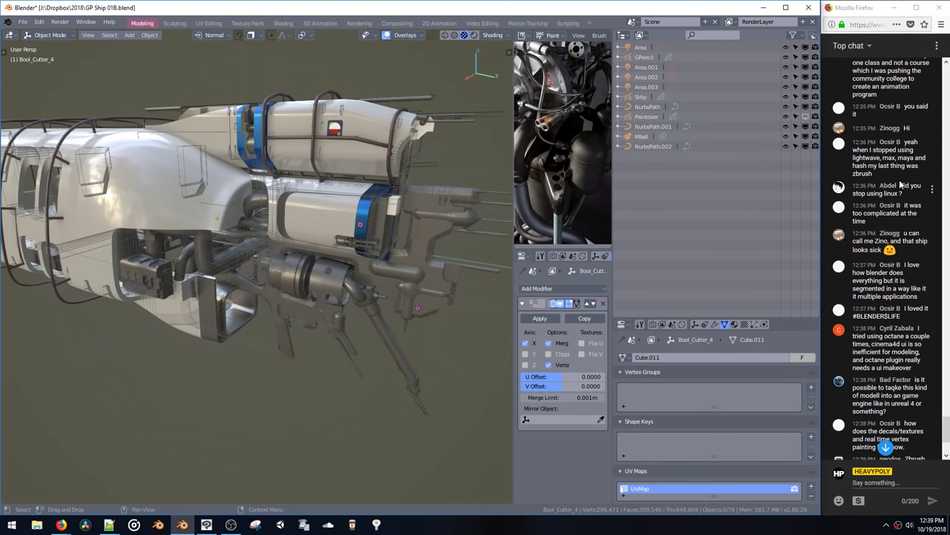
pyautogui.click(889, 158)
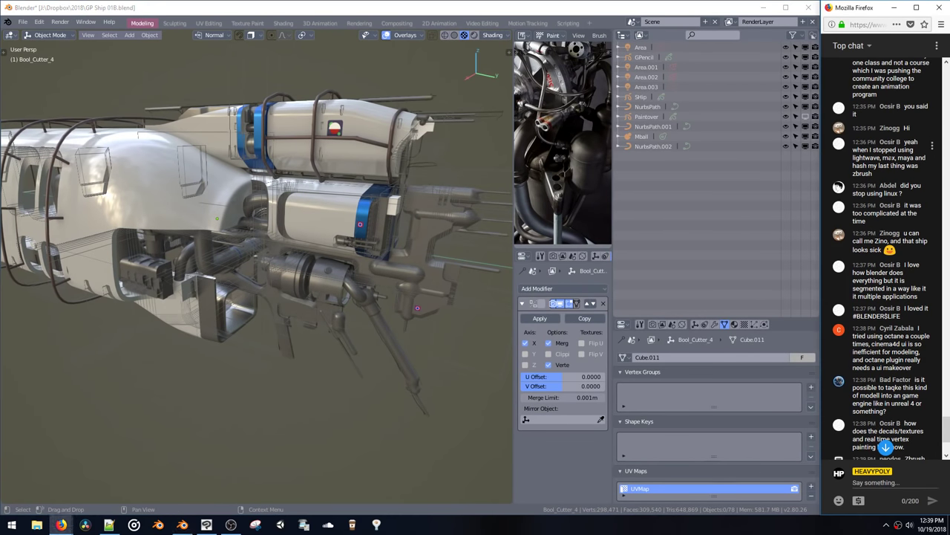
pyautogui.scroll(3, 889, 159)
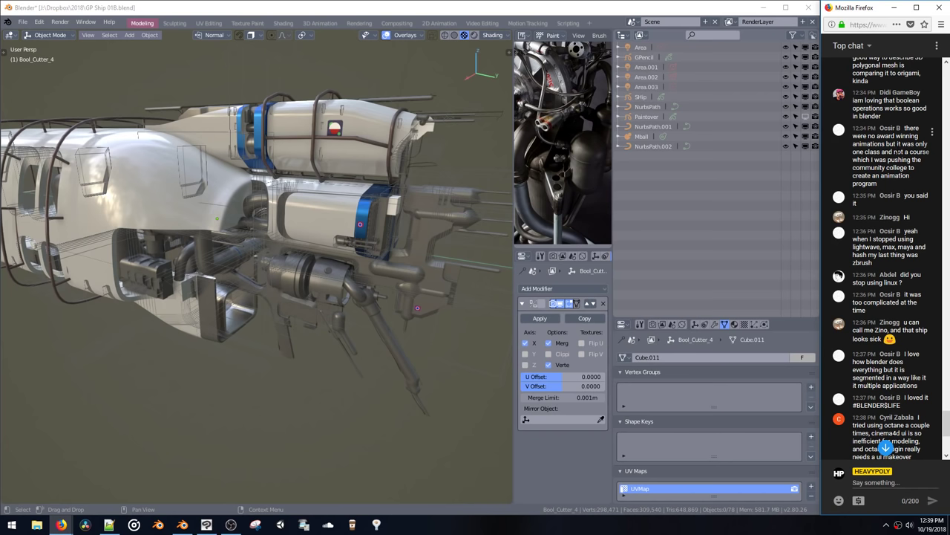
pyautogui.scroll(-3, 897, 152)
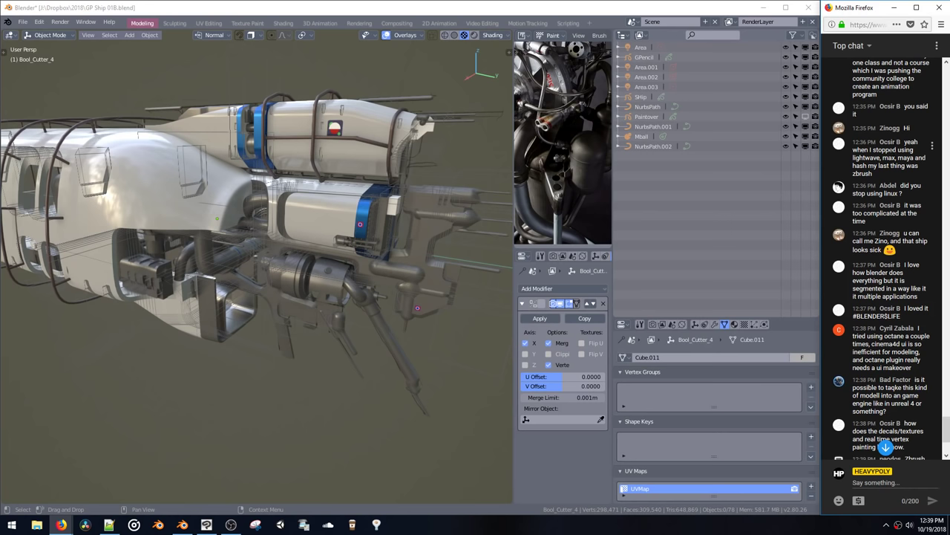
pyautogui.scroll(-2, 898, 132)
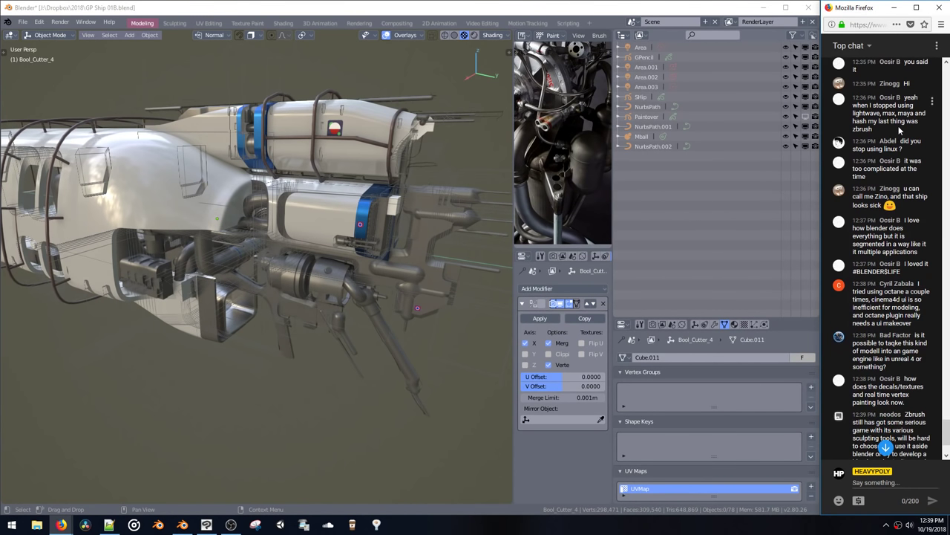
pyautogui.scroll(-1, 898, 130)
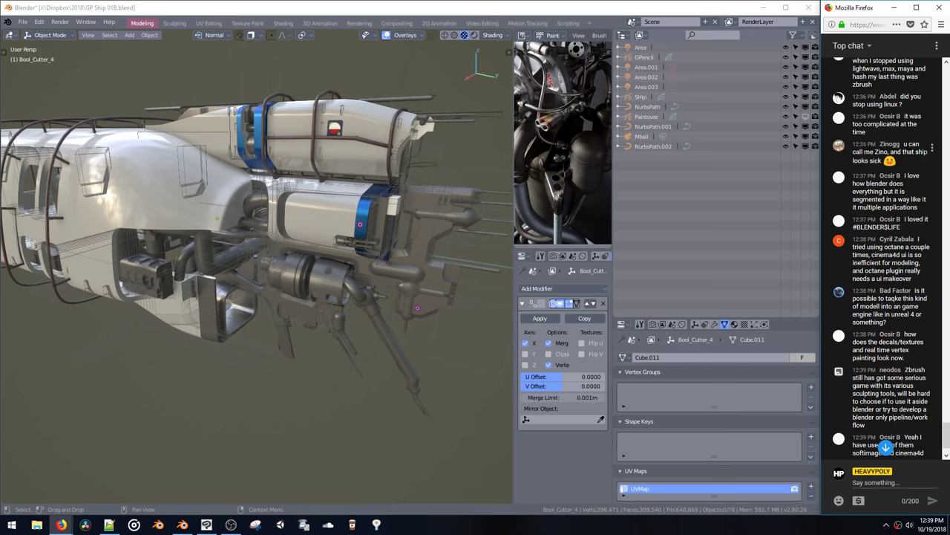
pyautogui.scroll(-3, 863, 143)
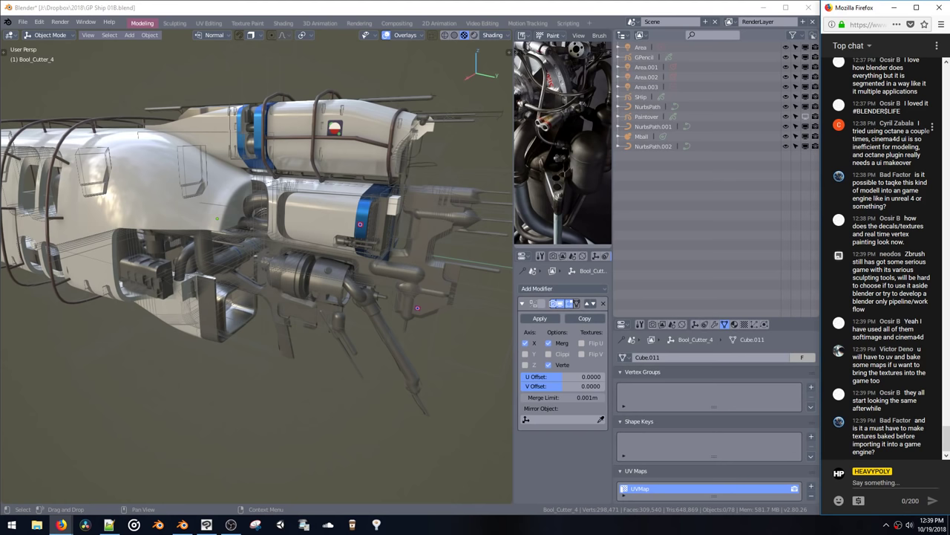
pyautogui.moveTo(899, 183); pyautogui.dragTo(913, 205)
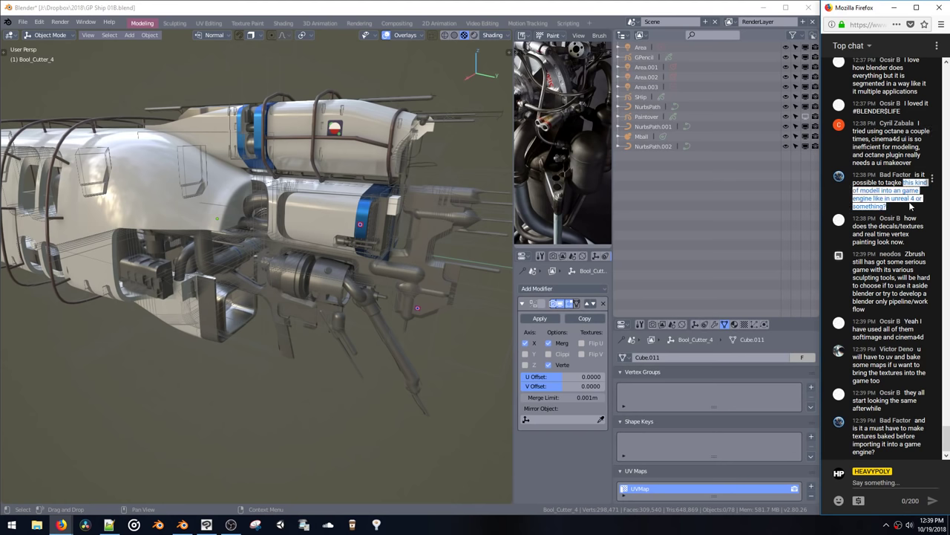
pyautogui.click(914, 205)
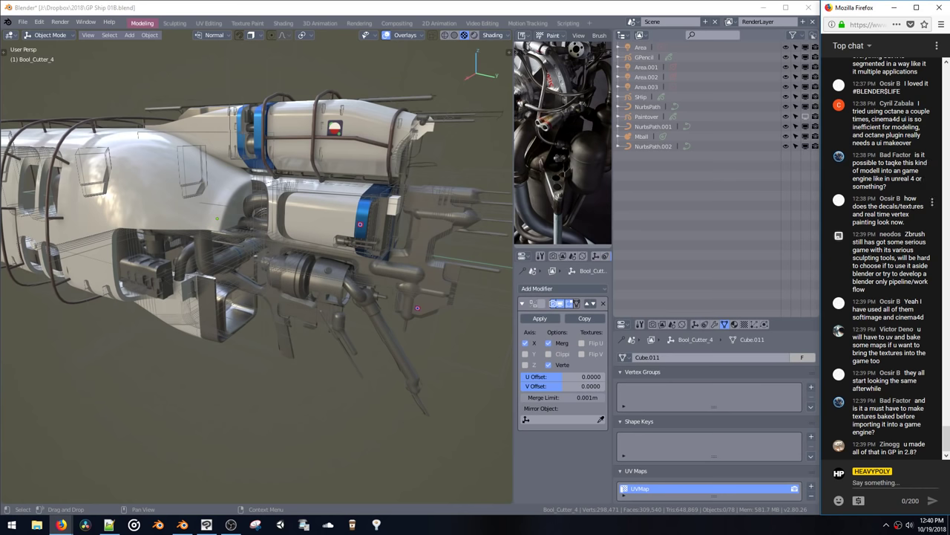
# Step: Make a linked duplicate of the red text-block decal on the hull's side and bring it over to the rear engines
pyautogui.click(347, 145)
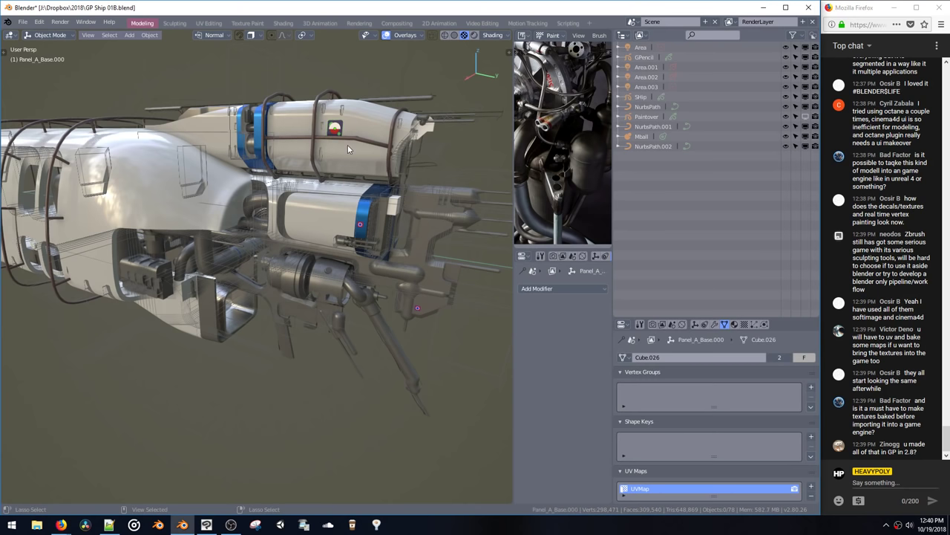
pyautogui.keyDown('shift'); pyautogui.click(349, 144); pyautogui.keyUp('shift')
pyautogui.press('KP_Decimal')
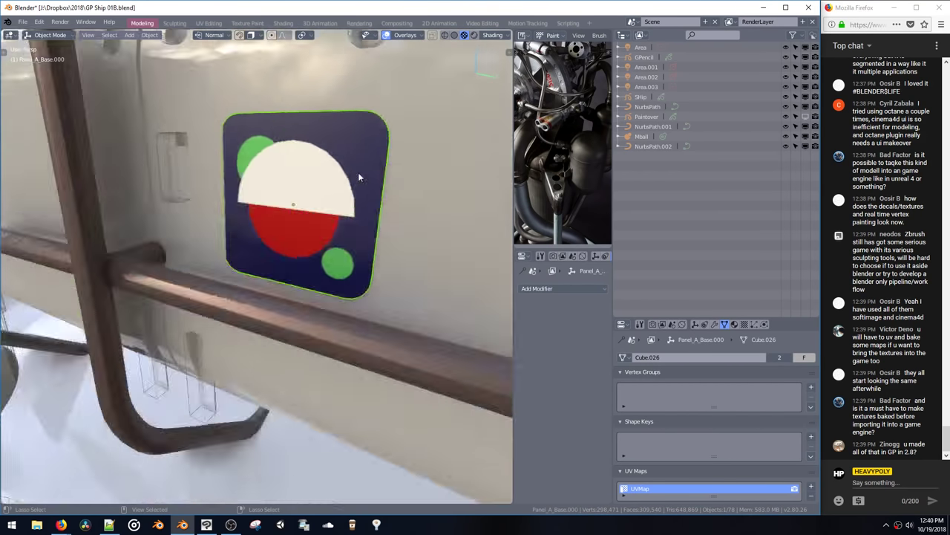
pyautogui.moveTo(357, 172); pyautogui.dragTo(265, 289, button='middle')
pyautogui.click(244, 284)
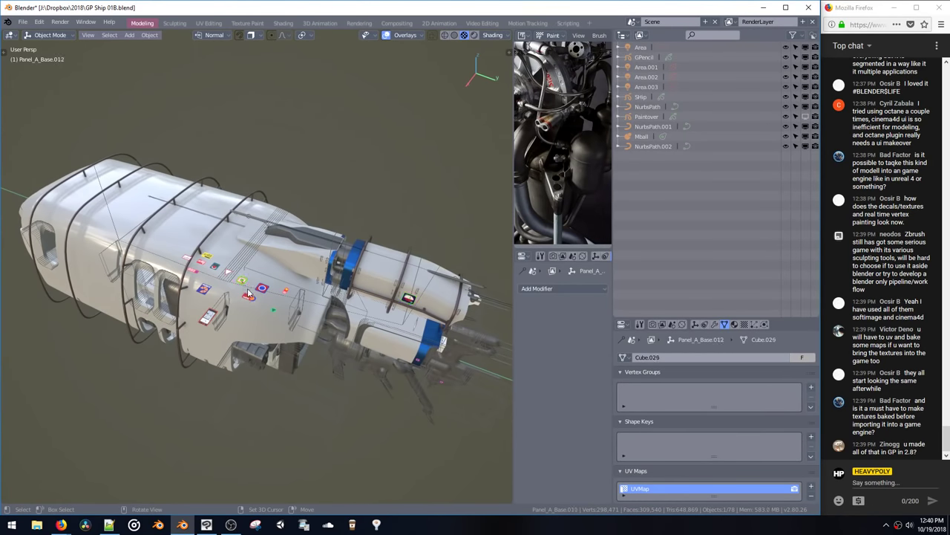
pyautogui.hotkey('alt', 'd')
pyautogui.click(401, 360)
# Step: Reposition the copied red decal onto the upper engine's side panel, ending with a move of about -0.0995, 0.0587, -0.111 m
pyautogui.scroll(2, 400, 315)
pyautogui.moveTo(401, 360); pyautogui.dragTo(371, 343, button='middle')
pyautogui.press('g')
pyautogui.click(415, 329)
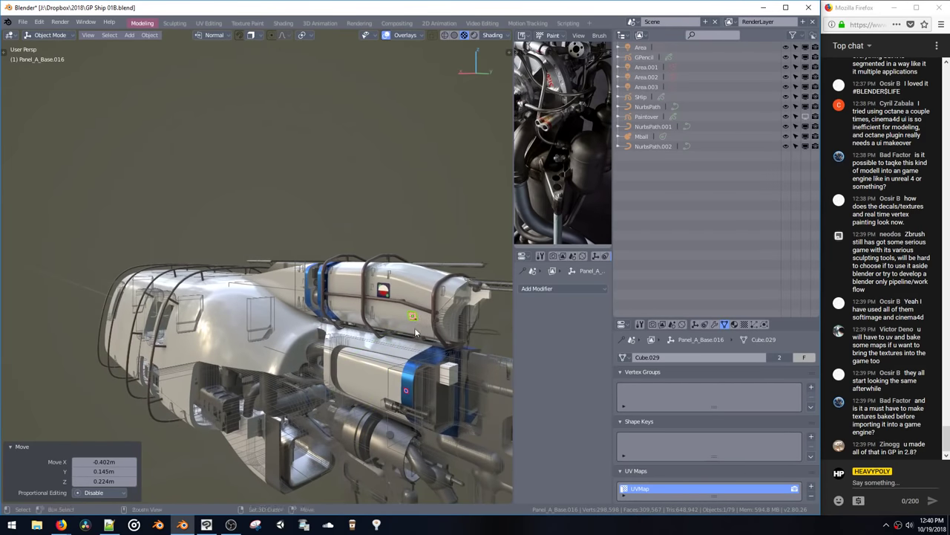
pyautogui.press('g')
pyautogui.click(428, 334)
pyautogui.press('KP_Decimal')
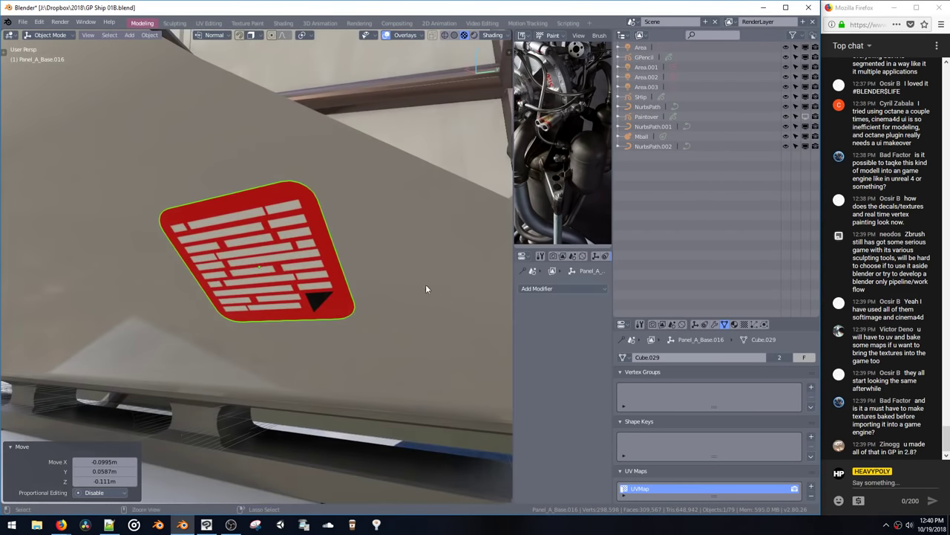
# Step: Shift the red decal 0.0815 m along Y toward the upper engine's rear
pyautogui.scroll(-6, 424, 288)
pyautogui.moveTo(425, 289); pyautogui.dragTo(341, 287, button='middle')
pyautogui.press('g')
pyautogui.moveTo(346, 287); pyautogui.dragTo(358, 273, button='middle')
pyautogui.click(387, 289)
# Step: Make a linked duplicate of the small teal decal from the decal cluster and bring it to the hull's rear side
pyautogui.scroll(-4, 387, 284)
pyautogui.scroll(-4, 228, 207)
pyautogui.scroll(5, 357, 272)
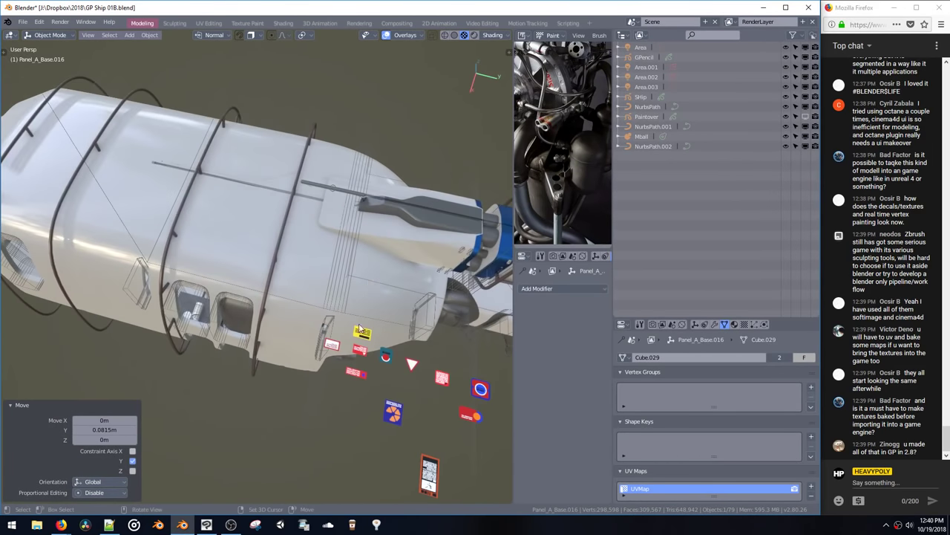
pyautogui.click(384, 358)
pyautogui.moveTo(383, 357); pyautogui.dragTo(261, 255, button='middle')
pyautogui.hotkey('alt', 'd')
pyautogui.click(309, 217)
pyautogui.press('g')
pyautogui.click(225, 231)
# Step: Place the small decal copy just above the engine bay opening on the hull's side, ending with a move of about 0.146, -0.27, 0.00971 m
pyautogui.moveTo(331, 267); pyautogui.dragTo(293, 281, button='middle')
pyautogui.press('g')
pyautogui.click(295, 287)
pyautogui.press('g')
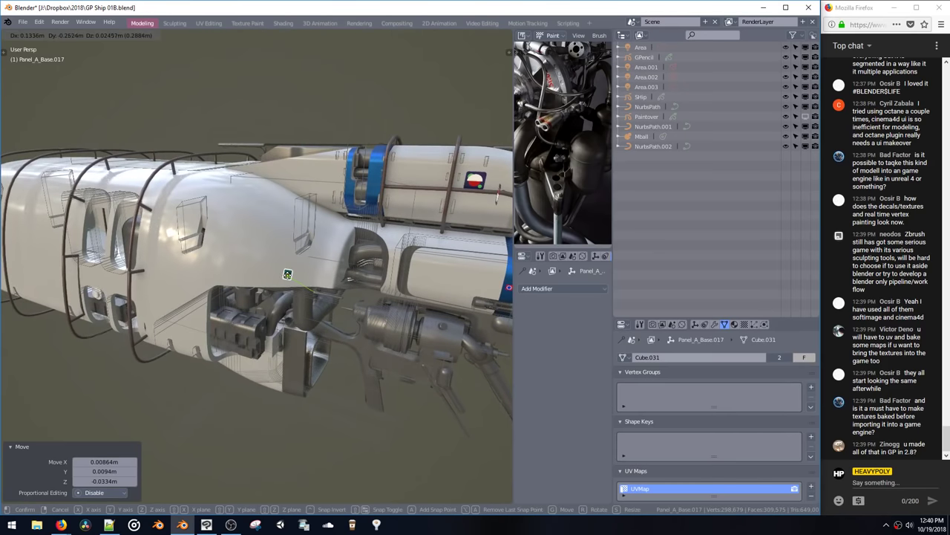
pyautogui.click(307, 291)
pyautogui.press('r')
pyautogui.press('r')
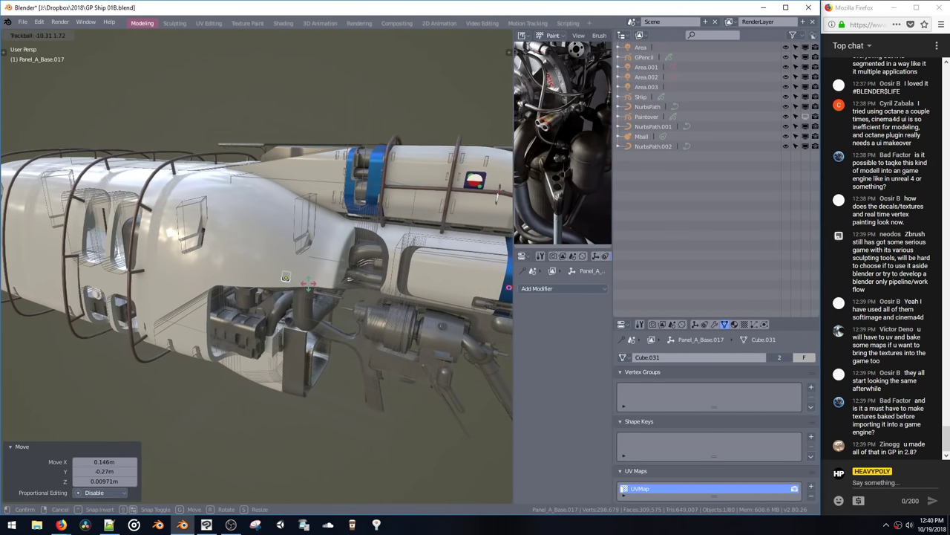
pyautogui.press('Escape')
# Step: Rotate the small decal copy by -8.62° and nudge it about -0.0082, 0.00895, 0.00732 m to align with the opening's edge
pyautogui.press('r')
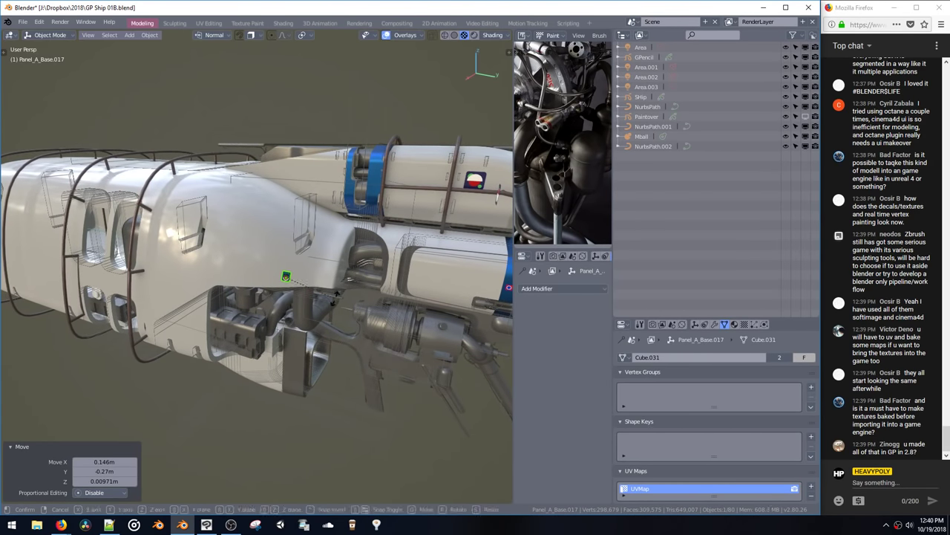
pyautogui.click(319, 286)
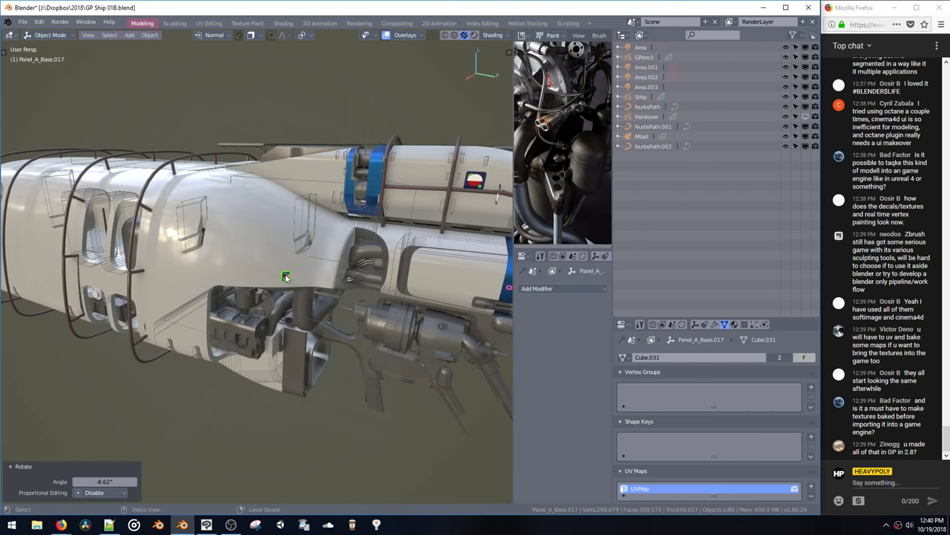
pyautogui.press('g')
pyautogui.click(289, 280)
# Step: Make a linked duplicate of the red, blue and orange decal on the lower hull side above the rear slots, offset -0.388, -0.854, -2.02 m
pyautogui.moveTo(288, 277); pyautogui.dragTo(329, 302, button='middle')
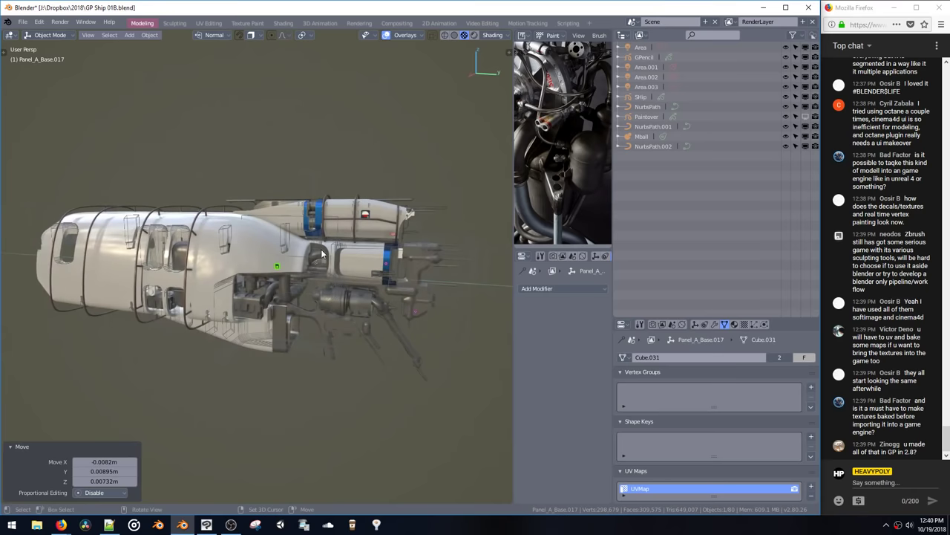
pyautogui.moveTo(321, 255); pyautogui.dragTo(245, 285, button='middle')
pyautogui.click(212, 256)
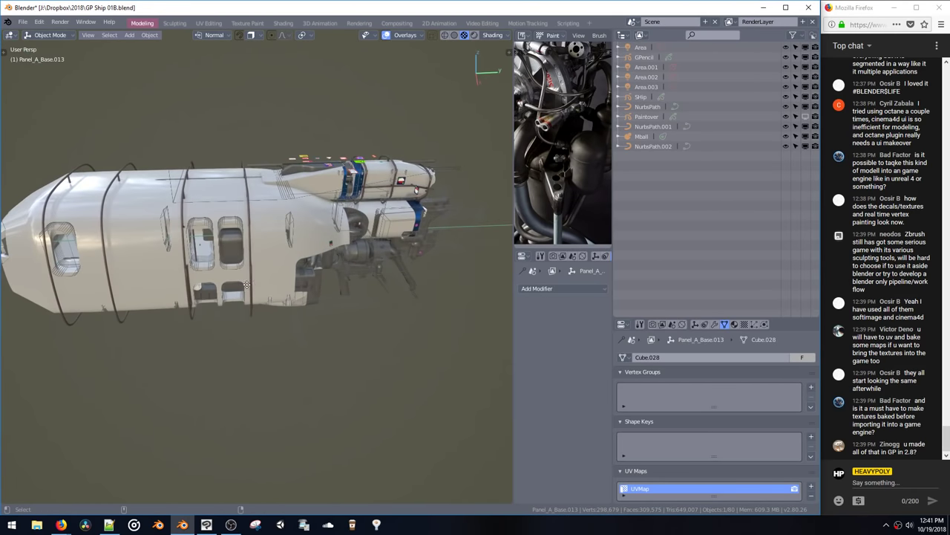
pyautogui.hotkey('alt', 'd')
pyautogui.click(276, 295)
pyautogui.keyDown('ctrl'); pyautogui.keyDown('shift'); pyautogui.middleClick(268, 302); pyautogui.keyUp('shift'); pyautogui.keyUp('ctrl')
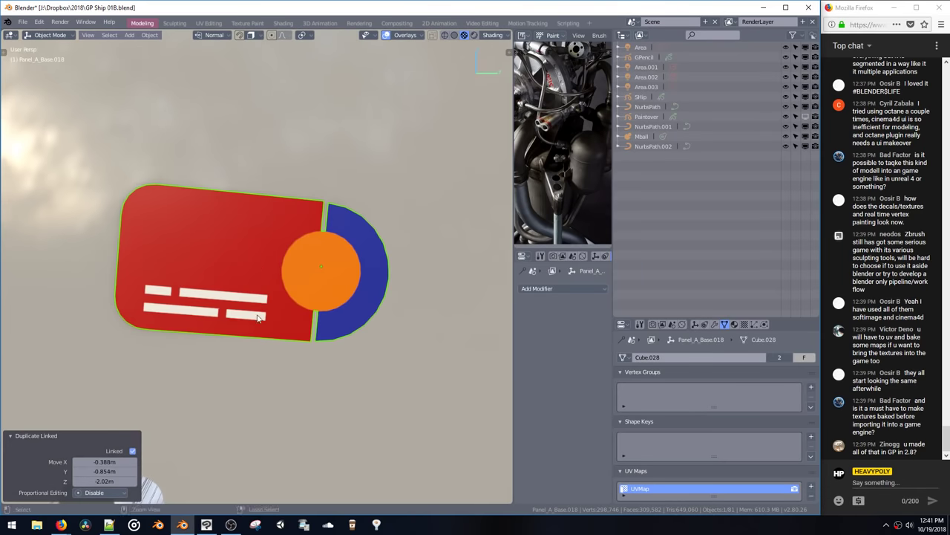
# Step: Rotate the red, blue and orange decal copy by -4.63° to level it with the hull
pyautogui.press('KP_Divide')
pyautogui.press('r')
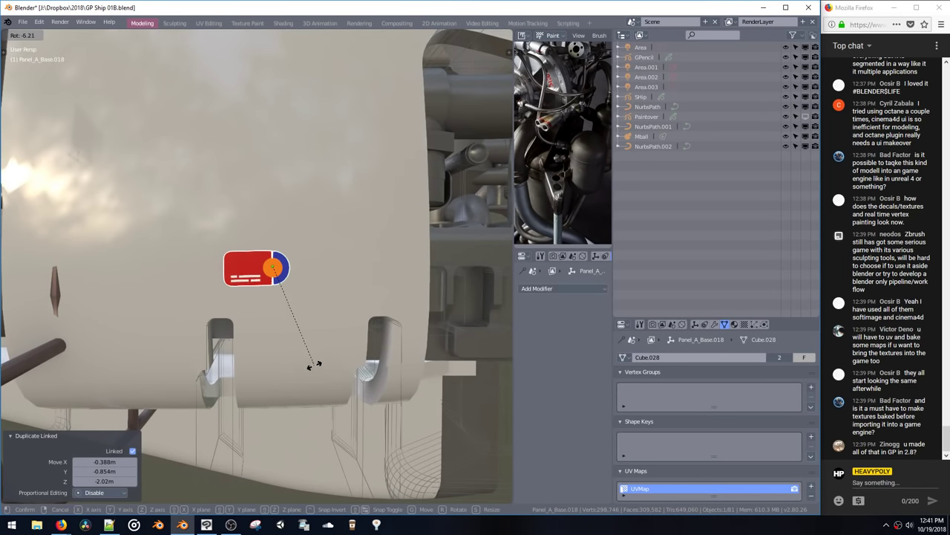
pyautogui.click(324, 324)
pyautogui.moveTo(325, 325); pyautogui.dragTo(372, 211, button='middle')
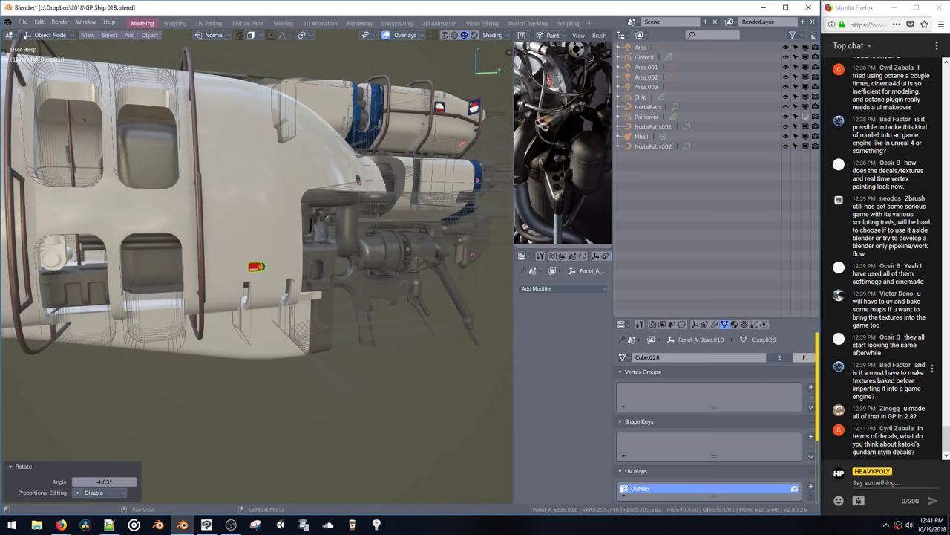
# Step: Read the live chat comments about baking UV maps for games and about sculpting tools
pyautogui.moveTo(865, 345); pyautogui.dragTo(863, 353)
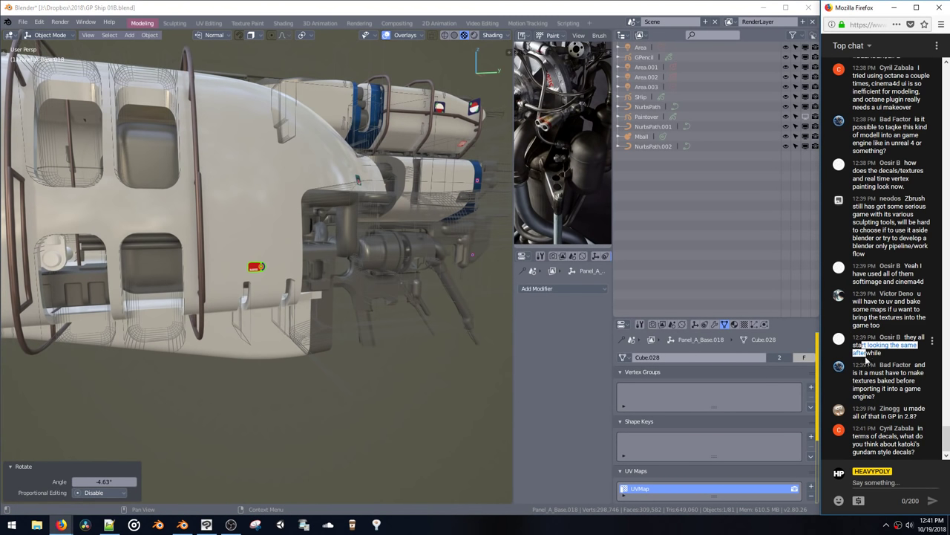
pyautogui.click(866, 352)
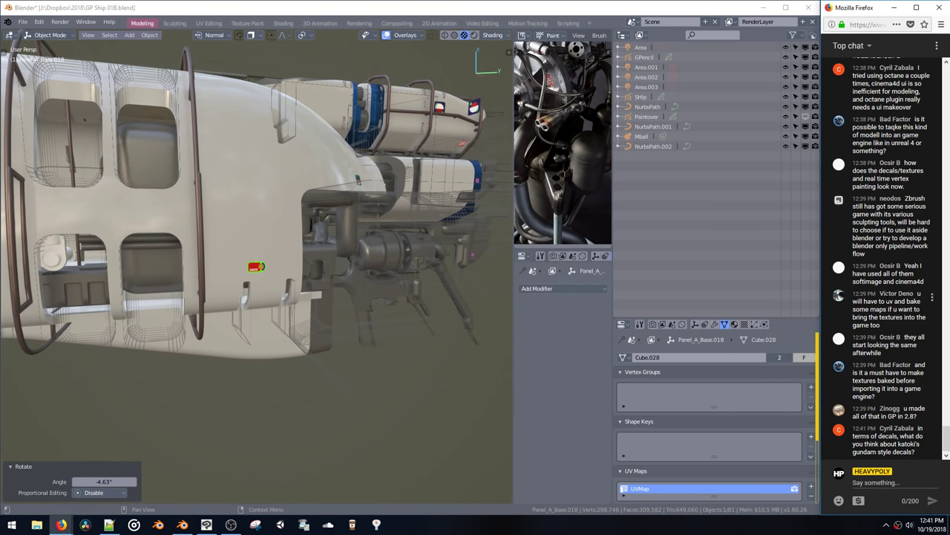
pyautogui.moveTo(866, 301); pyautogui.dragTo(879, 325)
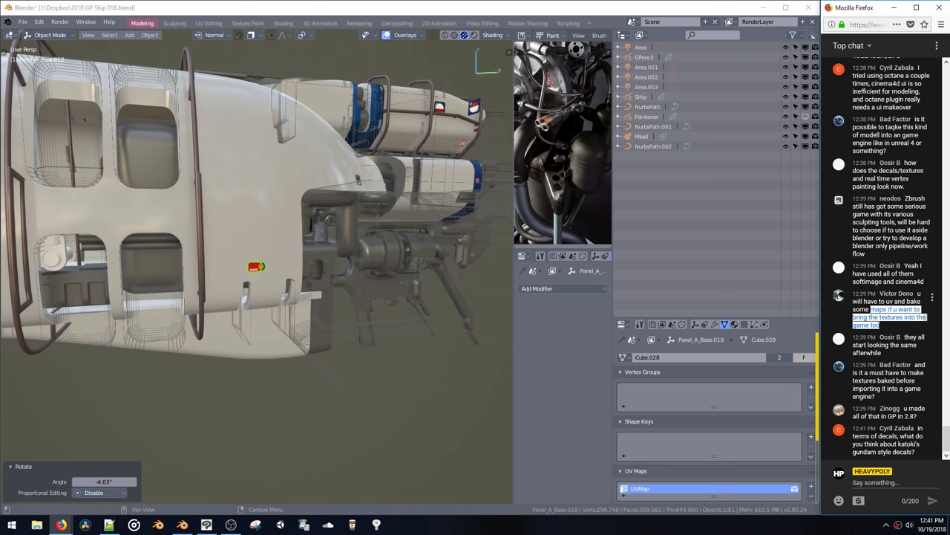
pyautogui.click(876, 306)
pyautogui.moveTo(876, 281)
pyautogui.mouseDown()
pyautogui.moveTo(867, 274)
pyautogui.moveTo(872, 282)
pyautogui.mouseUp()
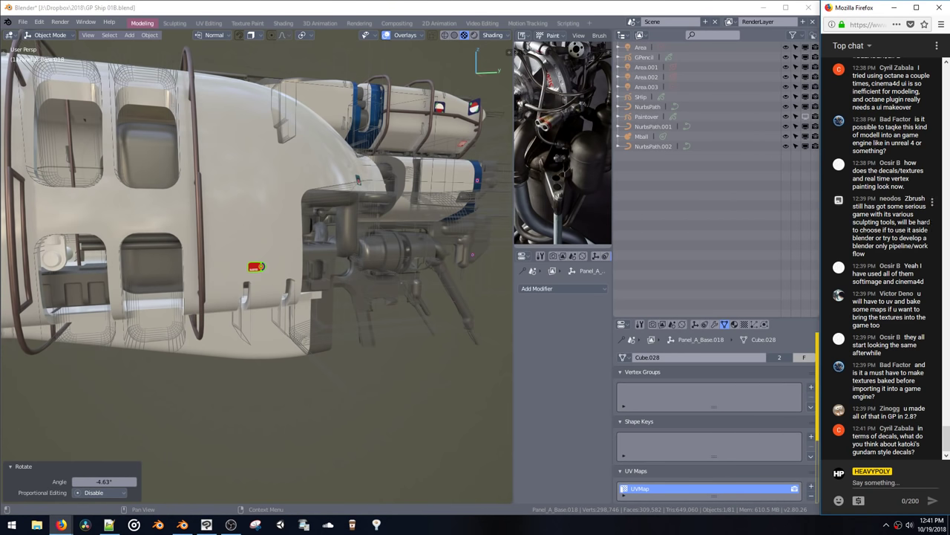
pyautogui.moveTo(863, 206); pyautogui.dragTo(898, 179)
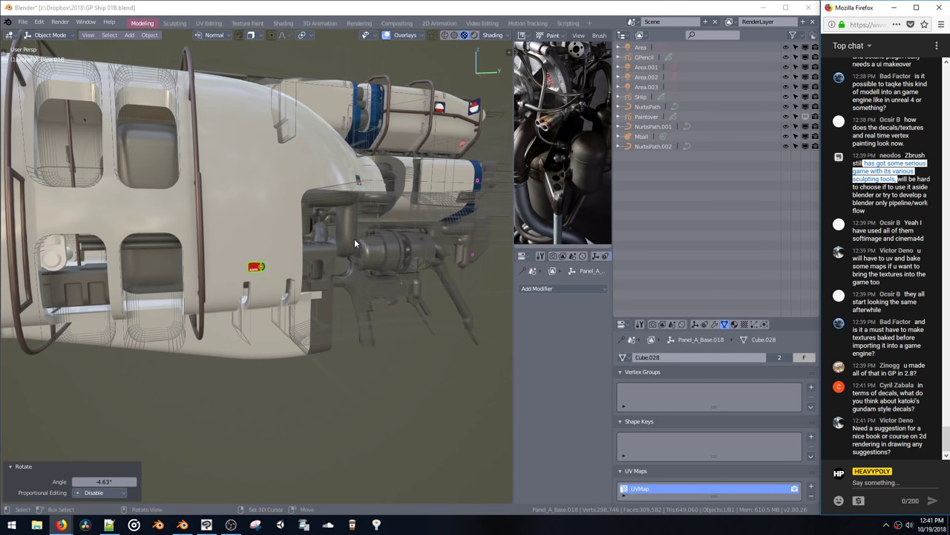
# Step: Deselect the decal by selecting the engine part in the hull's bay, and save the ship file
pyautogui.click(319, 255)
pyautogui.moveTo(319, 256); pyautogui.dragTo(237, 237, button='middle')
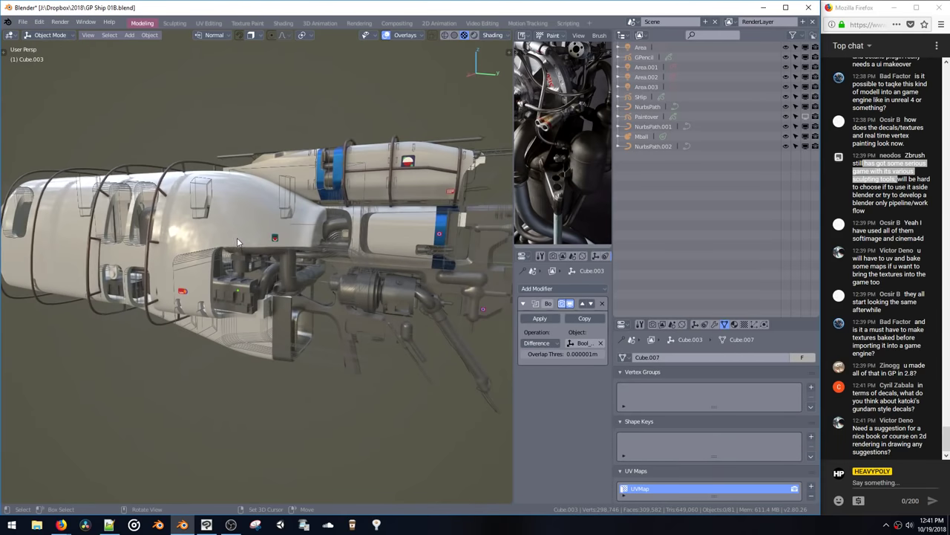
pyautogui.hotkey('ctrl', 's')
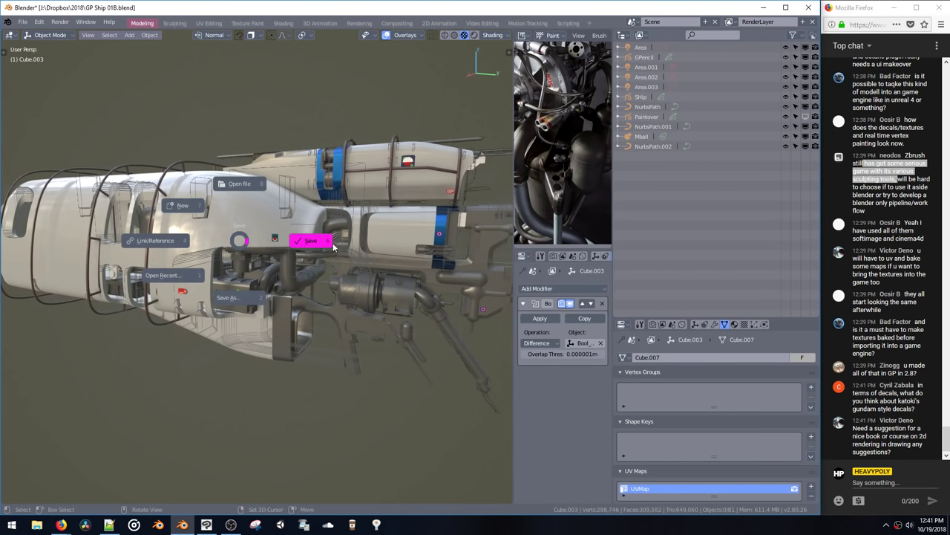
pyautogui.click(305, 239)
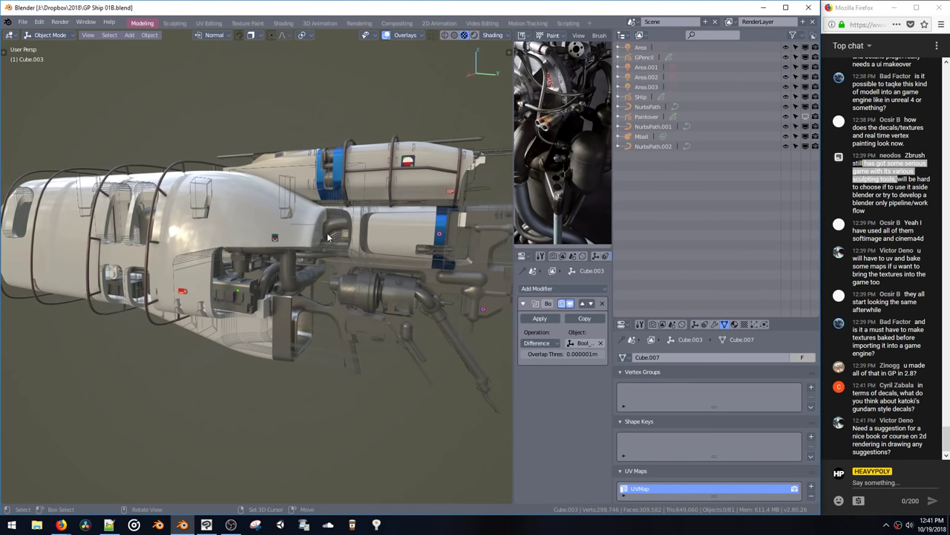
pyautogui.click(398, 230)
pyautogui.moveTo(398, 231); pyautogui.dragTo(375, 260, button='middle')
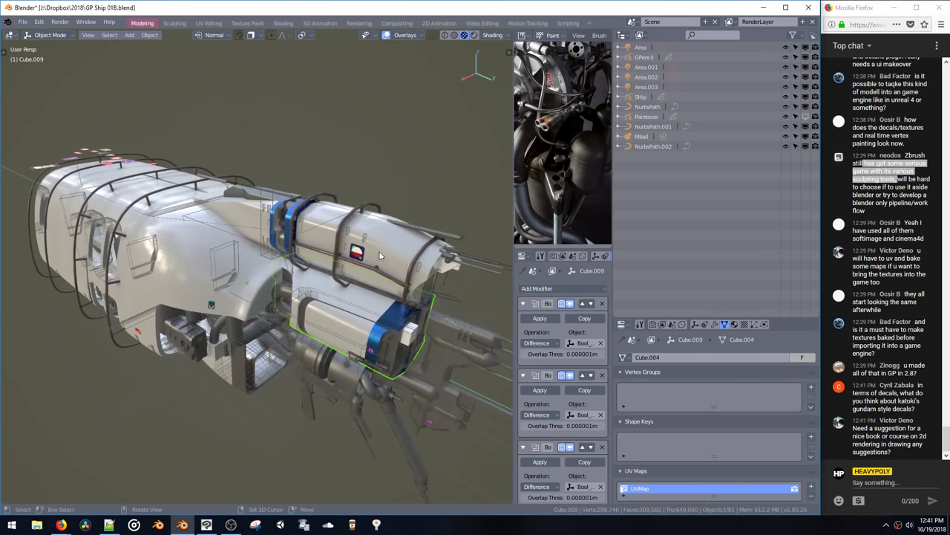
pyautogui.click(341, 255)
pyautogui.click(365, 308)
pyautogui.moveTo(365, 308); pyautogui.dragTo(275, 312, button='middle')
pyautogui.click(277, 309)
pyautogui.click(276, 312)
pyautogui.click(280, 312)
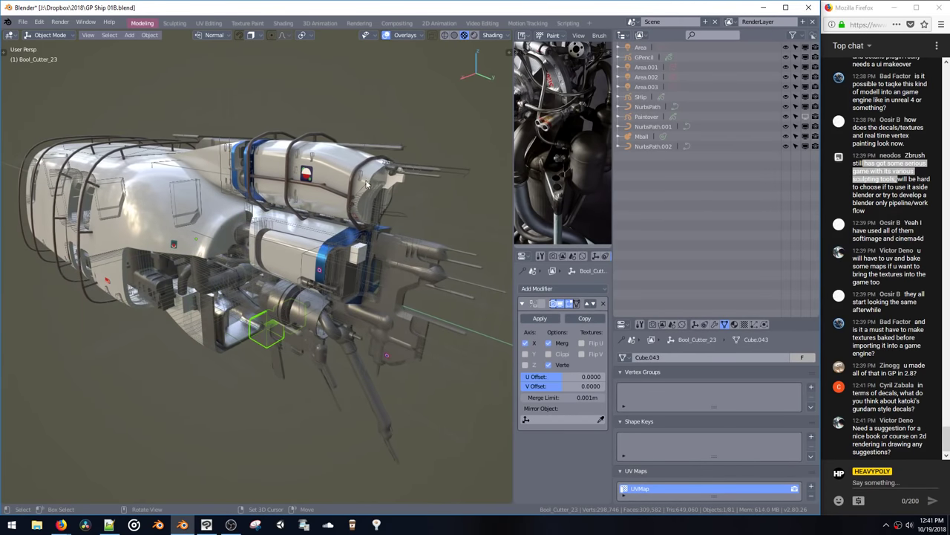
# Step: Select the upper engine housing and switch it to Sculpt Mode, working close to its rear side
pyautogui.click(338, 178)
pyautogui.moveTo(340, 194)
pyautogui.mouseDown(button='middle')
pyautogui.moveTo(375, 224)
pyautogui.moveTo(325, 204)
pyautogui.mouseUp(button='middle')
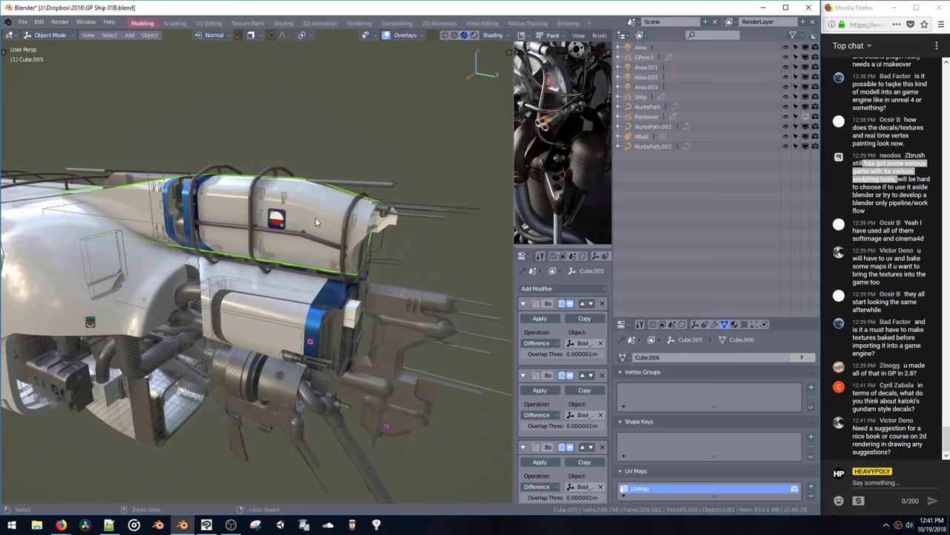
pyautogui.hotkey('ctrl', 'Tab')
pyautogui.click(365, 221)
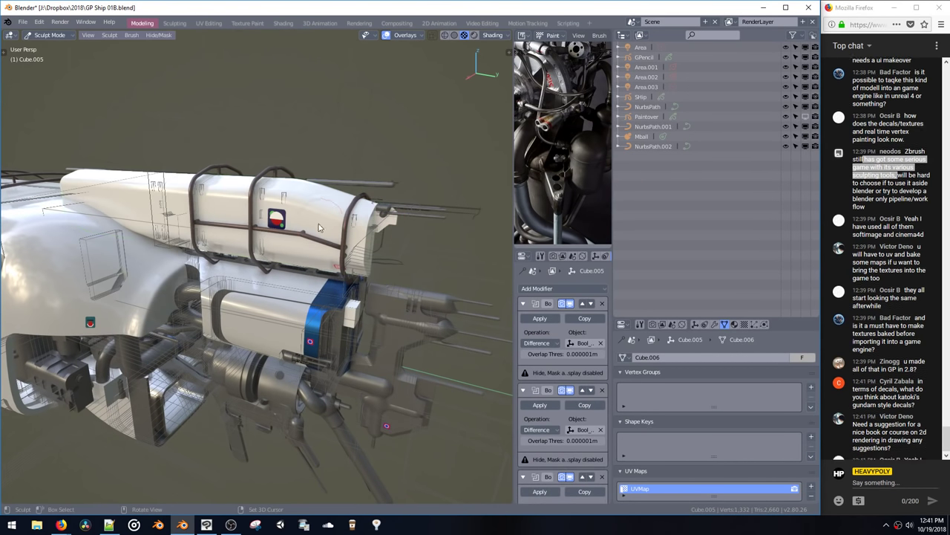
pyautogui.scroll(6, 312, 215)
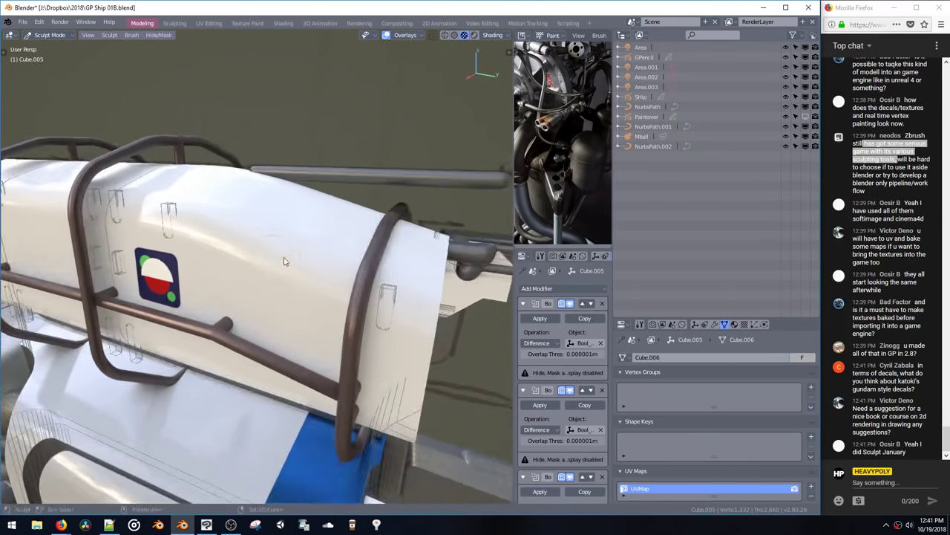
pyautogui.scroll(2, 286, 256)
# Step: Sculpt a large rounded bulge with the Blob brush on the upper engine housing between the flag decal and the rear pipe hoop
pyautogui.moveTo(248, 257)
pyautogui.mouseDown()
pyautogui.moveTo(307, 244)
pyautogui.moveTo(286, 224)
pyautogui.moveTo(305, 219)
pyautogui.moveTo(327, 260)
pyautogui.moveTo(292, 208)
pyautogui.moveTo(305, 245)
pyautogui.moveTo(335, 275)
pyautogui.mouseUp()
pyautogui.press('t')
pyautogui.click(33, 106)
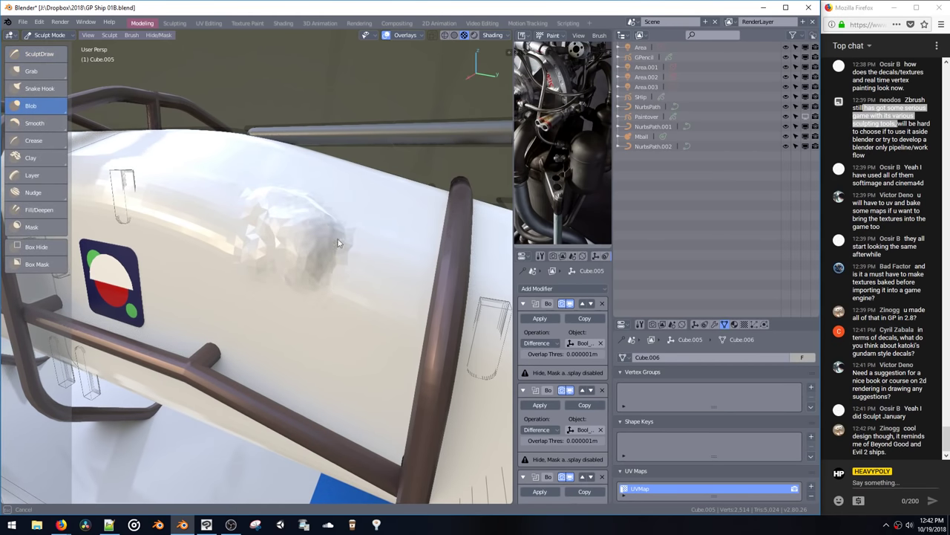
pyautogui.press('f')
pyautogui.click(365, 276)
pyautogui.moveTo(305, 242)
pyautogui.mouseDown()
pyautogui.moveTo(335, 276)
pyautogui.moveTo(352, 230)
pyautogui.moveTo(343, 228)
pyautogui.mouseUp()
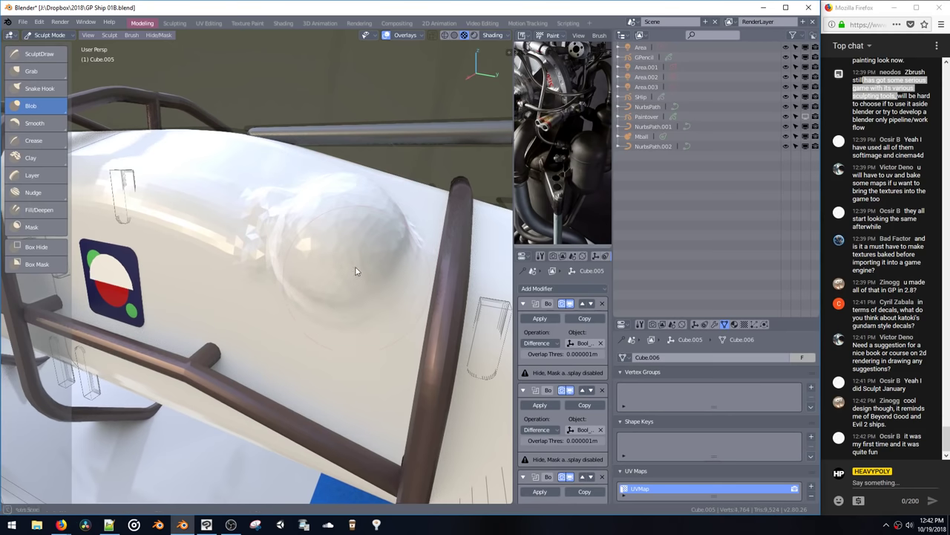
pyautogui.moveTo(358, 272); pyautogui.dragTo(378, 240, button='middle')
pyautogui.moveTo(380, 238); pyautogui.dragTo(435, 227)
pyautogui.moveTo(434, 227); pyautogui.dragTo(341, 228, button='middle')
pyautogui.moveTo(323, 227); pyautogui.dragTo(324, 235)
pyautogui.moveTo(208, 252)
pyautogui.mouseDown()
pyautogui.moveTo(186, 261)
pyautogui.moveTo(196, 246)
pyautogui.moveTo(226, 258)
pyautogui.moveTo(273, 244)
pyautogui.mouseUp()
# Step: Resize the Blob brush to 52 px and sculpt a small bump with a vertical streak near the housing's rear edge
pyautogui.moveTo(273, 244)
pyautogui.mouseDown(button='middle')
pyautogui.moveTo(298, 295)
pyautogui.moveTo(292, 327)
pyautogui.moveTo(376, 216)
pyautogui.mouseUp(button='middle')
pyautogui.press('f')
pyautogui.click(260, 347)
pyautogui.moveTo(376, 216)
pyautogui.mouseDown()
pyautogui.moveTo(376, 198)
pyautogui.moveTo(404, 219)
pyautogui.moveTo(398, 379)
pyautogui.moveTo(387, 417)
pyautogui.moveTo(382, 245)
pyautogui.mouseUp()
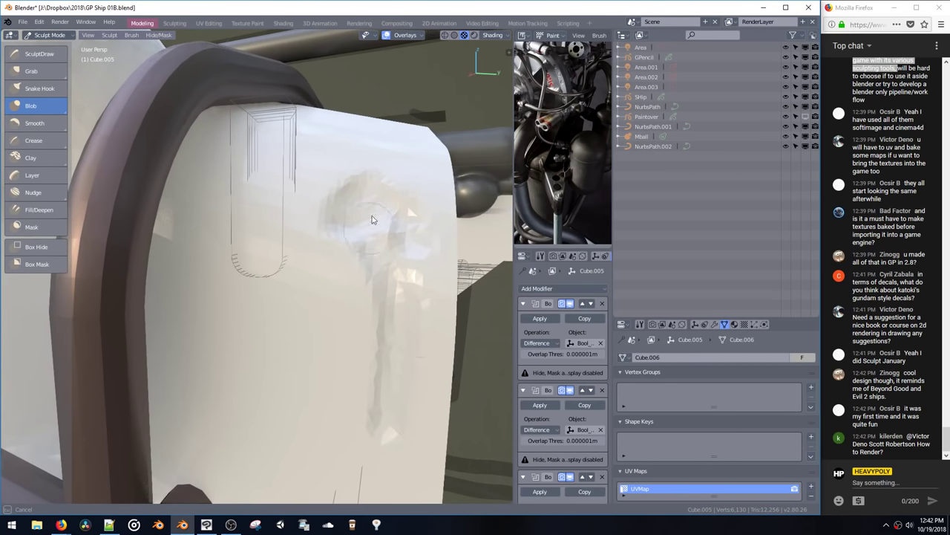
pyautogui.moveTo(388, 311); pyautogui.dragTo(335, 291, button='middle')
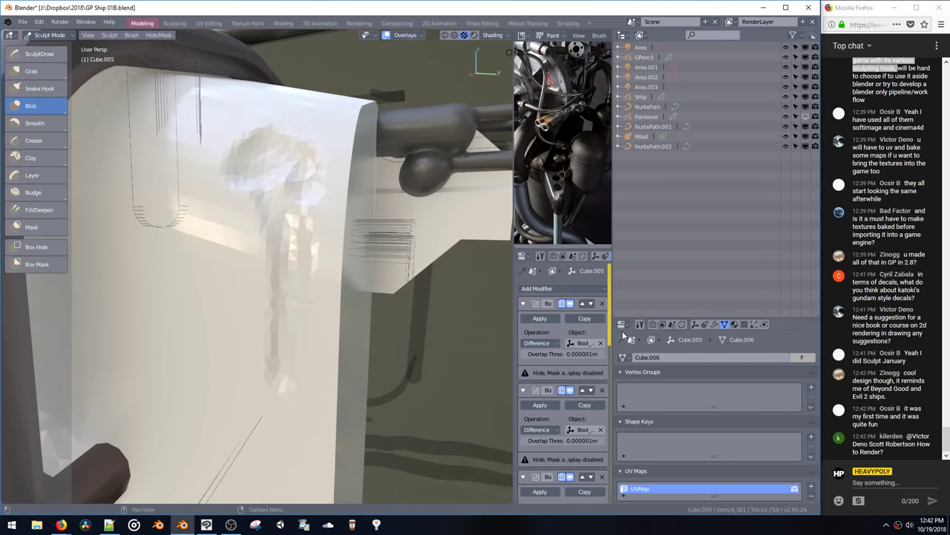
# Step: Set the Dyntopo detail size to 8.31 px in the sculpt brush settings
pyautogui.click(655, 326)
pyautogui.click(641, 324)
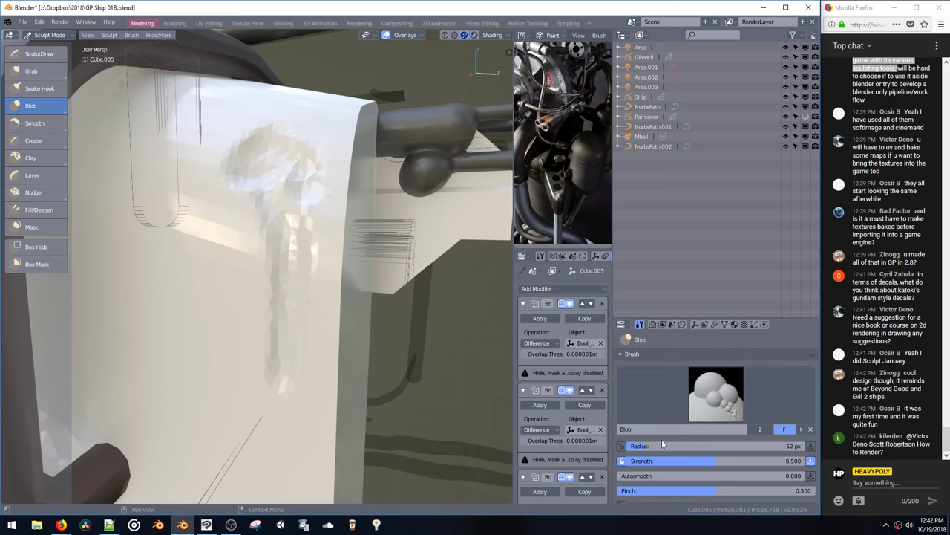
pyautogui.scroll(-5, 662, 439)
pyautogui.click(620, 463)
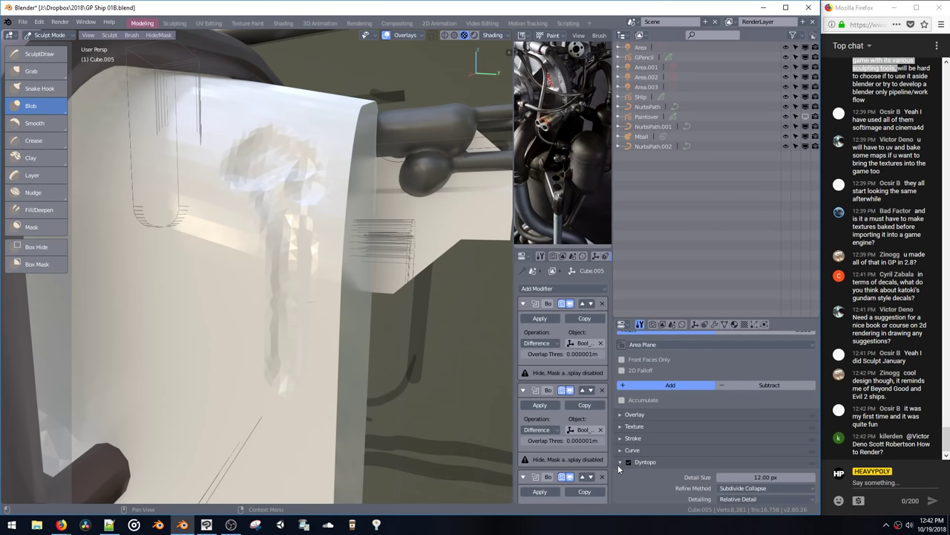
pyautogui.scroll(-2, 654, 430)
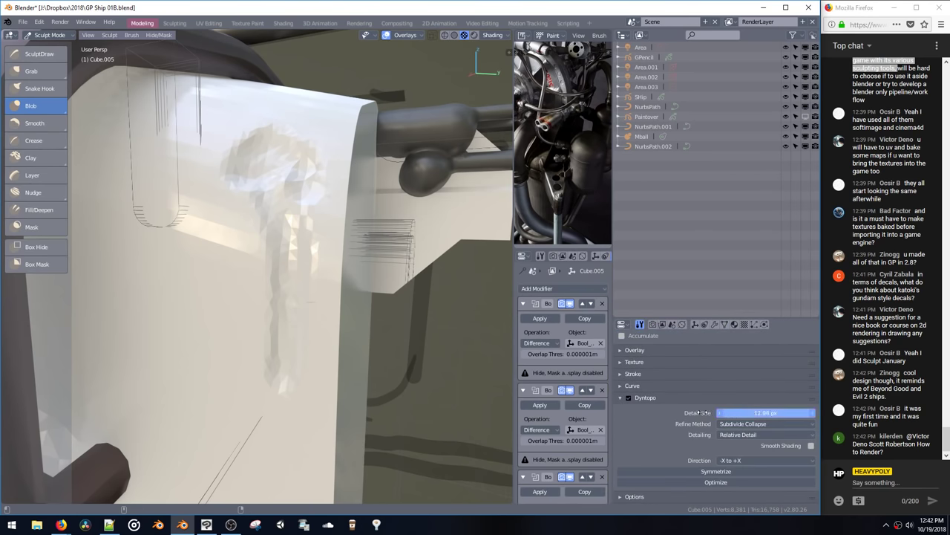
pyautogui.moveTo(371, 373); pyautogui.dragTo(398, 377)
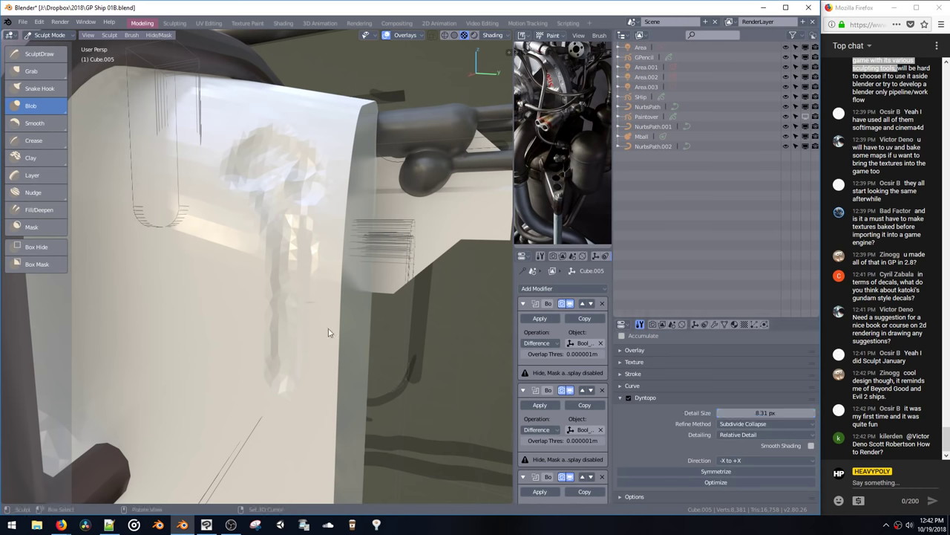
# Step: Sculpt additional raised vertical streaks with the Blob brush on the housing's rear end, undoing one stroke along the way
pyautogui.moveTo(289, 232)
pyautogui.mouseDown()
pyautogui.moveTo(298, 239)
pyautogui.moveTo(315, 144)
pyautogui.moveTo(262, 104)
pyautogui.moveTo(198, 412)
pyautogui.mouseUp()
pyautogui.hotkey('ctrl', 'z')
pyautogui.moveTo(208, 467); pyautogui.dragTo(239, 471)
# Step: Define the streaks on the housing's rear end with Crease brush strokes
pyautogui.hotkey('shift', 'c')
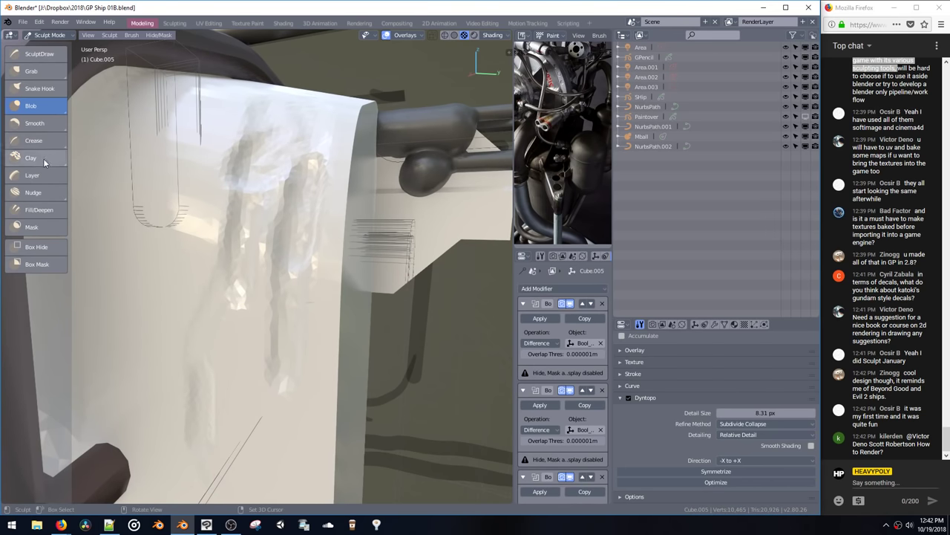
pyautogui.moveTo(237, 325); pyautogui.dragTo(229, 301)
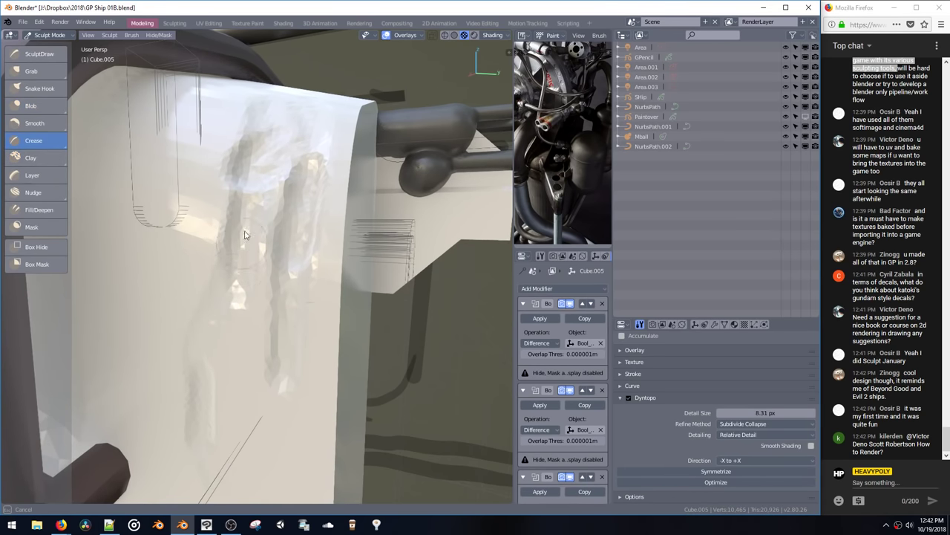
pyautogui.moveTo(246, 234)
pyautogui.mouseDown()
pyautogui.moveTo(255, 170)
pyautogui.moveTo(288, 139)
pyautogui.moveTo(298, 144)
pyautogui.mouseUp()
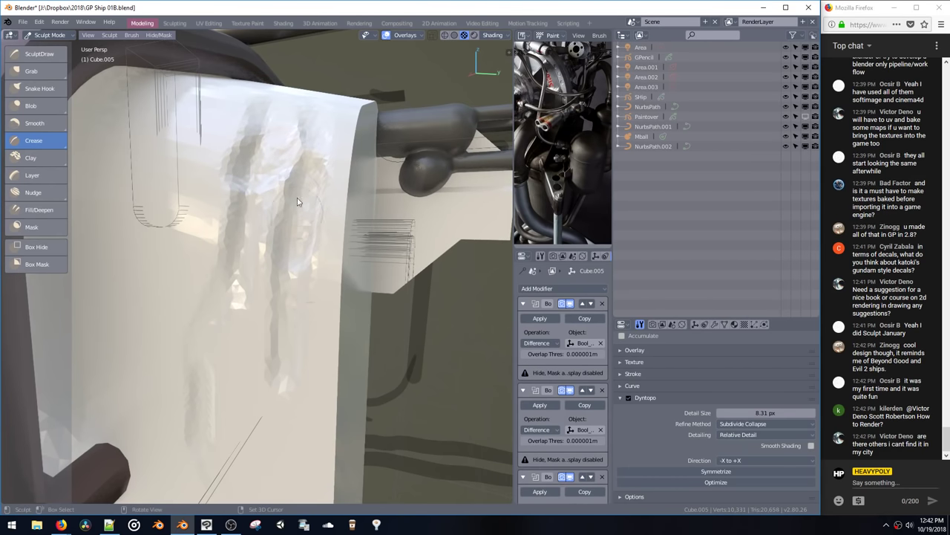
# Step: Crease the large bulge's edge and the surface below it, and return the housing to Object Mode
pyautogui.moveTo(300, 205)
pyautogui.mouseDown(button='middle')
pyautogui.moveTo(275, 203)
pyautogui.moveTo(286, 205)
pyautogui.moveTo(277, 283)
pyautogui.mouseUp(button='middle')
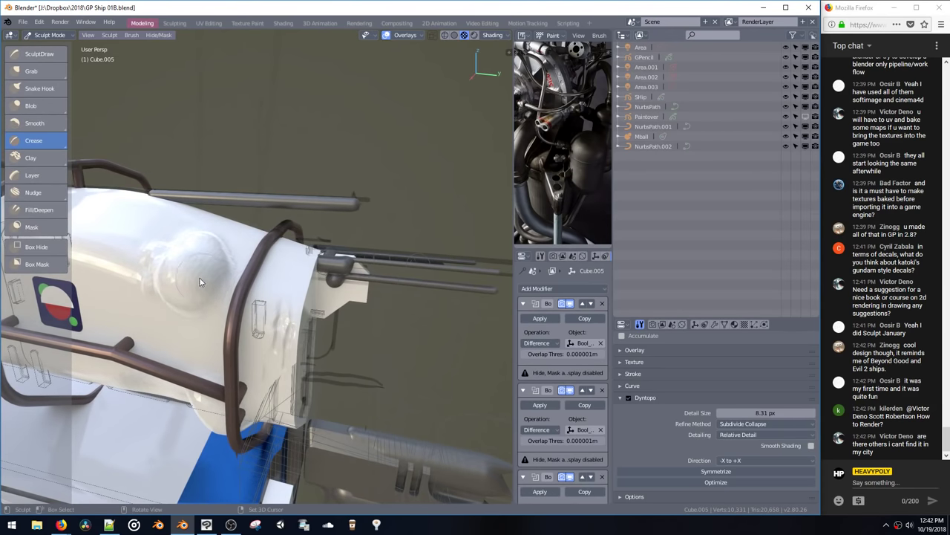
pyautogui.moveTo(201, 281)
pyautogui.keyDown('ctrl'); pyautogui.mouseDown(button='middle')
pyautogui.moveTo(218, 242)
pyautogui.moveTo(279, 248)
pyautogui.mouseUp(button='middle'); pyautogui.keyUp('ctrl')
pyautogui.moveTo(278, 248); pyautogui.dragTo(313, 283)
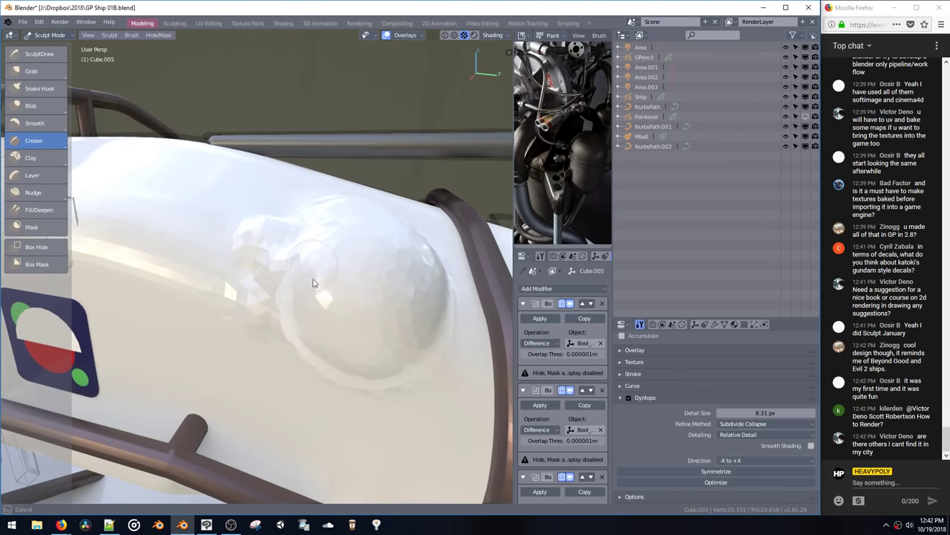
pyautogui.moveTo(318, 282)
pyautogui.mouseDown(button='middle')
pyautogui.moveTo(321, 263)
pyautogui.moveTo(328, 290)
pyautogui.mouseUp(button='middle')
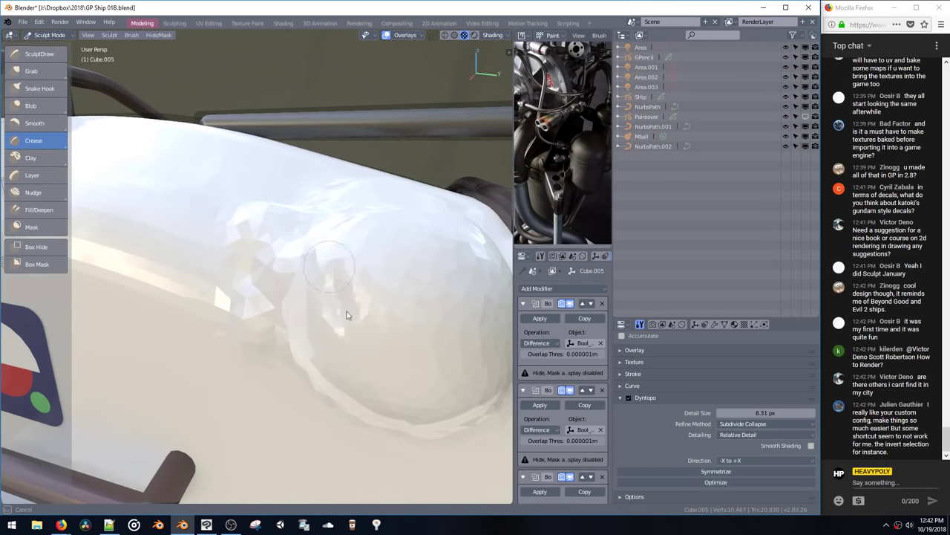
pyautogui.moveTo(384, 415); pyautogui.dragTo(356, 359, button='middle')
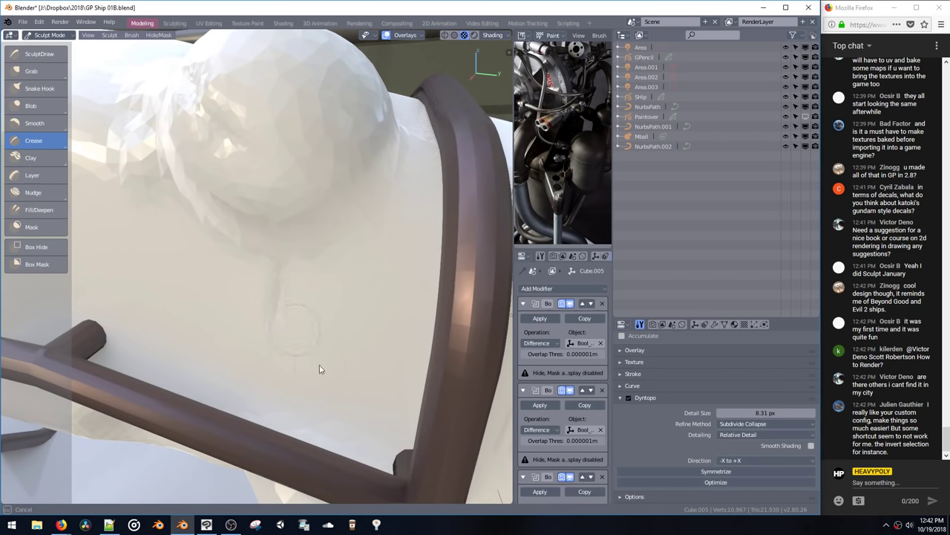
pyautogui.keyDown('ctrl'); pyautogui.moveTo(331, 307); pyautogui.dragTo(332, 231, button='middle'); pyautogui.keyUp('ctrl')
pyautogui.hotkey('ctrl', 'space')
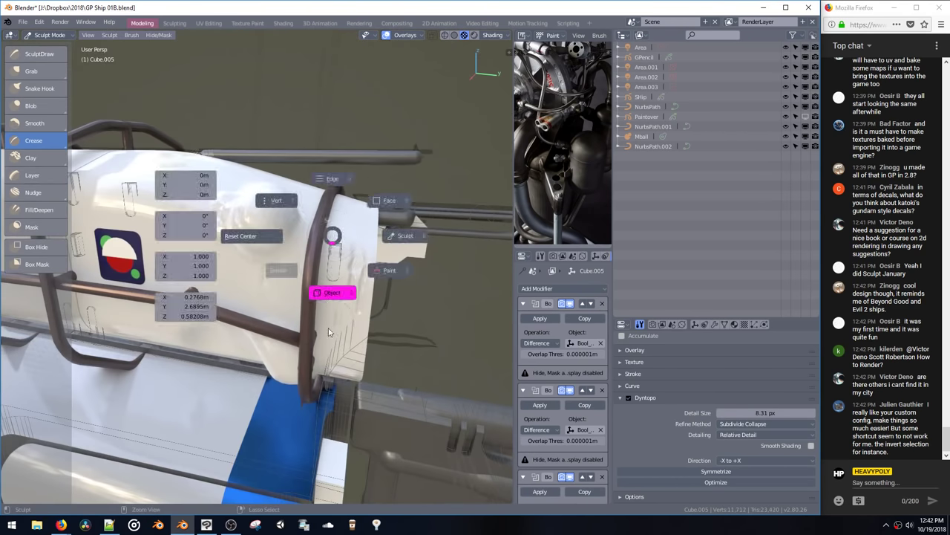
pyautogui.click(332, 292)
# Step: Try moving the boolean cutter at the upper engine's rear along Y, first by -0.0264 m and again, and undo both moves
pyautogui.moveTo(331, 290)
pyautogui.mouseDown(button='middle')
pyautogui.moveTo(324, 306)
pyautogui.moveTo(313, 281)
pyautogui.moveTo(322, 282)
pyautogui.mouseUp(button='middle')
pyautogui.click(309, 281)
pyautogui.press('g')
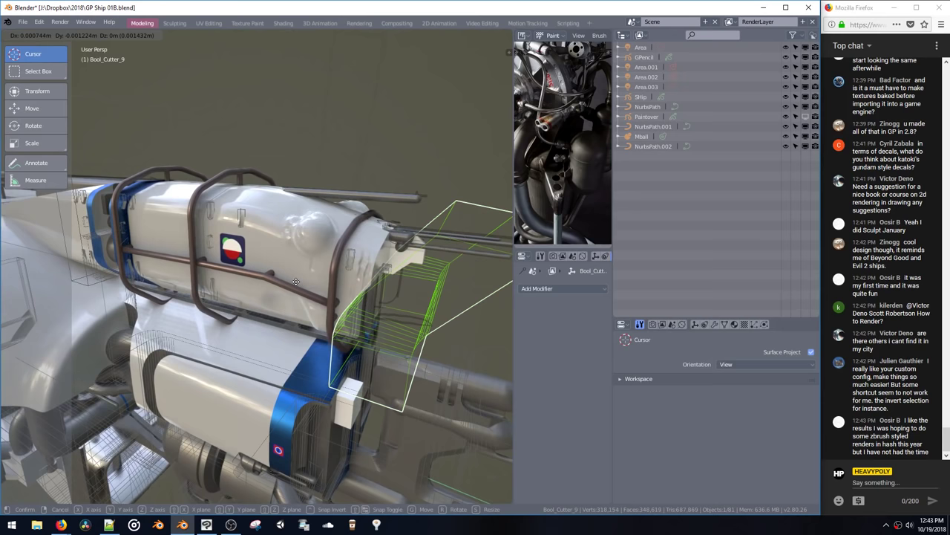
pyautogui.press('y')
pyautogui.click(297, 290)
pyautogui.moveTo(297, 290); pyautogui.dragTo(295, 280, button='middle')
pyautogui.press('g')
pyautogui.press('y')
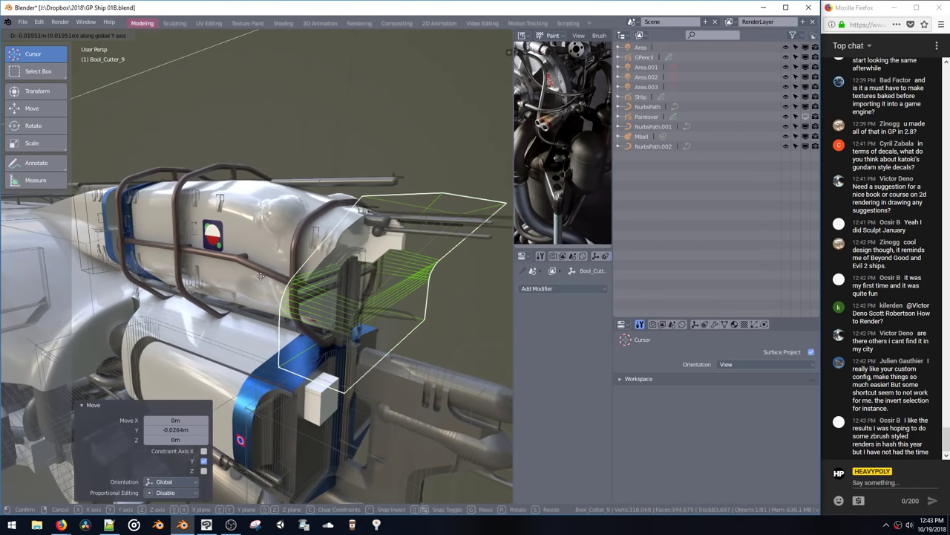
pyautogui.click(254, 279)
pyautogui.moveTo(253, 279); pyautogui.dragTo(313, 271, button='middle')
pyautogui.hotkey('ctrl', 'z')
pyautogui.hotkey('ctrl', 'z')
# Step: Examine the sculpted engine housing's mesh in edge editing and return to Object Mode
pyautogui.click(309, 267)
pyautogui.press('space')
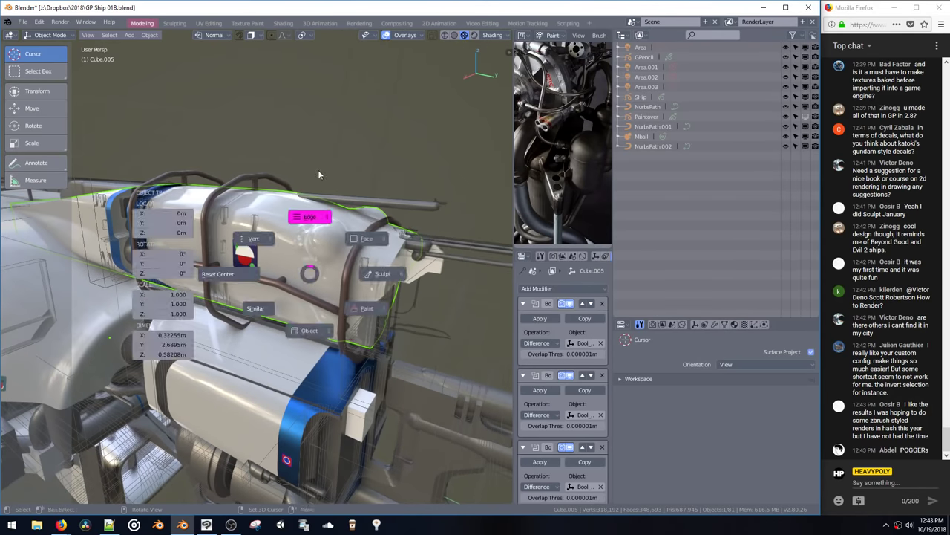
pyautogui.moveTo(303, 215); pyautogui.dragTo(297, 250, button='middle')
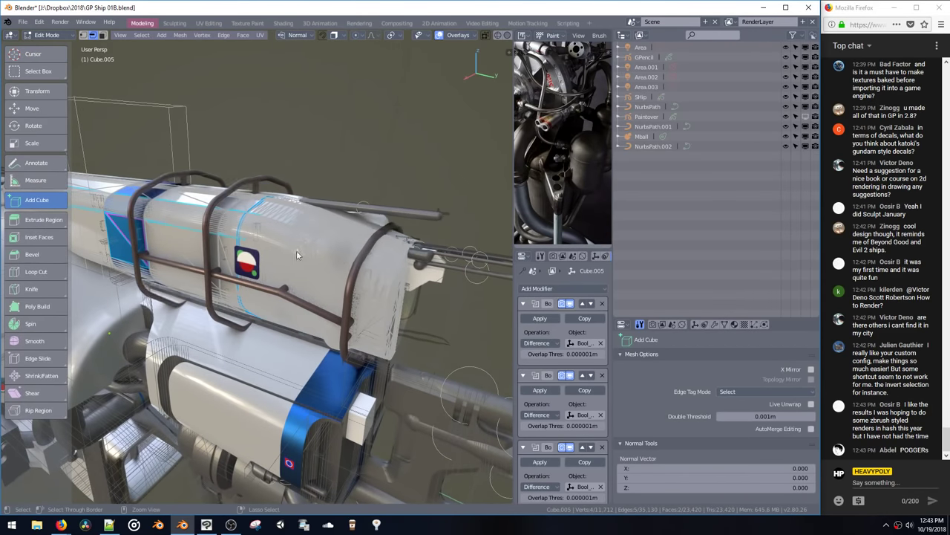
pyautogui.hotkey('ctrl', 'Tab')
pyautogui.click(290, 304)
# Step: Try creasing the main hull's upper edge in Sculpt Mode with Crease brush strokes, and return the hull to Object Mode
pyautogui.moveTo(257, 296); pyautogui.dragTo(381, 242, button='middle')
pyautogui.click(177, 248)
pyautogui.keyDown('shift'); pyautogui.moveTo(176, 251); pyautogui.dragTo(320, 229, button='middle'); pyautogui.keyUp('shift')
pyautogui.hotkey('ctrl', 'Tab')
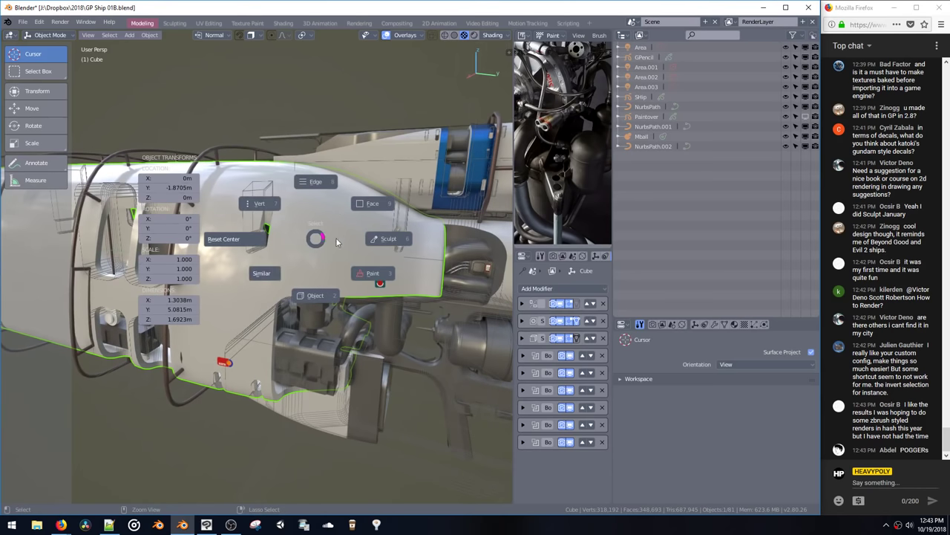
pyautogui.click(367, 245)
pyautogui.moveTo(305, 229); pyautogui.dragTo(297, 194)
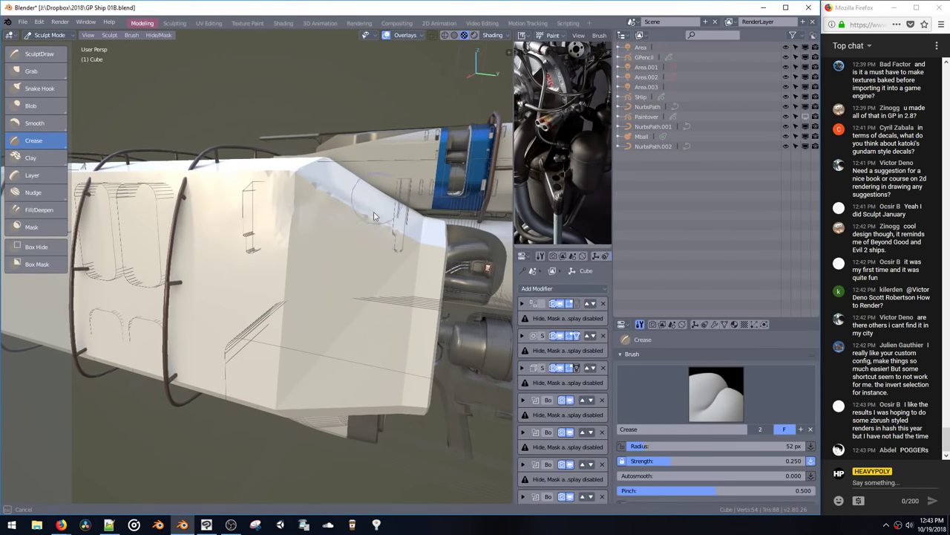
pyautogui.moveTo(374, 216); pyautogui.dragTo(215, 178, button='middle')
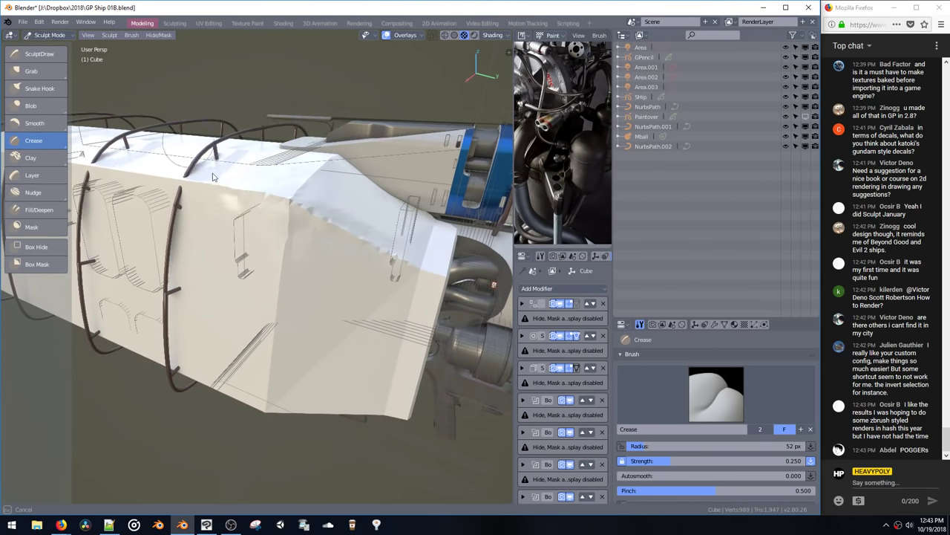
pyautogui.hotkey('ctrl', 'Tab')
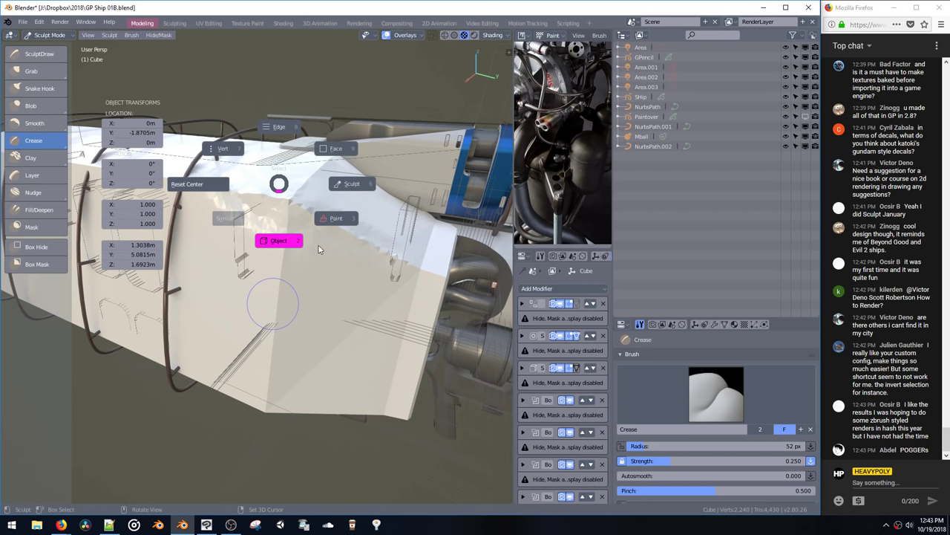
pyautogui.click(281, 238)
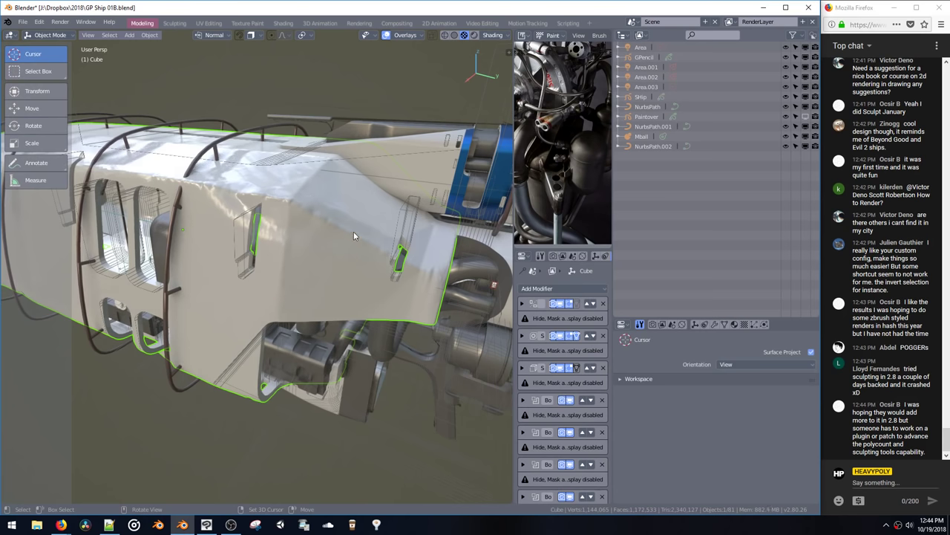
# Step: Revert GP Ship 01B.blend to its last saved version
pyautogui.moveTo(354, 231); pyautogui.dragTo(324, 272, button='middle')
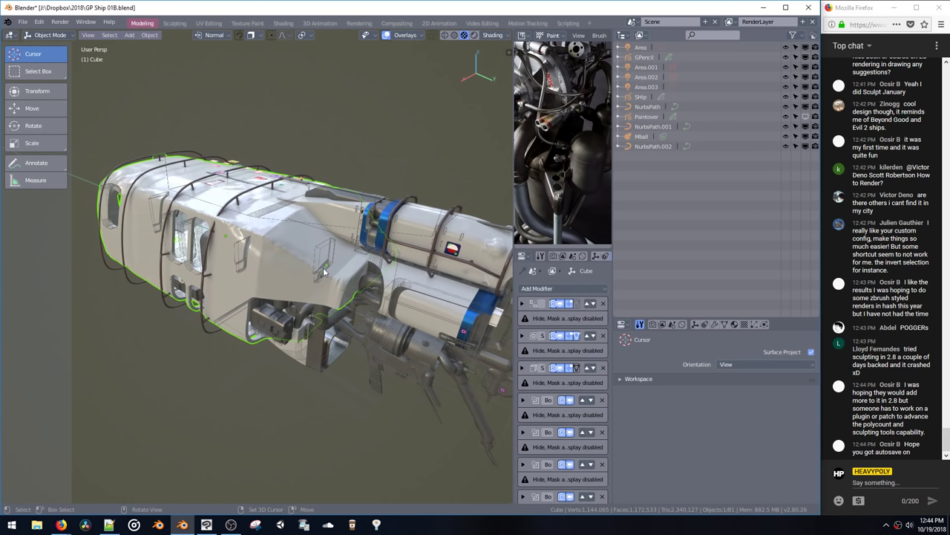
pyautogui.click(23, 21)
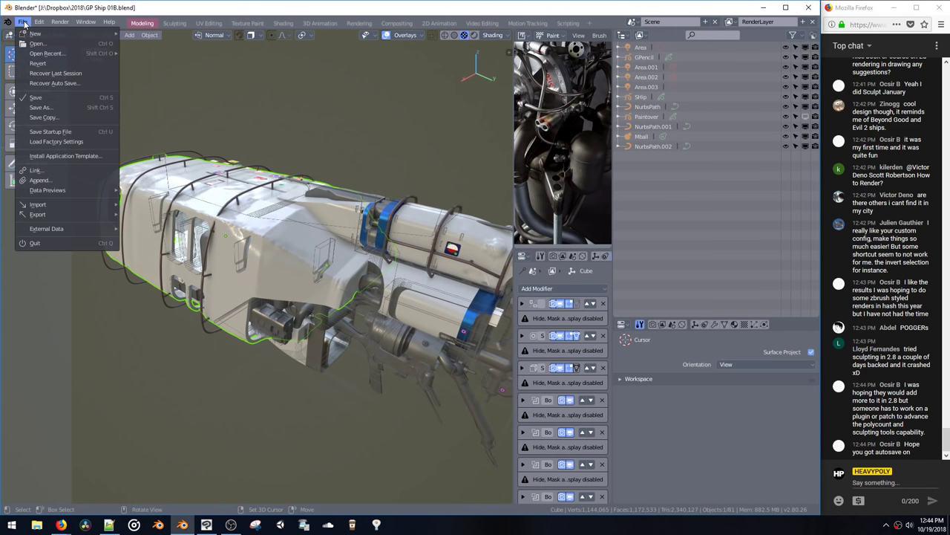
pyautogui.click(40, 54)
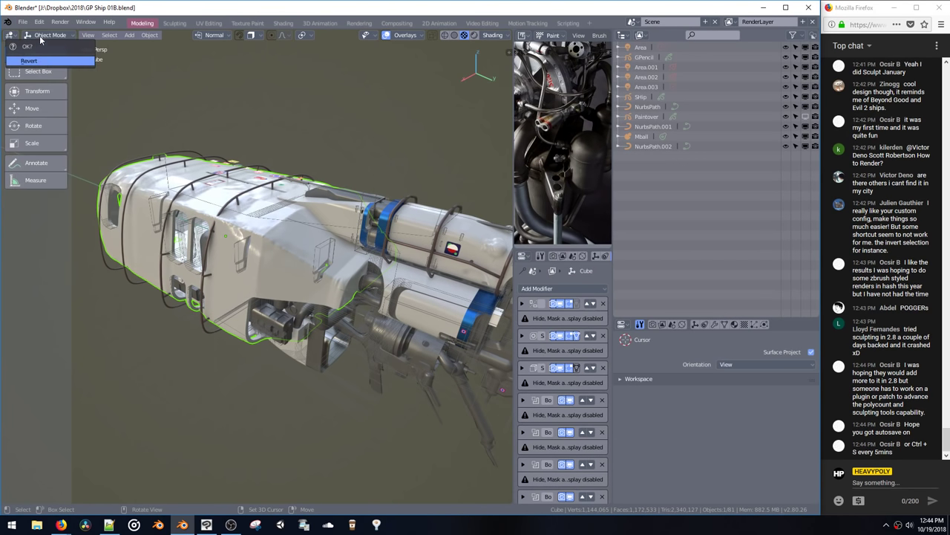
pyautogui.press('Return')
pyautogui.click(23, 22)
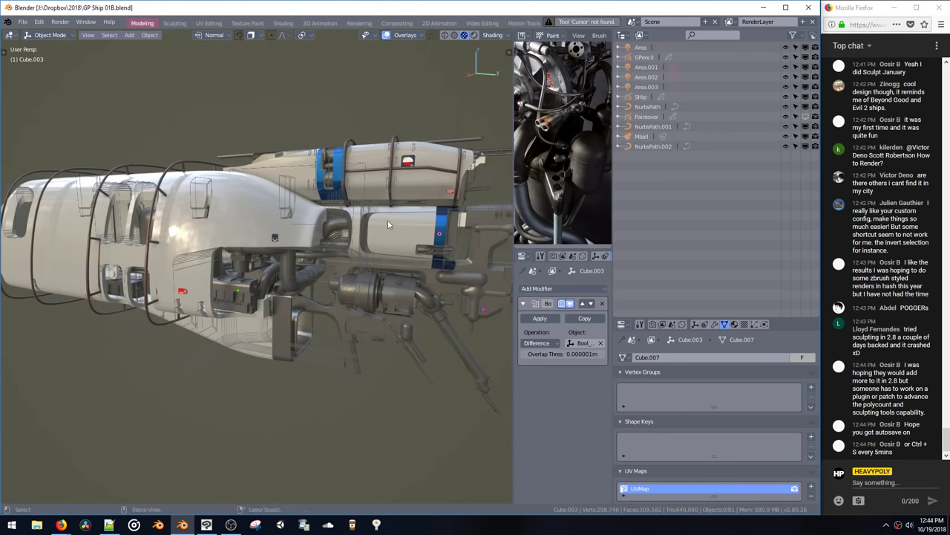
# Step: Add an ico sphere and move it clear of the ship by about 1.81 m in X, -0.615 m in Y and 0.659 m in Z
pyautogui.hotkey('shift', 'a')
pyautogui.moveTo(390, 273)
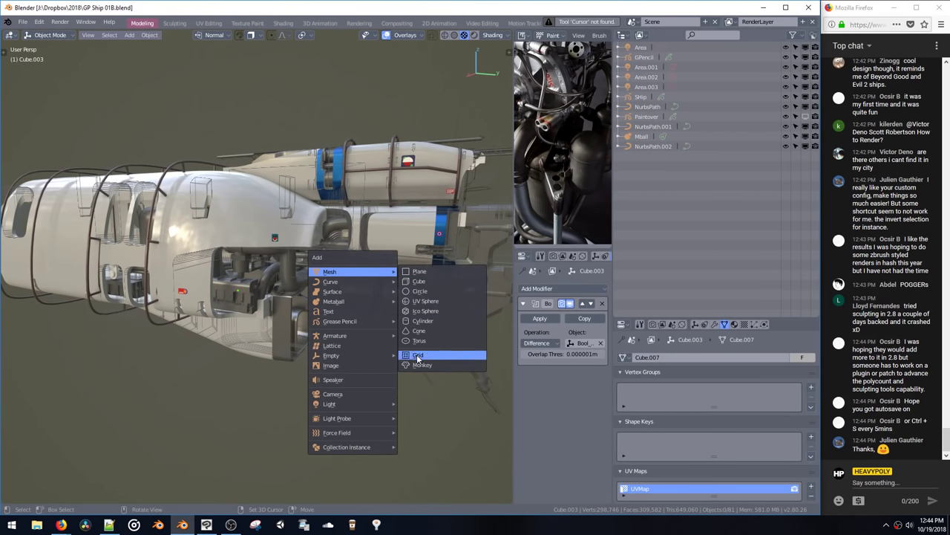
pyautogui.click(418, 314)
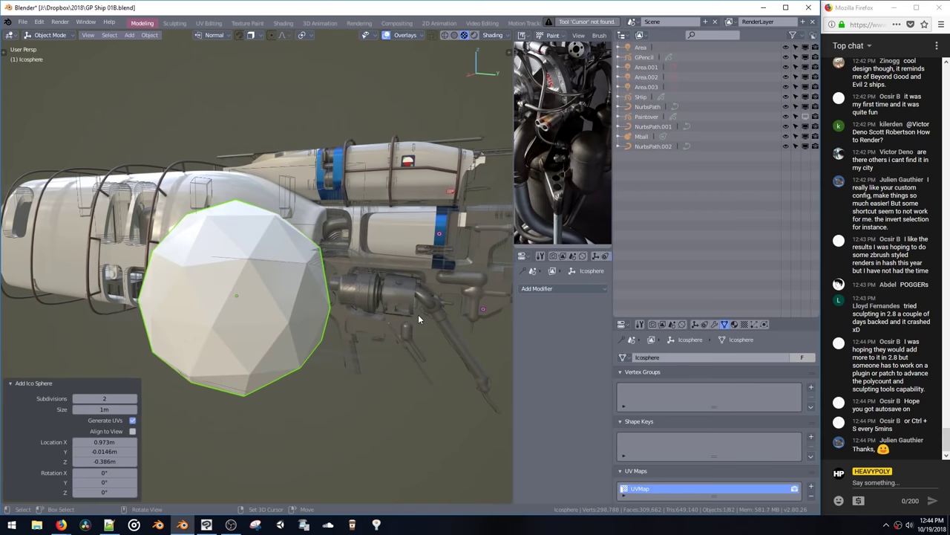
pyautogui.moveTo(418, 314); pyautogui.dragTo(374, 245, button='middle')
pyautogui.press('g')
pyautogui.click(200, 182)
pyautogui.keyDown('shift'); pyautogui.moveTo(214, 191); pyautogui.dragTo(303, 218, button='middle'); pyautogui.keyUp('shift')
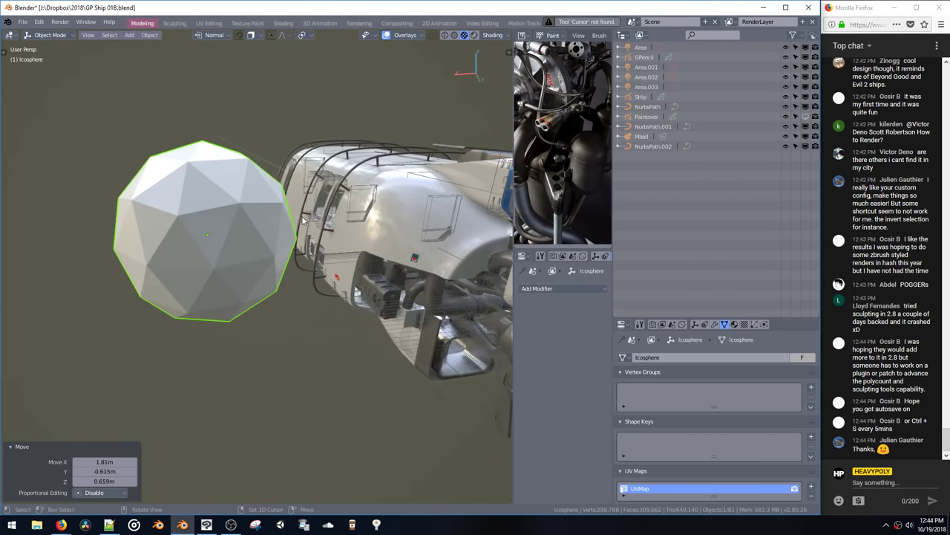
# Step: Try a level 3 Catmull-Clark subdivision modifier on the ico sphere and remove it
pyautogui.hotkey('ctrl', '3')
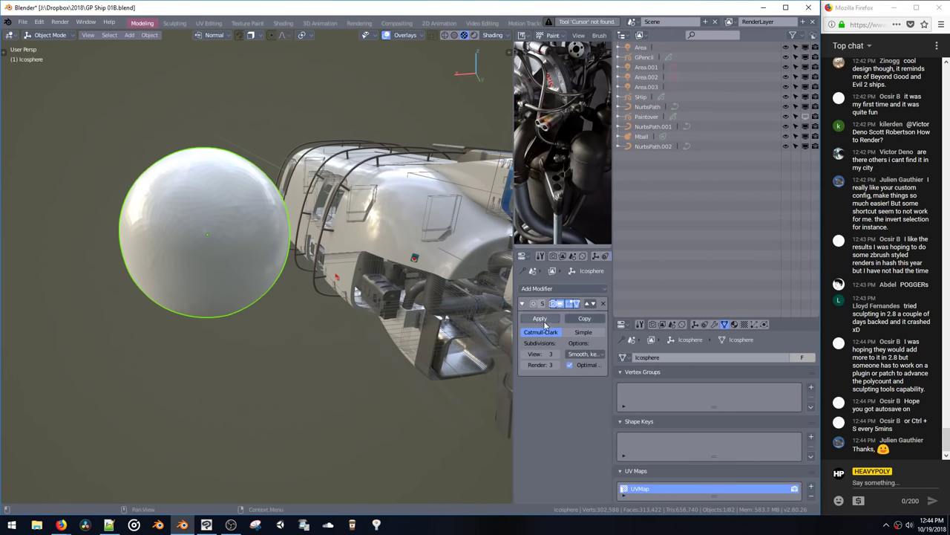
pyautogui.hotkey('ctrl', '0')
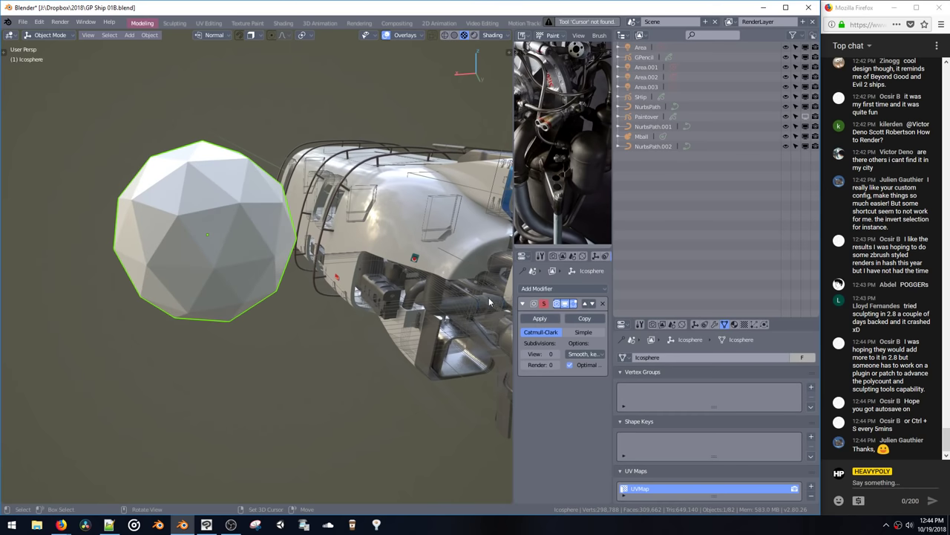
pyautogui.click(603, 304)
# Step: Put the ico sphere in Sculpt Mode and raise rough ridges across its front with SculptDraw strokes
pyautogui.moveTo(308, 213)
pyautogui.mouseDown(button='middle')
pyautogui.moveTo(261, 229)
pyautogui.moveTo(352, 273)
pyautogui.mouseUp(button='middle')
pyautogui.press('space')
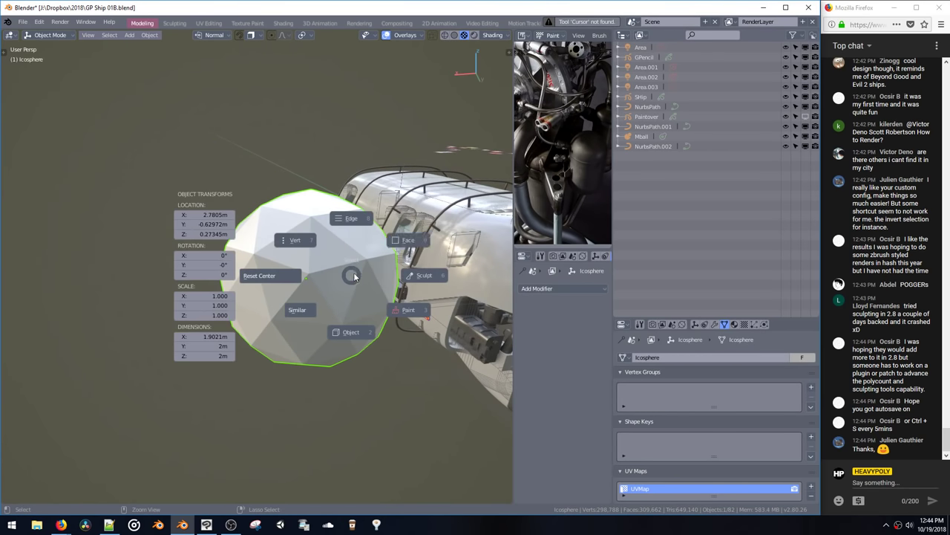
pyautogui.click(413, 276)
pyautogui.moveTo(269, 219)
pyautogui.mouseDown()
pyautogui.moveTo(268, 270)
pyautogui.moveTo(304, 277)
pyautogui.moveTo(301, 269)
pyautogui.mouseUp()
pyautogui.keyDown('ctrl'); pyautogui.moveTo(301, 269); pyautogui.dragTo(303, 190, button='middle'); pyautogui.keyUp('ctrl')
pyautogui.moveTo(295, 233); pyautogui.dragTo(392, 344)
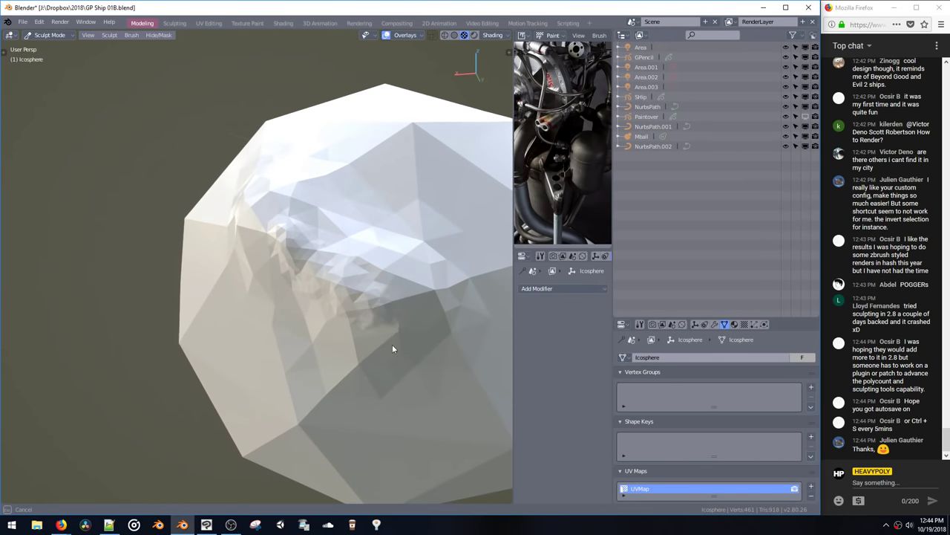
pyautogui.keyDown('shift'); pyautogui.moveTo(405, 301); pyautogui.dragTo(338, 297, button='middle'); pyautogui.keyUp('shift')
pyautogui.moveTo(337, 297)
pyautogui.mouseDown()
pyautogui.moveTo(314, 364)
pyautogui.moveTo(348, 327)
pyautogui.moveTo(297, 212)
pyautogui.moveTo(234, 201)
pyautogui.moveTo(330, 304)
pyautogui.moveTo(319, 185)
pyautogui.moveTo(310, 239)
pyautogui.moveTo(362, 239)
pyautogui.moveTo(307, 231)
pyautogui.moveTo(186, 265)
pyautogui.moveTo(364, 338)
pyautogui.moveTo(294, 332)
pyautogui.mouseUp()
# Step: Build up more mass around the sphere's front ridges with SculptDraw strokes and smooth the area between them
pyautogui.scroll(4, 317, 193)
pyautogui.scroll(-4, 256, 278)
pyautogui.moveTo(256, 278)
pyautogui.mouseDown(button='middle')
pyautogui.moveTo(305, 255)
pyautogui.moveTo(246, 221)
pyautogui.mouseUp(button='middle')
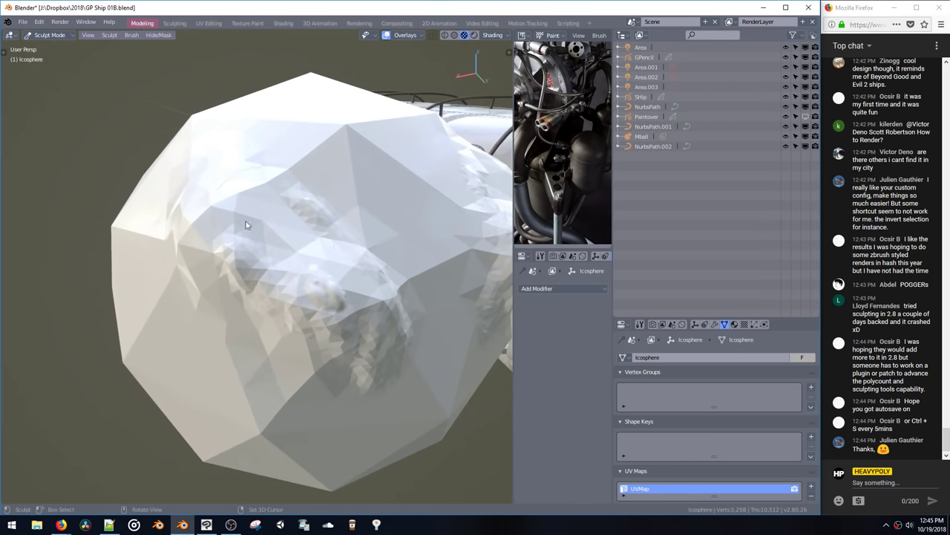
pyautogui.moveTo(246, 222)
pyautogui.mouseDown()
pyautogui.moveTo(194, 353)
pyautogui.moveTo(253, 312)
pyautogui.moveTo(336, 333)
pyautogui.mouseUp()
pyautogui.scroll(-2, 297, 316)
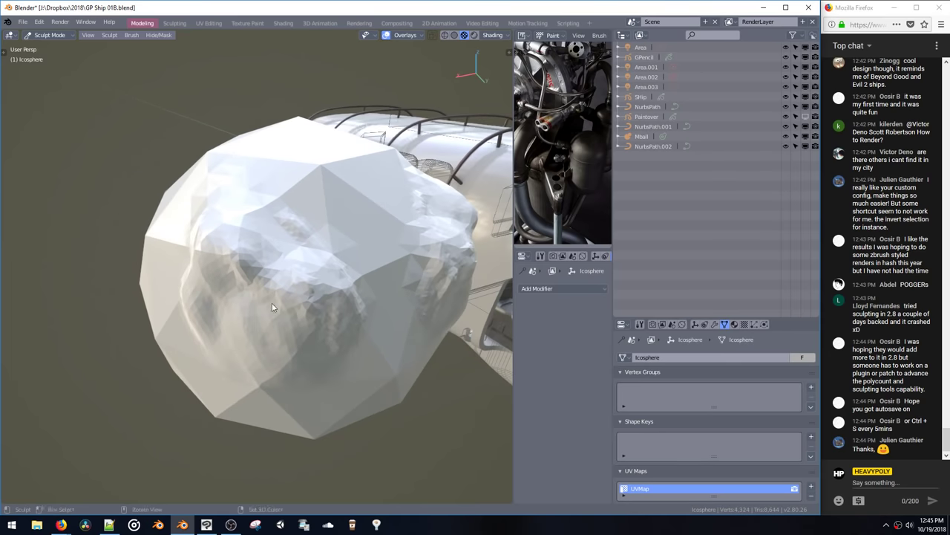
pyautogui.moveTo(272, 303)
pyautogui.mouseDown()
pyautogui.moveTo(294, 392)
pyautogui.moveTo(321, 379)
pyautogui.mouseUp()
pyautogui.moveTo(297, 327)
pyautogui.keyDown('shift'); pyautogui.mouseDown()
pyautogui.moveTo(281, 289)
pyautogui.moveTo(323, 326)
pyautogui.moveTo(308, 268)
pyautogui.moveTo(316, 295)
pyautogui.mouseUp(); pyautogui.keyUp('shift')
# Step: Undo the latest sculpt strokes, redo three of them, and smooth the sphere's upper surface
pyautogui.hotkey('ctrl', 'z')
pyautogui.hotkey('ctrl', 'z')
pyautogui.hotkey('ctrl', 'z')
pyautogui.hotkey('ctrl', 'z')
pyautogui.hotkey('ctrl', 'z')
pyautogui.hotkey('ctrl', 'z')
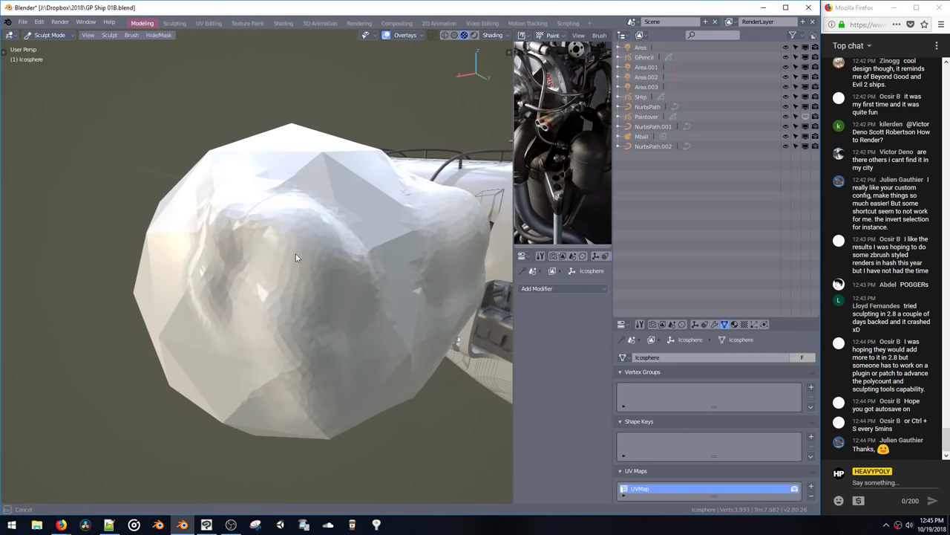
pyautogui.hotkey('ctrl', 'shift', 'z')
pyautogui.hotkey('ctrl', 'shift', 'z')
pyautogui.hotkey('ctrl', 'shift', 'z')
pyautogui.moveTo(328, 201)
pyautogui.keyDown('shift'); pyautogui.mouseDown()
pyautogui.moveTo(320, 165)
pyautogui.moveTo(355, 208)
pyautogui.moveTo(297, 151)
pyautogui.moveTo(256, 234)
pyautogui.mouseUp(); pyautogui.keyUp('shift')
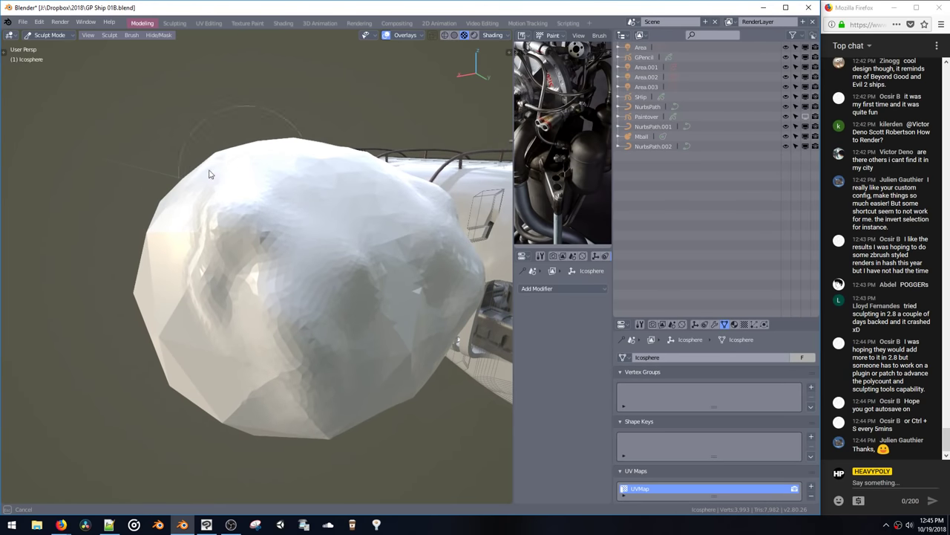
pyautogui.moveTo(256, 234); pyautogui.dragTo(279, 255, button='middle')
# Step: Resize the Grab brush and pull the sphere's sides outward into two symmetrical protrusions
pyautogui.press('t')
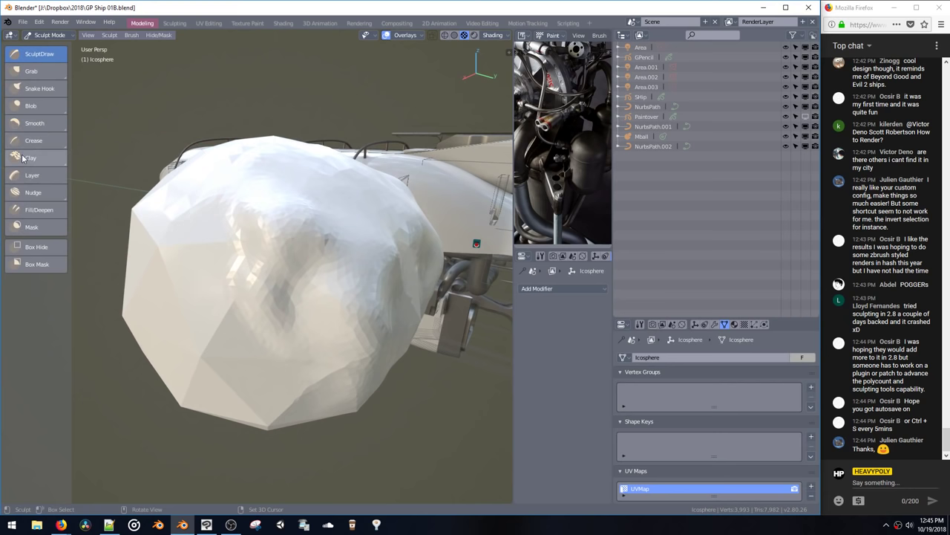
pyautogui.click(36, 71)
pyautogui.moveTo(288, 294); pyautogui.dragTo(299, 298, button='middle')
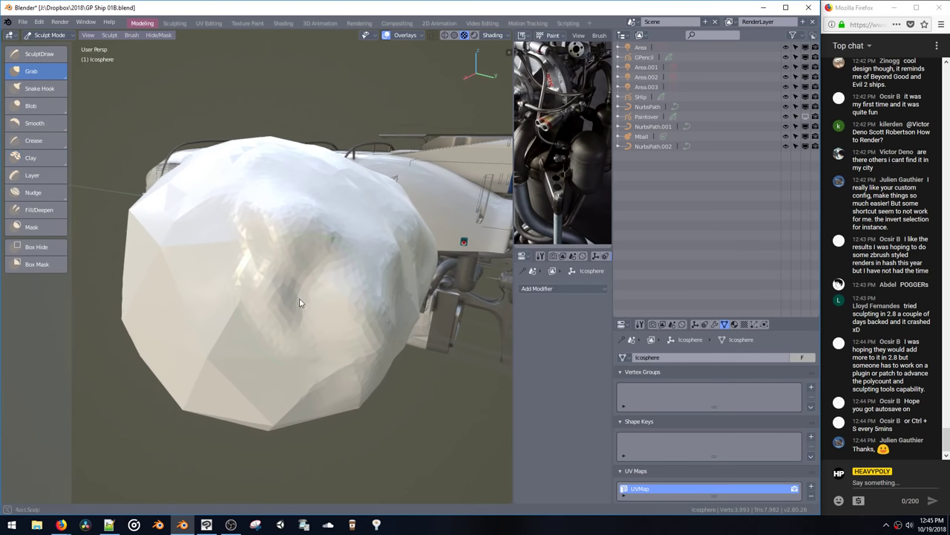
pyautogui.press('f')
pyautogui.click(373, 316)
pyautogui.moveTo(355, 318)
pyautogui.mouseDown()
pyautogui.moveTo(442, 356)
pyautogui.moveTo(304, 297)
pyautogui.mouseUp()
pyautogui.moveTo(303, 297)
pyautogui.mouseDown(button='middle')
pyautogui.moveTo(286, 285)
pyautogui.moveTo(176, 304)
pyautogui.mouseUp(button='middle')
pyautogui.moveTo(176, 304); pyautogui.dragTo(136, 324)
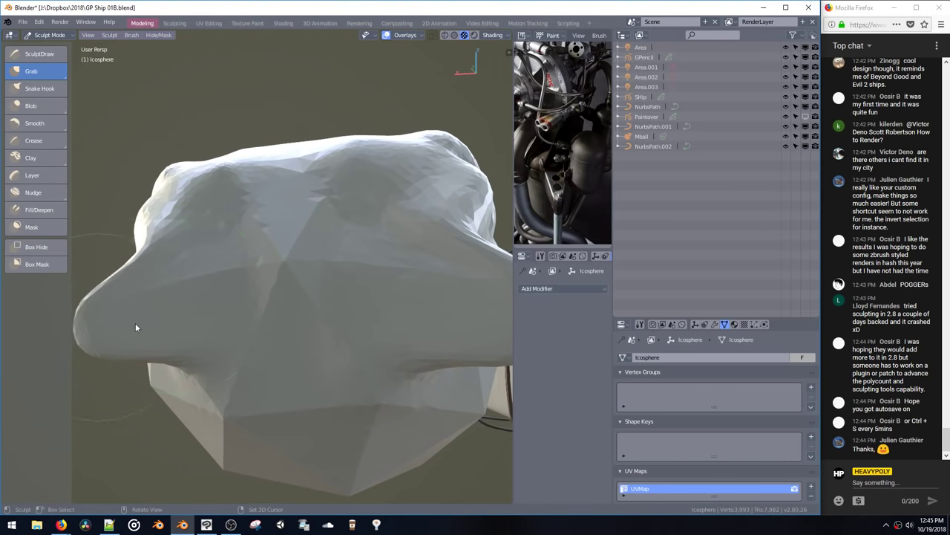
# Step: Stretch the two protrusions farther out and down with the Grab brush
pyautogui.scroll(-3, 260, 329)
pyautogui.moveTo(229, 338); pyautogui.dragTo(121, 389)
pyautogui.moveTo(194, 326); pyautogui.dragTo(324, 376, button='middle')
pyautogui.moveTo(329, 382); pyautogui.dragTo(450, 425)
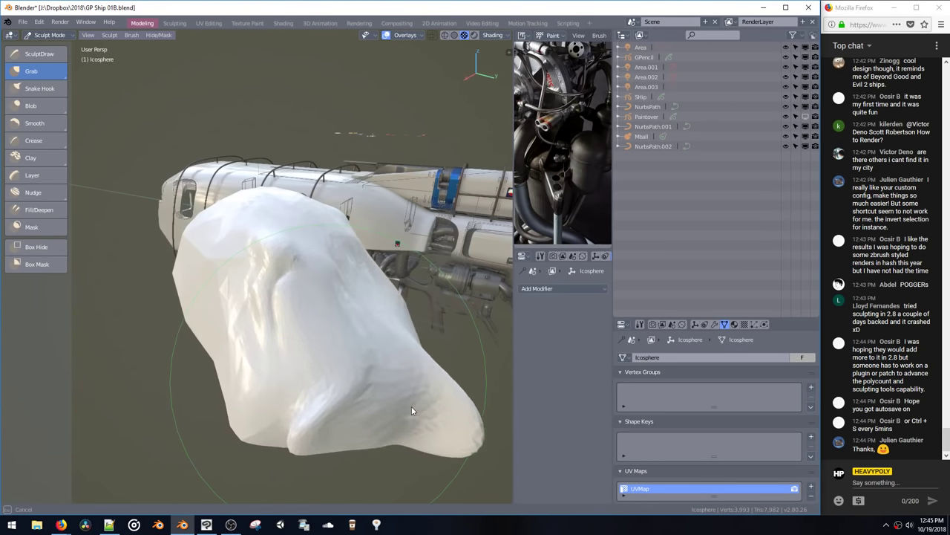
pyautogui.moveTo(299, 387); pyautogui.dragTo(364, 396, button='middle')
pyautogui.moveTo(379, 367); pyautogui.dragTo(438, 389)
pyautogui.moveTo(310, 343)
pyautogui.mouseDown()
pyautogui.moveTo(194, 369)
pyautogui.moveTo(223, 344)
pyautogui.moveTo(282, 369)
pyautogui.mouseUp()
# Step: Draw the protrusions out into long tapered limbs with the Grab brush
pyautogui.moveTo(283, 369); pyautogui.dragTo(295, 358, button='middle')
pyautogui.moveTo(295, 358)
pyautogui.mouseDown()
pyautogui.moveTo(320, 369)
pyautogui.moveTo(322, 407)
pyautogui.moveTo(361, 367)
pyautogui.mouseUp()
pyautogui.moveTo(361, 368); pyautogui.dragTo(349, 348, button='middle')
pyautogui.moveTo(348, 349); pyautogui.dragTo(441, 335)
pyautogui.moveTo(441, 335)
pyautogui.mouseDown(button='middle')
pyautogui.moveTo(301, 318)
pyautogui.moveTo(295, 400)
pyautogui.moveTo(332, 361)
pyautogui.mouseUp(button='middle')
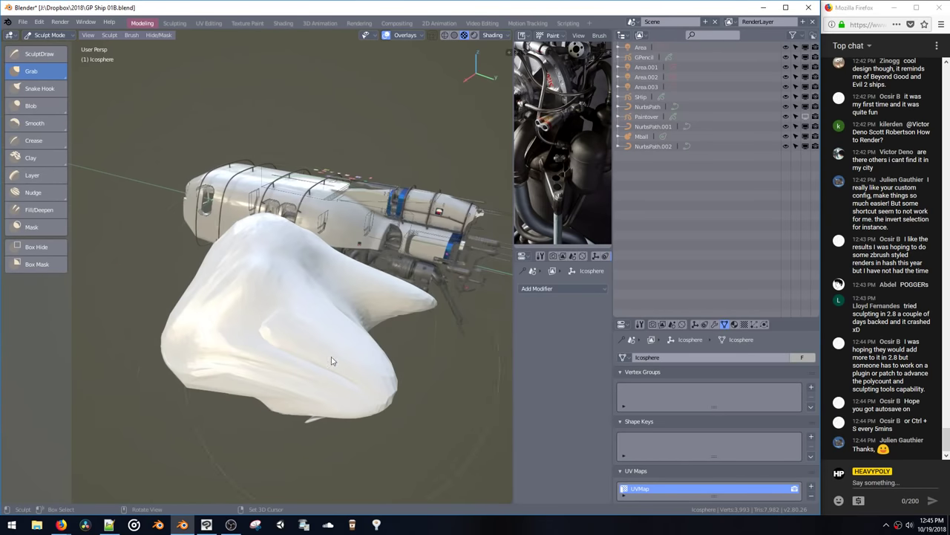
# Step: Pull the form's opposite end outward and reshape its underside with the Grab brush
pyautogui.moveTo(276, 292)
pyautogui.mouseDown()
pyautogui.moveTo(182, 272)
pyautogui.moveTo(106, 240)
pyautogui.mouseUp()
pyautogui.moveTo(320, 316); pyautogui.dragTo(390, 304, button='middle')
pyautogui.moveTo(275, 342)
pyautogui.mouseDown()
pyautogui.moveTo(213, 376)
pyautogui.moveTo(152, 367)
pyautogui.mouseUp()
pyautogui.moveTo(294, 416); pyautogui.dragTo(303, 385)
pyautogui.moveTo(389, 403); pyautogui.dragTo(322, 354, button='middle')
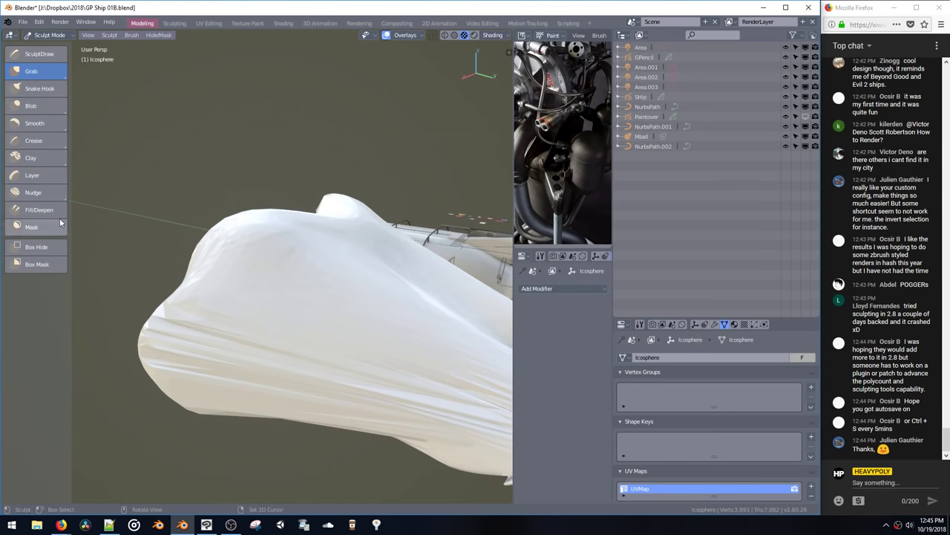
# Step: Retopologize the stretched, streaked surfaces with Fill/Deepen strokes along the underside and front, using a resized brush
pyautogui.click(56, 213)
pyautogui.moveTo(216, 342)
pyautogui.mouseDown()
pyautogui.moveTo(296, 395)
pyautogui.moveTo(360, 388)
pyautogui.mouseUp()
pyautogui.keyDown('shift'); pyautogui.moveTo(361, 389); pyautogui.dragTo(325, 349, button='middle'); pyautogui.keyUp('shift')
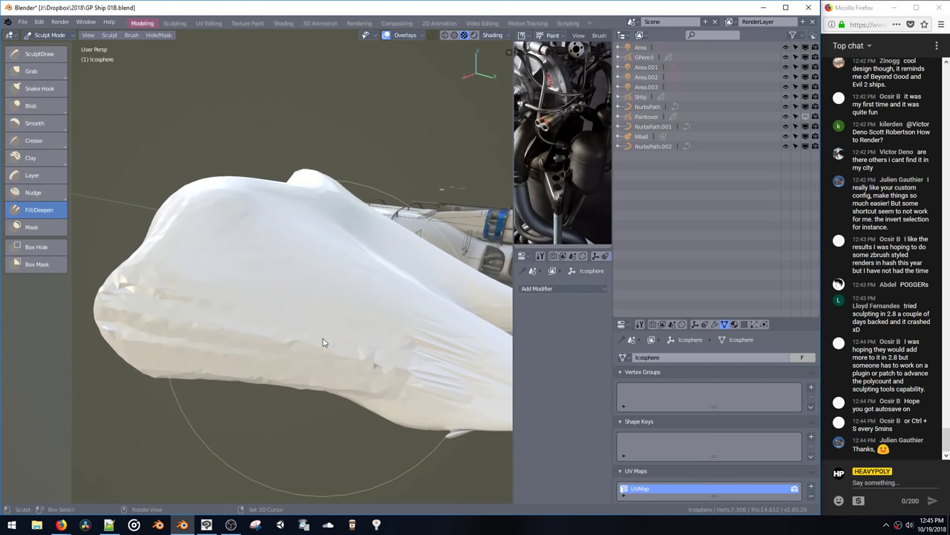
pyautogui.press('f')
pyautogui.click(208, 347)
pyautogui.moveTo(322, 327)
pyautogui.mouseDown()
pyautogui.moveTo(378, 361)
pyautogui.moveTo(468, 390)
pyautogui.mouseUp()
pyautogui.moveTo(397, 360); pyautogui.dragTo(299, 354, button='middle')
pyautogui.moveTo(364, 352); pyautogui.dragTo(356, 416)
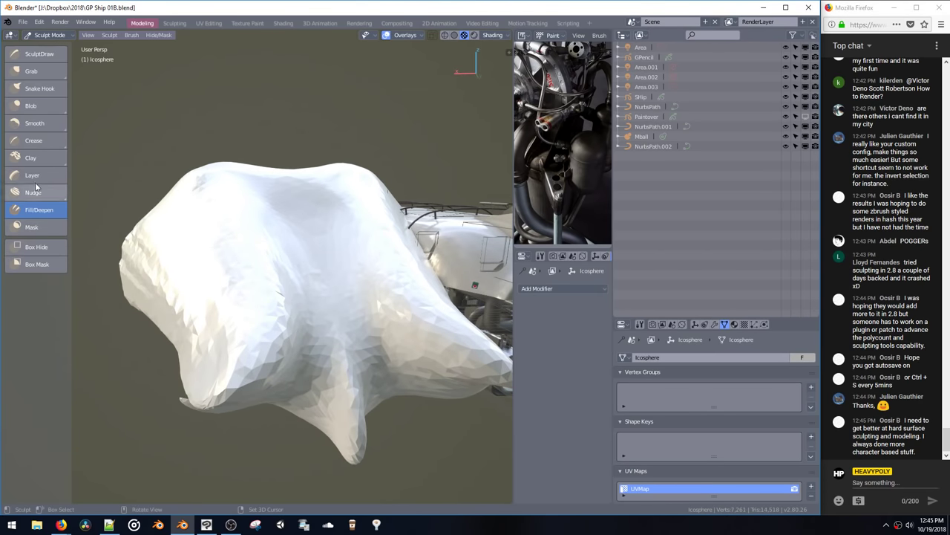
# Step: Add broad raised bands down the form's front and side with Layer brush strokes
pyautogui.click(30, 158)
pyautogui.moveTo(291, 294)
pyautogui.mouseDown()
pyautogui.moveTo(349, 357)
pyautogui.moveTo(250, 195)
pyautogui.moveTo(226, 271)
pyautogui.moveTo(231, 385)
pyautogui.moveTo(178, 282)
pyautogui.moveTo(161, 315)
pyautogui.mouseUp()
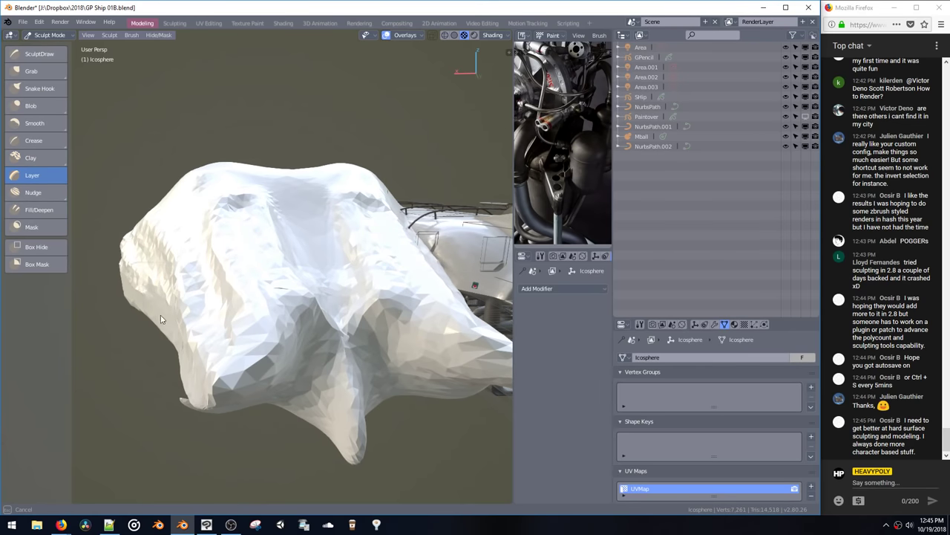
pyautogui.moveTo(197, 300); pyautogui.dragTo(240, 294, button='middle')
pyautogui.moveTo(175, 268)
pyautogui.mouseDown()
pyautogui.moveTo(141, 331)
pyautogui.moveTo(160, 371)
pyautogui.mouseUp()
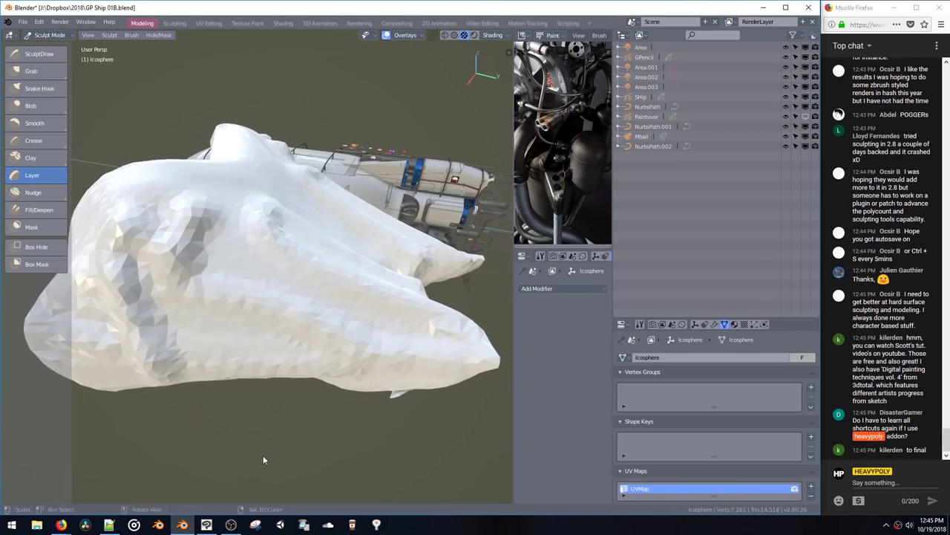
# Step: Set the Dyntopo detail size to 5 px
pyautogui.click(639, 324)
pyautogui.scroll(-5, 638, 430)
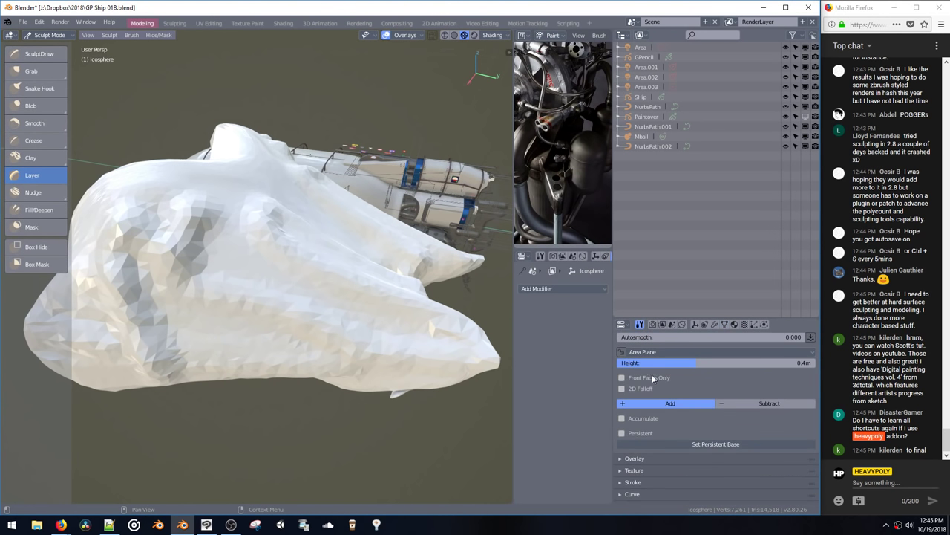
pyautogui.click(631, 481)
pyautogui.scroll(-3, 669, 445)
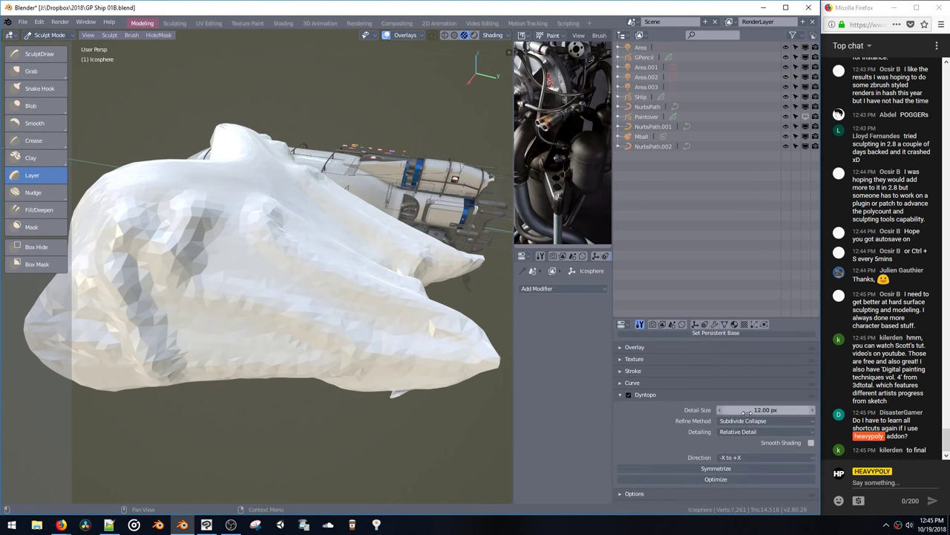
pyautogui.click(751, 413)
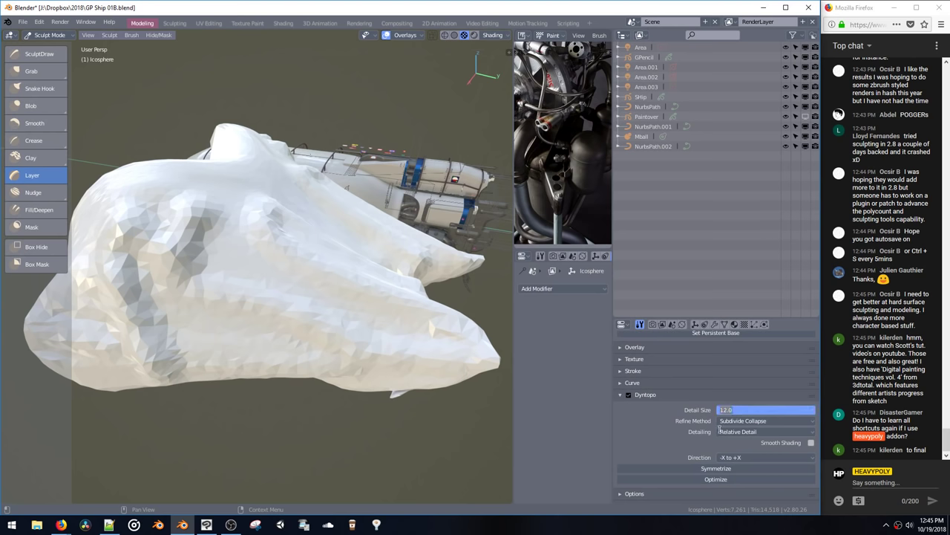
pyautogui.write('5')
pyautogui.press('Return')
# Step: Add finer-detailed Layer strokes across the form's side and build up the surface beside them with SculptDraw strokes
pyautogui.moveTo(283, 304)
pyautogui.mouseDown()
pyautogui.moveTo(254, 220)
pyautogui.moveTo(228, 346)
pyautogui.mouseUp()
pyautogui.moveTo(169, 382); pyautogui.dragTo(169, 195)
pyautogui.click(45, 55)
pyautogui.moveTo(353, 320)
pyautogui.mouseDown()
pyautogui.moveTo(317, 273)
pyautogui.moveTo(278, 265)
pyautogui.moveTo(302, 296)
pyautogui.moveTo(317, 291)
pyautogui.moveTo(306, 273)
pyautogui.moveTo(341, 314)
pyautogui.mouseUp()
pyautogui.scroll(4, 341, 314)
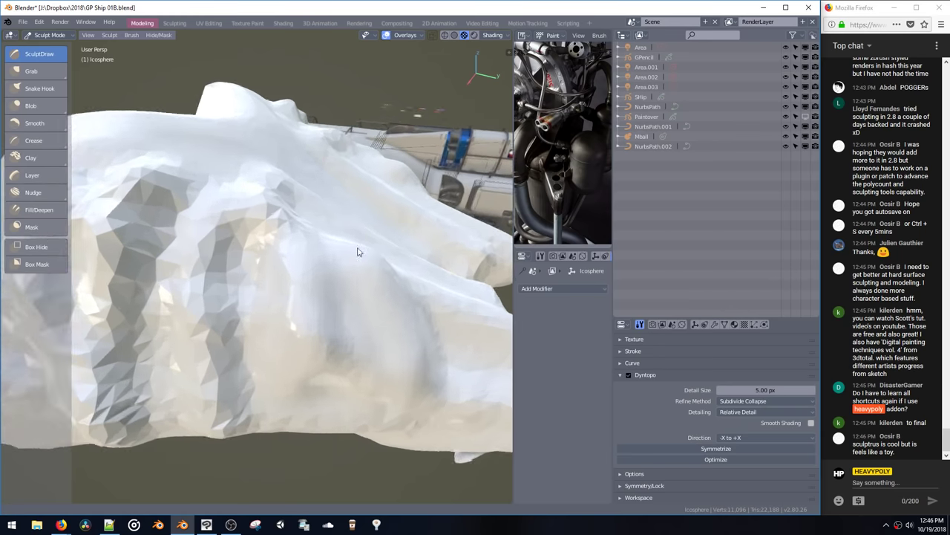
pyautogui.moveTo(396, 285)
pyautogui.mouseDown()
pyautogui.moveTo(475, 323)
pyautogui.moveTo(394, 198)
pyautogui.moveTo(215, 216)
pyautogui.moveTo(225, 411)
pyautogui.moveTo(139, 469)
pyautogui.moveTo(262, 325)
pyautogui.moveTo(305, 223)
pyautogui.mouseUp()
pyautogui.keyDown('shift'); pyautogui.moveTo(349, 278); pyautogui.dragTo(244, 182, button='middle'); pyautogui.keyUp('shift')
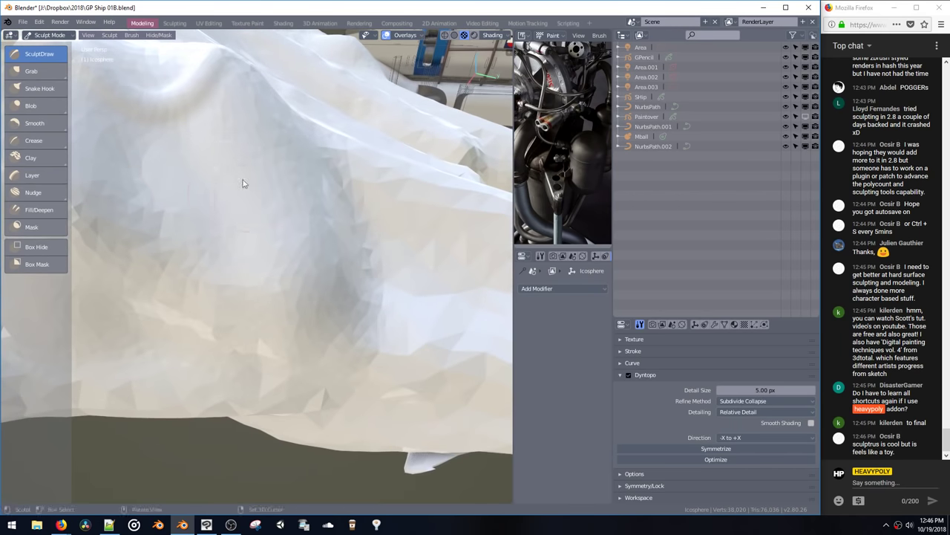
# Step: Sculpt curving SculptDraw ridges down the form's side and switch the viewport to solid shading
pyautogui.moveTo(244, 182)
pyautogui.mouseDown()
pyautogui.moveTo(331, 386)
pyautogui.moveTo(362, 413)
pyautogui.mouseUp()
pyautogui.moveTo(292, 429); pyautogui.dragTo(201, 378)
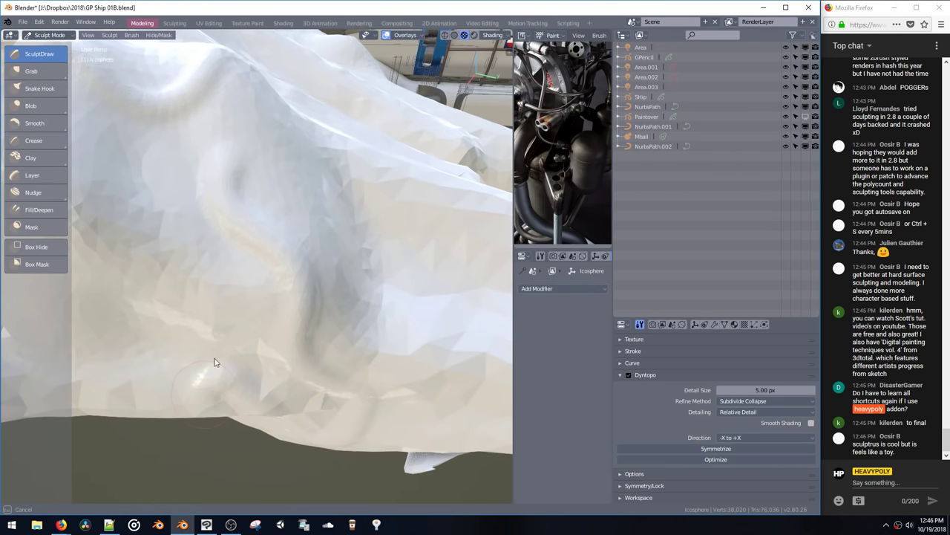
pyautogui.press('z')
pyautogui.click(211, 306)
pyautogui.press('z')
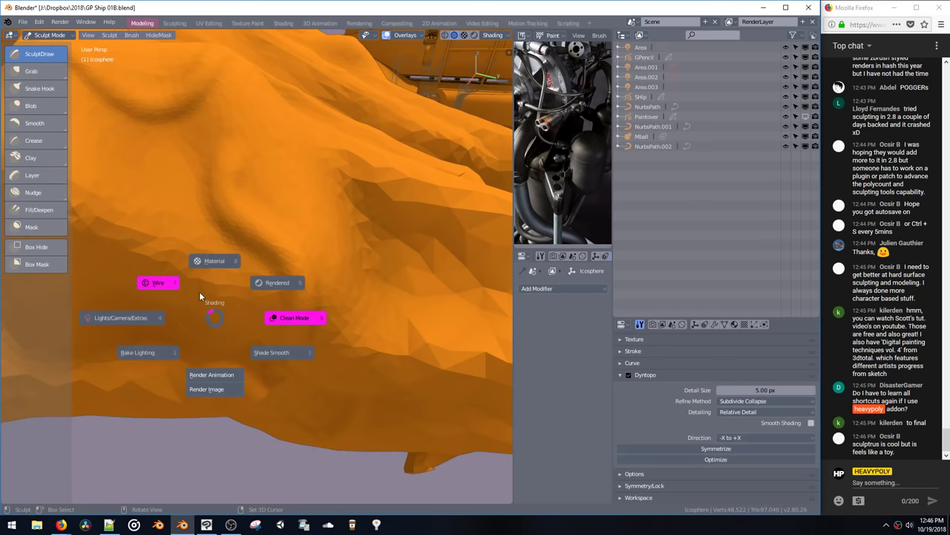
pyautogui.press('Escape')
# Step: Build up smooth raised folds down the protruding side lobe to its tip with SculptDraw strokes
pyautogui.keyDown('ctrl'); pyautogui.moveTo(213, 325); pyautogui.dragTo(269, 280, button='middle'); pyautogui.keyUp('ctrl')
pyautogui.moveTo(350, 176)
pyautogui.mouseDown()
pyautogui.moveTo(278, 75)
pyautogui.moveTo(250, 202)
pyautogui.moveTo(268, 391)
pyautogui.moveTo(260, 432)
pyautogui.mouseUp()
pyautogui.moveTo(273, 327); pyautogui.dragTo(269, 301, button='middle')
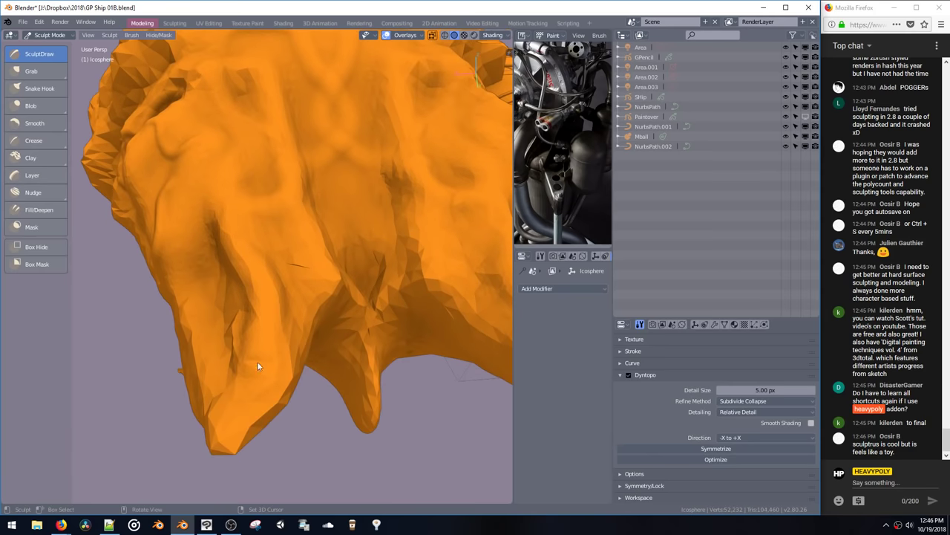
pyautogui.moveTo(257, 361)
pyautogui.mouseDown()
pyautogui.moveTo(234, 409)
pyautogui.moveTo(253, 371)
pyautogui.moveTo(247, 249)
pyautogui.moveTo(225, 448)
pyautogui.moveTo(274, 295)
pyautogui.moveTo(320, 260)
pyautogui.mouseUp()
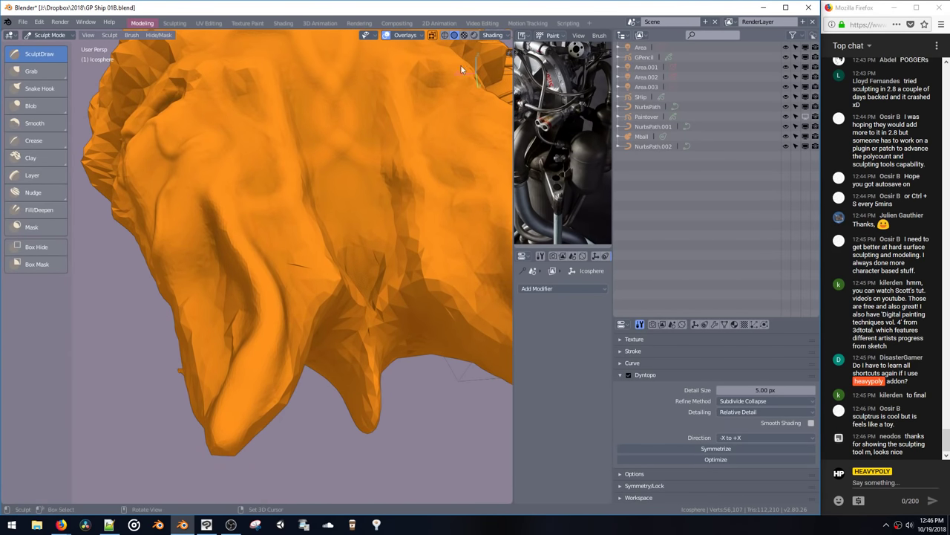
# Step: Set the viewport lighting to MatCap with the red clay material preview
pyautogui.click(488, 38)
pyautogui.click(517, 65)
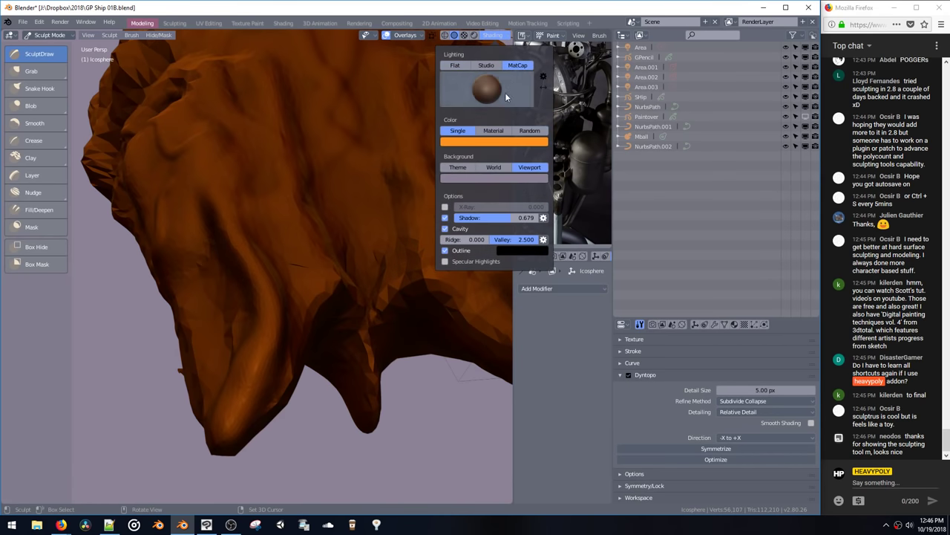
pyautogui.click(505, 92)
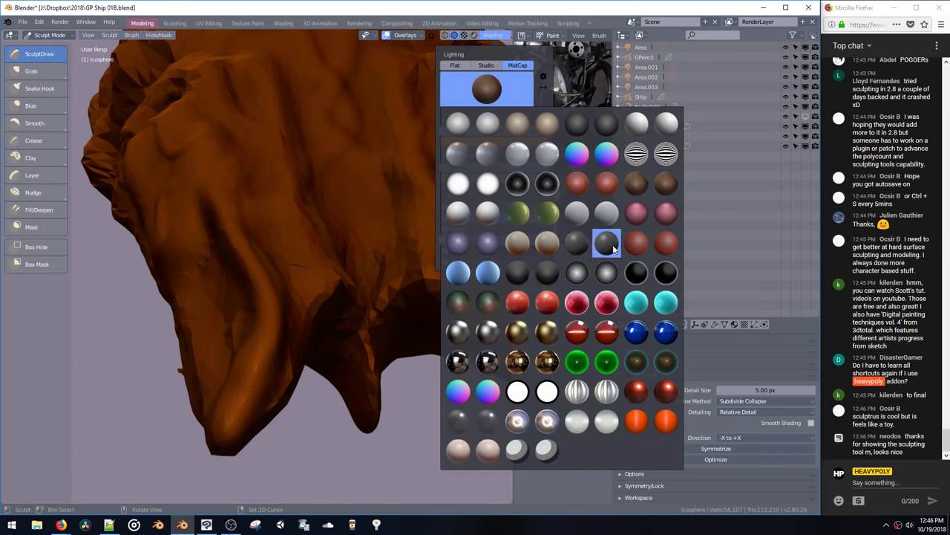
pyautogui.click(636, 243)
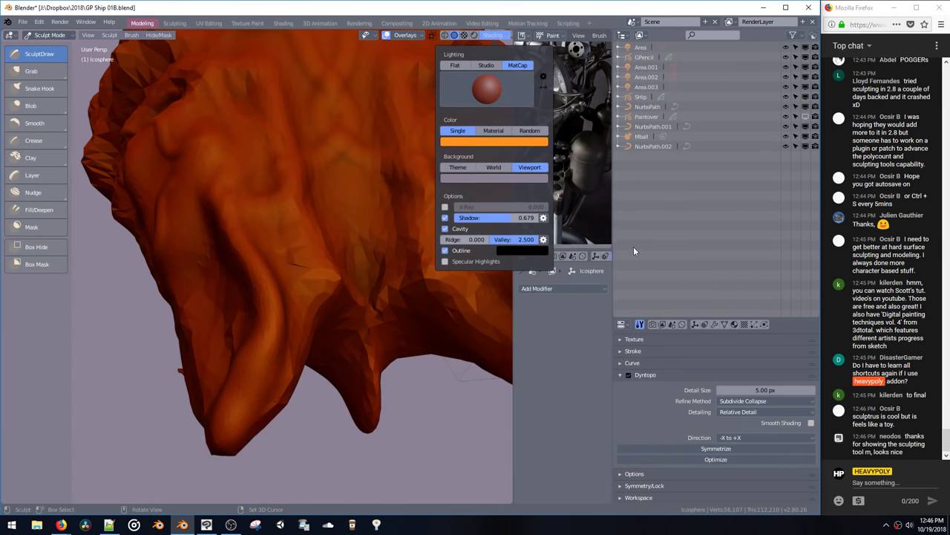
# Step: Set the viewport shading color to Material and turn off Cavity and Shadow
pyautogui.click(492, 36)
pyautogui.click(481, 132)
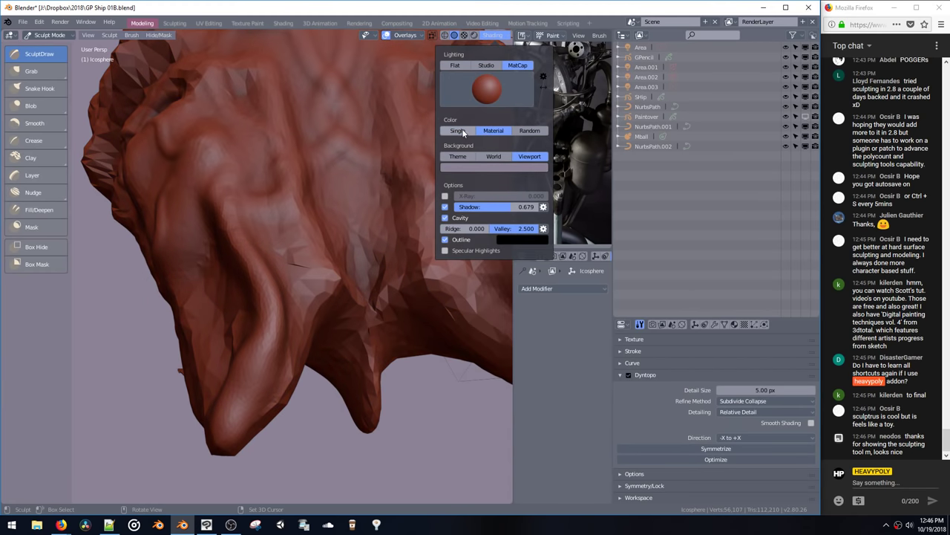
pyautogui.click(460, 132)
pyautogui.click(466, 142)
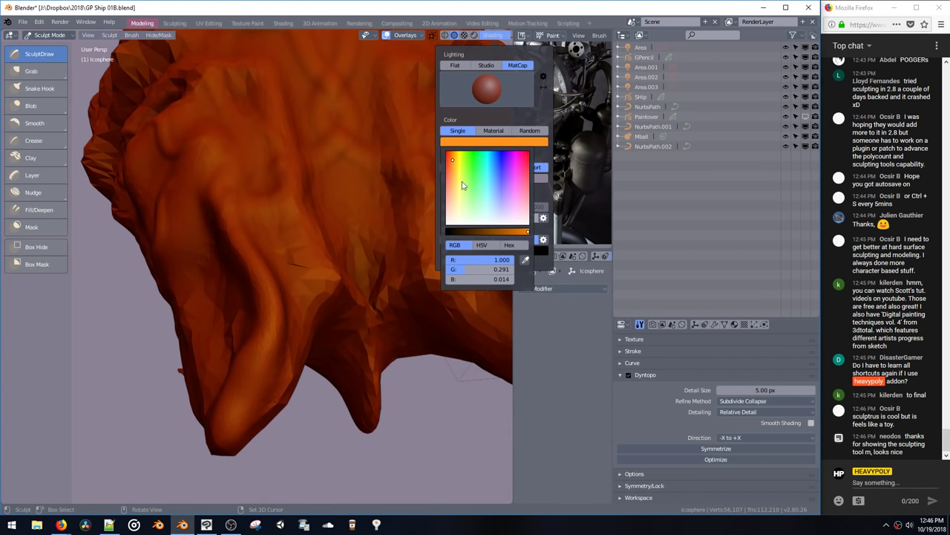
pyautogui.click(490, 132)
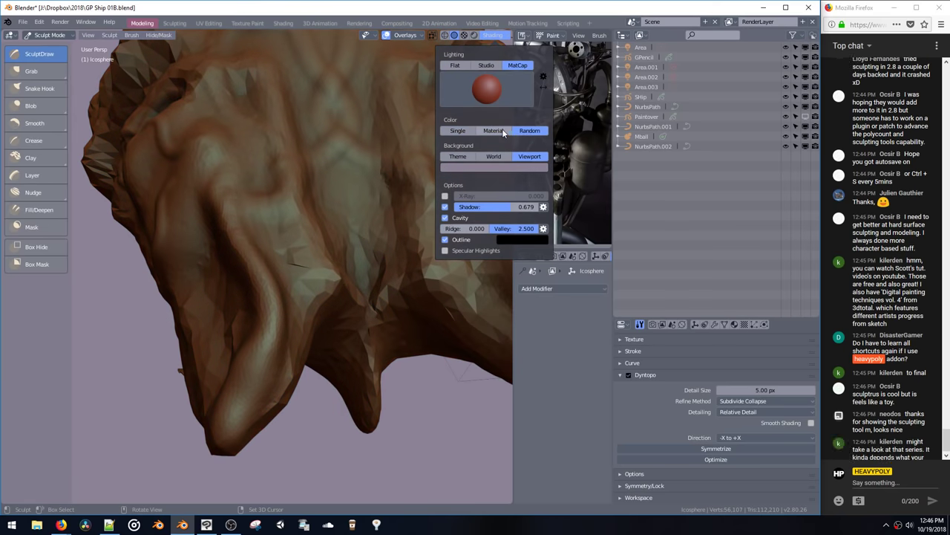
pyautogui.click(445, 218)
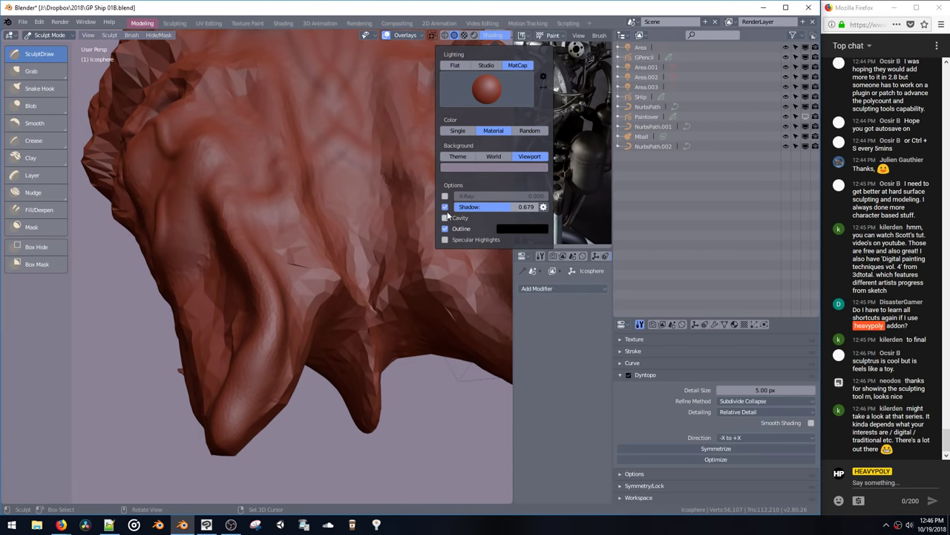
pyautogui.click(445, 206)
# Step: Build up the side lobe and the faceted front surface with SculptDraw strokes
pyautogui.moveTo(275, 187); pyautogui.dragTo(332, 185, button='middle')
pyautogui.moveTo(332, 187)
pyautogui.mouseDown()
pyautogui.moveTo(331, 286)
pyautogui.moveTo(417, 294)
pyautogui.moveTo(328, 266)
pyautogui.moveTo(315, 282)
pyautogui.moveTo(263, 240)
pyautogui.moveTo(162, 242)
pyautogui.mouseUp()
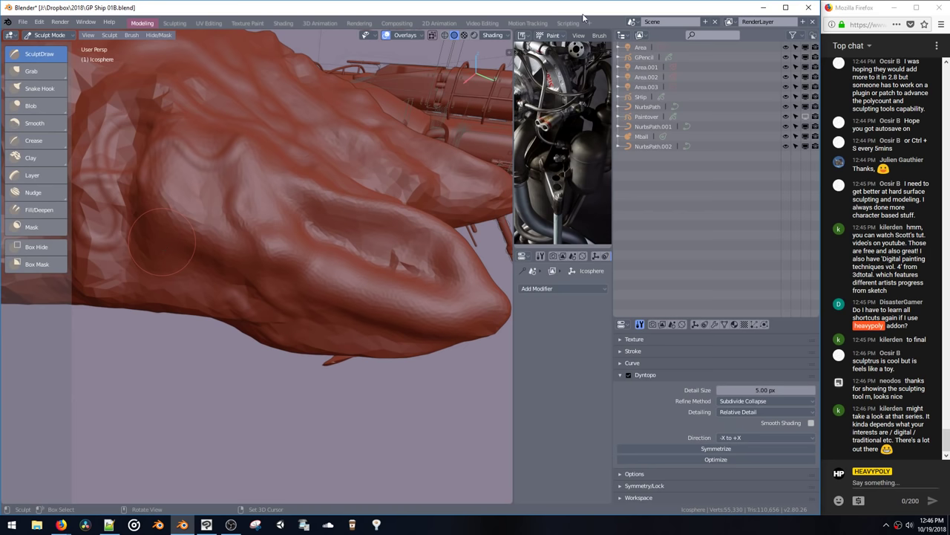
pyautogui.moveTo(315, 268)
pyautogui.mouseDown(button='middle')
pyautogui.moveTo(265, 292)
pyautogui.moveTo(271, 246)
pyautogui.mouseUp(button='middle')
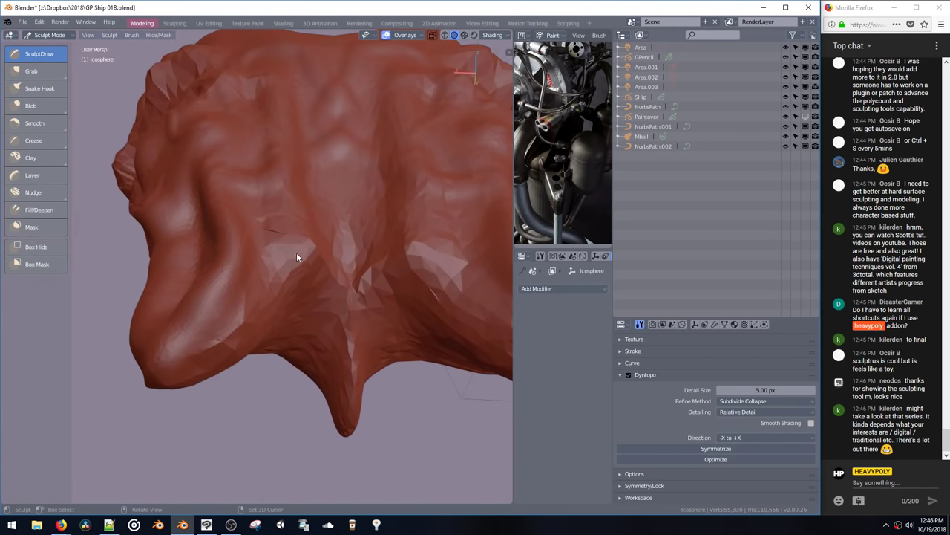
pyautogui.moveTo(296, 257)
pyautogui.mouseDown()
pyautogui.moveTo(331, 311)
pyautogui.moveTo(340, 250)
pyautogui.moveTo(357, 294)
pyautogui.moveTo(350, 327)
pyautogui.moveTo(315, 340)
pyautogui.mouseUp()
# Step: Thicken the faceted underside around the central spike and add rounded folds and bumps with SculptDraw strokes
pyautogui.moveTo(315, 340)
pyautogui.mouseDown(button='middle')
pyautogui.moveTo(322, 304)
pyautogui.moveTo(288, 309)
pyautogui.mouseUp(button='middle')
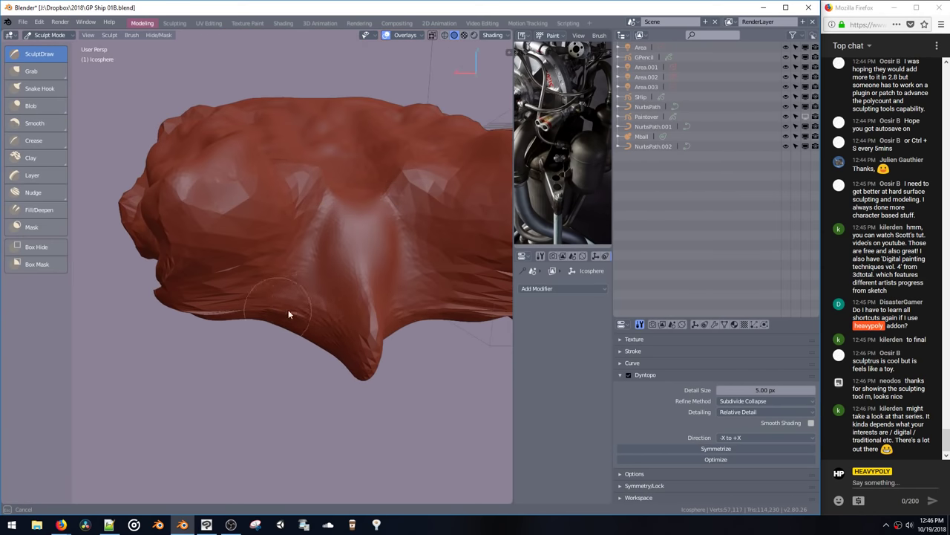
pyautogui.moveTo(308, 282)
pyautogui.mouseDown()
pyautogui.moveTo(196, 299)
pyautogui.moveTo(248, 277)
pyautogui.mouseUp()
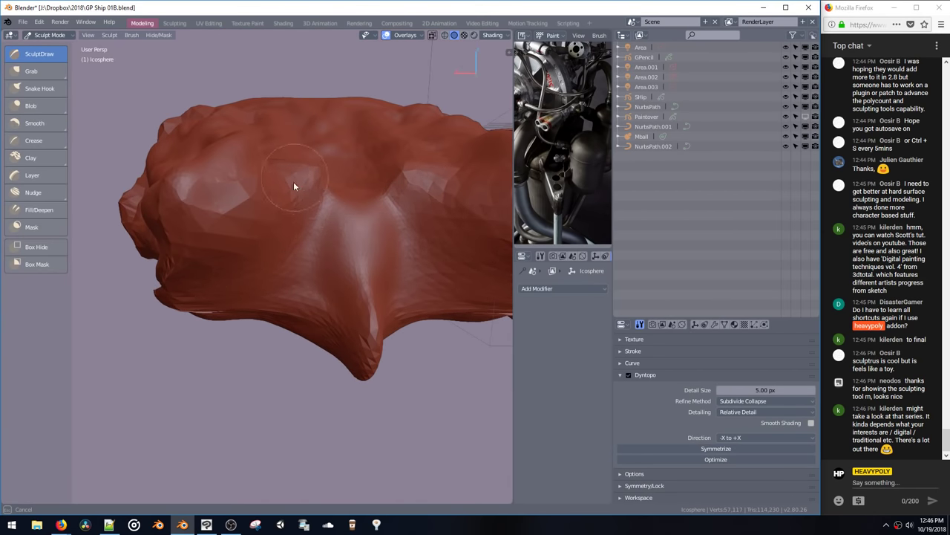
pyautogui.moveTo(248, 200)
pyautogui.mouseDown()
pyautogui.moveTo(334, 318)
pyautogui.moveTo(324, 285)
pyautogui.mouseUp()
pyautogui.moveTo(324, 284); pyautogui.dragTo(305, 270, button='middle')
pyautogui.moveTo(304, 270)
pyautogui.mouseDown()
pyautogui.moveTo(284, 285)
pyautogui.moveTo(285, 314)
pyautogui.moveTo(287, 298)
pyautogui.mouseUp()
pyautogui.moveTo(295, 275)
pyautogui.mouseDown(button='middle')
pyautogui.moveTo(295, 302)
pyautogui.moveTo(314, 218)
pyautogui.mouseUp(button='middle')
pyautogui.moveTo(267, 196)
pyautogui.mouseDown()
pyautogui.moveTo(275, 240)
pyautogui.moveTo(234, 293)
pyautogui.moveTo(271, 216)
pyautogui.moveTo(227, 297)
pyautogui.moveTo(271, 199)
pyautogui.mouseUp()
pyautogui.moveTo(245, 273); pyautogui.dragTo(257, 282)
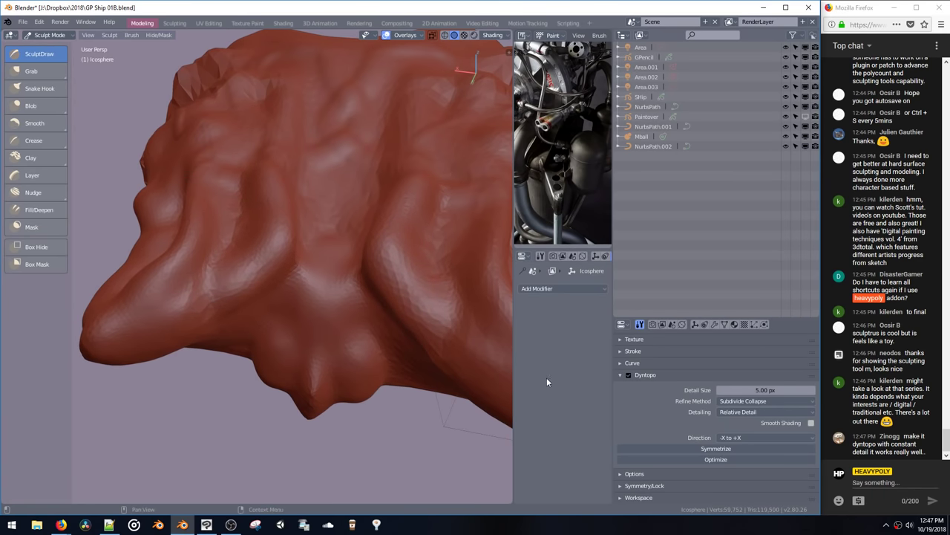
# Step: Switch the Dyntopo detailing method to Constant Detail, keeping Subdivide Collapse as the refine method
pyautogui.click(741, 401)
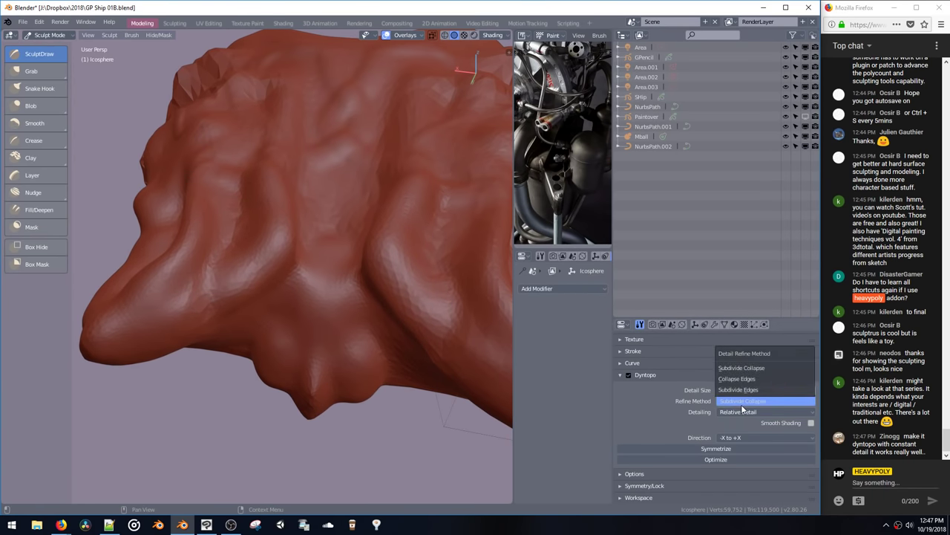
pyautogui.click(741, 404)
pyautogui.click(738, 412)
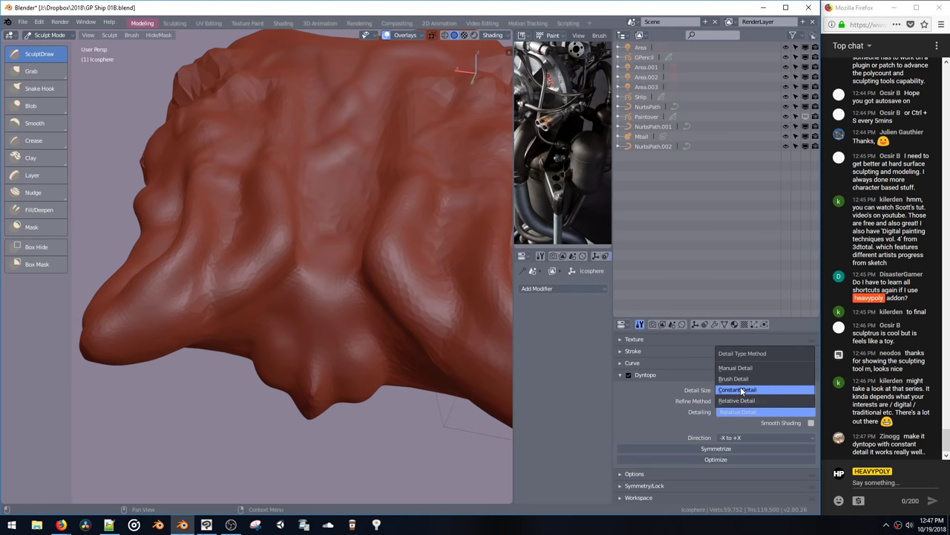
pyautogui.click(740, 386)
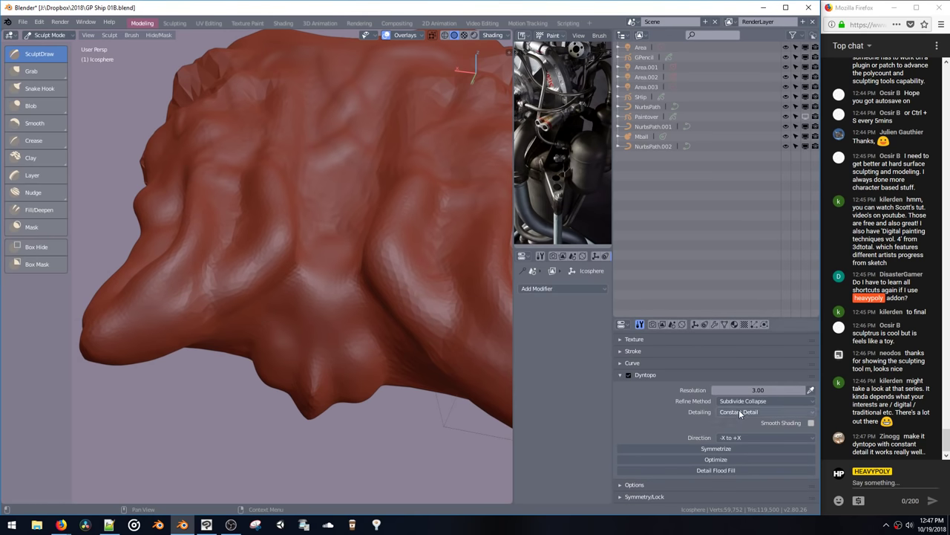
# Step: Test SculptDraw strokes across the front at constant-detail resolutions of 3.00 and 0.46, undoing the strokes
pyautogui.moveTo(308, 199)
pyautogui.mouseDown()
pyautogui.moveTo(251, 203)
pyautogui.moveTo(189, 283)
pyautogui.moveTo(278, 300)
pyautogui.moveTo(290, 150)
pyautogui.moveTo(329, 151)
pyautogui.mouseUp()
pyautogui.moveTo(334, 238); pyautogui.dragTo(324, 269)
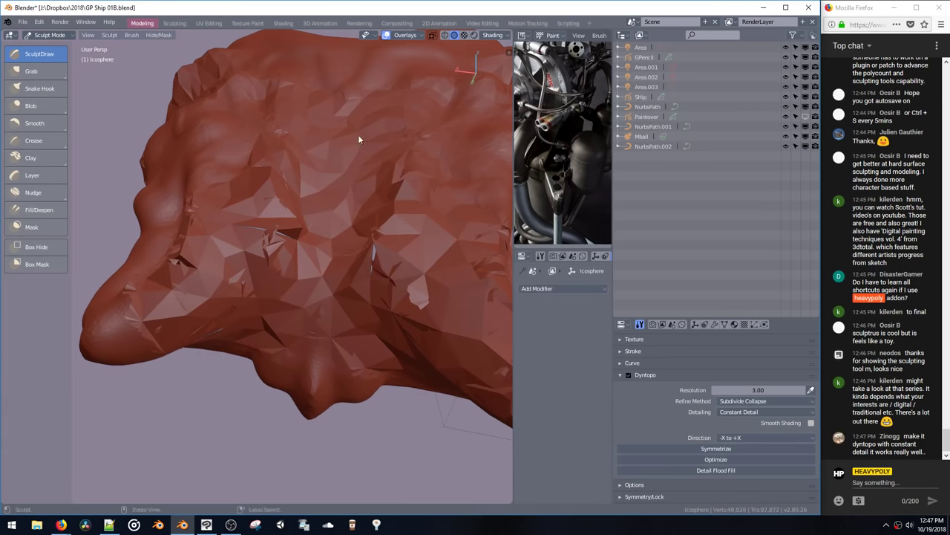
pyautogui.moveTo(361, 136)
pyautogui.mouseDown(button='middle')
pyautogui.moveTo(344, 206)
pyautogui.moveTo(452, 240)
pyautogui.mouseUp(button='middle')
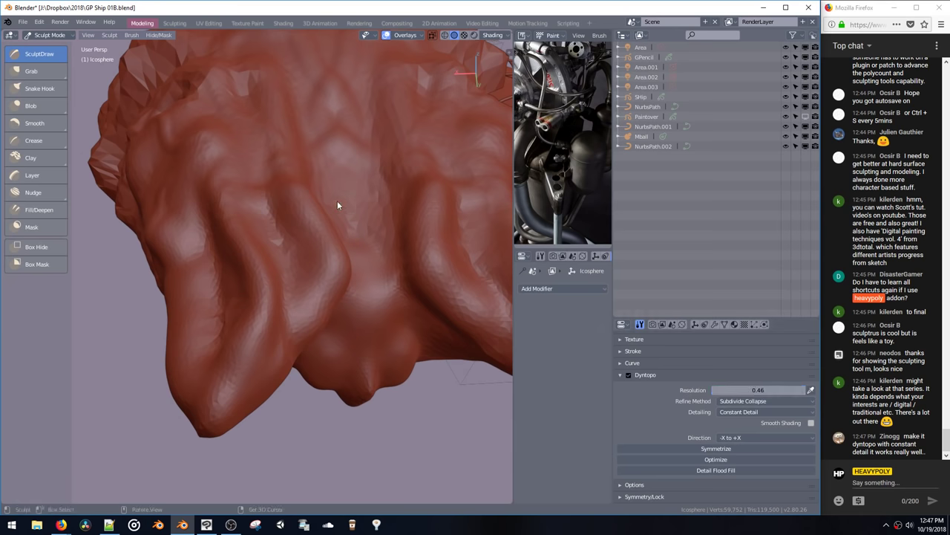
pyautogui.moveTo(339, 204)
pyautogui.mouseDown()
pyautogui.moveTo(363, 331)
pyautogui.moveTo(231, 181)
pyautogui.moveTo(247, 299)
pyautogui.moveTo(256, 295)
pyautogui.mouseUp()
pyautogui.hotkey('ctrl', 'z')
pyautogui.hotkey('ctrl', 'z')
pyautogui.moveTo(247, 129); pyautogui.dragTo(256, 73)
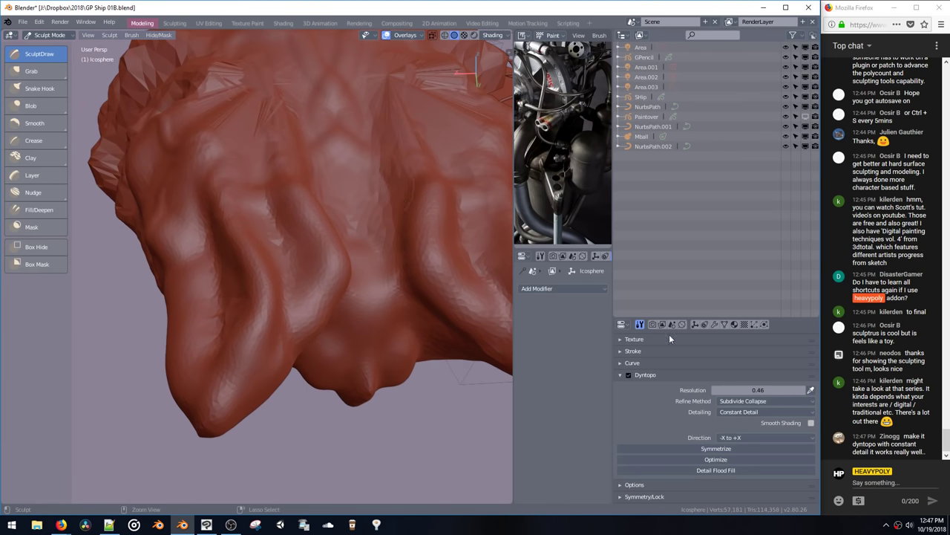
# Step: Sample a Dyntopo resolution of 61.96 and sculpt dense, smooth folds along the front lobe
pyautogui.click(747, 390)
pyautogui.moveTo(811, 391); pyautogui.dragTo(837, 396)
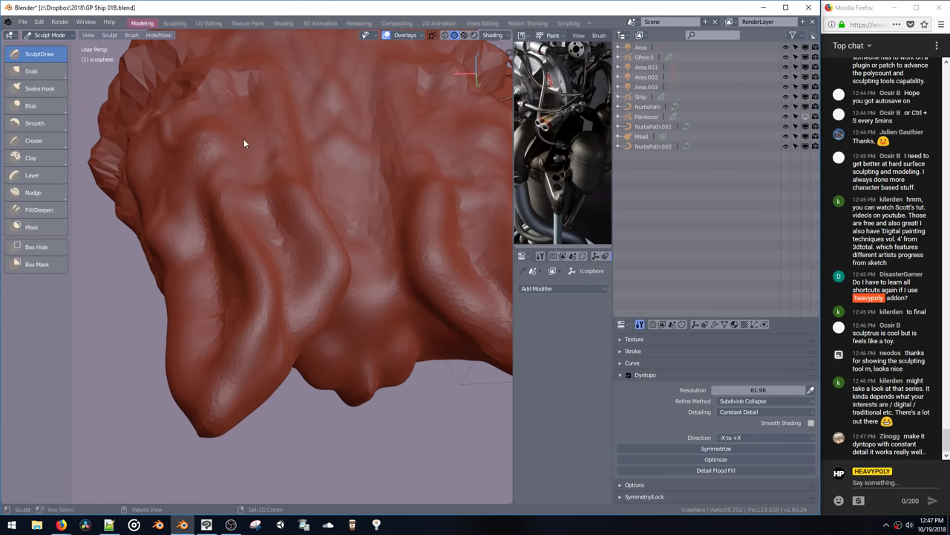
pyautogui.moveTo(243, 139)
pyautogui.mouseDown()
pyautogui.moveTo(293, 220)
pyautogui.moveTo(300, 262)
pyautogui.moveTo(308, 257)
pyautogui.moveTo(292, 206)
pyautogui.mouseUp()
pyautogui.moveTo(303, 300); pyautogui.dragTo(276, 197)
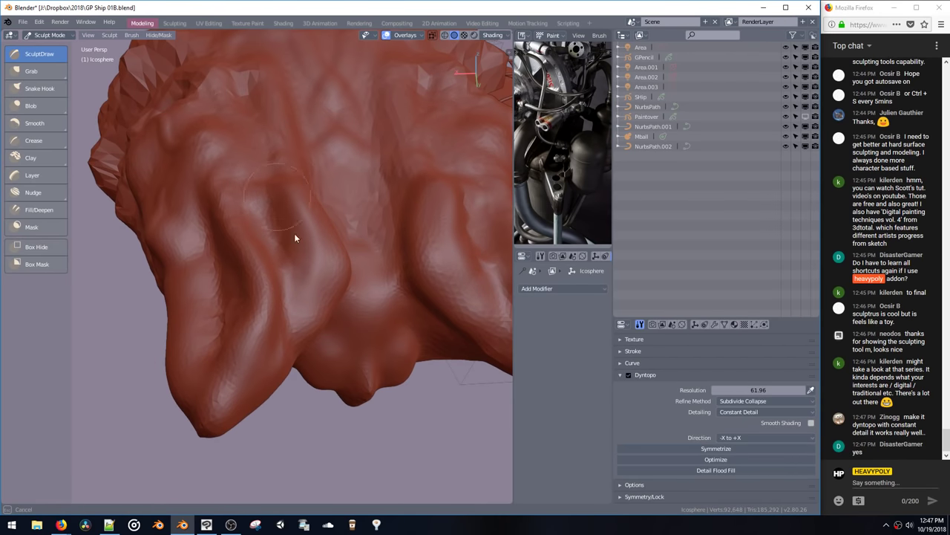
# Step: Sample a Dyntopo resolution of 22.71 from the mesh and sculpt folds over the front and side
pyautogui.click(811, 390)
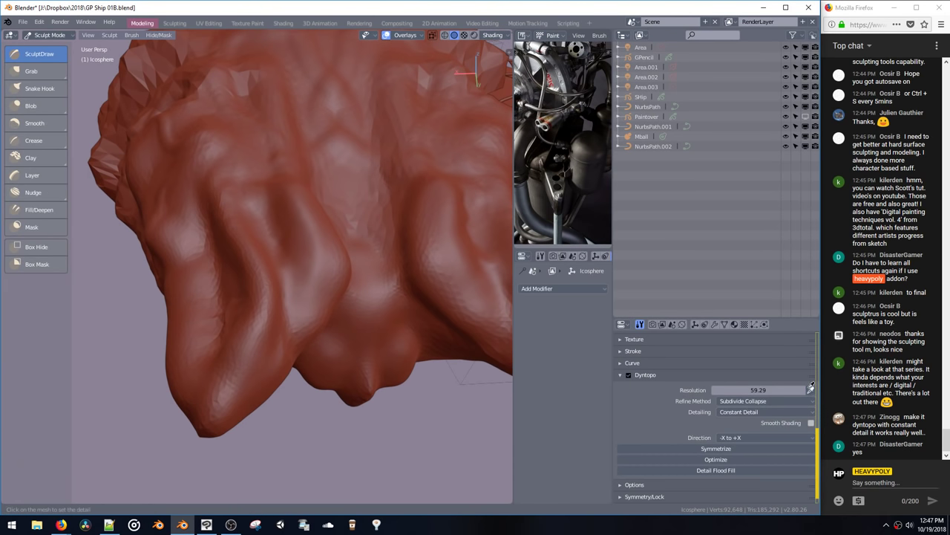
pyautogui.click(218, 265)
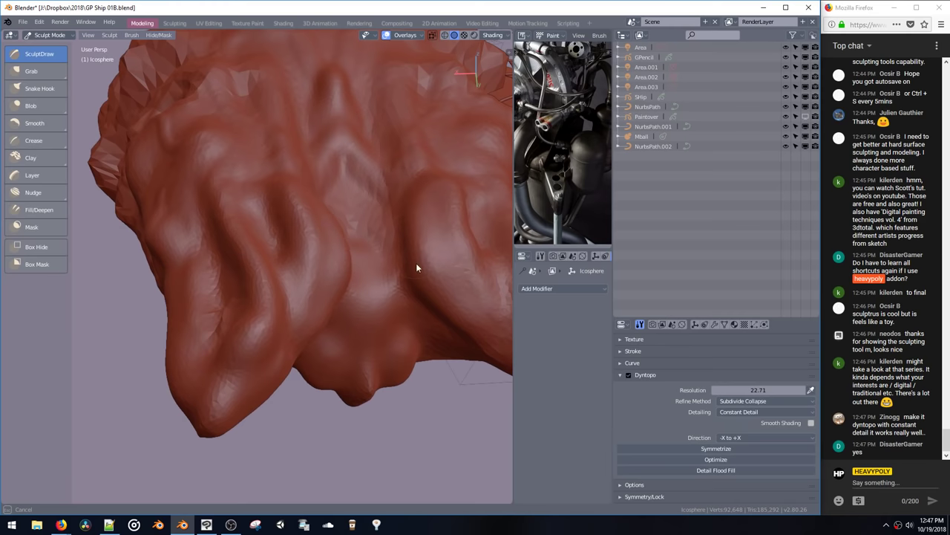
pyautogui.moveTo(418, 265); pyautogui.dragTo(384, 161, button='middle')
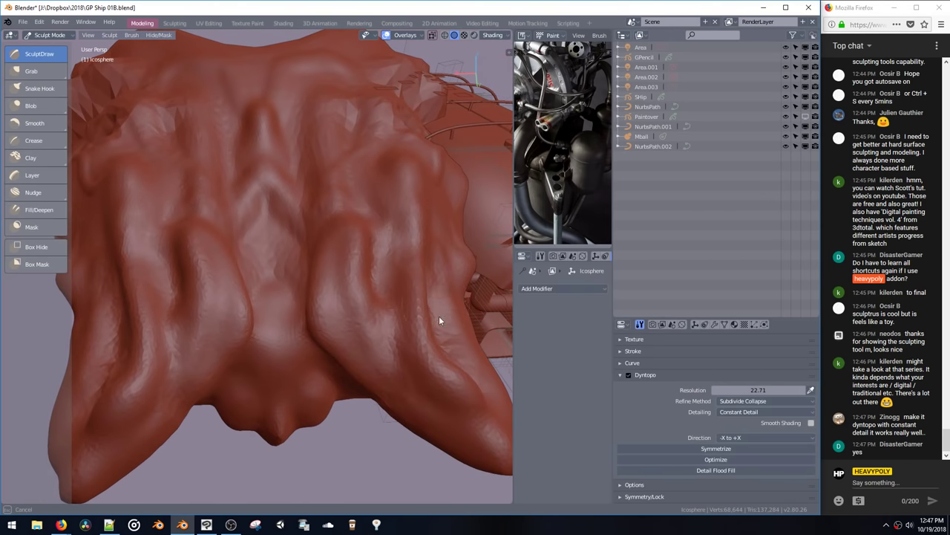
pyautogui.moveTo(423, 289); pyautogui.dragTo(373, 264, button='middle')
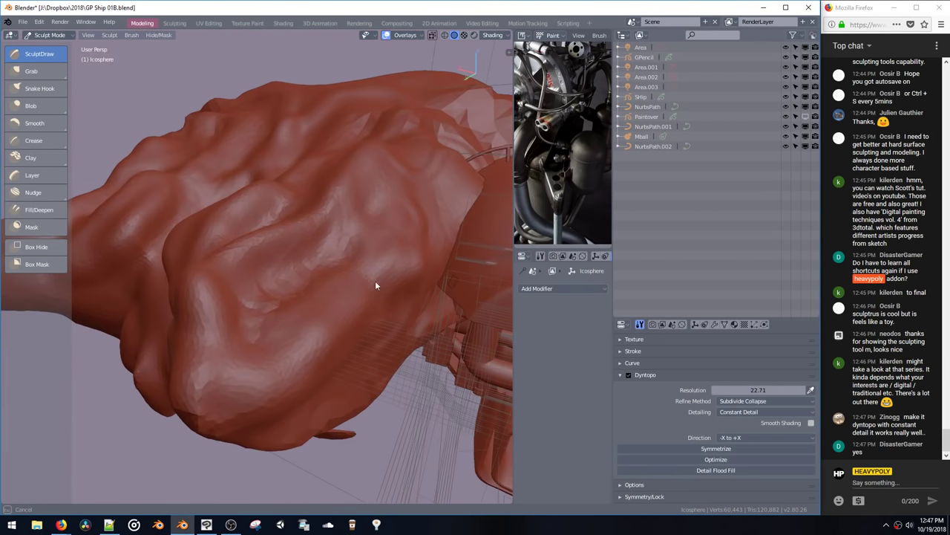
pyautogui.moveTo(375, 282)
pyautogui.mouseDown()
pyautogui.moveTo(396, 239)
pyautogui.moveTo(390, 216)
pyautogui.moveTo(367, 302)
pyautogui.moveTo(332, 228)
pyautogui.mouseUp()
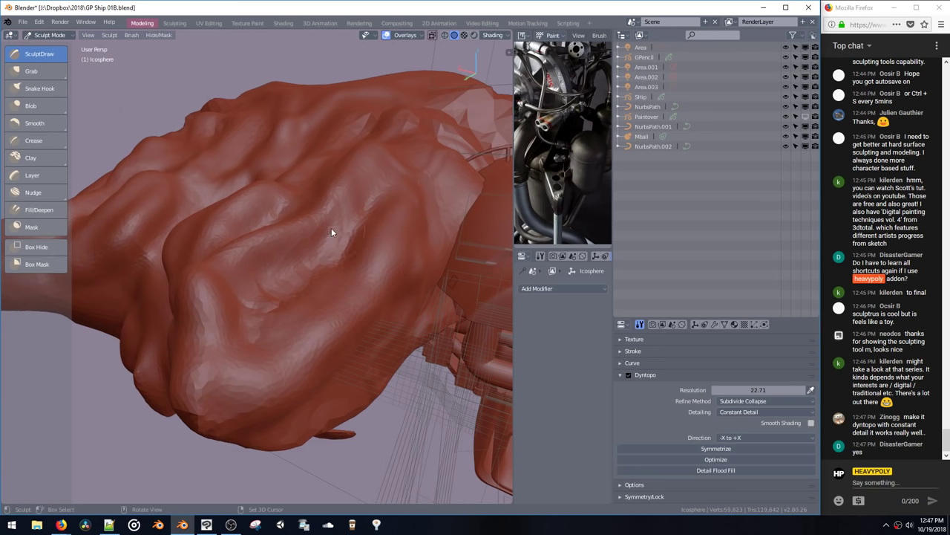
# Step: Sculpt rounded bumps along the form's side toward the back with SculptDraw strokes from several angles
pyautogui.moveTo(331, 229)
pyautogui.mouseDown(button='middle')
pyautogui.moveTo(407, 258)
pyautogui.moveTo(405, 248)
pyautogui.mouseUp(button='middle')
pyautogui.moveTo(405, 248)
pyautogui.mouseDown()
pyautogui.moveTo(416, 283)
pyautogui.moveTo(433, 247)
pyautogui.mouseUp()
pyautogui.moveTo(432, 247)
pyautogui.mouseDown(button='middle')
pyautogui.moveTo(391, 253)
pyautogui.moveTo(383, 271)
pyautogui.mouseUp(button='middle')
pyautogui.moveTo(383, 270)
pyautogui.mouseDown()
pyautogui.moveTo(388, 276)
pyautogui.moveTo(402, 249)
pyautogui.mouseUp()
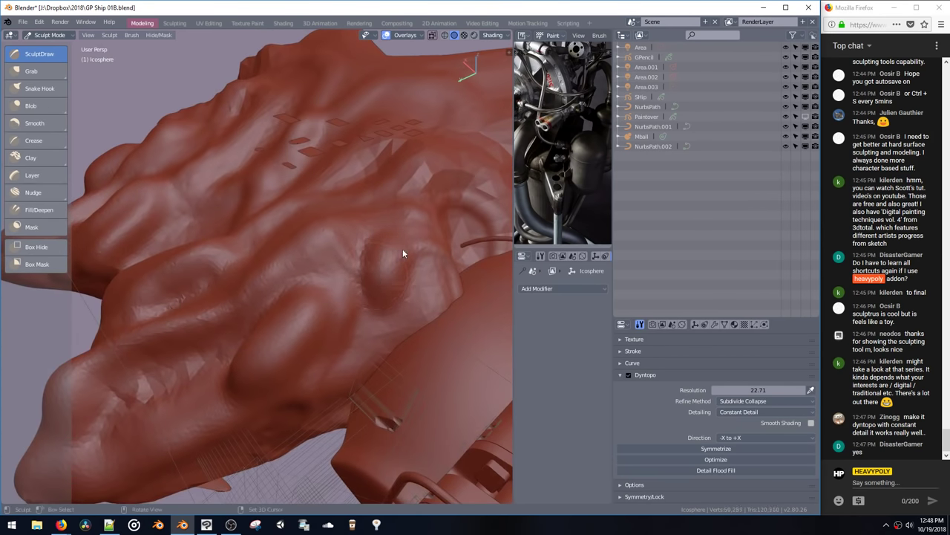
pyautogui.moveTo(403, 249); pyautogui.dragTo(329, 248, button='middle')
pyautogui.moveTo(331, 253)
pyautogui.mouseDown()
pyautogui.moveTo(349, 310)
pyautogui.moveTo(414, 268)
pyautogui.mouseUp()
pyautogui.moveTo(414, 268)
pyautogui.mouseDown(button='middle')
pyautogui.moveTo(406, 278)
pyautogui.moveTo(347, 260)
pyautogui.moveTo(329, 271)
pyautogui.mouseUp(button='middle')
# Step: Set the Dyntopo resolution to 60 and sculpt smooth ridges into the coarse faceted arch at the back
pyautogui.click(745, 389)
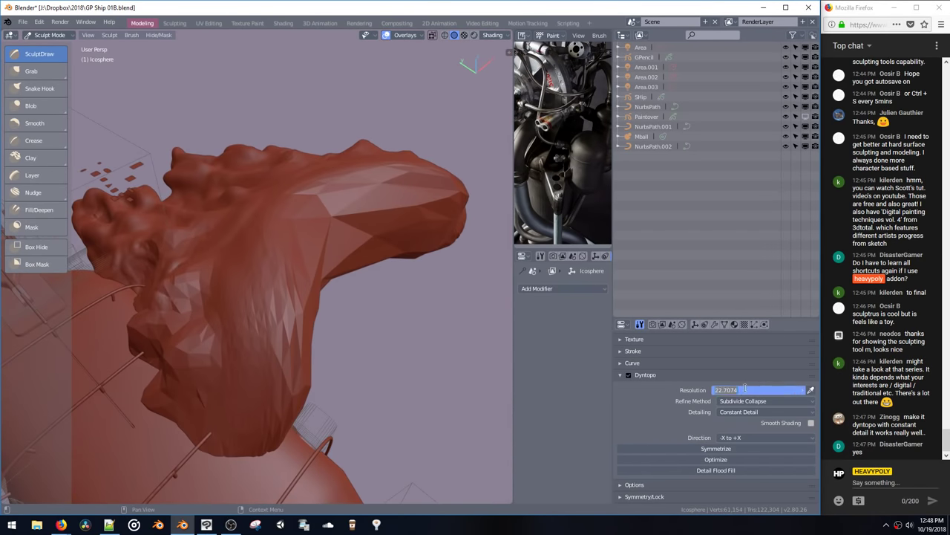
pyautogui.write('60')
pyautogui.press('Return')
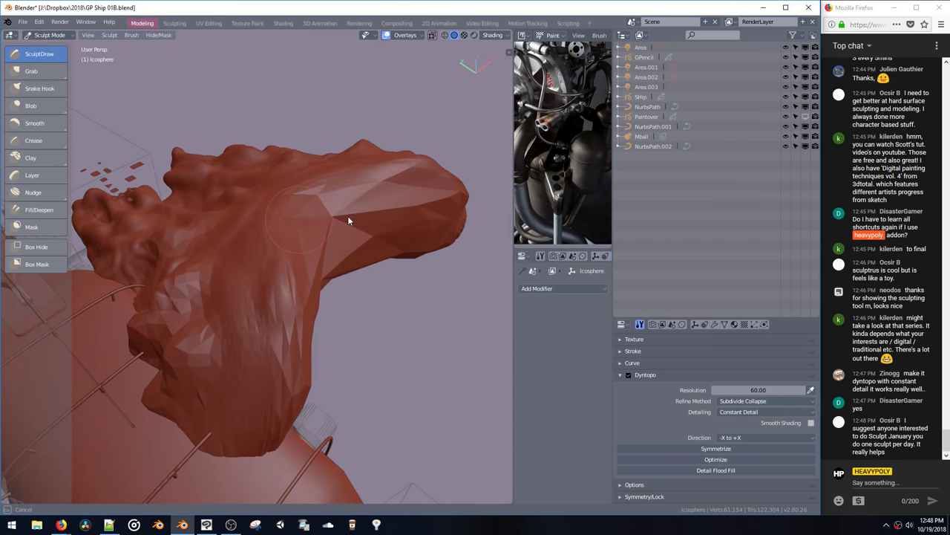
pyautogui.moveTo(305, 232); pyautogui.dragTo(310, 225)
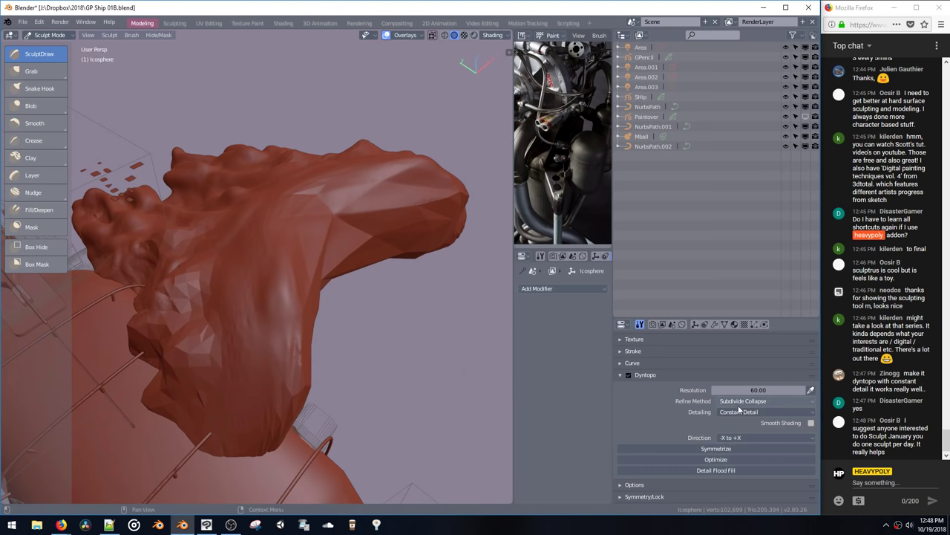
pyautogui.moveTo(453, 256)
pyautogui.mouseDown(button='middle')
pyautogui.moveTo(360, 263)
pyautogui.moveTo(322, 251)
pyautogui.moveTo(355, 263)
pyautogui.mouseUp(button='middle')
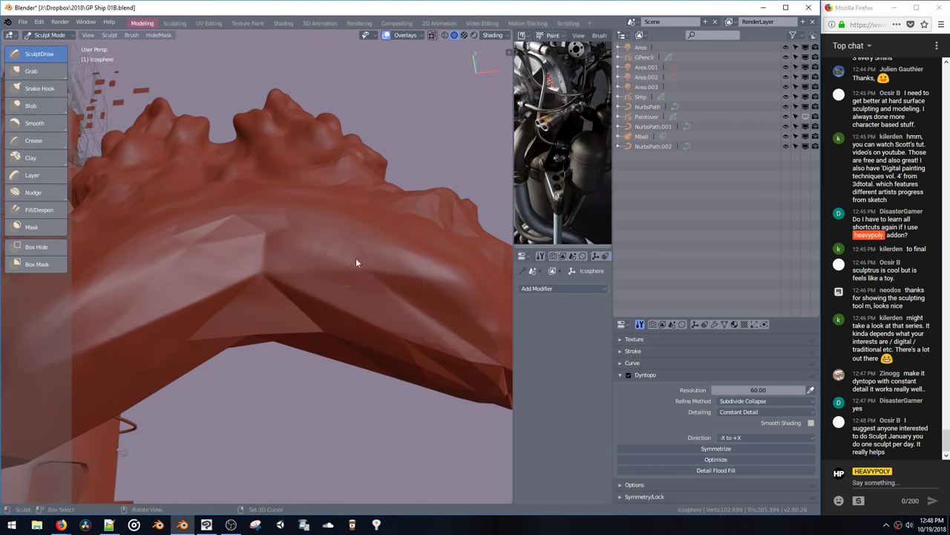
pyautogui.moveTo(376, 277)
pyautogui.mouseDown()
pyautogui.moveTo(424, 336)
pyautogui.moveTo(388, 288)
pyautogui.mouseUp()
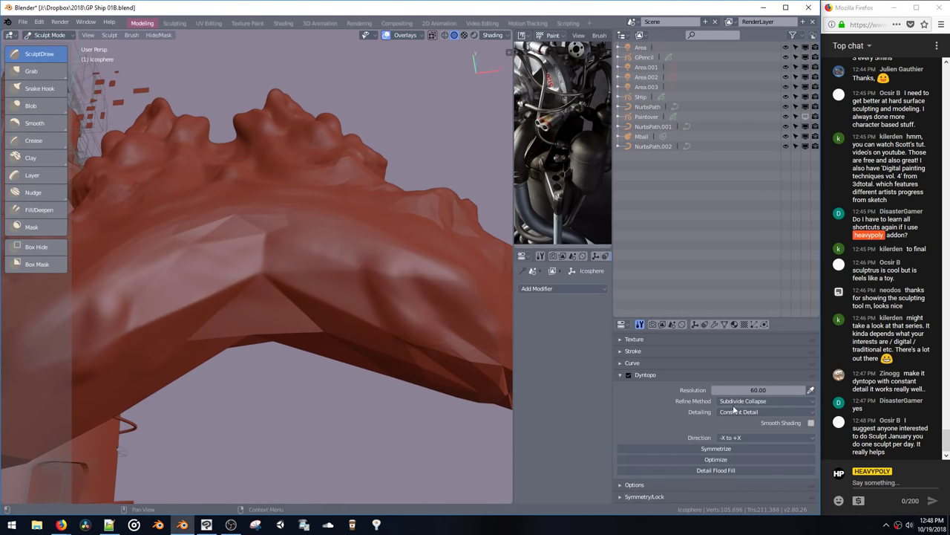
# Step: Set the Dyntopo refine method to Subdivide Edges, then sculpt and smooth folds along the arch's side
pyautogui.click(735, 404)
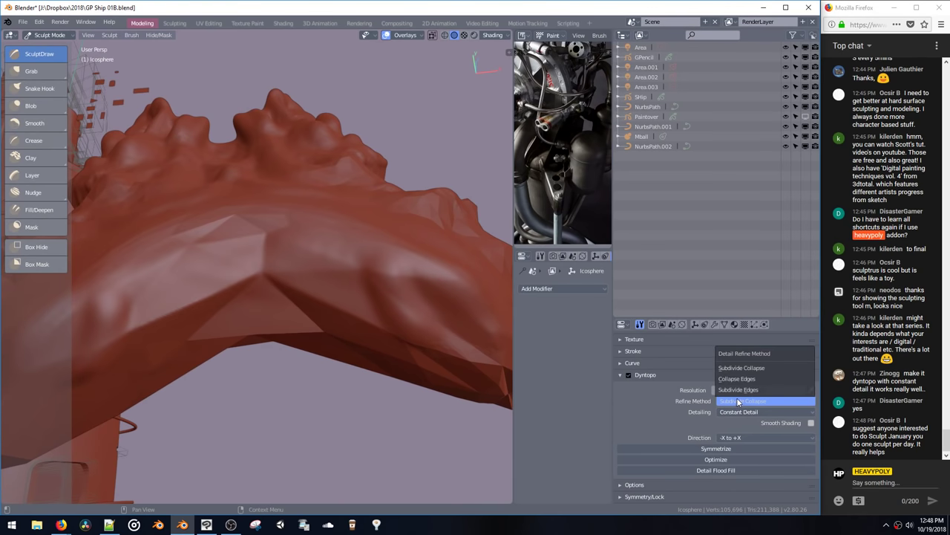
pyautogui.click(738, 389)
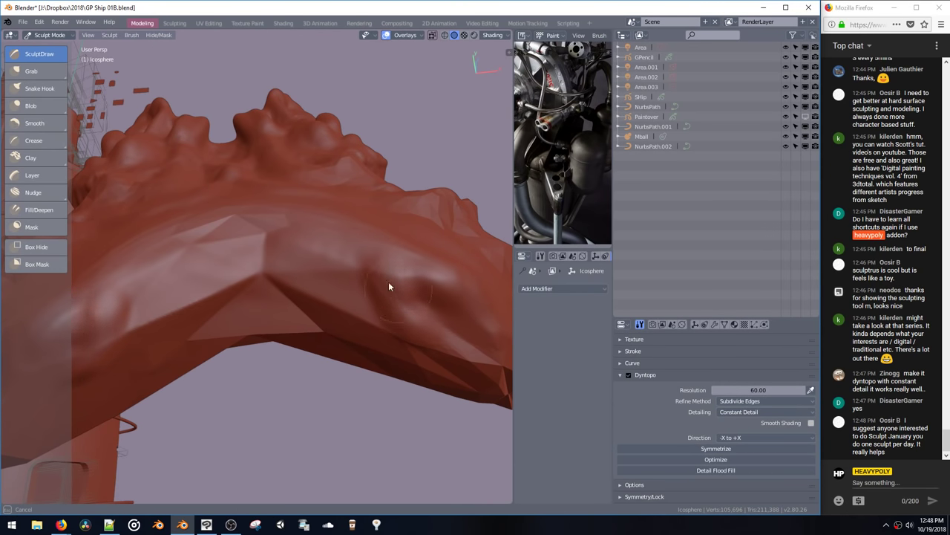
pyautogui.moveTo(388, 287)
pyautogui.mouseDown()
pyautogui.moveTo(344, 291)
pyautogui.moveTo(458, 338)
pyautogui.mouseUp()
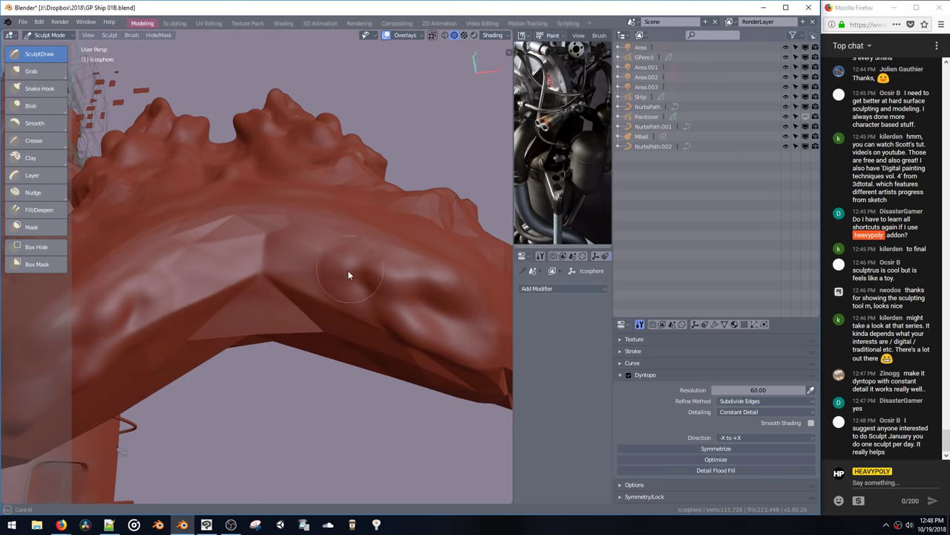
pyautogui.moveTo(349, 274)
pyautogui.mouseDown(button='middle')
pyautogui.moveTo(425, 291)
pyautogui.moveTo(366, 278)
pyautogui.mouseUp(button='middle')
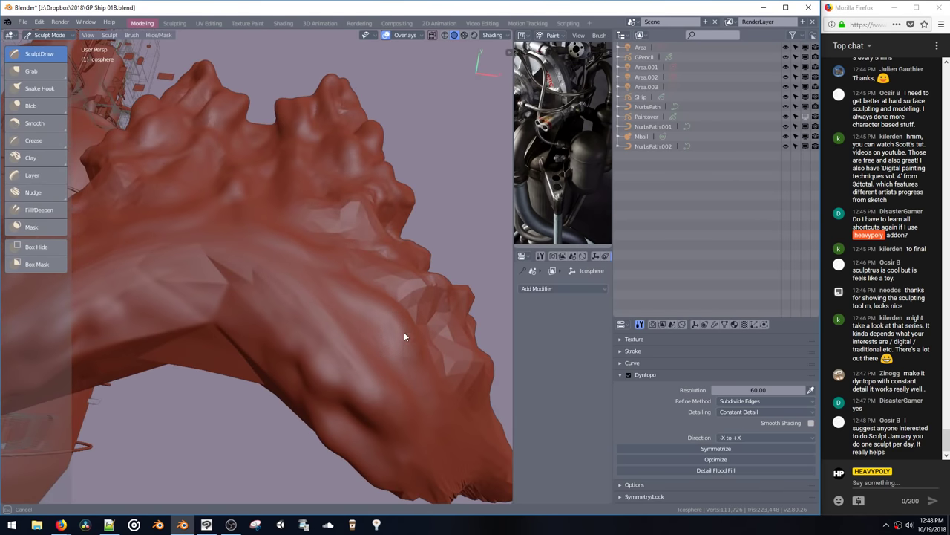
pyautogui.moveTo(392, 356)
pyautogui.keyDown('shift'); pyautogui.mouseDown()
pyautogui.moveTo(377, 345)
pyautogui.moveTo(381, 325)
pyautogui.mouseUp(); pyautogui.keyUp('shift')
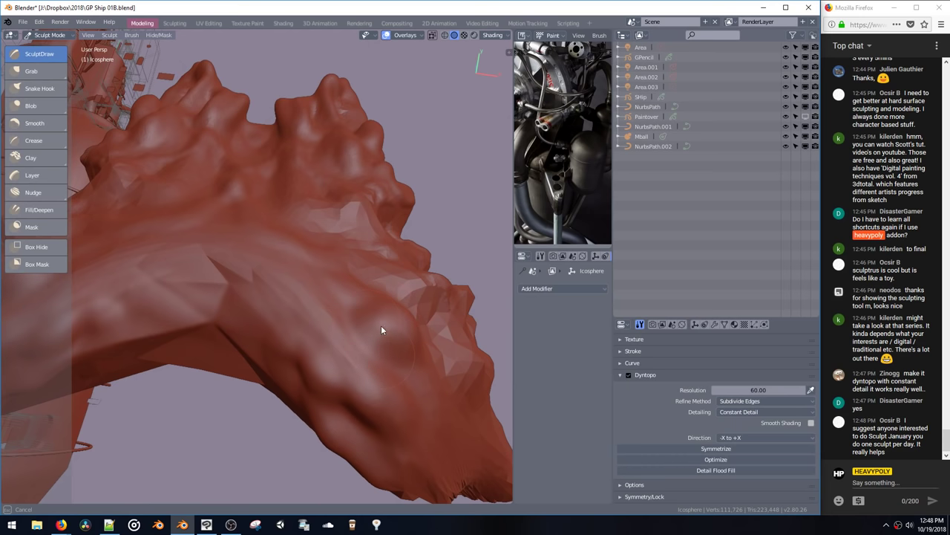
pyautogui.moveTo(386, 337); pyautogui.dragTo(364, 296, button='middle')
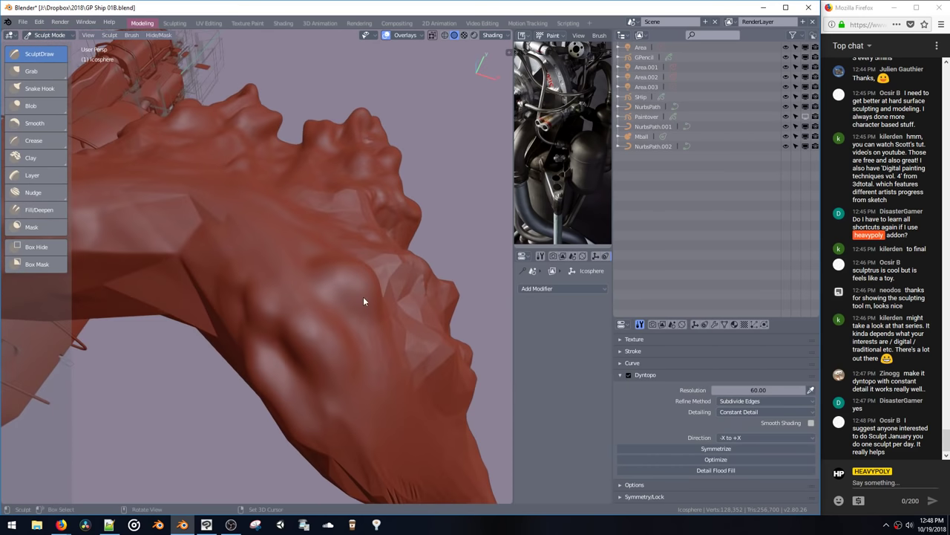
# Step: Set the Dyntopo refine method to Collapse Edges and sculpt strokes down the arch's side toward its lower end
pyautogui.click(728, 401)
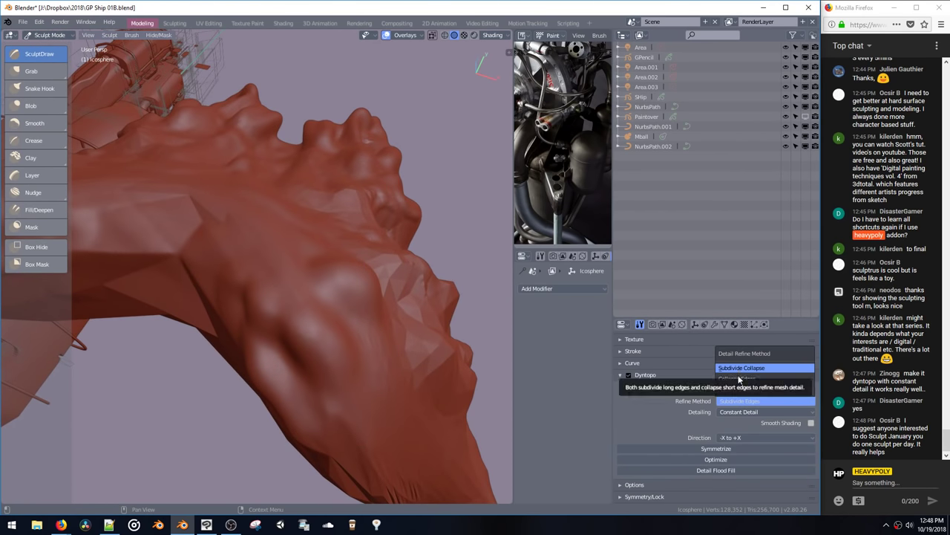
pyautogui.click(737, 379)
pyautogui.moveTo(315, 257)
pyautogui.mouseDown()
pyautogui.moveTo(286, 265)
pyautogui.moveTo(340, 319)
pyautogui.moveTo(372, 384)
pyautogui.mouseUp()
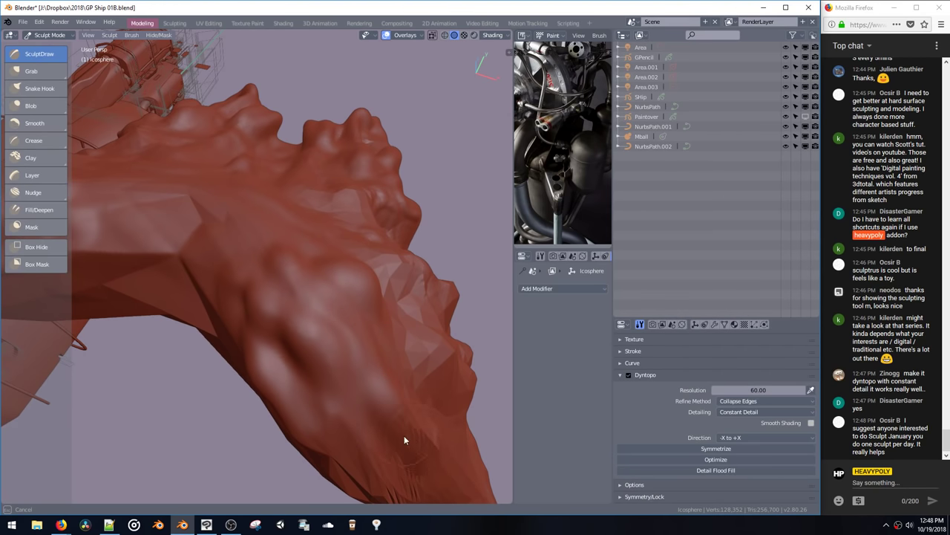
pyautogui.moveTo(404, 440); pyautogui.dragTo(431, 445)
pyautogui.moveTo(431, 446); pyautogui.dragTo(382, 389, button='middle')
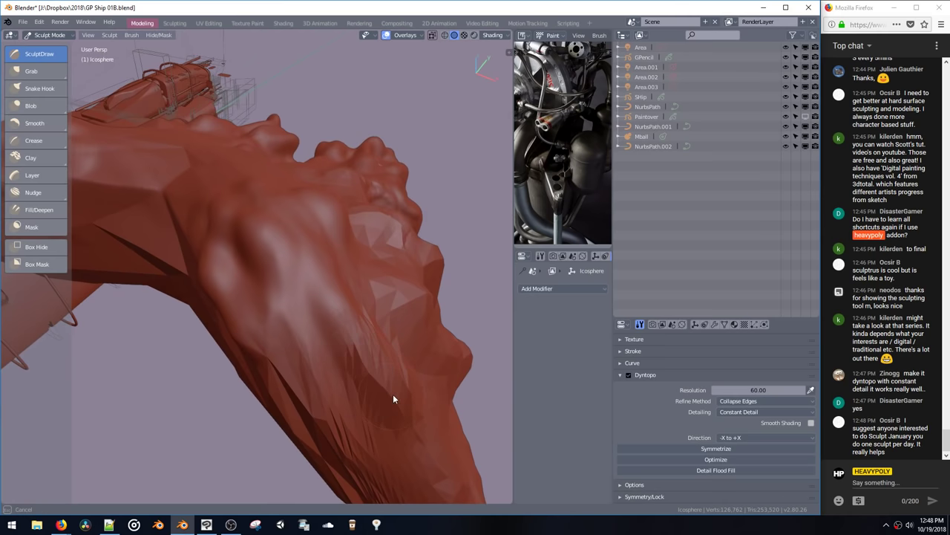
# Step: Sculpt long SculptDraw strokes down the side of the Icosphere with the Collapse Edges refine method
pyautogui.moveTo(393, 396); pyautogui.dragTo(380, 382)
pyautogui.moveTo(380, 380); pyautogui.dragTo(278, 297, button='middle')
pyautogui.moveTo(272, 300)
pyautogui.mouseDown()
pyautogui.moveTo(302, 325)
pyautogui.moveTo(313, 352)
pyautogui.moveTo(285, 305)
pyautogui.moveTo(272, 314)
pyautogui.moveTo(307, 361)
pyautogui.moveTo(428, 392)
pyautogui.mouseUp()
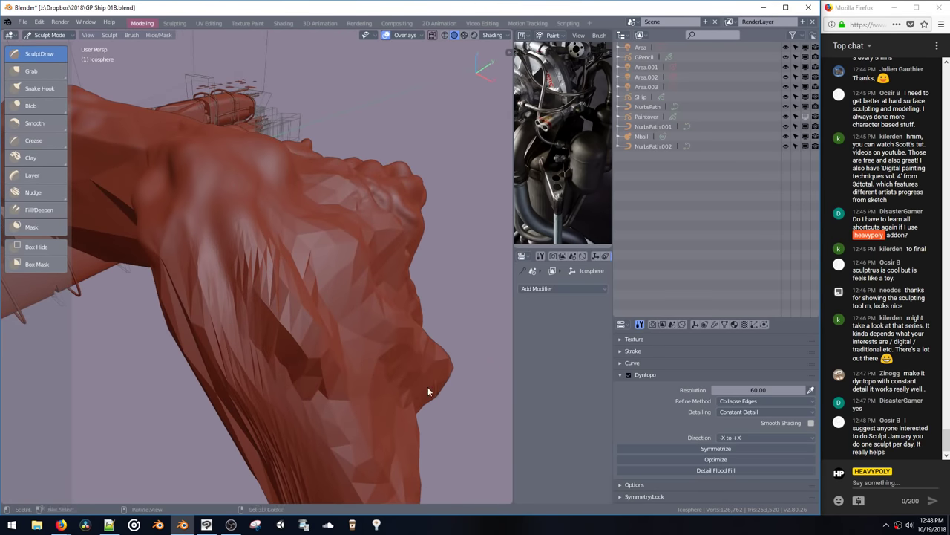
# Step: Set the Dyntopo refine method to Subdivide Edges and sculpt a raised ridge down the middle of the form
pyautogui.click(724, 401)
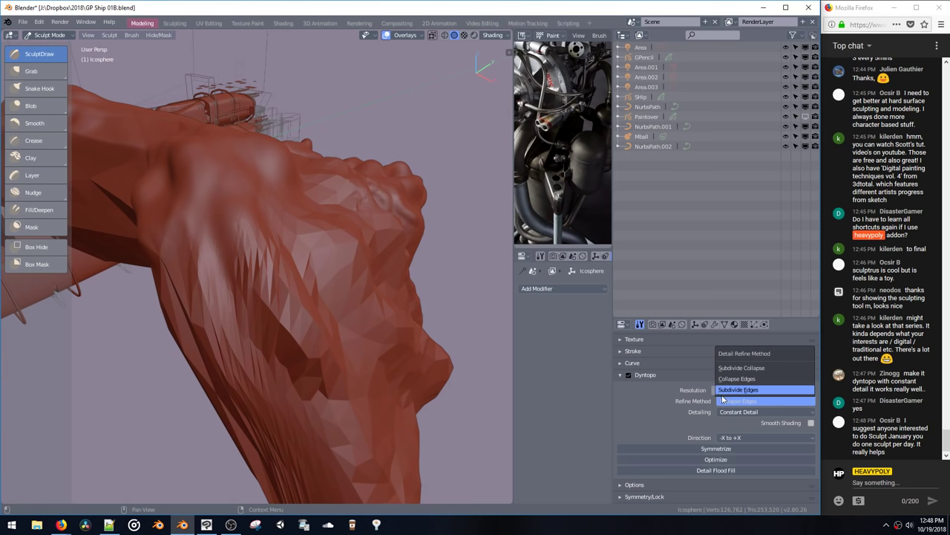
pyautogui.click(724, 390)
pyautogui.moveTo(262, 286)
pyautogui.mouseDown()
pyautogui.moveTo(254, 278)
pyautogui.moveTo(296, 327)
pyautogui.mouseUp()
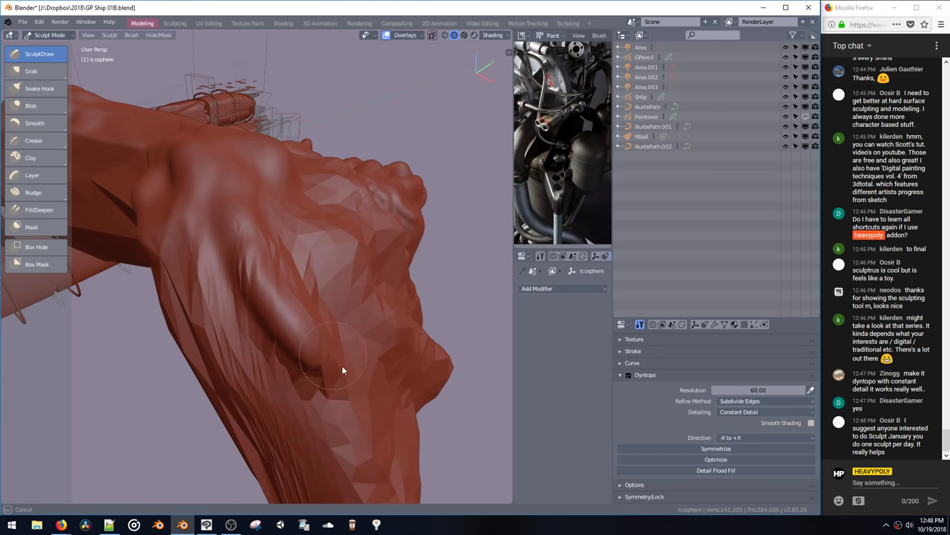
pyautogui.moveTo(245, 253); pyautogui.dragTo(301, 358)
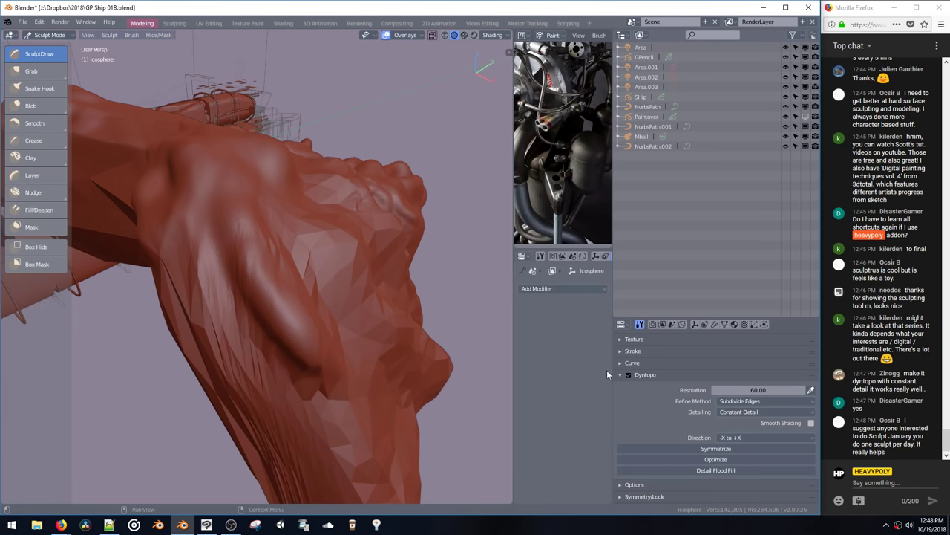
# Step: Set the Dyntopo refine method to Subdivide Collapse and sculpt another ridge beside the previous one
pyautogui.click(742, 411)
pyautogui.click(724, 401)
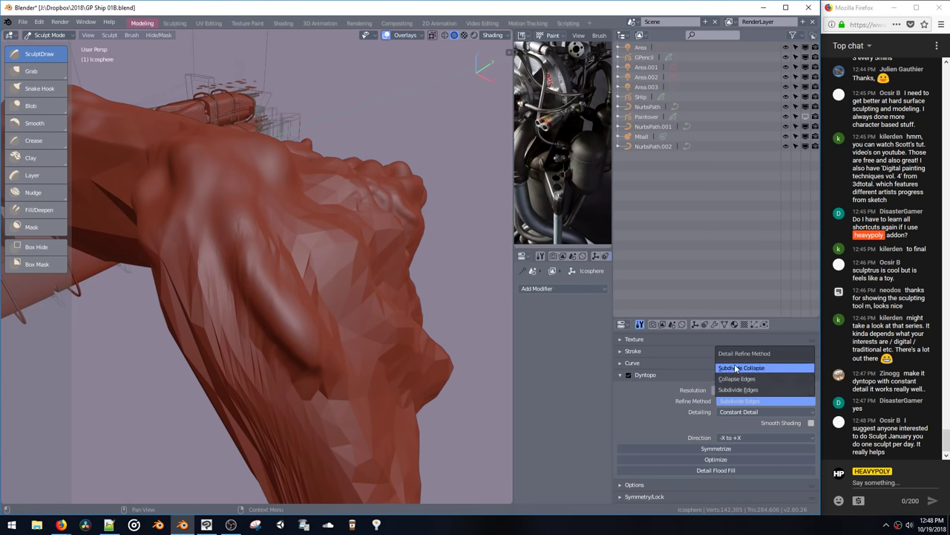
pyautogui.click(737, 365)
pyautogui.moveTo(331, 271); pyautogui.dragTo(291, 349)
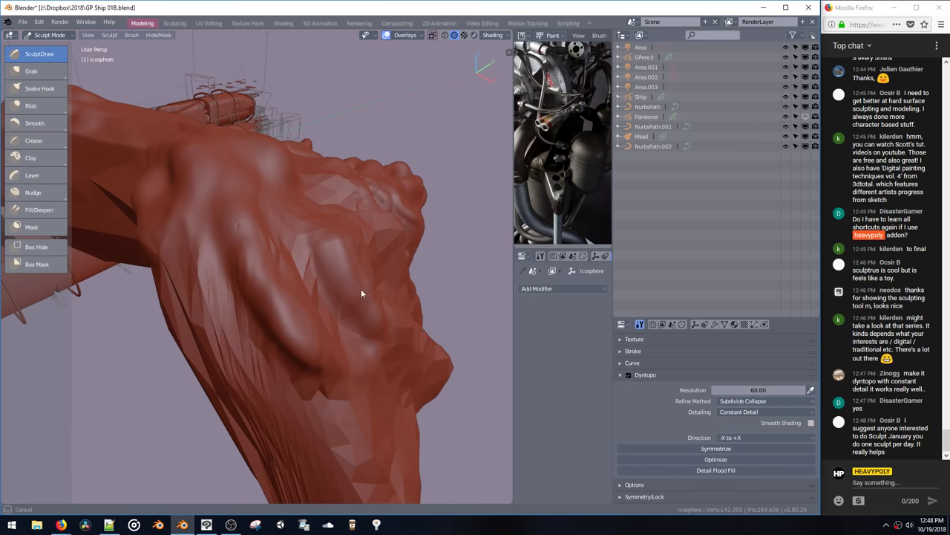
pyautogui.moveTo(296, 272)
pyautogui.mouseDown(button='middle')
pyautogui.moveTo(237, 282)
pyautogui.moveTo(218, 299)
pyautogui.moveTo(386, 226)
pyautogui.mouseUp(button='middle')
pyautogui.moveTo(320, 258)
pyautogui.mouseDown(button='middle')
pyautogui.moveTo(216, 280)
pyautogui.moveTo(196, 248)
pyautogui.moveTo(209, 226)
pyautogui.moveTo(256, 241)
pyautogui.mouseUp(button='middle')
# Step: Switch to Object Mode and move the sculpted Icosphere 2.43 m along the X axis
pyautogui.hotkey('ctrl', 'Tab')
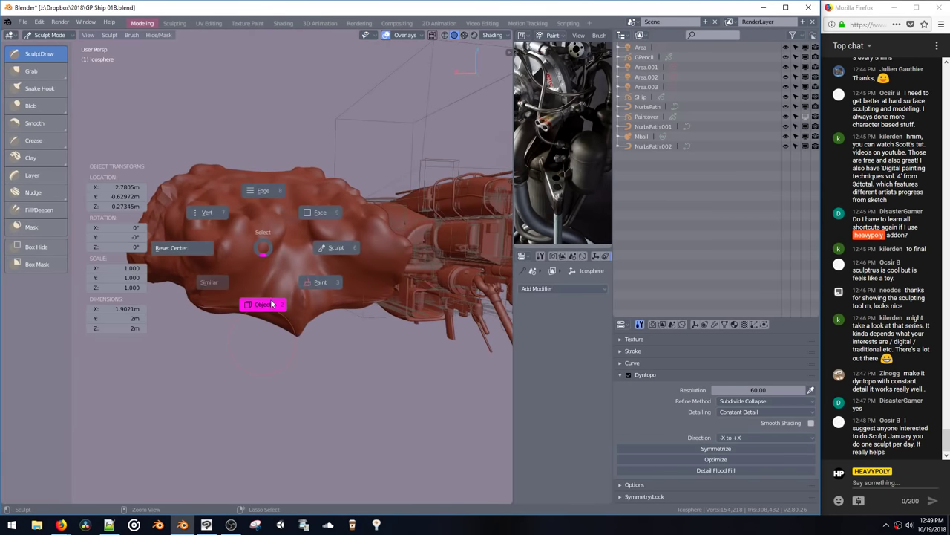
pyautogui.click(272, 304)
pyautogui.press('g')
pyautogui.press('x')
pyautogui.click(203, 267)
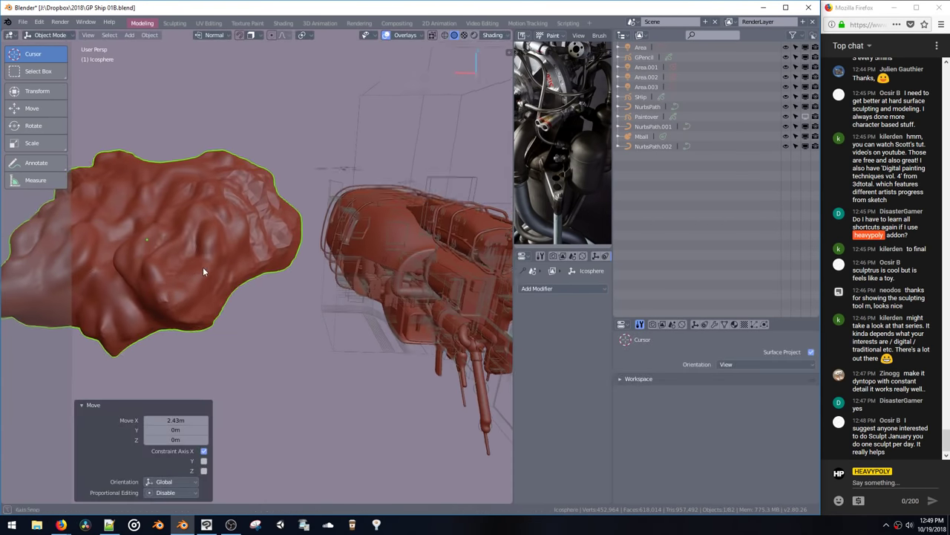
# Step: Move the Icosphere -9.22 m along X to the other side of the ship, with a further 0.0861 m X adjustment
pyautogui.moveTo(203, 266); pyautogui.dragTo(201, 312, button='middle')
pyautogui.click(342, 275)
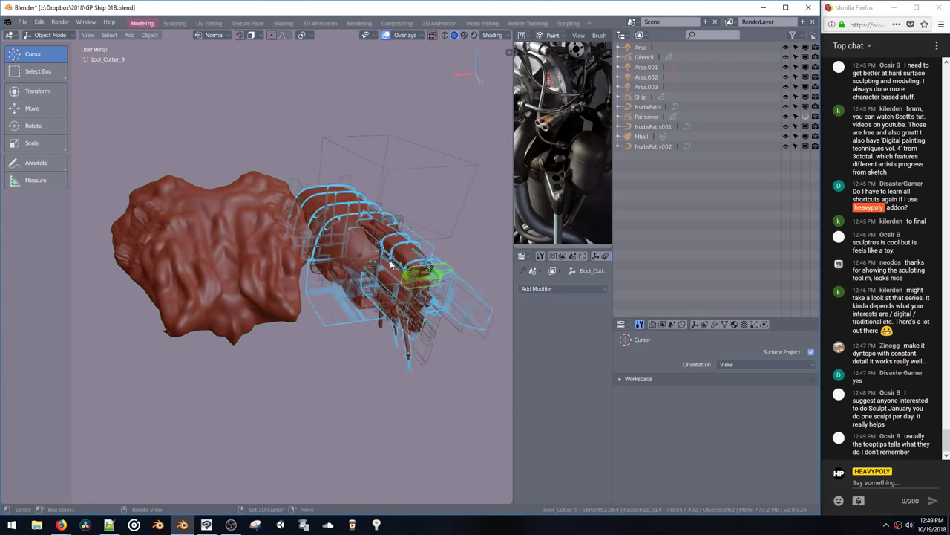
pyautogui.click(219, 282)
pyautogui.press('g')
pyautogui.press('x')
pyautogui.click(498, 251)
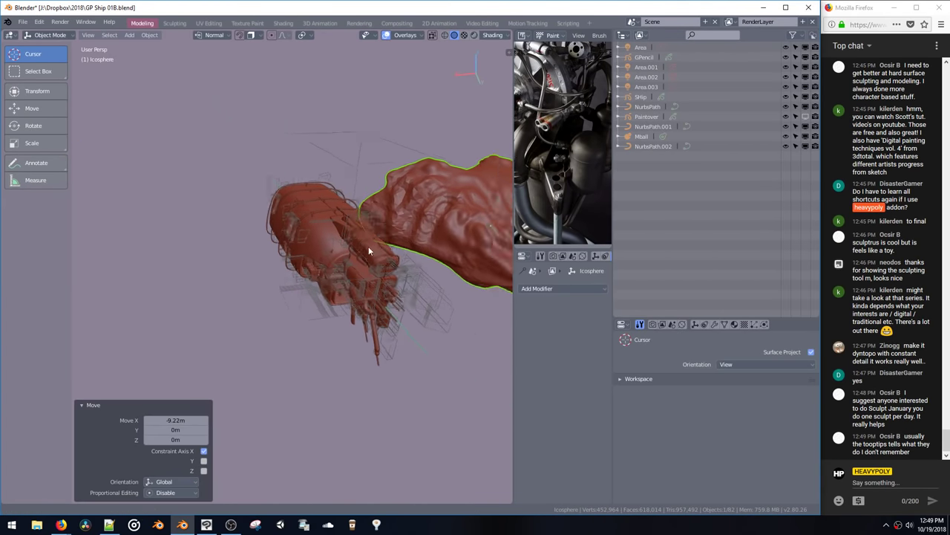
pyautogui.moveTo(364, 250); pyautogui.dragTo(297, 254, button='middle')
pyautogui.press('g')
pyautogui.press('x')
pyautogui.click(294, 253)
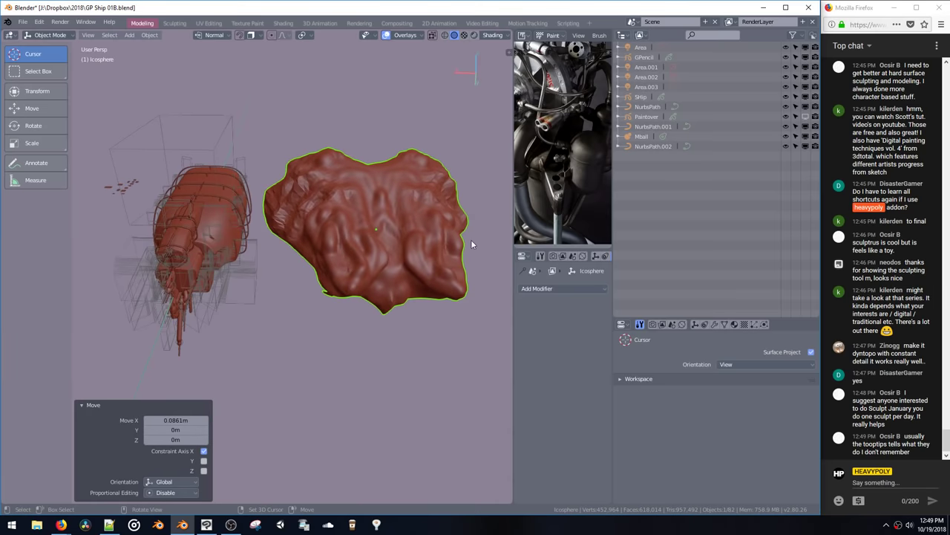
# Step: Scale the Icosphere by 0.785 along the X axis and apply its scale
pyautogui.press('s')
pyautogui.press('x')
pyautogui.click(447, 251)
pyautogui.moveTo(446, 251); pyautogui.dragTo(408, 241, button='middle')
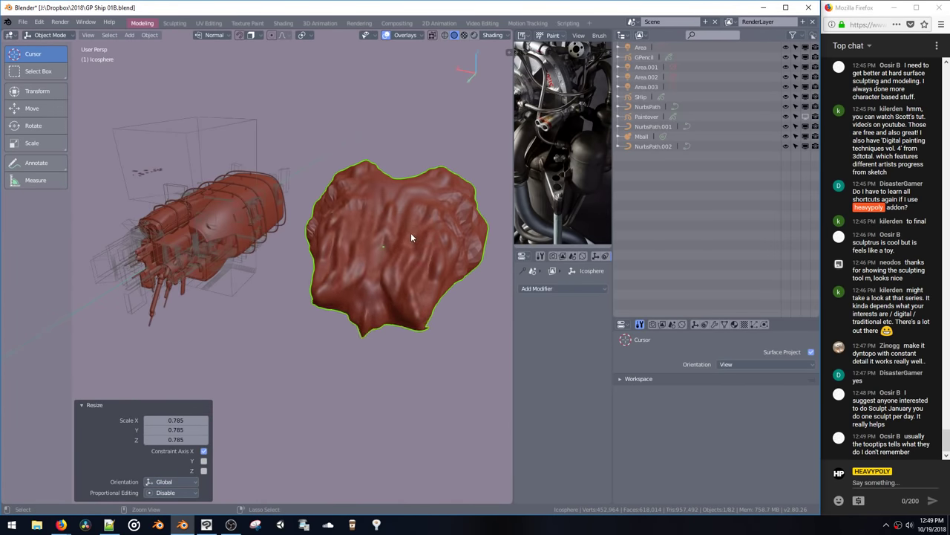
pyautogui.hotkey('ctrl', 'a')
pyautogui.click(398, 256)
pyautogui.moveTo(327, 260)
pyautogui.mouseDown(button='middle')
pyautogui.moveTo(303, 227)
pyautogui.moveTo(324, 267)
pyautogui.mouseUp(button='middle')
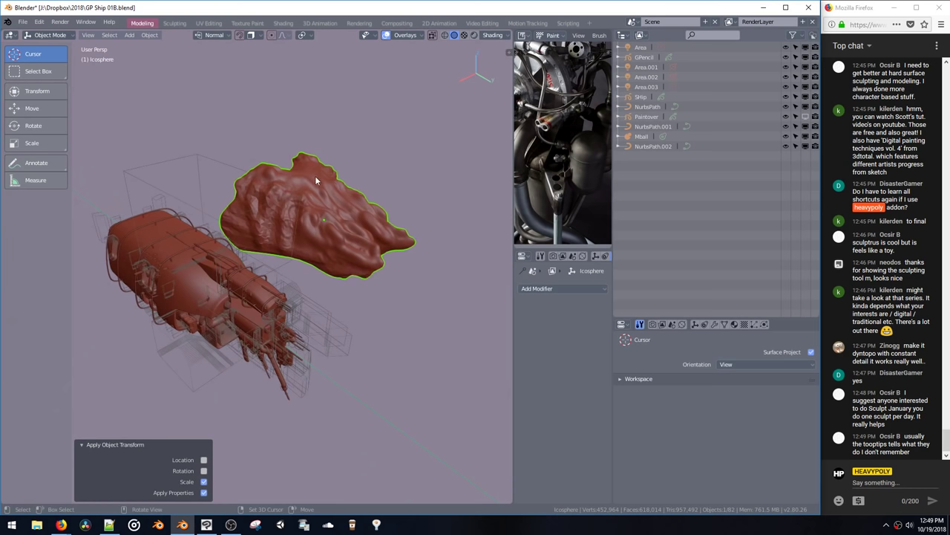
# Step: Switch the viewport to rendered shading to preview the Icosphere beside the lit ship
pyautogui.moveTo(274, 248); pyautogui.dragTo(300, 199, button='middle')
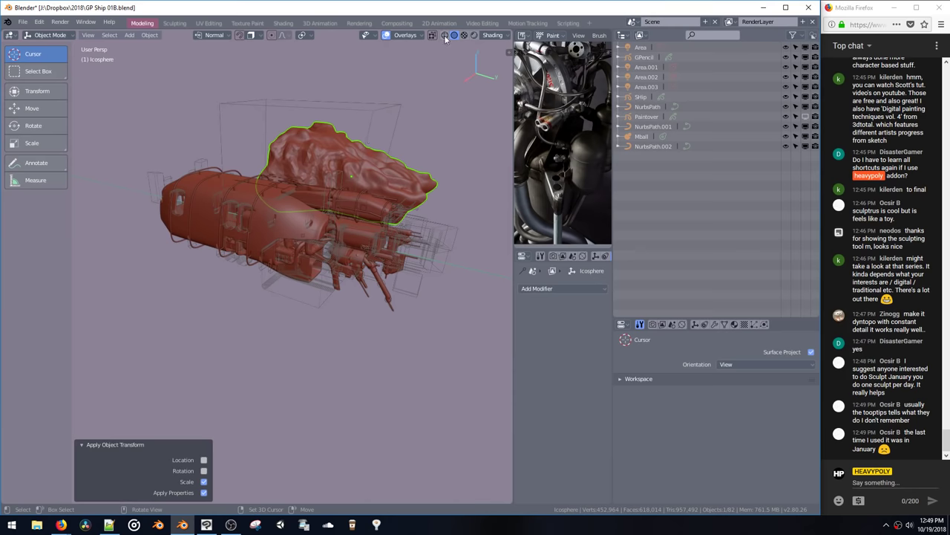
pyautogui.click(465, 36)
pyautogui.click(474, 36)
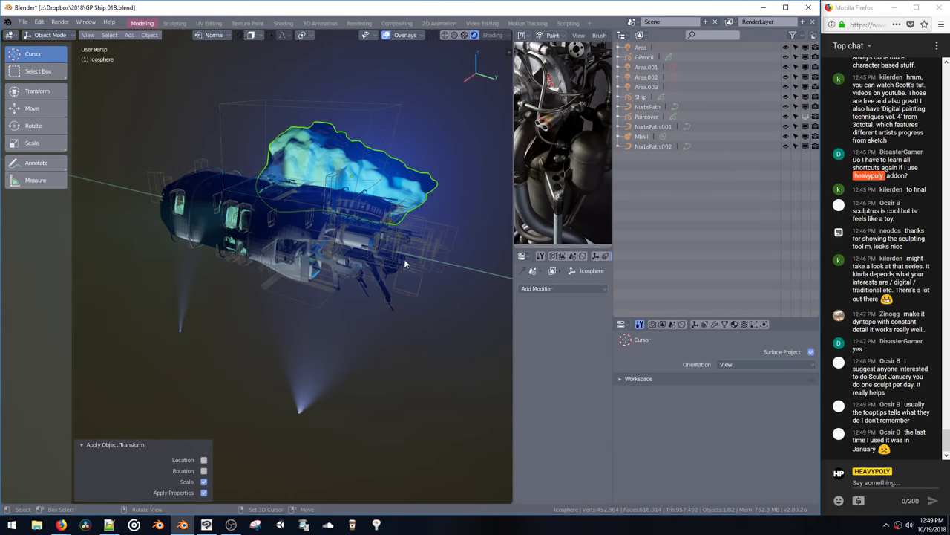
pyautogui.moveTo(402, 304); pyautogui.dragTo(410, 274, button='middle')
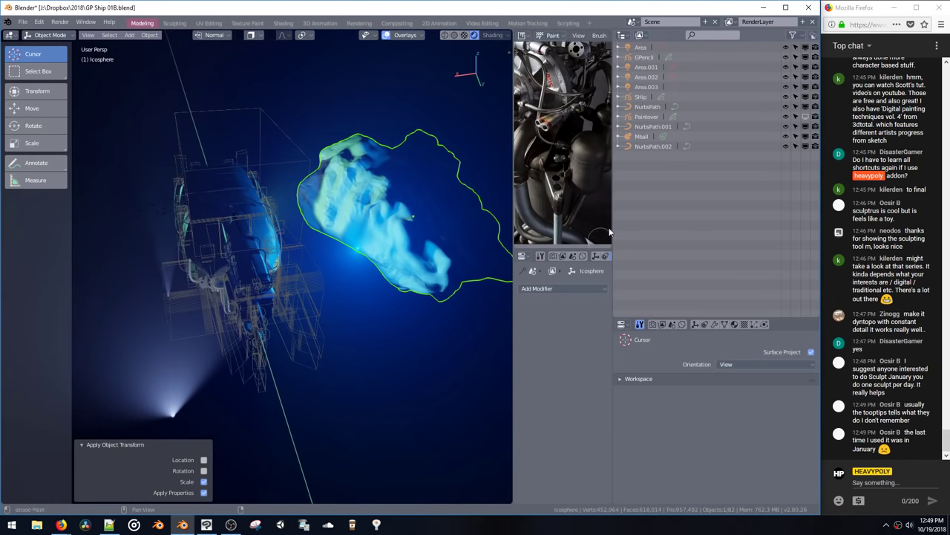
# Step: Add a material slot to the Icosphere, try the SSS.001 material, and assign the existing SSS material instead
pyautogui.click(735, 324)
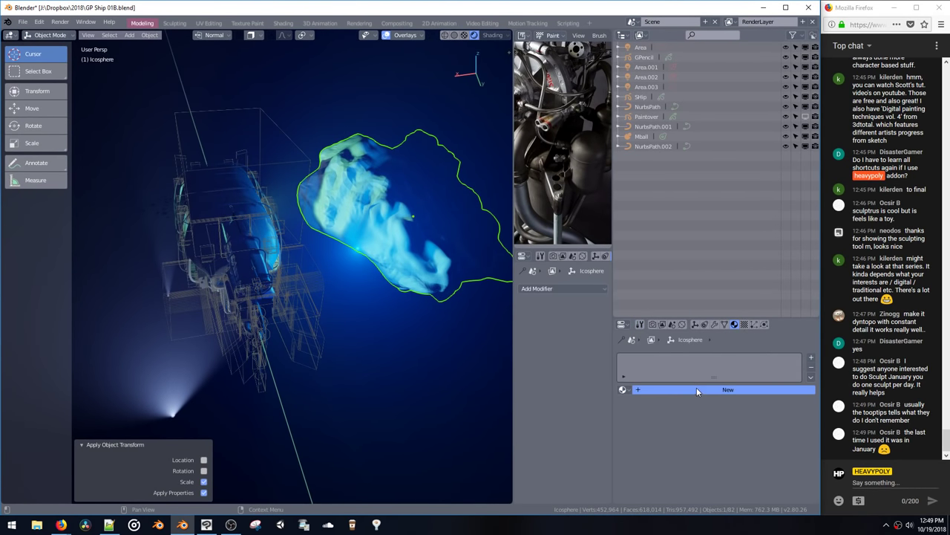
pyautogui.click(697, 390)
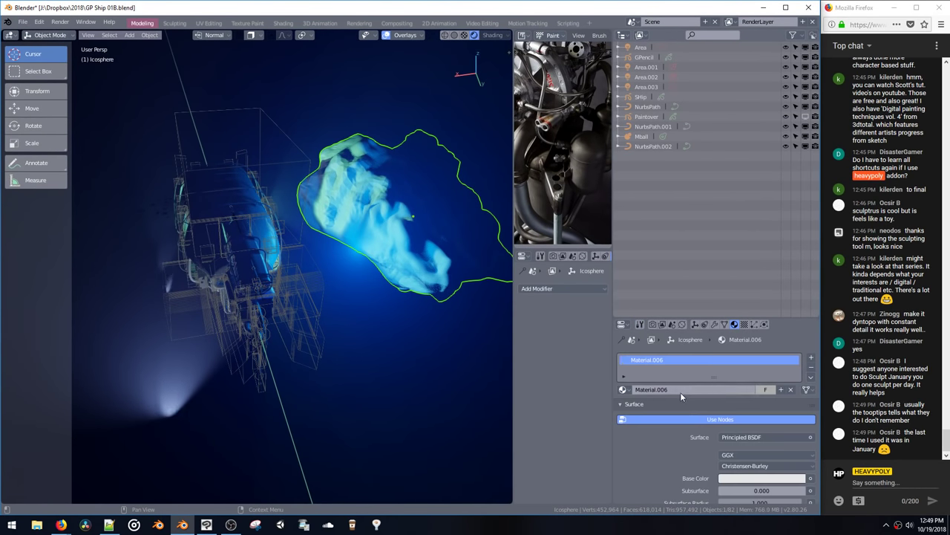
pyautogui.click(622, 390)
pyautogui.write('sss')
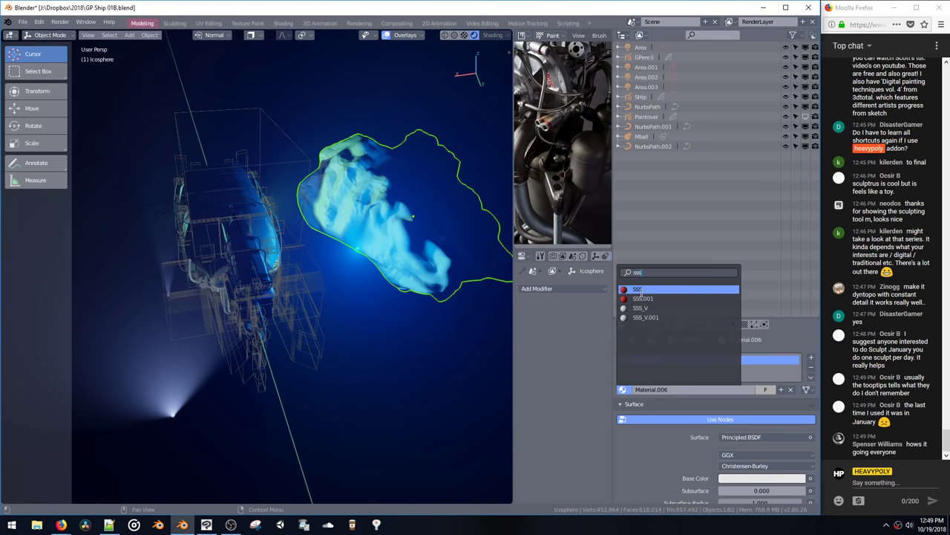
pyautogui.click(642, 298)
pyautogui.click(623, 390)
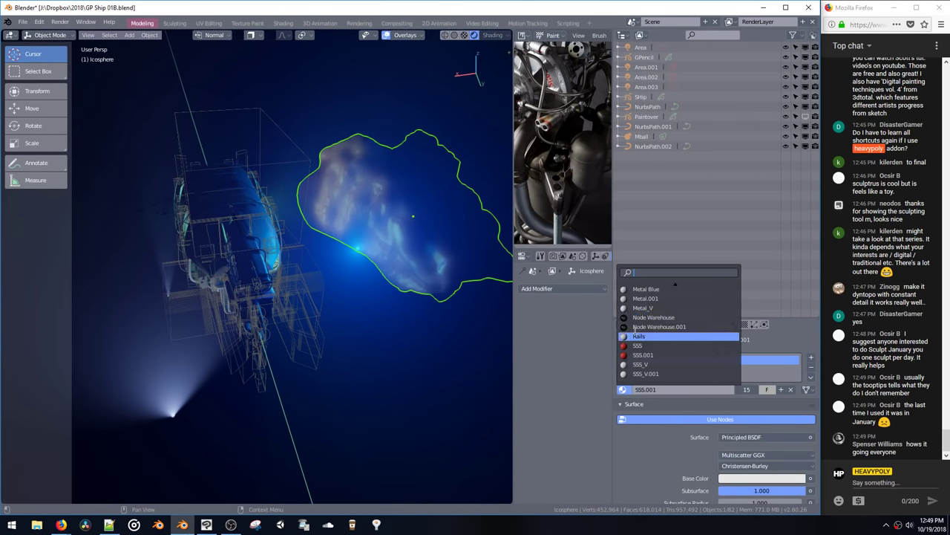
pyautogui.click(639, 347)
pyautogui.scroll(-4, 741, 439)
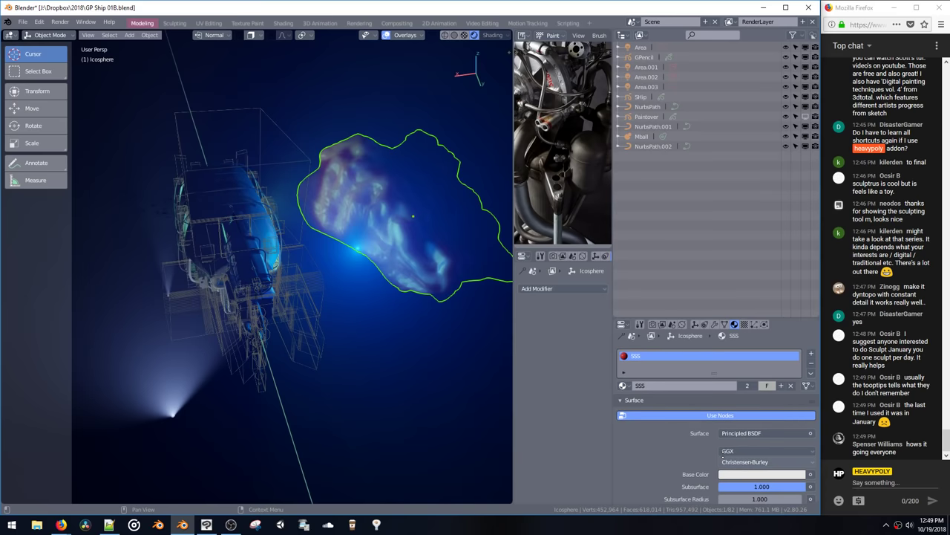
# Step: Move the Icosphere 0.334 m along the X axis and shift it slightly along the Z axis
pyautogui.moveTo(470, 238); pyautogui.dragTo(402, 218, button='middle')
pyautogui.press('g')
pyautogui.press('x')
pyautogui.click(408, 217)
pyautogui.press('g')
pyautogui.press('z')
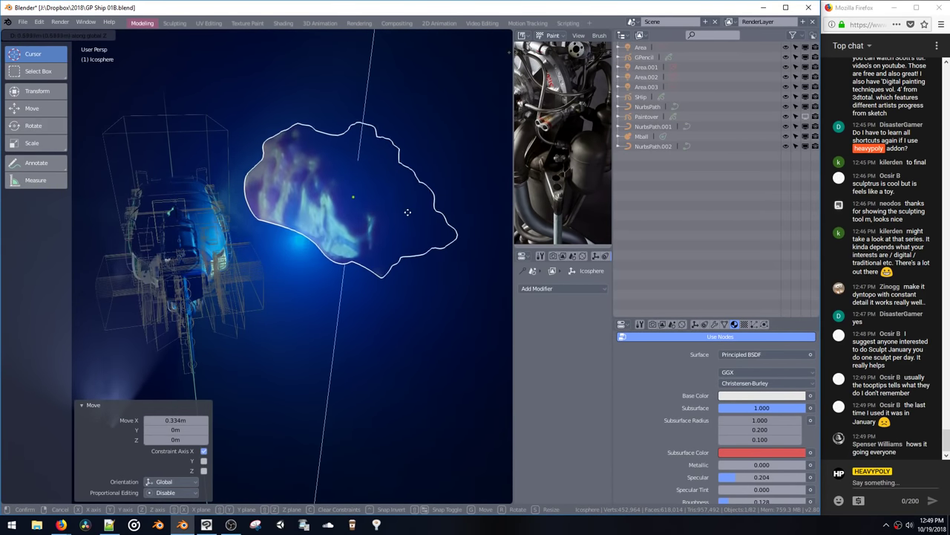
pyautogui.click(407, 211)
# Step: Set the SSS material's first subsurface radius value to 14.558 and the third to 36.374
pyautogui.press('KP_Decimal')
pyautogui.moveTo(411, 181); pyautogui.dragTo(413, 240, button='middle')
pyautogui.press('z')
pyautogui.click(449, 279)
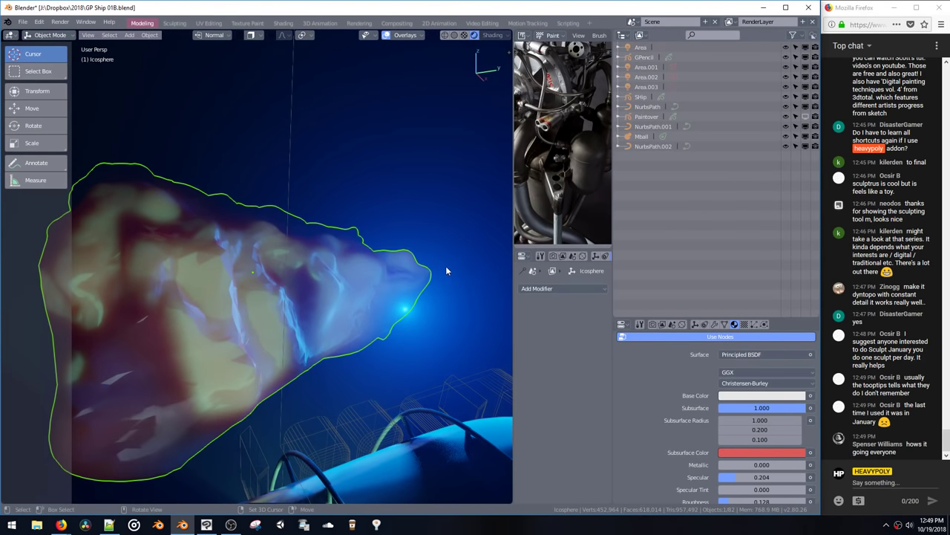
pyautogui.moveTo(446, 271)
pyautogui.mouseDown(button='middle')
pyautogui.moveTo(332, 262)
pyautogui.moveTo(403, 264)
pyautogui.mouseUp(button='middle')
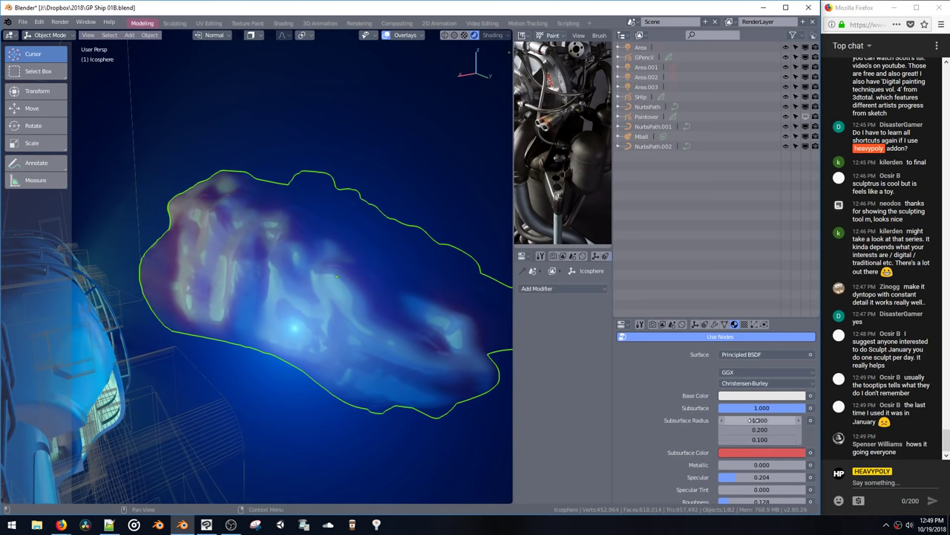
pyautogui.moveTo(752, 420)
pyautogui.mouseDown()
pyautogui.moveTo(881, 433)
pyautogui.moveTo(845, 441)
pyautogui.mouseUp()
pyautogui.moveTo(761, 439)
pyautogui.mouseDown()
pyautogui.moveTo(947, 460)
pyautogui.moveTo(834, 452)
pyautogui.mouseUp()
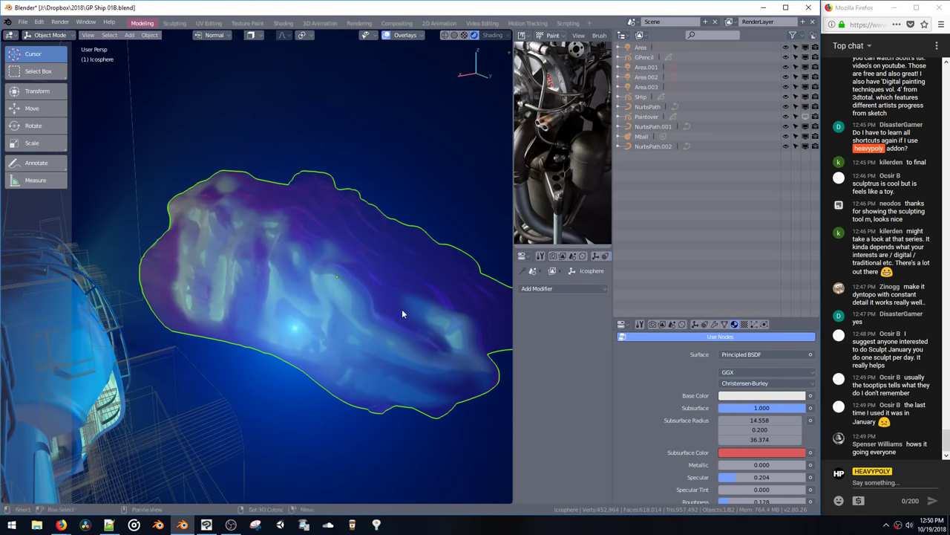
# Step: Set the third subsurface radius value to 4.695 and the second to 4.348
pyautogui.moveTo(403, 314); pyautogui.dragTo(297, 312, button='middle')
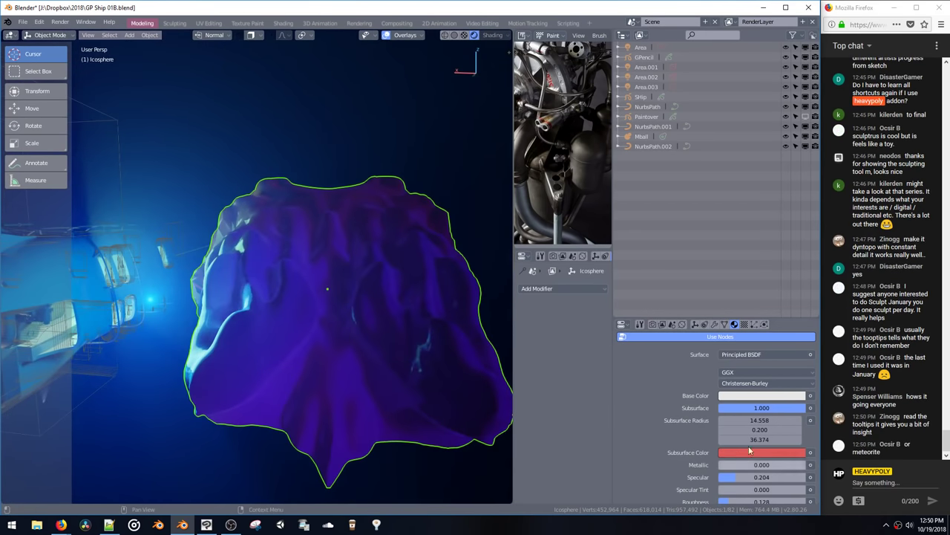
pyautogui.moveTo(752, 438)
pyautogui.mouseDown()
pyautogui.moveTo(562, 438)
pyautogui.moveTo(594, 439)
pyautogui.mouseUp()
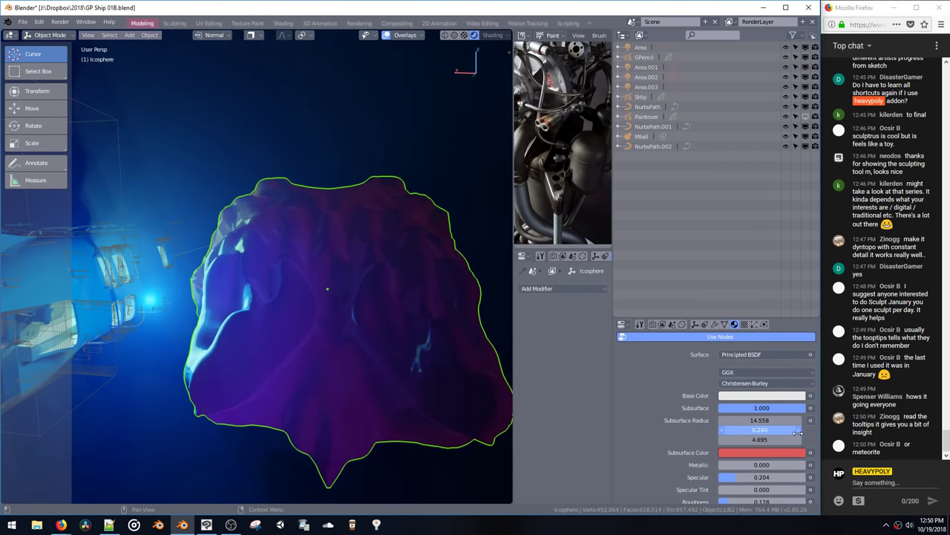
pyautogui.moveTo(798, 432); pyautogui.dragTo(813, 432)
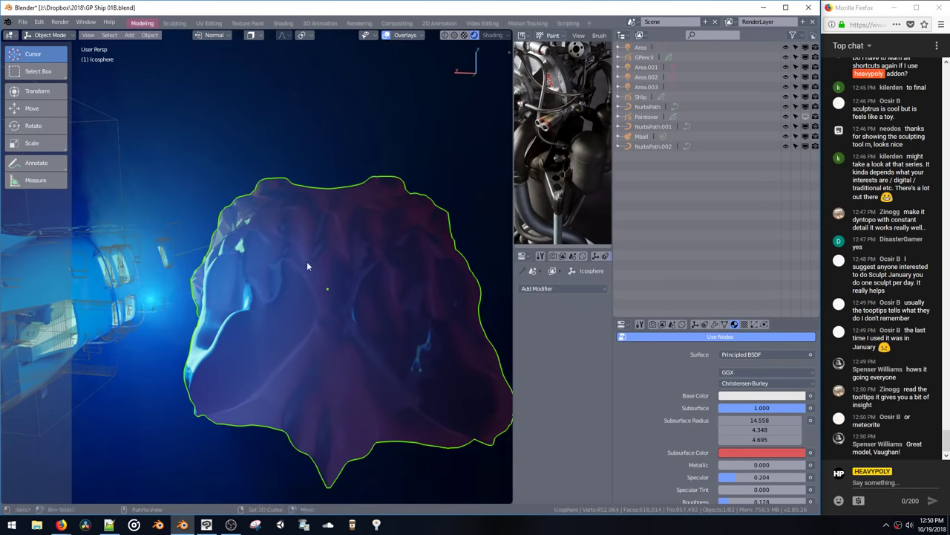
# Step: Reposition the Icosphere freely near the ship and move it -1.01 m along the Z axis
pyautogui.moveTo(308, 266); pyautogui.dragTo(386, 252, button='middle')
pyautogui.press('g')
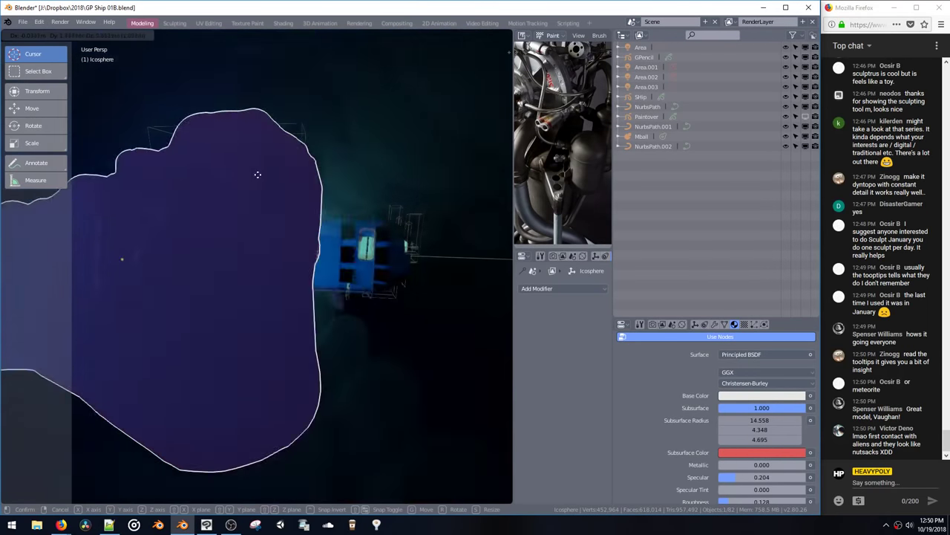
pyautogui.click(267, 174)
pyautogui.moveTo(274, 174); pyautogui.dragTo(384, 231, button='middle')
pyautogui.press('g')
pyautogui.press('z')
pyautogui.click(371, 278)
pyautogui.moveTo(366, 285); pyautogui.dragTo(345, 324, button='middle')
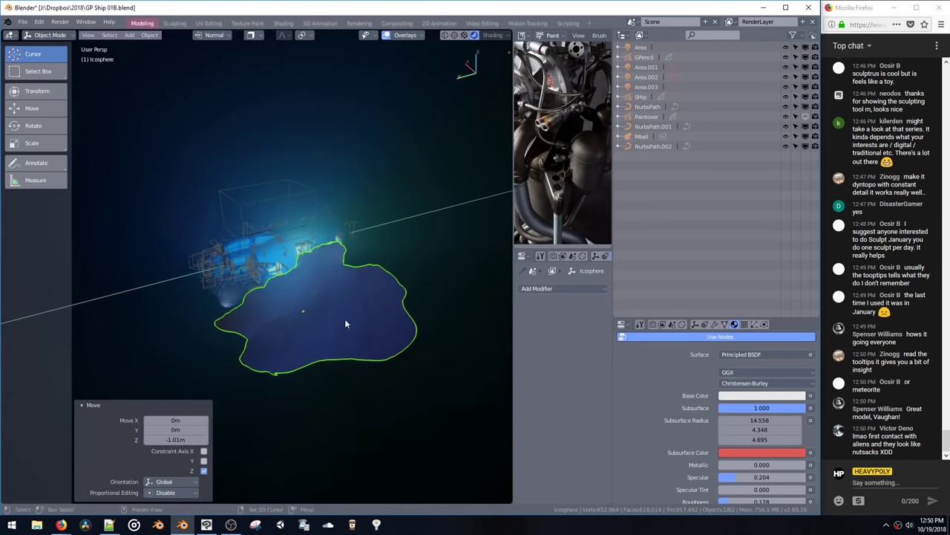
# Step: Scale the Icosphere along the Y axis by 2.017 and again by 0.766, and apply its scale
pyautogui.press('s')
pyautogui.click(423, 311)
pyautogui.press('s')
pyautogui.press('y')
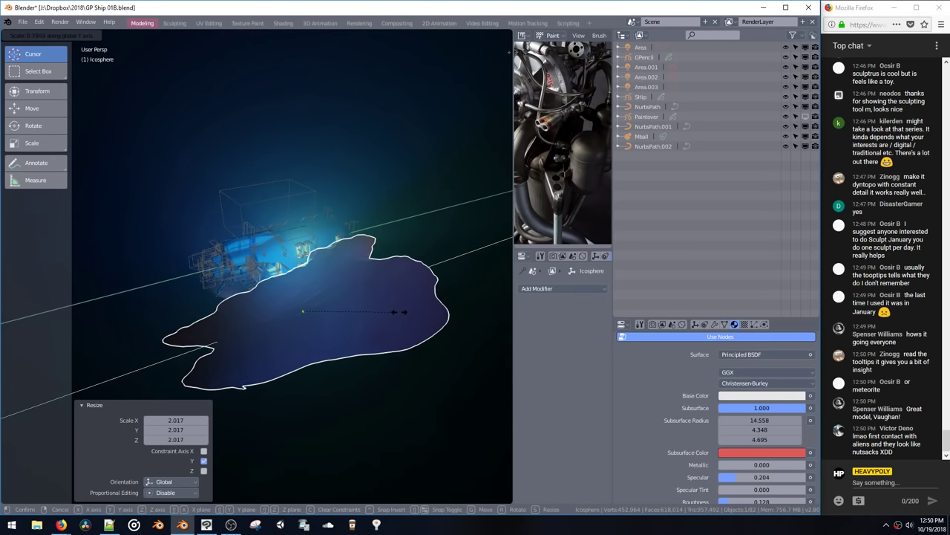
pyautogui.click(399, 312)
pyautogui.moveTo(401, 313); pyautogui.dragTo(355, 341, button='middle')
pyautogui.hotkey('ctrl', 'a')
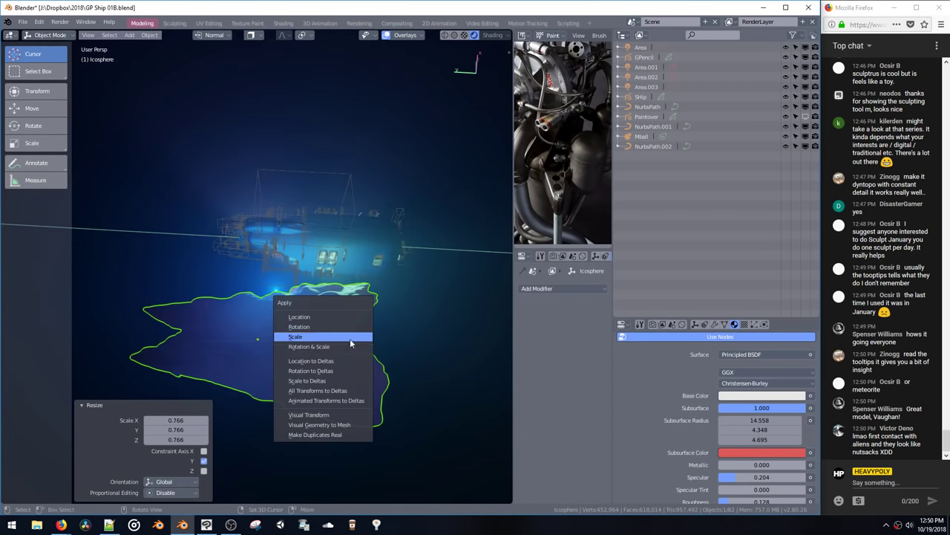
pyautogui.click(344, 338)
# Step: Move the Icosphere by X 0.0244 m, Y -2.2 m and Z -0.0861 m, and turn on Clean Mode for the viewport
pyautogui.press('g')
pyautogui.click(396, 346)
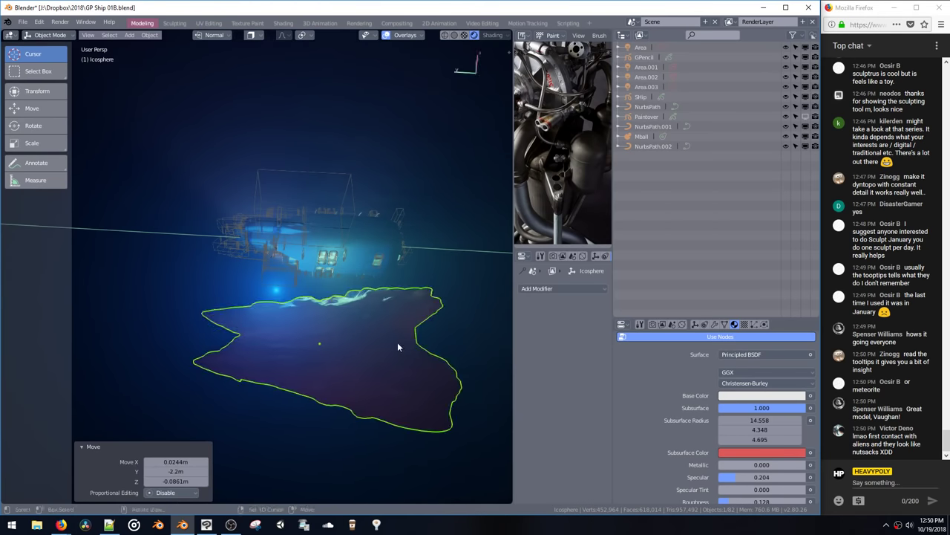
pyautogui.moveTo(397, 346)
pyautogui.mouseDown(button='middle')
pyautogui.moveTo(491, 299)
pyautogui.moveTo(334, 265)
pyautogui.moveTo(373, 251)
pyautogui.moveTo(357, 256)
pyautogui.moveTo(349, 241)
pyautogui.moveTo(310, 271)
pyautogui.moveTo(340, 267)
pyautogui.mouseUp(button='middle')
pyautogui.press('z')
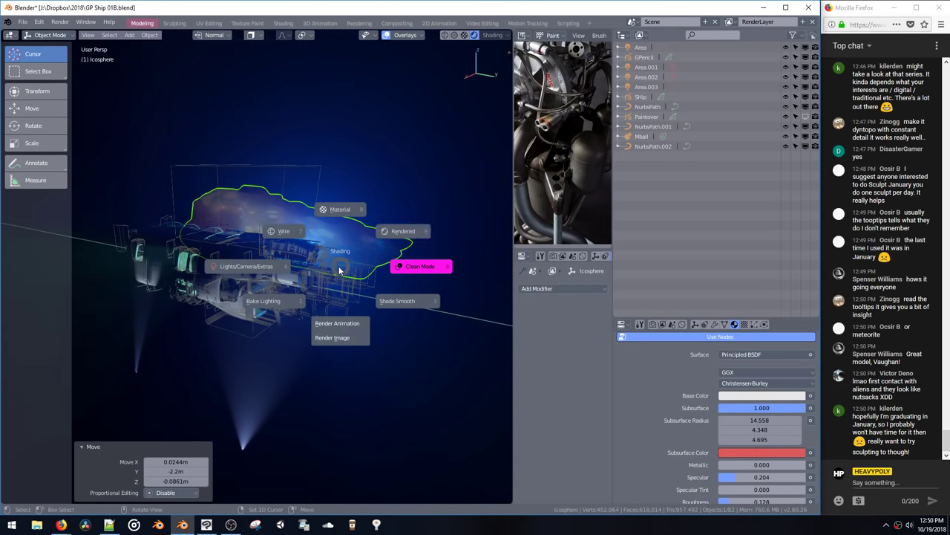
pyautogui.click(392, 270)
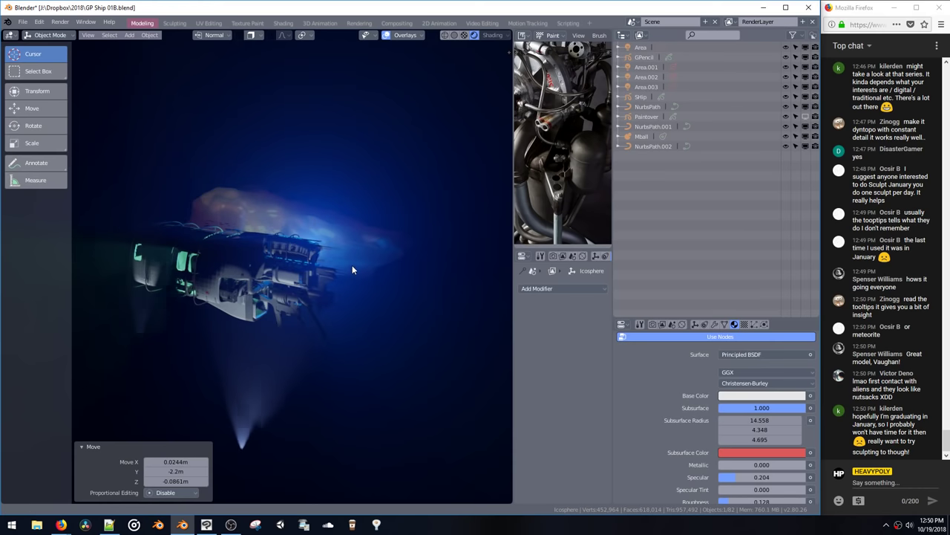
# Step: Hide the viewport overlays and switch to a straight side view of the ship
pyautogui.moveTo(354, 231); pyautogui.dragTo(375, 253, button='middle')
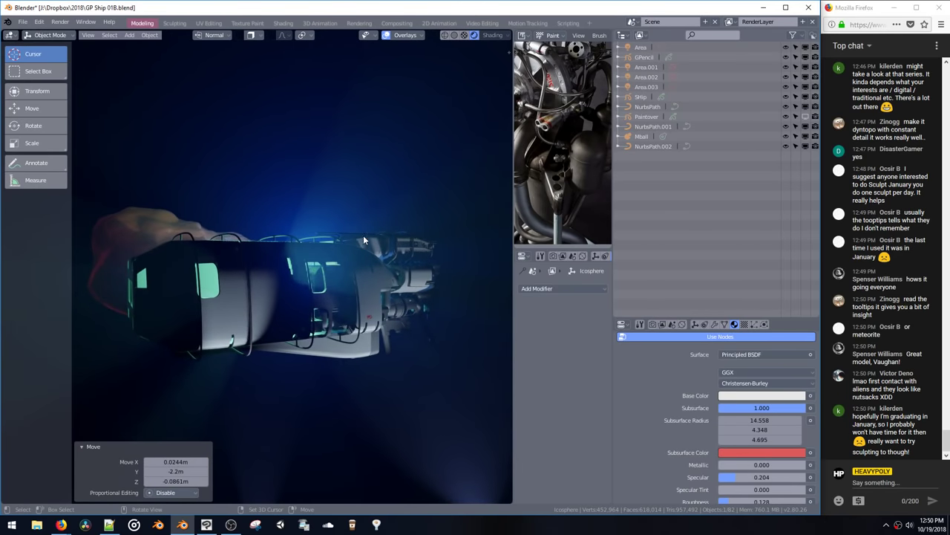
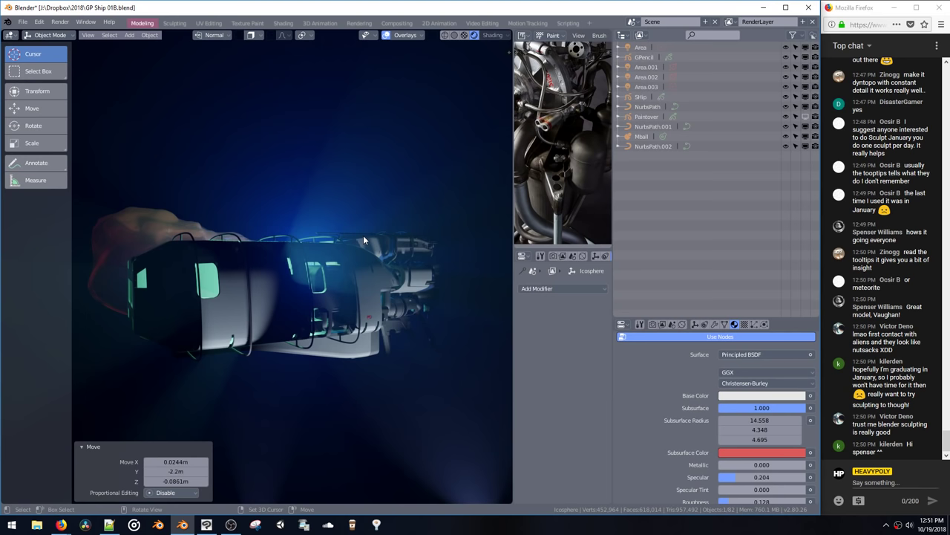
pyautogui.hotkey('shift', 'alt', 'z')
pyautogui.moveTo(338, 349); pyautogui.dragTo(305, 332, button='middle')
pyautogui.press('v')
pyautogui.click(359, 335)
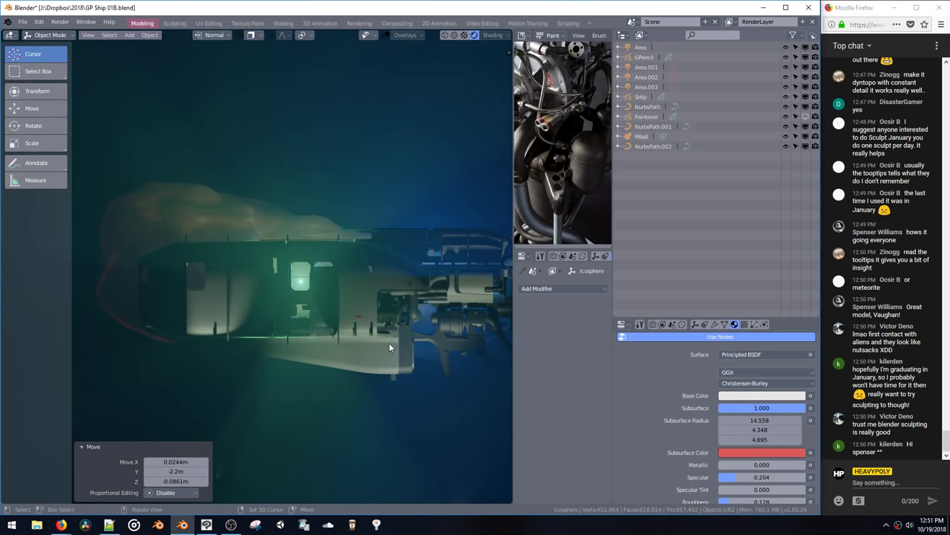
# Step: Add a plane with a 1 m radius, place it above the ship and rotate it about Y to face the side view
pyautogui.keyDown('shift'); pyautogui.moveTo(374, 303); pyautogui.dragTo(312, 337, button='middle'); pyautogui.keyUp('shift')
pyautogui.hotkey('shift', 'a')
pyautogui.moveTo(329, 312)
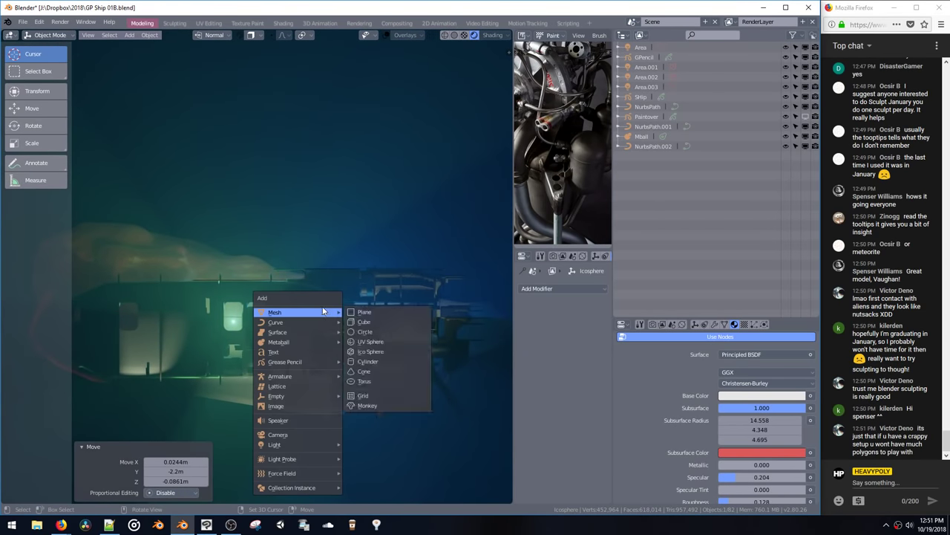
pyautogui.click(359, 316)
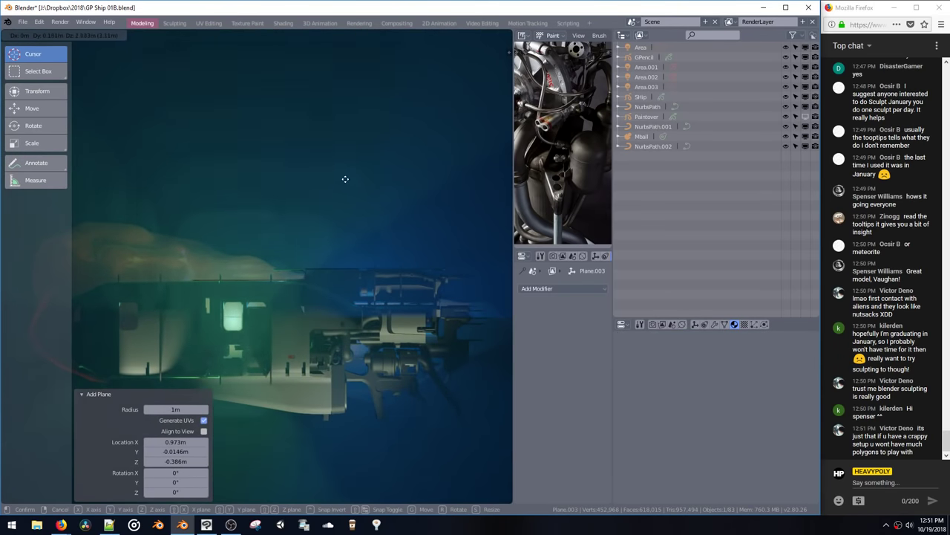
pyautogui.press('c')
pyautogui.click(370, 174)
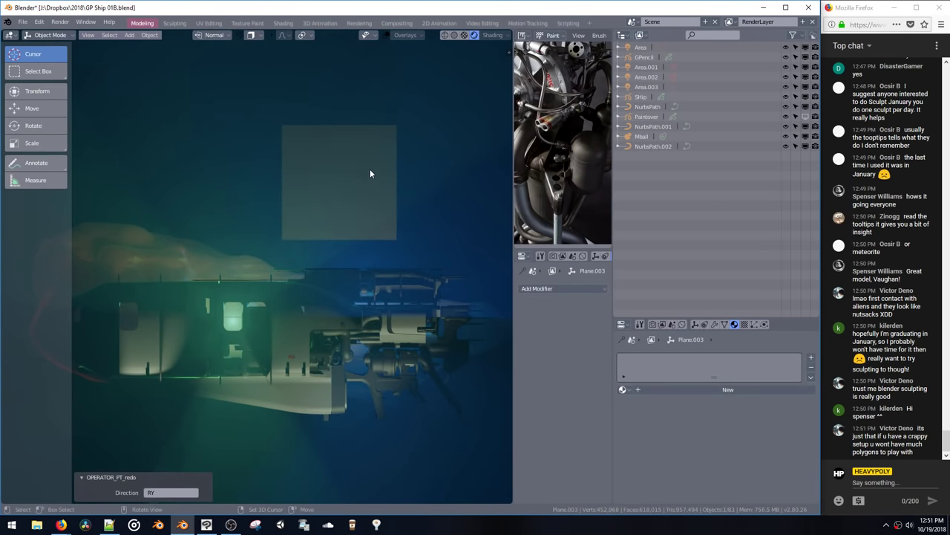
# Step: Apply the plane's rotation in Object Mode
pyautogui.press('Tab')
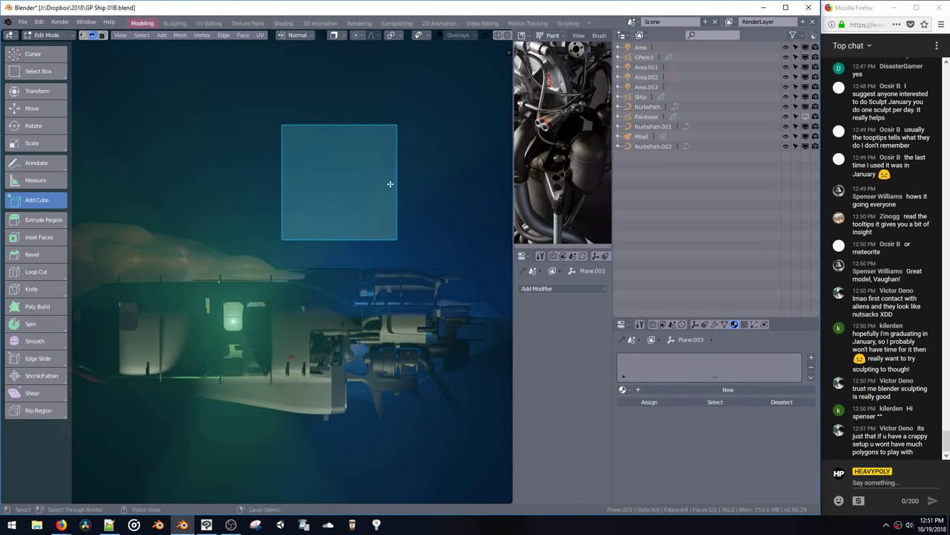
pyautogui.press('Tab')
pyautogui.hotkey('ctrl', 'a')
pyautogui.click(371, 253)
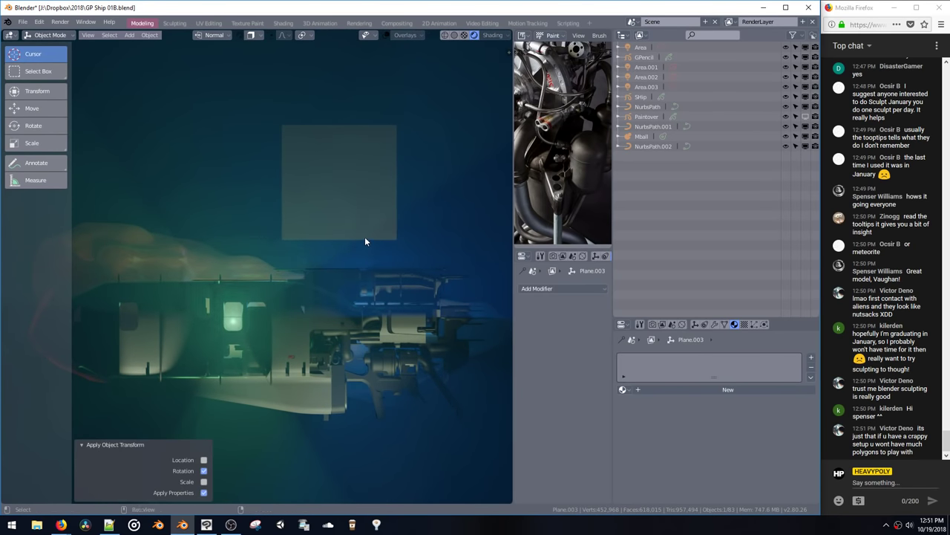
# Step: Open the plane in Edit Mode, switch the viewport to wireframe and maximize it around the plane
pyautogui.press('Tab')
pyautogui.press('KP_Decimal')
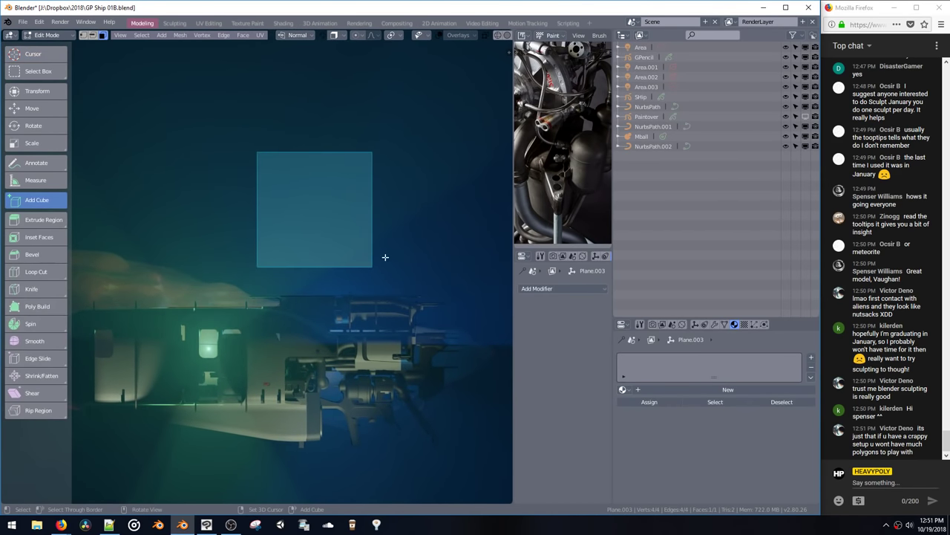
pyautogui.press('z')
pyautogui.click(345, 214)
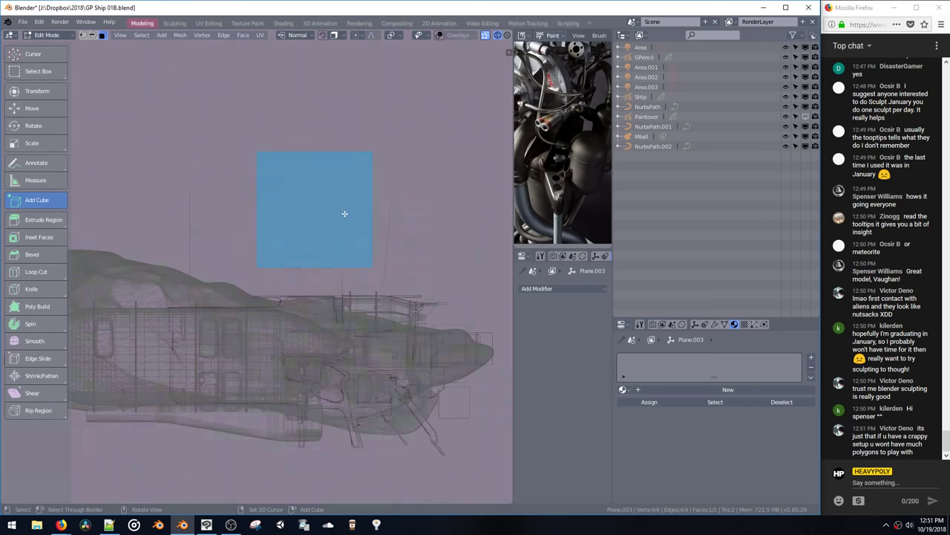
pyautogui.keyDown('shift'); pyautogui.moveTo(349, 224); pyautogui.dragTo(349, 245, button='middle'); pyautogui.keyUp('shift')
pyautogui.hotkey('ctrl', 'space')
pyautogui.scroll(2, 386, 235)
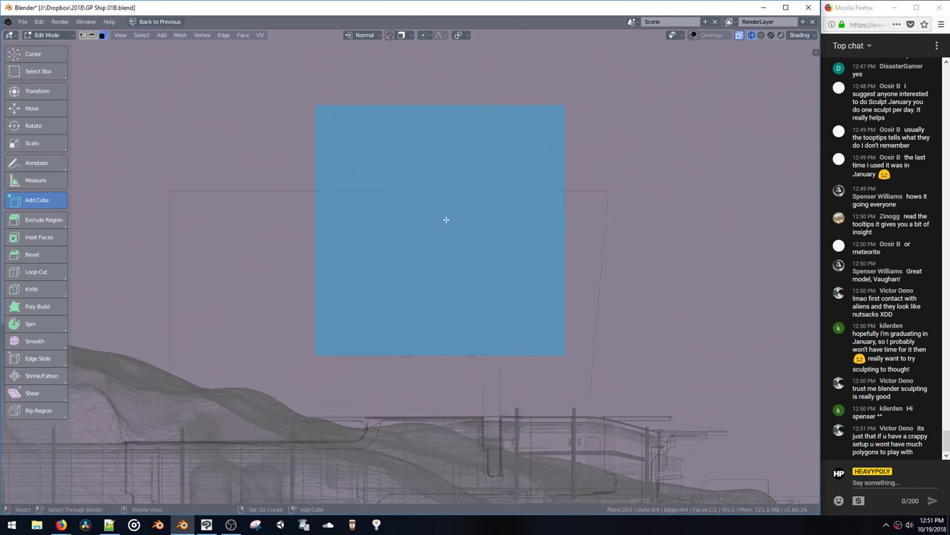
# Step: Duplicate the square face and offset the copy by -2.09 m with an X-axis constraint
pyautogui.hotkey('shift', 'd')
pyautogui.press('x')
pyautogui.click(724, 262)
# Step: Round the corners of the original square face with a vertex-only bevel of 0.427 and 16 segments
pyautogui.keyDown('shift'); pyautogui.moveTo(466, 217); pyautogui.dragTo(329, 199, button='middle'); pyautogui.keyUp('shift')
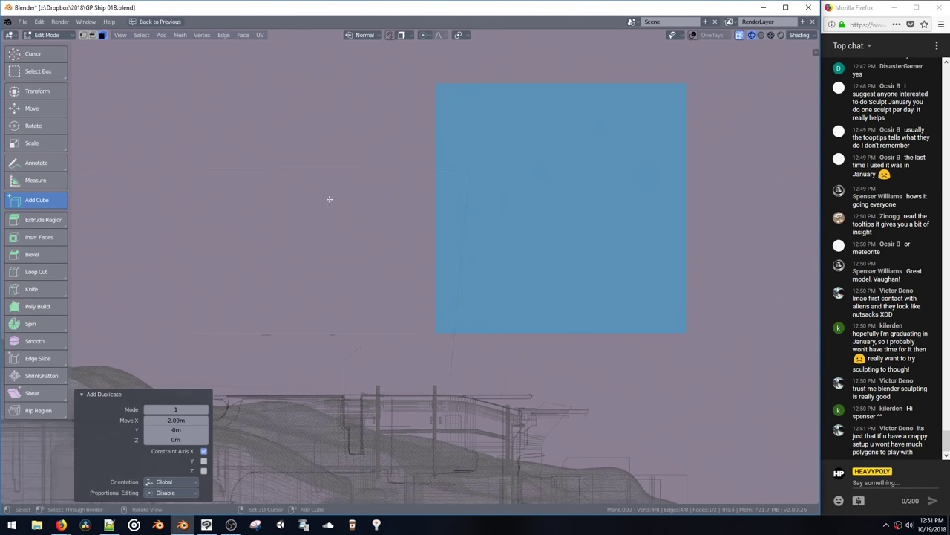
pyautogui.keyDown('shift'); pyautogui.click(301, 206); pyautogui.keyUp('shift')
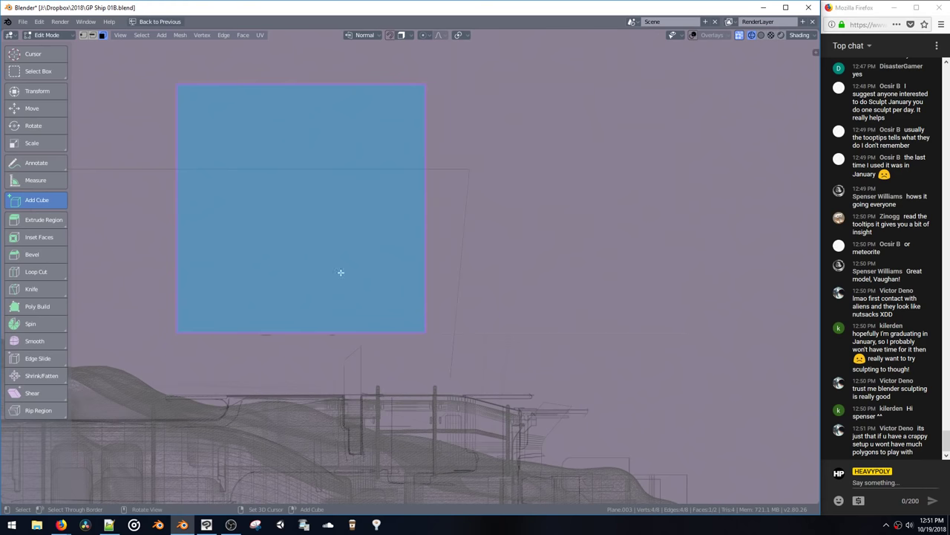
pyautogui.press('b')
pyautogui.click(361, 300)
pyautogui.hotkey('ctrl', 'z')
pyautogui.hotkey('ctrl', 'shift', 'b')
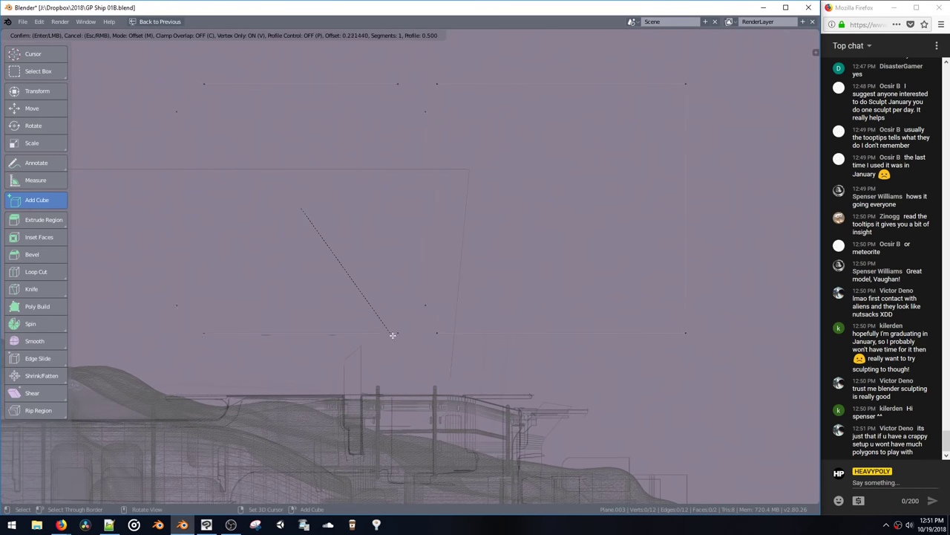
pyautogui.scroll(13, 444, 383)
pyautogui.click(444, 384)
pyautogui.moveTo(466, 301); pyautogui.dragTo(447, 283, button='middle')
# Step: Try a knife cut across the duplicated square, and undo the cut and the corner bevel
pyautogui.press('k')
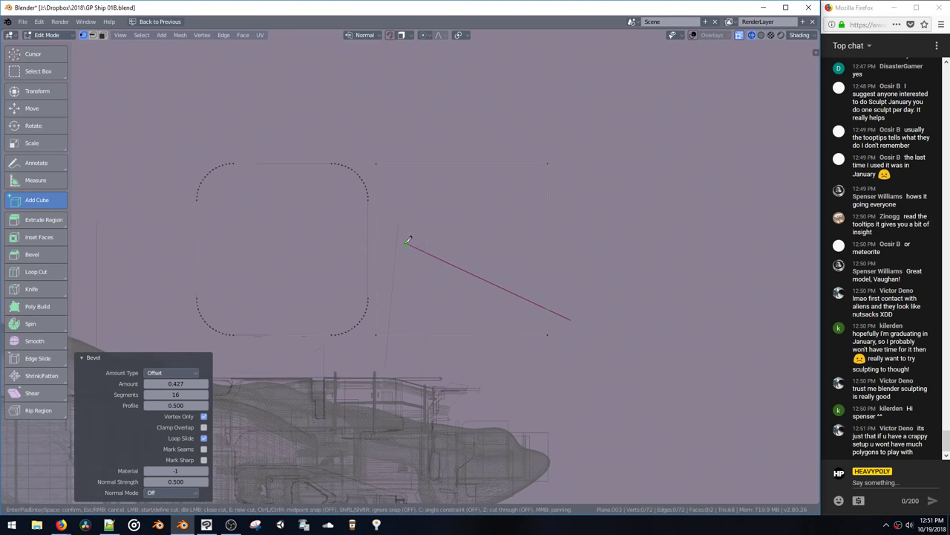
pyautogui.click(404, 243)
pyautogui.press('space')
pyautogui.keyDown('shift'); pyautogui.moveTo(533, 268); pyautogui.dragTo(494, 264, button='middle'); pyautogui.keyUp('shift')
pyautogui.hotkey('ctrl', 'z')
pyautogui.hotkey('ctrl', 'z')
# Step: Stretch the duplicated square into a rectangle by moving its outer edge 1.69 m along the Y axis
pyautogui.press('2')
pyautogui.click(508, 232)
pyautogui.press('g')
pyautogui.press('y')
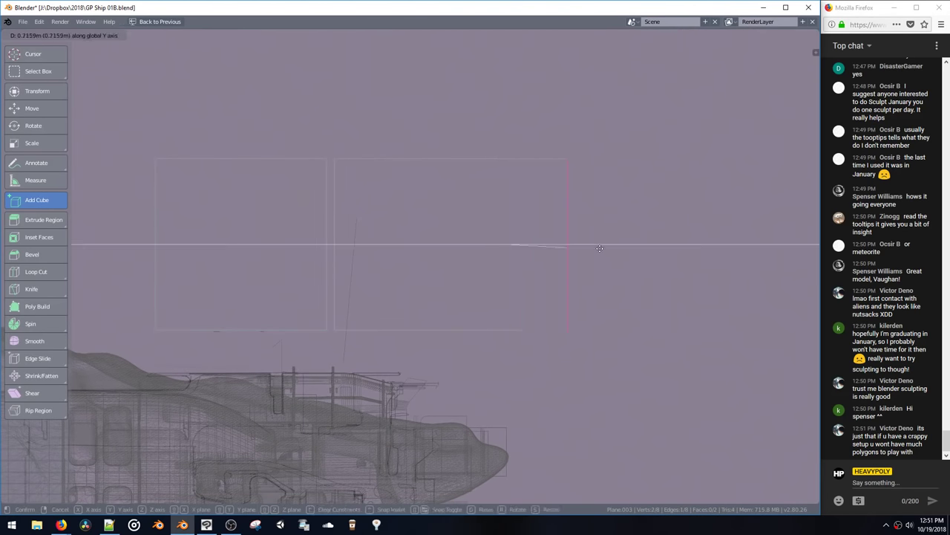
pyautogui.click(642, 255)
pyautogui.keyDown('shift'); pyautogui.moveTo(500, 191); pyautogui.dragTo(458, 175, button='middle'); pyautogui.keyUp('shift')
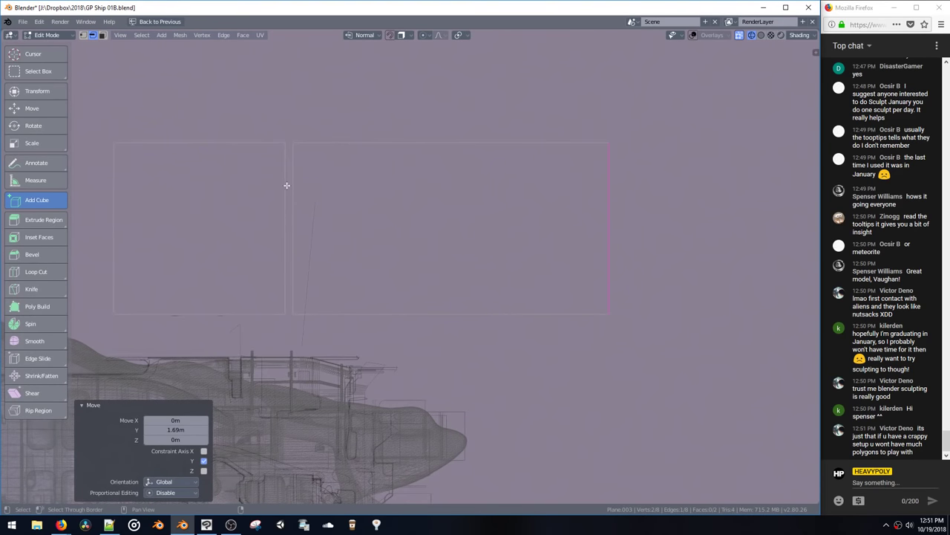
# Step: Add a filled 32-vertex circle over the smaller square face
pyautogui.keyDown('shift'); pyautogui.moveTo(360, 201); pyautogui.dragTo(335, 173, button='middle'); pyautogui.keyUp('shift')
pyautogui.click(340, 182)
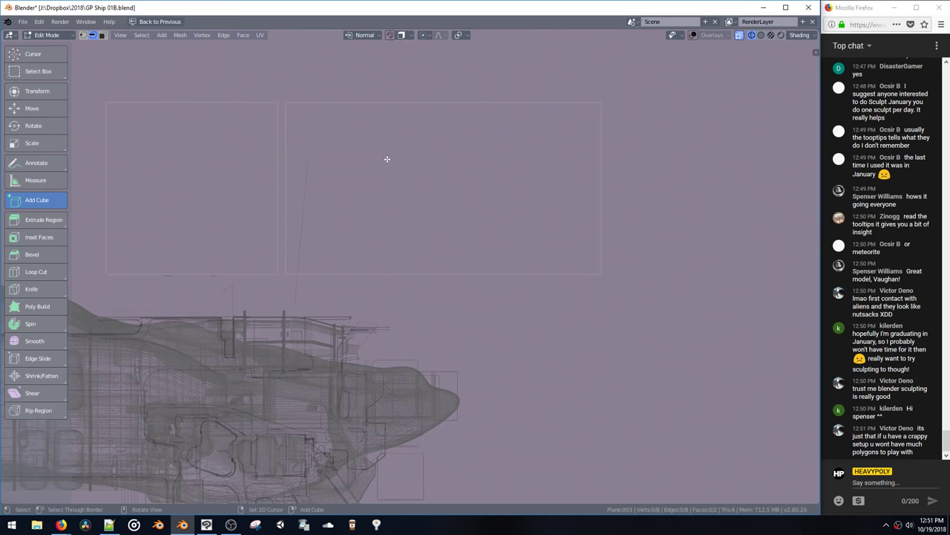
pyautogui.hotkey('shift', 'a')
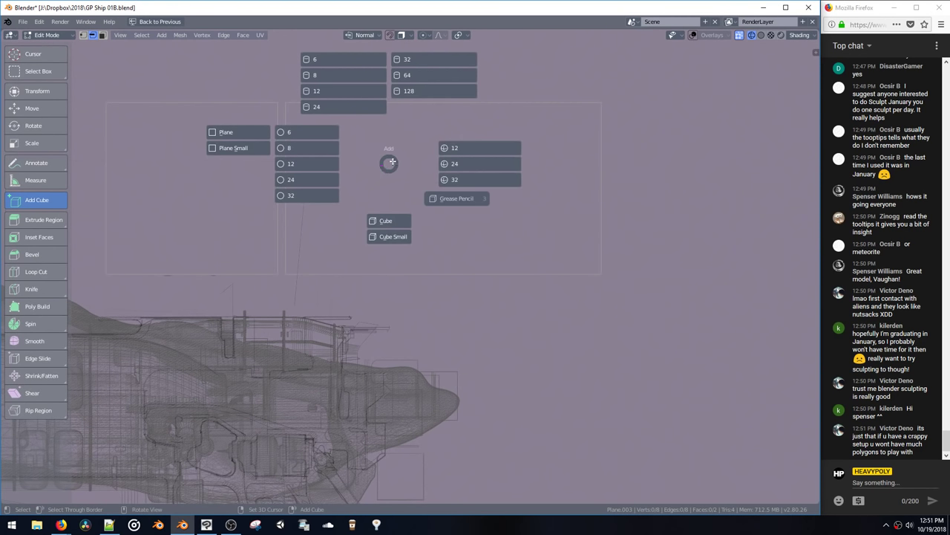
pyautogui.click(389, 164)
pyautogui.press('space')
pyautogui.click(441, 138)
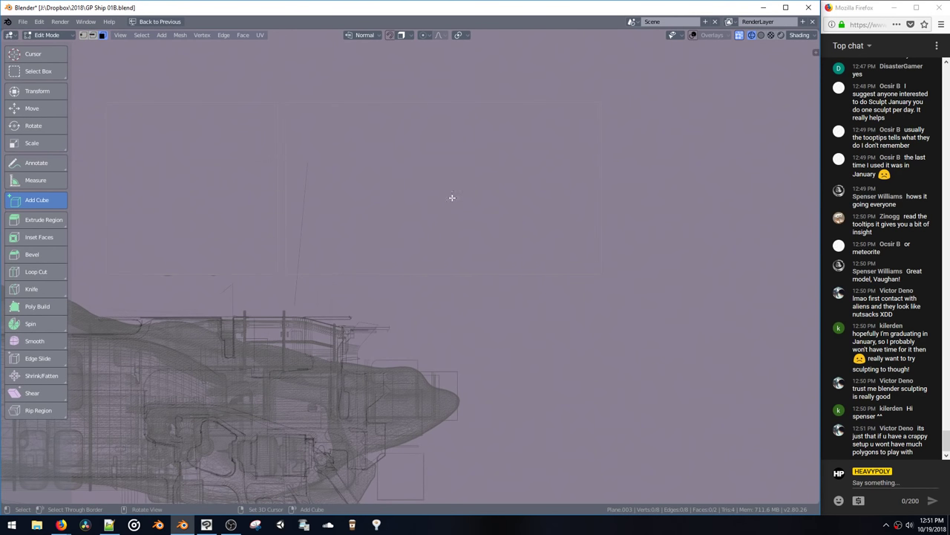
pyautogui.hotkey('shift', 'a')
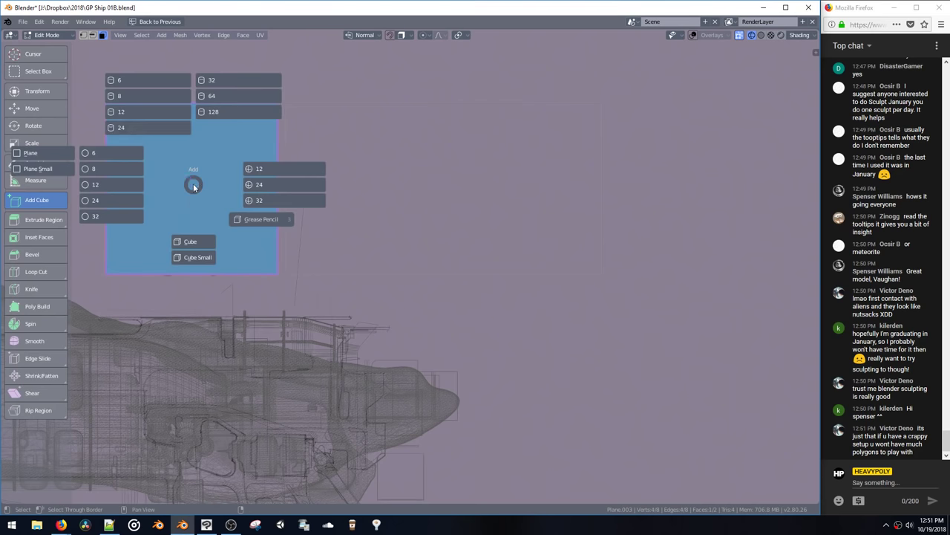
pyautogui.click(112, 215)
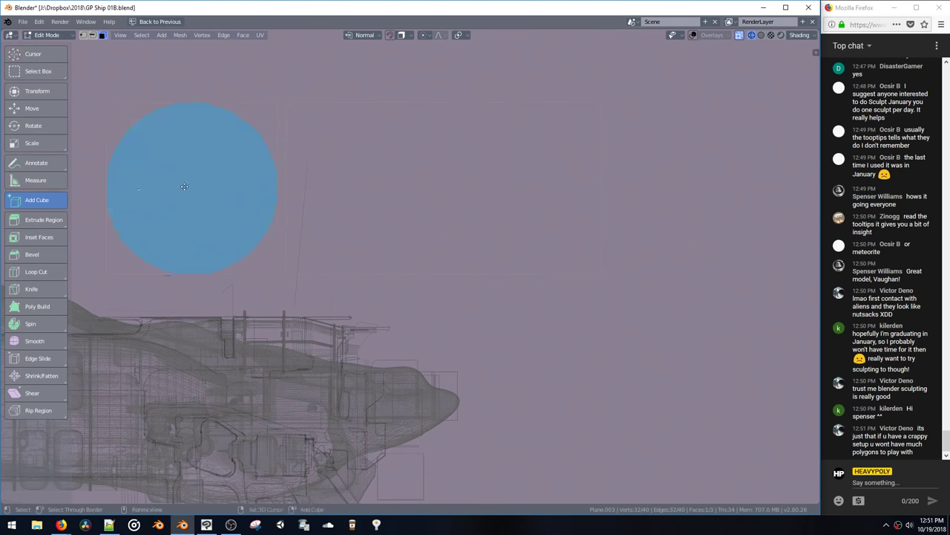
# Step: Move the circle along Y onto the long rectangle, and move it freely by Y 0.497 m and Z 0.976 m
pyautogui.press('g')
pyautogui.press('y')
pyautogui.click(395, 204)
pyautogui.press('g')
pyautogui.click(455, 140)
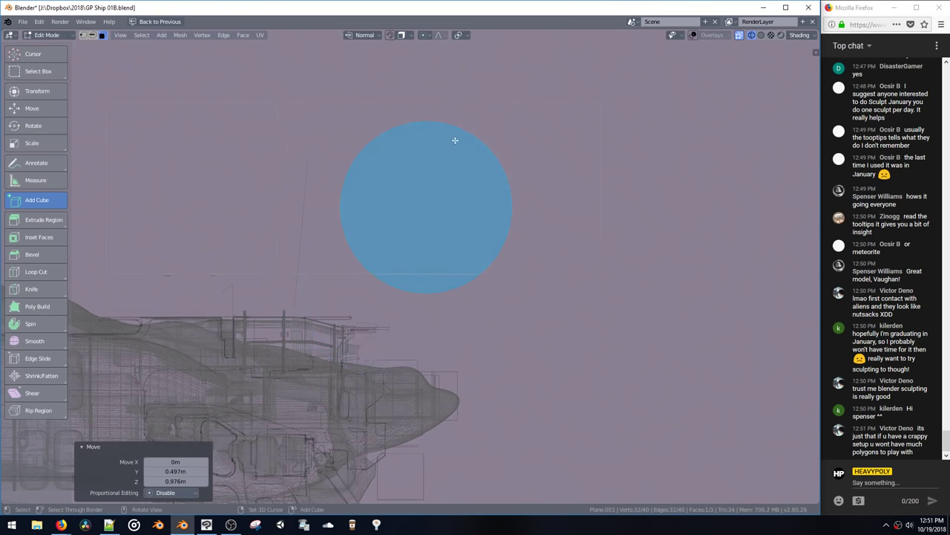
# Step: Flatten the circle along Z with a scale of 0.549, and rotate it by 13.8° and another 0.694°
pyautogui.press('s')
pyautogui.press('z')
pyautogui.click(483, 271)
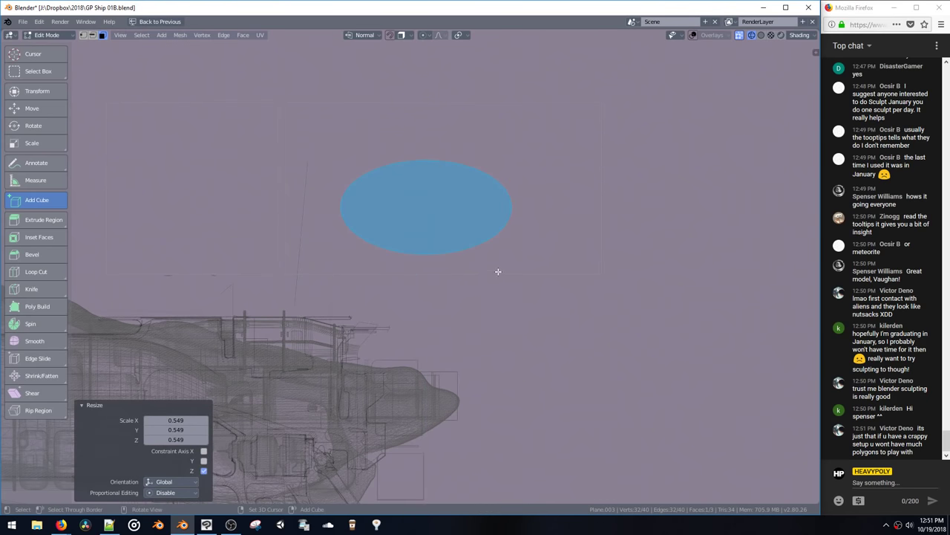
pyautogui.press('r')
pyautogui.click(494, 290)
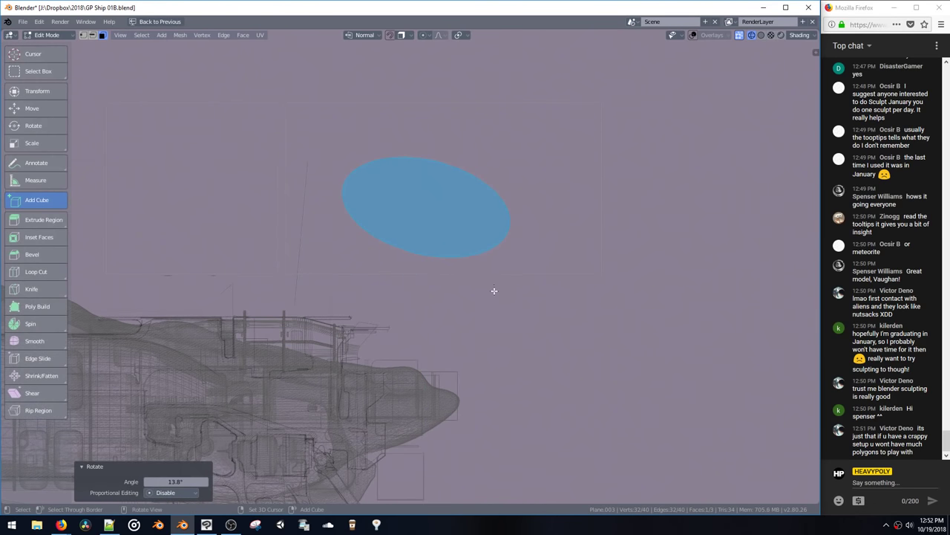
pyautogui.press('r')
pyautogui.click(495, 290)
# Step: Reposition the ellipse, scale it by 1.566 and move it by Y 0.0866 m and Z -0.0173 m
pyautogui.keyDown('shift'); pyautogui.moveTo(493, 289); pyautogui.dragTo(465, 274, button='middle'); pyautogui.keyUp('shift')
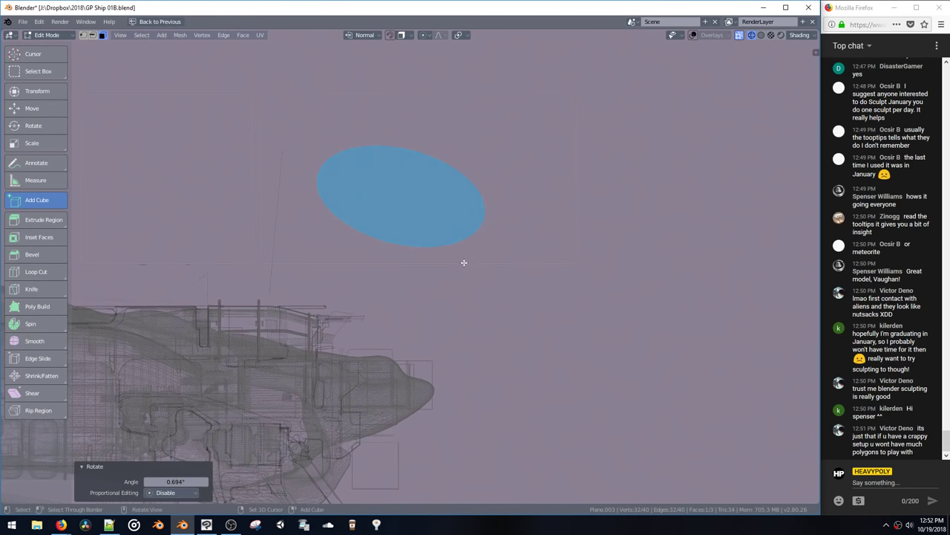
pyautogui.press('g')
pyautogui.click(449, 262)
pyautogui.press('s')
pyautogui.click(477, 293)
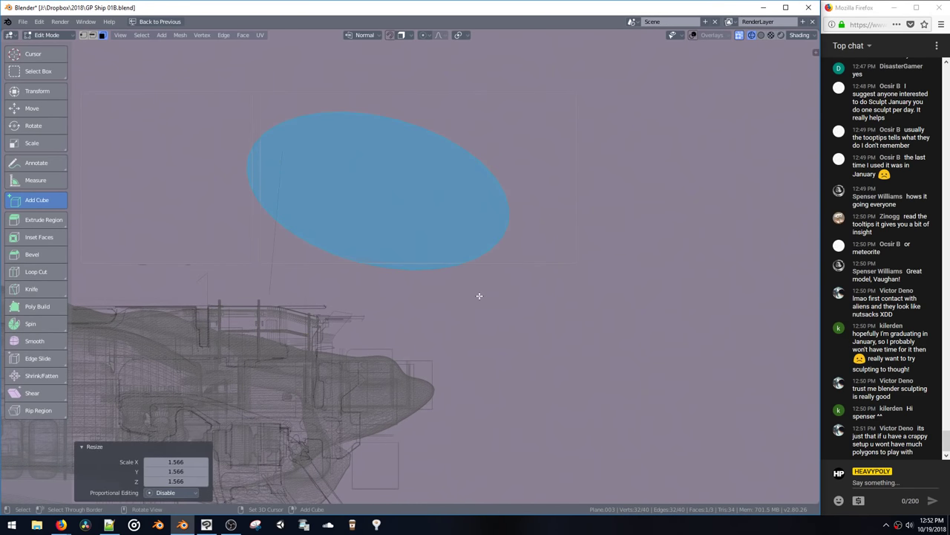
pyautogui.press('g')
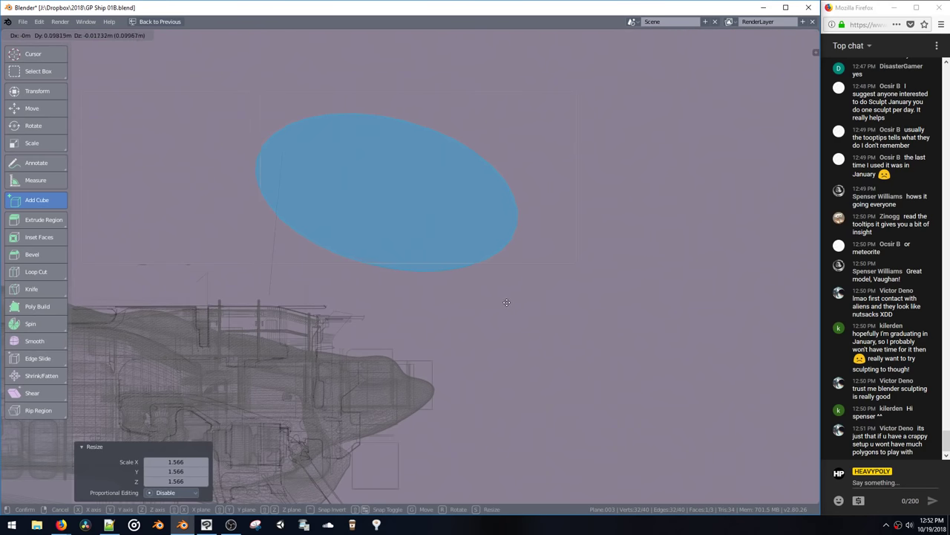
pyautogui.click(506, 300)
# Step: Delete the ellipse from the plane mesh
pyautogui.moveTo(500, 291); pyautogui.dragTo(541, 262, button='middle')
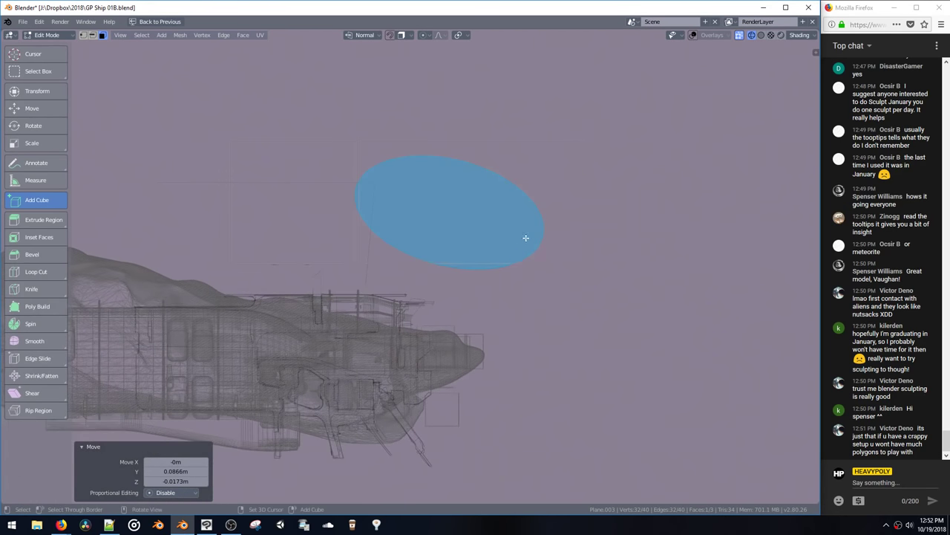
pyautogui.press('x')
pyautogui.click(506, 194)
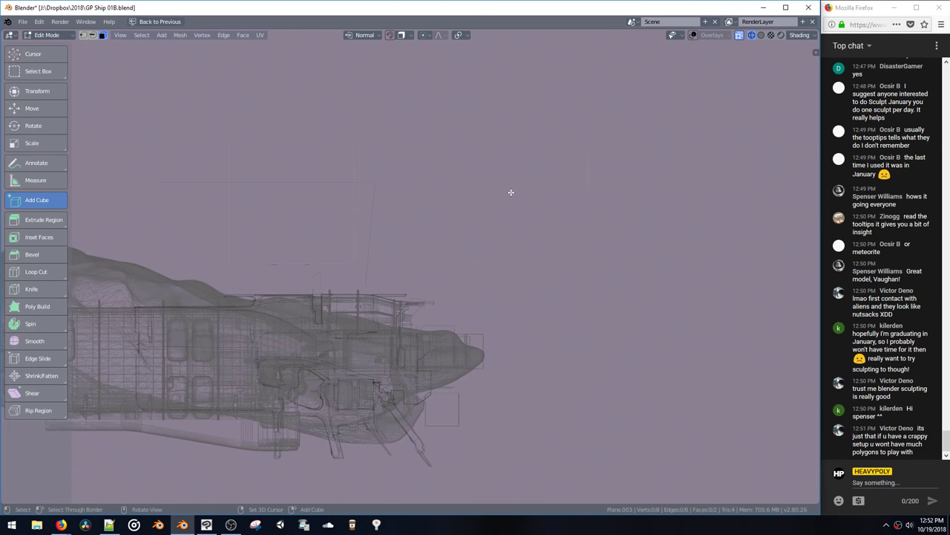
# Step: Try duplicating the rectangle's outer edge inward along Y and extruding the copy 1.76 m along Y, and undo it
pyautogui.press('2')
pyautogui.click(586, 175)
pyautogui.hotkey('shift', 'd')
pyautogui.press('y')
pyautogui.click(431, 188)
pyautogui.press('e')
pyautogui.press('y')
pyautogui.click(544, 198)
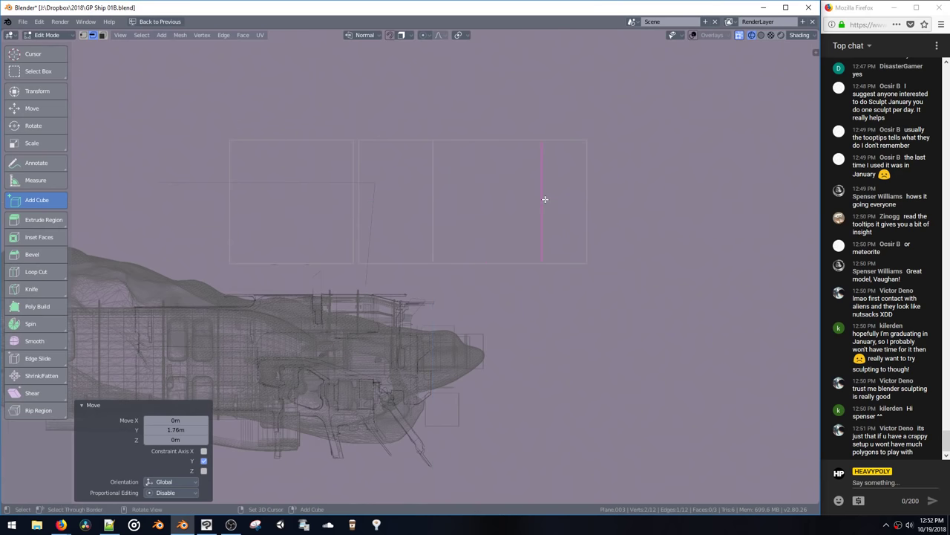
pyautogui.hotkey('ctrl', 'z')
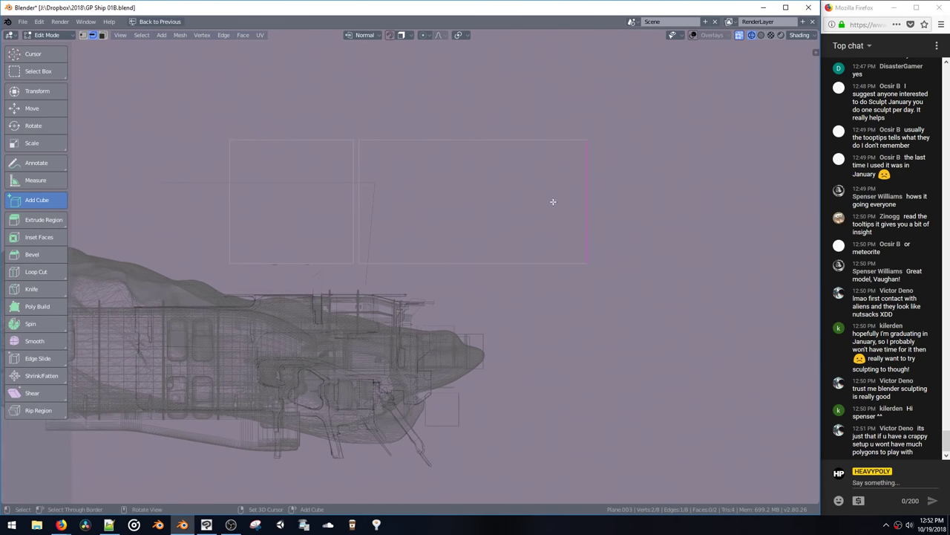
# Step: Cut the rectangle with a vertical loop cut at factor 0.778 and a horizontal loop cut near its upper edge
pyautogui.hotkey('ctrl', 'r')
pyautogui.click(462, 155)
pyautogui.click(430, 157)
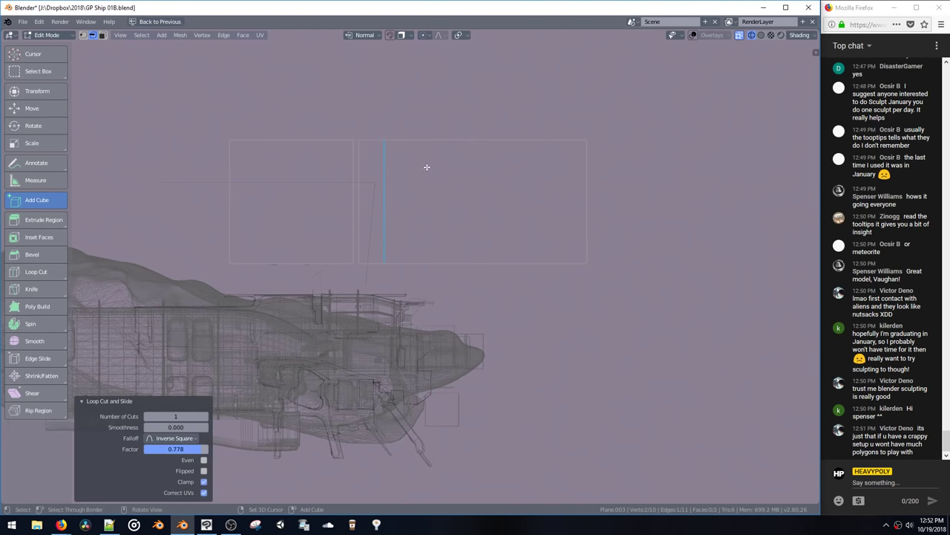
pyautogui.hotkey('ctrl', 'r')
pyautogui.click(395, 166)
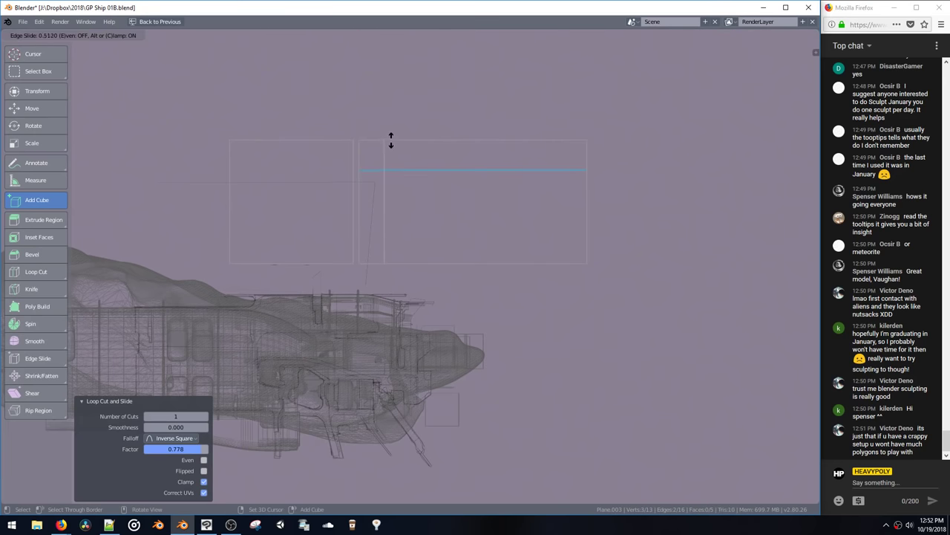
pyautogui.click(392, 144)
# Step: Try another horizontal loop cut near the rectangle's lower edge, and undo all the loop cuts
pyautogui.hotkey('ctrl', 'r')
pyautogui.click(418, 249)
pyautogui.click(421, 249)
pyautogui.hotkey('ctrl', 'z')
pyautogui.hotkey('ctrl', 'z')
pyautogui.hotkey('ctrl', 'z')
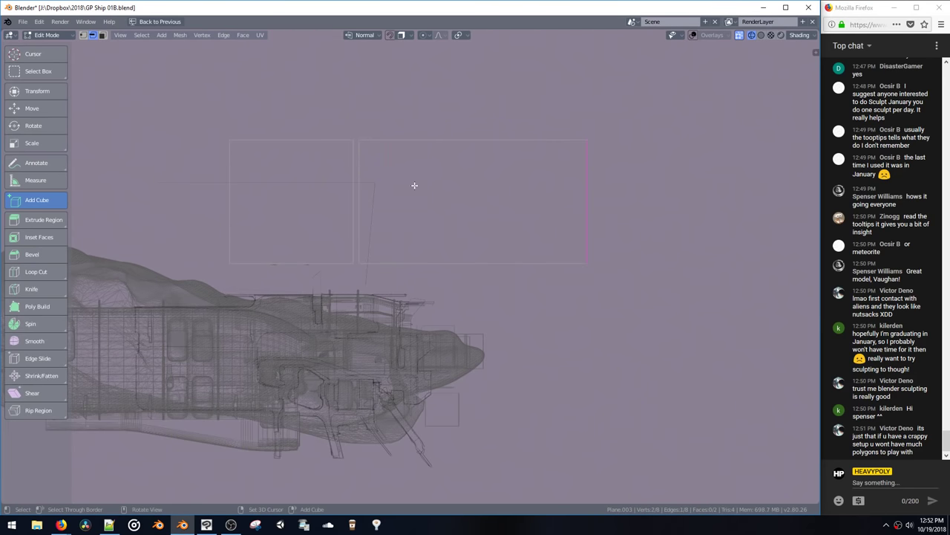
# Step: Duplicate the smaller square face and move the copy 3.08 m along Y and 1.52 m along Z
pyautogui.hotkey('ctrl', 'Tab')
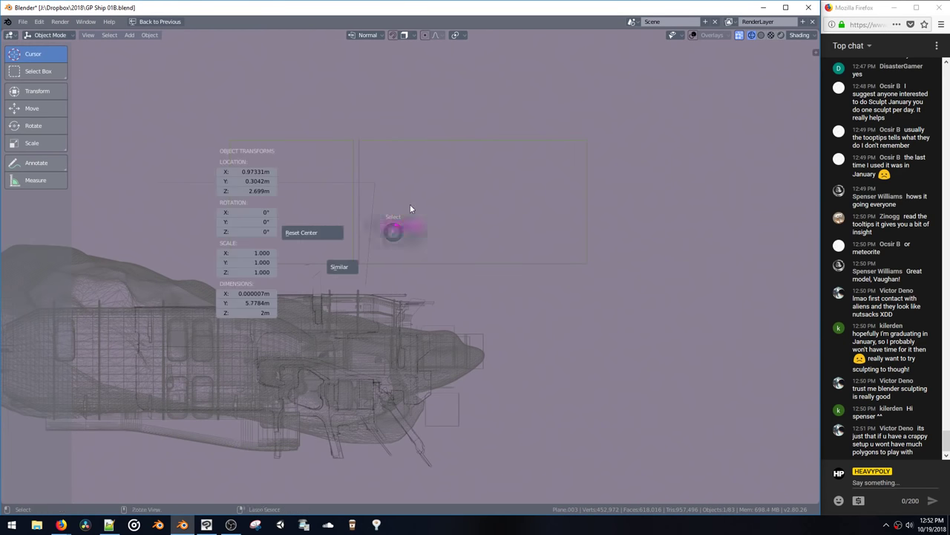
pyautogui.click(320, 196)
pyautogui.hotkey('shift', 'd')
pyautogui.click(468, 124)
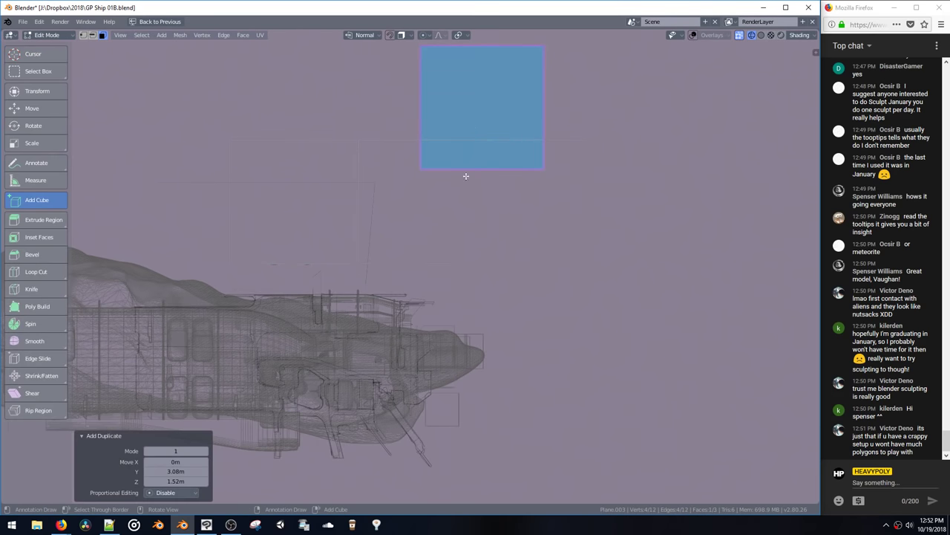
# Step: Scale the copied square's upper edge by 2.136 and move it -1.13 m along Y to form a slanted side
pyautogui.hotkey('ctrl', 'Tab')
pyautogui.click(434, 141)
pyautogui.keyDown('shift'); pyautogui.moveTo(409, 55); pyautogui.dragTo(411, 104, button='middle'); pyautogui.keyUp('shift')
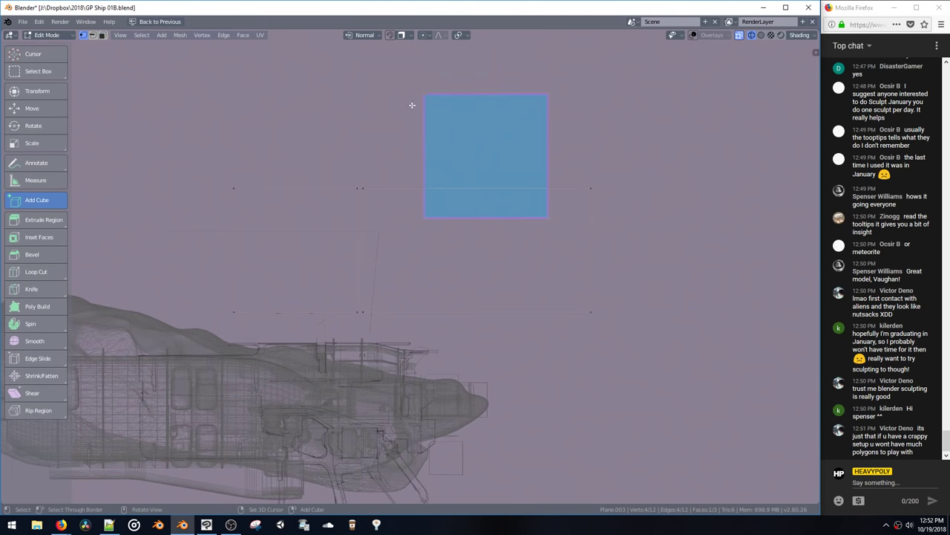
pyautogui.moveTo(408, 78); pyautogui.dragTo(561, 126)
pyautogui.hotkey('alt', 'a')
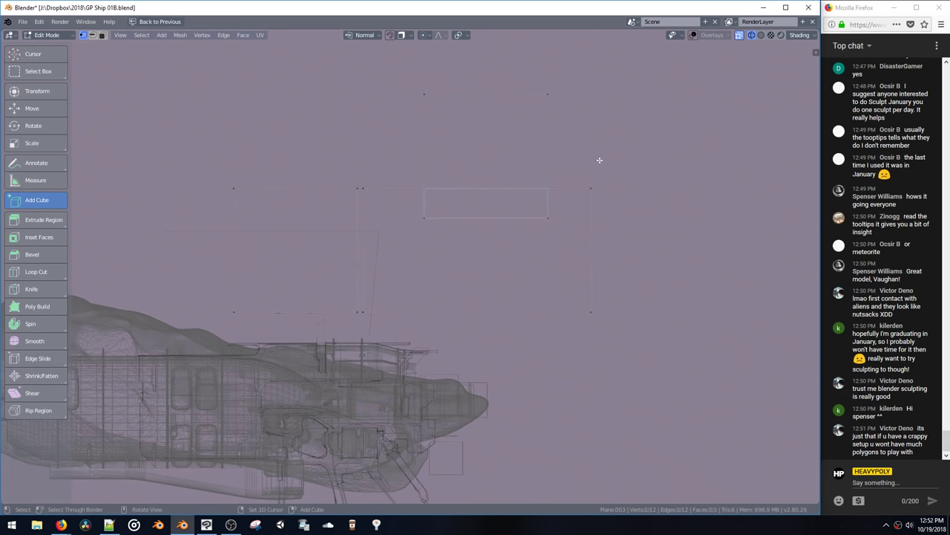
pyautogui.moveTo(406, 78); pyautogui.dragTo(591, 129)
pyautogui.press('s')
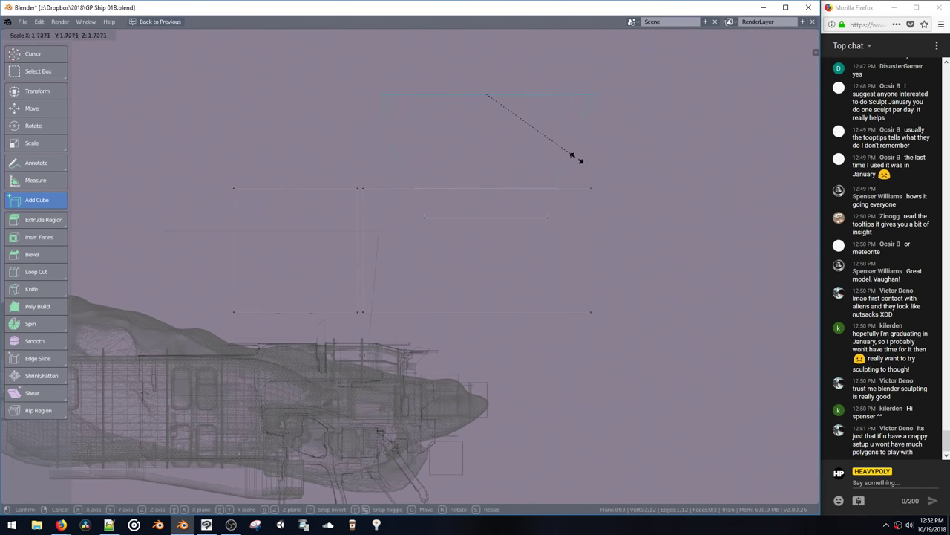
pyautogui.click(598, 172)
pyautogui.press('g')
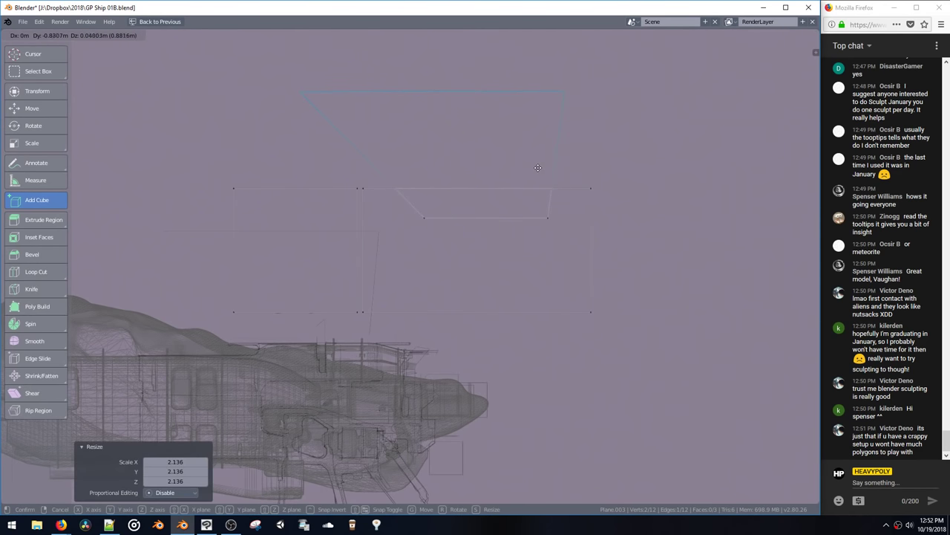
pyautogui.press('y')
pyautogui.click(503, 158)
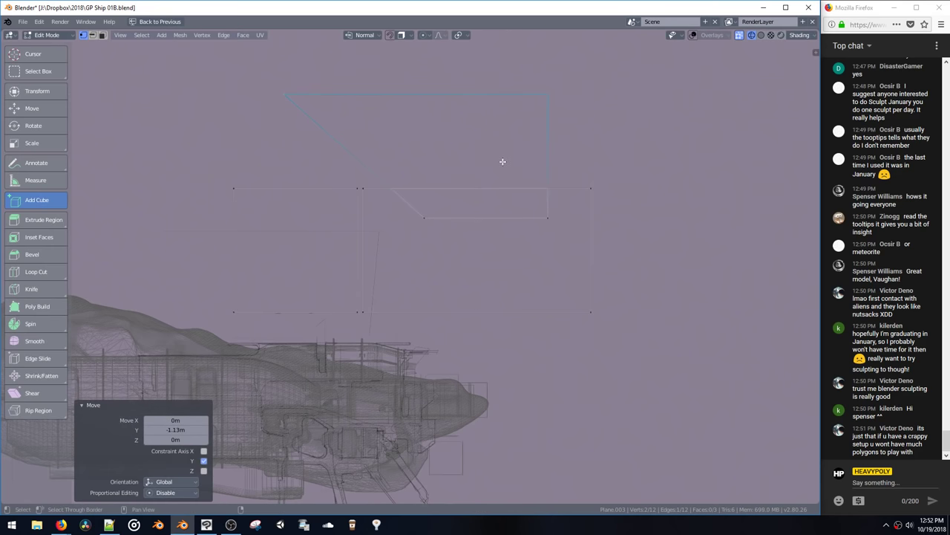
# Step: Move the whole slanted face -0.248 m along Y and 0.232 m along Z, and extrude it into a solid
pyautogui.hotkey('ctrl', 'l')
pyautogui.press('g')
pyautogui.click(415, 207)
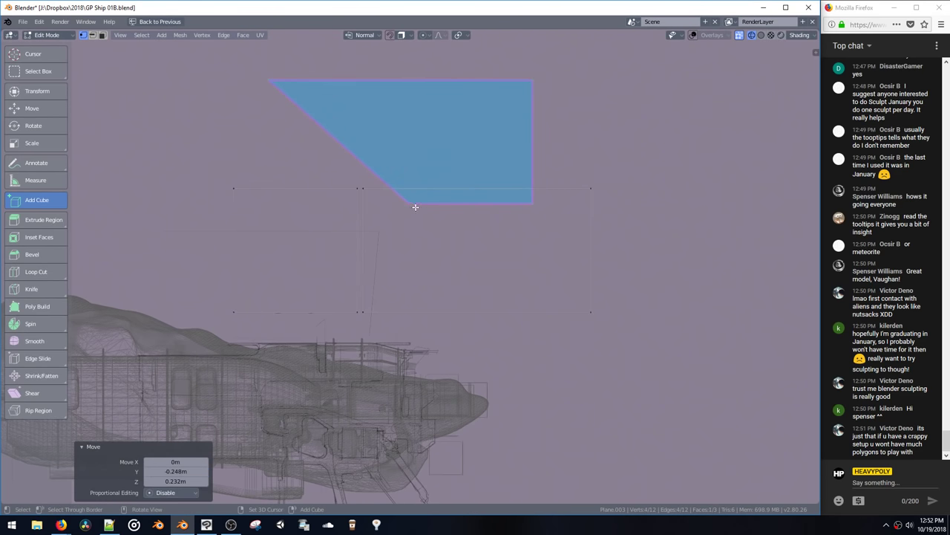
pyautogui.moveTo(533, 196); pyautogui.dragTo(454, 206, button='middle')
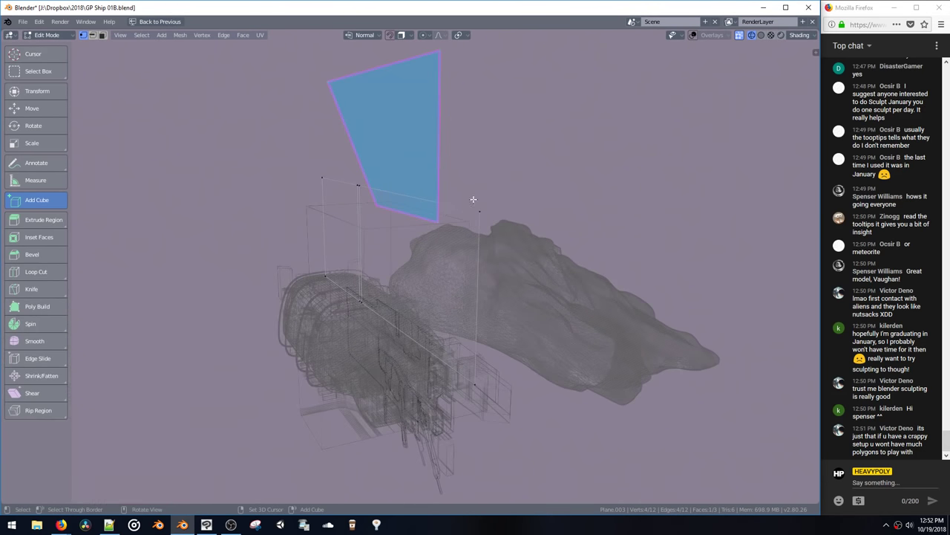
pyautogui.hotkey('ctrl', 'z')
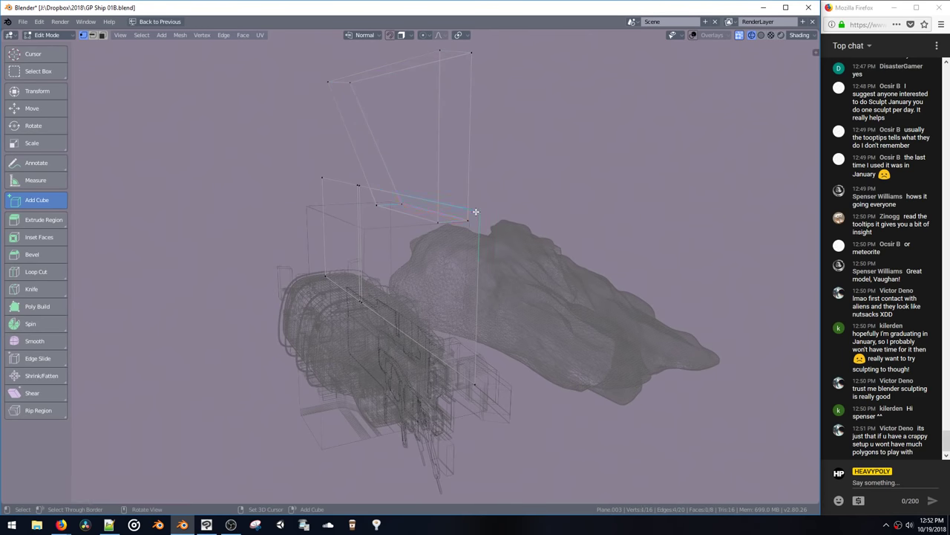
# Step: Try thickening the larger rectangle with a Shrink/Fatten offset of 0.125, and undo it
pyautogui.hotkey('alt', 's')
pyautogui.click(499, 211)
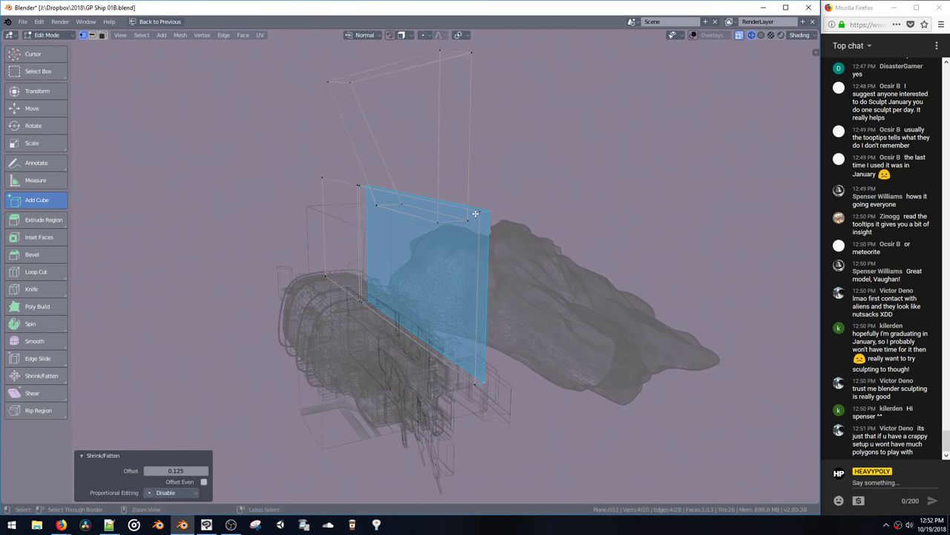
pyautogui.hotkey('ctrl', 'z')
# Step: Move the entire slanted solid about 0.22 m along X so it straddles the plane of the rectangles
pyautogui.doubleClick(443, 55)
pyautogui.press('g')
pyautogui.press('x')
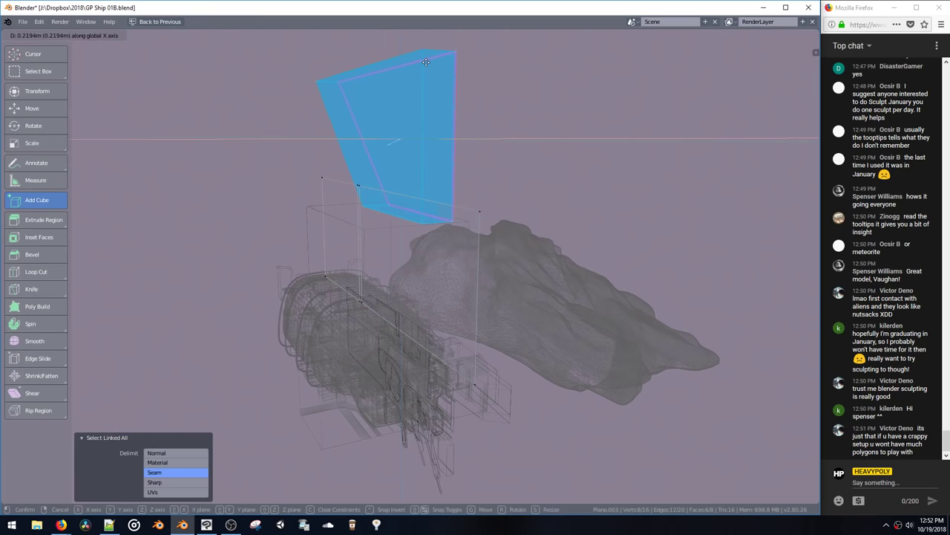
pyautogui.click(429, 61)
# Step: Try a boolean Subtract of the slanted solid from the rectangles, and undo it
pyautogui.moveTo(429, 60); pyautogui.dragTo(455, 134, button='middle')
pyautogui.hotkey('ctrl', 'b')
pyautogui.click(378, 144)
pyautogui.moveTo(384, 141); pyautogui.dragTo(373, 165, button='middle')
pyautogui.hotkey('ctrl', 'z')
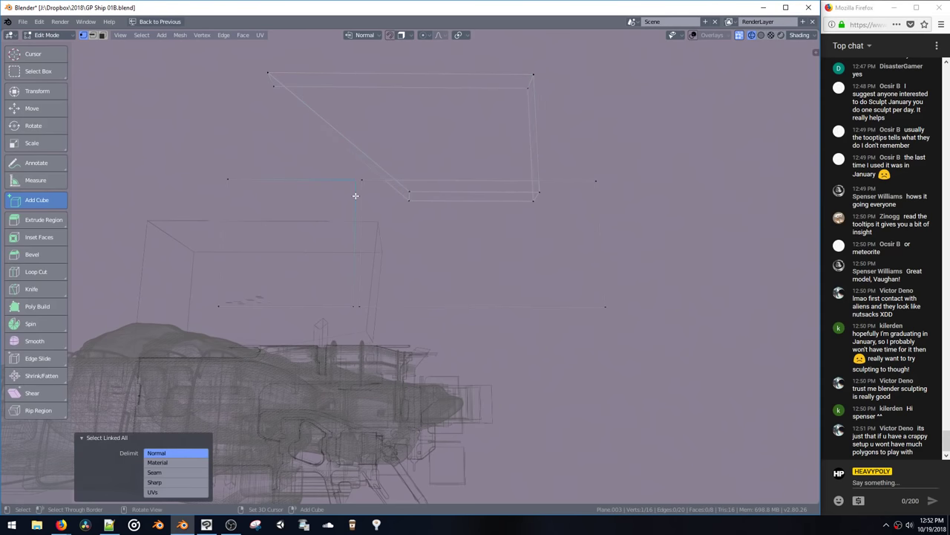
pyautogui.hotkey('ctrl', 'z')
pyautogui.hotkey('ctrl', 'z')
# Step: In the side view, duplicate the slanted solid and move the copy -3.03 m along Z
pyautogui.press('q')
pyautogui.click(420, 202)
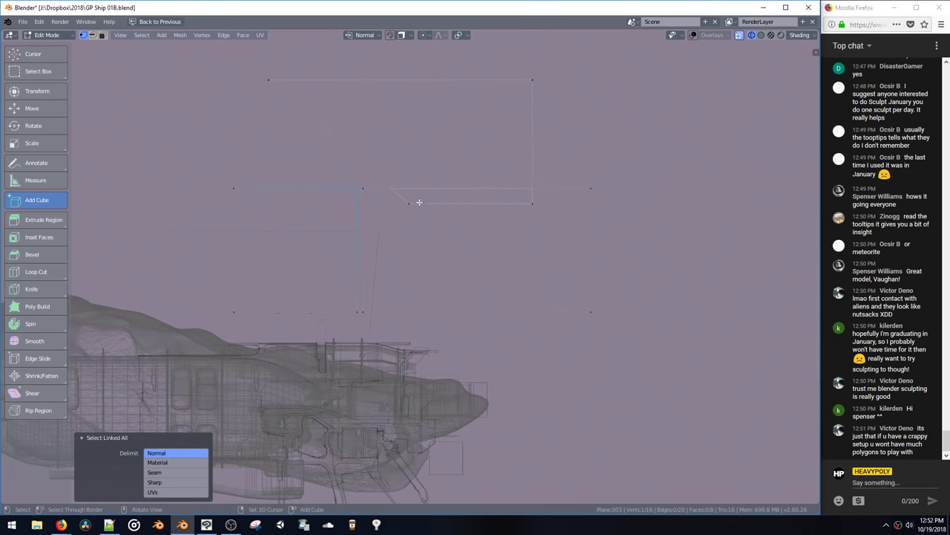
pyautogui.click(406, 205)
pyautogui.hotkey('ctrl', 'l')
pyautogui.keyDown('shift'); pyautogui.moveTo(409, 213); pyautogui.dragTo(430, 185, button='middle'); pyautogui.keyUp('shift')
pyautogui.hotkey('shift', 'd')
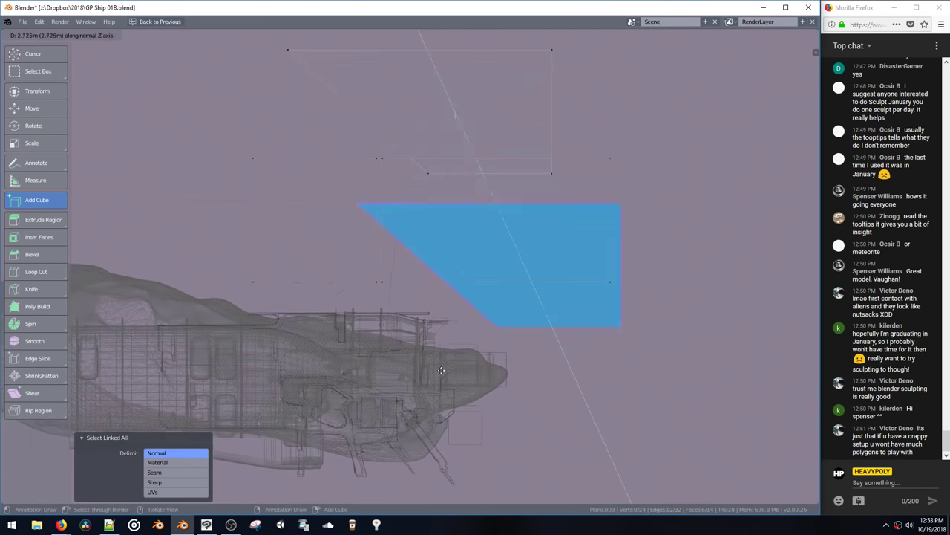
pyautogui.click(442, 362)
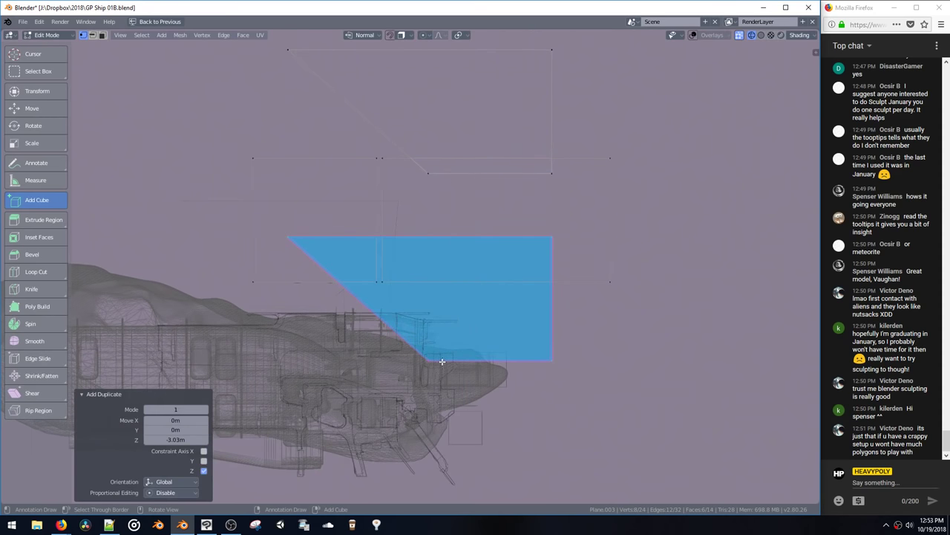
# Step: Try a boolean Subtract of both slanted solids from the rectangle faces
pyautogui.keyDown('shift'); pyautogui.click(553, 175); pyautogui.keyUp('shift')
pyautogui.hotkey('ctrl', 'l')
pyautogui.hotkey('ctrl', 'shift', 'b')
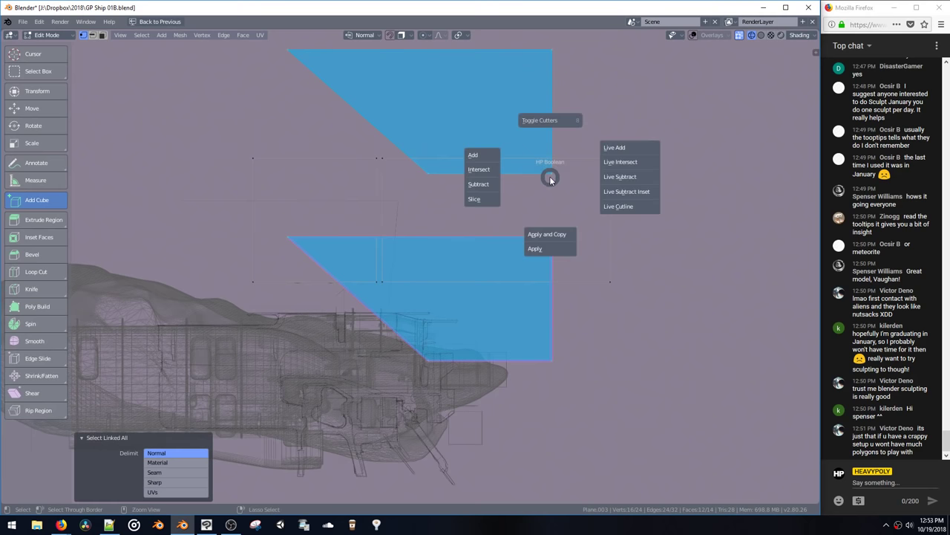
pyautogui.click(483, 187)
pyautogui.scroll(-3, 490, 210)
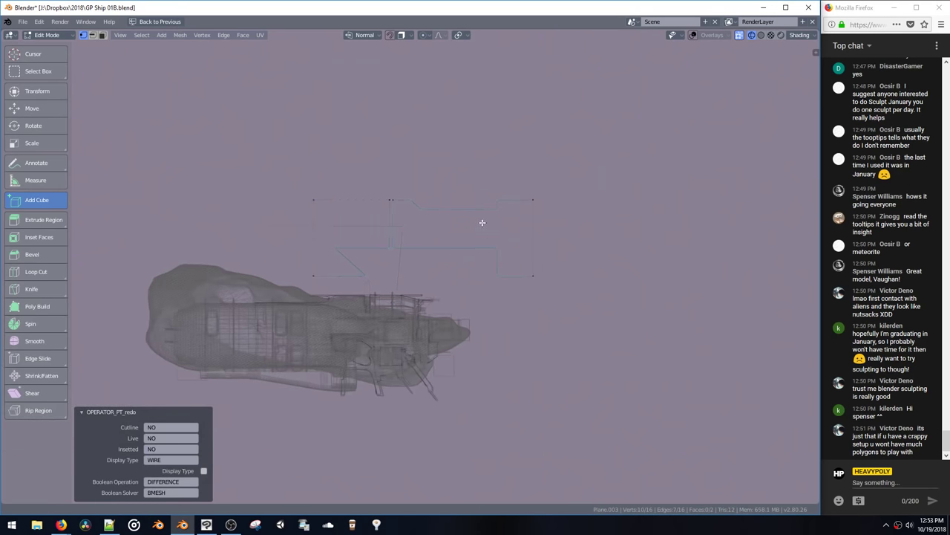
# Step: Switch the viewport to LookDev shading and undo the boolean cut to restore both slanted solids
pyautogui.press('z')
pyautogui.moveTo(497, 201)
pyautogui.keyDown('ctrl'); pyautogui.mouseDown(button='middle')
pyautogui.moveTo(493, 192)
pyautogui.moveTo(484, 211)
pyautogui.mouseUp(button='middle'); pyautogui.keyUp('ctrl')
pyautogui.click(490, 173)
pyautogui.hotkey('alt', 'h')
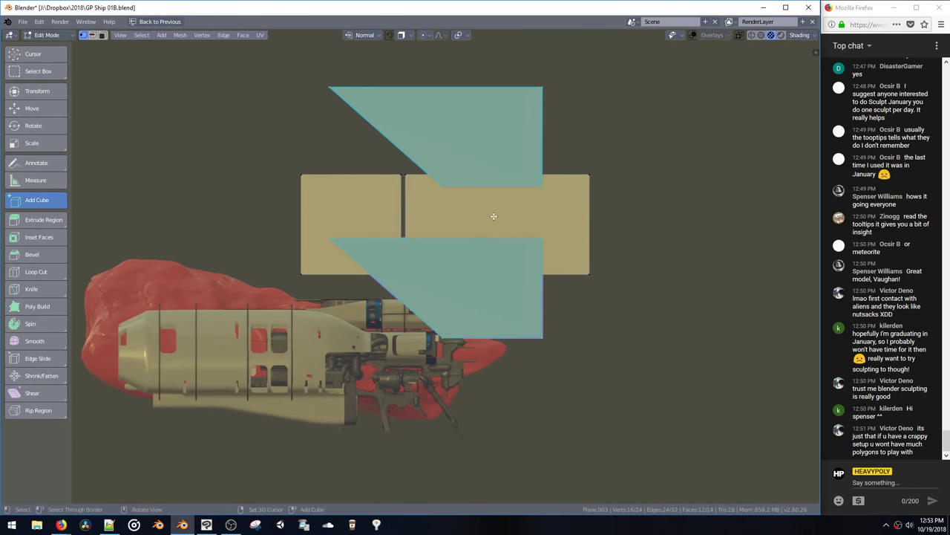
# Step: Try beveling the facing square corners of the two slanted solids by 0.46 with 13 segments, and undo it
pyautogui.hotkey('ctrl', 'shift', 'b')
pyautogui.click(546, 191)
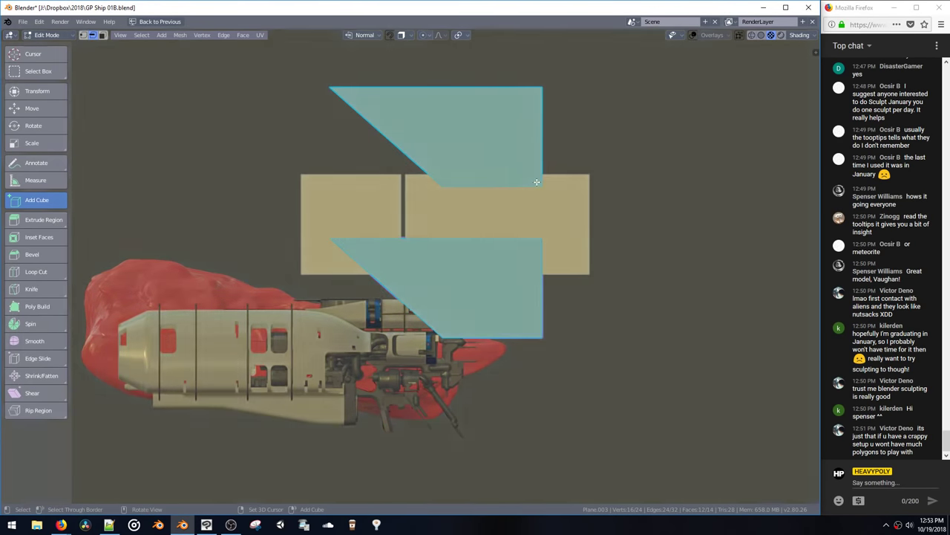
pyautogui.hotkey('ctrl', 'b')
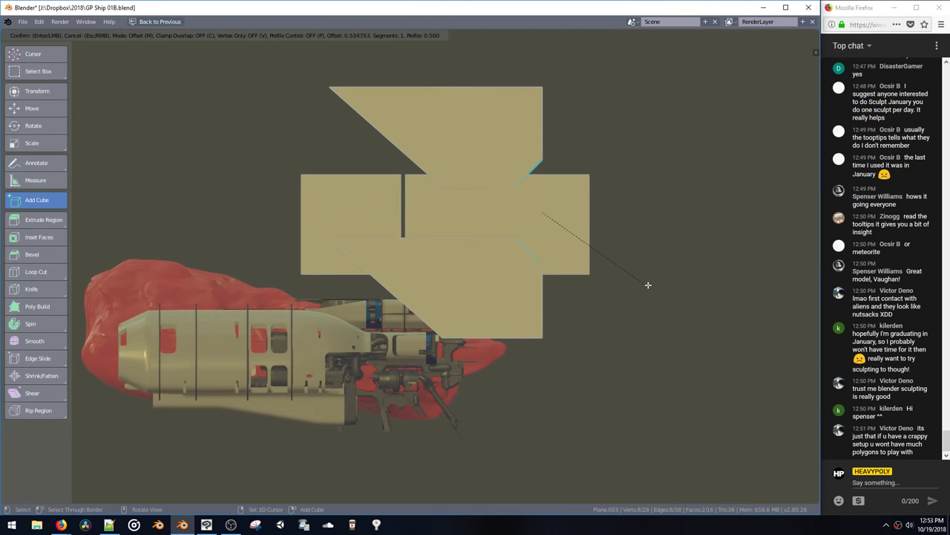
pyautogui.scroll(11, 681, 327)
pyautogui.click(690, 367)
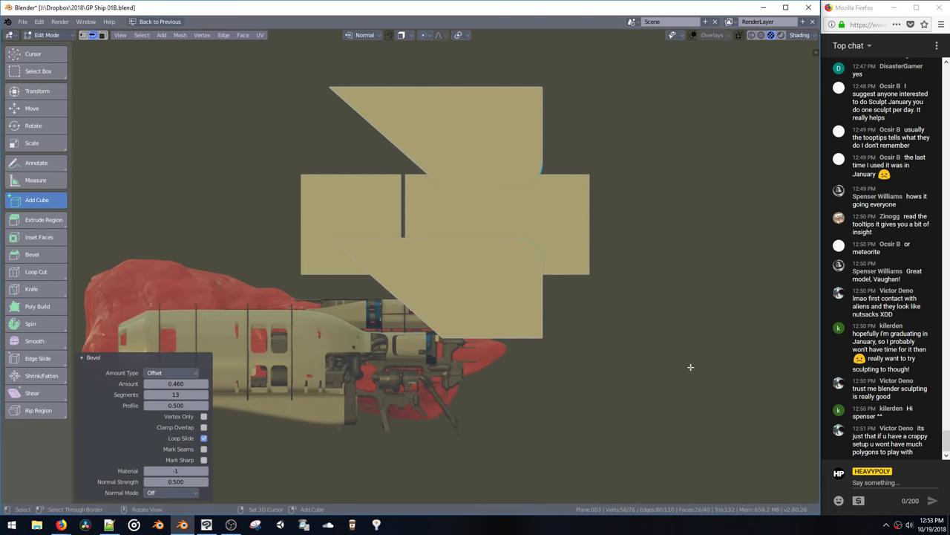
pyautogui.hotkey('ctrl', 'z')
# Step: Bevel the facing square corners of the two slanted solids into rounded corners with multiple segments
pyautogui.hotkey('ctrl', 'b')
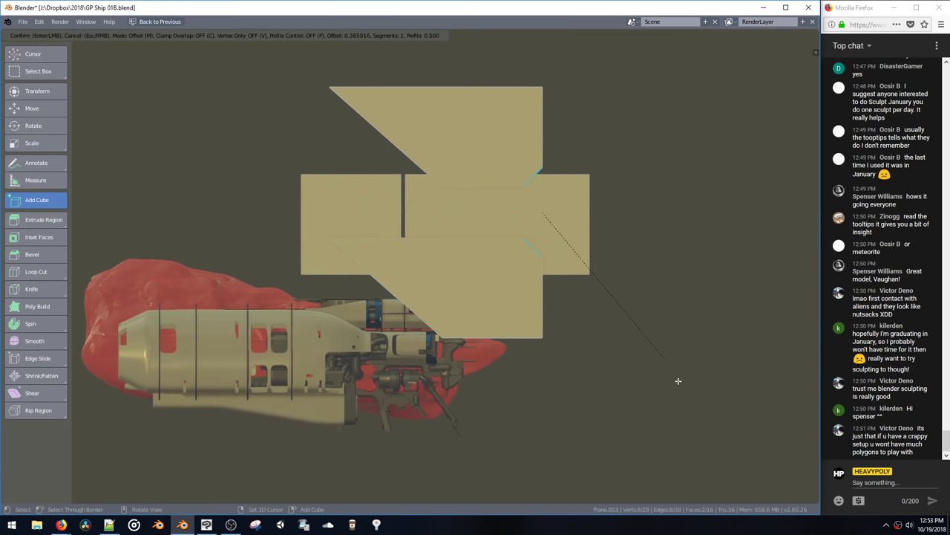
pyautogui.scroll(-2, 685, 395)
pyautogui.click(689, 409)
# Step: Move both slanted solids together slightly downward along Z
pyautogui.hotkey('ctrl', 'l')
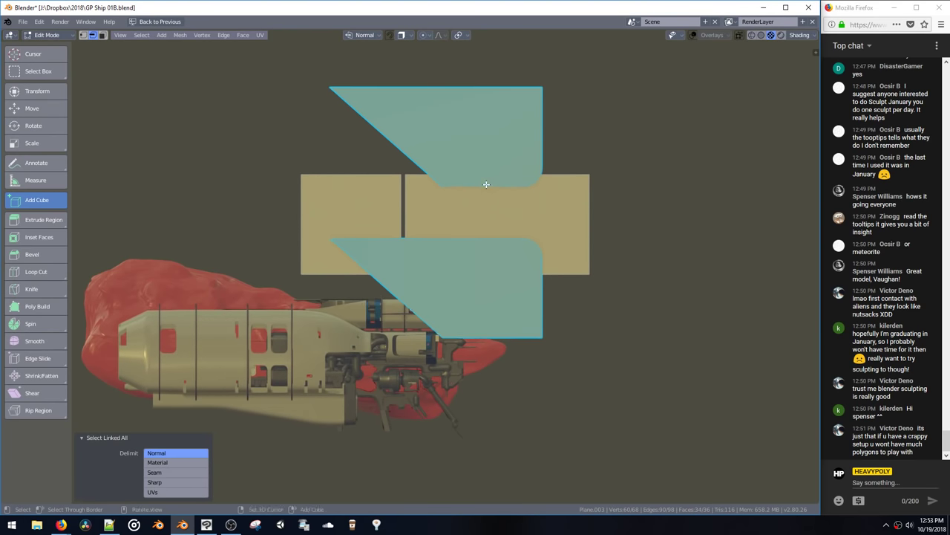
pyautogui.press('g')
pyautogui.press('z')
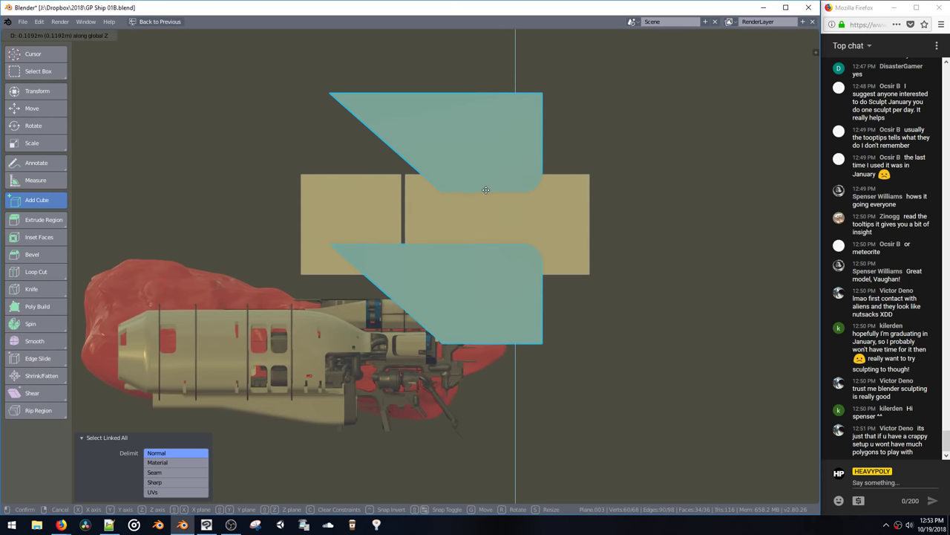
pyautogui.click(486, 192)
# Step: Scale the upper slanted solid uniformly by 0.684
pyautogui.click(476, 192)
pyautogui.hotkey('ctrl', 'l')
pyautogui.press('s')
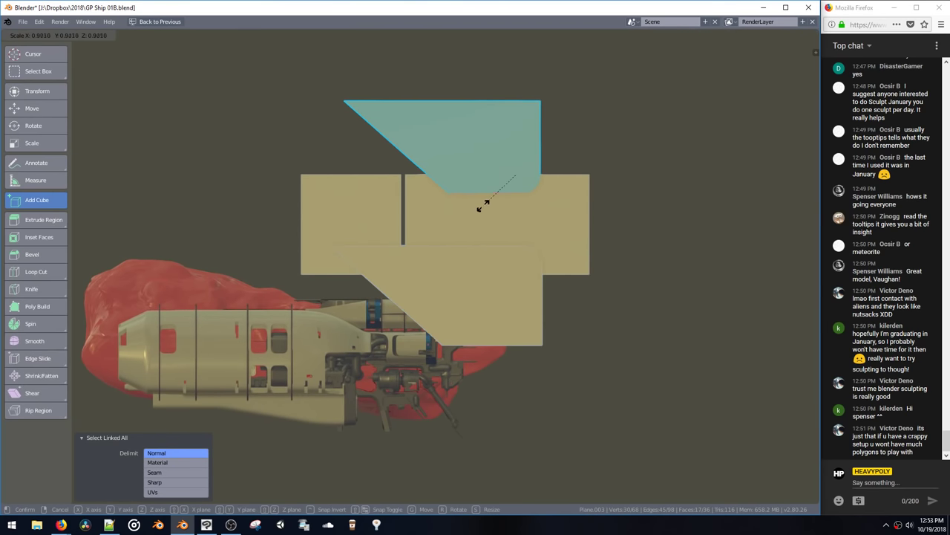
pyautogui.click(487, 188)
# Step: Move the upper solid along Y toward the larger rectangle's far end and -0.0893 m along Z, and shrink it slightly more
pyautogui.press('g')
pyautogui.press('y')
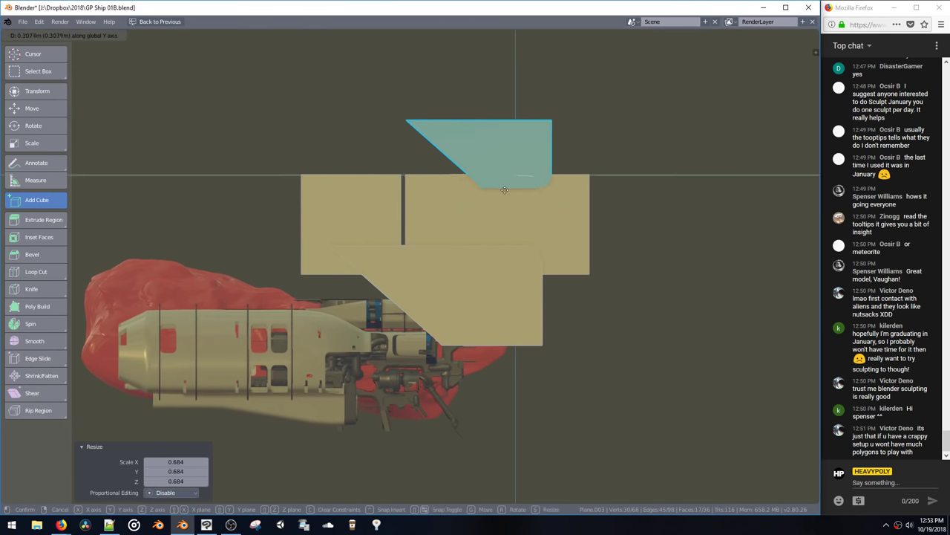
pyautogui.click(524, 197)
pyautogui.press('s')
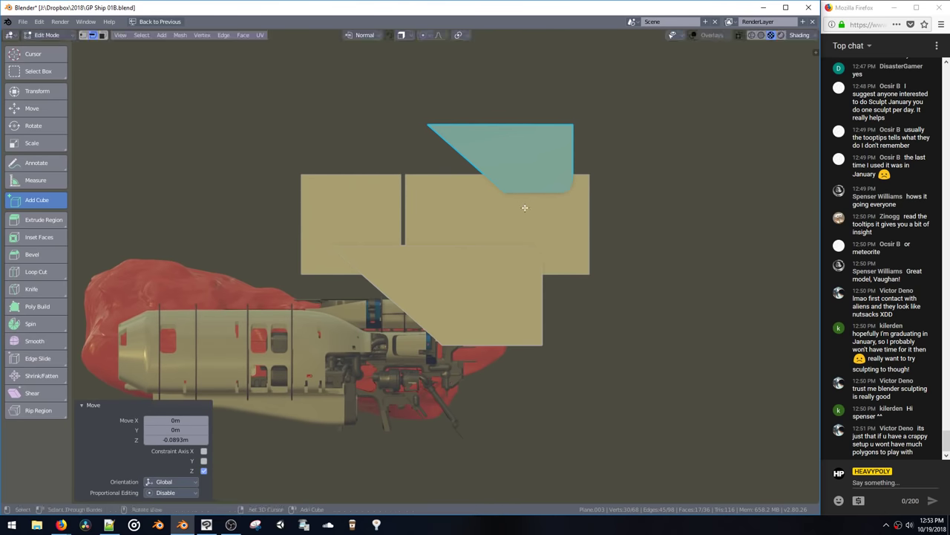
pyautogui.click(525, 202)
# Step: Bevel the upper solid's lower edge beside the slanted side by 0.217 with 8 segments
pyautogui.click(508, 189)
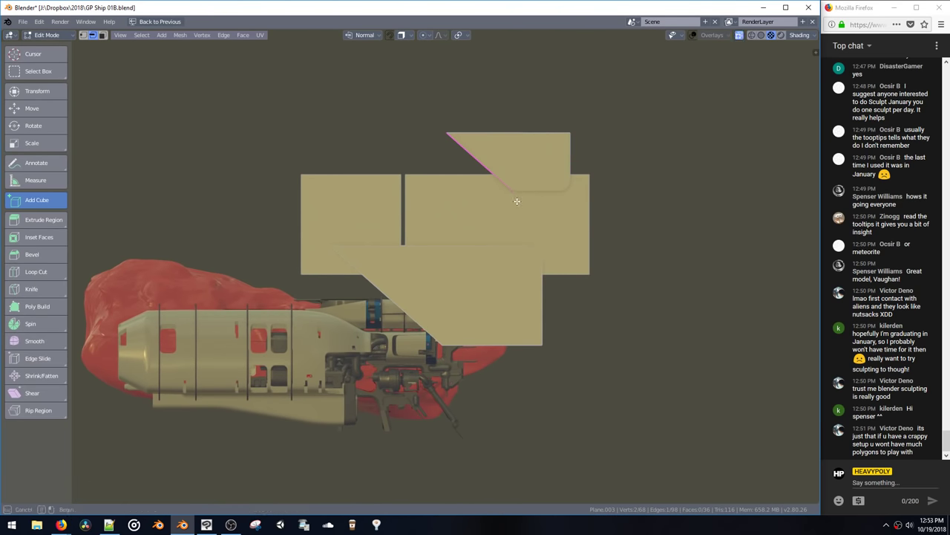
pyautogui.hotkey('ctrl', 'b')
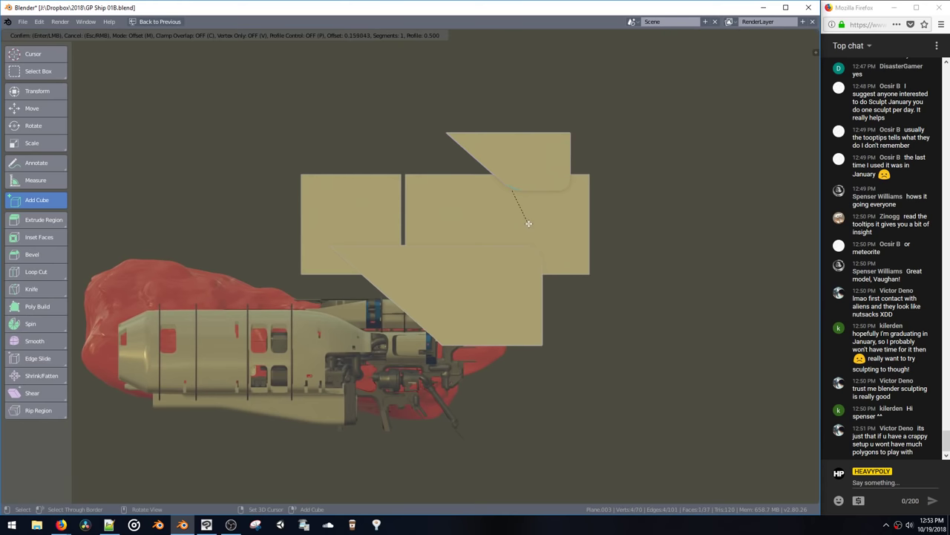
pyautogui.click(551, 261)
# Step: Lengthen the upper solid by moving its slanted side and rounded corner -1.16 m along Y
pyautogui.keyDown('shift'); pyautogui.click(503, 183); pyautogui.keyUp('shift')
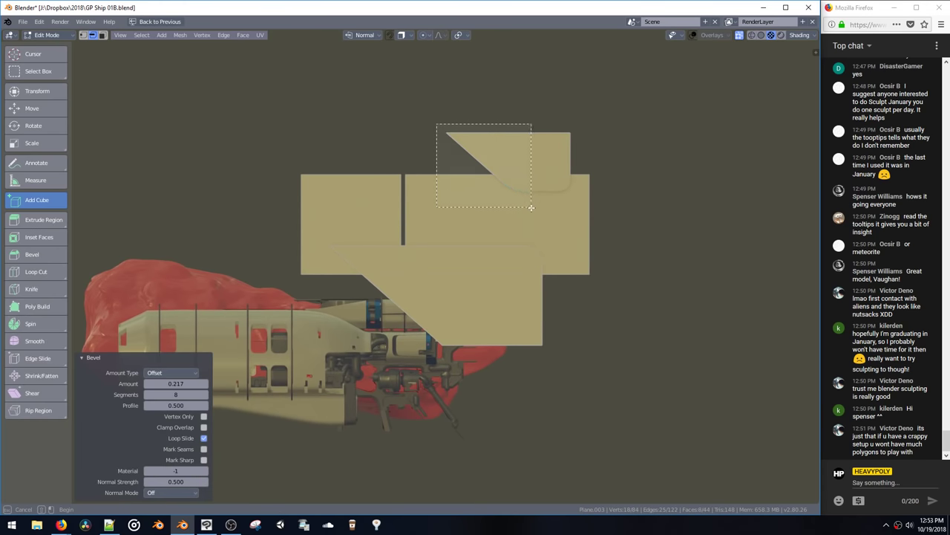
pyautogui.press('g')
pyautogui.press('y')
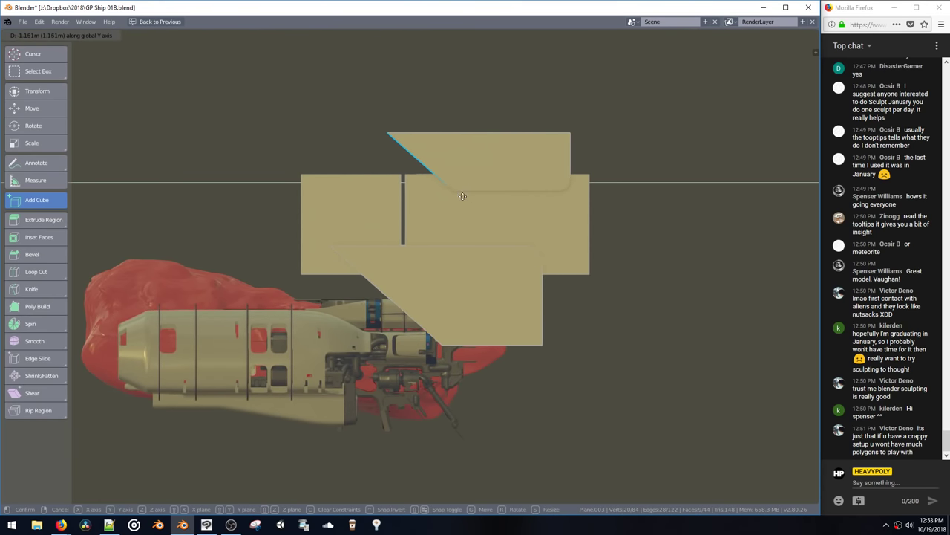
pyautogui.click(461, 196)
# Step: Cut the upper solid out of the larger rectangle with a Live Subtract boolean
pyautogui.hotkey('ctrl', 'b')
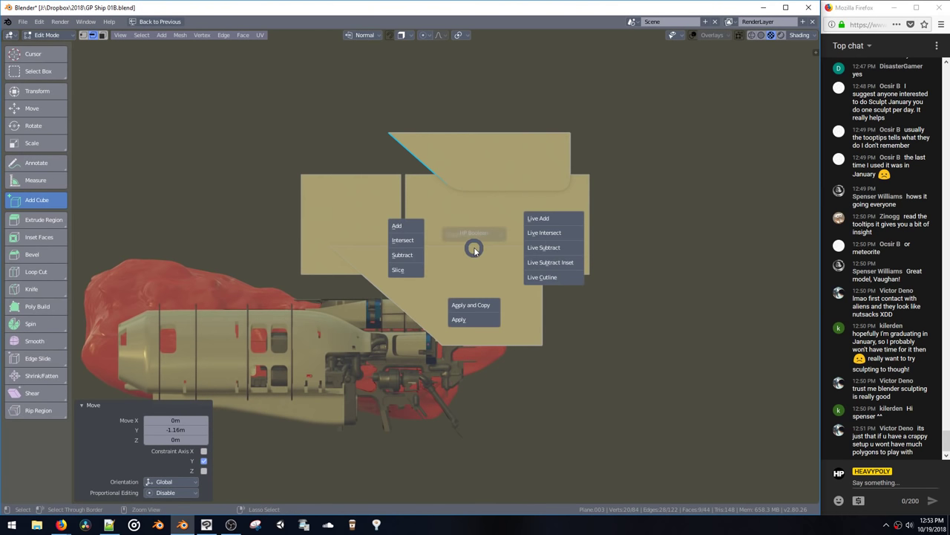
pyautogui.click(548, 251)
pyautogui.click(511, 251)
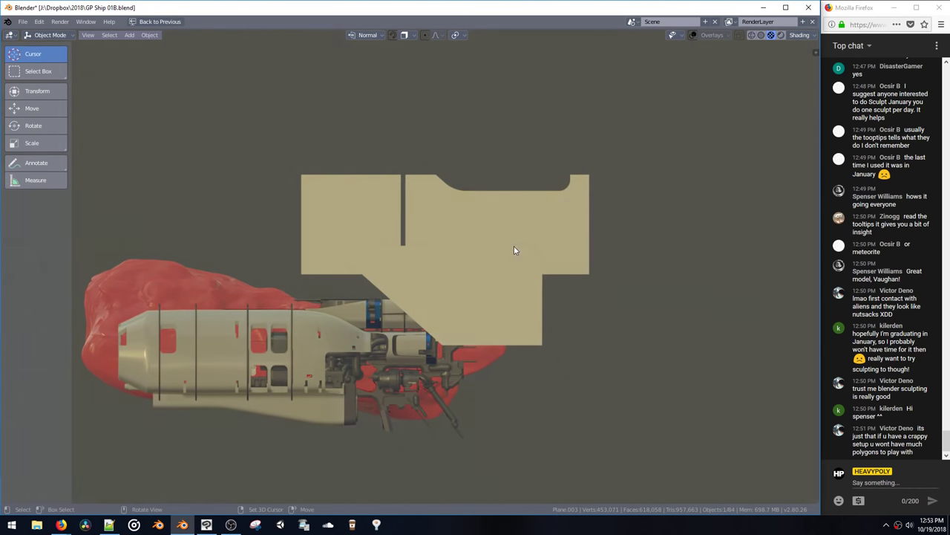
# Step: Try to cut the lower solid out of the panels with a Live Subtract boolean
pyautogui.press('space')
pyautogui.click(519, 207)
pyautogui.doubleClick(515, 252)
pyautogui.hotkey('ctrl', 'b')
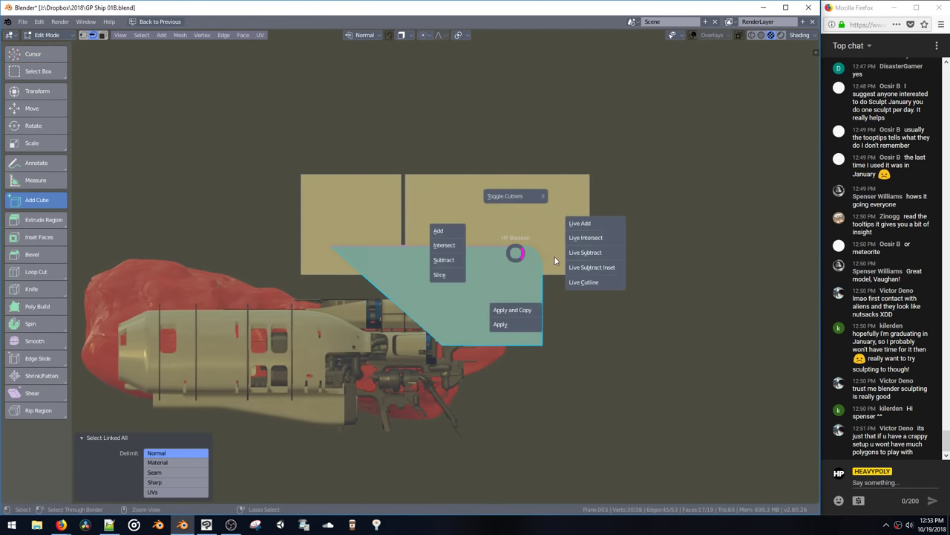
pyautogui.click(517, 256)
# Step: Try a 13-segment bevel on the lower solid's slanted side, and undo it
pyautogui.press('space')
pyautogui.click(441, 214)
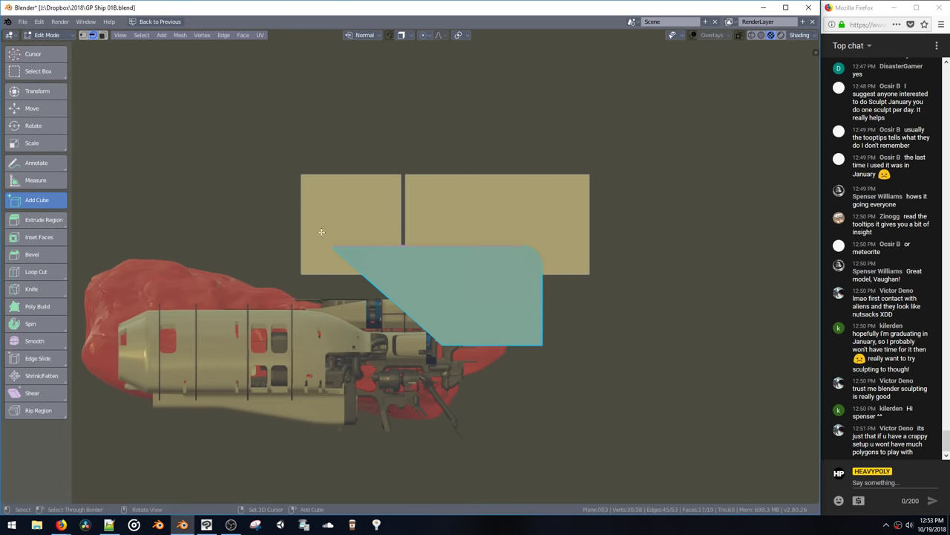
pyautogui.hotkey('ctrl', 'b')
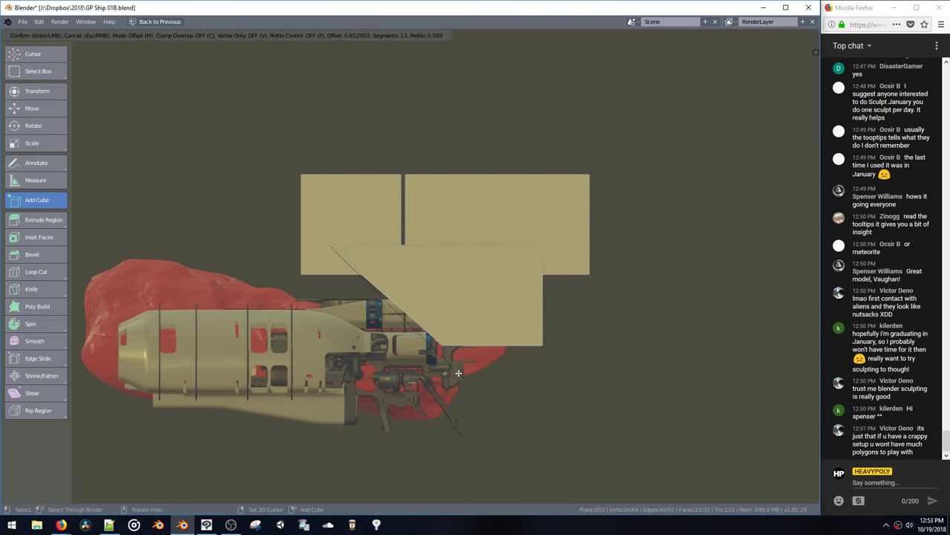
pyautogui.click(469, 377)
pyautogui.hotkey('ctrl', 'z')
# Step: Select the whole lower solid and try the Live Subtract cut again, then undo it
pyautogui.keyDown('shift'); pyautogui.moveTo(361, 275); pyautogui.dragTo(400, 280, button='middle'); pyautogui.keyUp('shift')
pyautogui.scroll(3, 399, 280)
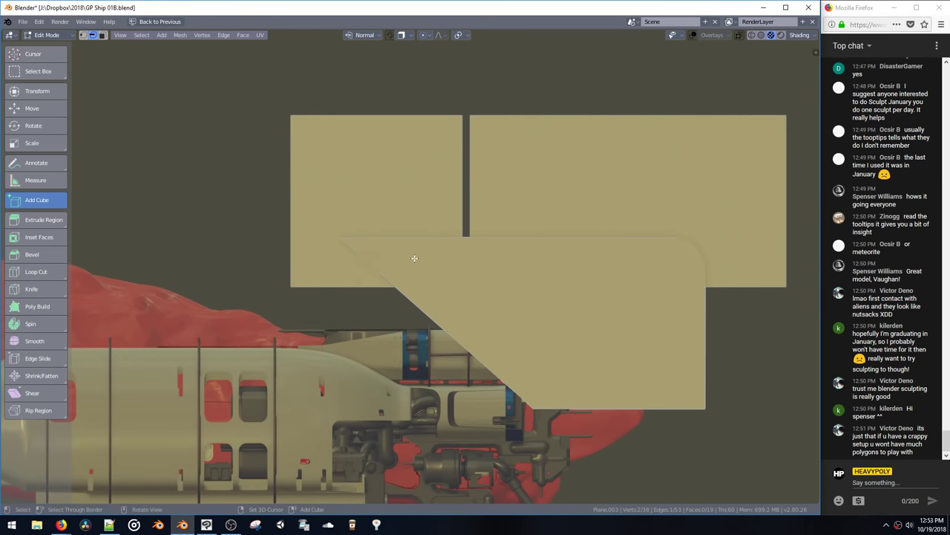
pyautogui.press('l')
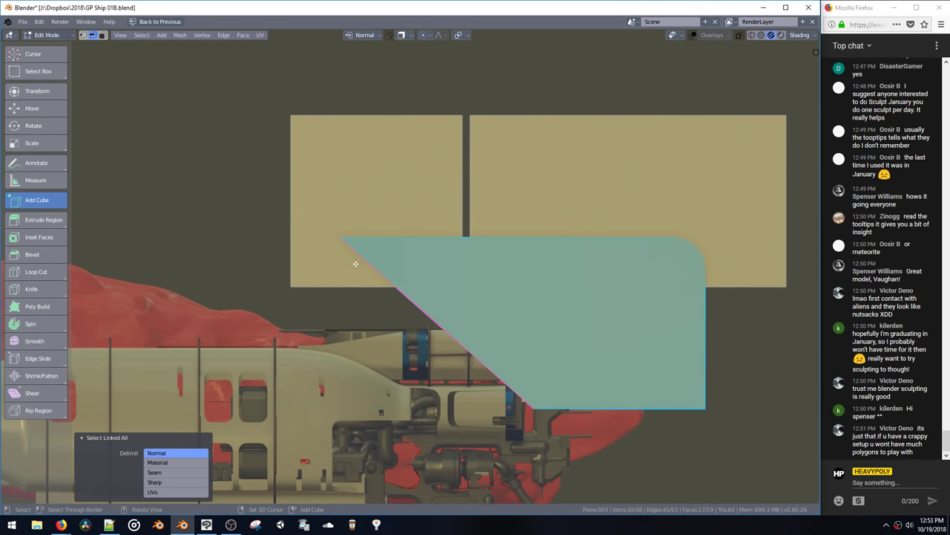
pyautogui.hotkey('ctrl', 'b')
pyautogui.click(421, 268)
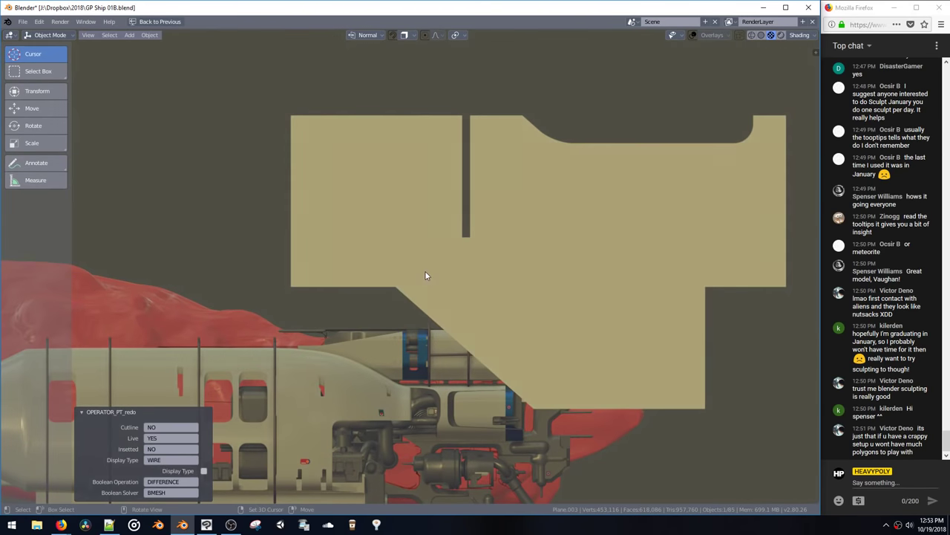
pyautogui.press('Tab')
# Step: Try to cut the lower solid out of the panels with a regular Subtract boolean, and undo it
pyautogui.press('q')
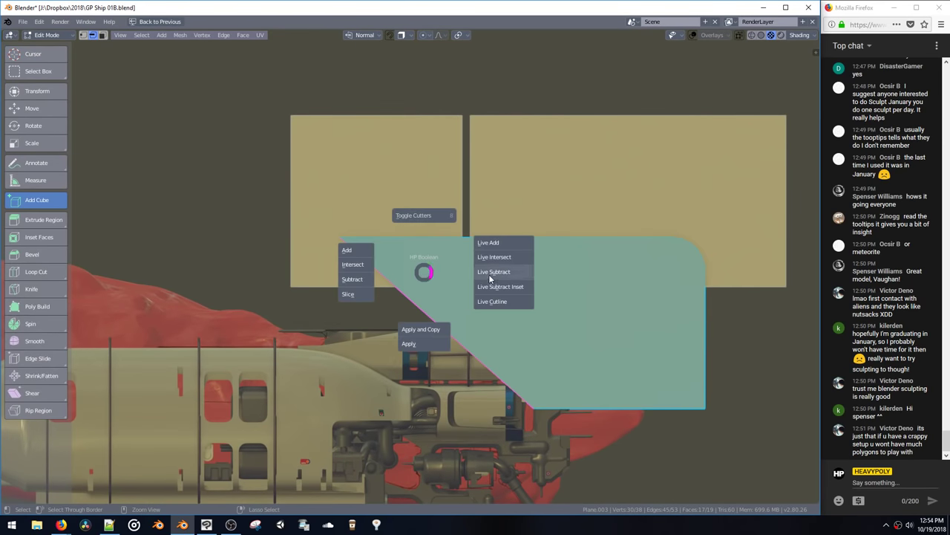
pyautogui.click(352, 279)
pyautogui.moveTo(401, 267); pyautogui.dragTo(403, 227, button='middle')
pyautogui.press('Tab')
pyautogui.press('Tab')
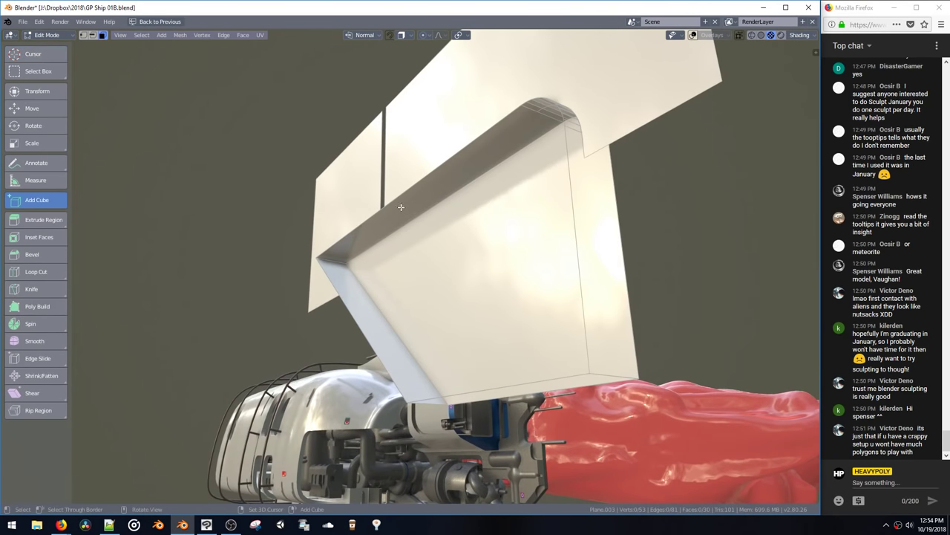
pyautogui.hotkey('ctrl', 'l')
pyautogui.hotkey('ctrl', 'z')
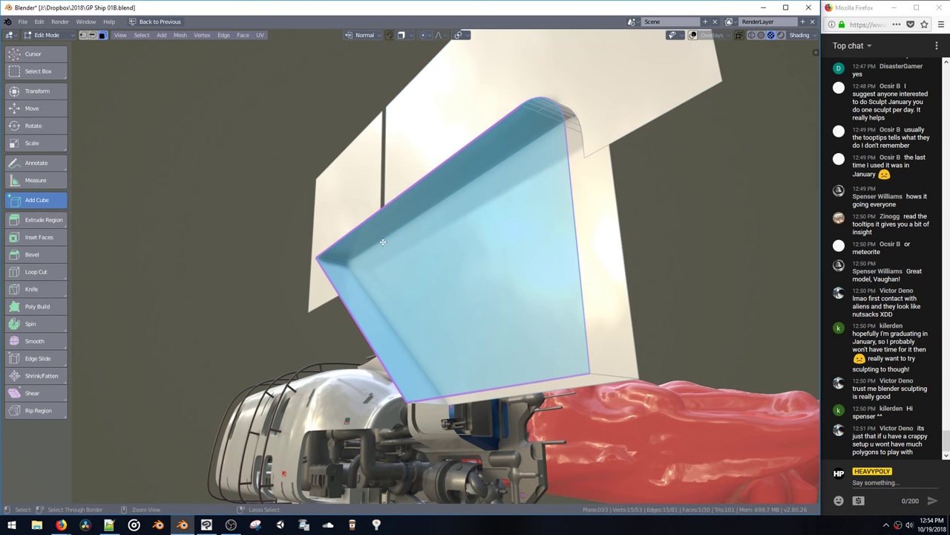
pyautogui.hotkey('ctrl', 'z')
pyautogui.hotkey('ctrl', 'z')
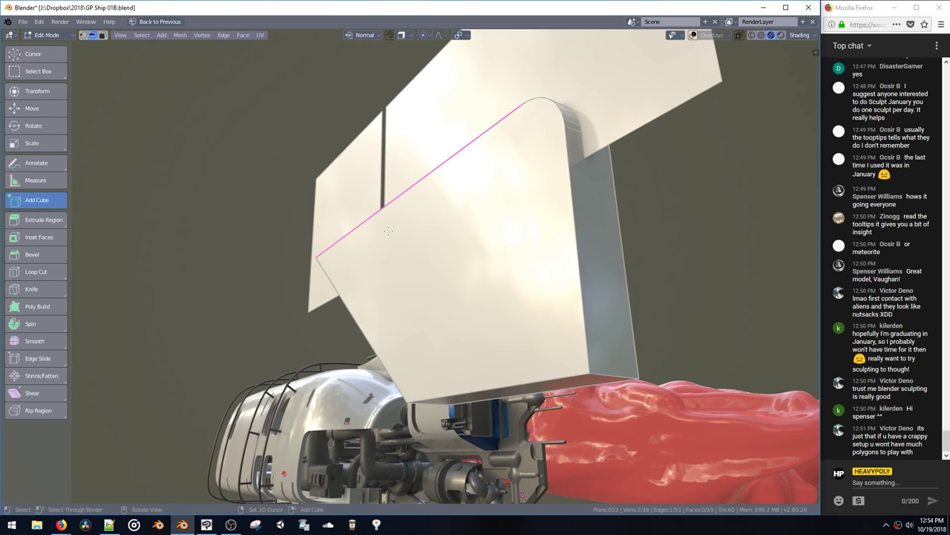
# Step: Restore the full workspace layout and review the panel object's modifier stack
pyautogui.moveTo(389, 234); pyautogui.dragTo(394, 242, button='middle')
pyautogui.hotkey('ctrl', 'l')
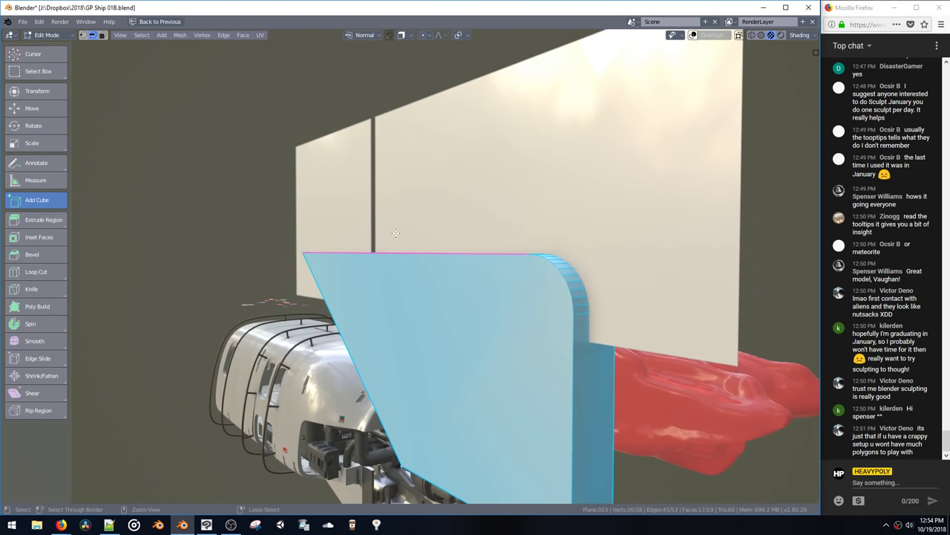
pyautogui.hotkey('alt', 'a')
pyautogui.press('Tab')
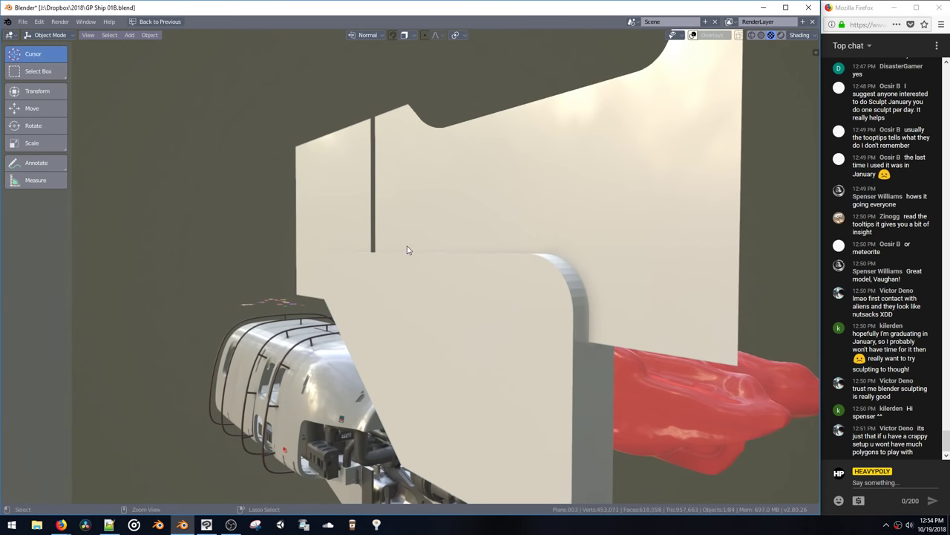
pyautogui.press('Tab')
pyautogui.click(405, 320)
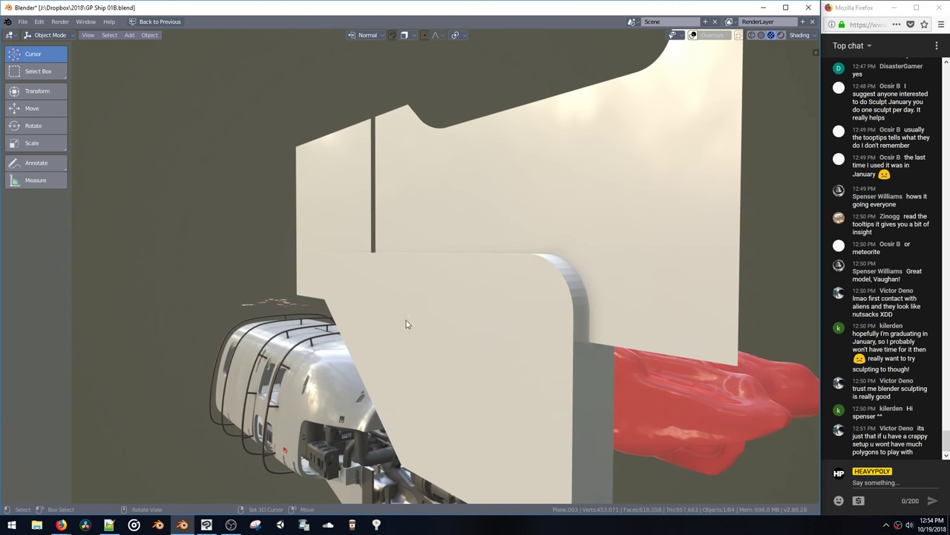
pyautogui.hotkey('ctrl', 'shift', 'space')
pyautogui.click(416, 210)
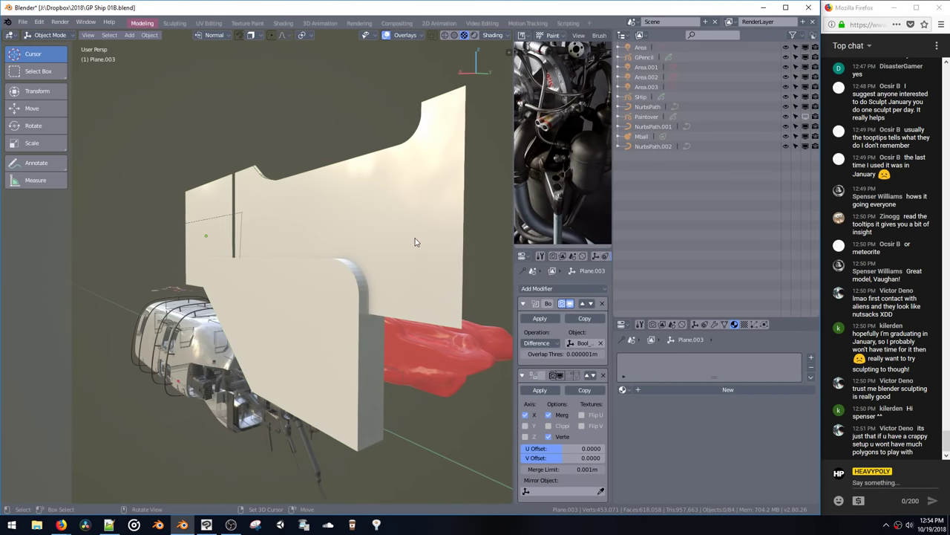
pyautogui.press('Tab')
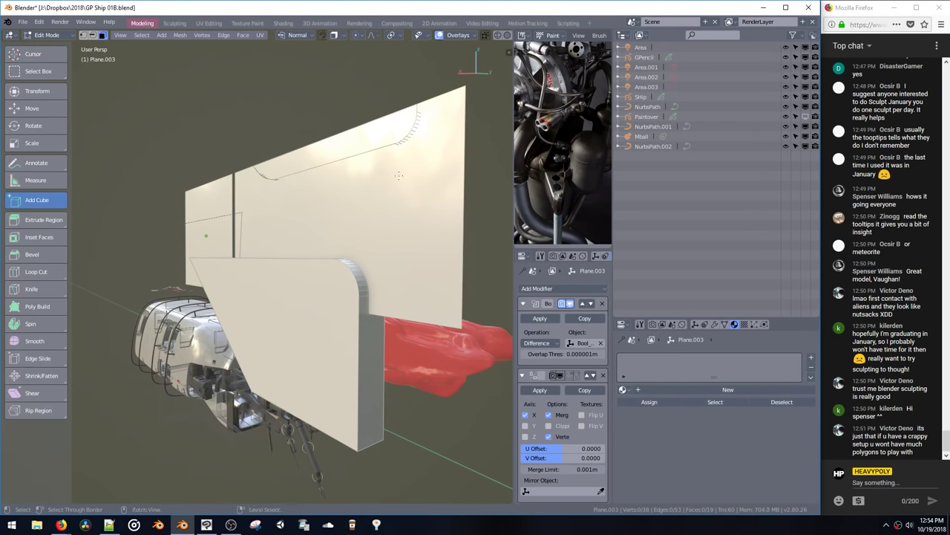
pyautogui.press('Tab')
pyautogui.click(714, 325)
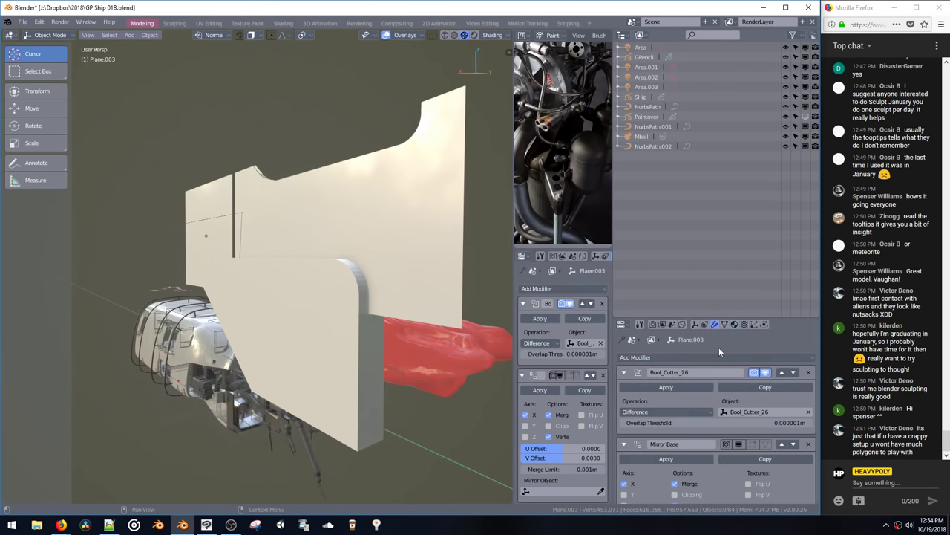
pyautogui.scroll(-3, 742, 441)
pyautogui.scroll(3, 703, 424)
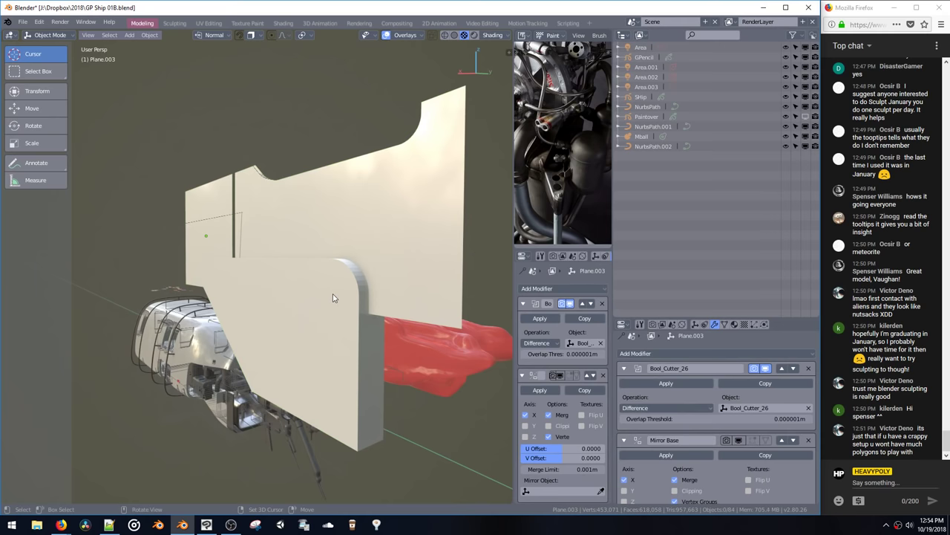
# Step: Separate the lower solid from the panel object and join it into the existing boolean cutter Bool_Cutter_26
pyautogui.hotkey('ctrl', 'Tab')
pyautogui.click(355, 286)
pyautogui.hotkey('ctrl', 'l')
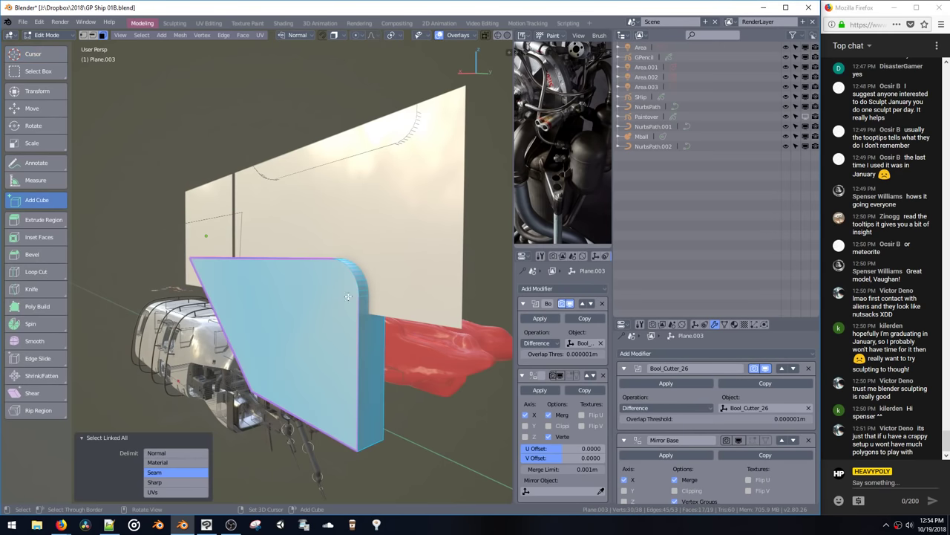
pyautogui.press('p')
pyautogui.click(348, 296)
pyautogui.hotkey('ctrl', 'Tab')
pyautogui.click(263, 180)
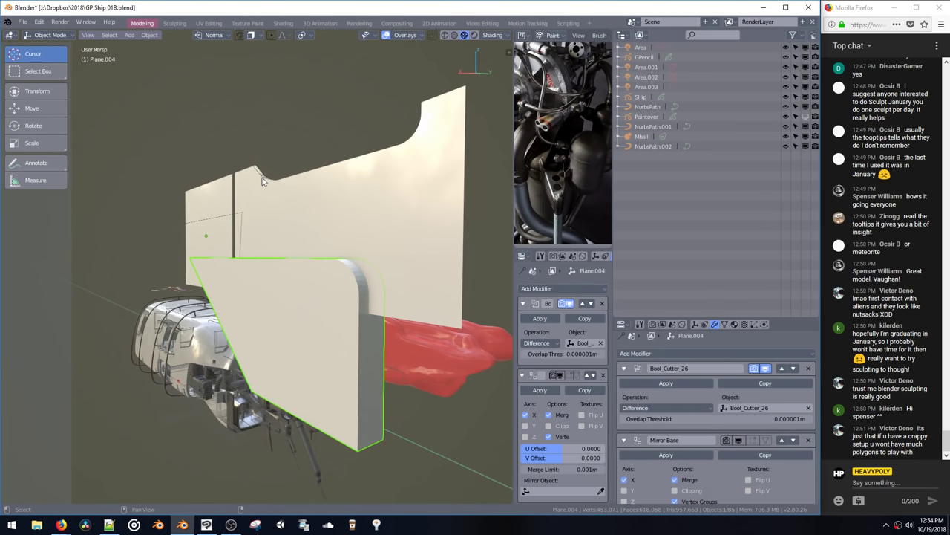
pyautogui.click(262, 179)
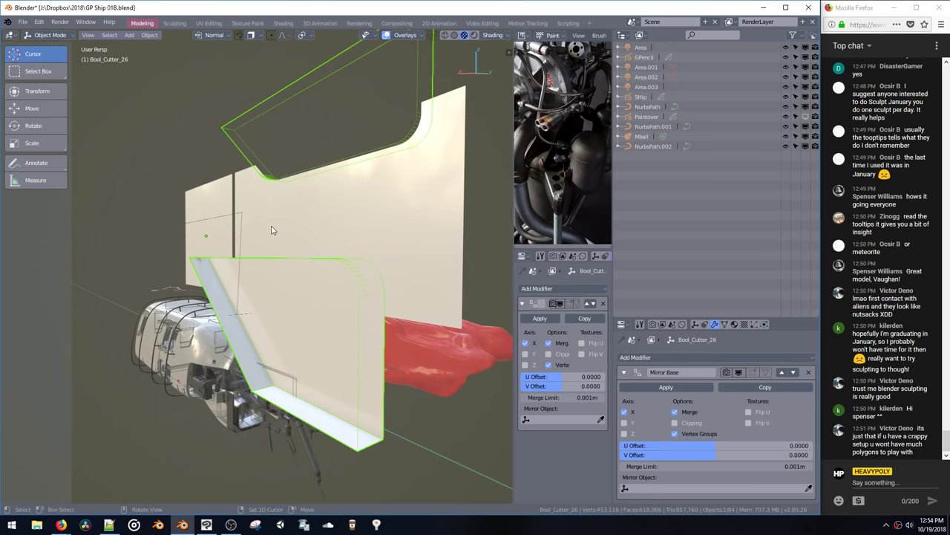
# Step: Select the lower cutter solid and recalculate its normals to face outside
pyautogui.hotkey('ctrl', 'Tab')
pyautogui.click(335, 278)
pyautogui.hotkey('ctrl', 'l')
pyautogui.hotkey('ctrl', 'n')
pyautogui.hotkey('ctrl', 'shift', 'n')
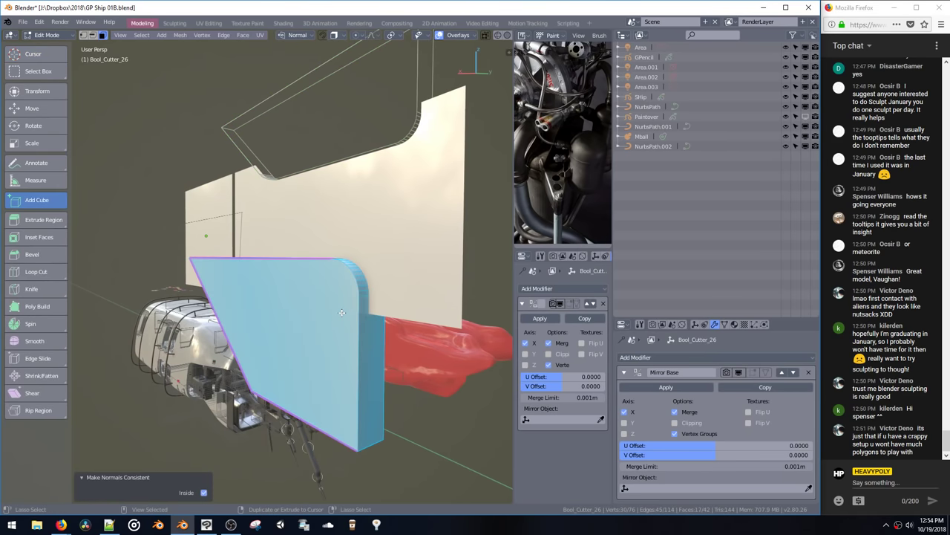
pyautogui.hotkey('ctrl', 'n')
# Step: Move the lower cutter 0.0858 m along X and shift it along Y toward the panel's far end
pyautogui.moveTo(364, 288); pyautogui.dragTo(297, 321, button='middle')
pyautogui.press('g')
pyautogui.press('x')
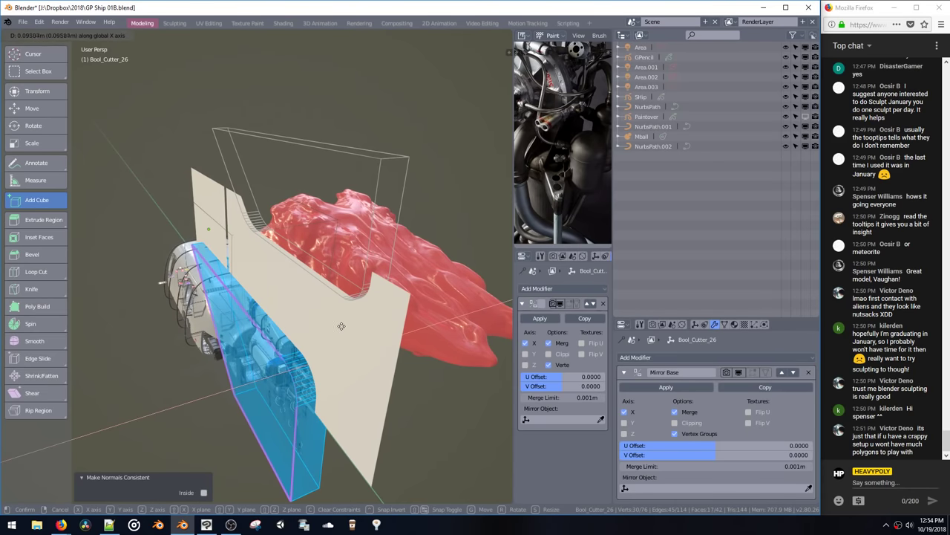
pyautogui.click(341, 326)
pyautogui.moveTo(341, 326); pyautogui.dragTo(435, 282, button='middle')
pyautogui.press('g')
pyautogui.press('y')
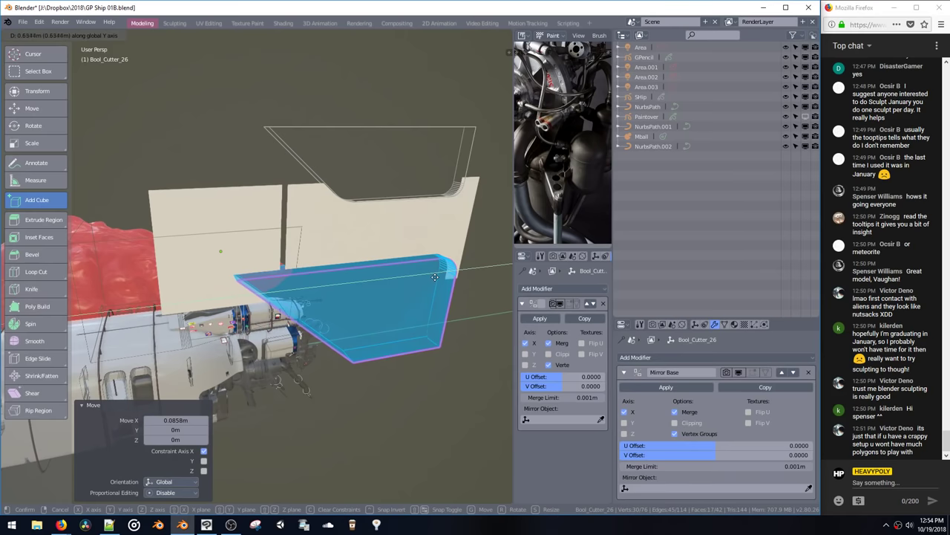
pyautogui.click(431, 276)
# Step: Duplicate the upper cutter's end face -1.27 m along Z and extrude the copy past the panel's far end into a small block
pyautogui.doubleClick(391, 201)
pyautogui.doubleClick(390, 197)
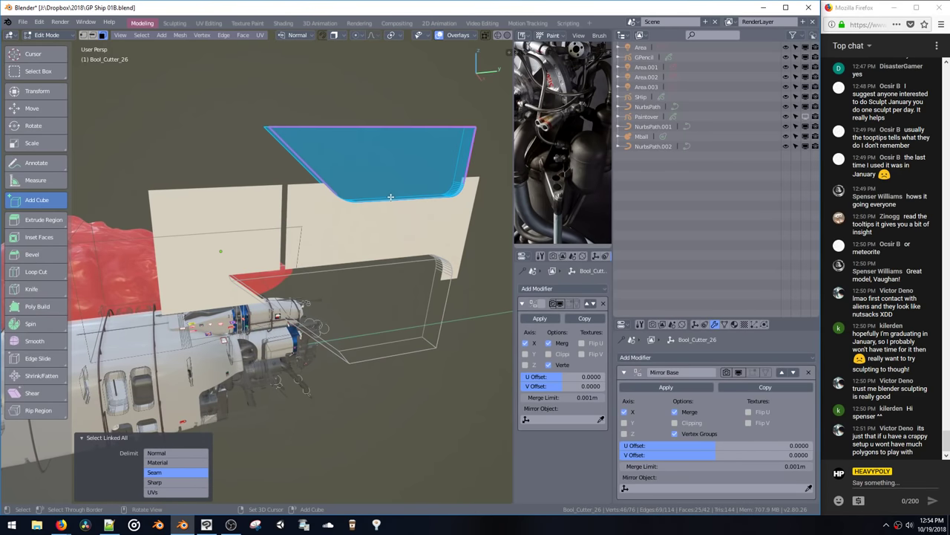
pyautogui.moveTo(390, 197); pyautogui.dragTo(288, 217, button='middle')
pyautogui.press('space')
pyautogui.moveTo(410, 174); pyautogui.dragTo(406, 202)
pyautogui.hotkey('shift', 'd')
pyautogui.press('z')
pyautogui.click(401, 308)
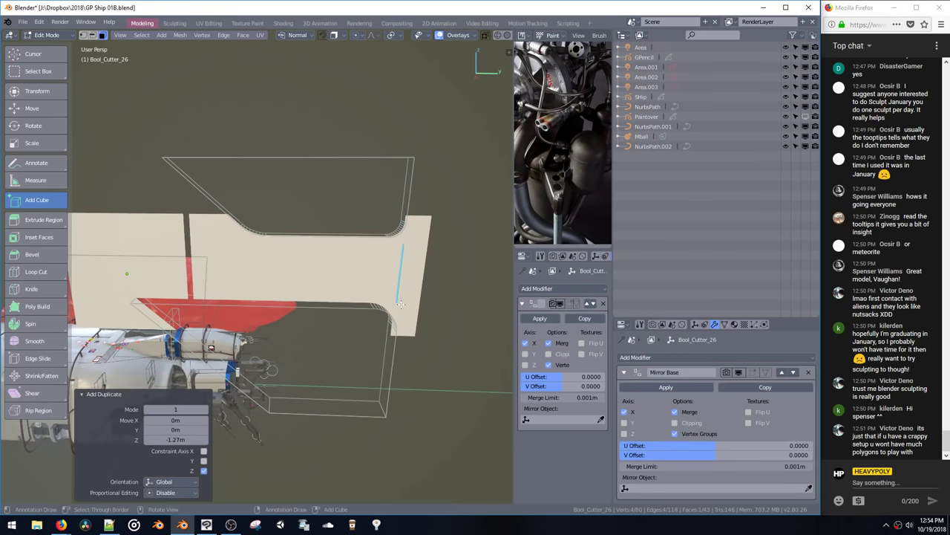
pyautogui.hotkey('alt', 's')
pyautogui.click(393, 323)
pyautogui.moveTo(400, 299); pyautogui.dragTo(412, 289, button='middle')
# Step: Move the small end cutter's inner face about 0.2 m along Y to make the notch shallower
pyautogui.press('space')
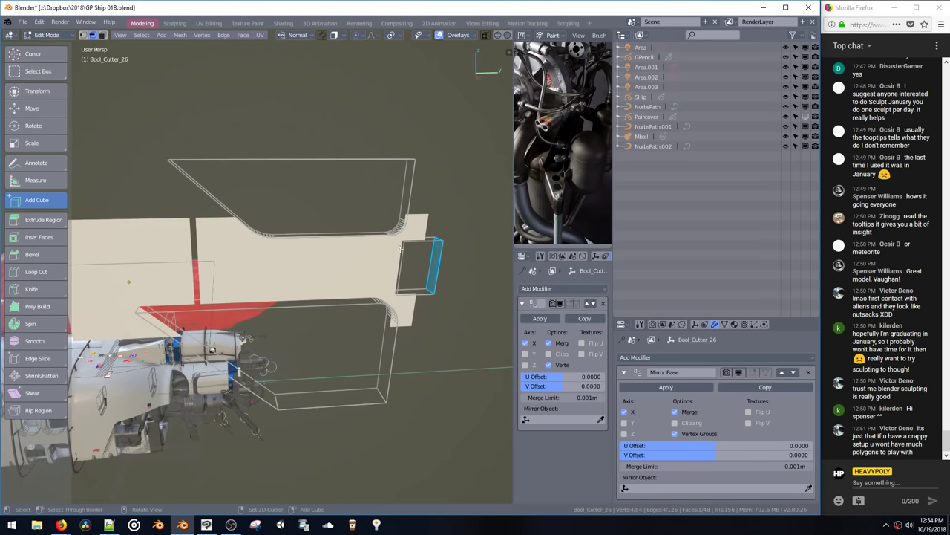
pyautogui.click(398, 269)
pyautogui.press('space')
pyautogui.click(397, 268)
pyautogui.press('g')
pyautogui.press('y')
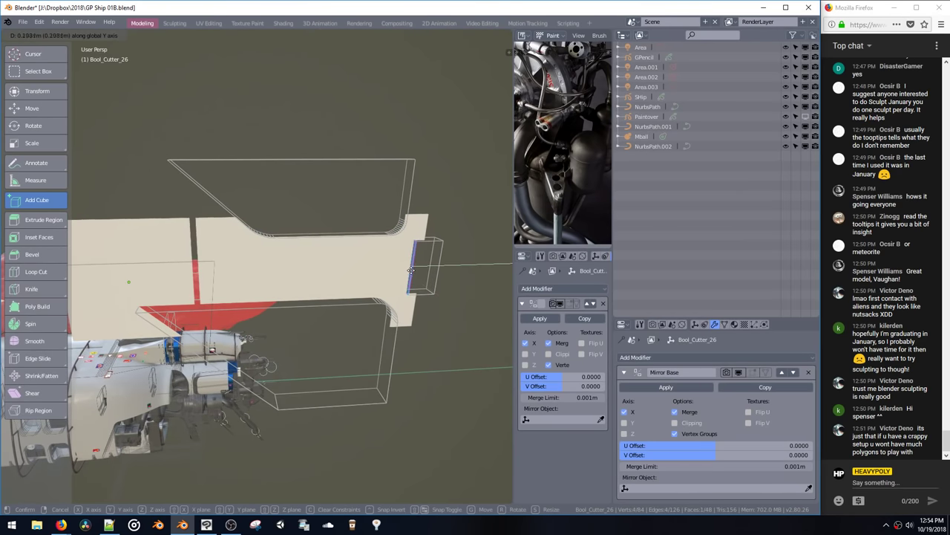
pyautogui.click(412, 267)
# Step: Bevel the inner edges of the small end cutter and return to Object Mode
pyautogui.press('space')
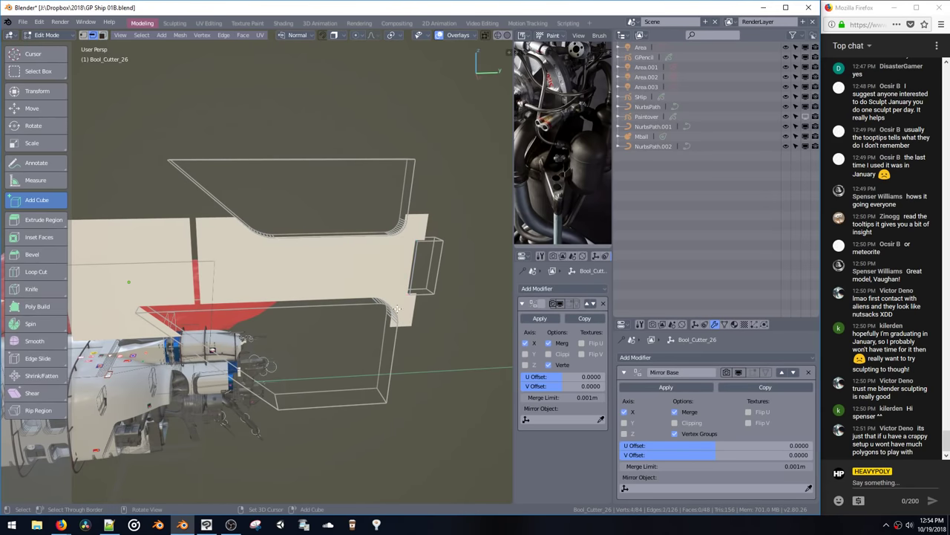
pyautogui.hotkey('ctrl', 'b')
pyautogui.click(384, 347)
pyautogui.moveTo(385, 348); pyautogui.dragTo(381, 174, button='middle')
pyautogui.press('Tab')
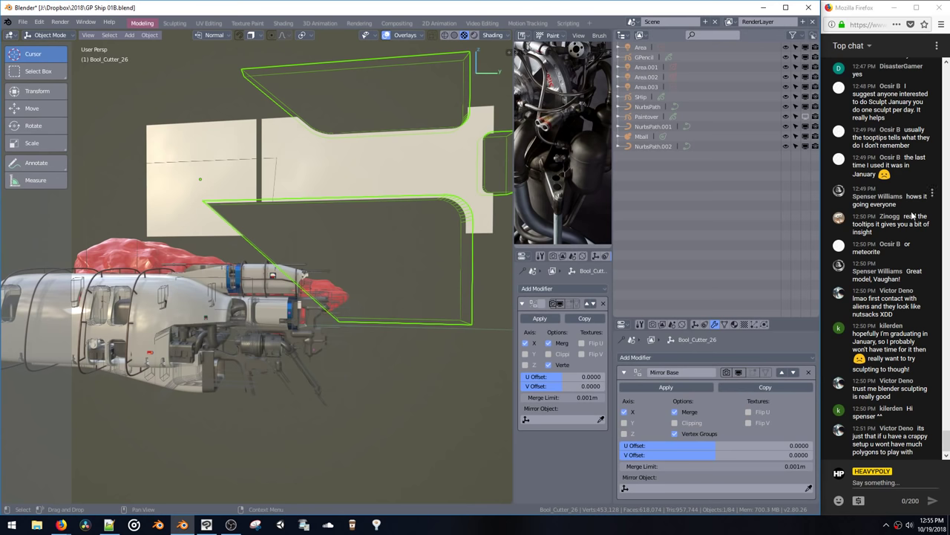
pyautogui.scroll(1, 905, 250)
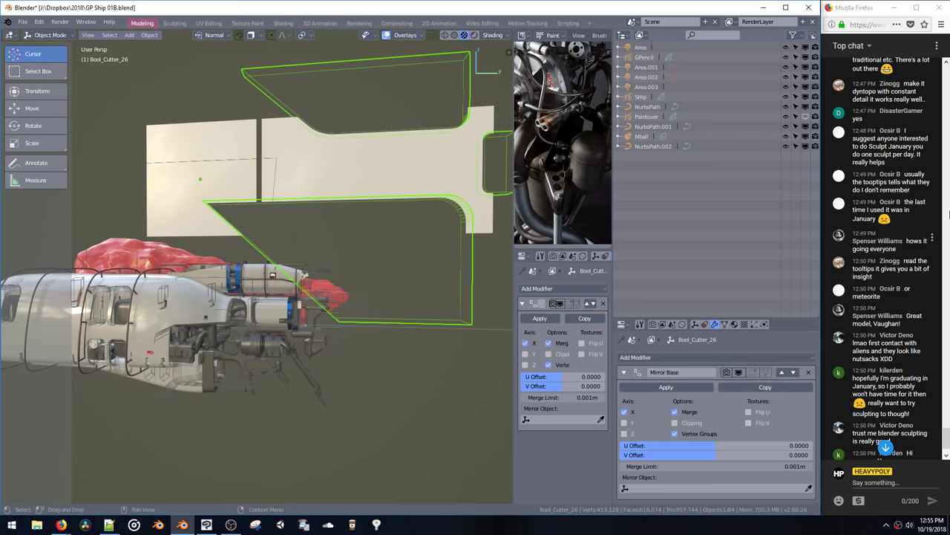
pyautogui.scroll(-1, 906, 271)
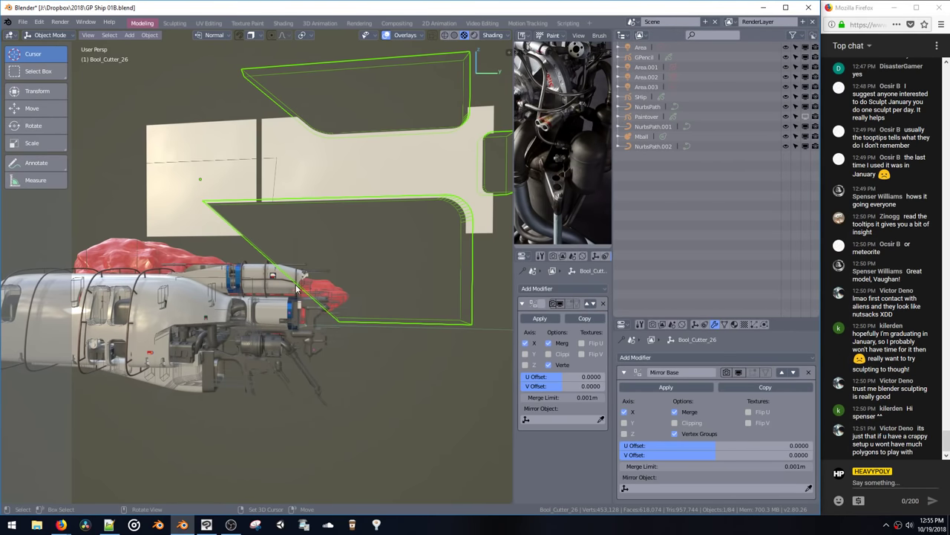
pyautogui.moveTo(295, 284); pyautogui.dragTo(337, 285, button='middle')
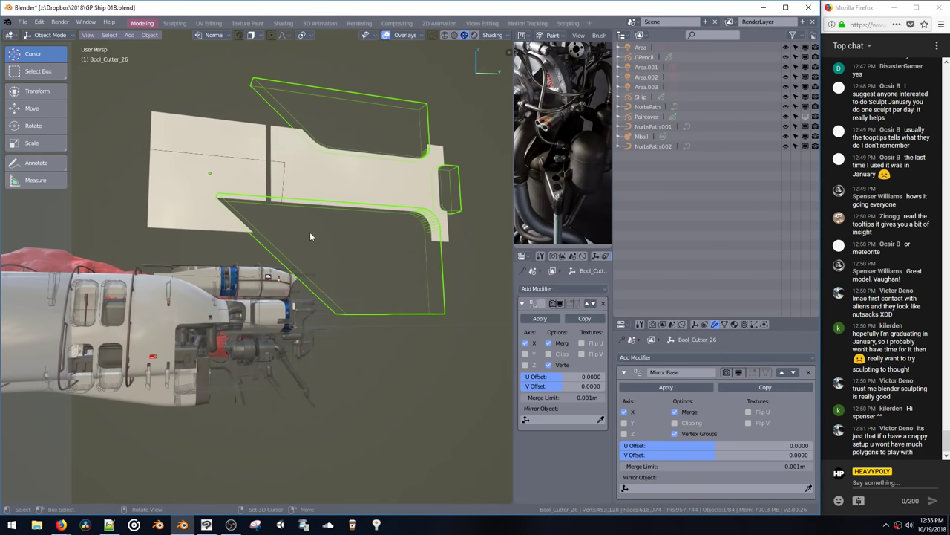
# Step: Switch to Firefox, maximize its window and browse the Twitter home feed
pyautogui.hotkey('alt', 'Tab')
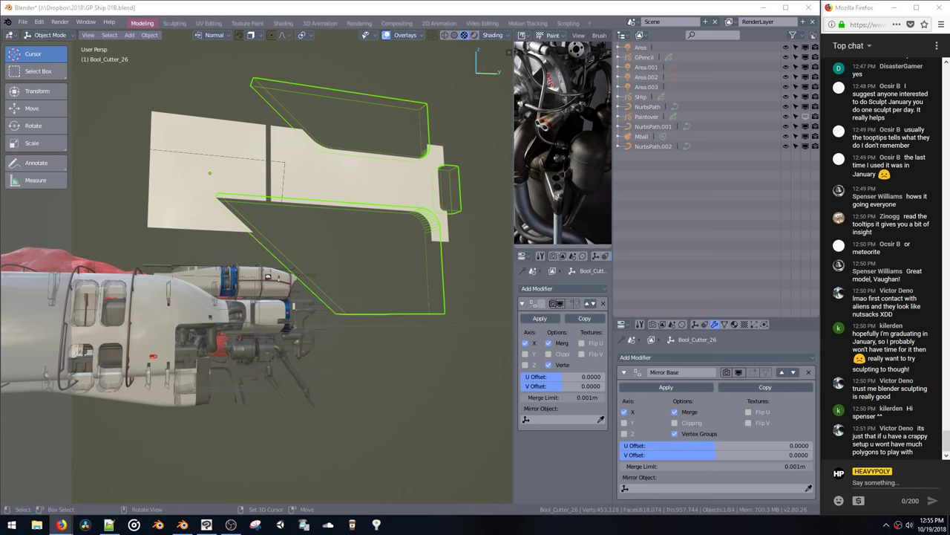
pyautogui.moveTo(0, 193); pyautogui.dragTo(220, 73)
pyautogui.doubleClick(219, 67)
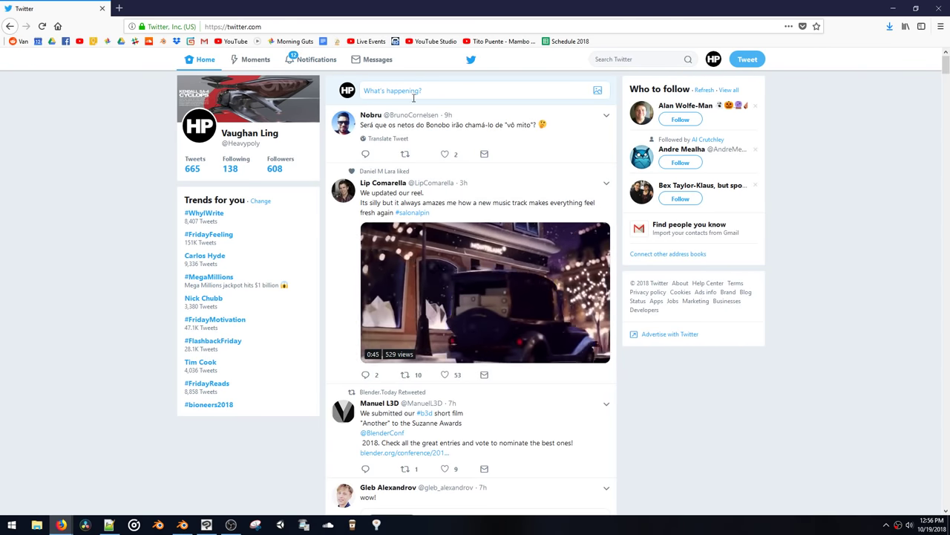
pyautogui.scroll(-10, 294, 241)
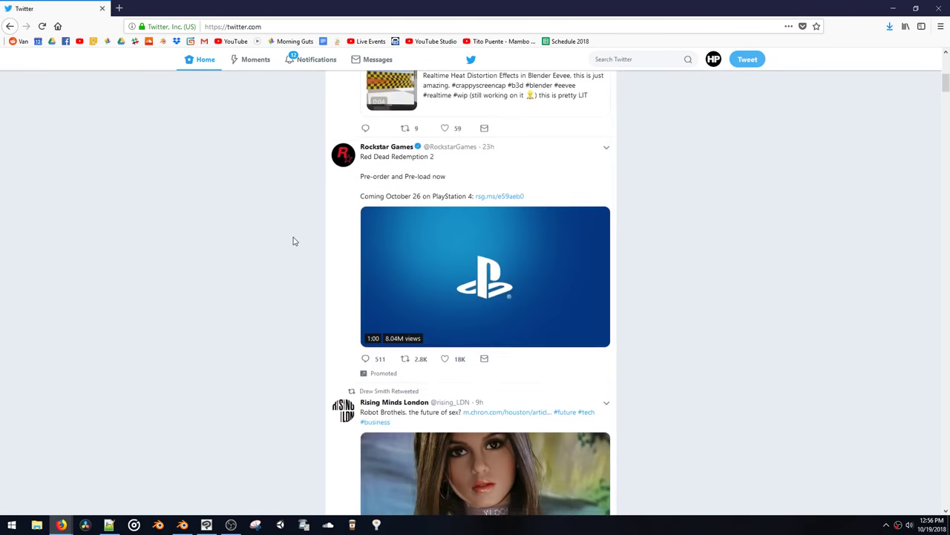
# Step: Open the profile of the artist who shared the gamesTM Magazine post and look through their tweets and retweets for cloud references
pyautogui.scroll(-2, 293, 241)
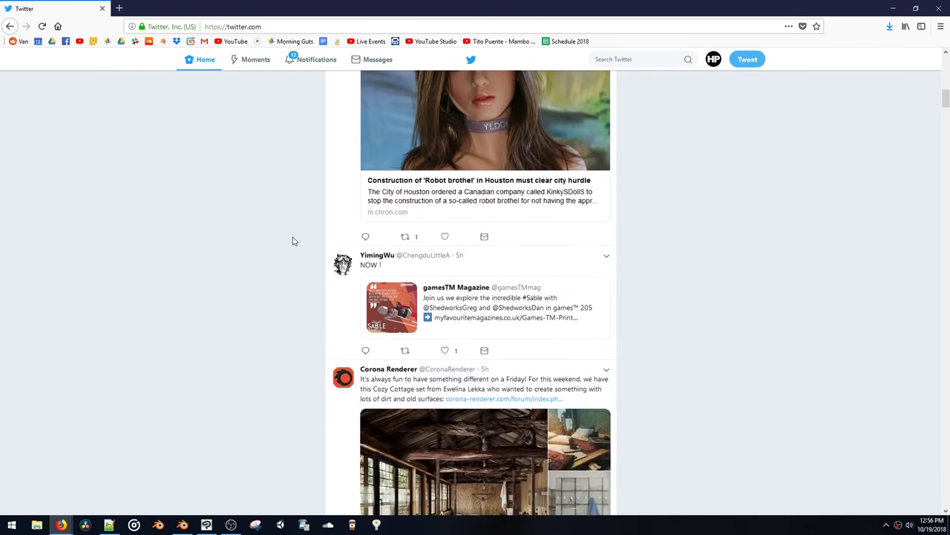
pyautogui.moveTo(370, 239)
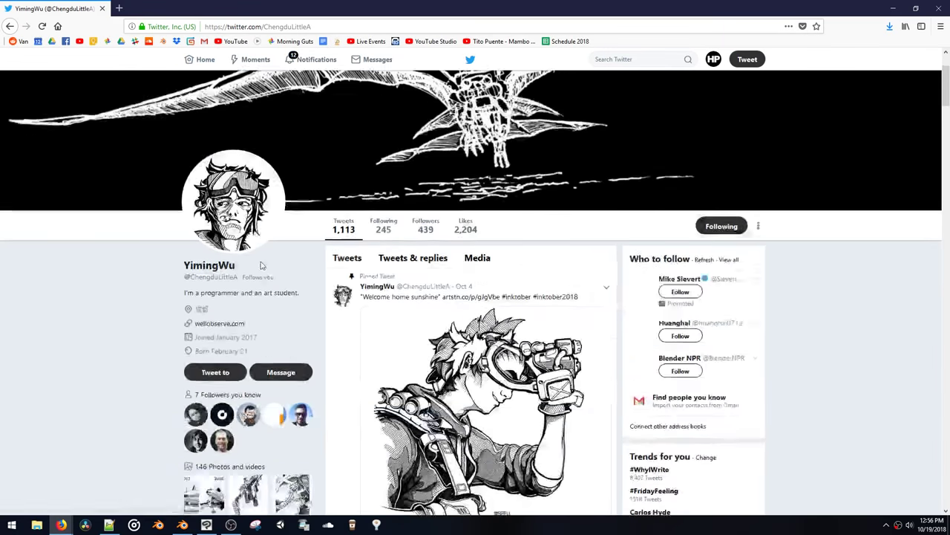
pyautogui.scroll(-5, 261, 265)
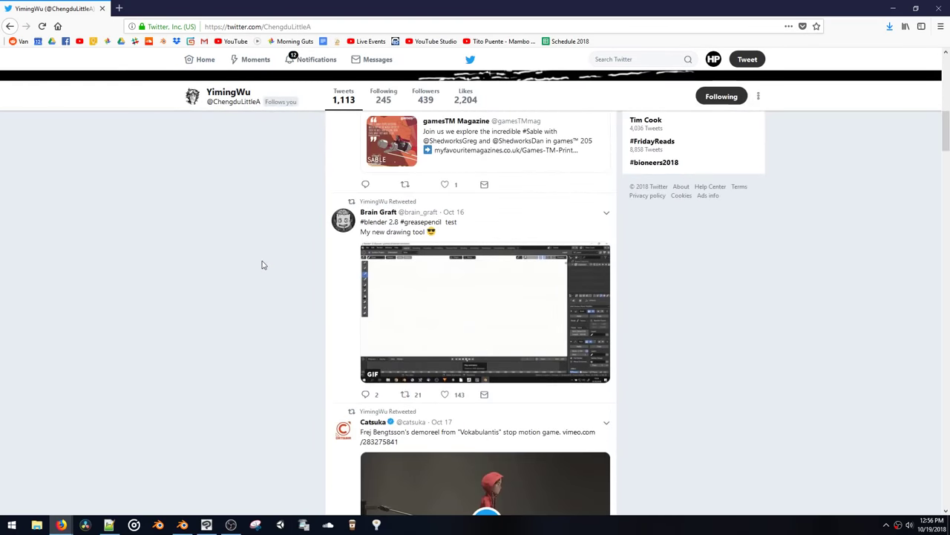
pyautogui.scroll(-2, 262, 265)
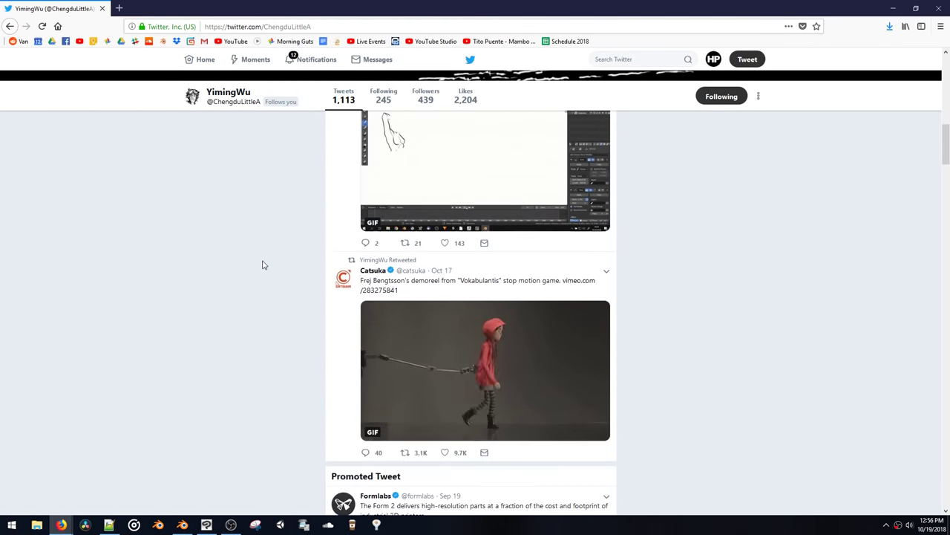
pyautogui.scroll(2, 262, 265)
pyautogui.scroll(-9, 262, 265)
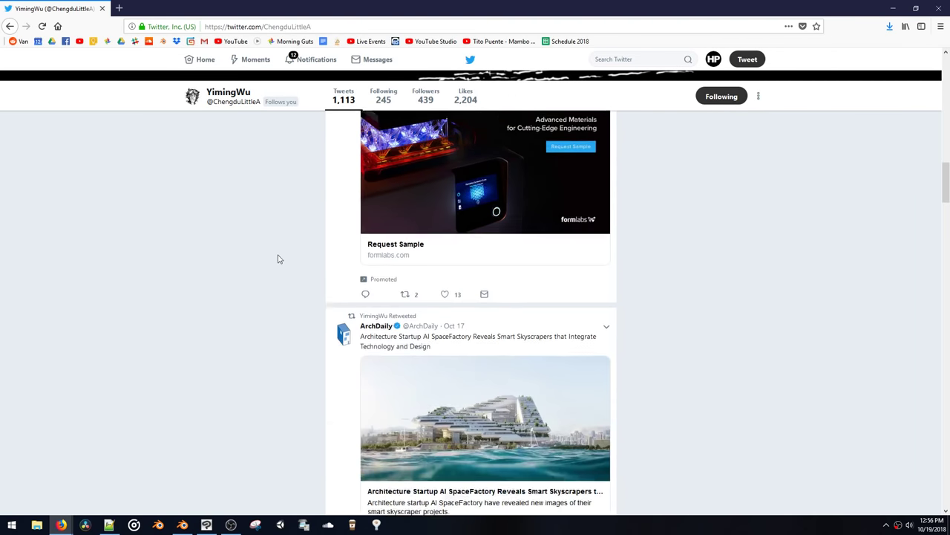
pyautogui.scroll(-4, 280, 257)
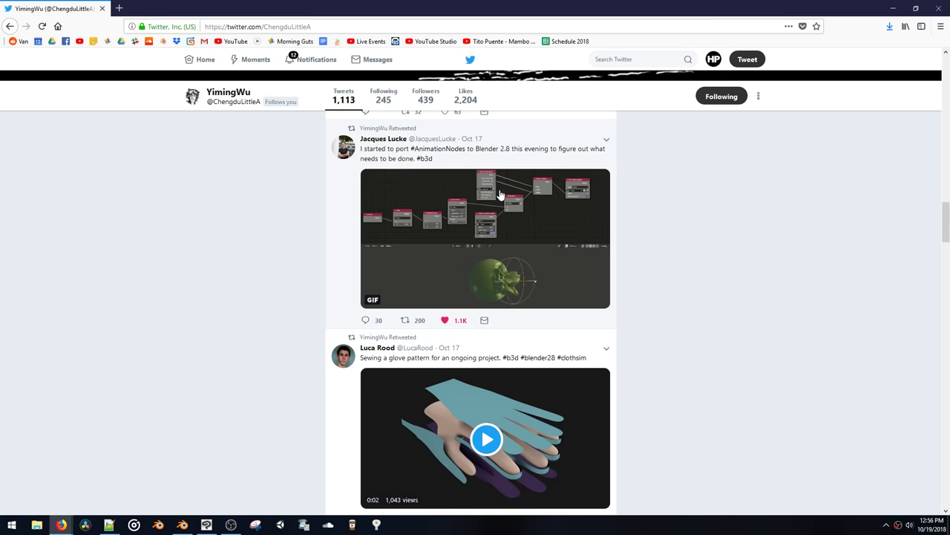
pyautogui.scroll(-3, 500, 195)
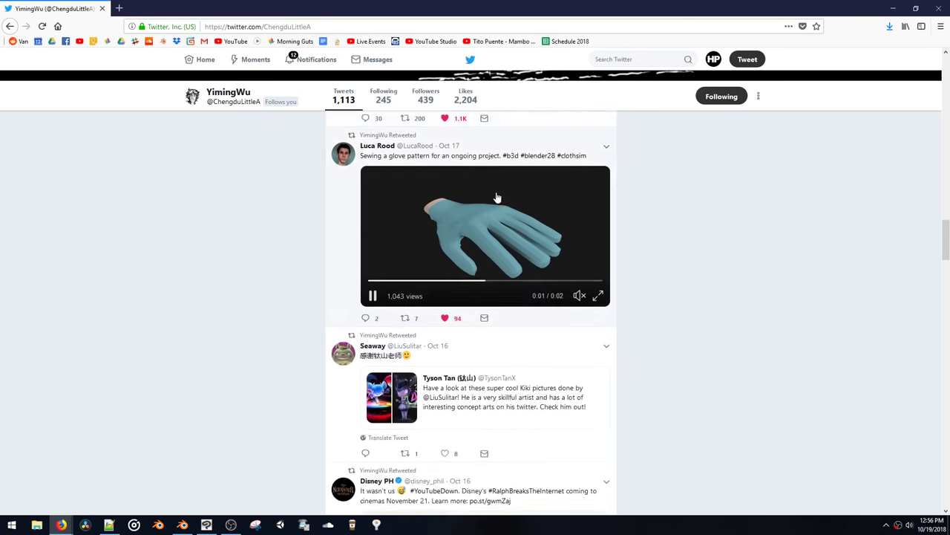
pyautogui.scroll(-7, 493, 195)
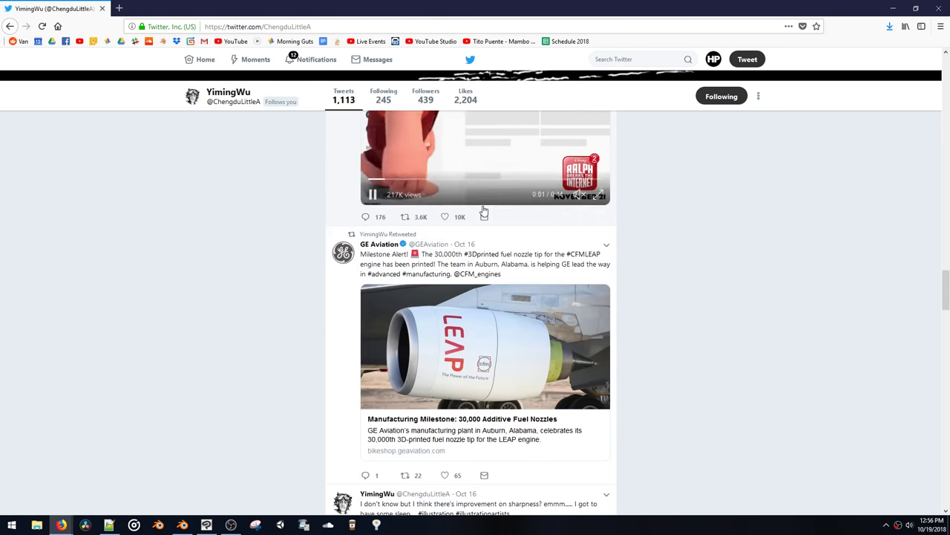
pyautogui.scroll(-7, 479, 213)
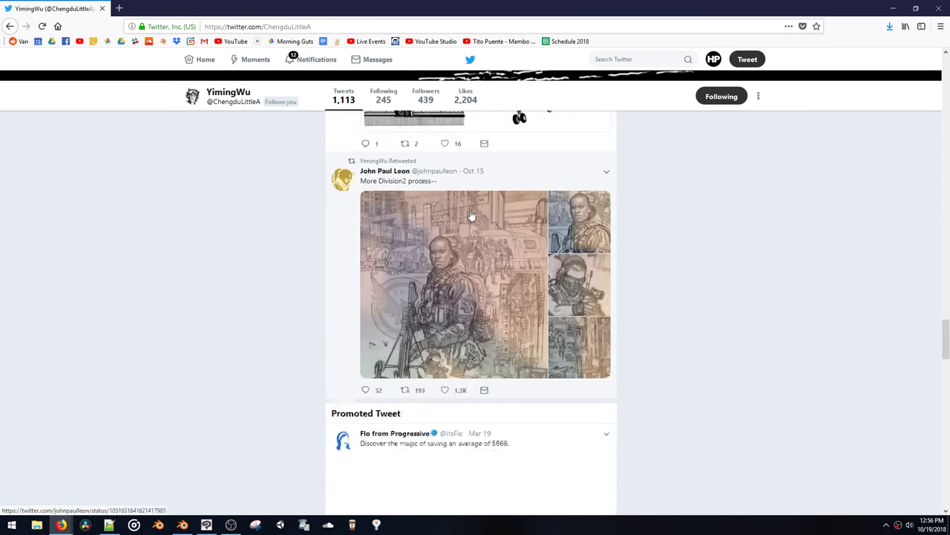
pyautogui.scroll(-5, 470, 215)
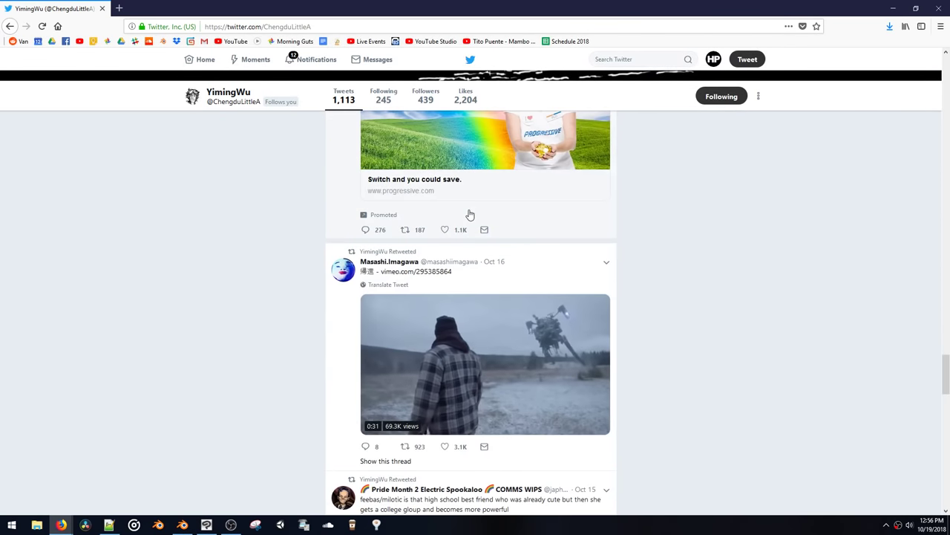
pyautogui.scroll(-7, 470, 216)
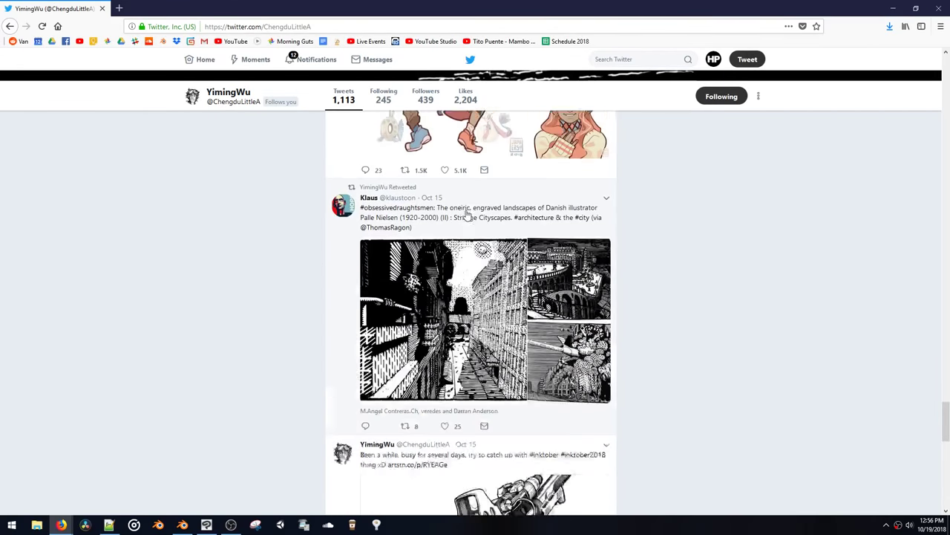
pyautogui.scroll(-9, 466, 217)
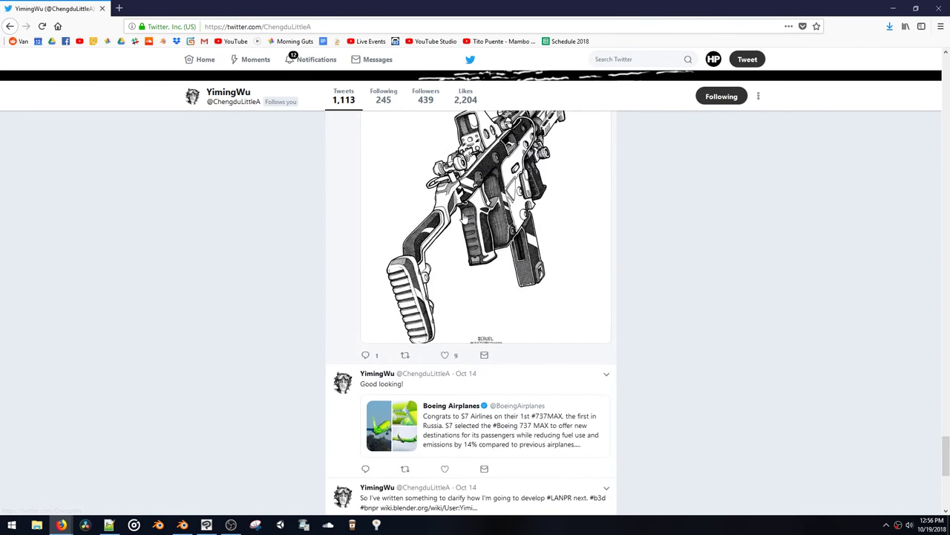
pyautogui.scroll(-11, 464, 215)
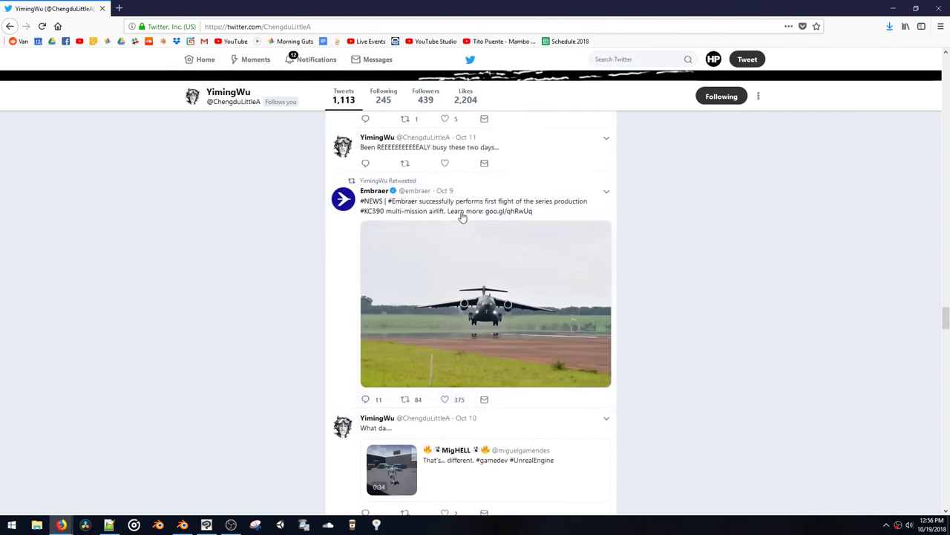
pyautogui.scroll(2, 460, 217)
pyautogui.scroll(-8, 454, 217)
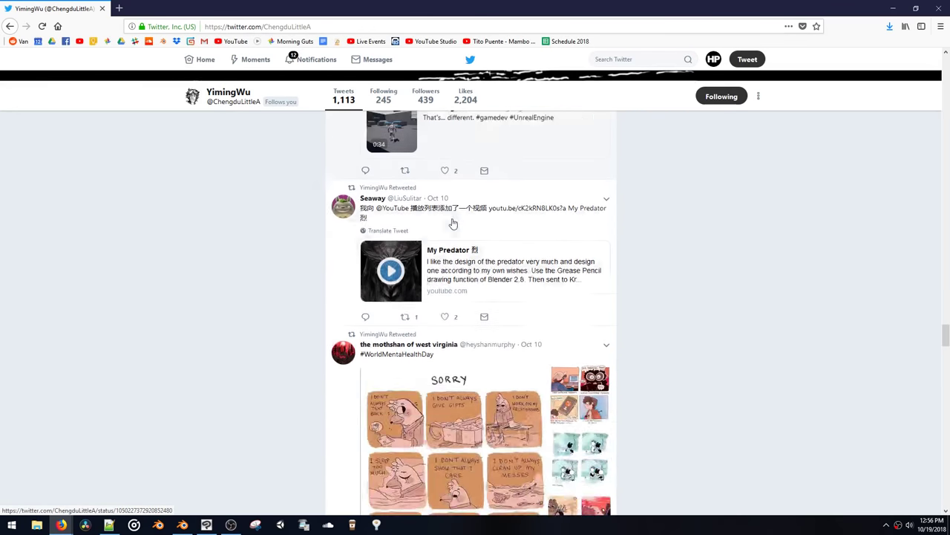
pyautogui.scroll(-9, 451, 223)
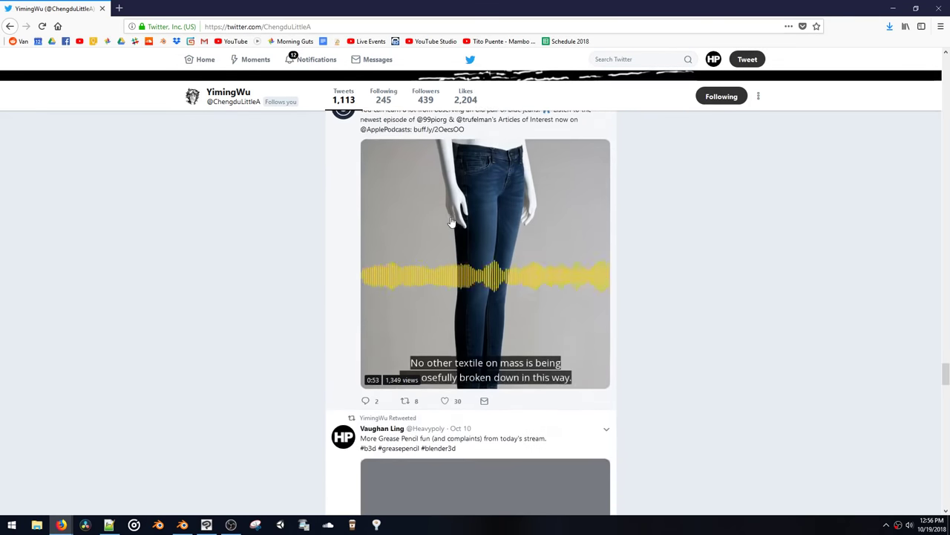
pyautogui.scroll(-13, 451, 222)
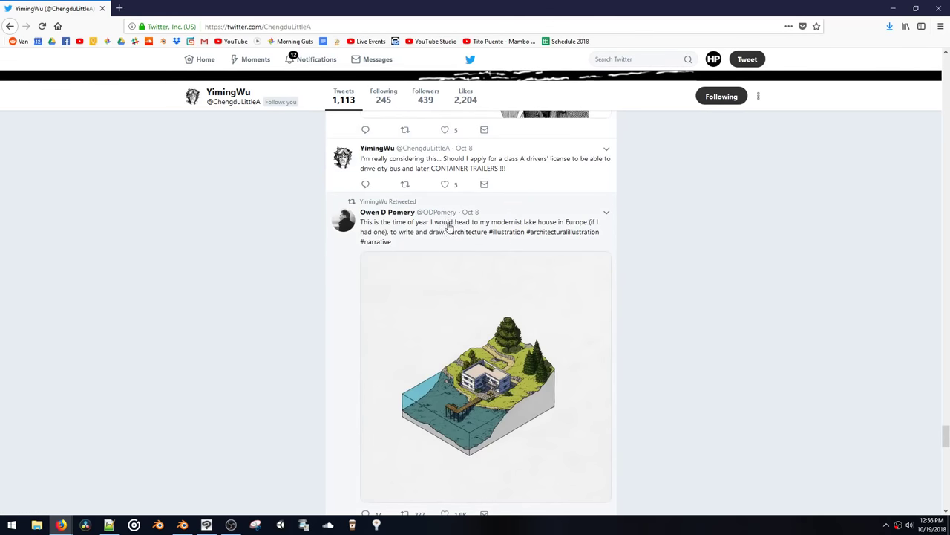
pyautogui.scroll(-10, 453, 245)
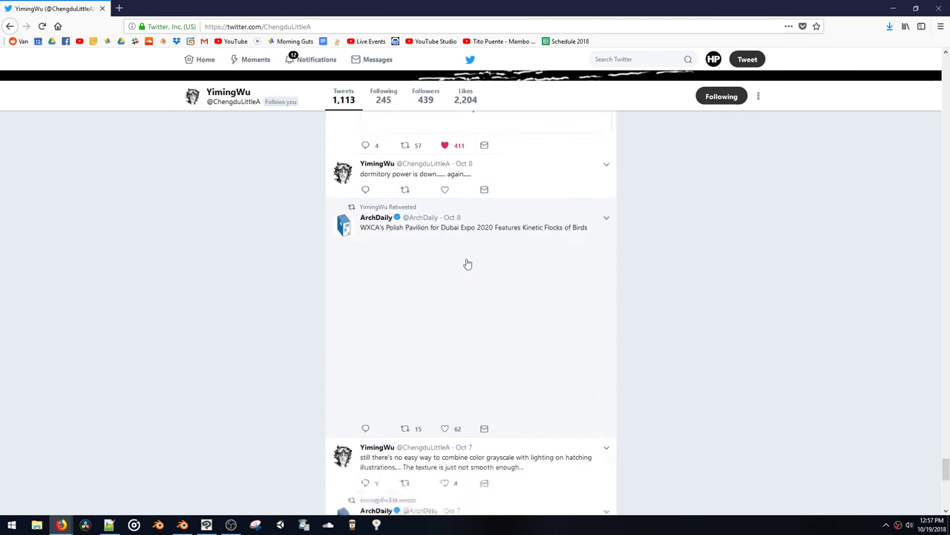
pyautogui.scroll(-9, 468, 263)
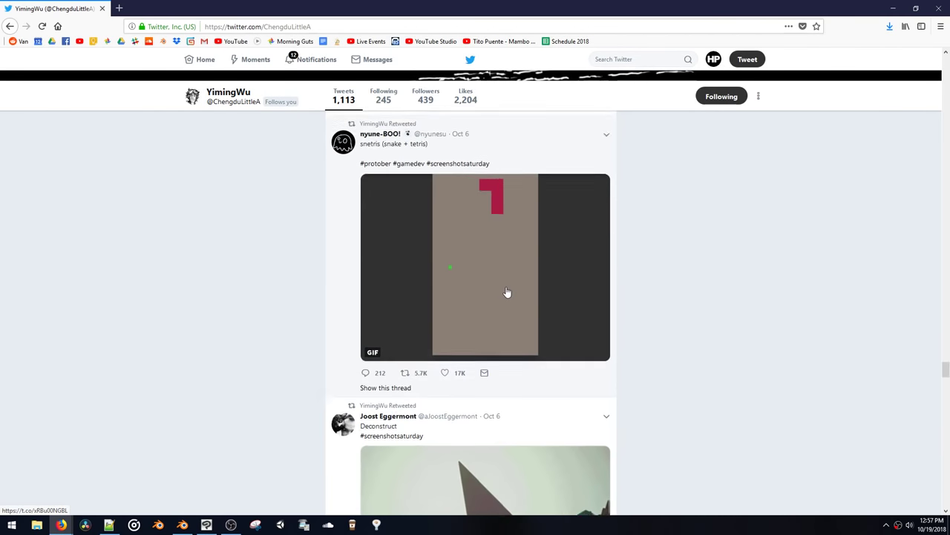
pyautogui.scroll(-3, 507, 293)
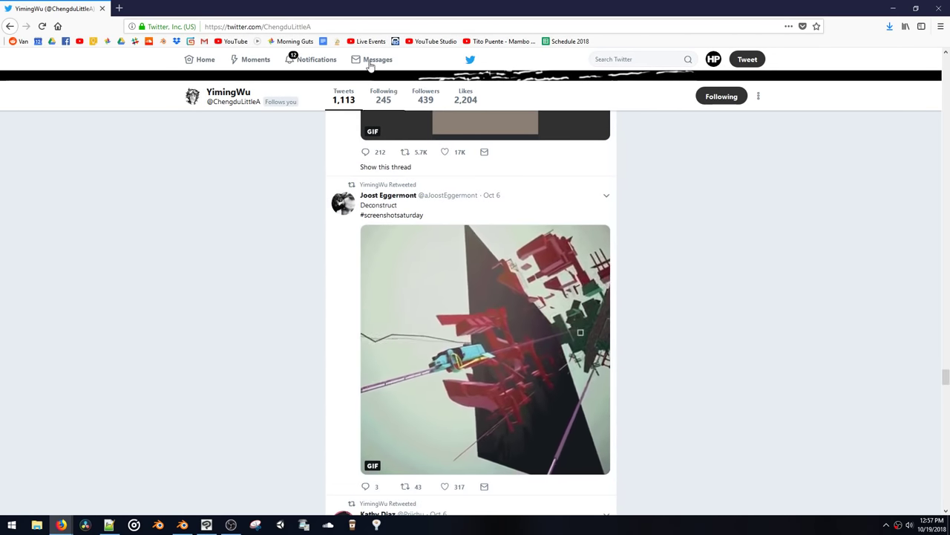
# Step: Search Twitter for "blender clouds" and look through the top results
pyautogui.click(647, 59)
pyautogui.write('c')
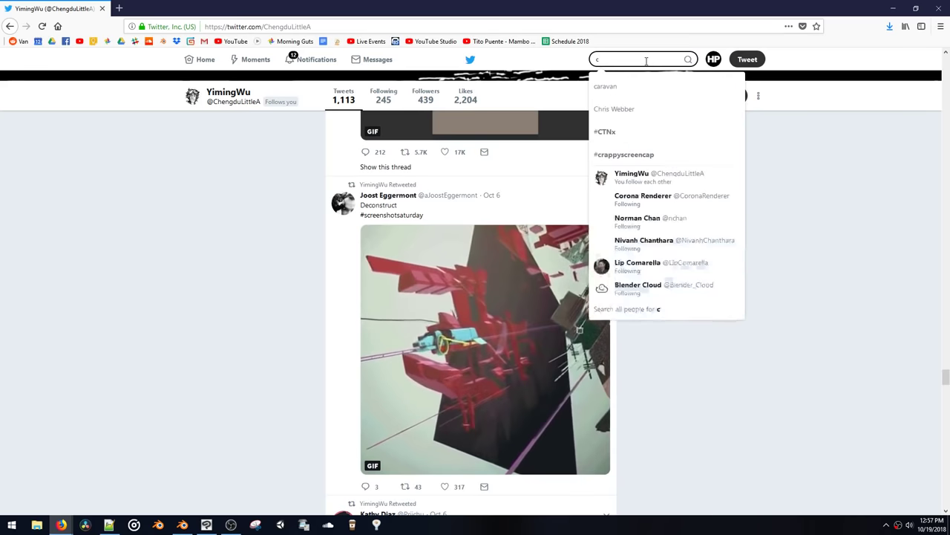
pyautogui.press('BackSpace')
pyautogui.write('blender cloud')
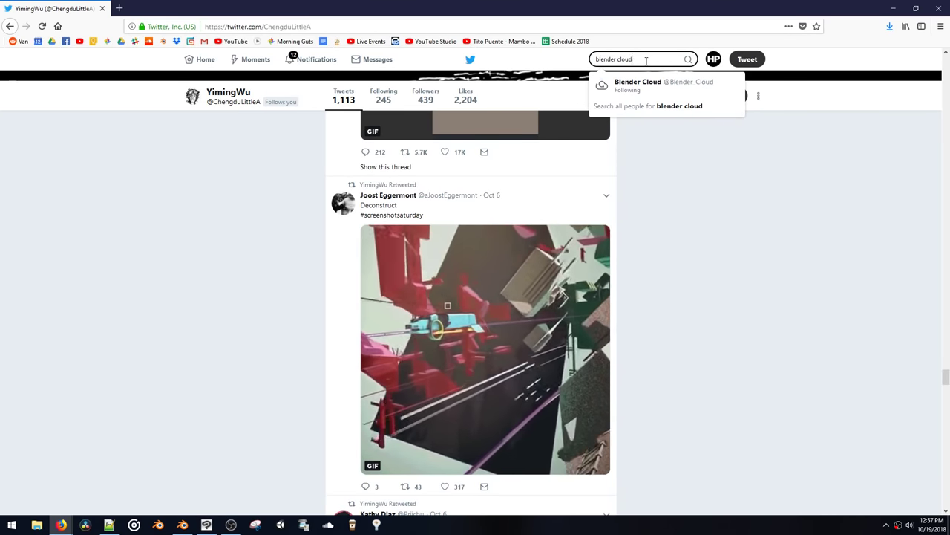
pyautogui.write('s')
pyautogui.press('Return')
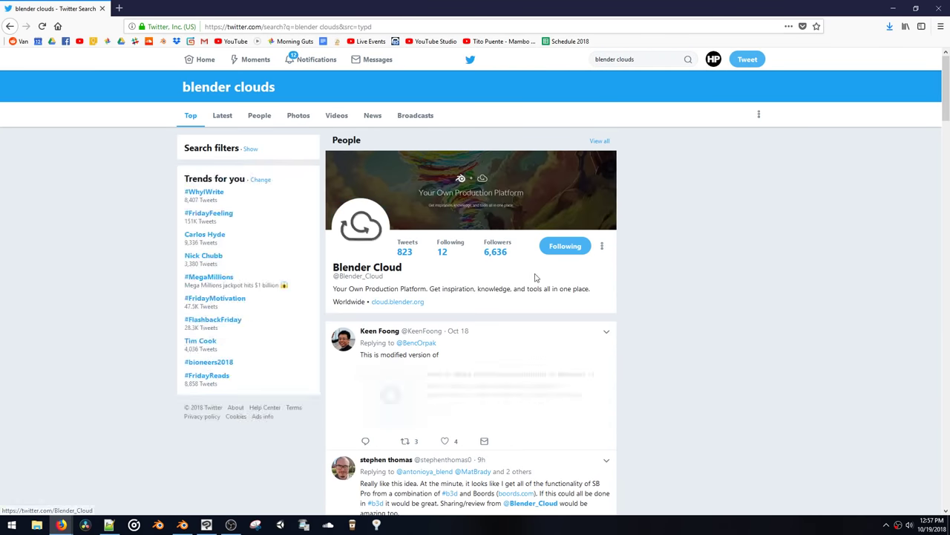
pyautogui.scroll(-2, 535, 278)
pyautogui.scroll(-6, 550, 286)
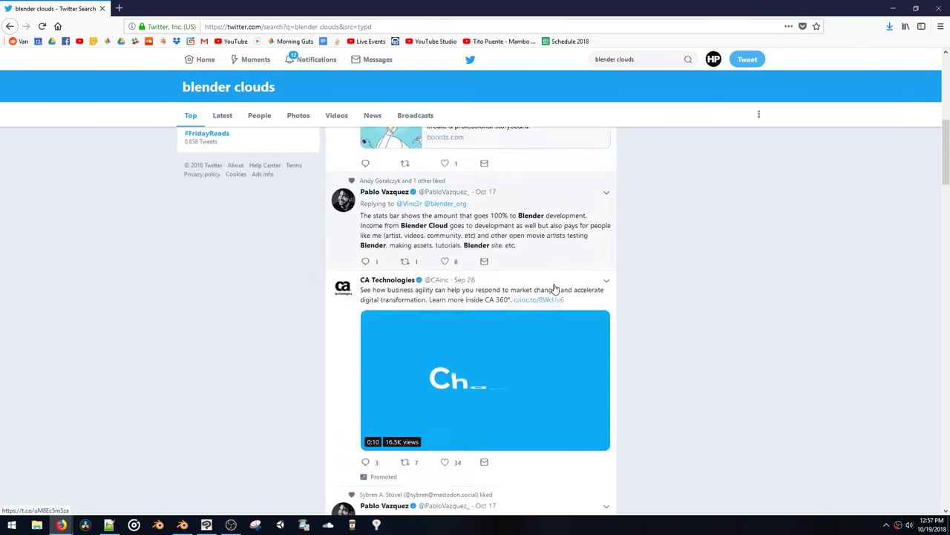
pyautogui.scroll(-3, 553, 288)
pyautogui.scroll(11, 545, 287)
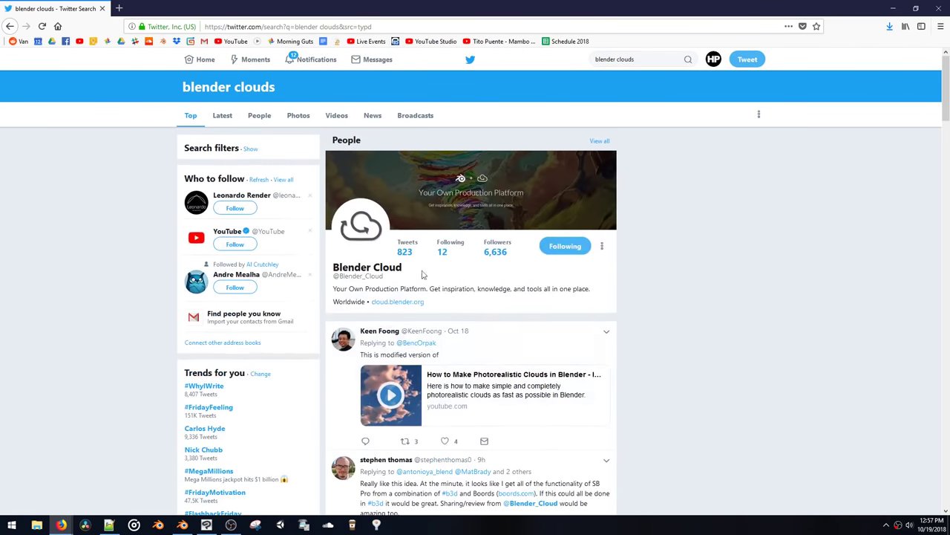
# Step: Open the profile of the author of the photorealistic clouds reply and show their tweets instead of their followers
pyautogui.click(425, 336)
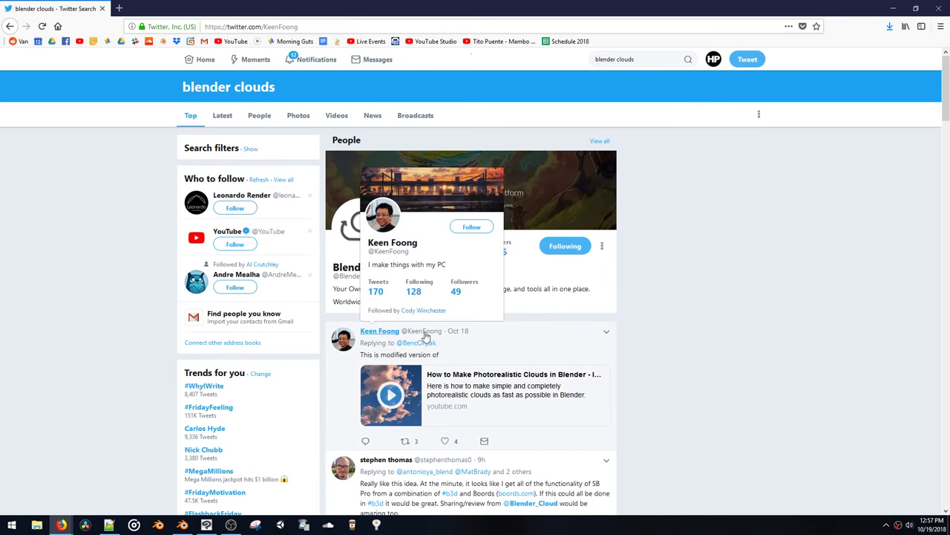
pyautogui.click(421, 346)
pyautogui.scroll(-3, 435, 340)
pyautogui.scroll(-10, 436, 339)
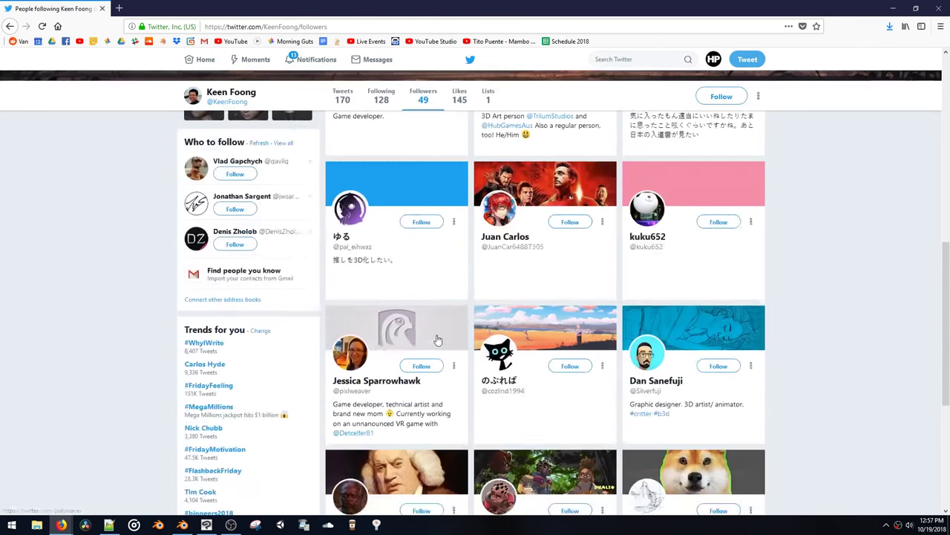
pyautogui.scroll(8, 419, 293)
pyautogui.scroll(6, 416, 290)
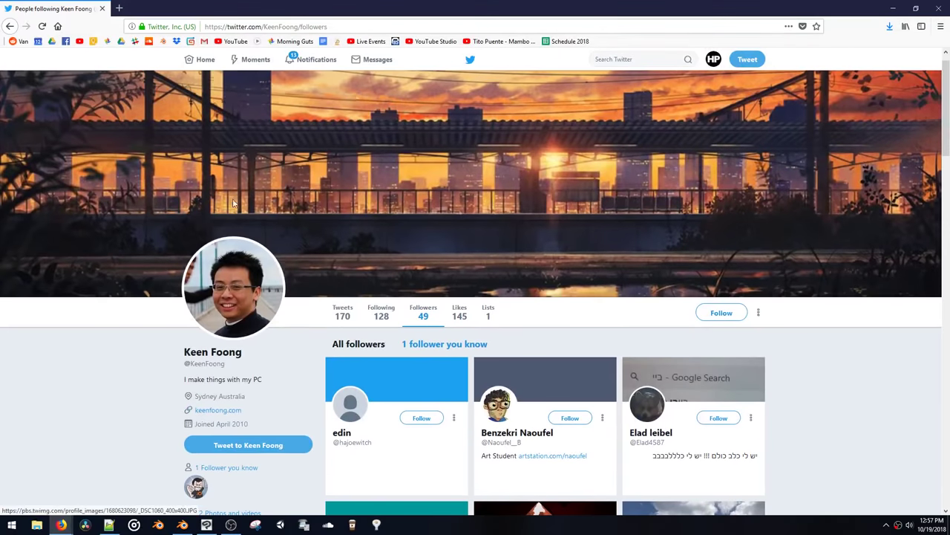
pyautogui.click(229, 359)
# Step: Find the "Anime Soapy Clouds" post in the author's tweets and watch its video in full screen
pyautogui.scroll(-5, 464, 362)
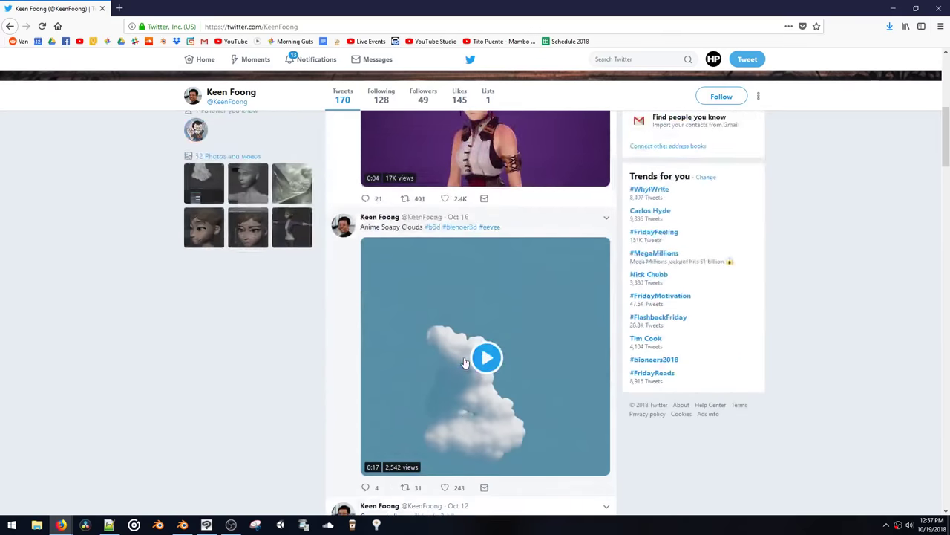
pyautogui.scroll(-3, 464, 362)
pyautogui.click(464, 286)
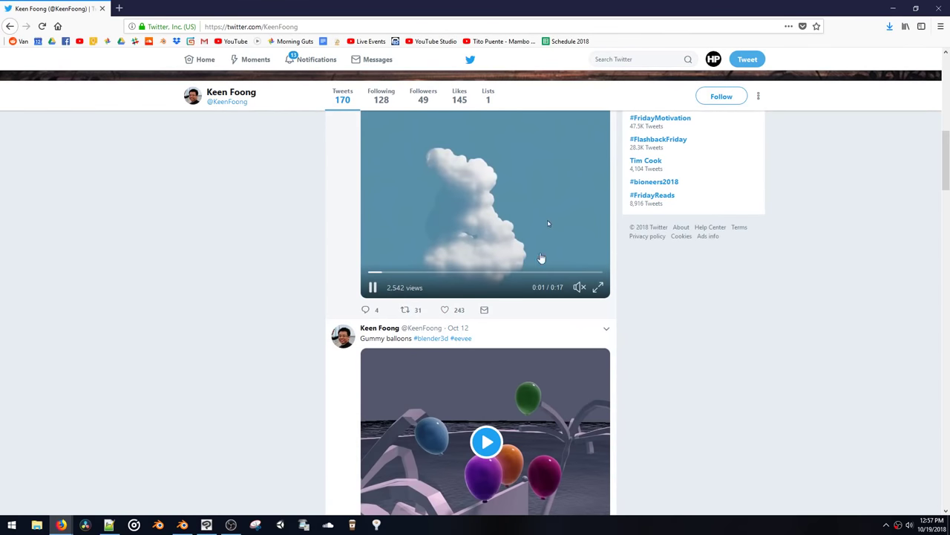
pyautogui.click(600, 289)
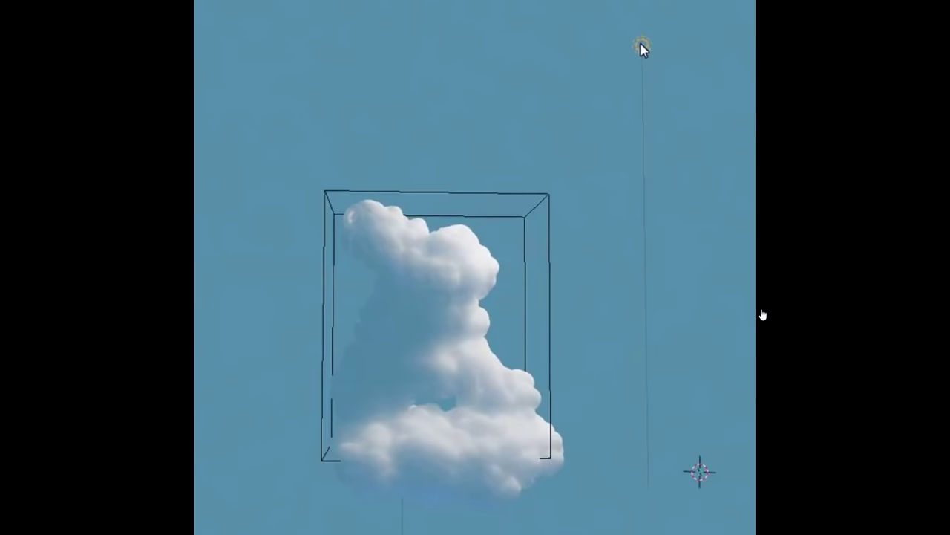
pyautogui.moveTo(554, 383)
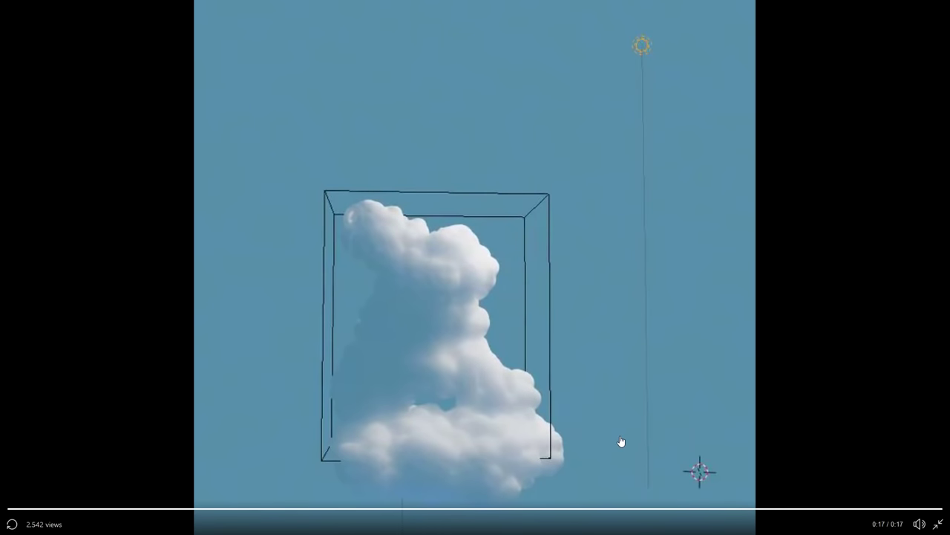
pyautogui.press('Escape')
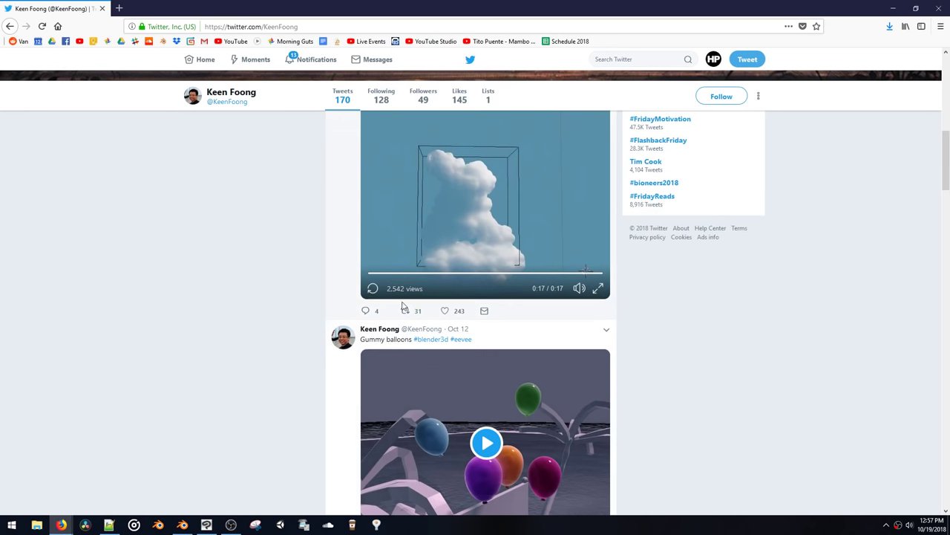
# Step: Open the "Anime Soapy Clouds" tweet and read the author's reply on how the cloud's shader and geometry were built
pyautogui.scroll(2, 444, 224)
pyautogui.click(565, 202)
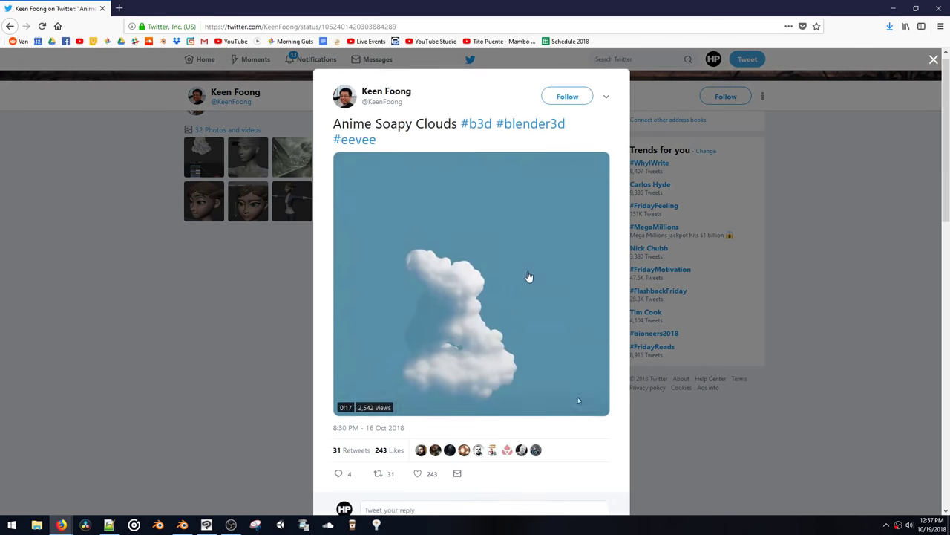
pyautogui.scroll(-5, 512, 277)
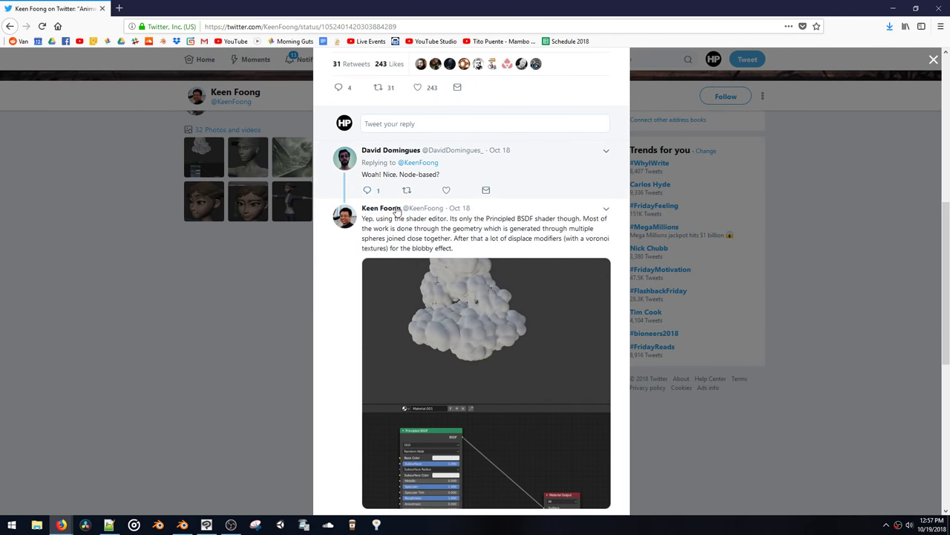
pyautogui.scroll(-1, 396, 211)
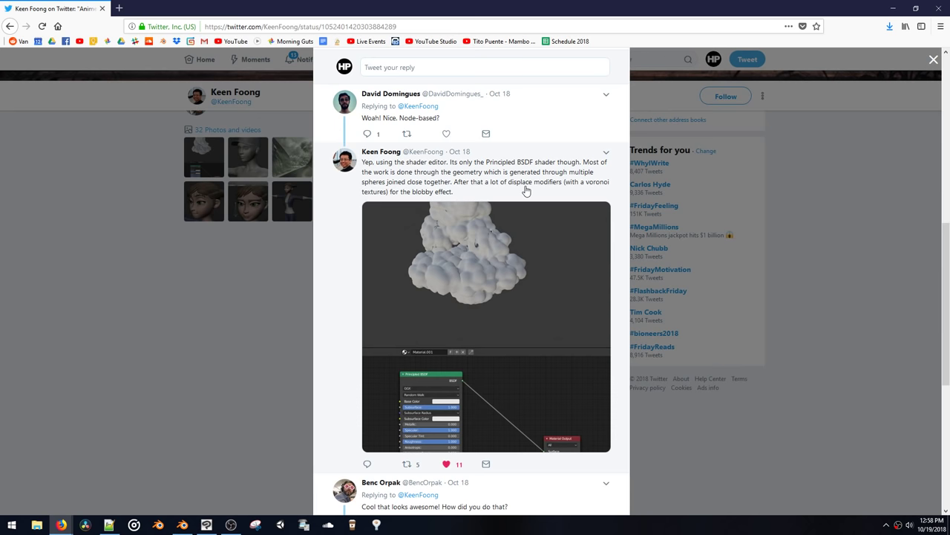
# Step: Read the remaining replies on the cloud's shader, open the author's subsurface scattering reply, and close the tweet
pyautogui.scroll(-3, 406, 390)
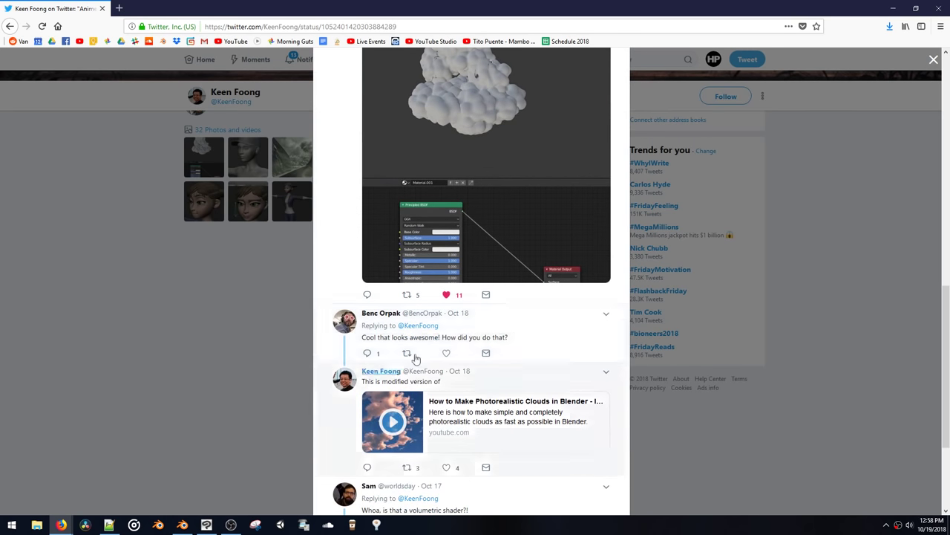
pyautogui.scroll(-3, 414, 357)
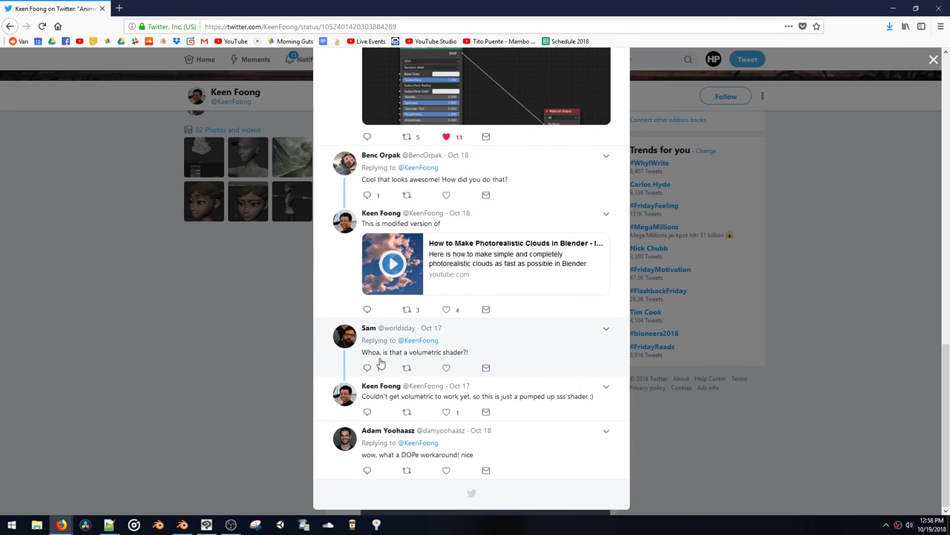
pyautogui.moveTo(388, 397); pyautogui.dragTo(597, 406)
pyautogui.click(587, 403)
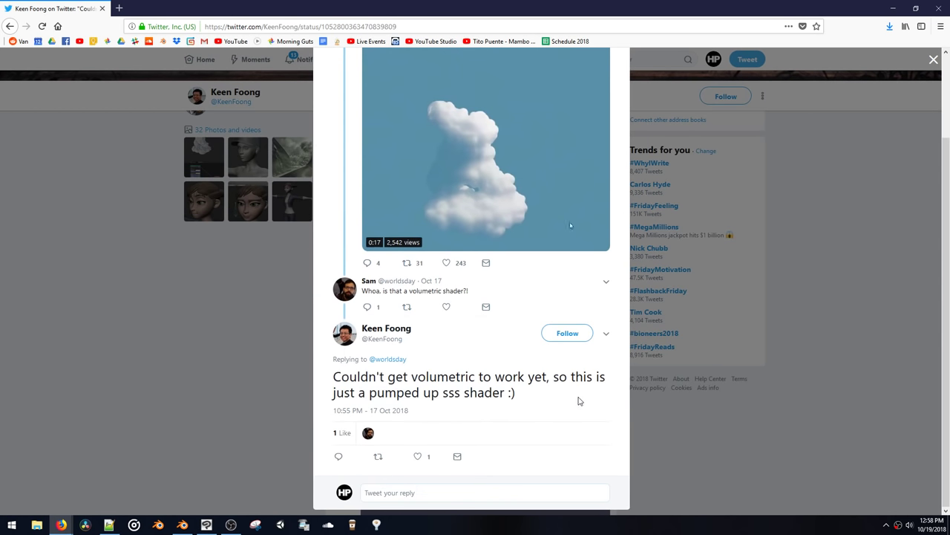
pyautogui.click(824, 346)
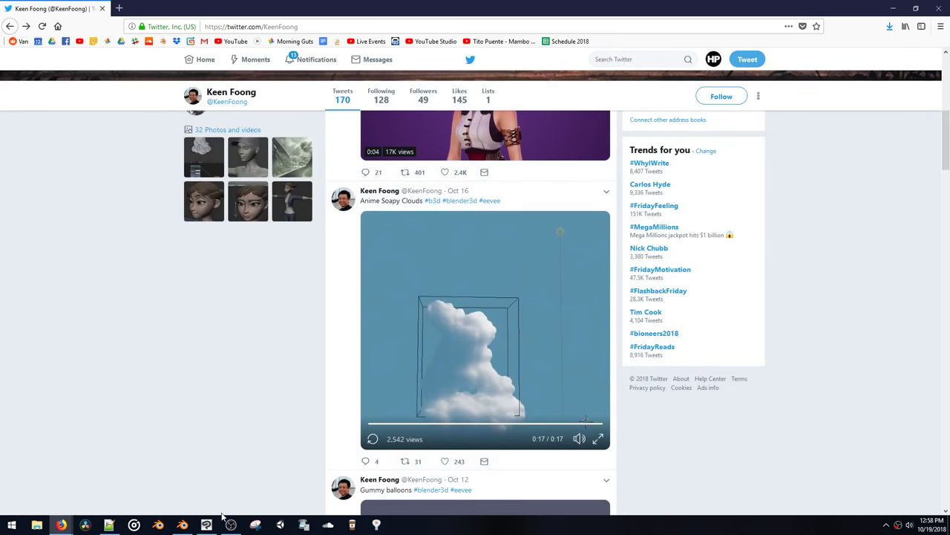
# Step: Switch to Blender, save the ship file, and open Stormy.blend from the 2018 folder
pyautogui.hotkey('alt', 'Tab')
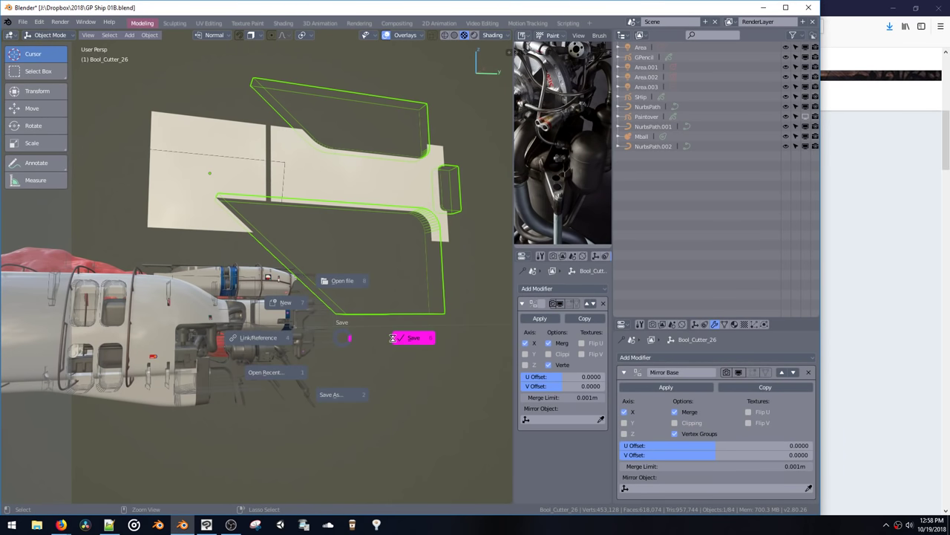
pyautogui.click(392, 339)
pyautogui.hotkey('ctrl', 's')
pyautogui.click(398, 290)
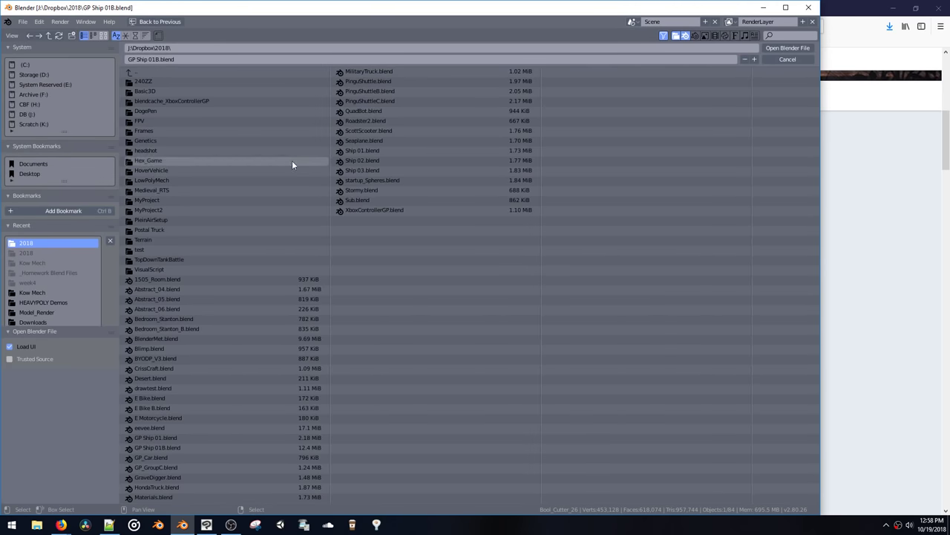
pyautogui.click(369, 192)
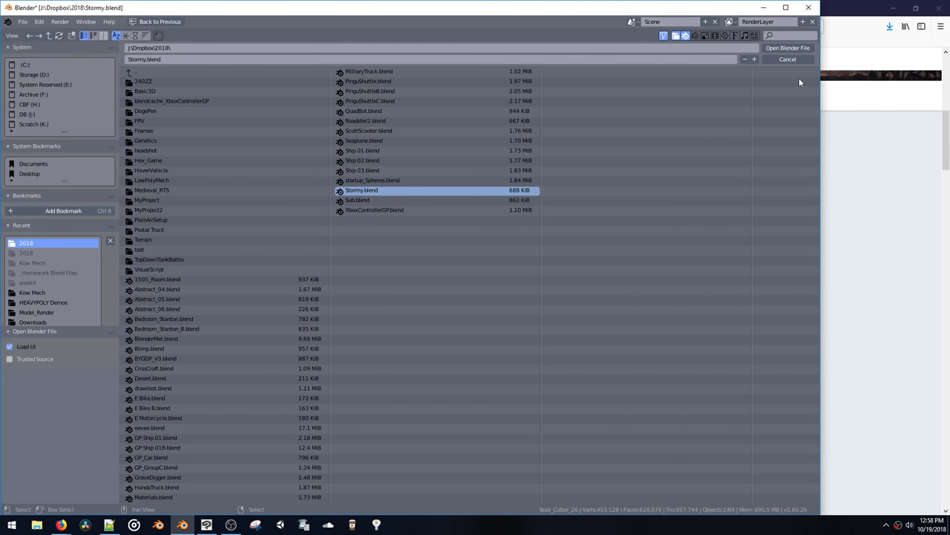
pyautogui.doubleClick(445, 193)
# Step: Show the storm clouds in Rendered shading with the viewport overlays hidden
pyautogui.moveTo(471, 193); pyautogui.dragTo(396, 220, button='middle')
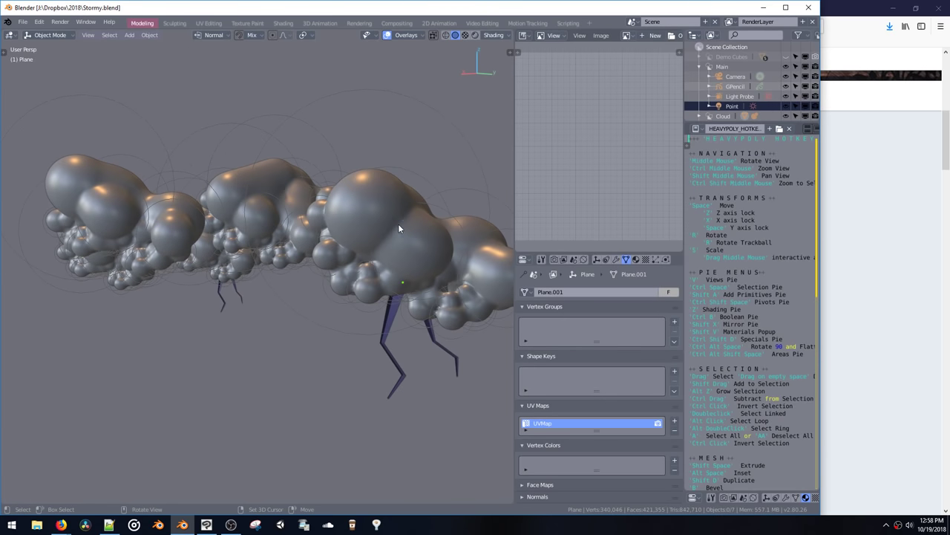
pyautogui.press('z')
pyautogui.click(397, 182)
pyautogui.press('z')
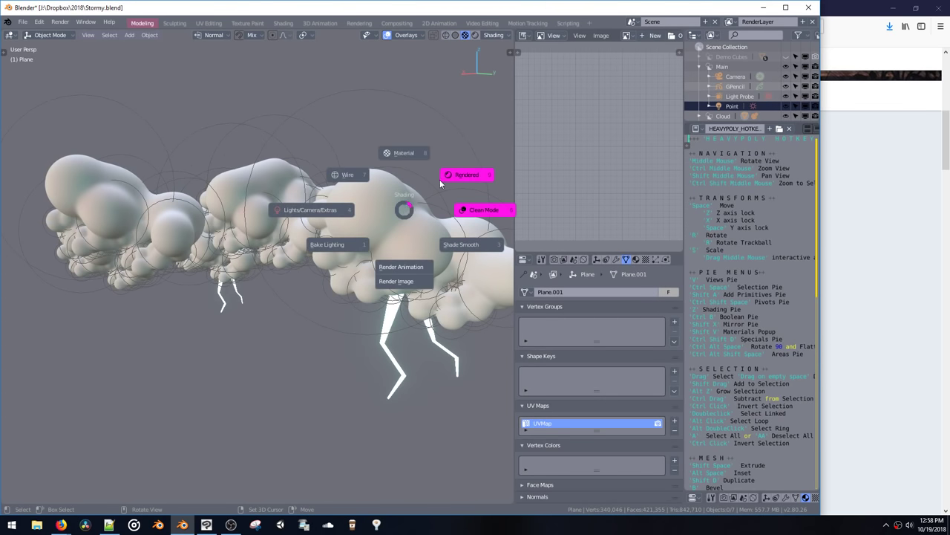
pyautogui.click(440, 178)
pyautogui.moveTo(426, 206); pyautogui.dragTo(378, 212, button='middle')
pyautogui.hotkey('alt', 'shift', 'z')
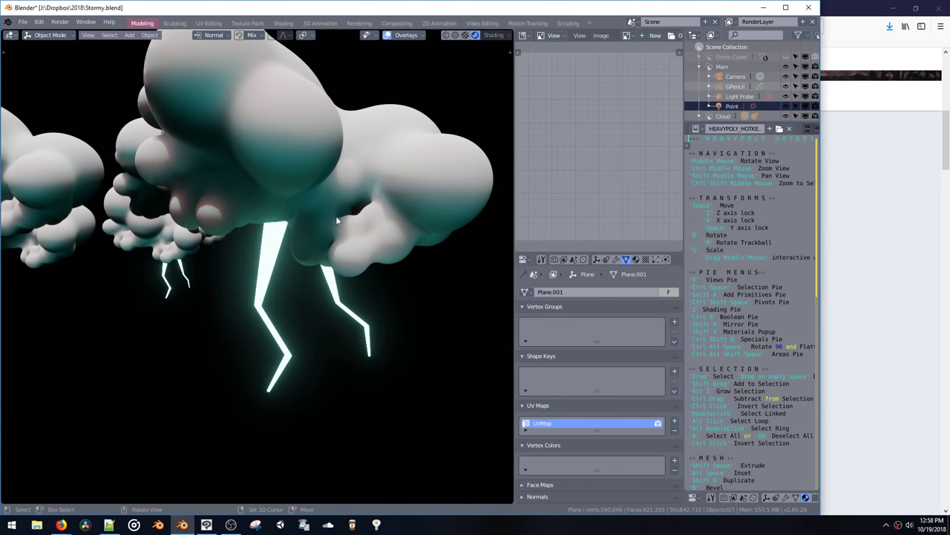
pyautogui.hotkey('shift', 'alt', 'z')
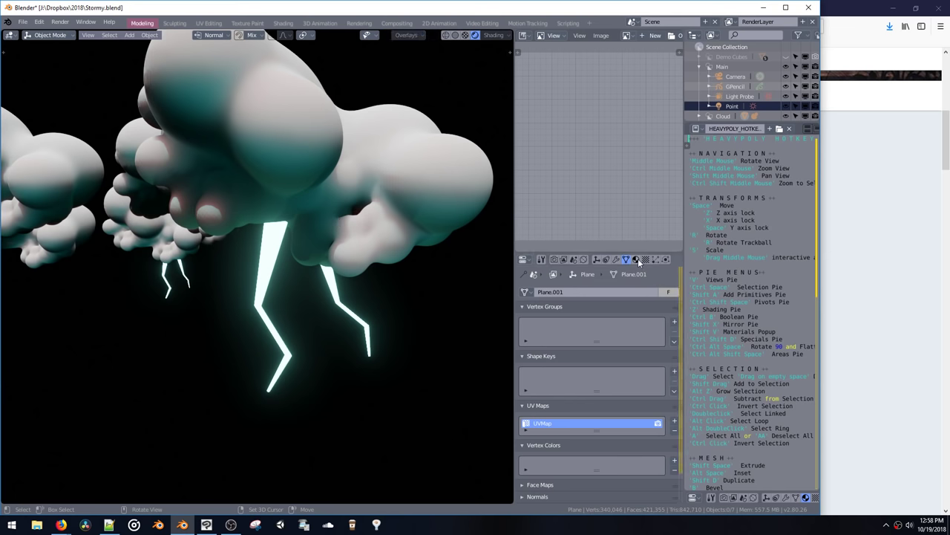
# Step: Check the lightning's Glow material, and set the first Subsurface Radius value of the cloud's material to 20.082
pyautogui.click(635, 259)
pyautogui.scroll(-1, 619, 410)
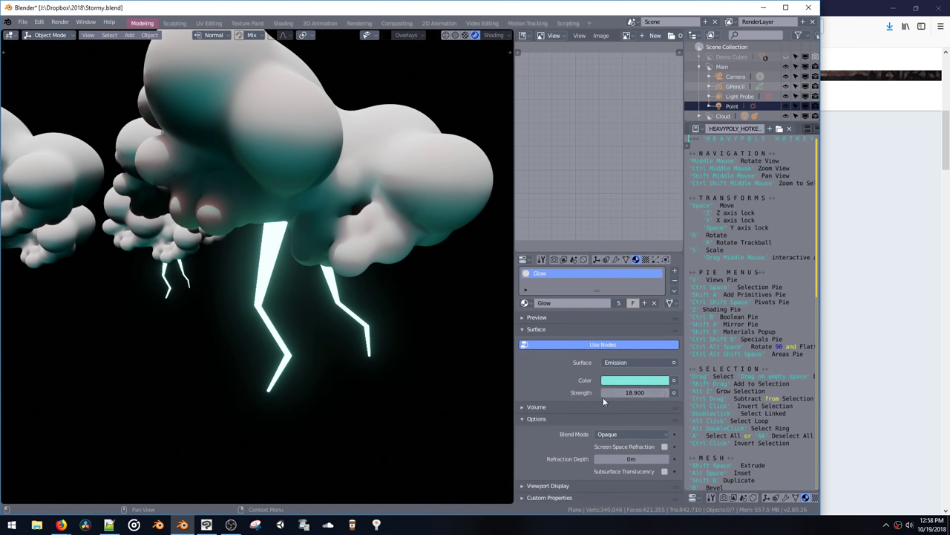
pyautogui.click(389, 211)
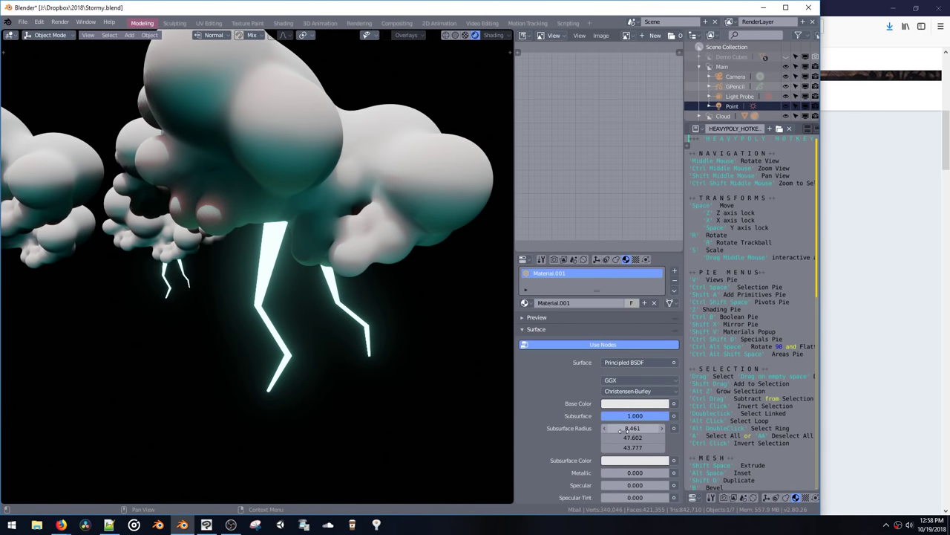
pyautogui.moveTo(621, 430); pyautogui.dragTo(675, 460)
pyautogui.moveTo(359, 242)
pyautogui.mouseDown(button='middle')
pyautogui.moveTo(376, 249)
pyautogui.moveTo(365, 249)
pyautogui.mouseUp(button='middle')
pyautogui.press('z')
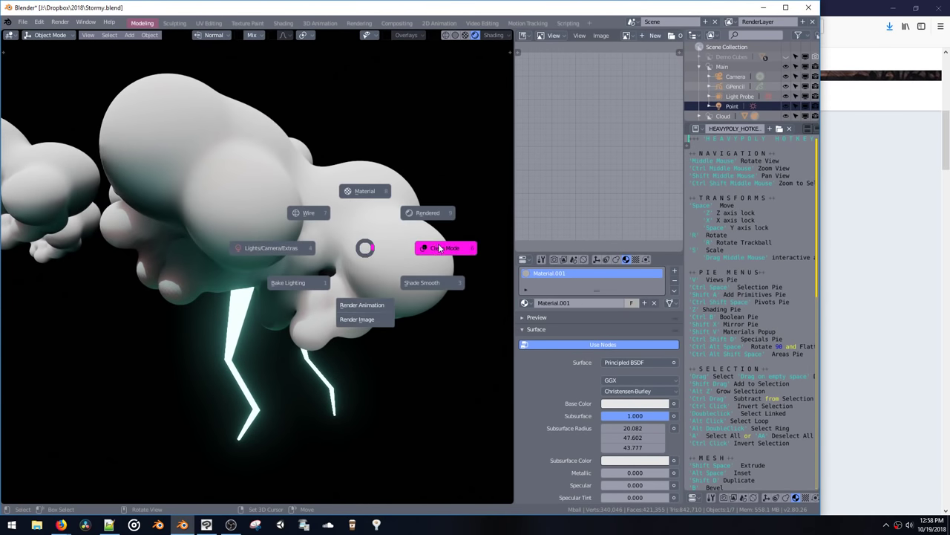
pyautogui.press('Escape')
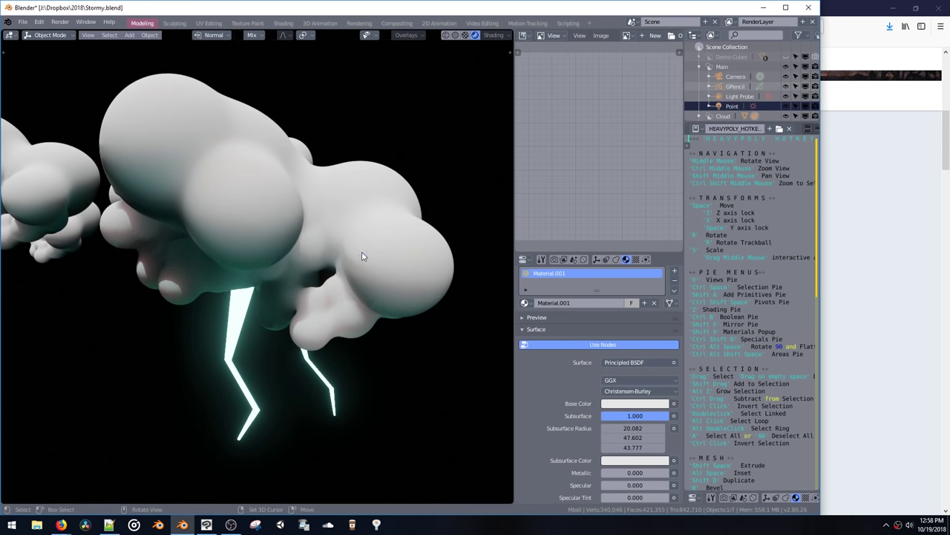
pyautogui.moveTo(302, 311); pyautogui.dragTo(333, 324, button='middle')
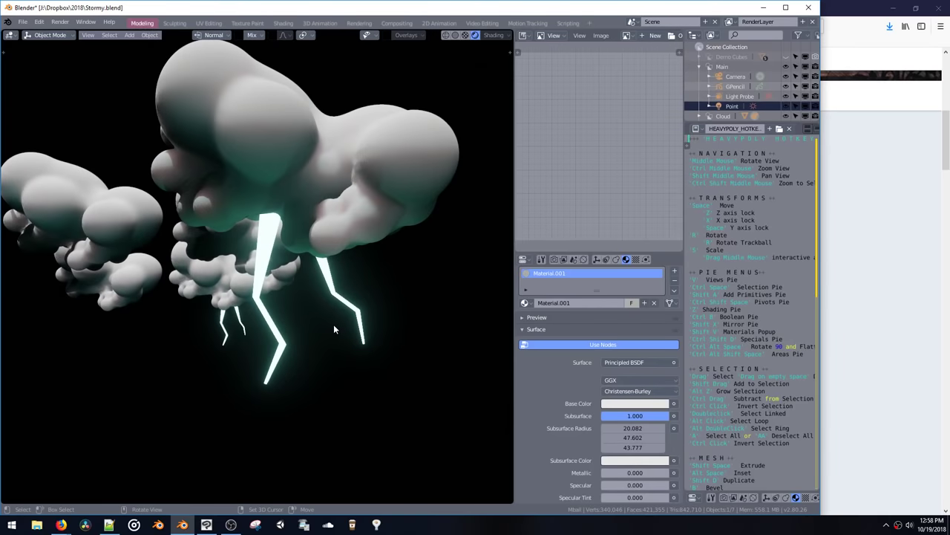
# Step: Enable nodes for the world and set its background color to a muted teal, RGB 0.088, 0.235, 0.242
pyautogui.click(555, 261)
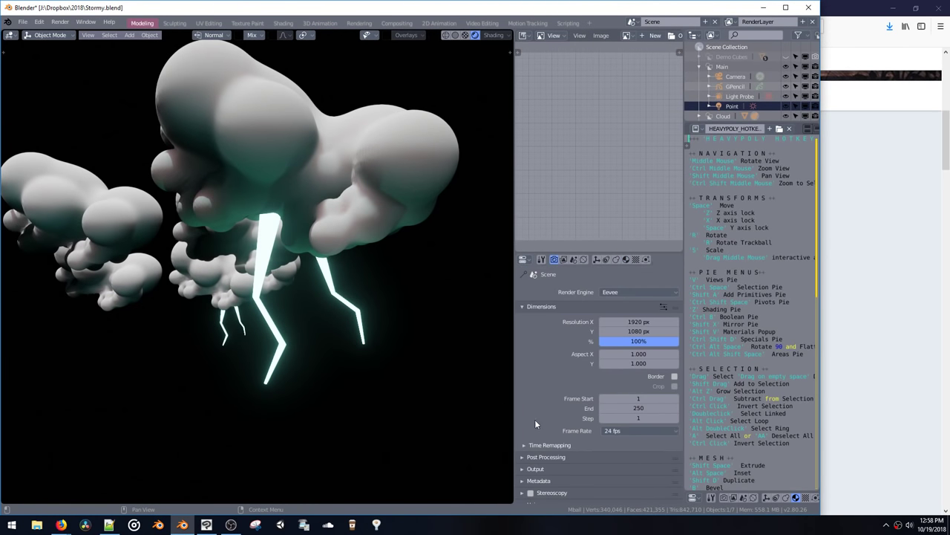
pyautogui.scroll(-5, 536, 421)
pyautogui.scroll(-5, 536, 423)
pyautogui.click(583, 259)
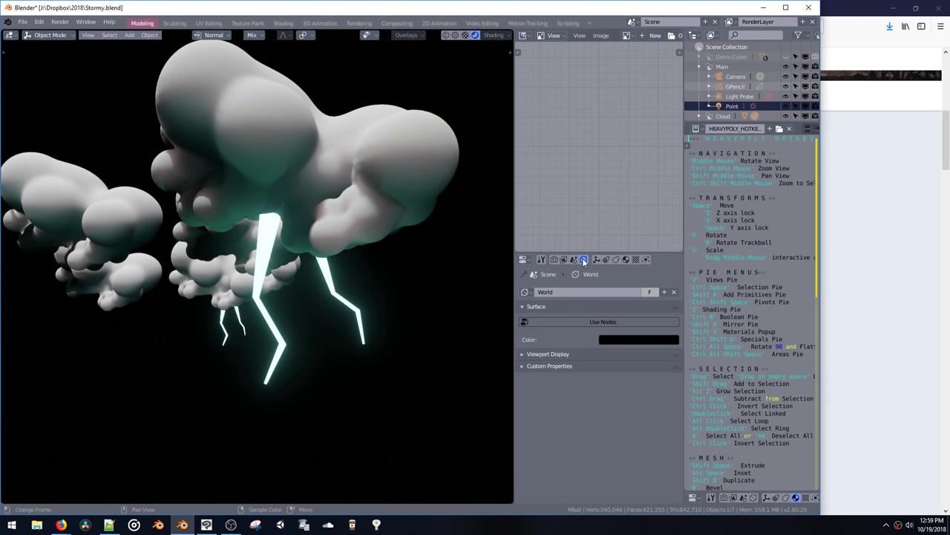
pyautogui.click(614, 339)
pyautogui.click(594, 321)
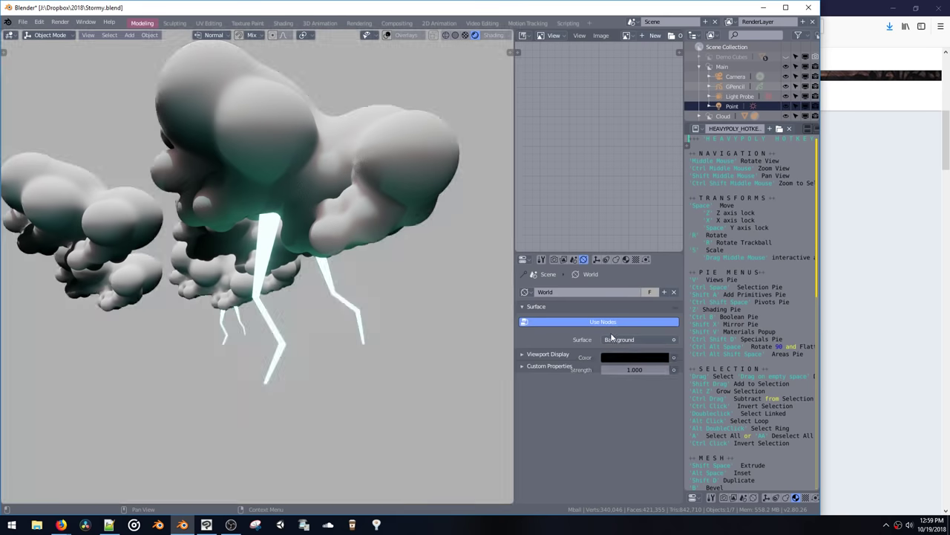
pyautogui.click(621, 358)
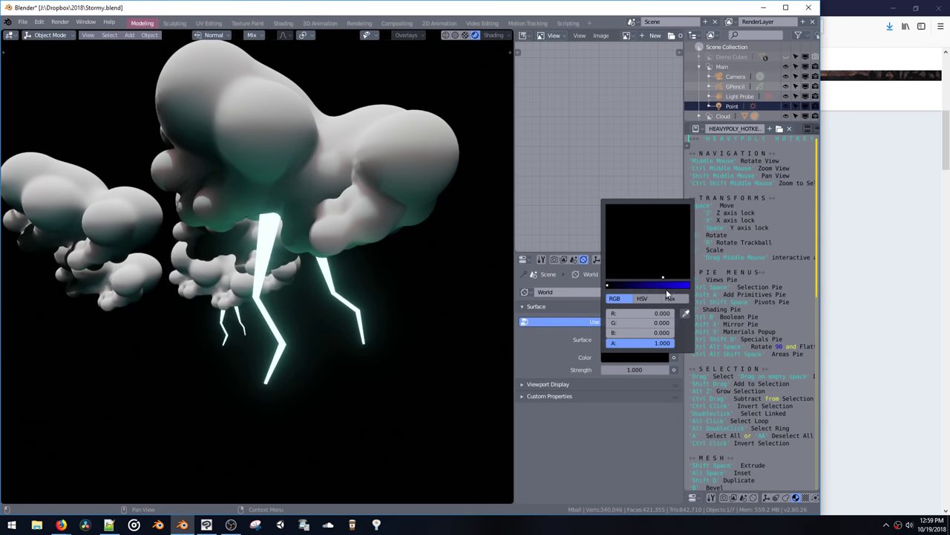
pyautogui.click(677, 285)
pyautogui.click(632, 251)
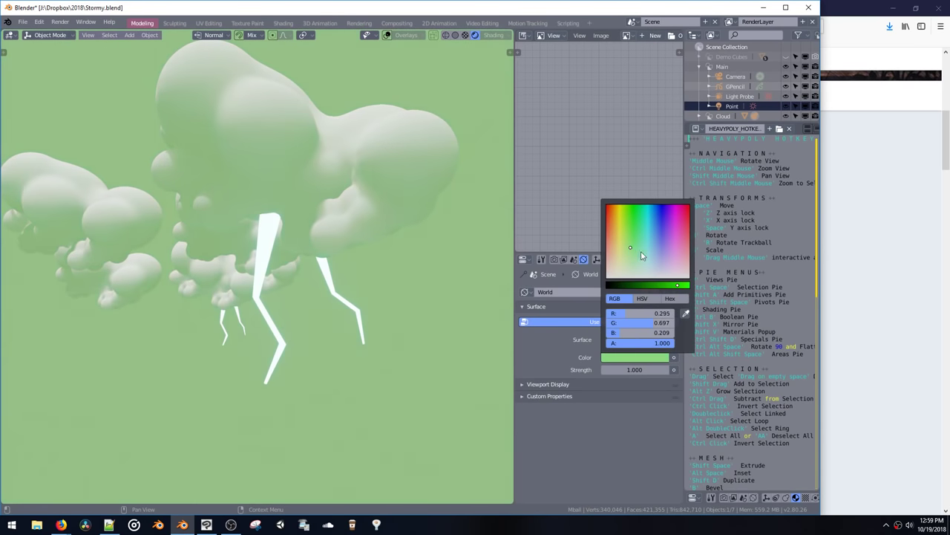
pyautogui.moveTo(651, 286); pyautogui.dragTo(651, 287)
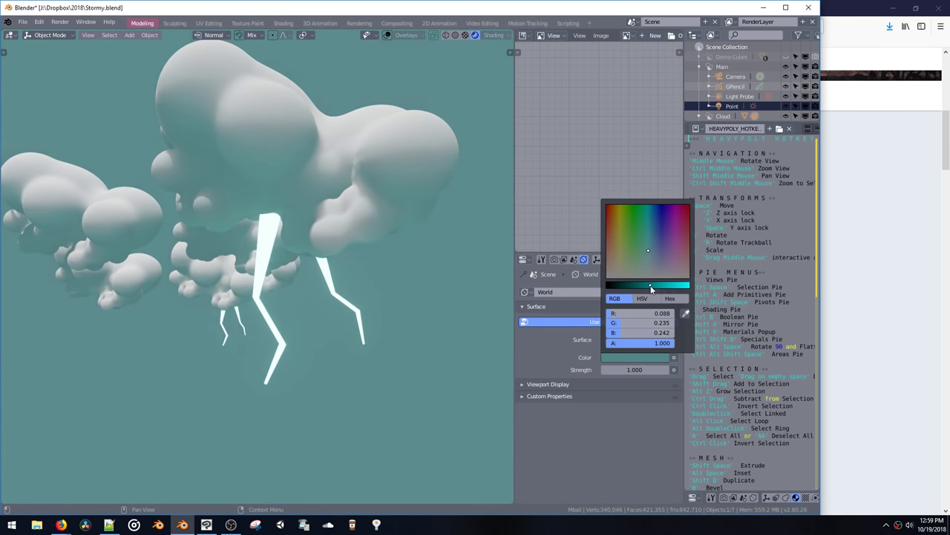
pyautogui.moveTo(401, 199); pyautogui.dragTo(397, 235, button='middle')
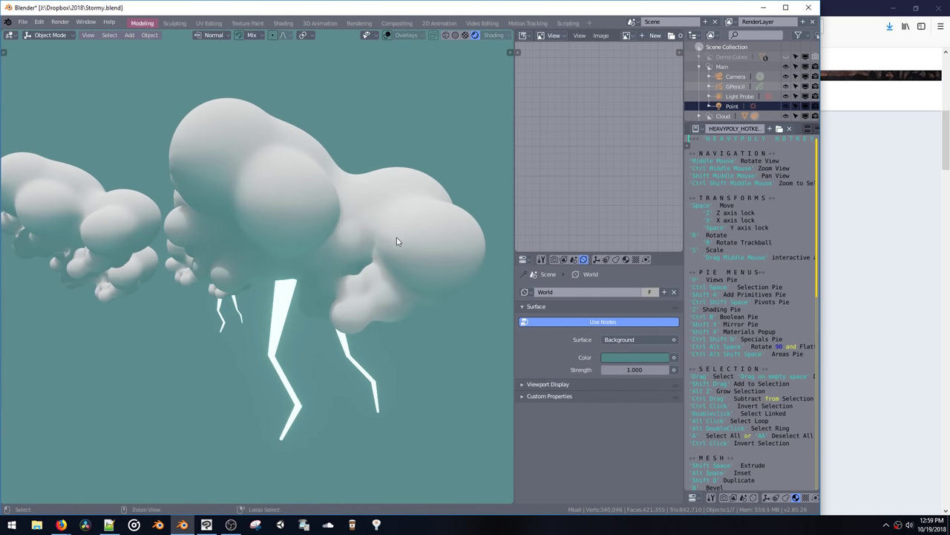
# Step: Duplicate a large metaball of the lightning cloud in Edit Mode, place the copy beside it, and scale it down to a small puff
pyautogui.press('Tab')
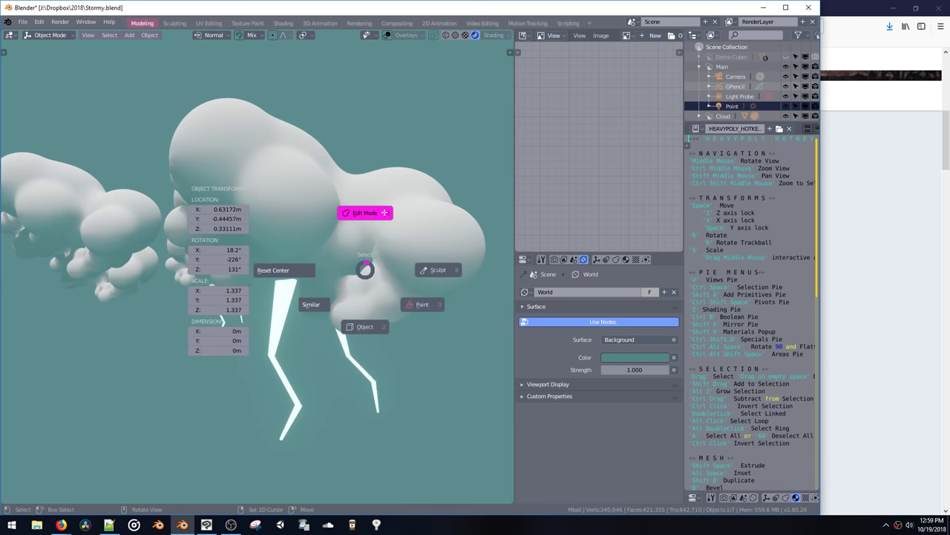
pyautogui.click(384, 212)
pyautogui.click(414, 175)
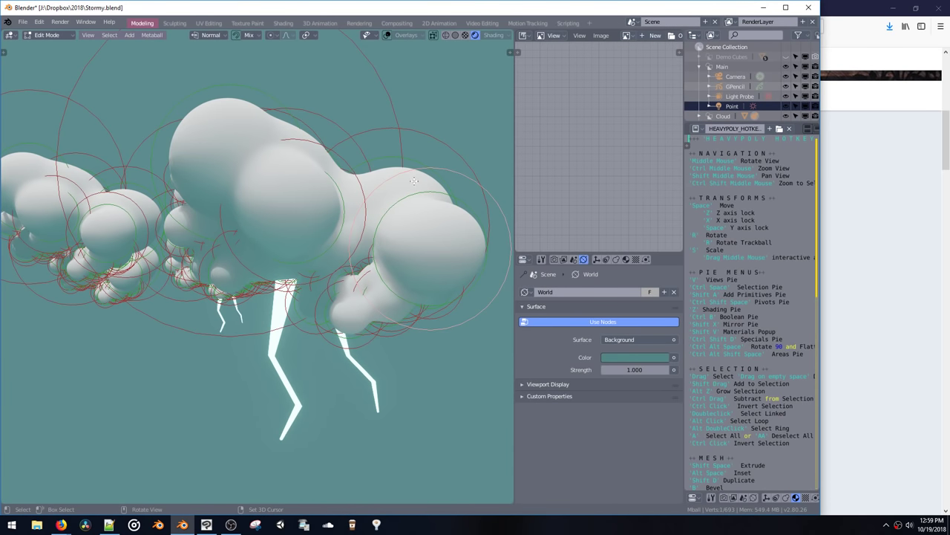
pyautogui.moveTo(415, 180); pyautogui.dragTo(384, 208, button='middle')
pyautogui.hotkey('shift', 'd')
pyautogui.click(427, 211)
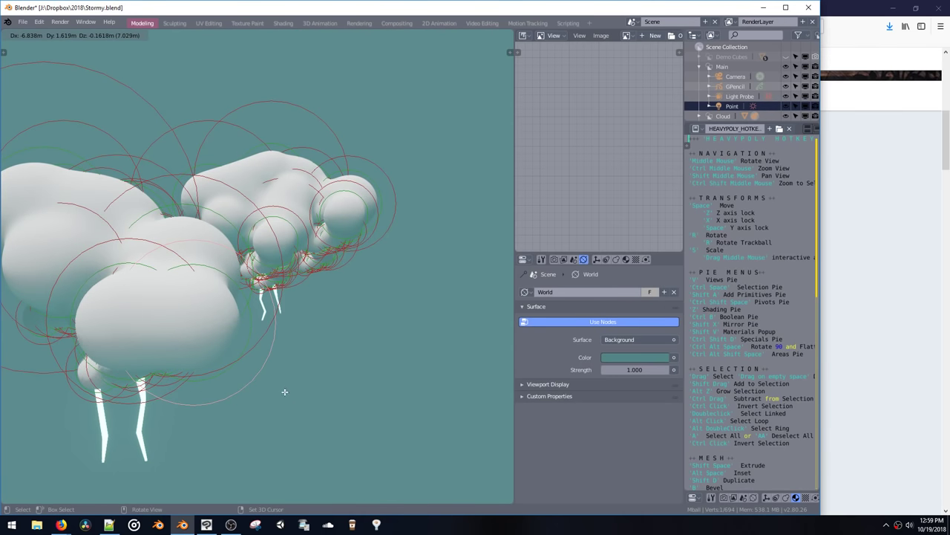
pyautogui.click(281, 369)
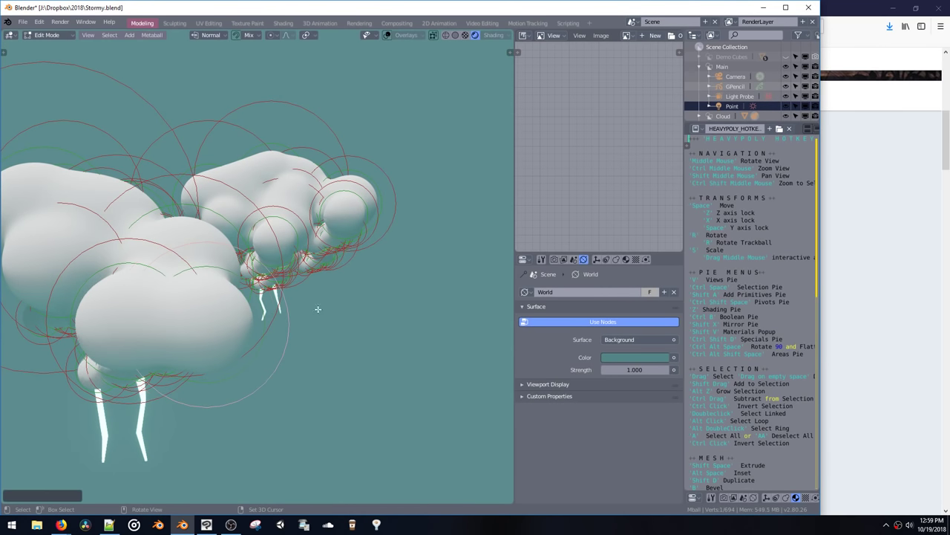
pyautogui.hotkey('ctrl', 'shift', 'z')
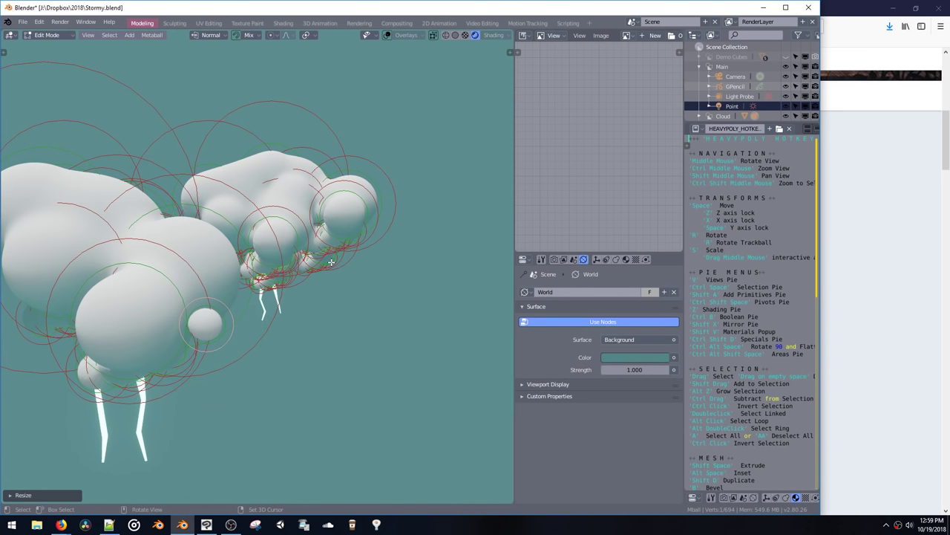
# Step: Delete the metaballs of the four background clouds, keeping only the cloud with the added puff
pyautogui.scroll(-8, 335, 269)
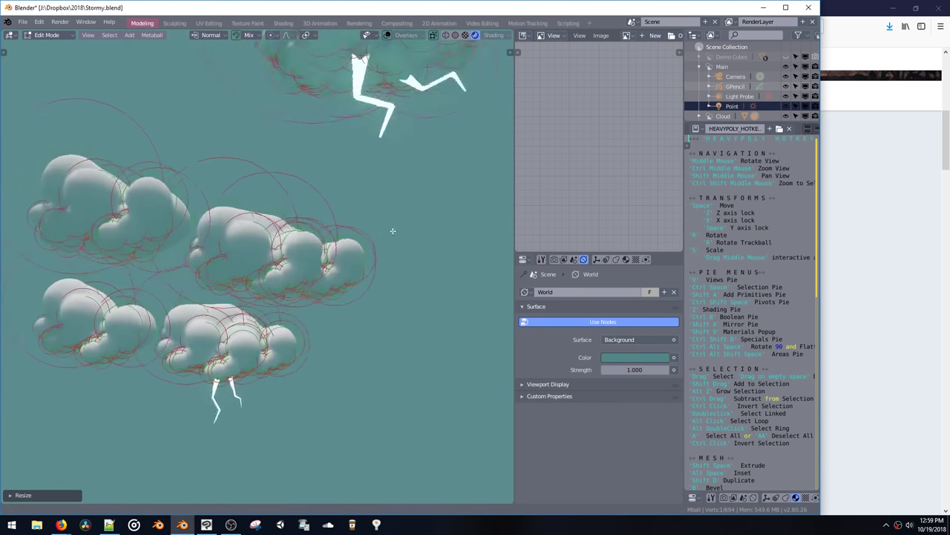
pyautogui.moveTo(401, 268); pyautogui.dragTo(298, 213, button='middle')
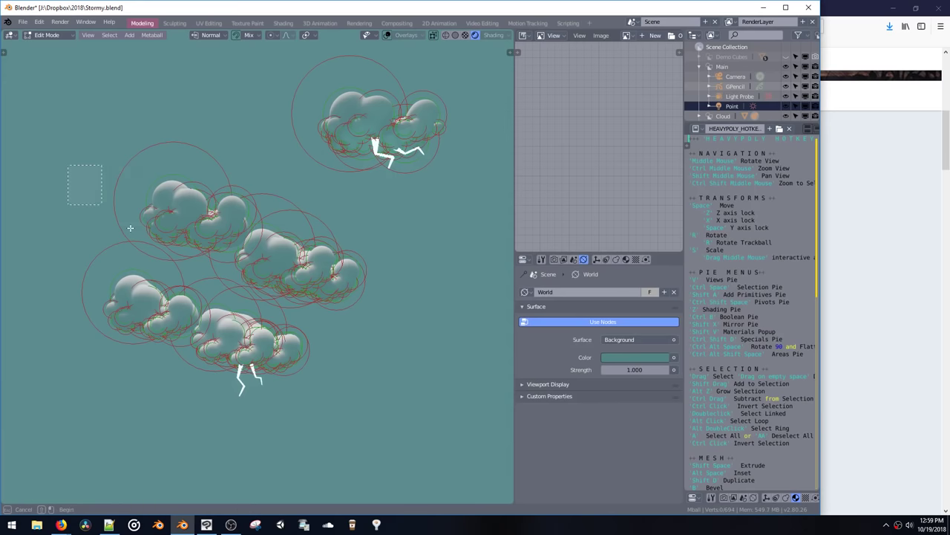
pyautogui.moveTo(340, 392); pyautogui.dragTo(340, 392)
pyautogui.moveTo(160, 238); pyautogui.dragTo(130, 219, button='middle')
pyautogui.moveTo(401, 398); pyautogui.dragTo(386, 383)
pyautogui.press('r')
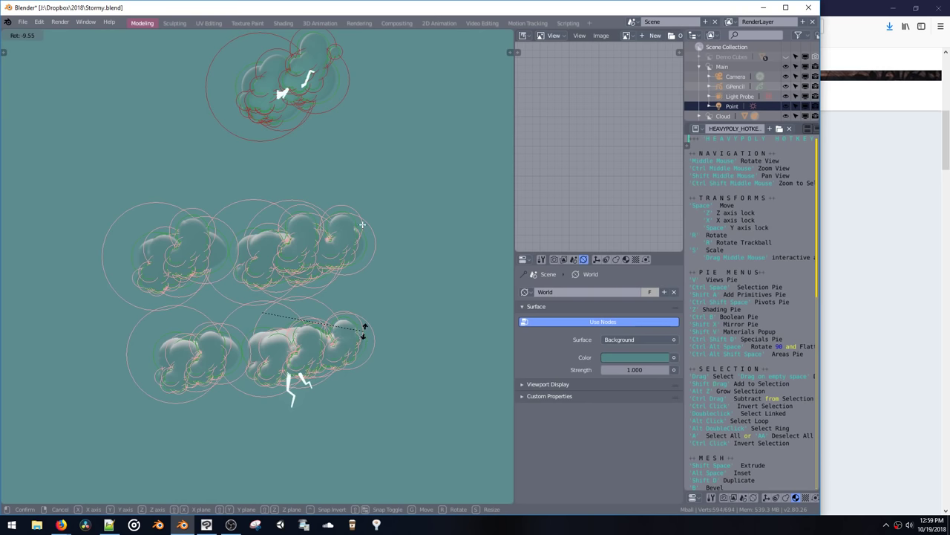
pyautogui.click(349, 299)
pyautogui.press('x')
pyautogui.click(344, 301)
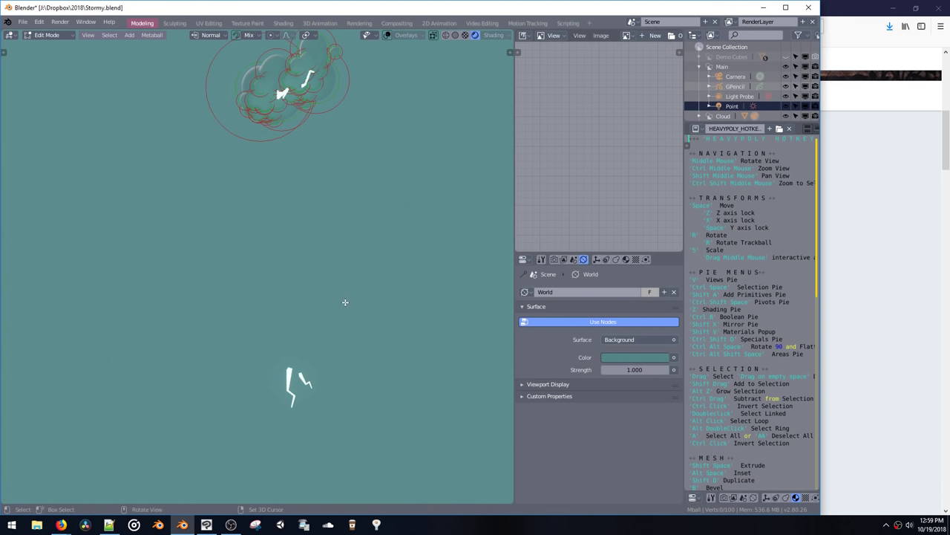
# Step: Delete the leftover lightning bolts where the background clouds were, keeping those under the remaining cloud
pyautogui.press('Tab')
pyautogui.click(288, 385)
pyautogui.press('Tab')
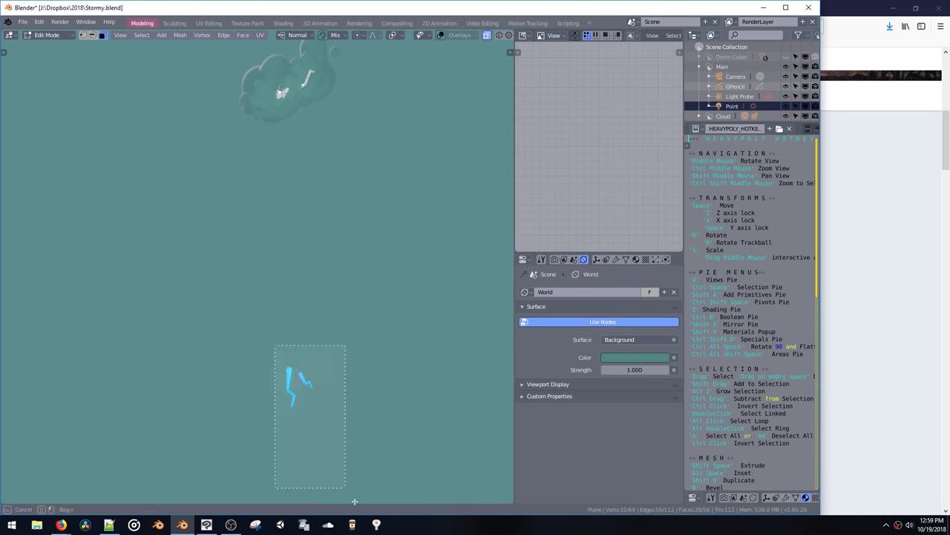
pyautogui.moveTo(355, 502); pyautogui.dragTo(356, 502)
pyautogui.press('x')
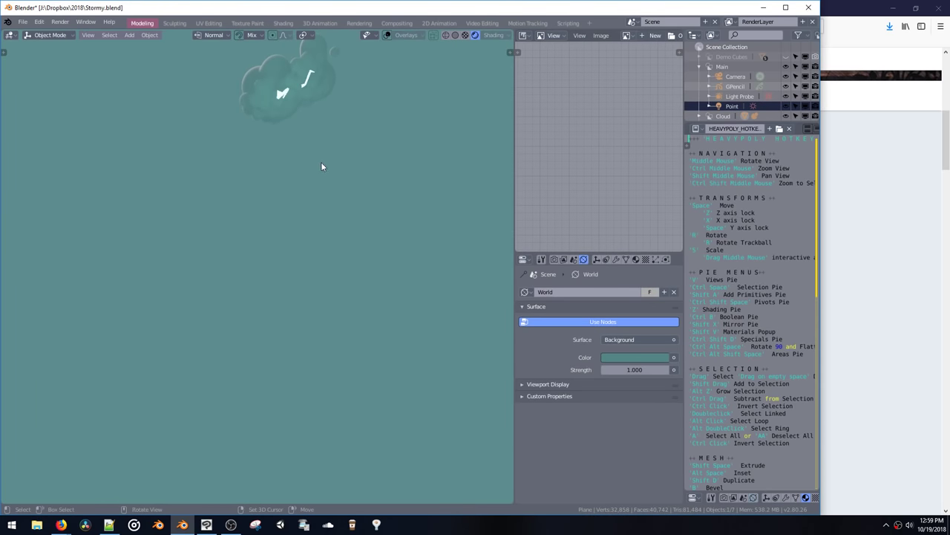
pyautogui.scroll(4, 315, 201)
pyautogui.scroll(-1, 327, 282)
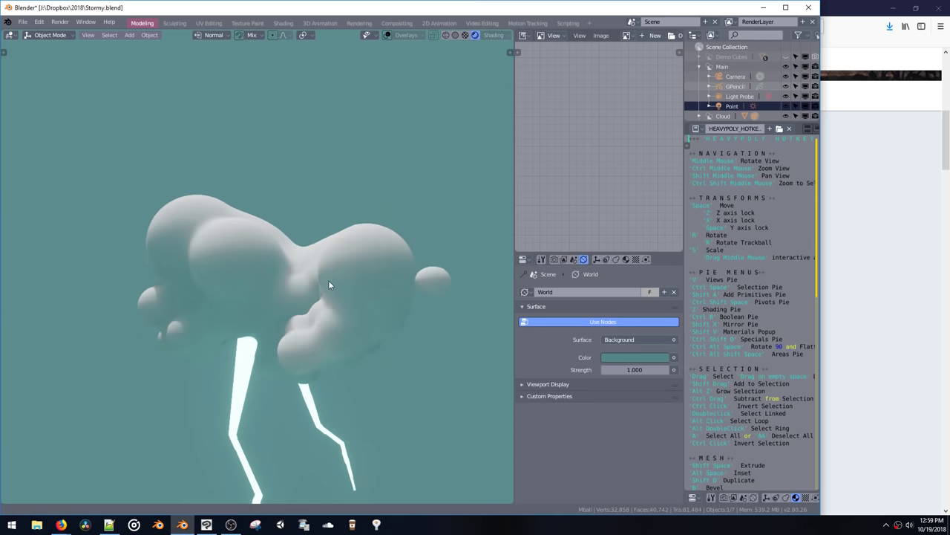
# Step: In Edit Mode, duplicate metaballs of the remaining cloud and place the copies against its side as new lobes
pyautogui.press('Tab')
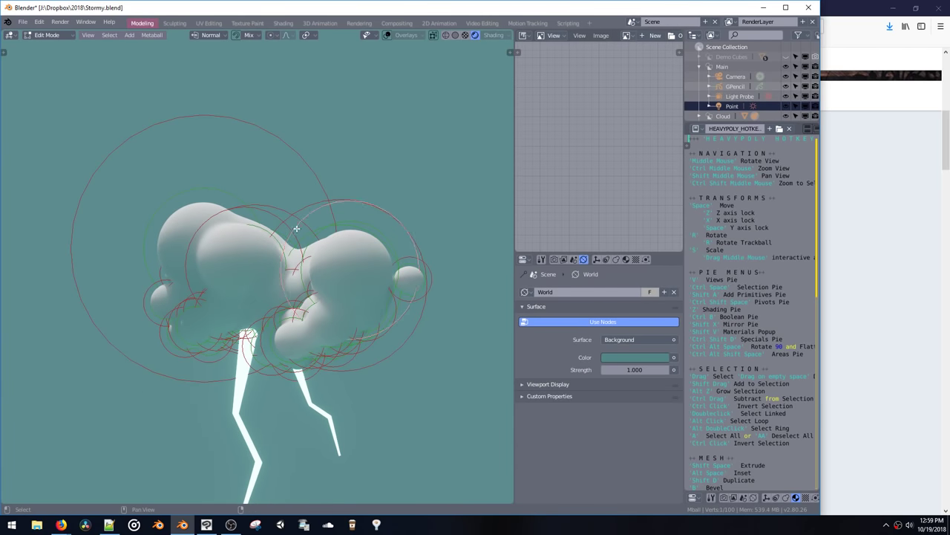
pyautogui.hotkey('shift', 'd')
pyautogui.click(135, 275)
pyautogui.moveTo(135, 275); pyautogui.dragTo(279, 217, button='middle')
pyautogui.press('space')
pyautogui.click(273, 272)
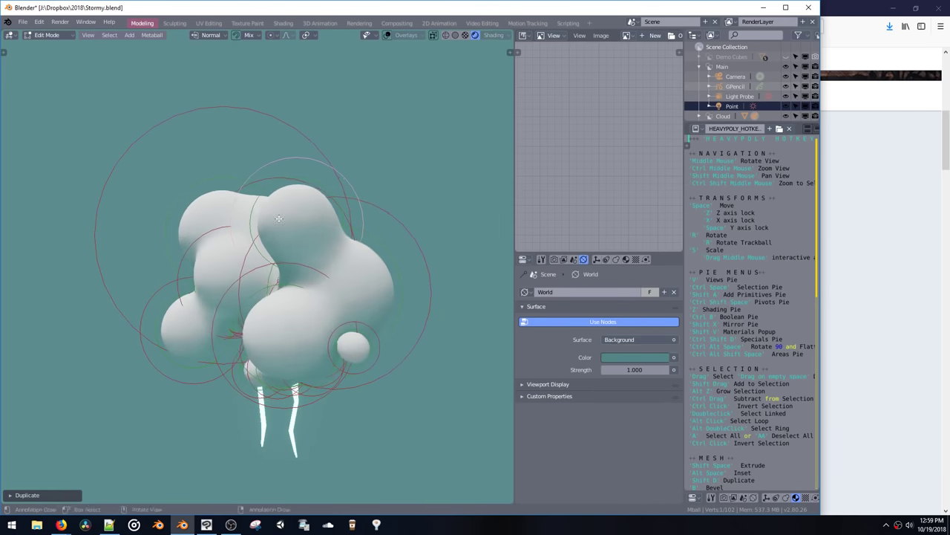
# Step: Resize the larger duplicated metaball and move it out and down until it forms a rounded lobe on the cloud's side
pyautogui.press('s')
pyautogui.click(310, 250)
pyautogui.press('g')
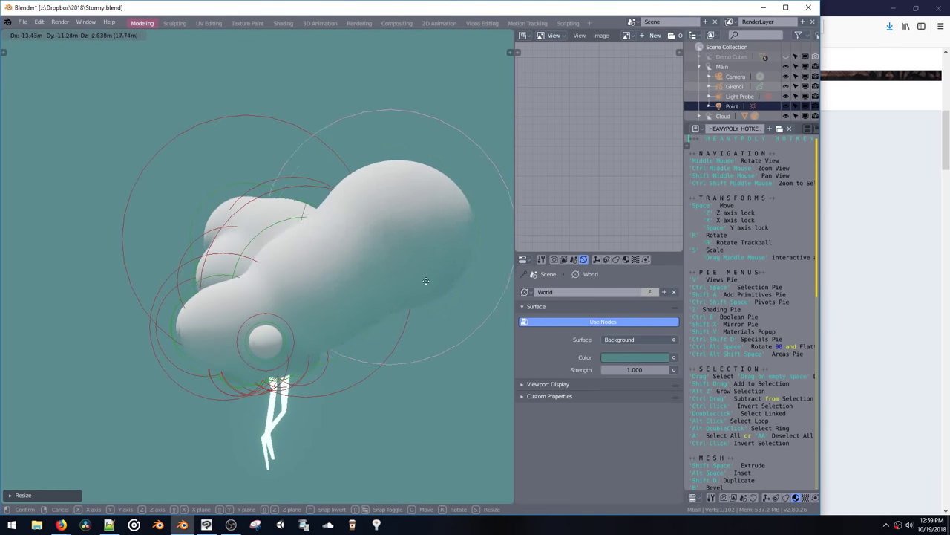
pyautogui.click(396, 339)
pyautogui.press('s')
pyautogui.click(408, 357)
pyautogui.press('space')
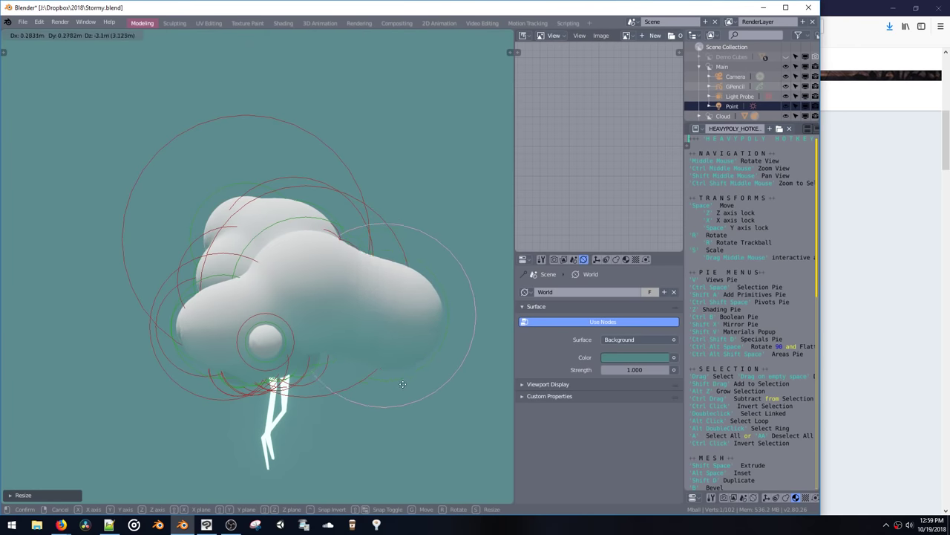
pyautogui.click(402, 384)
pyautogui.moveTo(374, 336); pyautogui.dragTo(380, 346, button='middle')
# Step: Add an ellipsoid metaball, lower it along Z beneath the cloud, and stretch it along the X axis
pyautogui.hotkey('shift', 'a')
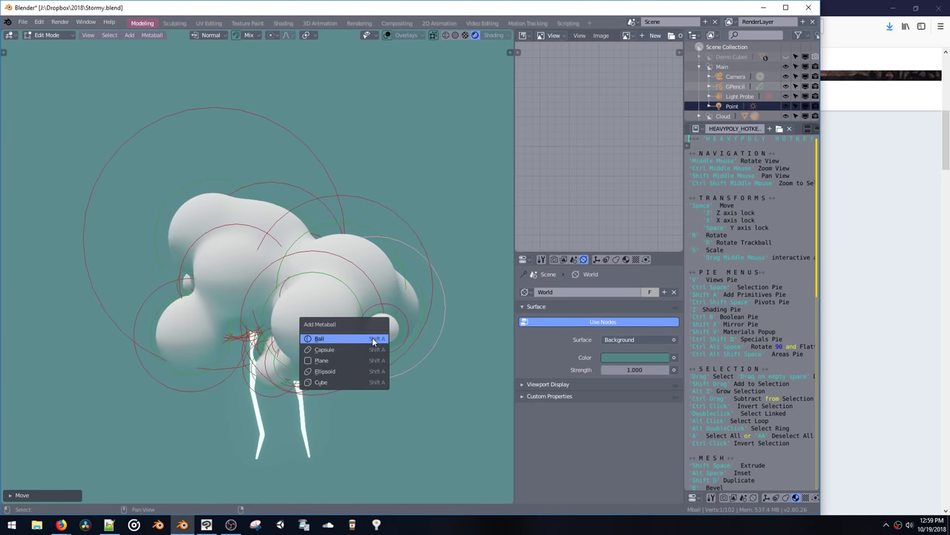
pyautogui.click(339, 375)
pyautogui.moveTo(339, 374); pyautogui.dragTo(344, 329, button='middle')
pyautogui.press('space')
pyautogui.press('z')
pyautogui.click(347, 371)
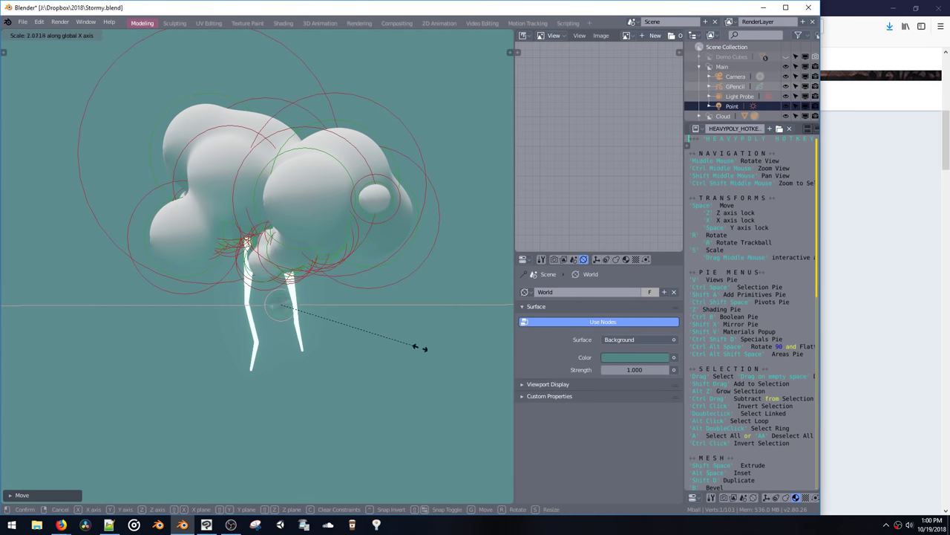
pyautogui.click(443, 353)
pyautogui.press('s')
pyautogui.press('x')
pyautogui.click(511, 337)
# Step: Rotate and enlarge the ellipsoid metaball, and raise it along Z into the base of the cloud
pyautogui.moveTo(511, 337); pyautogui.dragTo(377, 327, button='middle')
pyautogui.press('s')
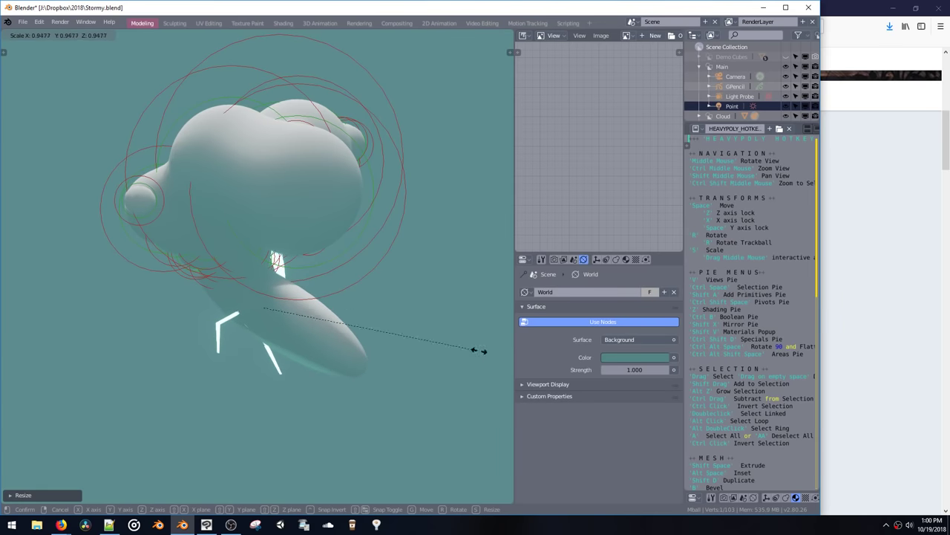
pyautogui.press('r')
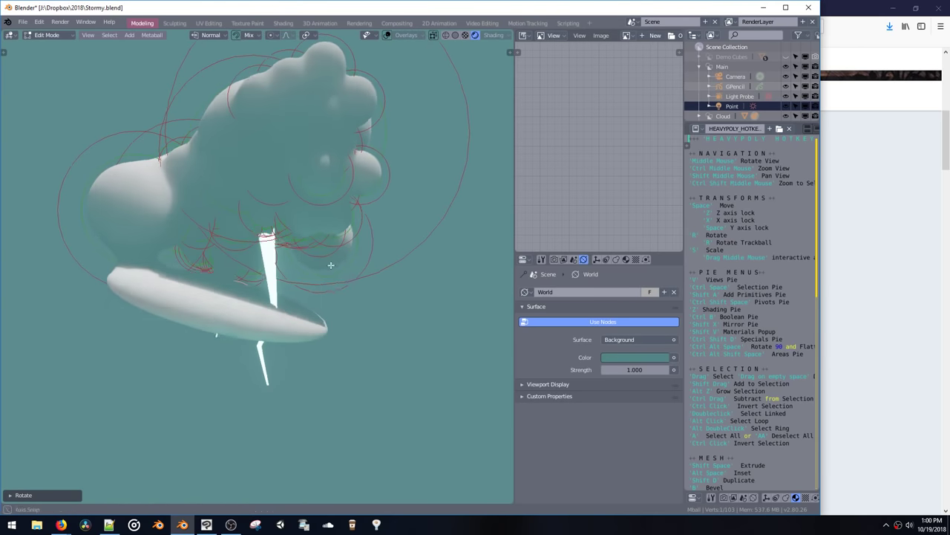
pyautogui.click(421, 329)
pyautogui.press('s')
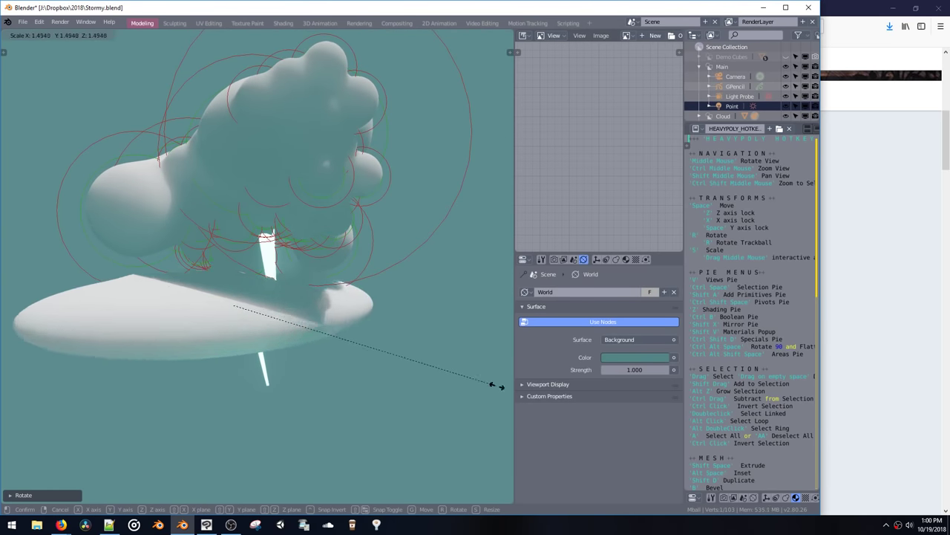
pyautogui.click(481, 401)
pyautogui.press('z')
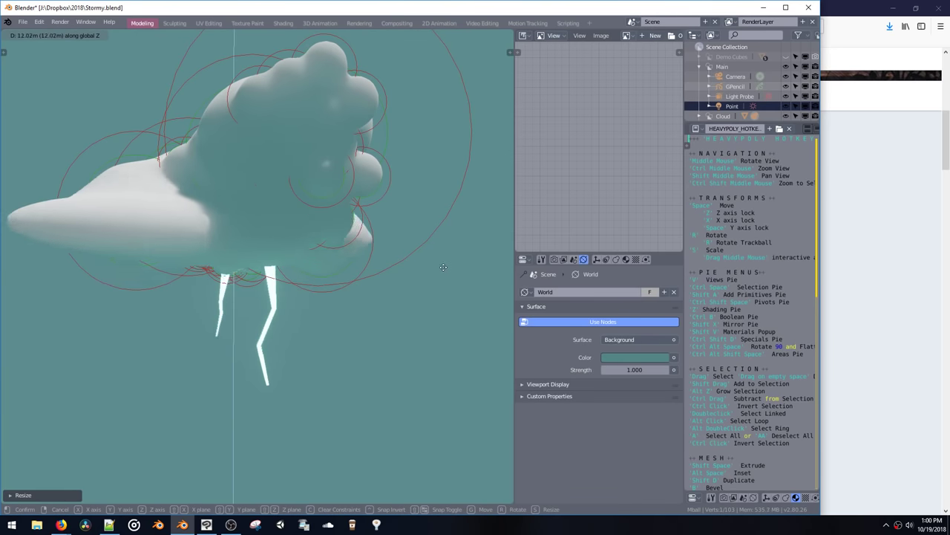
pyautogui.click(442, 260)
# Step: Try the ellipsoid smaller and closer to the cloud, and delete it
pyautogui.moveTo(441, 260); pyautogui.dragTo(475, 340, button='middle')
pyautogui.press('g')
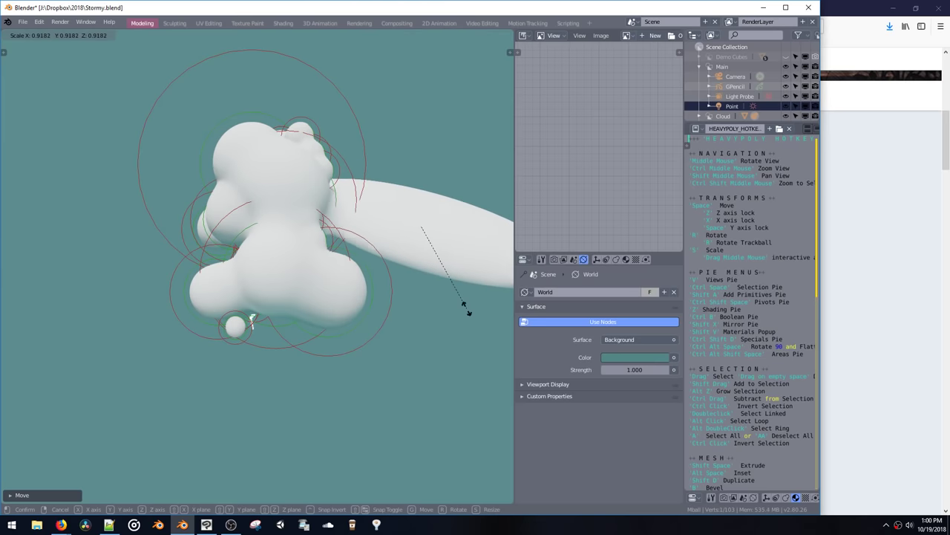
pyautogui.click(444, 268)
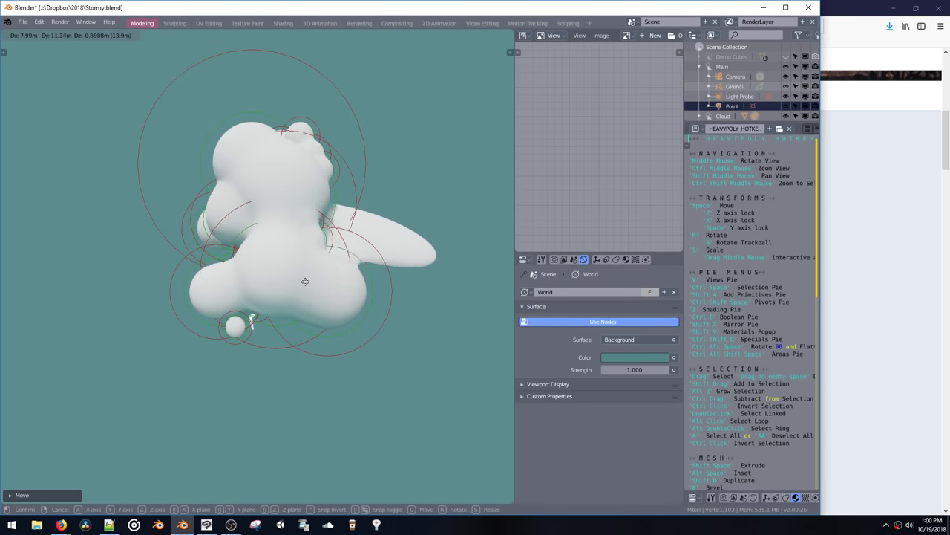
pyautogui.click(194, 224)
pyautogui.moveTo(196, 224); pyautogui.dragTo(263, 263, button='middle')
pyautogui.press('x')
pyautogui.click(258, 264)
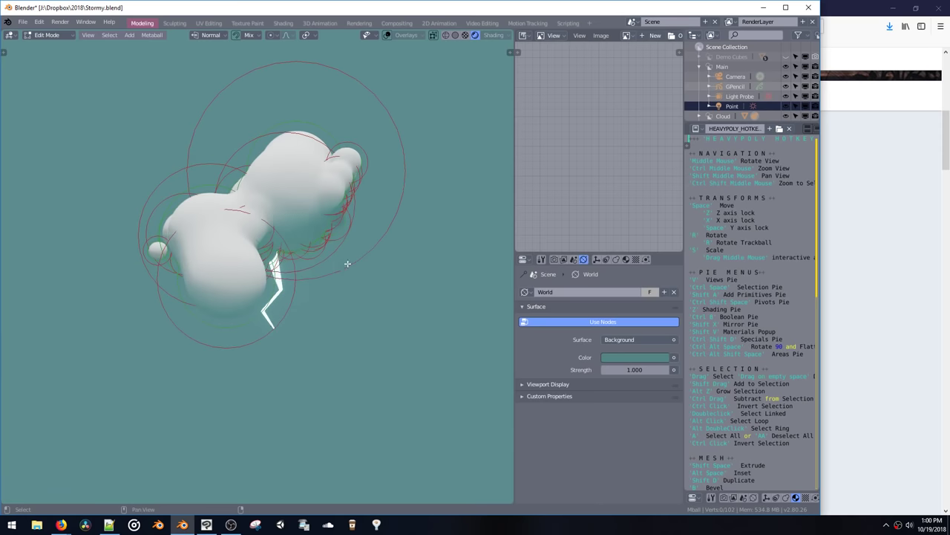
# Step: Add a metaball beside the cloud and scale it so it blends in as a rounded lobe
pyautogui.click(325, 276)
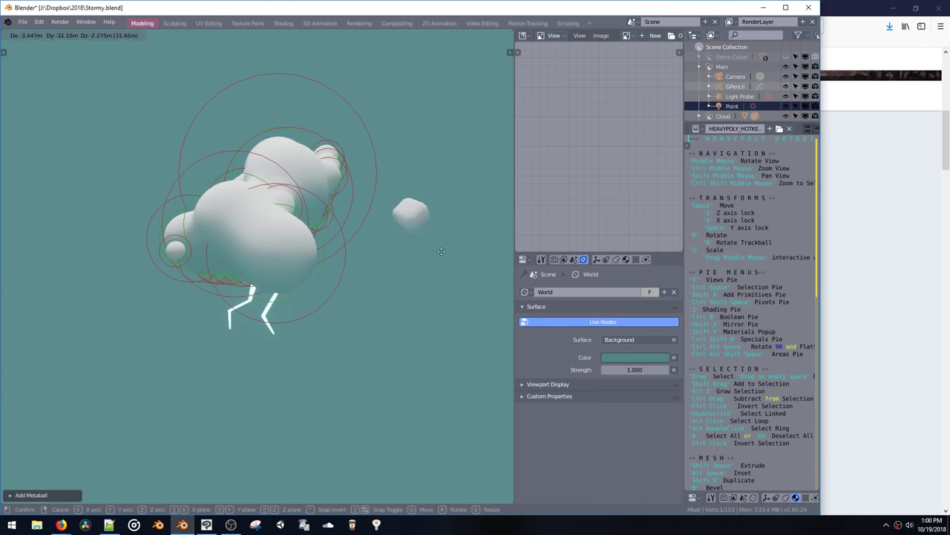
pyautogui.press('s')
pyautogui.click(452, 367)
pyautogui.moveTo(452, 366); pyautogui.dragTo(435, 317, button='middle')
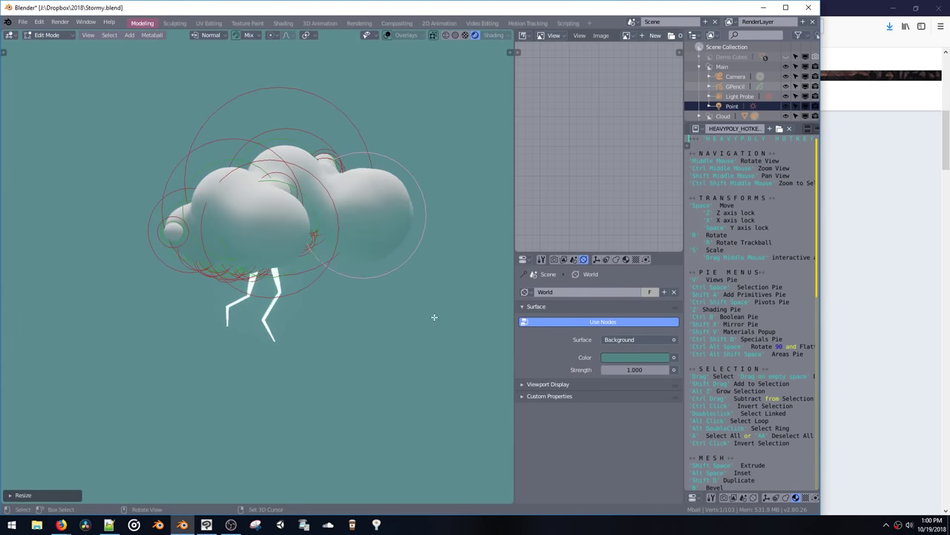
pyautogui.press('s')
pyautogui.click(415, 283)
# Step: Duplicate the new lobe, place the copy up and outward from it, and scale the copy down
pyautogui.press('space')
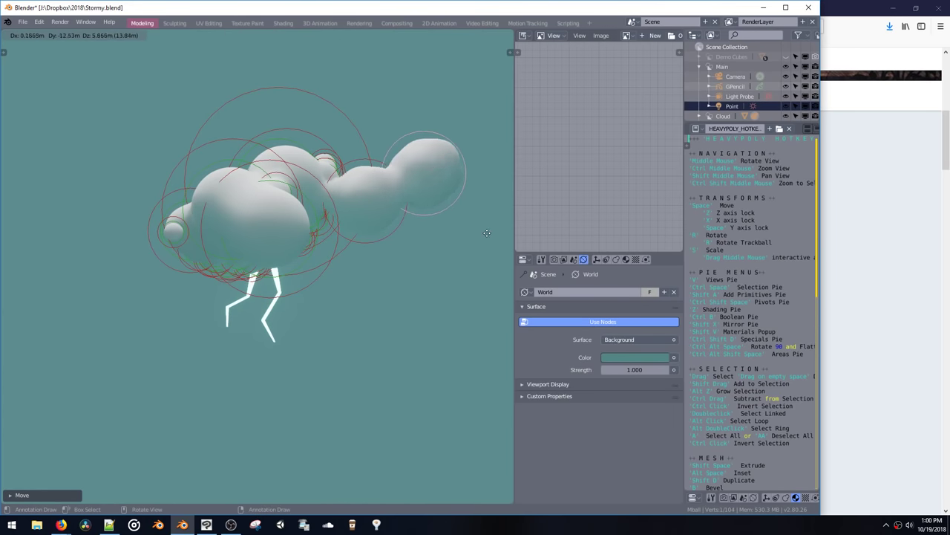
pyautogui.hotkey('shift', 'd')
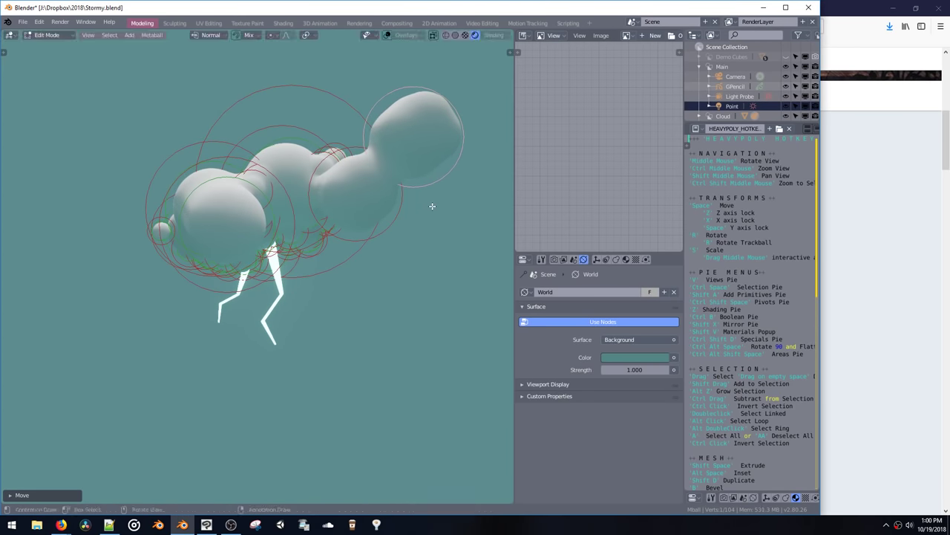
pyautogui.press('s')
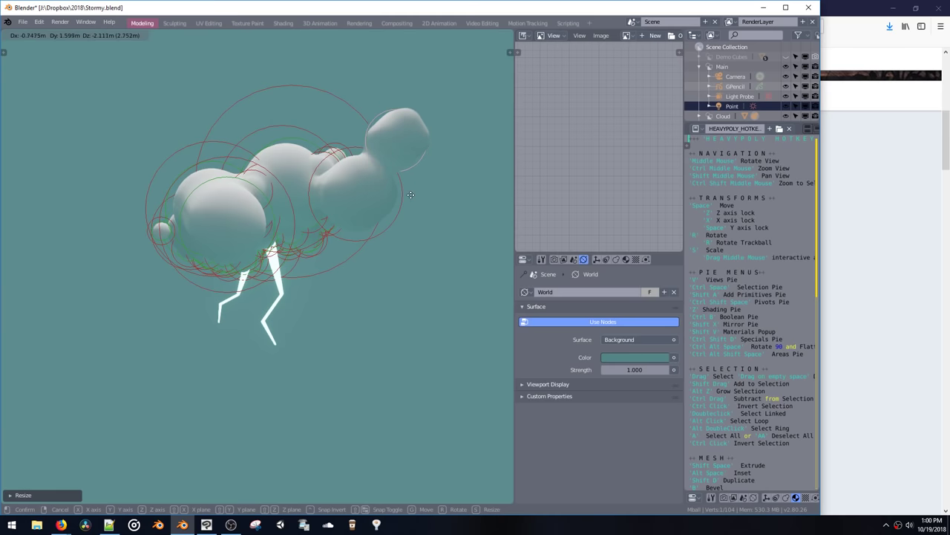
pyautogui.click(410, 276)
pyautogui.moveTo(410, 277); pyautogui.dragTo(329, 301, button='middle')
# Step: Duplicate the small outer metaball and position the copy as another puff on a different side of the cloud
pyautogui.hotkey('shift', 'd')
pyautogui.click(456, 222)
pyautogui.moveTo(457, 222); pyautogui.dragTo(374, 245, button='middle')
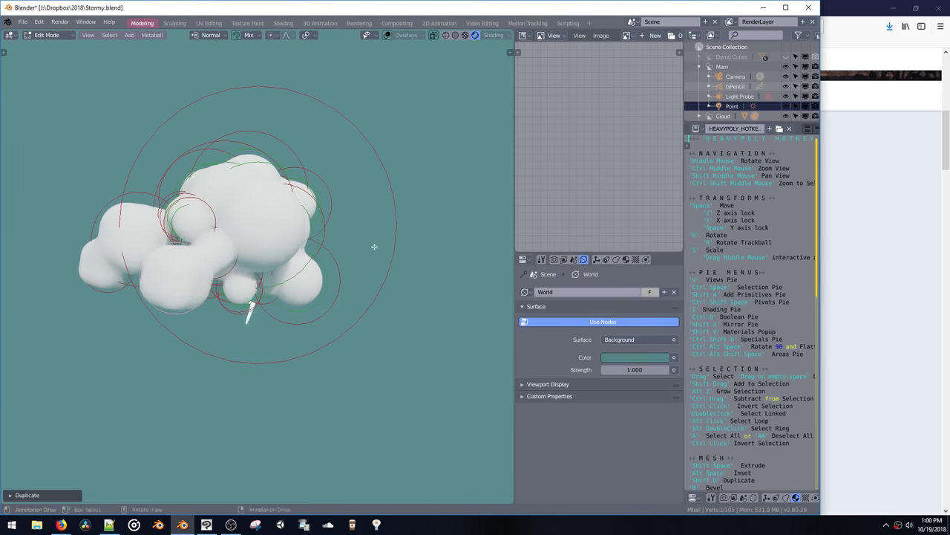
pyautogui.press('space')
pyautogui.click(377, 250)
pyautogui.press('g')
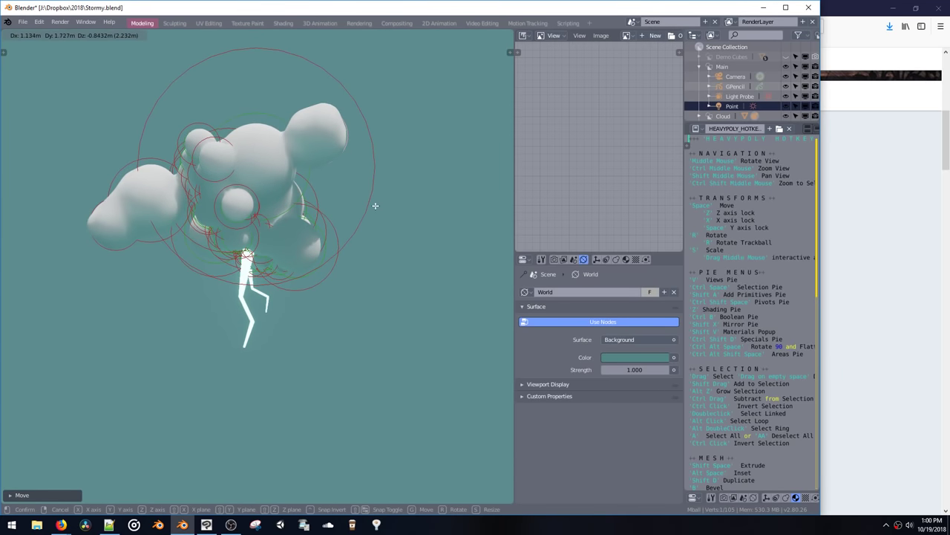
pyautogui.click(375, 206)
# Step: Try another small metaball beside the cloud's lower lobe, and delete it
pyautogui.hotkey('shift', 'a')
pyautogui.click(326, 183)
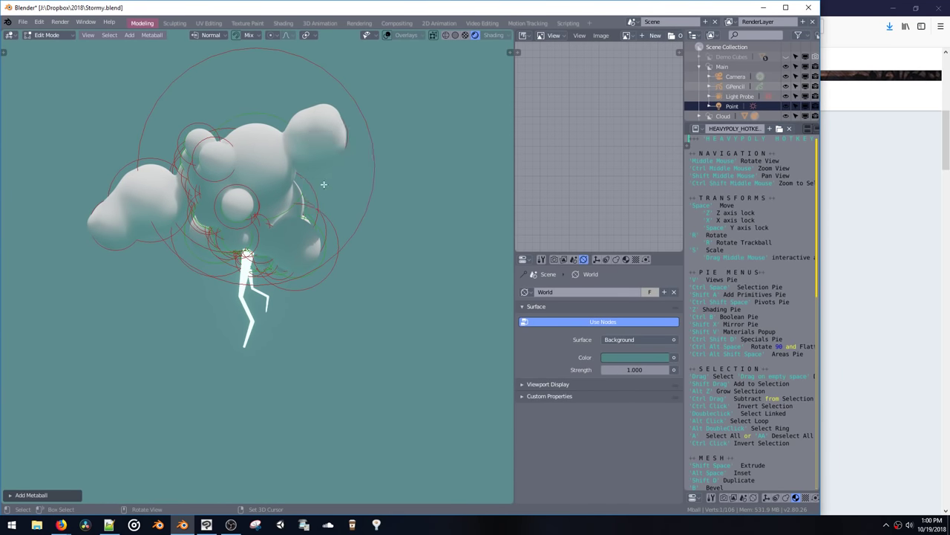
pyautogui.press('g')
pyautogui.click(409, 245)
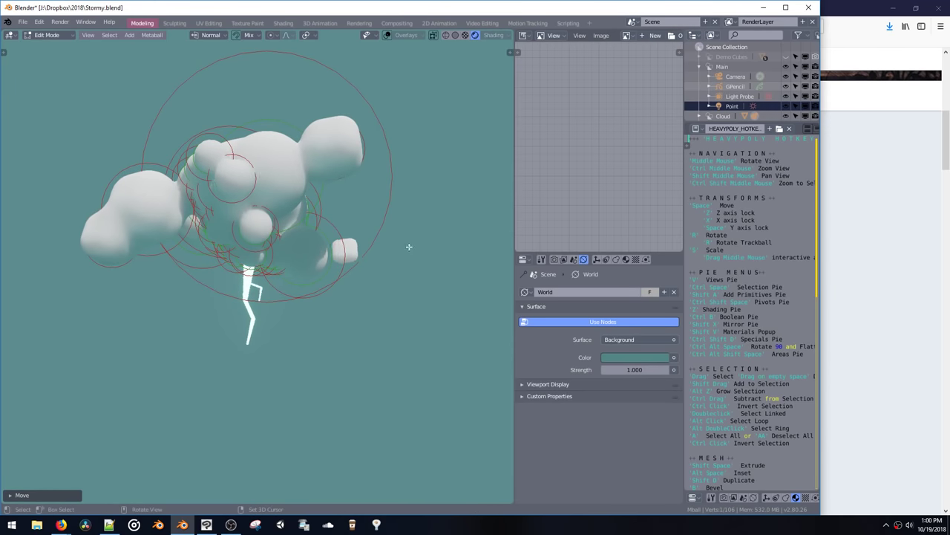
pyautogui.press('g')
pyautogui.click(364, 240)
pyautogui.moveTo(364, 240); pyautogui.dragTo(246, 207, button='middle')
pyautogui.press('x')
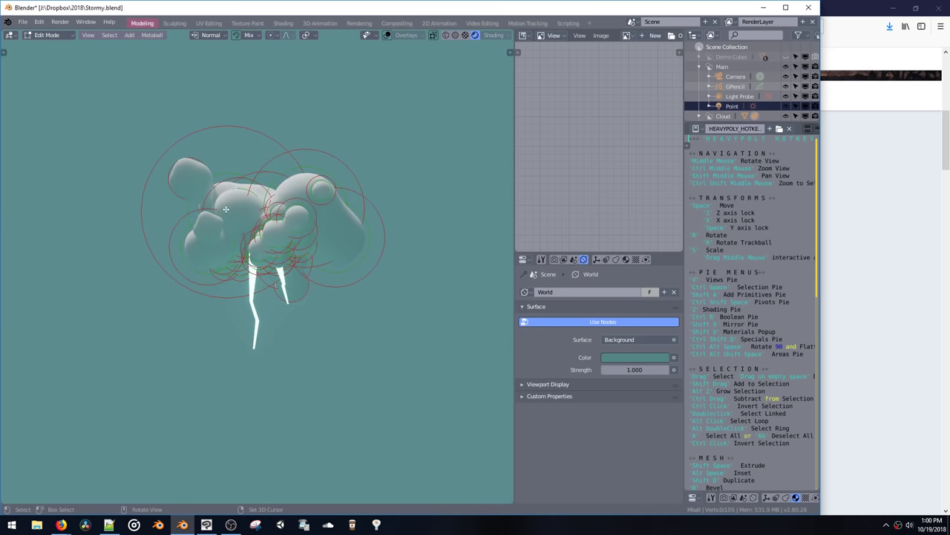
# Step: Check the cloud's underside up close and remove the extra metaball there
pyautogui.moveTo(210, 233); pyautogui.dragTo(311, 312, button='middle')
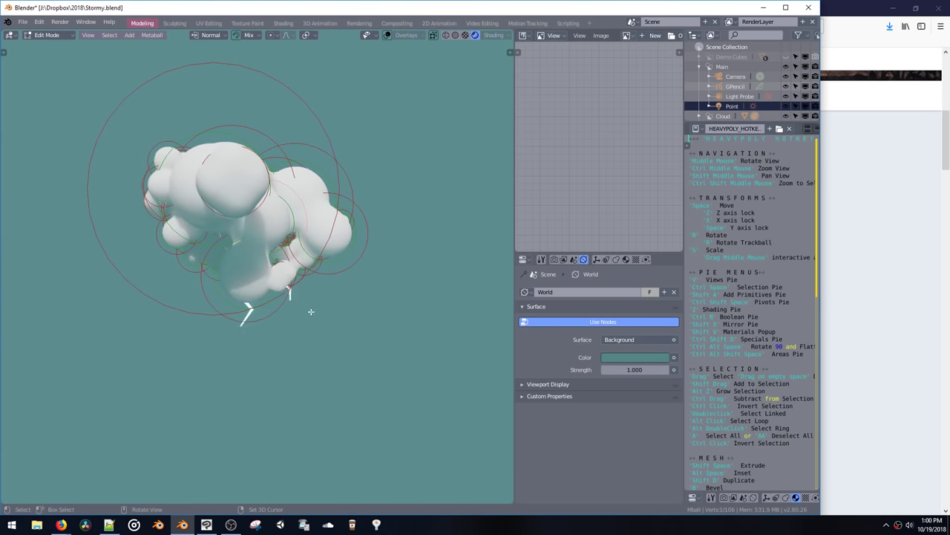
pyautogui.moveTo(274, 267); pyautogui.dragTo(319, 223, button='middle')
pyautogui.scroll(6, 312, 273)
pyautogui.keyDown('shift'); pyautogui.moveTo(319, 222); pyautogui.dragTo(324, 272, button='middle'); pyautogui.keyUp('shift')
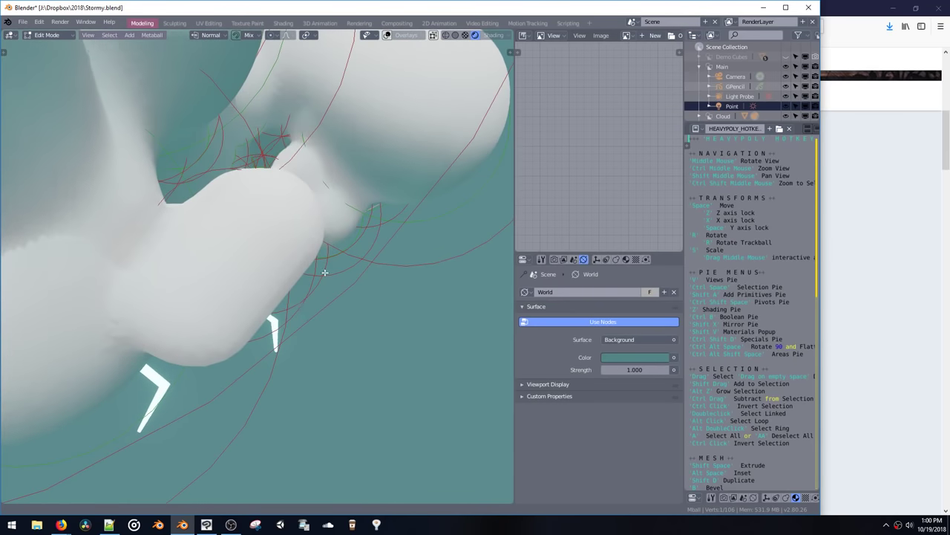
pyautogui.click(300, 314)
pyautogui.scroll(-8, 300, 297)
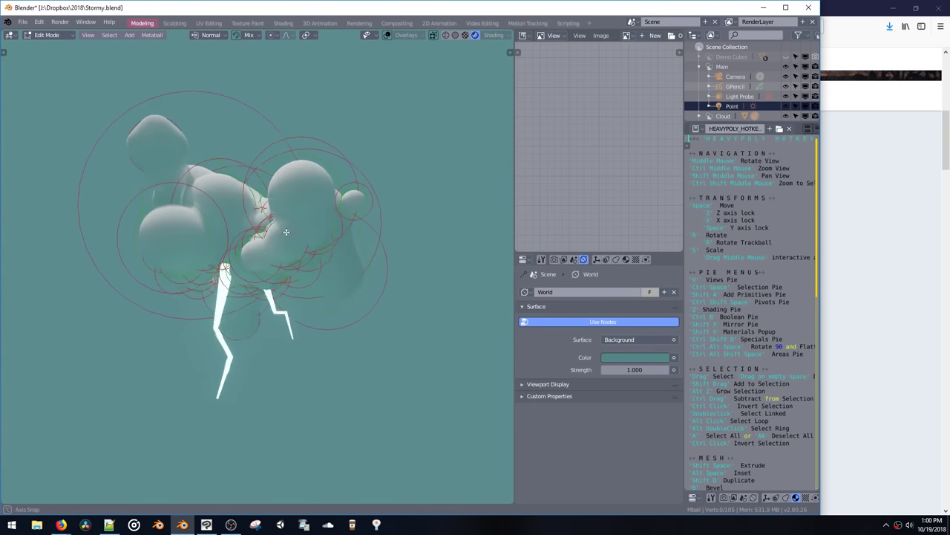
pyautogui.moveTo(287, 231); pyautogui.dragTo(285, 265, button='middle')
# Step: Return to Object Mode, add a plane, lower it along Z beneath the lightning bolts, and scale it up
pyautogui.hotkey('ctrl', 'space')
pyautogui.click(291, 334)
pyautogui.moveTo(293, 340); pyautogui.dragTo(376, 266, button='middle')
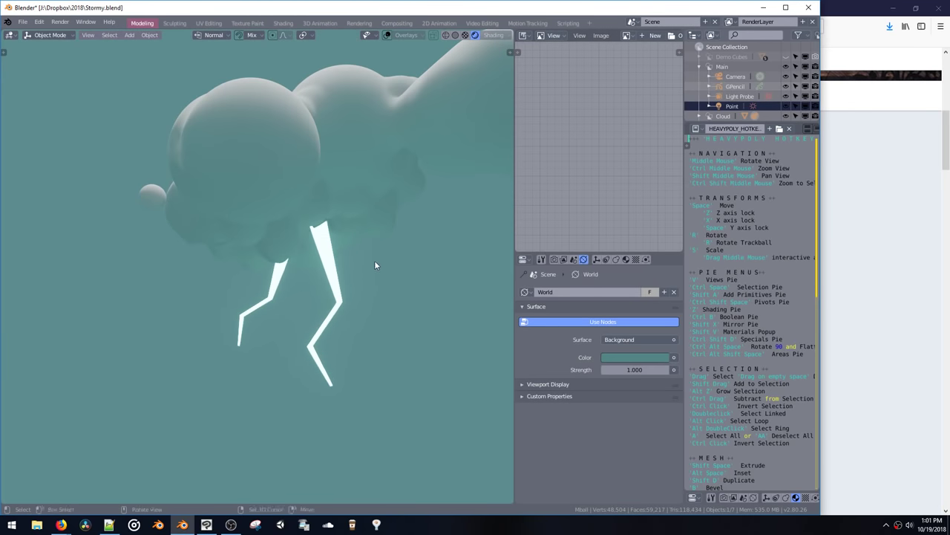
pyautogui.hotkey('shift', 'a')
pyautogui.moveTo(349, 258)
pyautogui.click(401, 257)
pyautogui.press('space')
pyautogui.press('z')
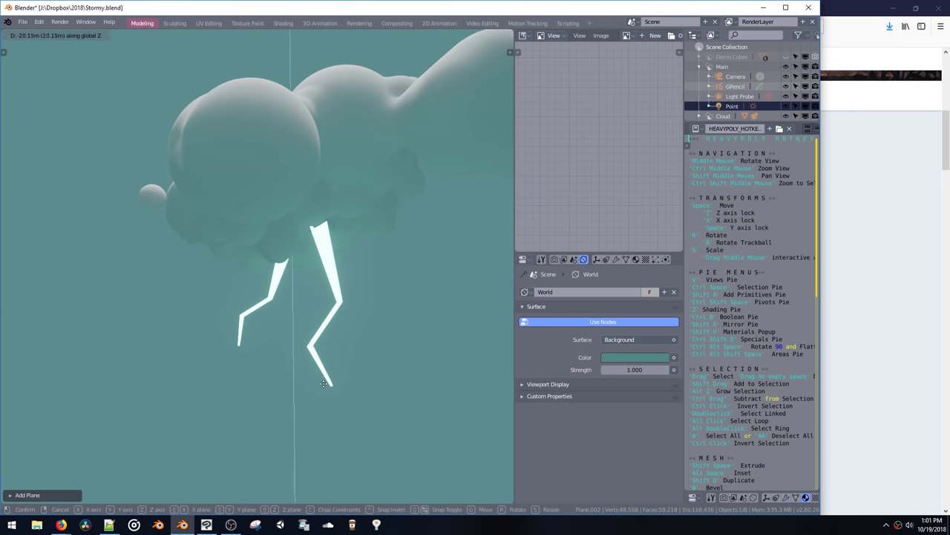
pyautogui.click(324, 299)
pyautogui.press('s')
pyautogui.click(457, 300)
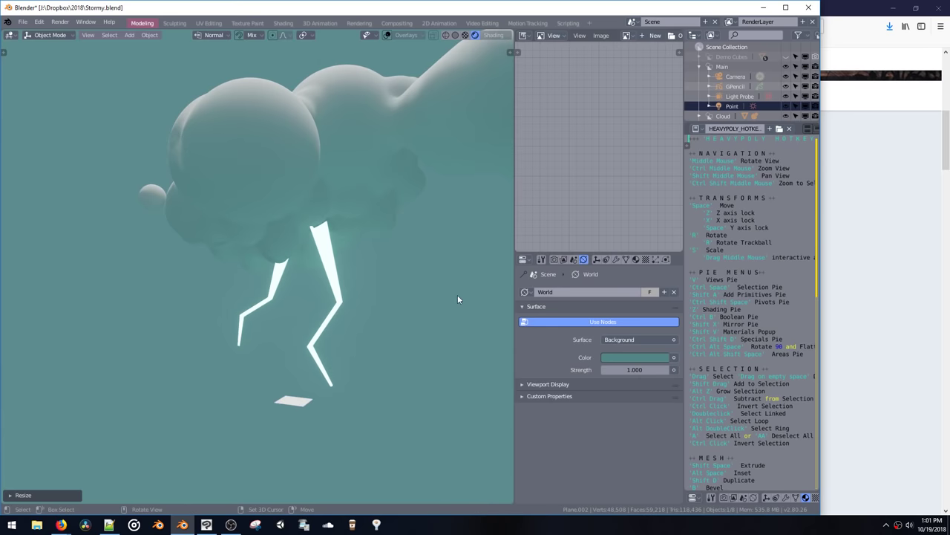
# Step: Enlarge the plane into a wide ground surface and lower it along Z below the bolt tips
pyautogui.press('s')
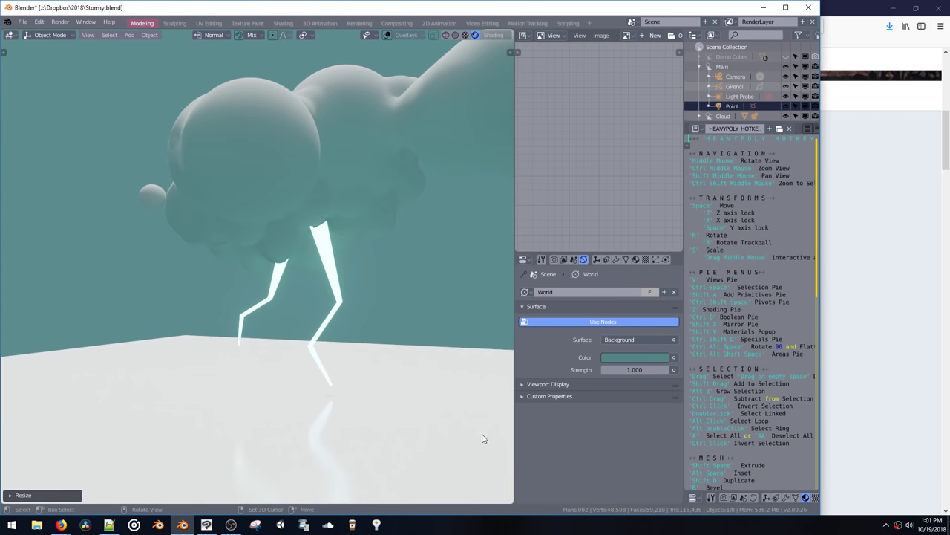
pyautogui.click(371, 424)
pyautogui.press('space')
pyautogui.press('z')
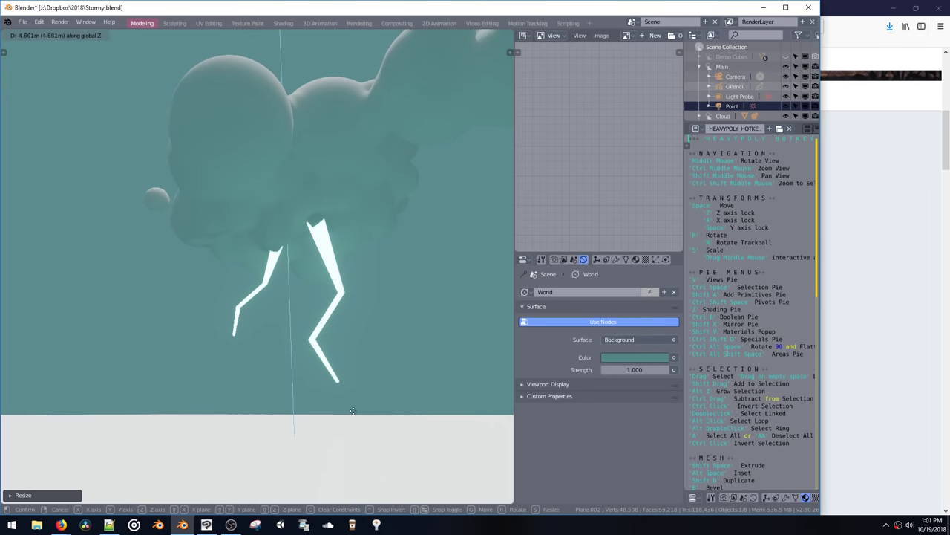
pyautogui.click(362, 341)
# Step: Show the viewport overlays, select the Light Probe, and scale and move it to enclose the cloud and lightning
pyautogui.hotkey('shift', 'a')
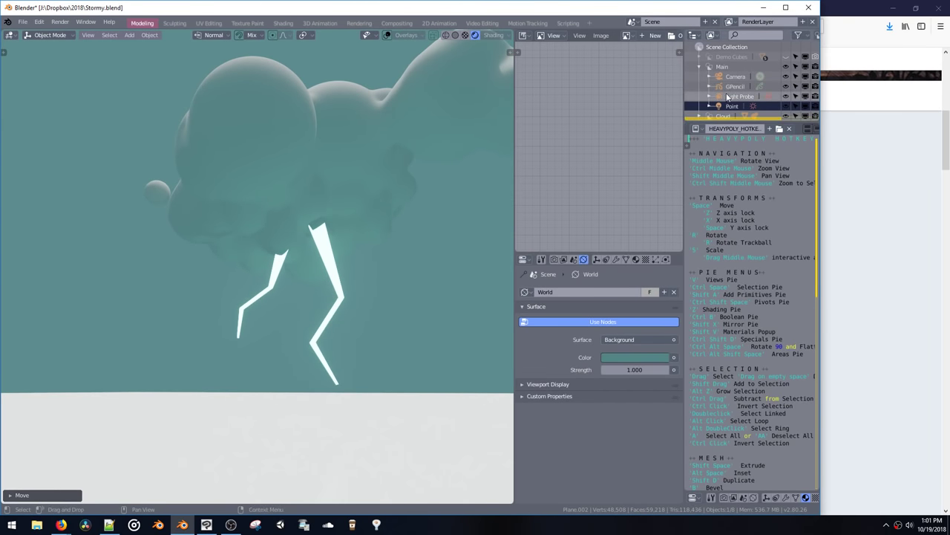
pyautogui.hotkey('alt', 'shift', 'z')
pyautogui.moveTo(312, 210); pyautogui.dragTo(321, 318, button='middle')
pyautogui.moveTo(311, 251); pyautogui.dragTo(327, 290, button='middle')
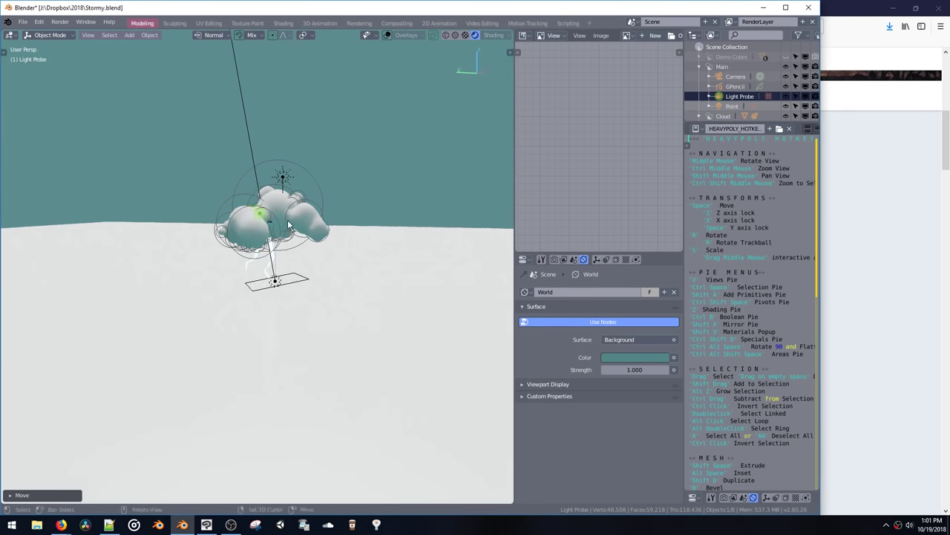
pyautogui.press('s')
pyautogui.click(366, 329)
pyautogui.press('g')
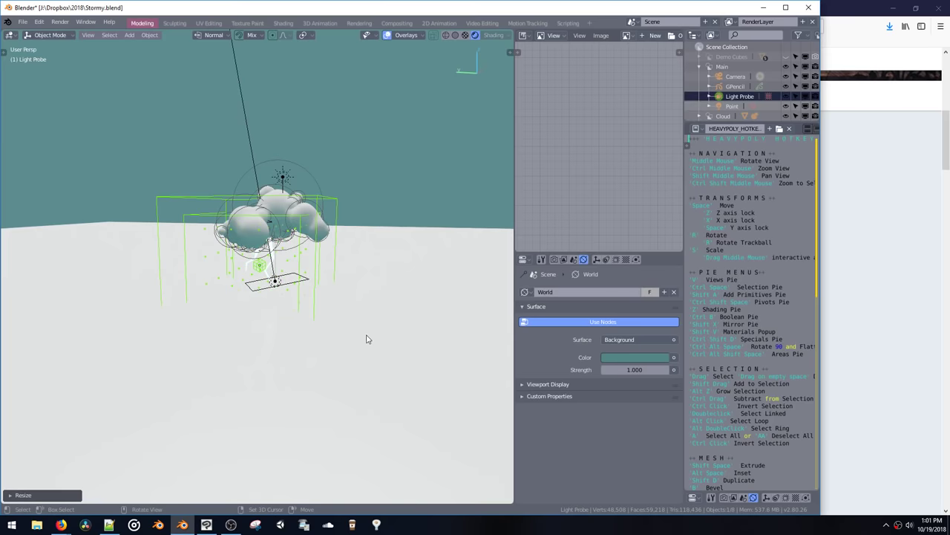
pyautogui.press('y')
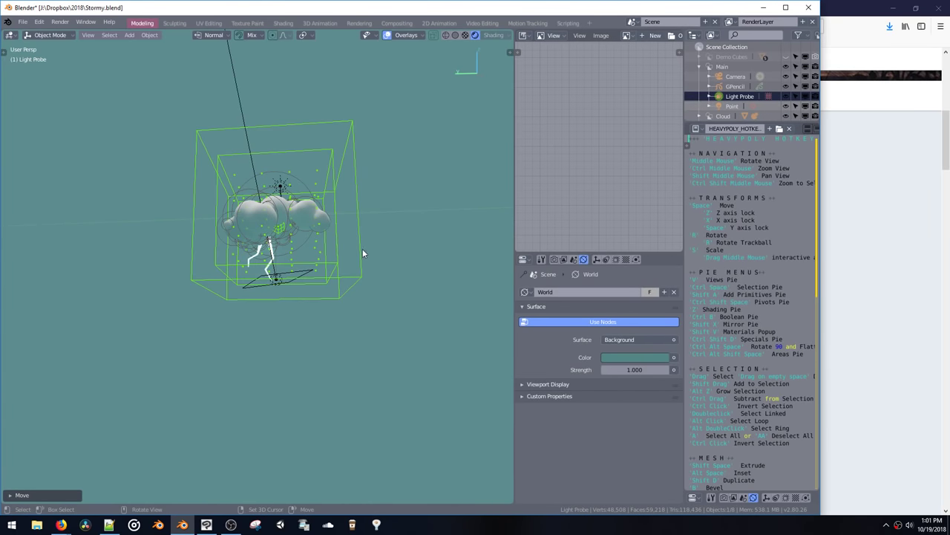
# Step: Bake the indirect lighting with the ground plane in place and hide the viewport overlays
pyautogui.press('z')
pyautogui.click(308, 278)
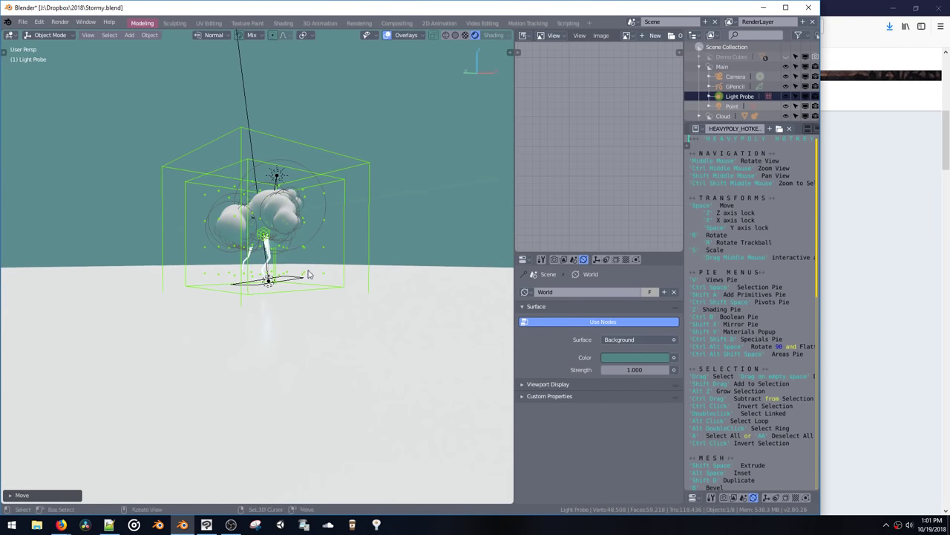
pyautogui.scroll(6, 311, 178)
pyautogui.moveTo(295, 210)
pyautogui.mouseDown(button='middle')
pyautogui.moveTo(319, 215)
pyautogui.moveTo(342, 197)
pyautogui.moveTo(334, 208)
pyautogui.moveTo(325, 160)
pyautogui.moveTo(269, 141)
pyautogui.moveTo(229, 143)
pyautogui.moveTo(331, 186)
pyautogui.moveTo(352, 213)
pyautogui.moveTo(426, 234)
pyautogui.moveTo(446, 276)
pyautogui.moveTo(417, 213)
pyautogui.mouseUp(button='middle')
pyautogui.press('z')
pyautogui.click(257, 243)
pyautogui.press('z')
pyautogui.click(387, 184)
# Step: Select the ground plane, show the viewport overlays again, and delete the plane
pyautogui.click(391, 285)
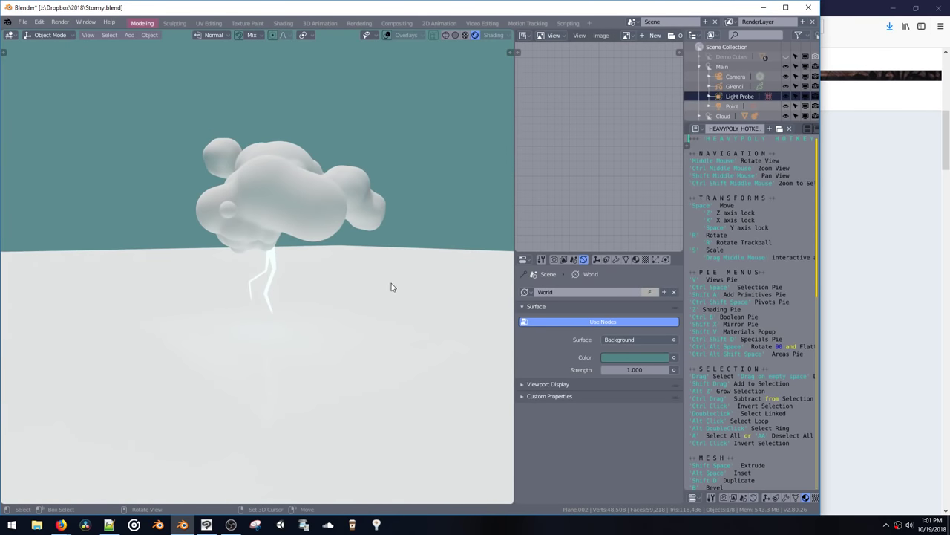
pyautogui.press('x')
pyautogui.moveTo(392, 285); pyautogui.dragTo(321, 267, button='middle')
pyautogui.press('z')
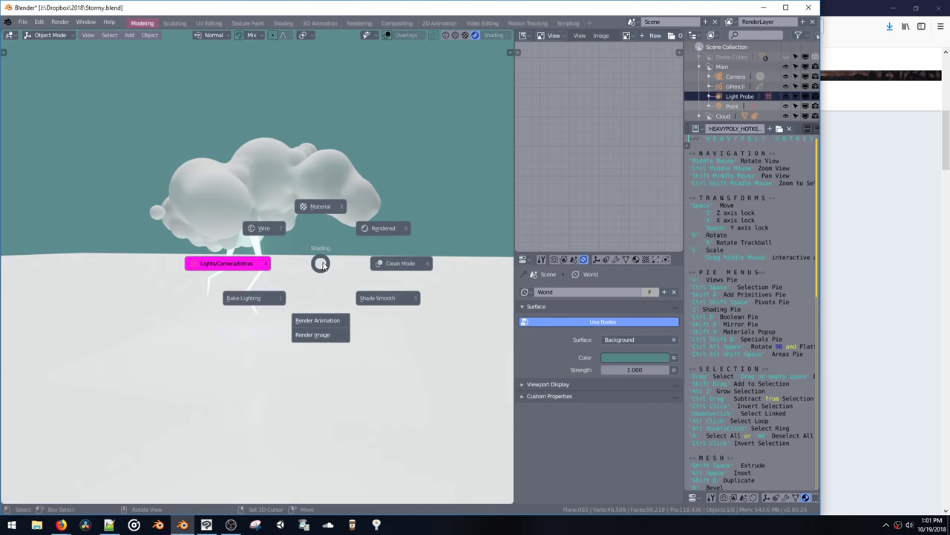
pyautogui.click(401, 264)
pyautogui.press('x')
# Step: Bake the lighting again without the ground plane and check the cloud's underside
pyautogui.press('z')
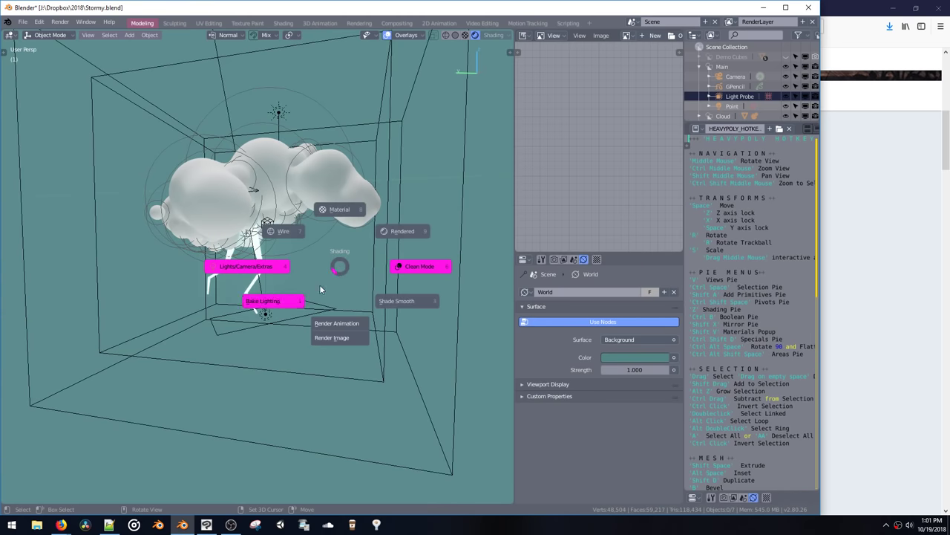
pyautogui.click(291, 295)
pyautogui.moveTo(296, 287); pyautogui.dragTo(323, 256, button='middle')
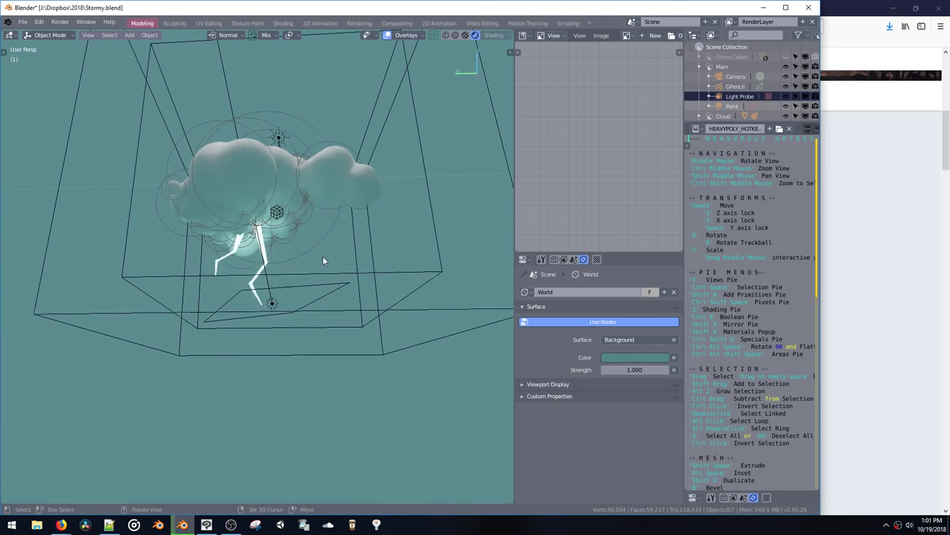
pyautogui.moveTo(365, 277); pyautogui.dragTo(337, 254, button='middle')
# Step: Try moving the Light Probe away from the cloud, and hide the lights, camera and extras in the viewport
pyautogui.click(349, 254)
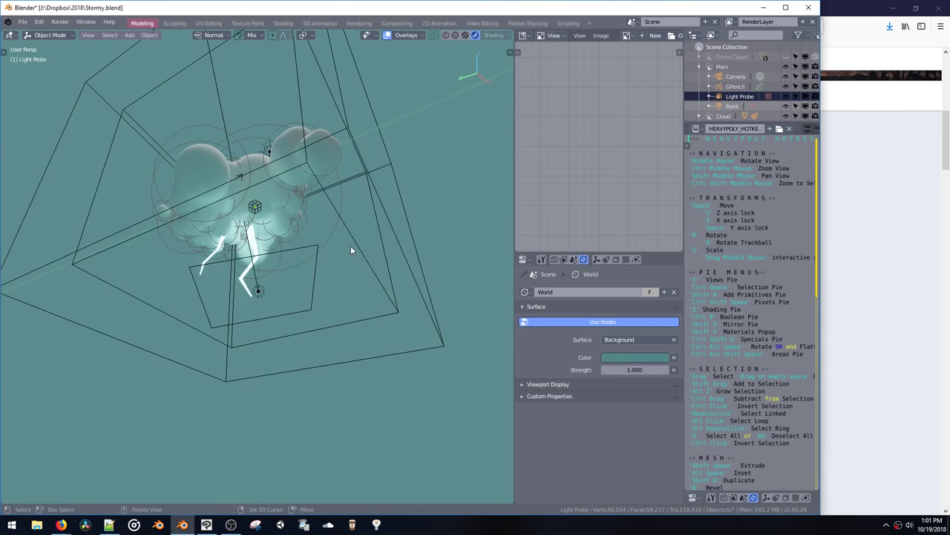
pyautogui.press('space')
pyautogui.click(179, 291)
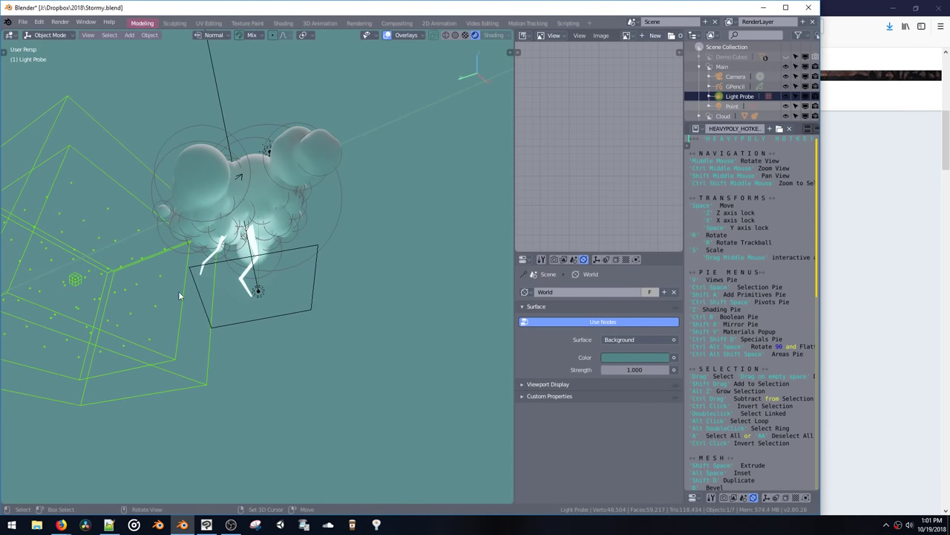
pyautogui.moveTo(269, 247); pyautogui.dragTo(327, 181, button='middle')
pyautogui.scroll(3, 249, 245)
pyautogui.hotkey('shift', 'alt', 'z')
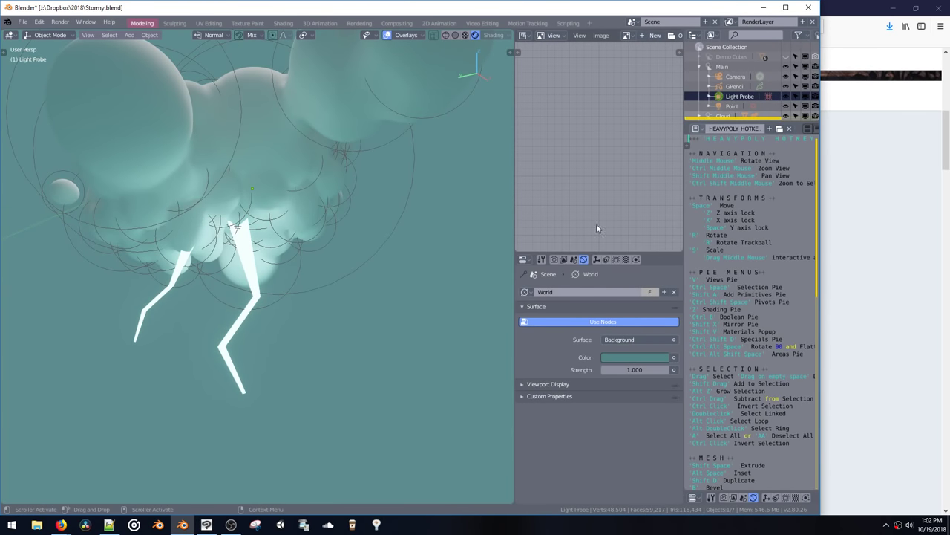
# Step: Expand the Indirect Lighting render settings and free the lighting cache
pyautogui.click(616, 259)
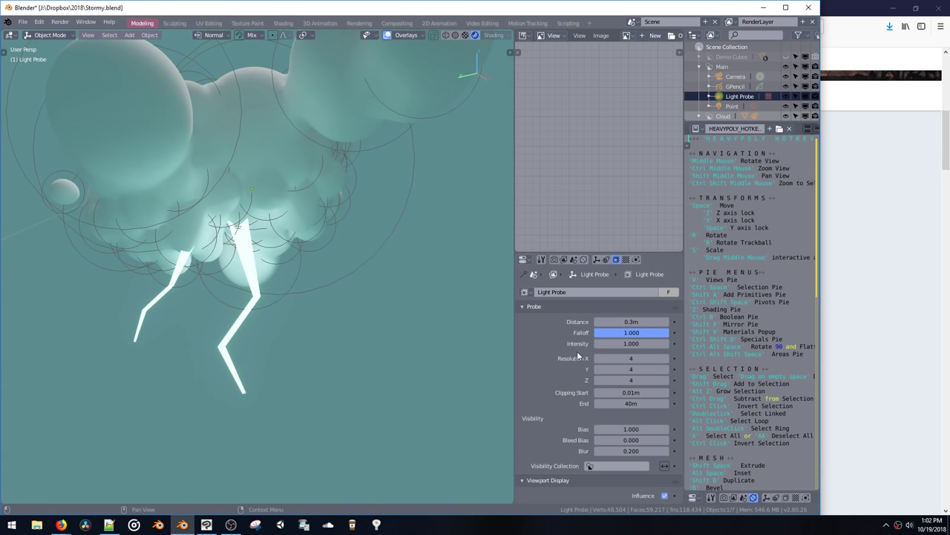
pyautogui.scroll(-1, 557, 379)
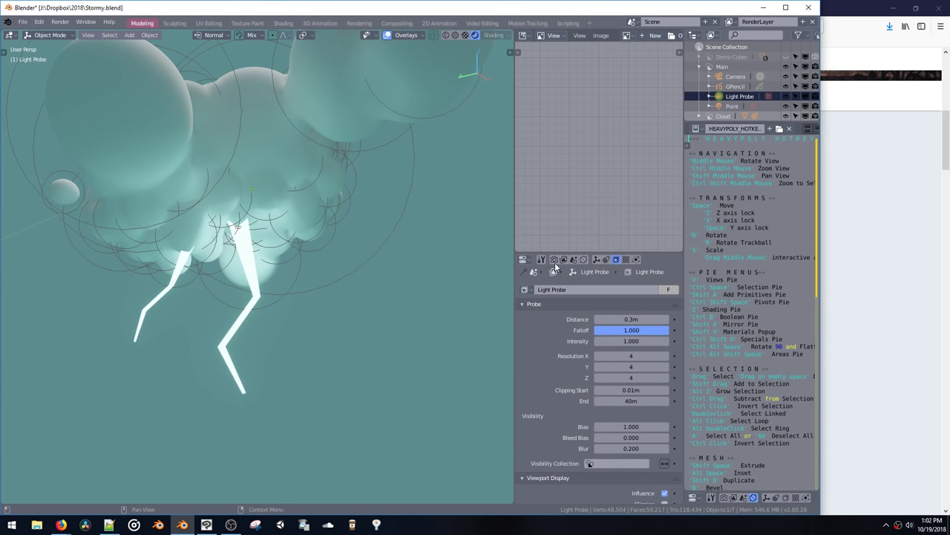
pyautogui.click(554, 259)
pyautogui.scroll(-2, 556, 307)
pyautogui.scroll(2, 556, 334)
pyautogui.click(523, 341)
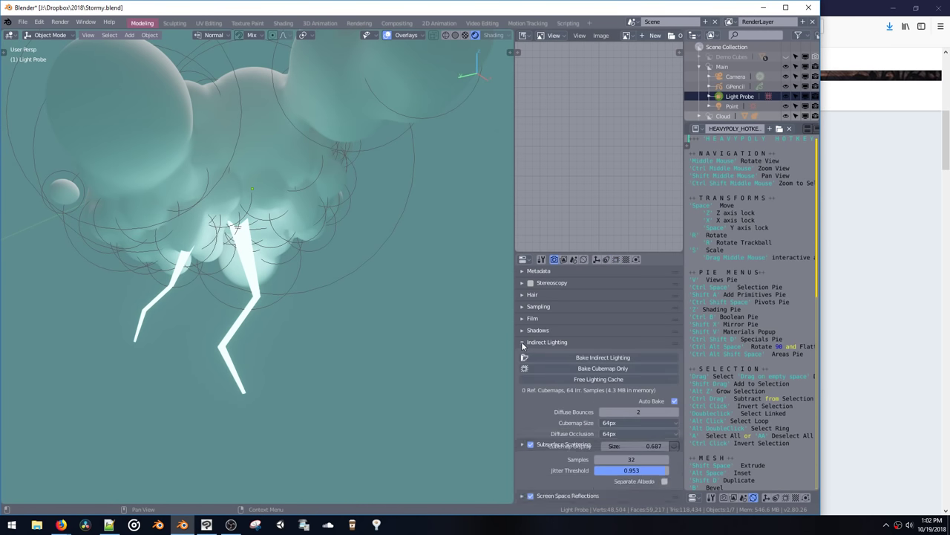
pyautogui.scroll(-1, 566, 386)
pyautogui.click(570, 361)
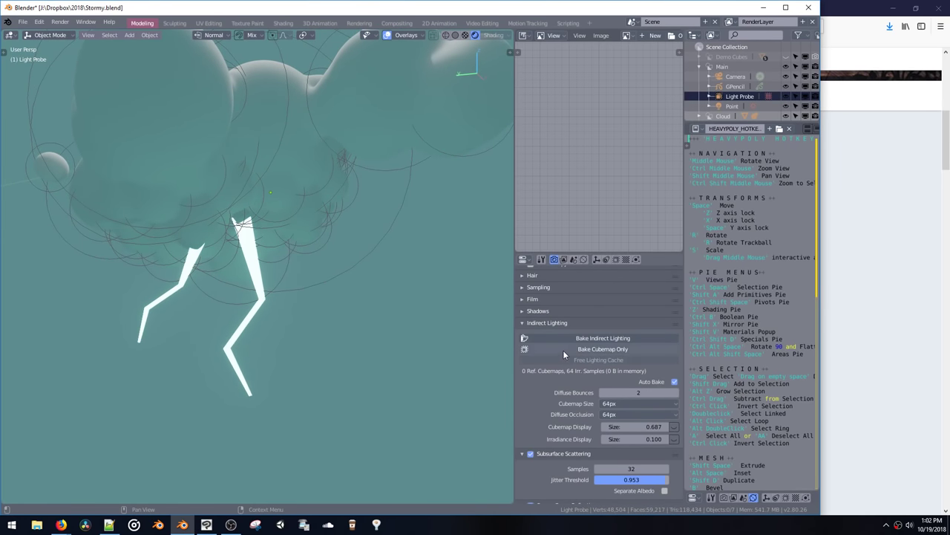
# Step: Bake the lighting from the emptied cache and inspect the cloud from another angle
pyautogui.press('z')
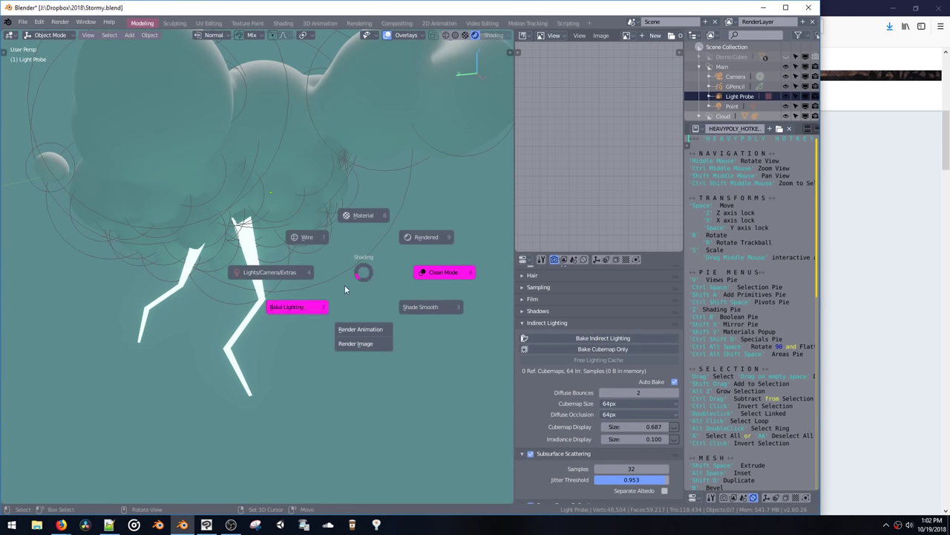
pyautogui.click(318, 306)
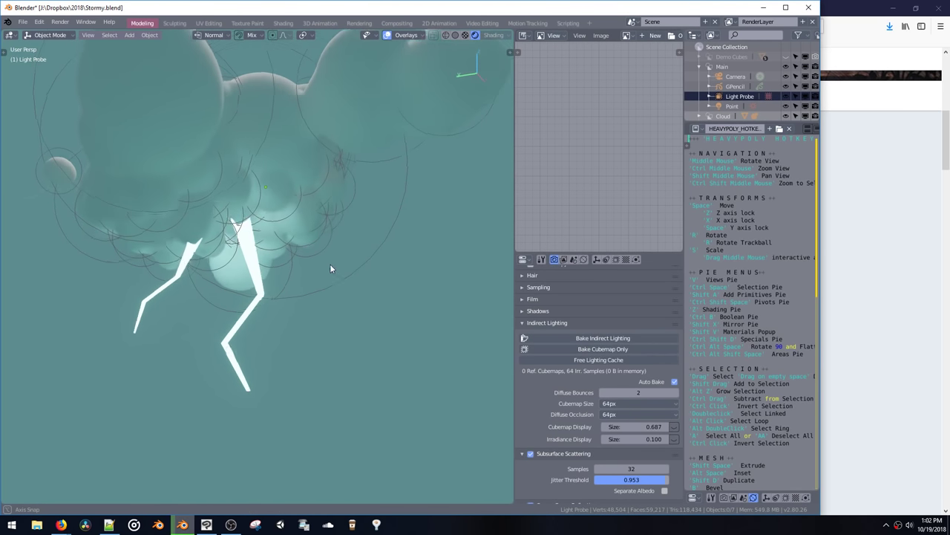
pyautogui.moveTo(330, 269); pyautogui.dragTo(427, 262, button='middle')
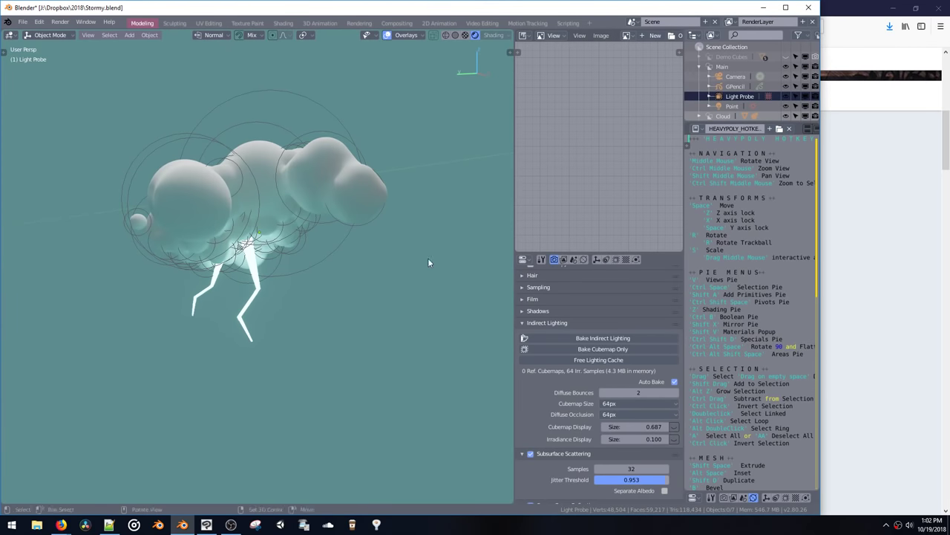
# Step: Set the World background color to black
pyautogui.click(584, 259)
pyautogui.click(624, 357)
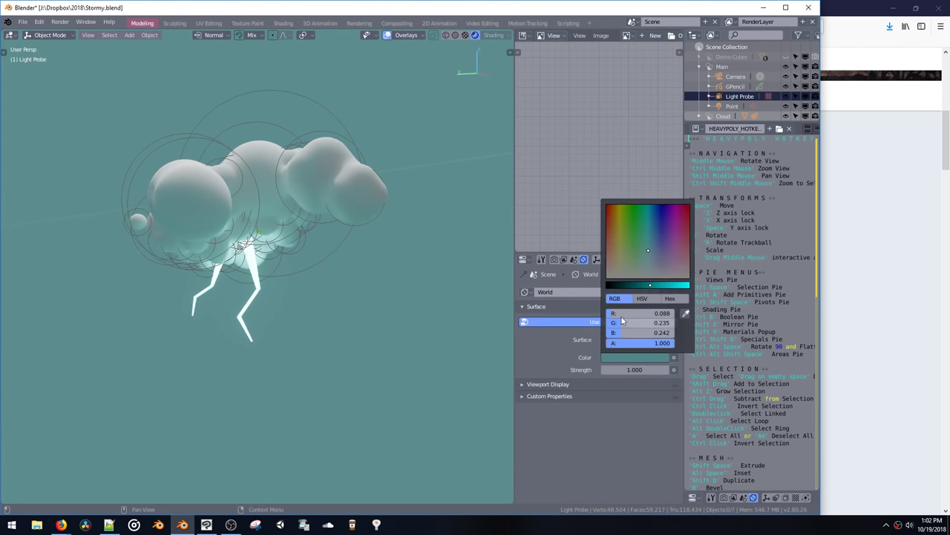
pyautogui.moveTo(634, 285); pyautogui.dragTo(608, 287)
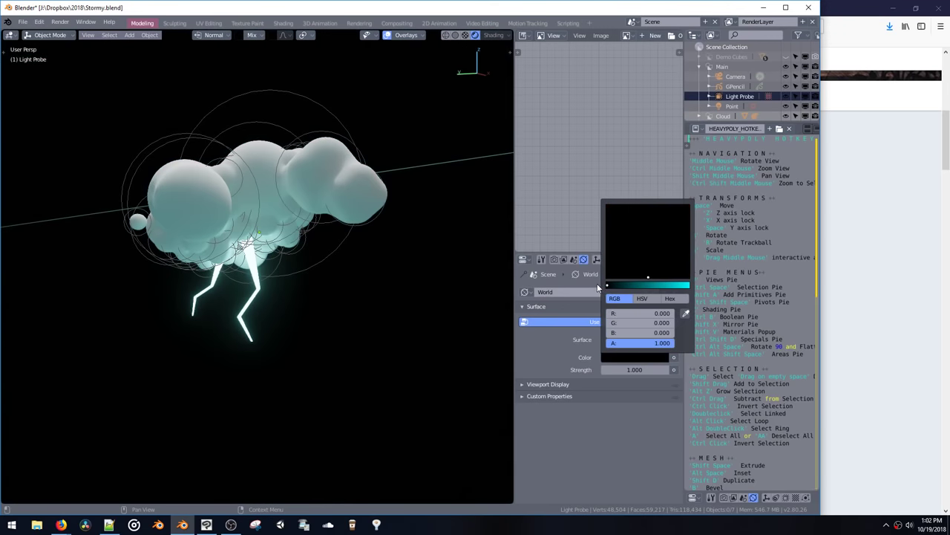
# Step: Rebake the lighting against the black world and hide the viewport overlays
pyautogui.press('z')
pyautogui.click(263, 270)
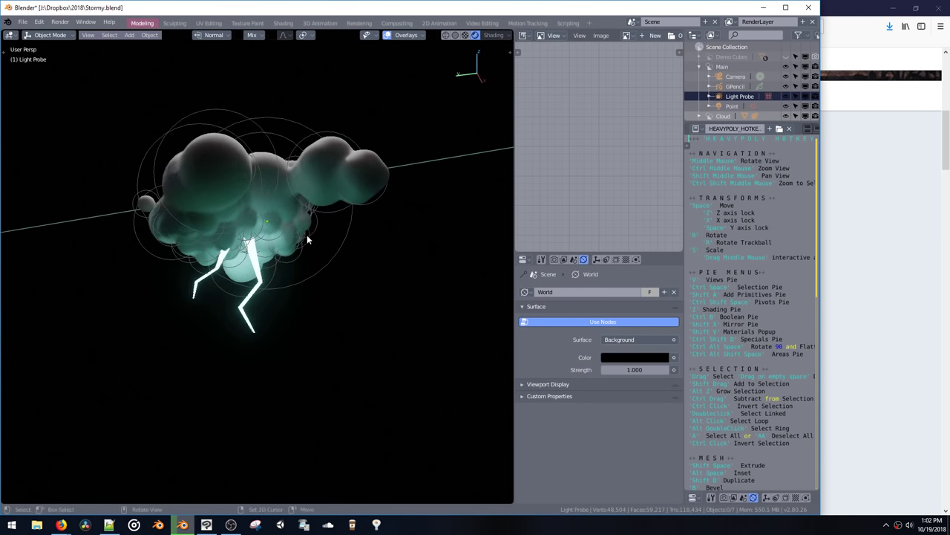
pyautogui.moveTo(307, 237); pyautogui.dragTo(435, 245, button='middle')
pyautogui.hotkey('alt', 'shift', 'z')
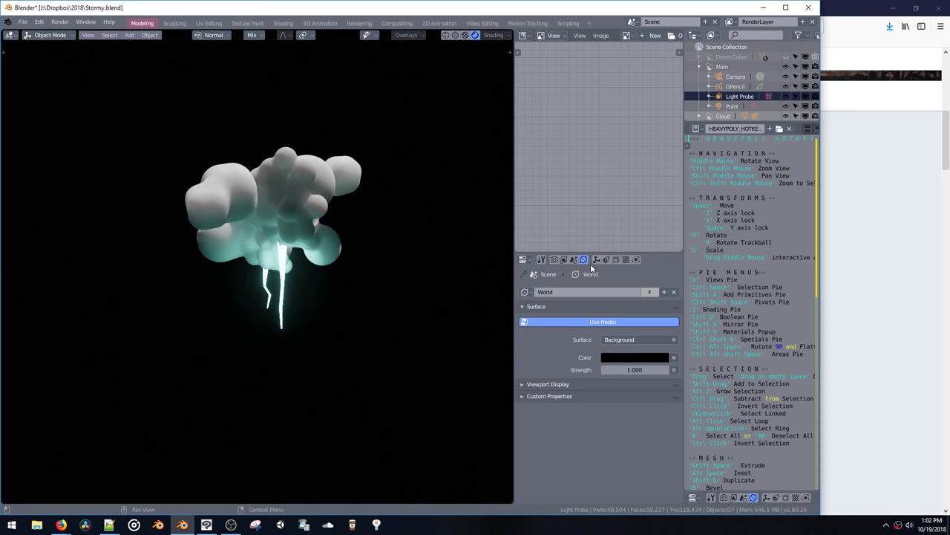
# Step: Try moving the Hemi light to test its effect on the cloud
pyautogui.click(719, 105)
pyautogui.scroll(-1, 720, 104)
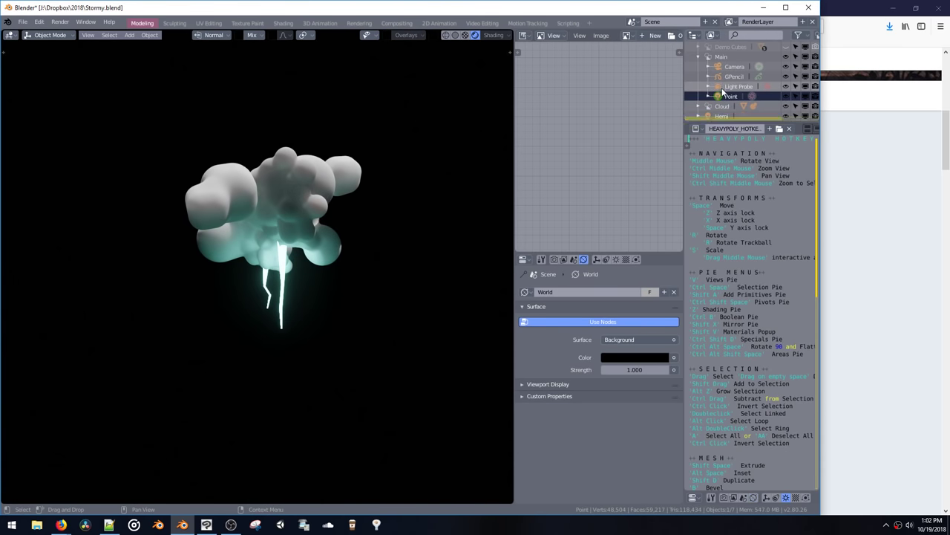
pyautogui.click(722, 116)
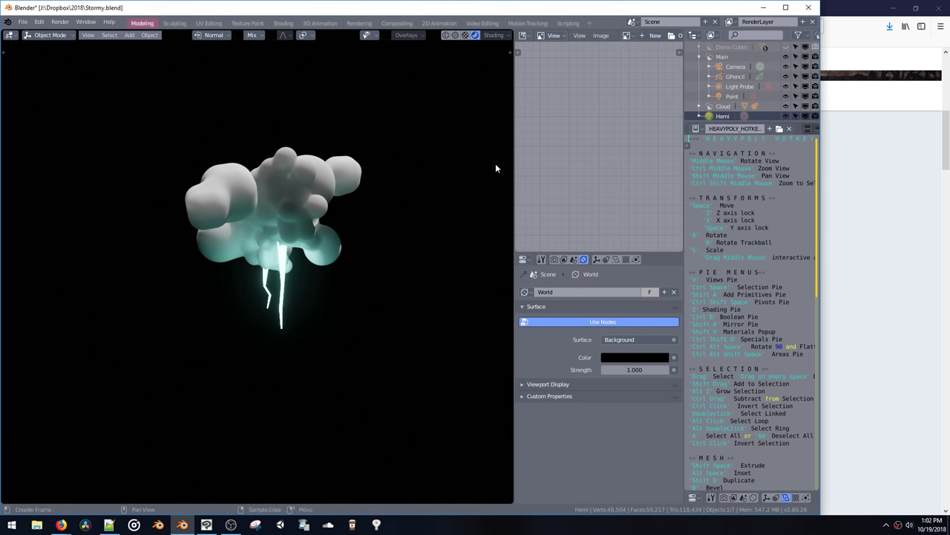
pyautogui.press('g')
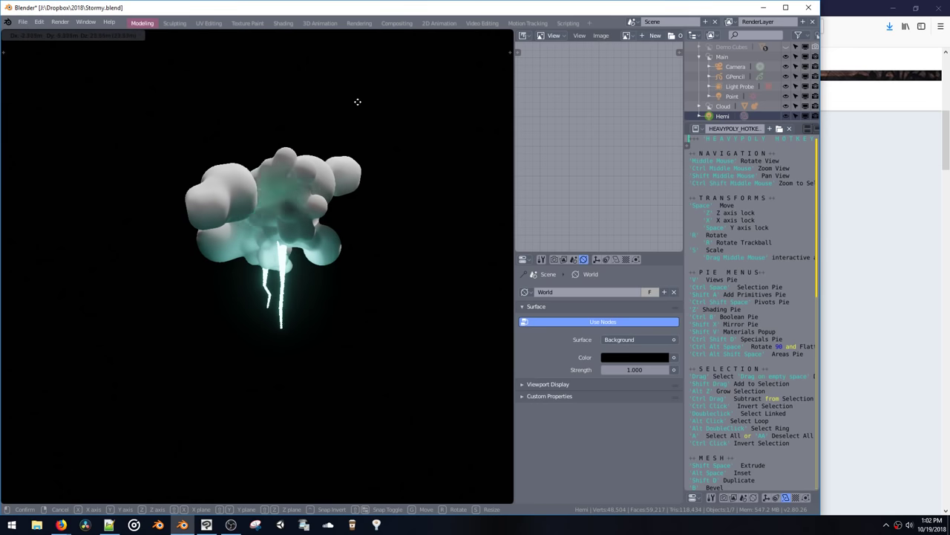
pyautogui.click(375, 185)
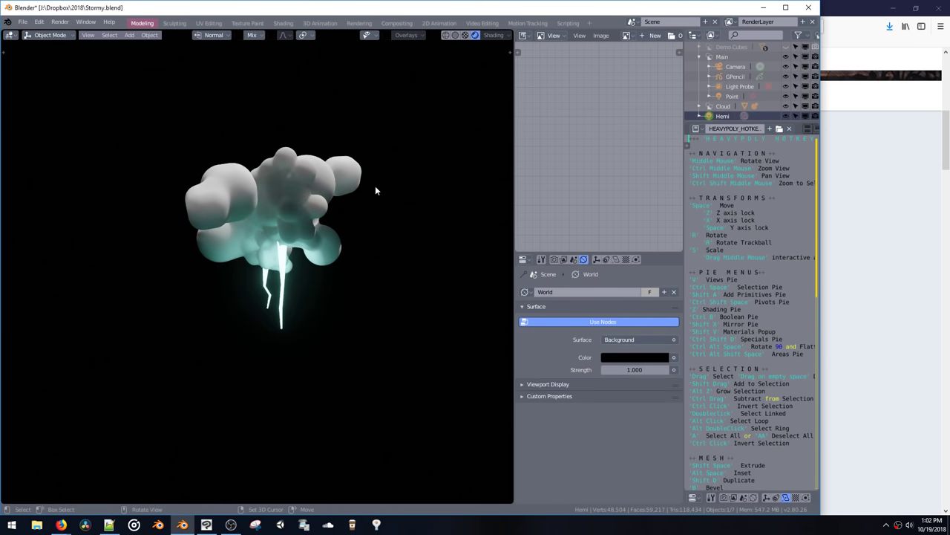
# Step: Select the existing Point light, test its position, and set its color to pale blue, about R 0.48, G 0.73, B 1.0
pyautogui.click(727, 98)
pyautogui.press('g')
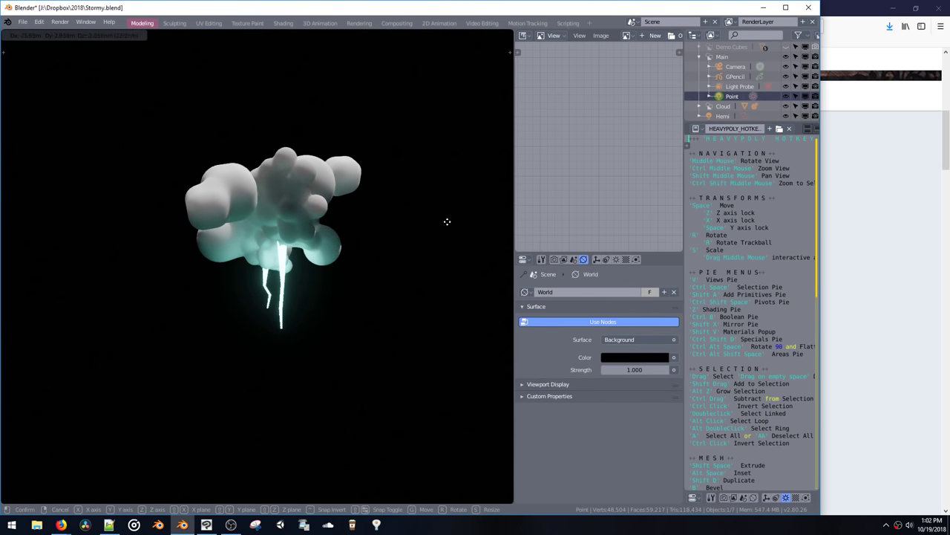
pyautogui.click(364, 182)
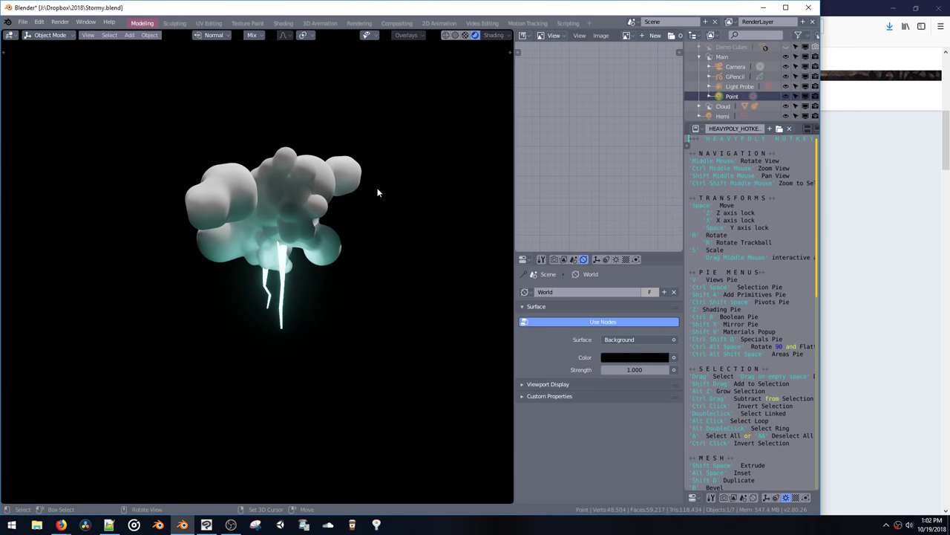
pyautogui.click(616, 260)
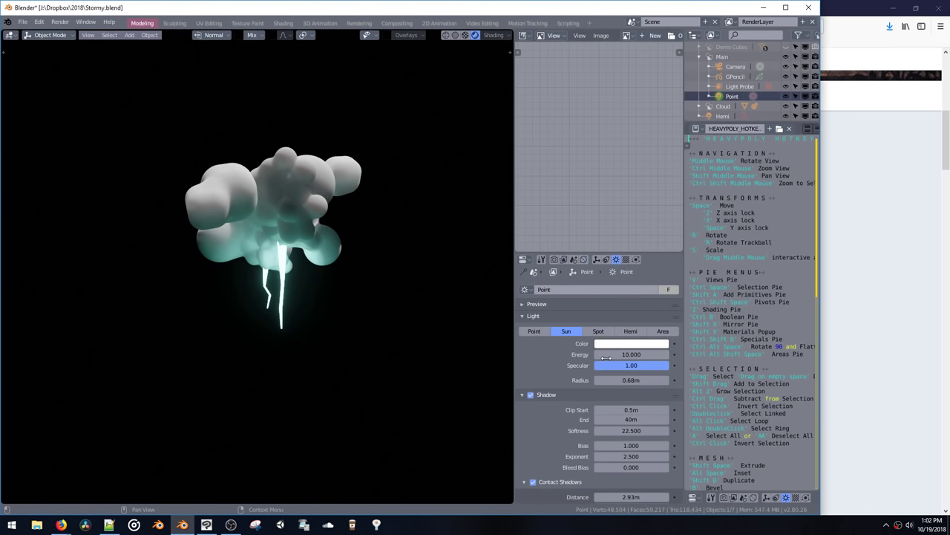
pyautogui.click(611, 344)
pyautogui.moveTo(614, 236); pyautogui.dragTo(648, 262)
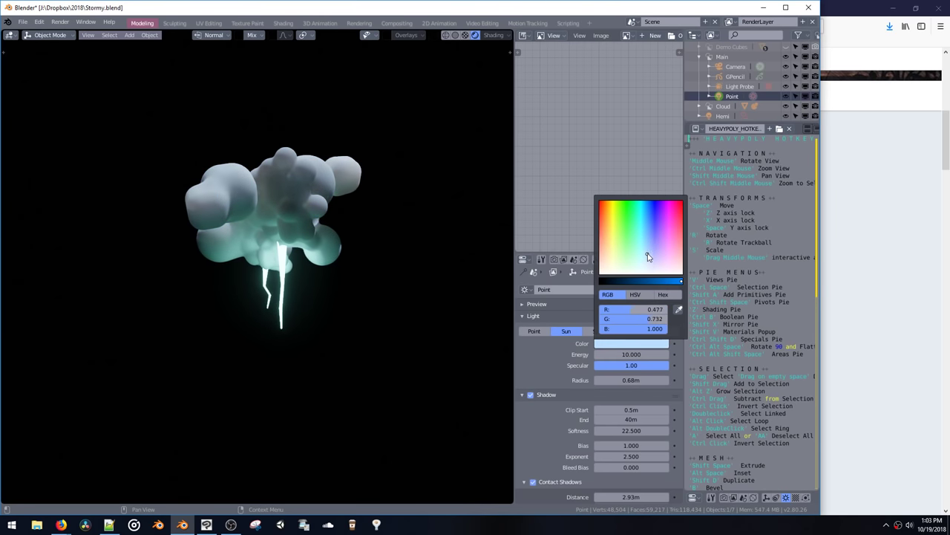
# Step: Rebake the lighting with the pale blue light and check the cloud from several sides
pyautogui.moveTo(364, 190)
pyautogui.mouseDown(button='middle')
pyautogui.moveTo(302, 144)
pyautogui.moveTo(218, 212)
pyautogui.moveTo(168, 201)
pyautogui.moveTo(197, 213)
pyautogui.moveTo(158, 169)
pyautogui.moveTo(252, 171)
pyautogui.mouseUp(button='middle')
pyautogui.press('z')
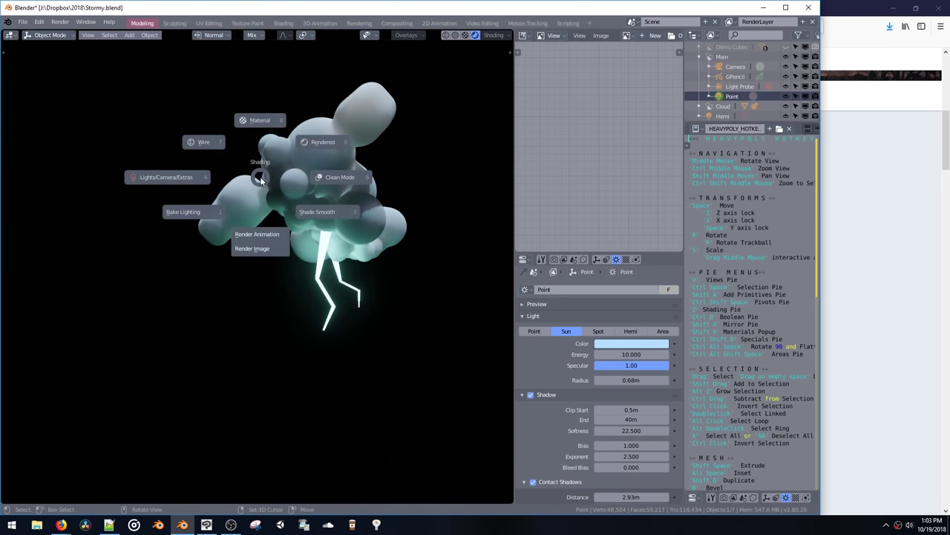
pyautogui.click(306, 214)
pyautogui.press('z')
pyautogui.click(234, 222)
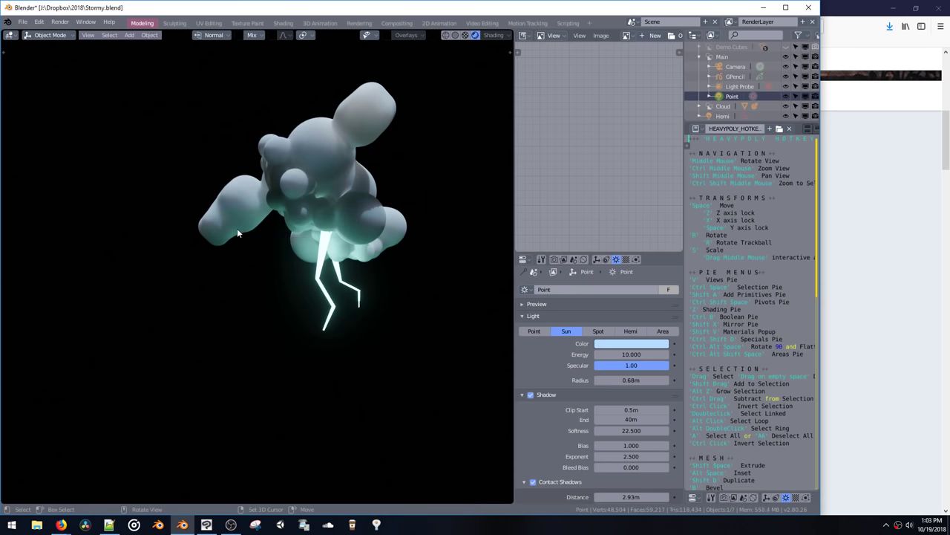
pyautogui.moveTo(286, 187); pyautogui.dragTo(336, 211, button='middle')
# Step: Add a new point light and move it near the cloud
pyautogui.hotkey('shift', 'a')
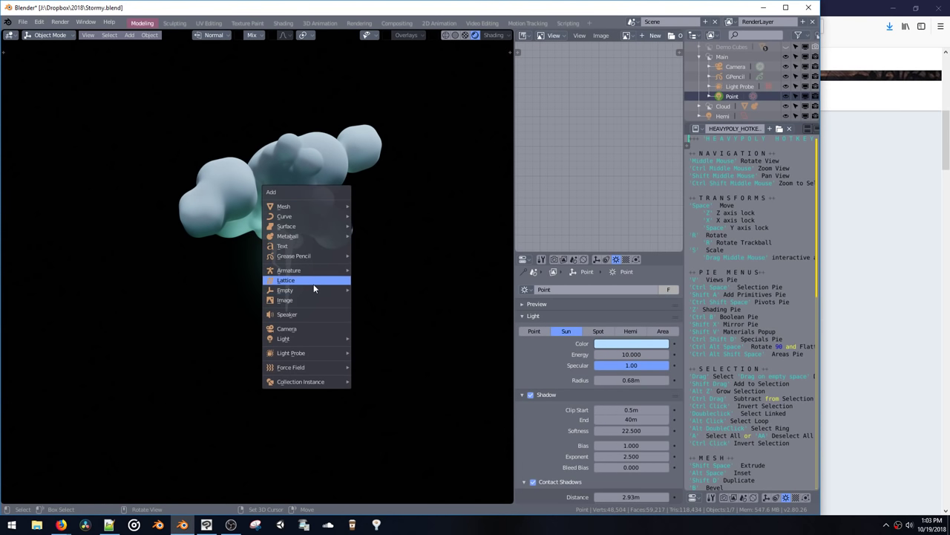
pyautogui.moveTo(308, 339)
pyautogui.click(369, 338)
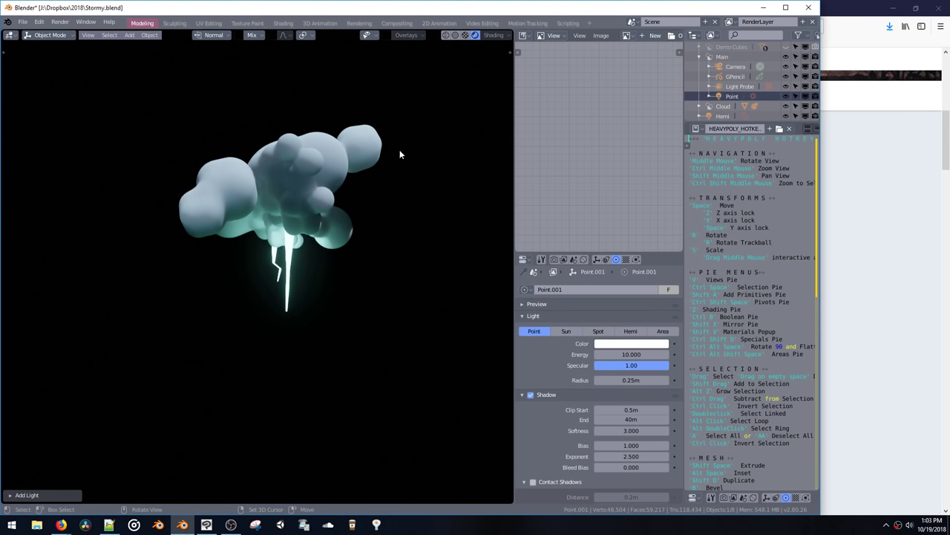
pyautogui.press('g')
pyautogui.click(349, 198)
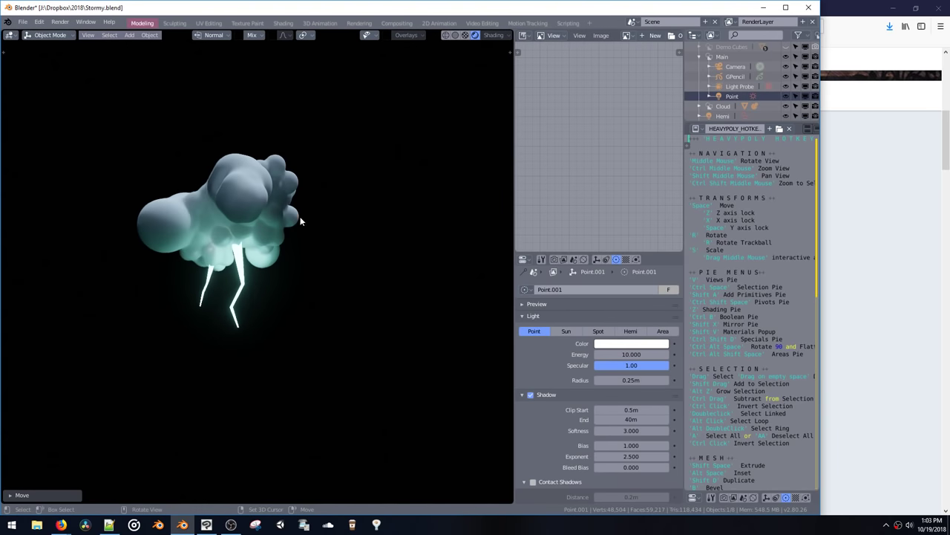
# Step: Move the new point light near the cloud and shift it along the Z axis to test different heights
pyautogui.press('space')
pyautogui.click(328, 210)
pyautogui.moveTo(329, 210); pyautogui.dragTo(346, 221, button='middle')
pyautogui.press('space')
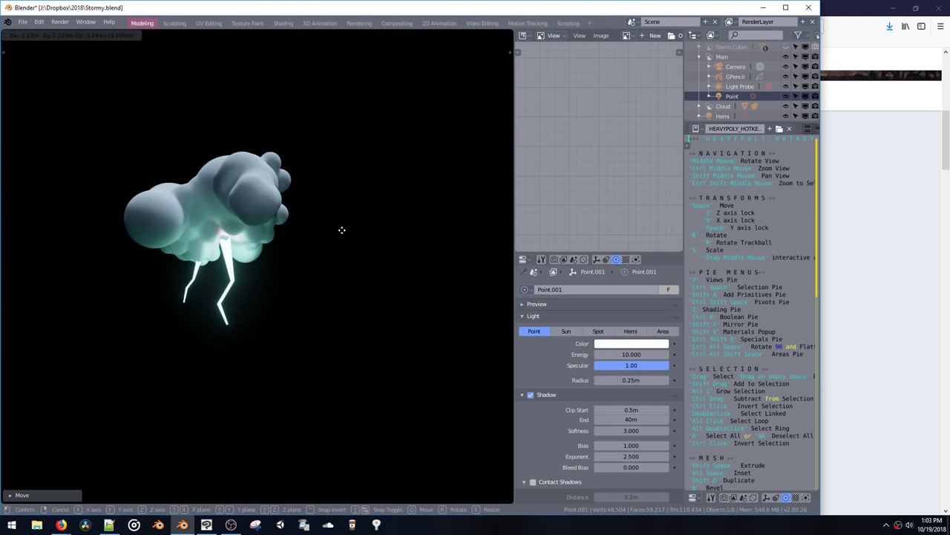
pyautogui.press('z')
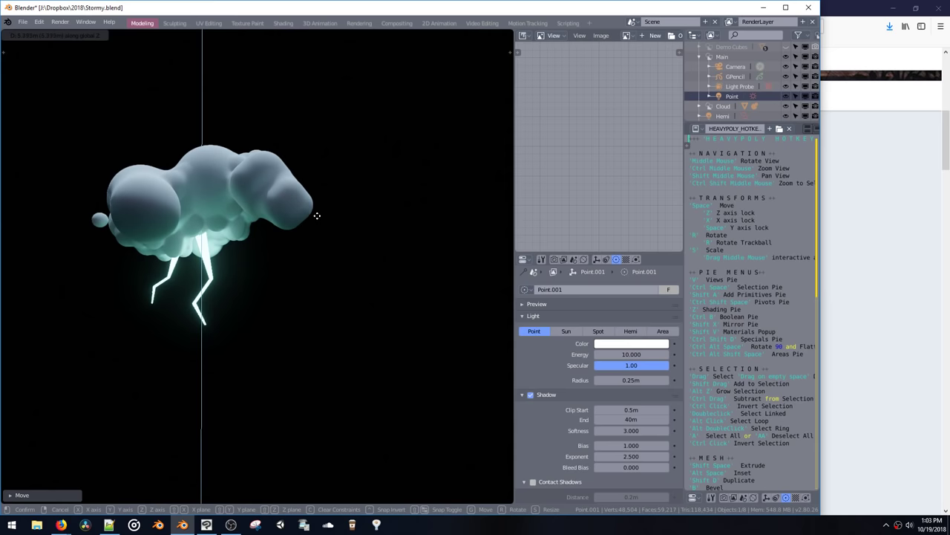
pyautogui.click(315, 212)
pyautogui.press('g')
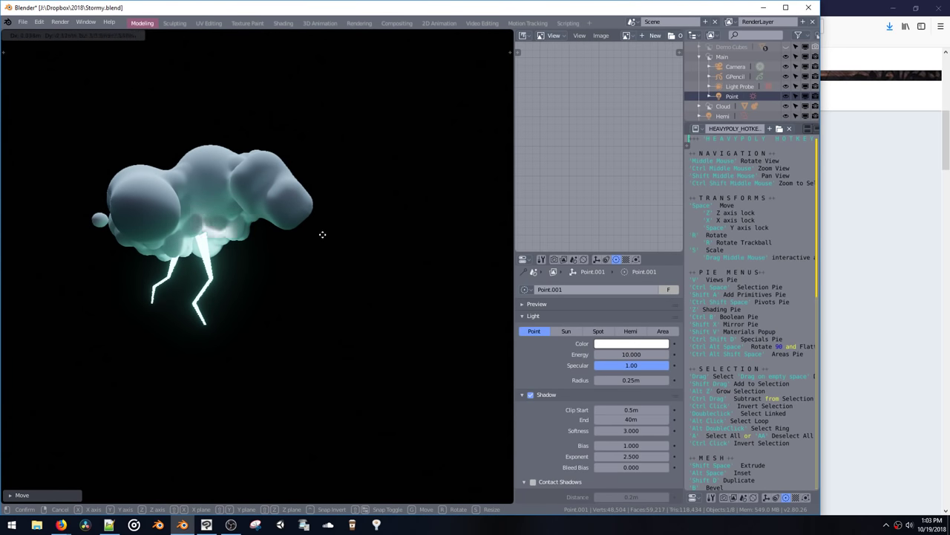
pyautogui.press('z')
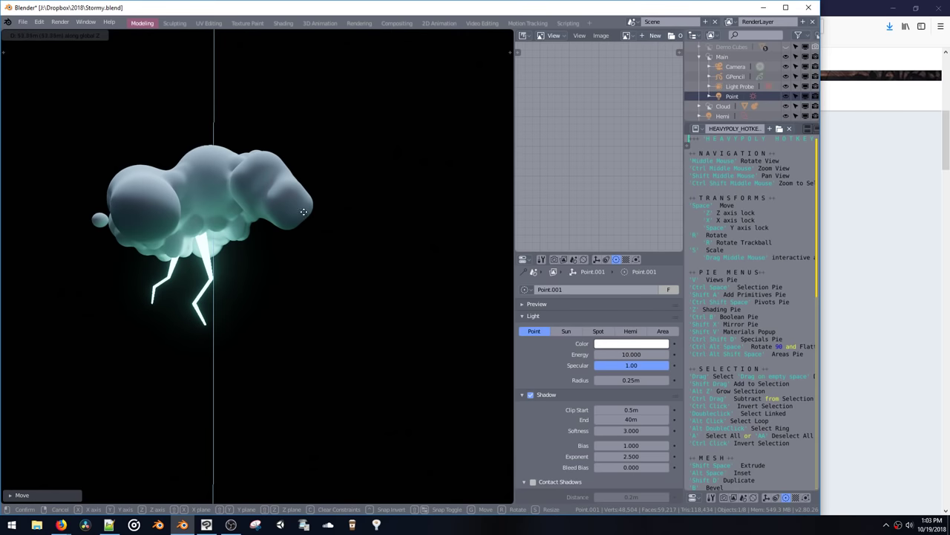
pyautogui.click(314, 301)
pyautogui.press('z')
pyautogui.click(413, 245)
# Step: Bring the point light in under the cloud and adjust its height along Z with the overlays shown
pyautogui.moveTo(397, 241); pyautogui.dragTo(337, 212, button='middle')
pyautogui.press('space')
pyautogui.moveTo(326, 333); pyautogui.dragTo(358, 212, button='middle')
pyautogui.click(336, 238)
pyautogui.press('space')
pyautogui.press('z')
pyautogui.click(326, 325)
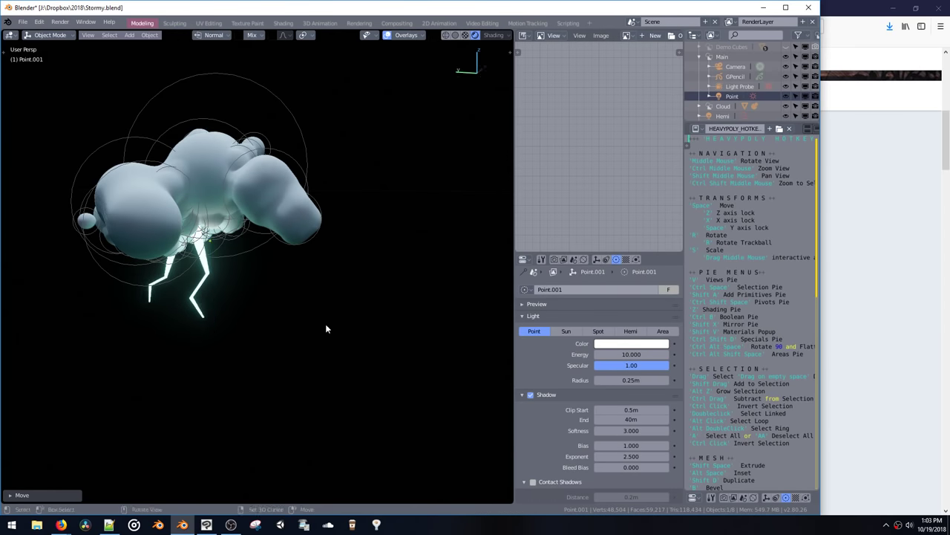
# Step: Place the point light where the larger lightning bolt meets the underside of the cloud
pyautogui.moveTo(326, 325); pyautogui.dragTo(236, 284, button='middle')
pyautogui.press('space')
pyautogui.click(309, 278)
pyautogui.press('space')
pyautogui.click(383, 258)
pyautogui.keyDown('ctrl'); pyautogui.keyDown('shift'); pyautogui.middleClick(273, 260); pyautogui.keyUp('shift'); pyautogui.keyUp('ctrl')
pyautogui.press('space')
pyautogui.press('space')
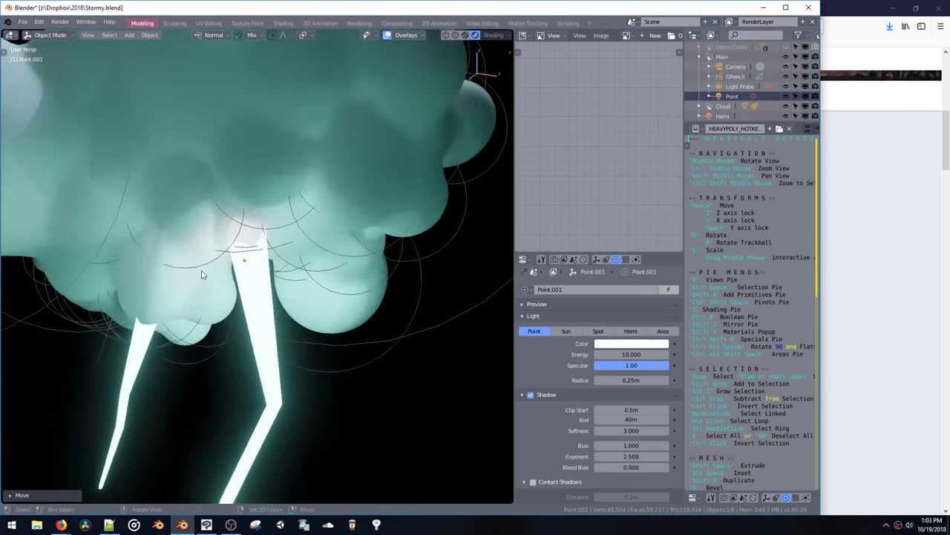
pyautogui.click(186, 255)
pyautogui.moveTo(186, 255); pyautogui.dragTo(278, 178, button='middle')
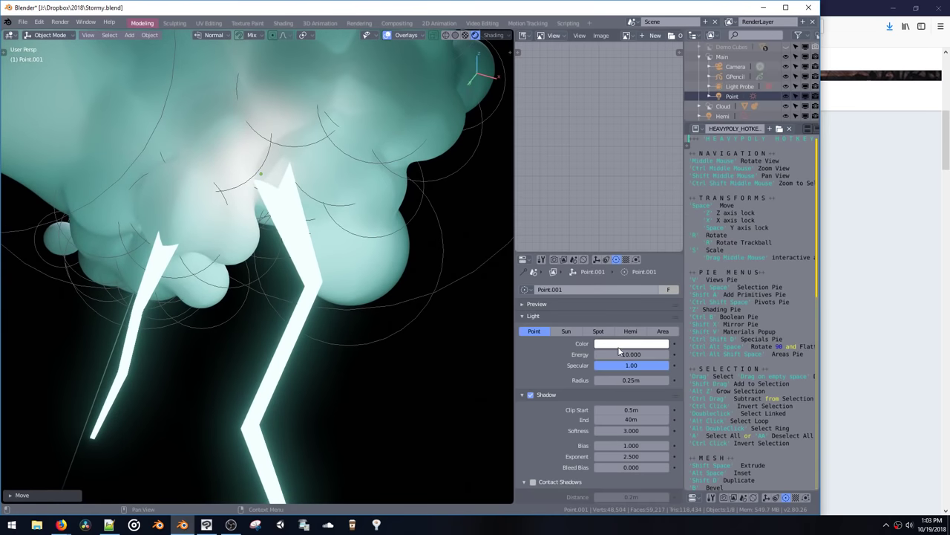
# Step: Set the point light's color to a pale teal sampled from the lit cloud and its energy to 30
pyautogui.click(617, 344)
pyautogui.click(679, 306)
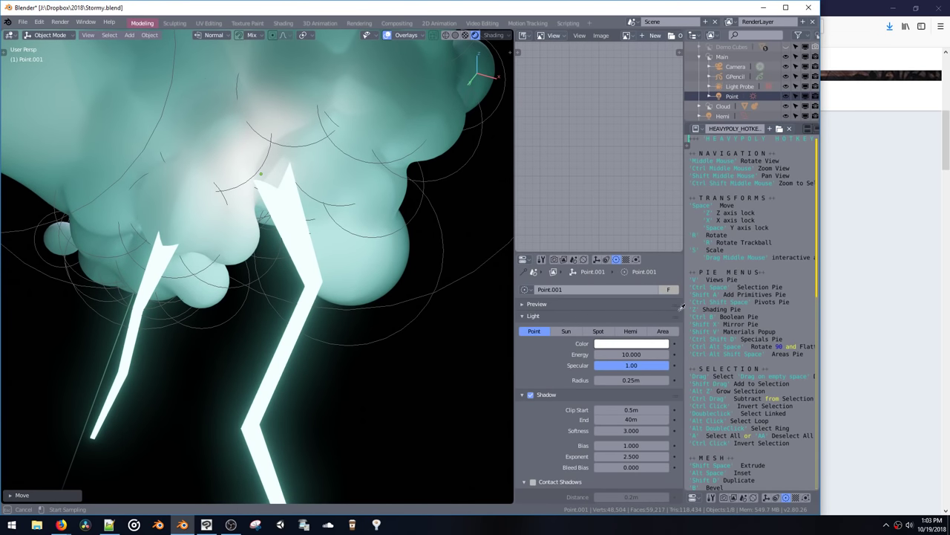
pyautogui.click(335, 245)
pyautogui.moveTo(334, 245); pyautogui.dragTo(319, 247, button='middle')
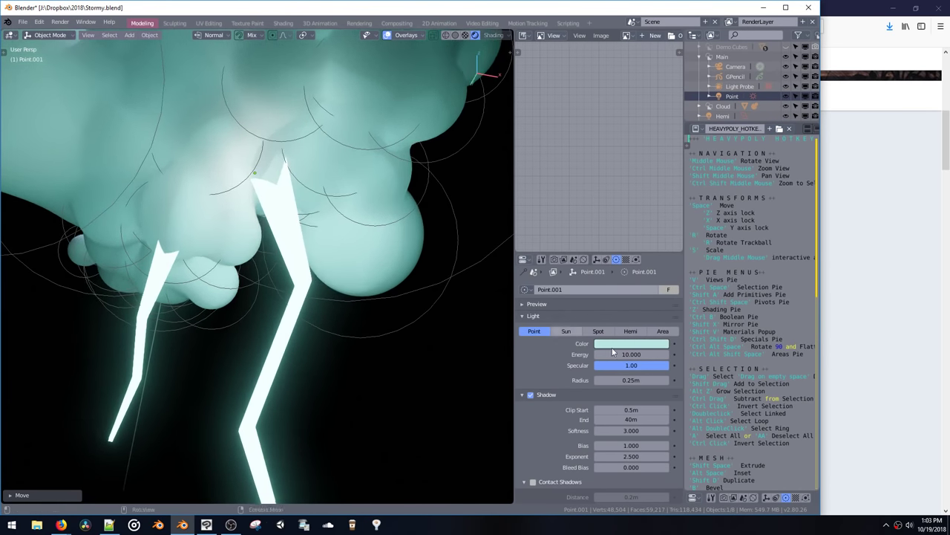
pyautogui.moveTo(717, 353); pyautogui.dragTo(719, 353)
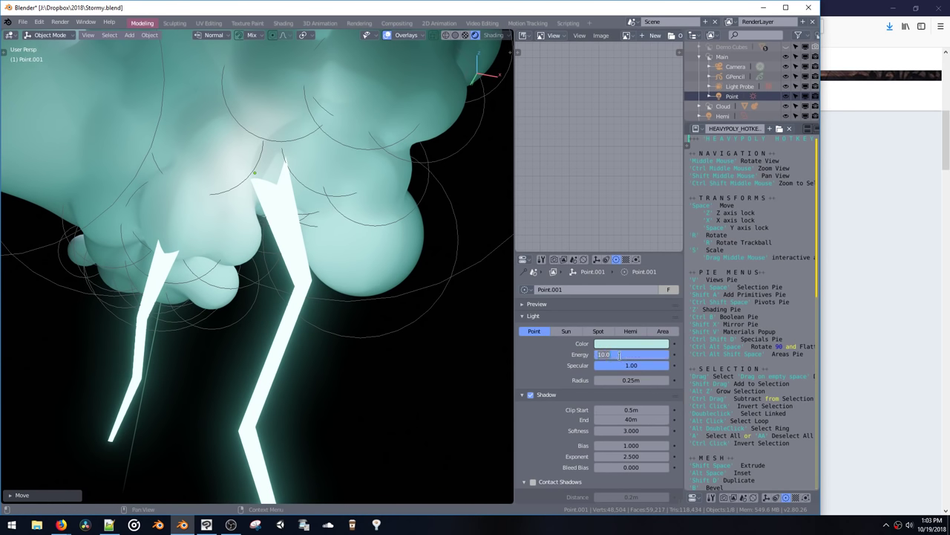
pyautogui.press('Return')
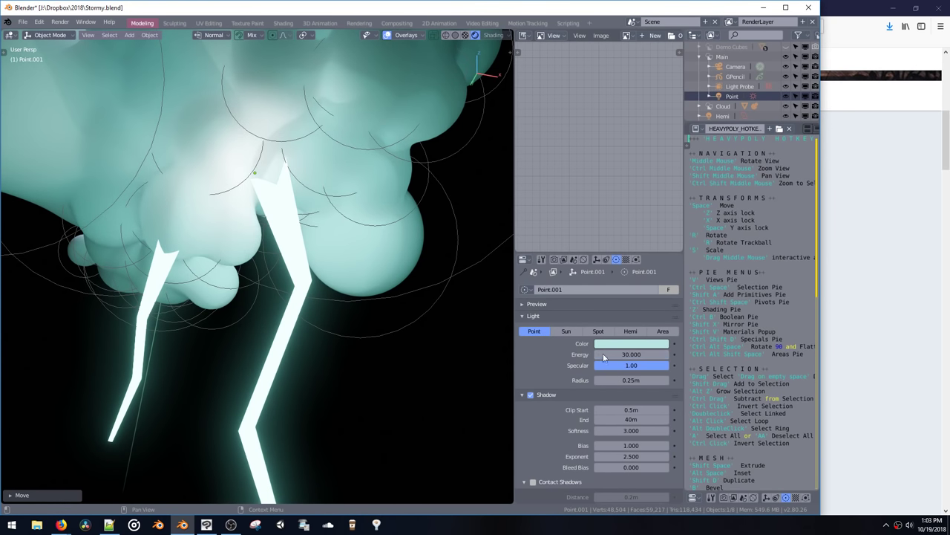
# Step: Hide the overlays and compare the whole cloud with the point light's Shadow option off and on
pyautogui.scroll(-4, 305, 352)
pyautogui.moveTo(306, 352); pyautogui.dragTo(393, 251, button='middle')
pyautogui.hotkey('shift', 'alt', 'z')
pyautogui.click(530, 395)
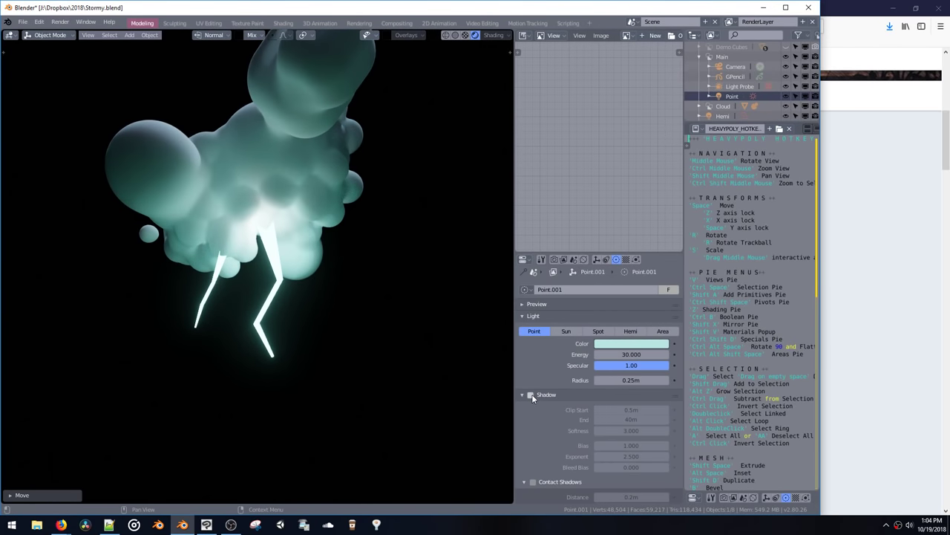
pyautogui.click(533, 396)
pyautogui.click(533, 396)
pyautogui.click(533, 396)
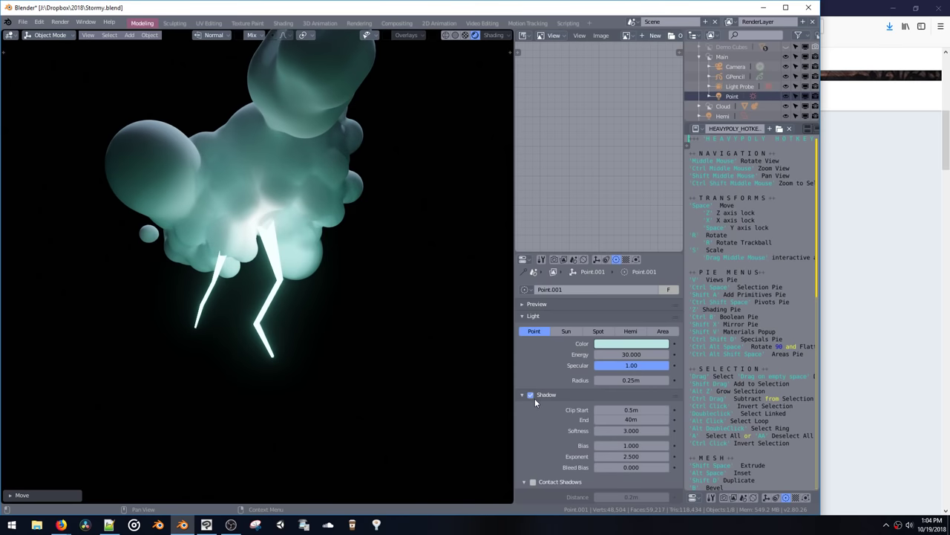
# Step: Orbit the cloud and compare the point light's Contact Shadows and Shadow options on and off
pyautogui.moveTo(457, 341); pyautogui.dragTo(401, 327, button='middle')
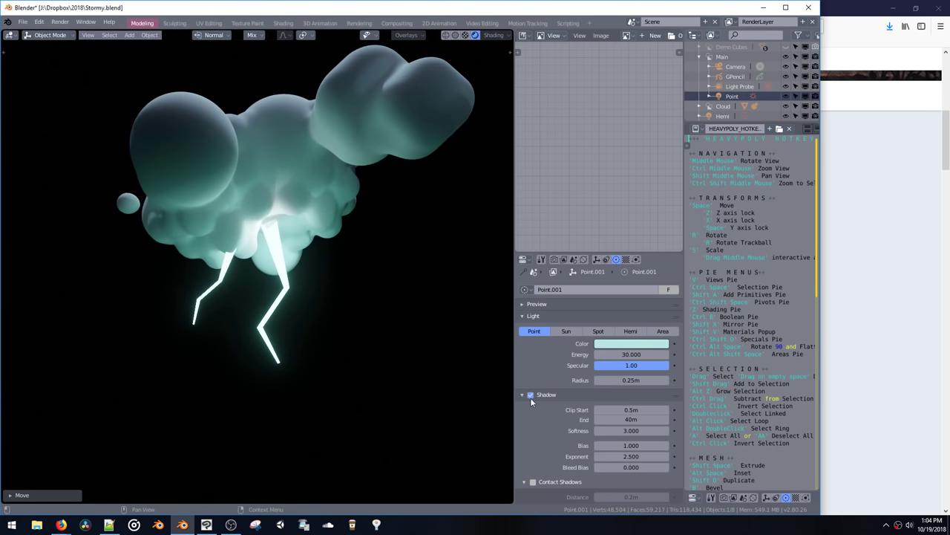
pyautogui.click(533, 482)
pyautogui.click(533, 482)
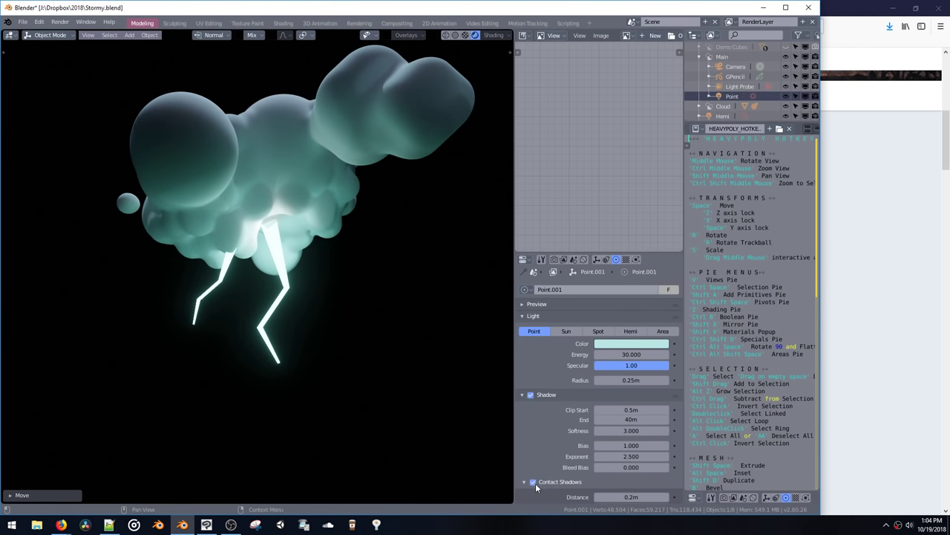
pyautogui.click(533, 482)
pyautogui.click(532, 394)
pyautogui.click(532, 395)
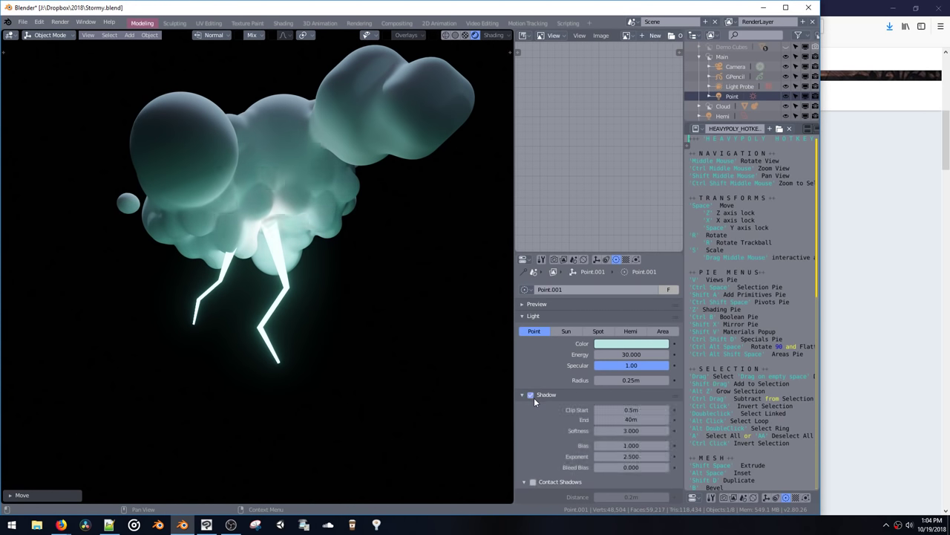
pyautogui.click(532, 394)
# Step: View the cloud from below and compare it with and without the point light's shadows
pyautogui.moveTo(451, 326); pyautogui.dragTo(449, 289, button='middle')
pyautogui.click(524, 395)
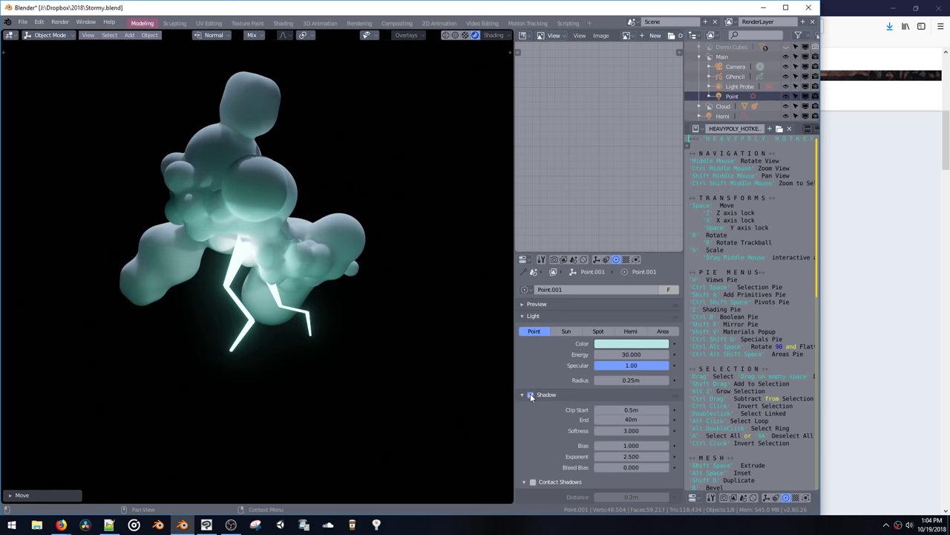
pyautogui.click(527, 396)
pyautogui.click(527, 397)
pyautogui.click(528, 397)
pyautogui.click(529, 398)
pyautogui.click(530, 394)
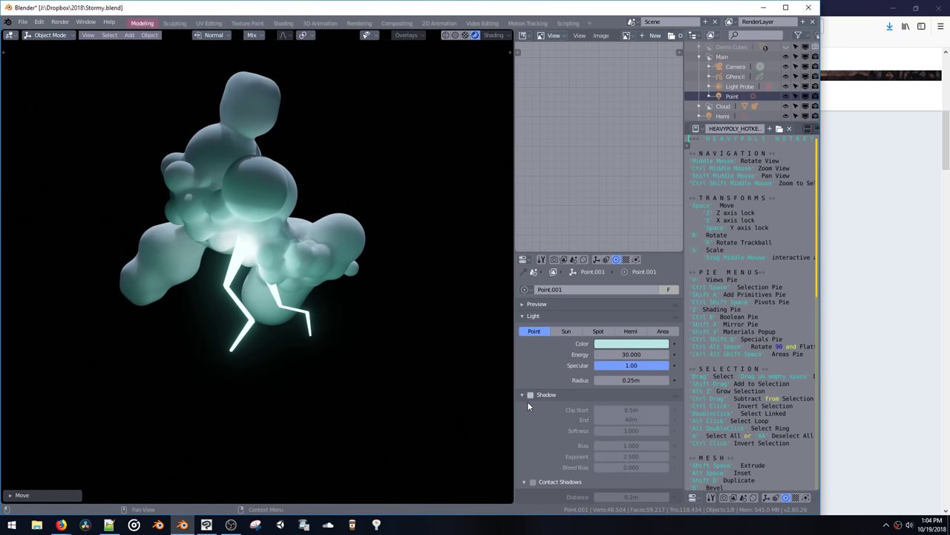
pyautogui.click(530, 395)
pyautogui.click(530, 395)
pyautogui.moveTo(461, 342); pyautogui.dragTo(318, 214, button='middle')
pyautogui.click(303, 226)
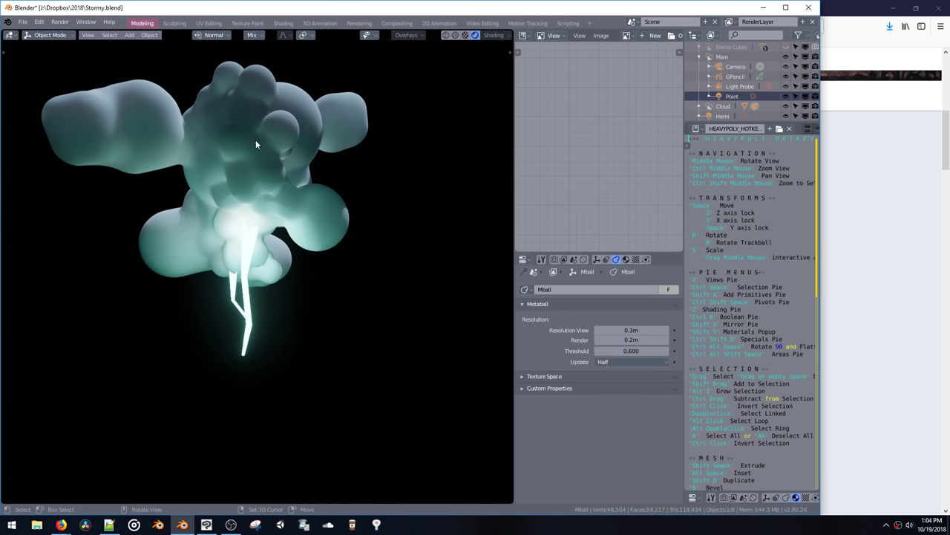
pyautogui.press('x')
pyautogui.click(117, 162)
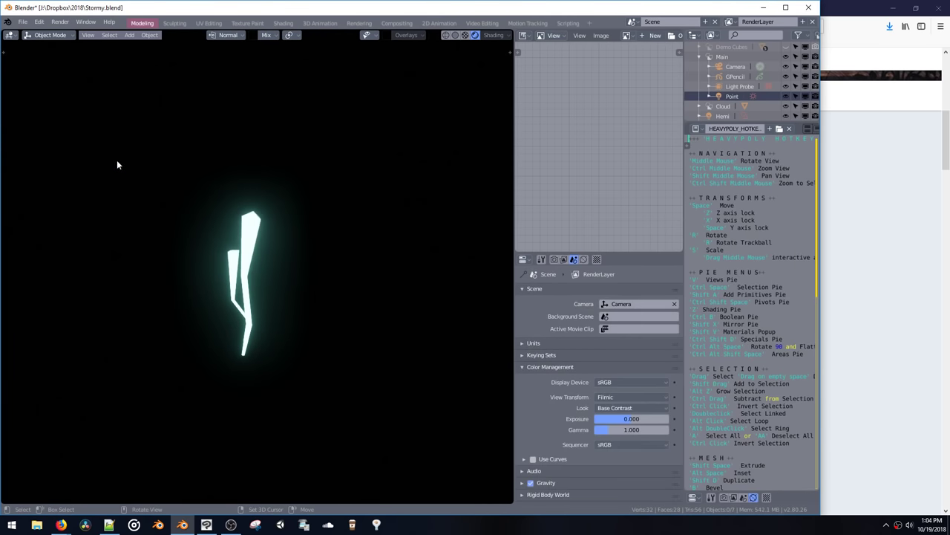
pyautogui.hotkey('ctrl', 'z')
# Step: In the cloud's Edit Mode, scale down the outlying cube-type metaball lobe and move it in toward the cloud's main body
pyautogui.hotkey('ctrl', 'space')
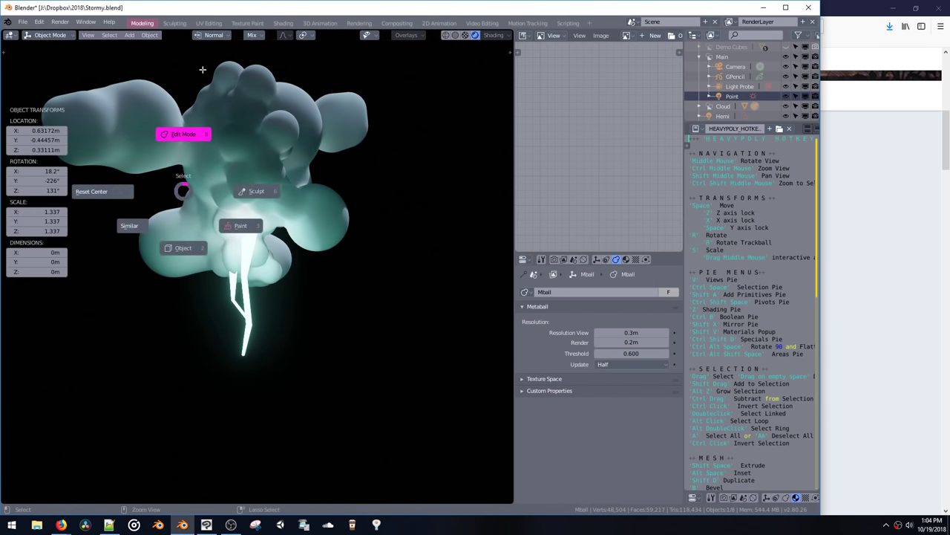
pyautogui.moveTo(60, 96); pyautogui.dragTo(89, 146)
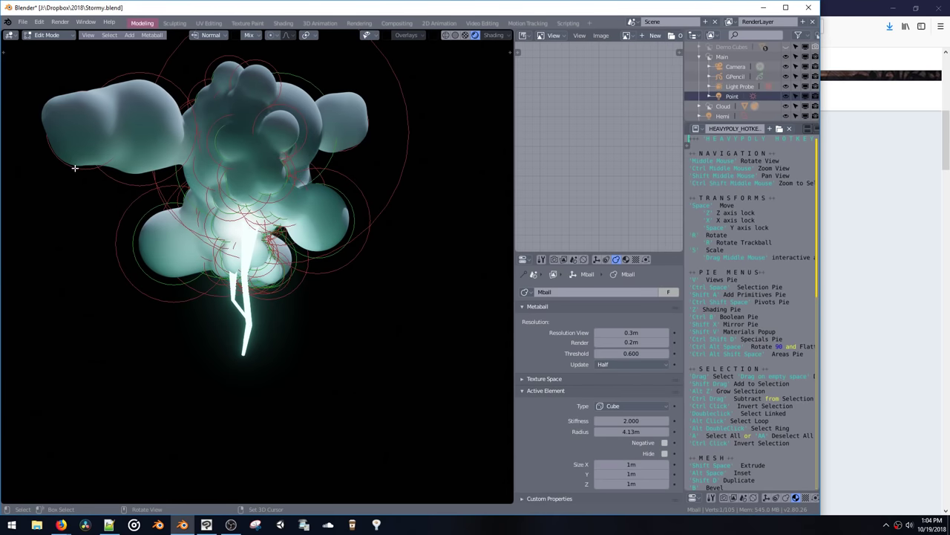
pyautogui.press('s')
pyautogui.click(157, 143)
pyautogui.press('space')
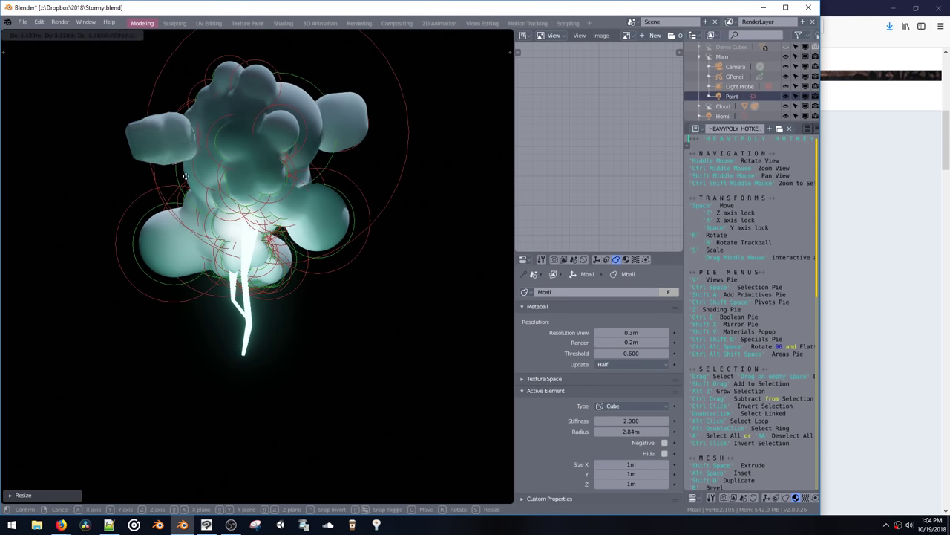
pyautogui.click(208, 152)
# Step: Reposition the protruding metaball lobe and delete the unwanted cube-shaped lobes on both sides of the cloud
pyautogui.moveTo(216, 152); pyautogui.dragTo(342, 285, button='middle')
pyautogui.press('space')
pyautogui.click(173, 169)
pyautogui.press('x')
pyautogui.click(149, 169)
pyautogui.click(353, 143)
pyautogui.press('x')
pyautogui.click(337, 163)
# Step: Leave the cloud's Edit Mode, then select the lightning mesh and smooth it with subdivision
pyautogui.press('Tab')
pyautogui.click(264, 291)
pyautogui.moveTo(264, 292); pyautogui.dragTo(307, 293, button='middle')
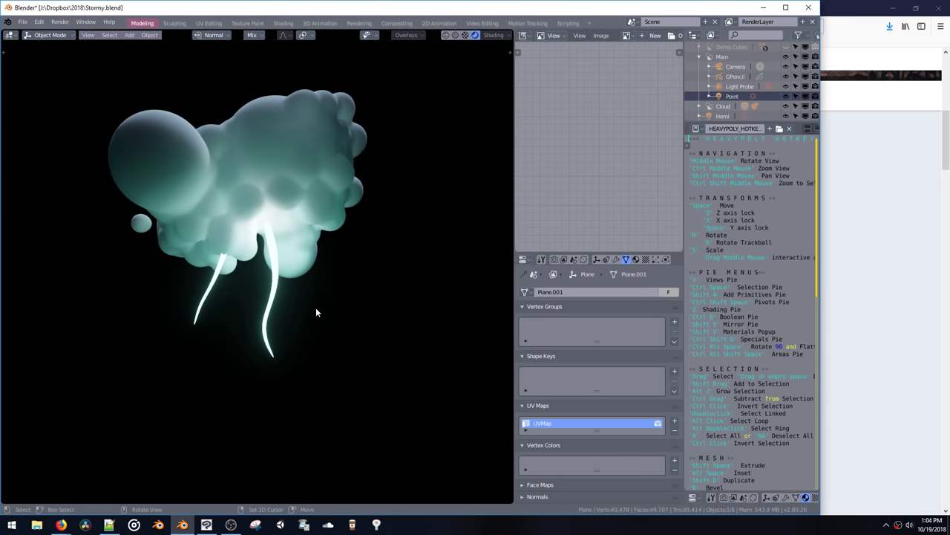
# Step: In the lightning mesh's Edit Mode, crease the edges at the larger bolt's two bends to make them sharp
pyautogui.press('Tab')
pyautogui.press('b')
pyautogui.moveTo(265, 273); pyautogui.dragTo(294, 284)
pyautogui.hotkey('ctrl', 'space')
pyautogui.click(262, 260)
pyautogui.hotkey('shift', 'e')
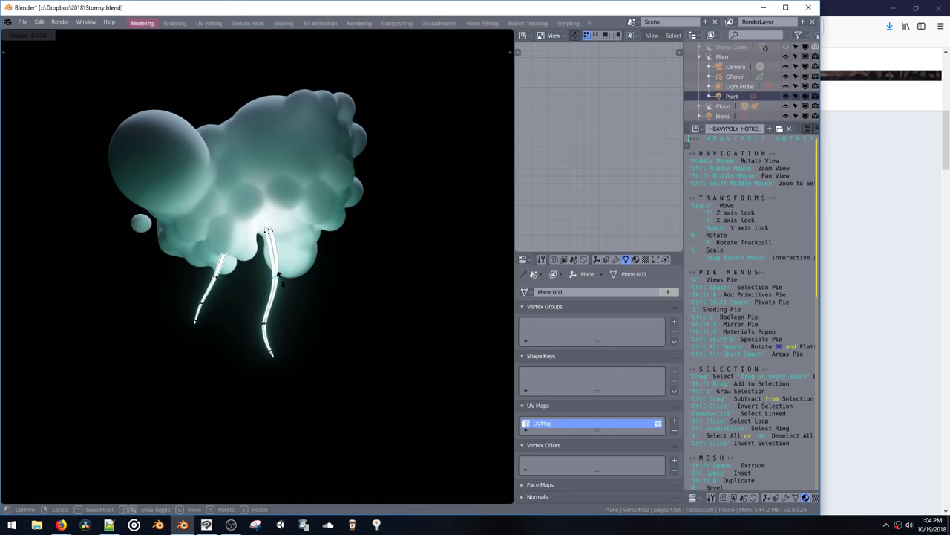
pyautogui.click(286, 277)
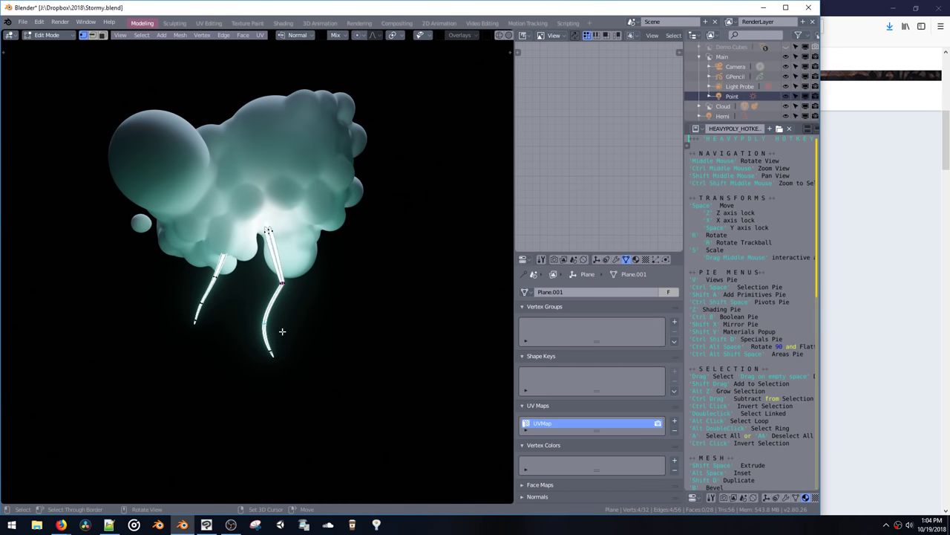
pyautogui.hotkey('shift', 'e')
pyautogui.click(271, 335)
# Step: Crease the edges at the larger bolt's upper end and at the smaller bolt's joints
pyautogui.moveTo(256, 217); pyautogui.dragTo(273, 233)
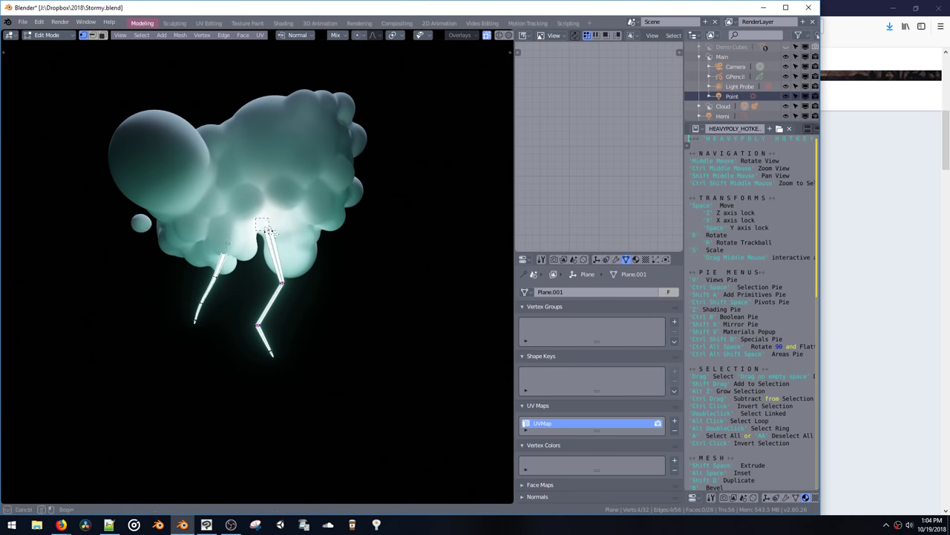
pyautogui.hotkey('shift', 'e')
pyautogui.click(275, 248)
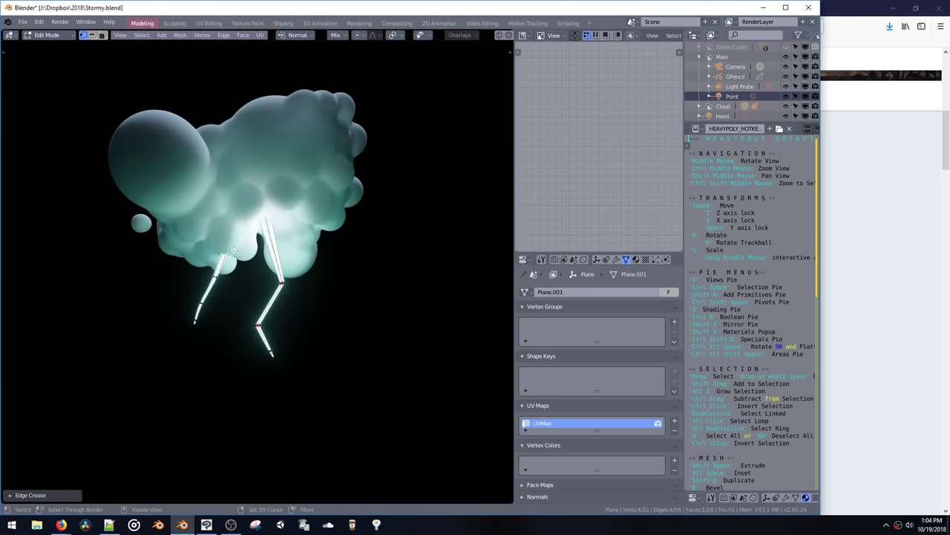
pyautogui.hotkey('shift', 'e')
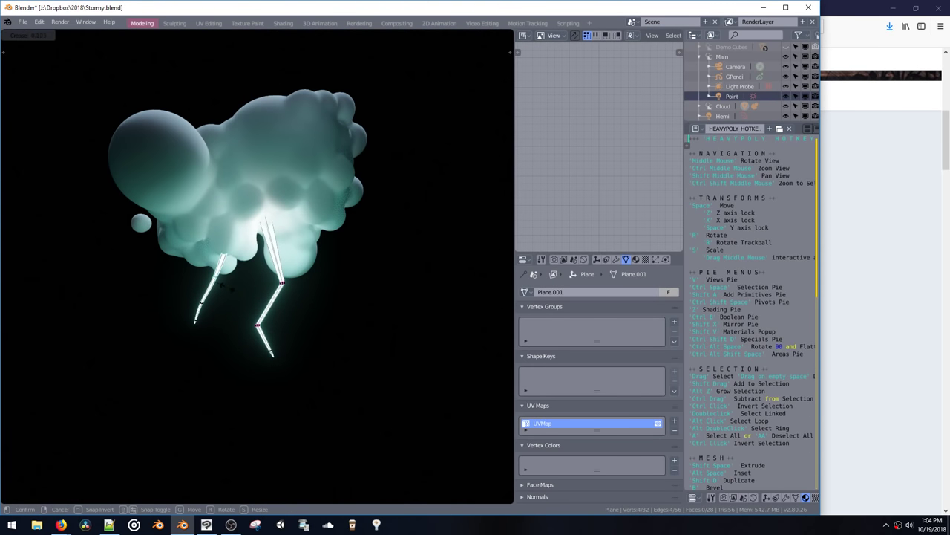
pyautogui.click(221, 281)
pyautogui.hotkey('shift', 'e')
pyautogui.click(209, 306)
# Step: Move the smaller bolt's upper bend outward and scale the upper ends of both bolts
pyautogui.press('g')
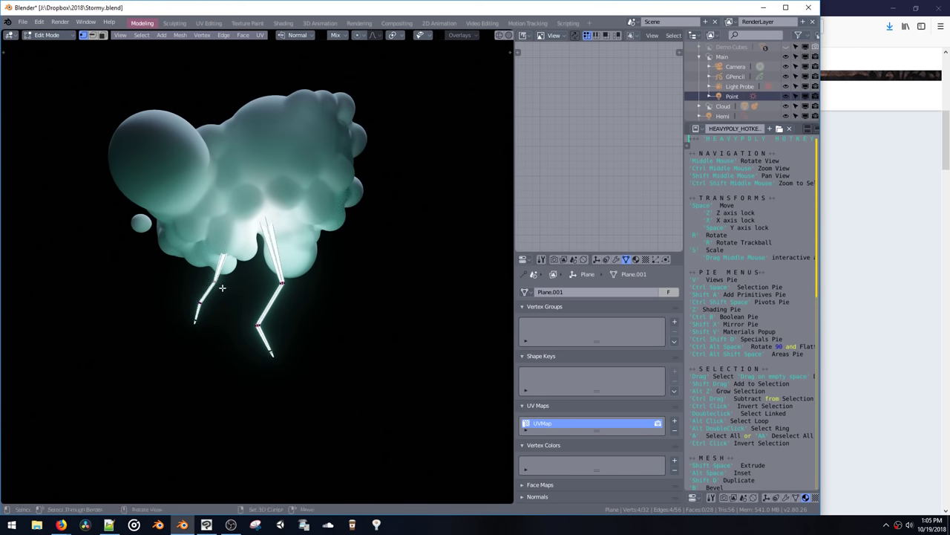
pyautogui.click(229, 291)
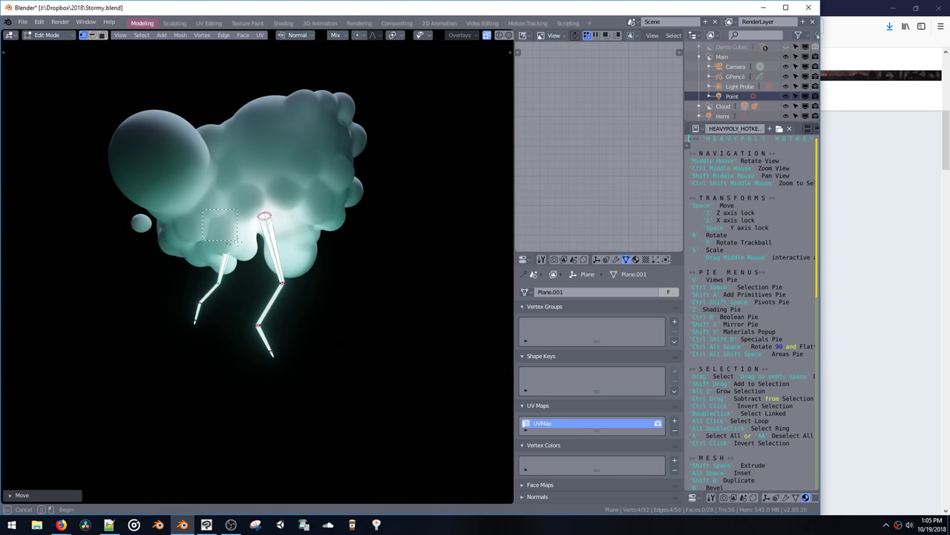
pyautogui.press('s')
pyautogui.click(269, 277)
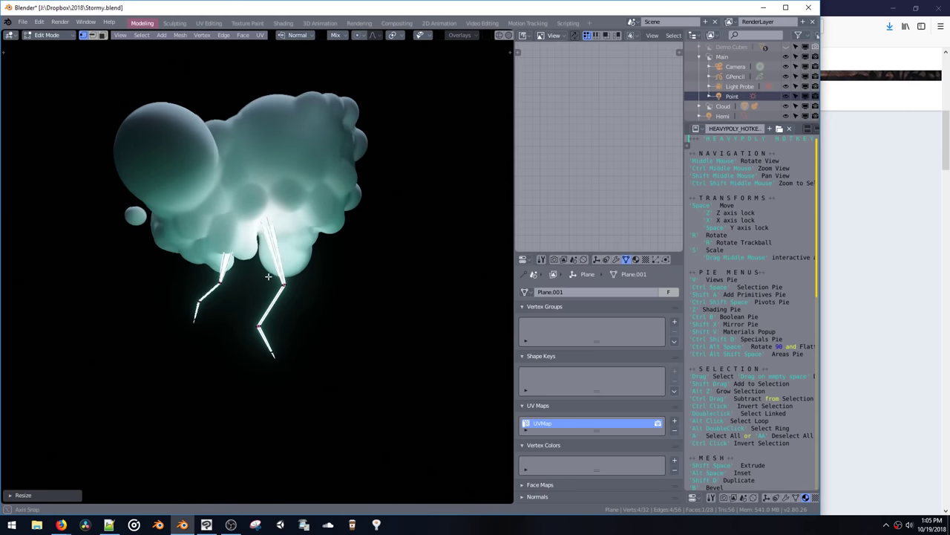
# Step: Extrude a short side branch downward and outward from the larger bolt's upper bend
pyautogui.hotkey('shift', 'd')
pyautogui.rightClick(302, 319)
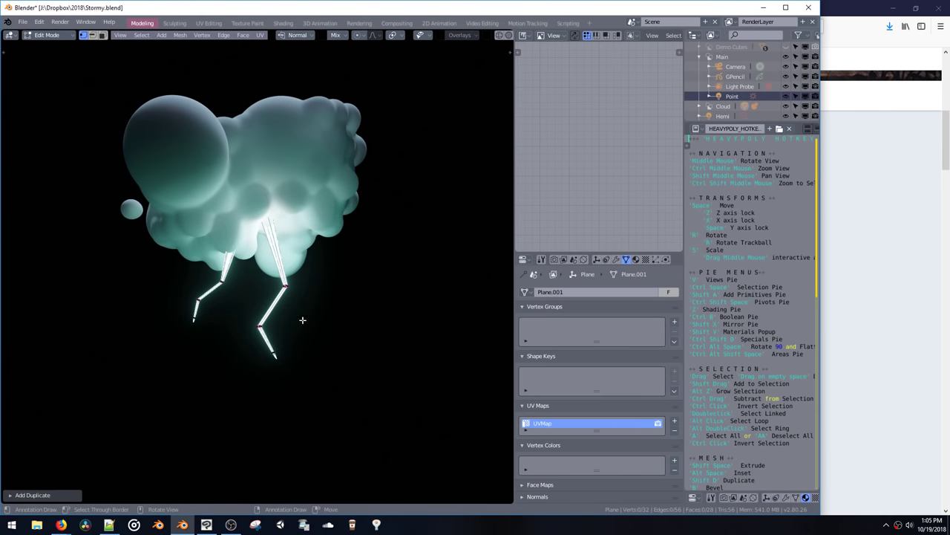
pyautogui.moveTo(267, 269); pyautogui.dragTo(300, 302)
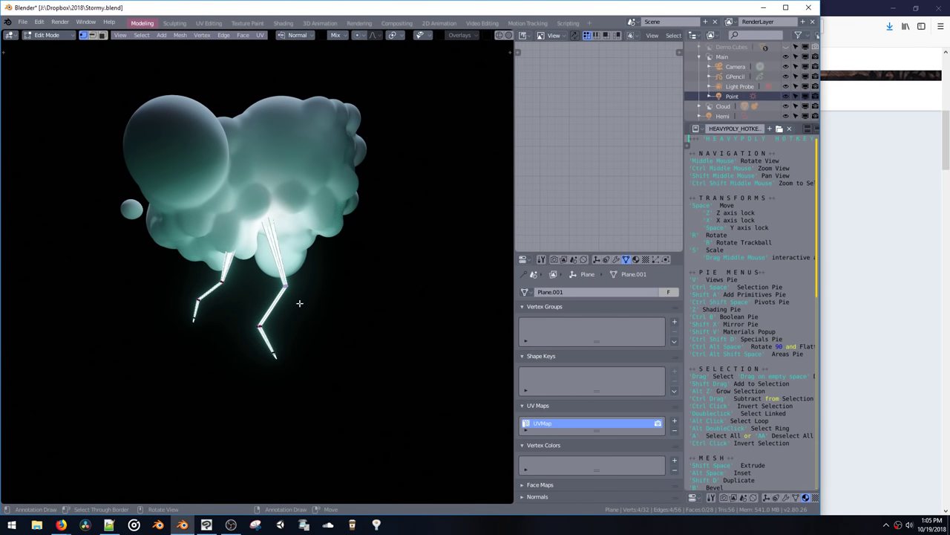
pyautogui.hotkey('shift', 'space')
pyautogui.click(319, 333)
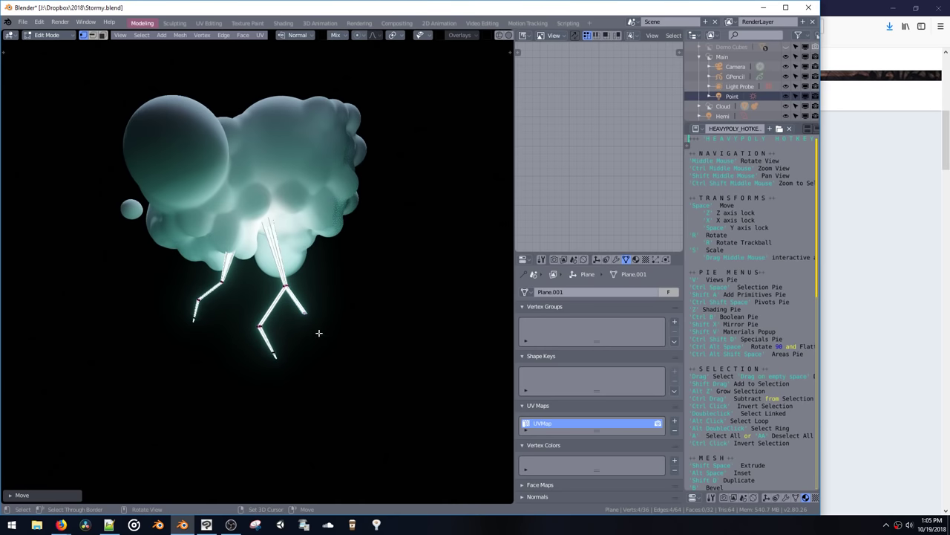
# Step: Extrude the larger bolt's side branch into further zigzag segments and scale its tip down
pyautogui.hotkey('shift', 'space')
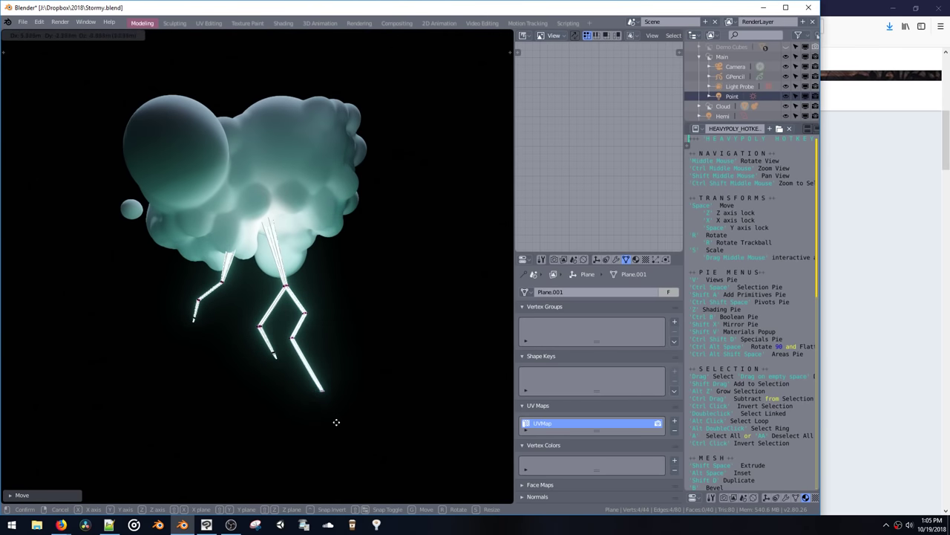
pyautogui.click(328, 411)
pyautogui.hotkey('shift', 'space')
pyautogui.click(302, 445)
pyautogui.press('s')
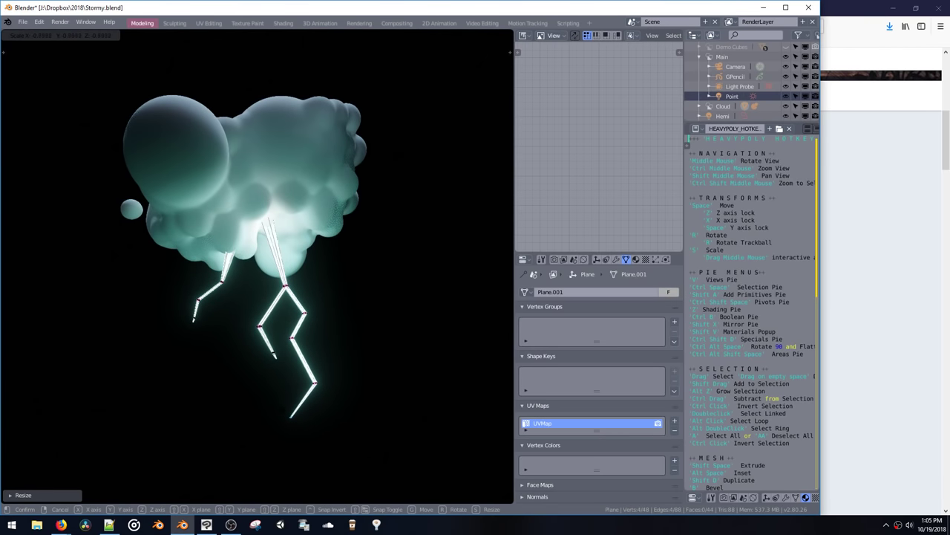
pyautogui.click(281, 406)
# Step: Select the entire side branch, pull it away from the larger bolt, and delete it
pyautogui.keyDown('shift'); pyautogui.moveTo(281, 375); pyautogui.dragTo(300, 355, button='middle'); pyautogui.keyUp('shift')
pyautogui.moveTo(321, 270); pyautogui.dragTo(328, 271, button='middle')
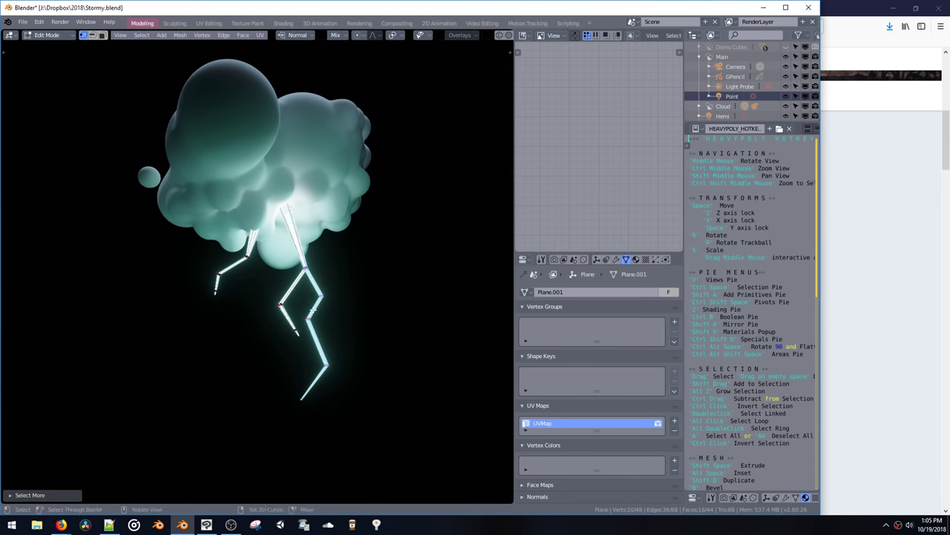
pyautogui.hotkey('shift', 'space')
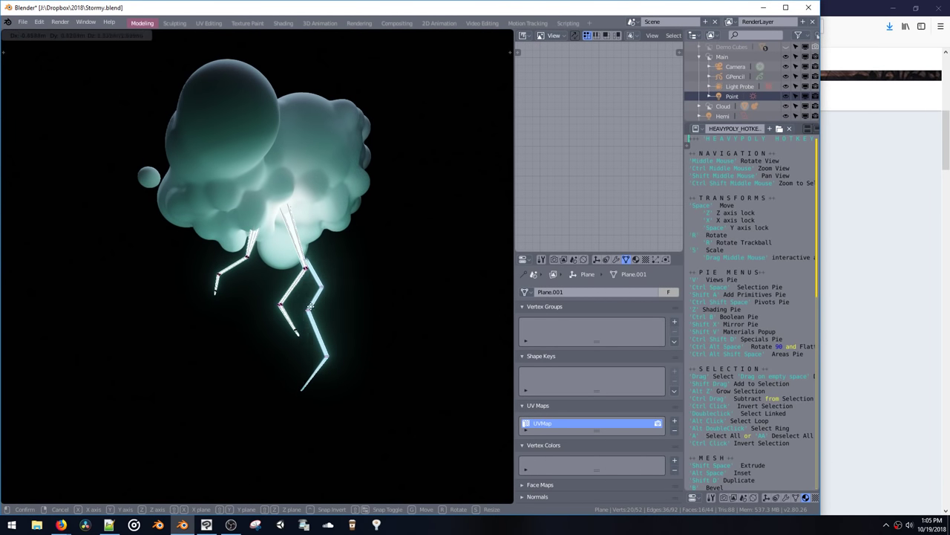
pyautogui.click(284, 262)
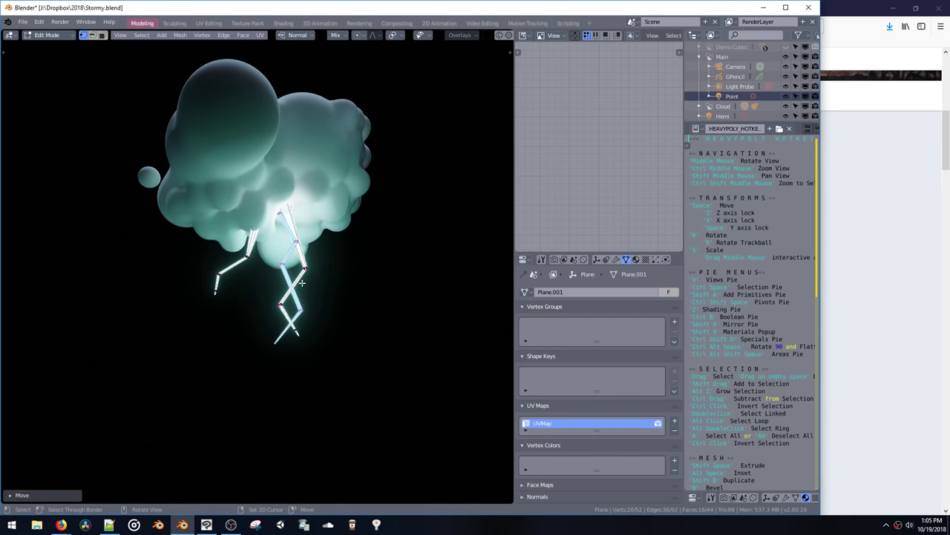
pyautogui.moveTo(301, 282); pyautogui.dragTo(352, 290, button='middle')
pyautogui.press('space')
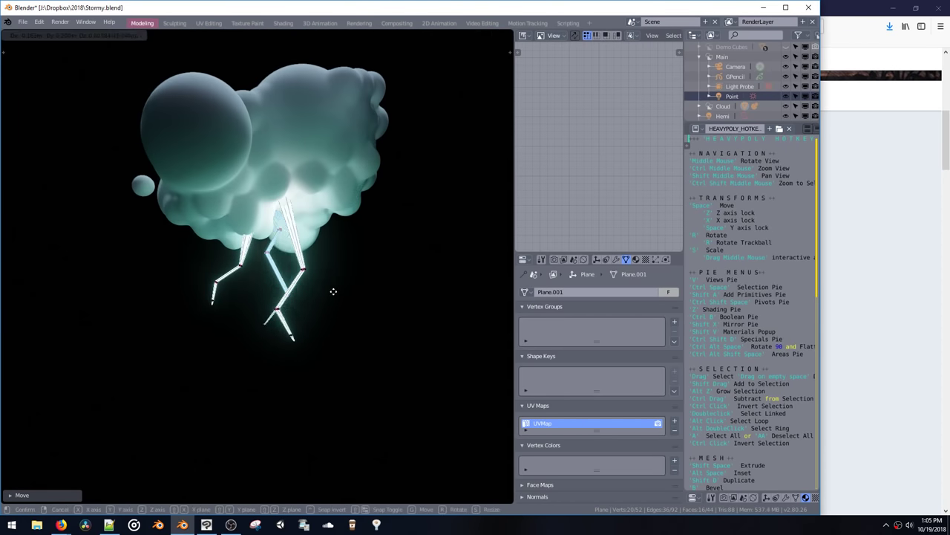
pyautogui.click(331, 290)
pyautogui.press('space')
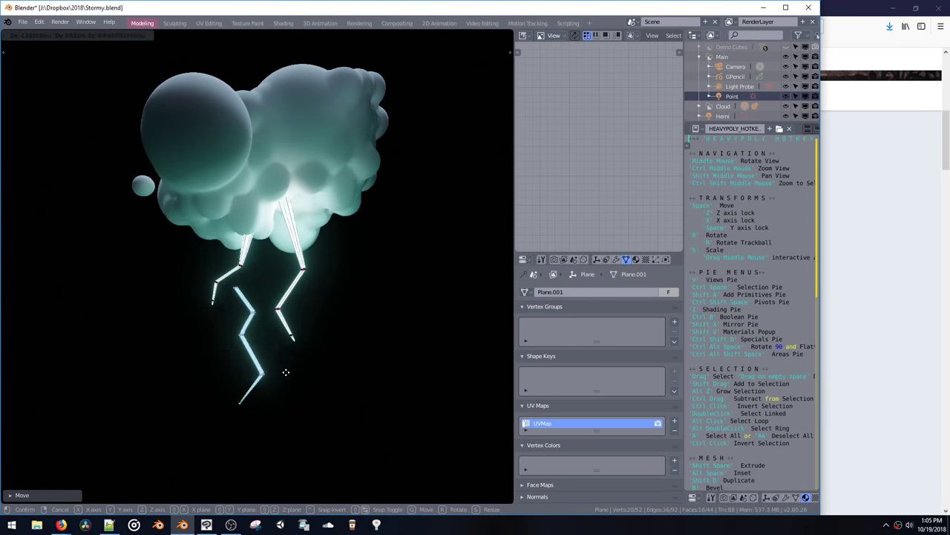
pyautogui.click(284, 376)
pyautogui.press('x')
# Step: Select the whole smaller bolt, move it close beside the larger bolt, and rotate it slightly
pyautogui.press('l')
pyautogui.press('space')
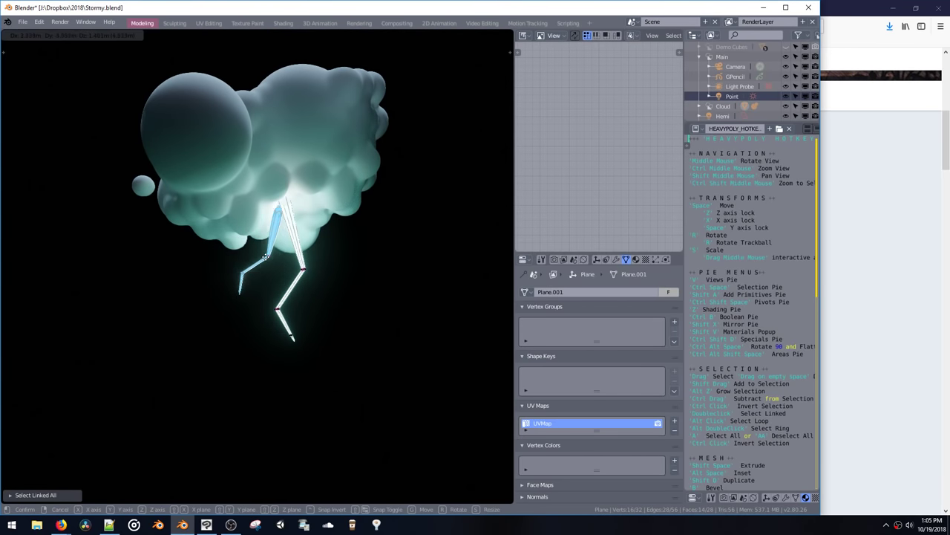
pyautogui.click(268, 281)
pyautogui.press('t')
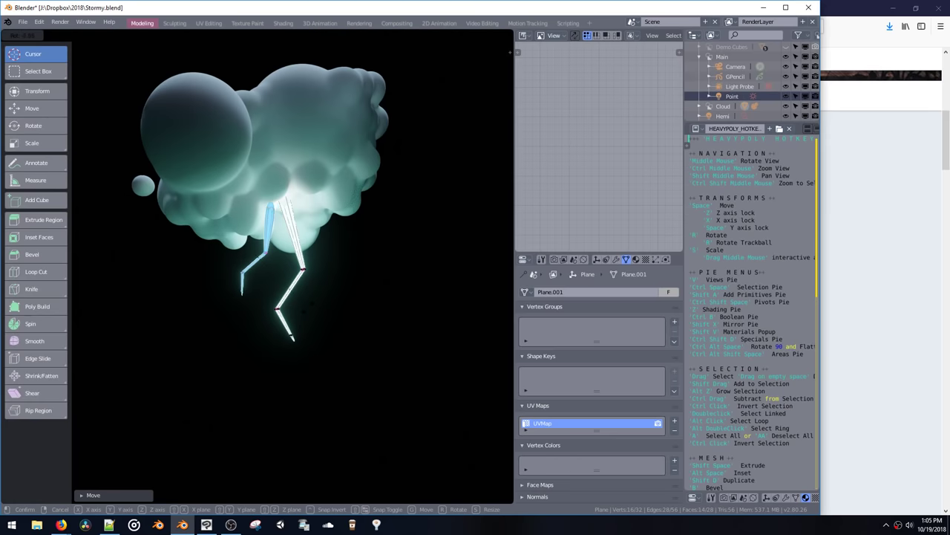
pyautogui.moveTo(311, 291); pyautogui.dragTo(176, 297, button='middle')
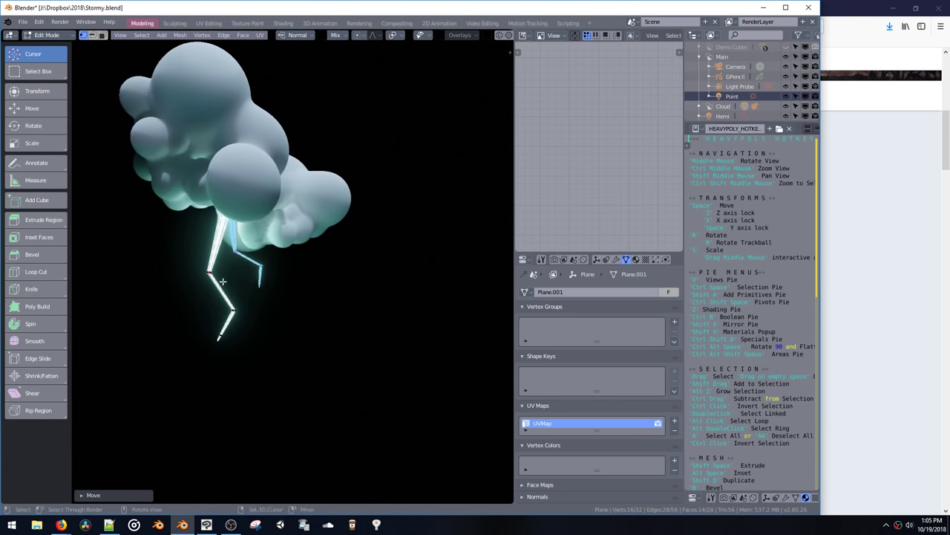
pyautogui.keyDown('shift'); pyautogui.moveTo(223, 278); pyautogui.dragTo(248, 261, button='middle'); pyautogui.keyUp('shift')
pyautogui.press('space')
pyautogui.click(254, 254)
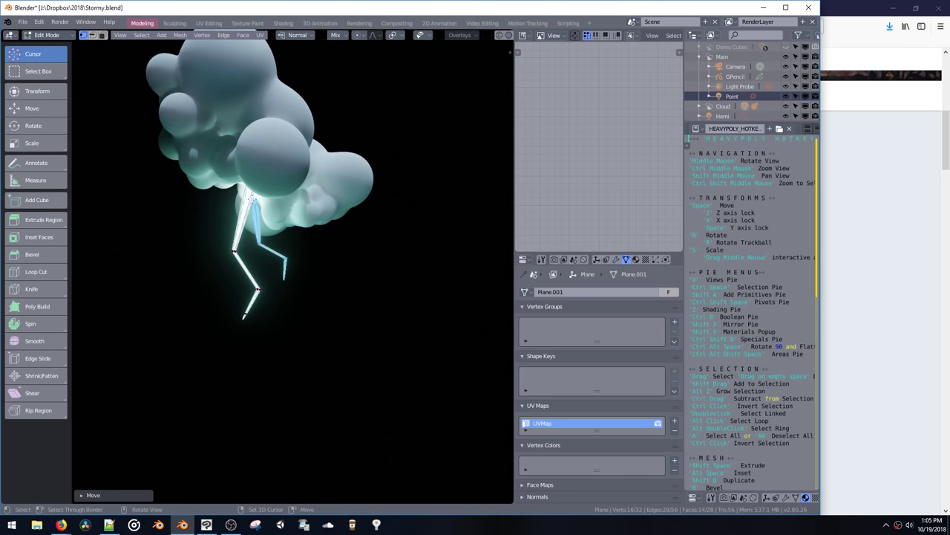
# Step: Reposition the smaller bolt's top face under the cloud, and move its upper and middle segments
pyautogui.hotkey('ctrl', 'space')
pyautogui.click(255, 197)
pyautogui.press('space')
pyautogui.click(254, 193)
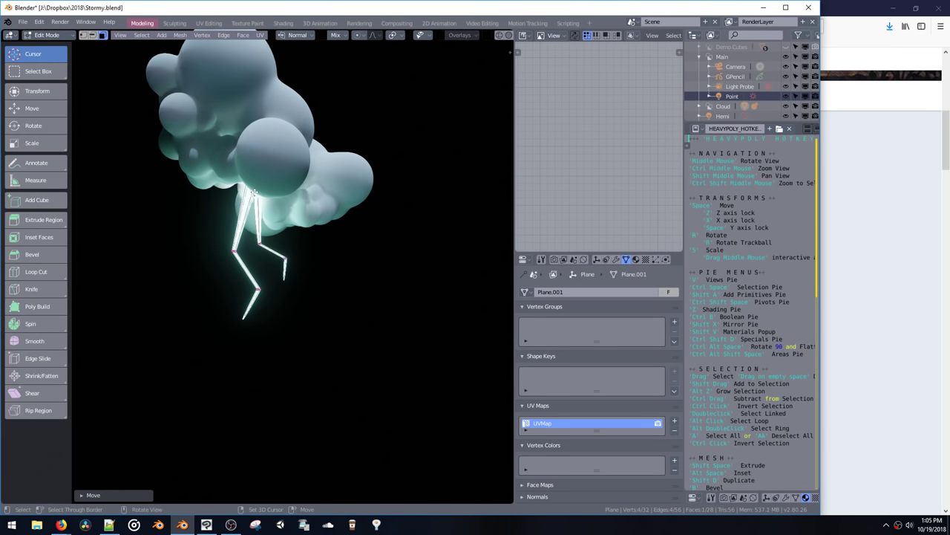
pyautogui.moveTo(253, 192); pyautogui.dragTo(268, 207, button='middle')
pyautogui.moveTo(261, 210); pyautogui.dragTo(283, 225)
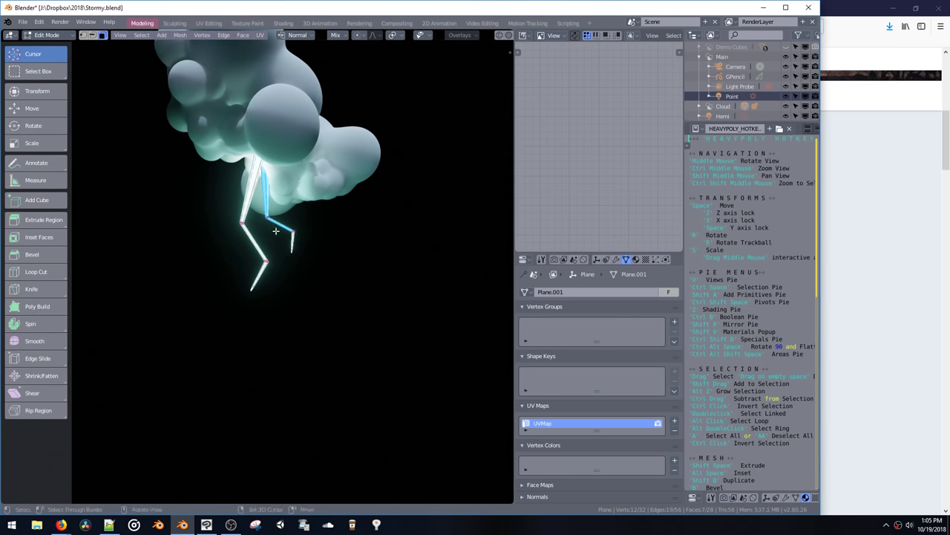
pyautogui.press('space')
pyautogui.click(283, 229)
# Step: Extend the smaller bolt's tip downward and lower the bend above it
pyautogui.moveTo(304, 261); pyautogui.dragTo(307, 267)
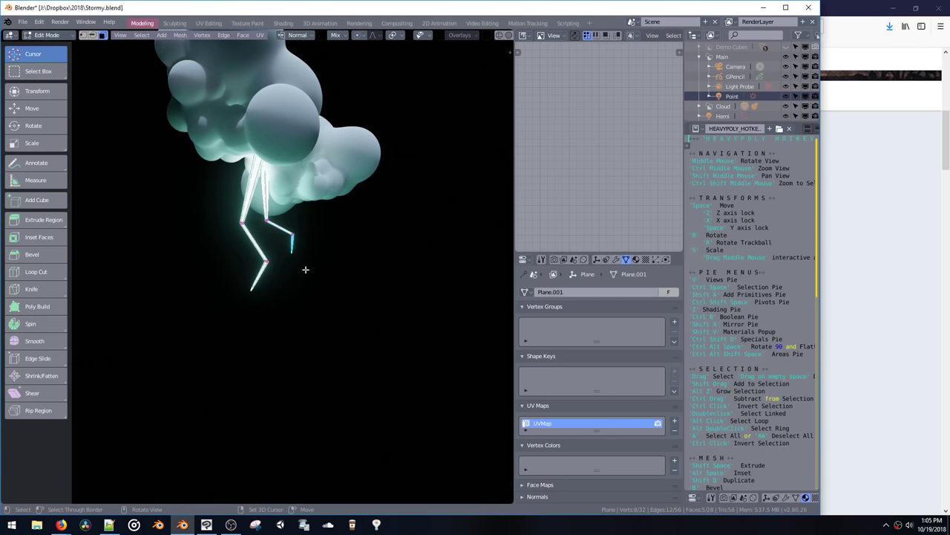
pyautogui.press('e')
pyautogui.click(300, 293)
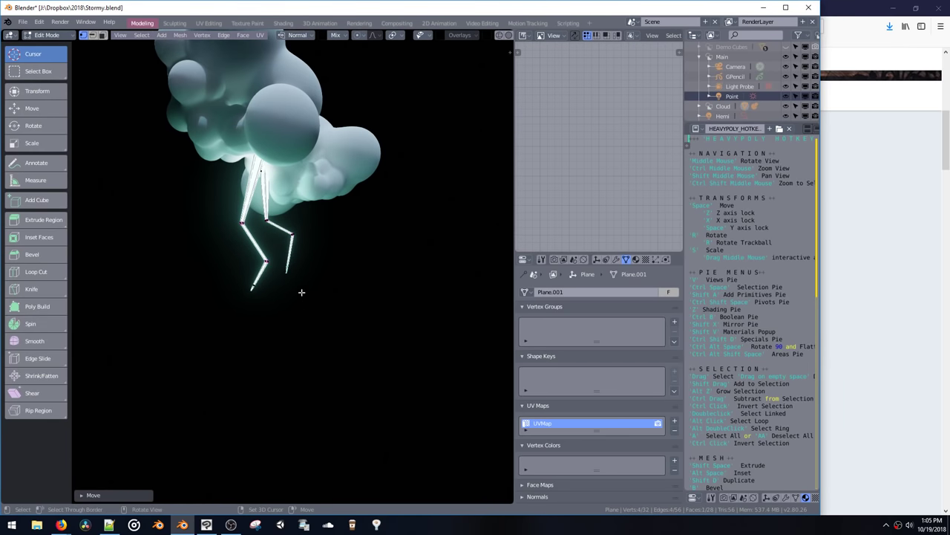
pyautogui.press('e')
pyautogui.click(308, 279)
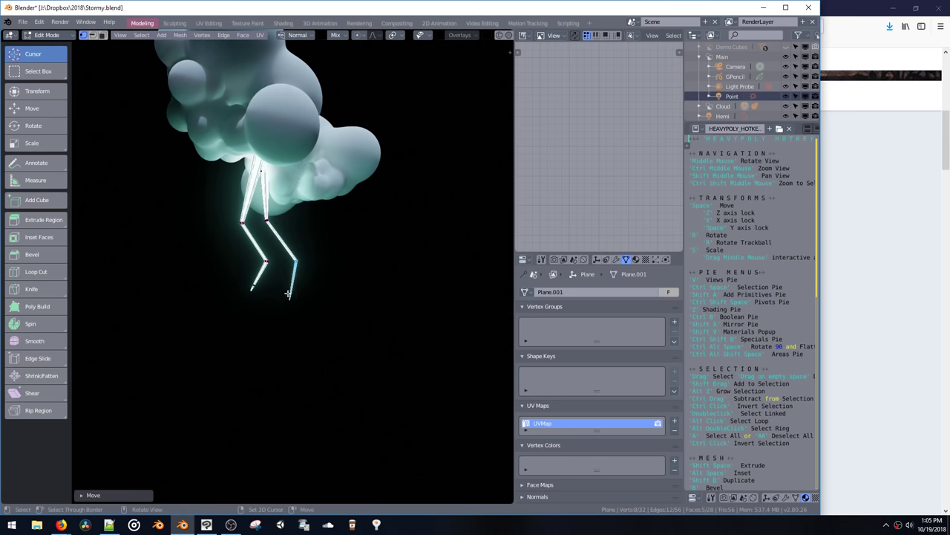
pyautogui.press('space')
pyautogui.click(287, 280)
# Step: Select the smaller bolt's tip vertices up close and move them upward to shorten the last segment
pyautogui.press('a')
pyautogui.press('a')
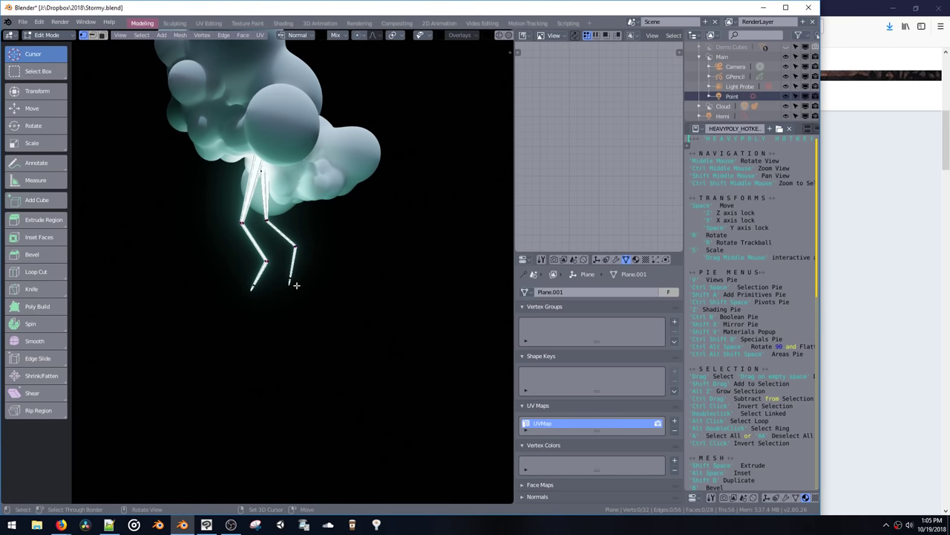
pyautogui.press('b')
pyautogui.moveTo(285, 280); pyautogui.dragTo(299, 301)
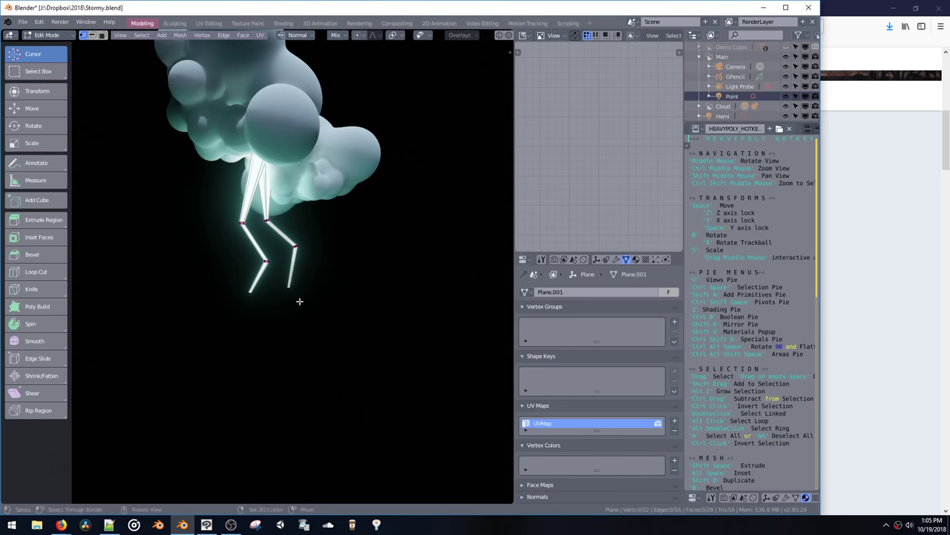
pyautogui.moveTo(299, 301); pyautogui.dragTo(278, 275, button='middle')
pyautogui.moveTo(277, 280); pyautogui.dragTo(291, 293)
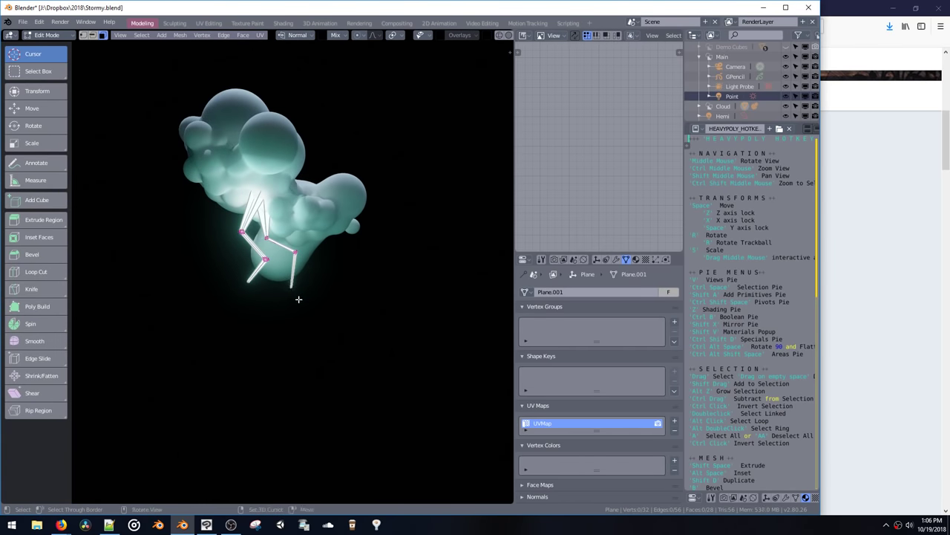
pyautogui.keyDown('ctrl'); pyautogui.keyDown('shift'); pyautogui.middleClick(286, 296); pyautogui.keyUp('shift'); pyautogui.keyUp('ctrl')
pyautogui.moveTo(284, 280); pyautogui.dragTo(287, 340, button='middle')
pyautogui.hotkey('ctrl', 'space')
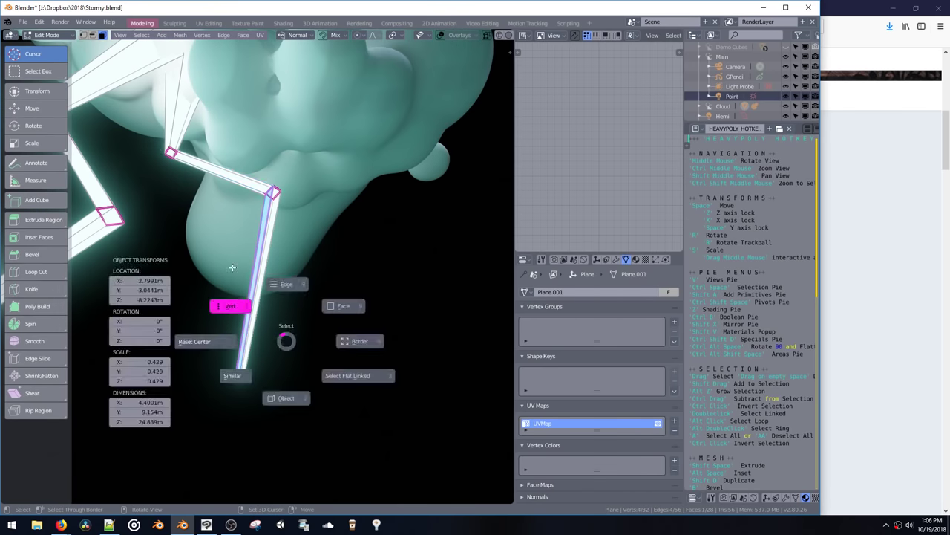
pyautogui.click(283, 427)
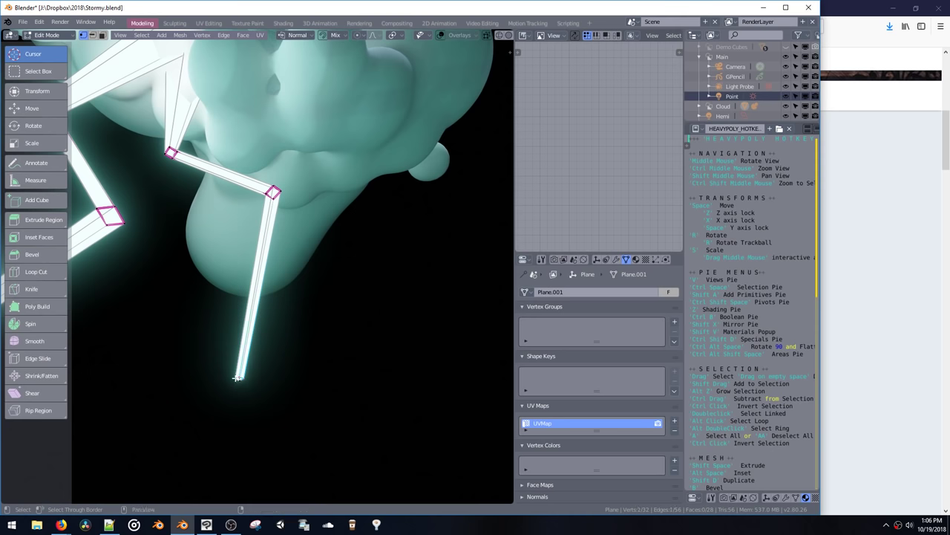
pyautogui.press('space')
pyautogui.click(234, 305)
# Step: Recalculate the normals of the entire lightning mesh and return to Object Mode
pyautogui.hotkey('ctrl', 'space')
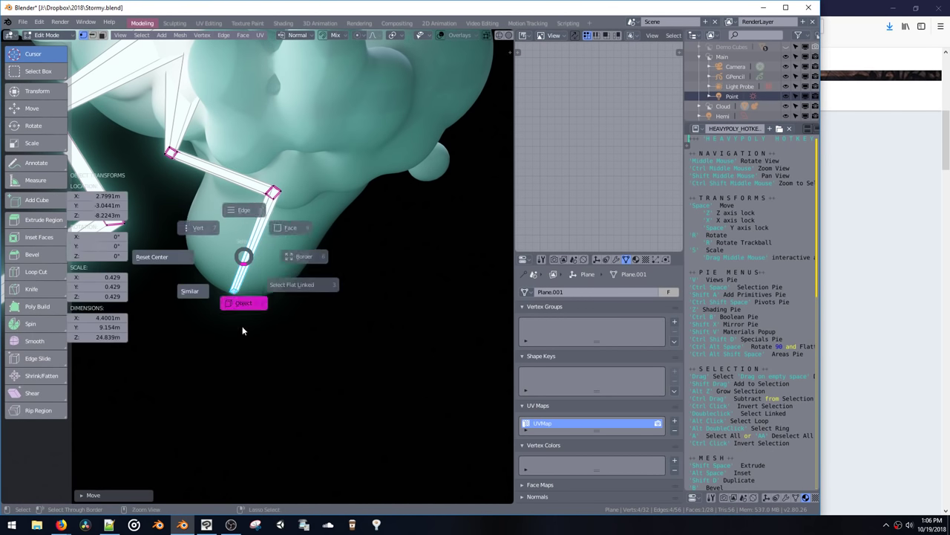
pyautogui.click(244, 331)
pyautogui.keyDown('ctrl'); pyautogui.moveTo(273, 237); pyautogui.dragTo(335, 238, button='middle'); pyautogui.keyUp('ctrl')
pyautogui.moveTo(332, 290)
pyautogui.mouseDown(button='middle')
pyautogui.moveTo(409, 238)
pyautogui.moveTo(405, 225)
pyautogui.moveTo(324, 222)
pyautogui.moveTo(320, 212)
pyautogui.moveTo(213, 215)
pyautogui.moveTo(249, 296)
pyautogui.moveTo(397, 300)
pyautogui.moveTo(341, 306)
pyautogui.mouseUp(button='middle')
pyautogui.press('Tab')
pyautogui.press('a')
pyautogui.hotkey('shift', 'n')
pyautogui.press('Tab')
# Step: In vertex selection, reposition the smaller bolt's lower bend and tip
pyautogui.hotkey('ctrl', 'space')
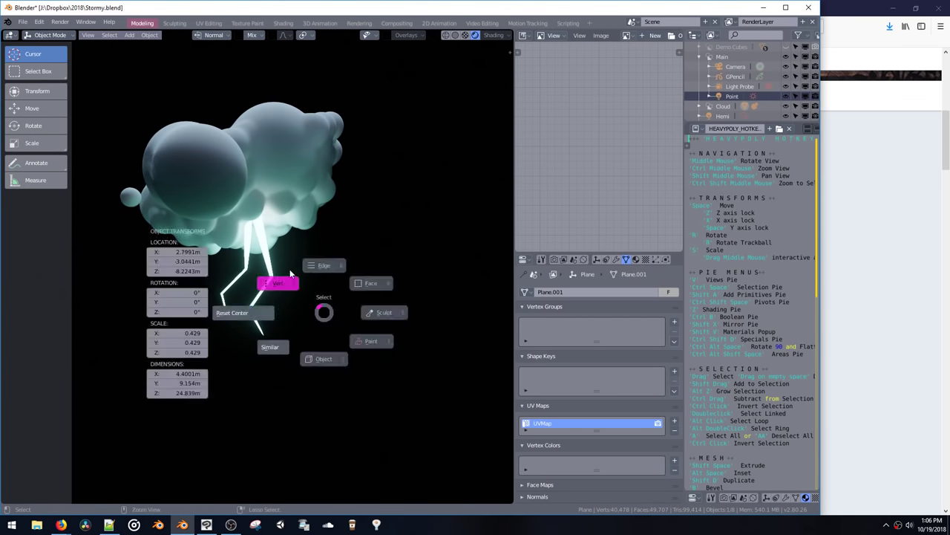
pyautogui.click(278, 282)
pyautogui.moveTo(207, 286); pyautogui.dragTo(236, 326)
pyautogui.press('space')
pyautogui.click(226, 326)
pyautogui.click(221, 309)
pyautogui.press('space')
pyautogui.click(221, 309)
pyautogui.press('space')
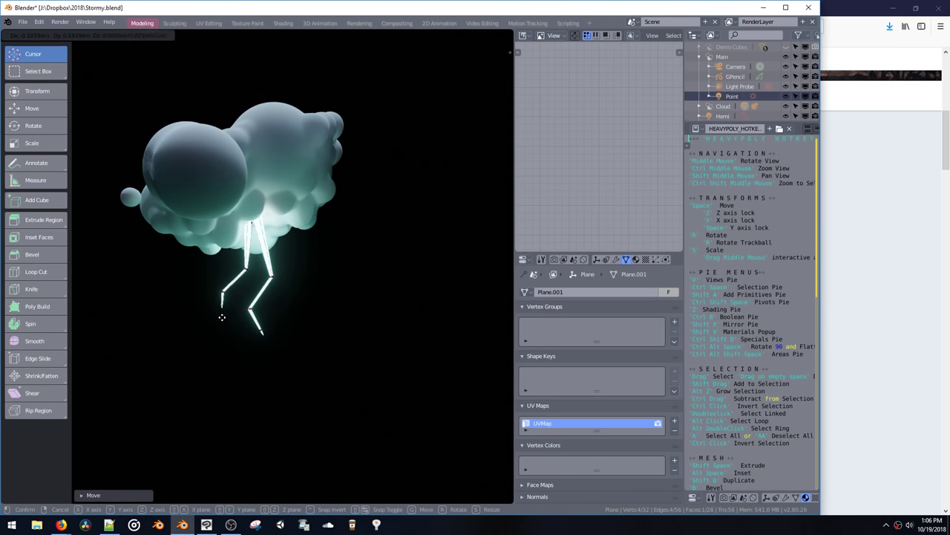
pyautogui.click(225, 323)
# Step: Shift the smaller bolt's upper bend slightly and adjust its lower bend outward
pyautogui.click(256, 281)
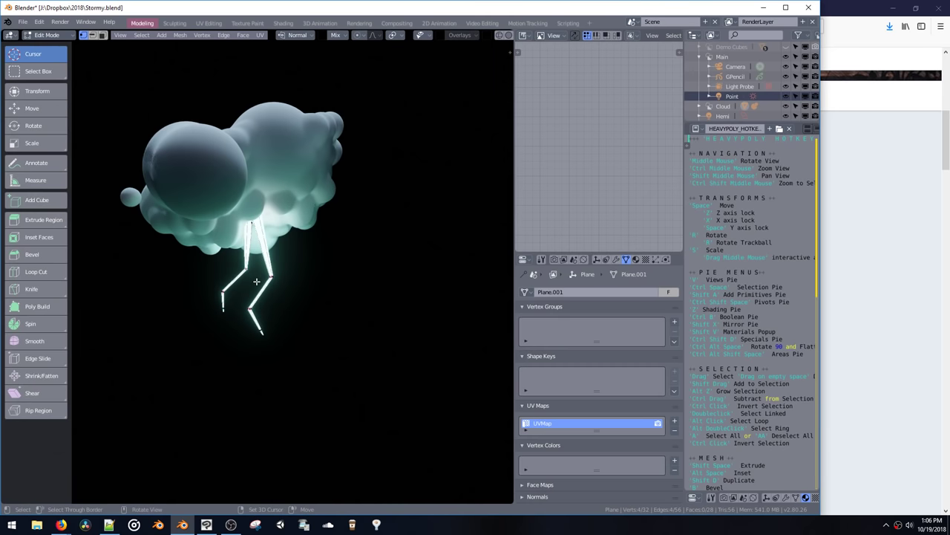
pyautogui.press('space')
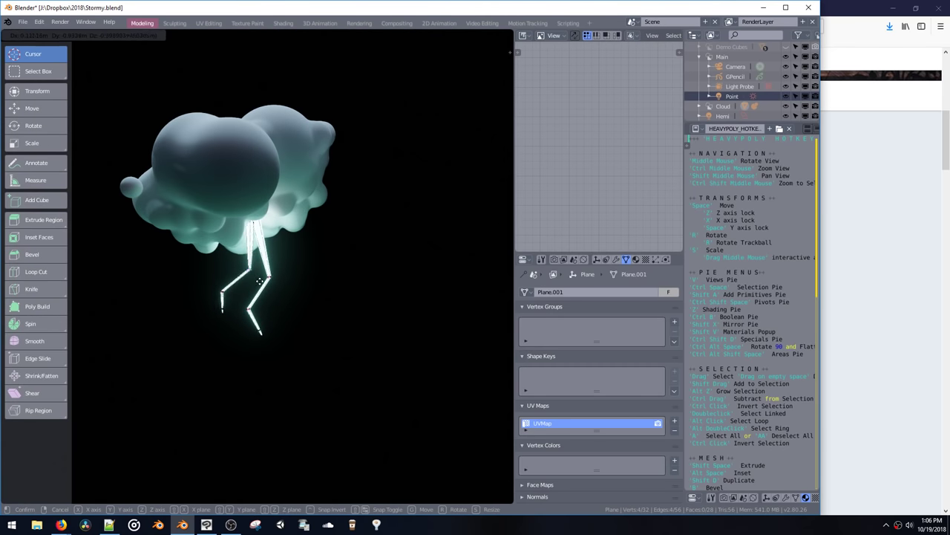
pyautogui.click(254, 282)
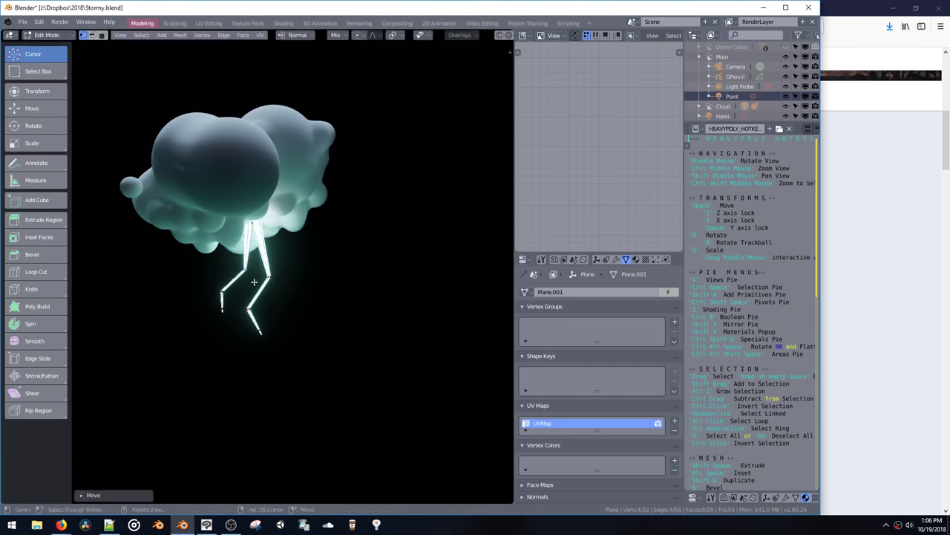
pyautogui.moveTo(210, 285); pyautogui.dragTo(227, 297)
pyautogui.press('space')
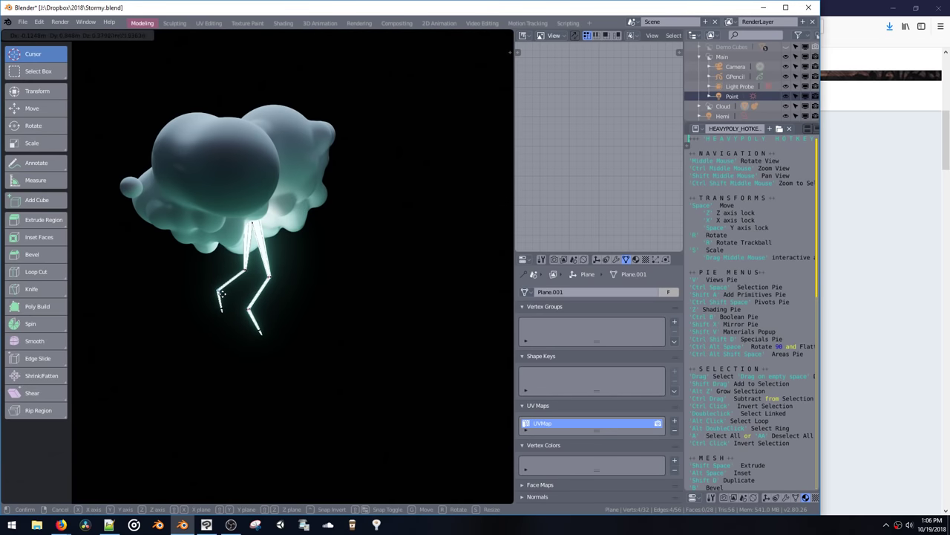
pyautogui.click(248, 292)
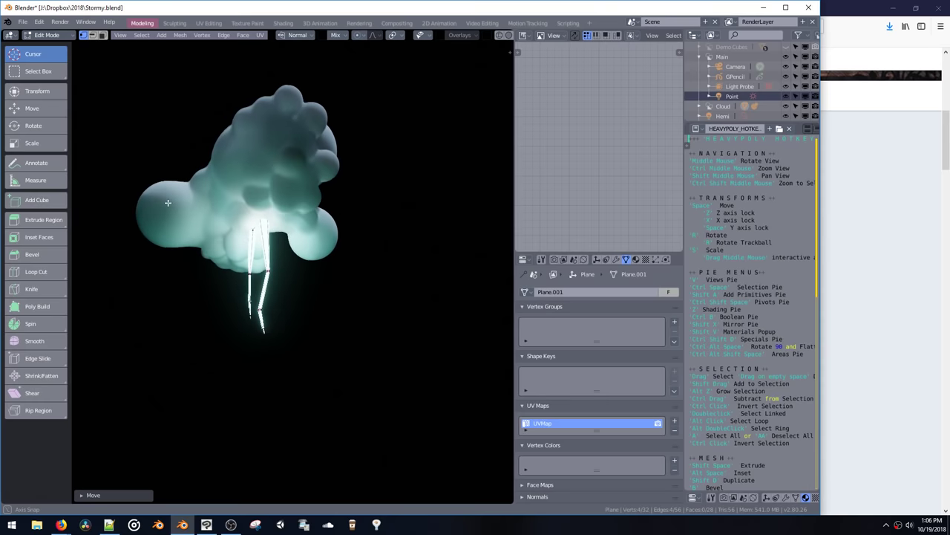
# Step: Duplicate the smaller bolt's lower-bend vertices and place the copy near the cloud's top, offset along the Y axis
pyautogui.moveTo(167, 202); pyautogui.dragTo(202, 213, button='middle')
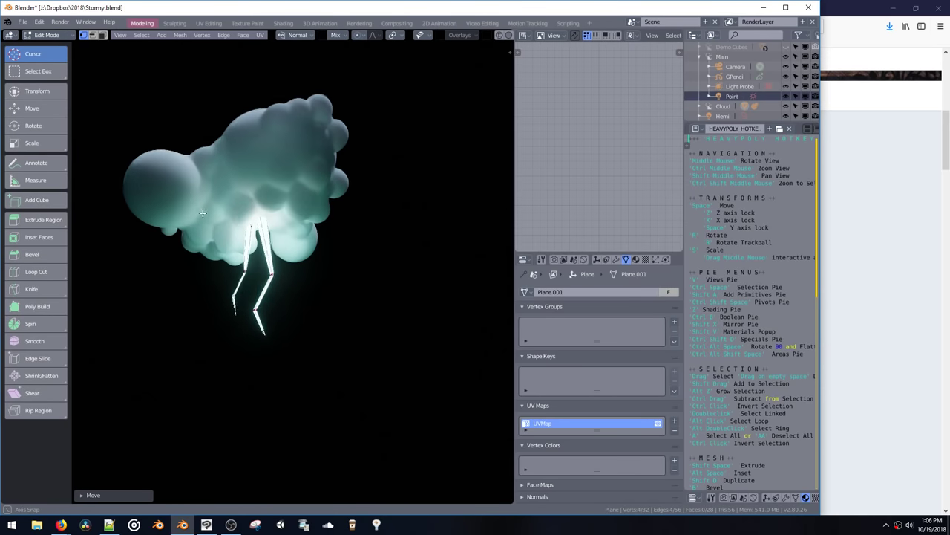
pyautogui.hotkey('shift', 'd')
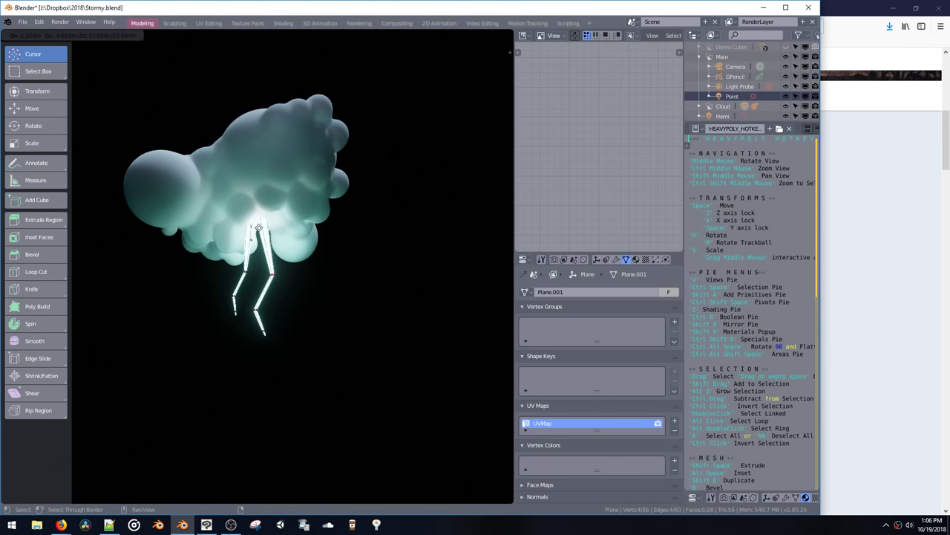
pyautogui.click(281, 178)
pyautogui.press('g')
pyautogui.press('y')
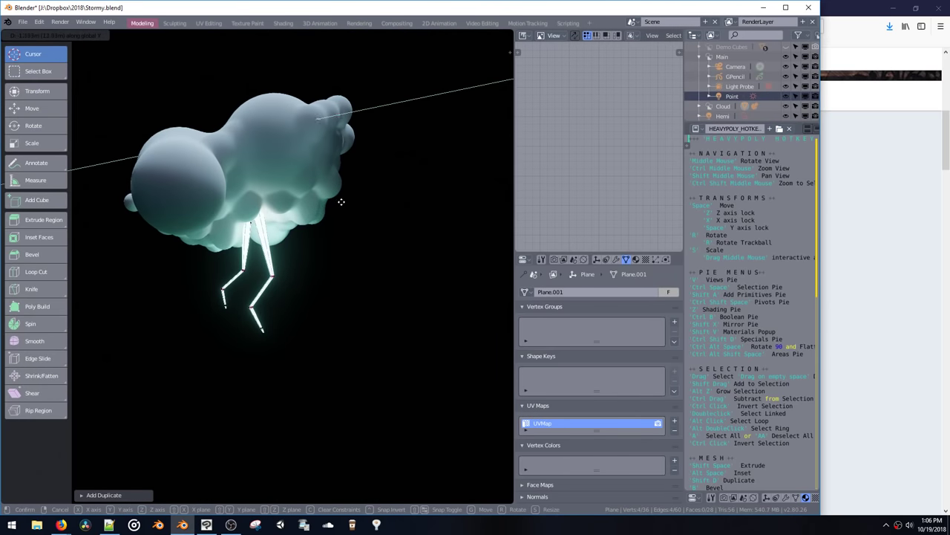
pyautogui.click(347, 205)
# Step: Resize and freely rotate the duplicated four-vertex loop, and extrude a first short section from it
pyautogui.press('s')
pyautogui.click(362, 321)
pyautogui.moveTo(364, 324); pyautogui.dragTo(307, 206, button='middle')
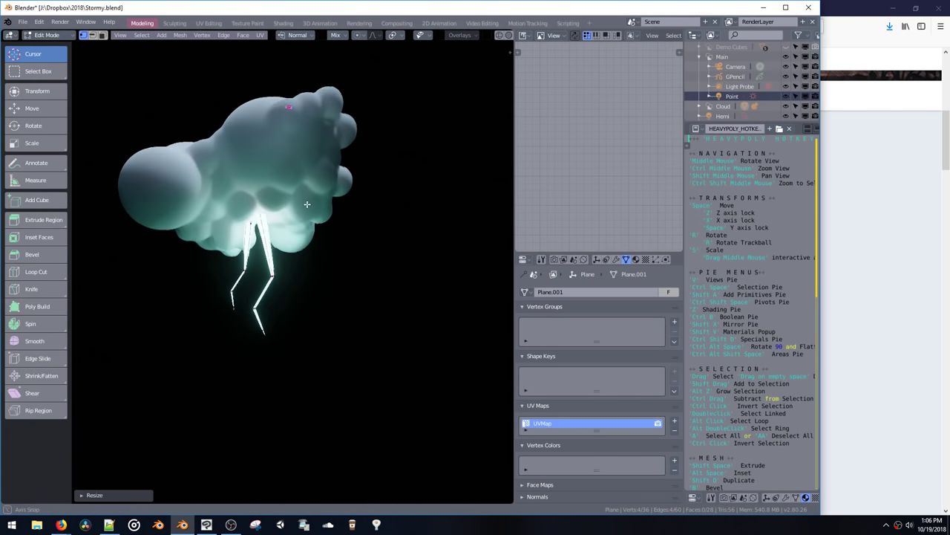
pyautogui.press('r')
pyautogui.press('r')
pyautogui.click(296, 272)
pyautogui.hotkey('shift', 'd')
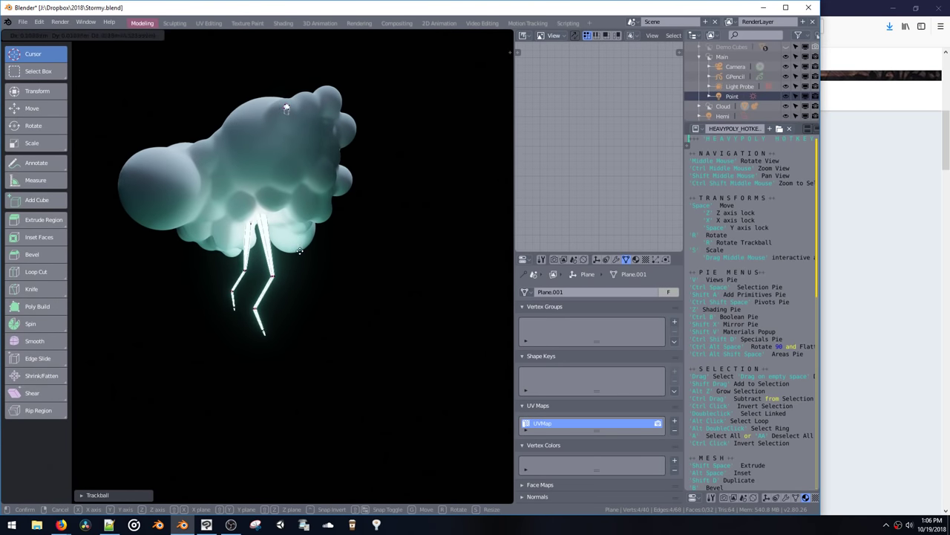
pyautogui.click(301, 247)
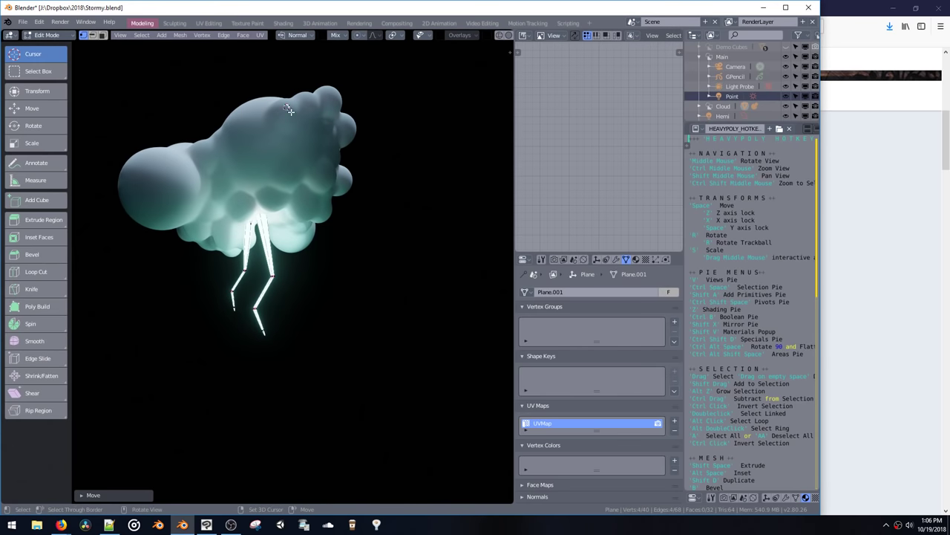
# Step: Select the whole linked ring piece near the cloud's top and move it down onto the cloud's front surface
pyautogui.hotkey('ctrl', 'l')
pyautogui.doubleClick(287, 107)
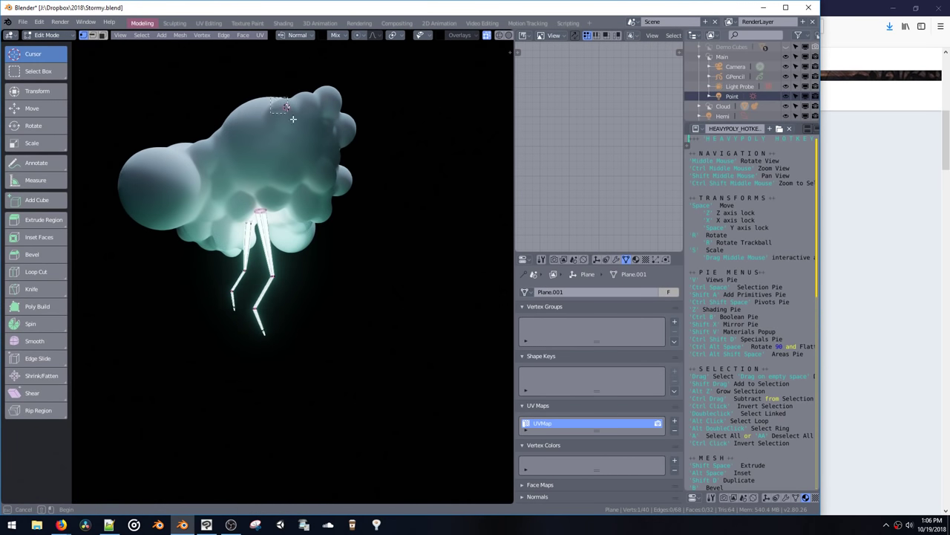
pyautogui.press('space')
pyautogui.click(284, 163)
pyautogui.moveTo(285, 163); pyautogui.dragTo(260, 148, button='middle')
pyautogui.press('space')
pyautogui.click(270, 135)
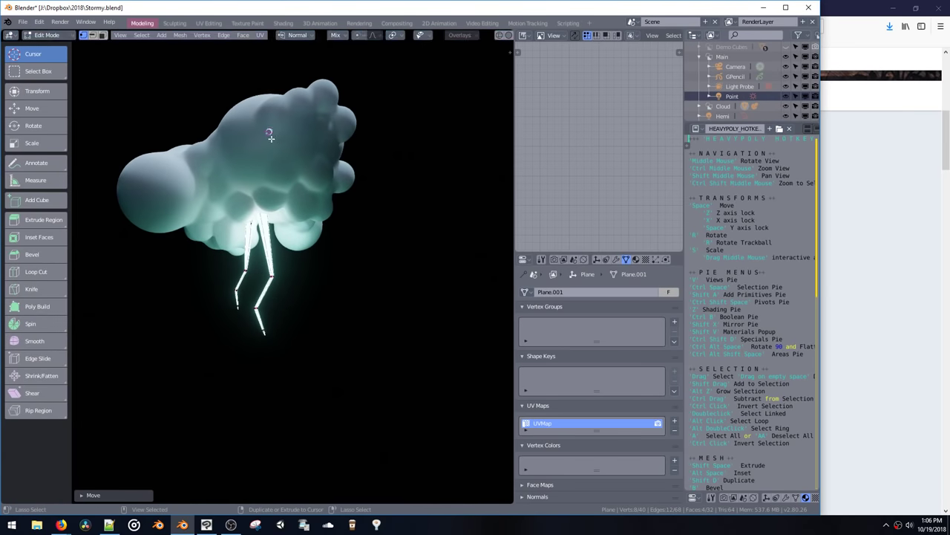
# Step: Select one circular edge loop of the small ring, resize it and shift it off-centre to shape an eye
pyautogui.keyDown('ctrl'); pyautogui.keyDown('shift'); pyautogui.middleClick(290, 231); pyautogui.keyUp('shift'); pyautogui.keyUp('ctrl')
pyautogui.keyDown('ctrl'); pyautogui.moveTo(290, 231); pyautogui.dragTo(283, 214, button='middle'); pyautogui.keyUp('ctrl')
pyautogui.keyDown('alt'); pyautogui.click(283, 322); pyautogui.keyUp('alt')
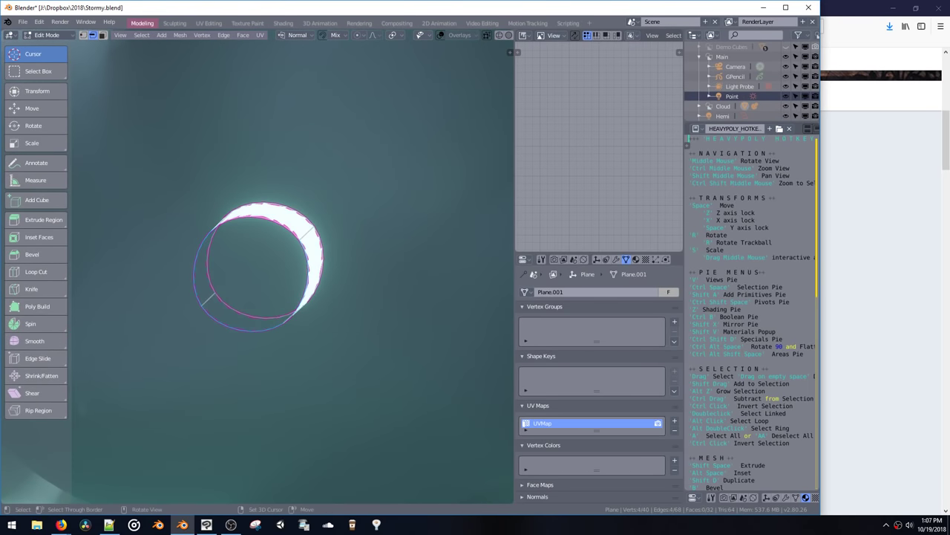
pyautogui.press('s')
pyautogui.click(275, 313)
pyautogui.press('space')
pyautogui.doubleClick(284, 305)
# Step: In face selection, duplicate the eye ring and place the copy beside it as the second eye
pyautogui.keyDown('ctrl'); pyautogui.moveTo(296, 226); pyautogui.dragTo(284, 193, button='middle'); pyautogui.keyUp('ctrl')
pyautogui.moveTo(235, 132); pyautogui.dragTo(294, 192)
pyautogui.moveTo(294, 195); pyautogui.dragTo(273, 140, button='middle')
pyautogui.hotkey('shift', 'd')
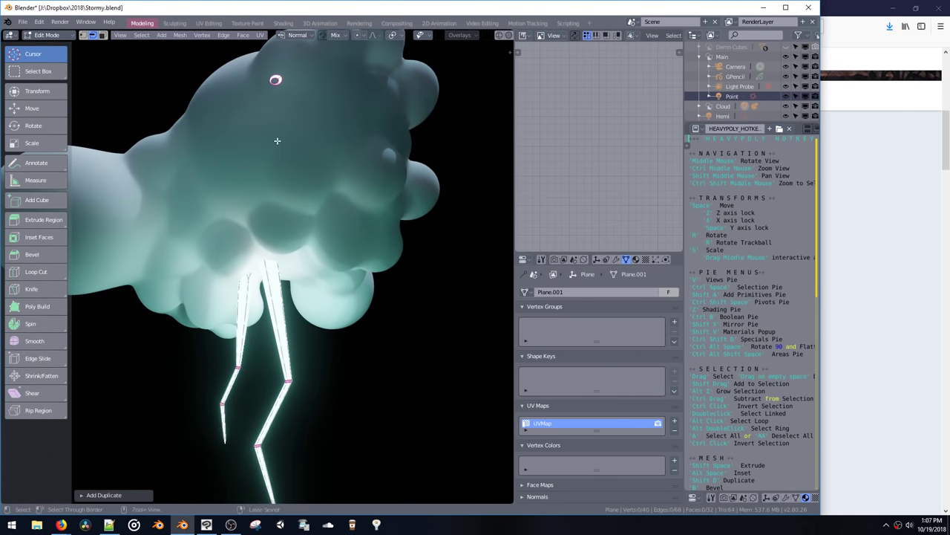
pyautogui.press('3')
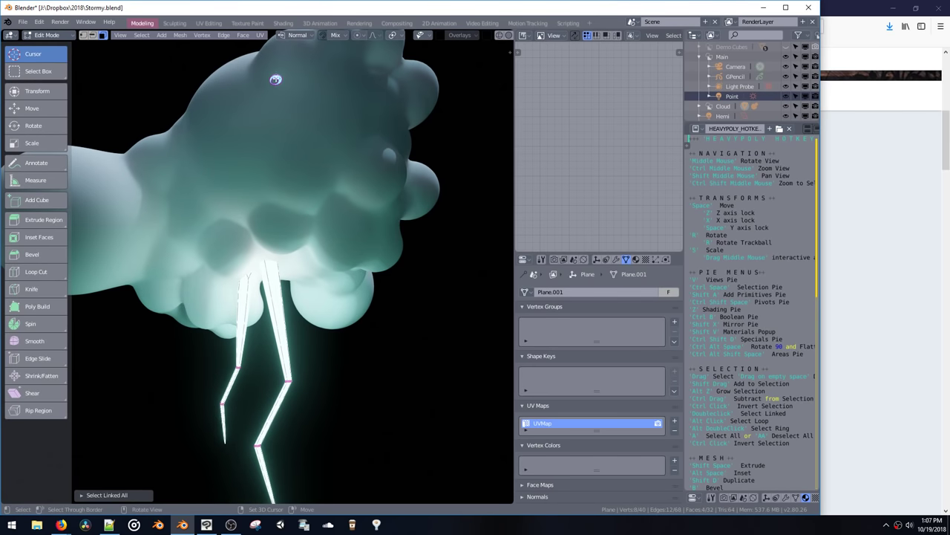
pyautogui.hotkey('shift', 'd')
pyautogui.click(280, 111)
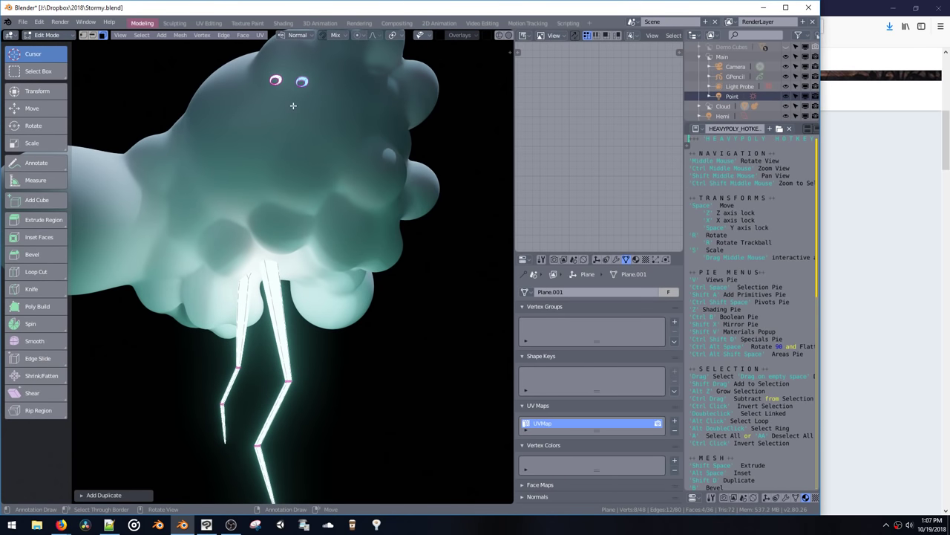
# Step: Duplicate an eye ring below the eyes, delete part of it to leave a curved mouth, and position the mouth between them
pyautogui.hotkey('shift', 'd')
pyautogui.click(277, 127)
pyautogui.click(283, 104)
pyautogui.press('x')
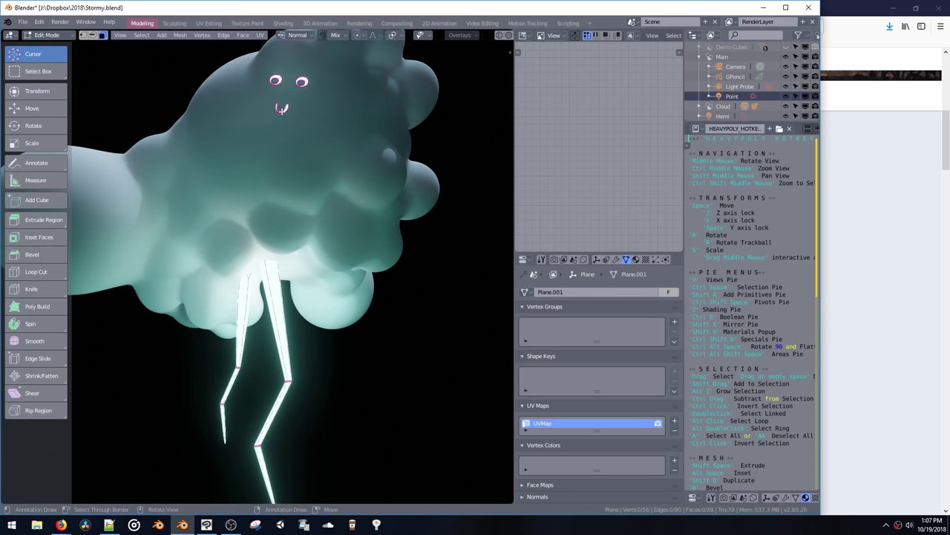
pyautogui.hotkey('ctrl', 'l')
pyautogui.press('g')
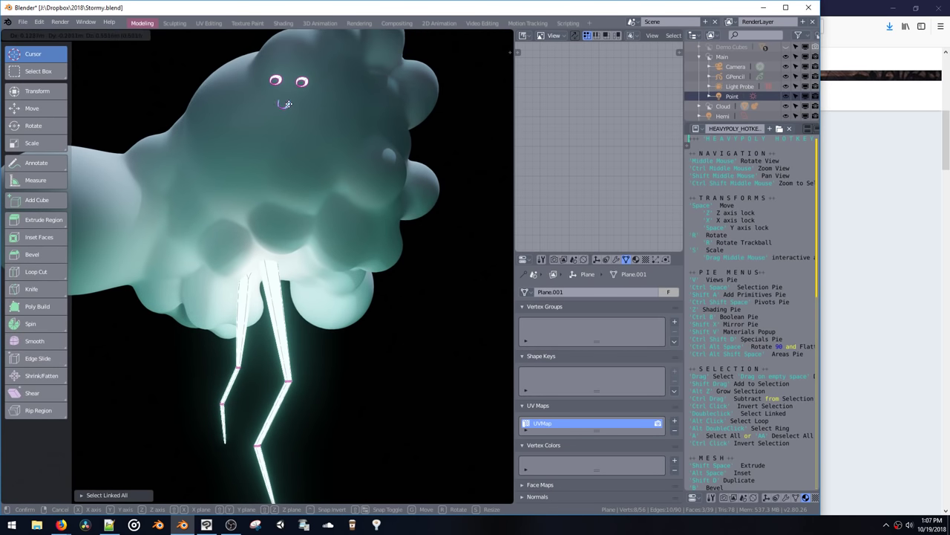
pyautogui.click(290, 93)
# Step: Return to Object Mode, hide the tool shelf and frame the whole cloud with its face and bolts
pyautogui.press('Tab')
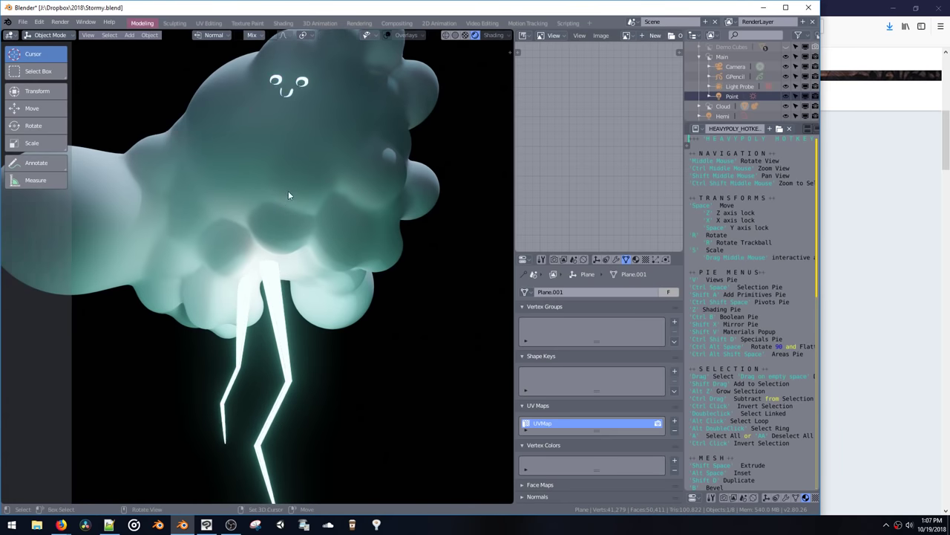
pyautogui.scroll(-4, 288, 201)
pyautogui.moveTo(286, 216); pyautogui.dragTo(276, 246, button='middle')
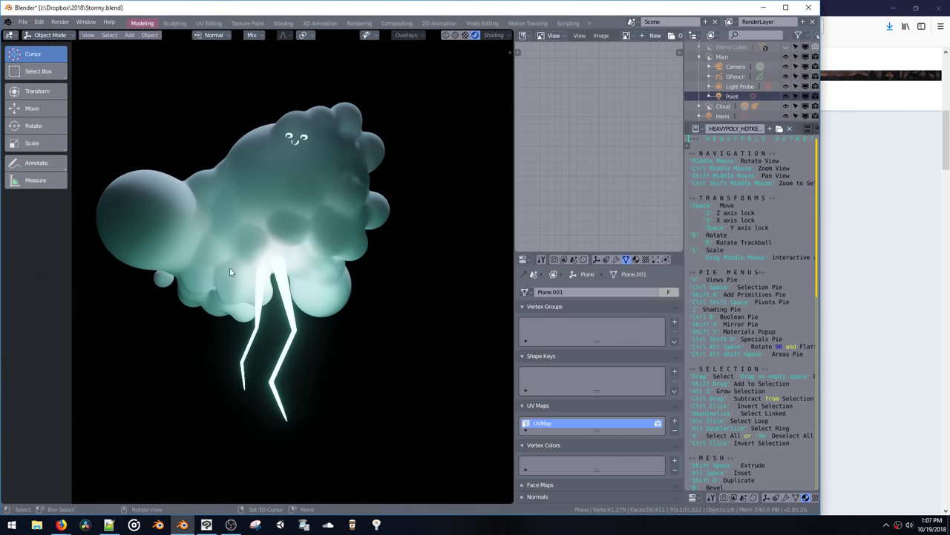
pyautogui.keyDown('shift'); pyautogui.moveTo(230, 210); pyautogui.dragTo(248, 218, button='middle'); pyautogui.keyUp('shift')
pyautogui.press('t')
pyautogui.moveTo(311, 245); pyautogui.dragTo(271, 302, button='middle')
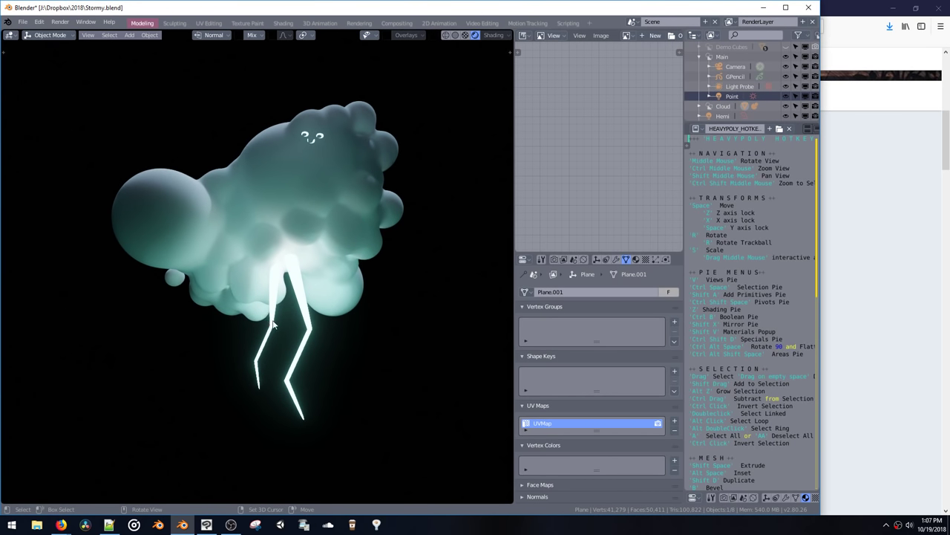
# Step: In the lightning mesh, move the smaller bolt's lower section outward, adjust its tip, and return to Object Mode
pyautogui.click(274, 325)
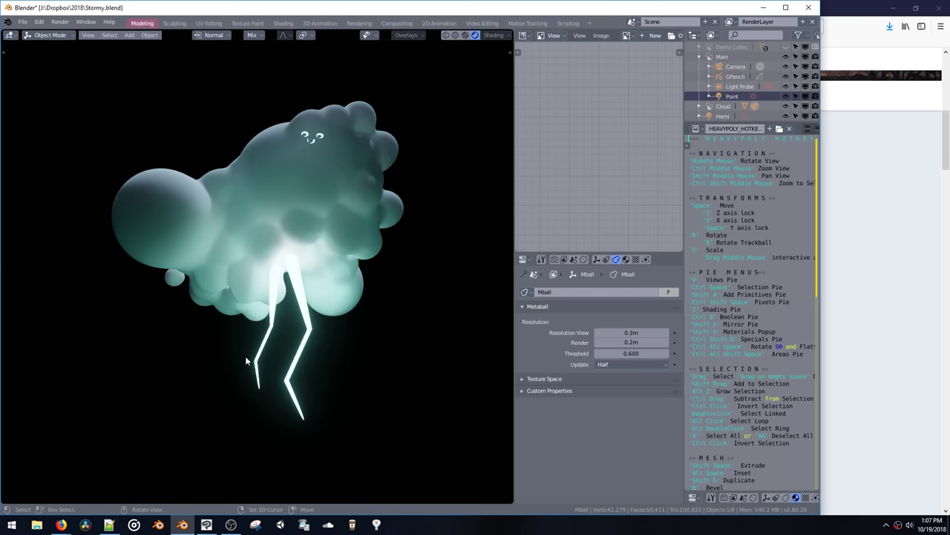
pyautogui.click(260, 386)
pyautogui.press('Tab')
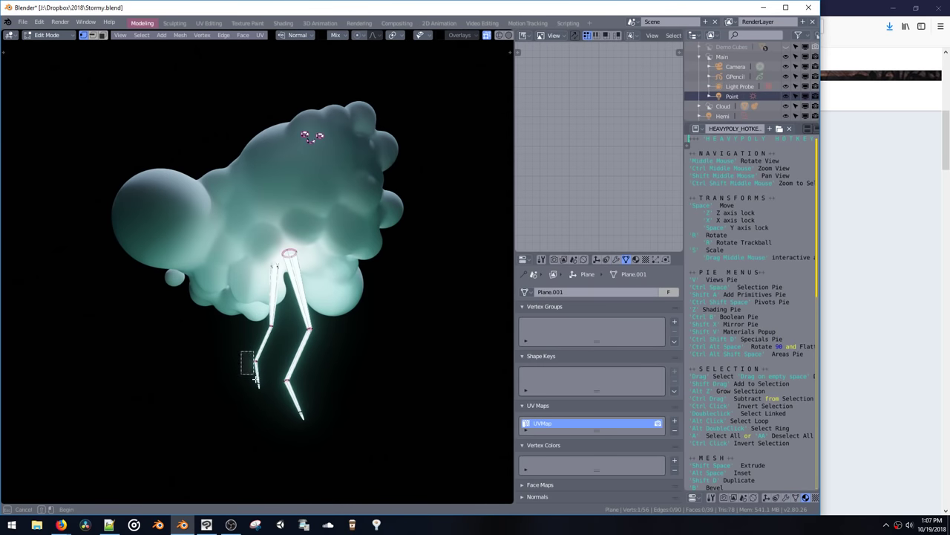
pyautogui.press('space')
pyautogui.click(254, 402)
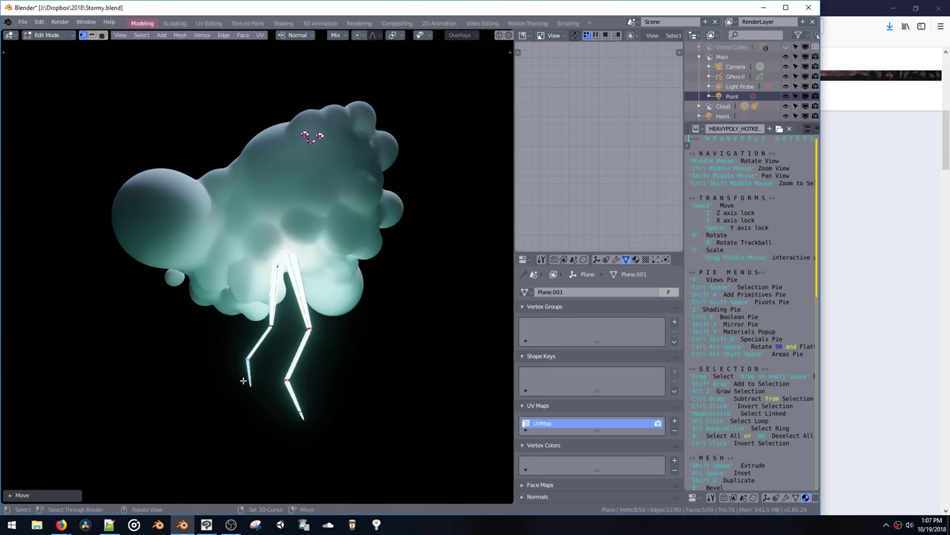
pyautogui.moveTo(243, 381); pyautogui.dragTo(254, 397)
pyautogui.press('space')
pyautogui.click(254, 395)
pyautogui.press('Tab')
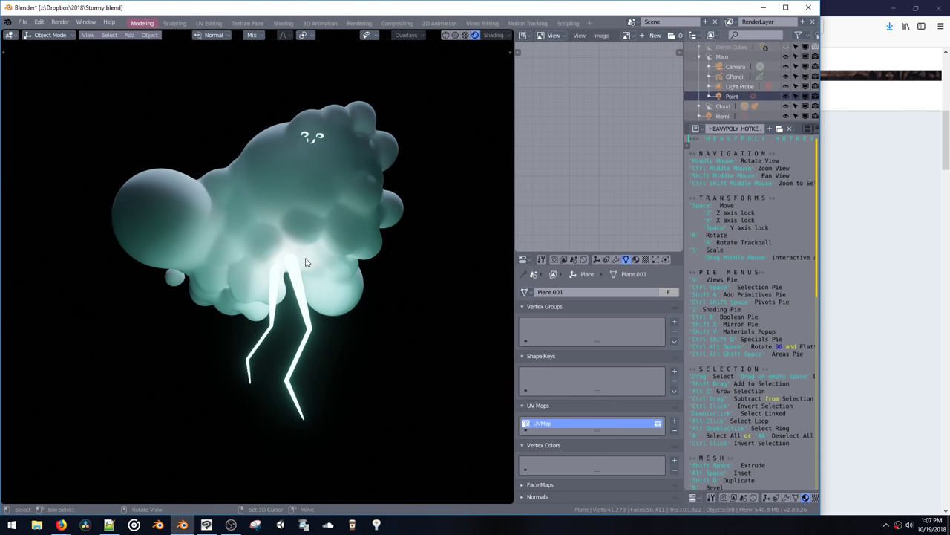
pyautogui.moveTo(298, 249); pyautogui.dragTo(277, 260, button='middle')
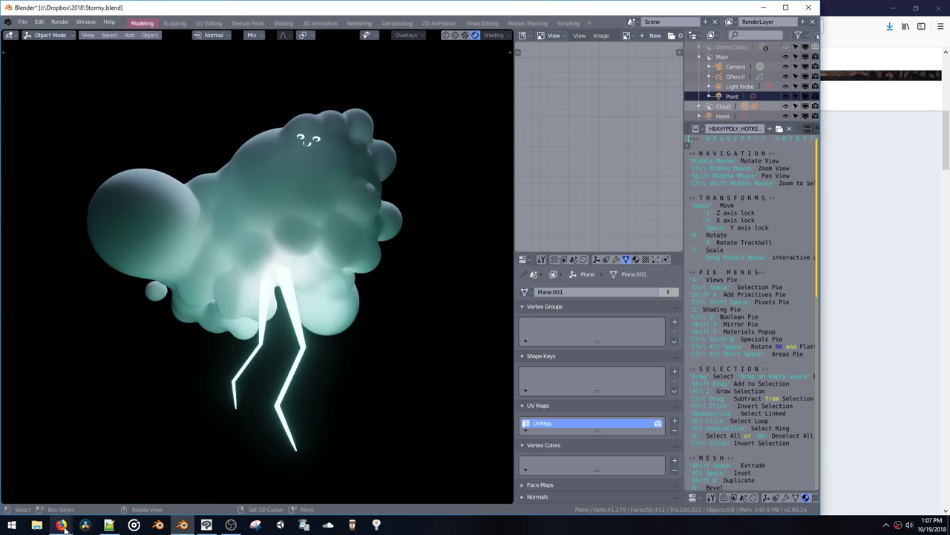
# Step: Switch to Firefox and browse the reference artist's Twitter feed around the Anime Soapy Clouds post
pyautogui.moveTo(64, 526)
pyautogui.click(213, 484)
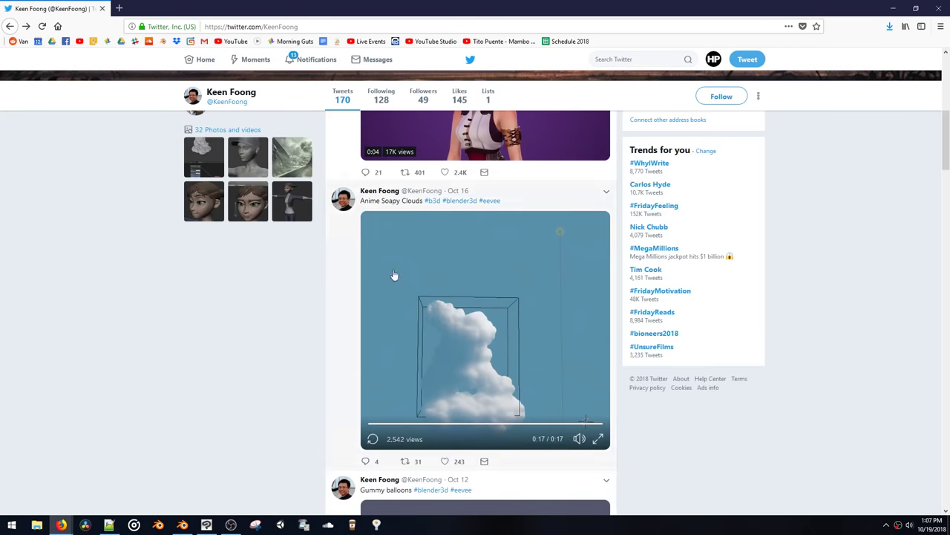
pyautogui.scroll(3, 401, 271)
pyautogui.scroll(2, 415, 269)
pyautogui.scroll(-10, 423, 275)
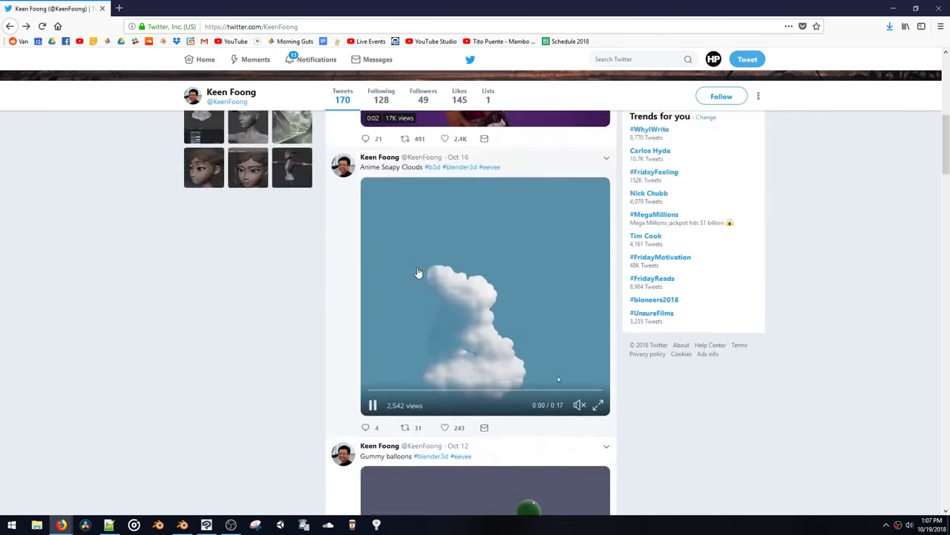
pyautogui.scroll(-5, 424, 275)
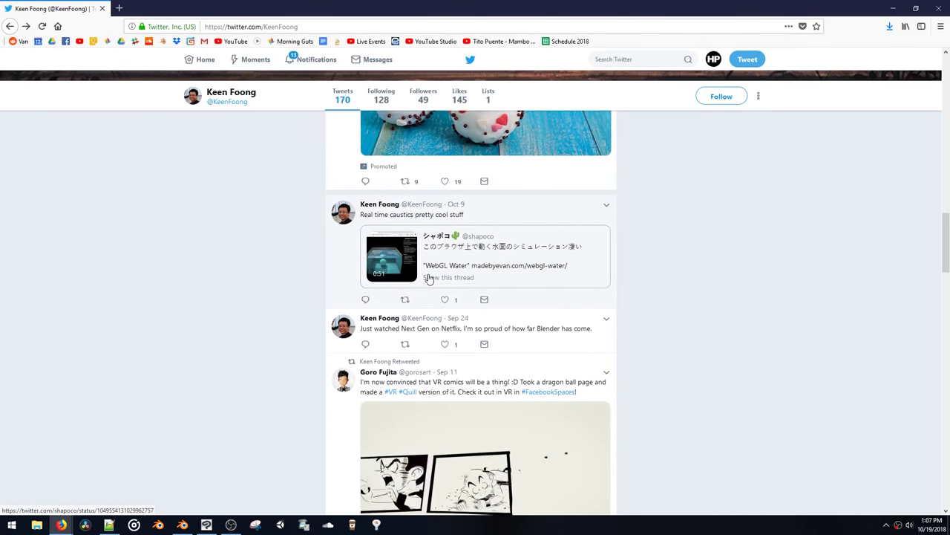
# Step: Open the quoted "WebGL Water" tweet and examine its real-time caustics video
pyautogui.click(413, 269)
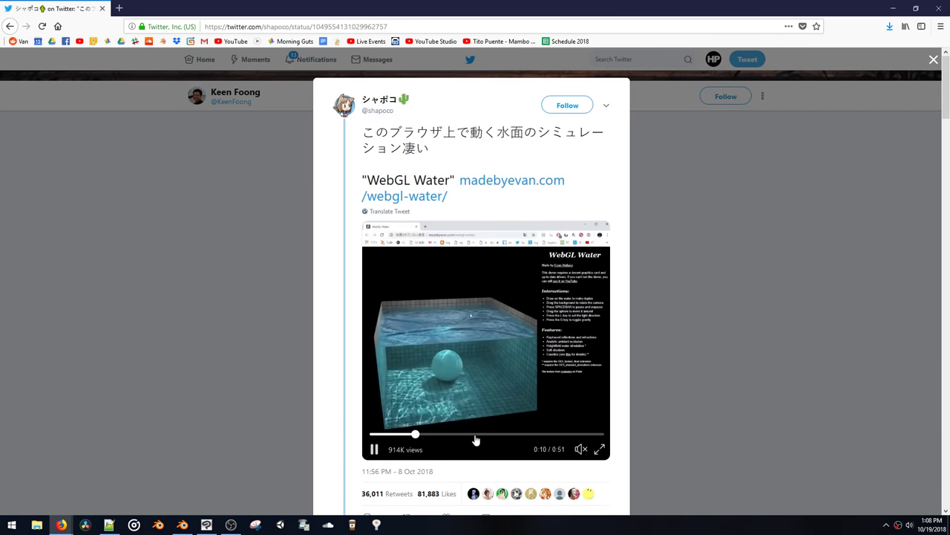
pyautogui.scroll(-3, 475, 440)
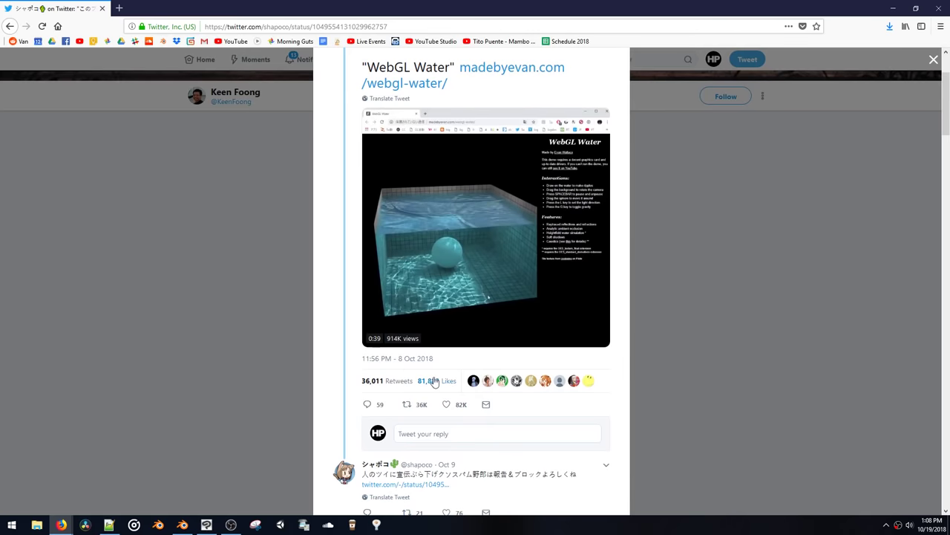
pyautogui.moveTo(451, 273)
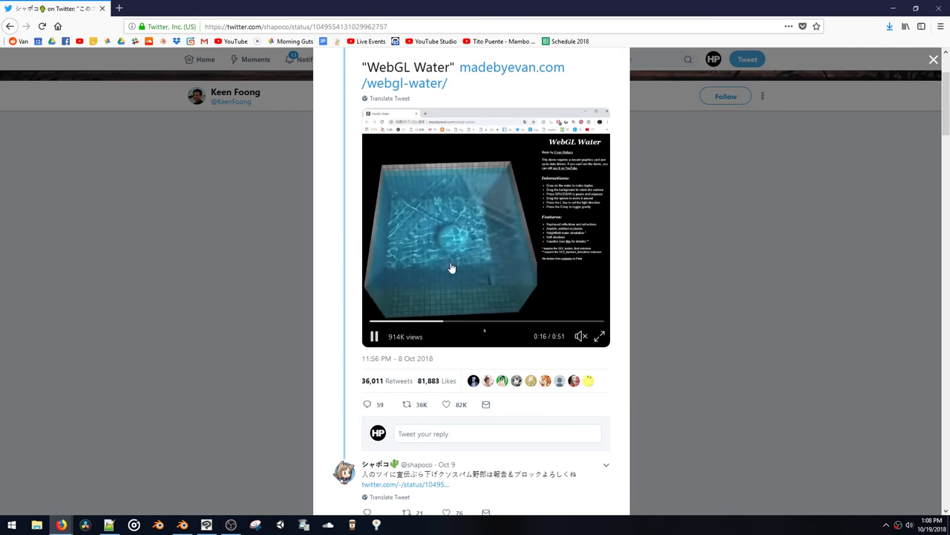
pyautogui.scroll(-3, 456, 264)
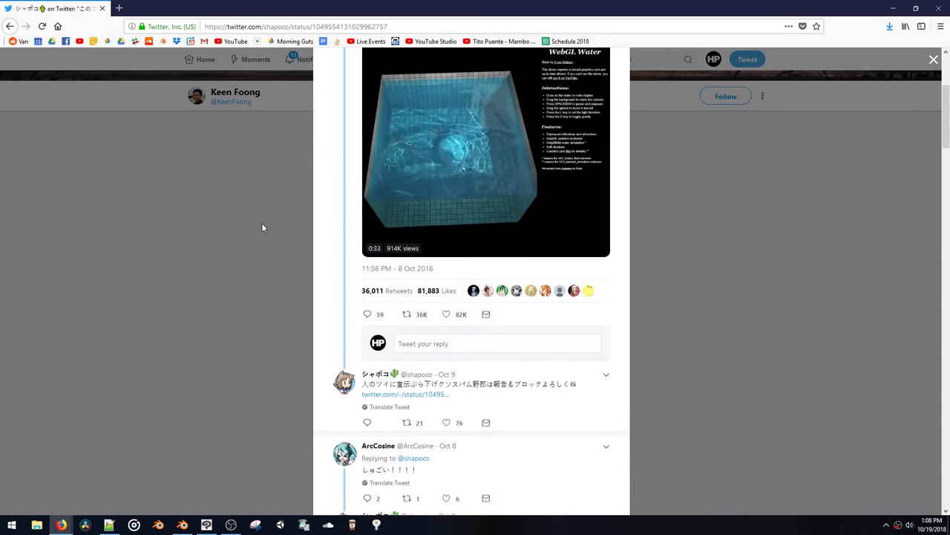
# Step: Close the tweet, skim the artist's older posts, and minimize the browser to return to Blender
pyautogui.click(263, 226)
pyautogui.scroll(-3, 378, 243)
pyautogui.scroll(-10, 378, 243)
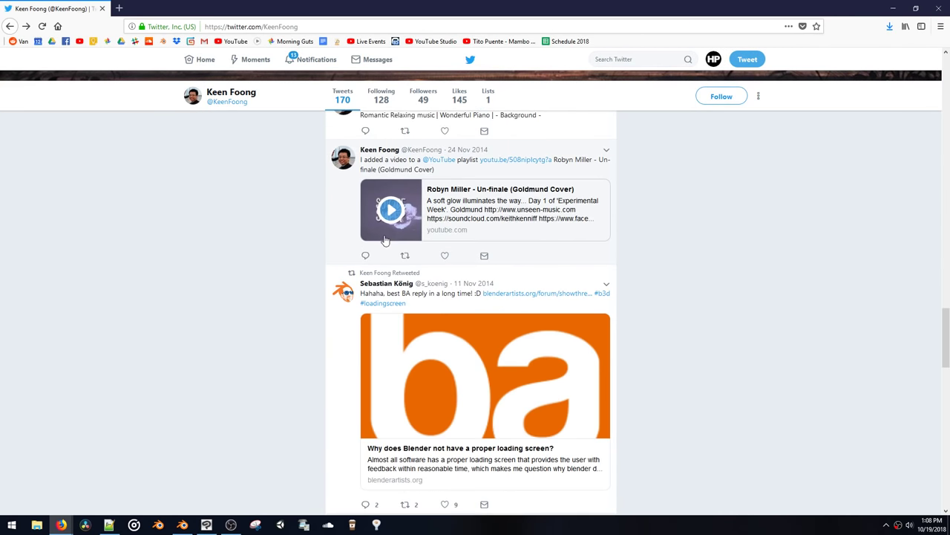
pyautogui.scroll(-4, 385, 239)
pyautogui.scroll(3, 385, 240)
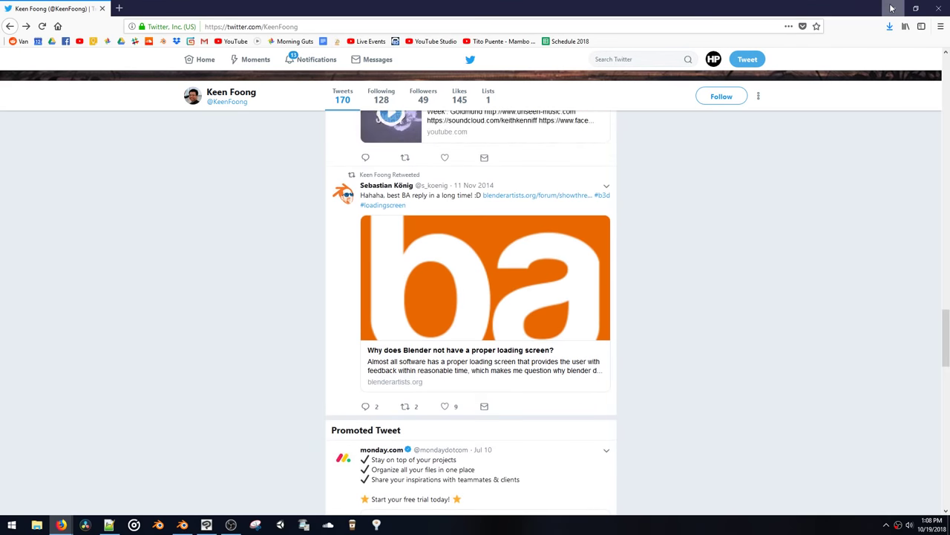
pyautogui.click(892, 8)
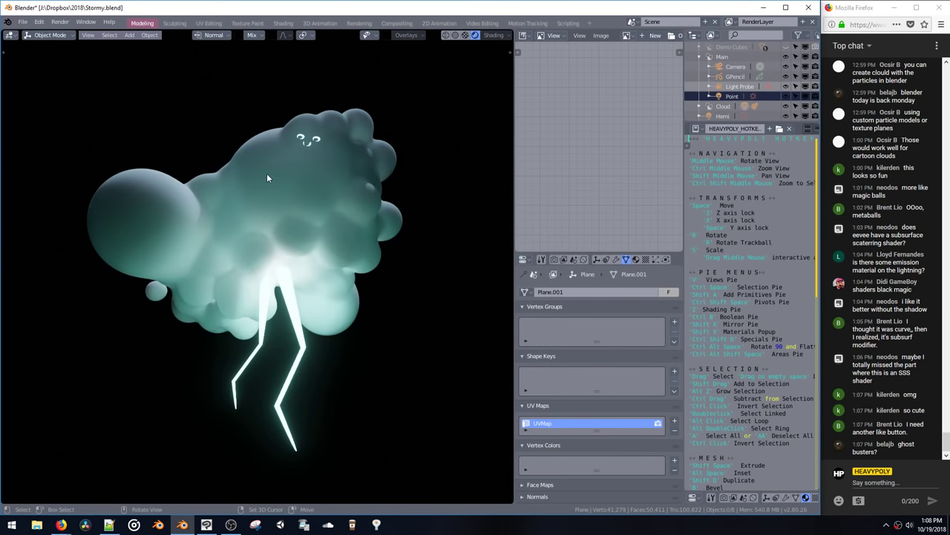
# Step: Bring up the streaming software's options for stopping the stream or starting a recording
pyautogui.click(61, 524)
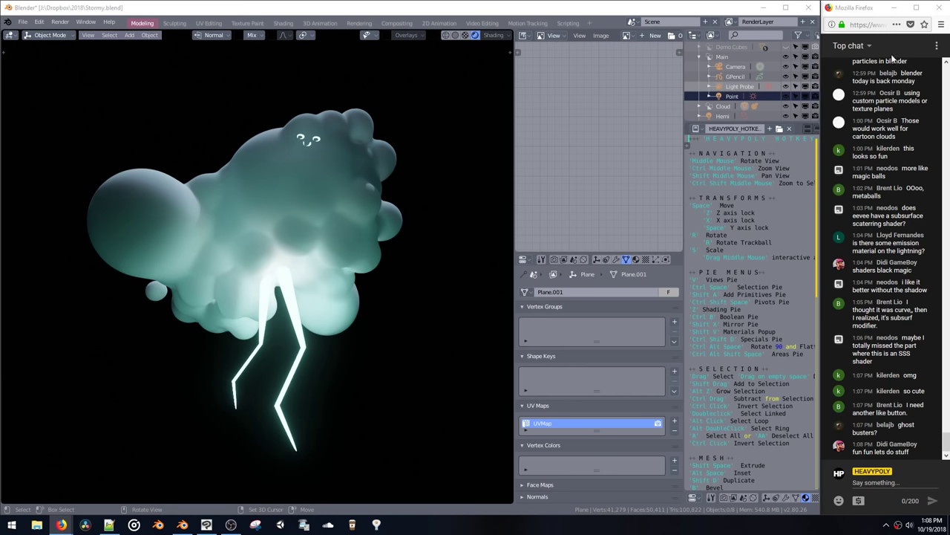
pyautogui.rightClick(899, 526)
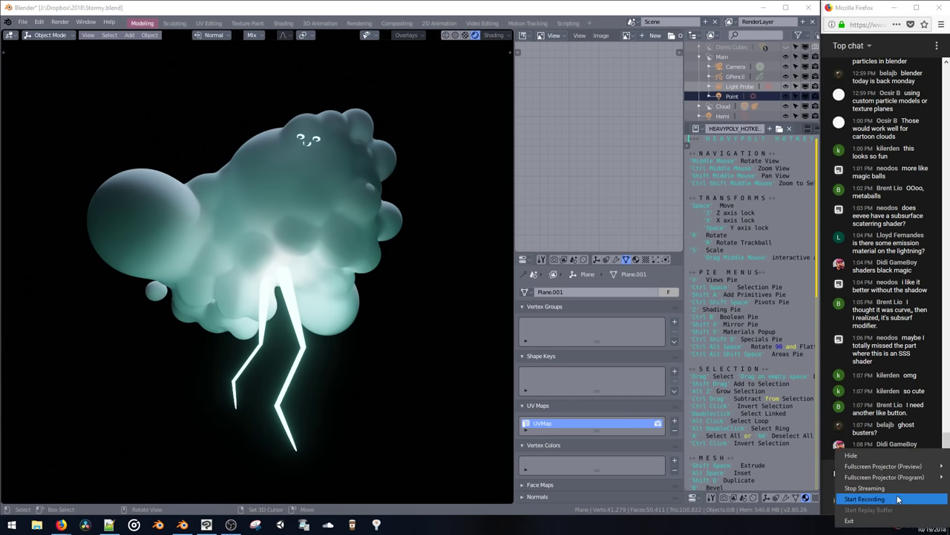